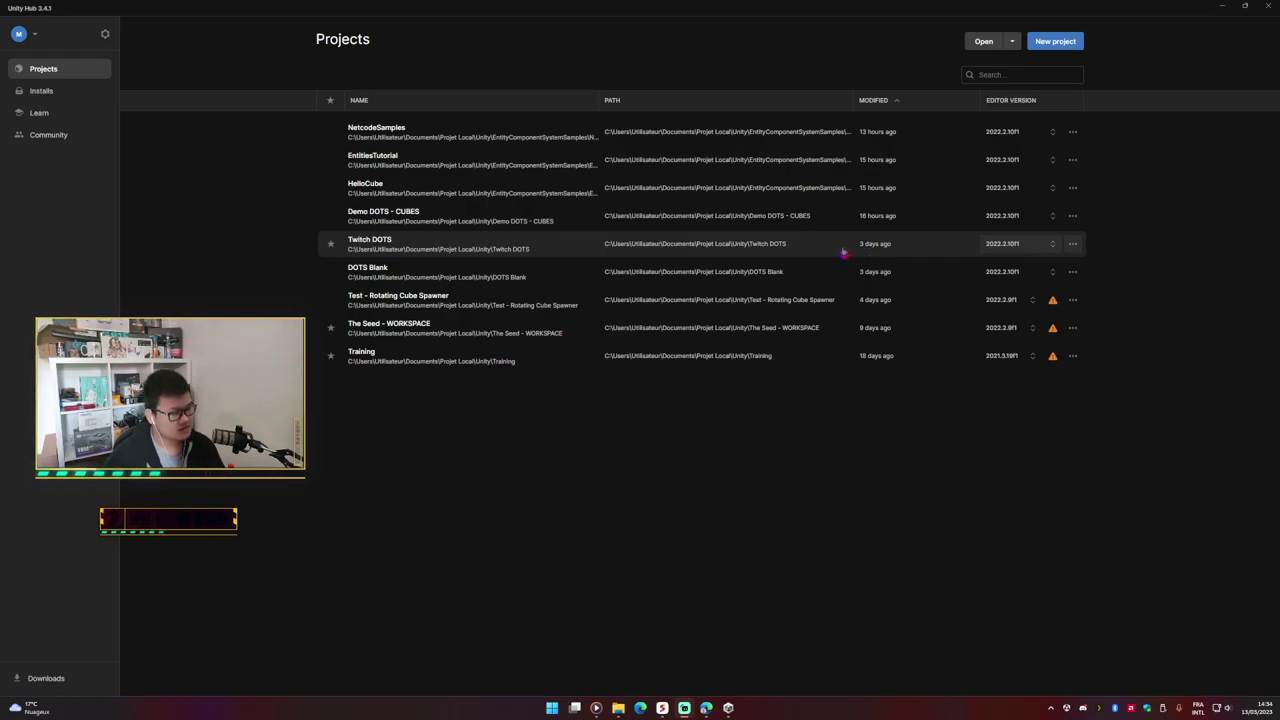
Step: Launch the Twitch DOTS project from Unity Hub's Projects list and move the loading splash aside
right_click(574, 305)
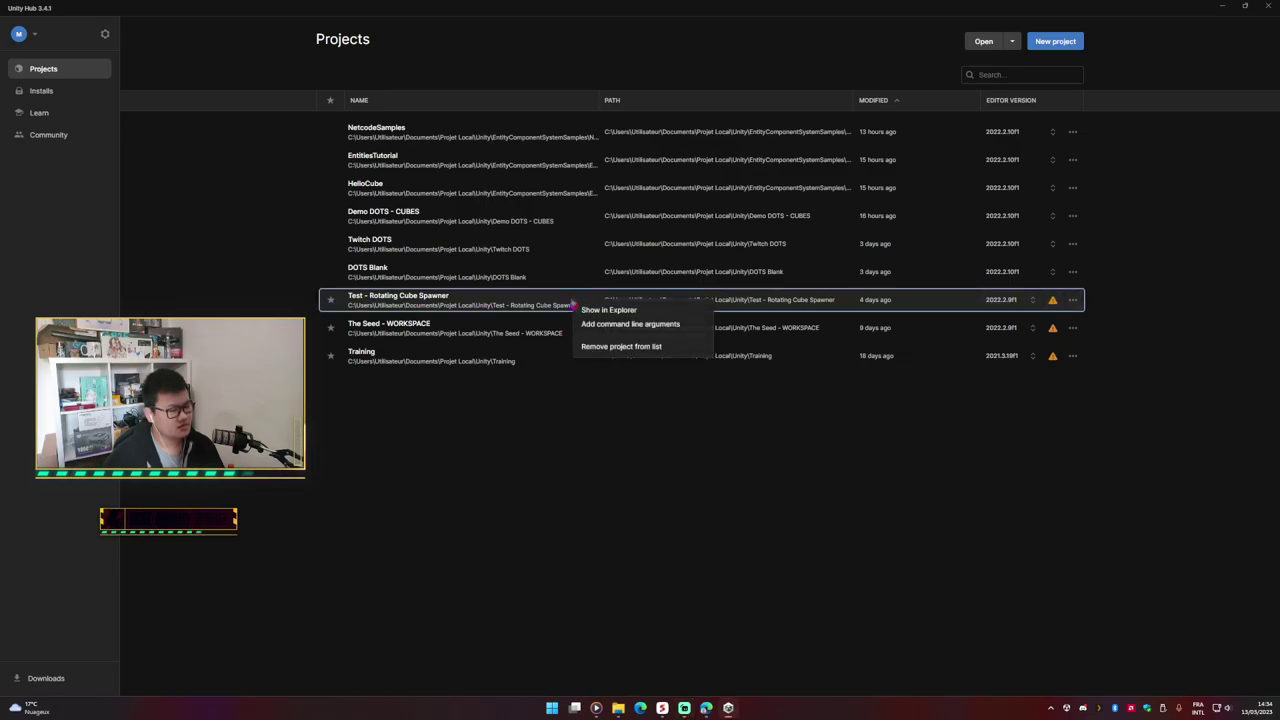
left_click(434, 240)
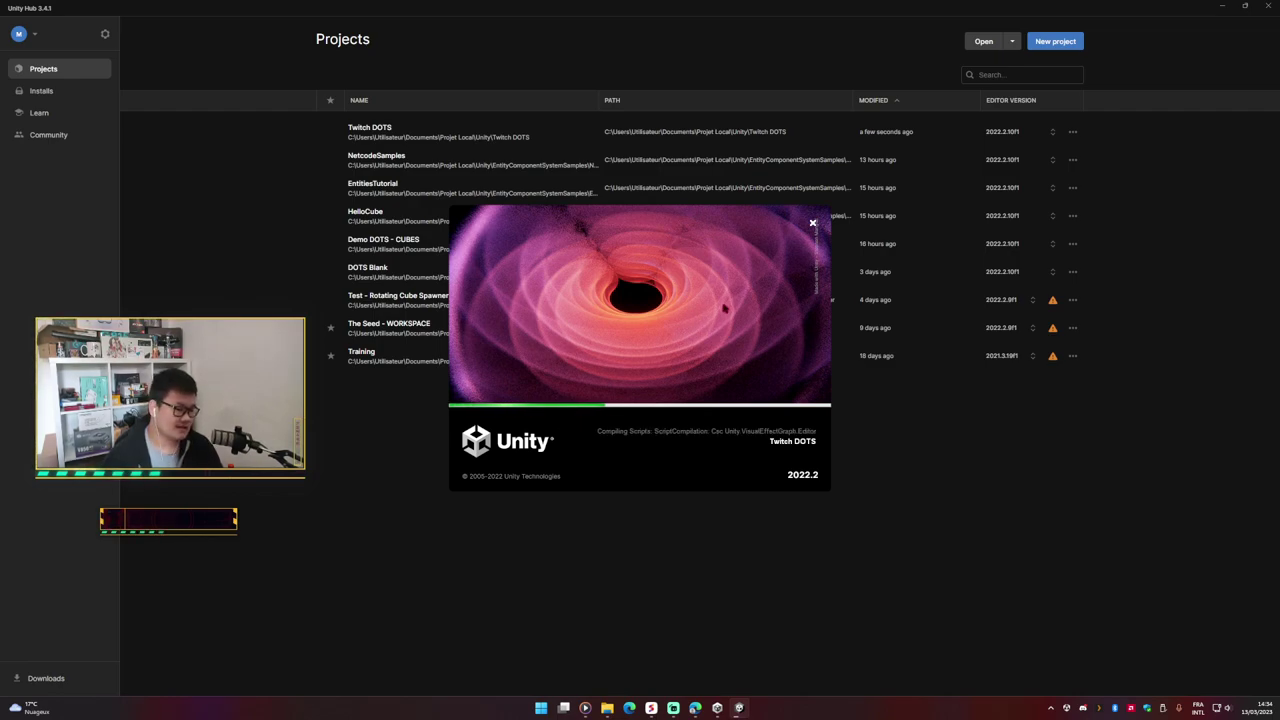
left_click_drag(640, 300, 533, 324)
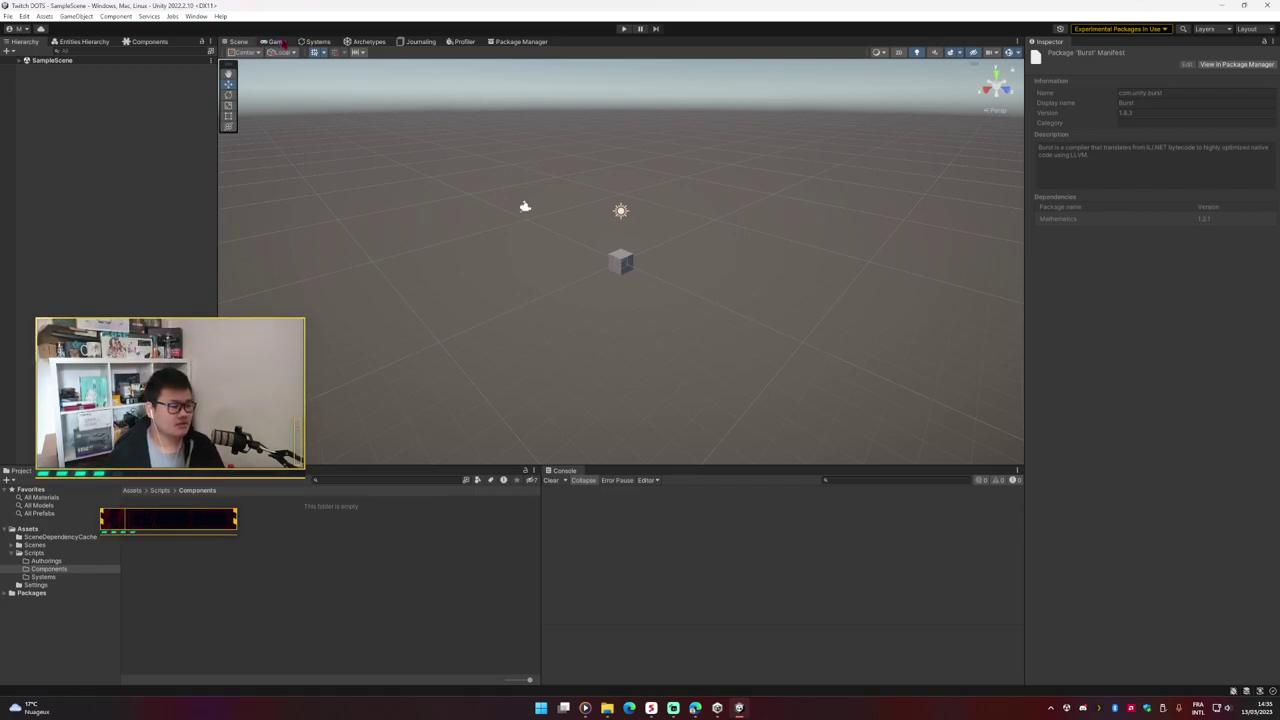
Step: Look at the Game and Archetypes views, then return to the Scene view
left_click(280, 42)
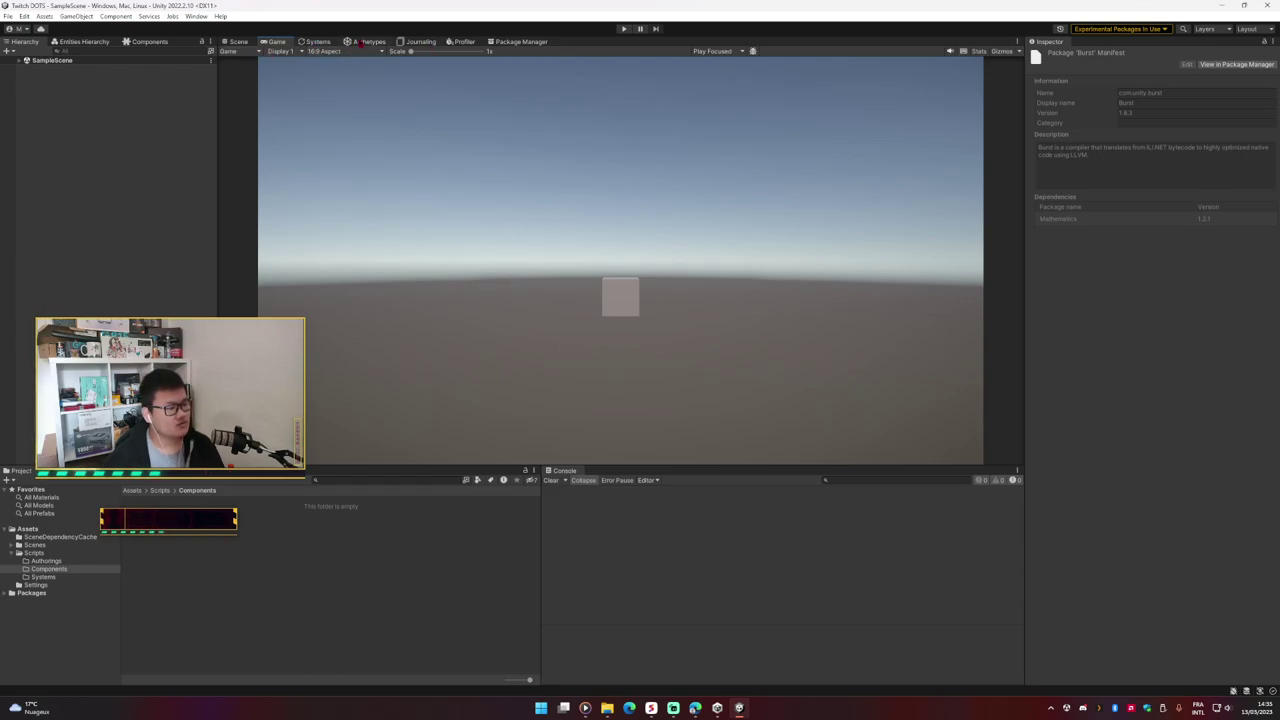
left_click(360, 42)
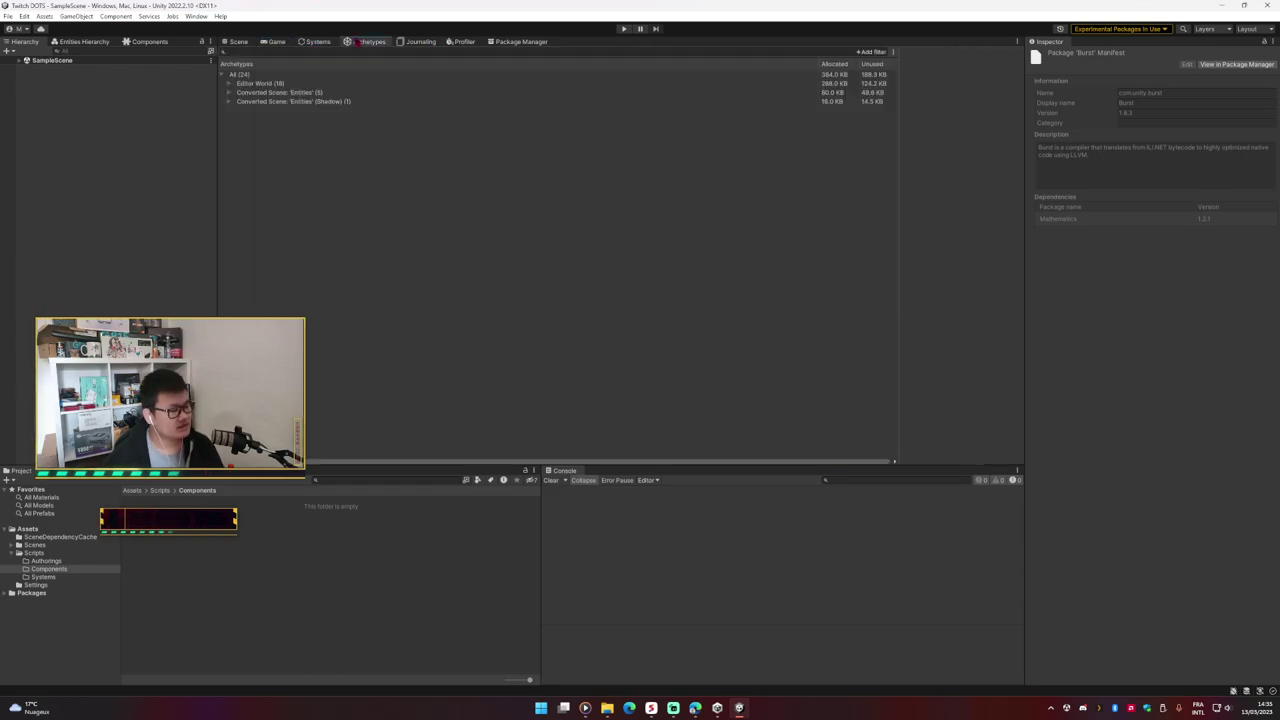
left_click(240, 43)
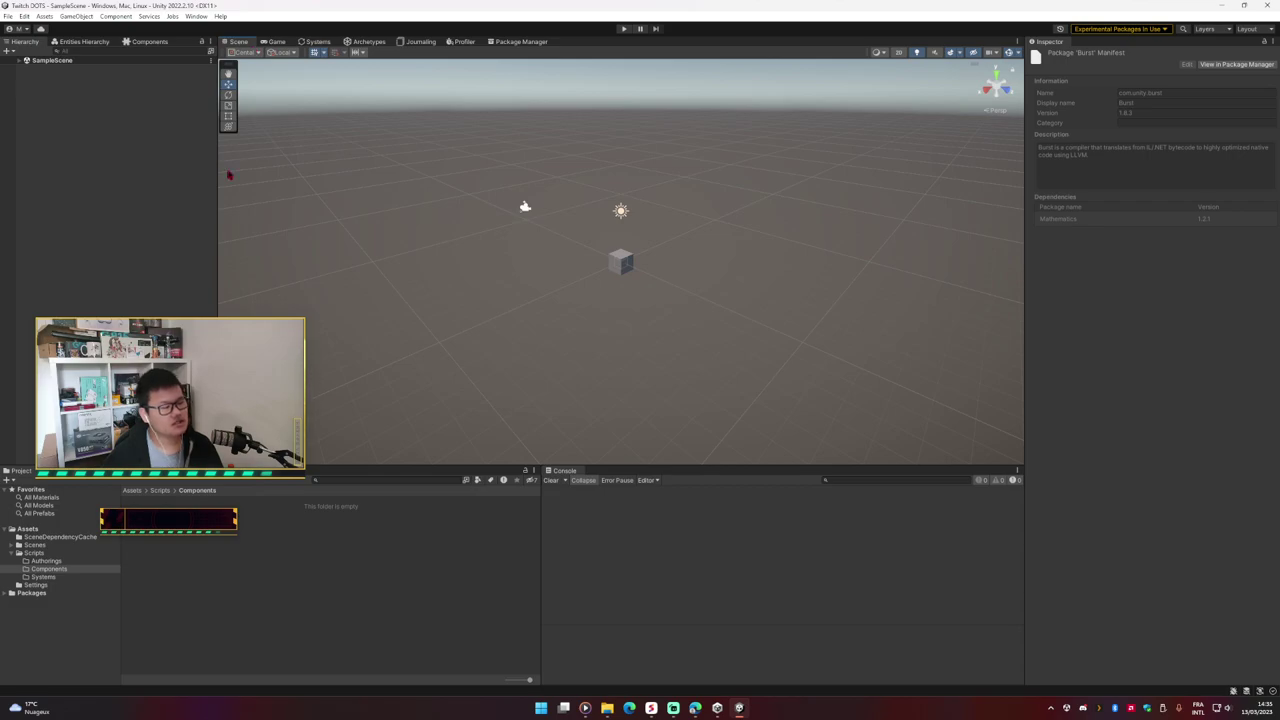
Step: Expand SampleScene and the Entities subscene in the Hierarchy to reveal the Cube
left_click(19, 63)
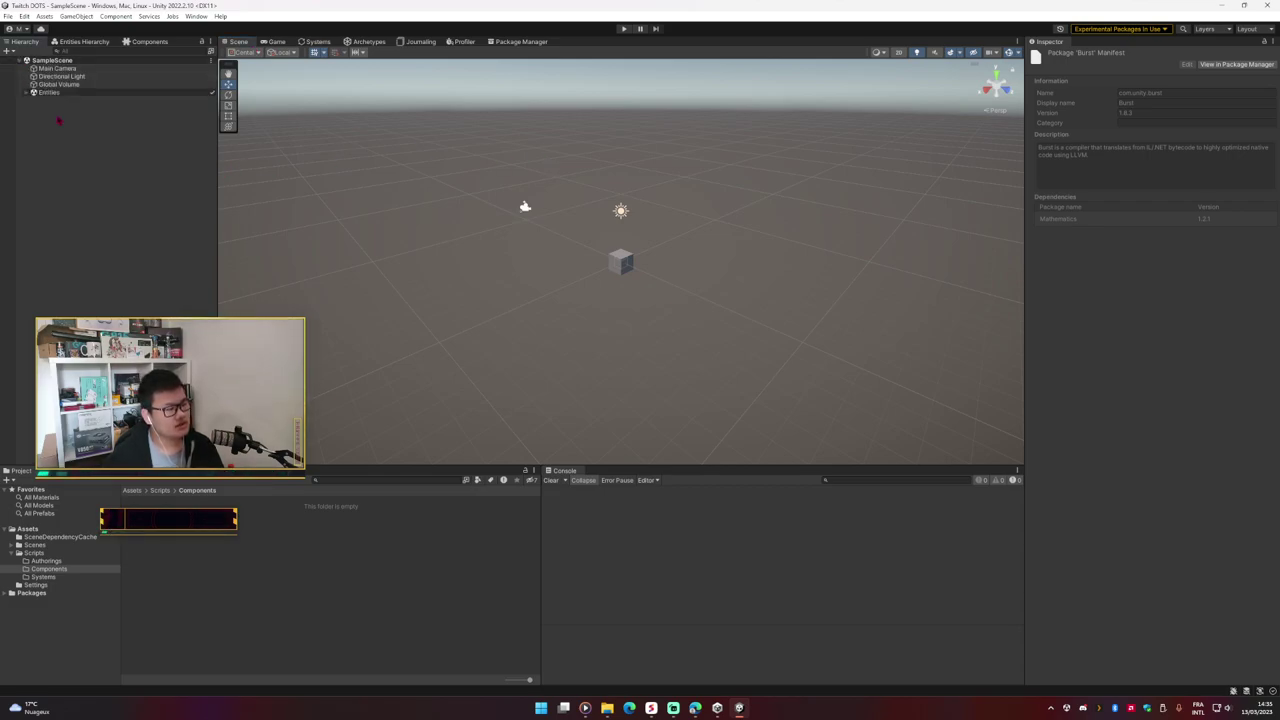
left_click(27, 93)
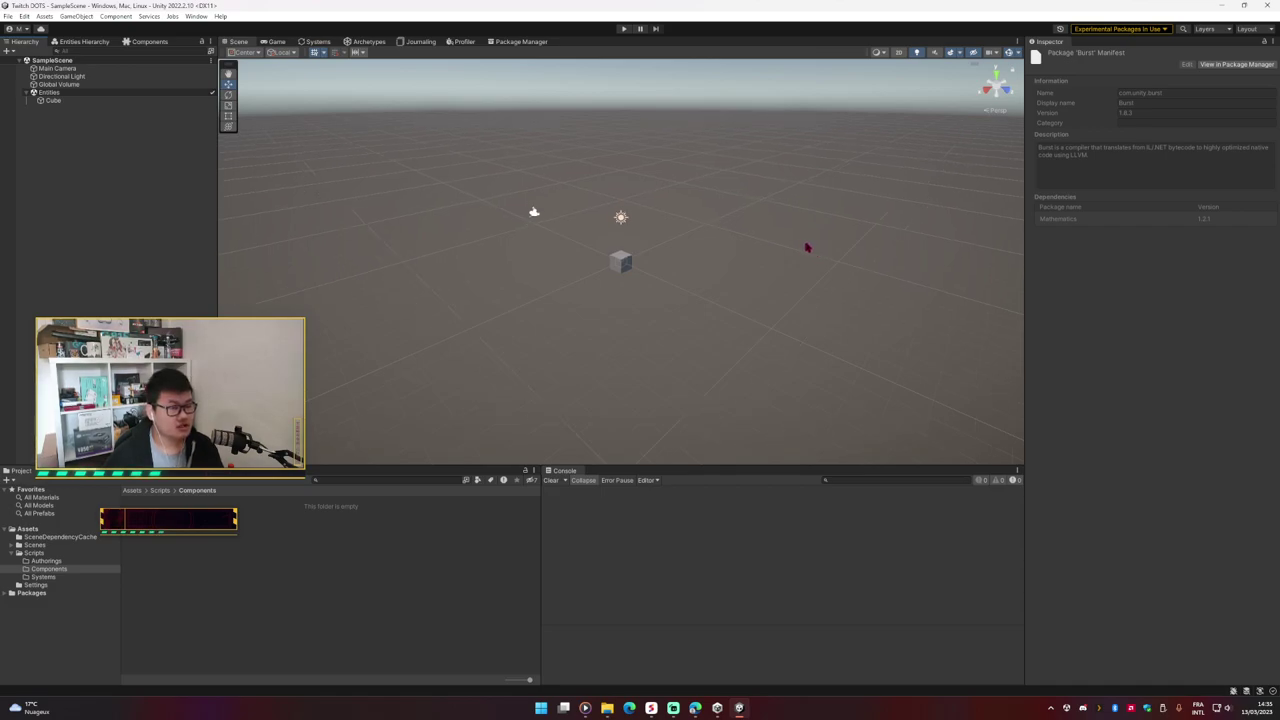
scroll(591, 357, "down", 1)
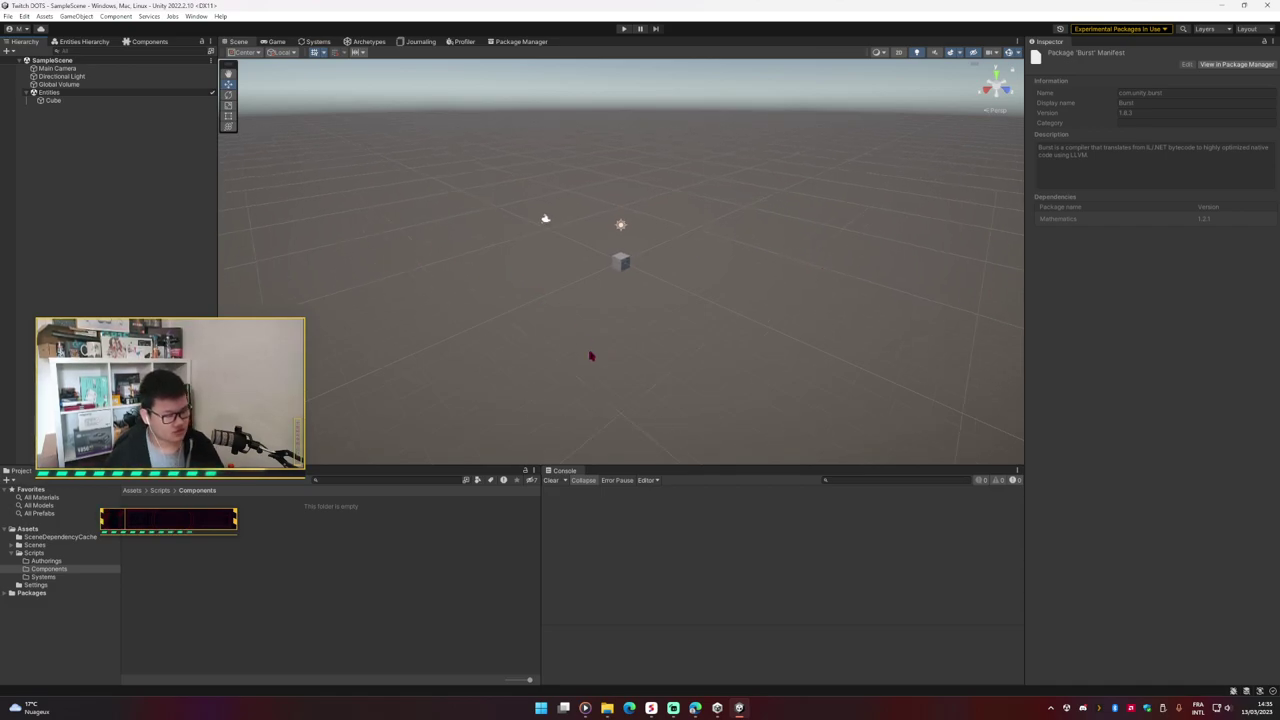
scroll(589, 291, "down", 2)
scroll(570, 295, "down", 1)
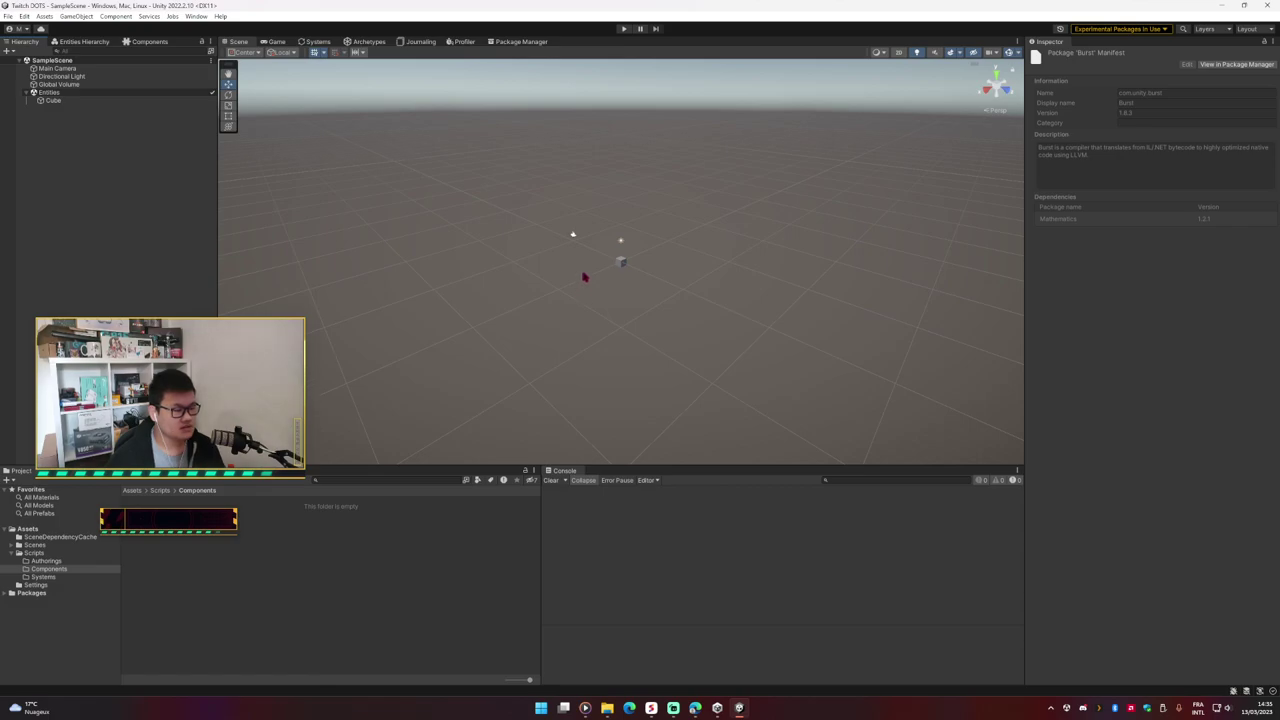
scroll(586, 274, "down", 1)
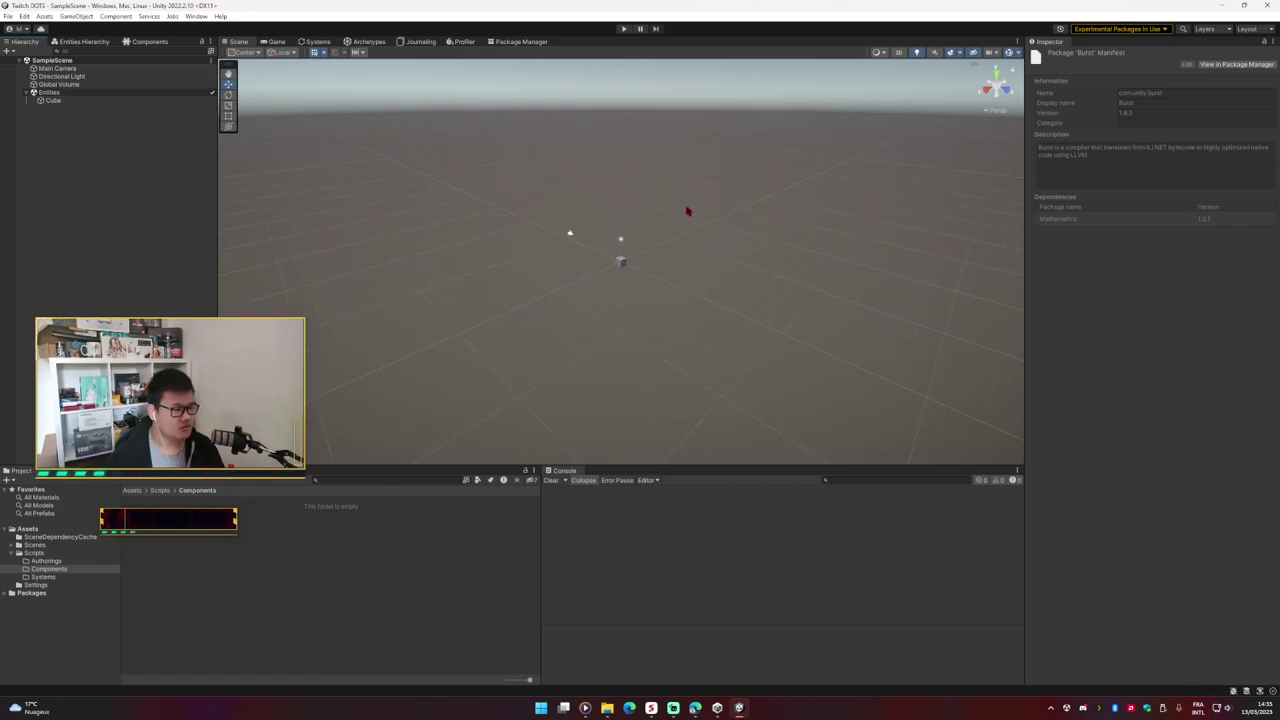
scroll(688, 211, "up", 1)
scroll(686, 209, "up", 1)
scroll(686, 209, "up", 1)
scroll(689, 203, "up", 1)
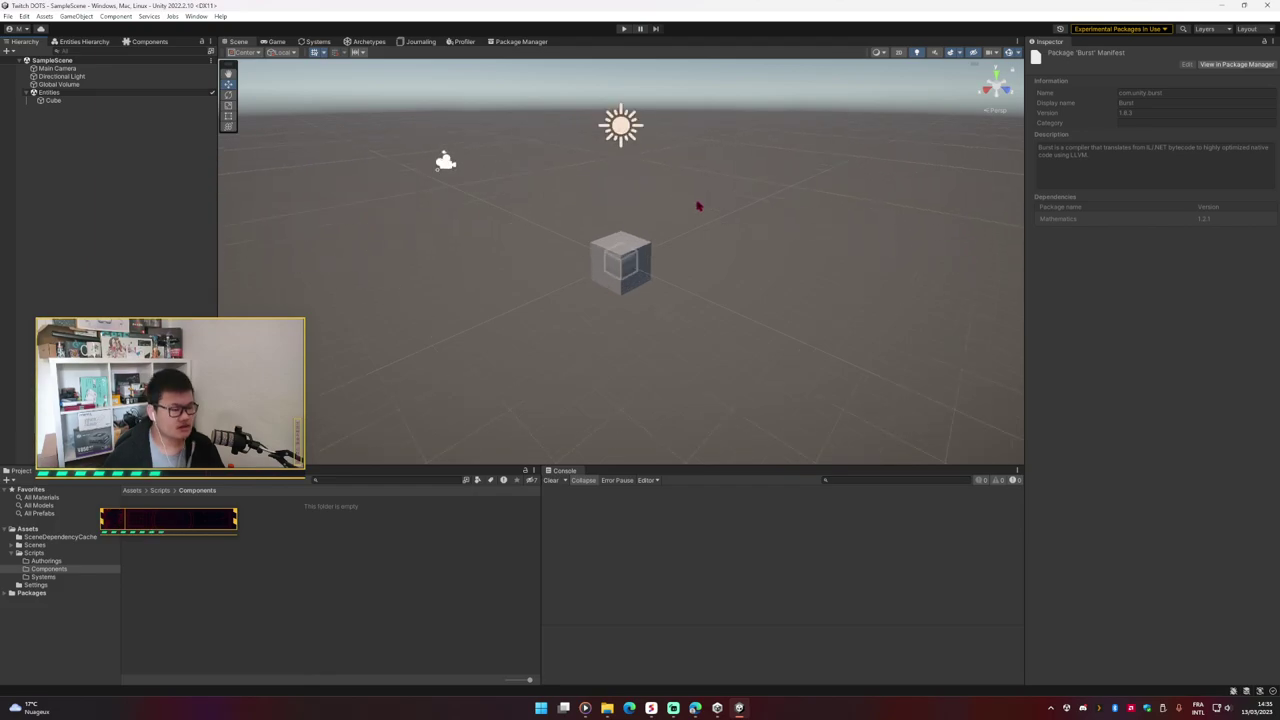
Step: Inspect the Cube's Transform, Mesh and Box Collider components, then show the top-level Assets folder
left_click(144, 101)
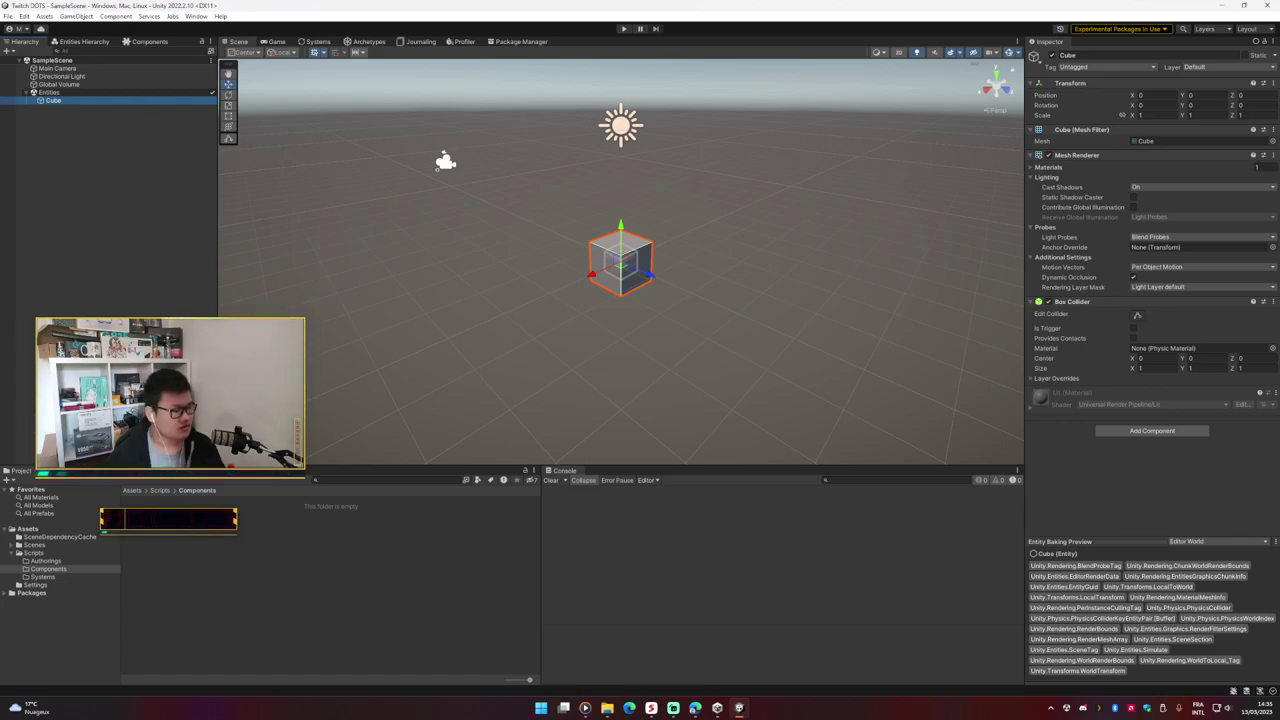
left_click(160, 490)
left_click(132, 490)
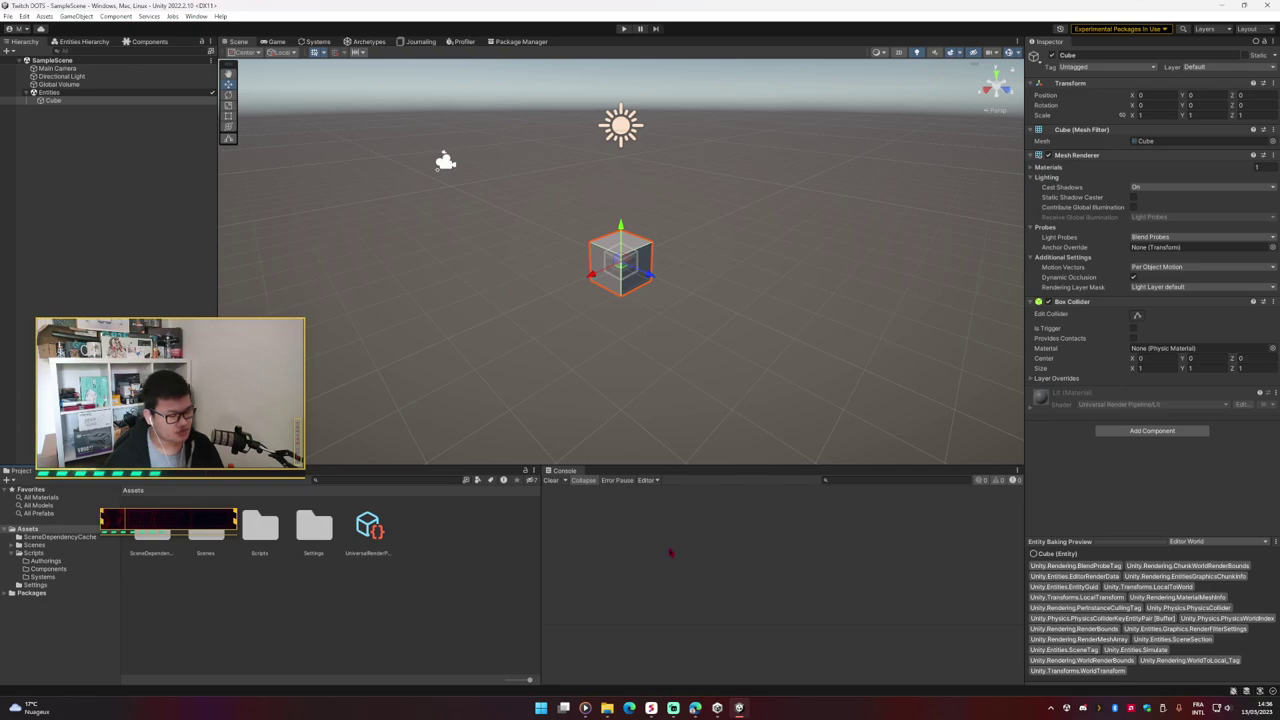
Step: Search Bing for 'unity dots ecs' and open Unity's DOTS page
key("alt+Tab")
type("uni")
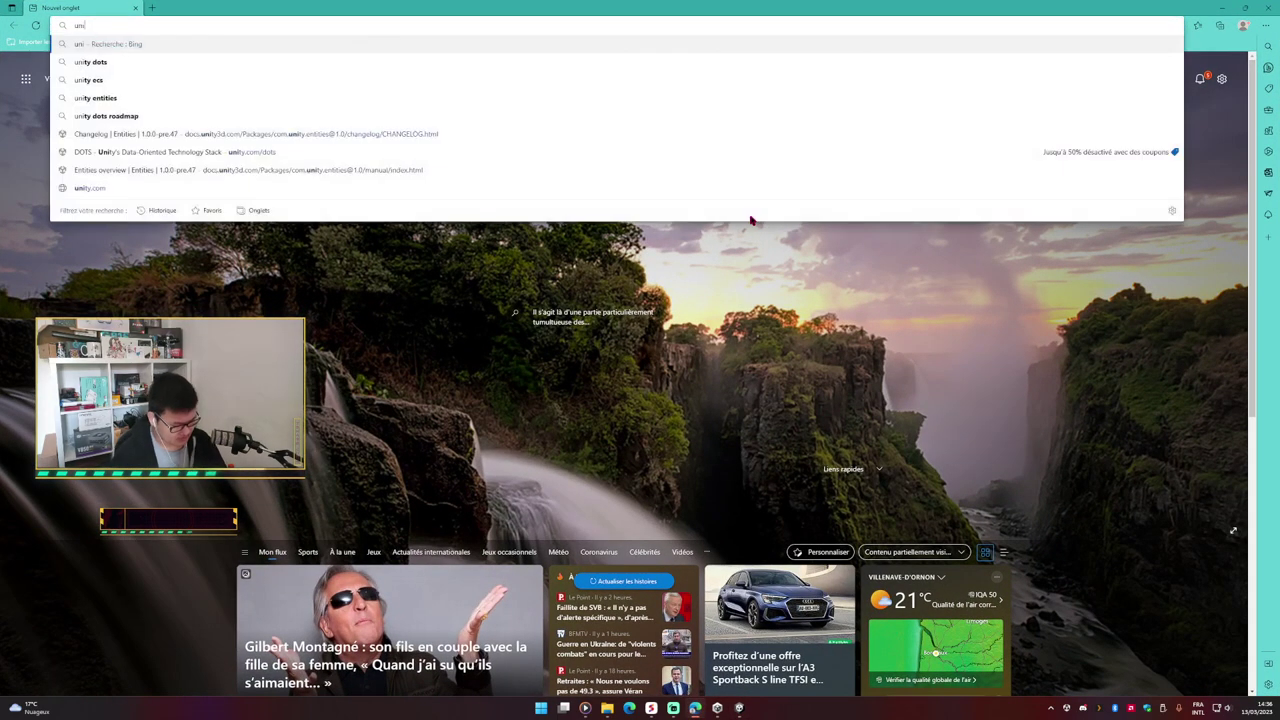
type("ty dots ")
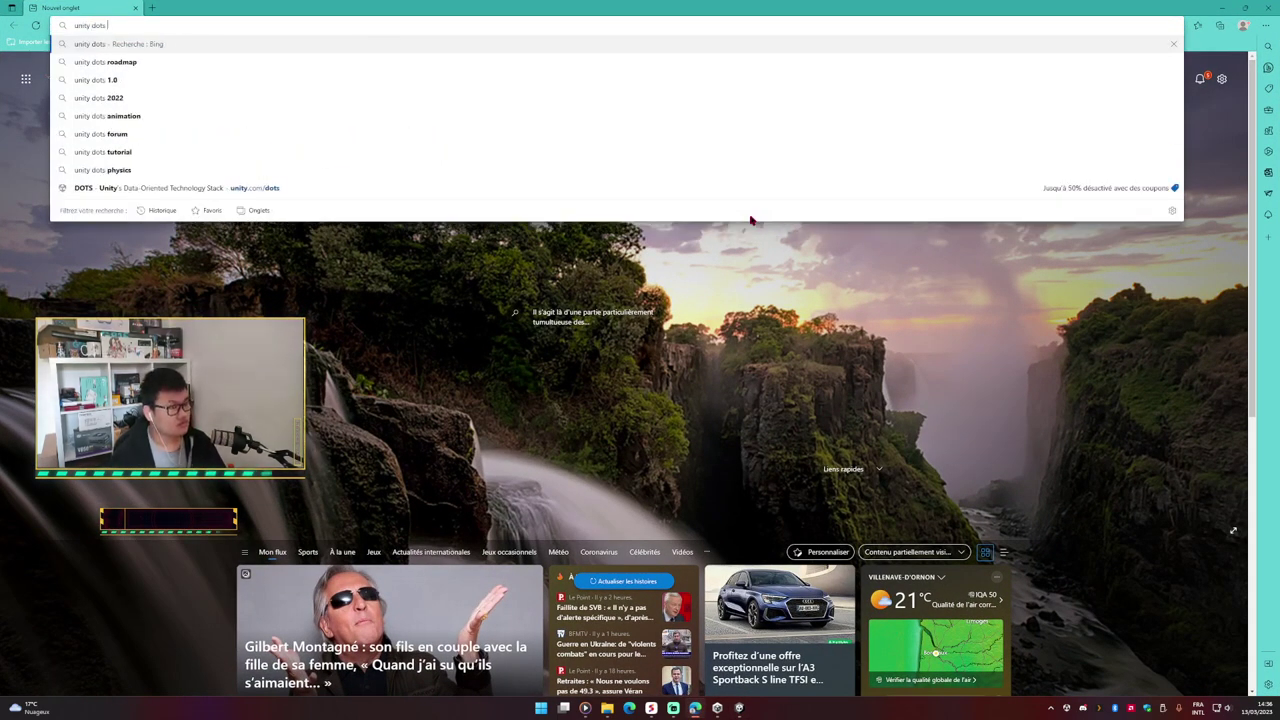
type("ec")
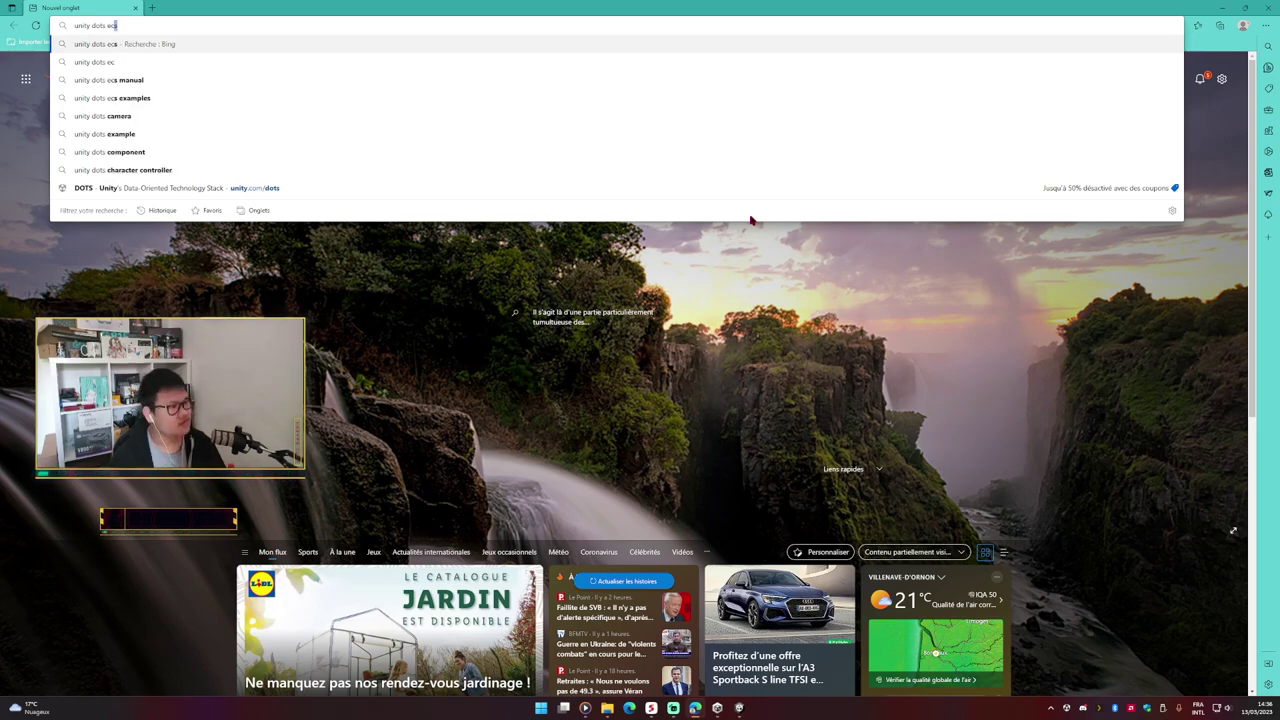
key("Return")
left_click(227, 129)
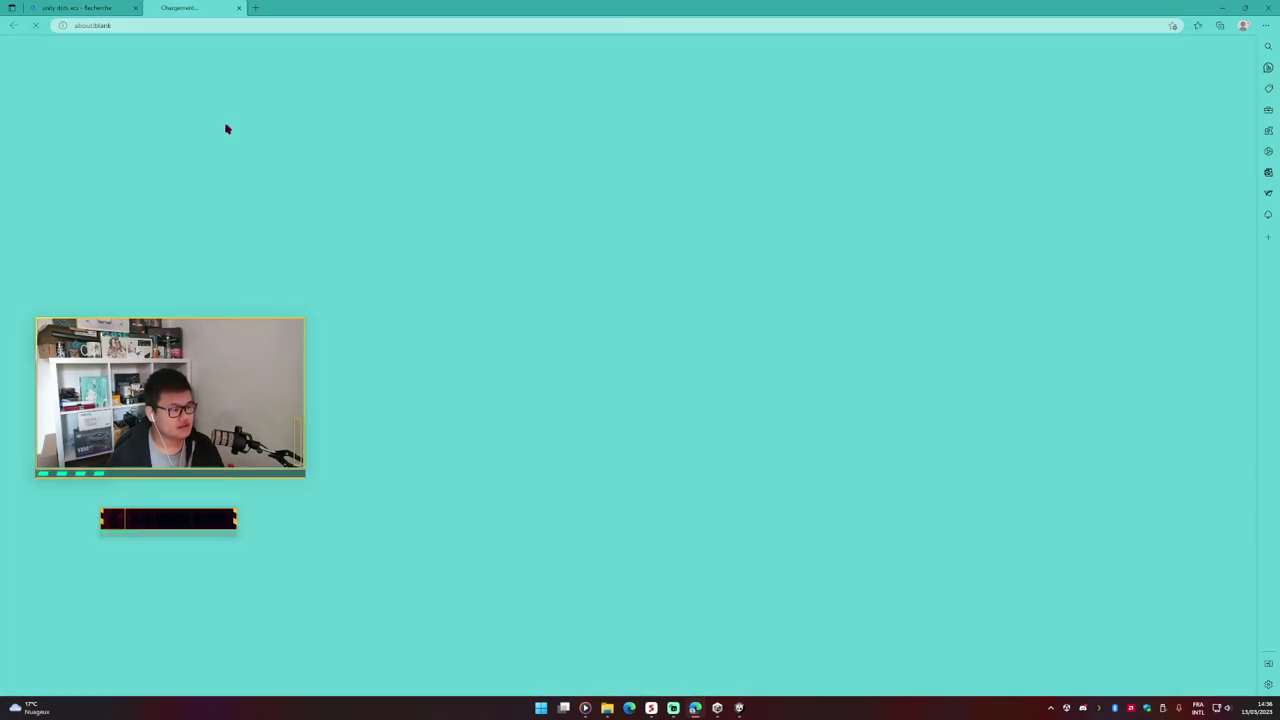
Step: Read through the DOTS page, highlighting its title and the 'for Unity' text
scroll(733, 185, "down", 3)
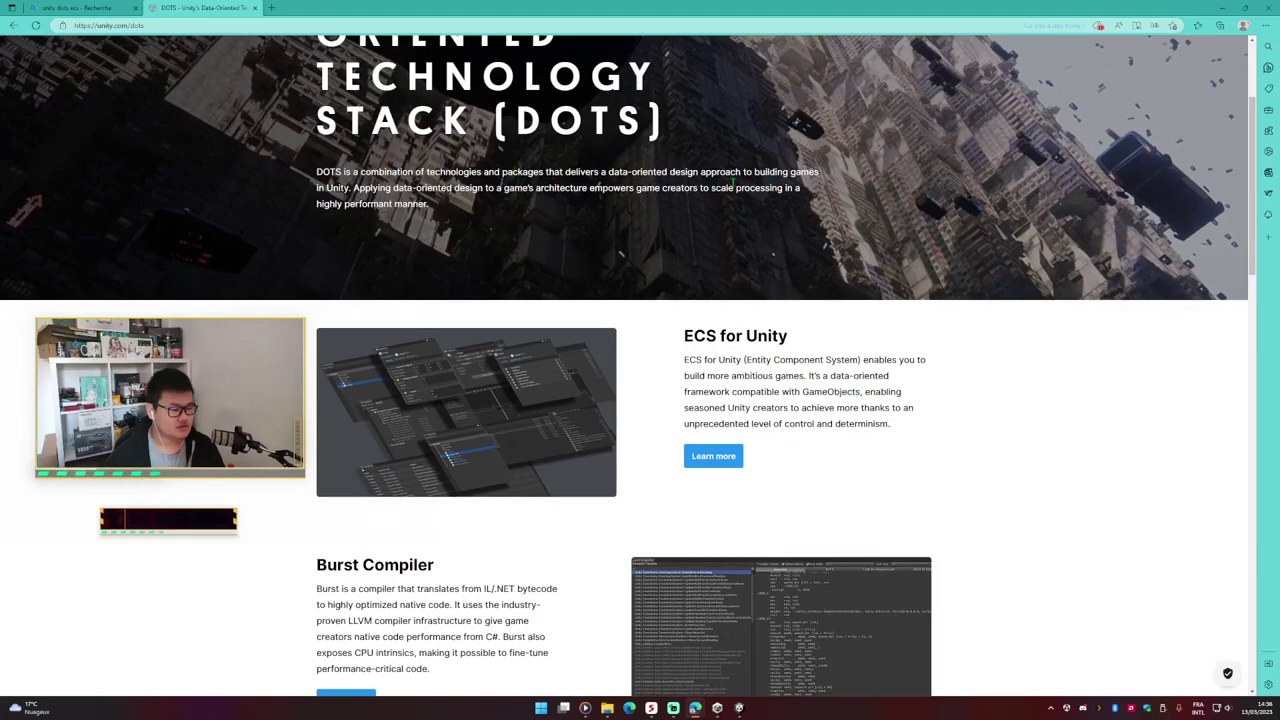
scroll(733, 185, "up", 3)
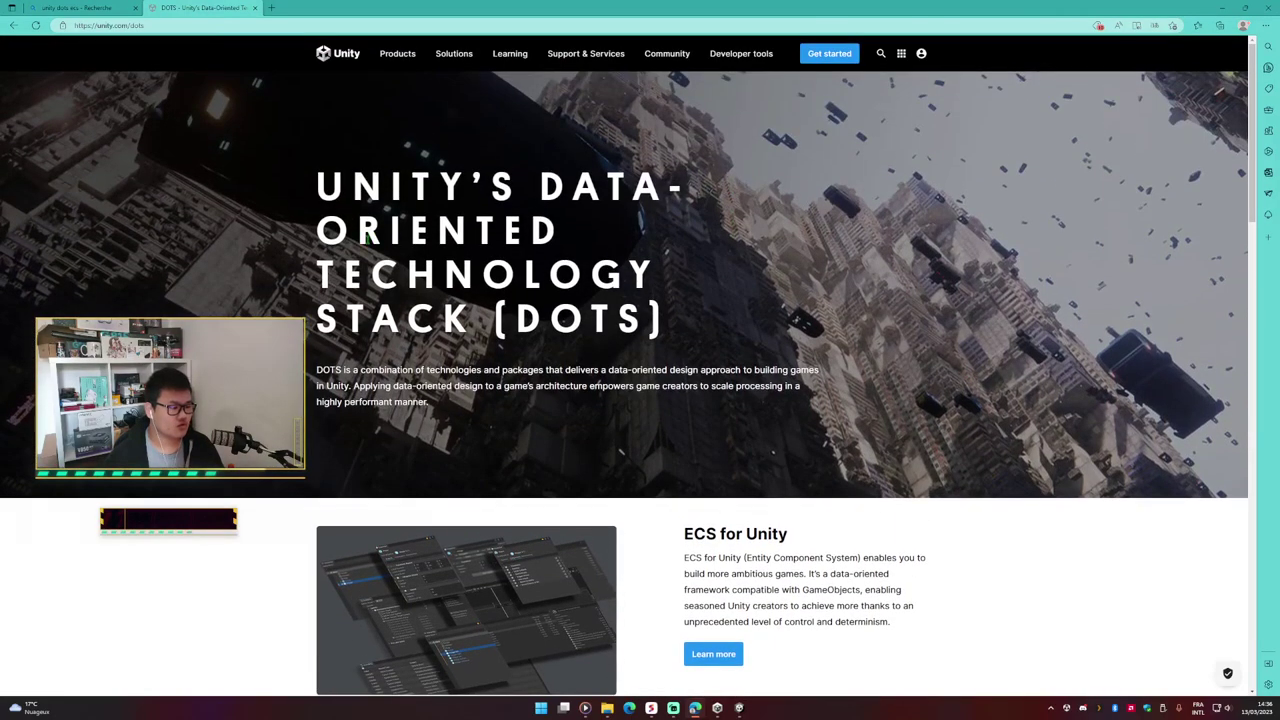
double_click(400, 187)
left_click_drag(400, 187, 648, 314)
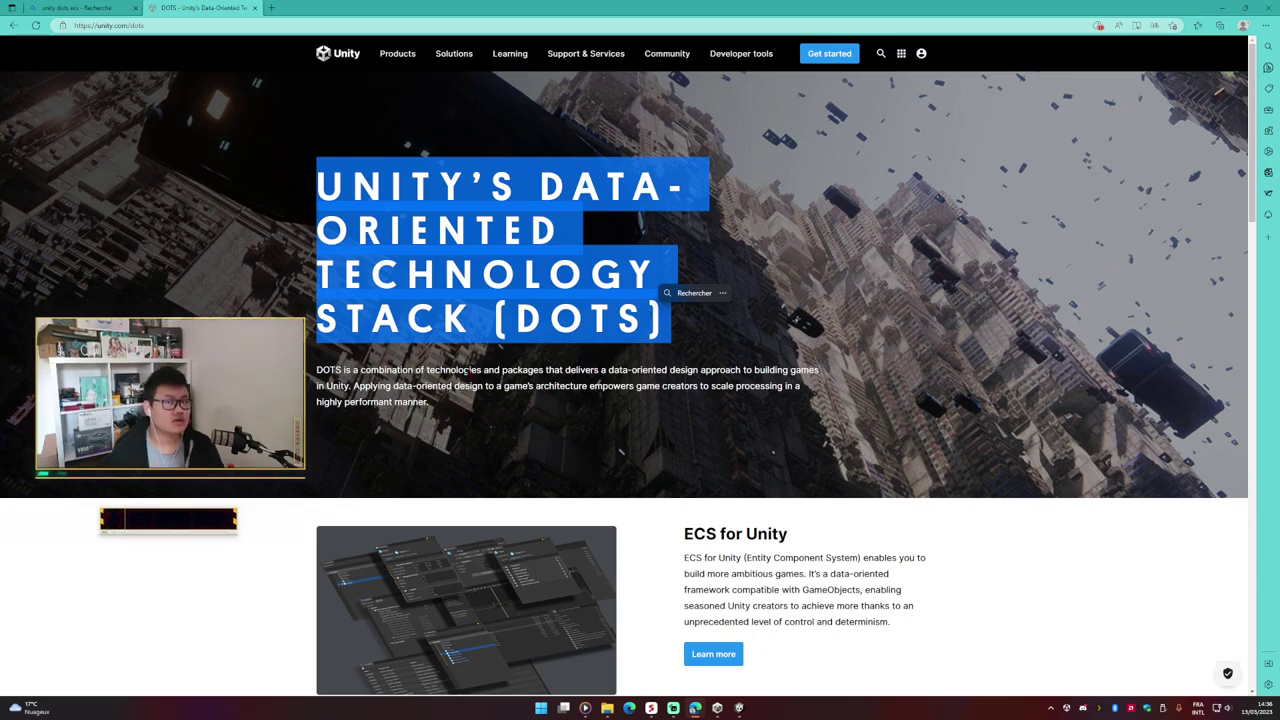
left_click(395, 203)
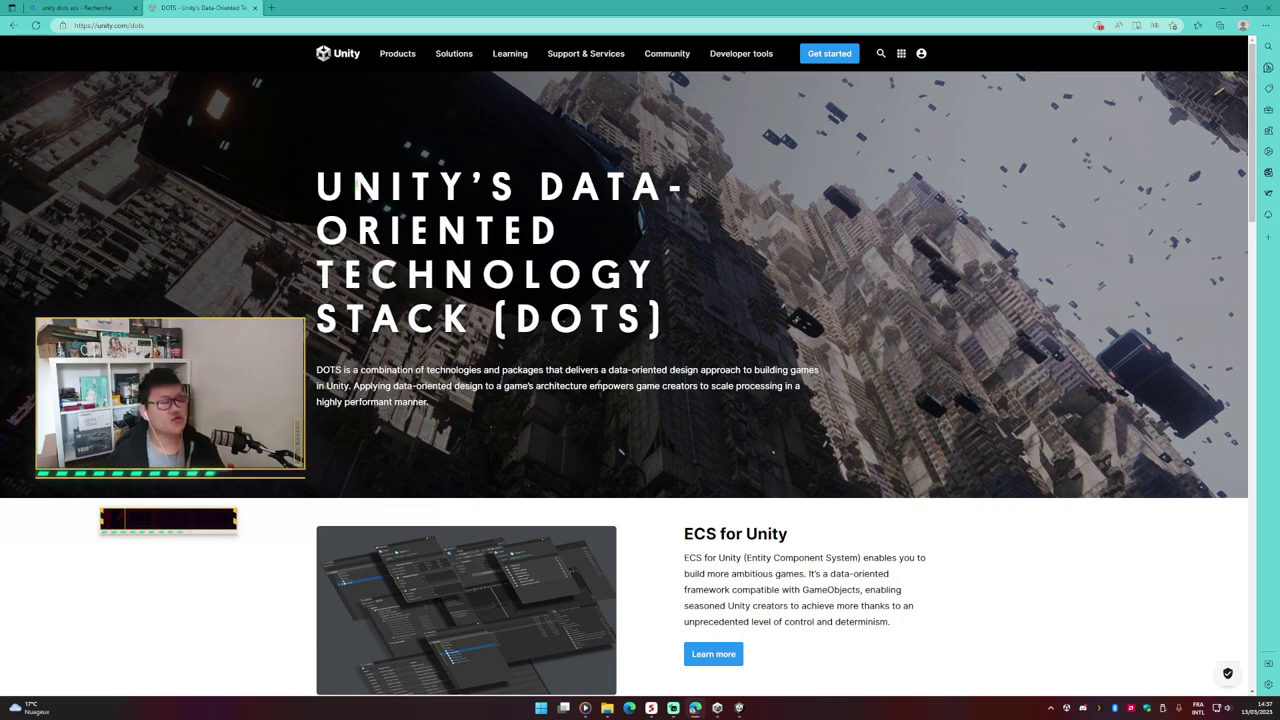
scroll(605, 240, "down", 3)
left_click_drag(716, 237, 850, 226)
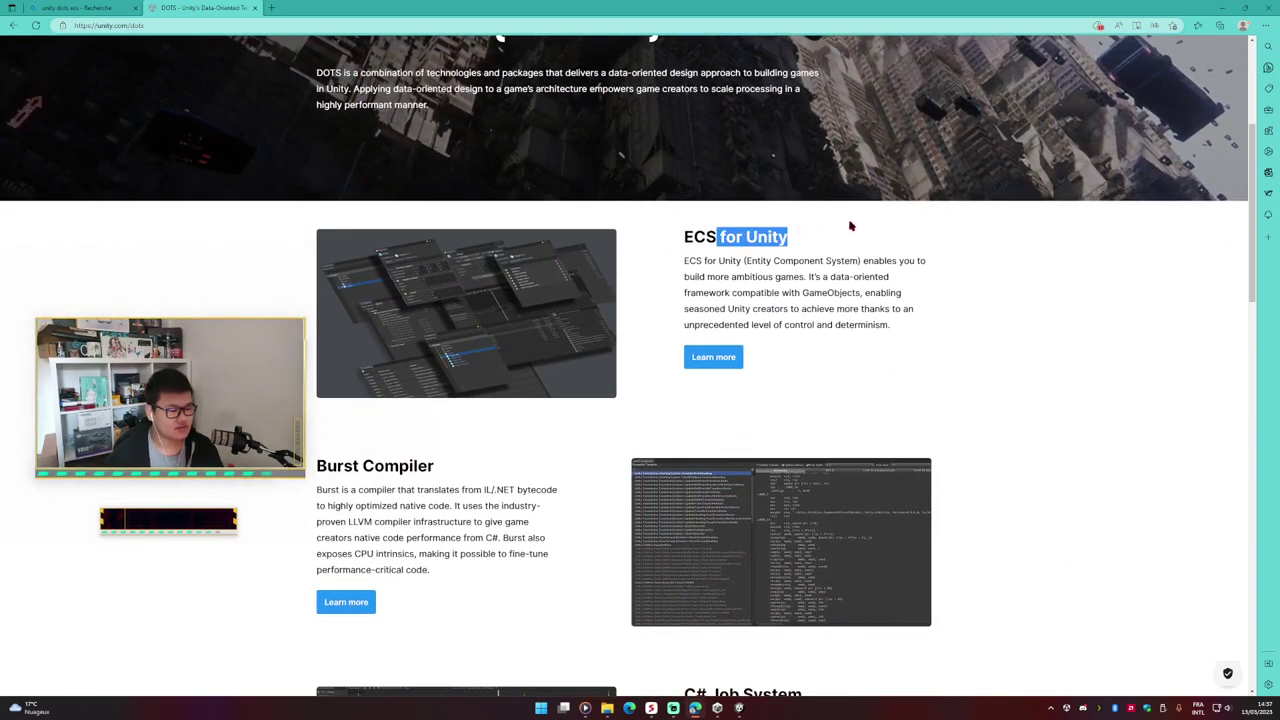
left_click(850, 226)
scroll(760, 210, "down", 2)
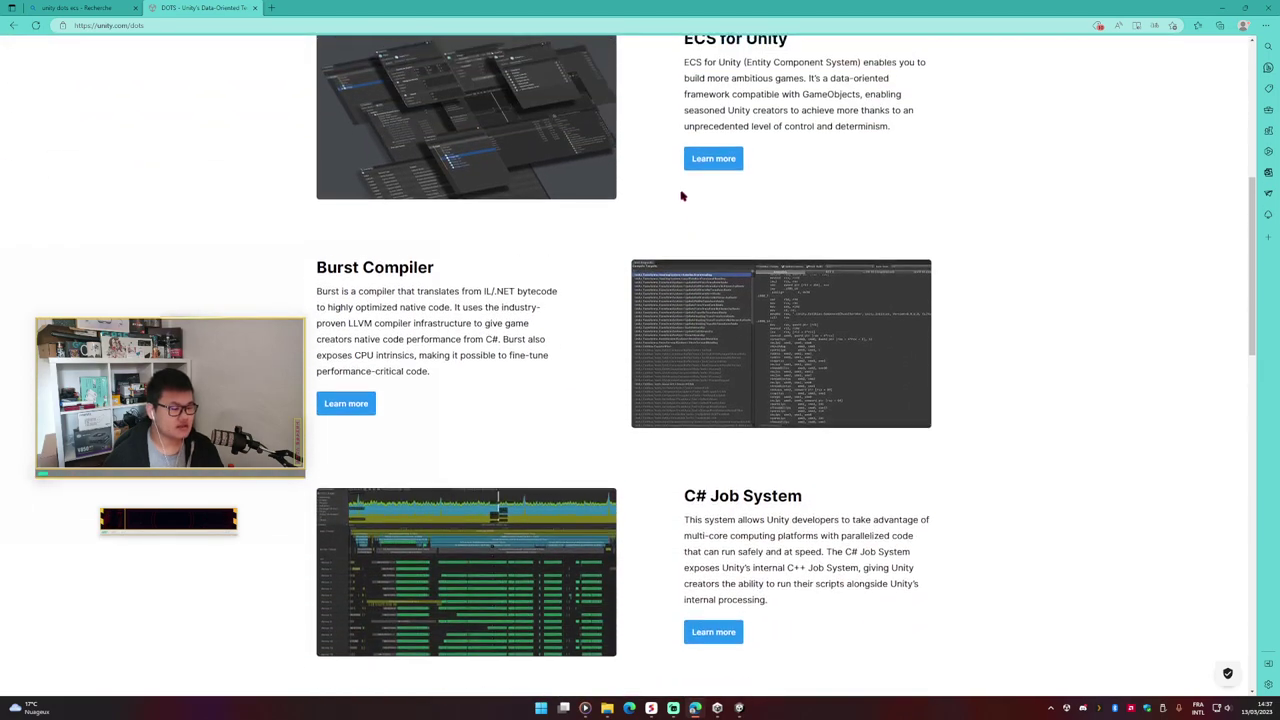
scroll(682, 196, "up", 1)
Step: Highlight the ECS, Burst Compiler and C# Job System sections, then close the DOTS page
left_click_drag(684, 137, 743, 137)
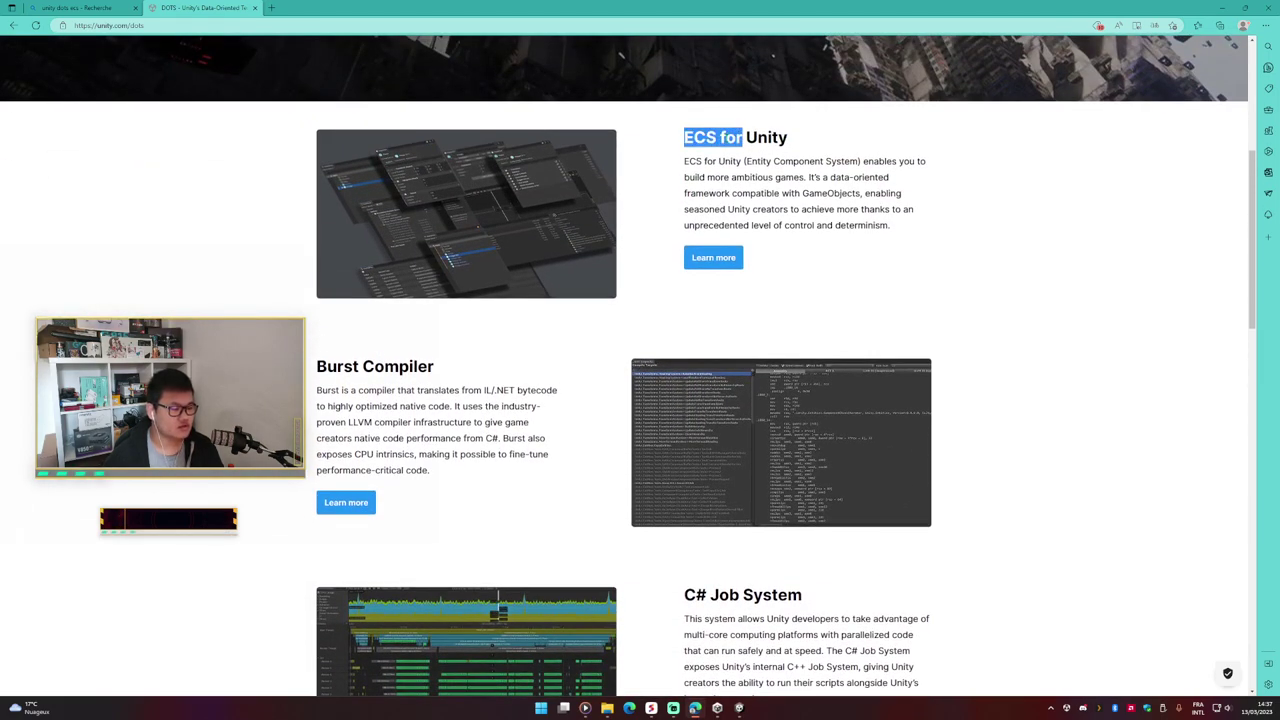
scroll(600, 460, "down", 3)
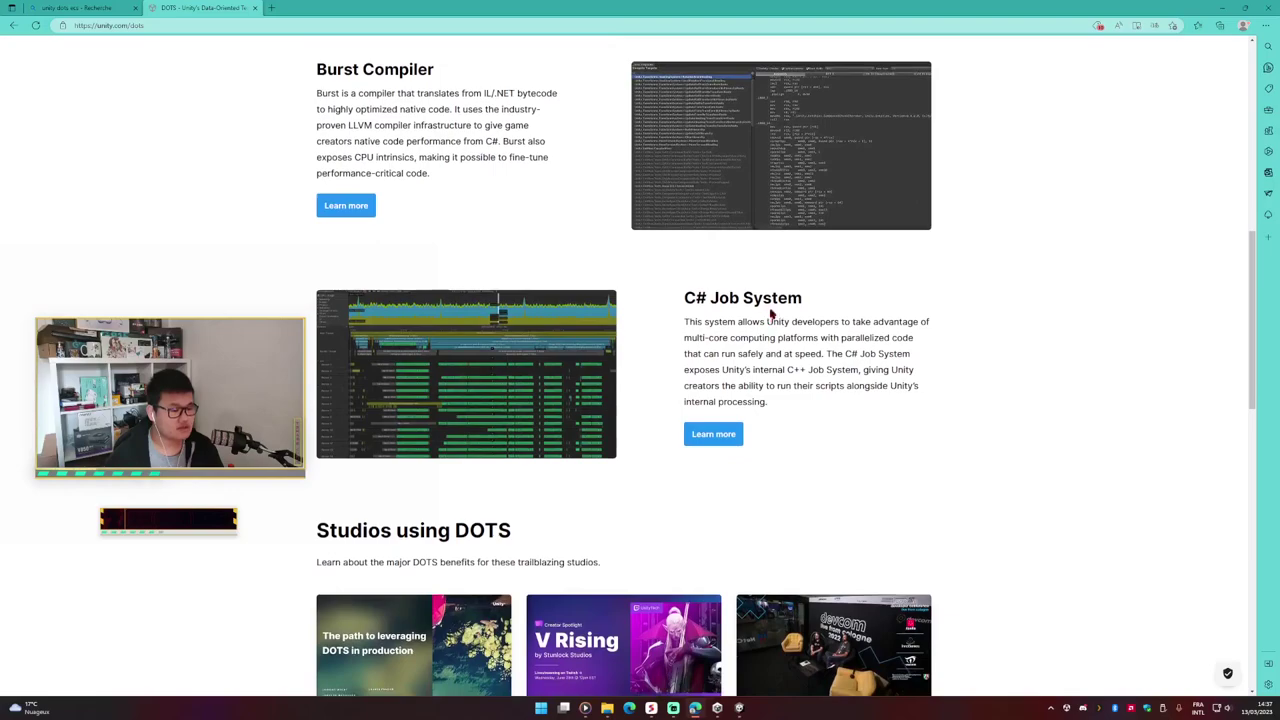
left_click_drag(803, 307, 257, 69)
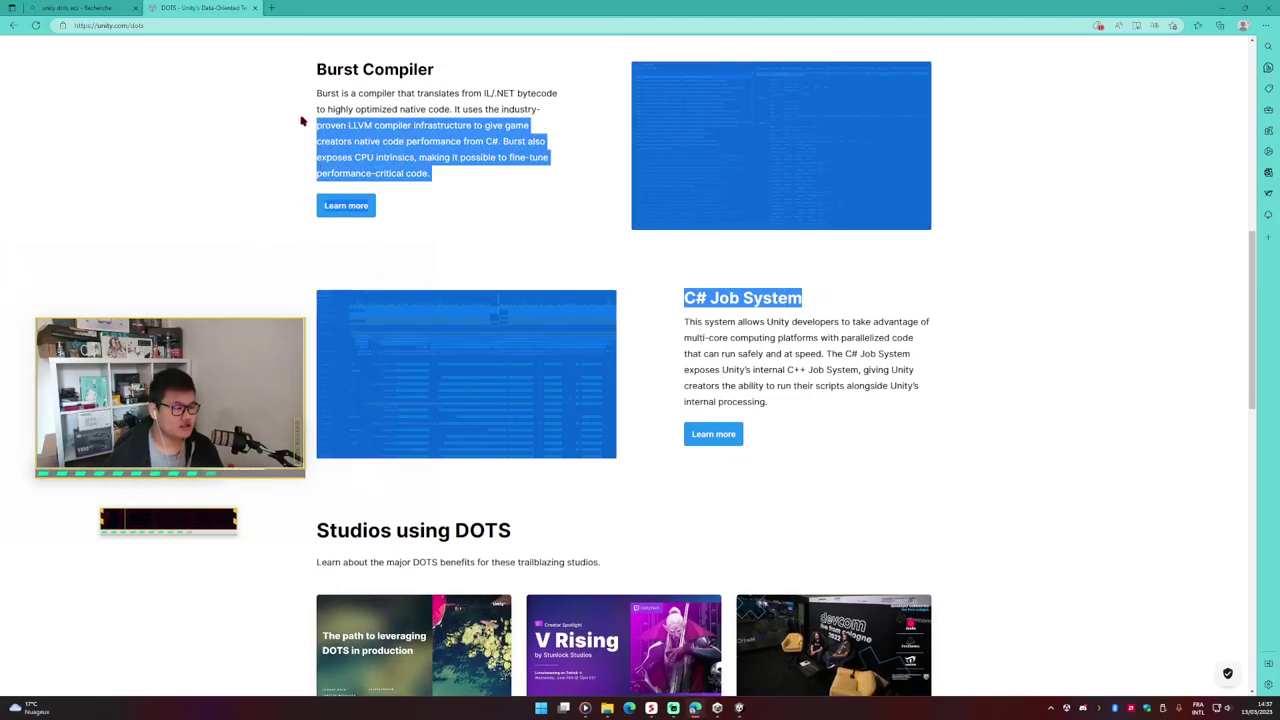
left_click_drag(803, 406, 288, 69)
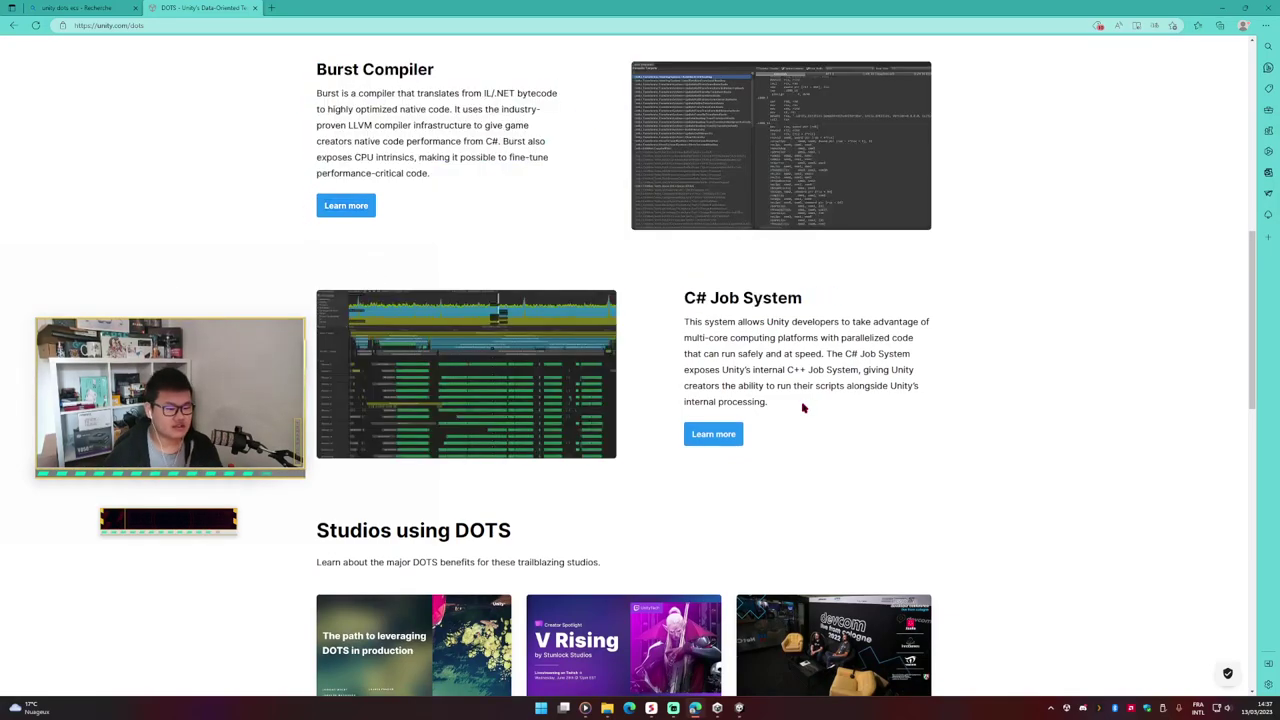
scroll(600, 300, "up", 4)
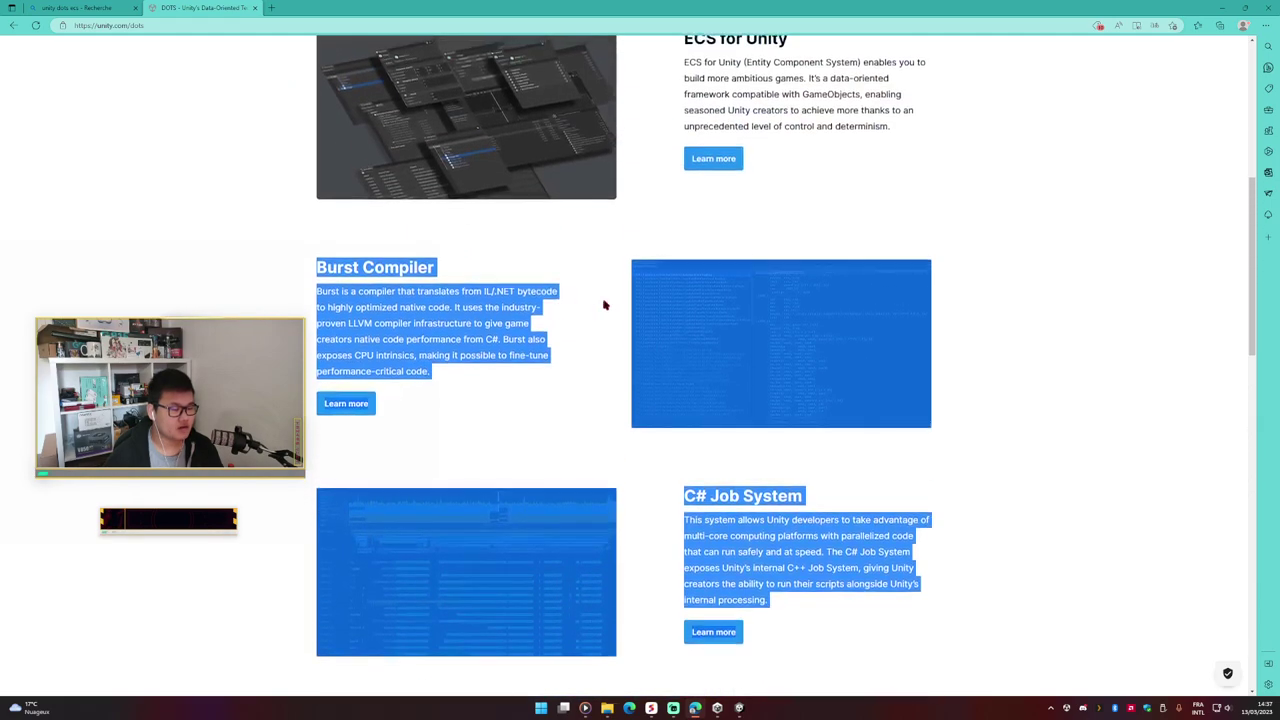
left_click_drag(898, 399, 676, 203)
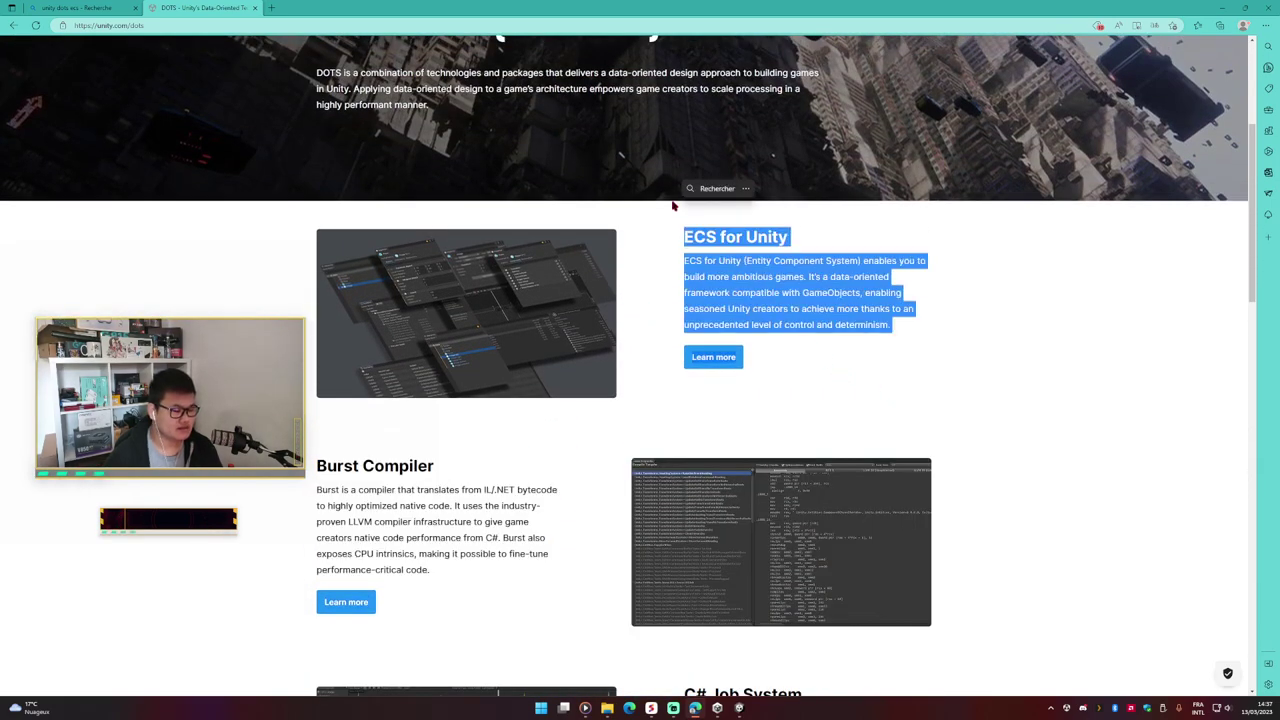
scroll(674, 200, "up", 3)
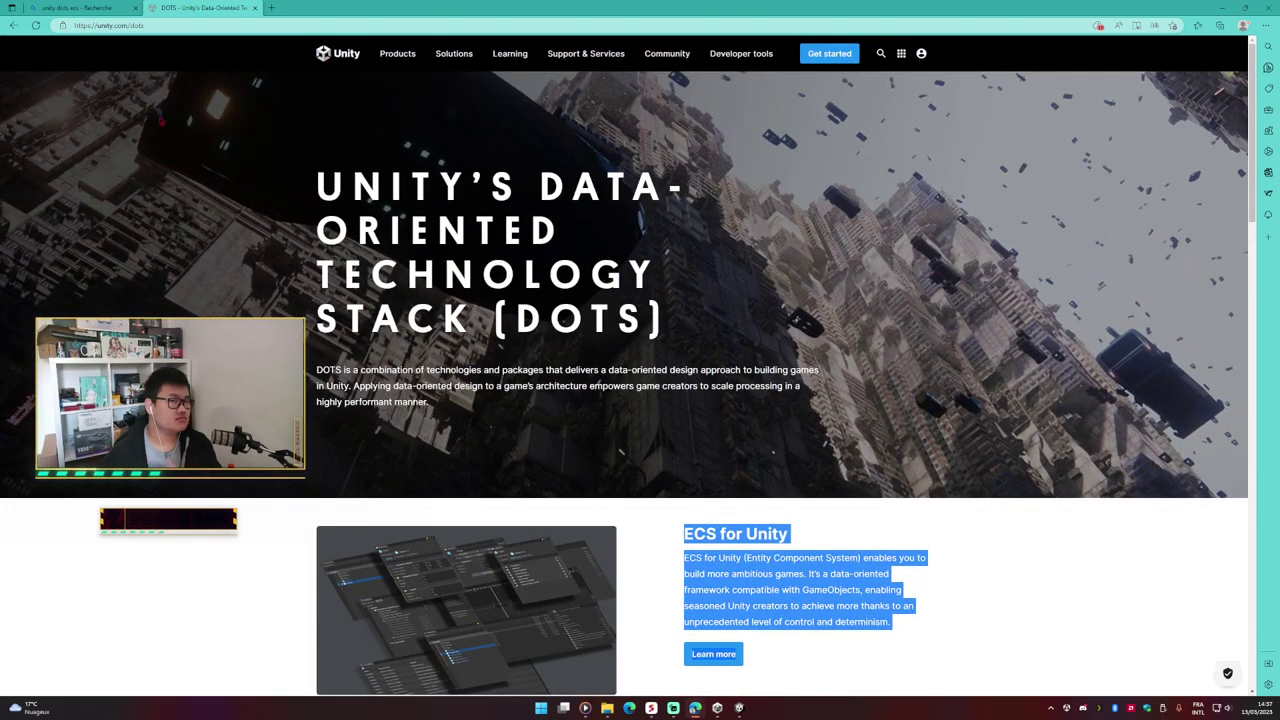
middle_click(157, 12)
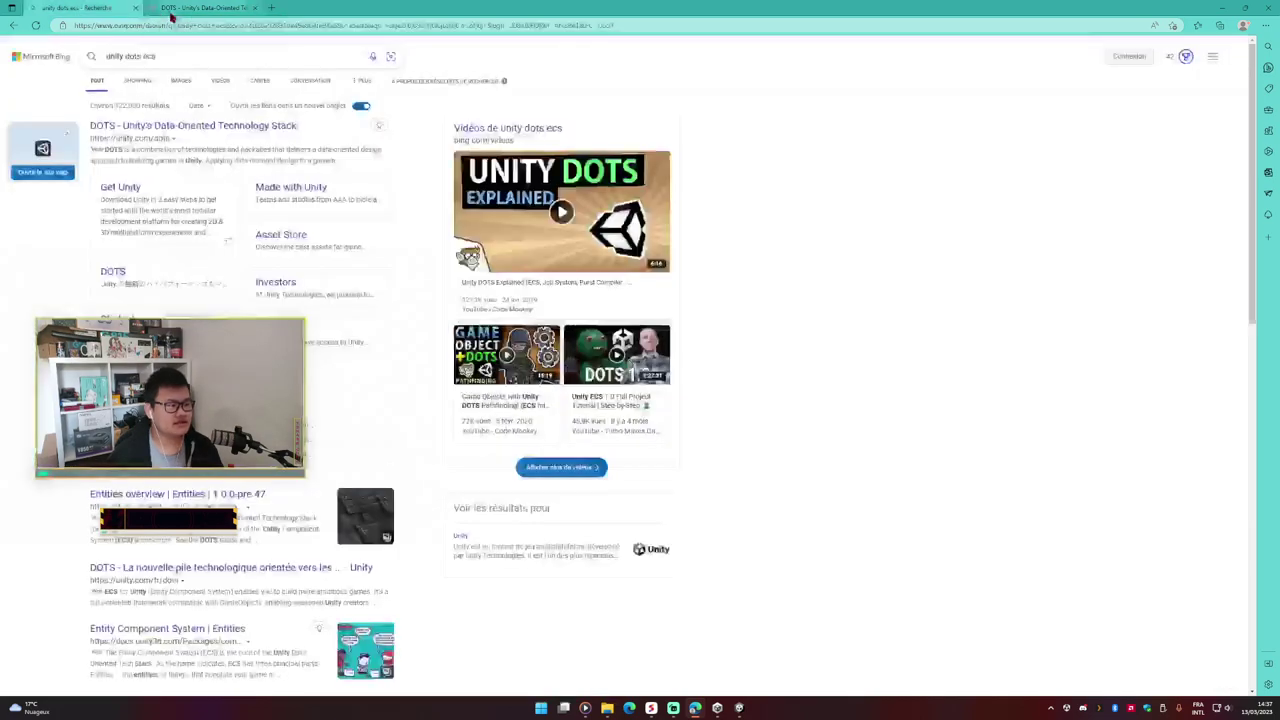
Step: Back in Unity, browse the Scripts folder's Components, Systems and empty Authorings subfolders
key("alt+Tab")
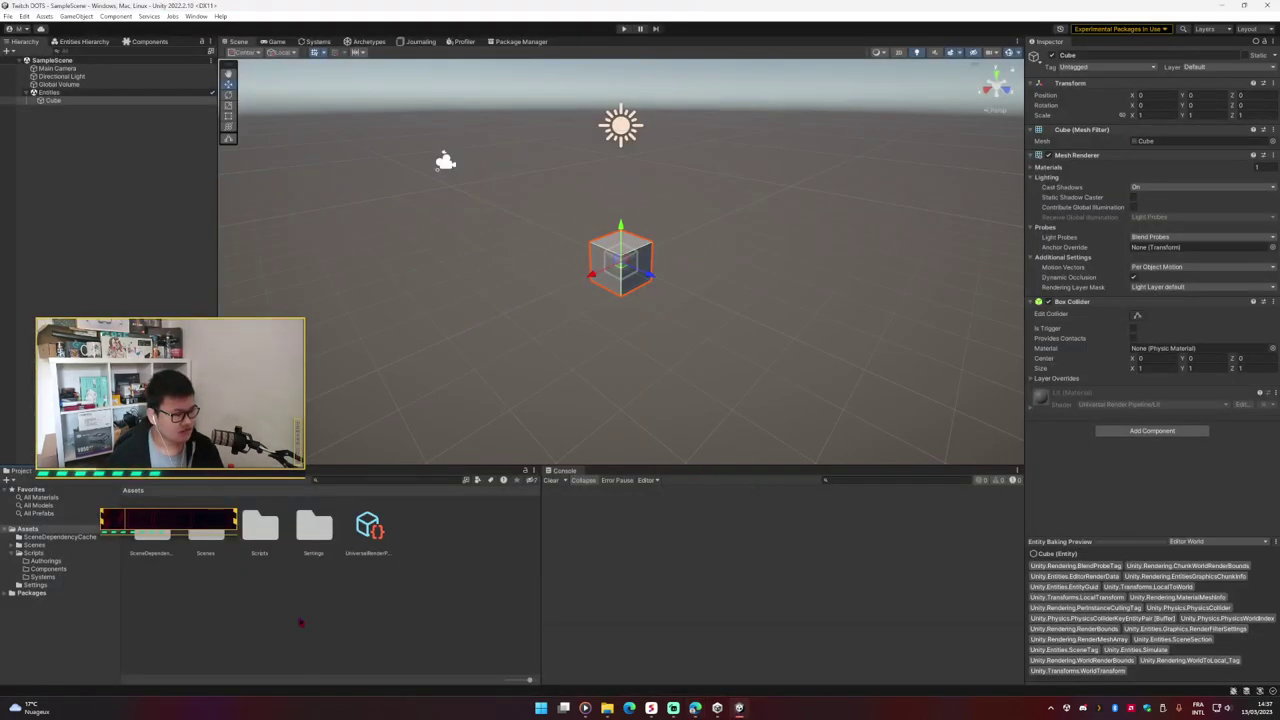
left_click(244, 523)
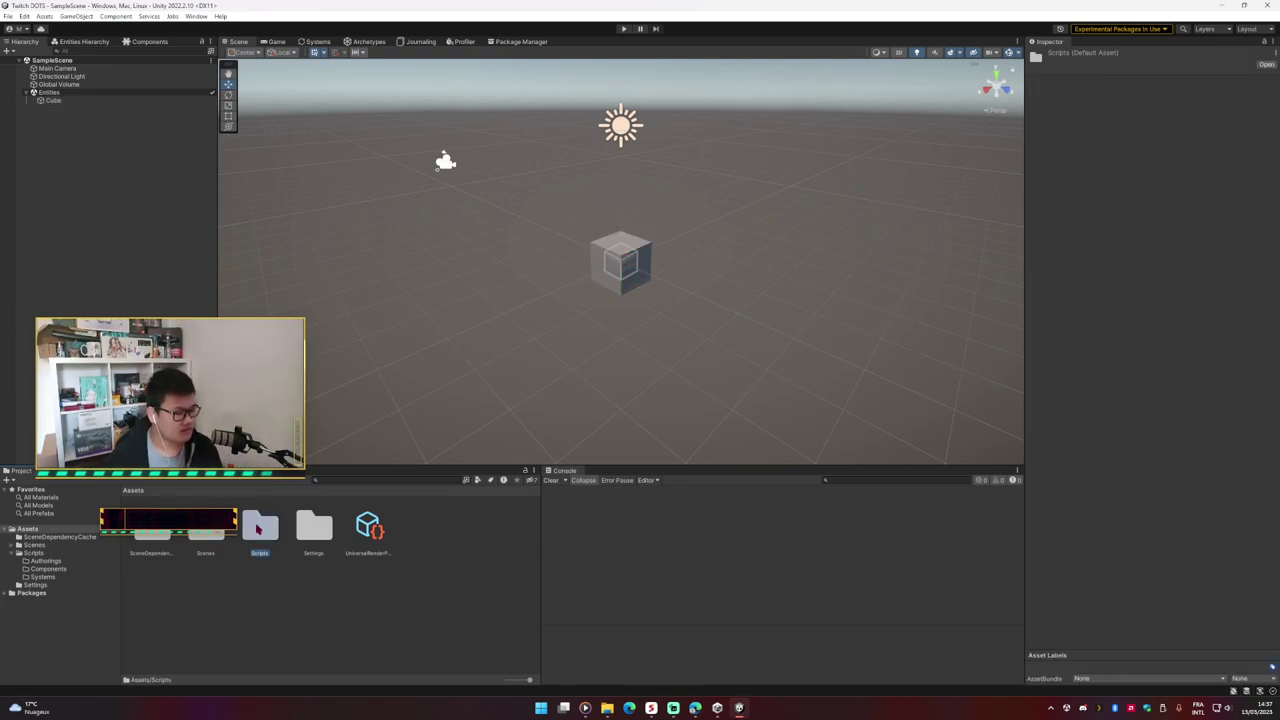
double_click(254, 530)
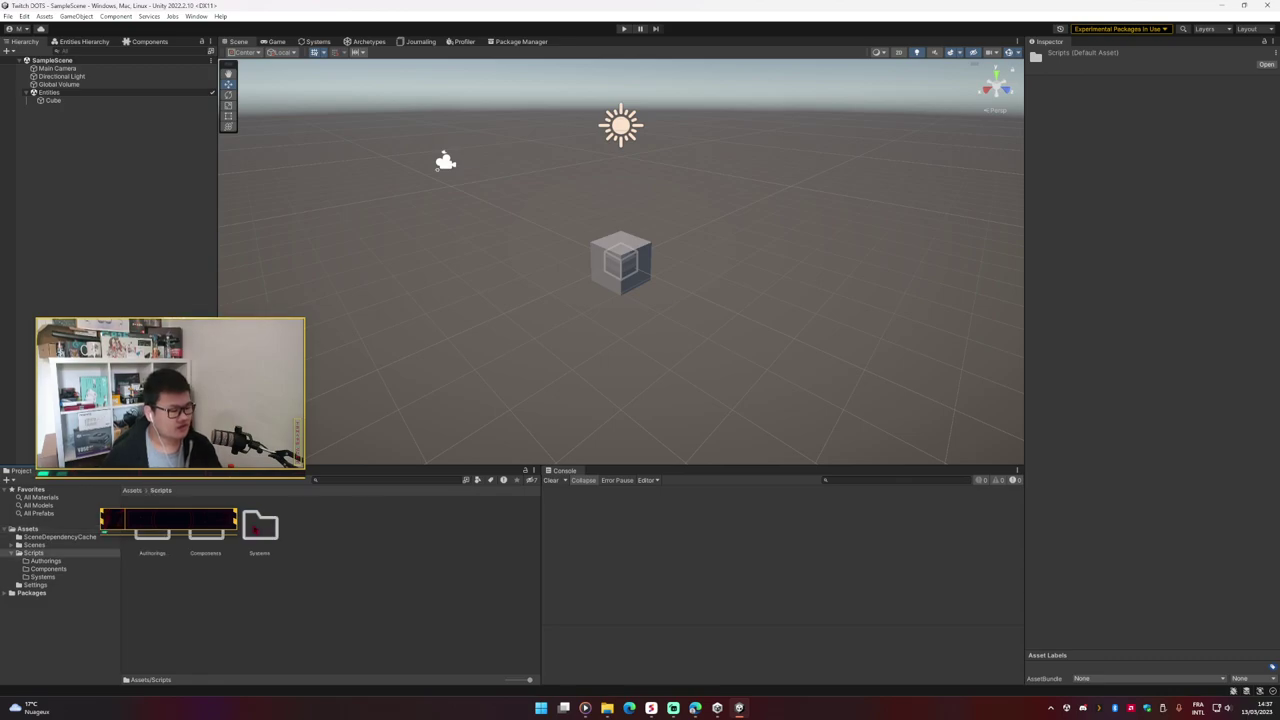
left_click(258, 528)
key("Left")
key("Left")
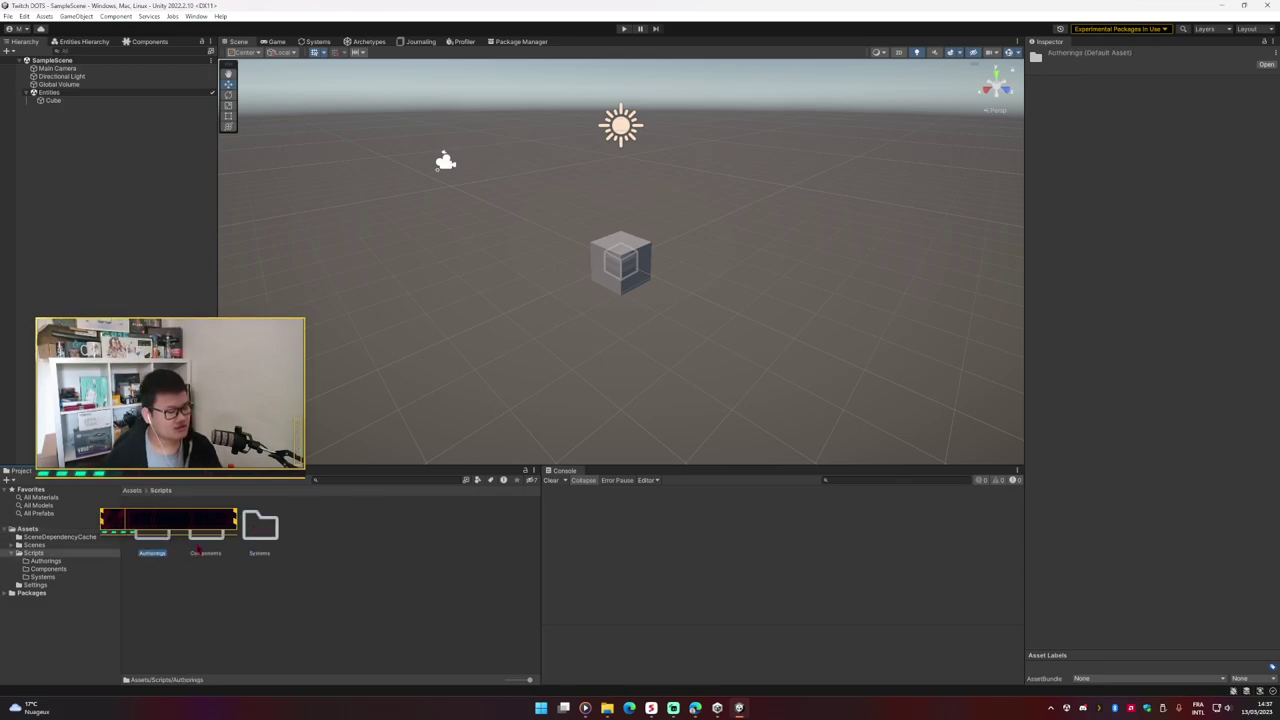
left_click(205, 530)
left_click(262, 530)
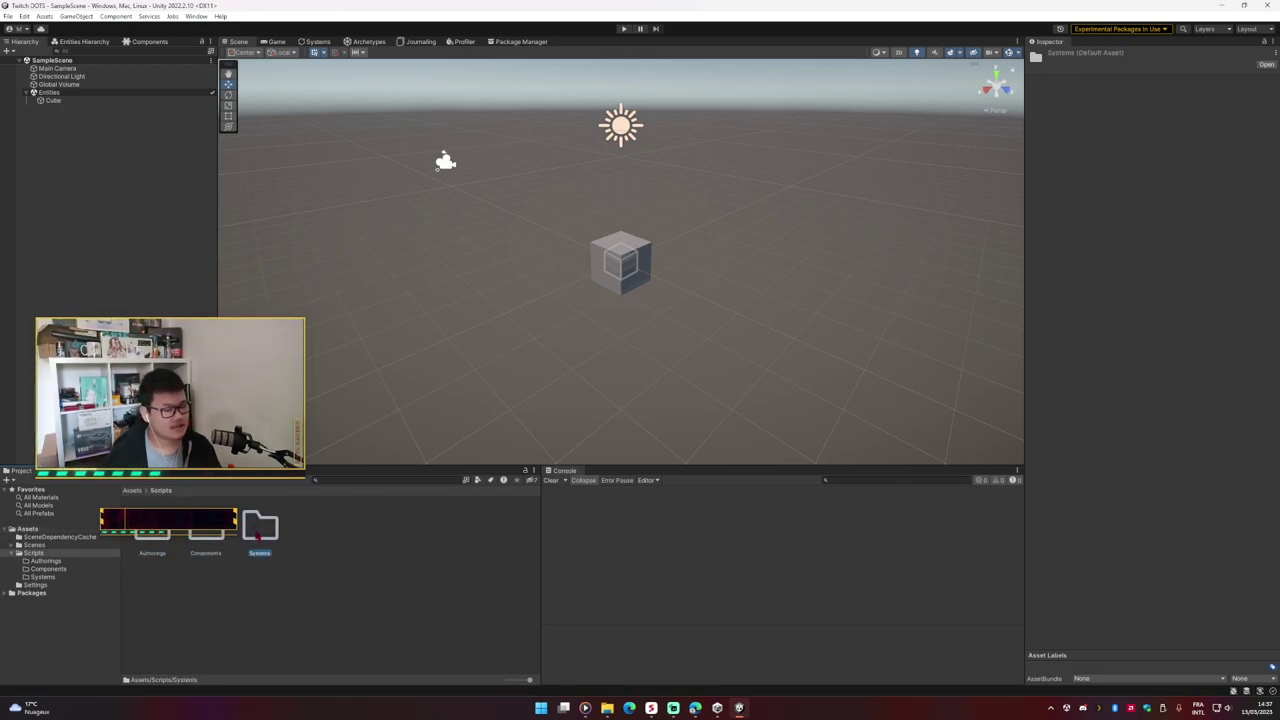
left_click(157, 535)
double_click(157, 535)
right_click(266, 563)
left_click(110, 150)
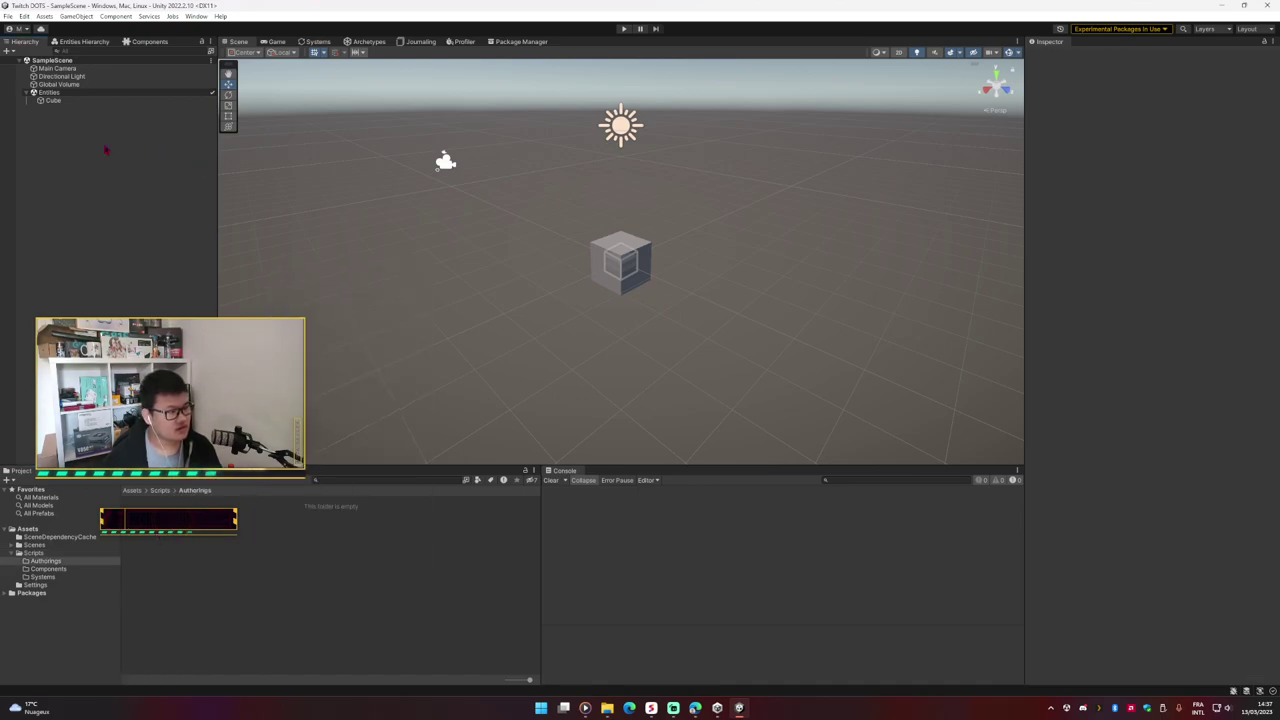
Step: Open the Scripts/Components folder and bring up its asset creation menu
left_click(160, 490)
left_click(213, 535)
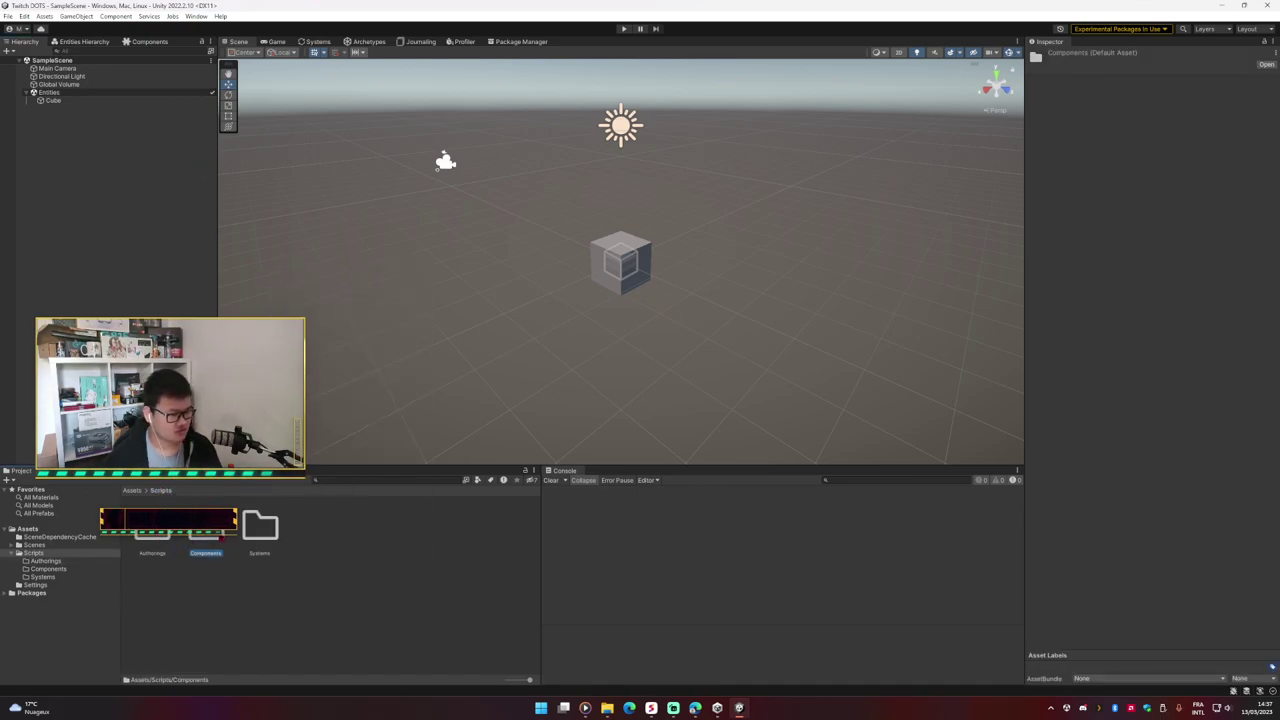
double_click(213, 535)
right_click(282, 556)
Step: Create a C# script named RotationSpeedComponent via Create > C# Script
mouse_move(429, 268)
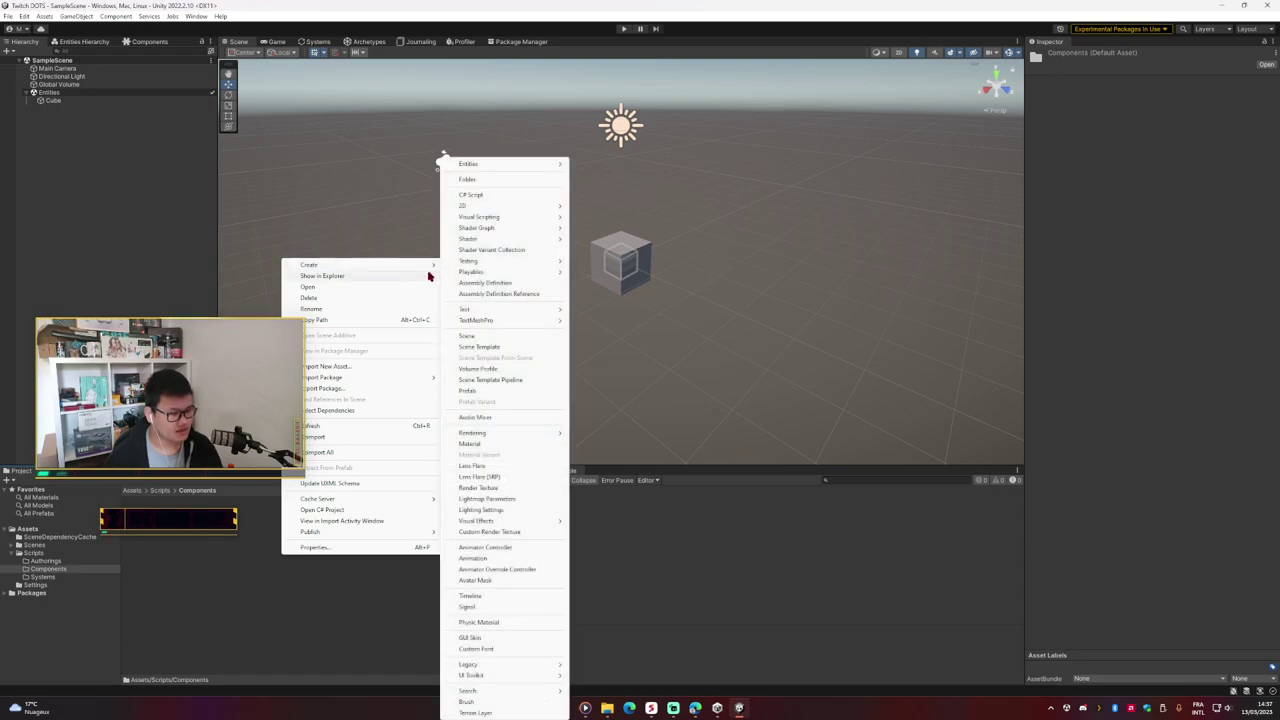
left_click(518, 197)
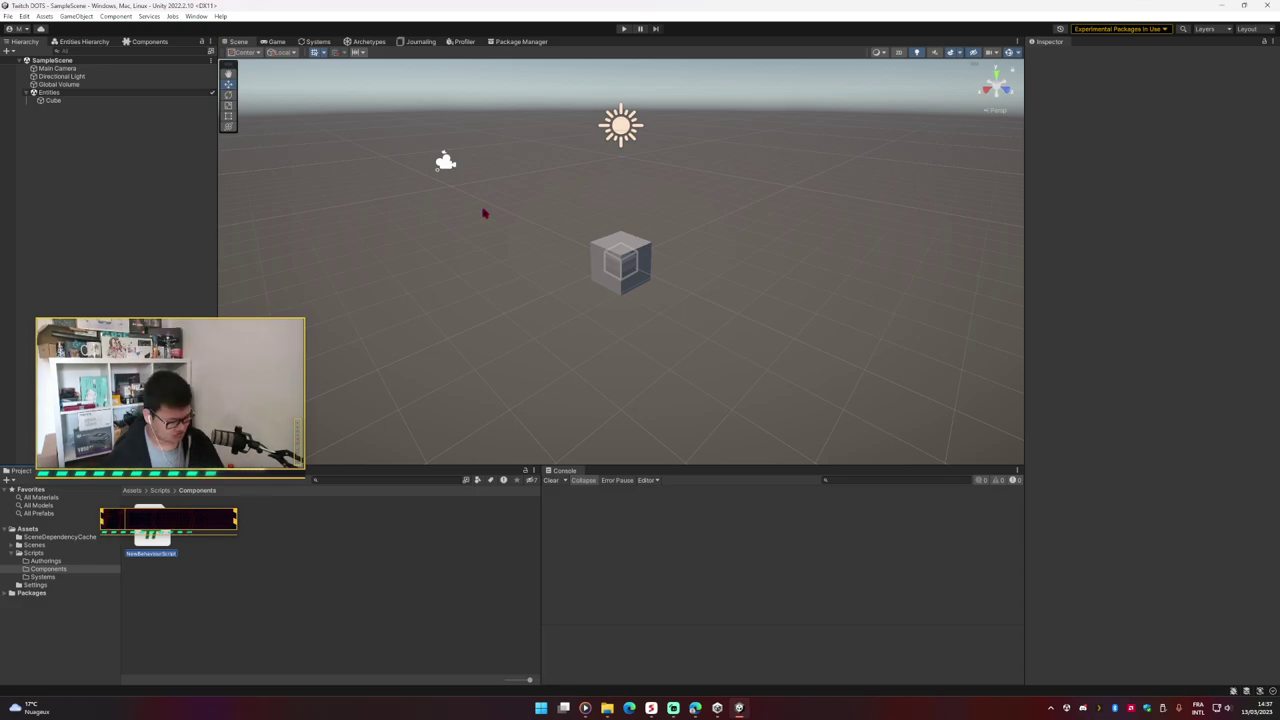
type("Ba")
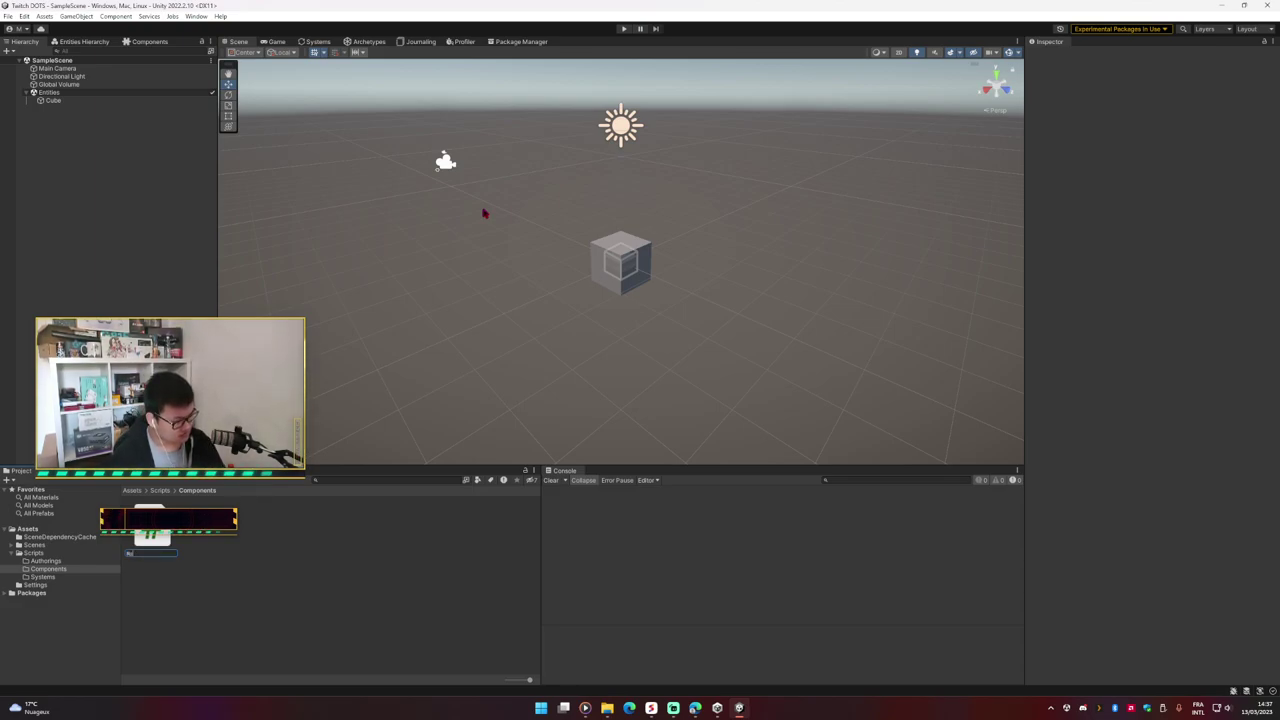
type("ation")
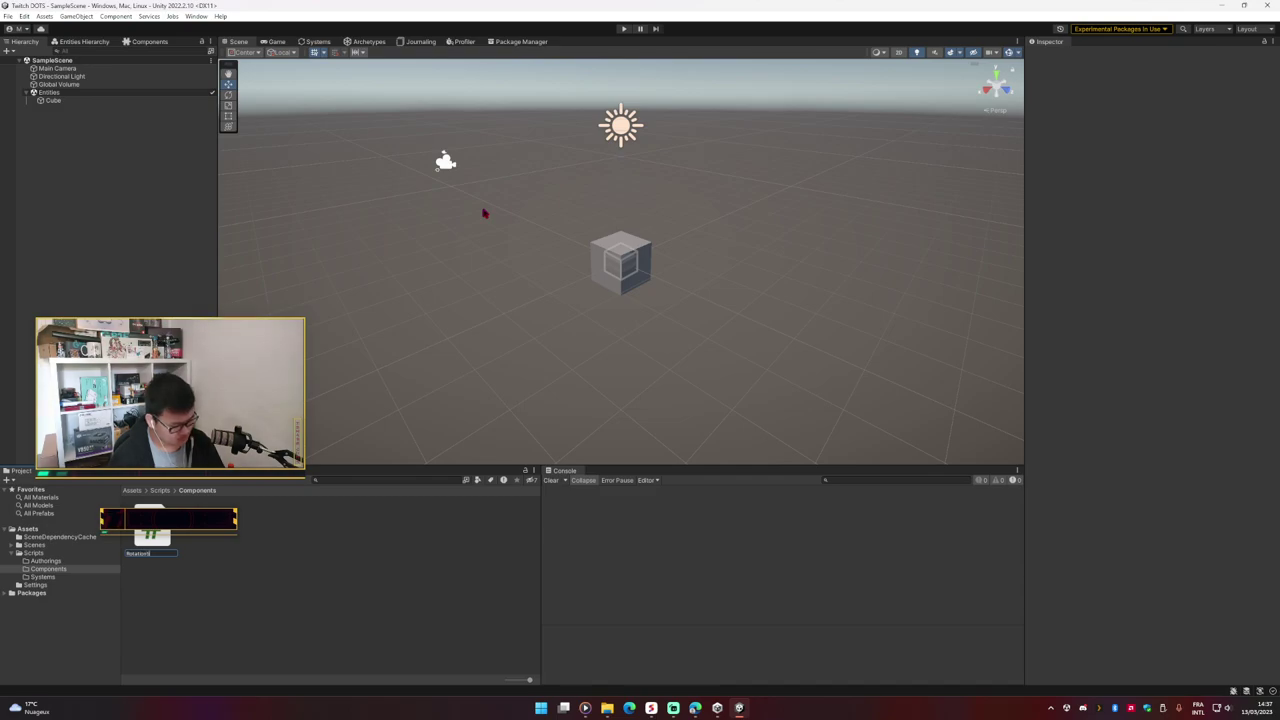
type("SpeedComponent")
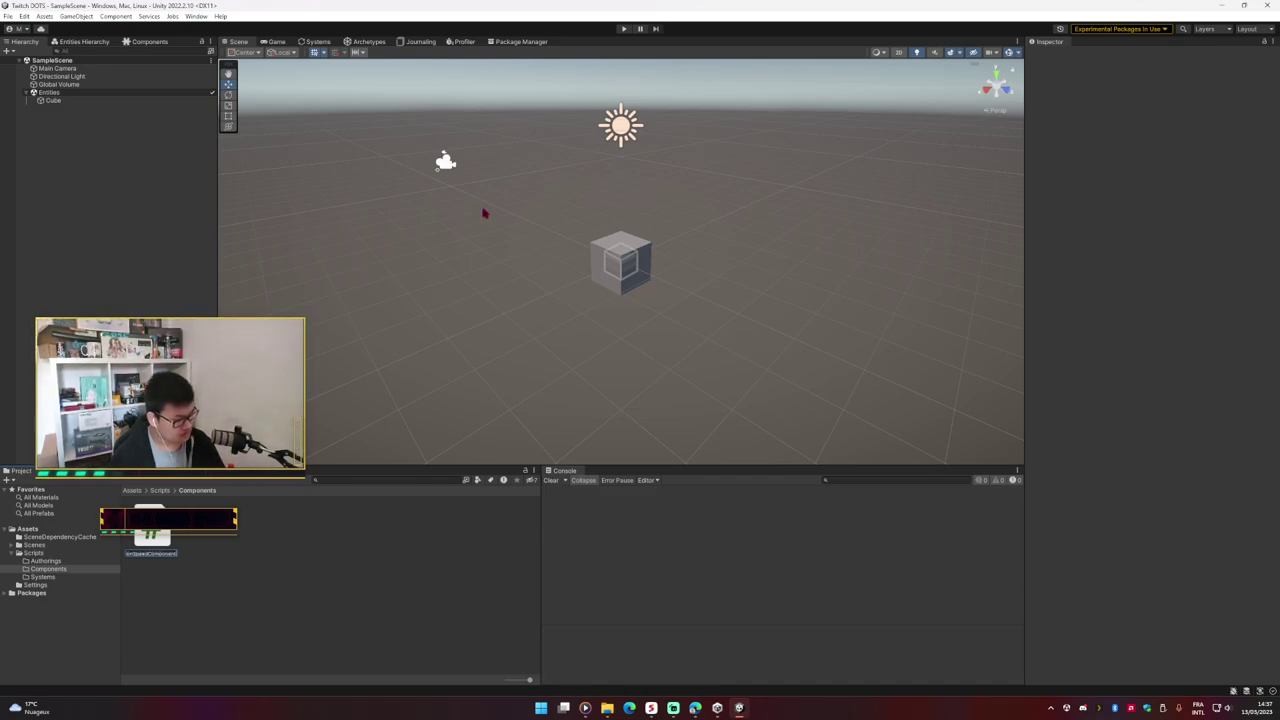
key("Return")
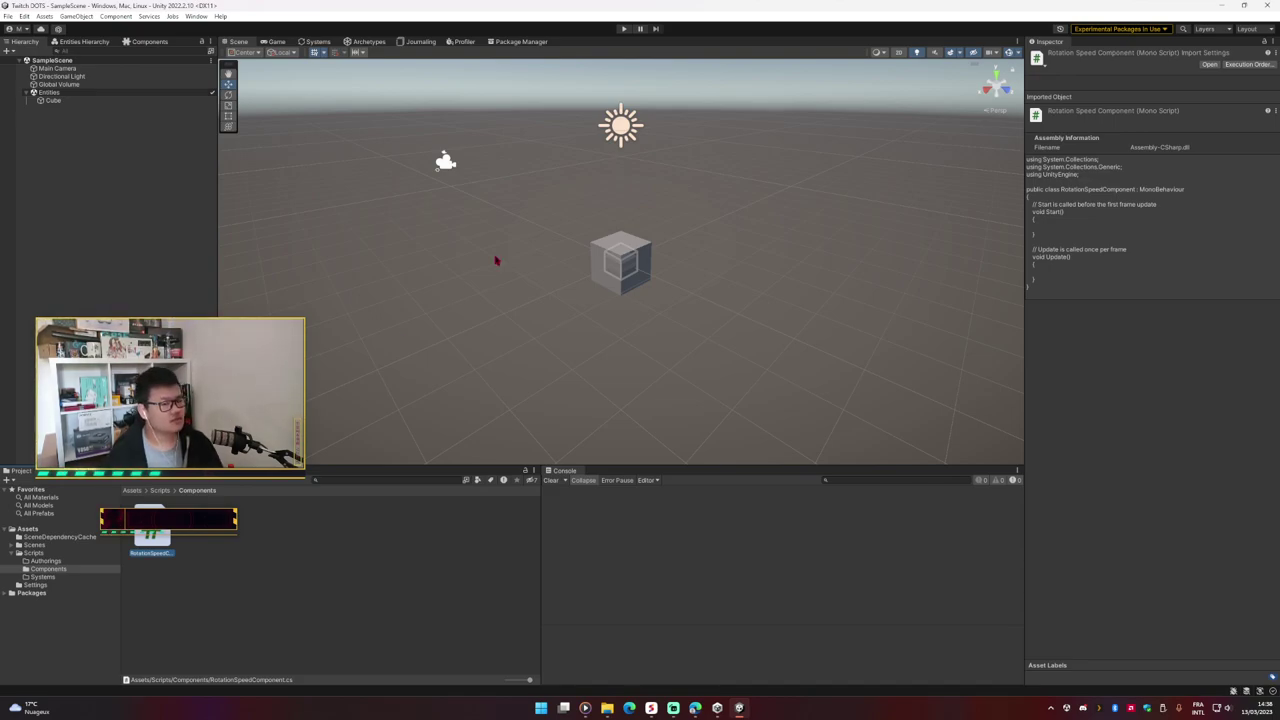
Step: Open the script in Visual Studio, delete Start and Update, change class to struct, and save
double_click(165, 538)
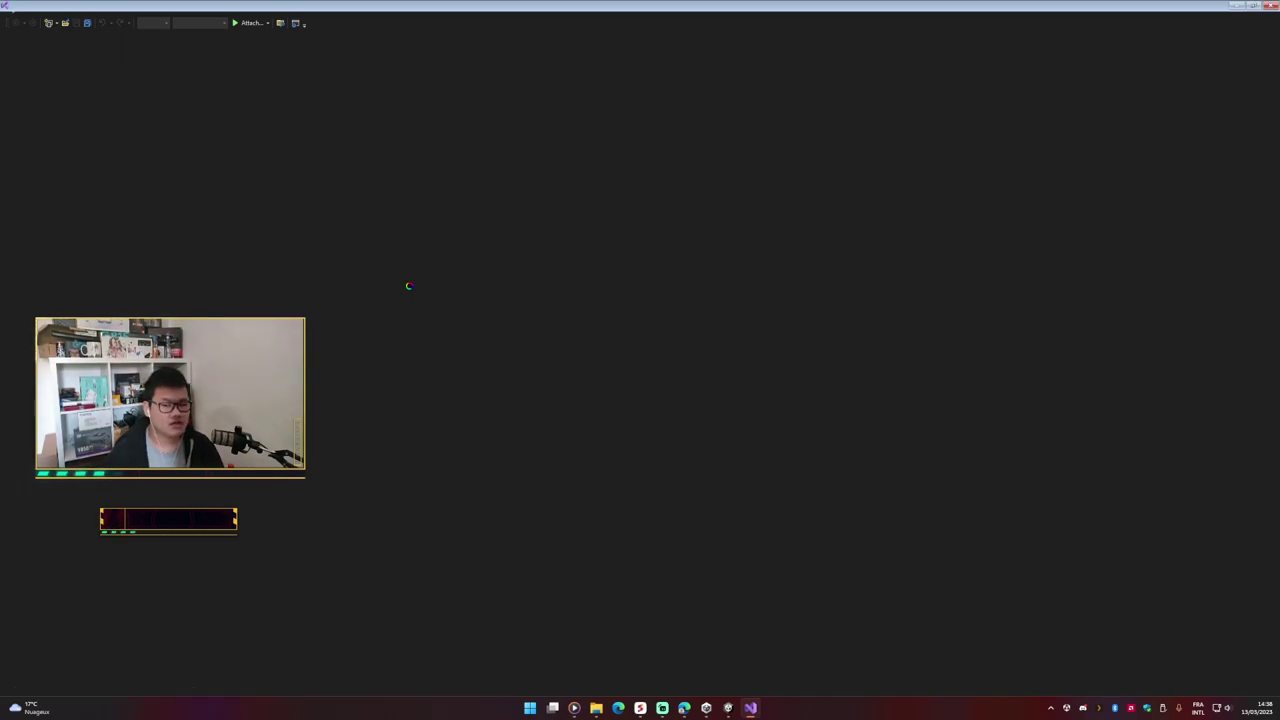
left_click_drag(261, 216, 240, 116)
key("Delete")
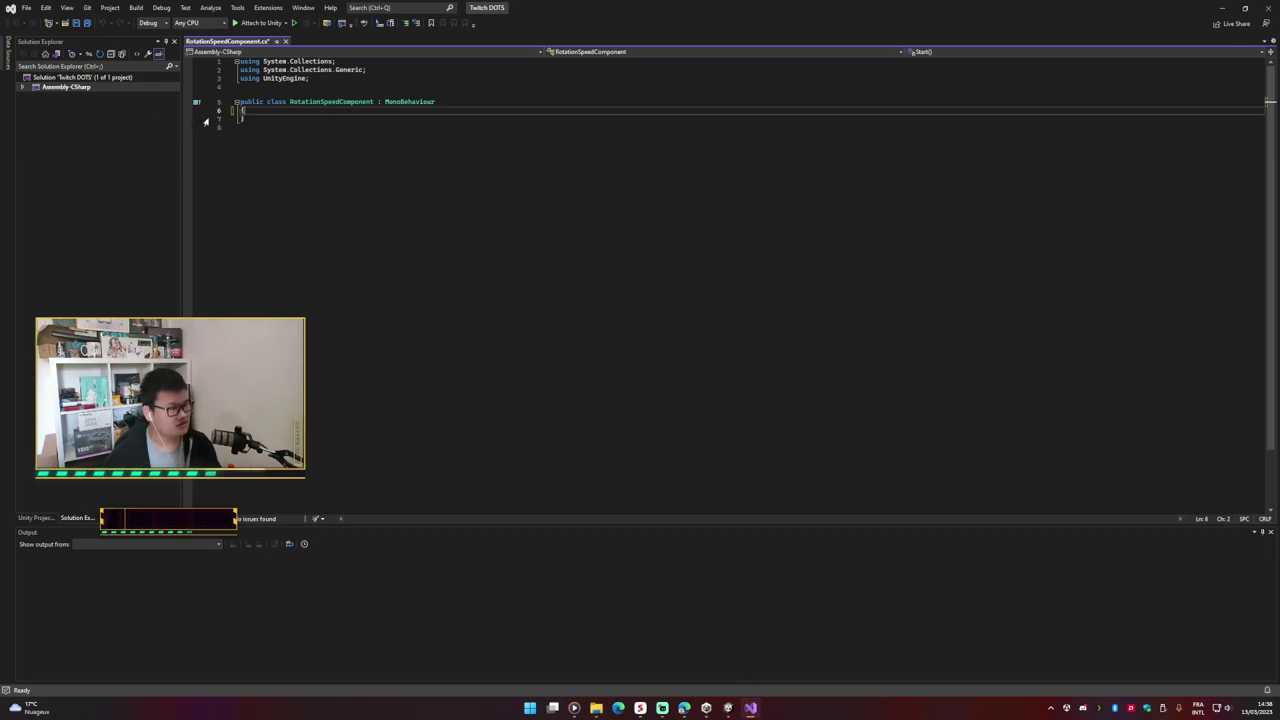
left_click(268, 103)
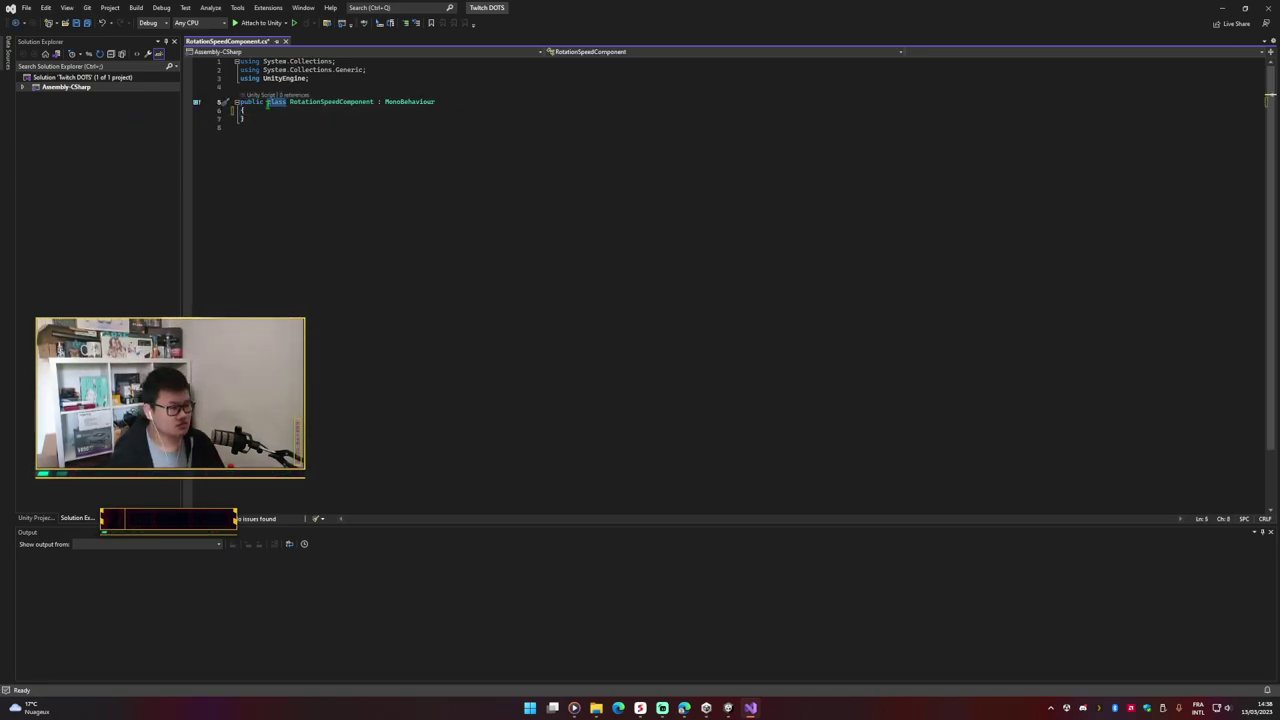
type("struct")
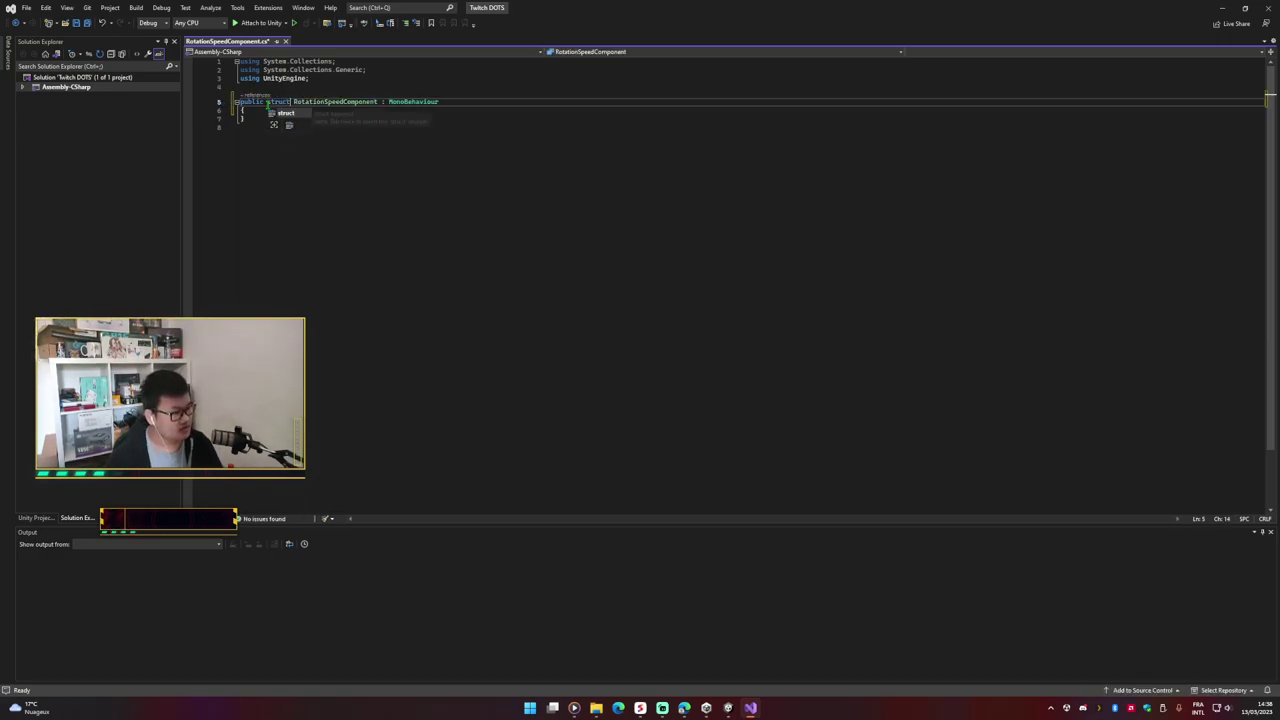
key("ctrl+s")
Step: Replace MonoBehaviour with IComponentData and peek at its definition with F12
double_click(430, 102)
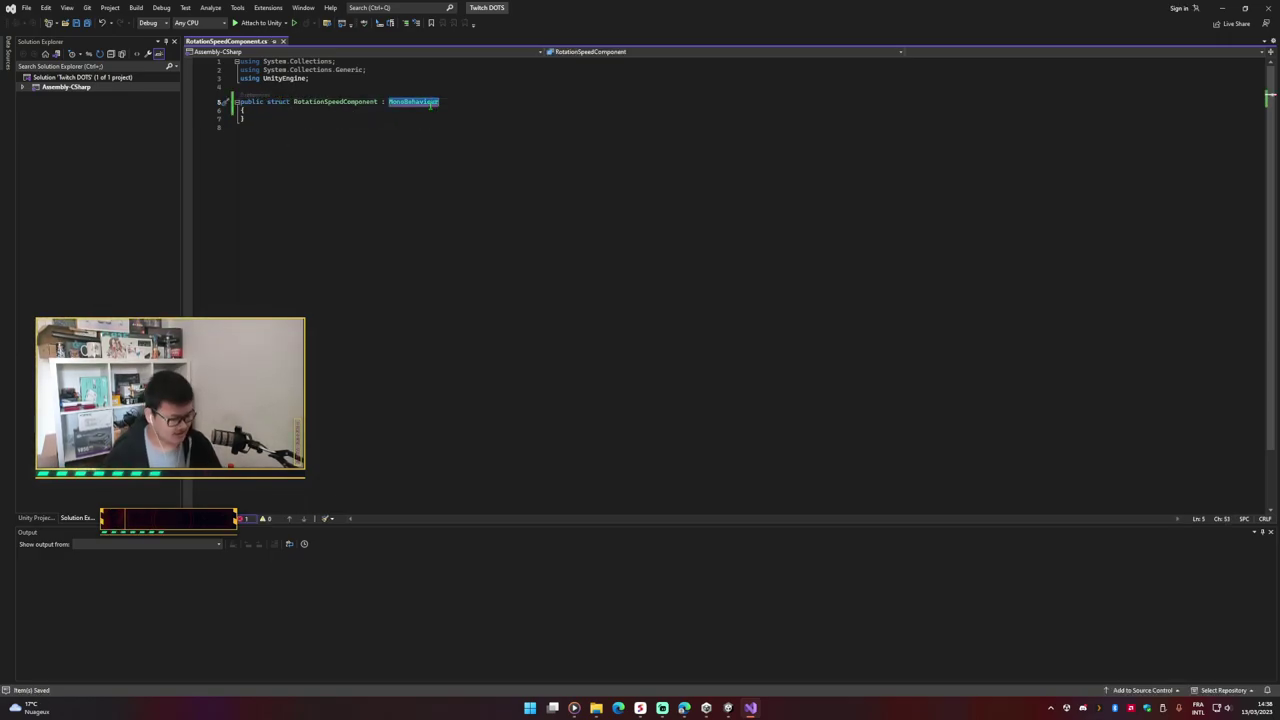
type("ICompone")
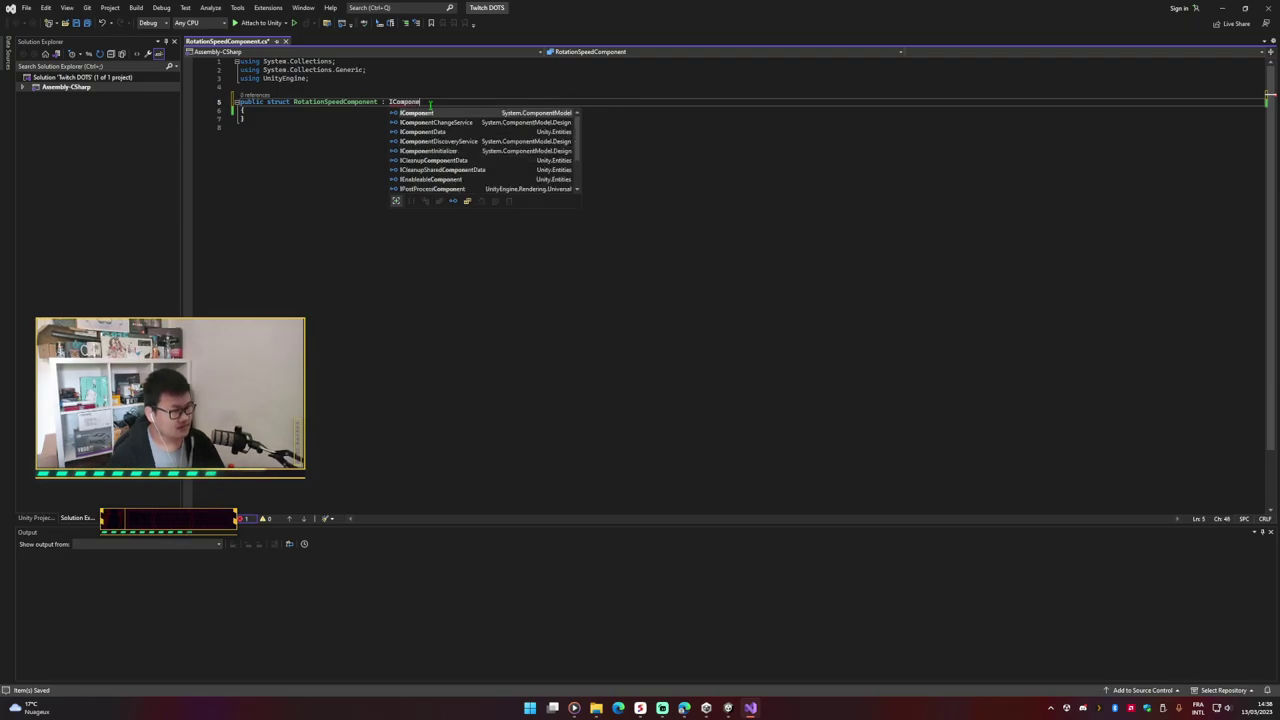
type("ntD")
key("Tab")
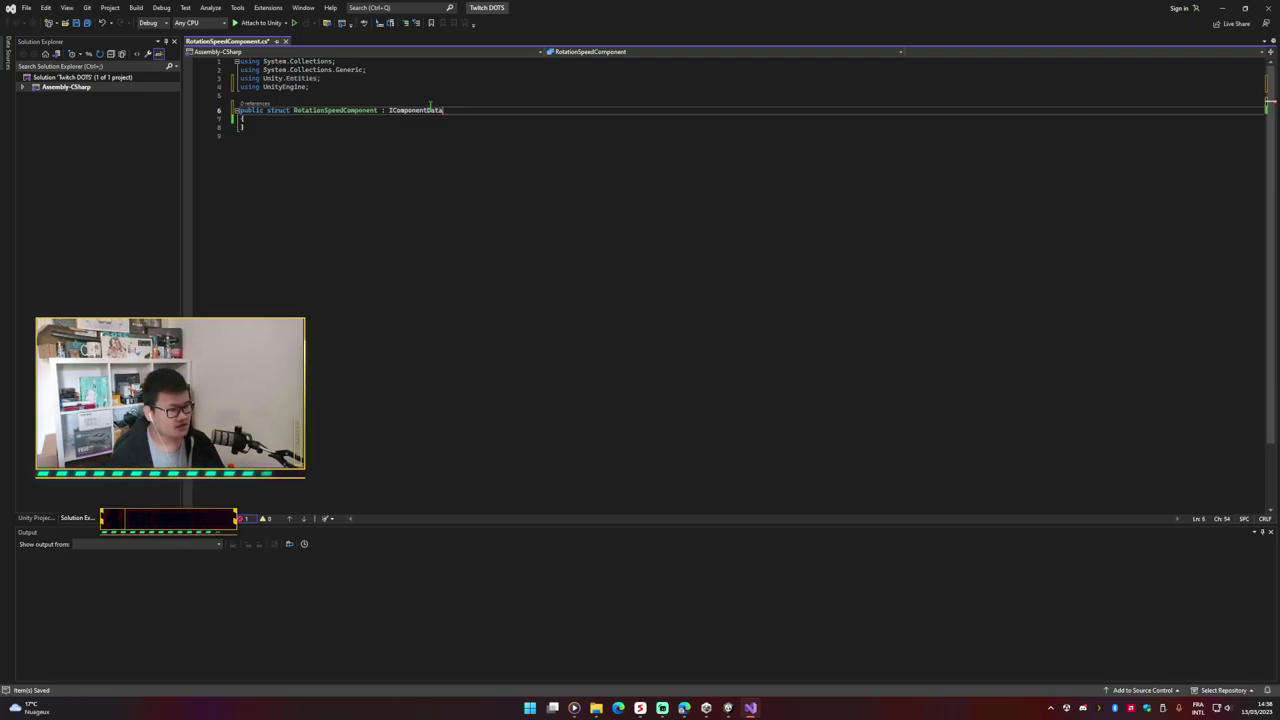
double_click(414, 110)
key("F12")
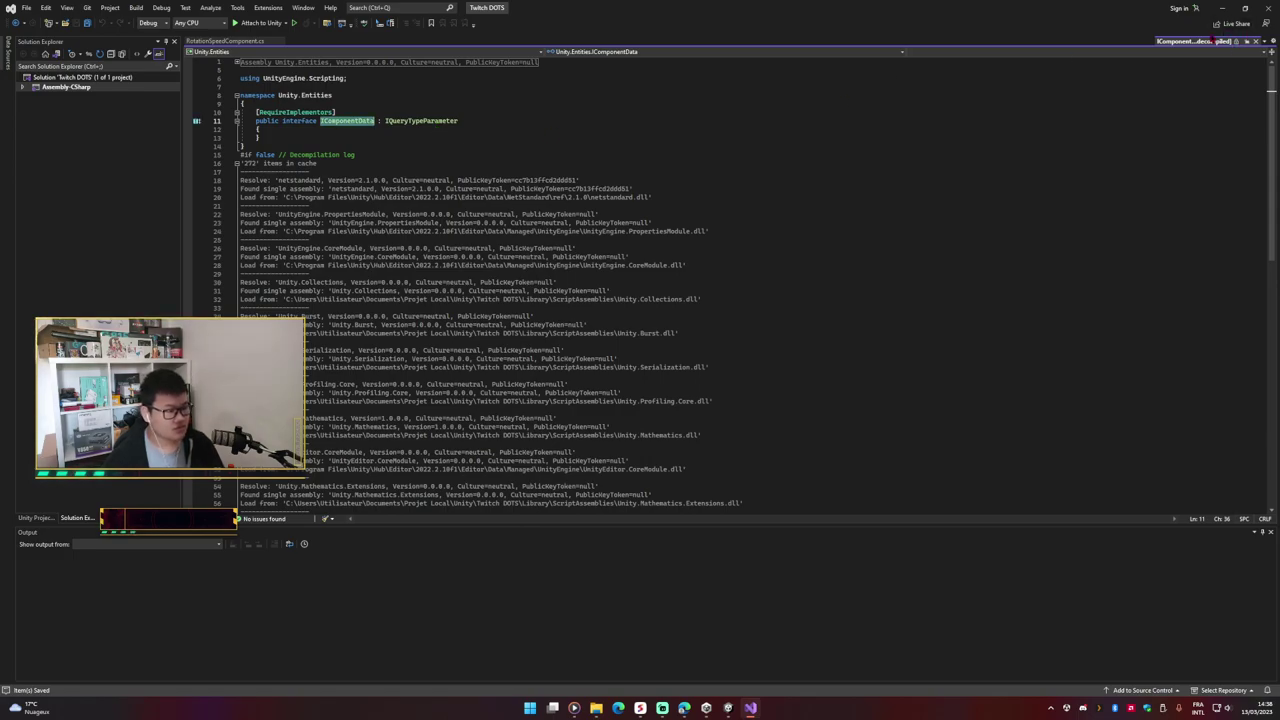
middle_click(1214, 41)
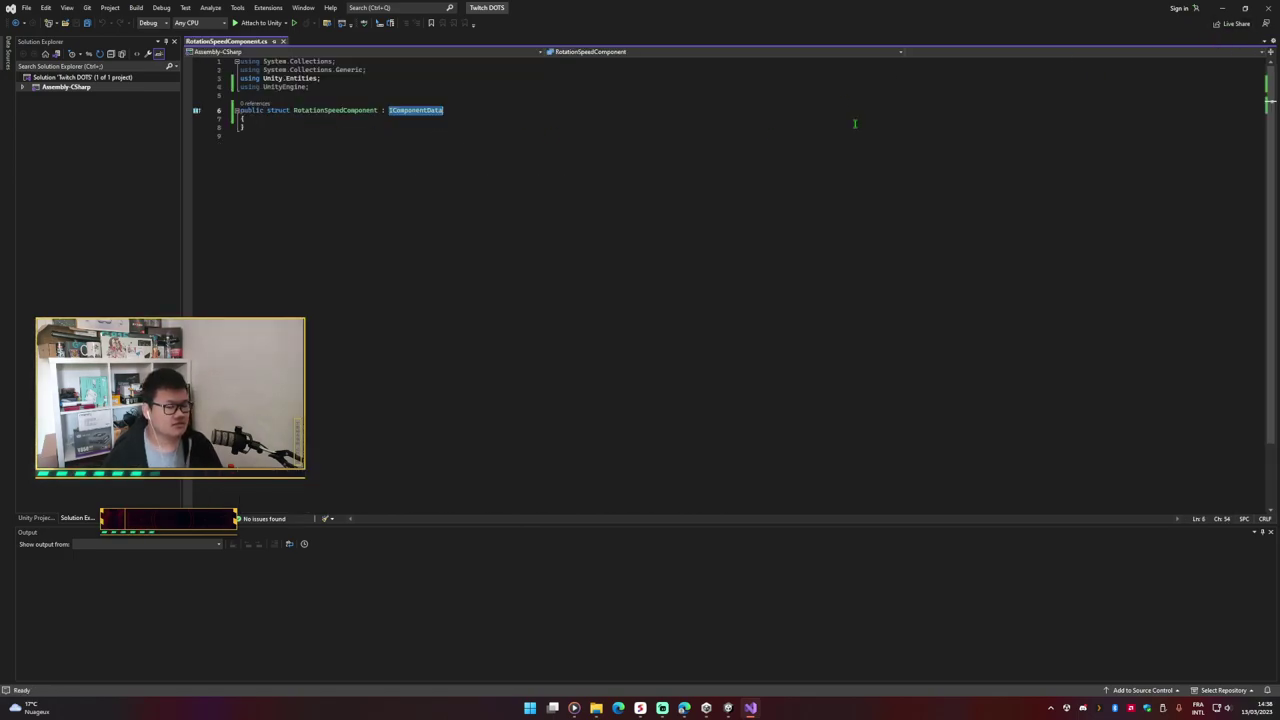
Step: Reveal RotationSpeedComponent.cs under Assembly-CSharp > Assets > Scripts > Components and add a line in the struct
left_click(461, 122)
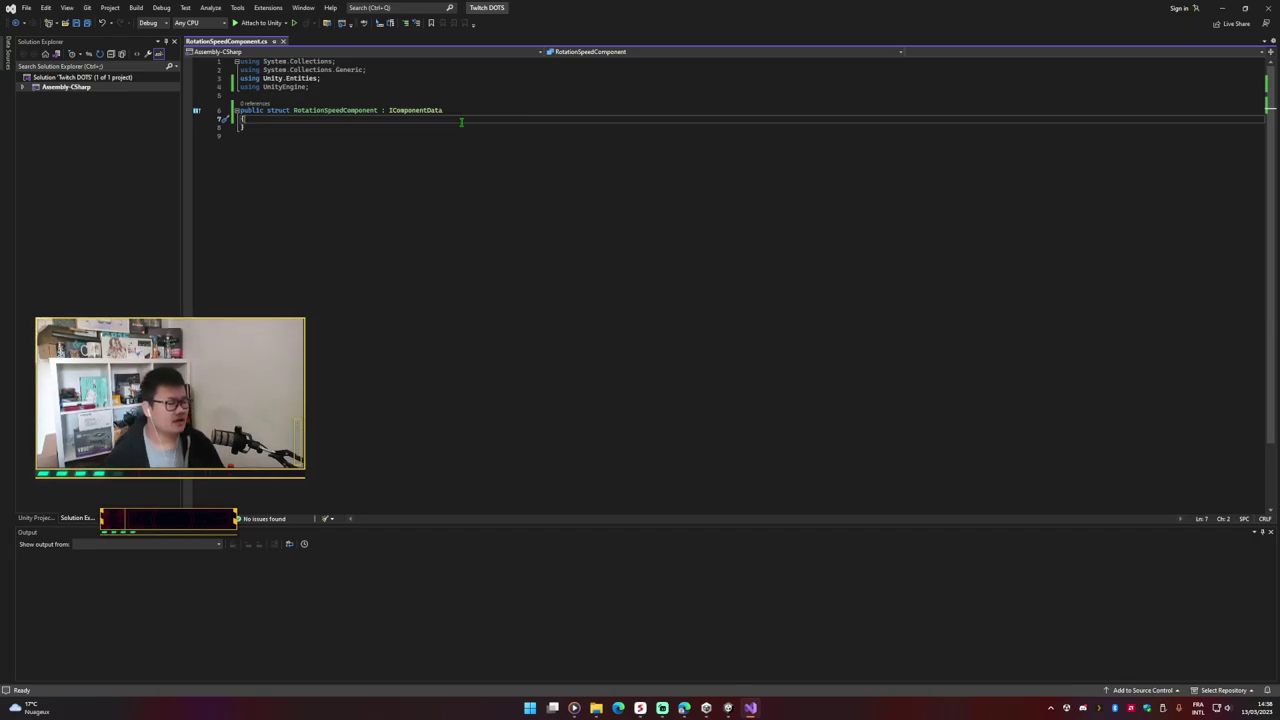
double_click(65, 87)
left_click(31, 105)
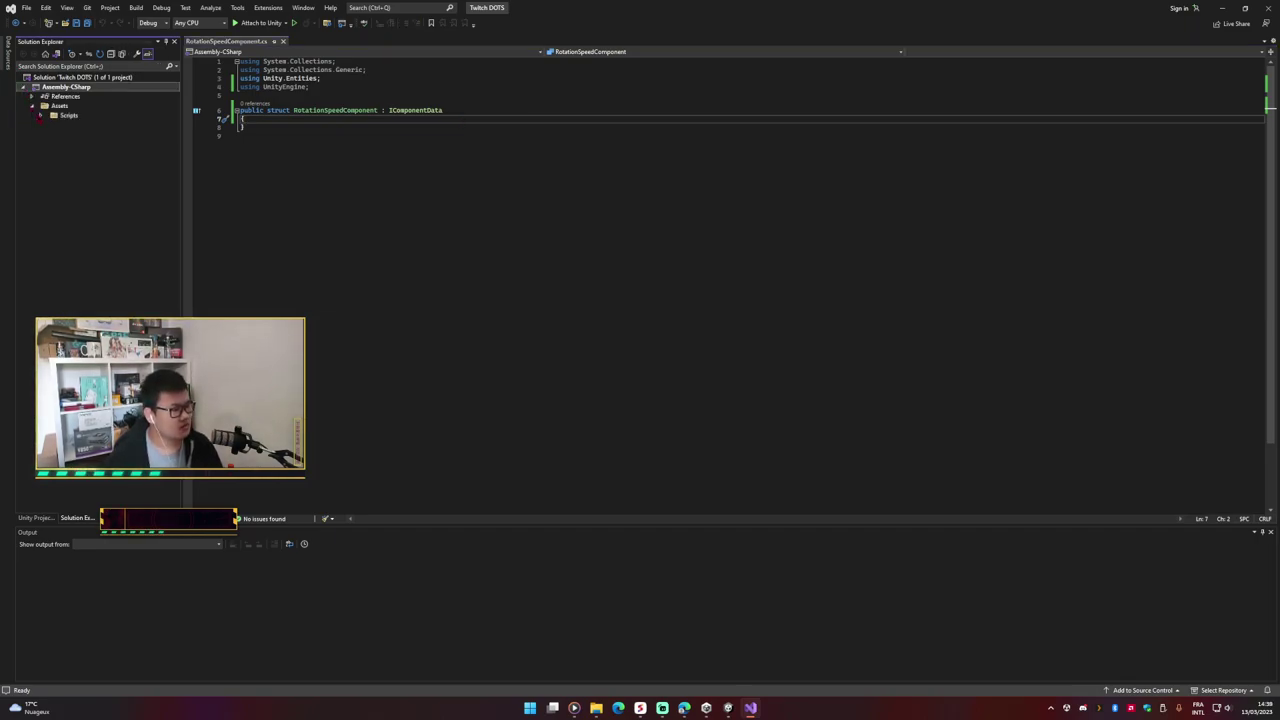
left_click(41, 115)
left_click(86, 124)
left_click(50, 124)
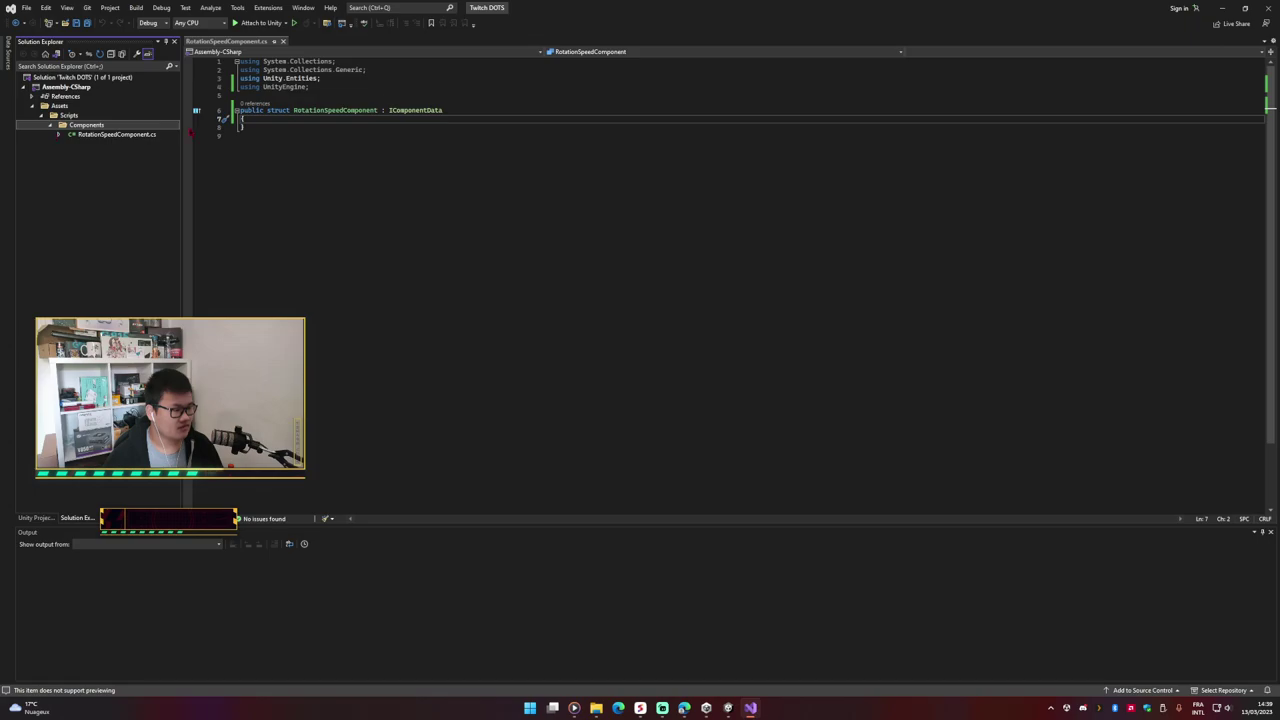
left_click(301, 119)
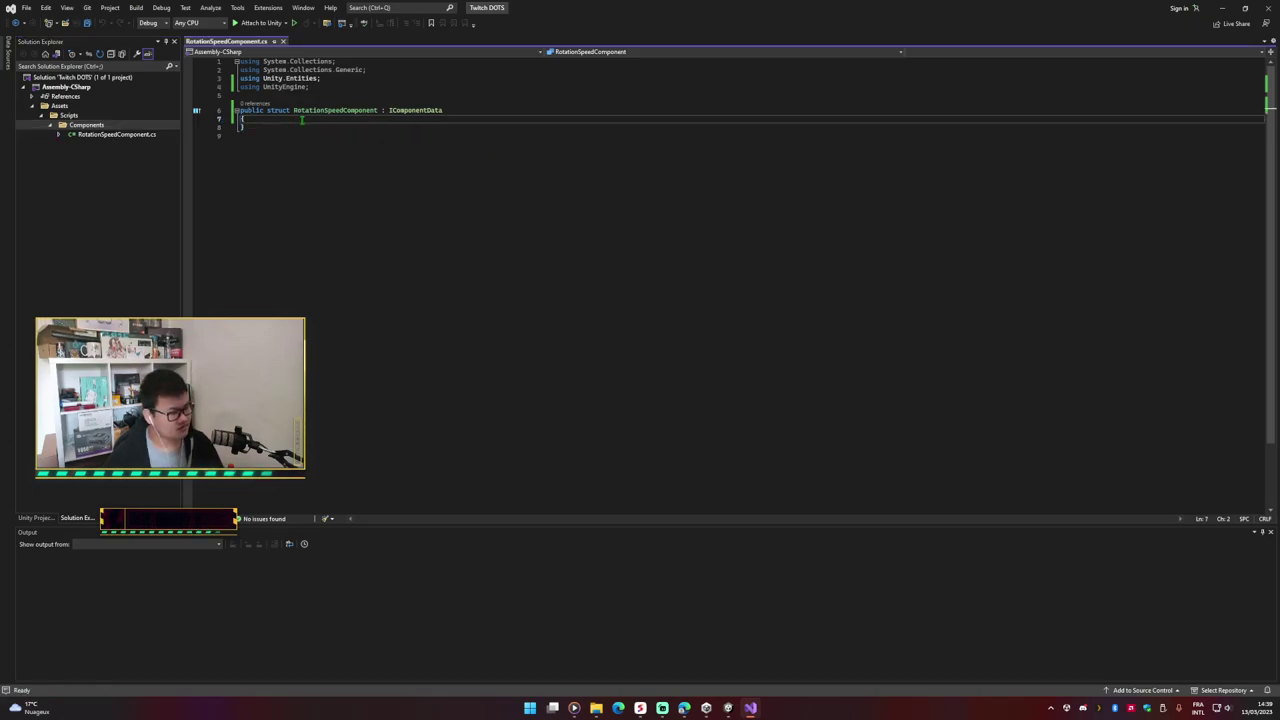
key("Return")
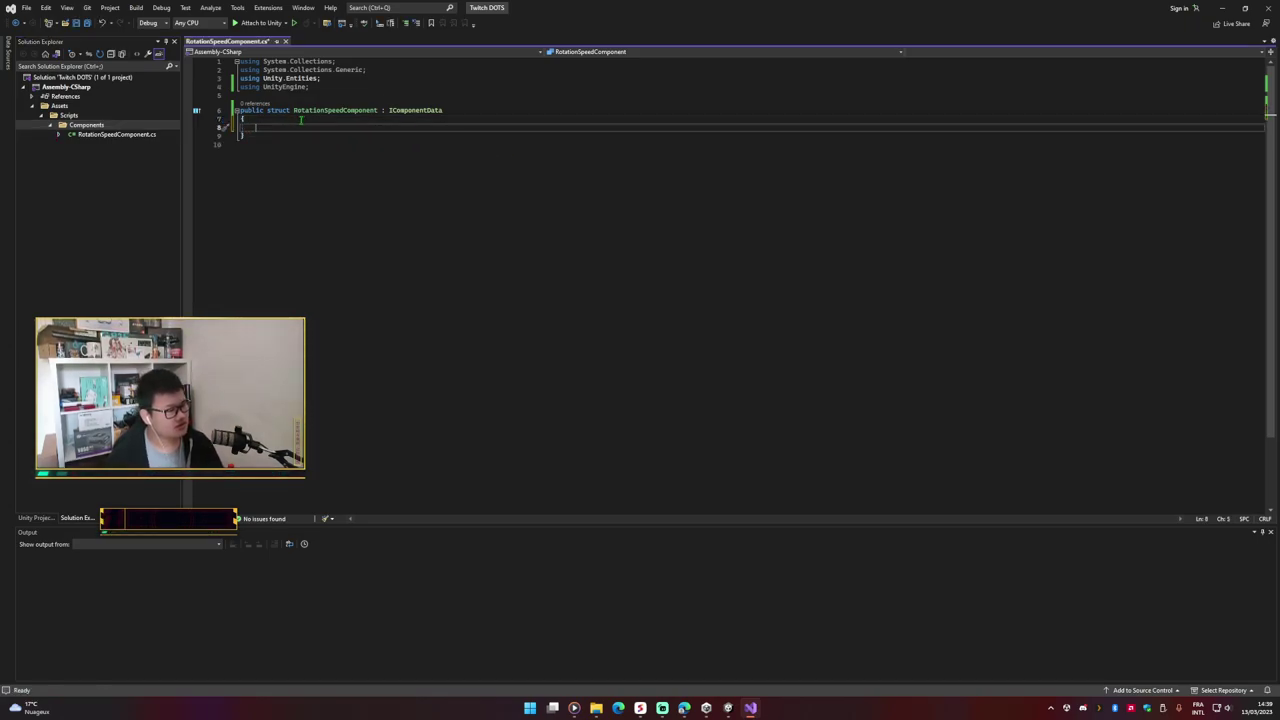
Step: Try ISharedComponentData as the base, revert it to IComponentData, and save
left_click(446, 110)
type("?")
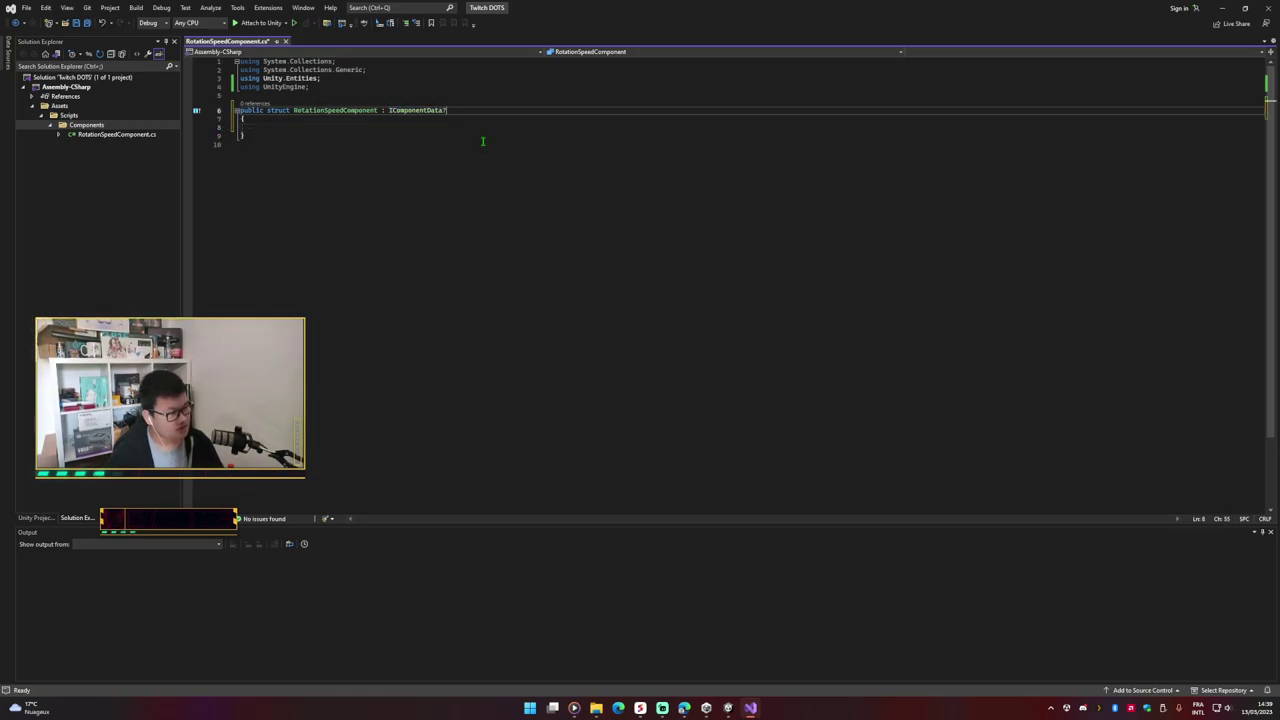
key("Left")
key("Left")
key("Left")
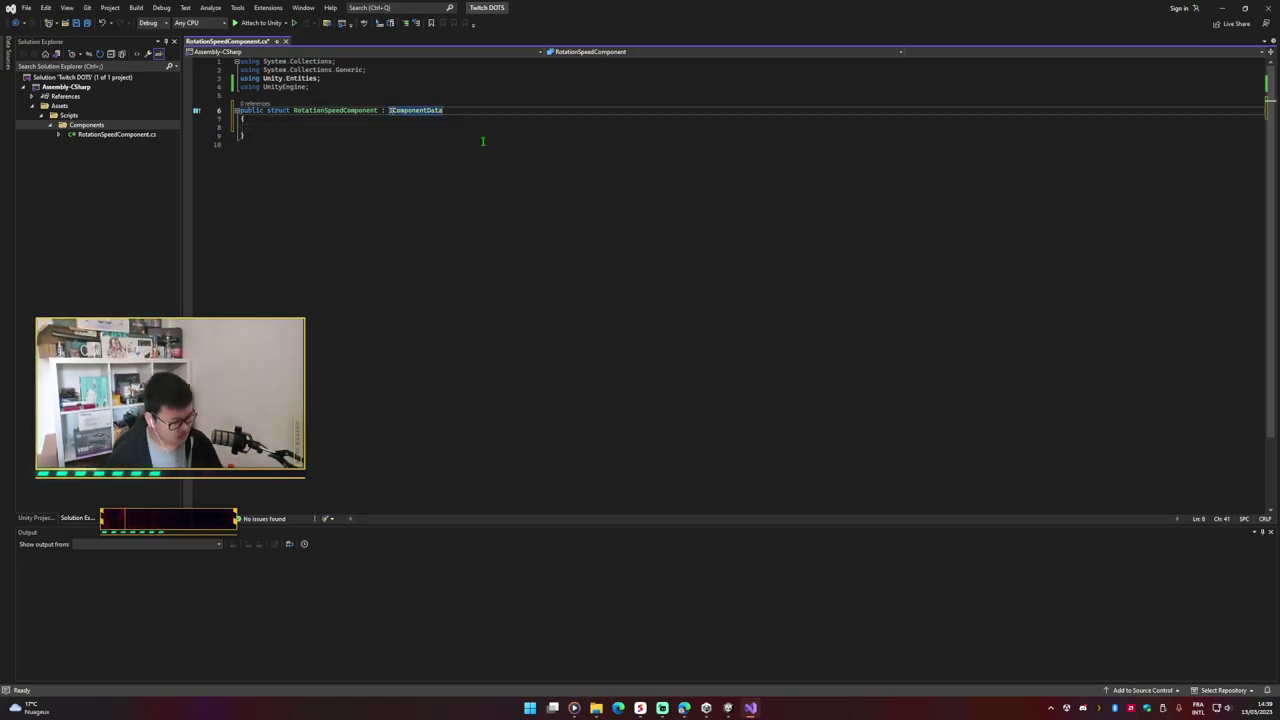
type("hared")
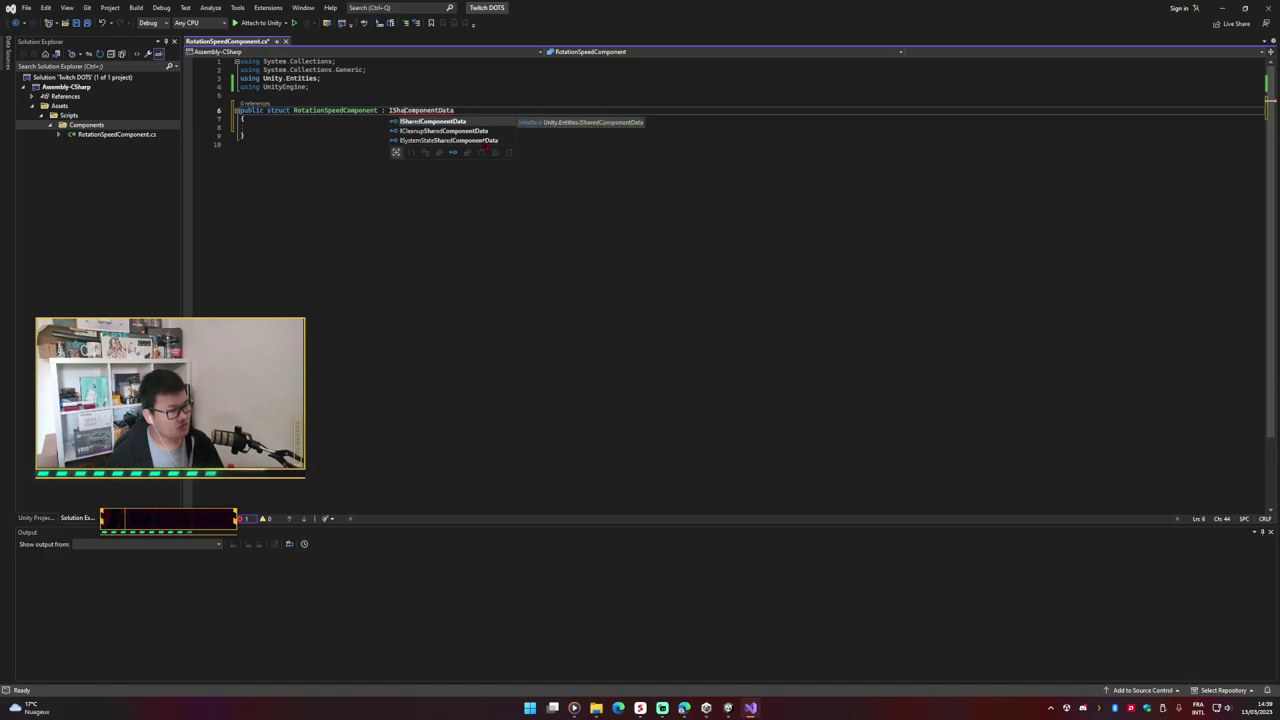
key("Tab")
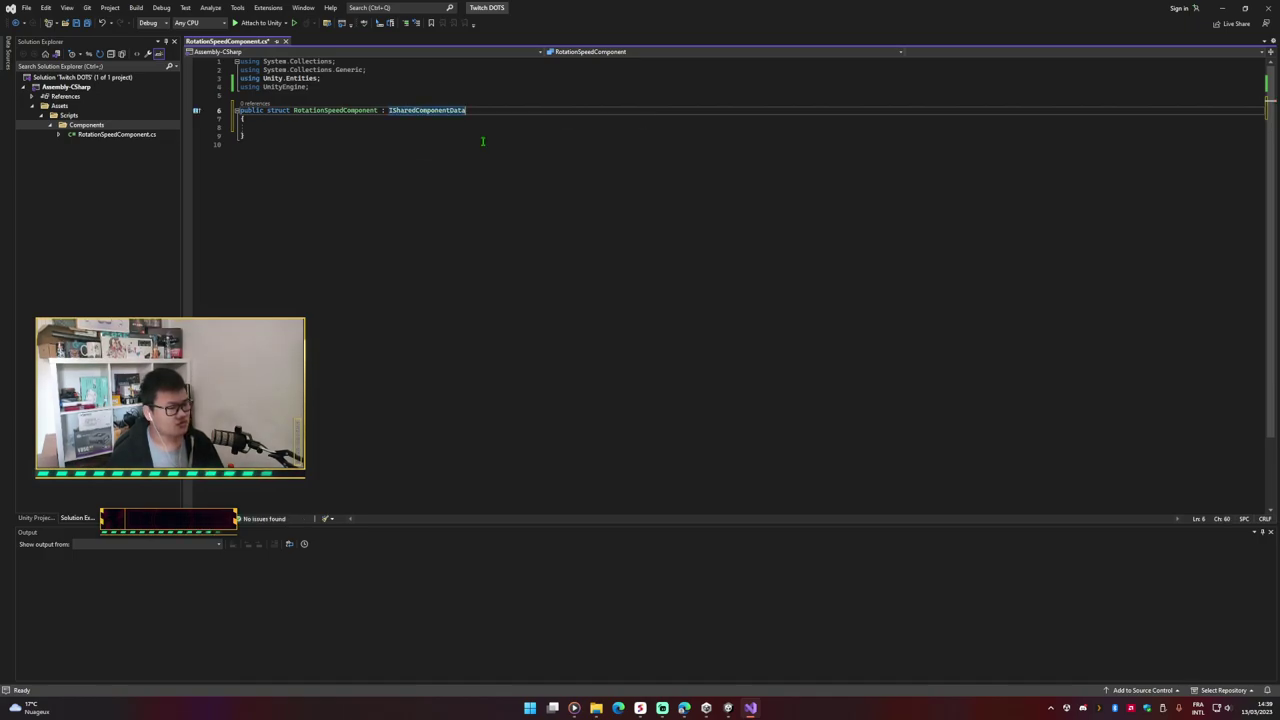
key("ctrl+Left")
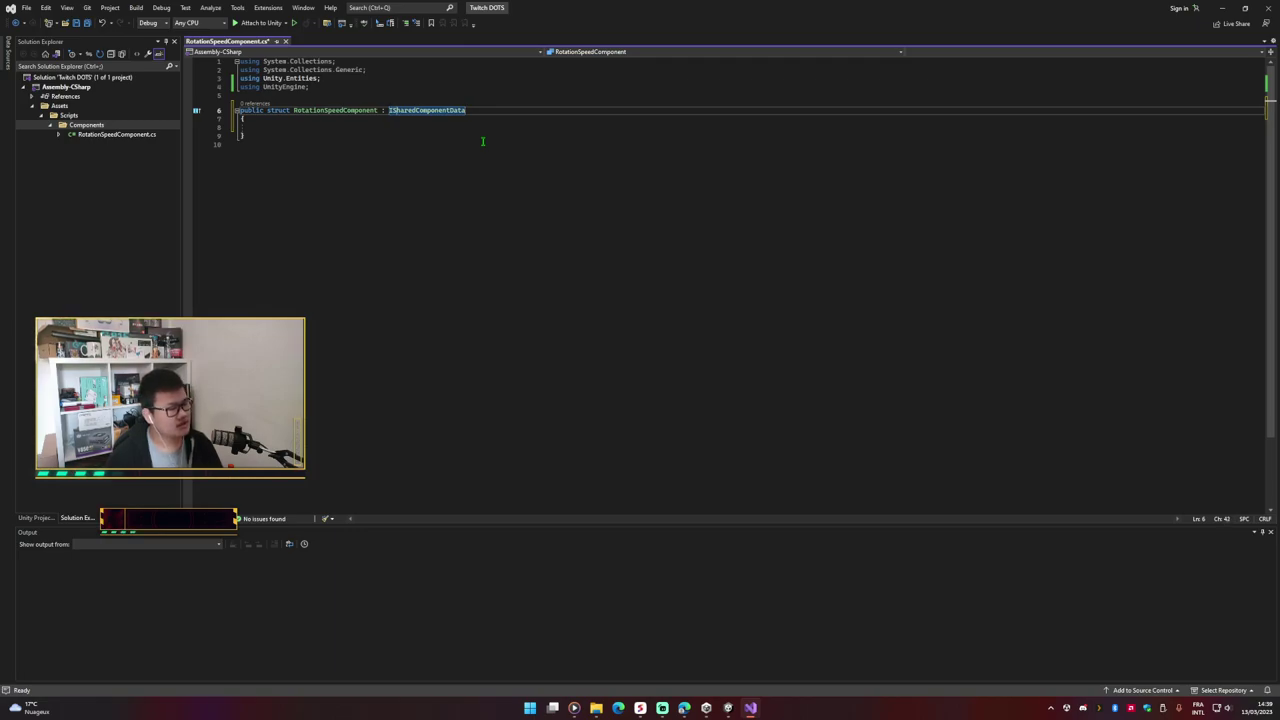
key("Delete")
key("Delete")
key("Delete")
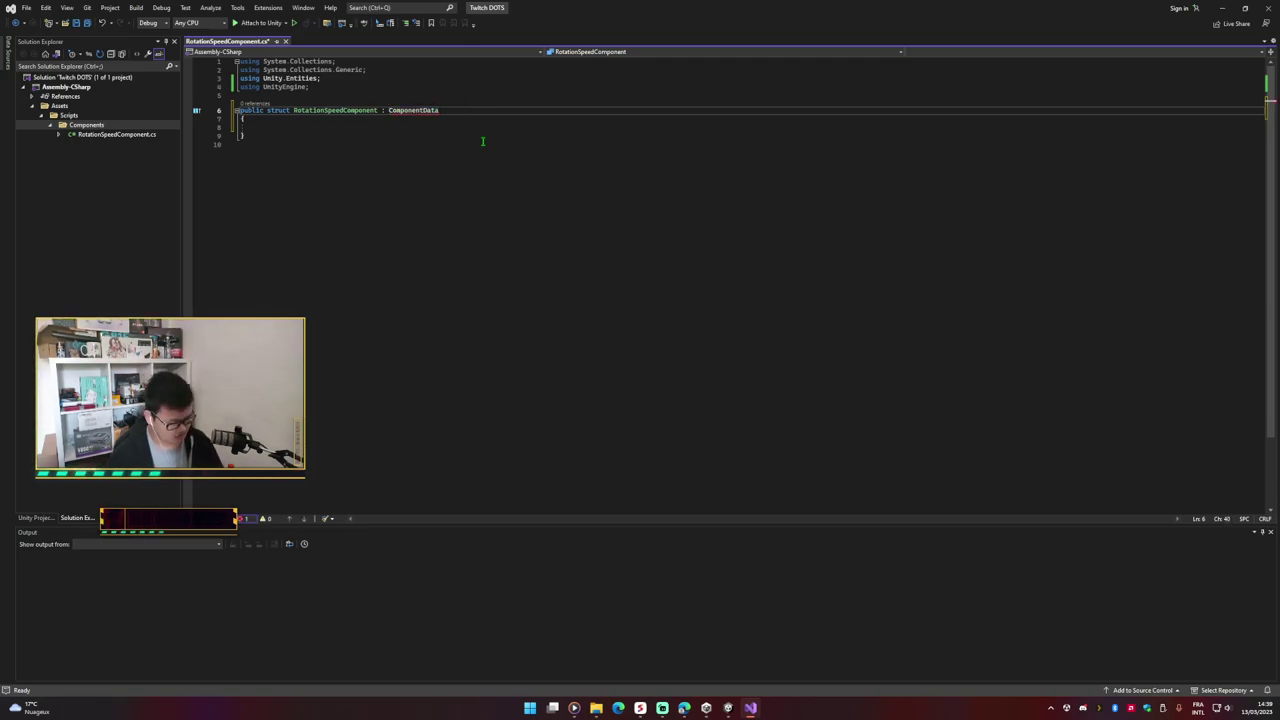
type("I")
key("ctrl+s")
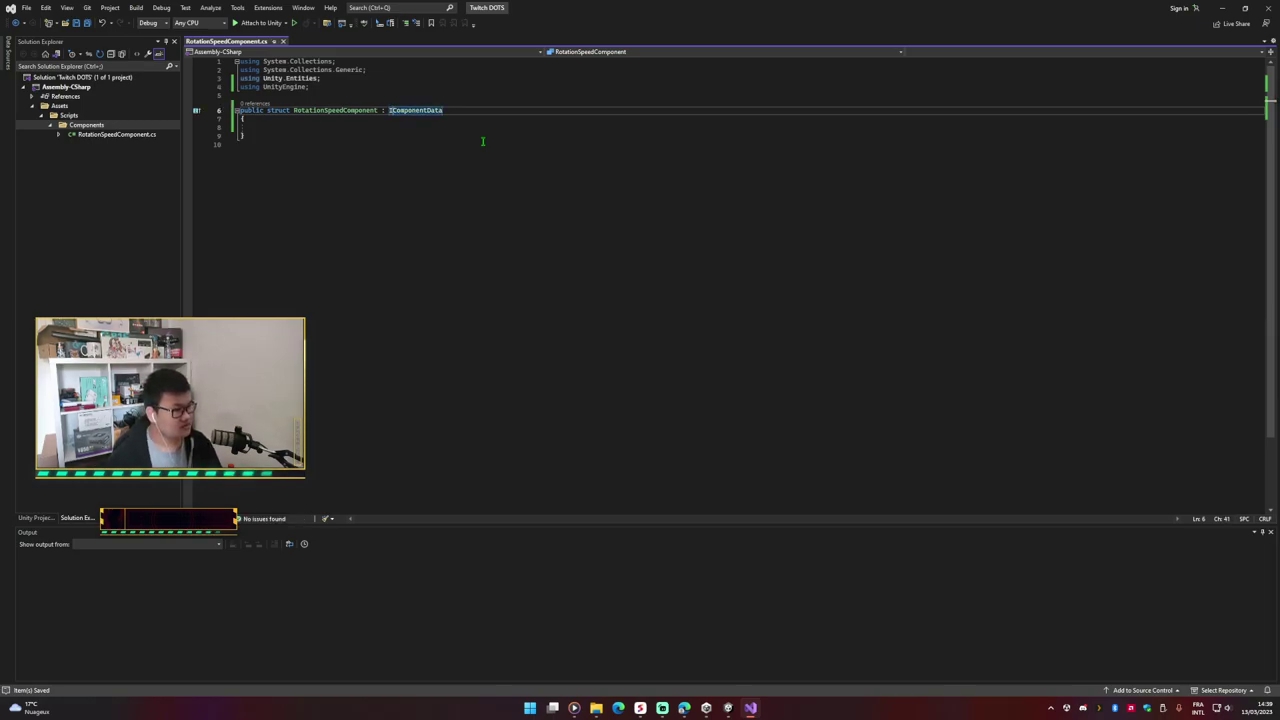
left_click(426, 126)
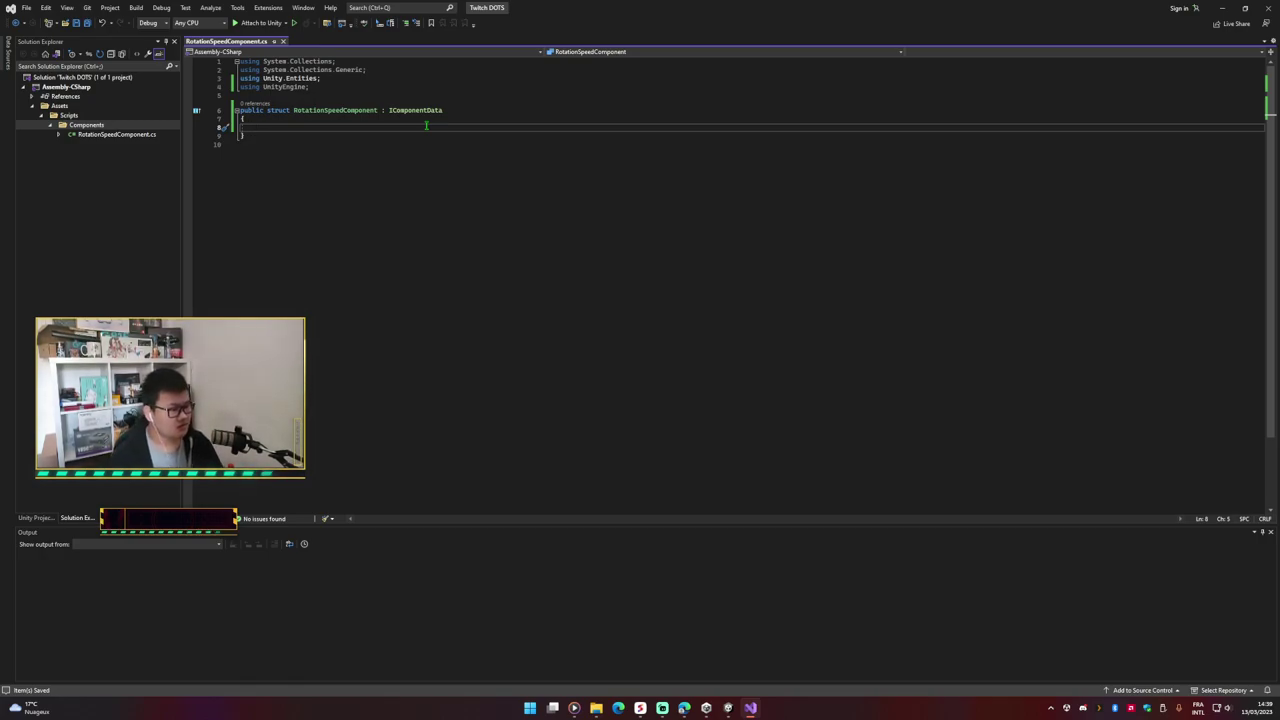
Step: Write public float rotationSpeedY, duplicate it into rotationSpeedX and rotationSpeedZ, save, and return to Unity
type("public float speed;")
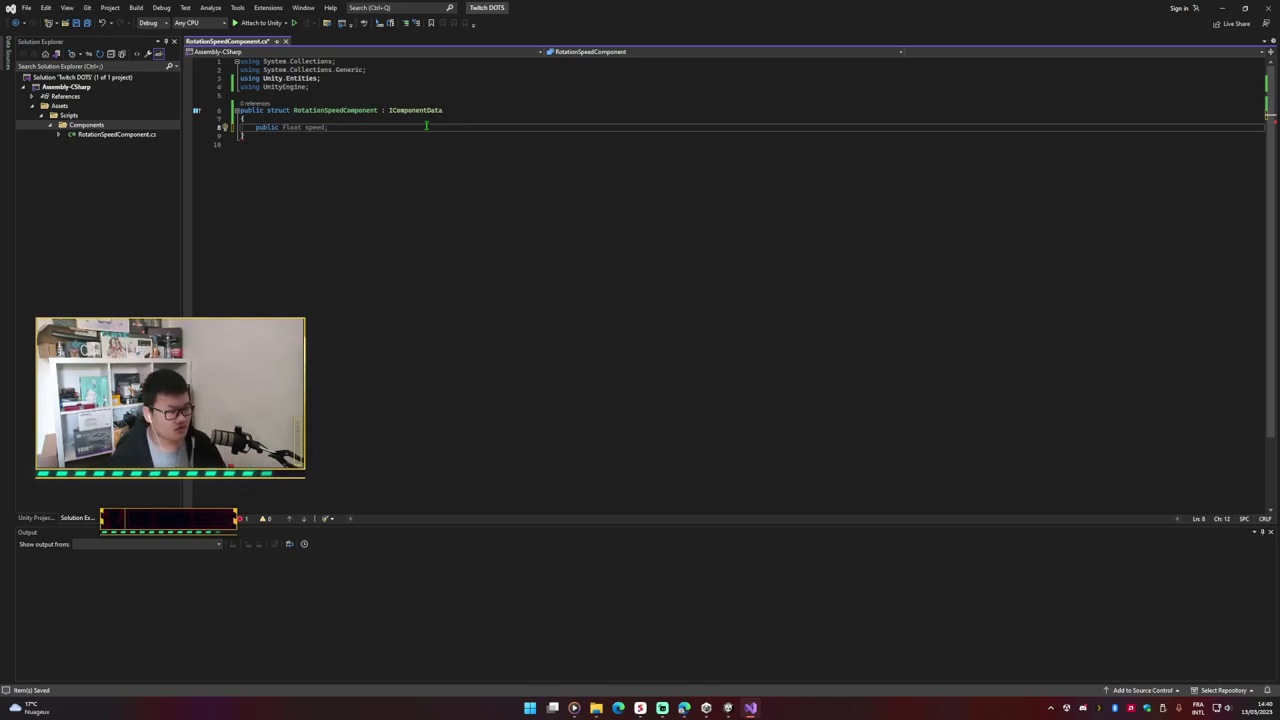
type("float oat ")
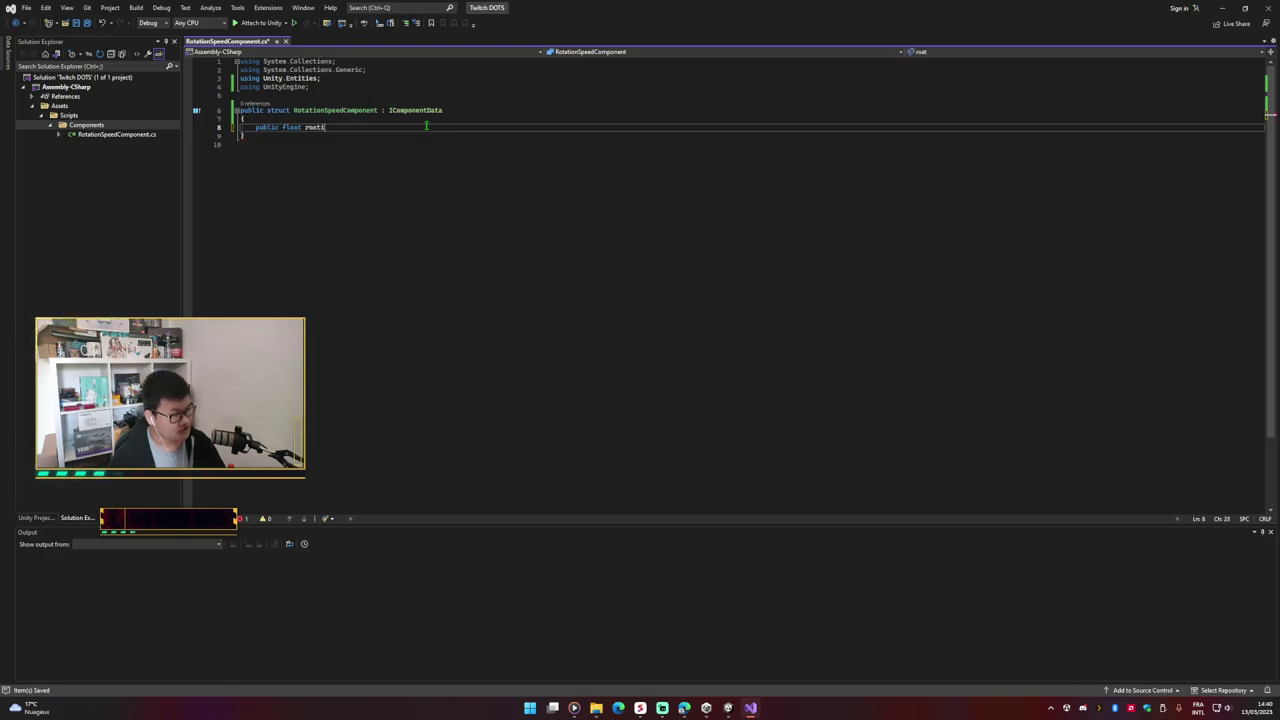
type("ion ")
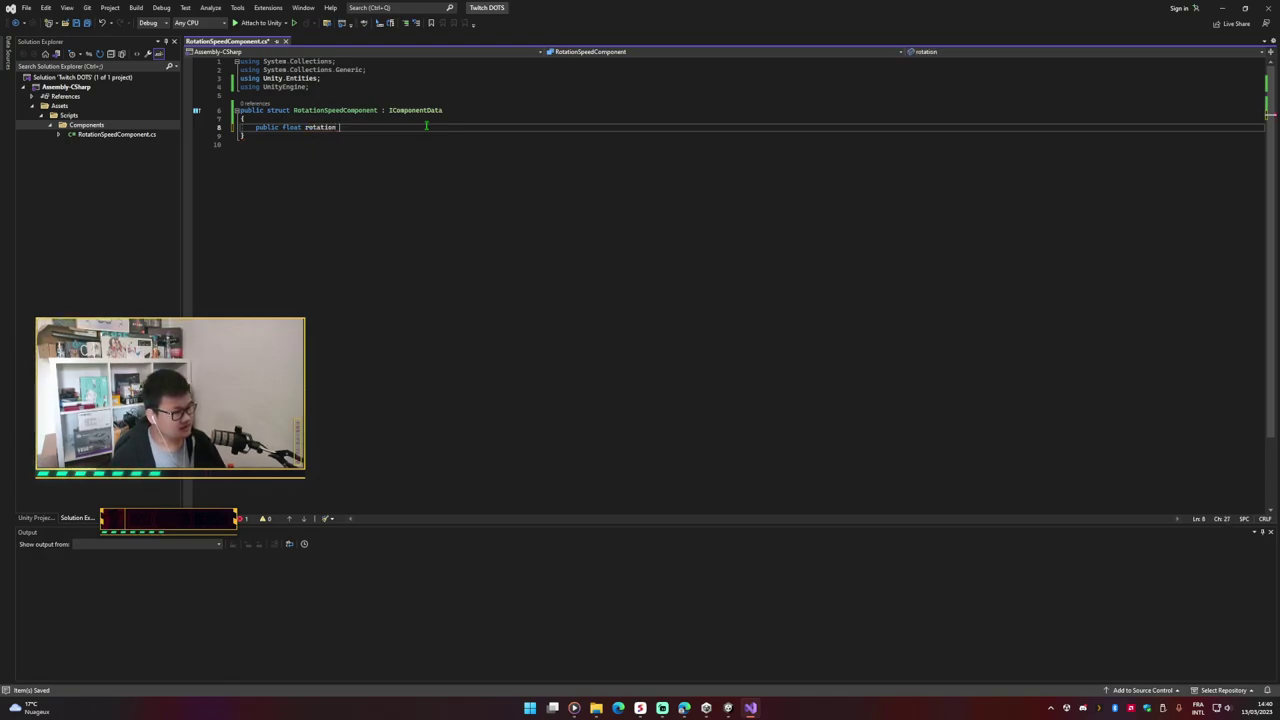
type("Speed")
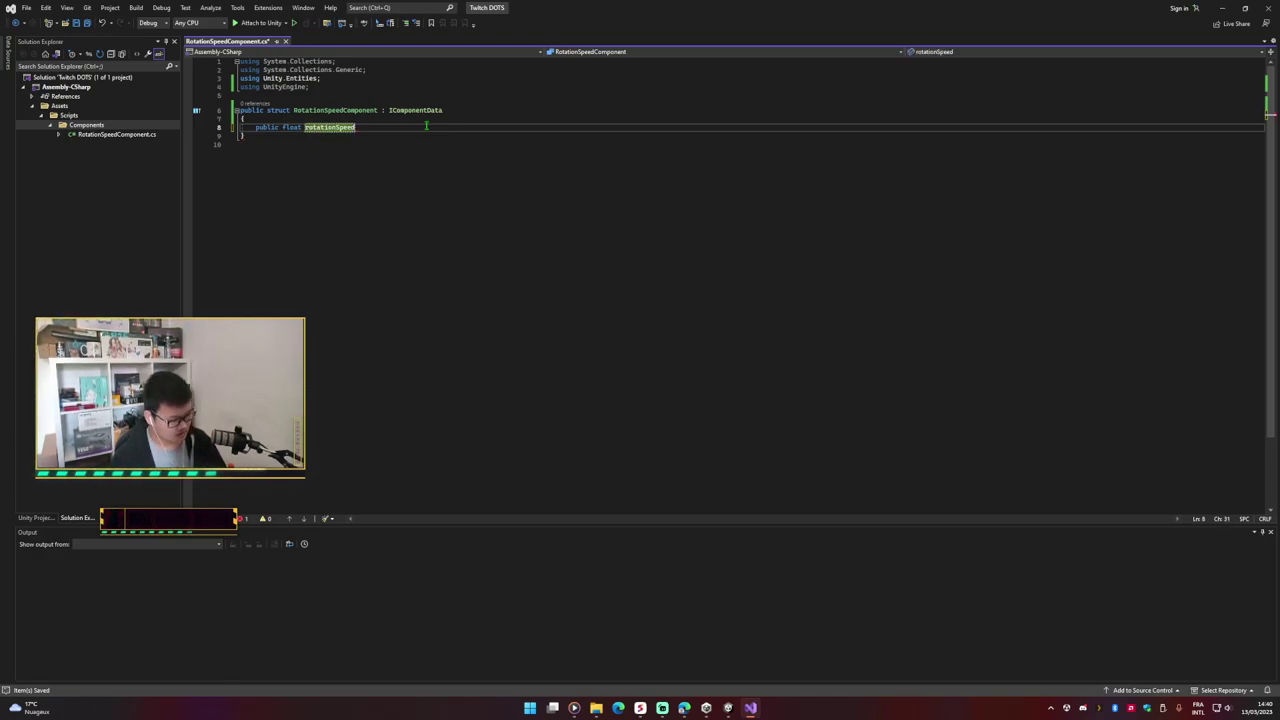
type("Y;")
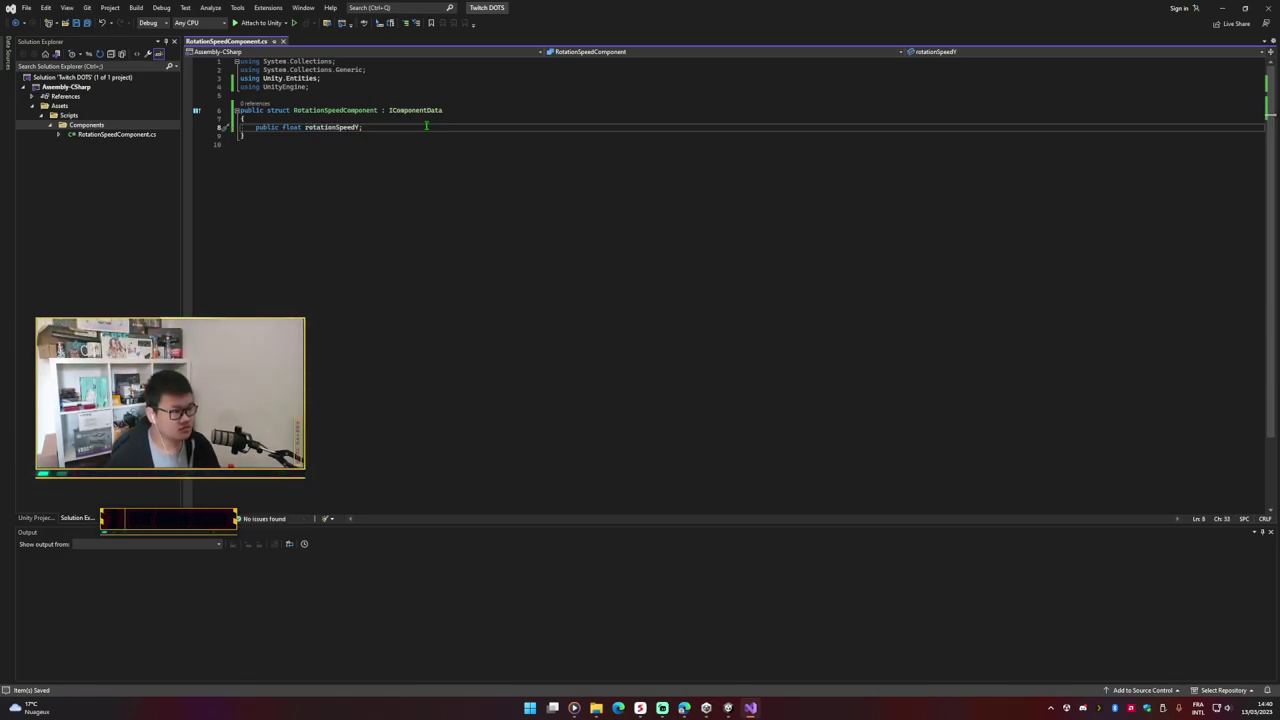
key("ctrl+d")
key("ctrl+d")
key("Up")
key("Up")
key("Left")
key("BackSpace")
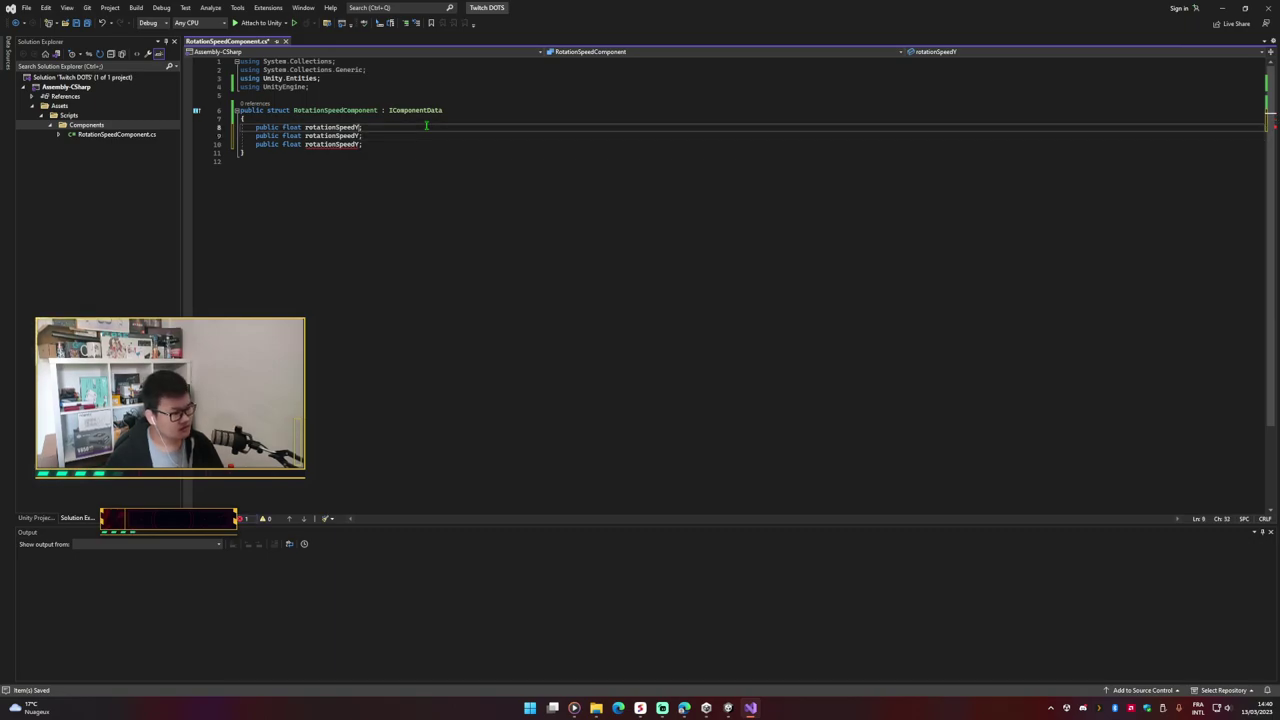
key("Down")
key("Down")
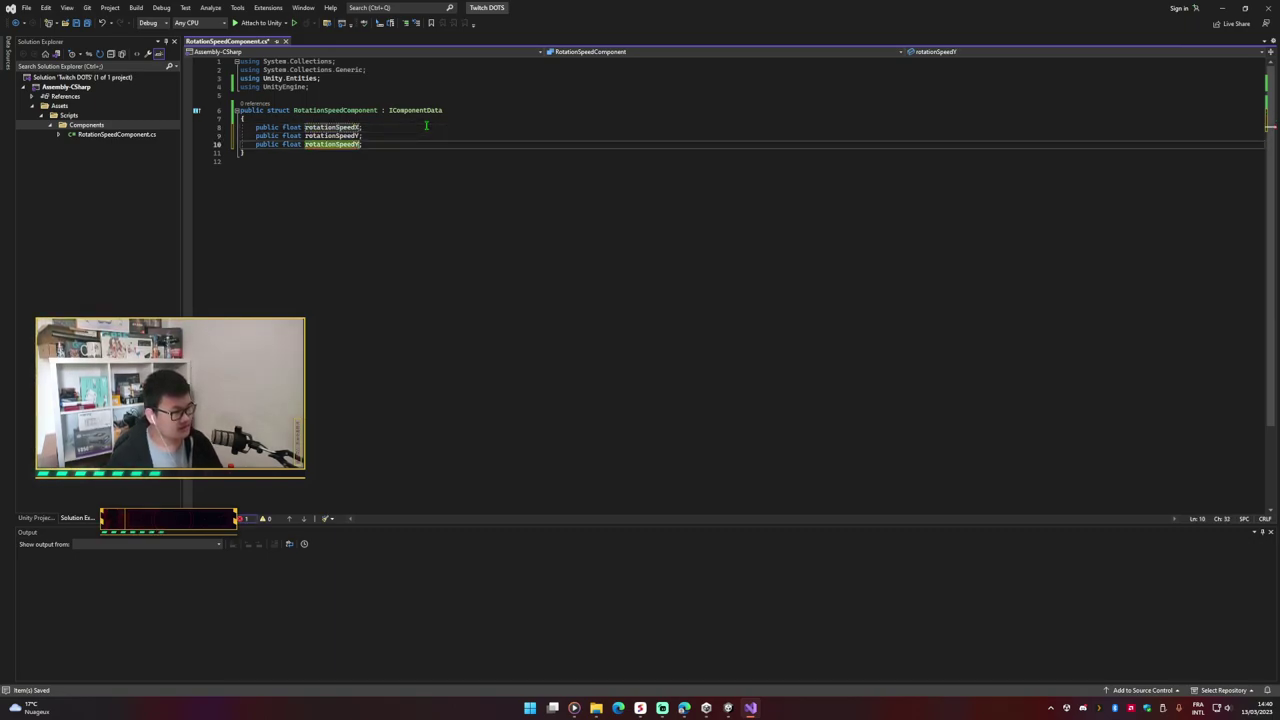
key("BackSpace")
type("Z")
key("ctrl+s")
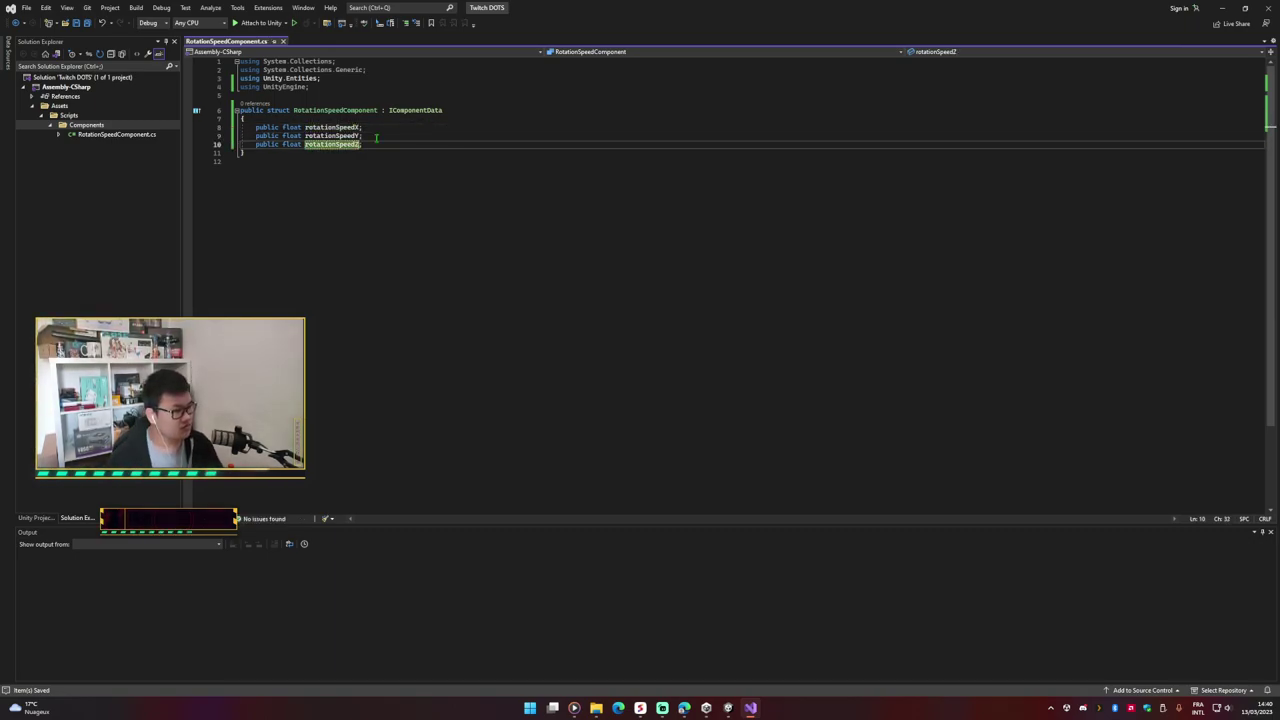
key("Up")
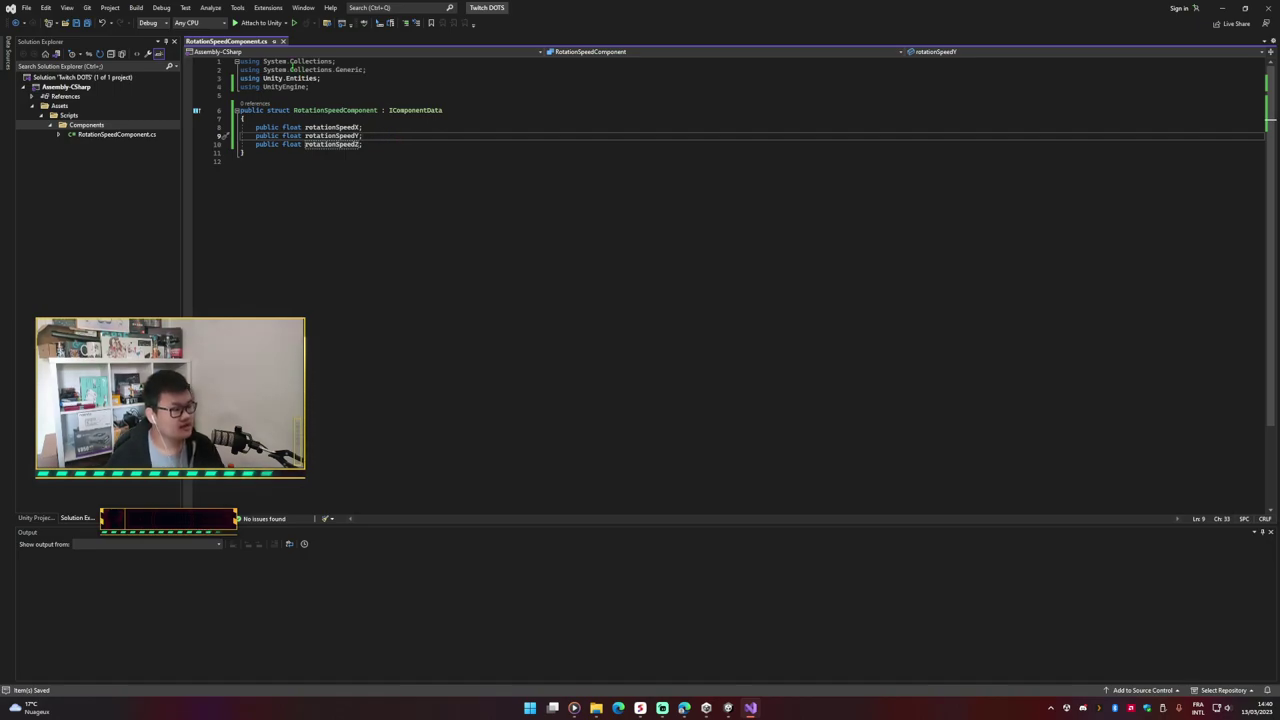
left_click(728, 708)
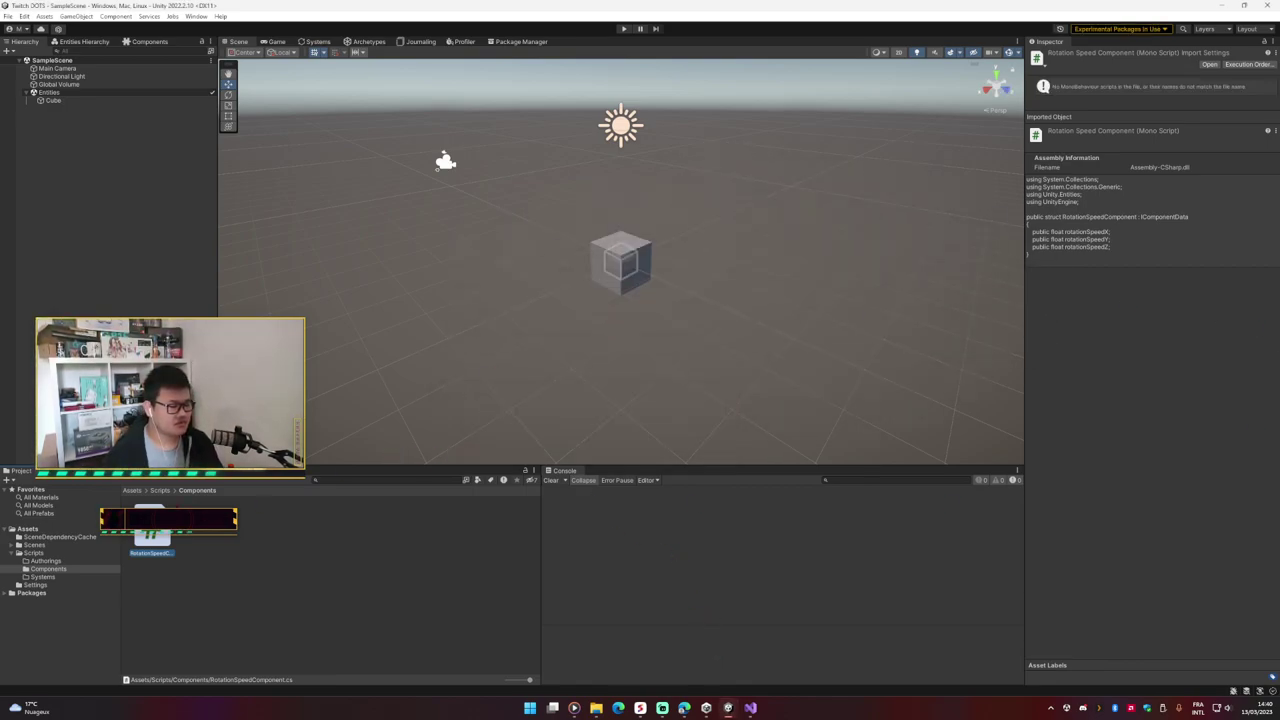
Step: Create a C# script named RotationCubeAuthoring inside Assets/Scripts/Authorings
left_click(160, 490)
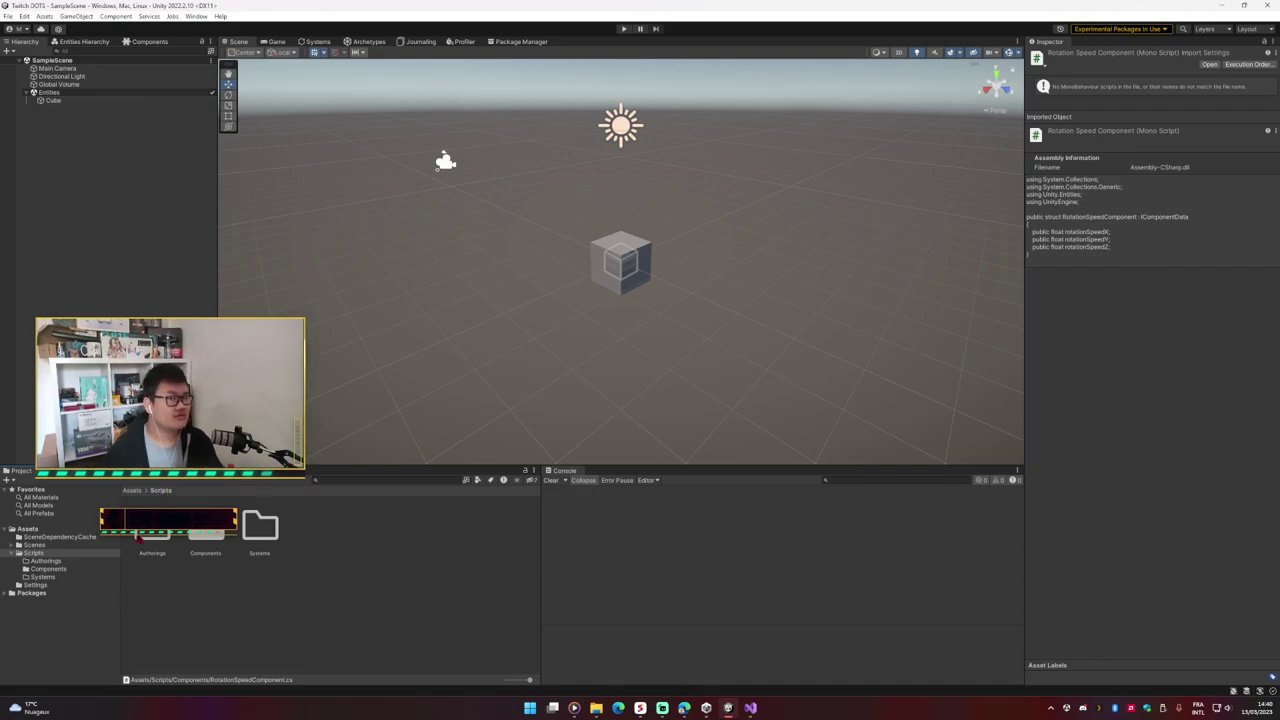
double_click(152, 525)
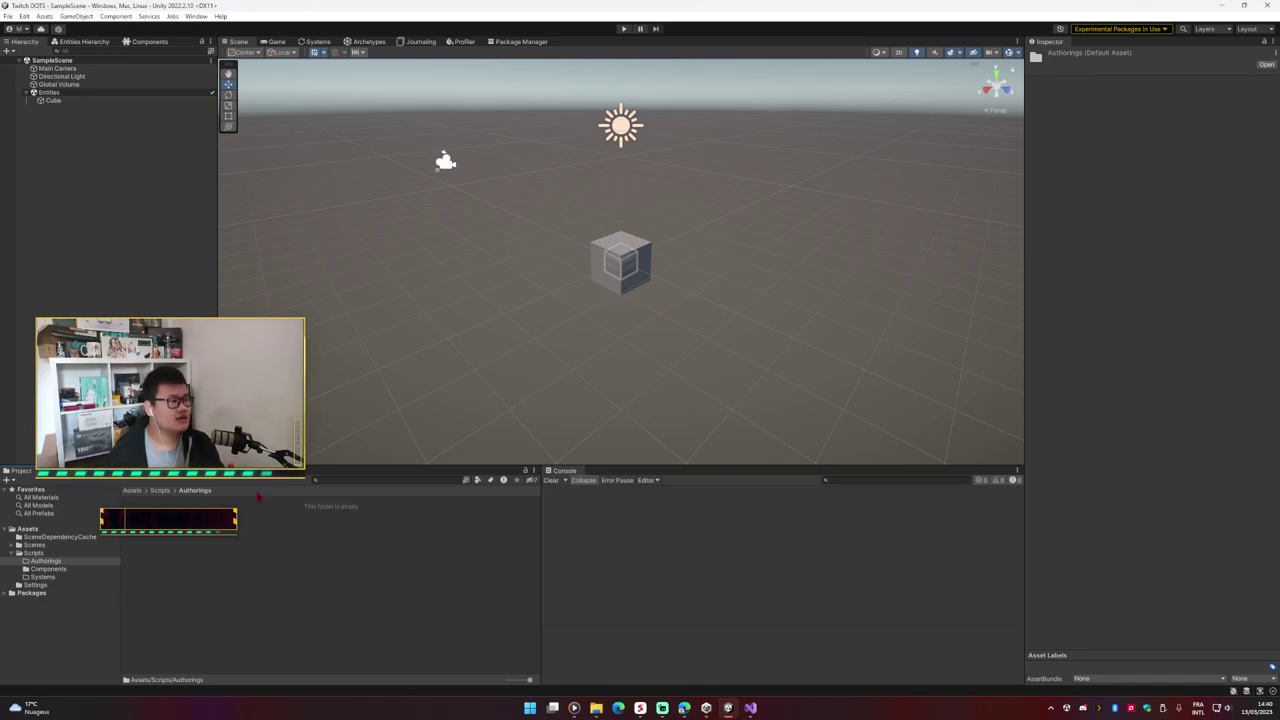
right_click(357, 537)
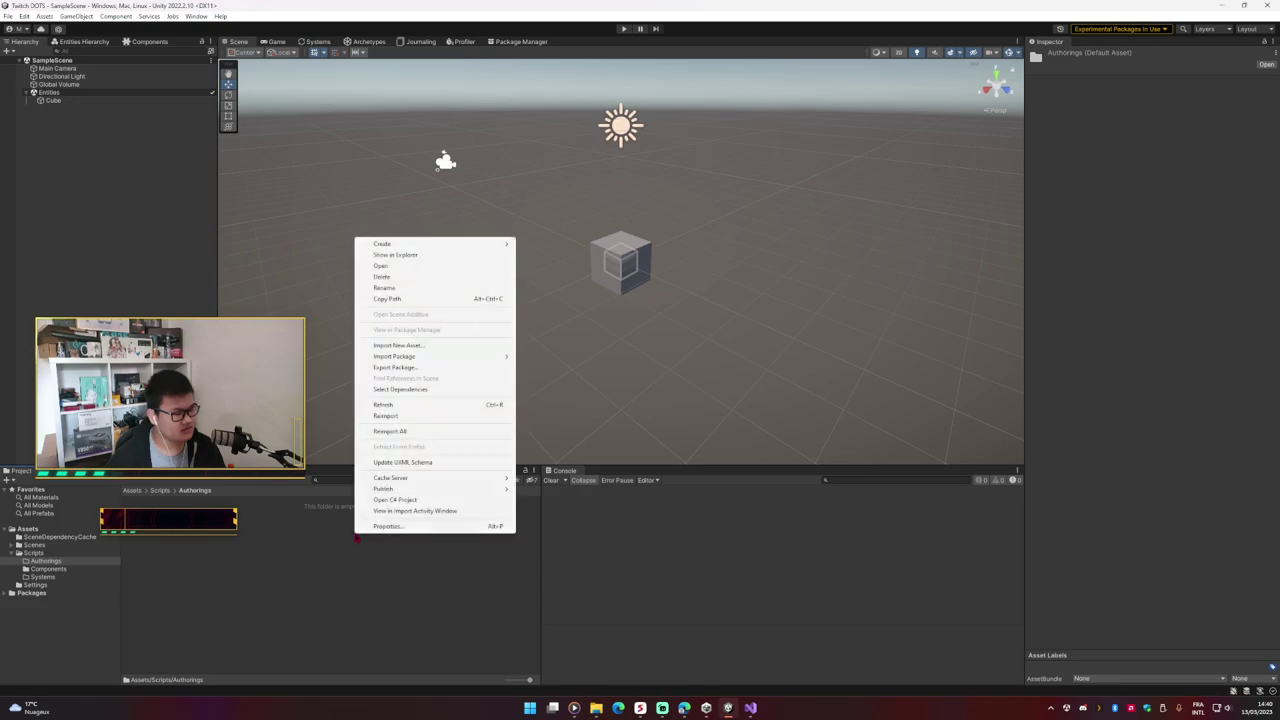
mouse_move(500, 249)
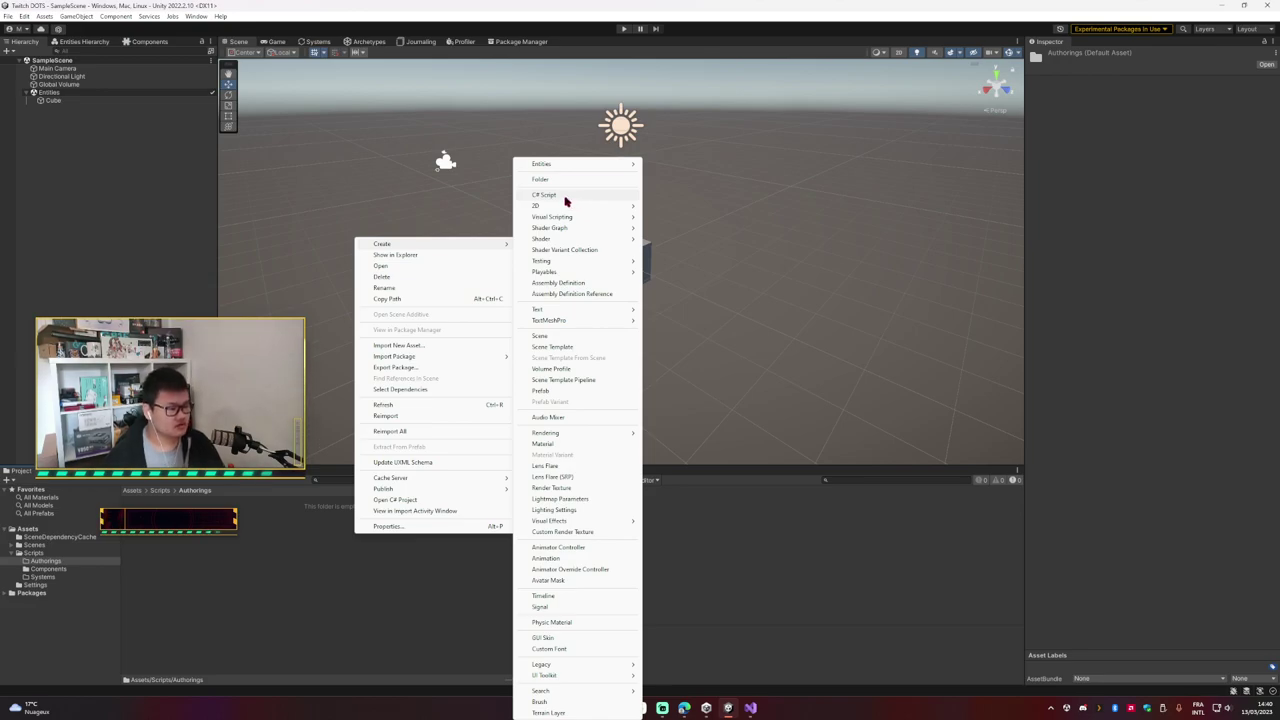
left_click(567, 197)
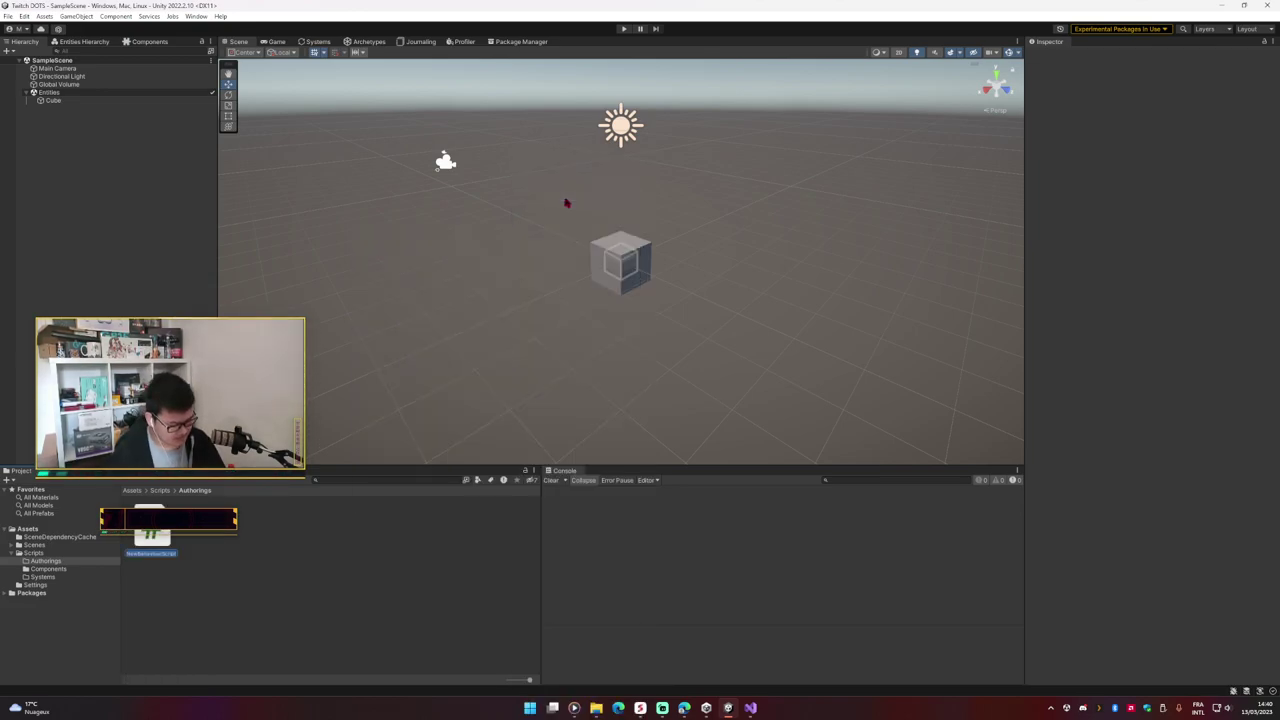
type("Rotation")
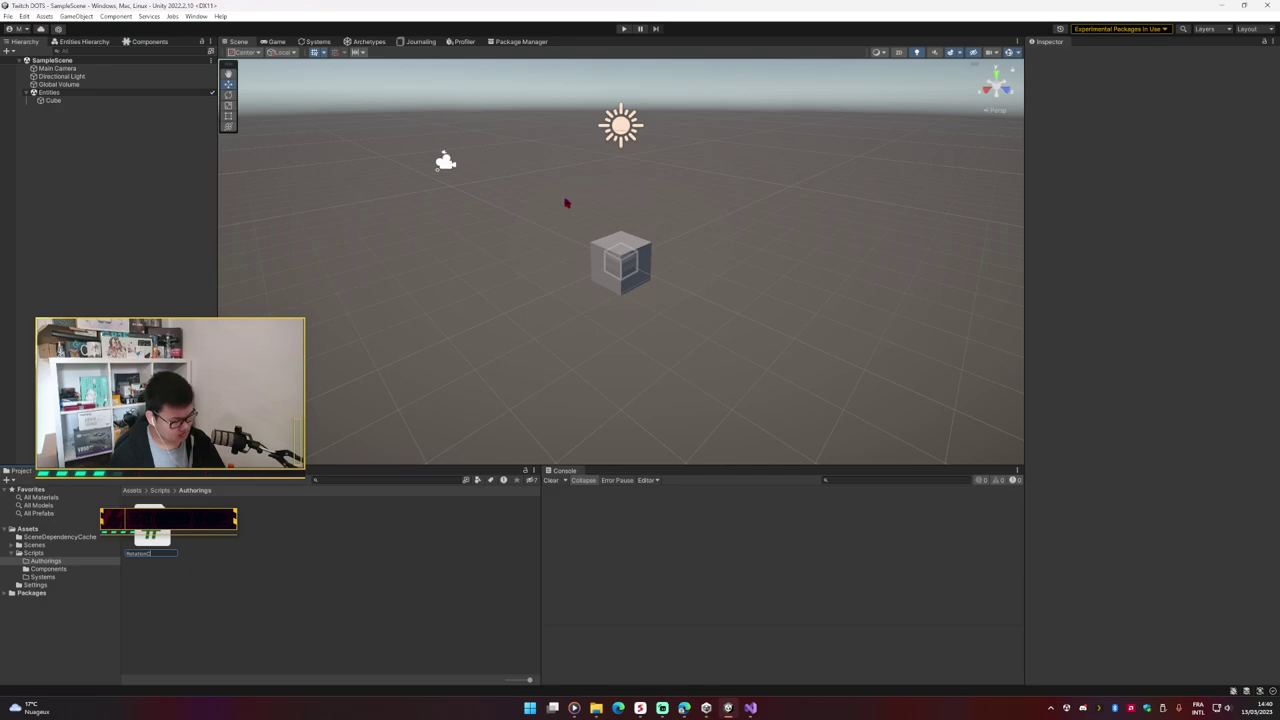
type("CubeAuth")
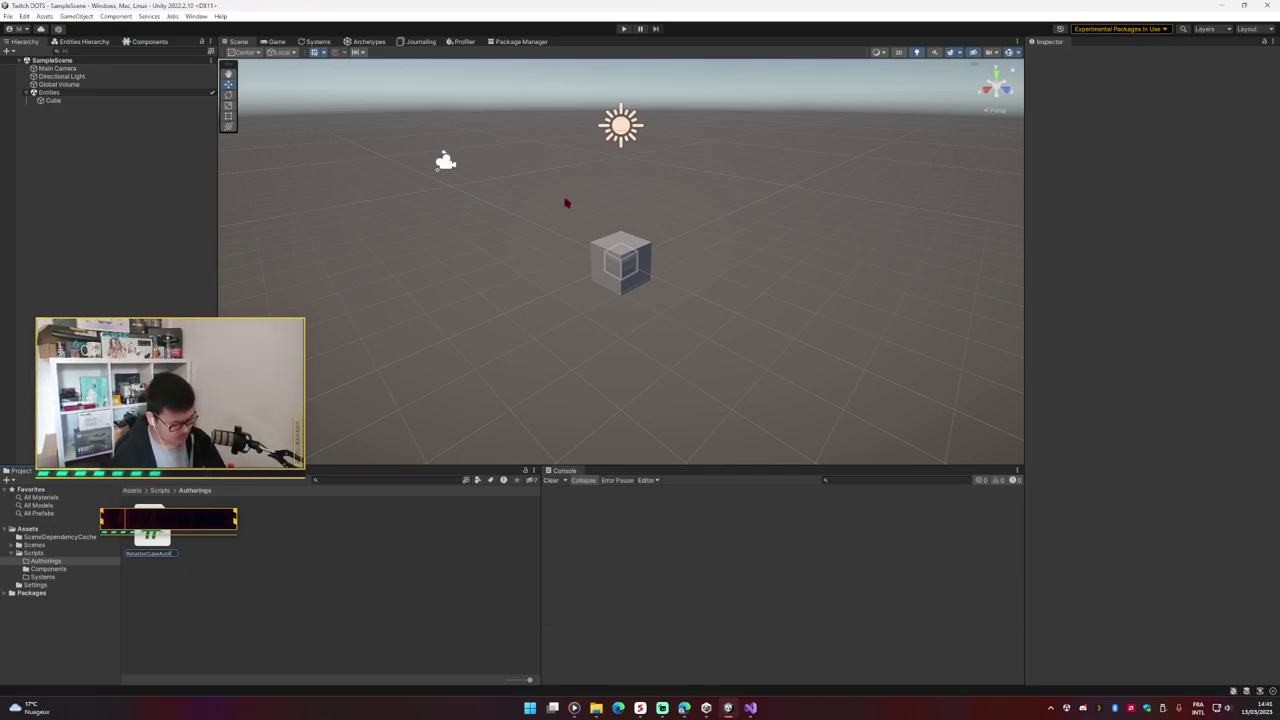
type("oring")
key("Return")
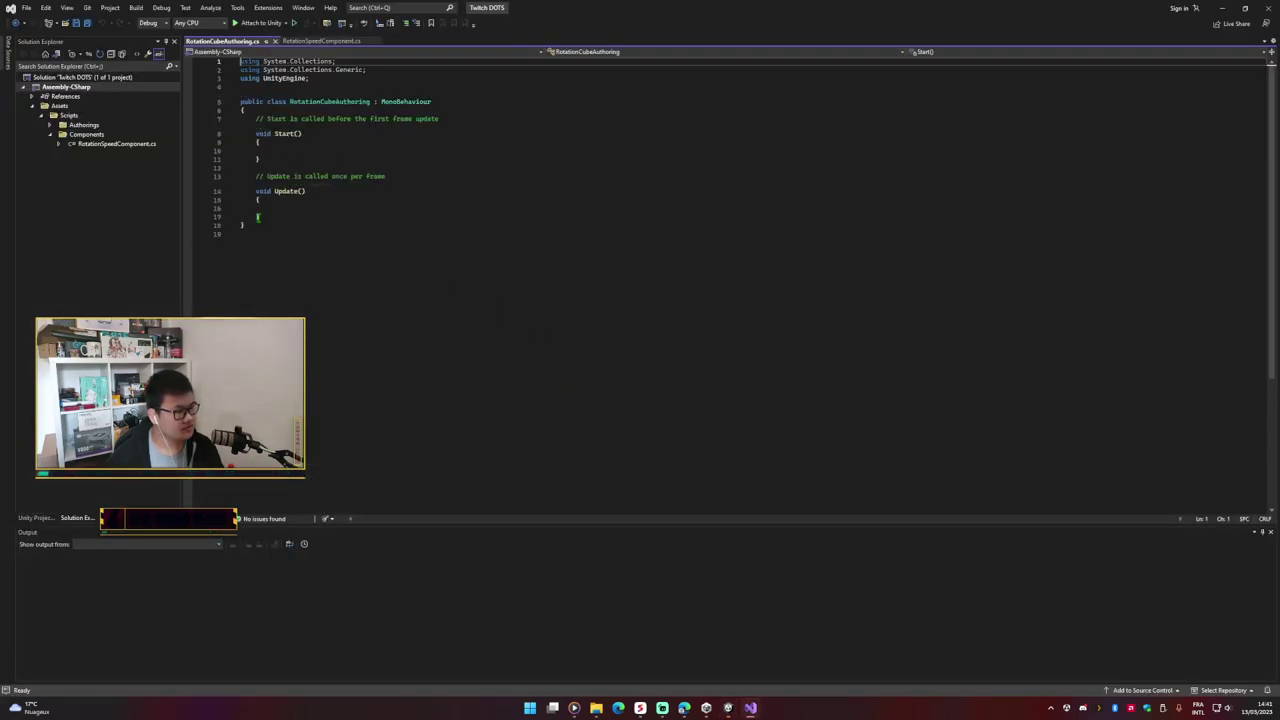
Step: Delete the template Start and Update methods from RotationCubeAuthoring, keeping MonoBehaviour as base, and save
left_click_drag(280, 217, 206, 119)
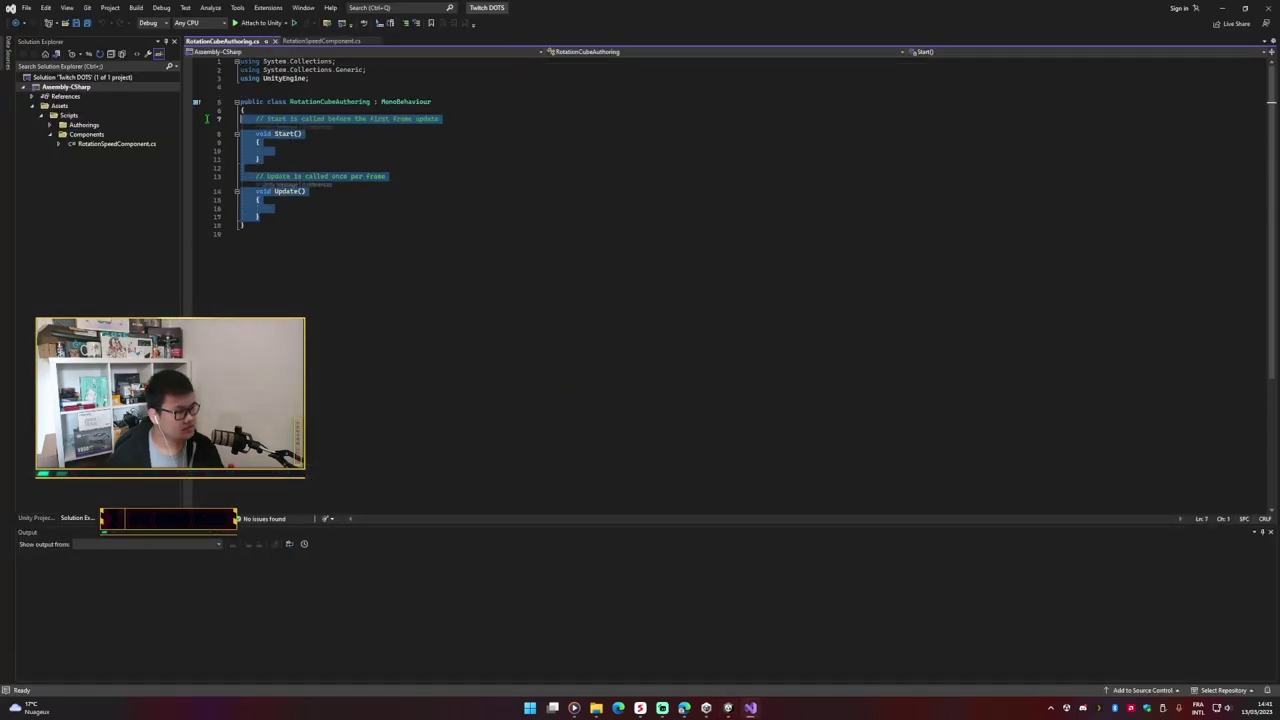
key("Delete")
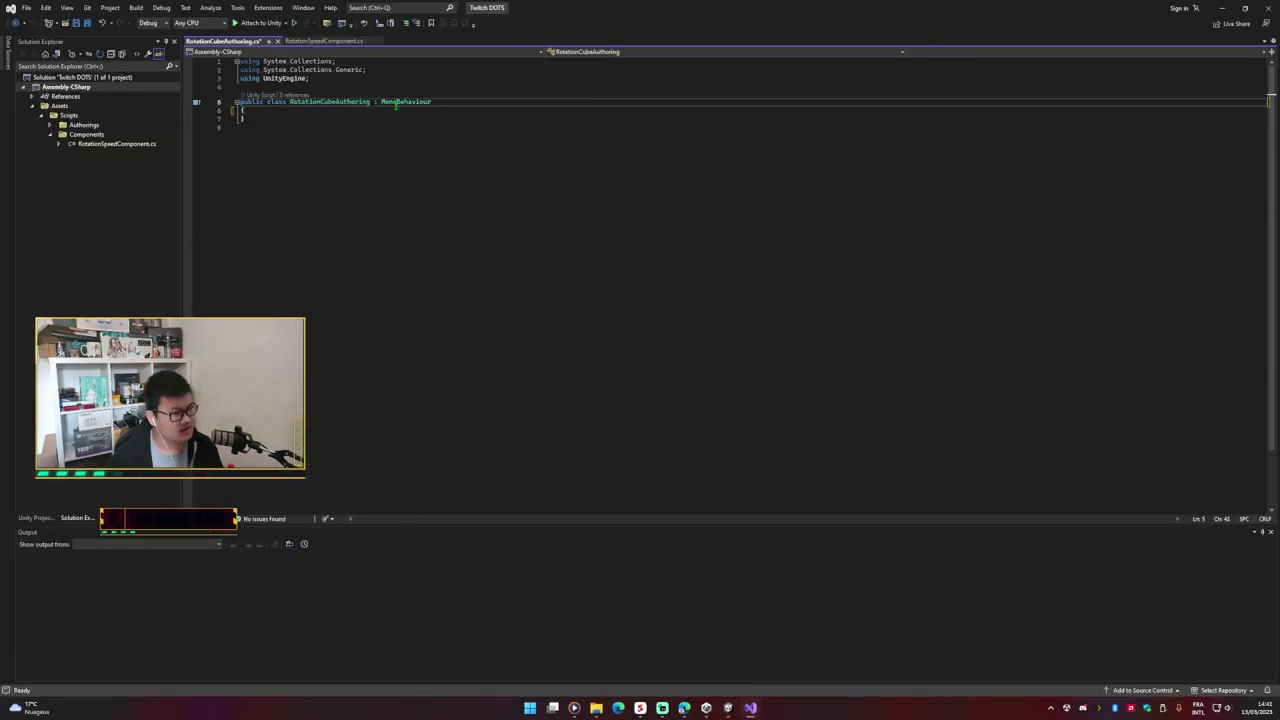
double_click(405, 101)
key("BackSpace")
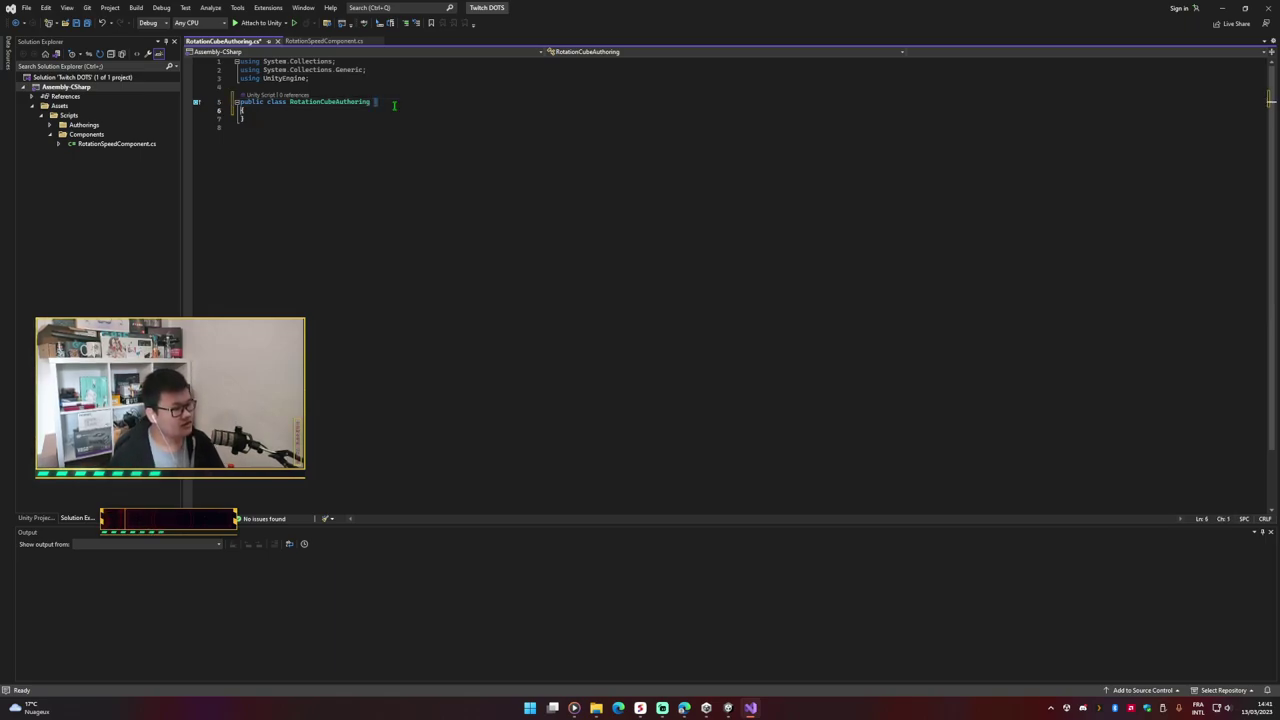
type(" MonoBehaviour")
key("Tab")
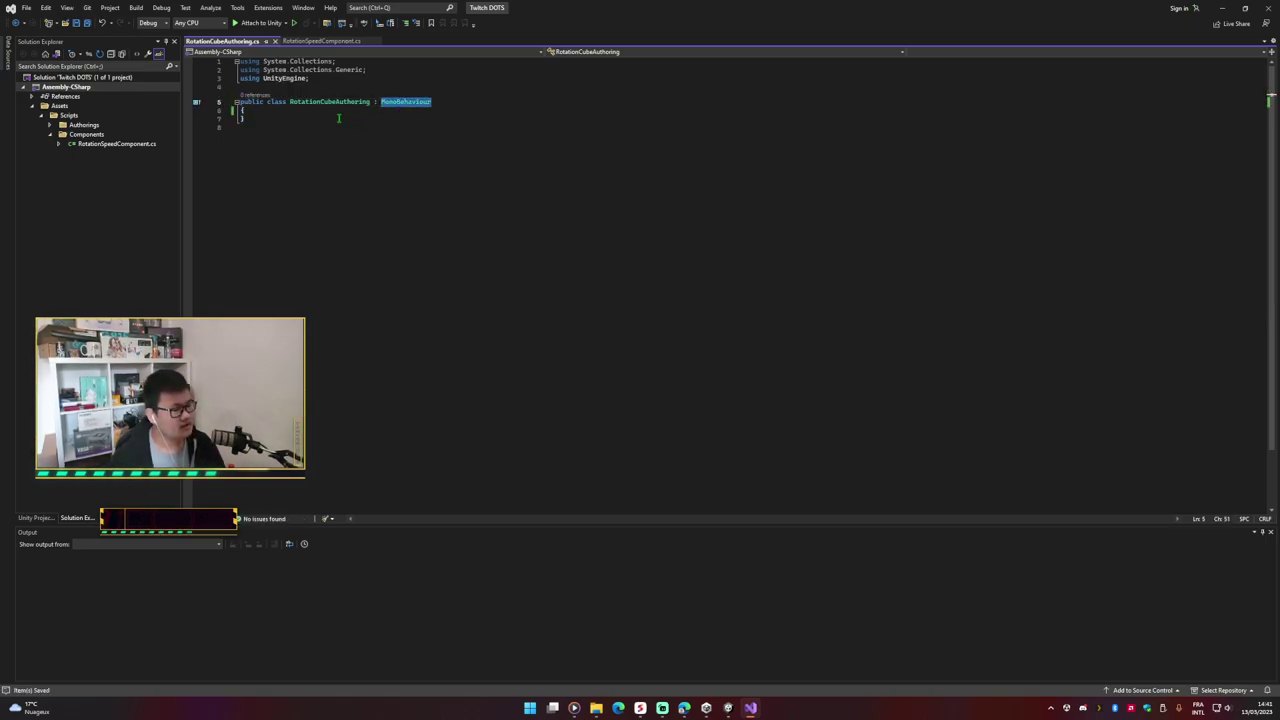
left_click(257, 111)
key("ctrl+s")
Step: Declare public float rotationSpeedX, rotationSpeedY and rotationSpeedZ fields, save, and return to Unity
key("Return")
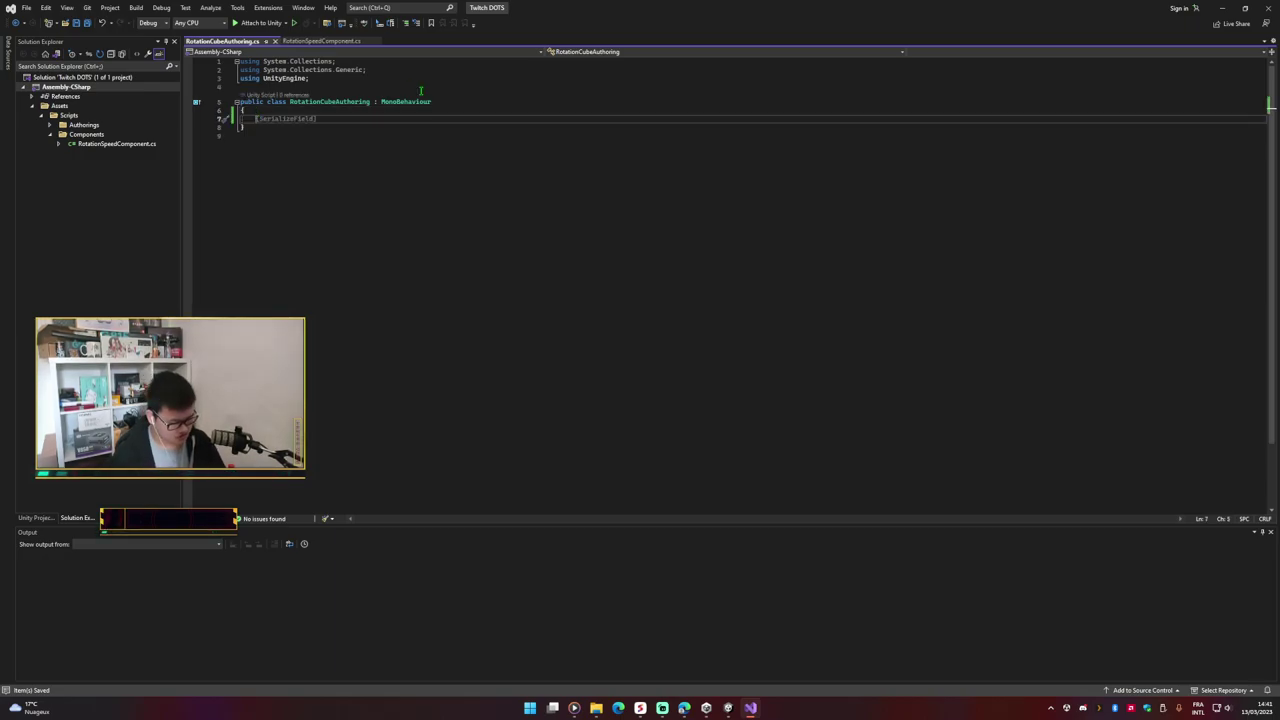
type("public float ")
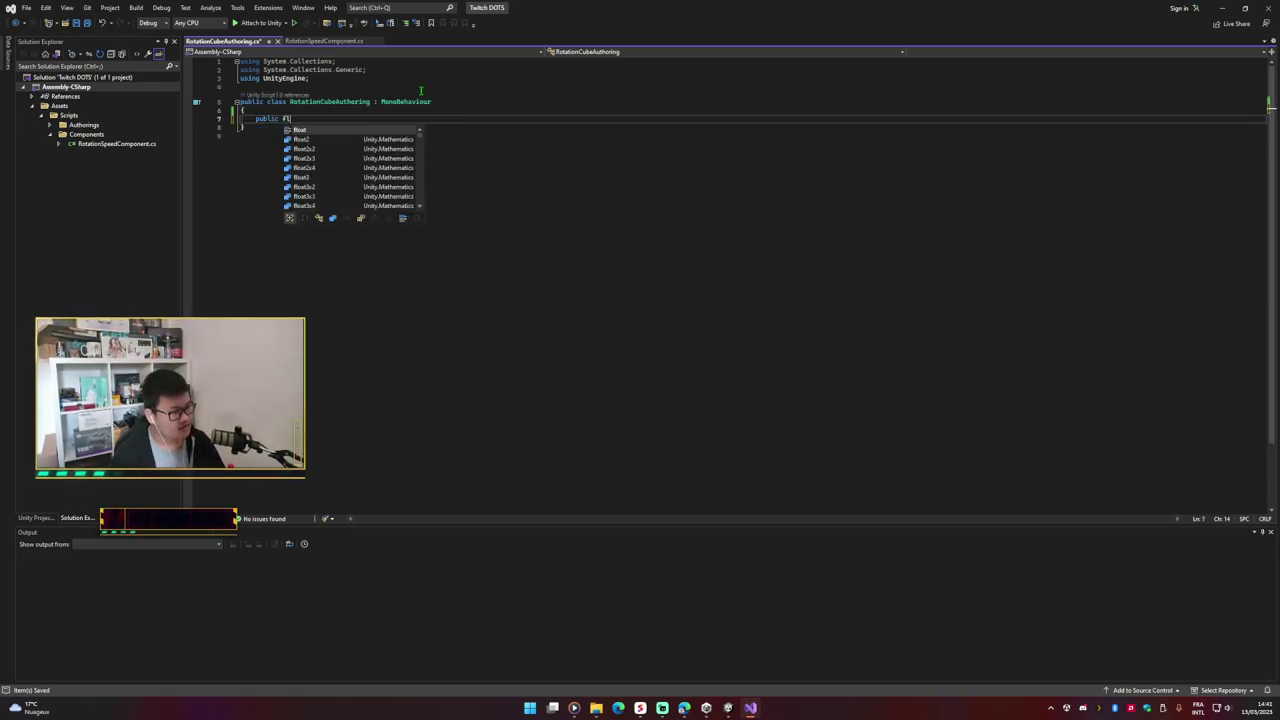
type("rotat")
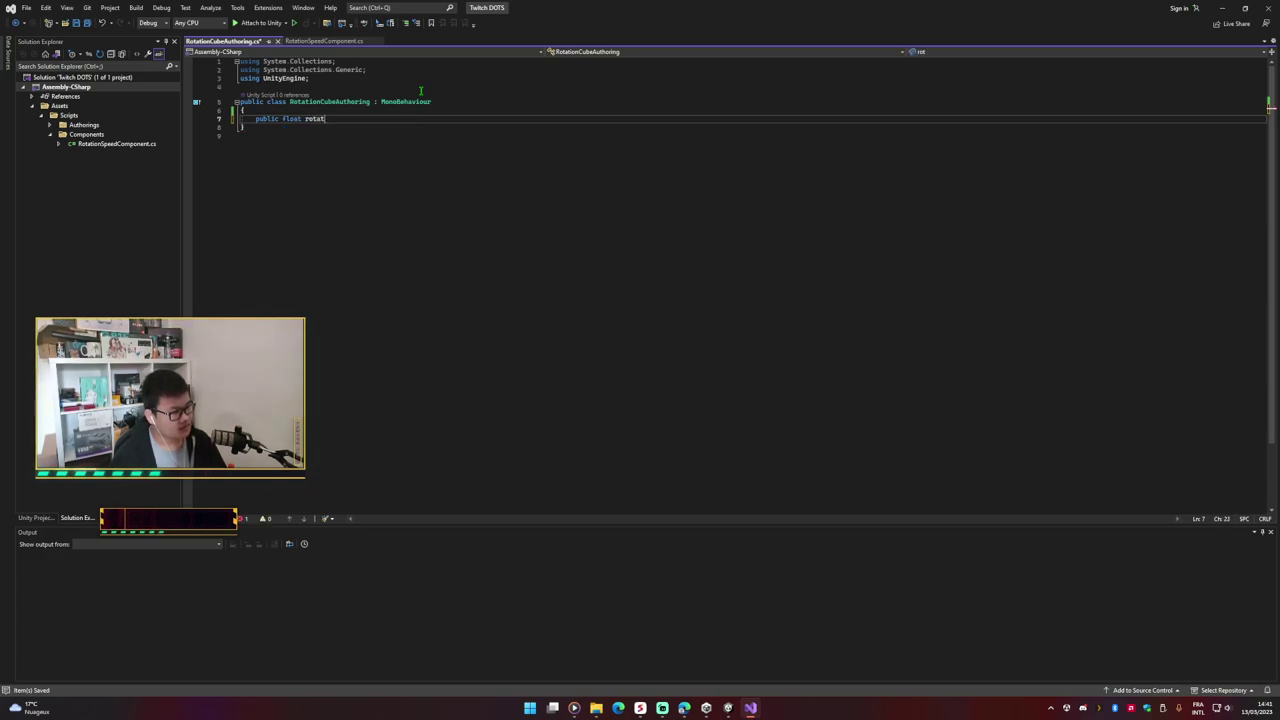
type("ionSp")
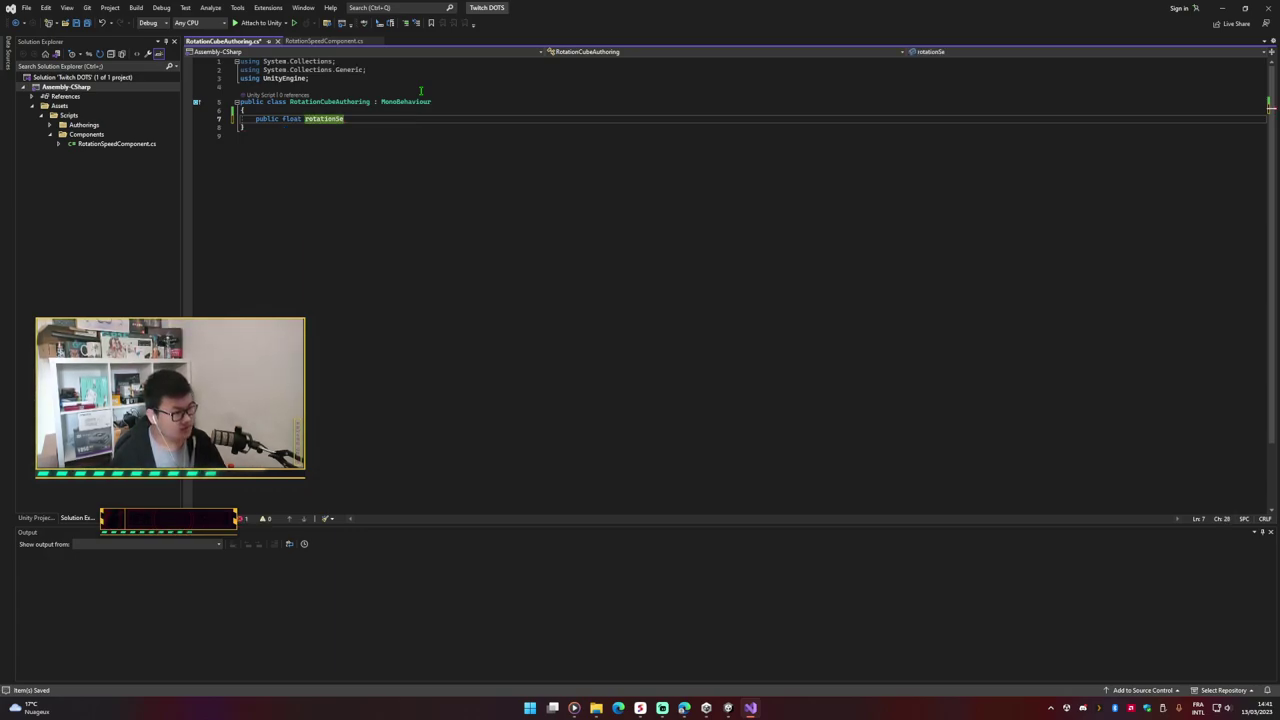
type("eedX;")
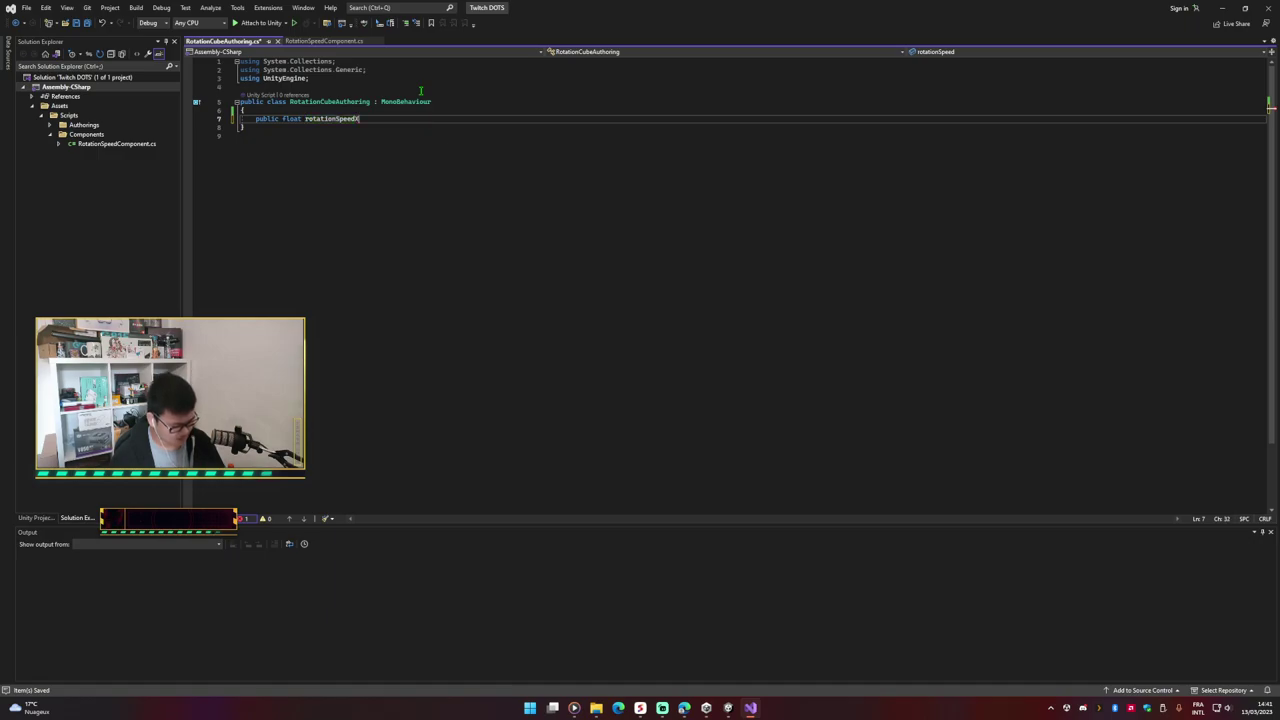
key("ctrl+d")
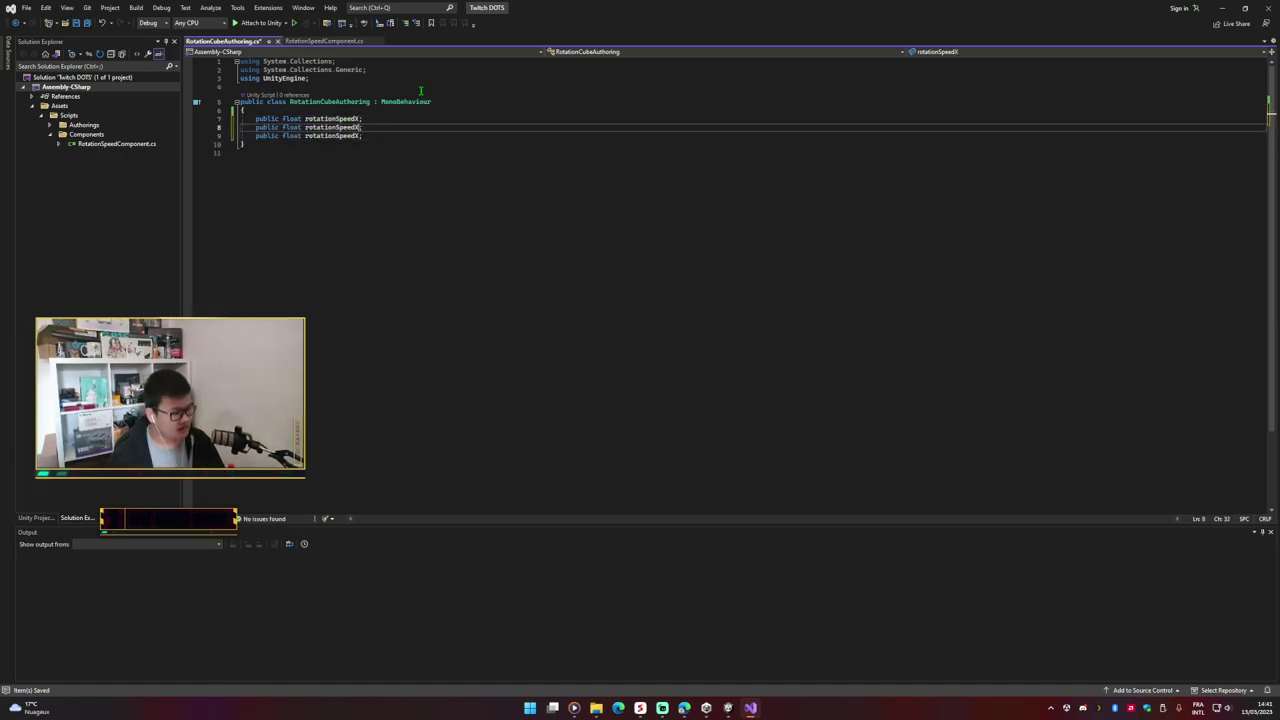
key("BackSpace")
type("Y")
key("Down")
key("BackSpace")
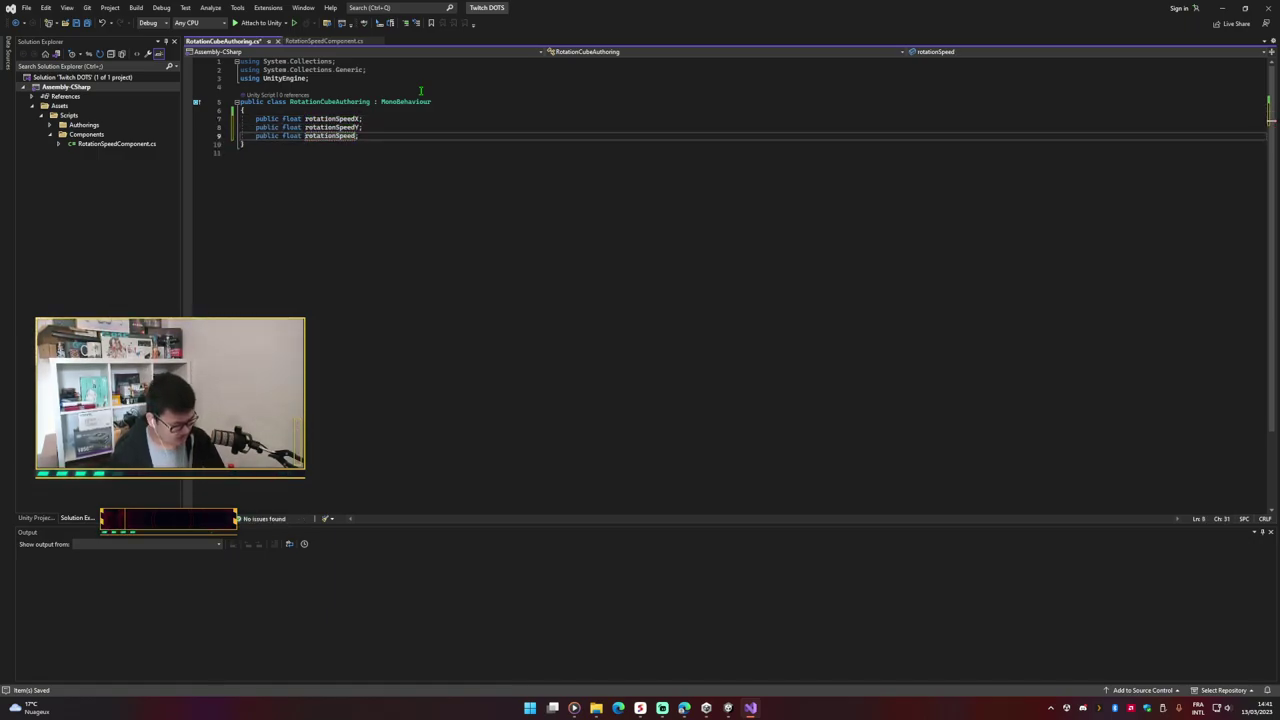
type("Z")
key("ctrl+s")
key("alt+Tab")
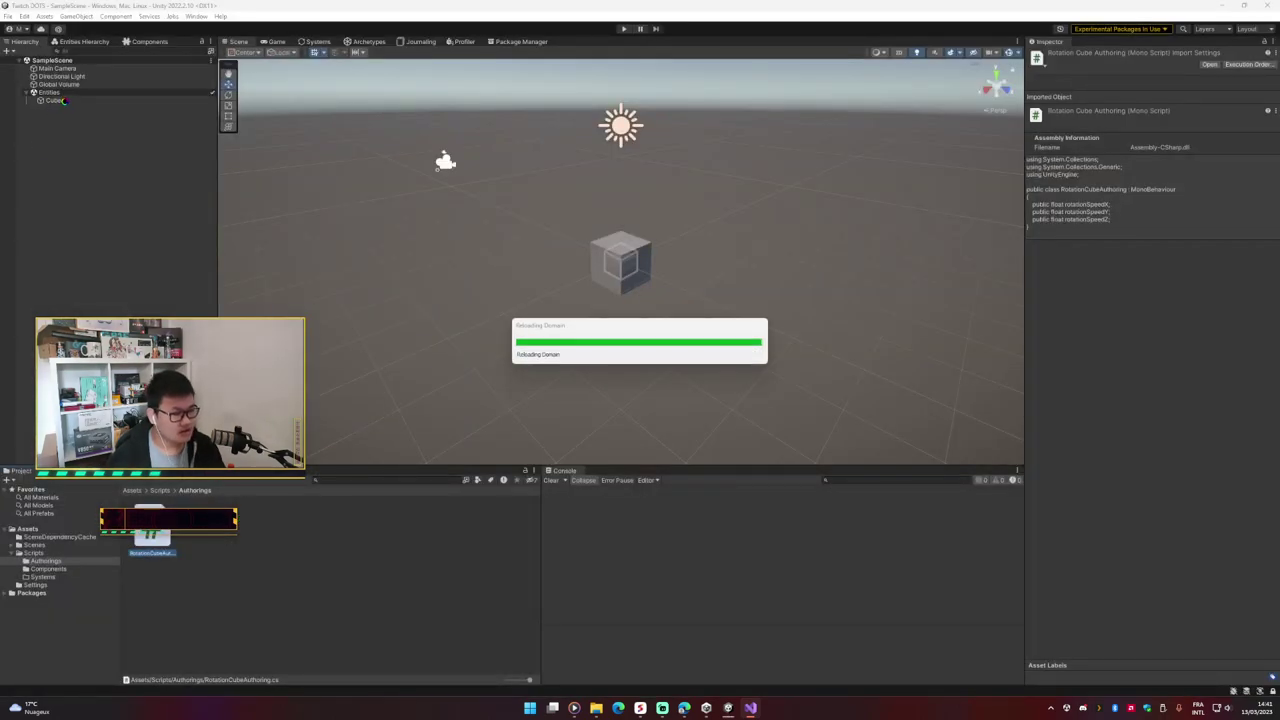
Step: Select the Cube in the Hierarchy to inspect its components after the recompile
left_click(122, 98)
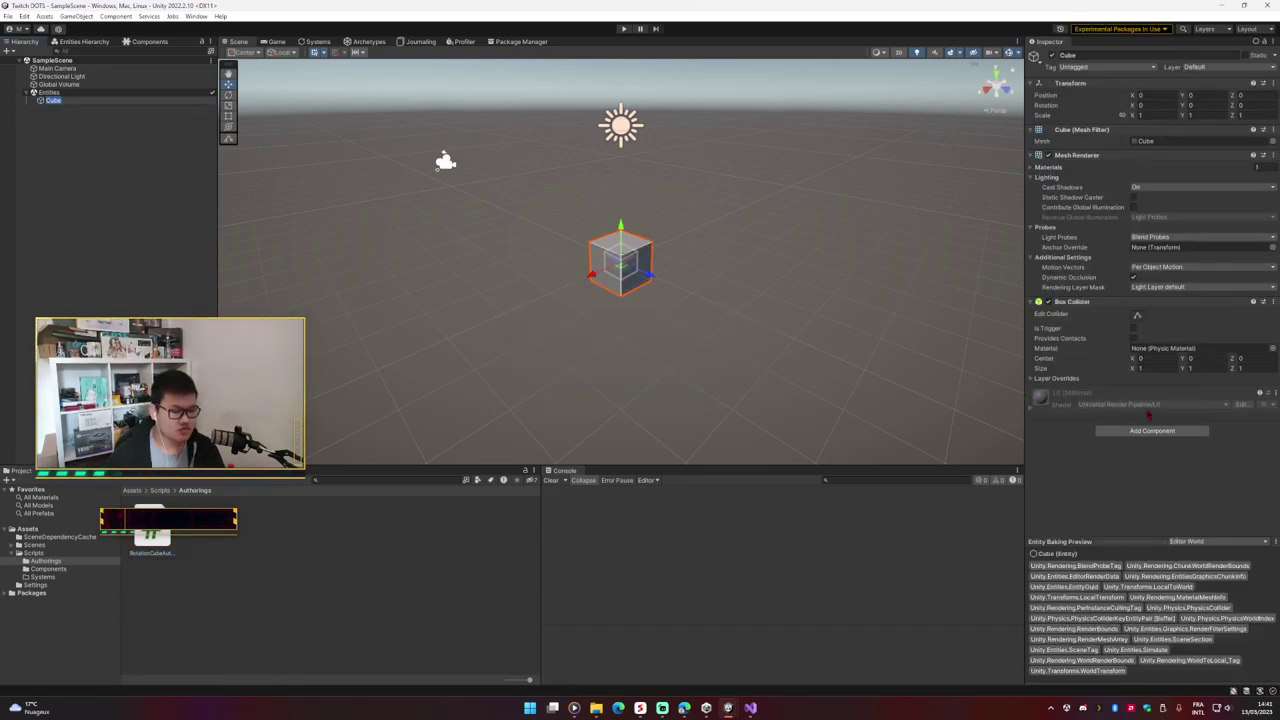
key("alt+Tab")
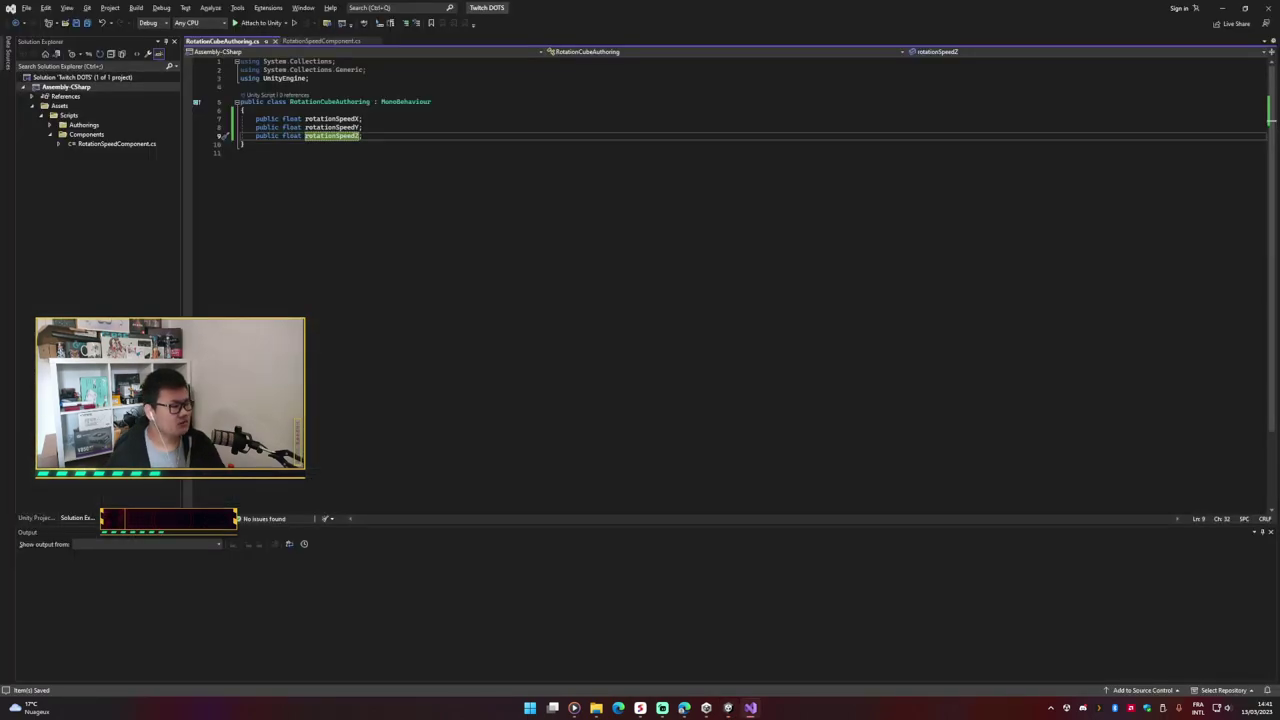
Step: Below the speed fields, declare public class RotationCubeBaker : Baker<> with Unity.Entities imported
left_click(424, 135)
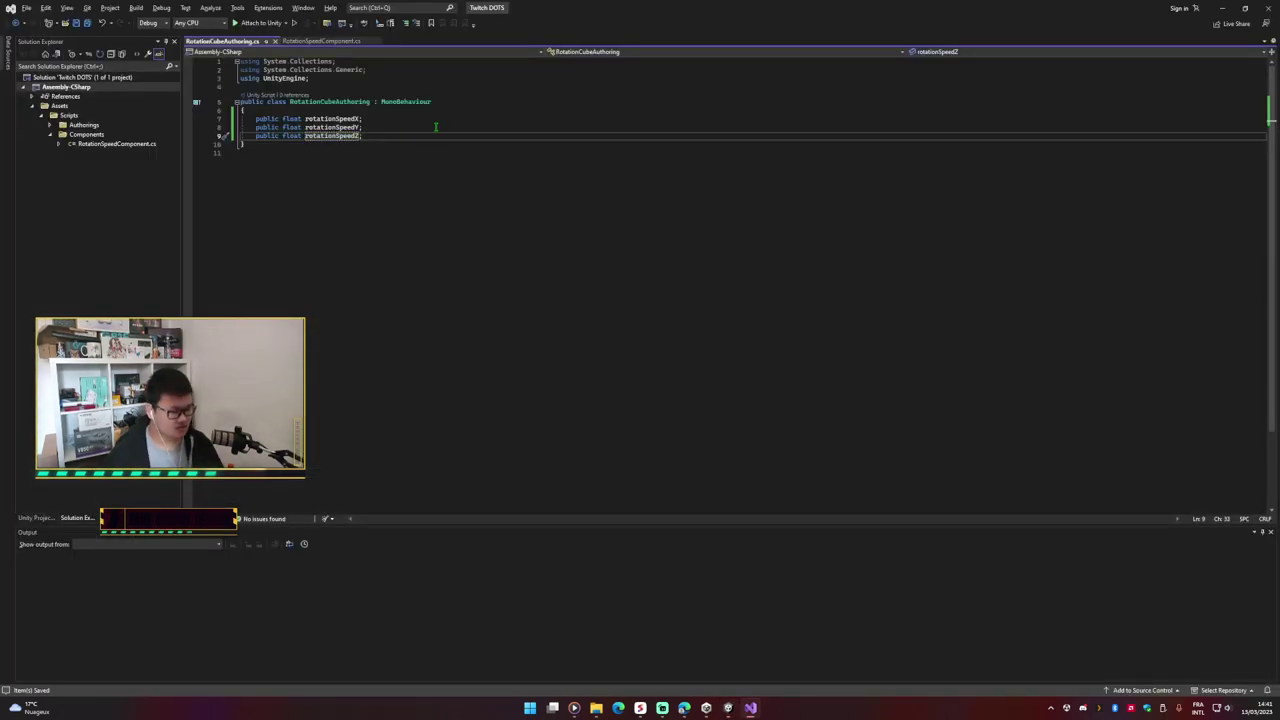
key("Return")
key("Return")
type("p")
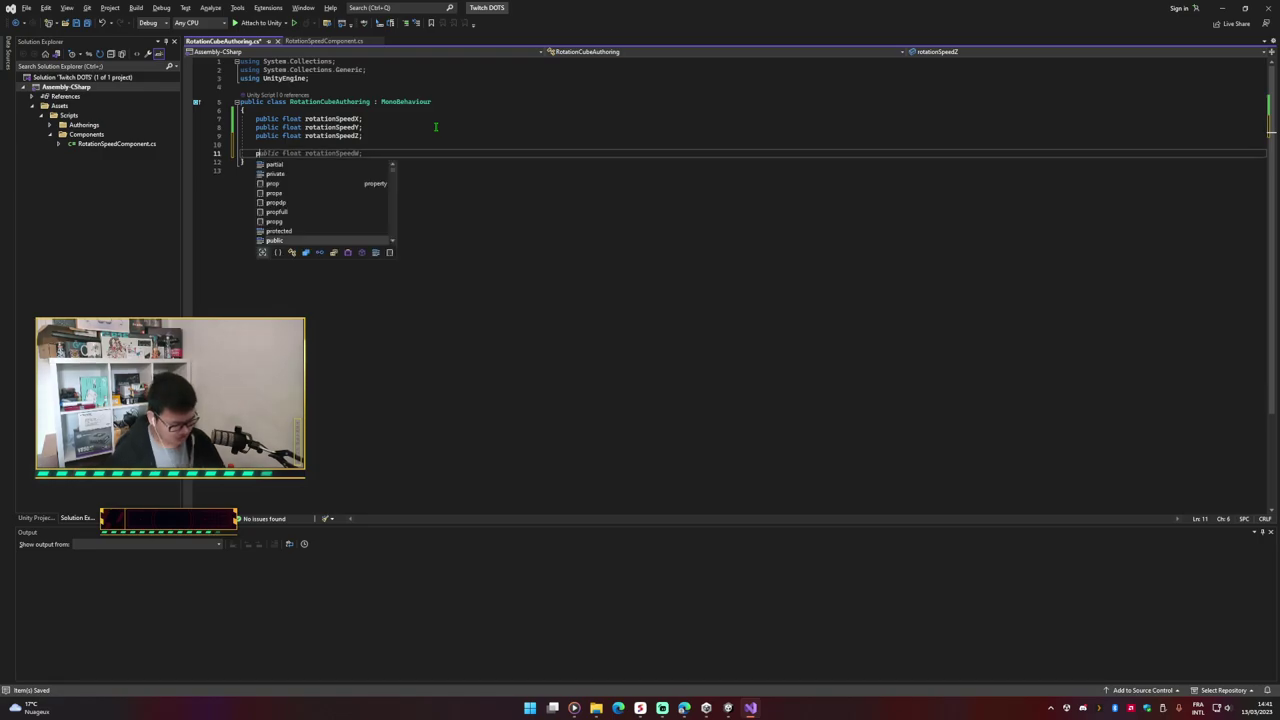
type("ublic clas")
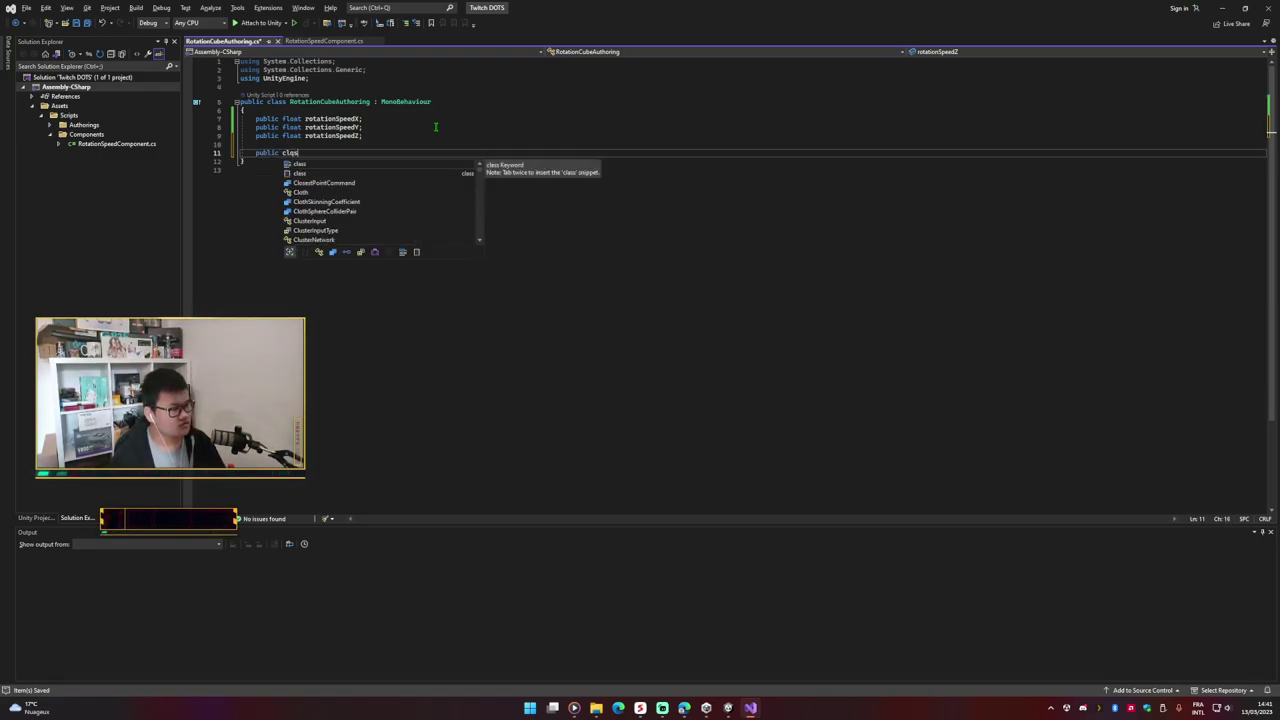
type("s ")
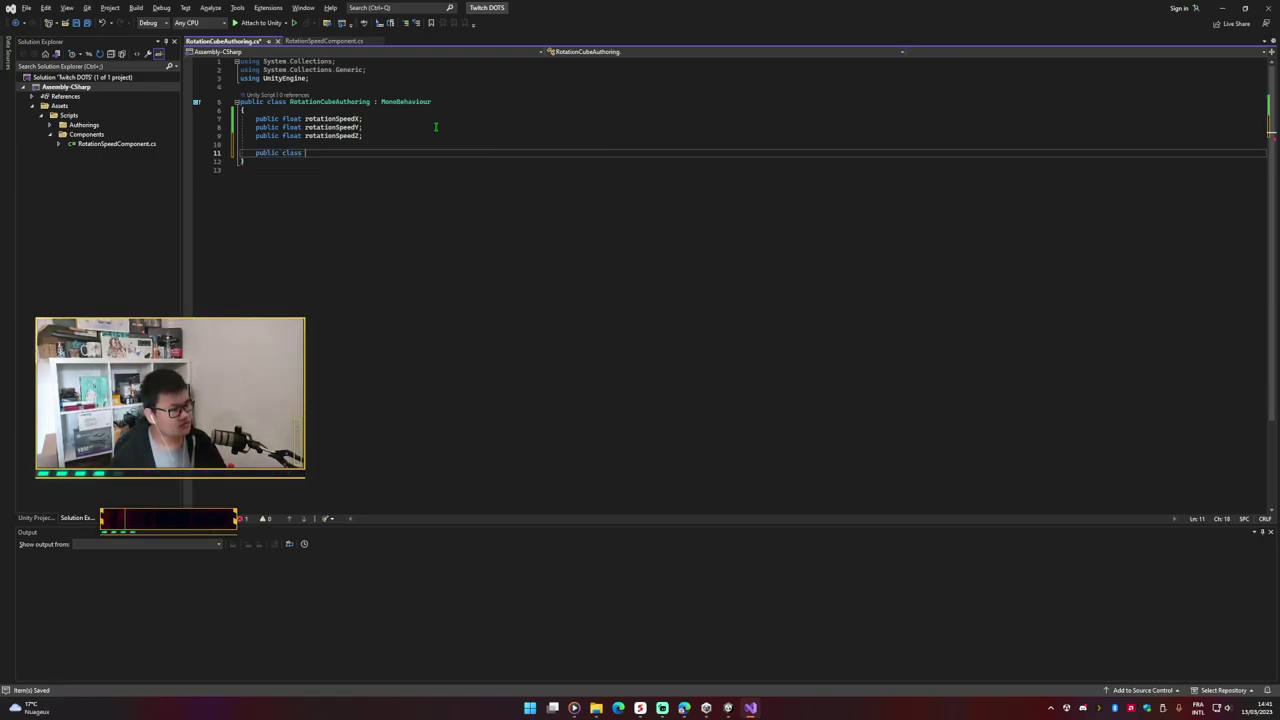
type("Rota")
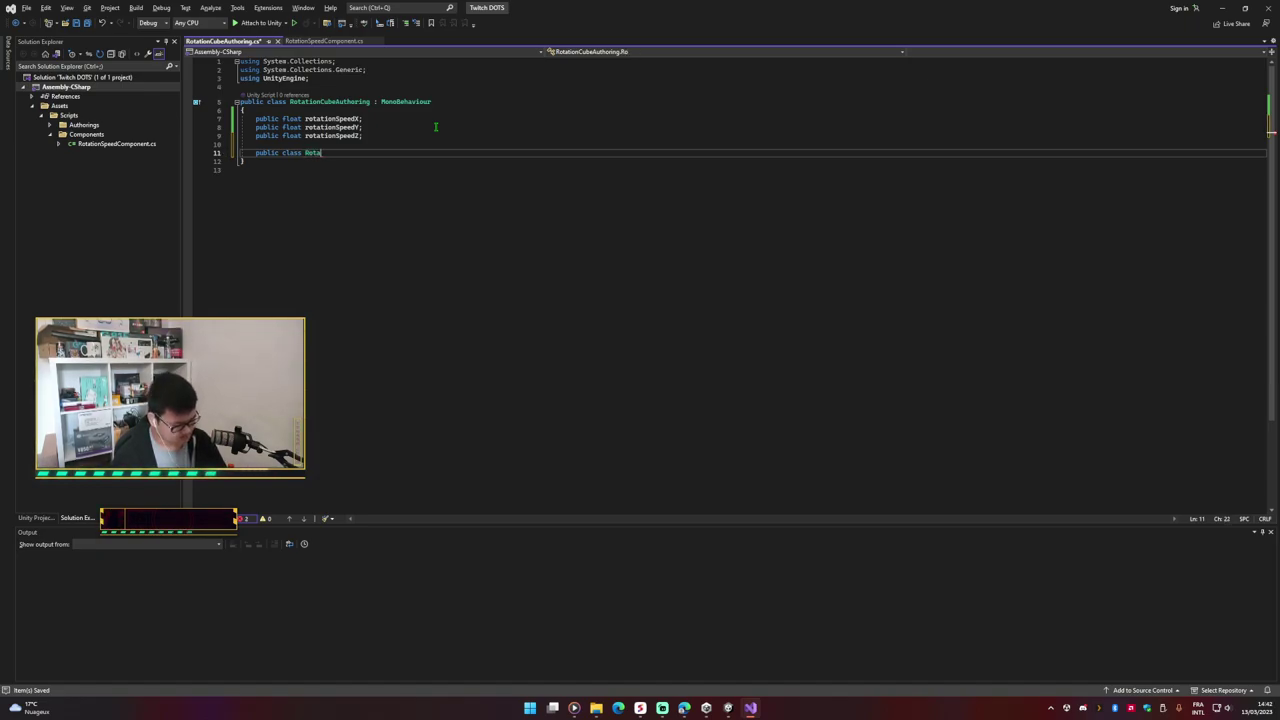
type("tionCubeB")
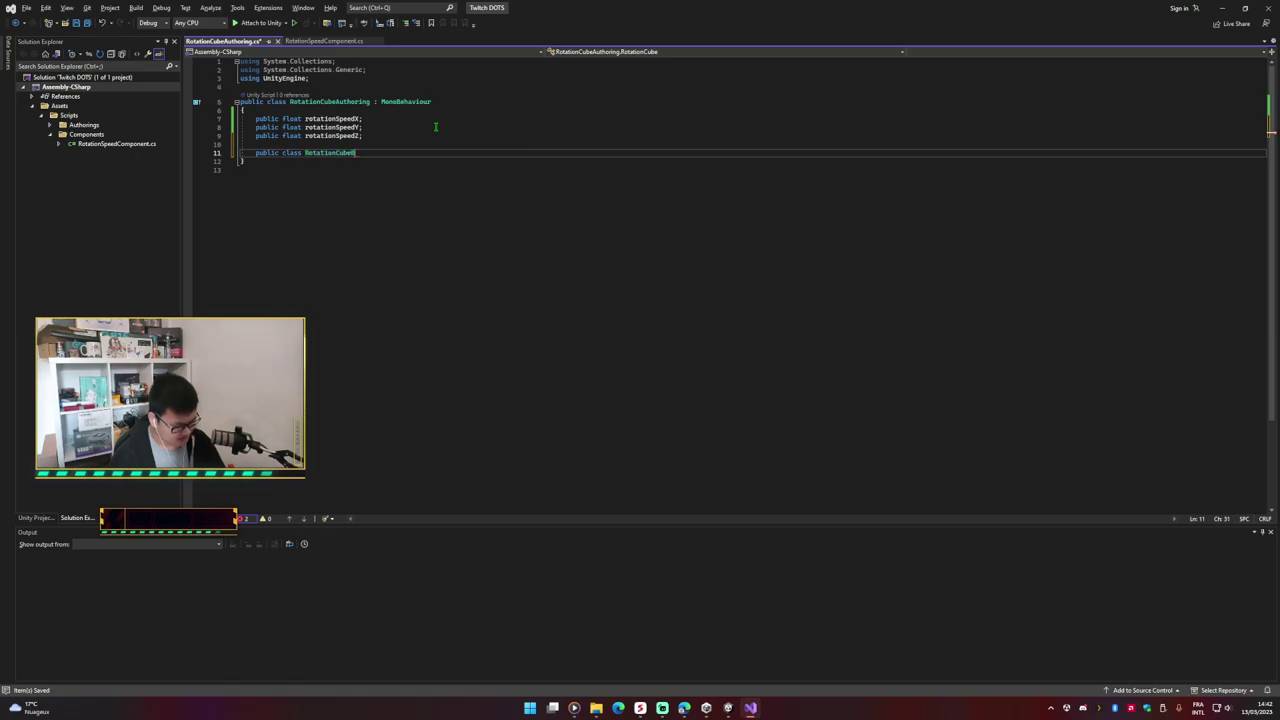
type("aker")
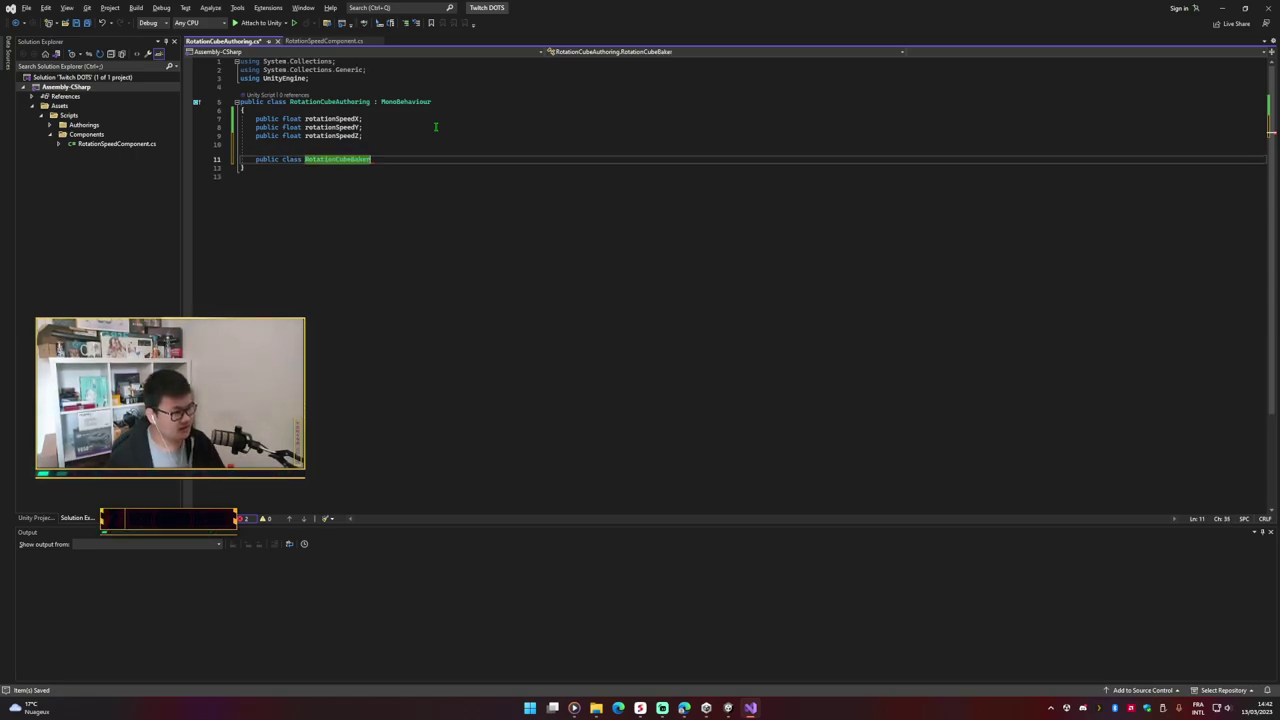
type(" : ")
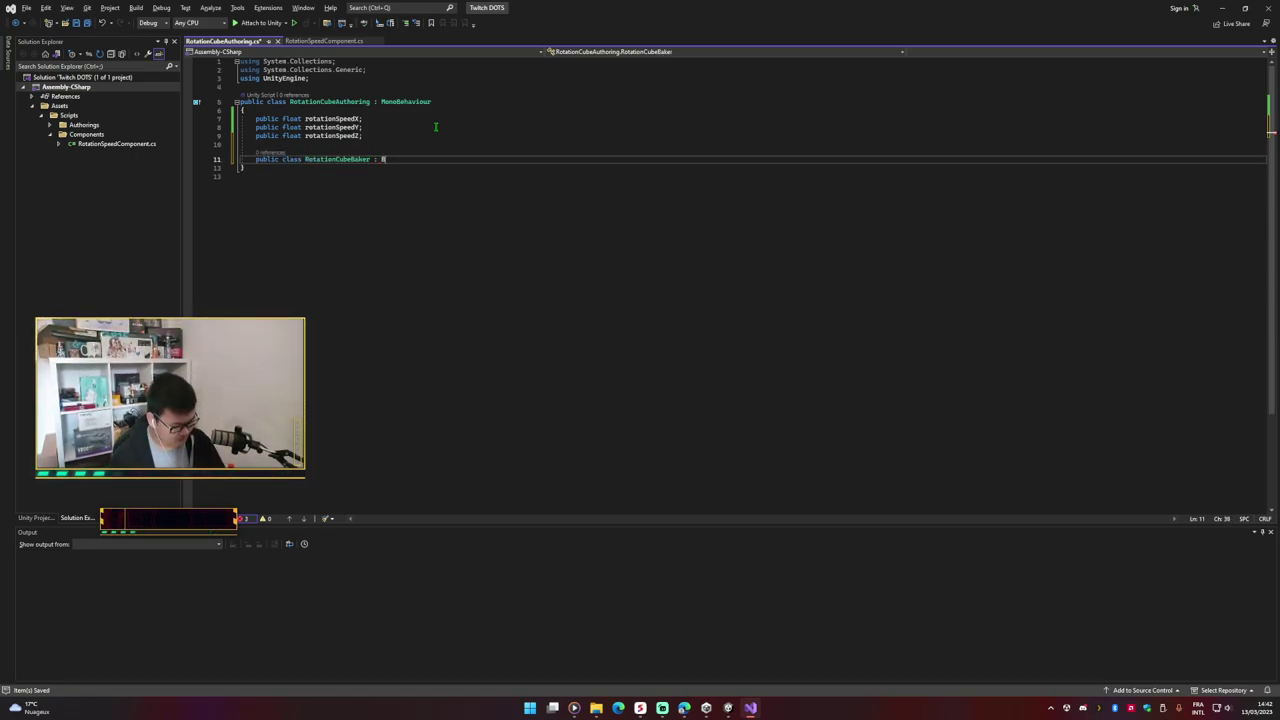
type("Baker")
key("Tab")
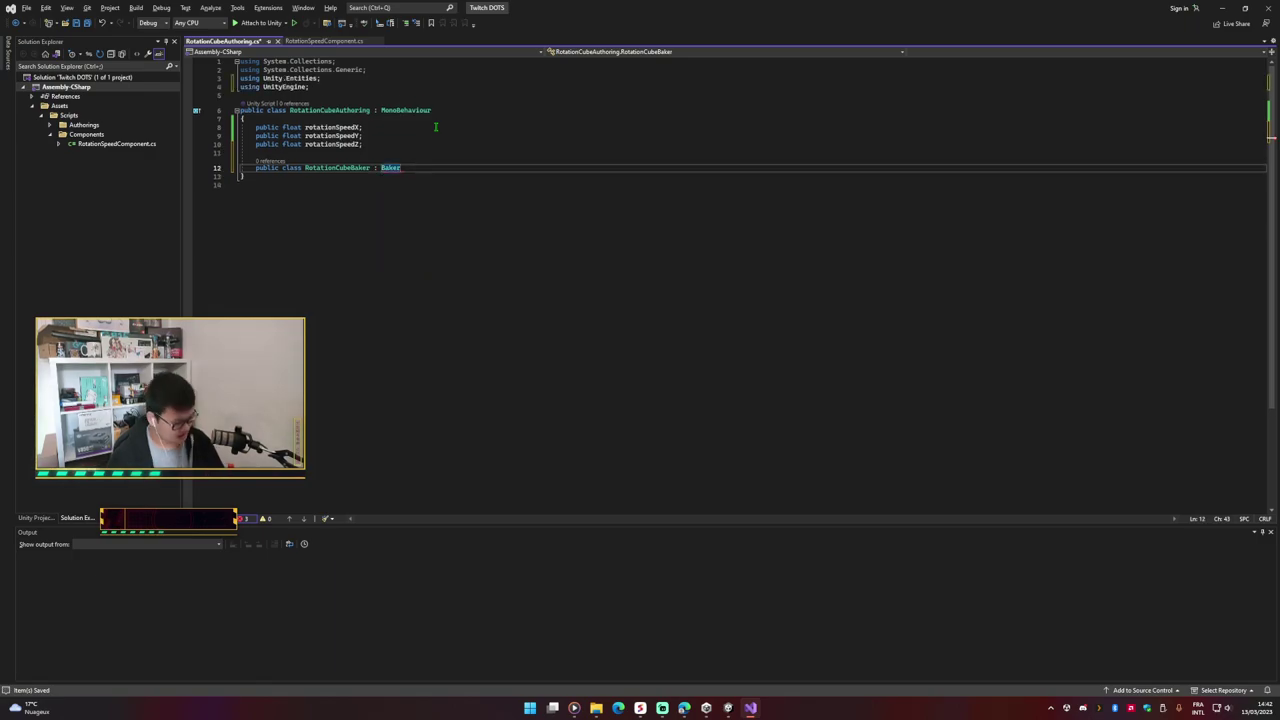
type("<>")
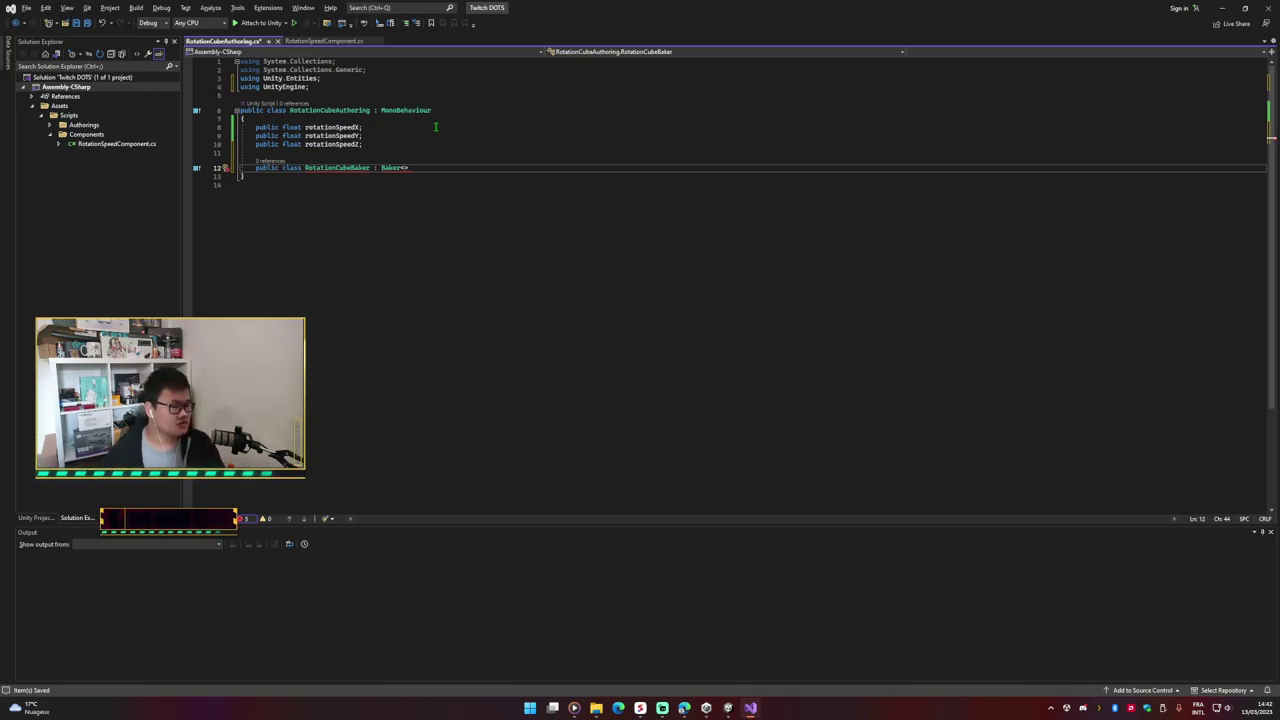
double_click(331, 110)
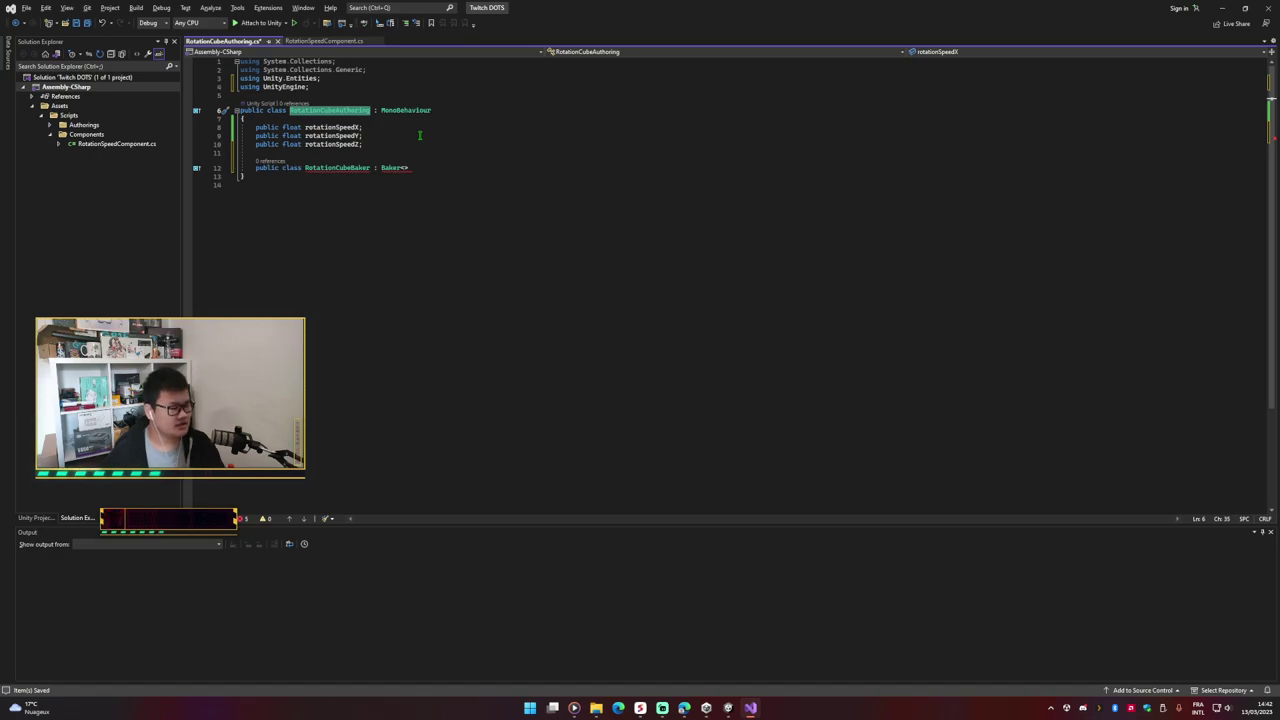
Step: Make RotationCubeBaker derive from Baker<RotationCubeAuthoring> and open its class body
left_click(403, 167)
type("Rot")
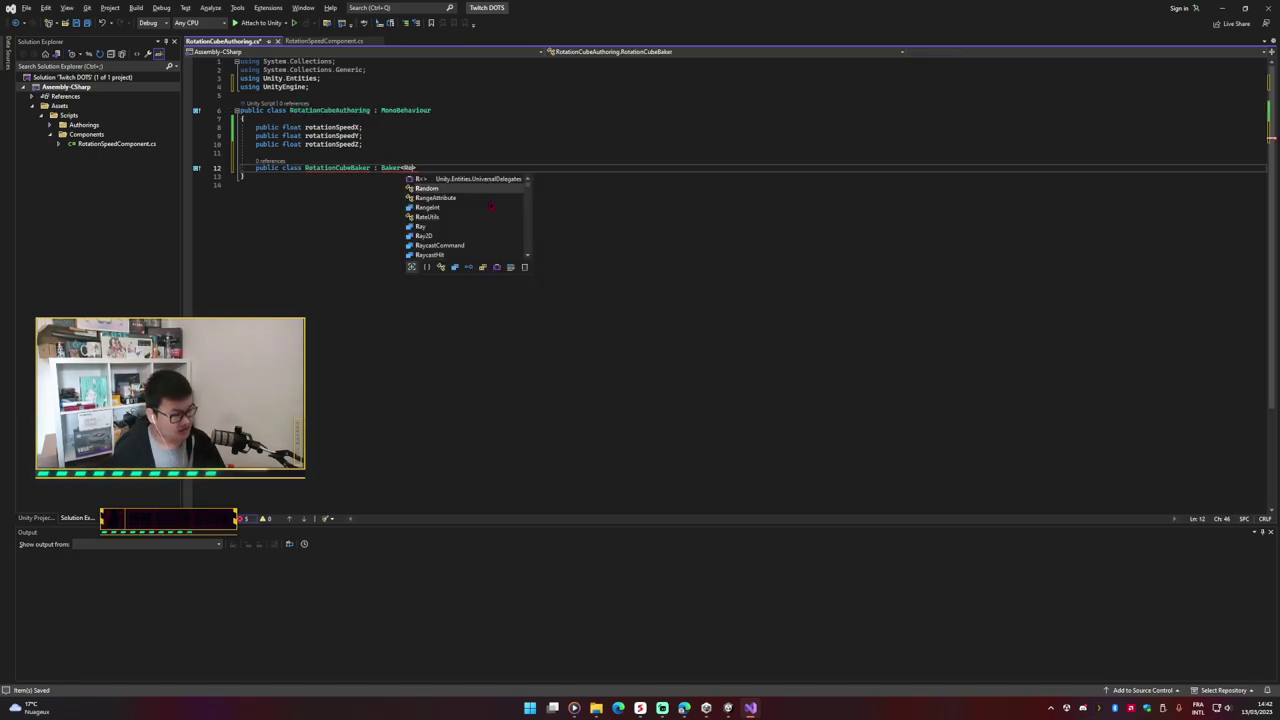
type("> ")
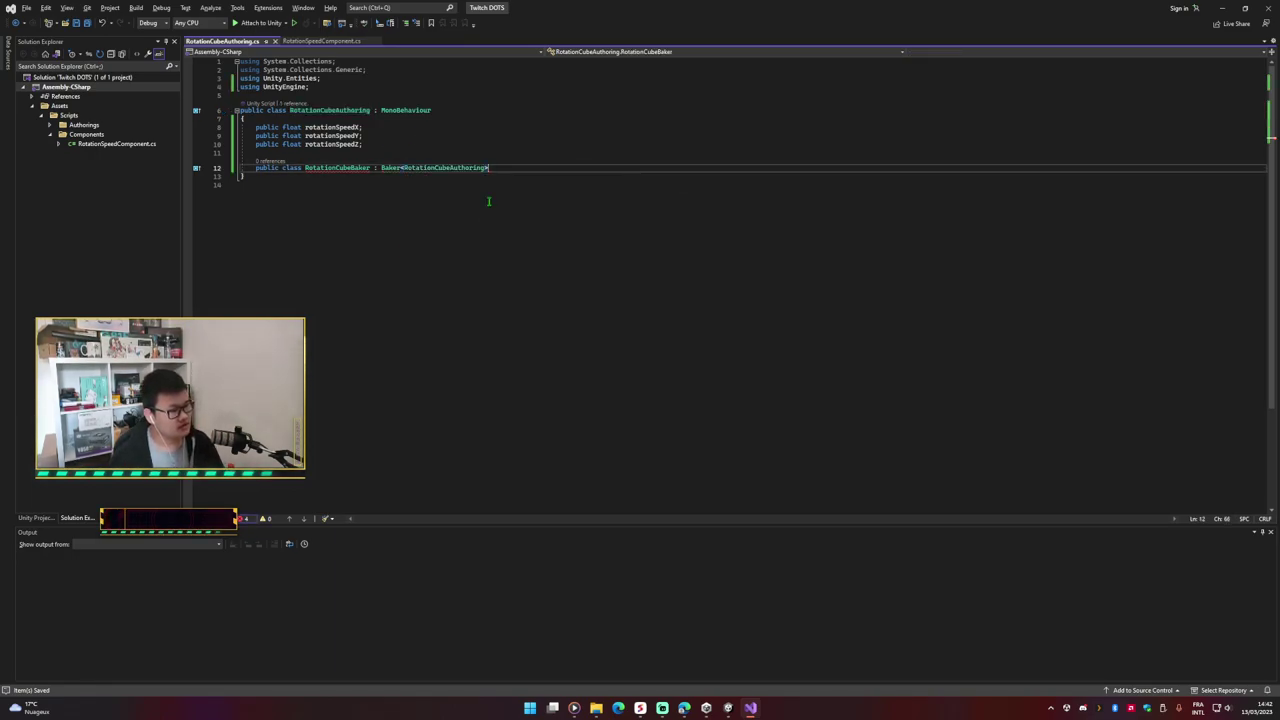
type("{")
key("Return")
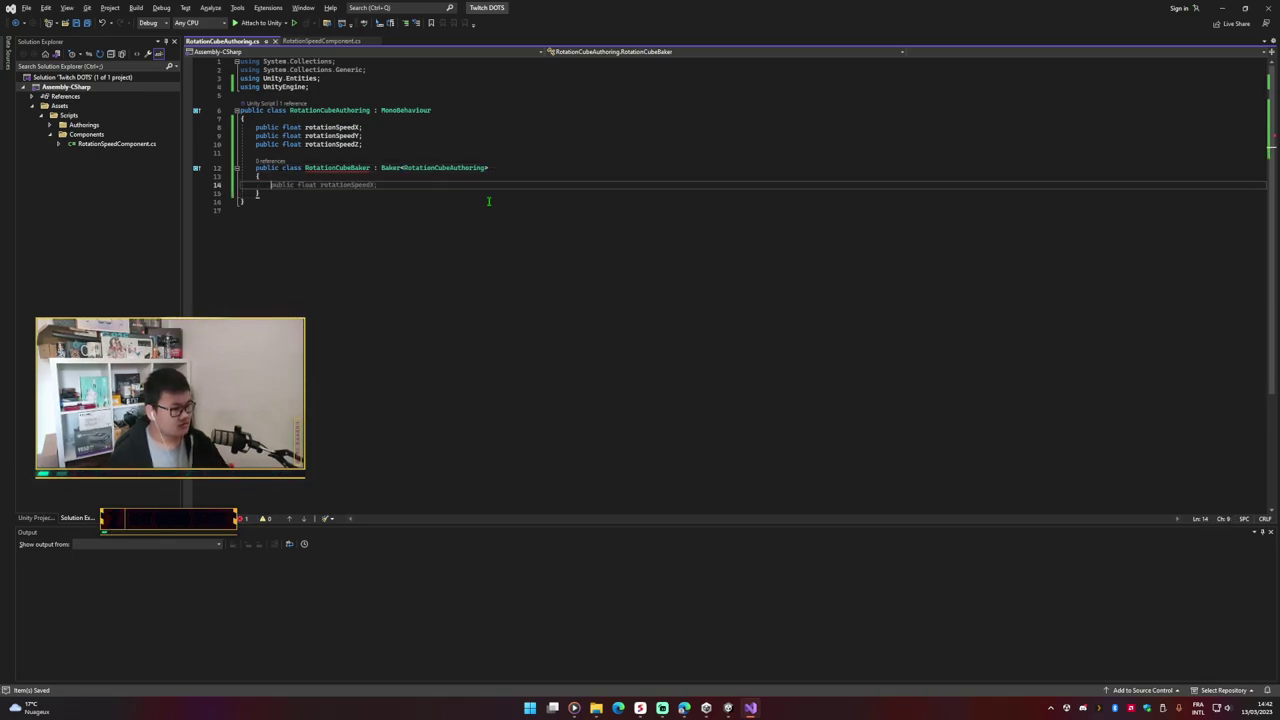
Step: Generate the Bake(RotationCubeAuthoring authoring) override and remove its NotImplementedException line
key("Up")
key("Up")
key("ctrl+Right")
key("ctrl+Right")
key("ctrl+Right")
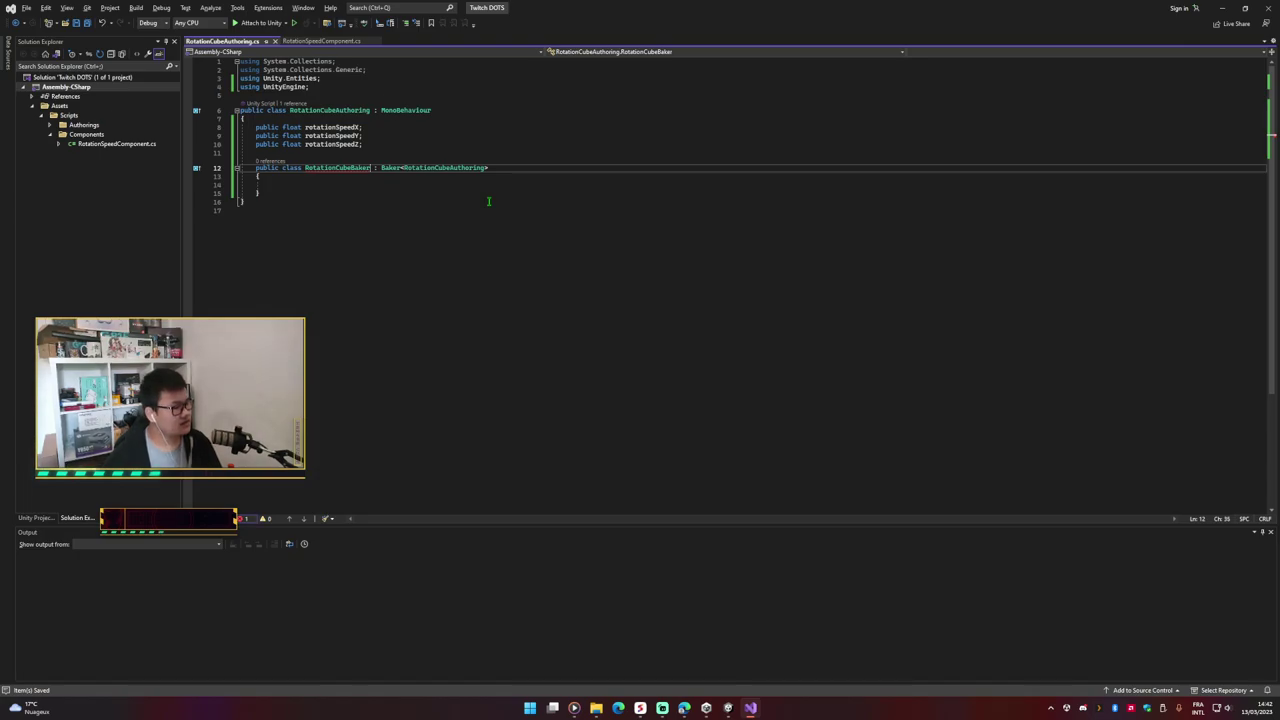
key("Left")
key("ctrl+period")
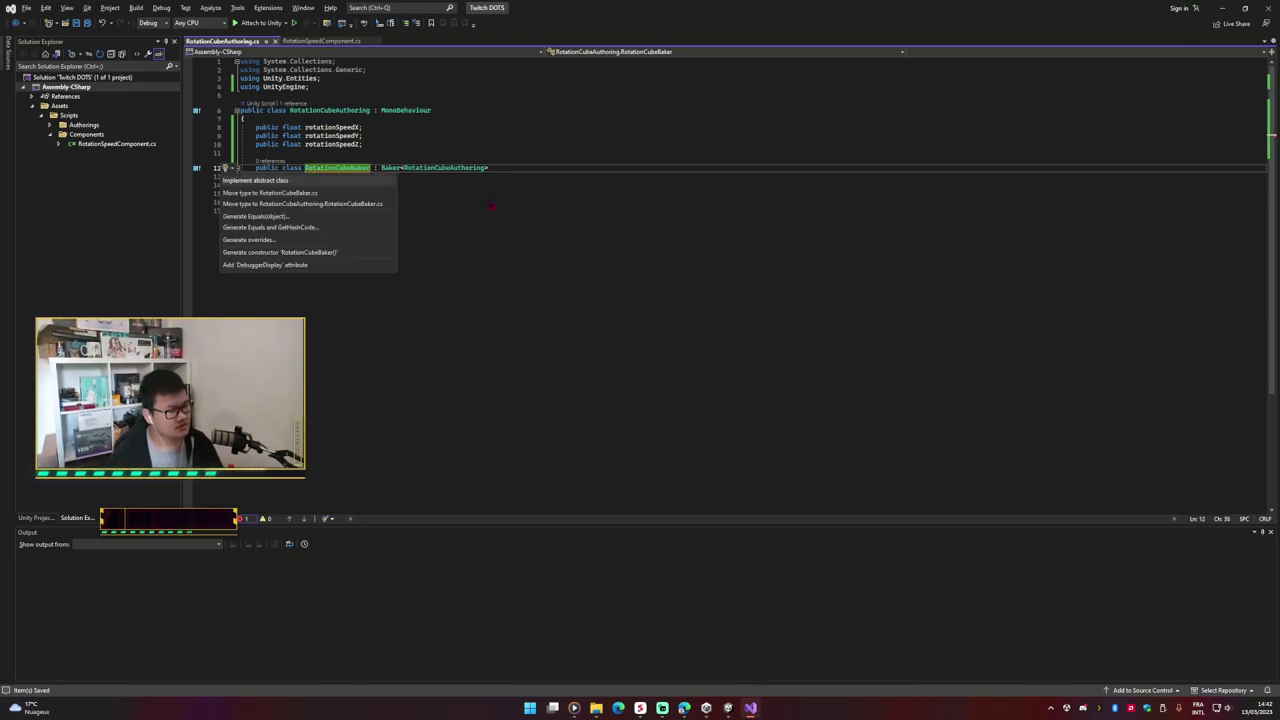
key("Return")
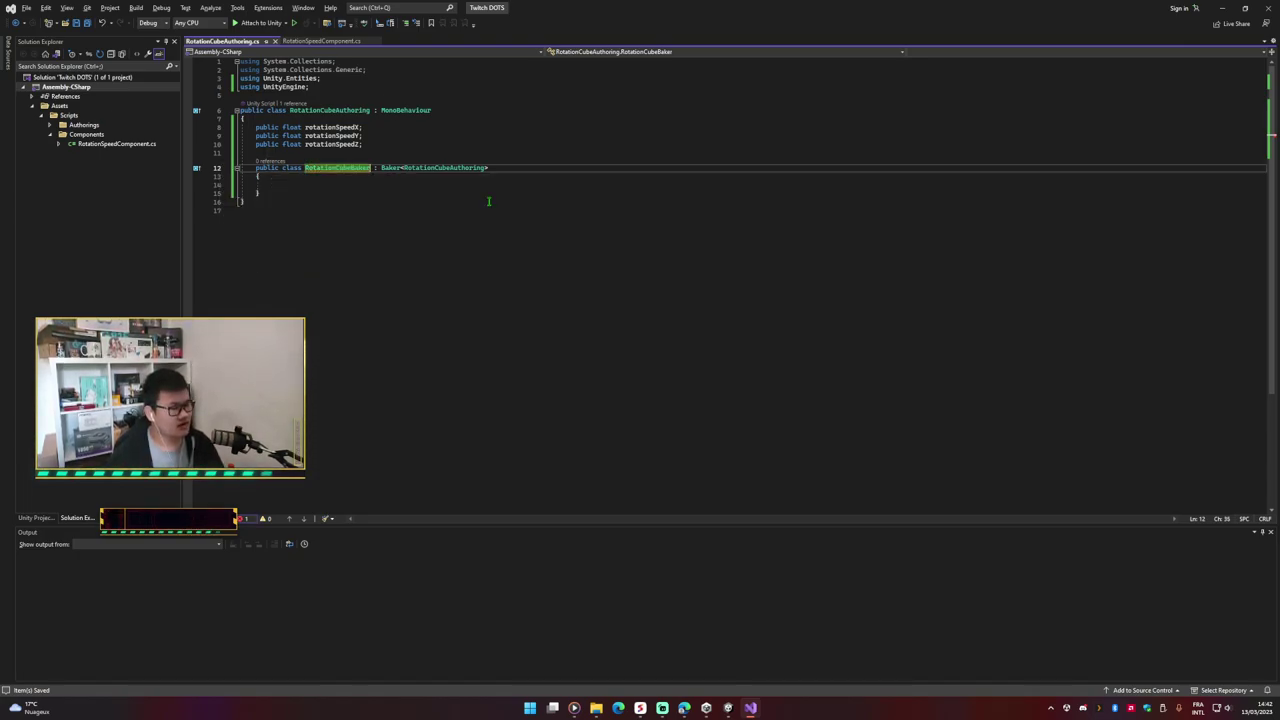
key("Down")
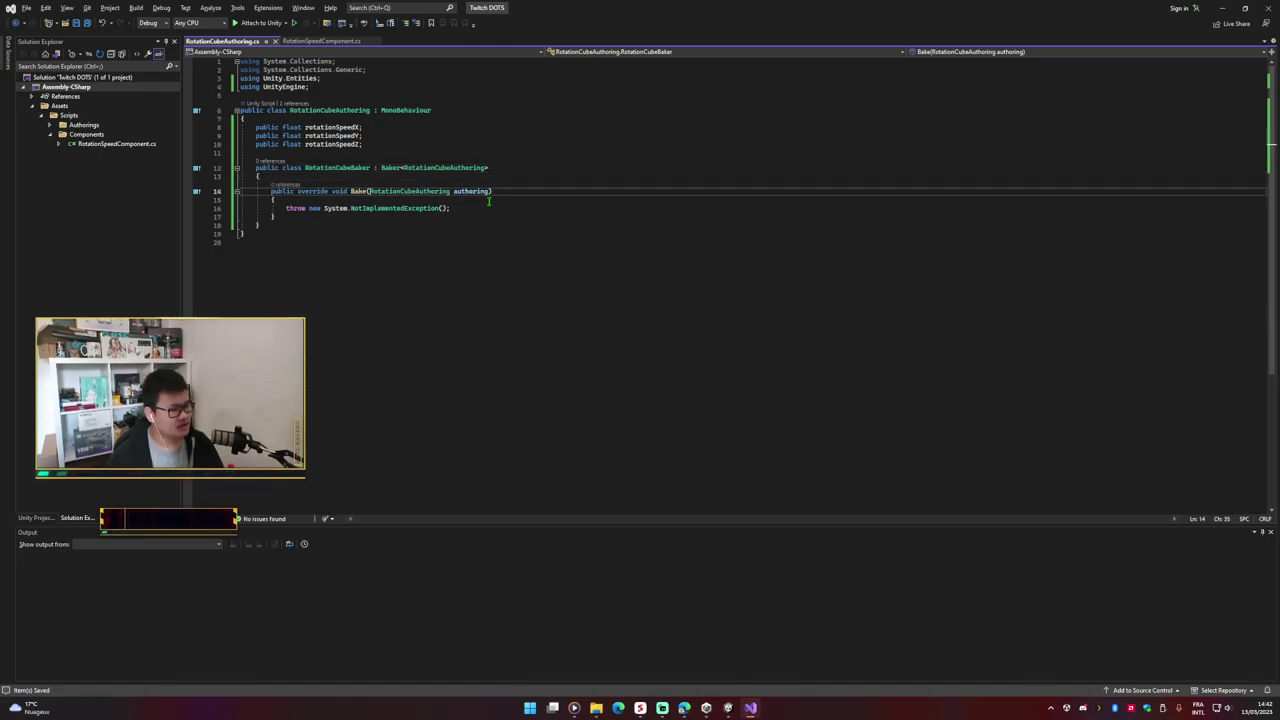
key("Down")
key("Down")
key("ctrl+x")
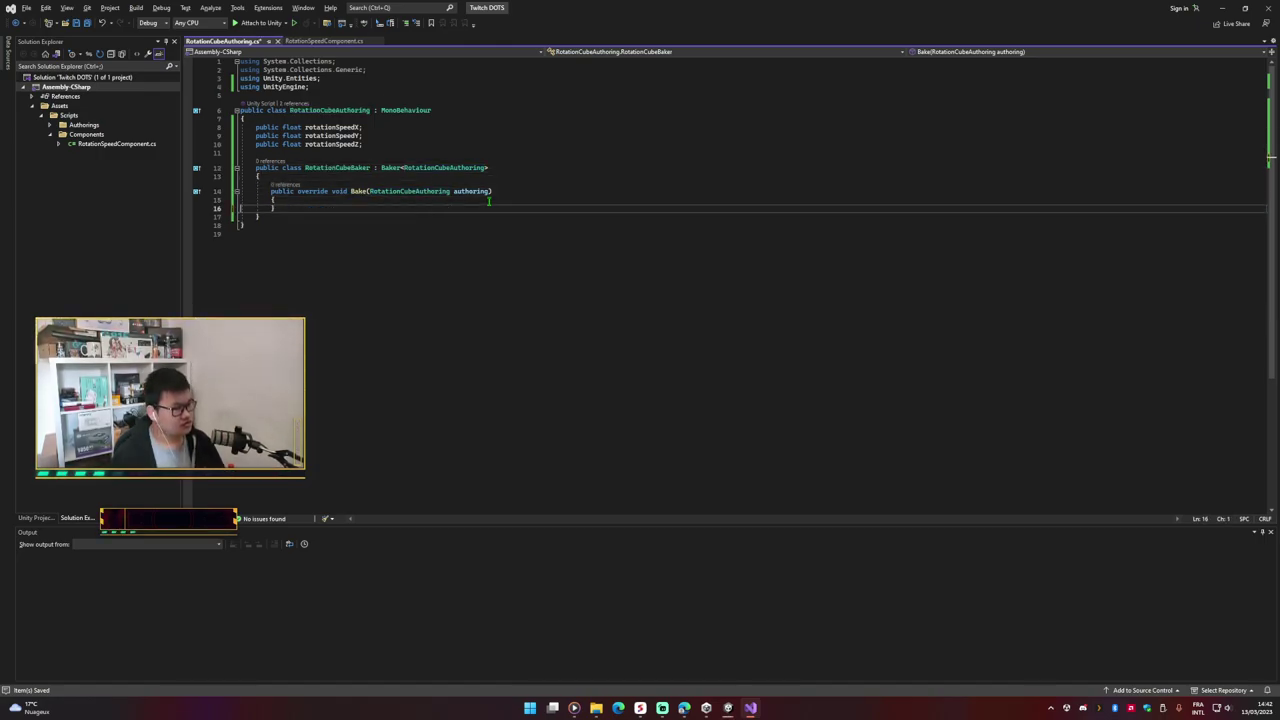
key("ctrl+Return")
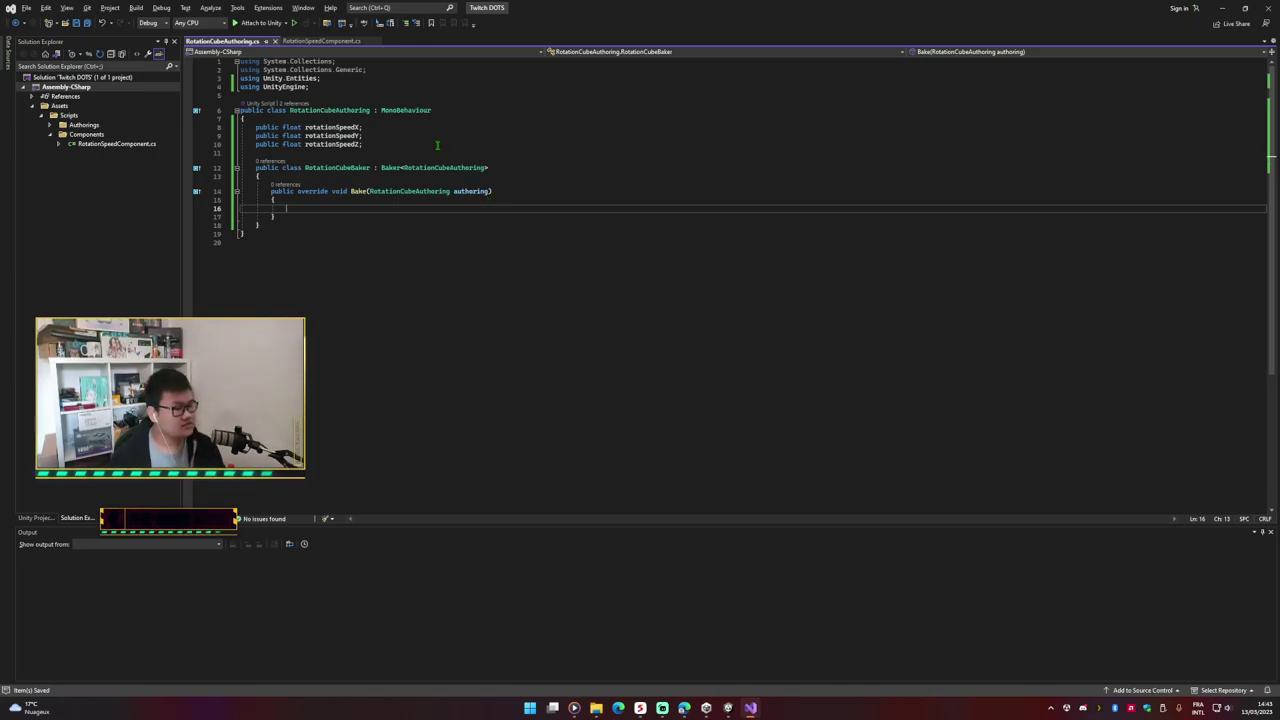
Step: Add an AddComponent(); call inside the Bake method and save
type("Addc")
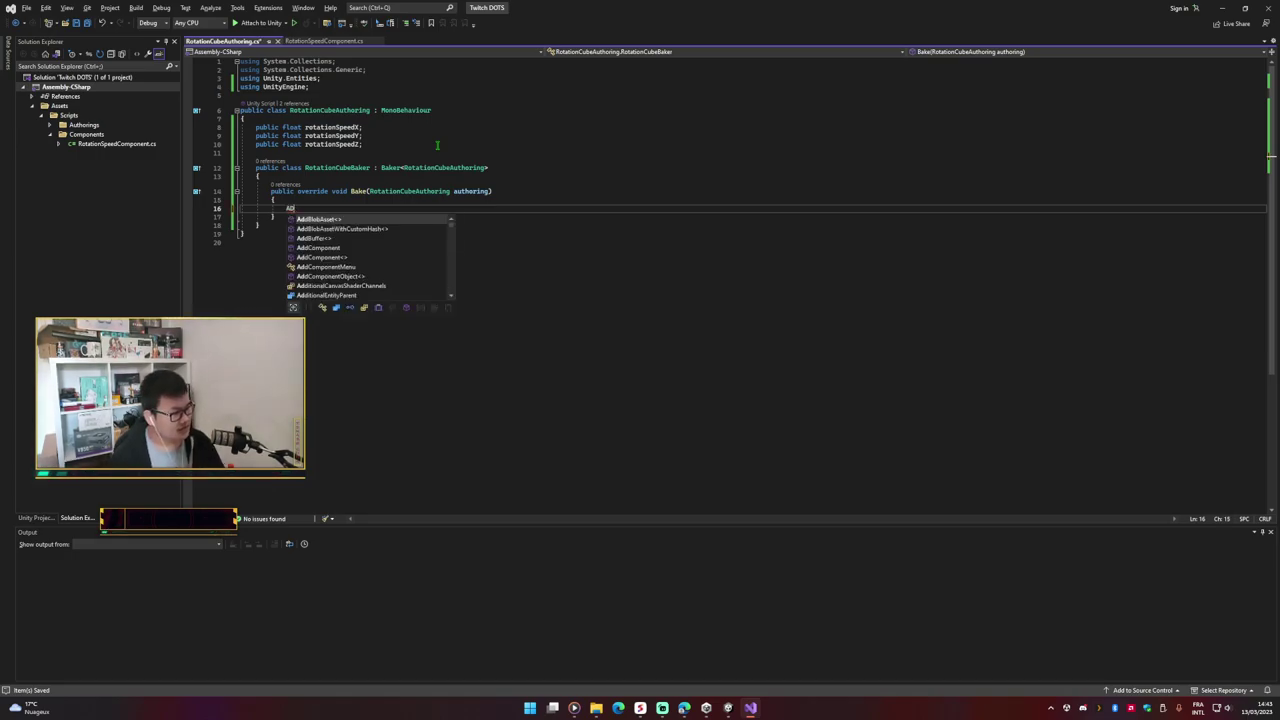
key("BackSpace")
key("BackSpace")
key("BackSpace")
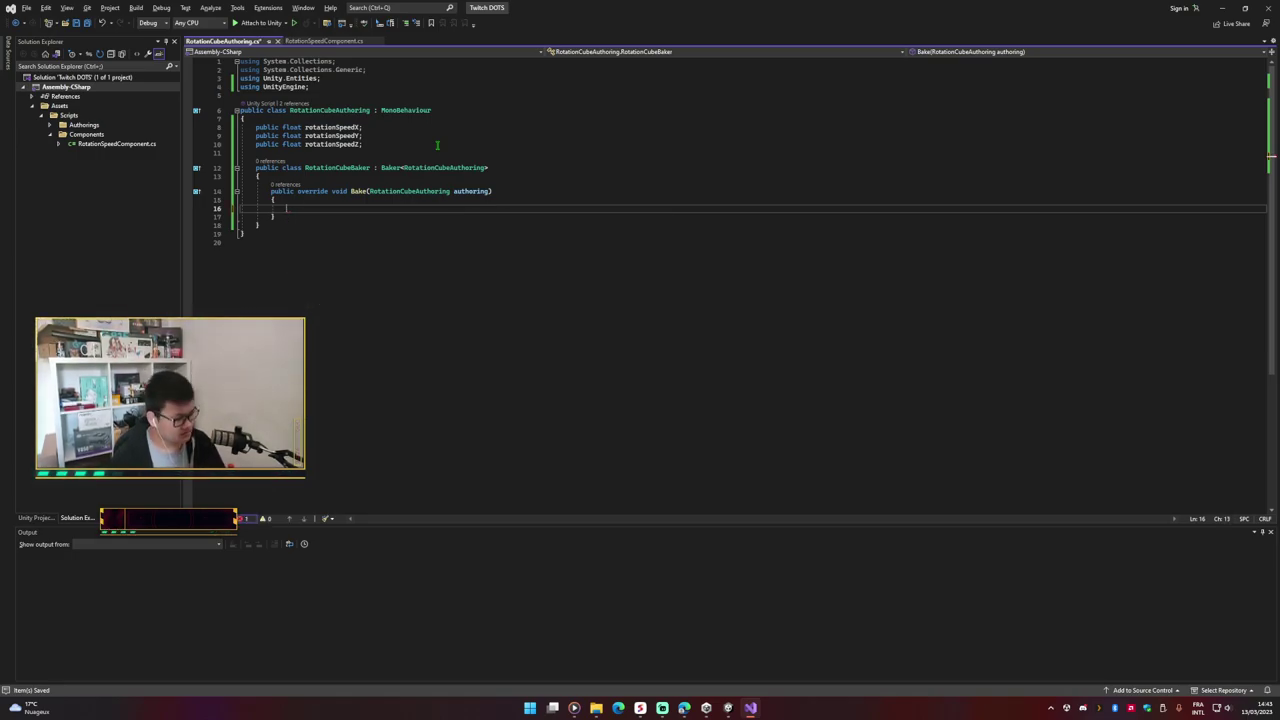
type("GetC")
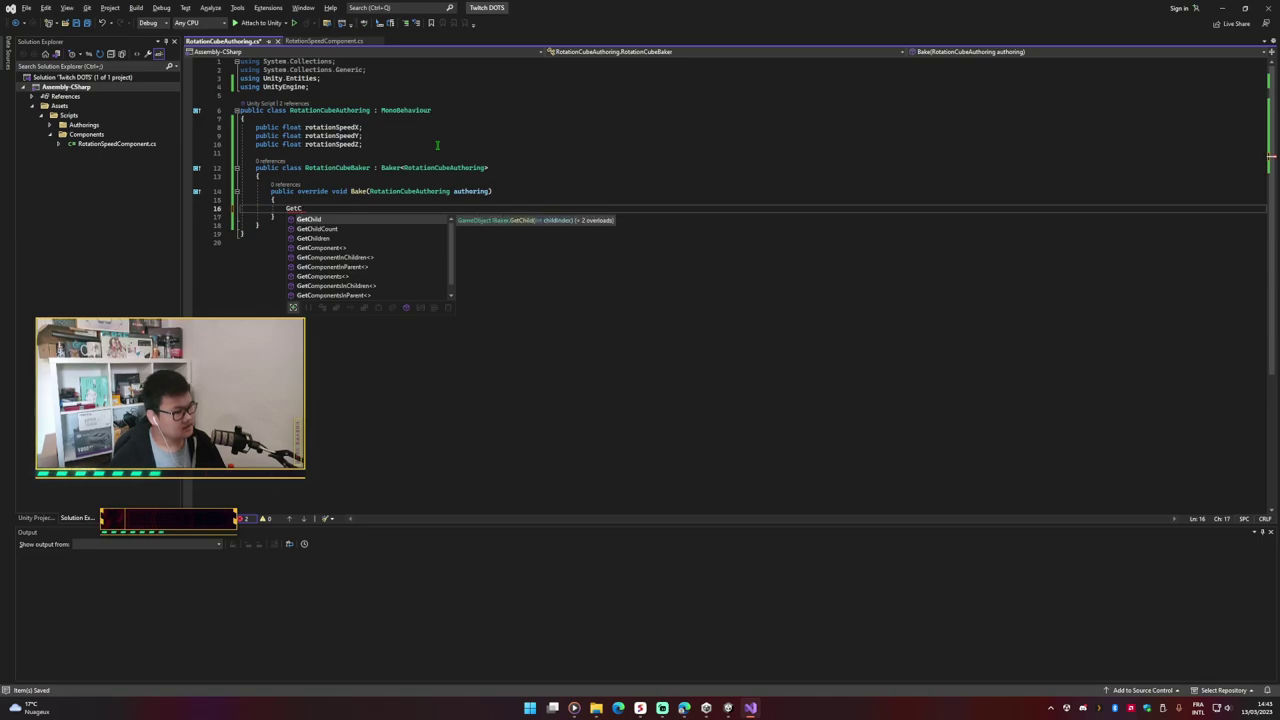
key("BackSpace")
key("BackSpace")
key("BackSpace")
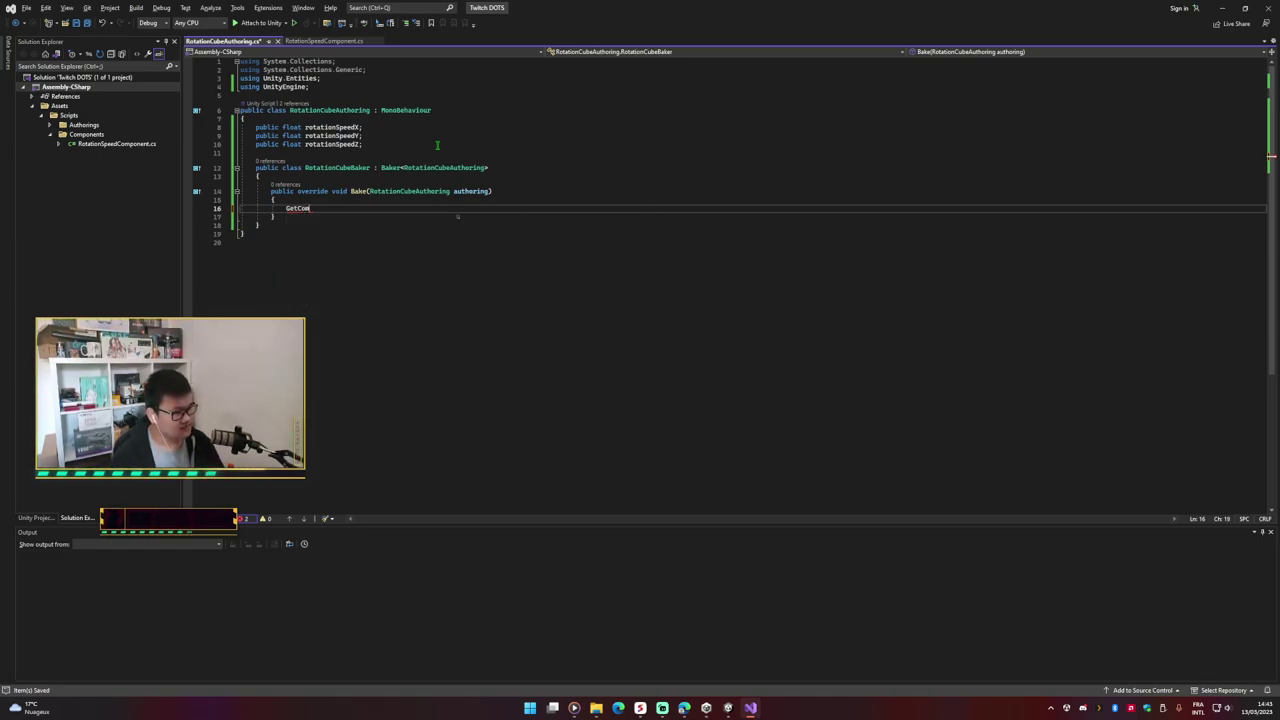
key("BackSpace")
type("Add")
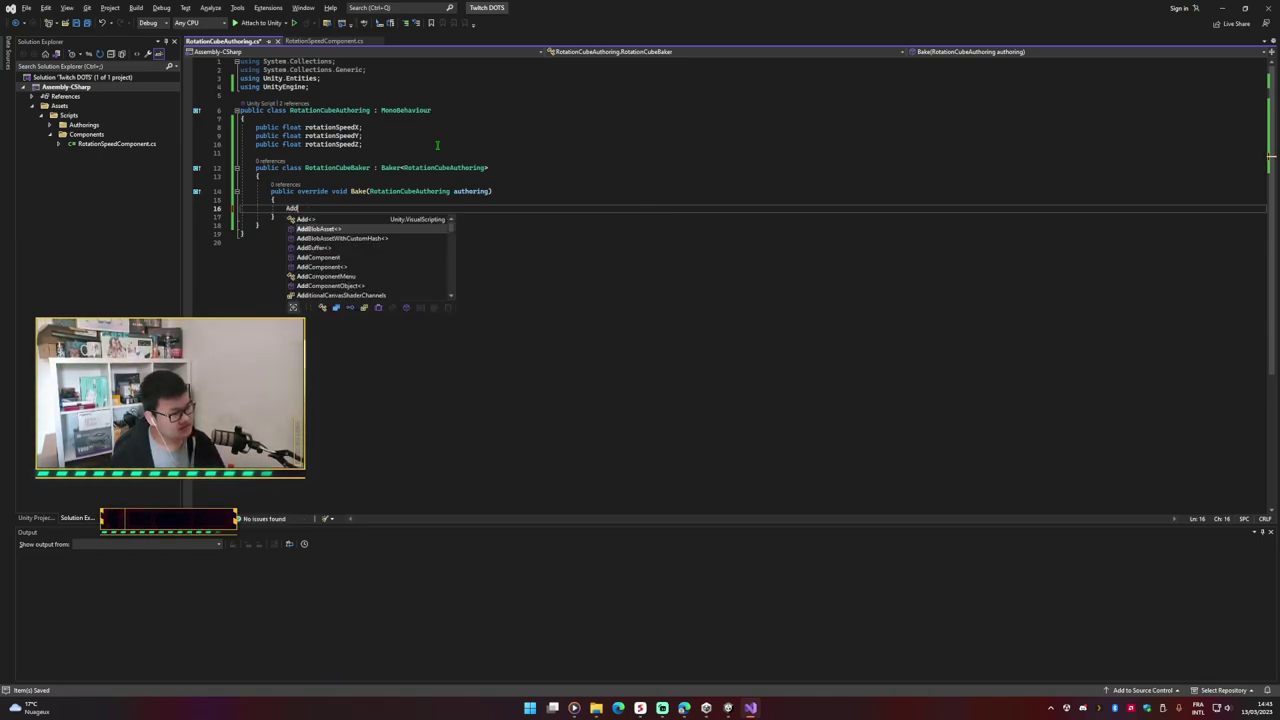
type("C")
key("Tab")
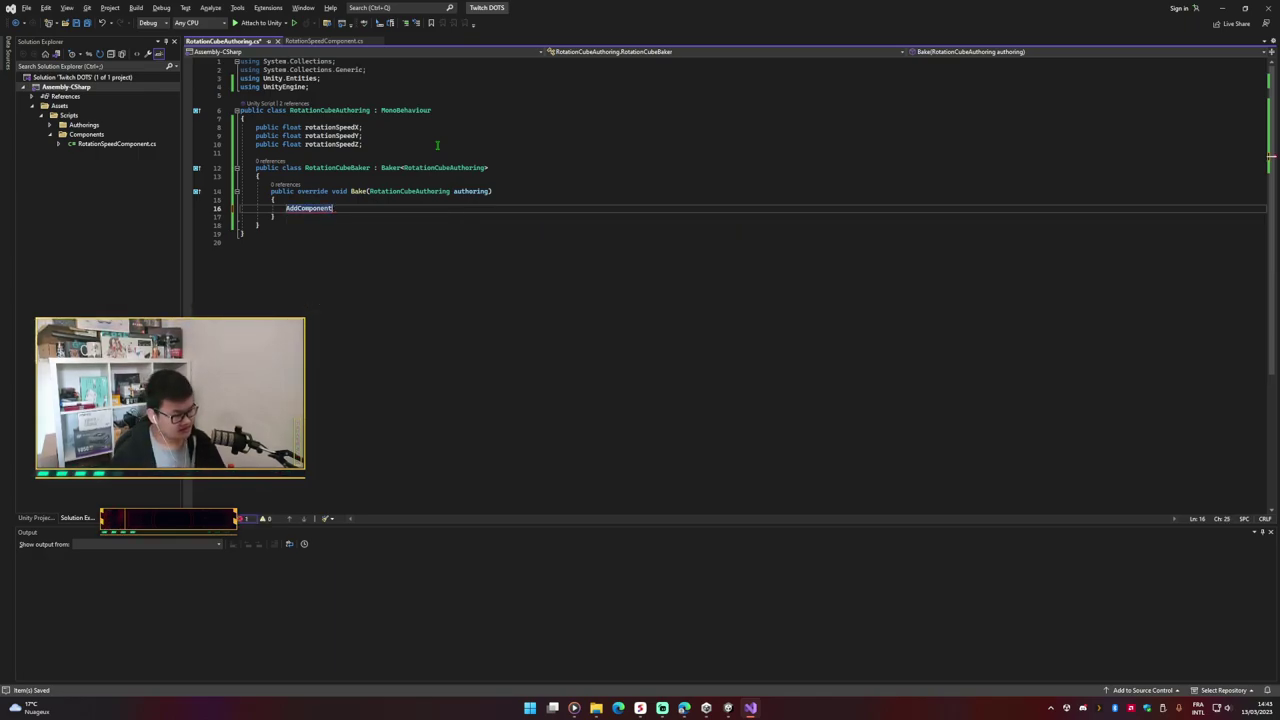
type("(")
key("Escape")
type(";")
key("ctrl+s")
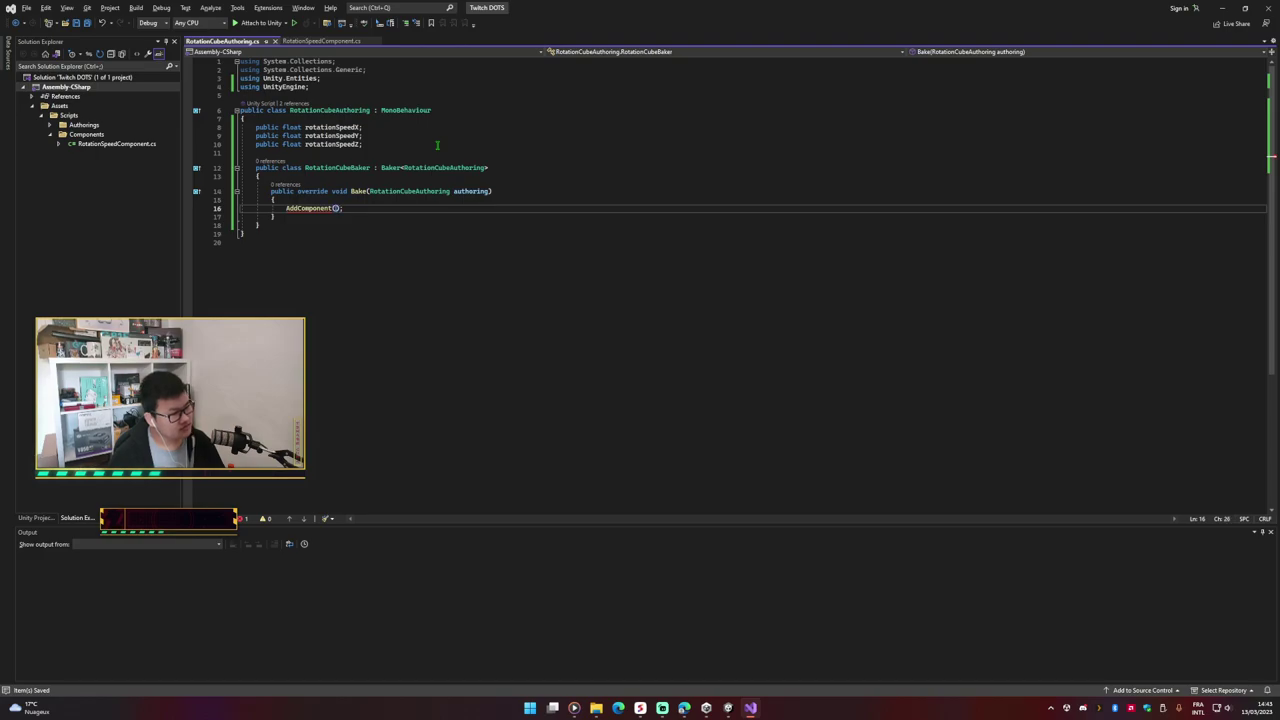
Step: Pass a new RotationSpeedComponent with a multi-line initializer containing the rotationSpeedX assignment
type("new ")
type("C")
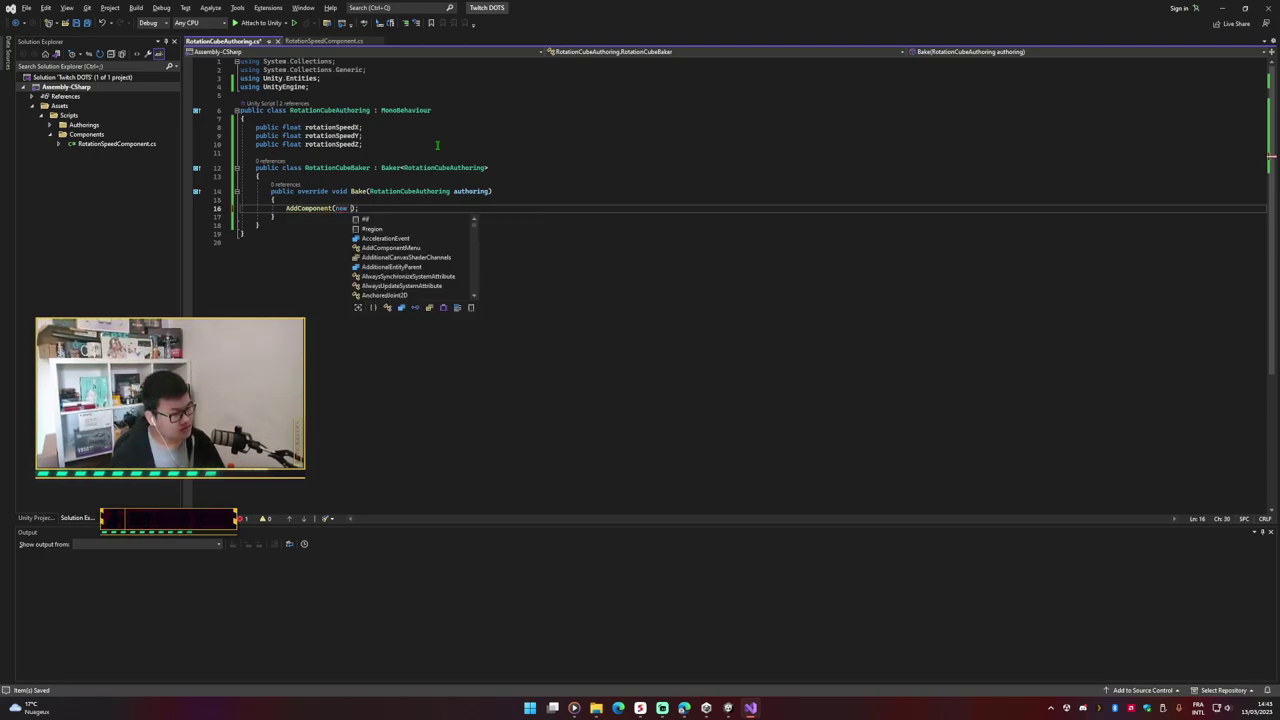
key("BackSpace")
type("Rot")
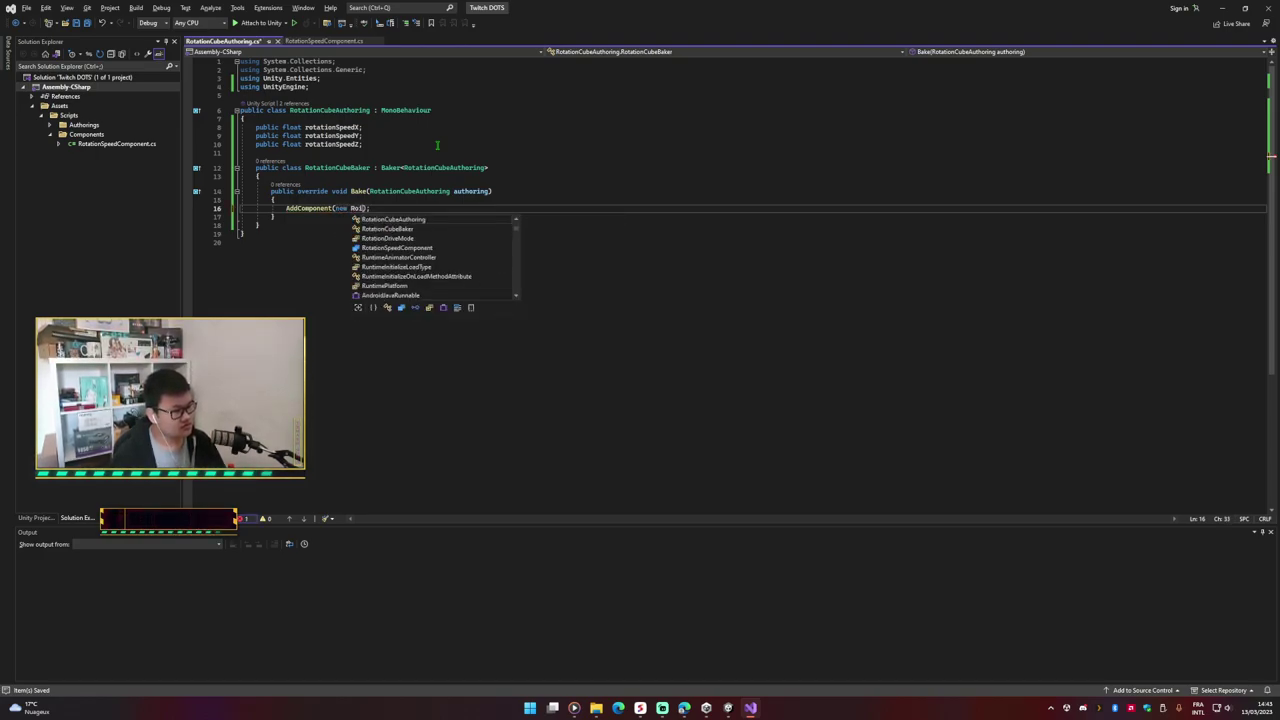
type("atio")
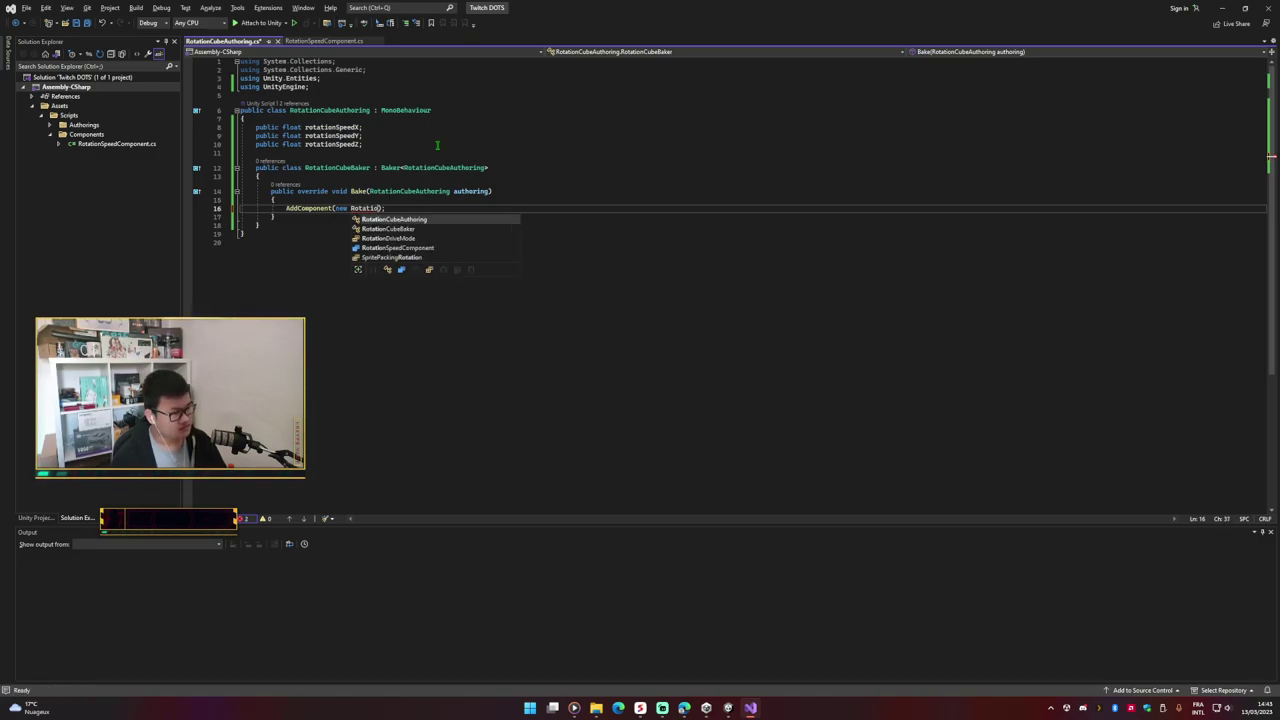
type("n")
key("Down")
key("Down")
key("Up")
key("Down")
key("Down")
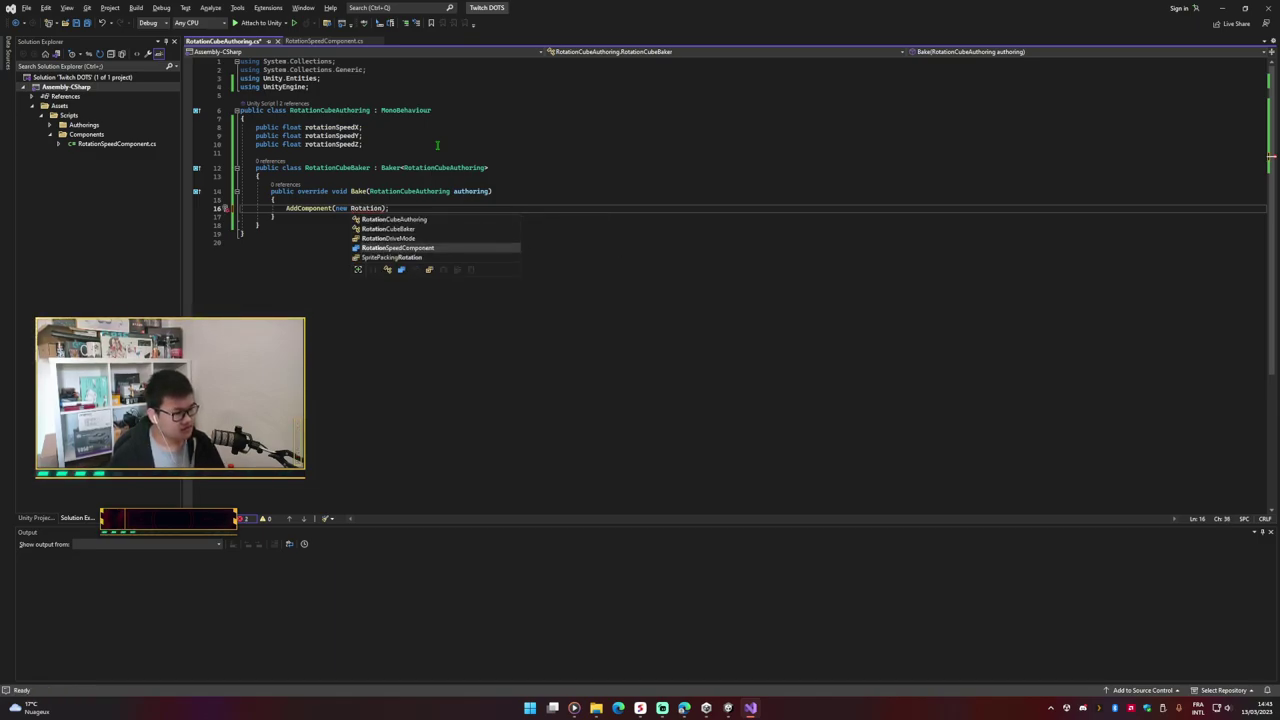
key("Tab")
type("{")
key("Return")
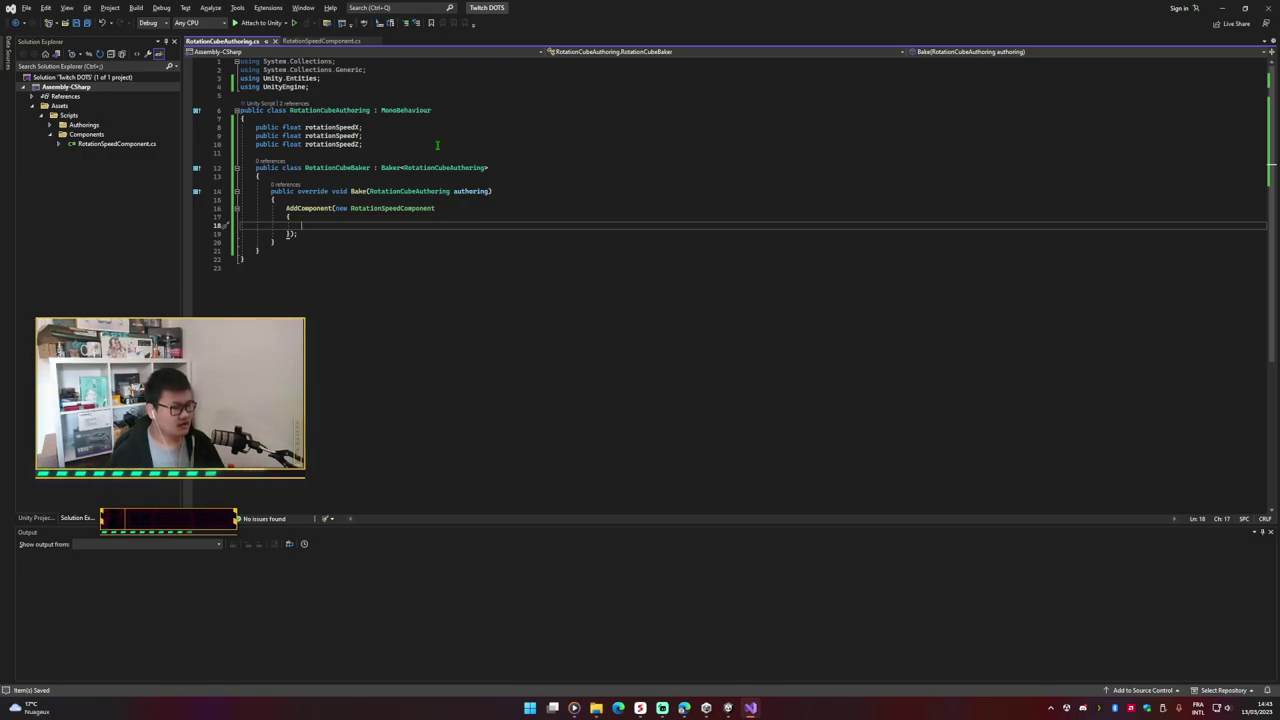
key("ctrl+z")
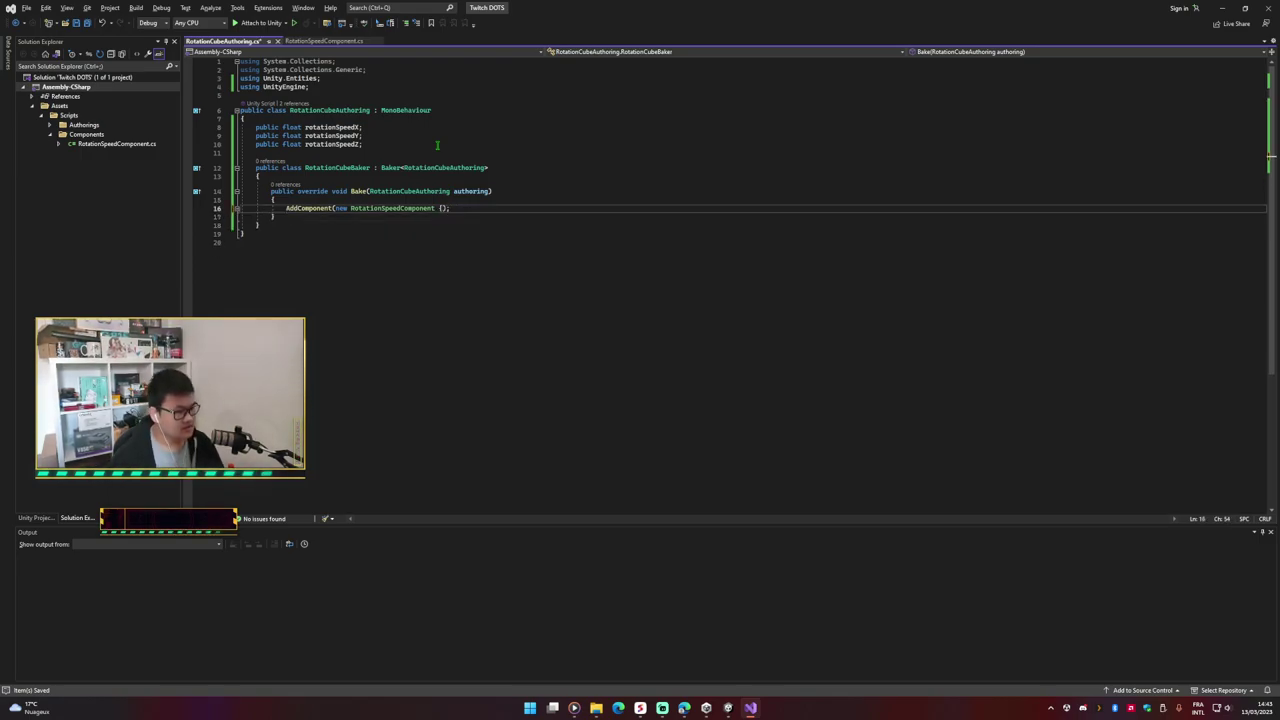
key("BackSpace")
key("BackSpace")
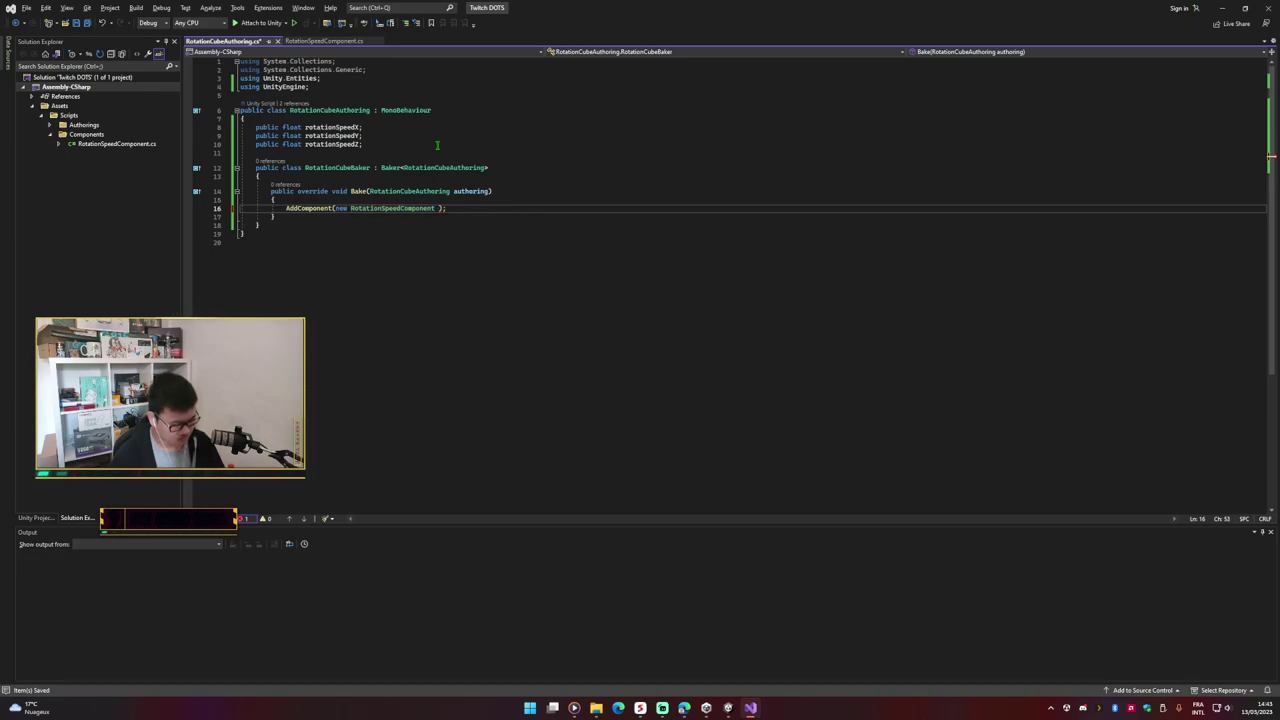
type("{")
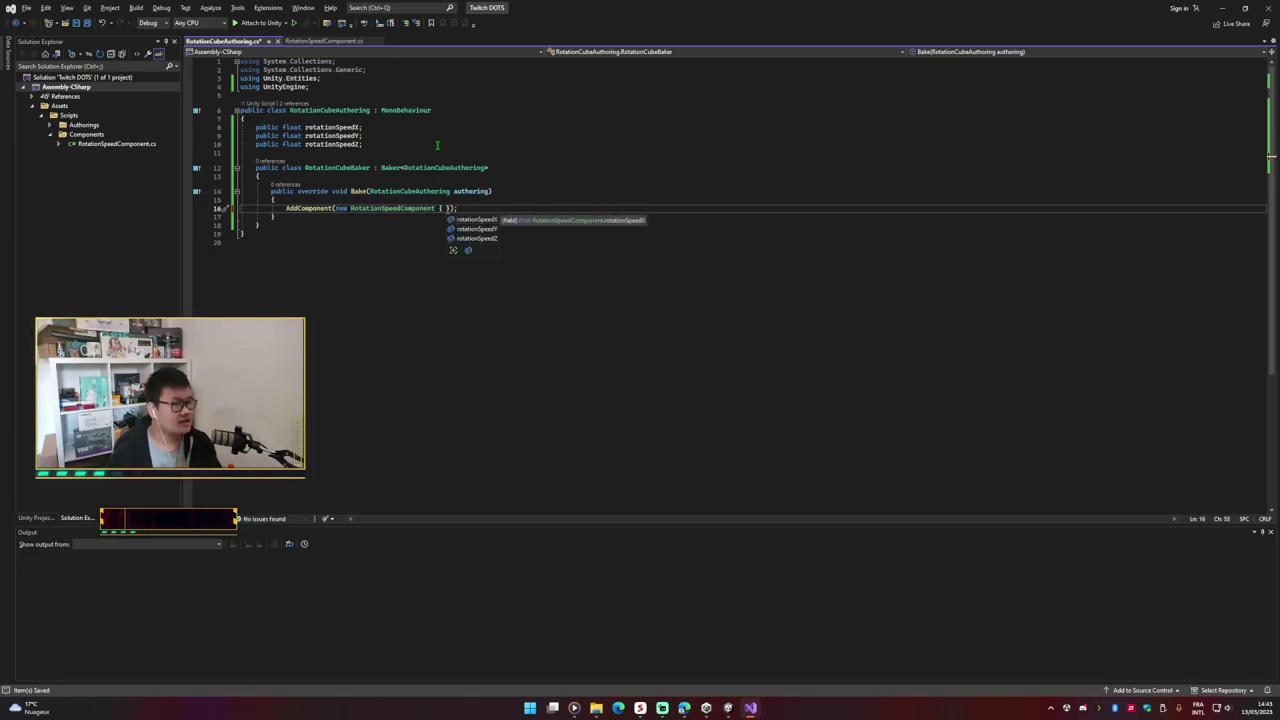
key("Return")
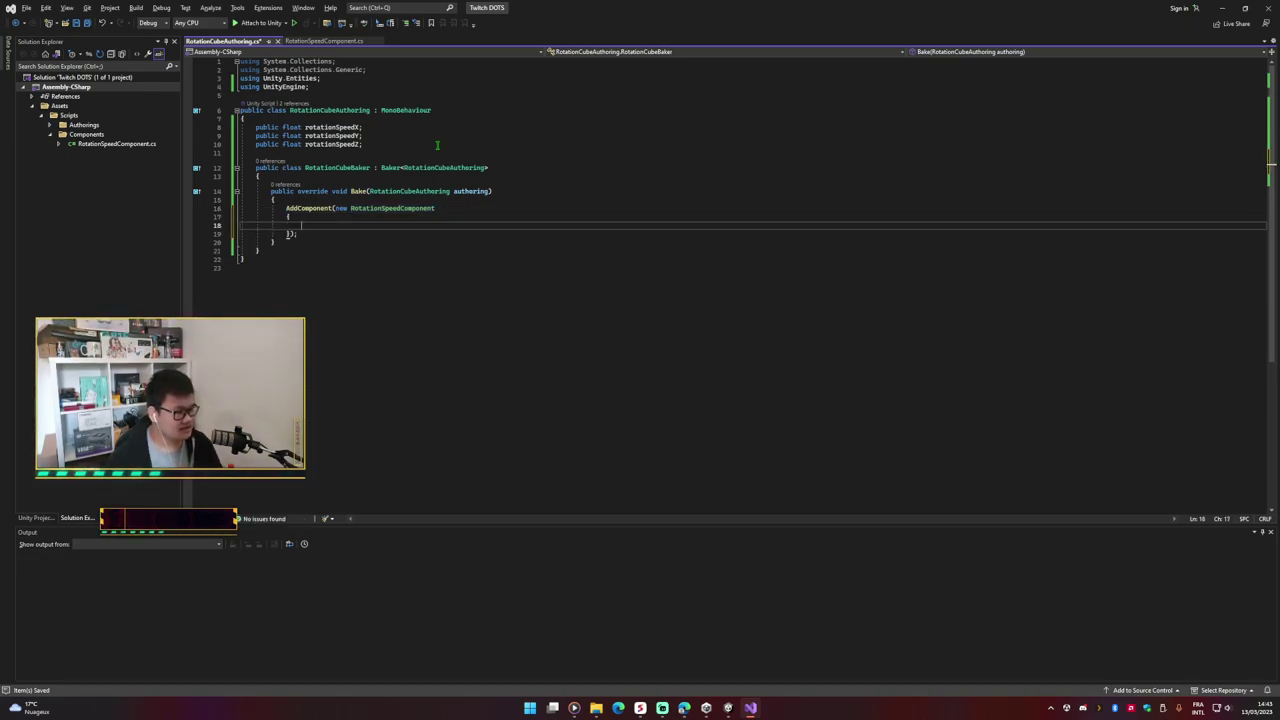
key("ctrl+space")
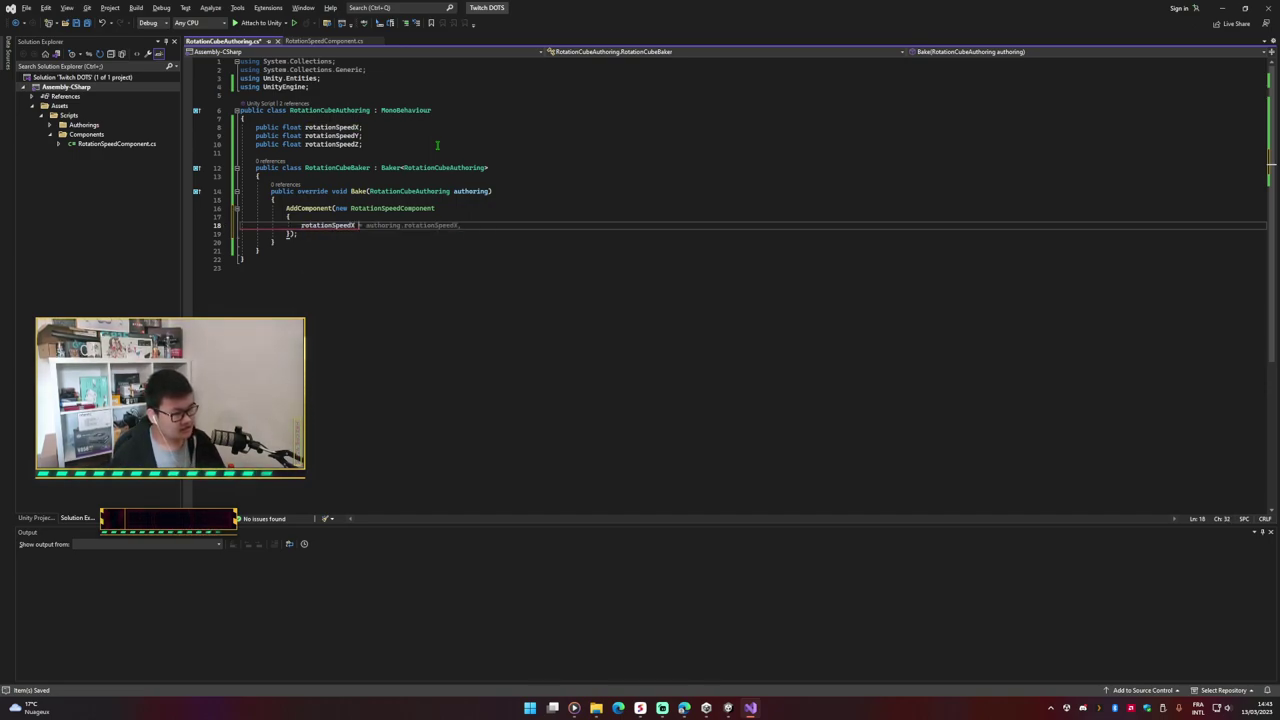
key("Tab")
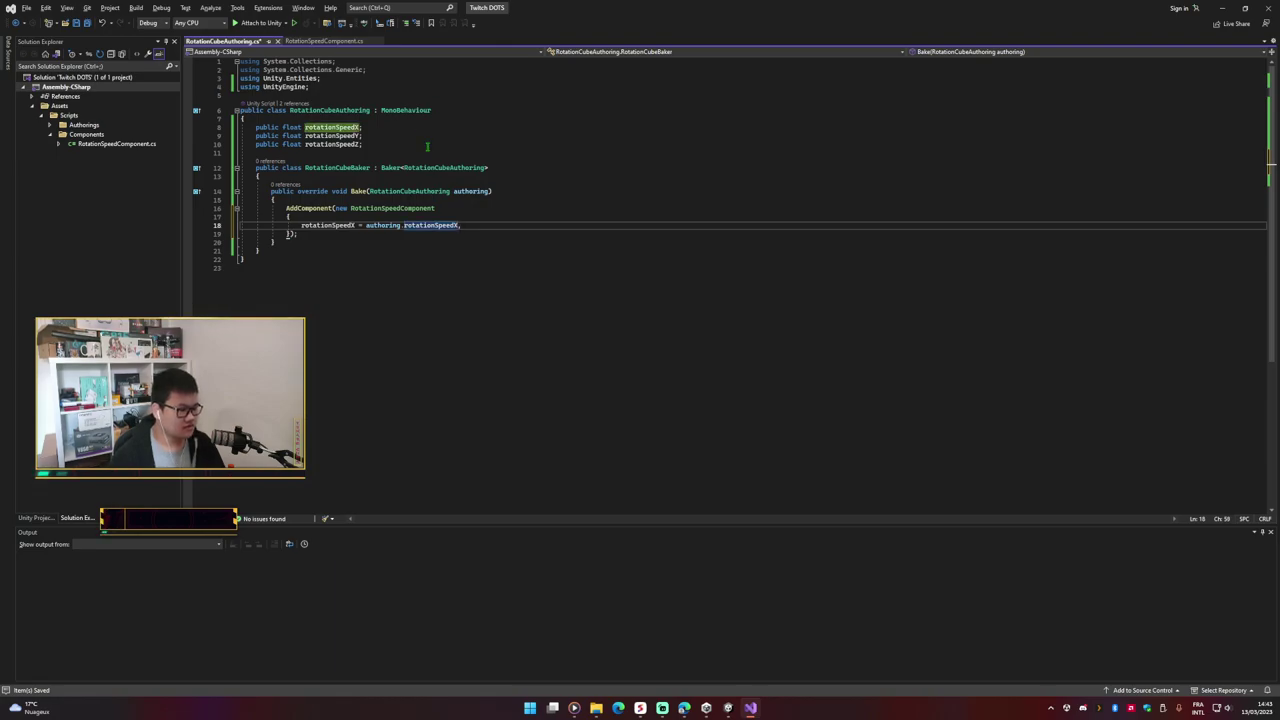
Step: Duplicate the assignment so rotationSpeedY and rotationSpeedZ also copy authoring's matching fields
triple_click(415, 192)
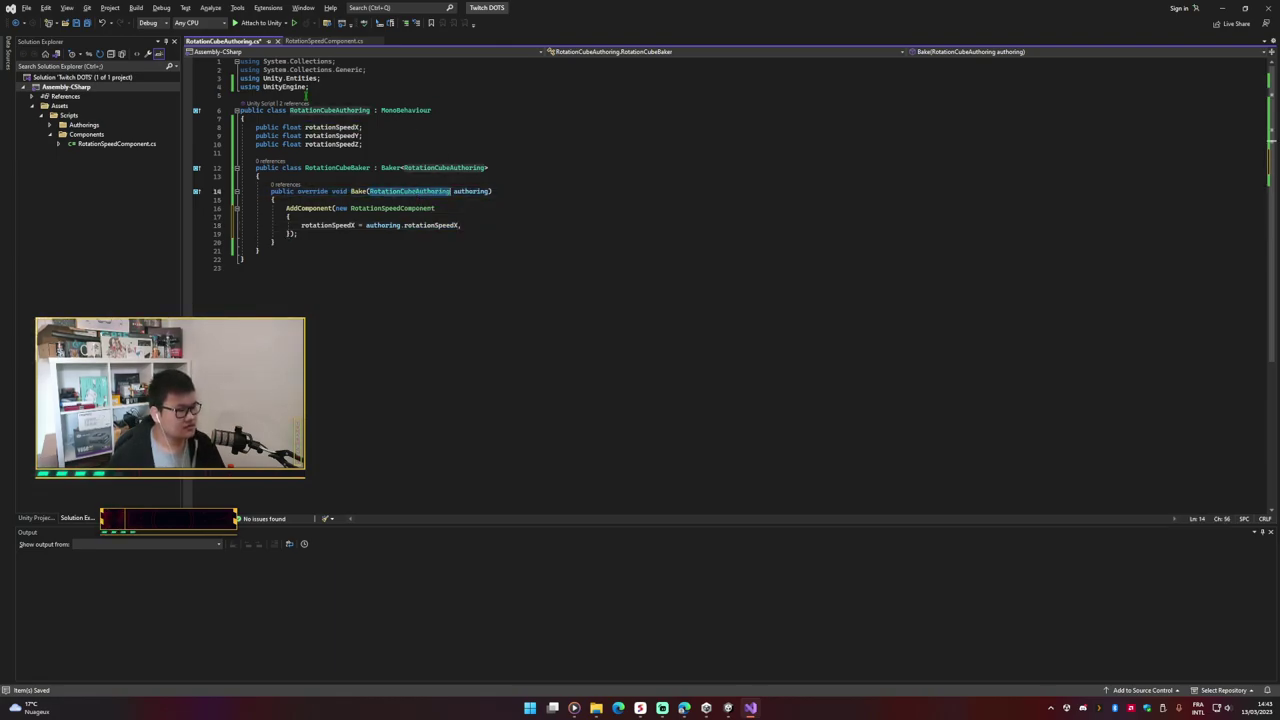
left_click_drag(255, 152, 240, 110)
left_click(470, 191)
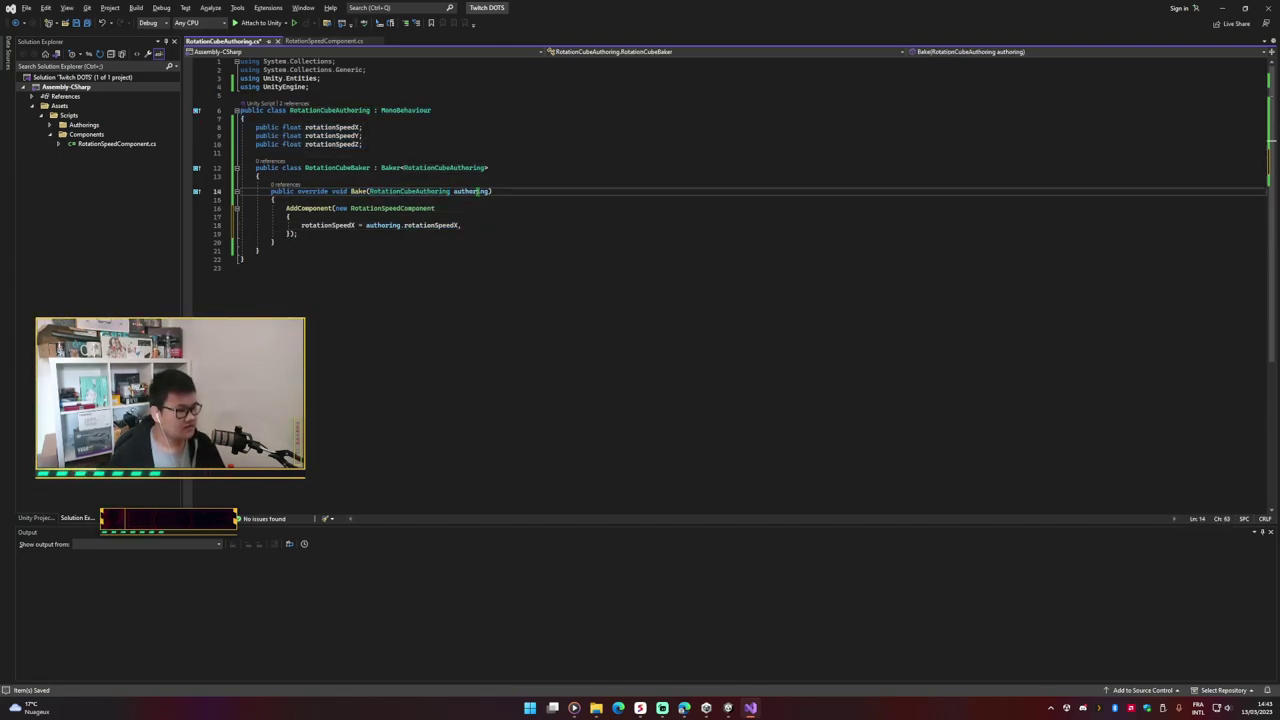
left_click(413, 231)
left_click_drag(413, 231, 404, 225)
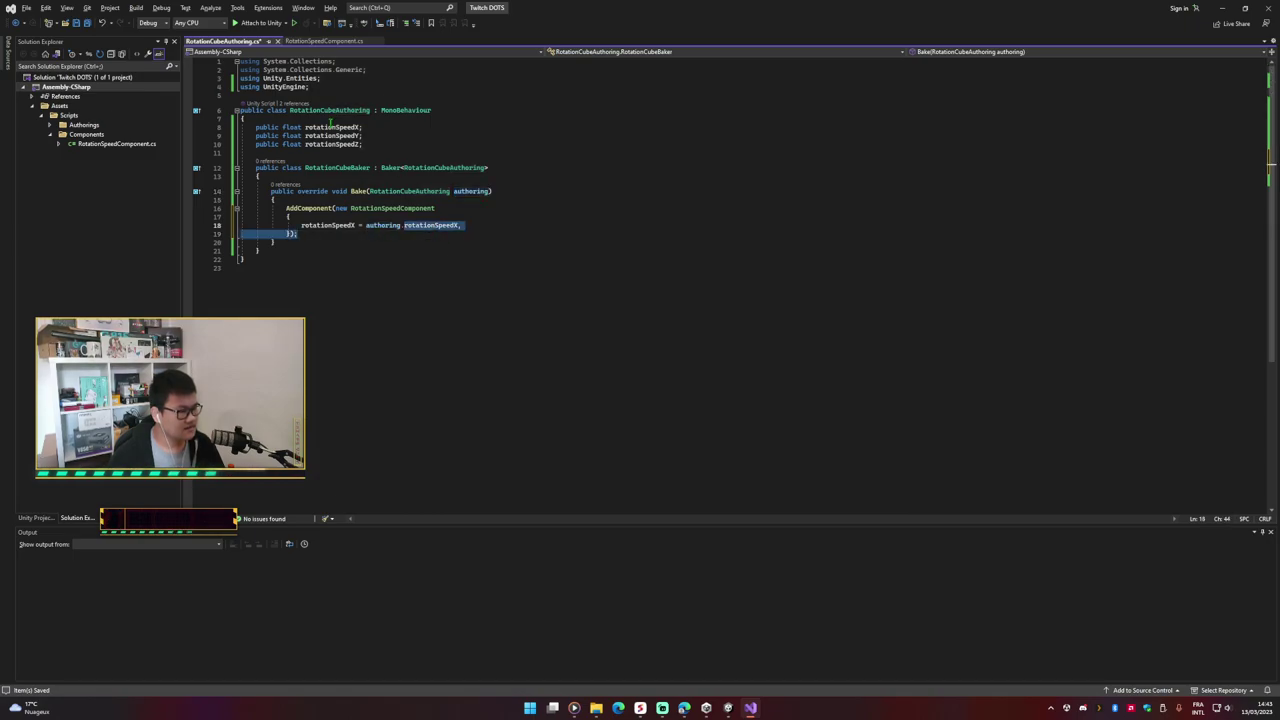
left_click(525, 225)
key("ctrl+d")
key("ctrl+d")
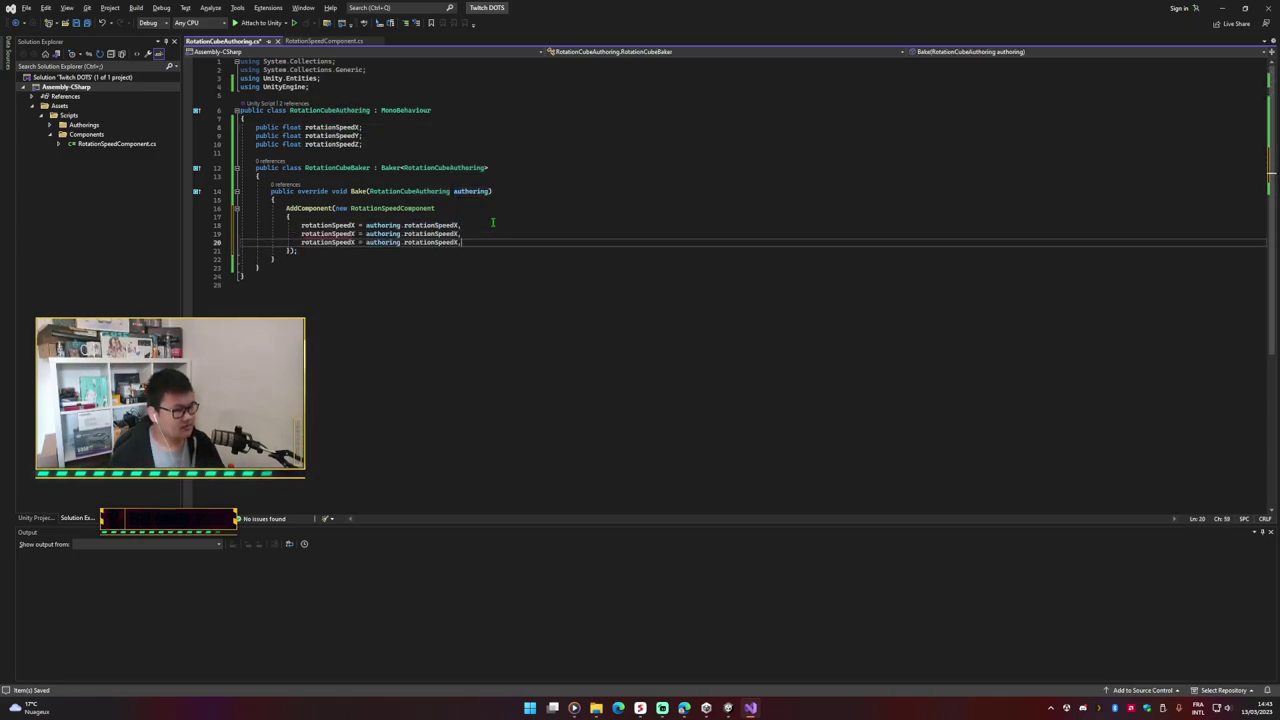
left_click(458, 233)
key("BackSpace")
type("Y")
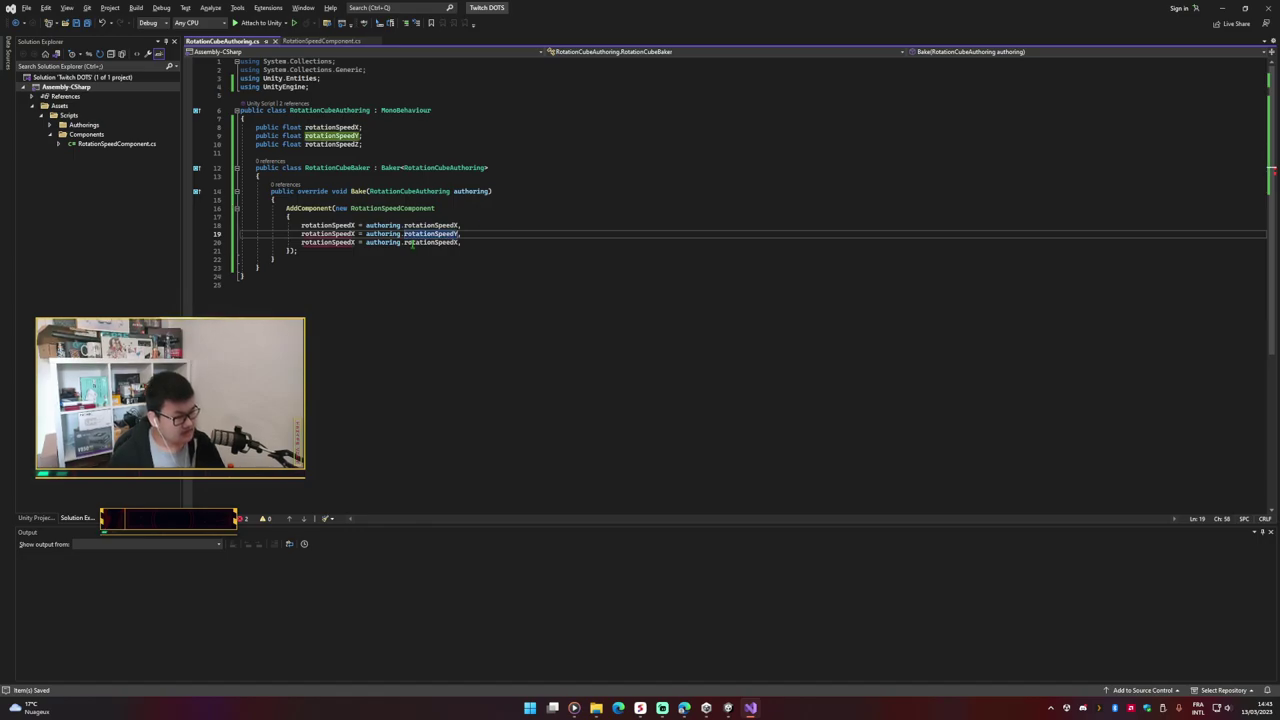
left_click_drag(356, 225, 343, 242, "alt")
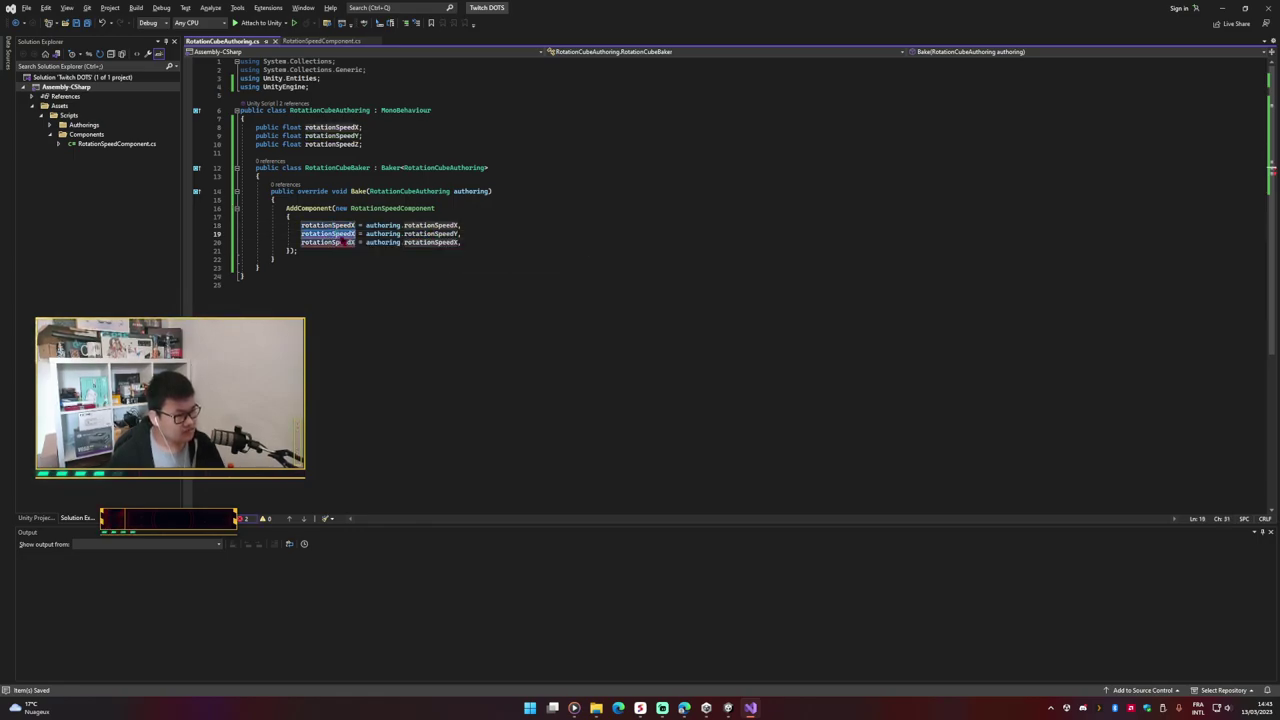
key("Escape")
key("Down")
key("BackSpace")
type("Y")
key("Down")
key("BackSpace")
type("Z")
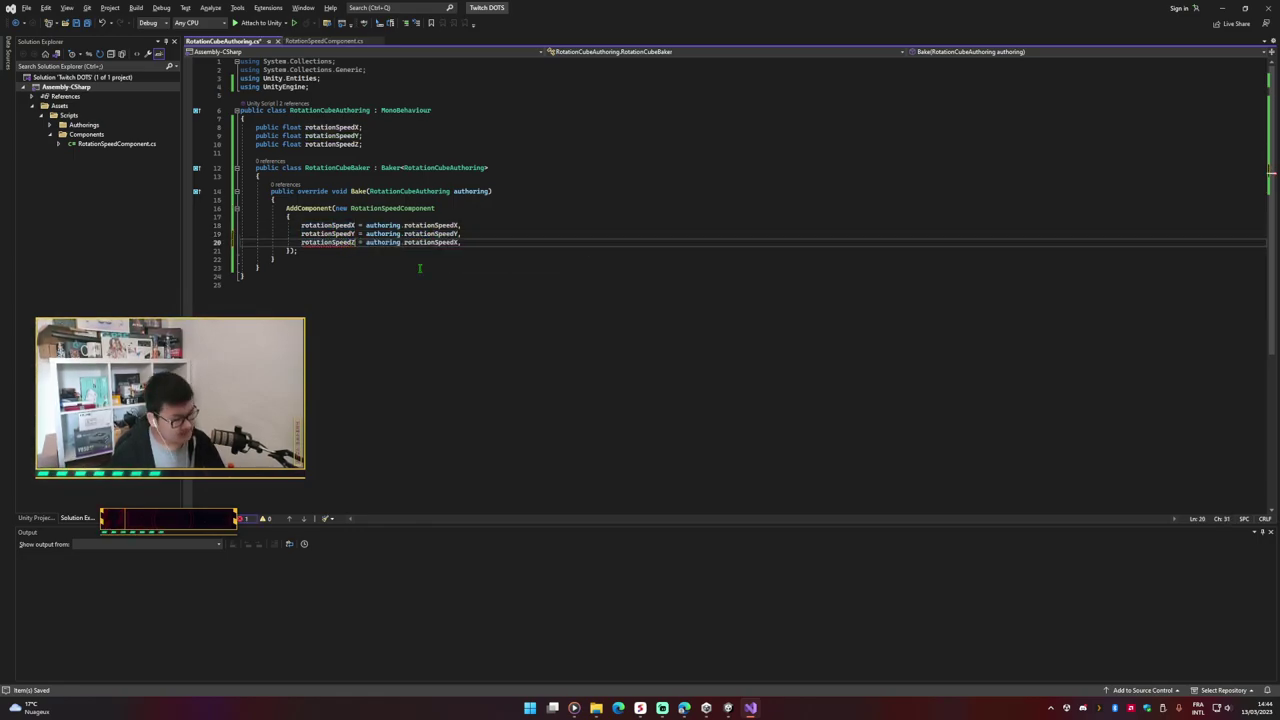
double_click(436, 242)
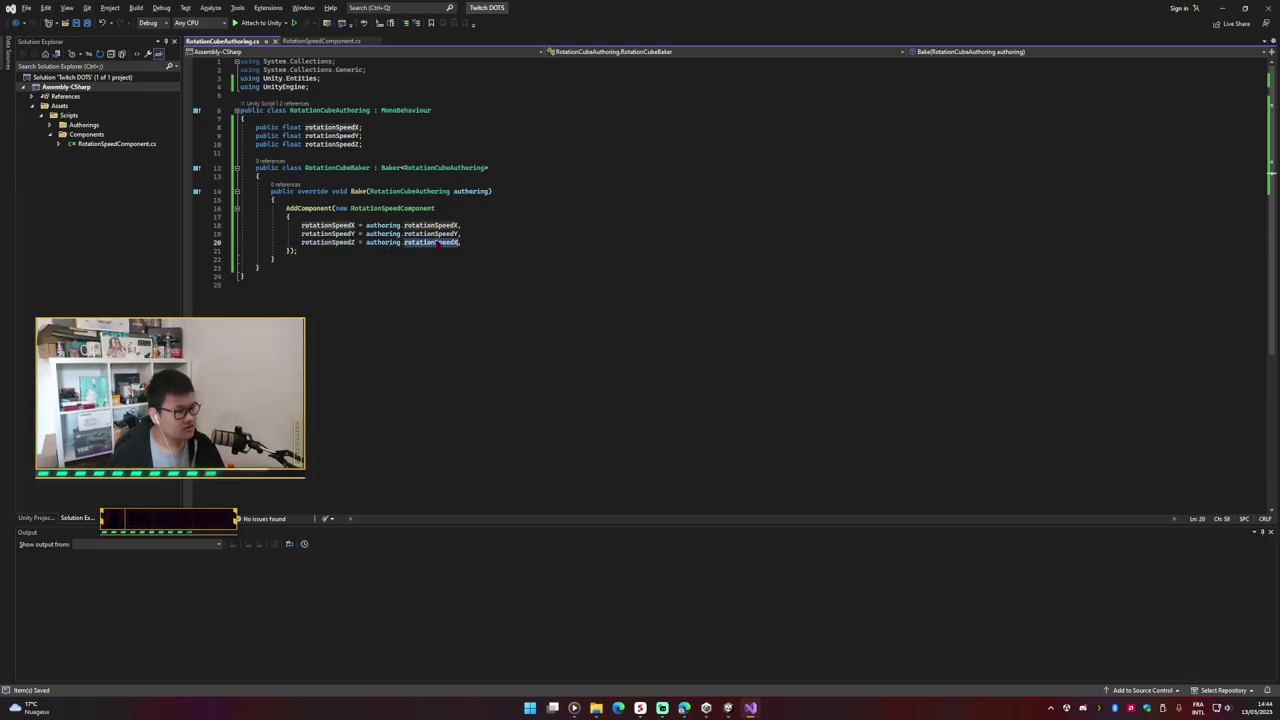
type("rotationSpeedZ")
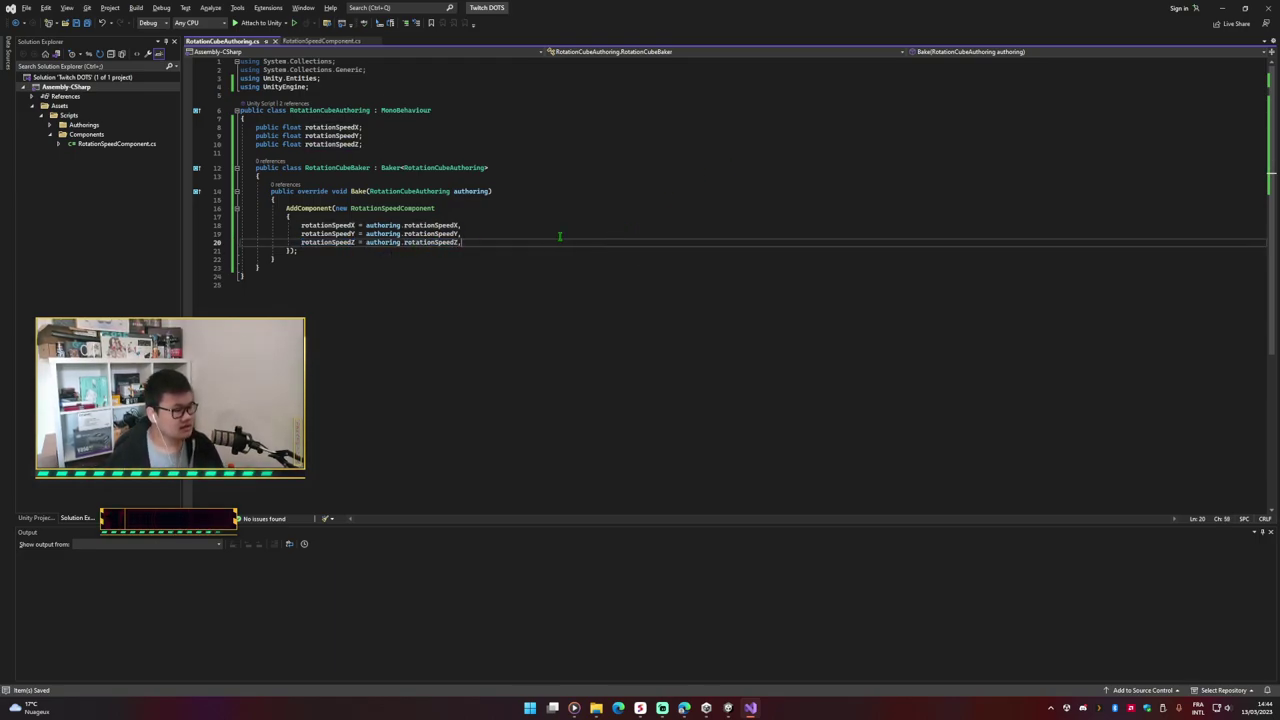
key("alt+Tab")
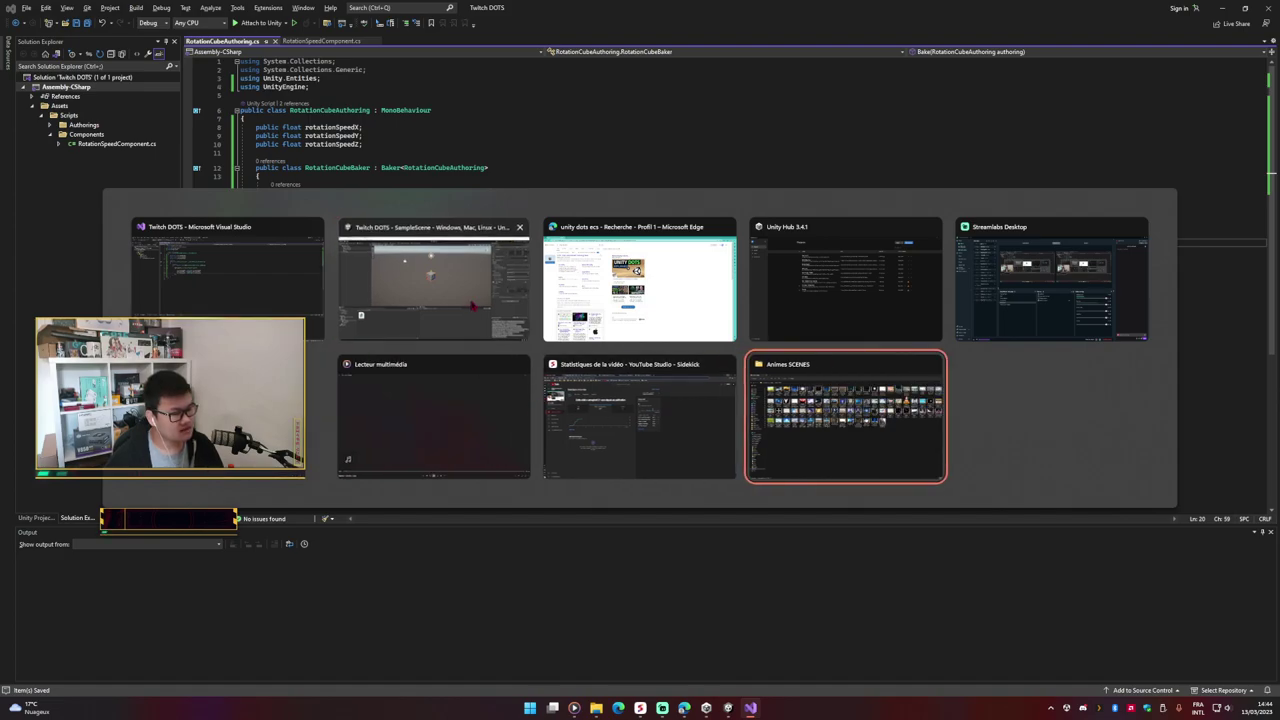
Step: Attach the RotationCubeAuthoring script to the Cube
left_click(472, 306)
left_click_drag(663, 339, 601, 227)
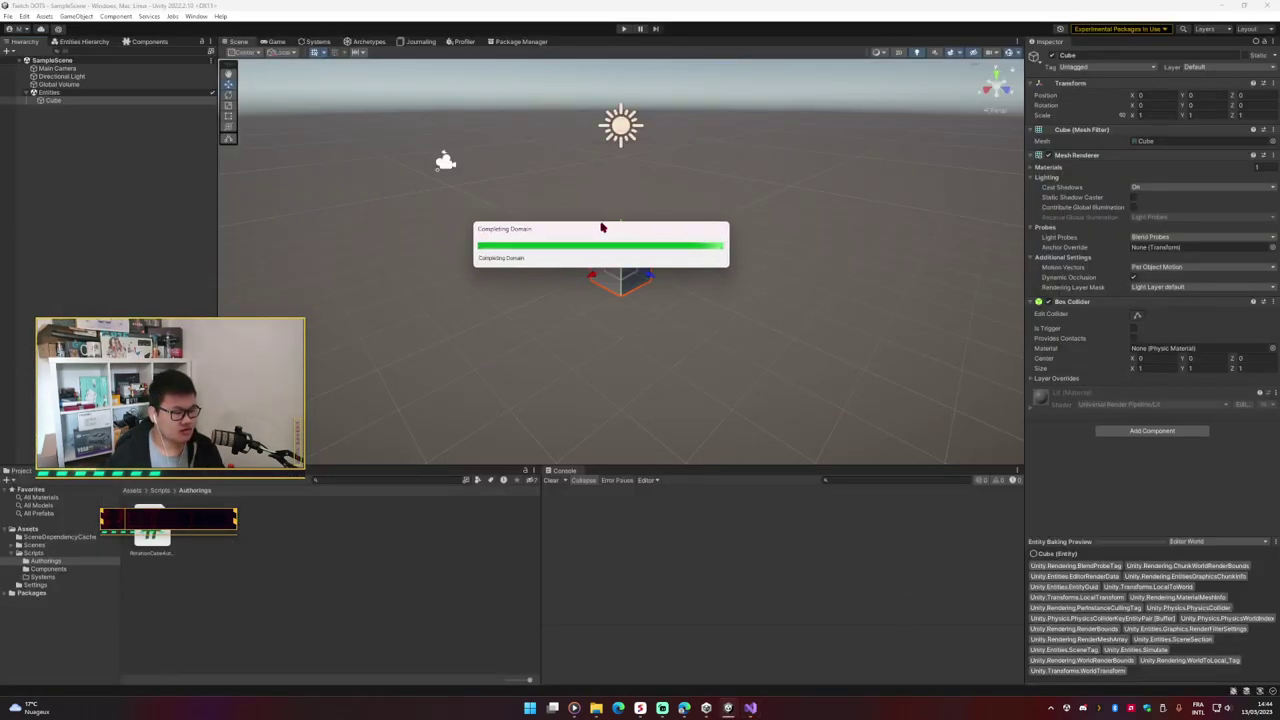
left_click_drag(500, 370, 500, 326)
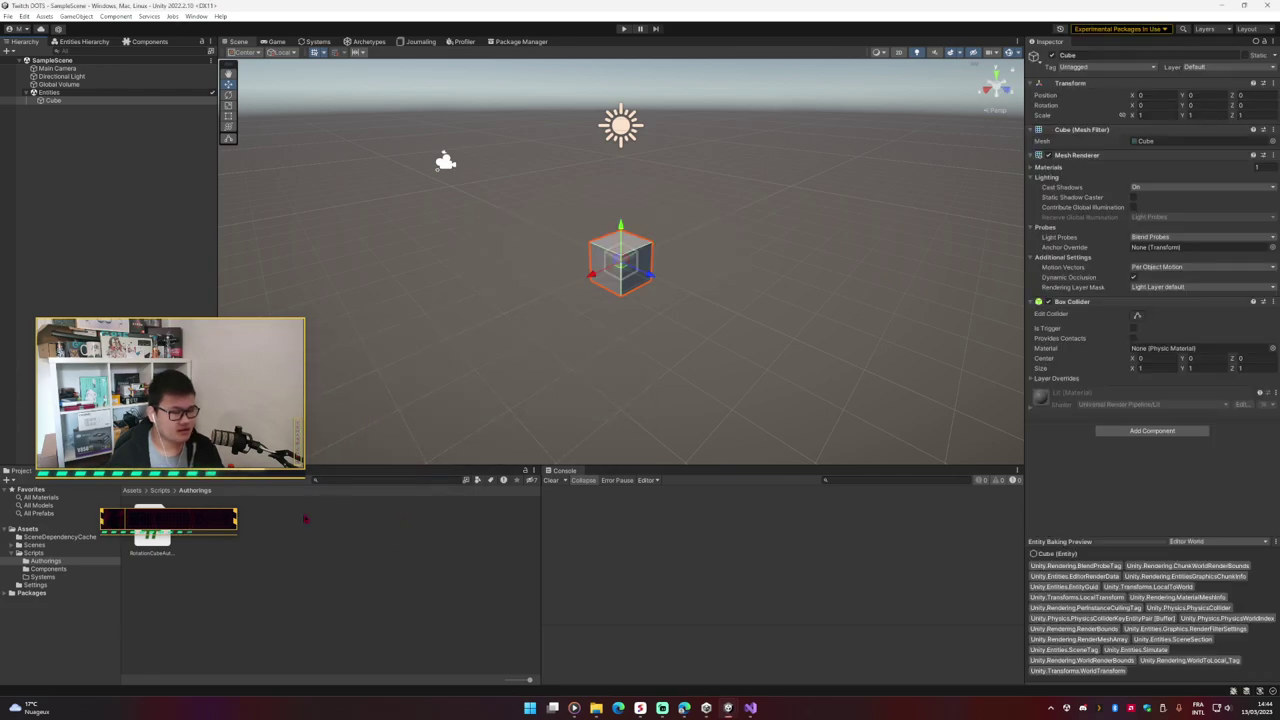
left_click_drag(1032, 440, 1034, 440)
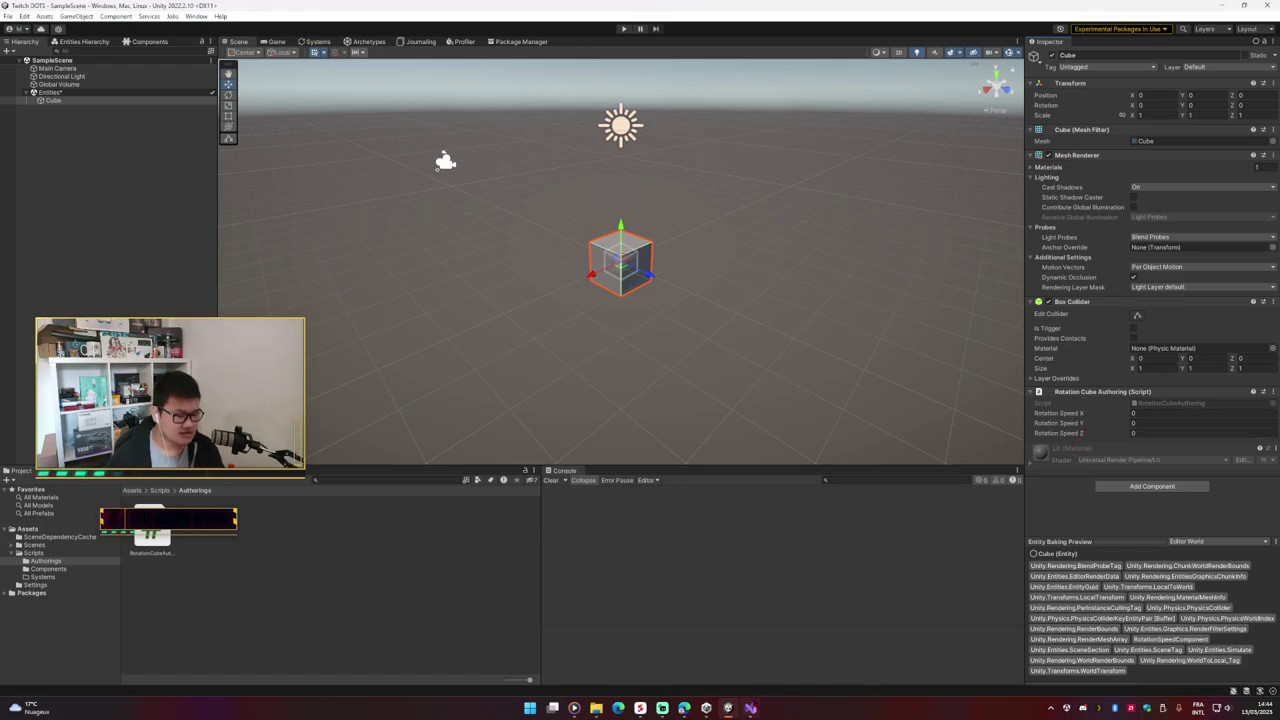
left_click(750, 708)
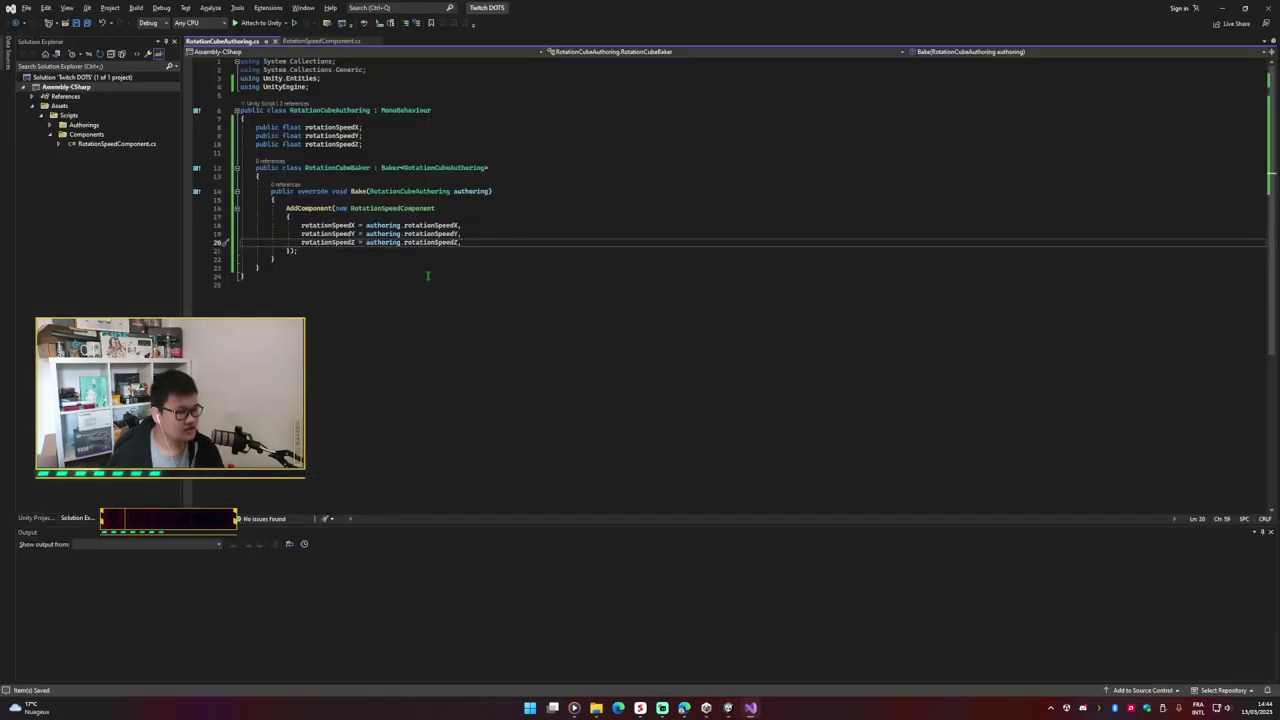
key("alt+Tab")
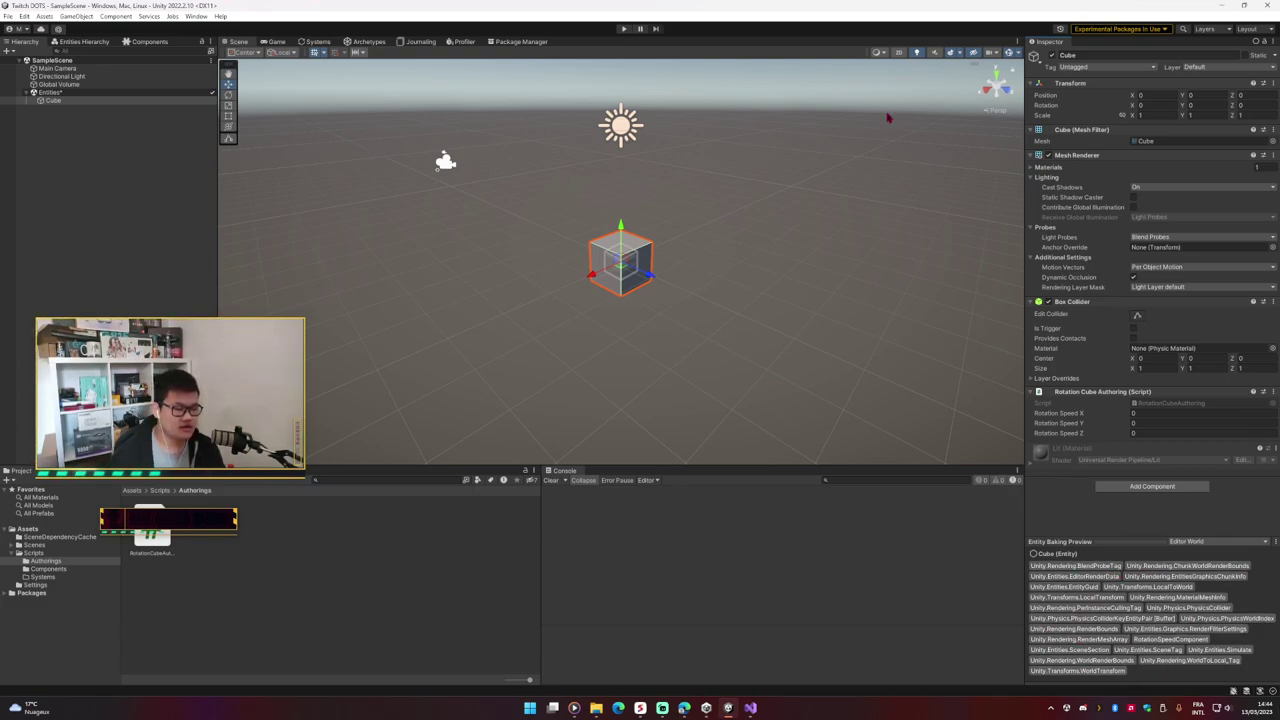
Step: Remove the Box Collider from the Cube and show the baked RotationSpeedComponent values
right_click(1163, 302)
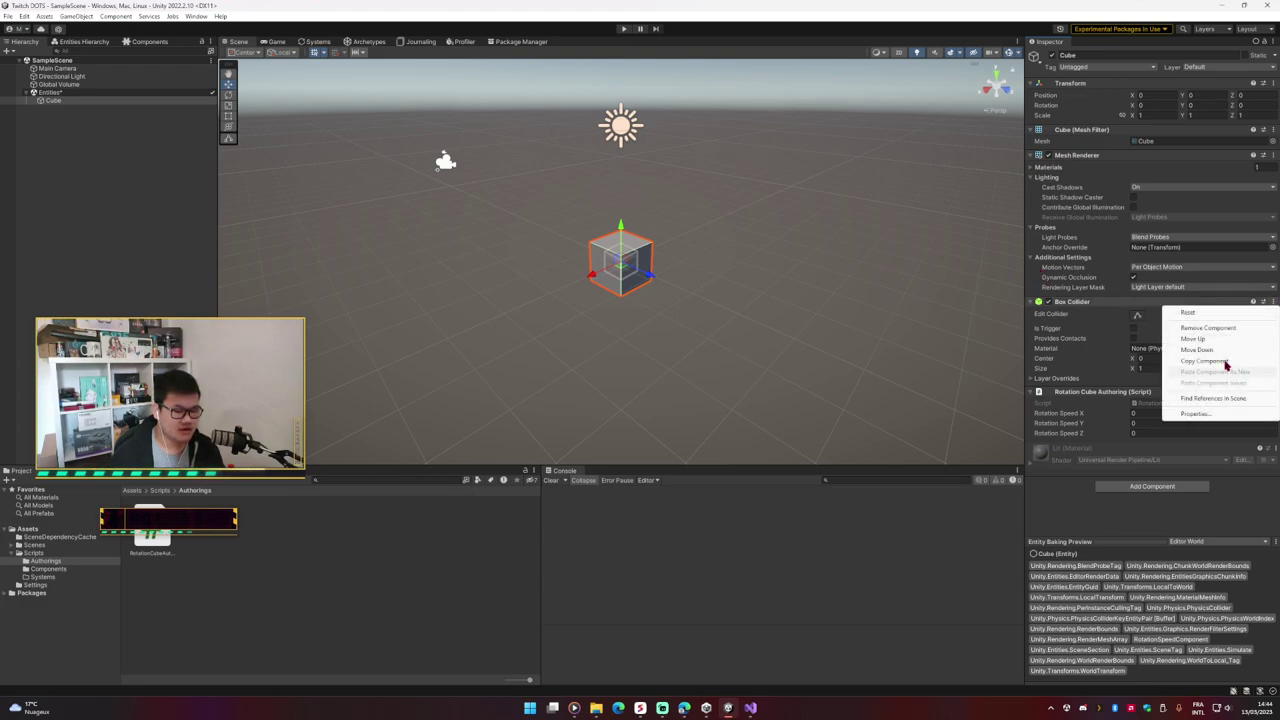
left_click(1208, 328)
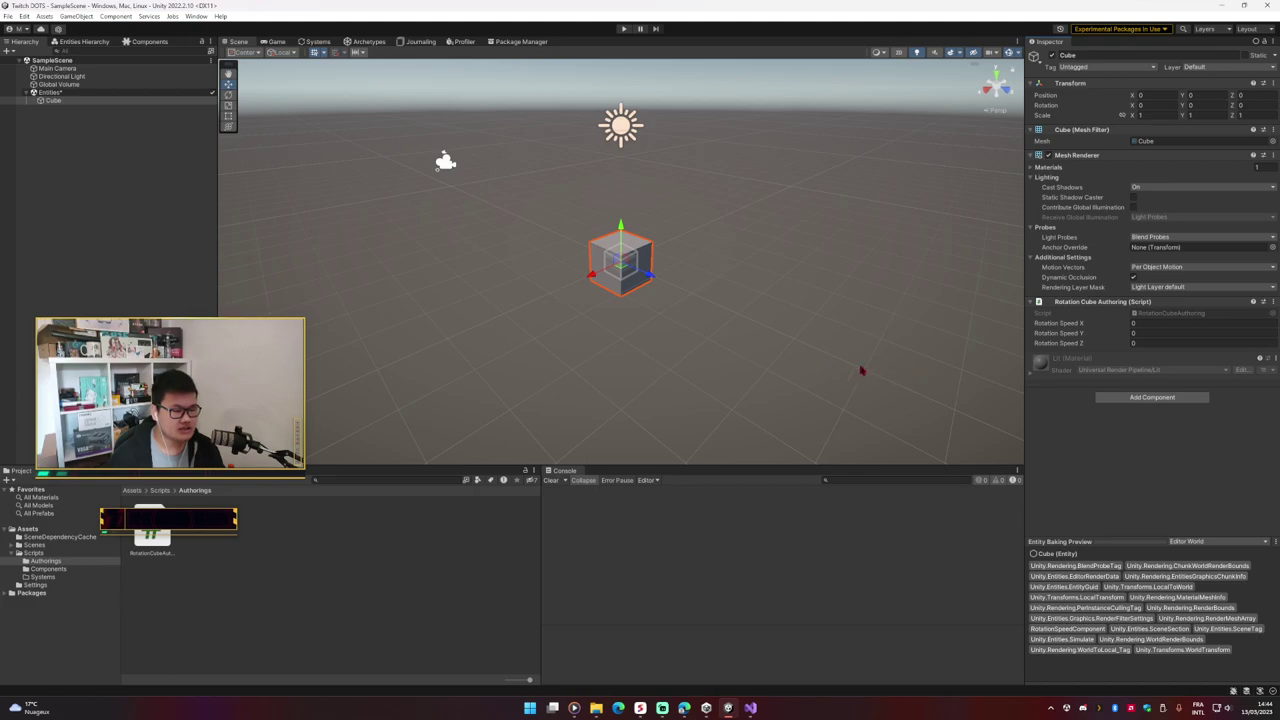
left_click(751, 349)
left_click(645, 262)
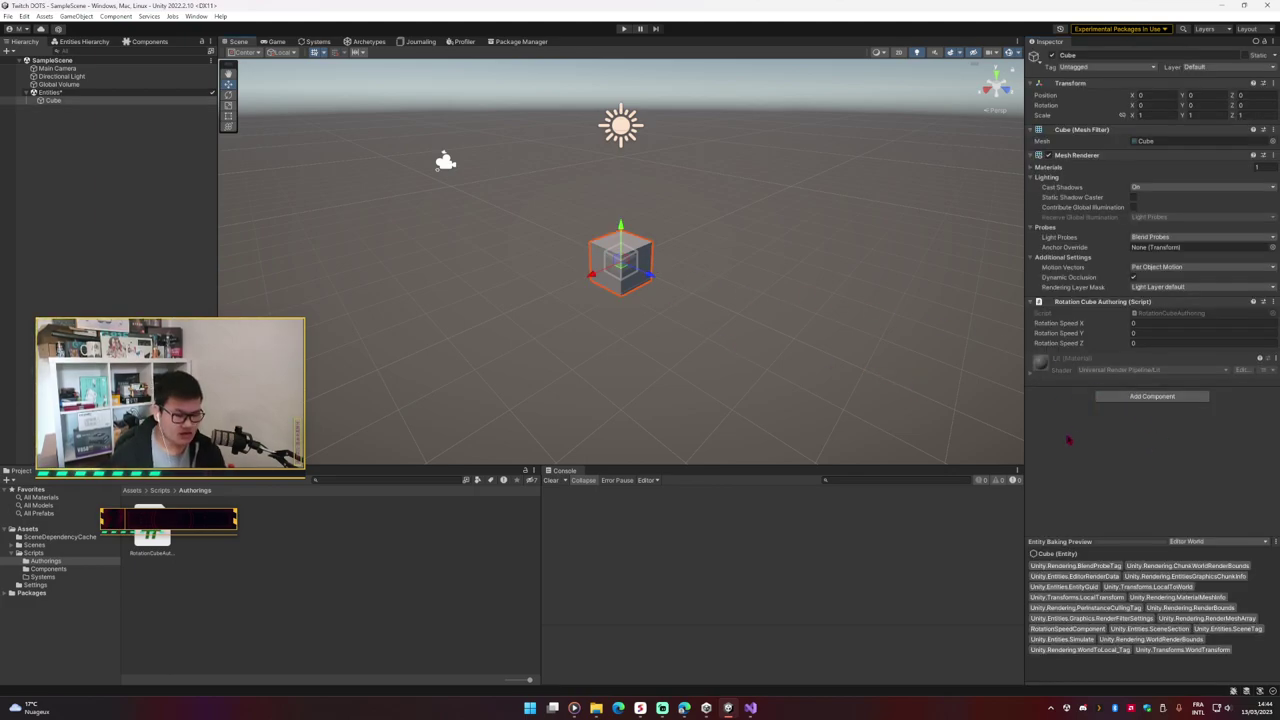
left_click(1087, 630)
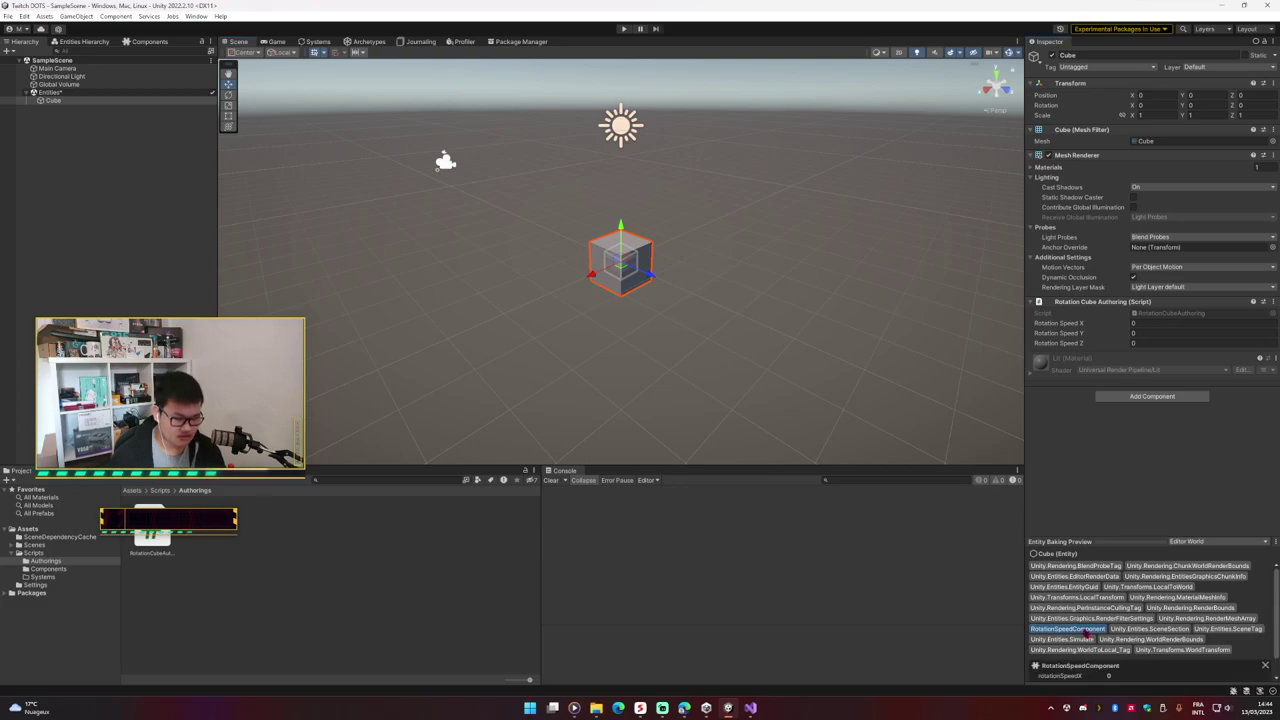
Step: Remove the Rotation Cube Authoring component, then restore it with undo
right_click(1165, 301)
left_click(1205, 328)
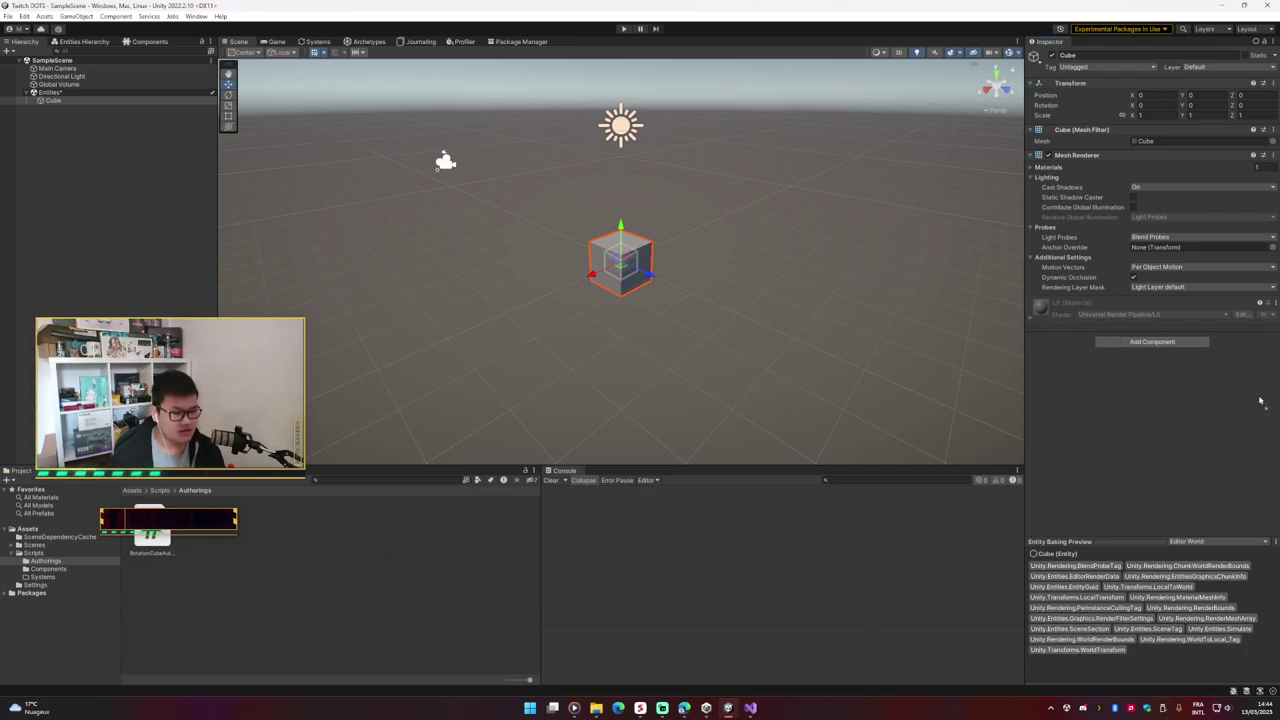
key("ctrl+z")
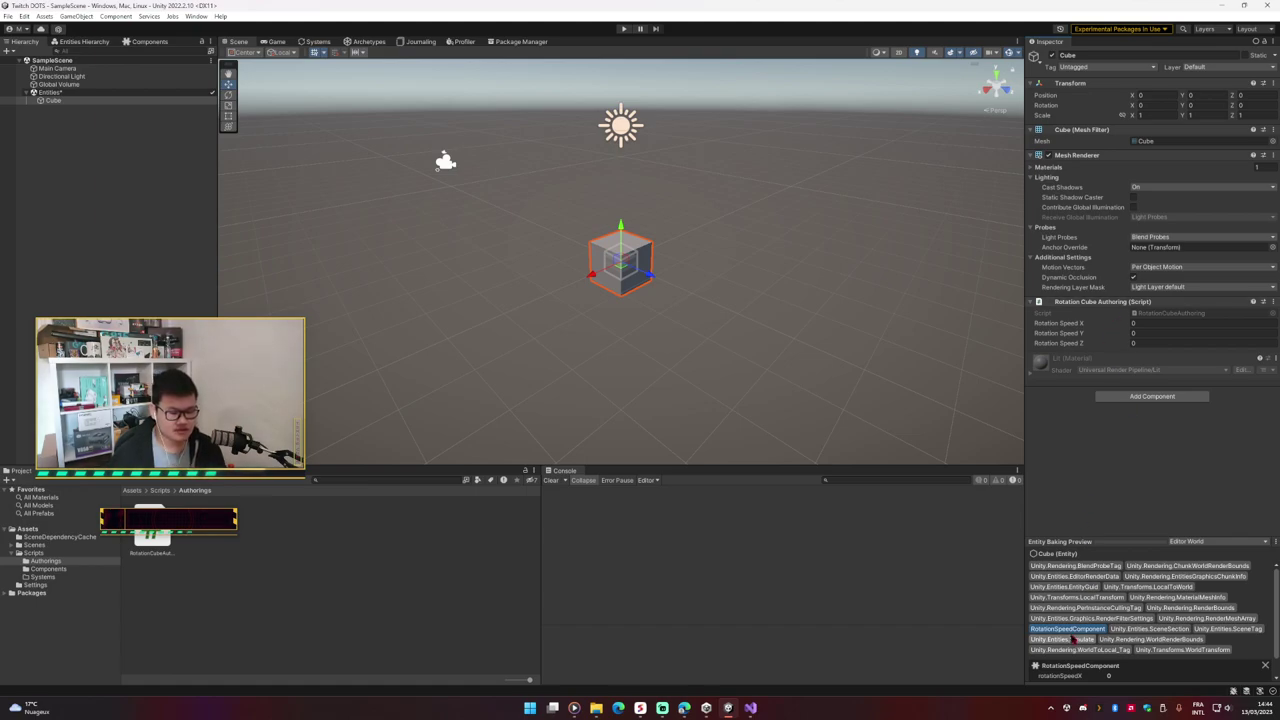
Step: Drag Rotation Speed X to a new value to confirm the baked rotationSpeedX updates
scroll(1222, 656, "down", 1)
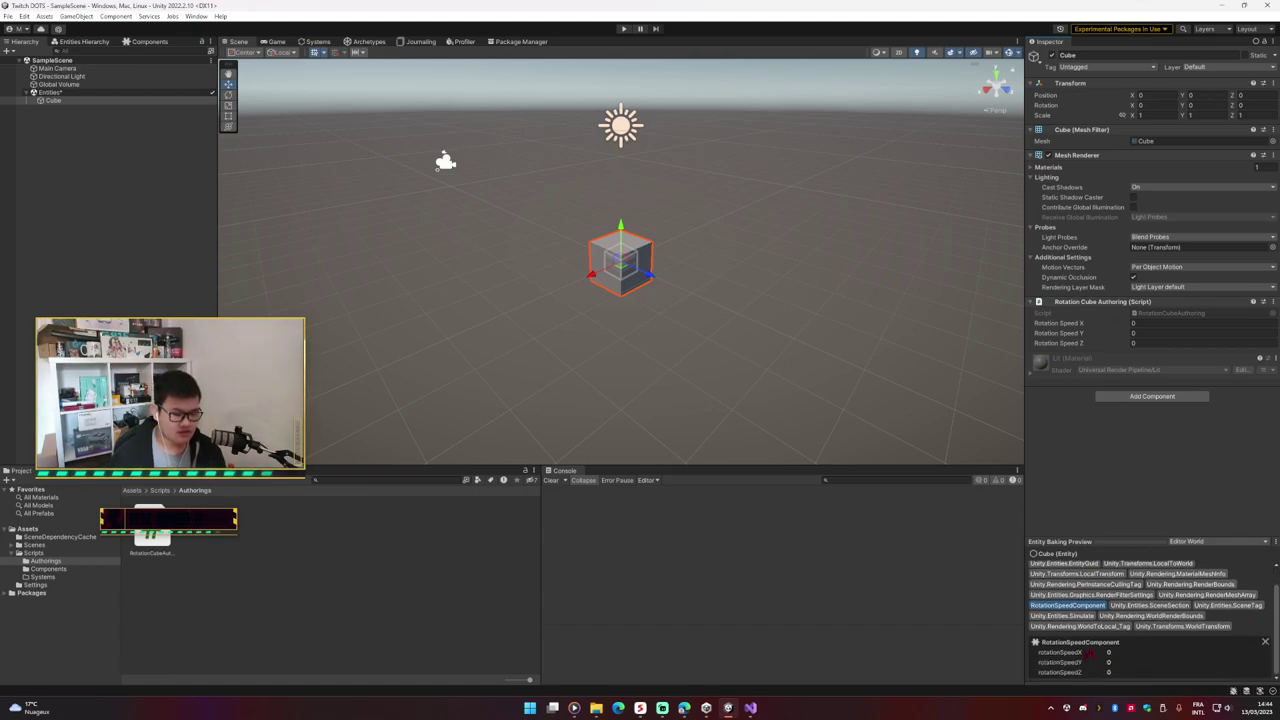
left_click(1127, 325)
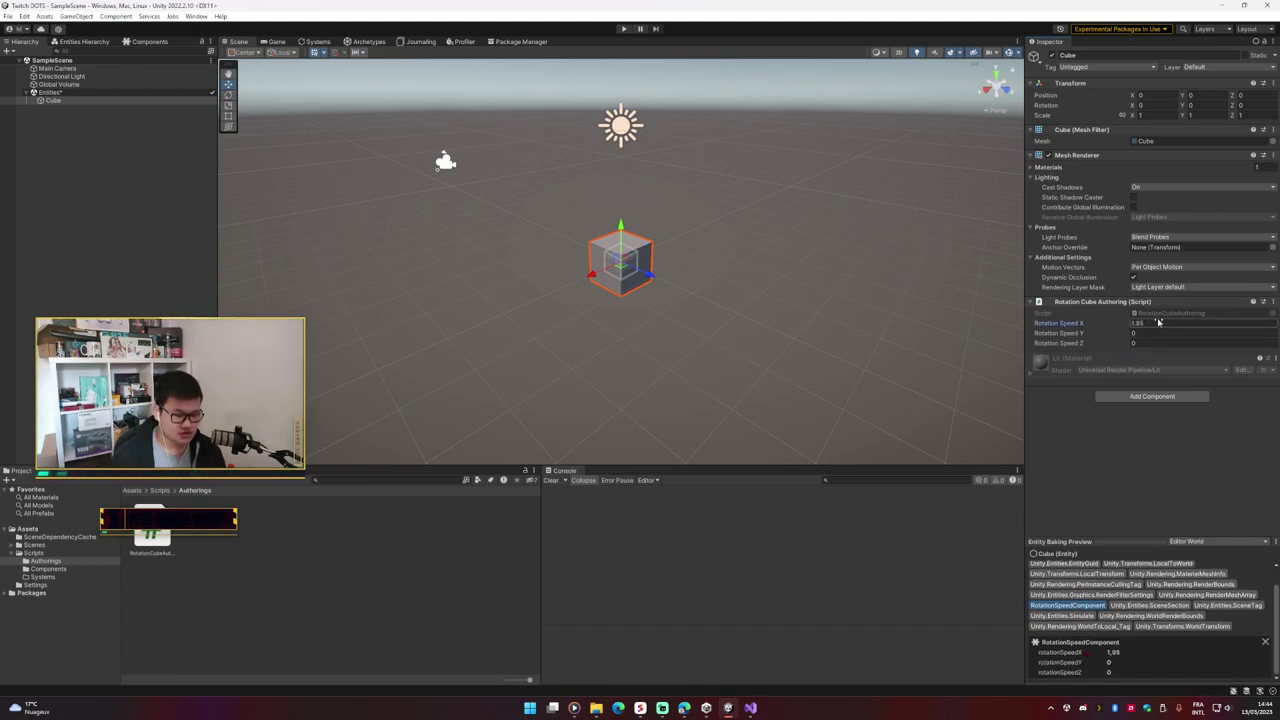
left_click_drag(1078, 332, 1162, 326)
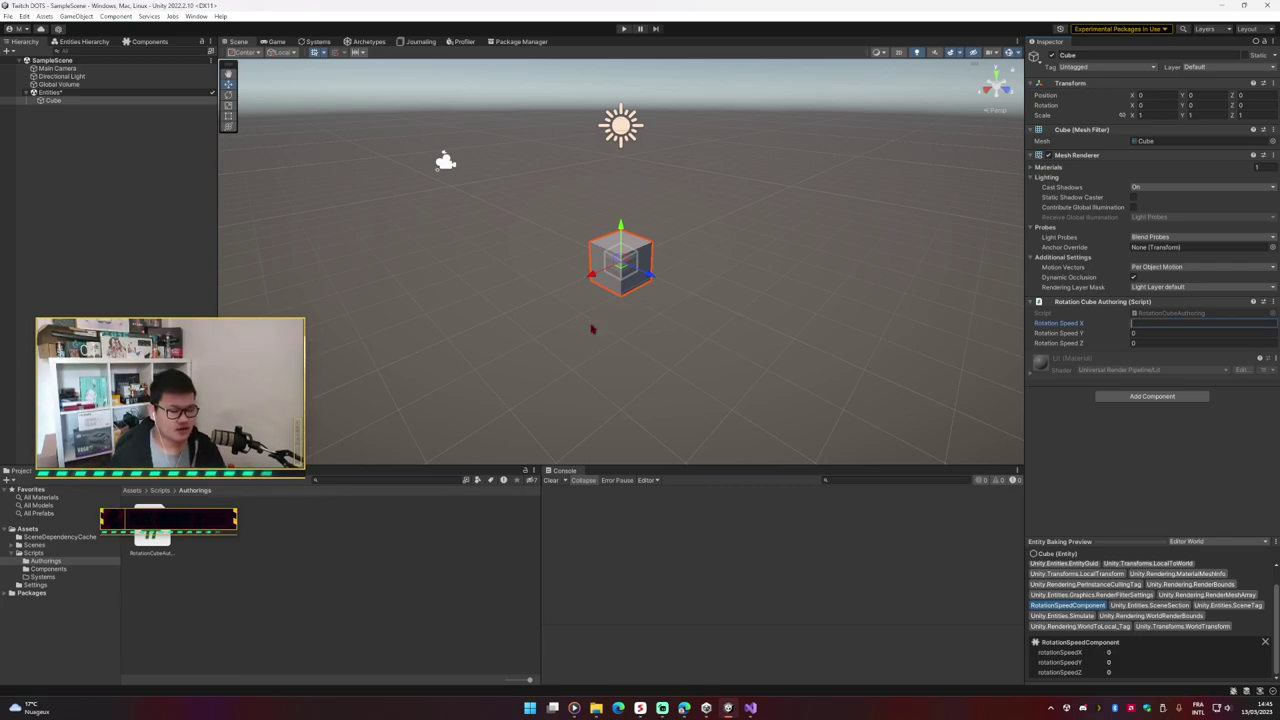
key("alt+Tab")
left_click(384, 127)
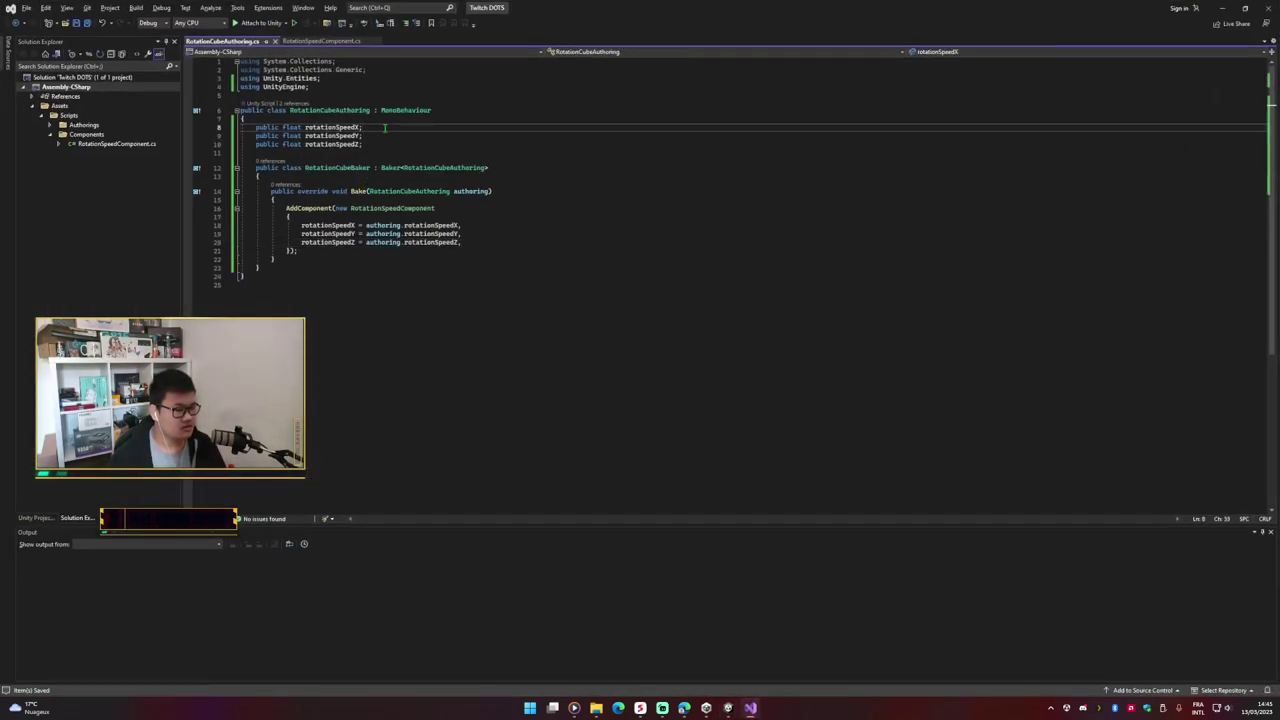
Step: Retype the rotation speed fields on lines 8–10 from float to Vector2, then go back to Unity
double_click(290, 127)
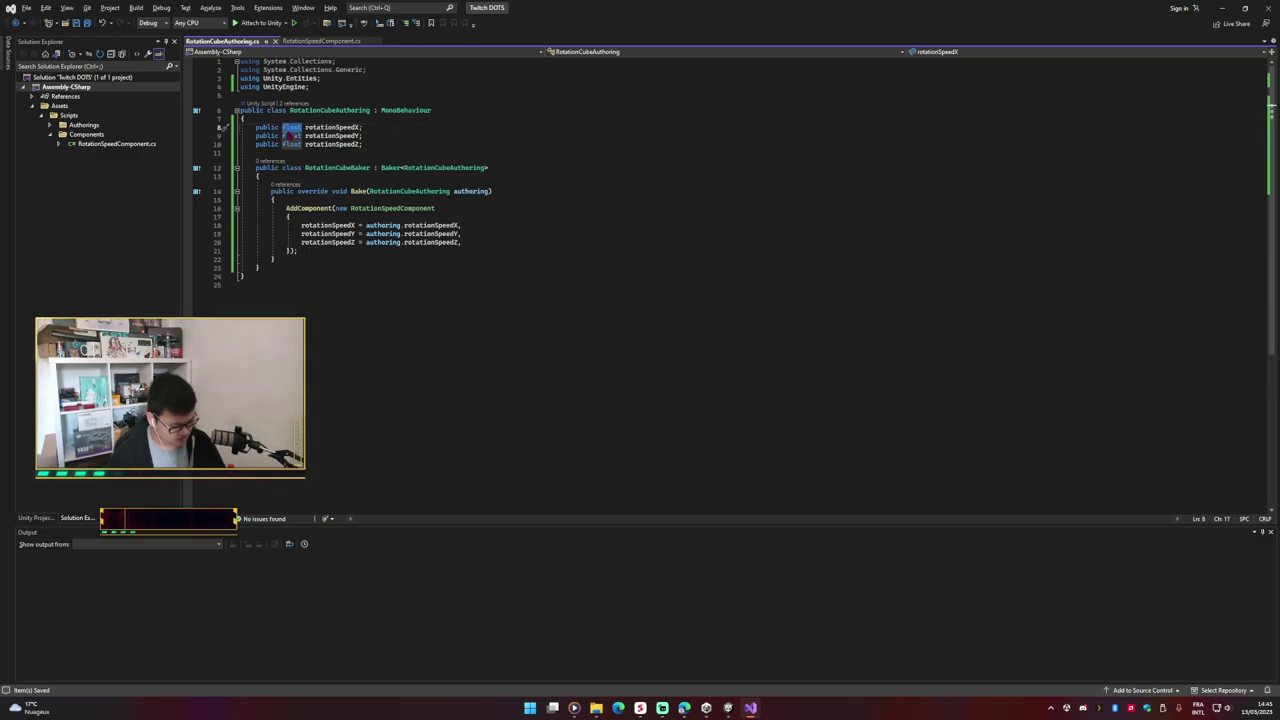
type("Vec")
key("Down")
key("Down")
key("Tab")
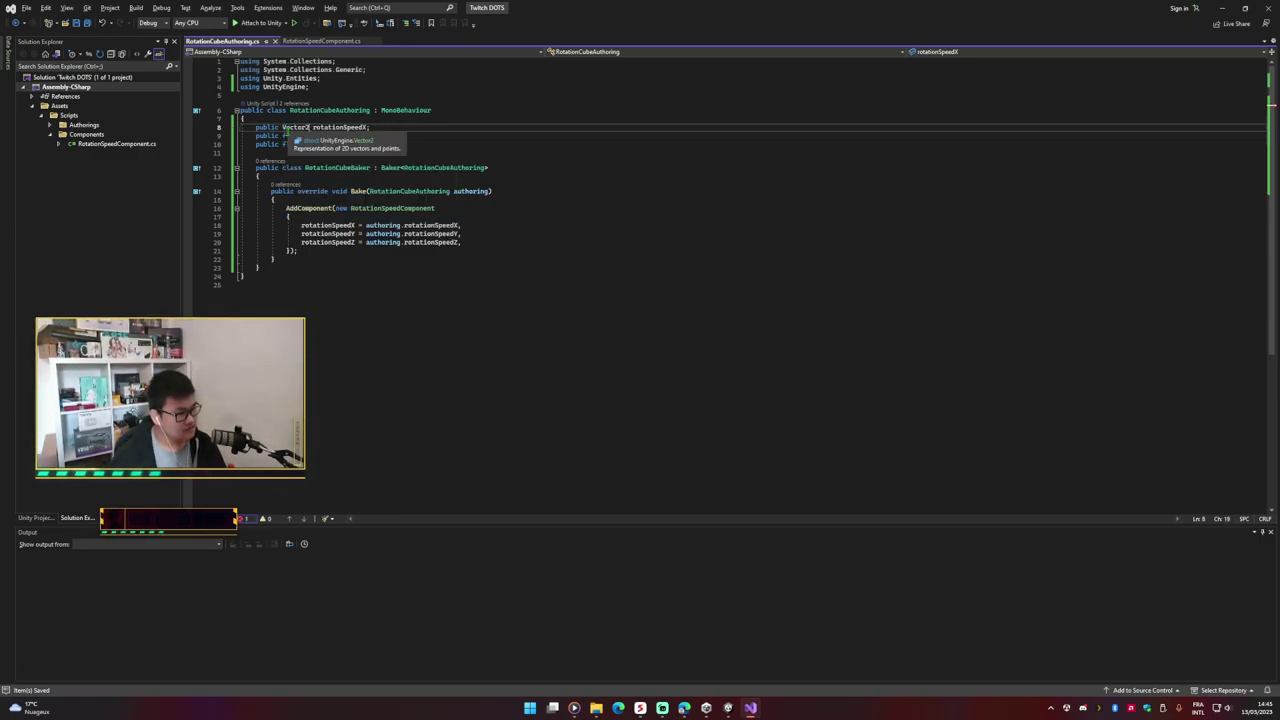
left_click_drag(297, 143, 301, 144, "alt+shift")
type("Vector3")
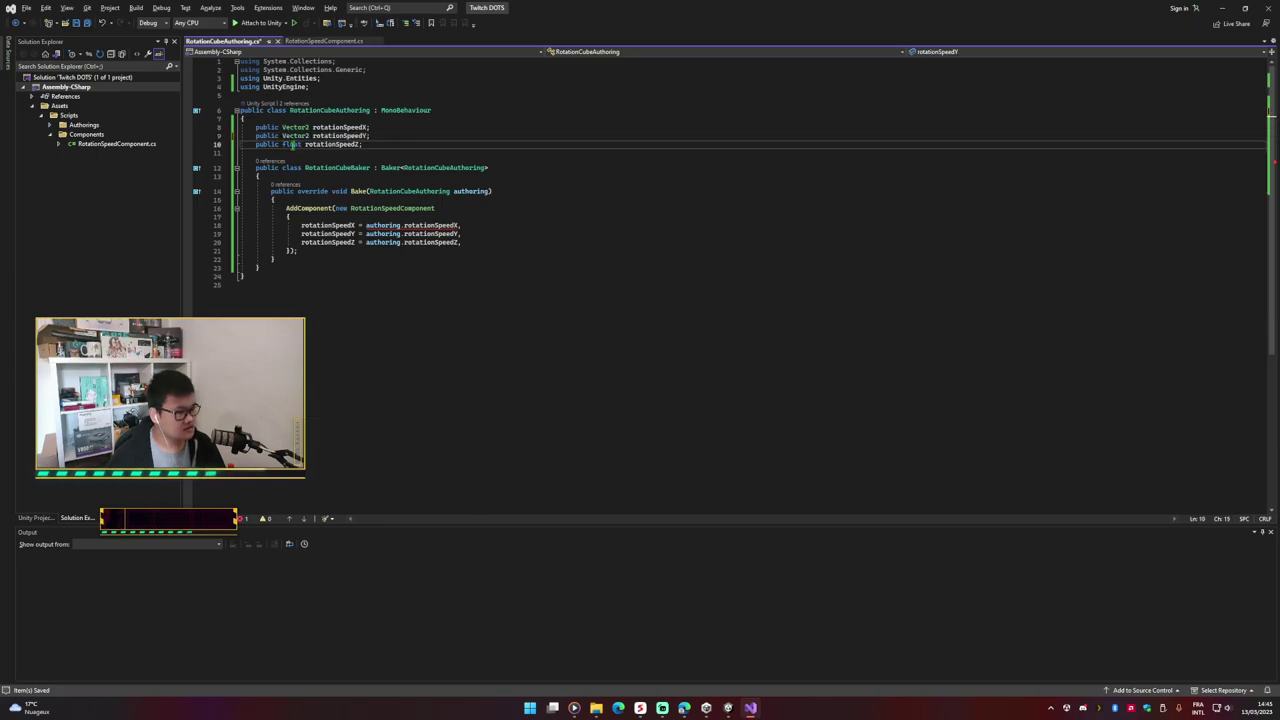
left_click(545, 151)
key("alt+Tab")
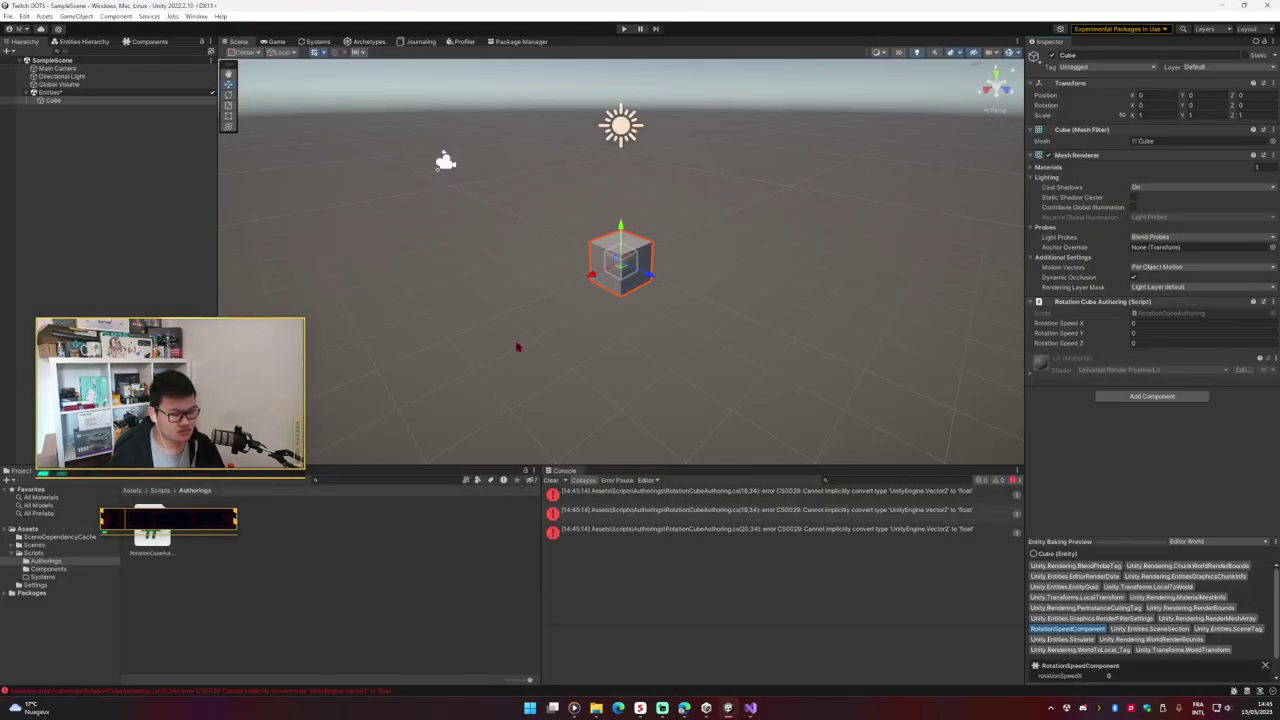
Step: Replace the X assignment value with Random.Range(authoring.rotationSpeedX.x)
key("alt+Tab")
left_click_drag(460, 242, 366, 226, "alt+shift")
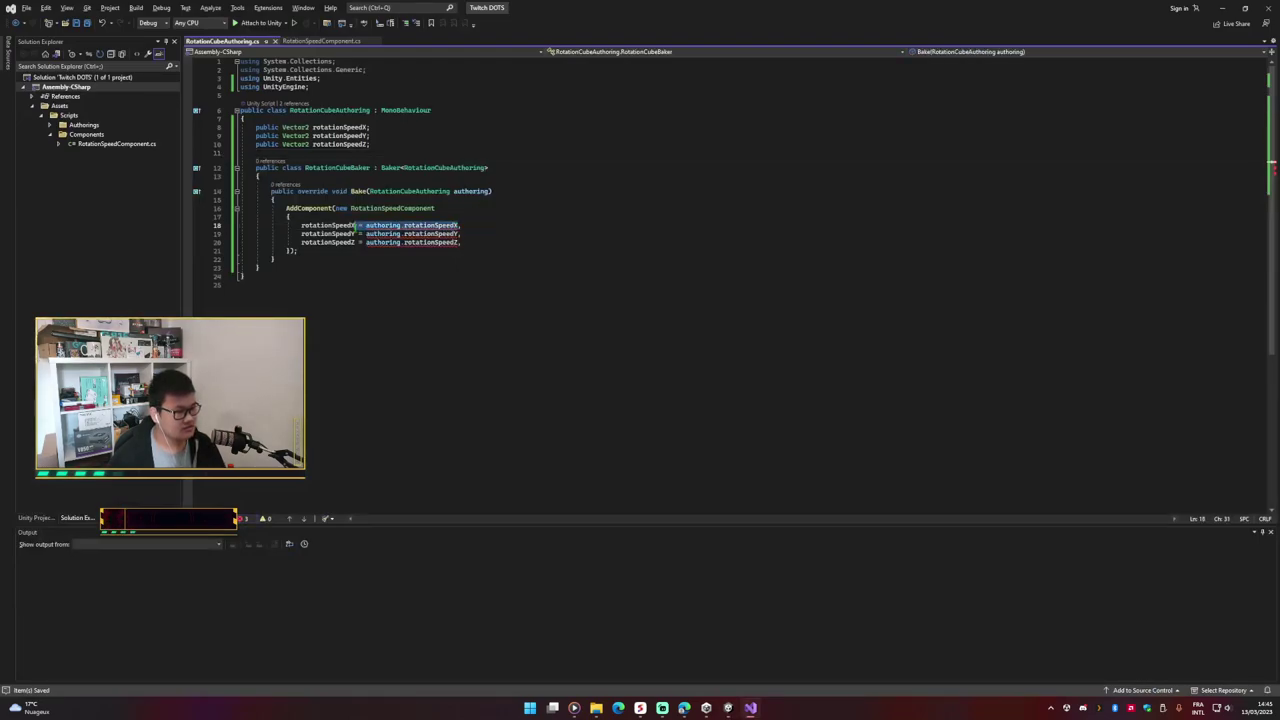
key("BackSpace")
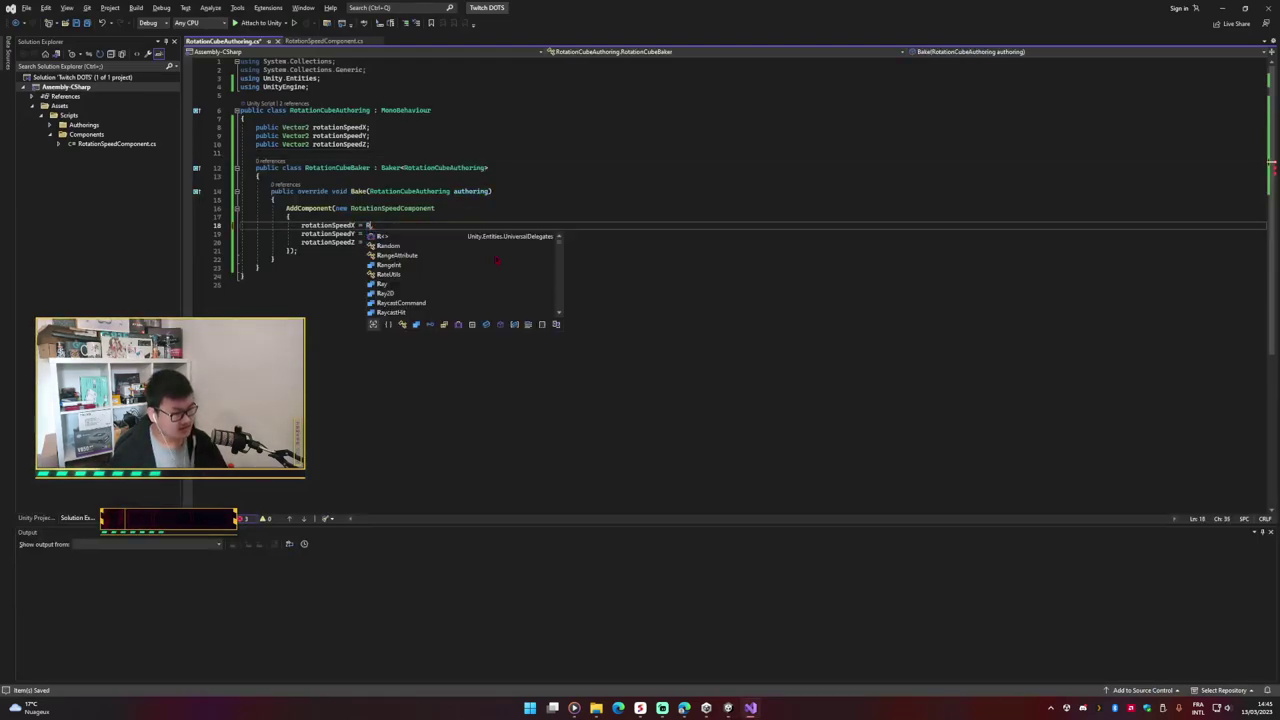
type("Random.R")
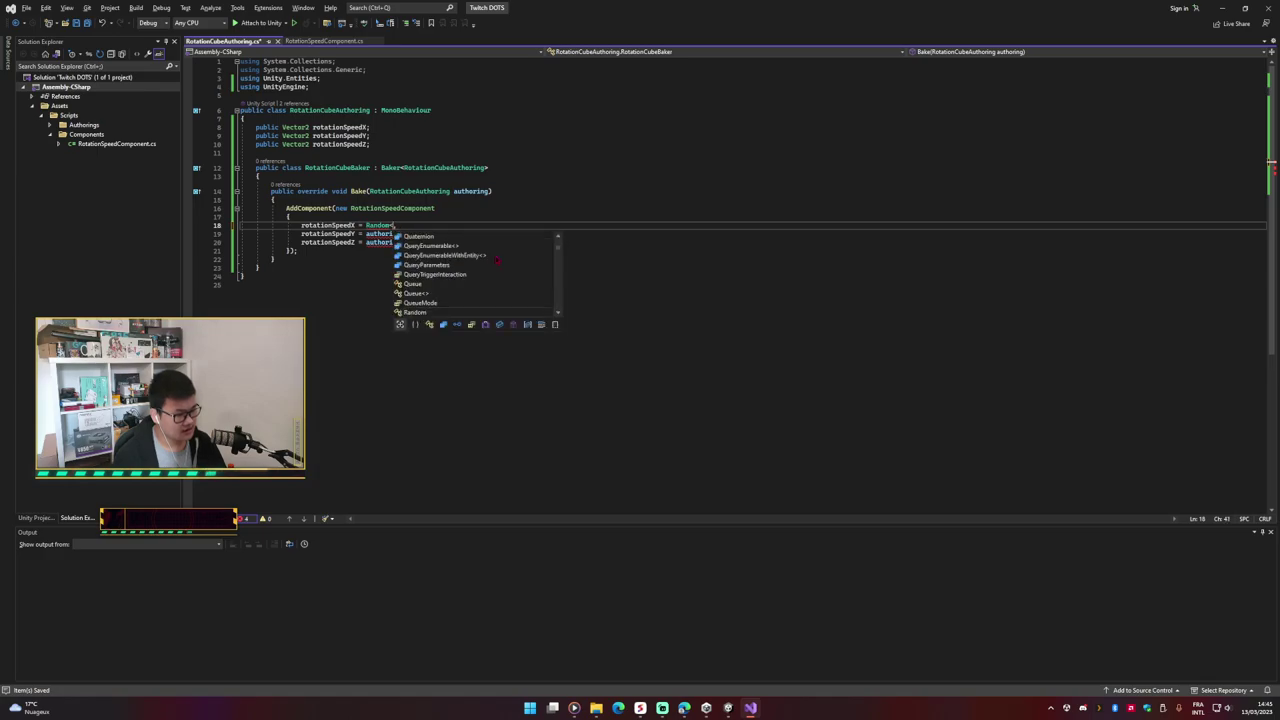
type("ange")
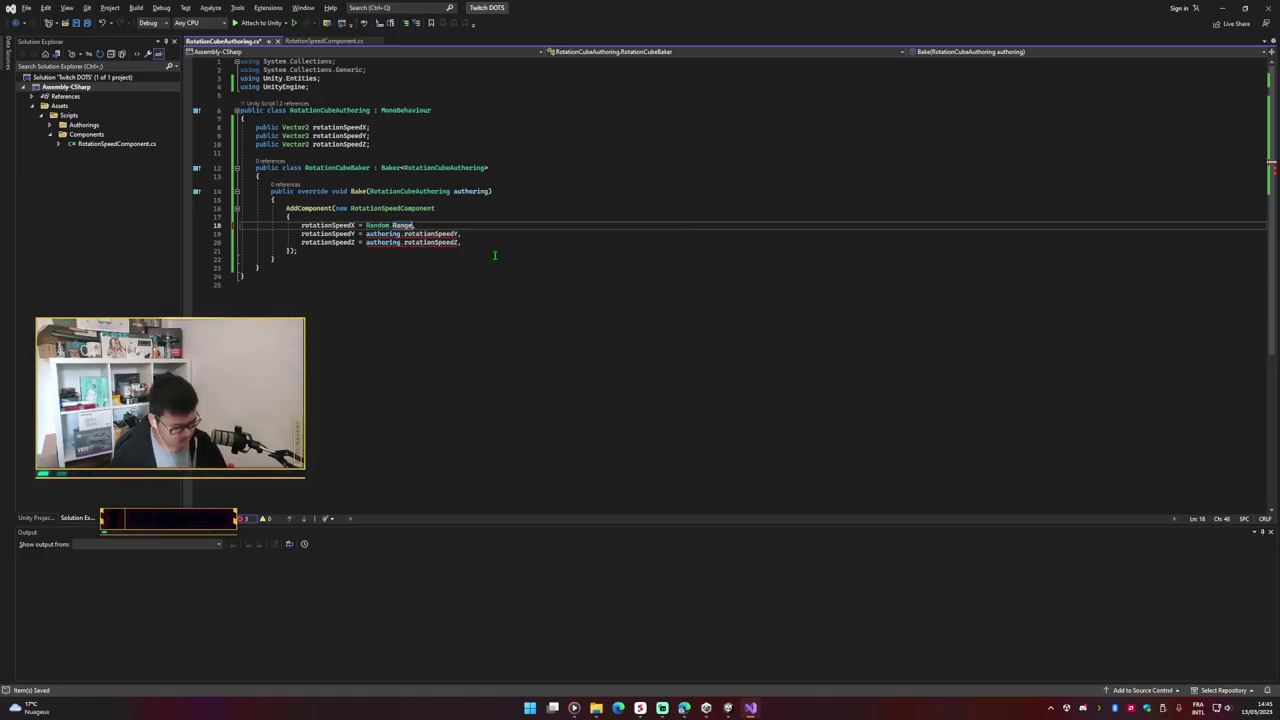
type("()")
key("Left")
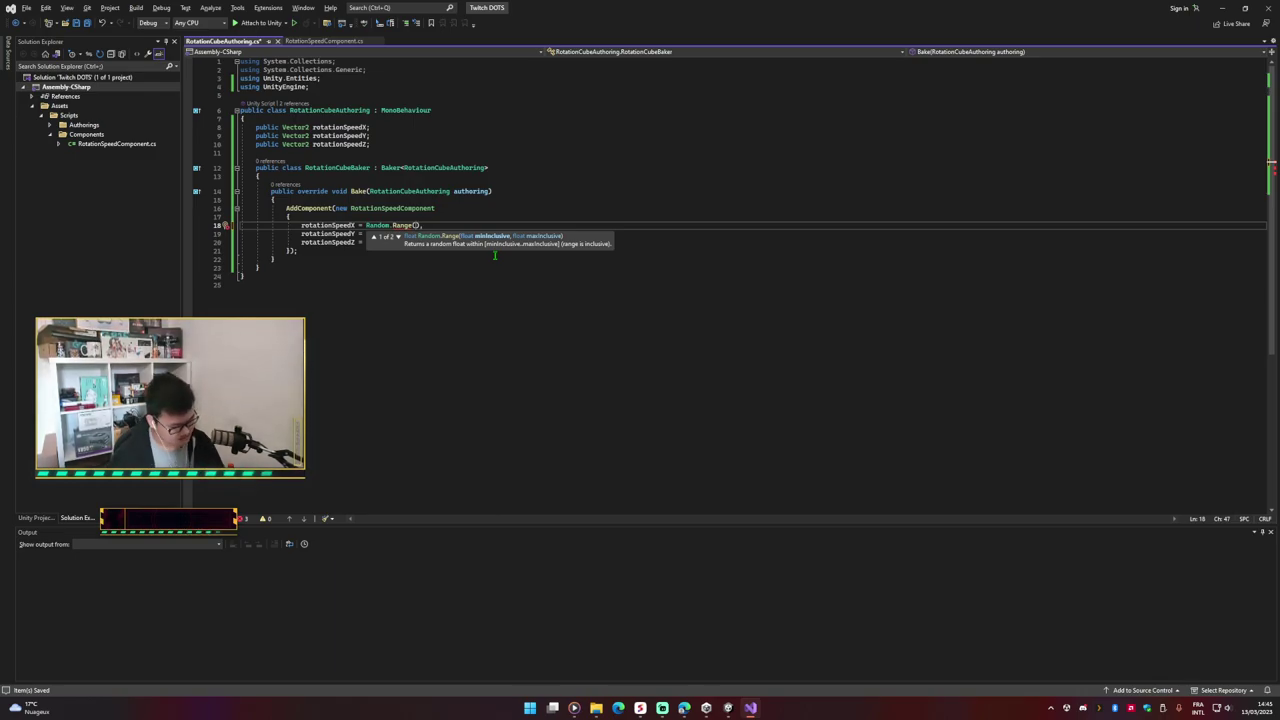
type("a")
type("uthoring.")
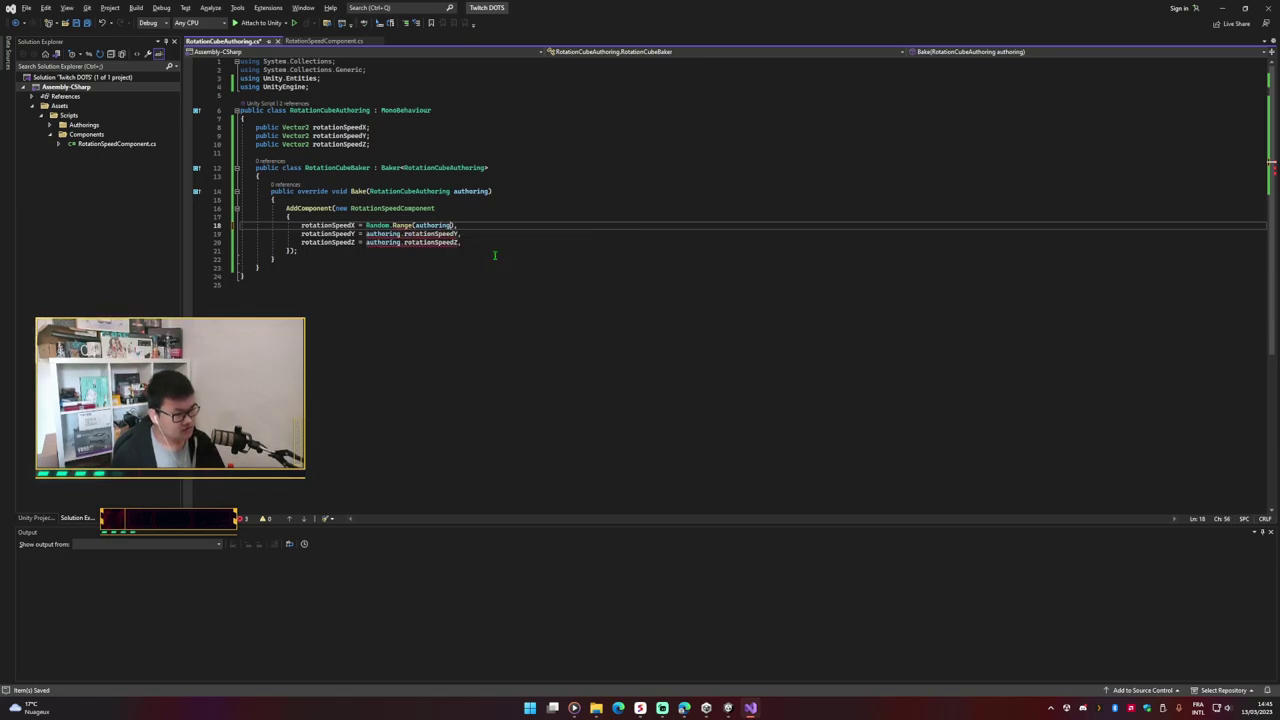
type(".")
key("BackSpace")
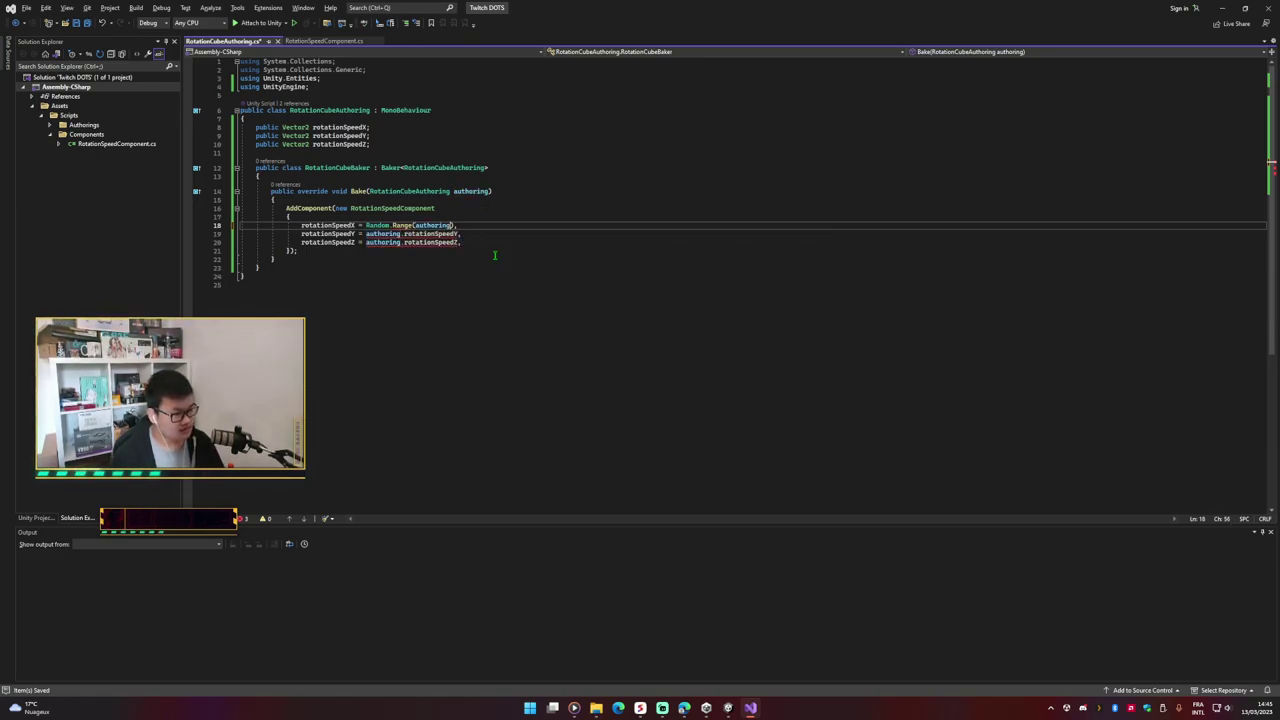
type(".rotationSpeedX")
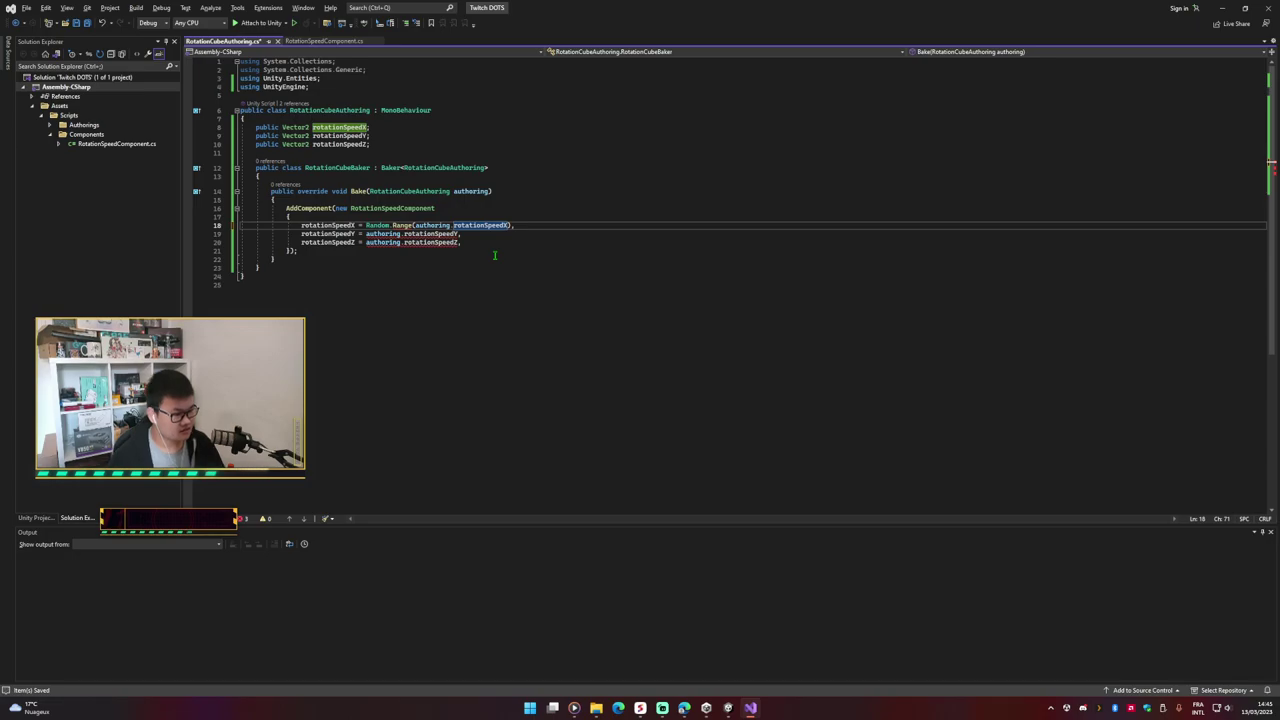
type(".")
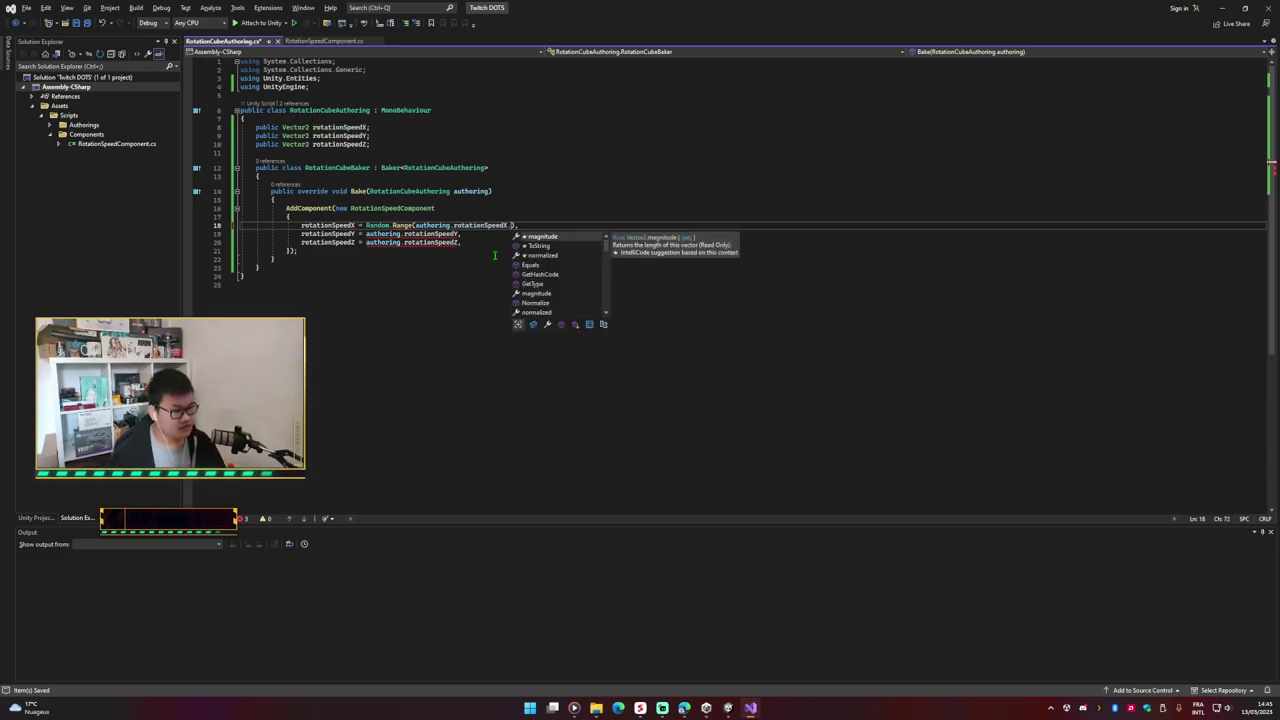
key("Down")
key("Down")
key("Down")
key("Down")
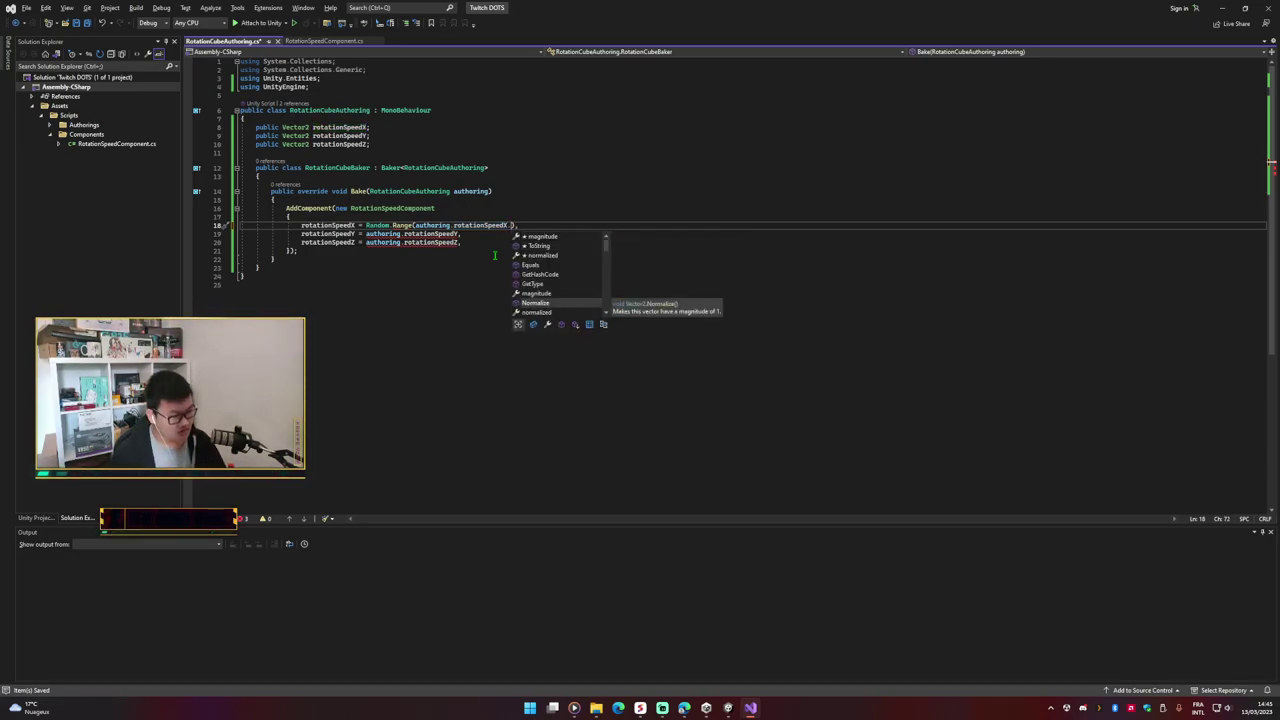
key("BackSpace")
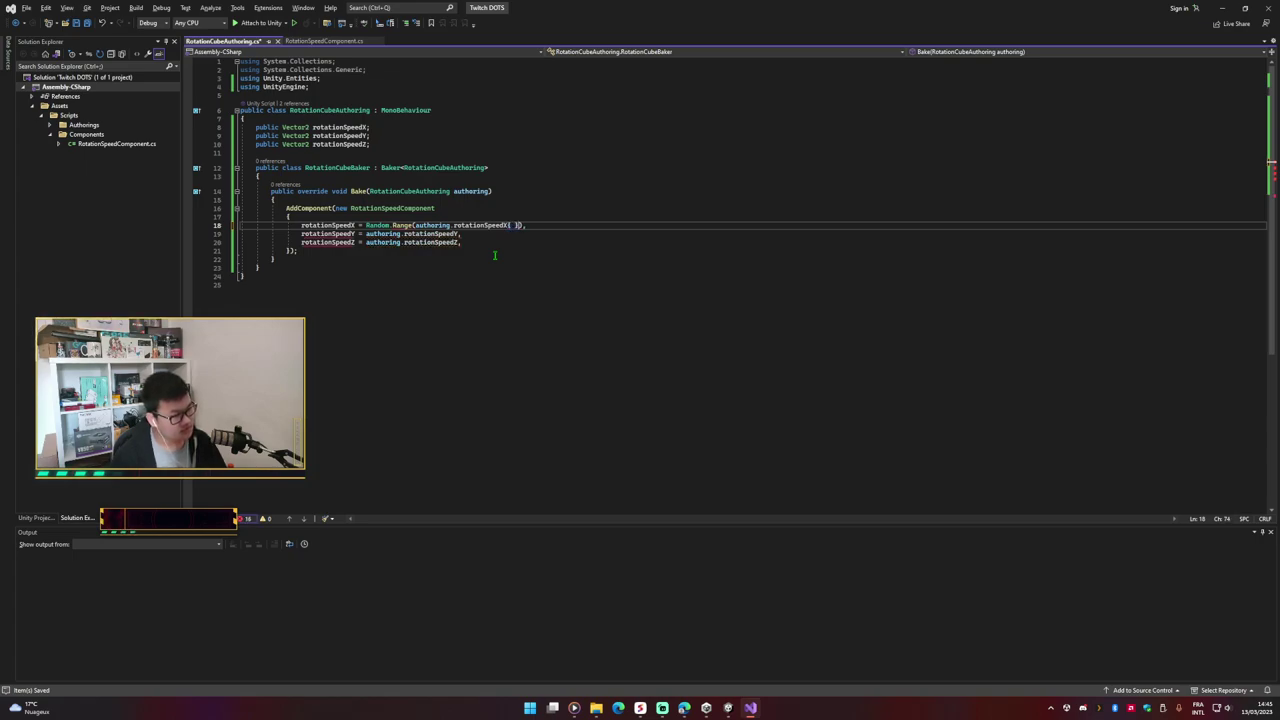
key("BackSpace")
type("[0")
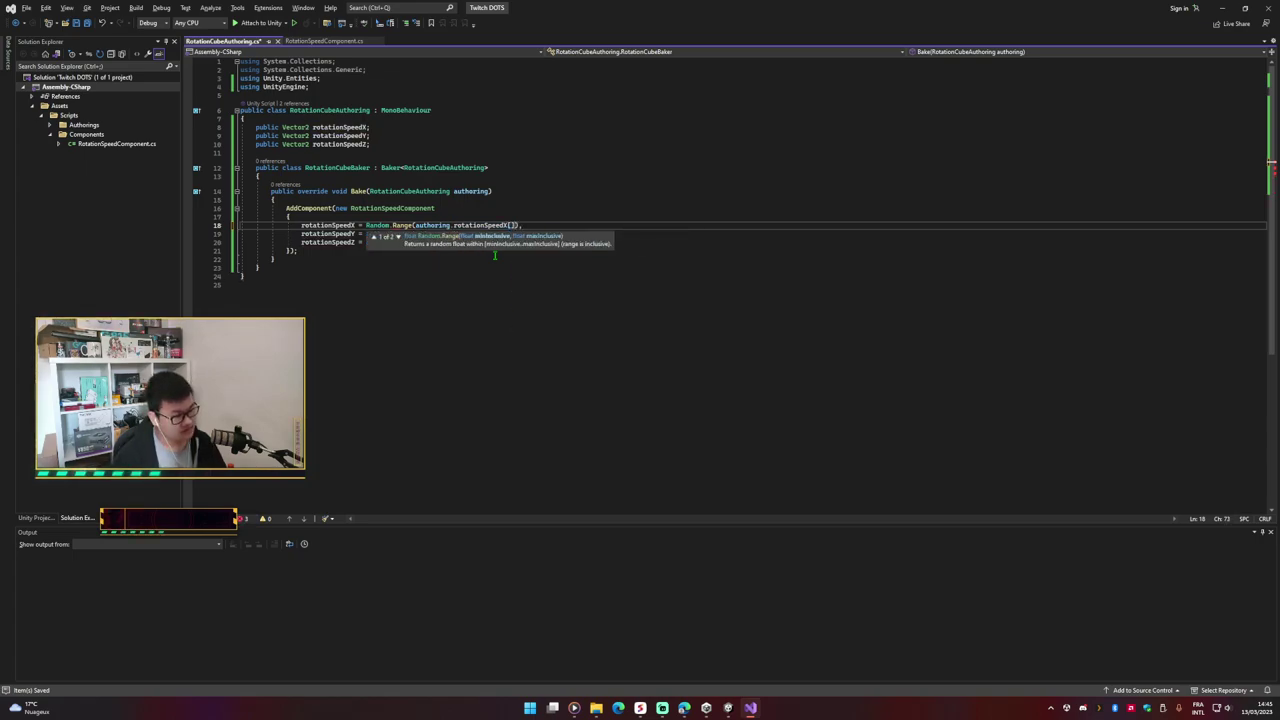
type("]")
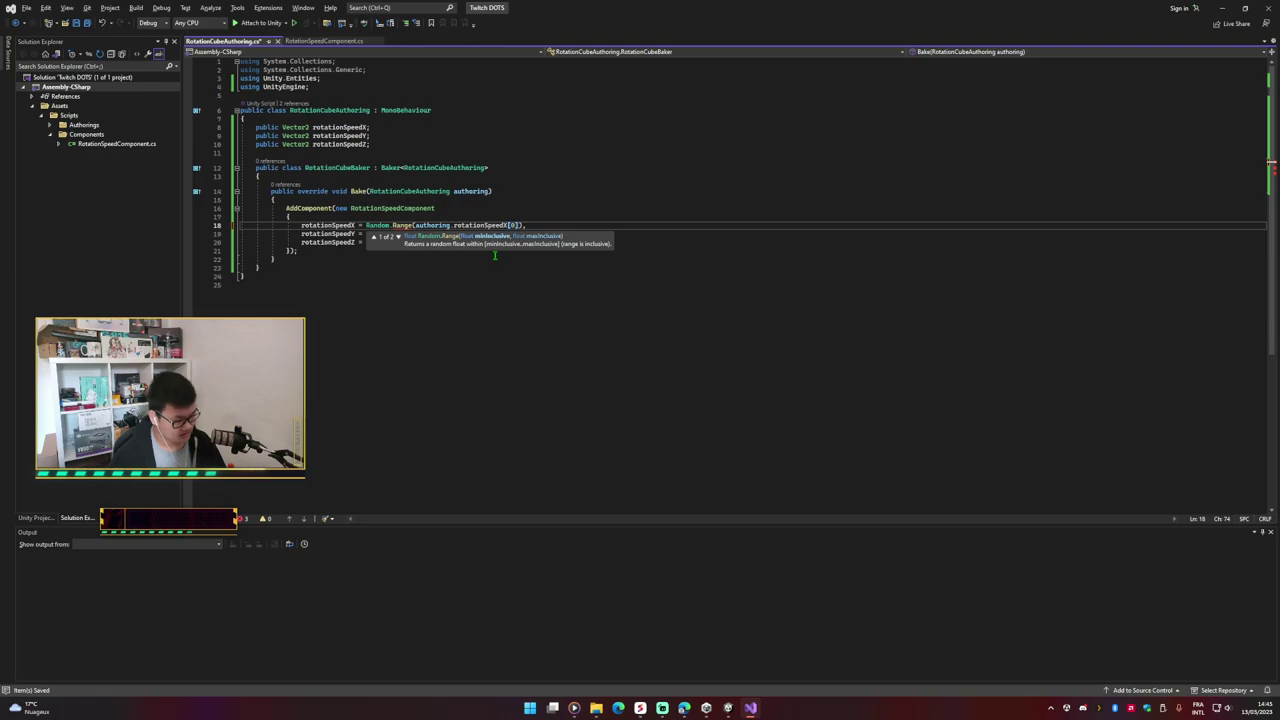
key("BackSpace")
key("BackSpace")
key("BackSpace")
type(".")
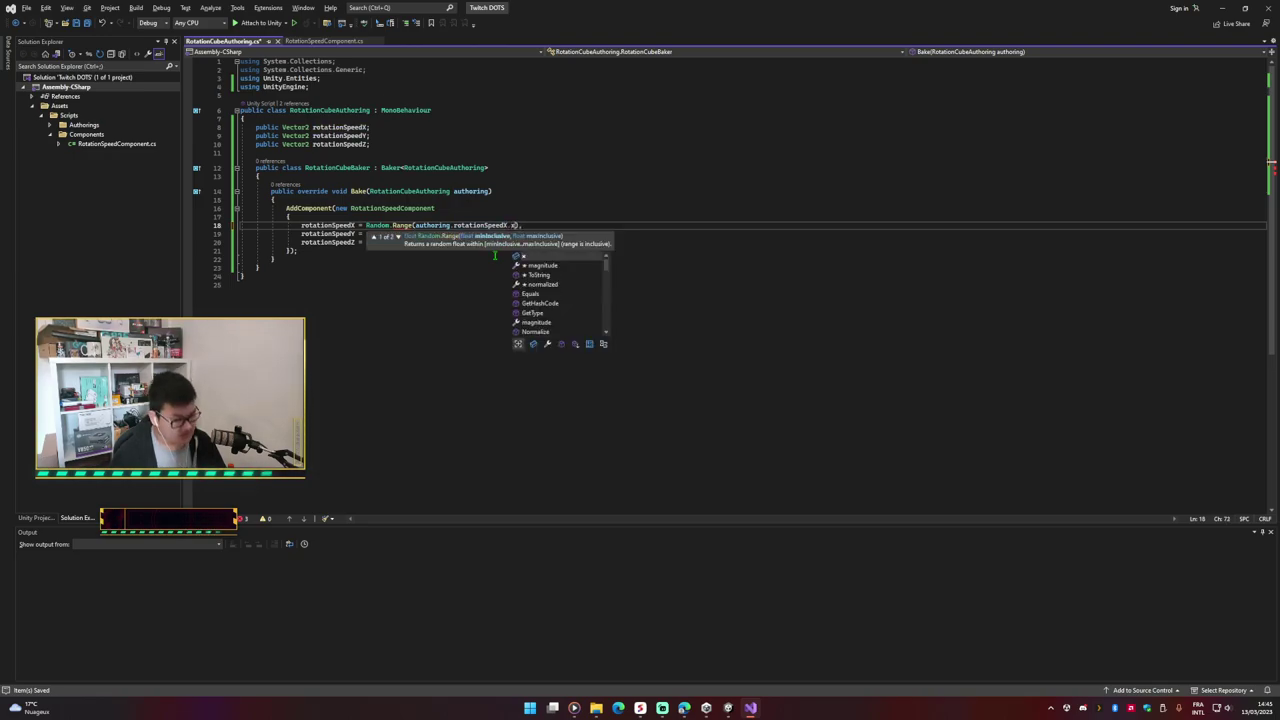
type("x")
Step: Add authoring.rotationSpeedX.y as the second Random.Range argument by copying the first
key("Escape")
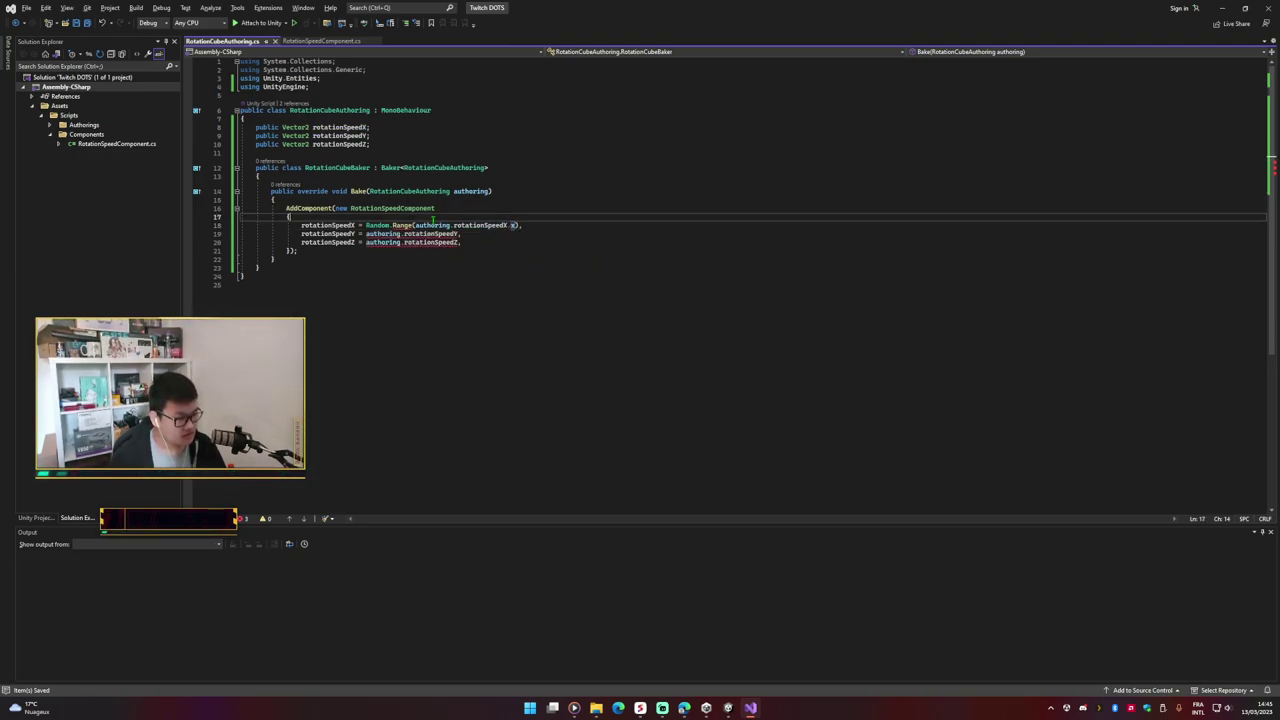
key("ctrl+shift+Left")
key("ctrl+shift+Left")
key("ctrl+shift+Left")
key("ctrl+shift+Left")
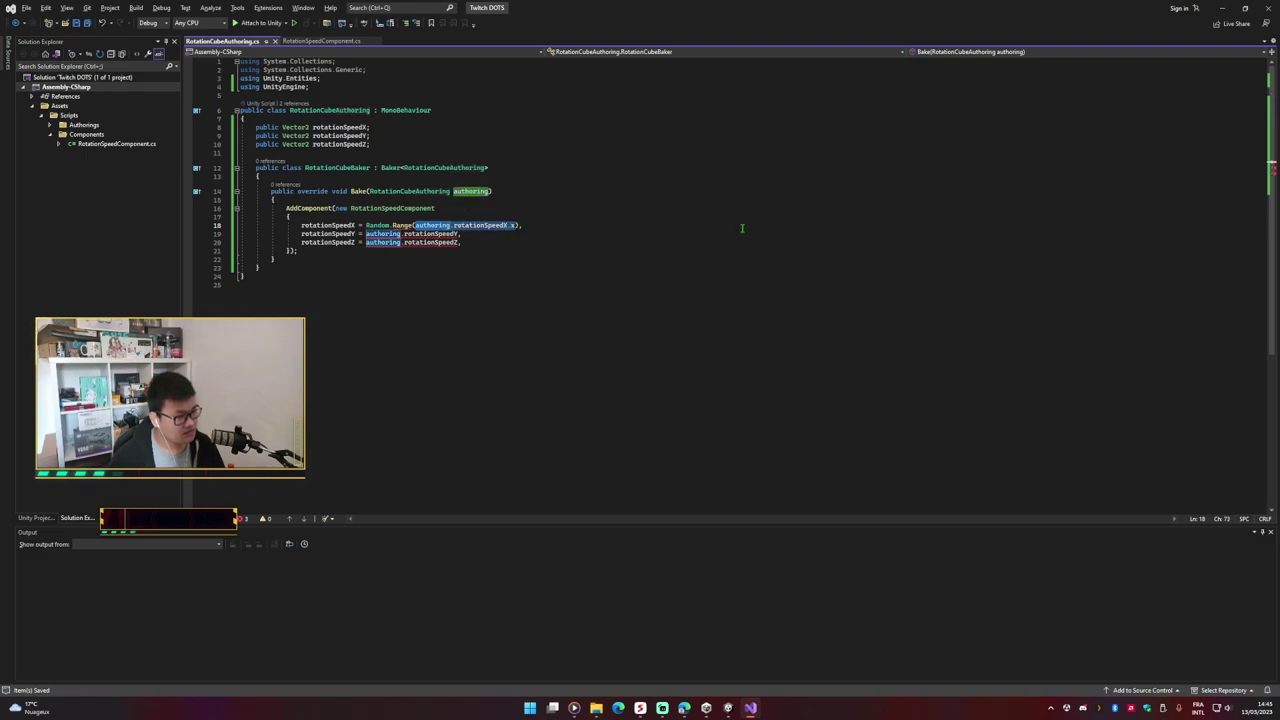
key("ctrl+c")
key("Right")
type(",")
key("ctrl+v")
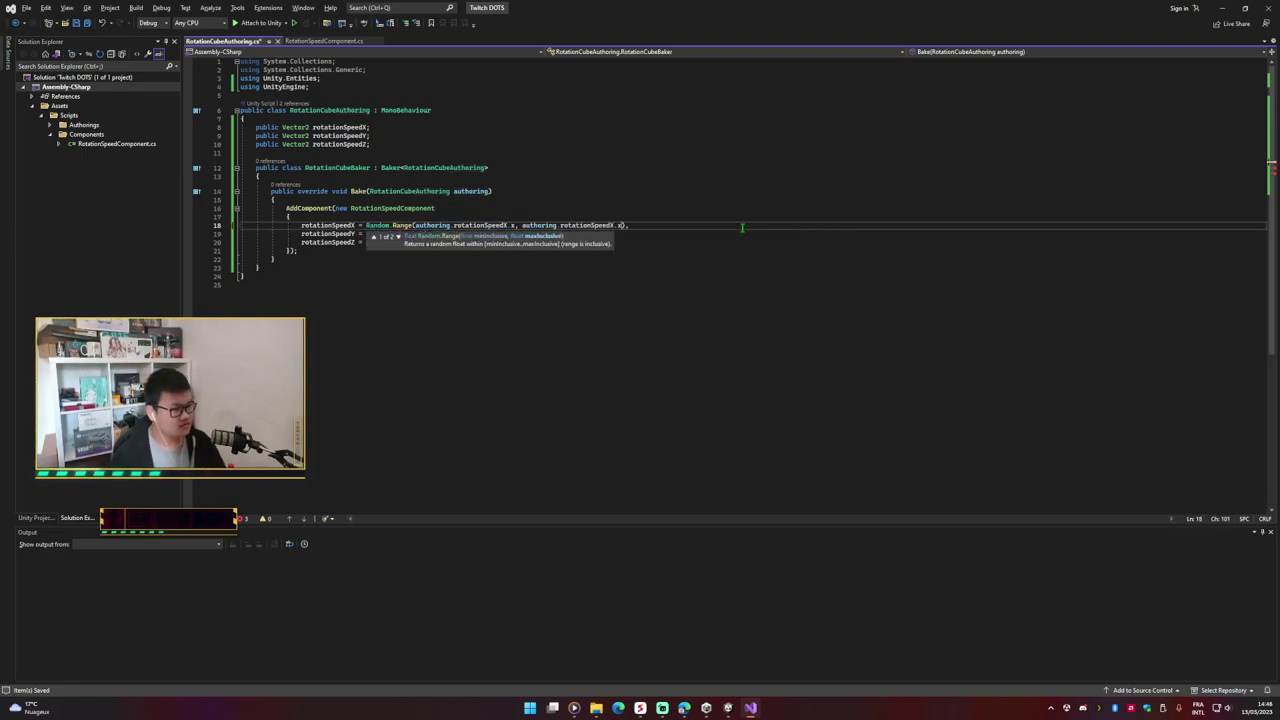
type("y")
key("End")
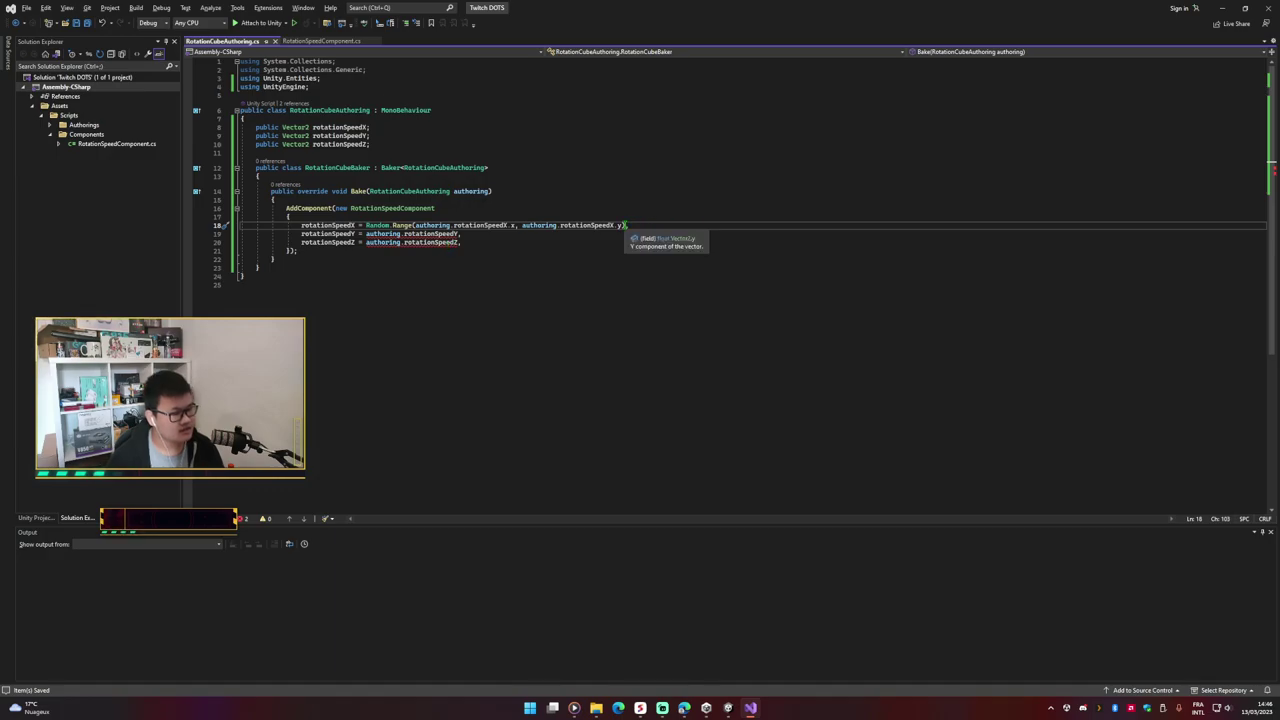
mouse_move(629, 225)
left_mouse_down()
mouse_move(392, 225)
mouse_move(625, 225)
left_mouse_up()
Step: Paste line 18's Random.Range expression as the values of lines 19 and 20
key("ctrl+c")
left_click_drag(366, 233, 458, 233)
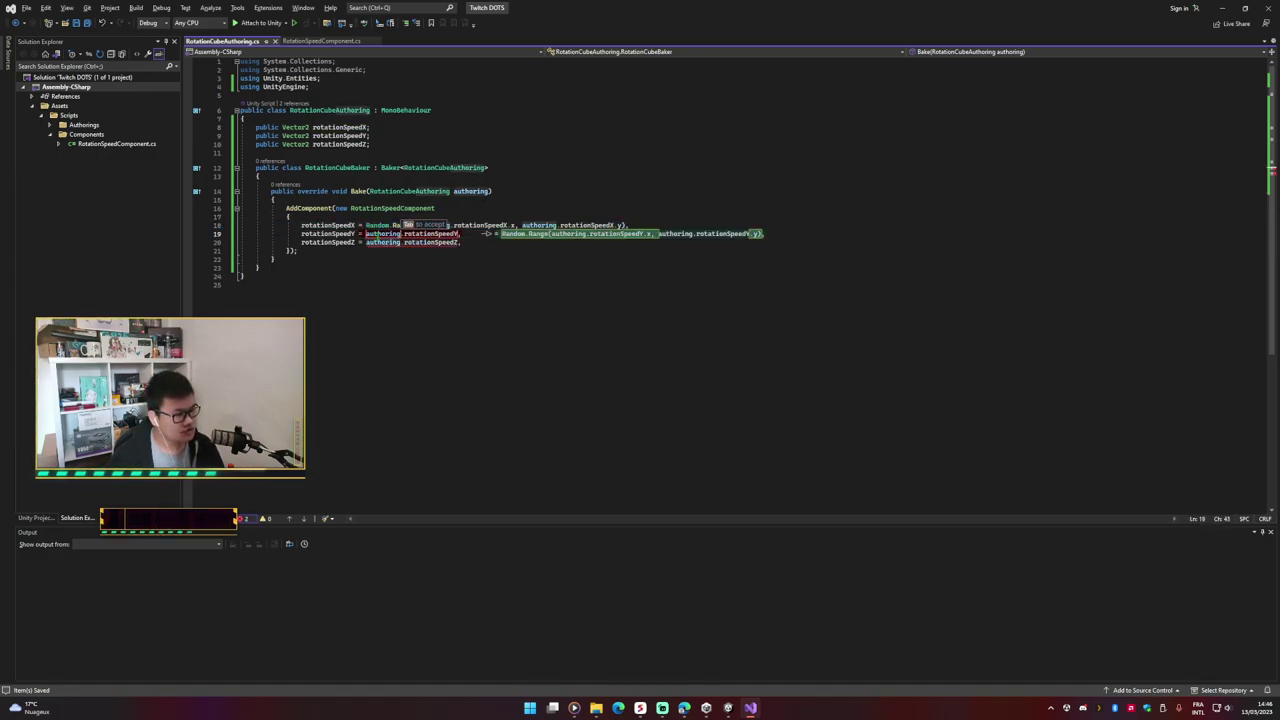
key("ctrl+v")
left_click_drag(366, 242, 459, 242)
key("ctrl+v")
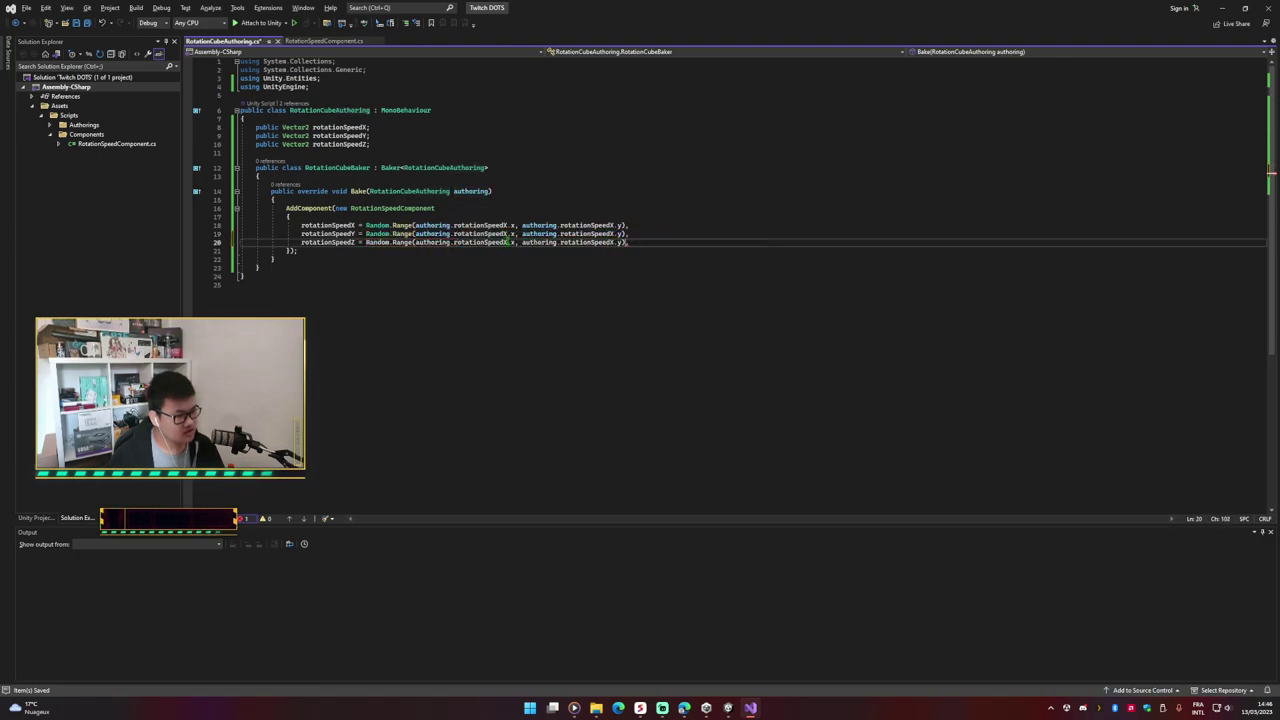
Step: Change line 19's Random.Range arguments from X to Y for rotationSpeedY
left_click(506, 233)
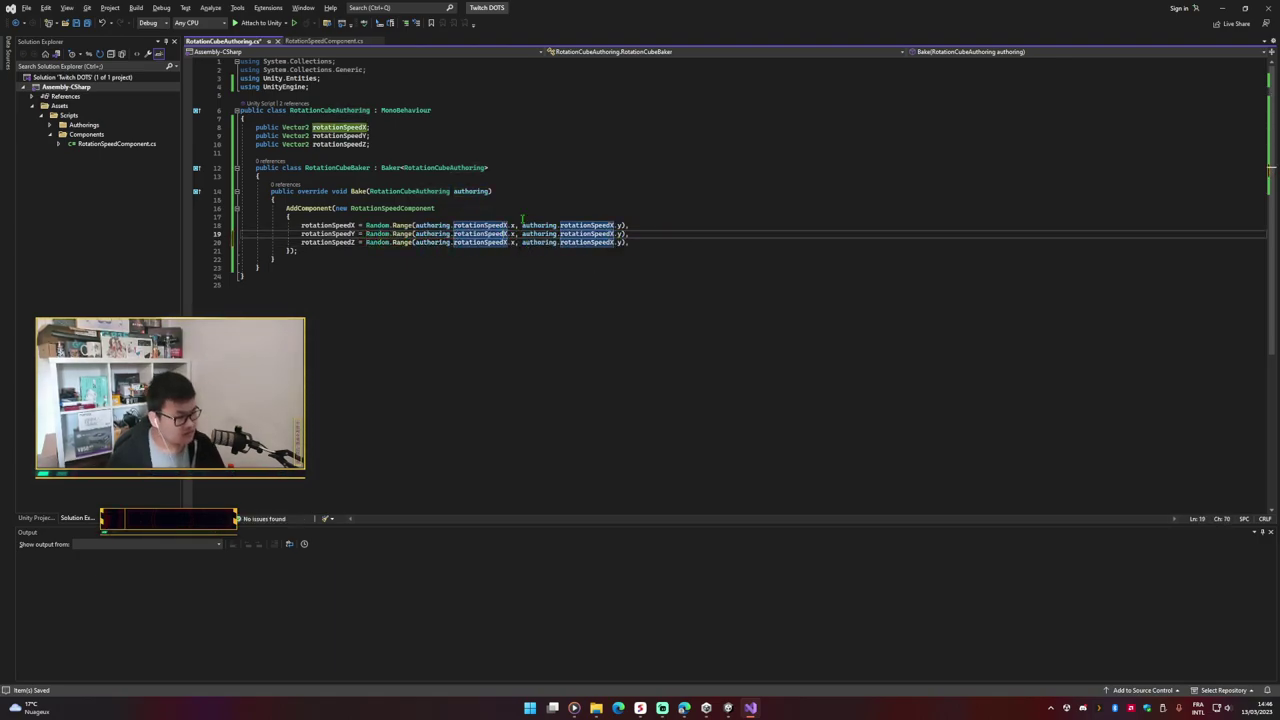
key("BackSpace")
key("BackSpace")
key("BackSpace")
type("Y")
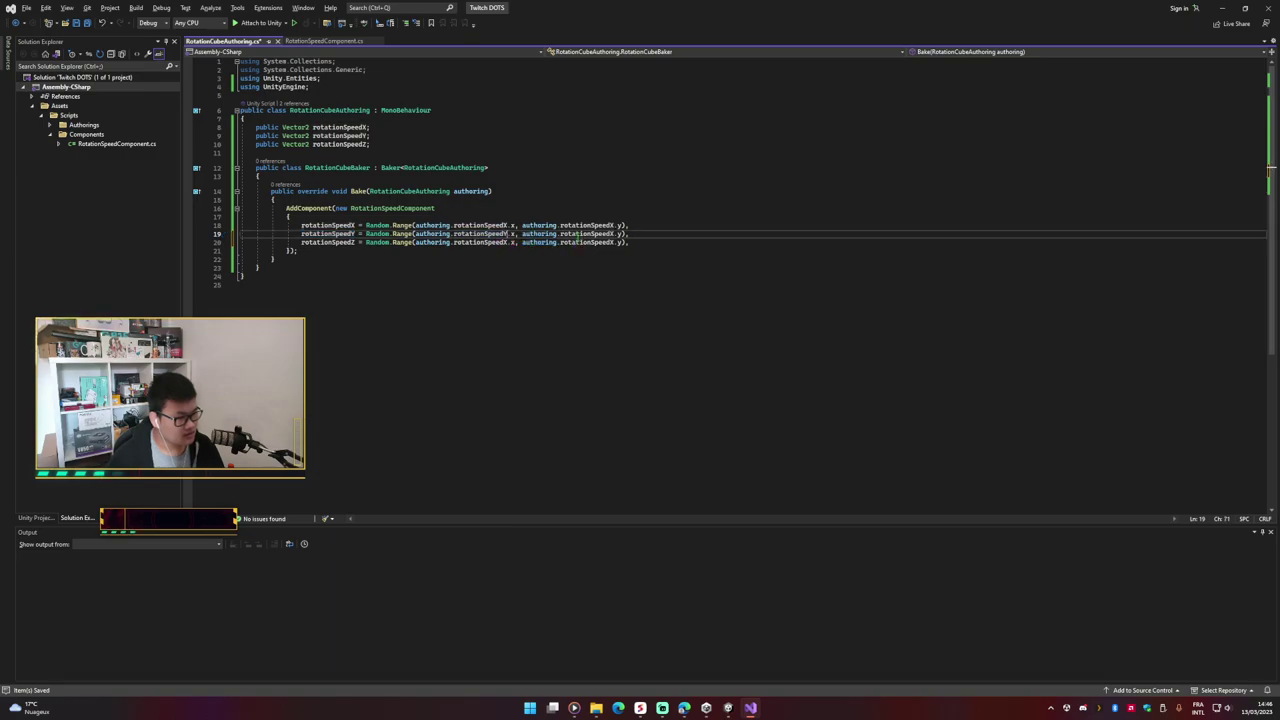
left_click(587, 233)
type("Y")
Step: Change line 20's Random.Range arguments from X to Z for rotationSpeedZ
left_click(354, 242)
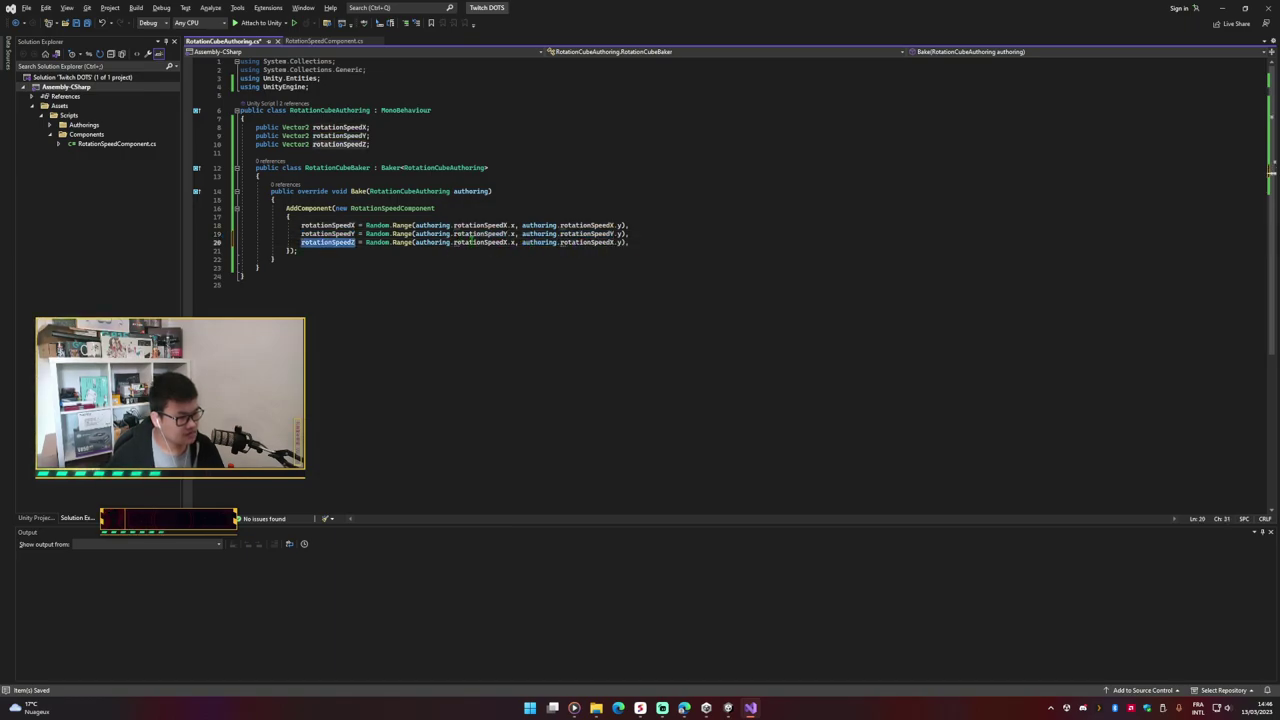
left_click(509, 242)
key("BackSpace")
type("Z")
left_click(598, 247)
left_click(609, 242)
key("BackSpace")
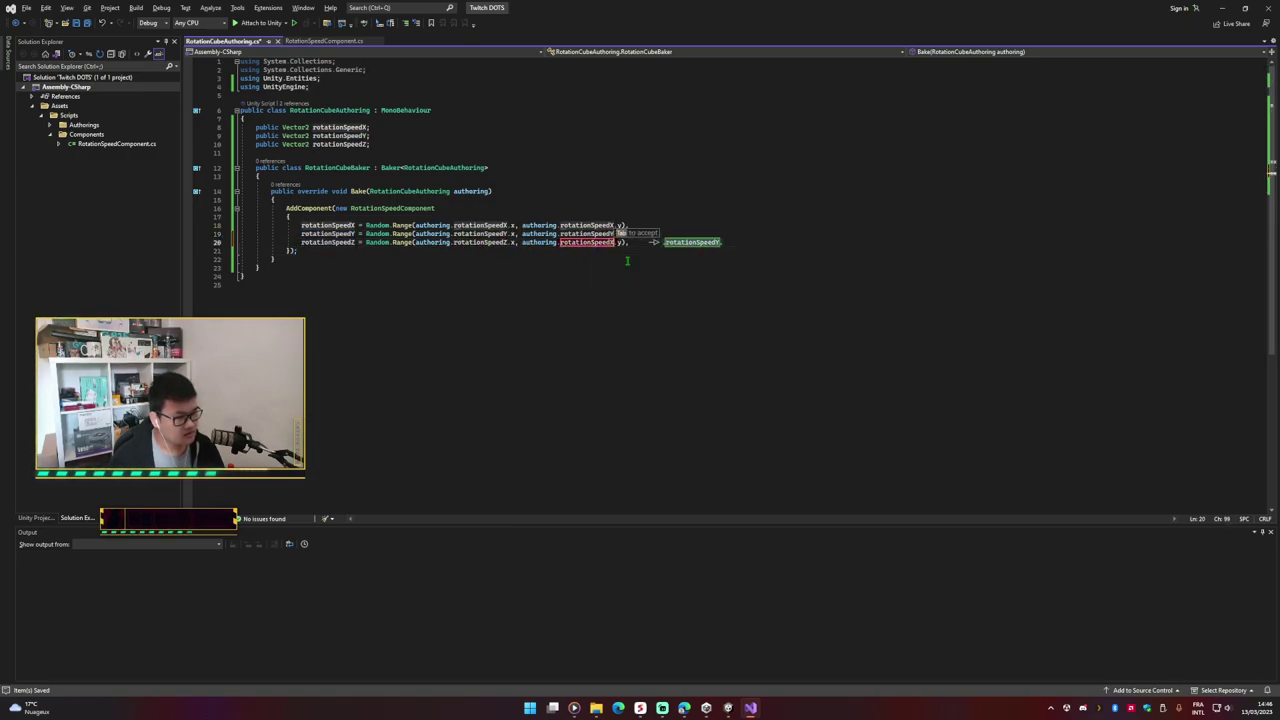
type("Z")
Step: Dismiss the AI code suggestion on line 20 and switch back to Unity Editor
left_click(662, 239)
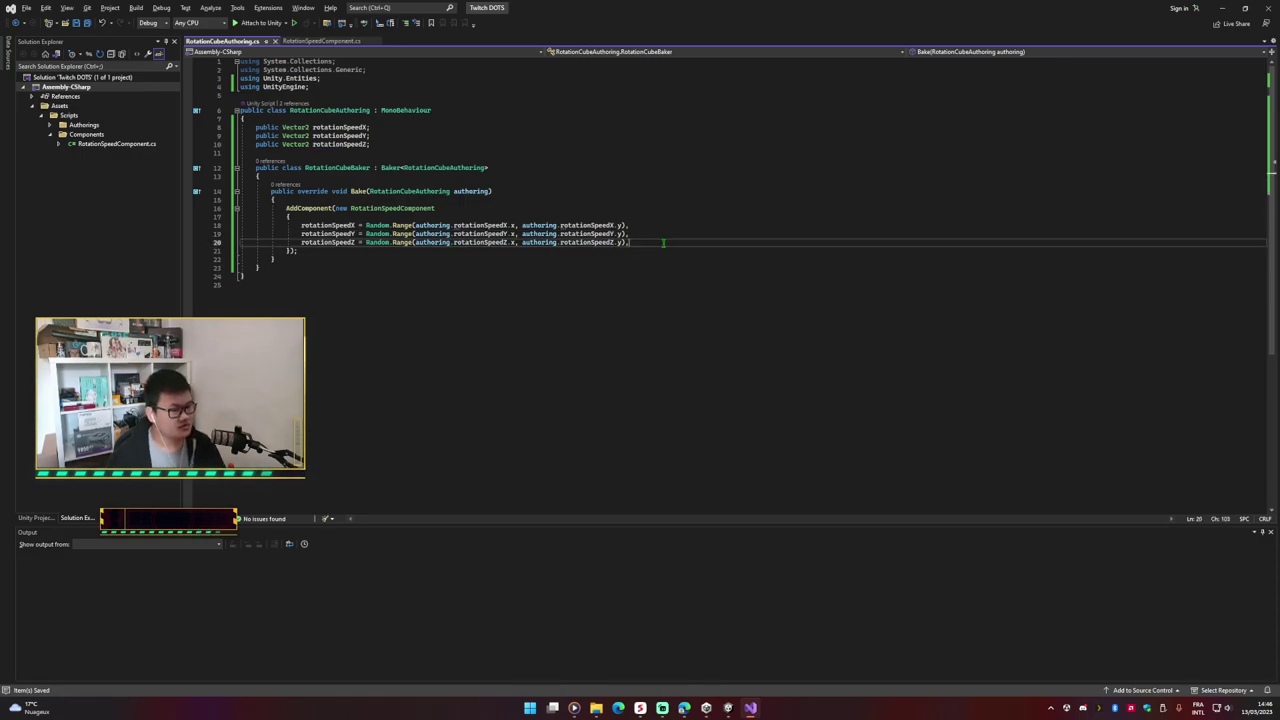
left_click(575, 242)
type("X")
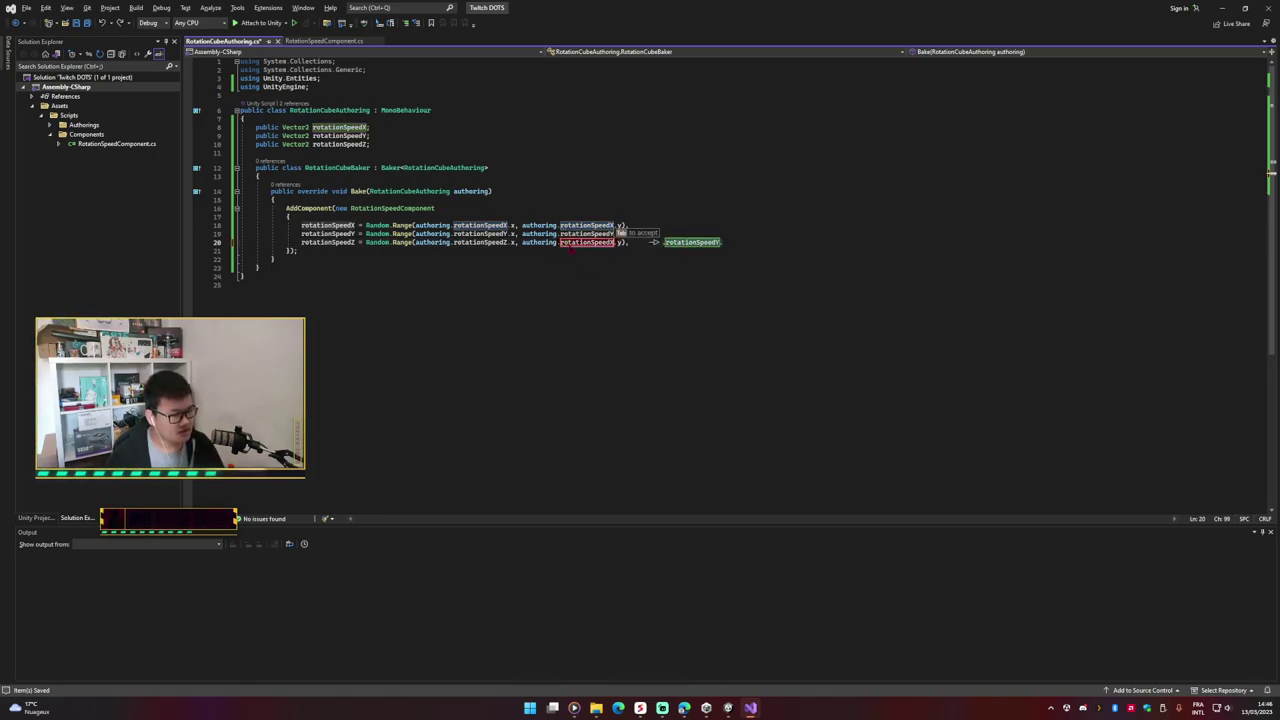
key("Escape")
type("Z")
left_click(676, 239)
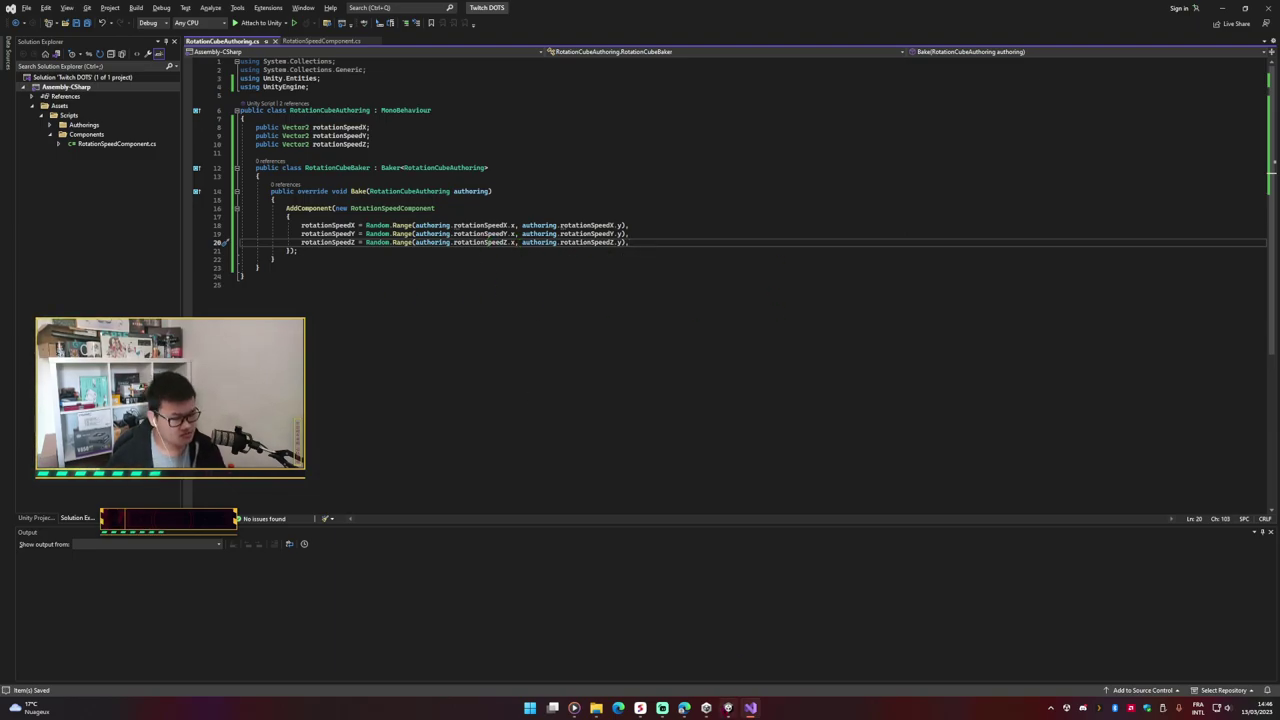
key("alt+Tab")
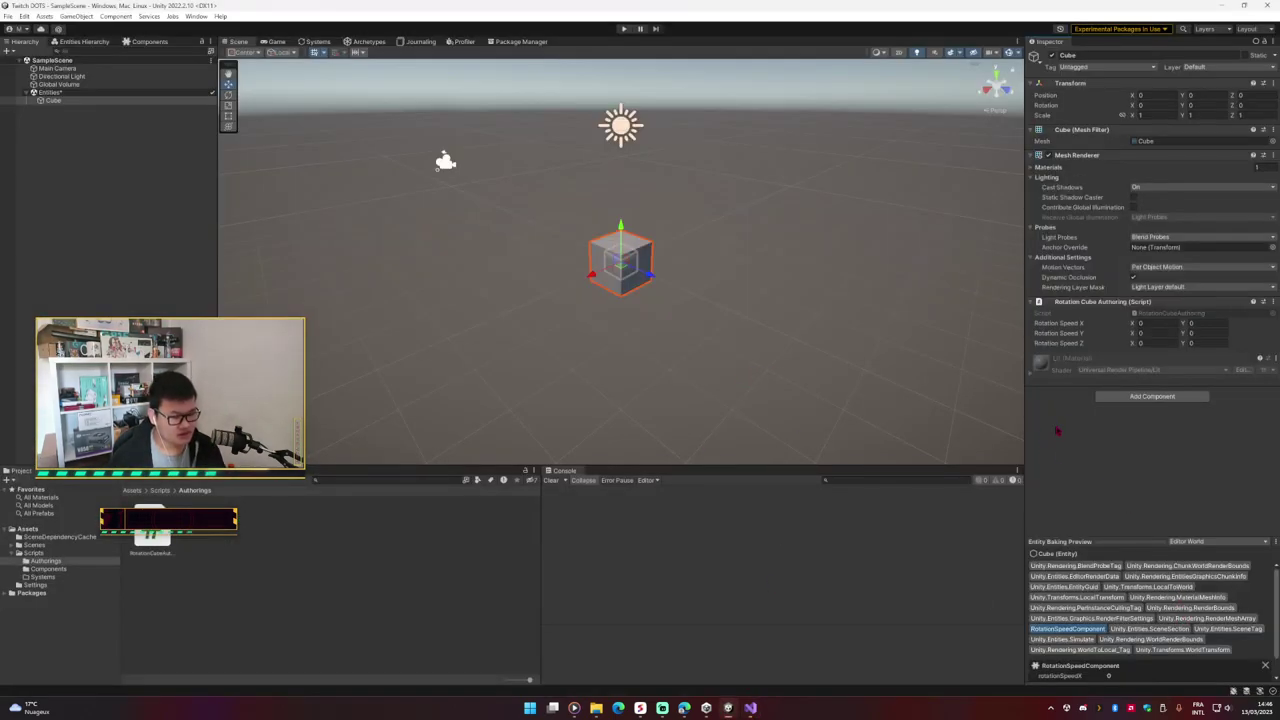
Step: Enter -5 and 5 as the min and max of Rotation Speed X, Y and Z
left_click(1148, 323)
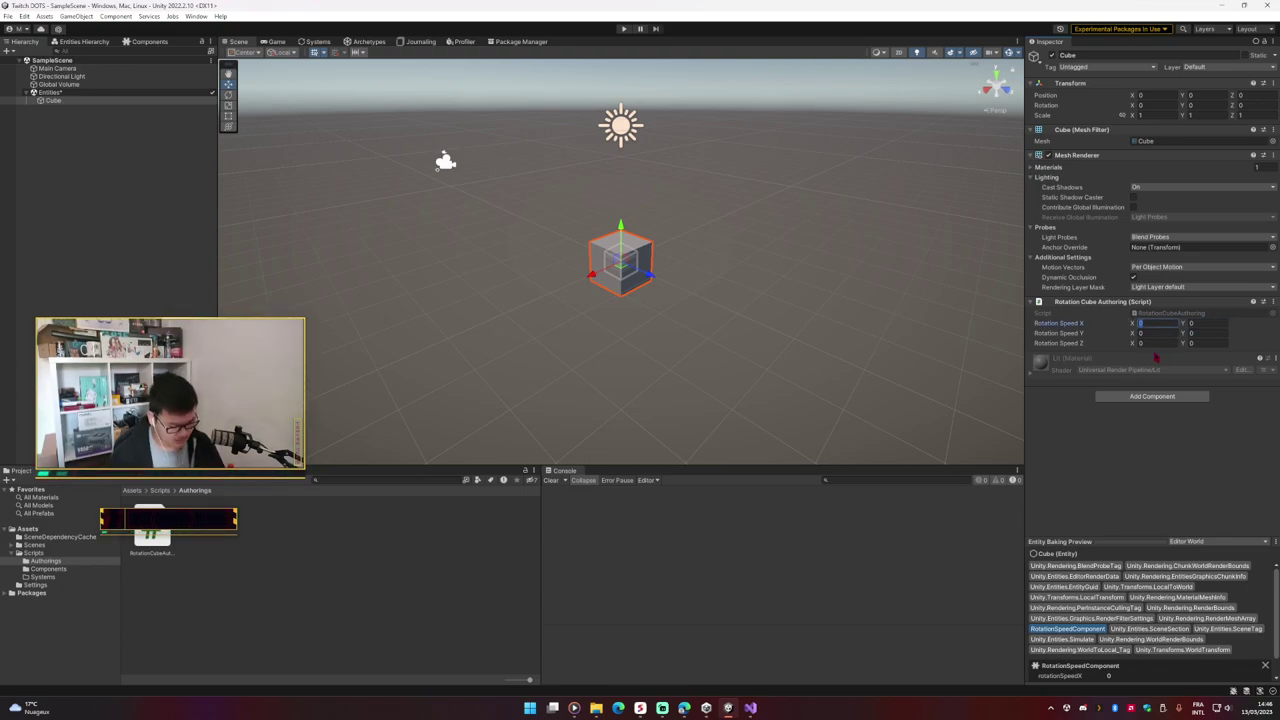
key("Tab")
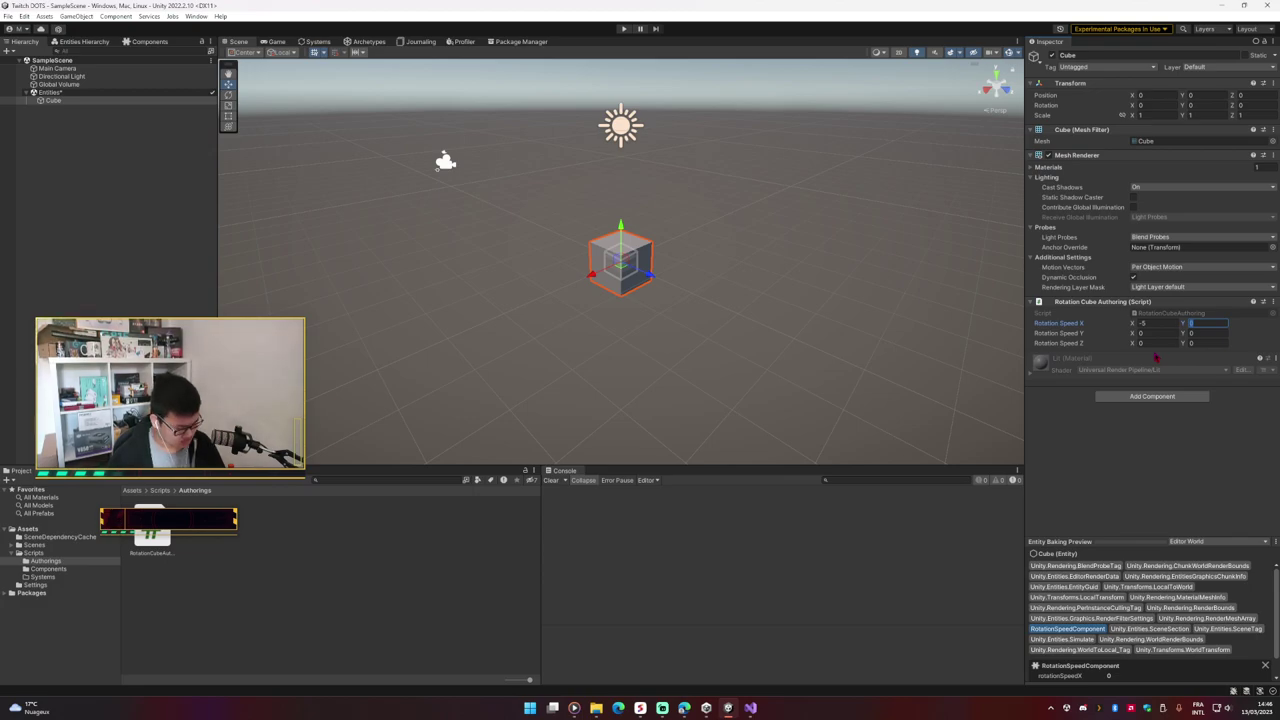
type("5")
key("Tab")
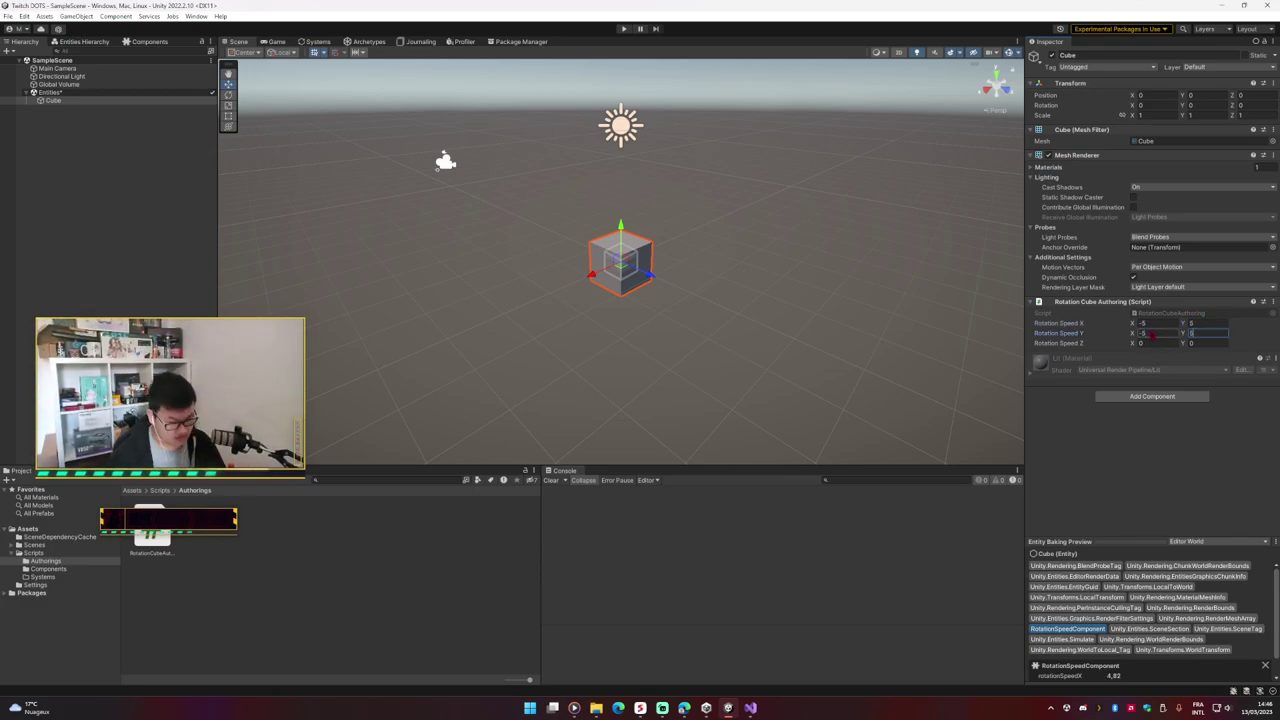
type("5")
key("Tab")
type("5")
key("Tab")
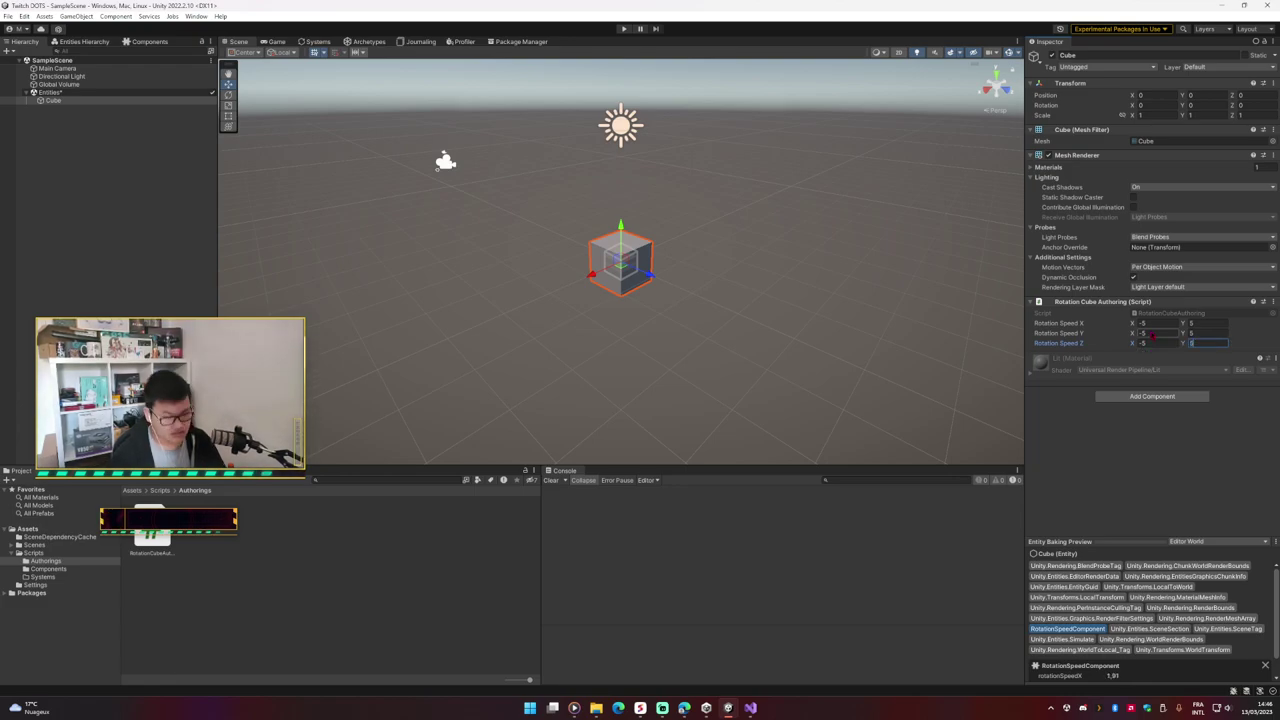
type("5")
key("Return")
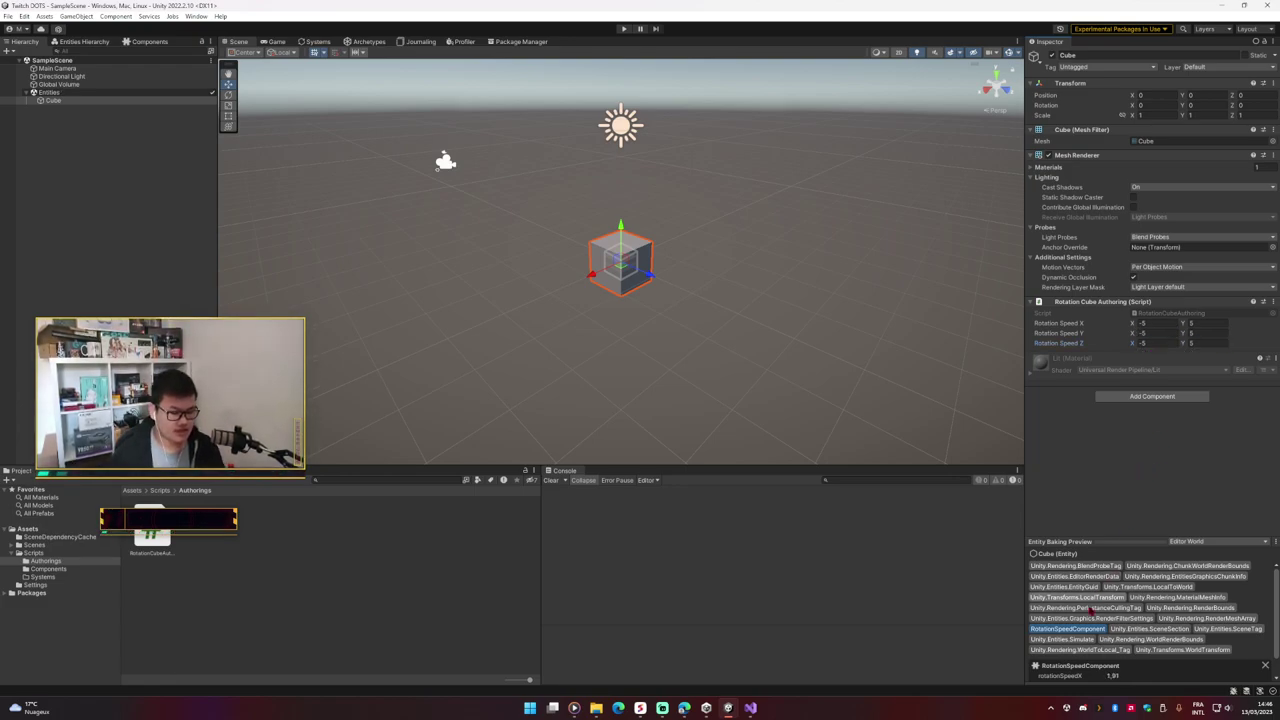
left_click(1086, 633)
Step: Close the Entities subscene and inspect the first baked cube entity's rotation speeds
left_click(1087, 631)
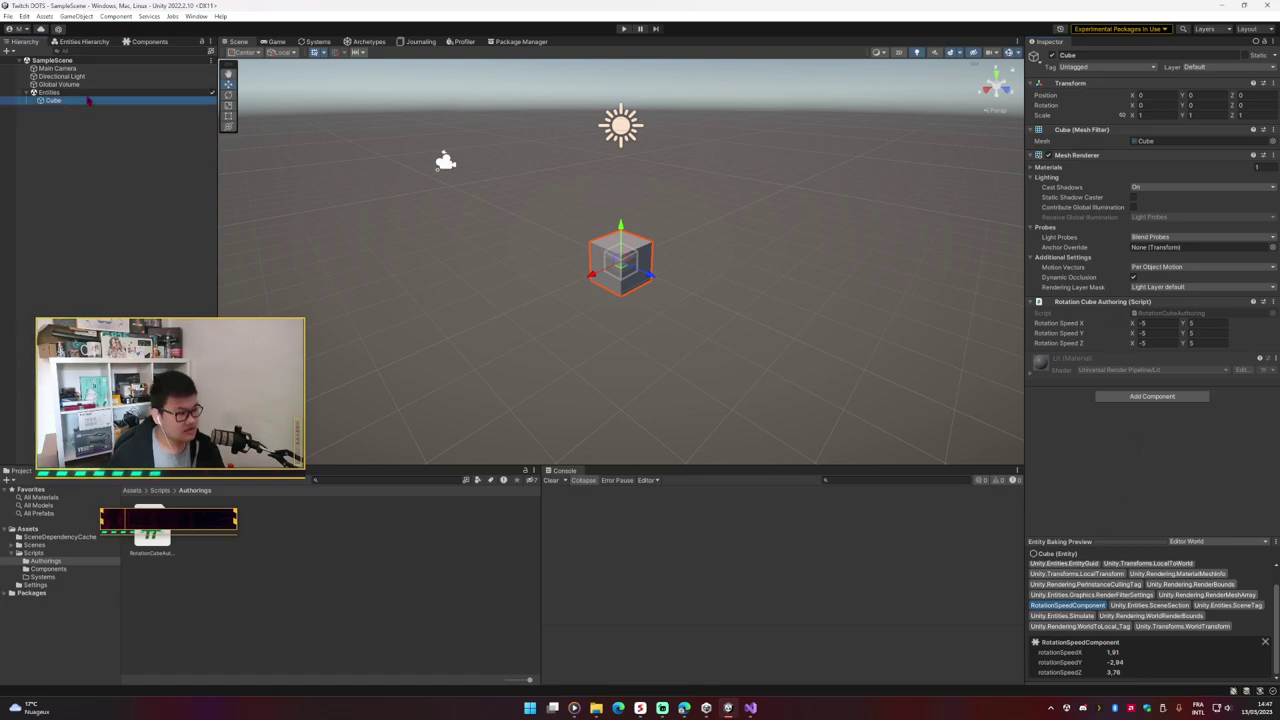
left_click(47, 92)
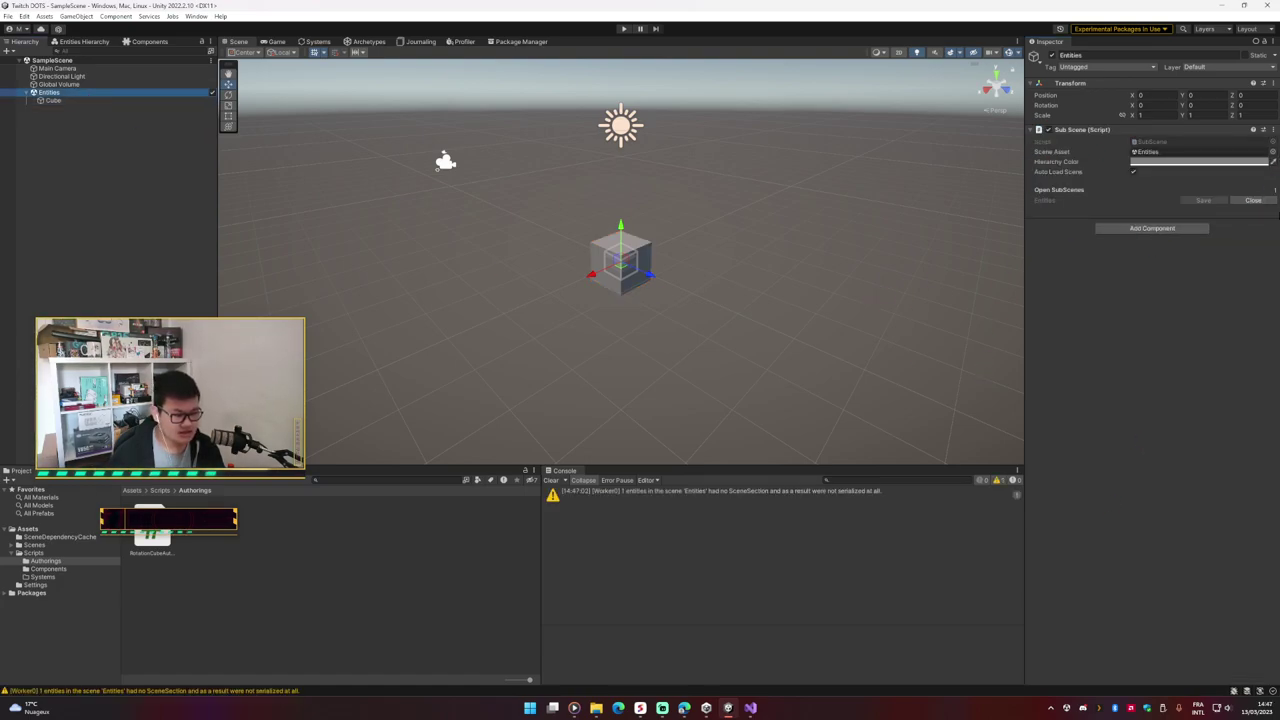
left_click(1252, 201)
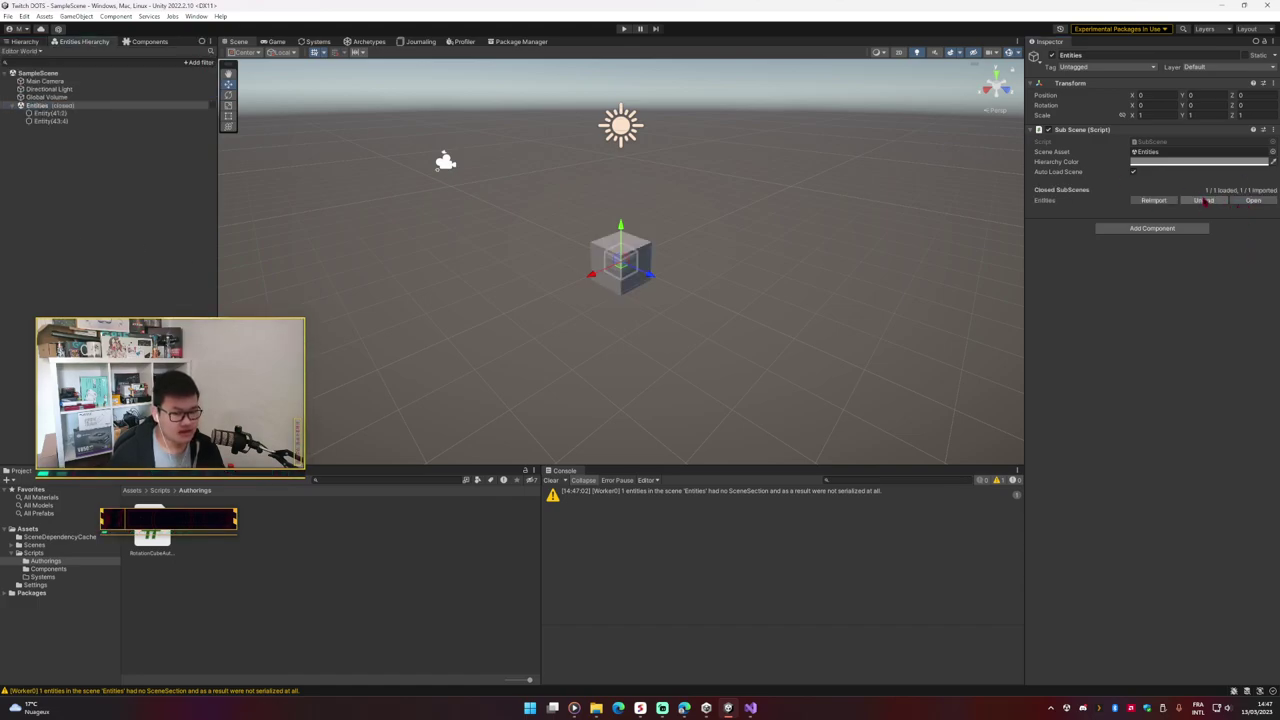
left_click(80, 113)
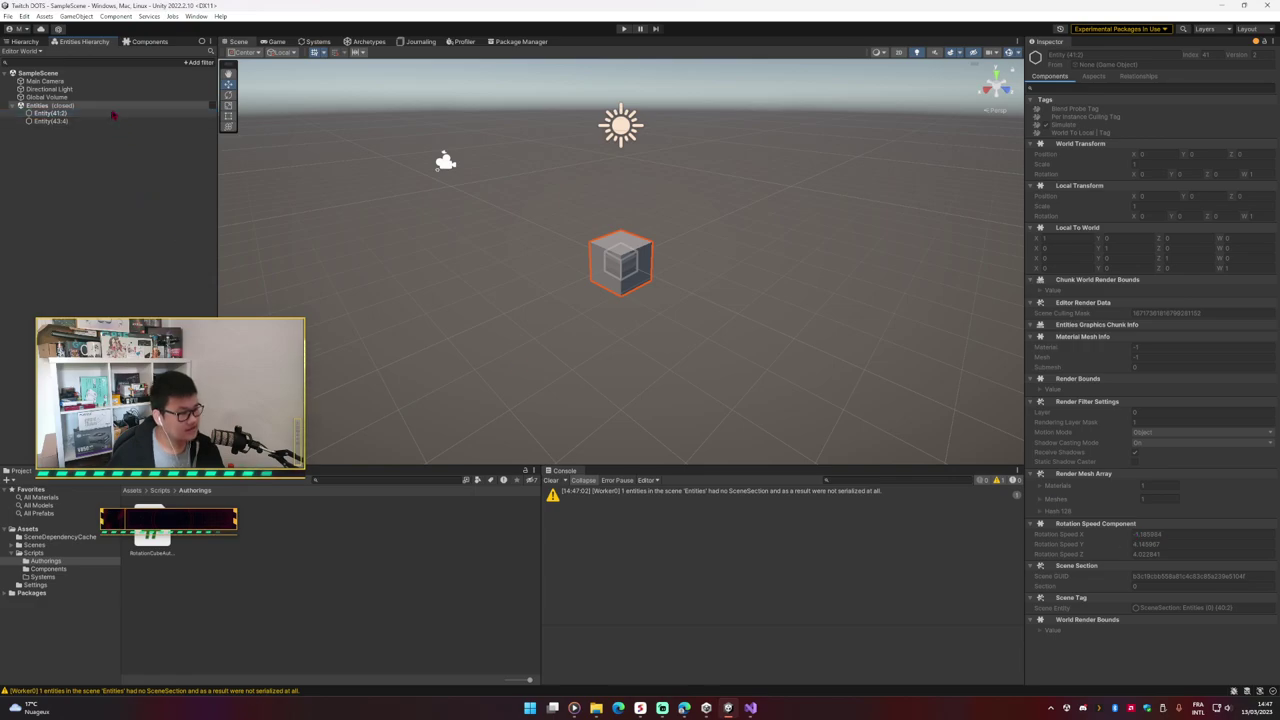
left_click(563, 143)
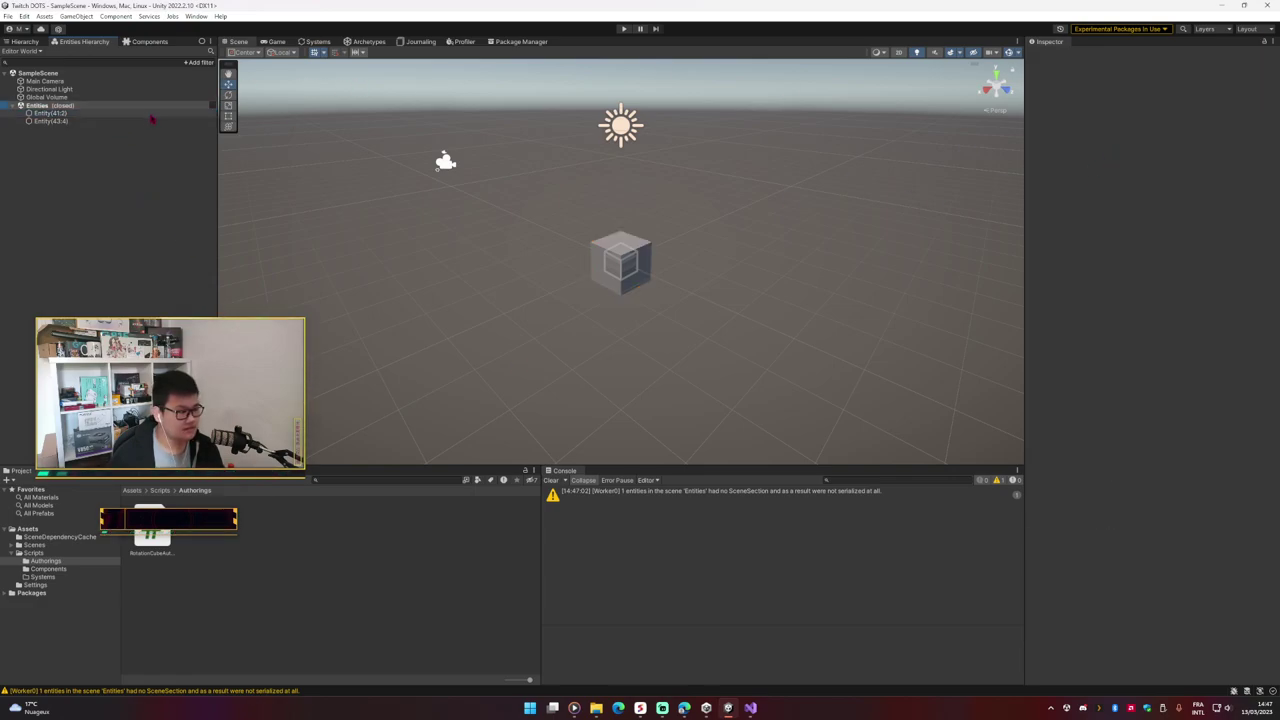
Step: Recheck the reimported entity's rotation speeds, clear the console and go to the Scripts folder
left_click(25, 41)
left_click(50, 92)
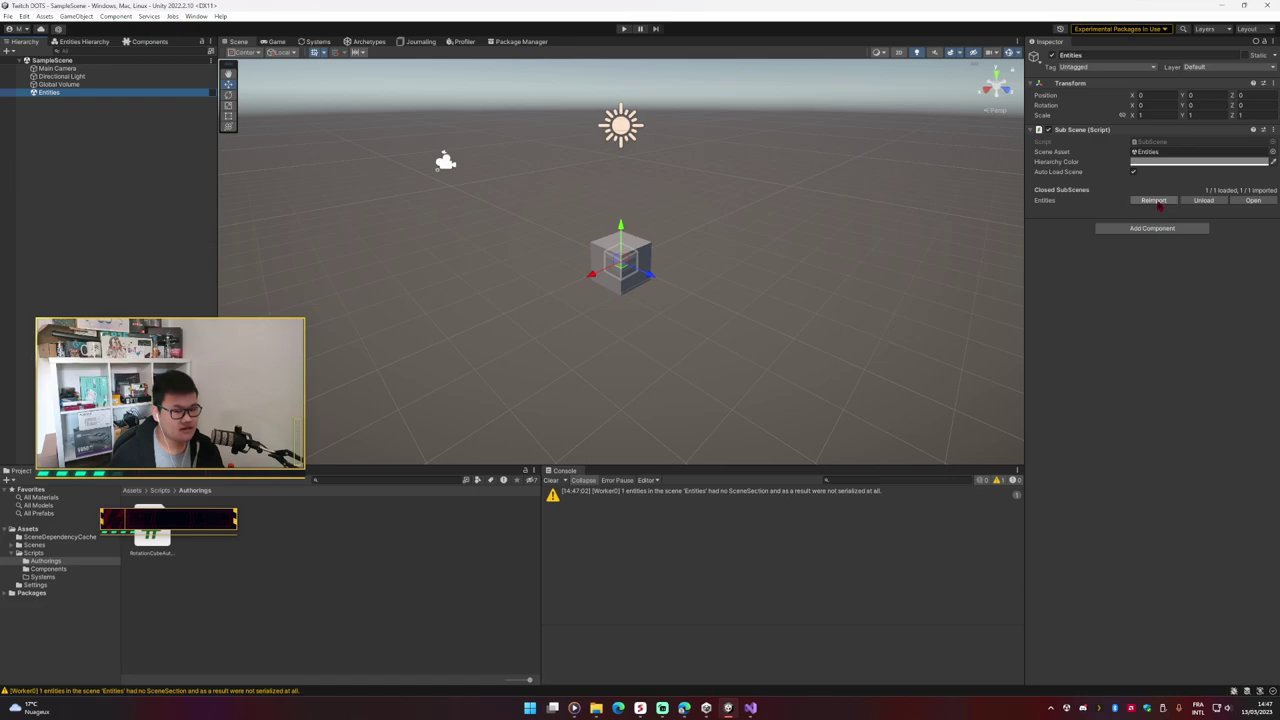
left_click(84, 42)
left_click(50, 113)
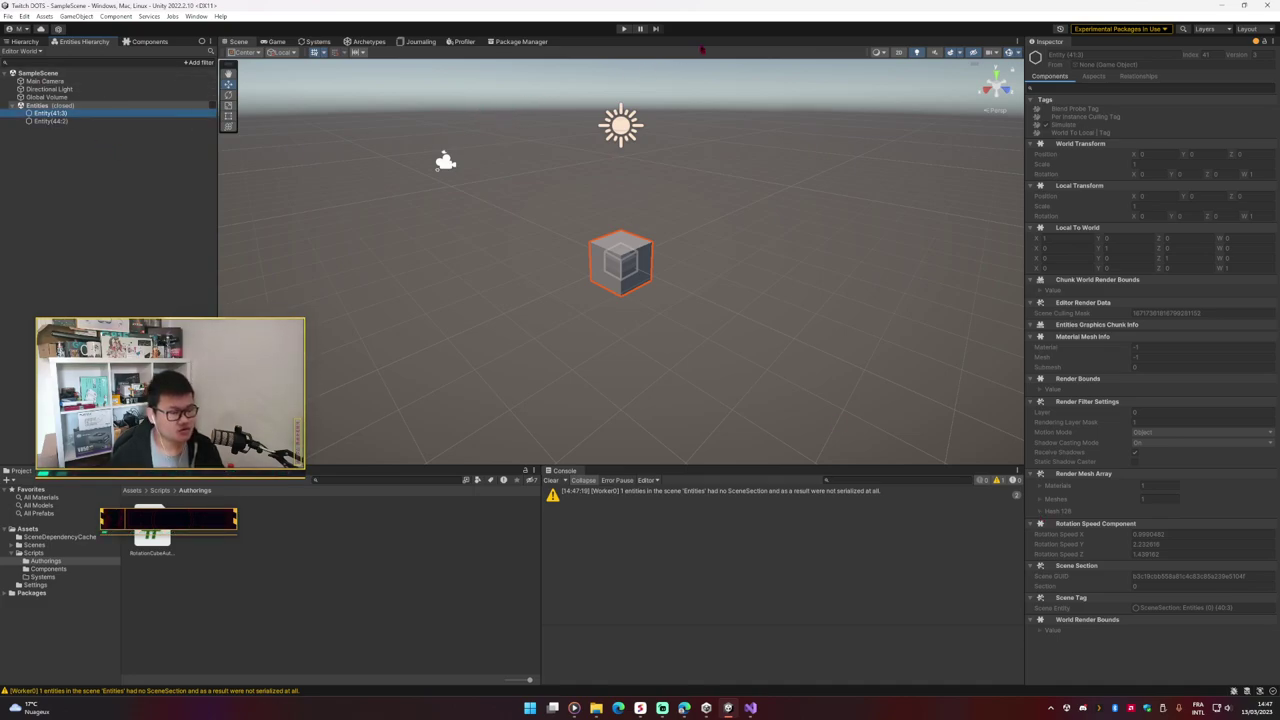
left_click(551, 480)
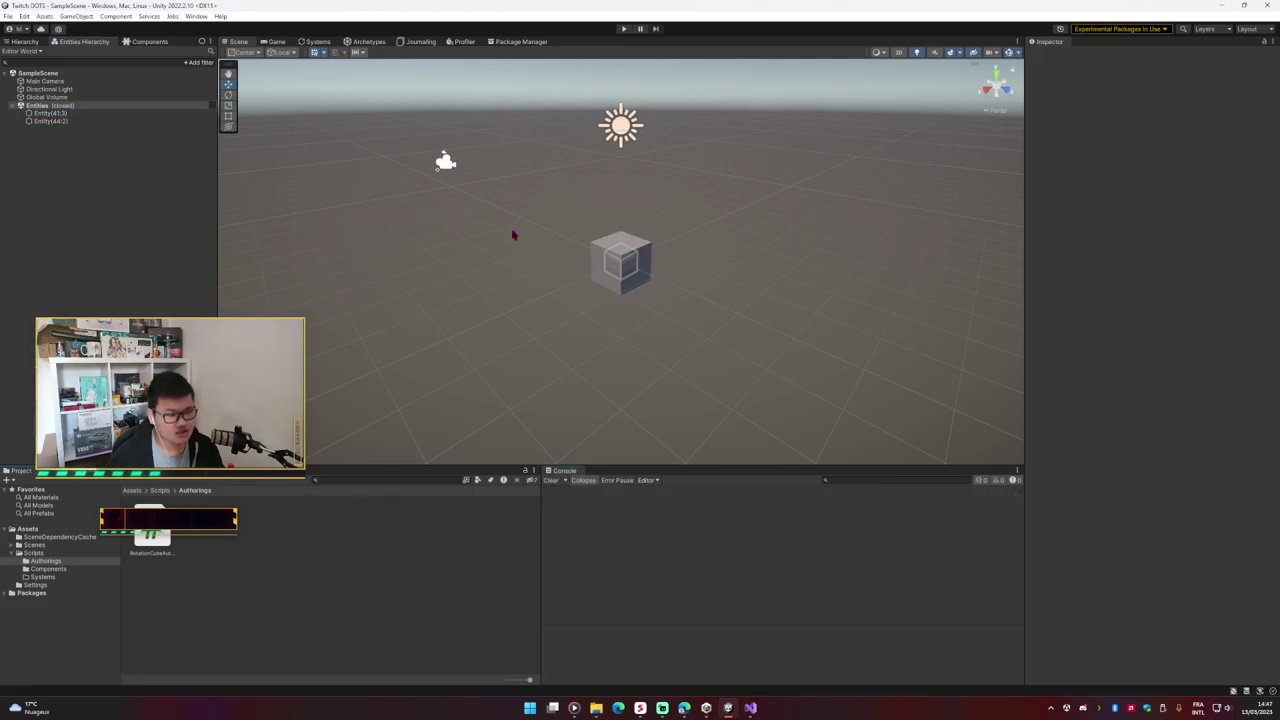
left_click(165, 492)
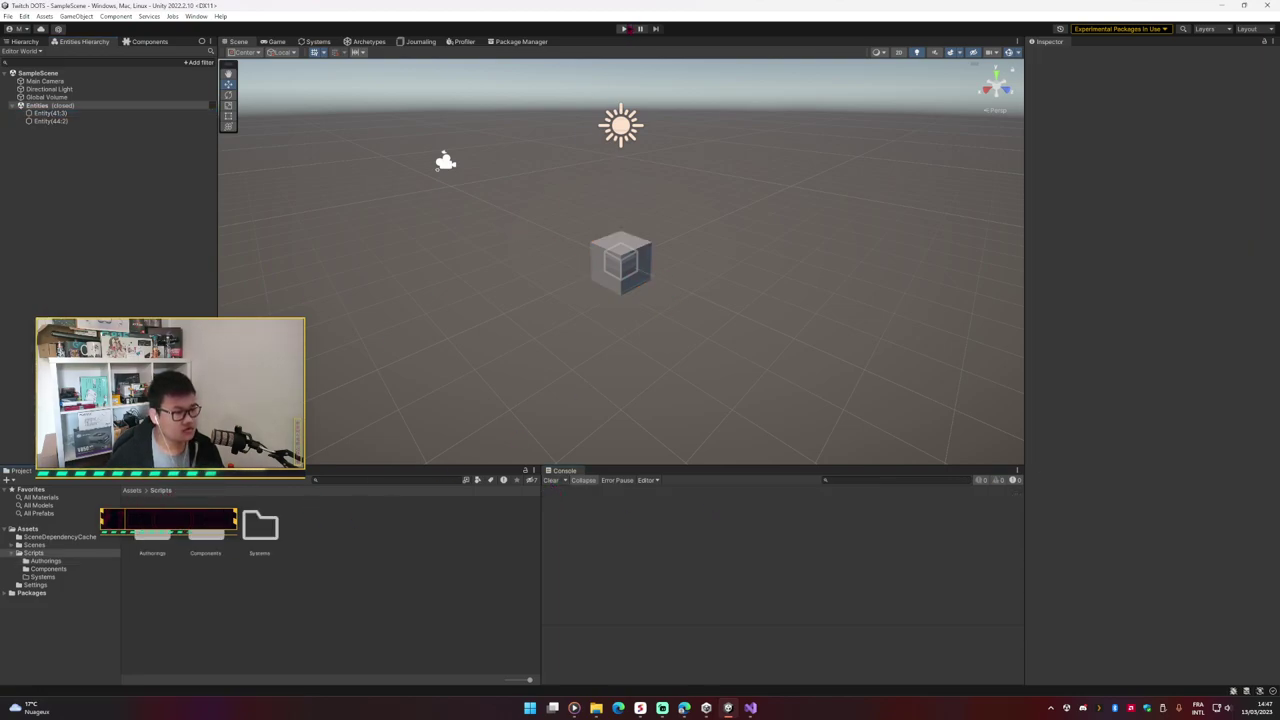
Step: Run Play mode briefly to inspect the cube entity's components, then stop
left_click(623, 28)
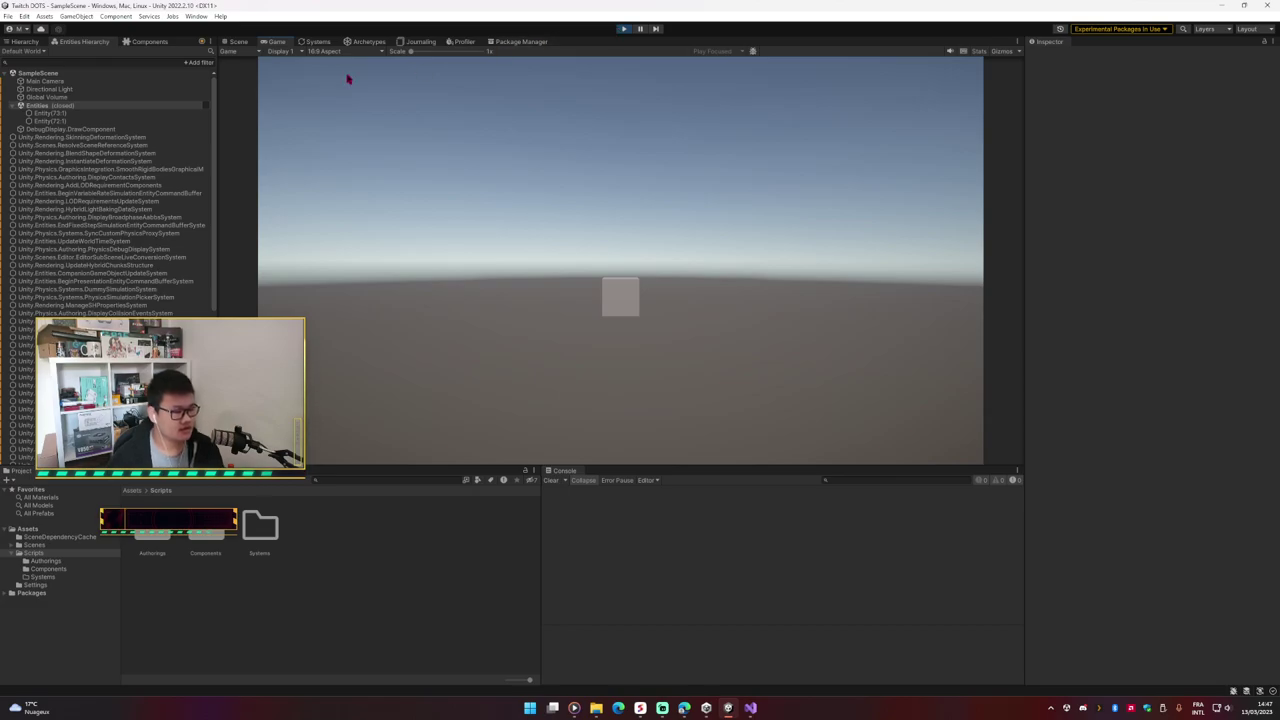
left_click(77, 115)
scroll(1110, 330, "down", 3)
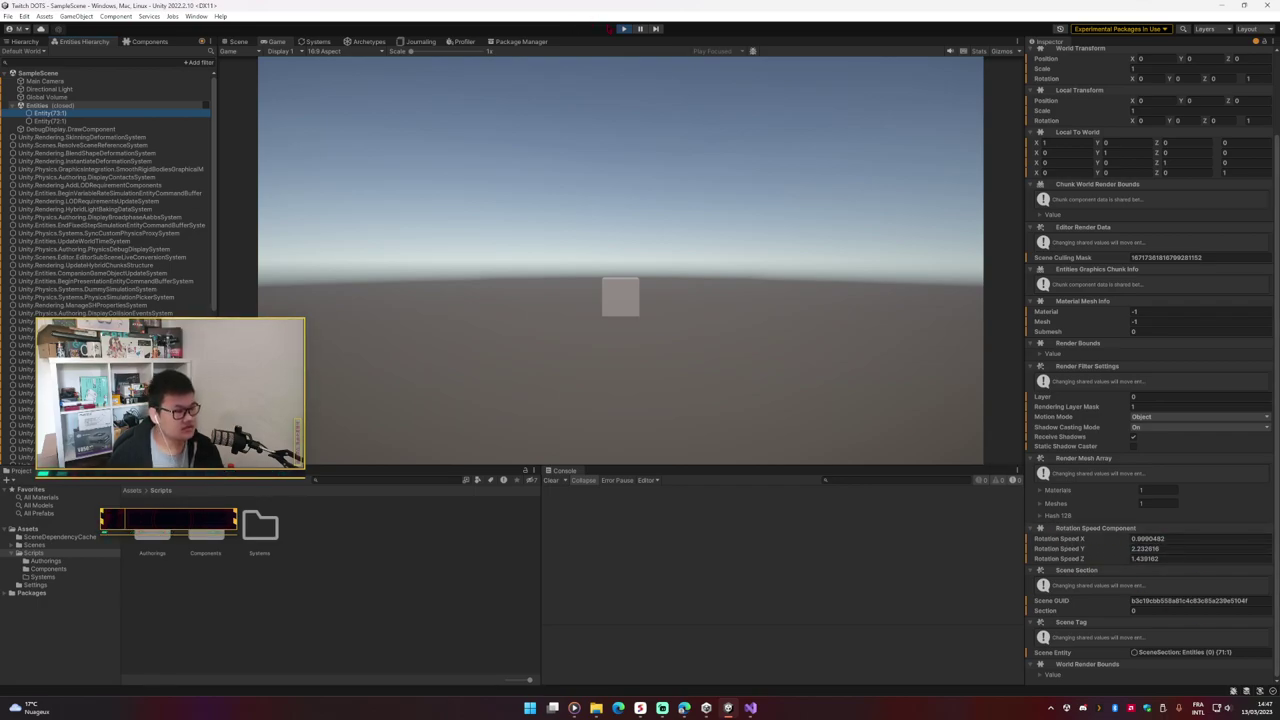
key("ctrl+p")
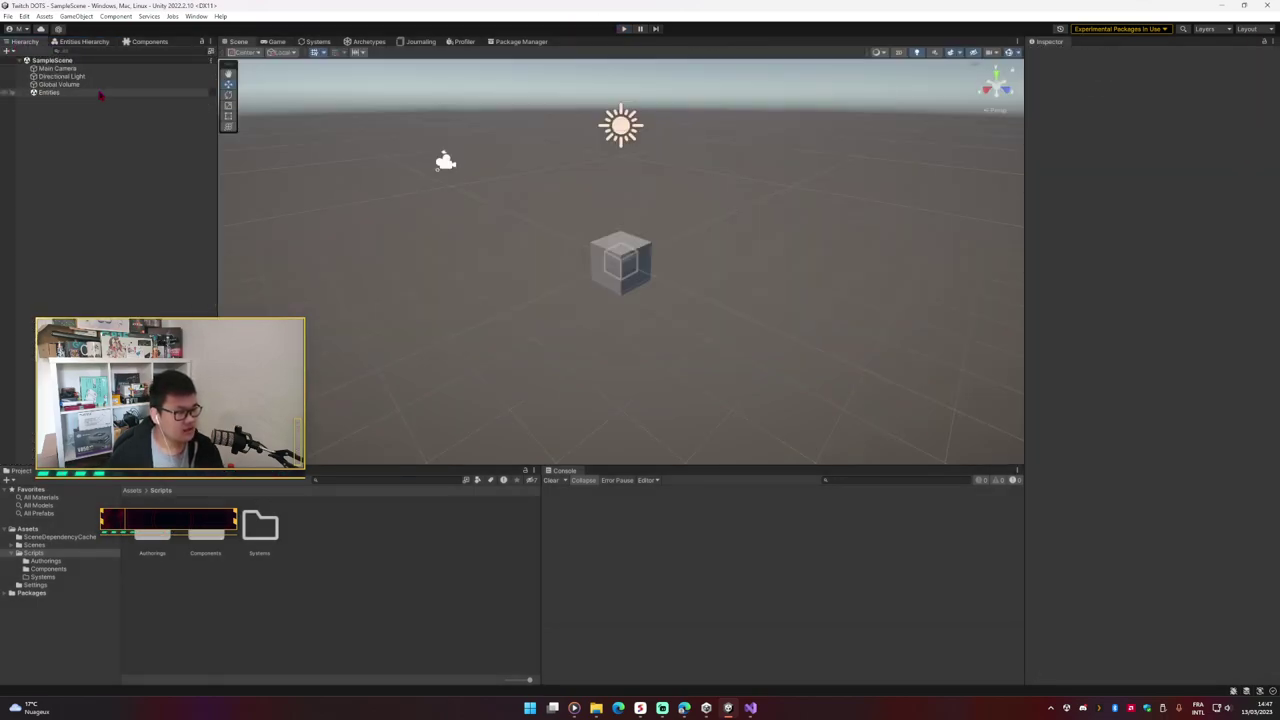
Step: Reimport the Entities subscene and inspect the baked cube entity's components
left_click(100, 93)
left_click(71, 43)
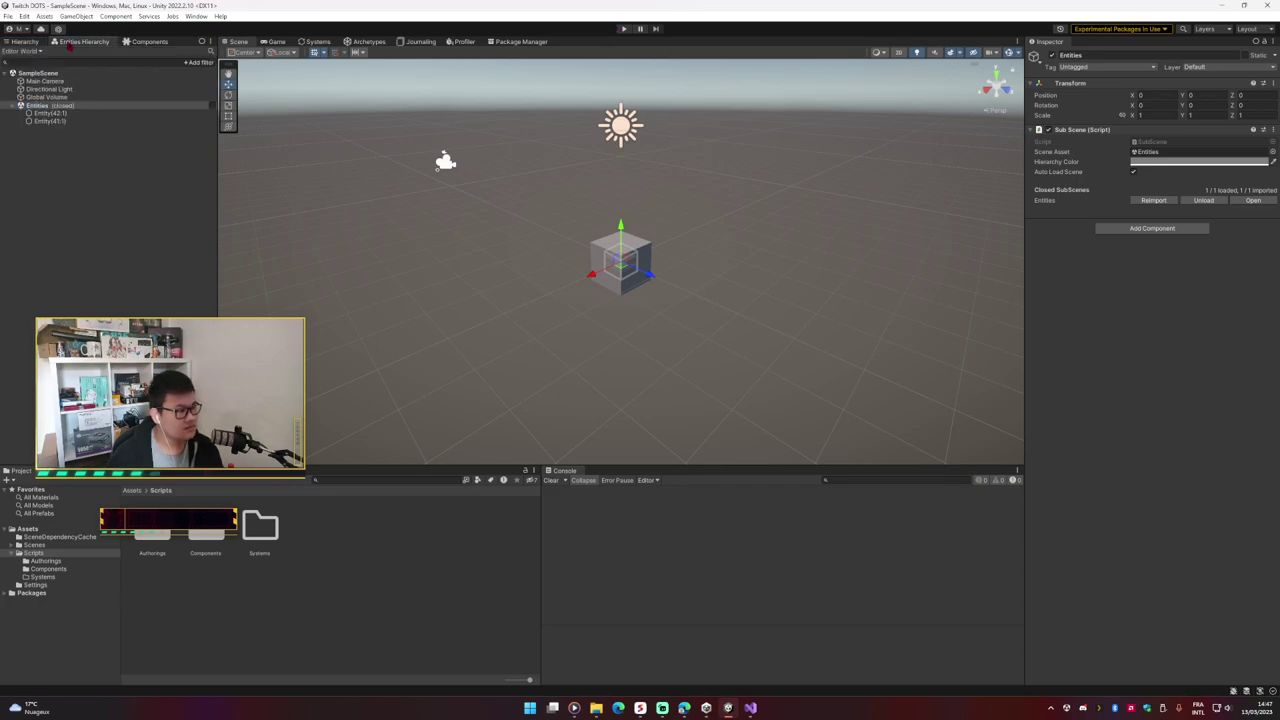
left_click(50, 113)
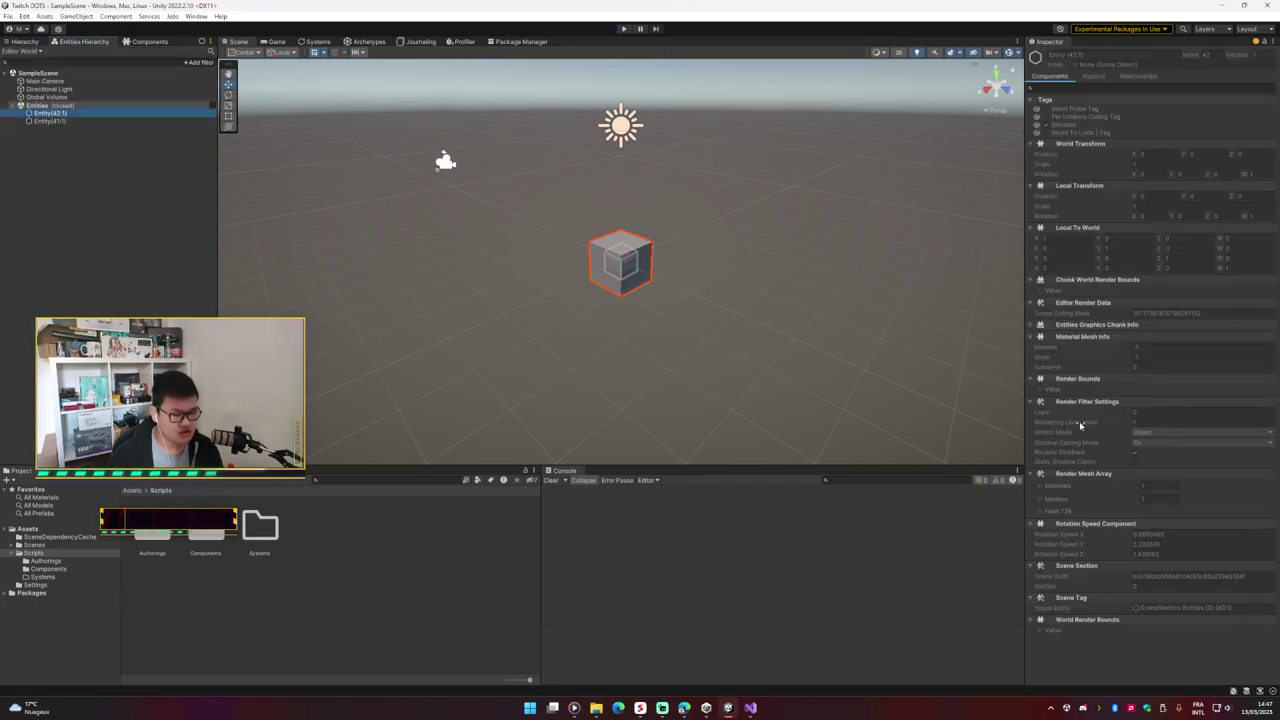
left_click(25, 41)
left_click(90, 84)
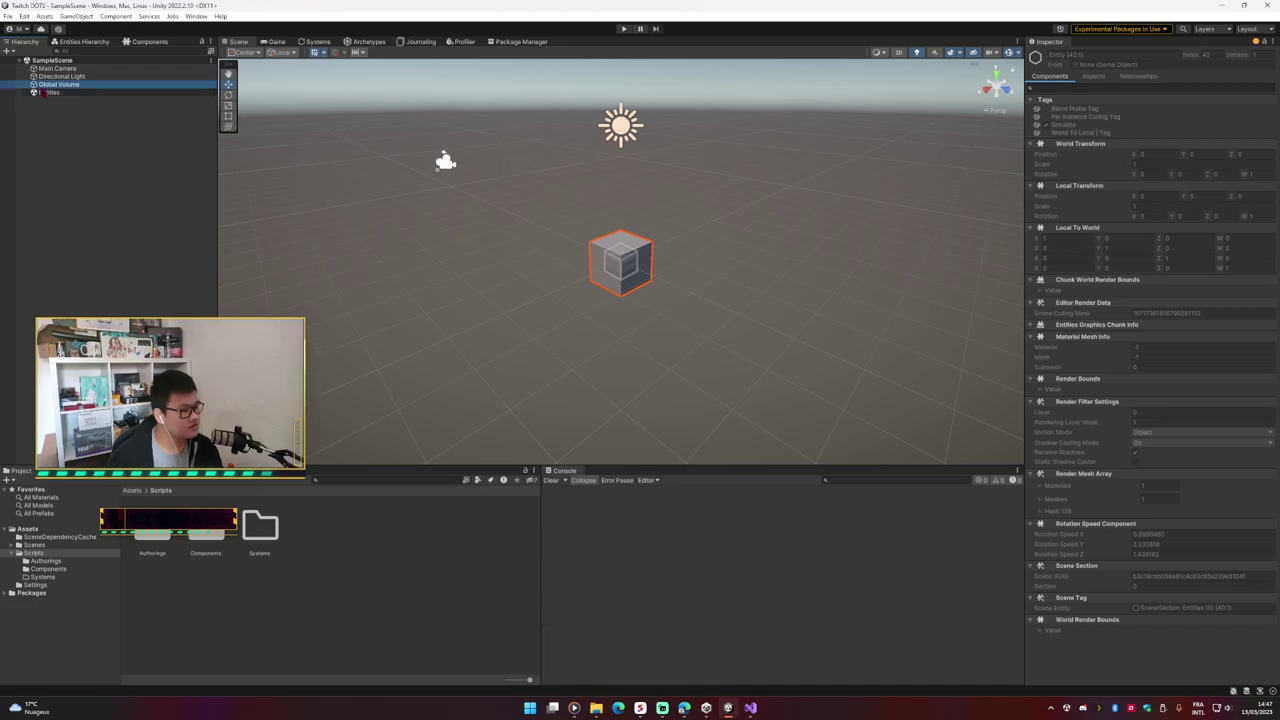
left_click(108, 92)
left_click(1140, 201)
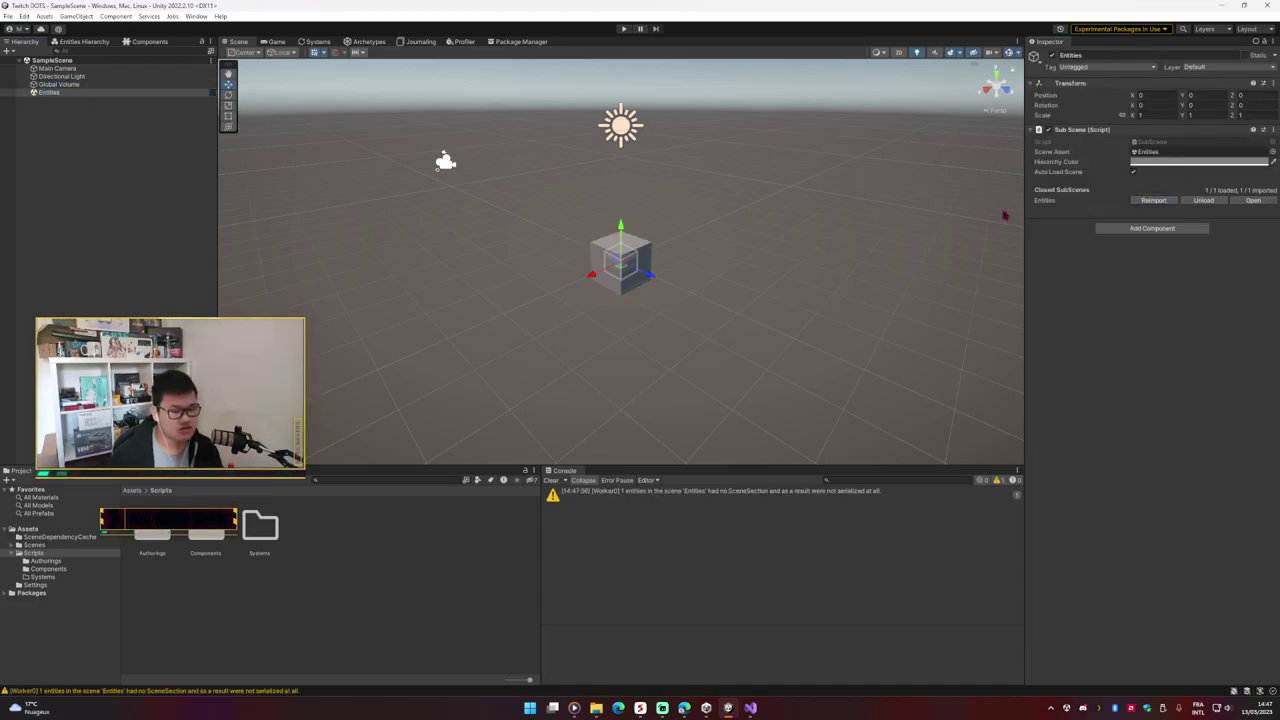
left_click(86, 42)
left_click(55, 121)
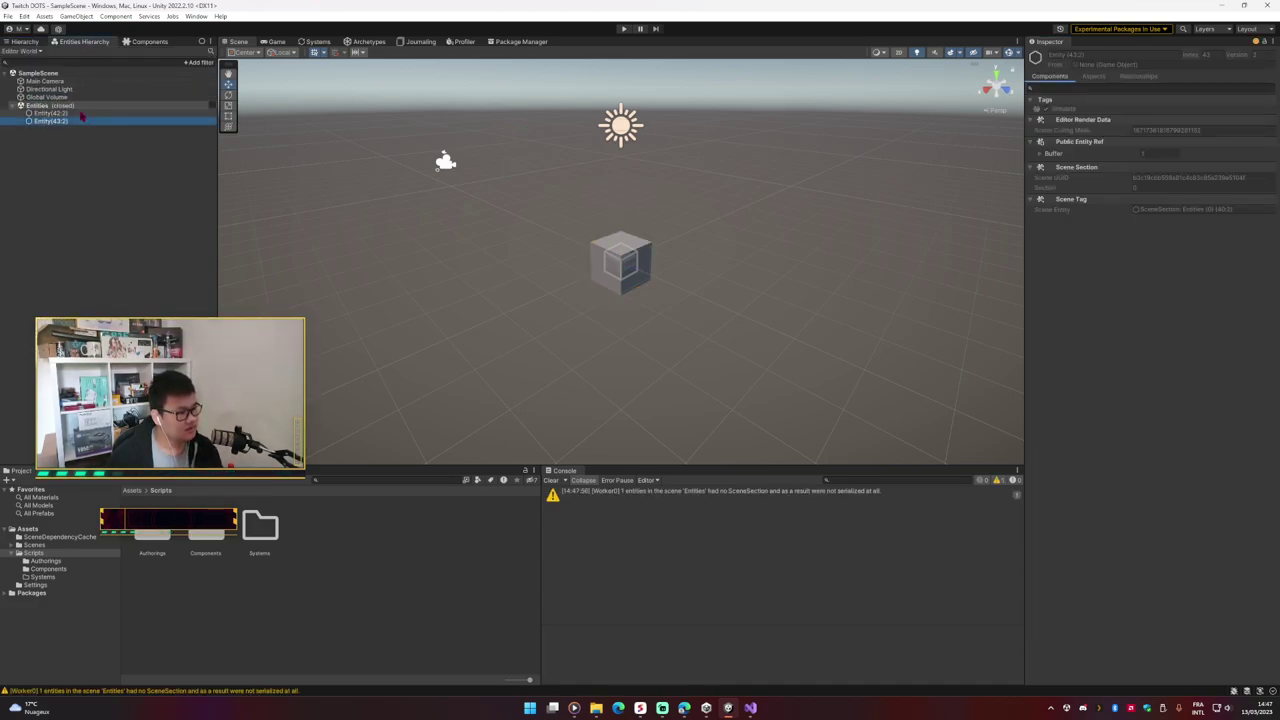
left_click(52, 113)
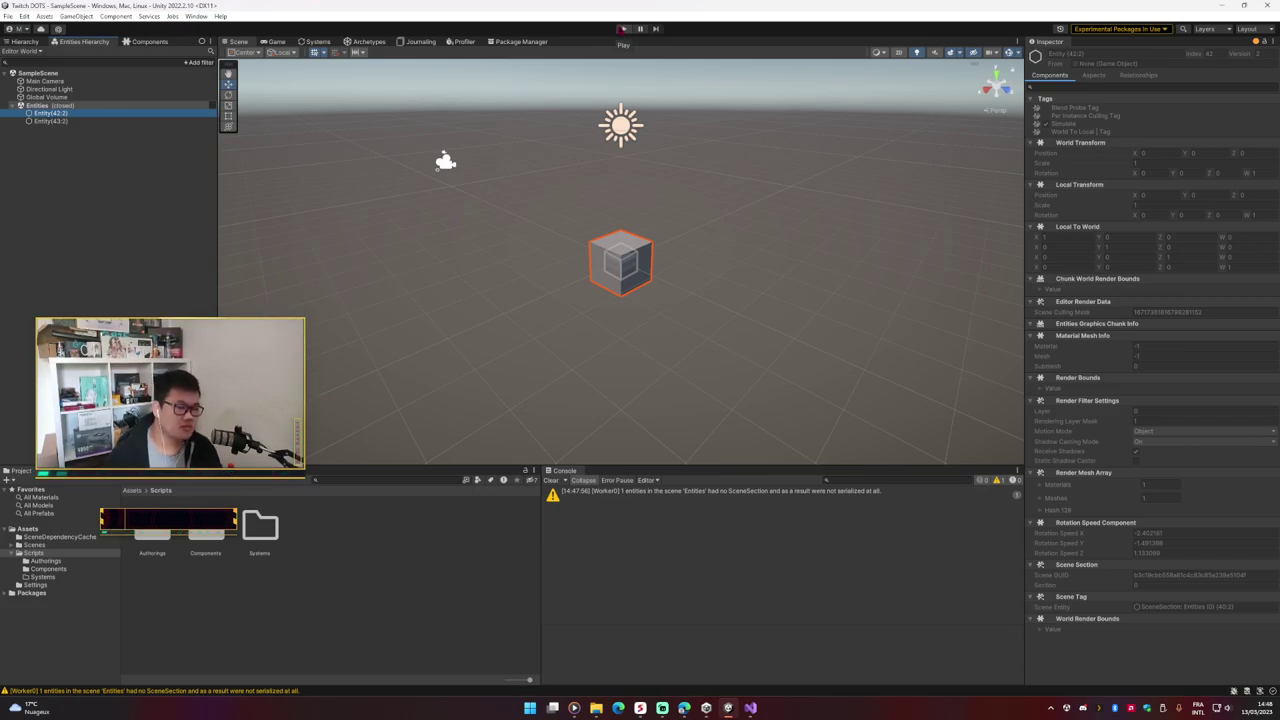
Step: Play again to confirm the cube entity's Rotation Speed Component at runtime, then stop
left_click(623, 29)
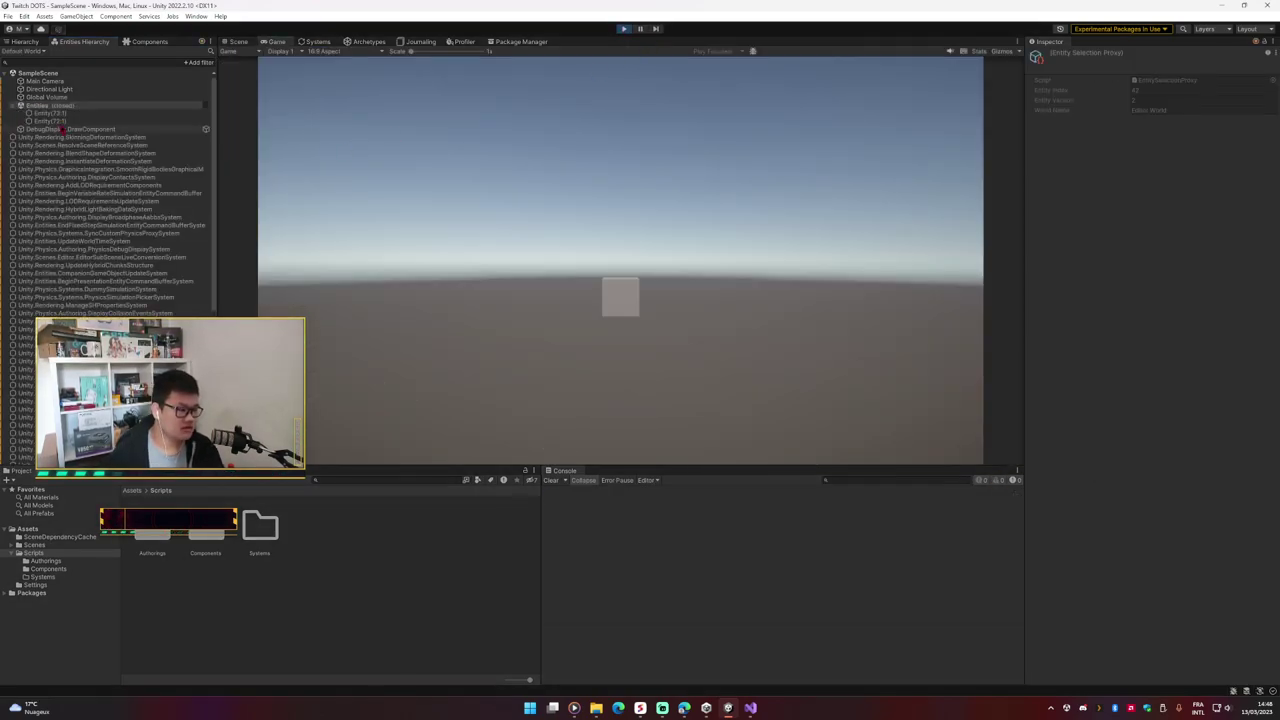
left_click(50, 113)
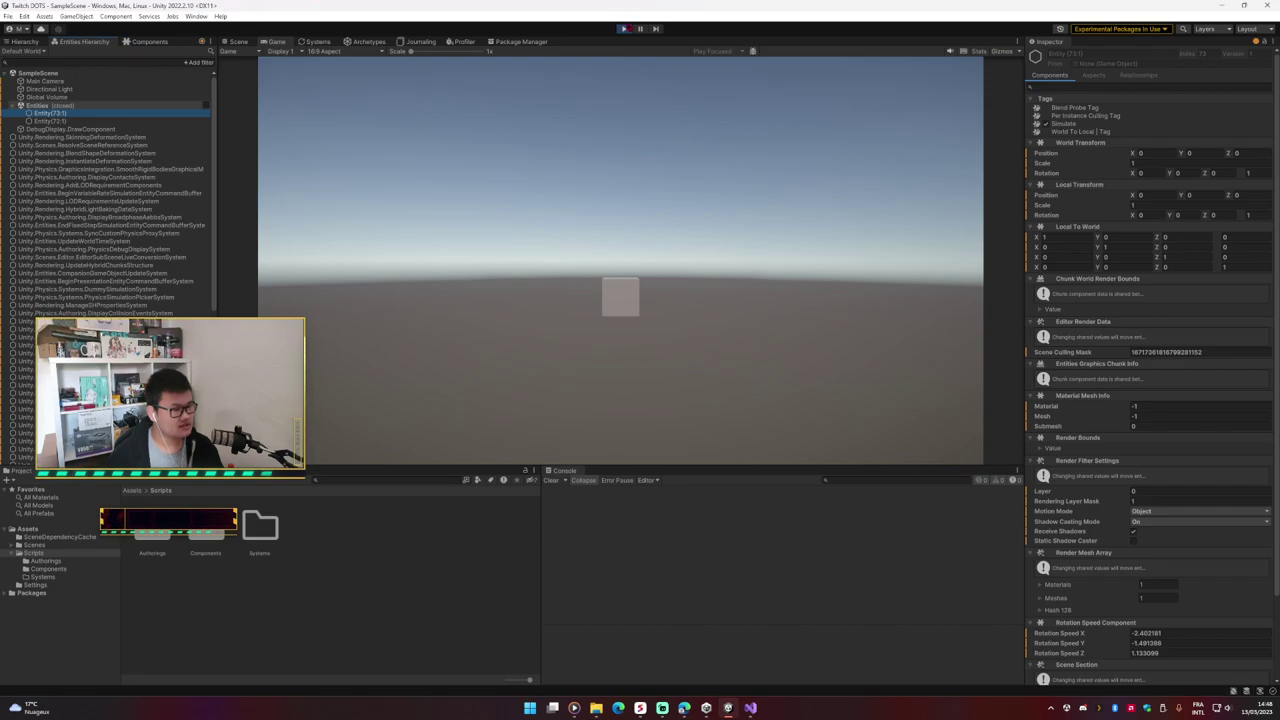
key("ctrl+p")
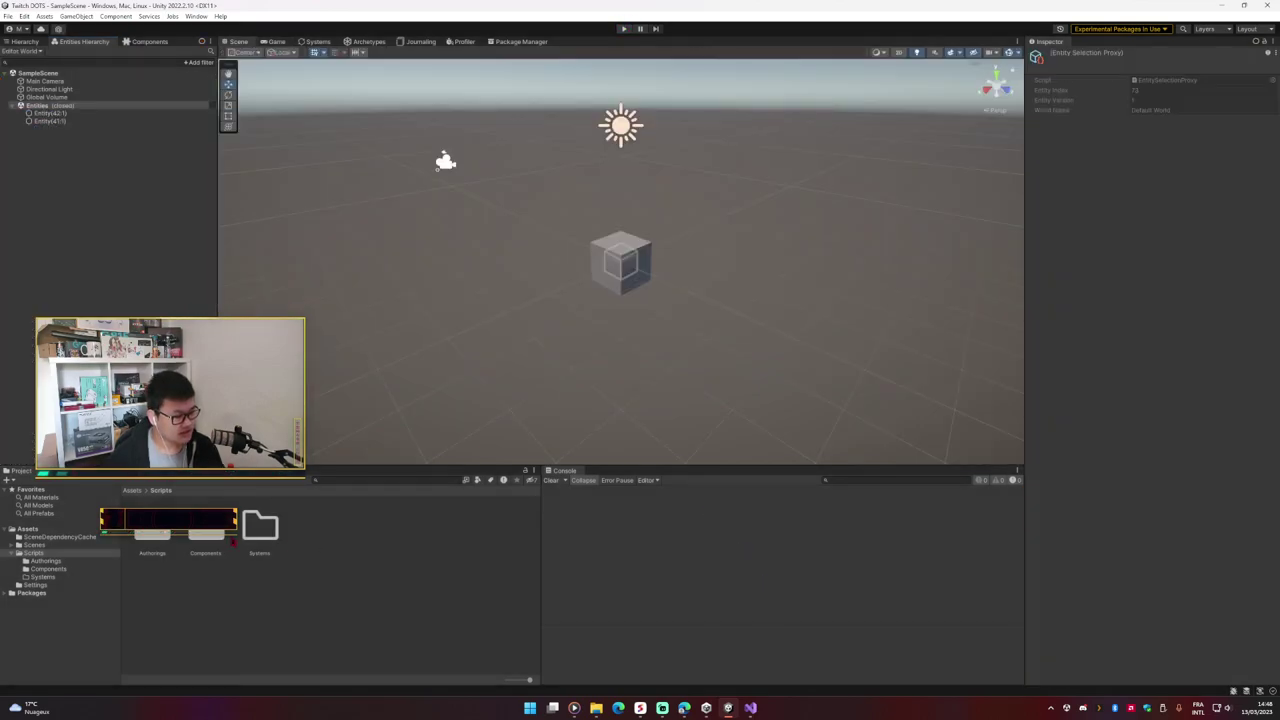
Step: In the Systems folder, create a C# script named RotationCubeSystem
double_click(261, 530)
right_click(343, 553)
mouse_move(472, 257)
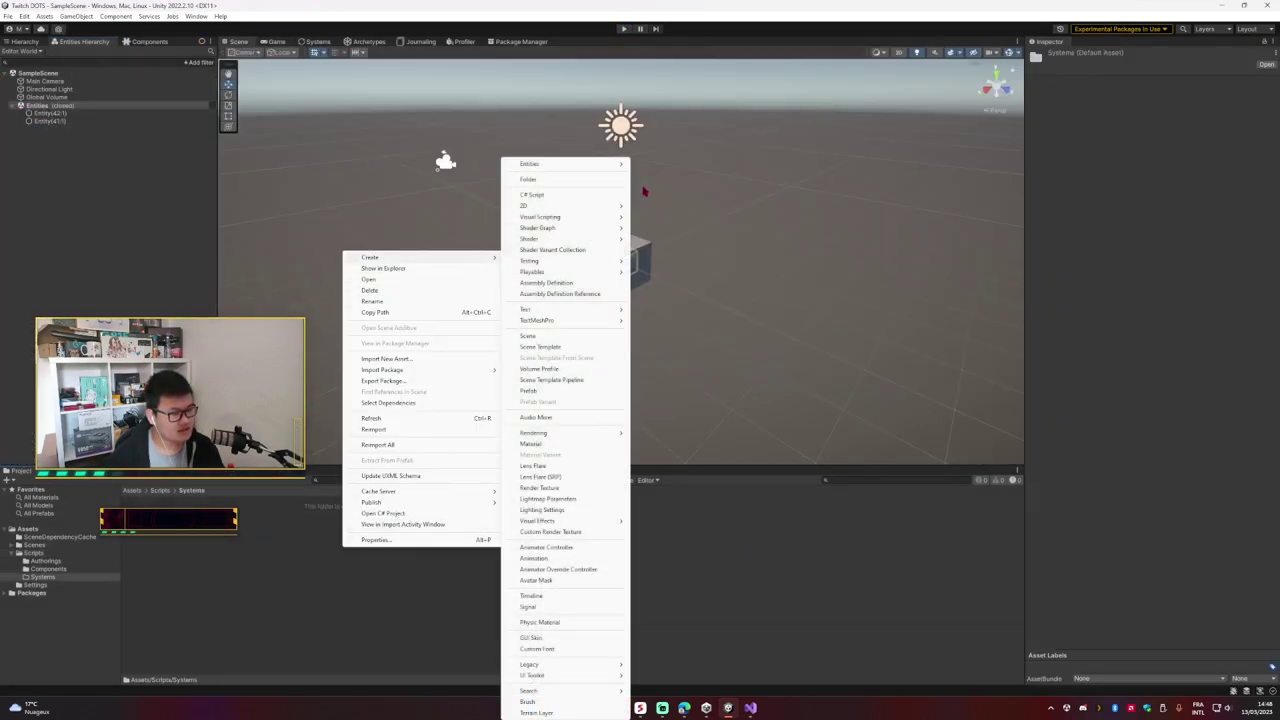
left_click(609, 196)
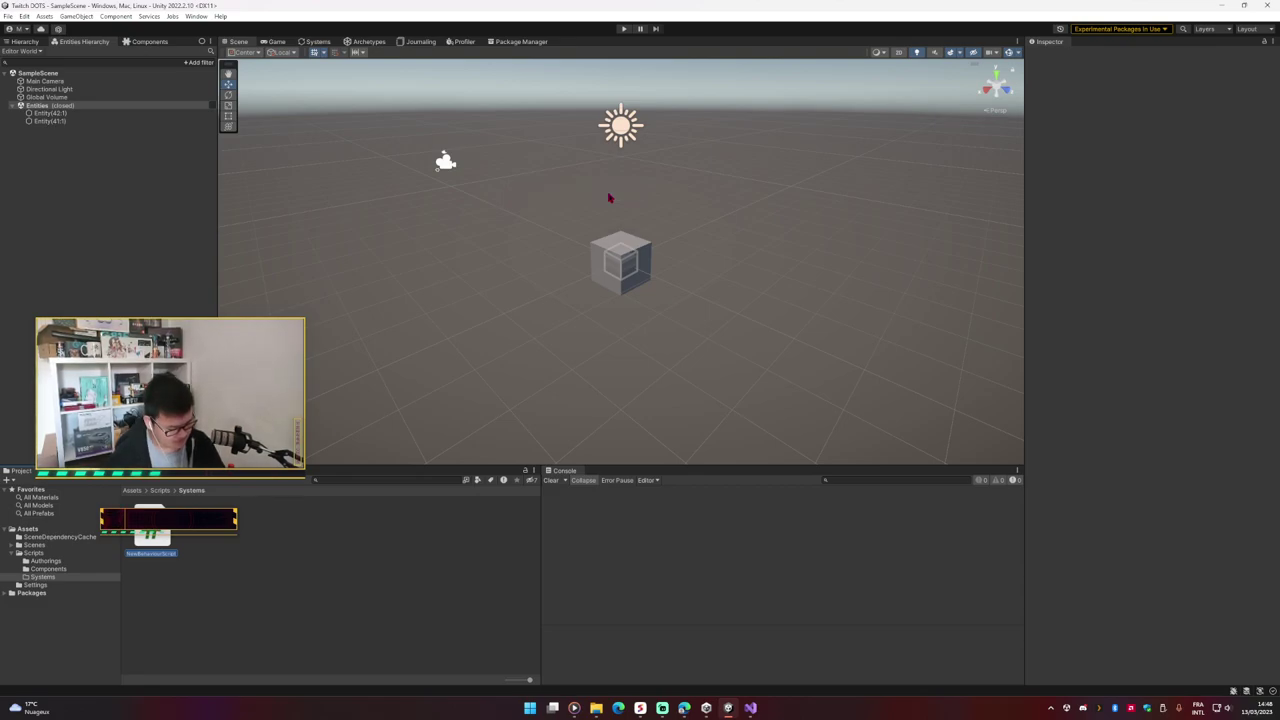
type("Rotation")
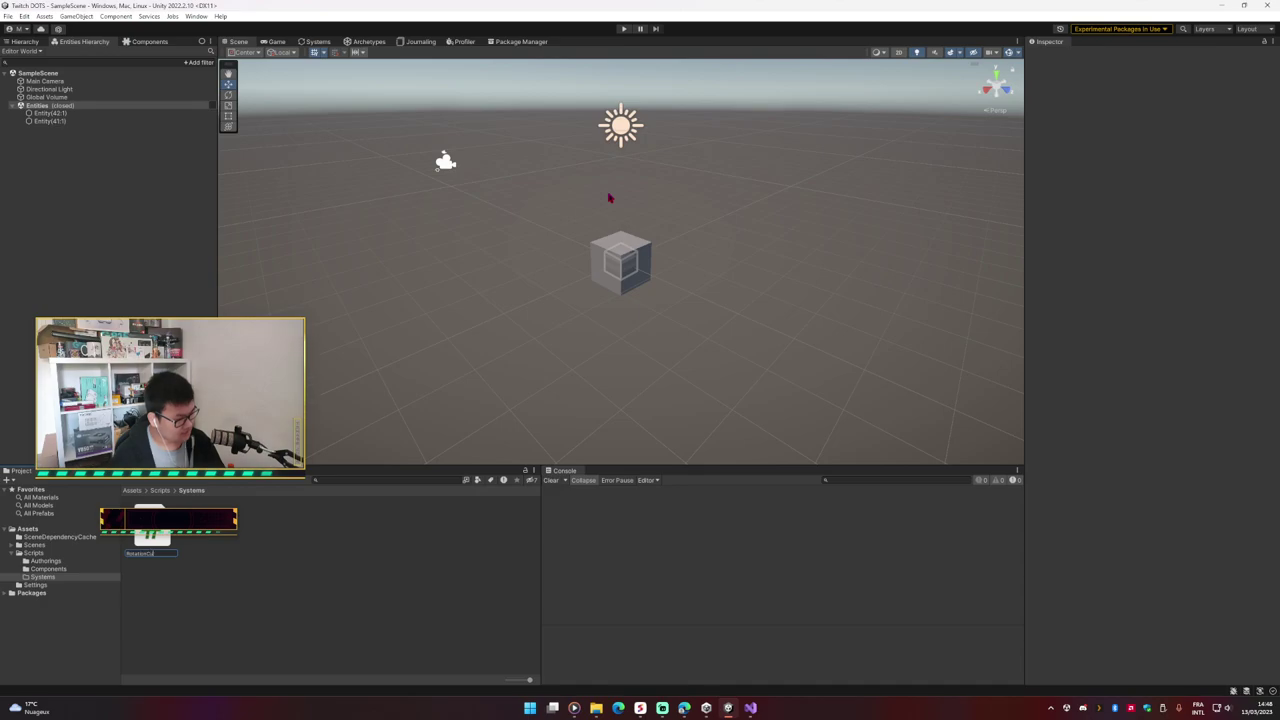
type("CubeSystem")
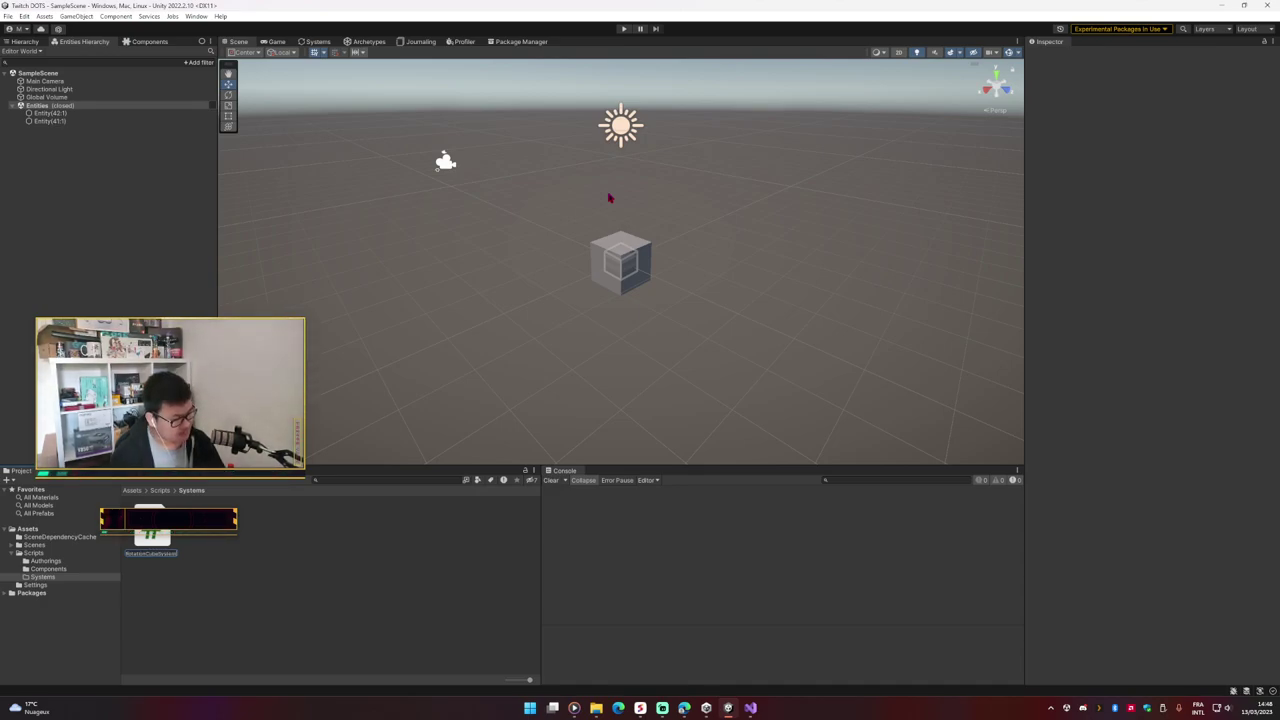
key("Return")
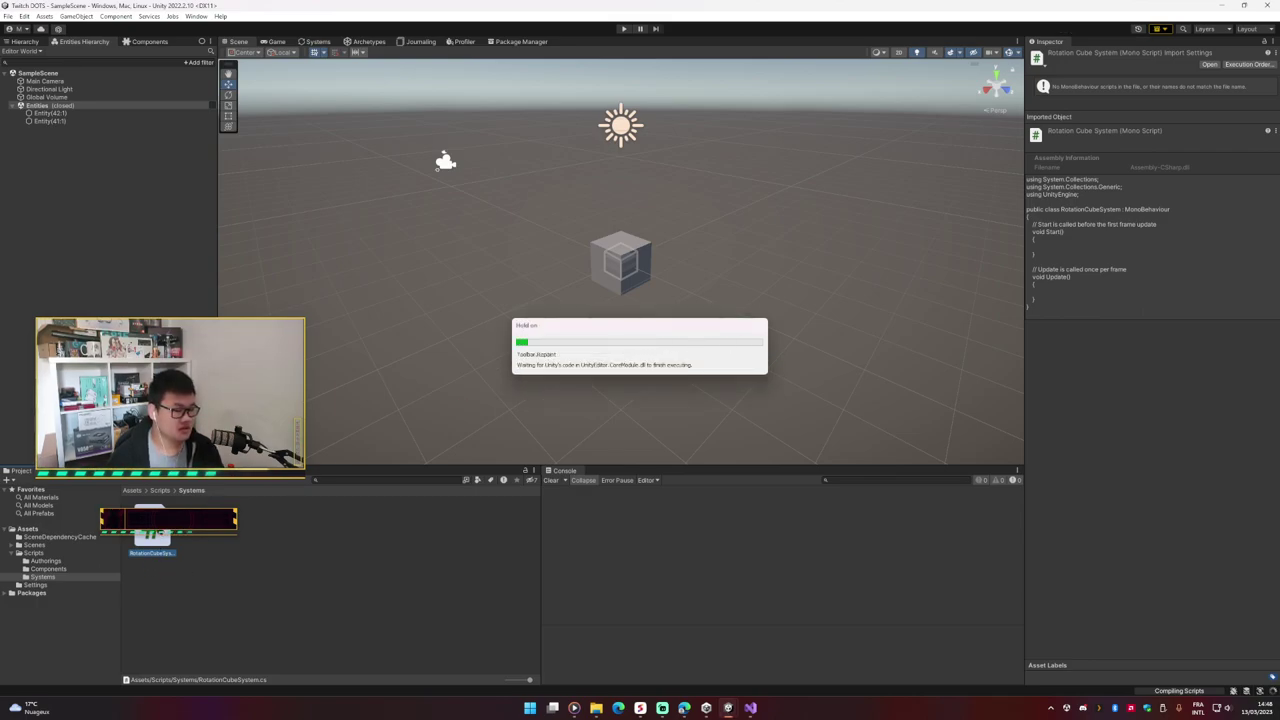
Step: Change the class to a partial struct and delete the Start and Update methods
double_click(150, 535)
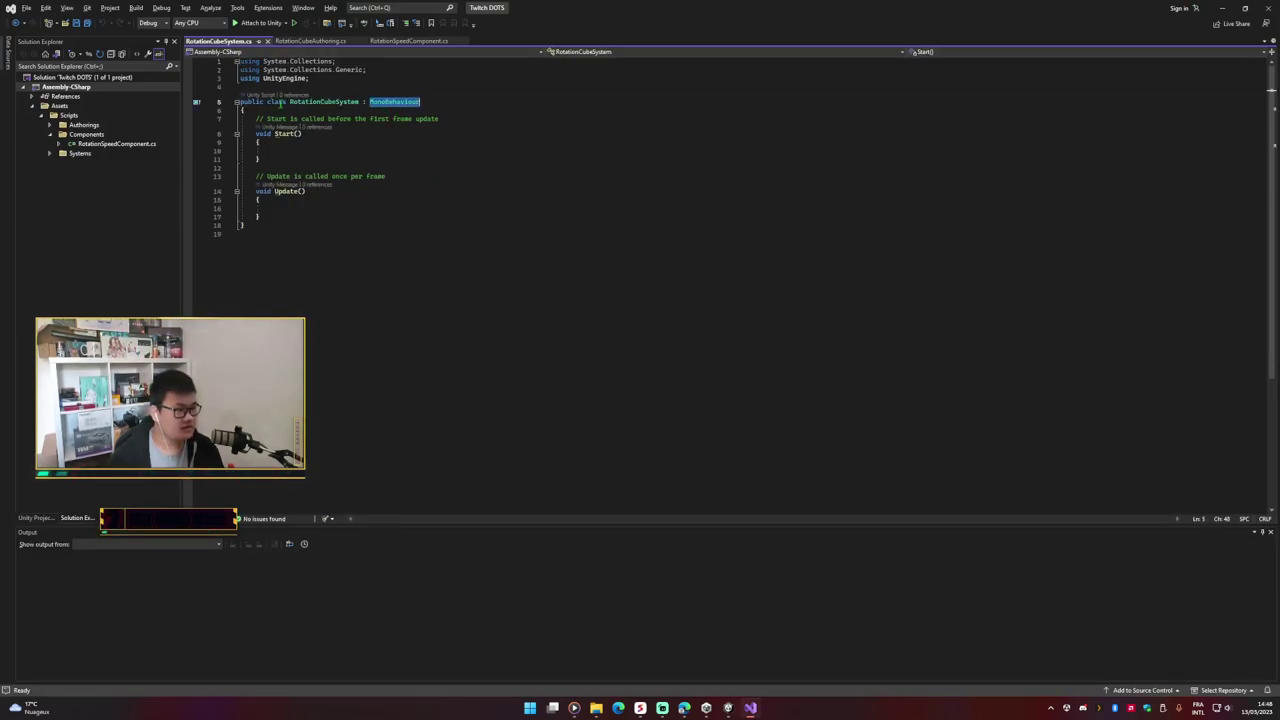
double_click(277, 101)
type("partial struct")
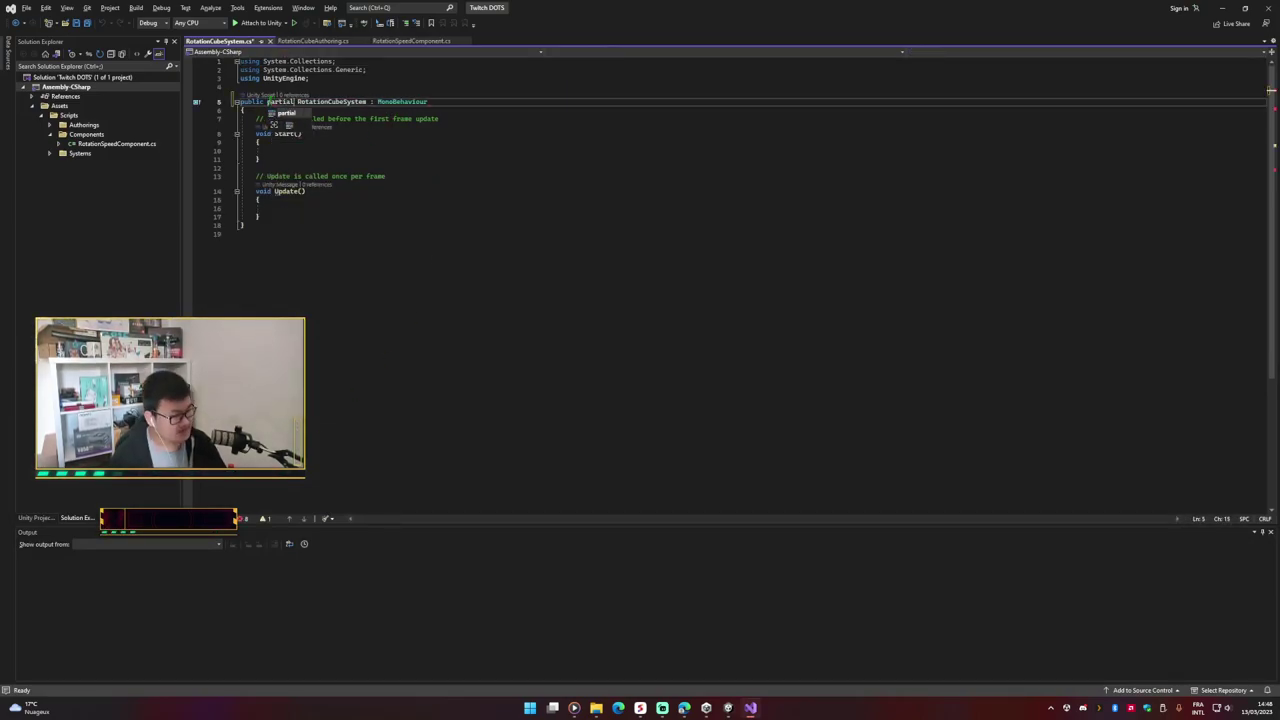
key("ctrl+s")
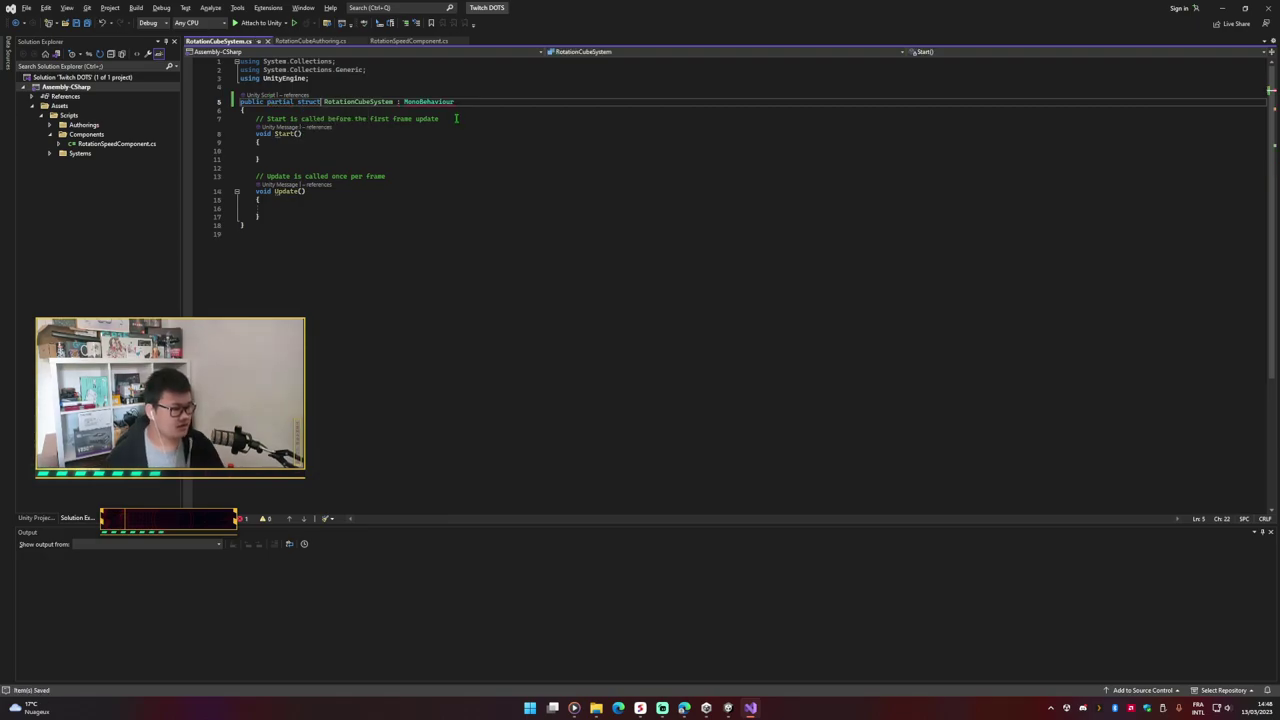
double_click(428, 101)
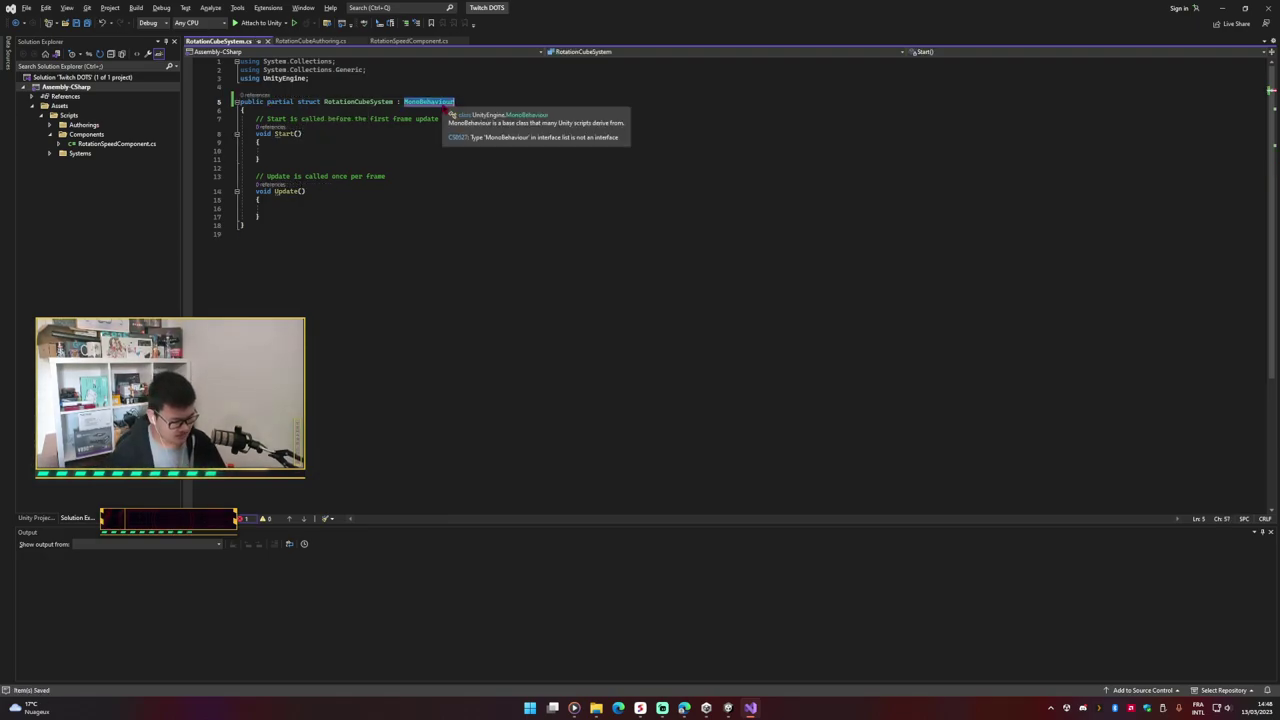
left_click_drag(262, 216, 240, 118)
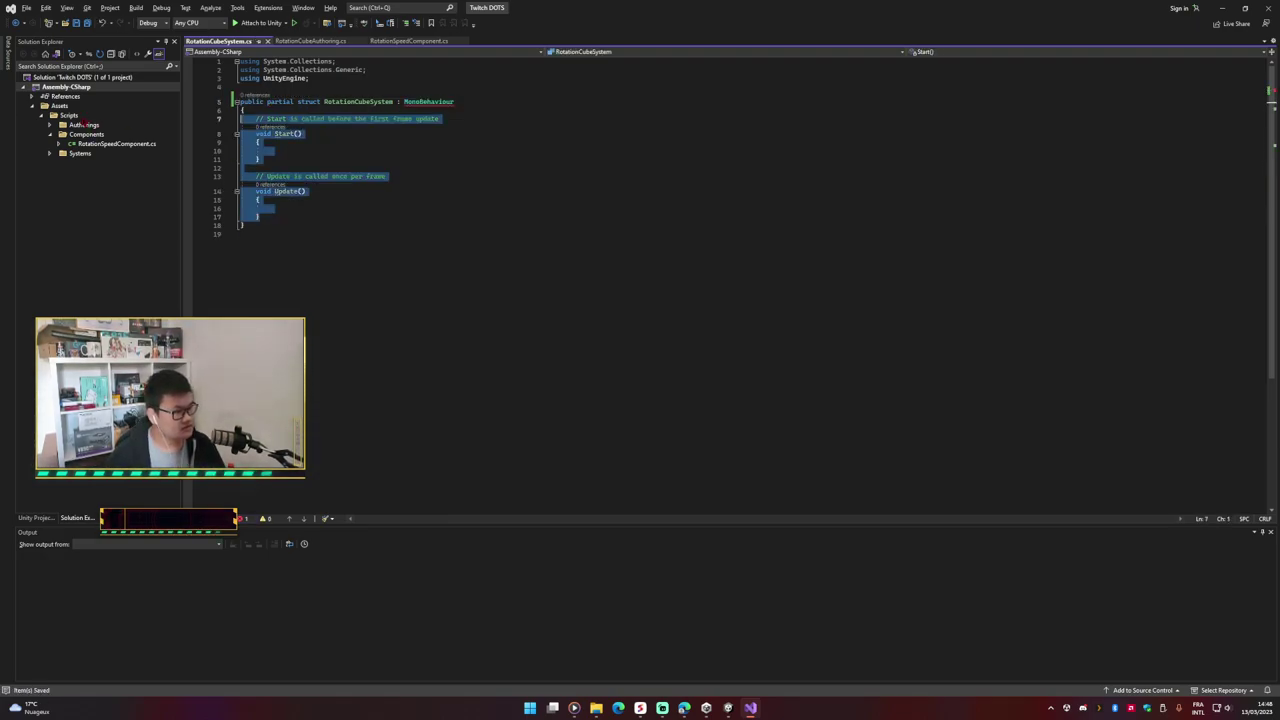
key("Delete")
key("BackSpace")
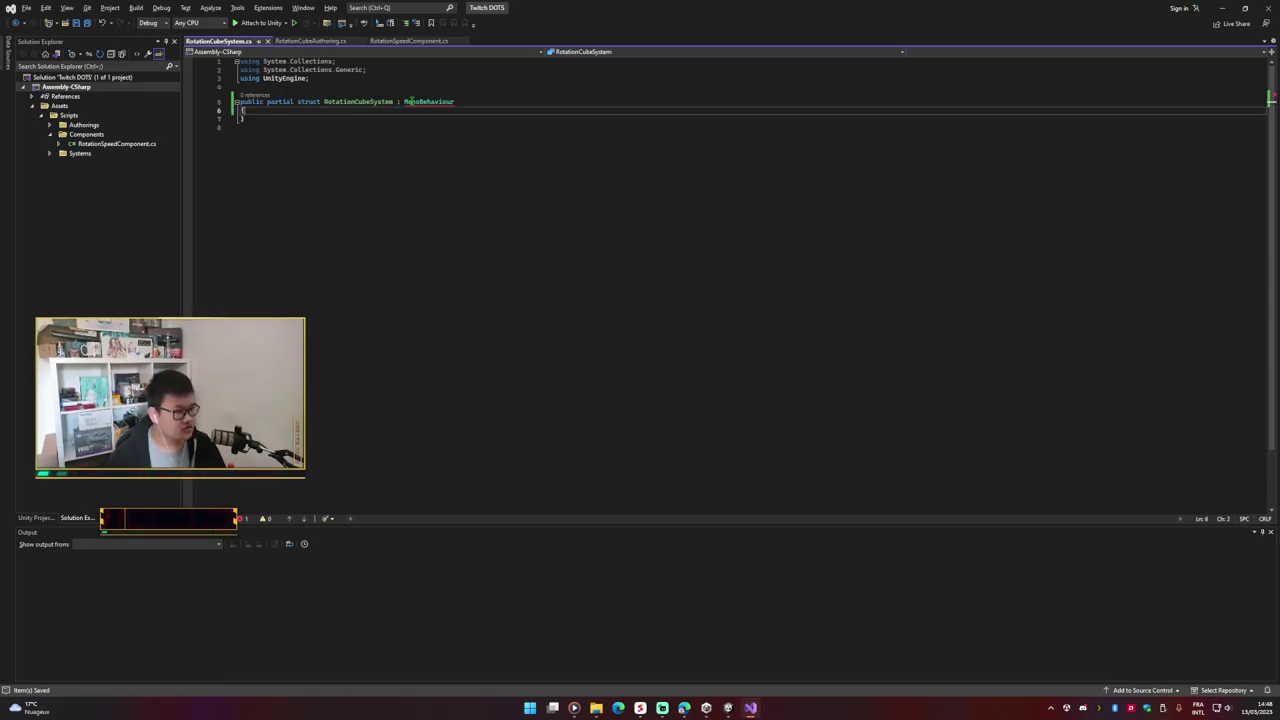
Step: Replace the MonoBehaviour base type with the ISystem interface
double_click(407, 101)
type("SystemBase")
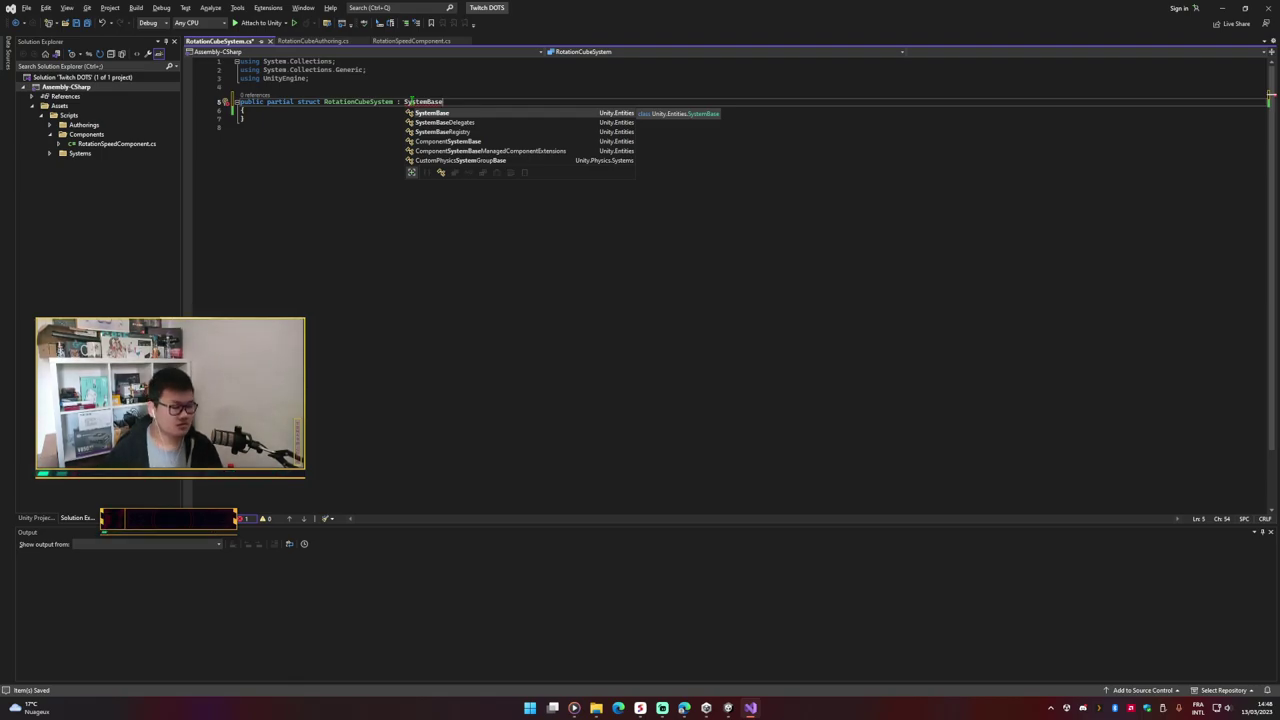
key("Tab")
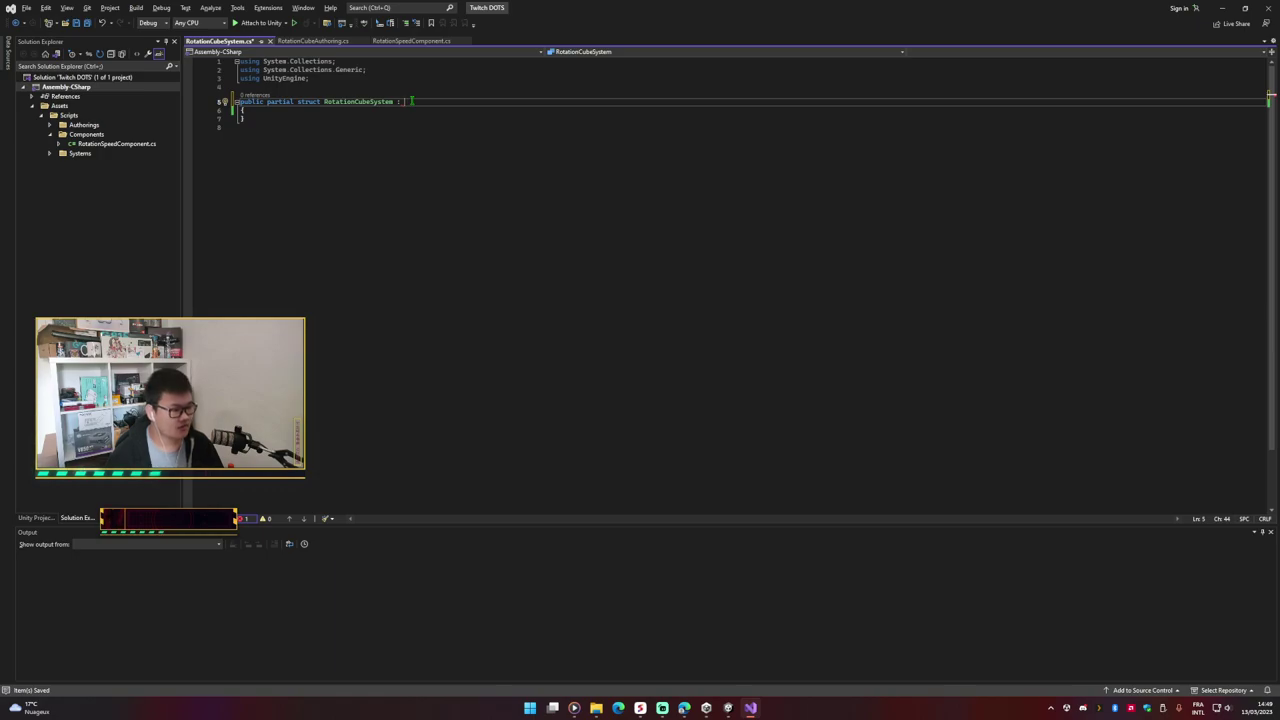
type("ISys")
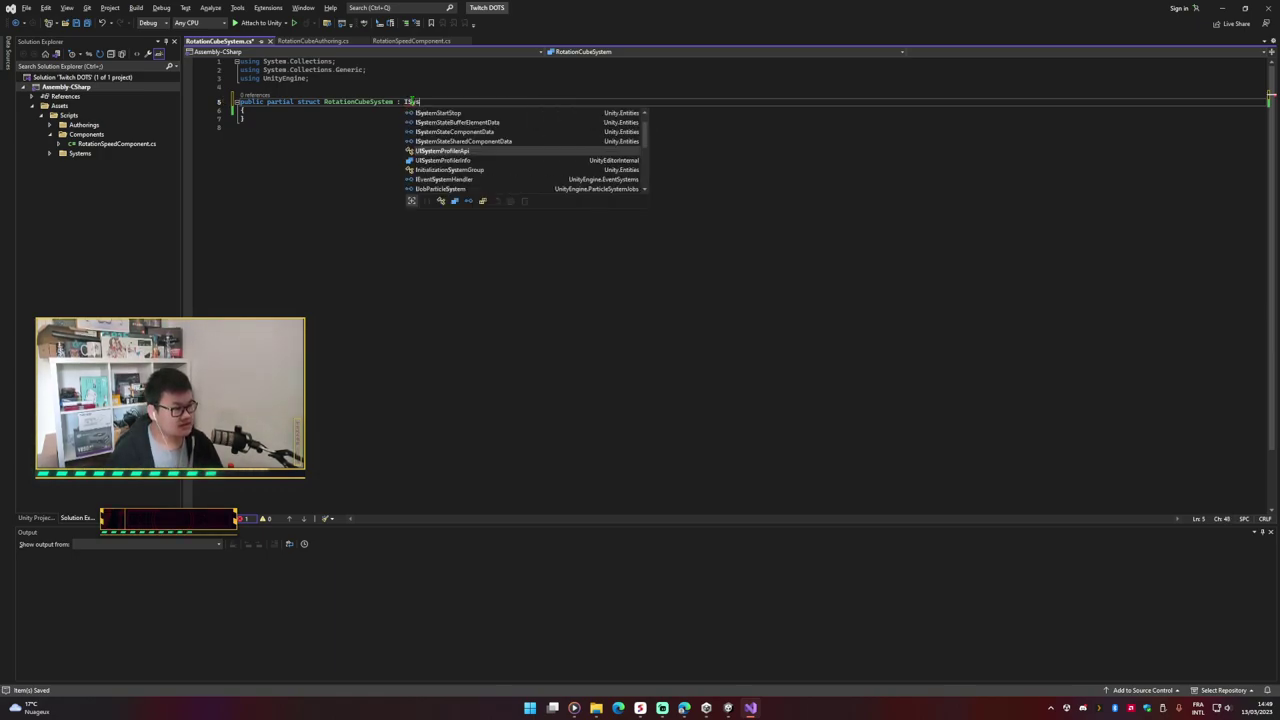
type("tem")
key("Tab")
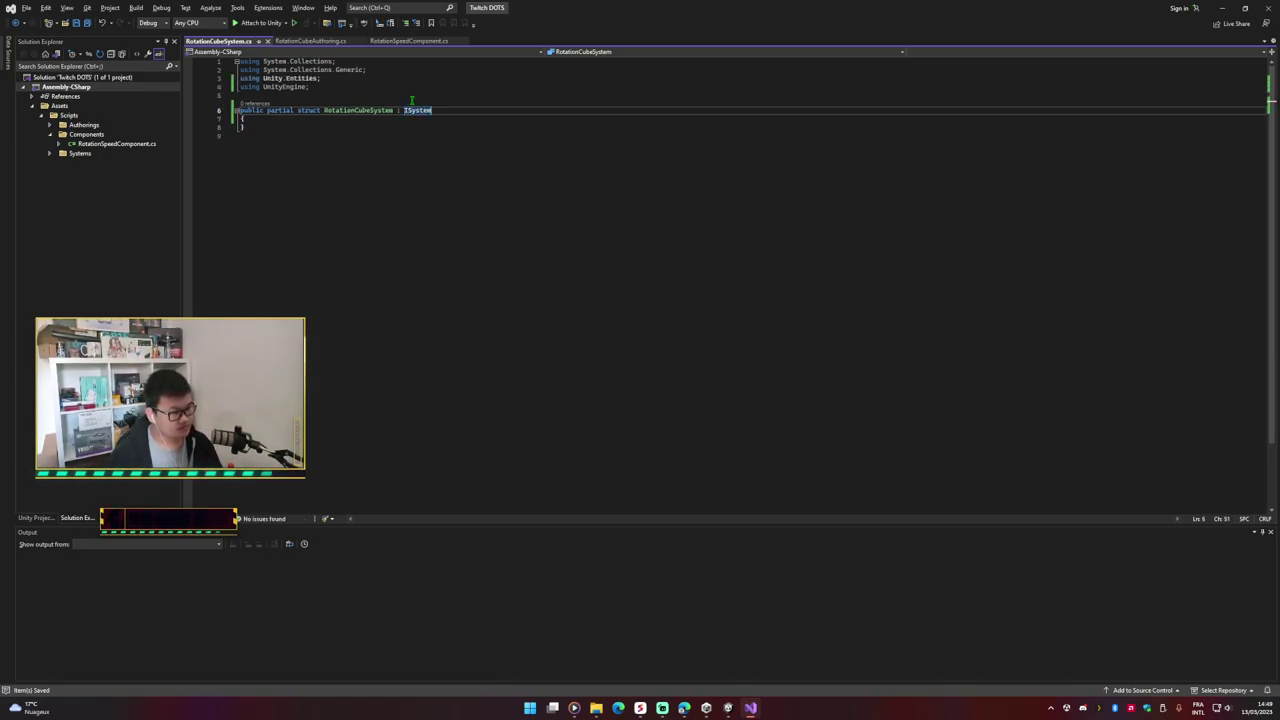
Step: Add the [BurstCompile] attribute above the struct, leaving its body empty
left_click(348, 116)
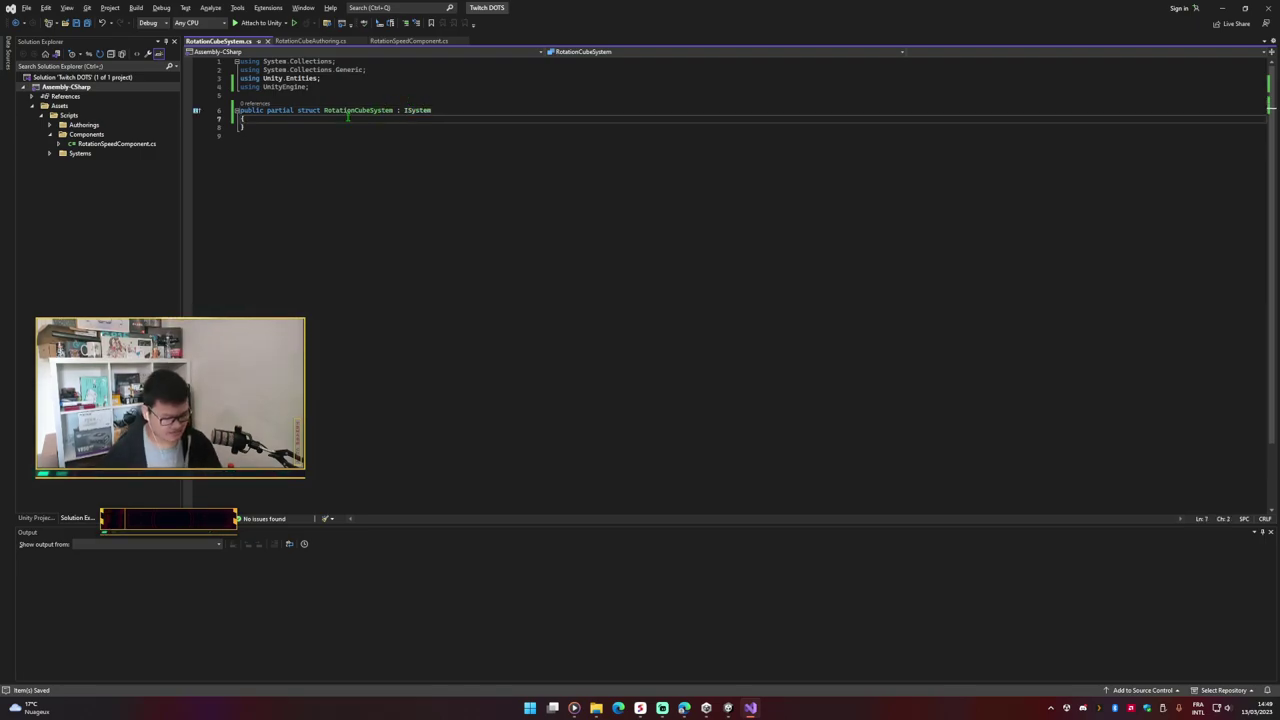
key("Return")
key("Up")
key("Up")
key("Up")
key("Return")
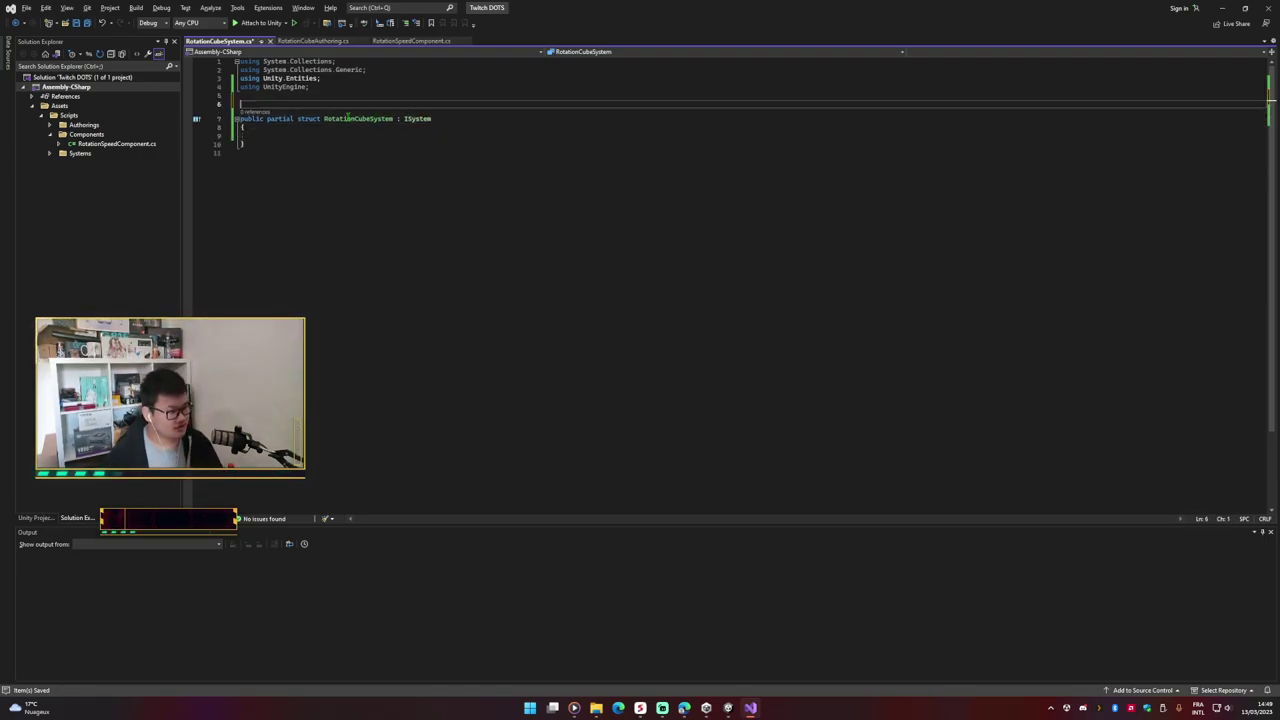
type("[B")
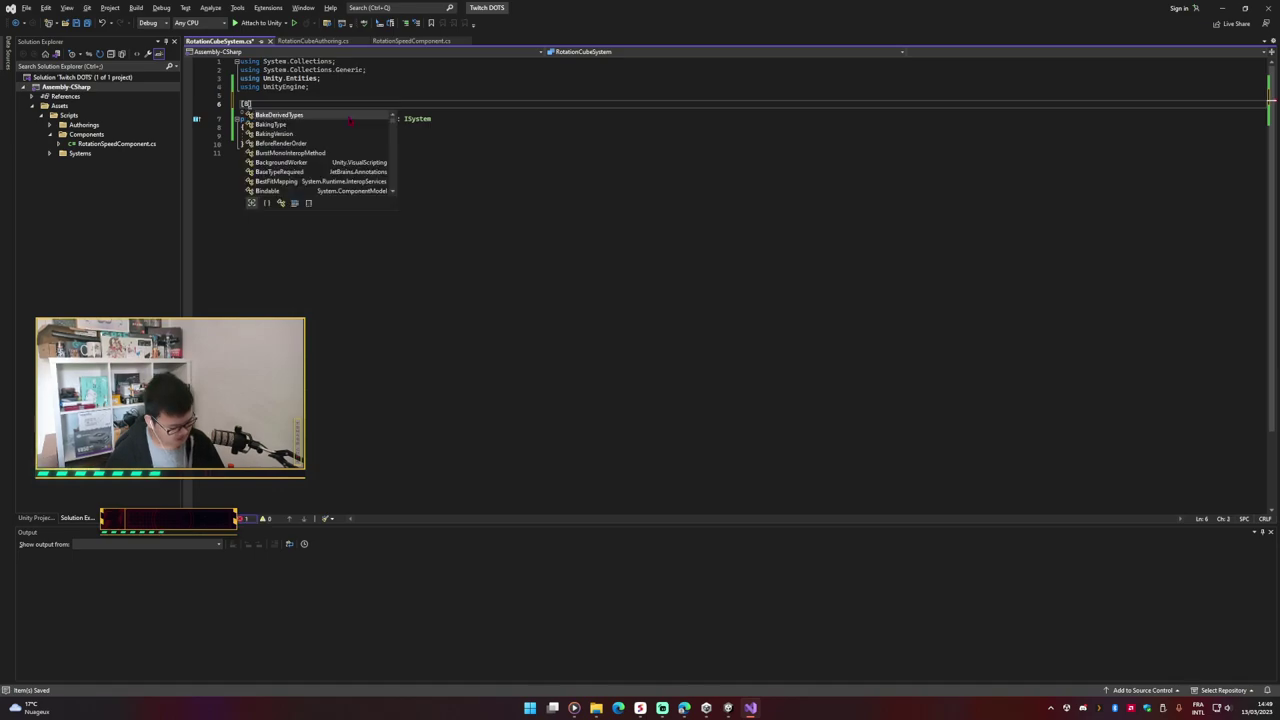
type("urstC")
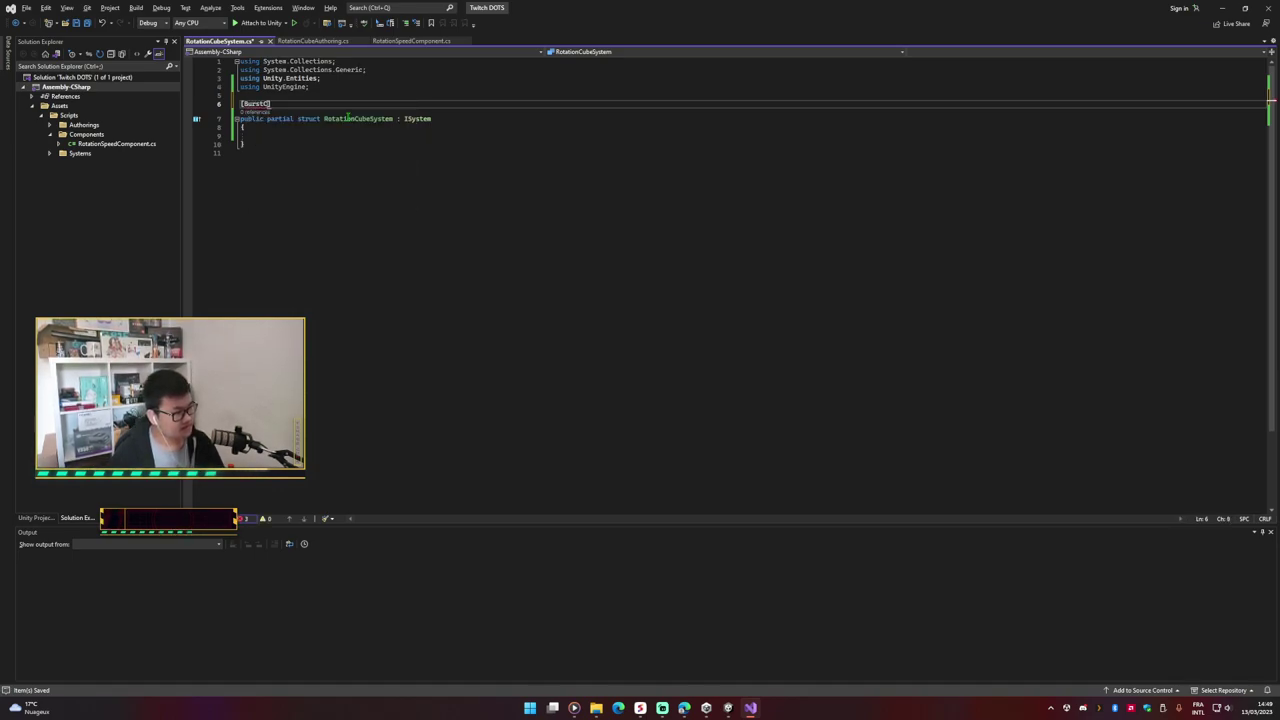
type("o")
key("Tab")
key("Down")
key("Down")
key("Down")
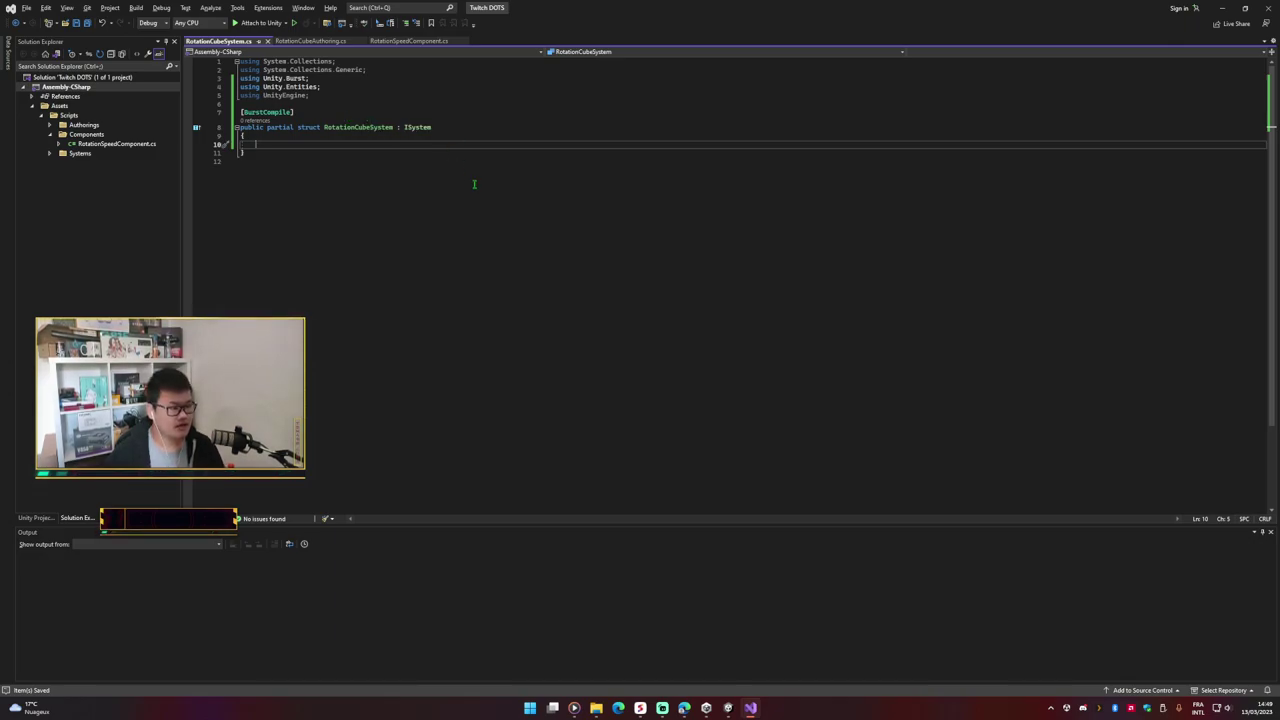
type("public")
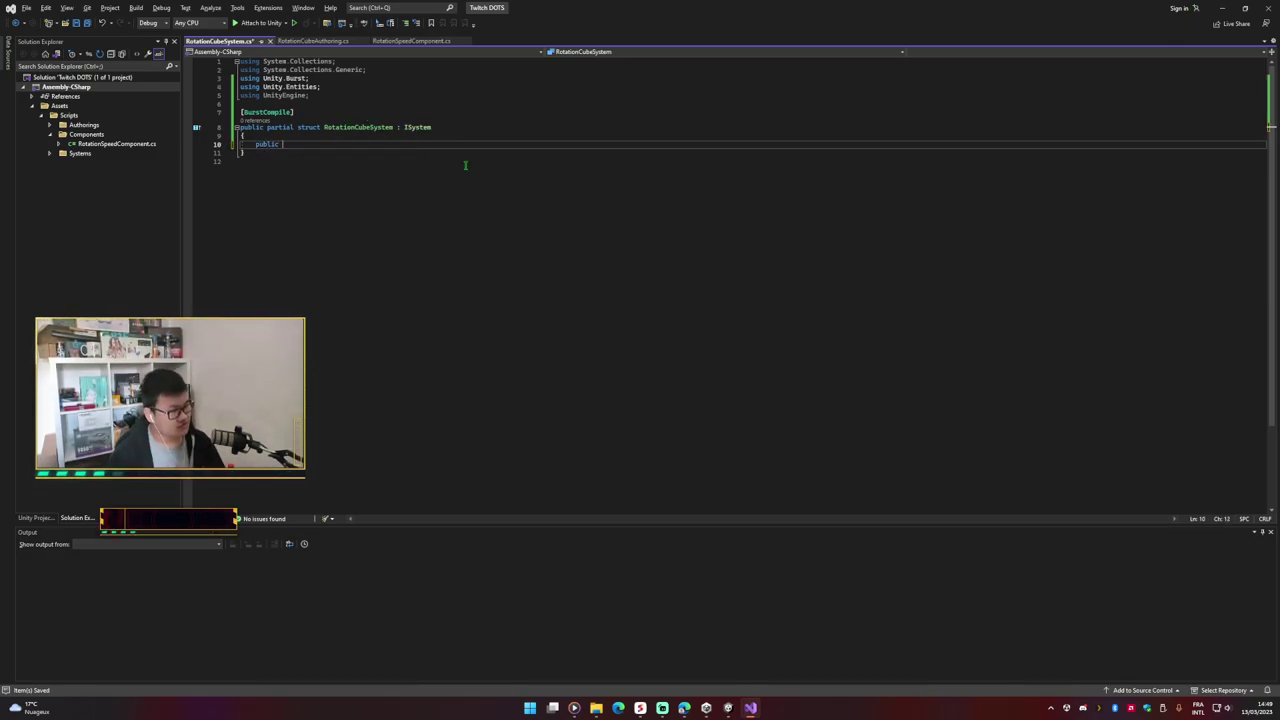
key("BackSpace")
key("BackSpace")
key("BackSpace")
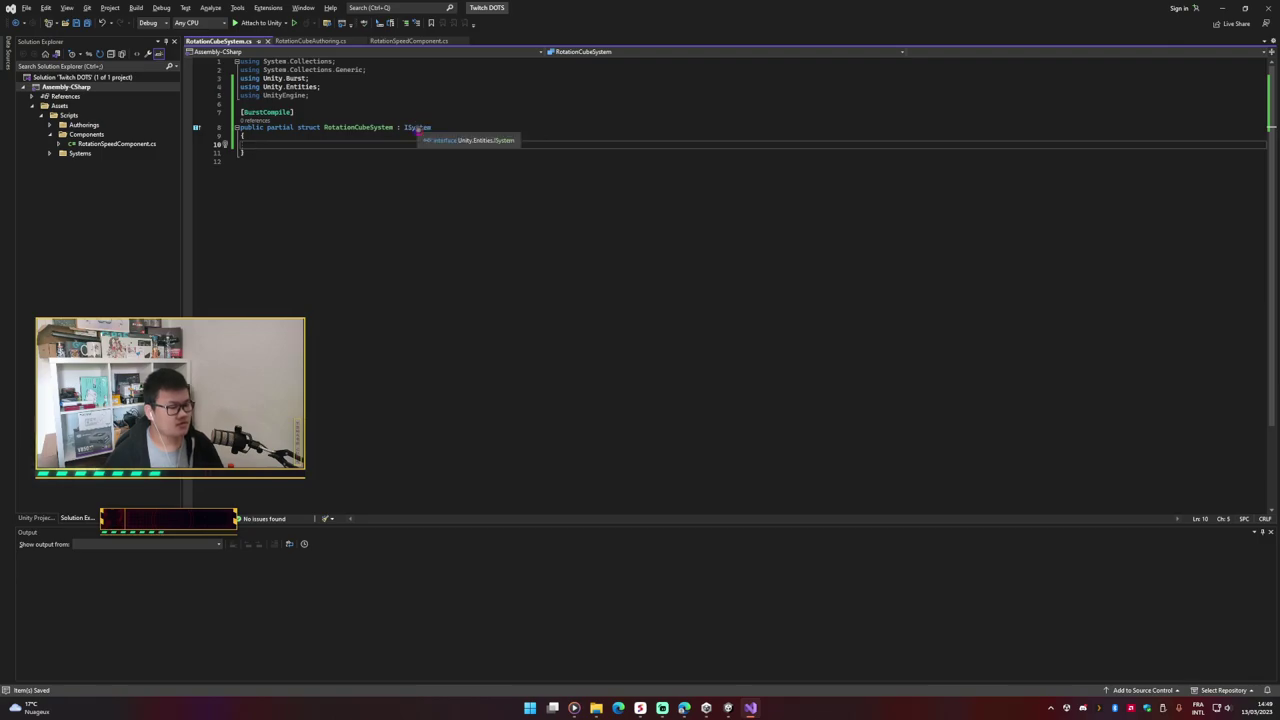
Step: Look up the OnUpdate signature in the ISystem interface definition
left_click(418, 128, "ctrl")
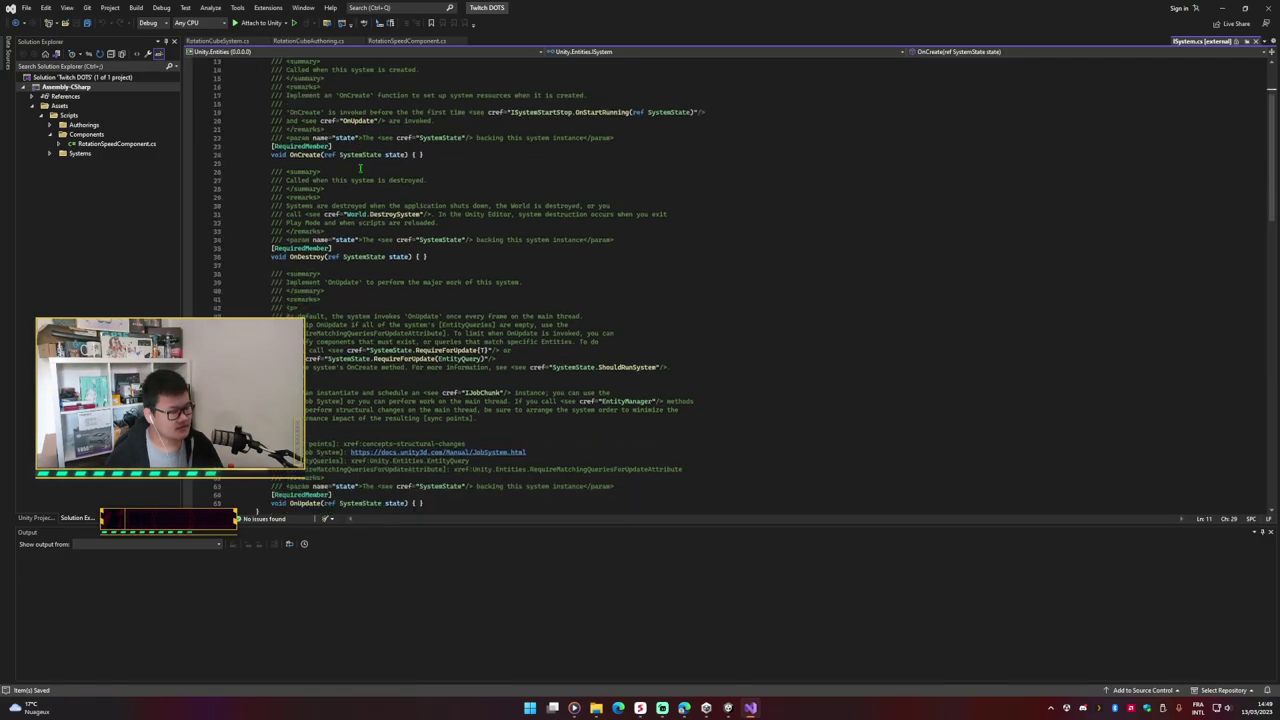
left_click(284, 257)
scroll(284, 257, "down", 6)
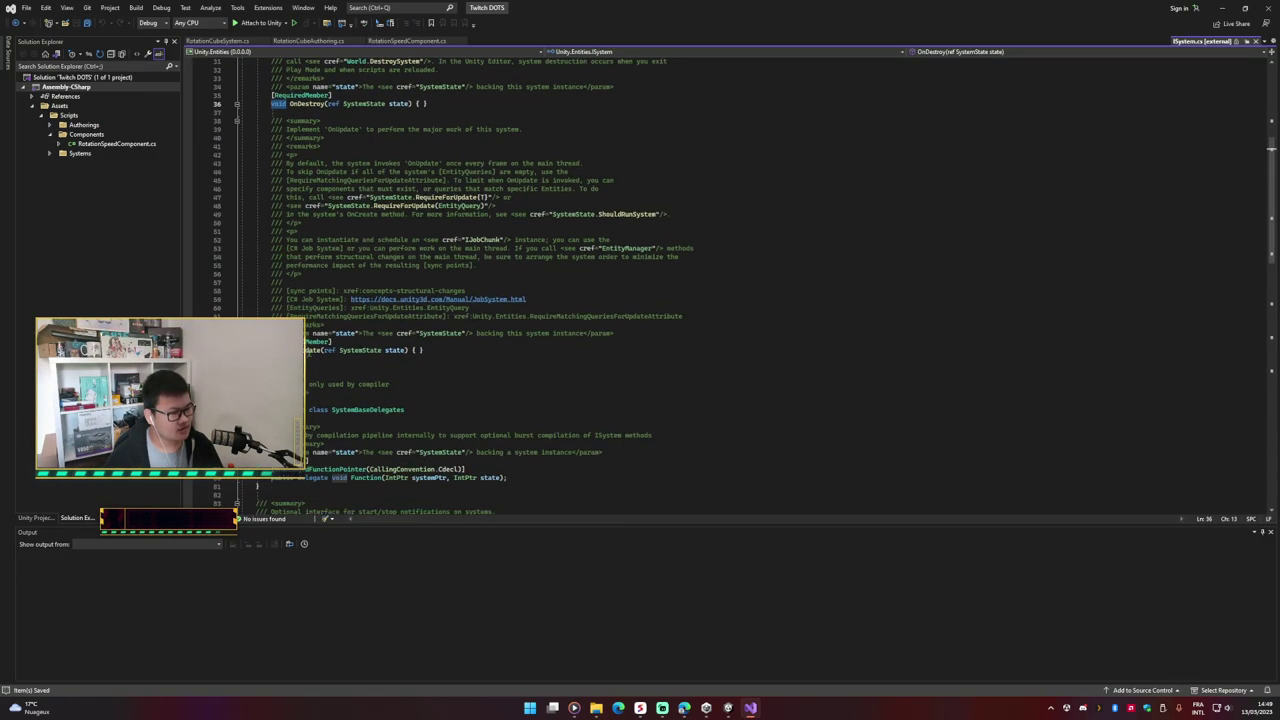
left_click_drag(424, 350, 250, 350)
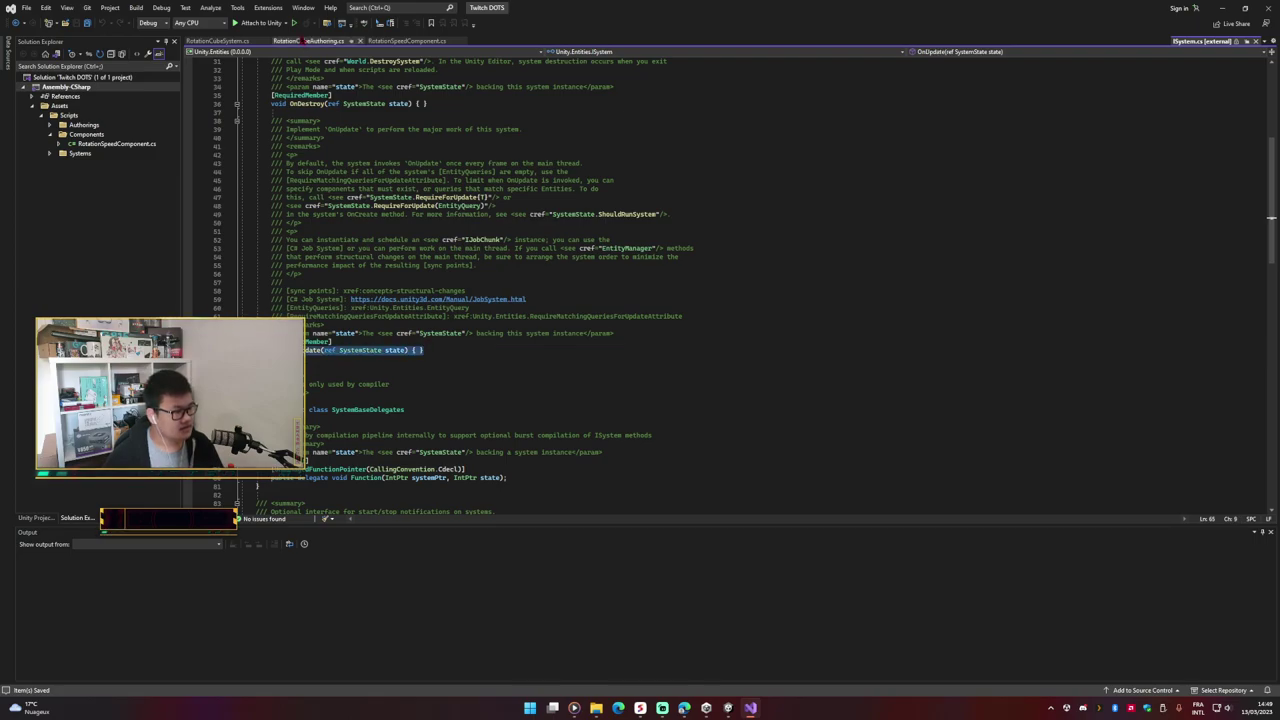
left_click(405, 41)
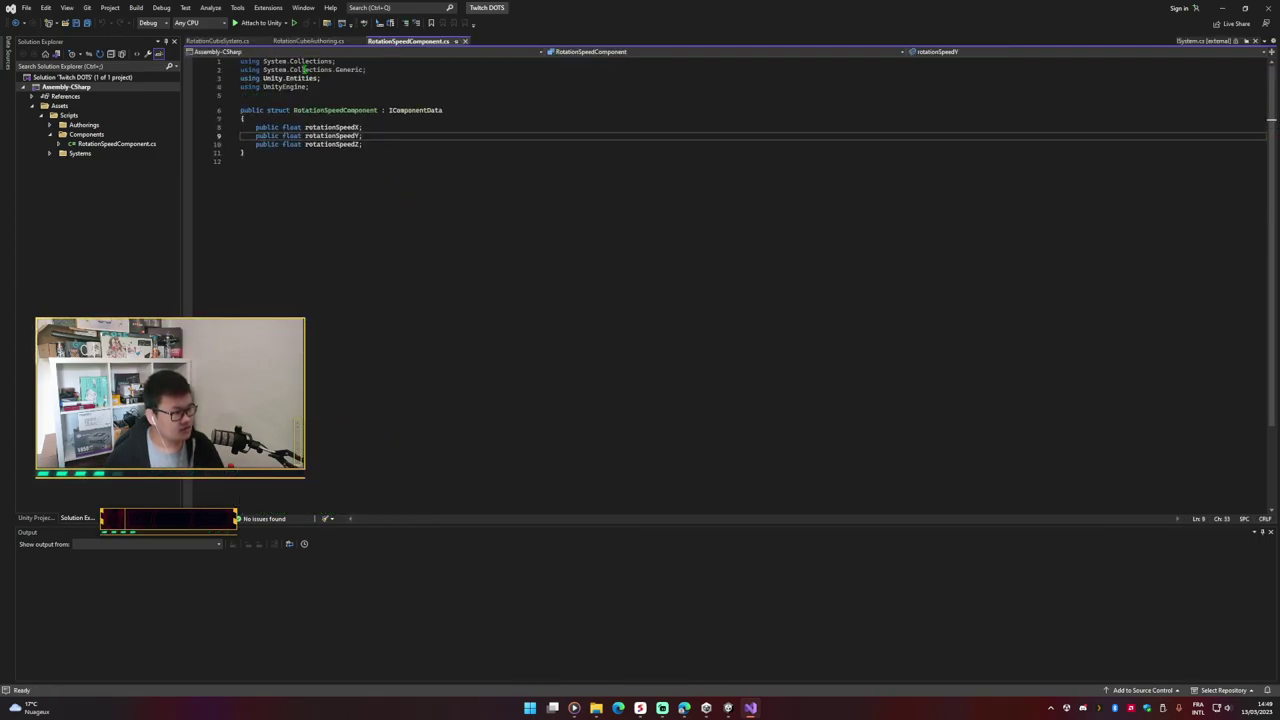
left_click(217, 41)
Step: Add an empty void OnUpdate(ref SystemState state) method to the struct and save
left_click(401, 145)
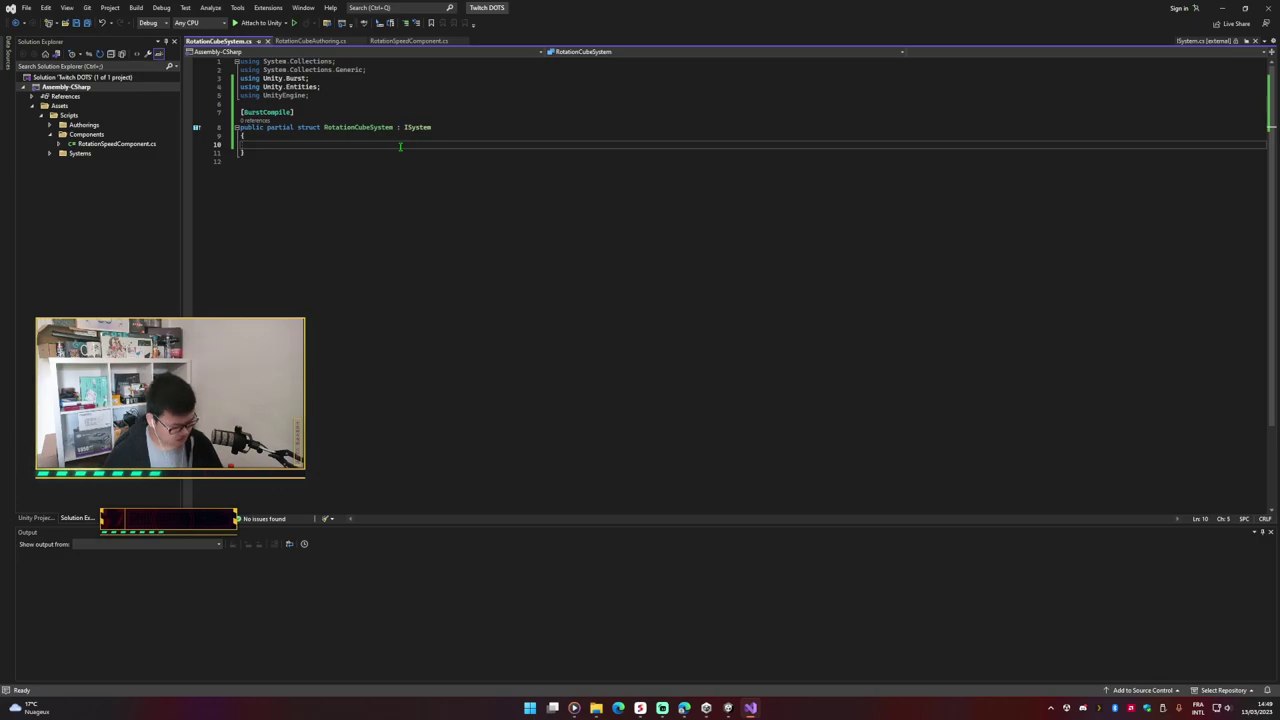
key("ctrl+space")
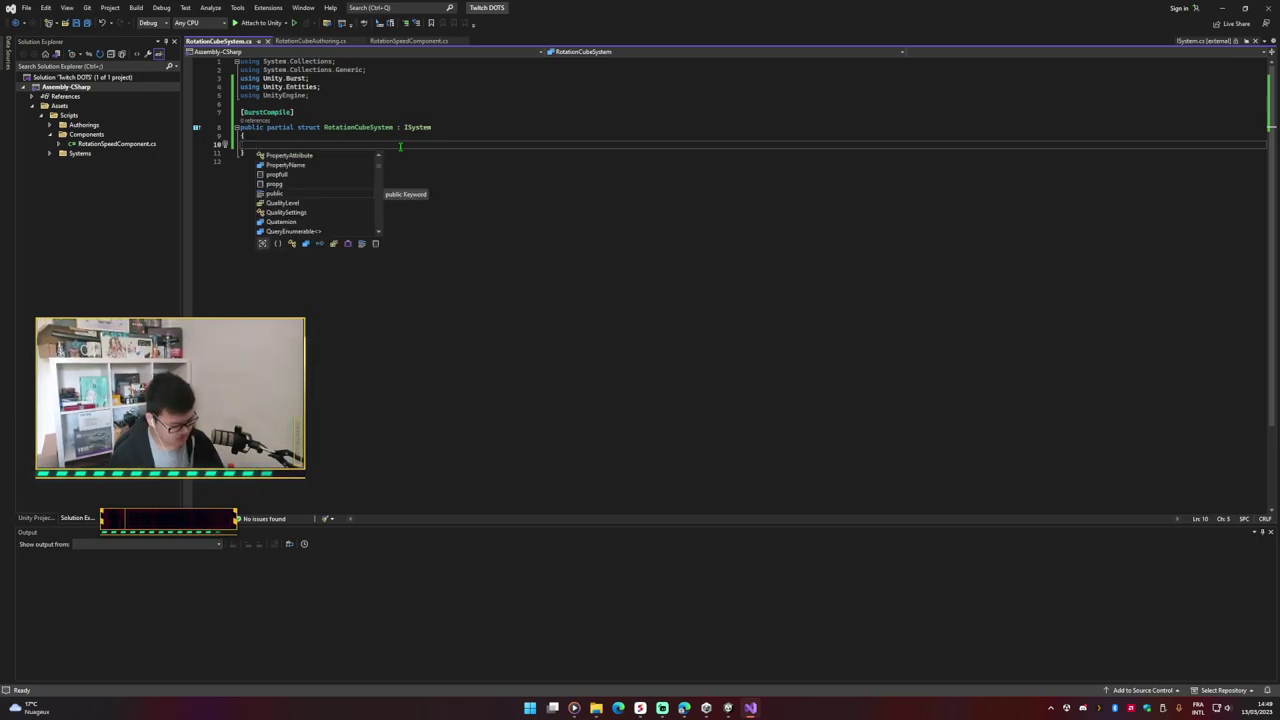
type("On")
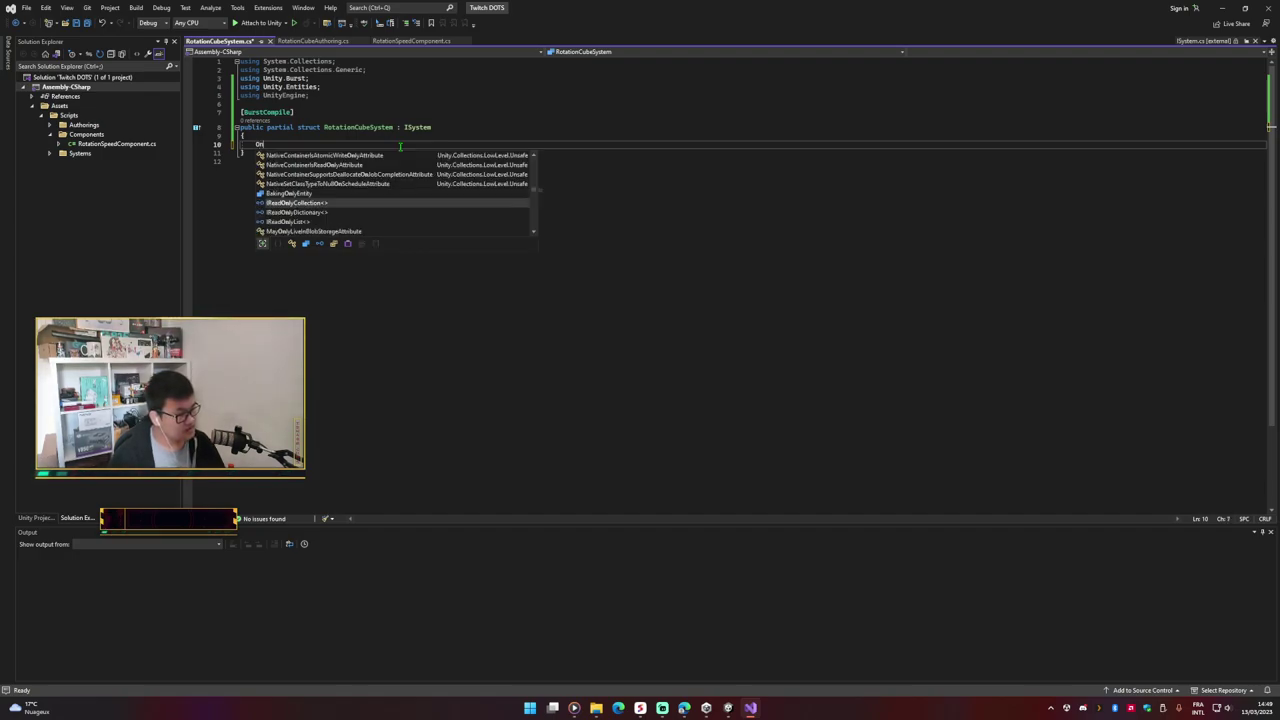
key("Down")
key("Down")
key("Down")
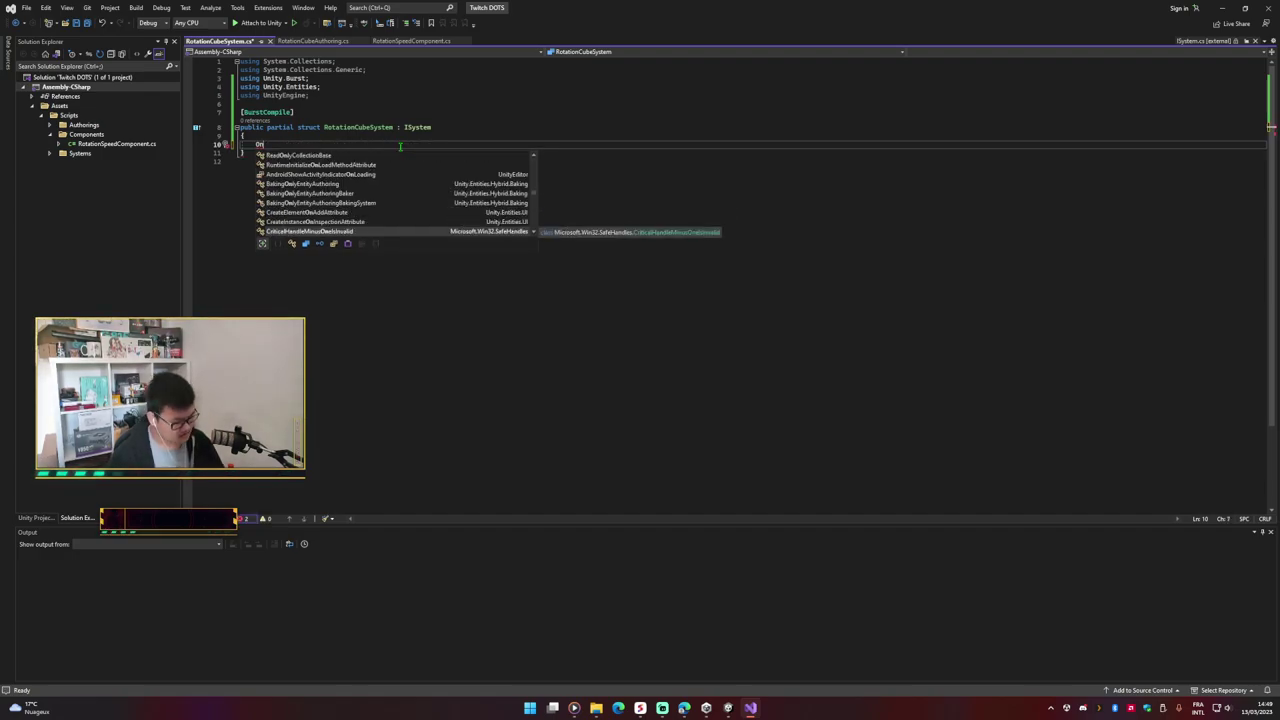
type("U")
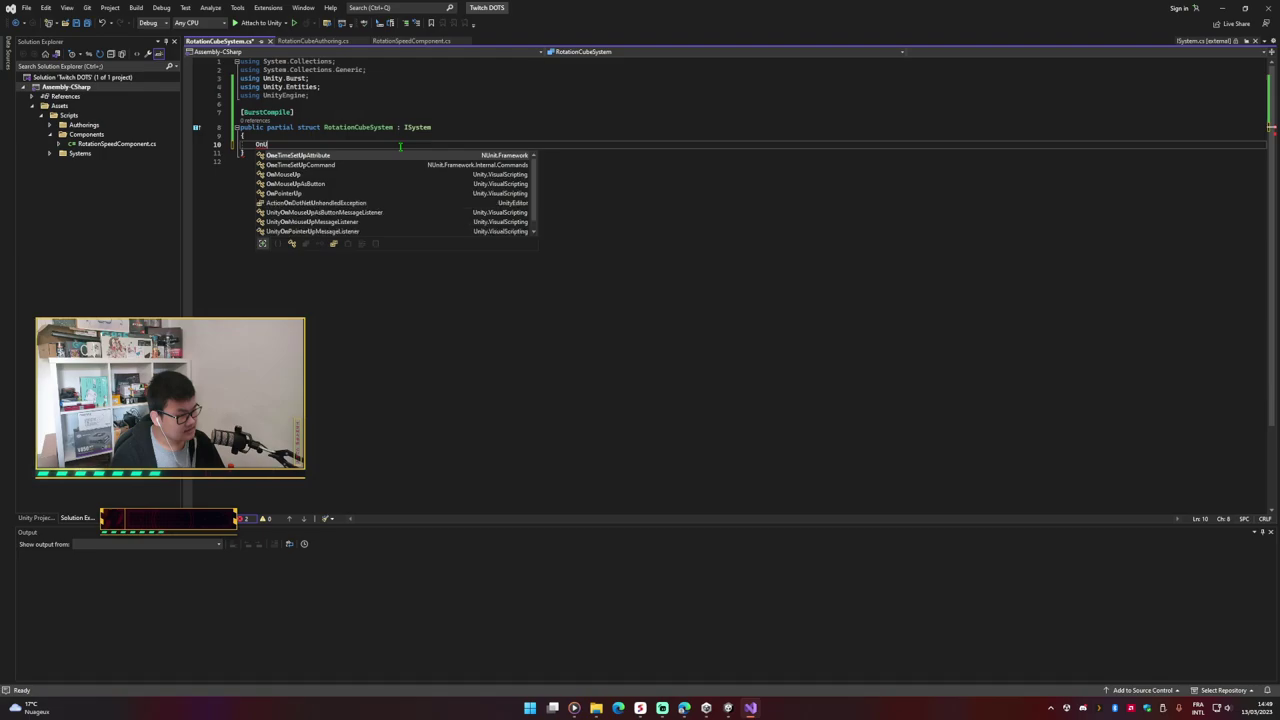
type("pdat")
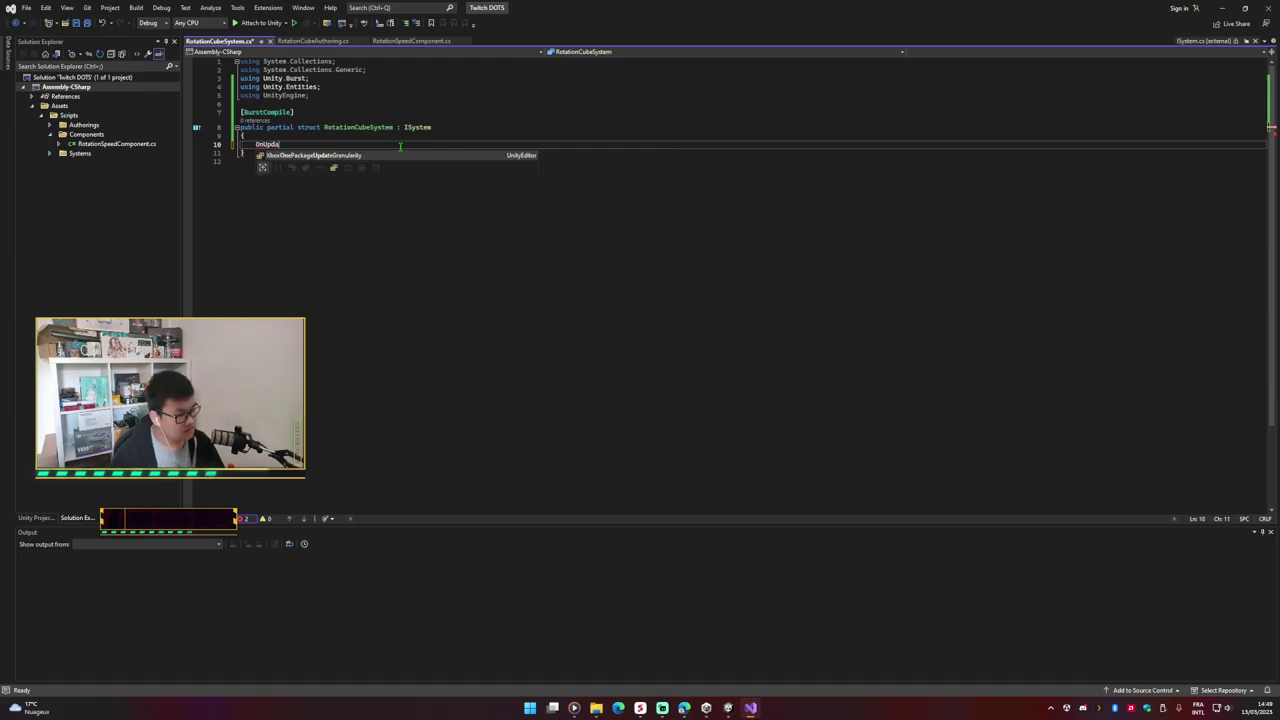
key("BackSpace")
key("BackSpace")
key("BackSpace")
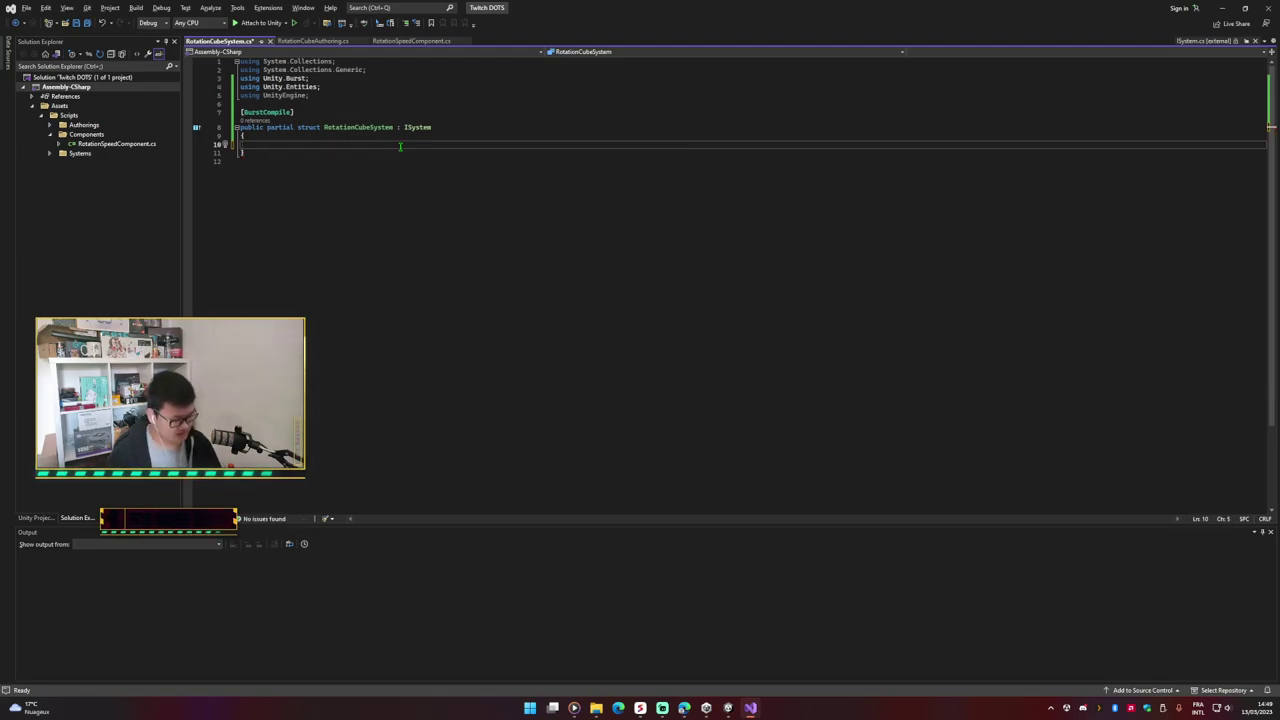
key("ctrl+period")
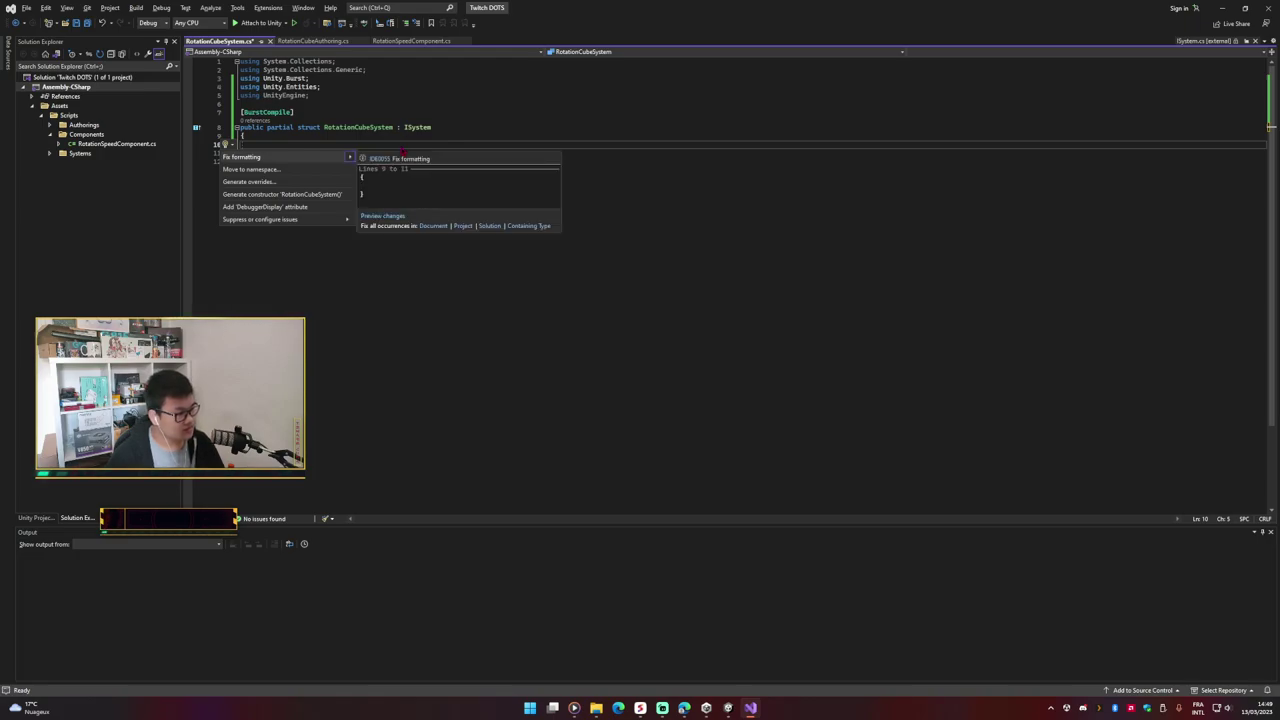
key("Down")
key("Down")
key("Return")
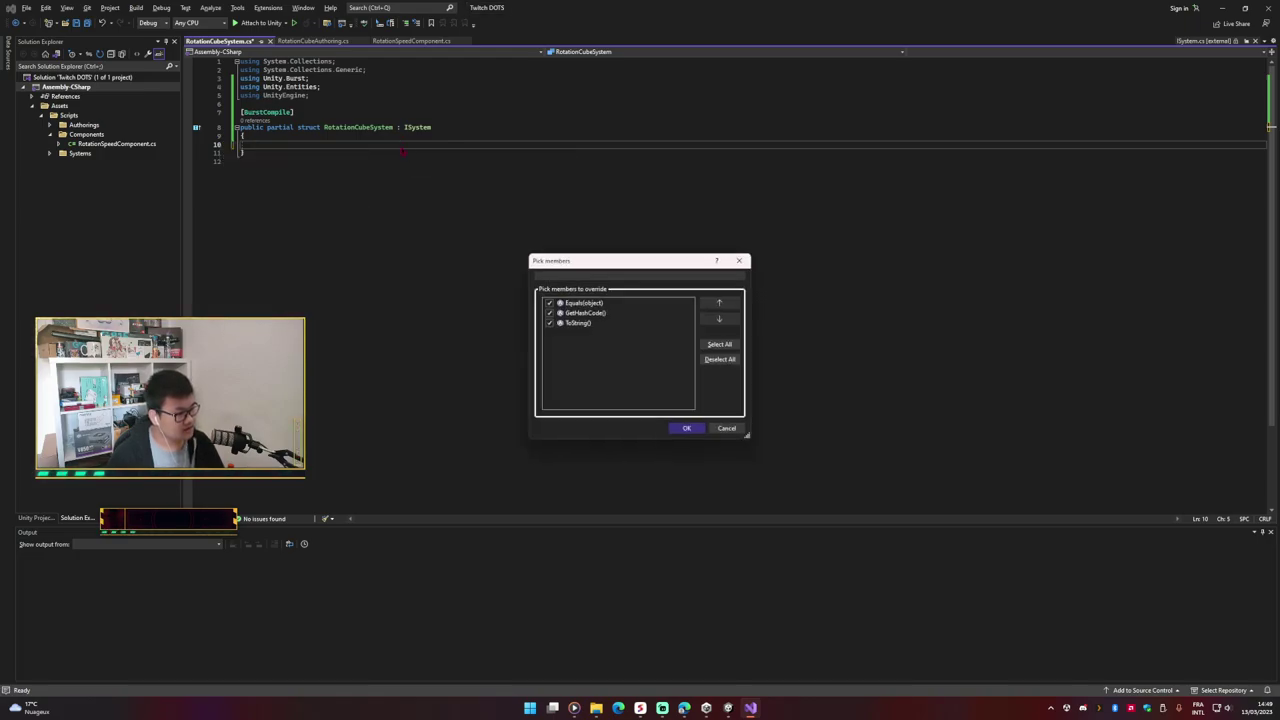
key("Escape")
type("void OnUpdate(ref SystemState state) { }")
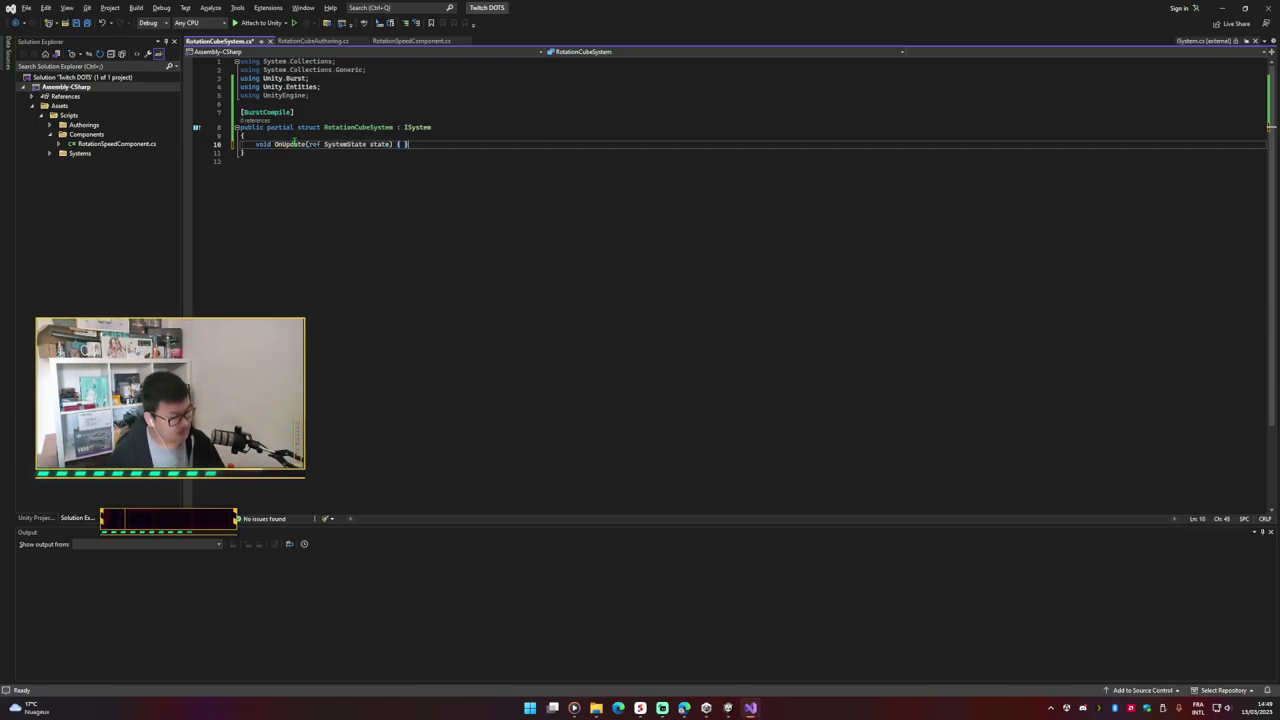
key("Tab")
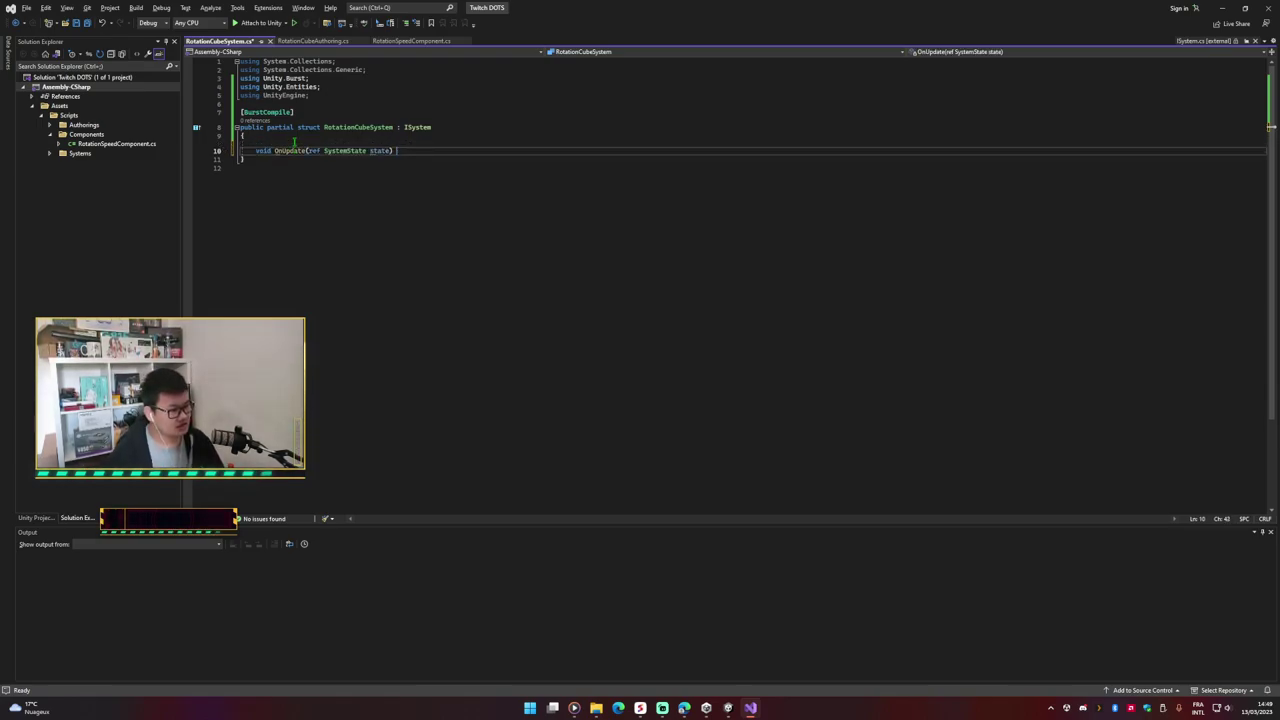
key("ctrl+s")
key("Return")
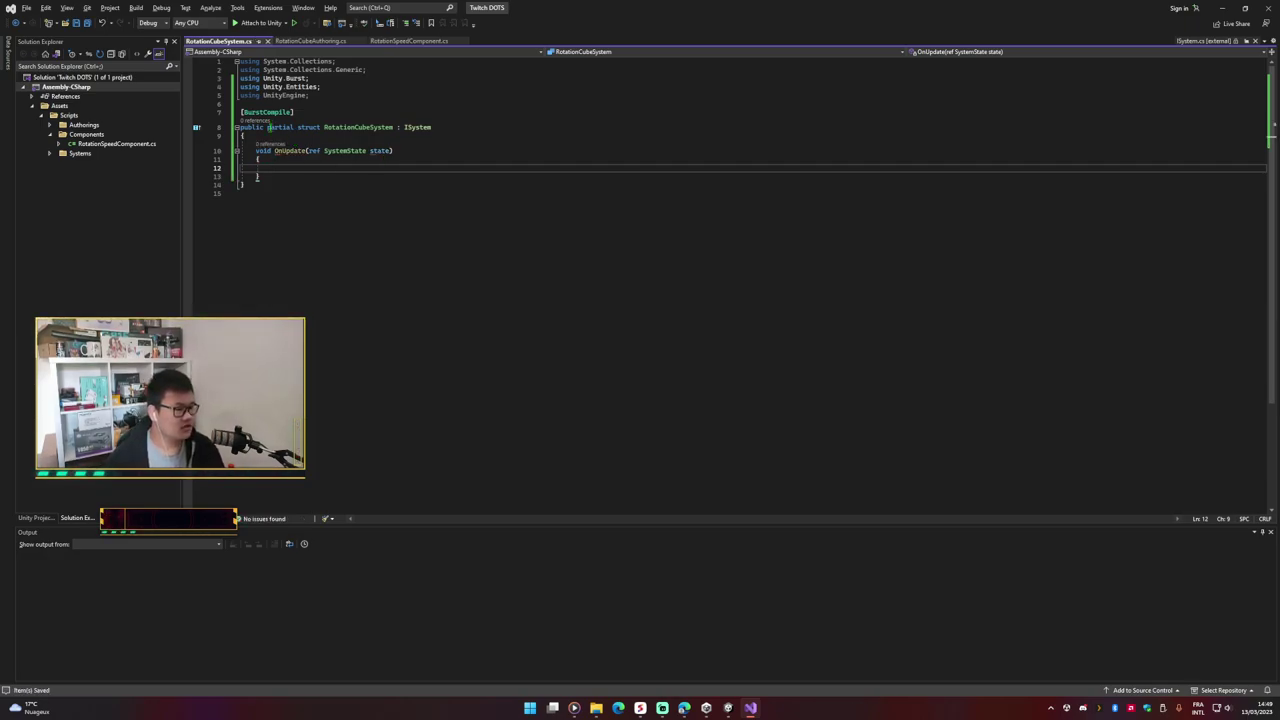
Step: Position the caret in the empty OnUpdate body, trying and undoing a foreach snippet
left_click(311, 183)
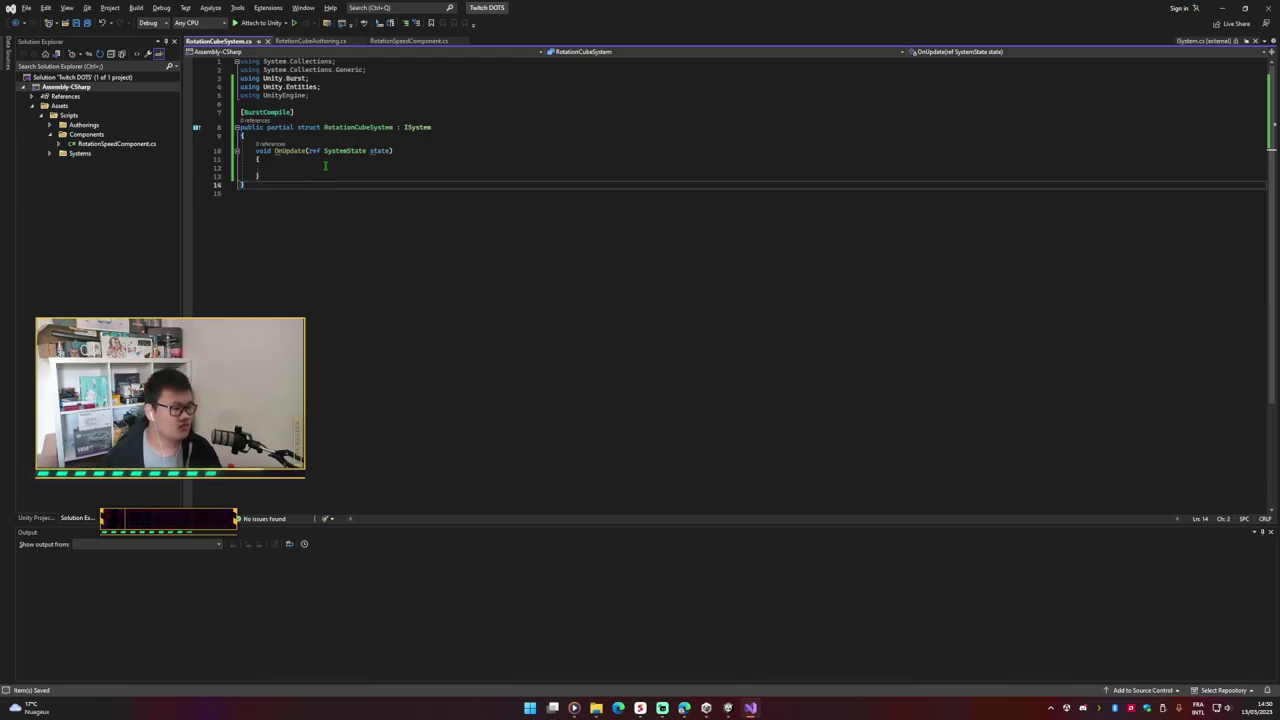
left_click(325, 167)
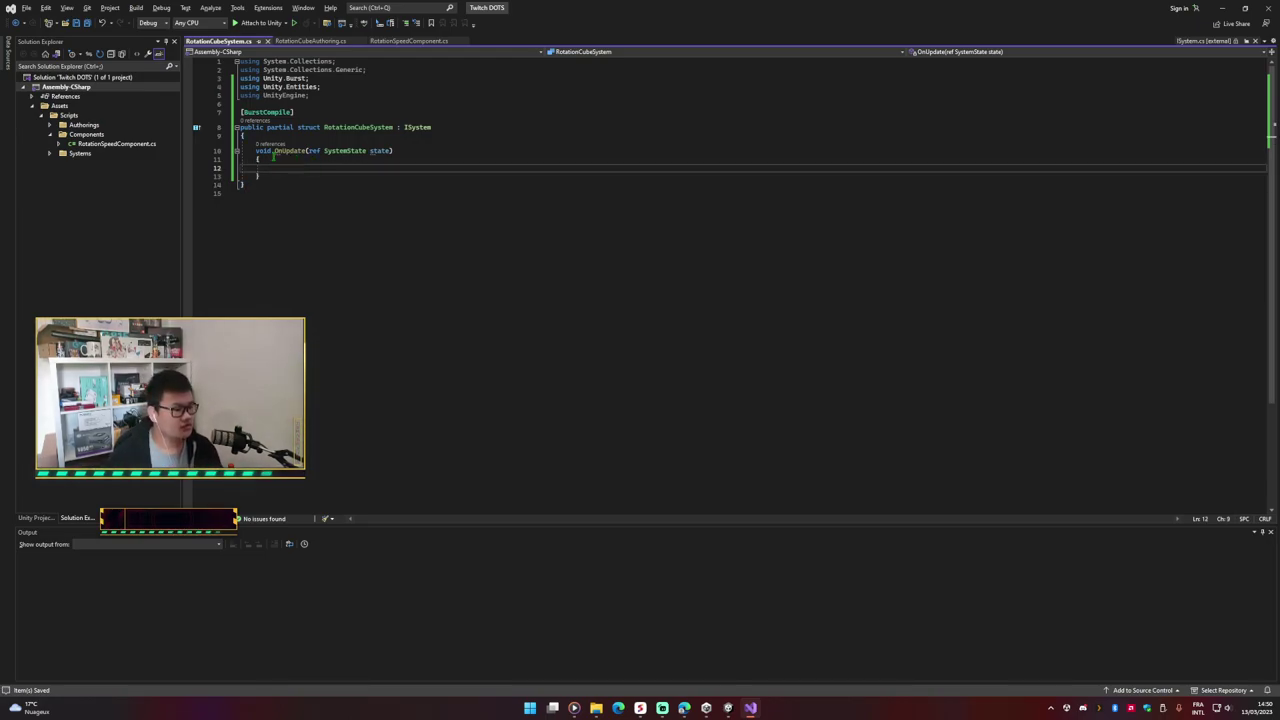
left_click(304, 174)
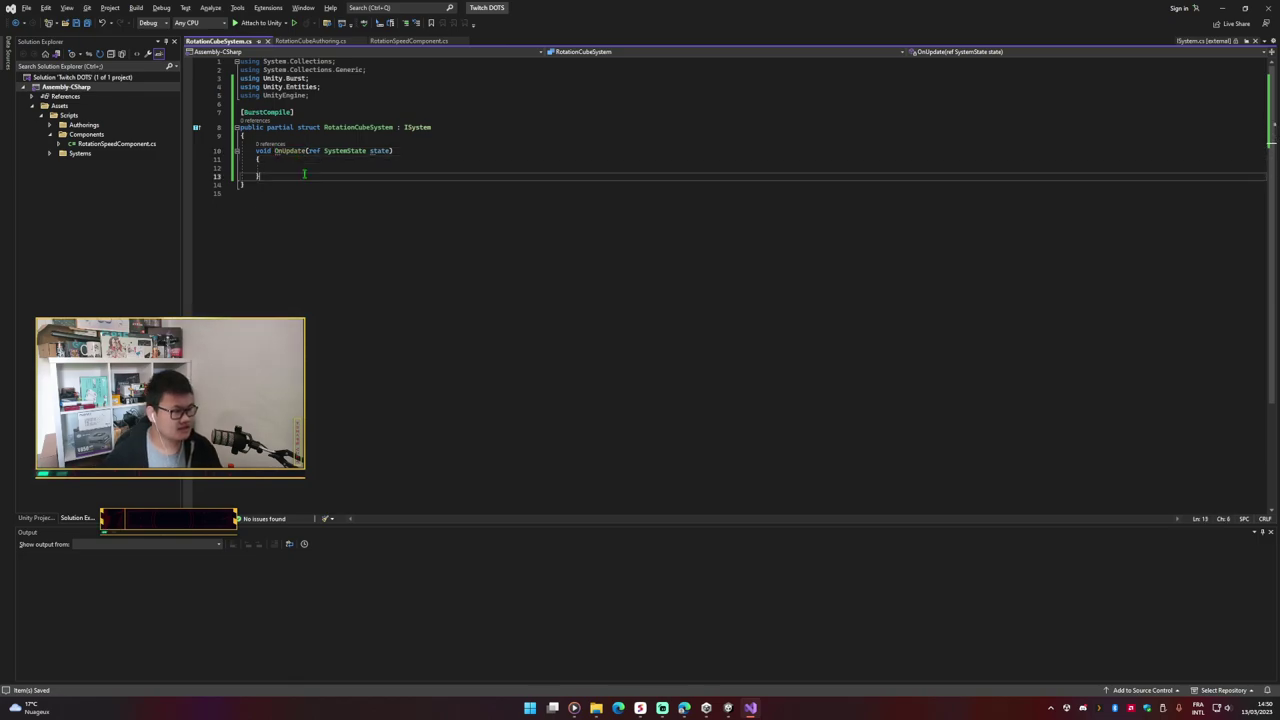
left_click(331, 168)
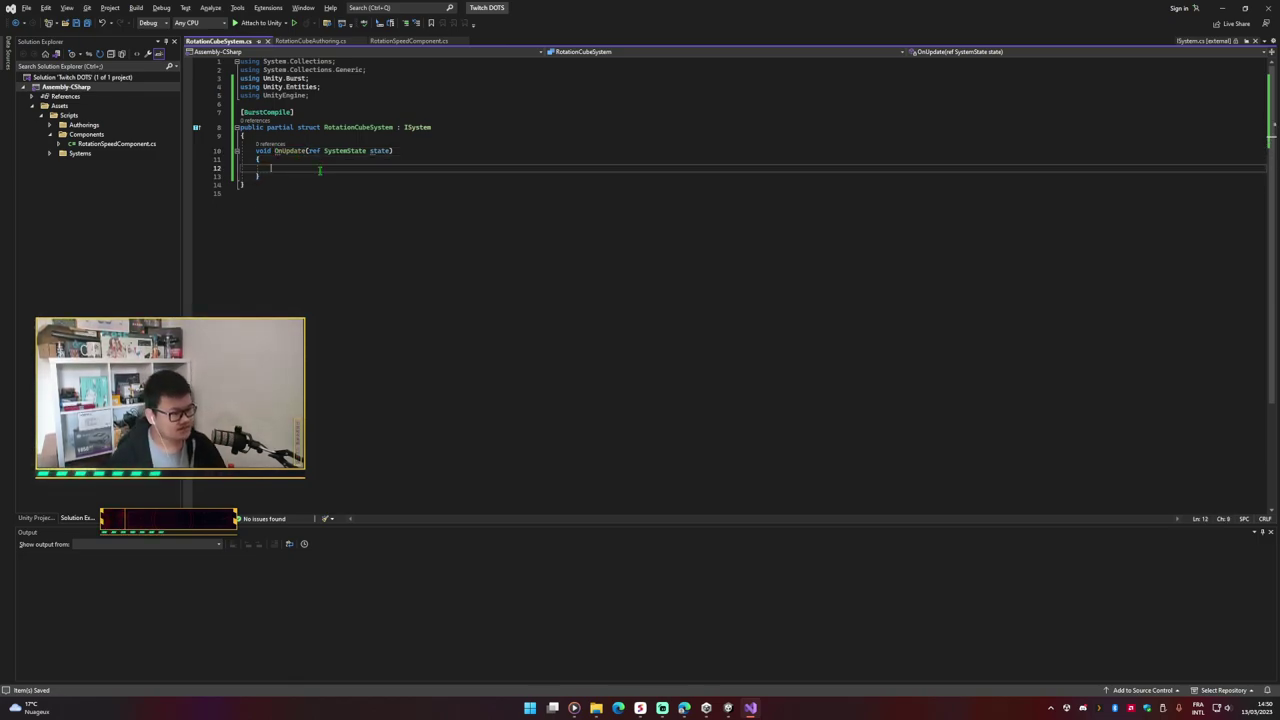
type("foreach")
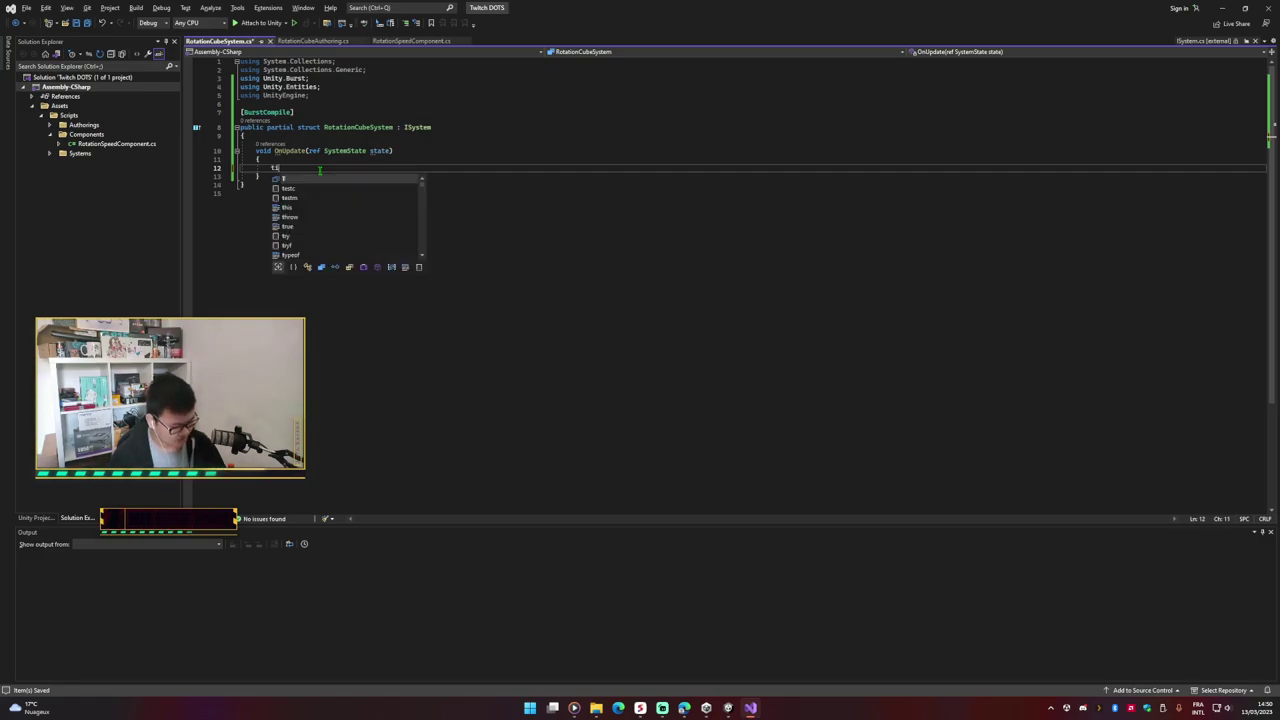
key("Tab")
key("ctrl+z")
key("ctrl+z")
Step: Write float time = SystemAPI.Time.DeltaTime; and start a new line below it
type("float time")
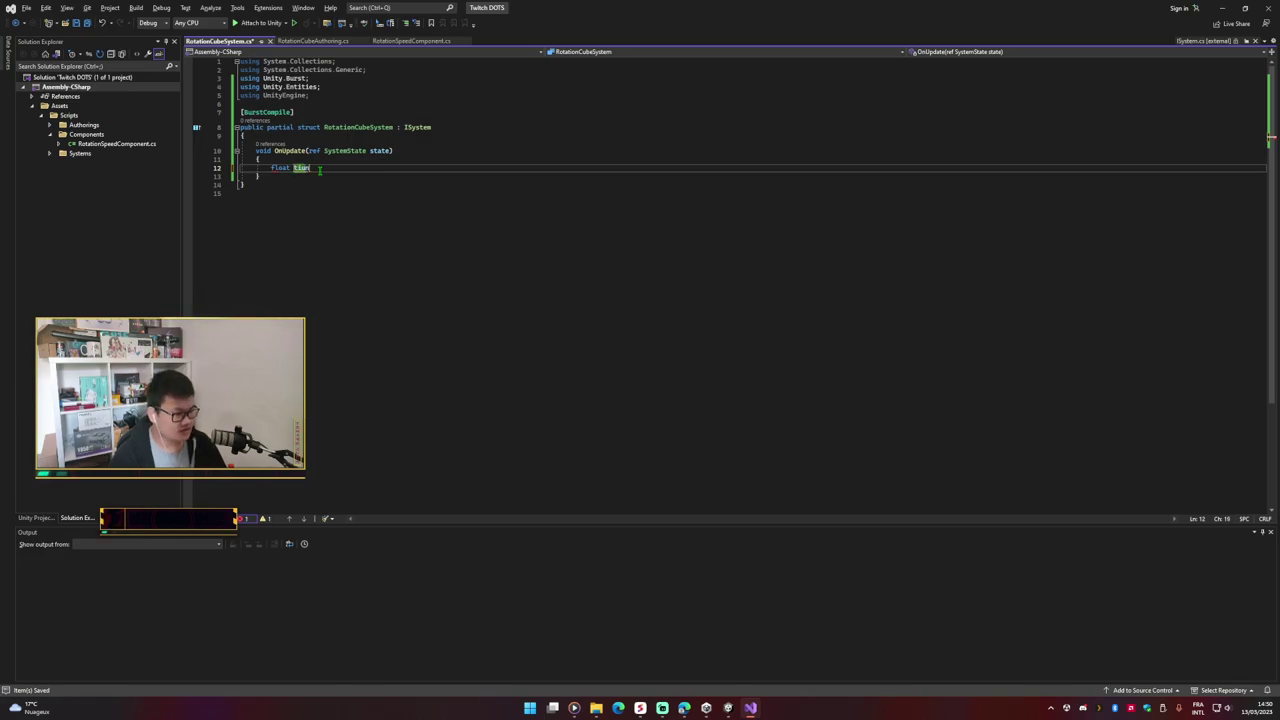
key("BackSpace")
key("BackSpace")
key("BackSpace")
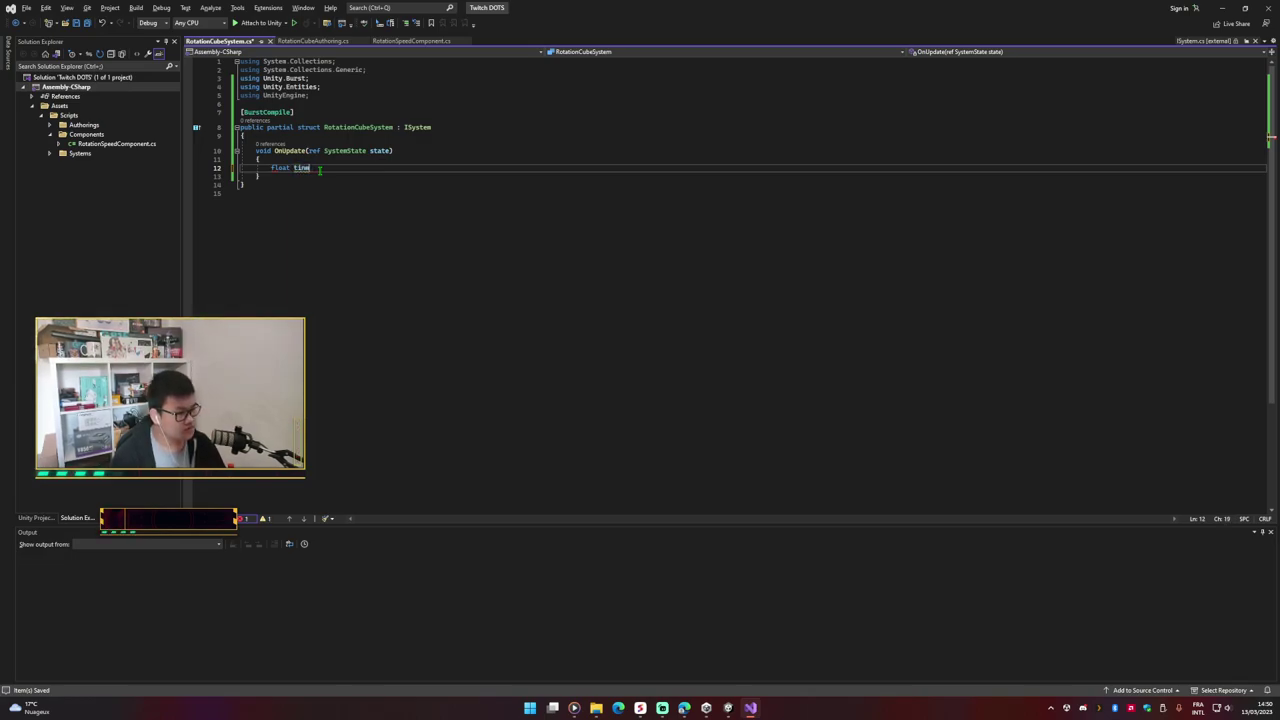
type(" = ")
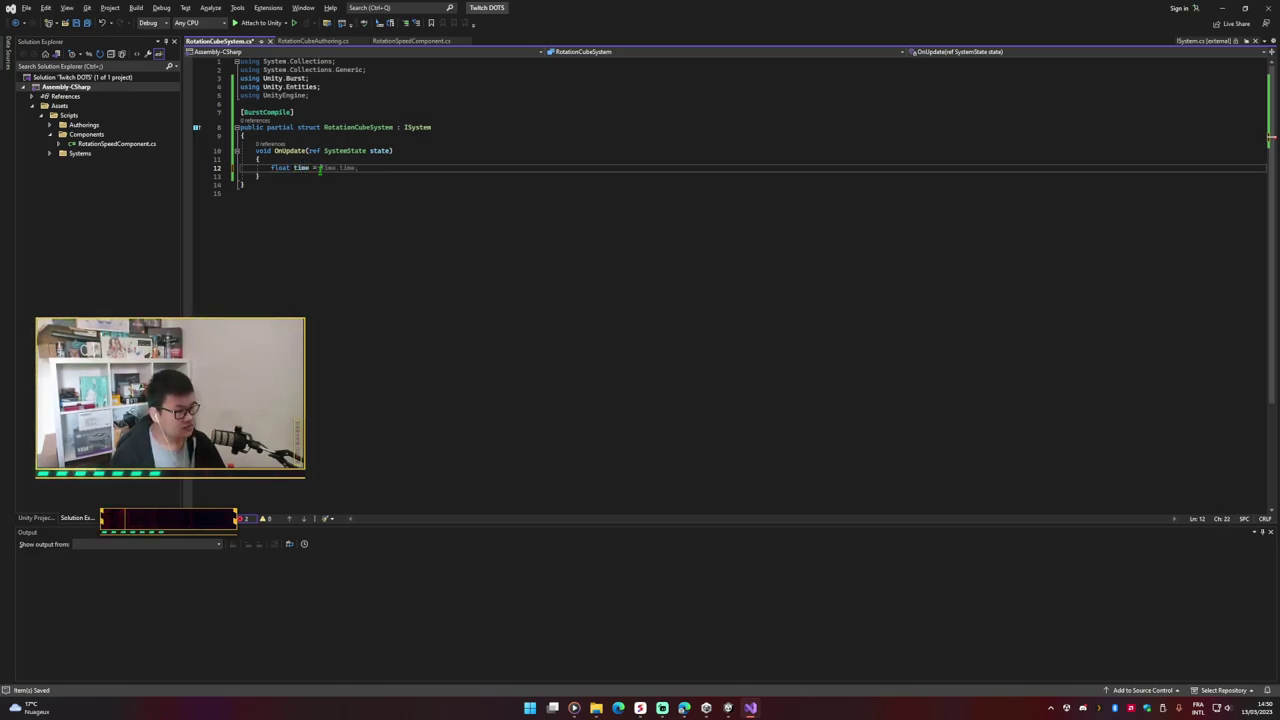
type("T")
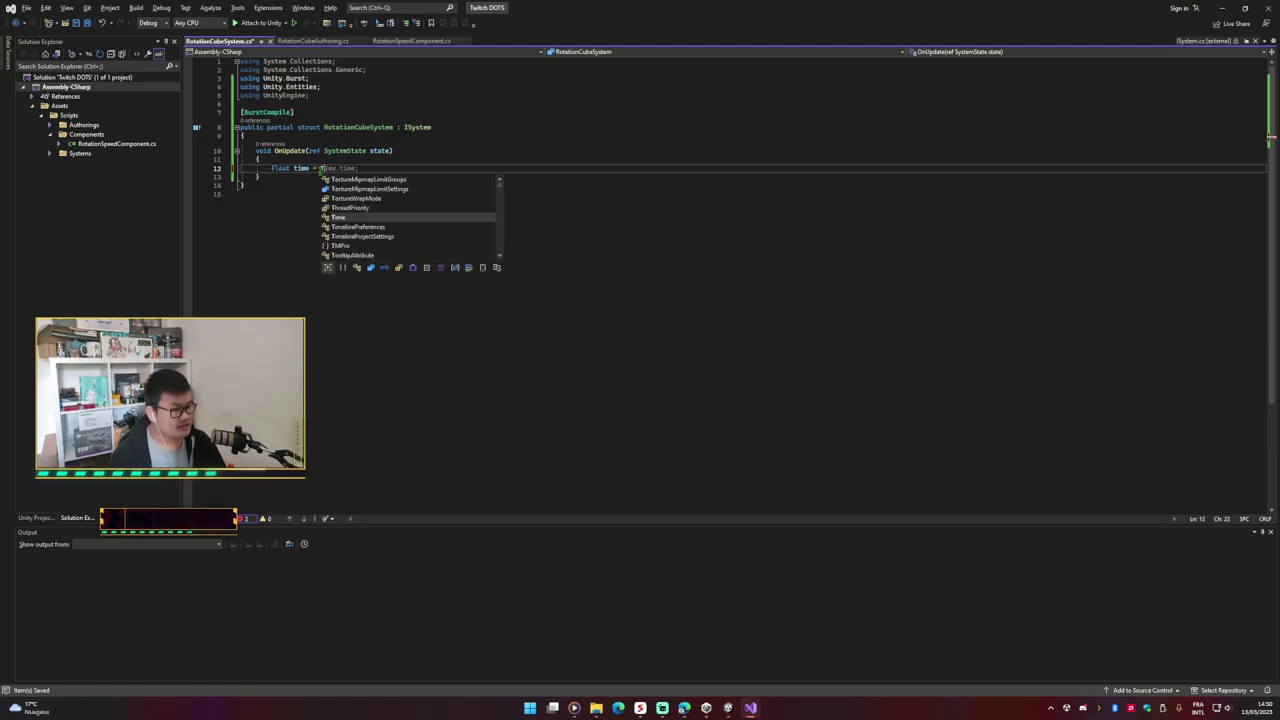
key("BackSpace")
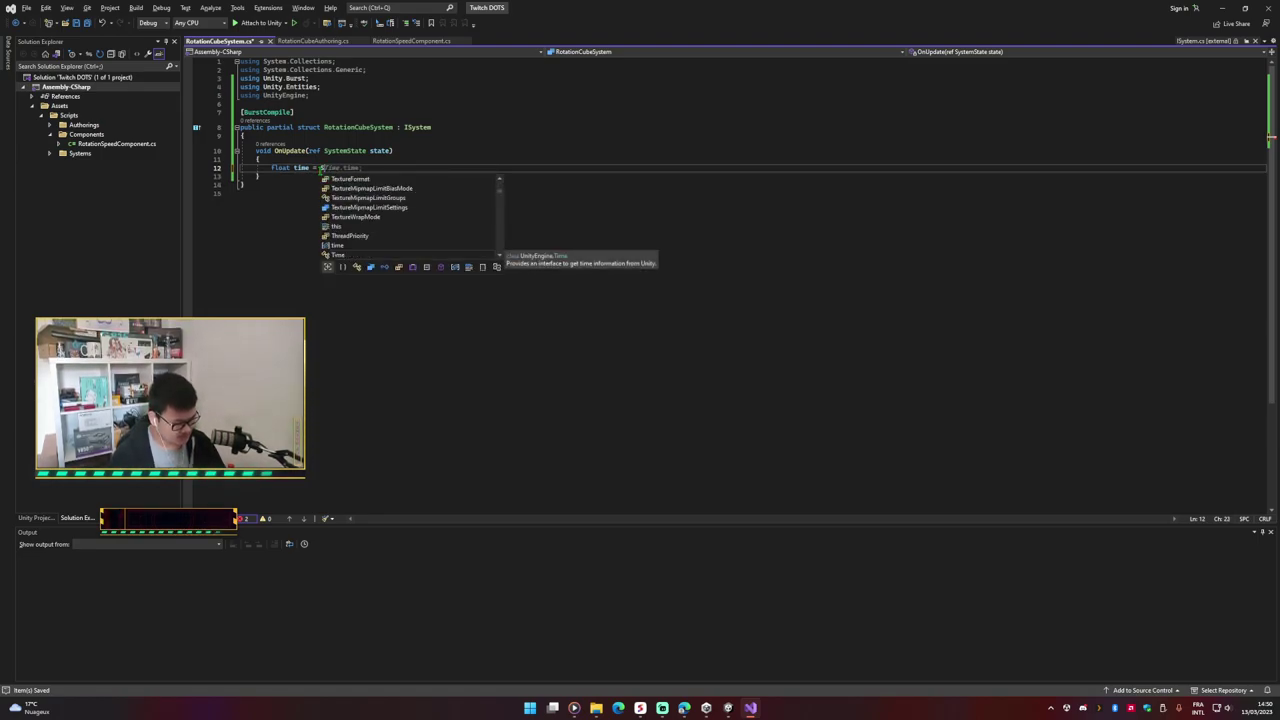
type("Syste")
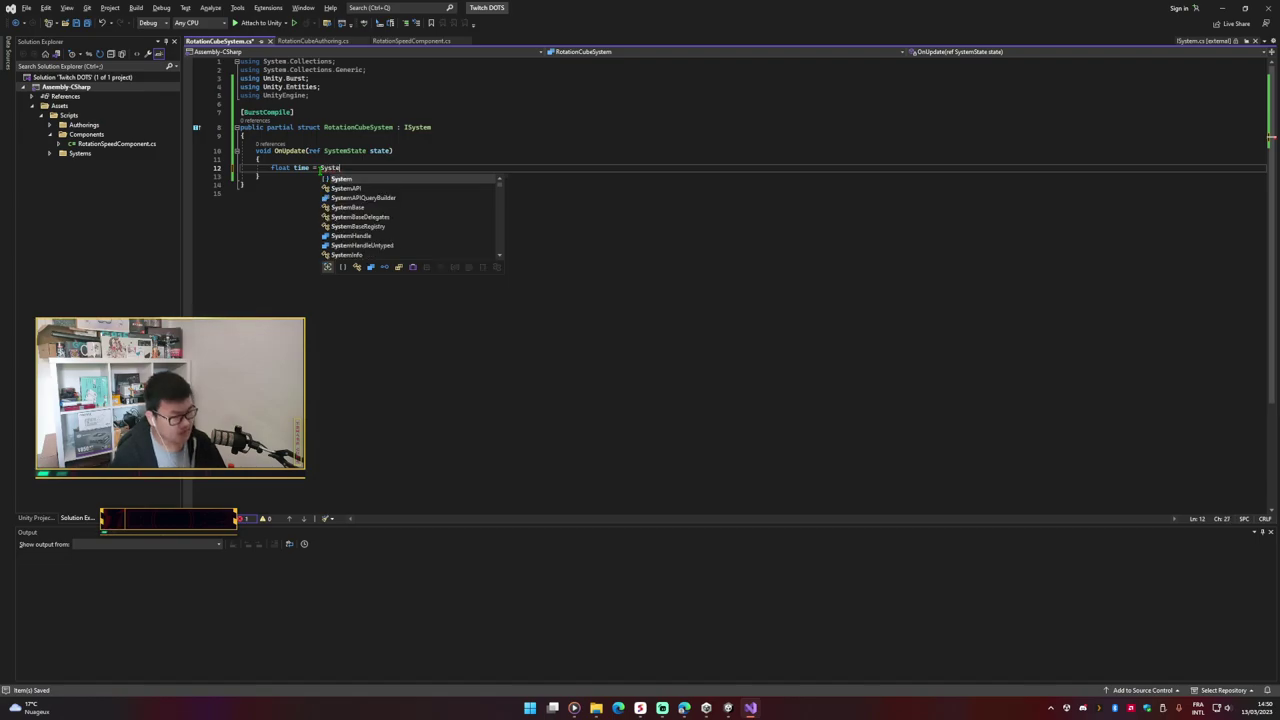
key("Tab")
type(".T")
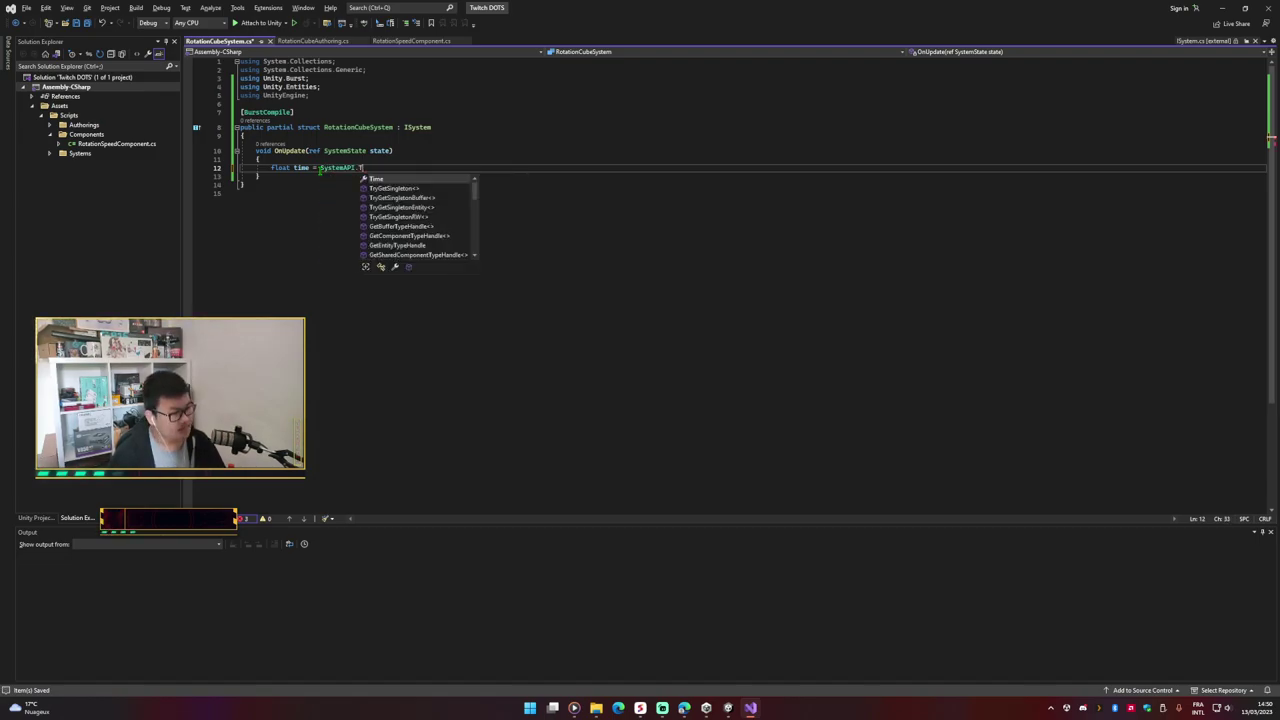
type("ime.DeltaTime;")
key("BackSpace")
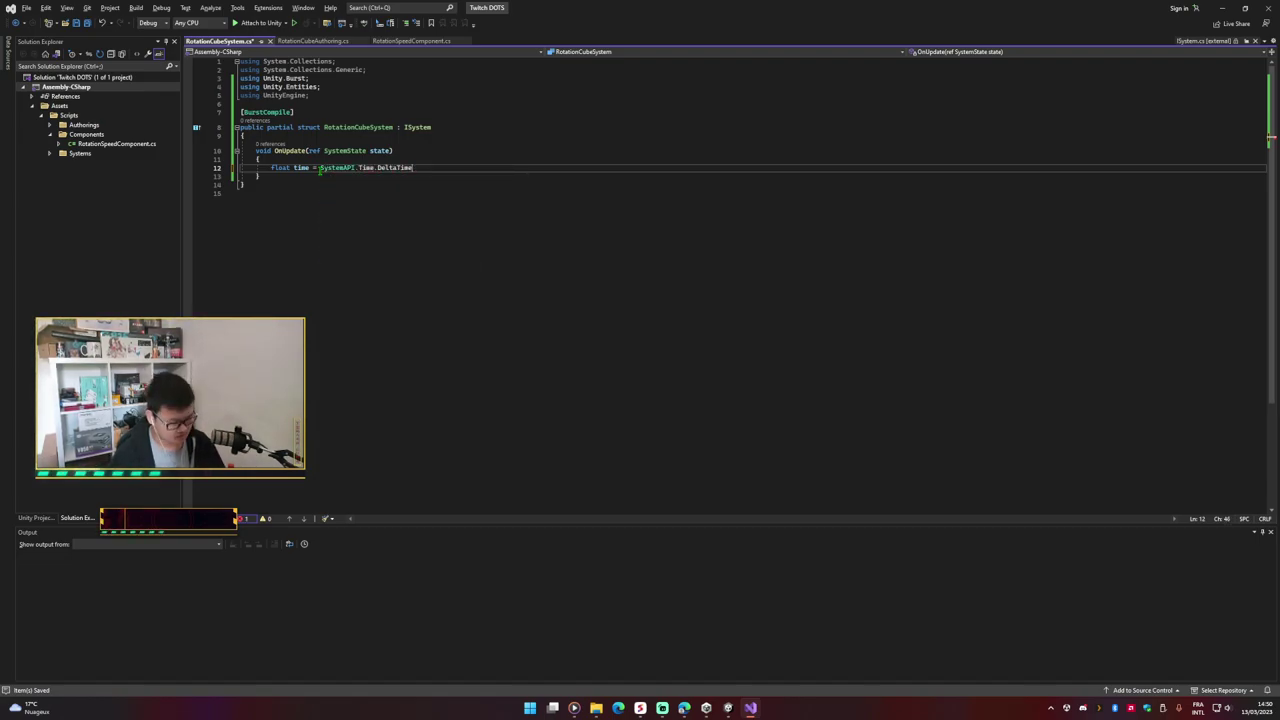
key("BackSpace")
key("BackSpace")
key("BackSpace")
key("BackSpace")
key("BackSpace")
key("BackSpace")
key("BackSpace")
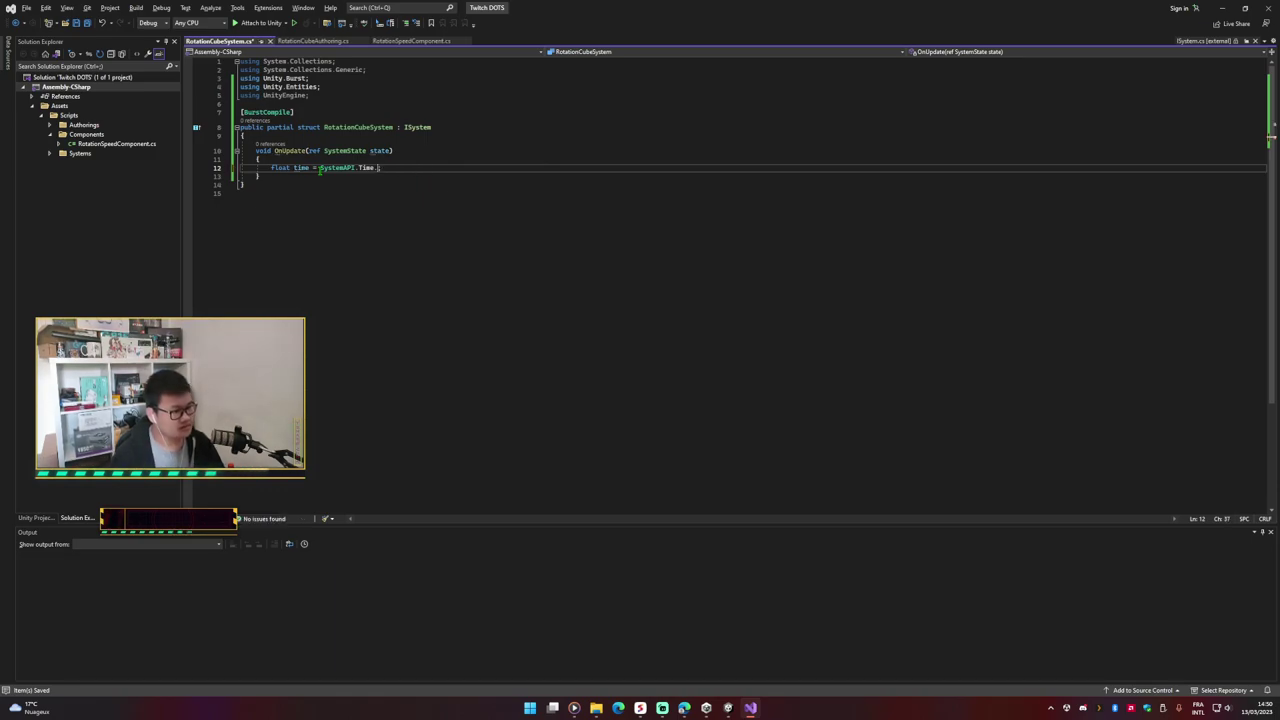
key("BackSpace")
key("BackSpace")
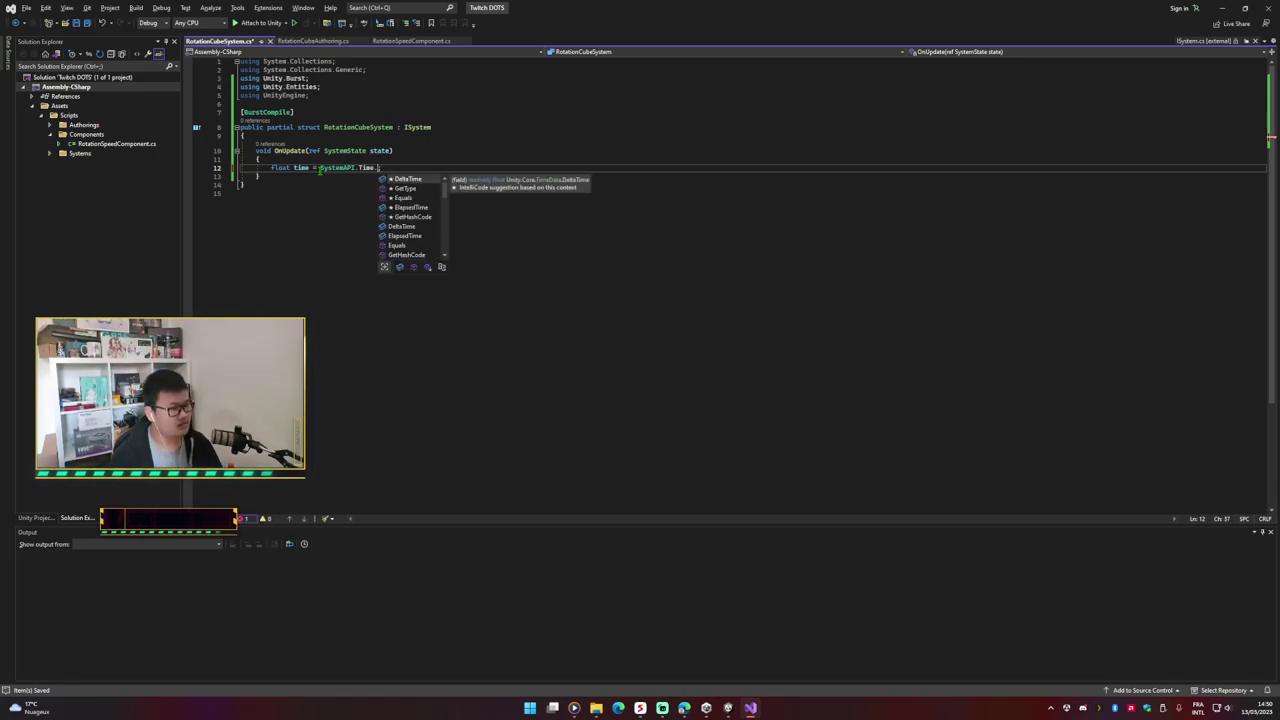
key("Tab")
type(";")
key("Return")
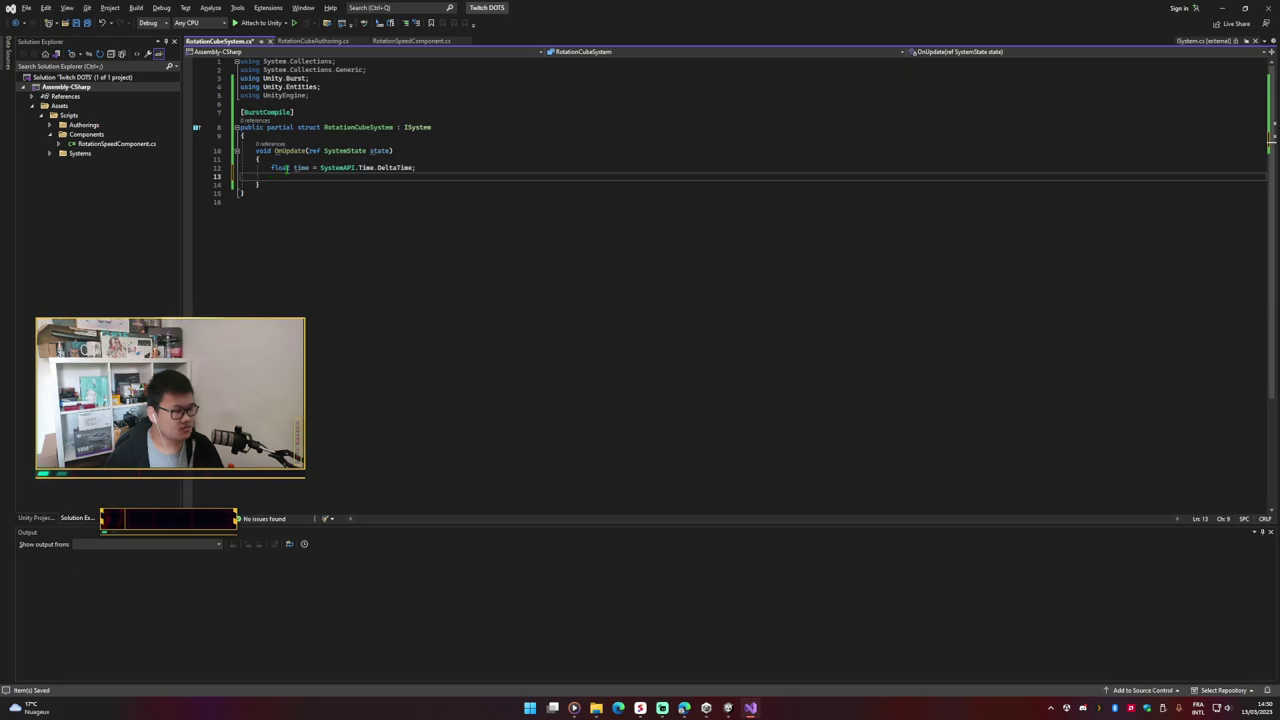
Step: Highlight the SystemAPI.Time.DeltaTime expression, then return to empty line 13
mouse_move(283, 168)
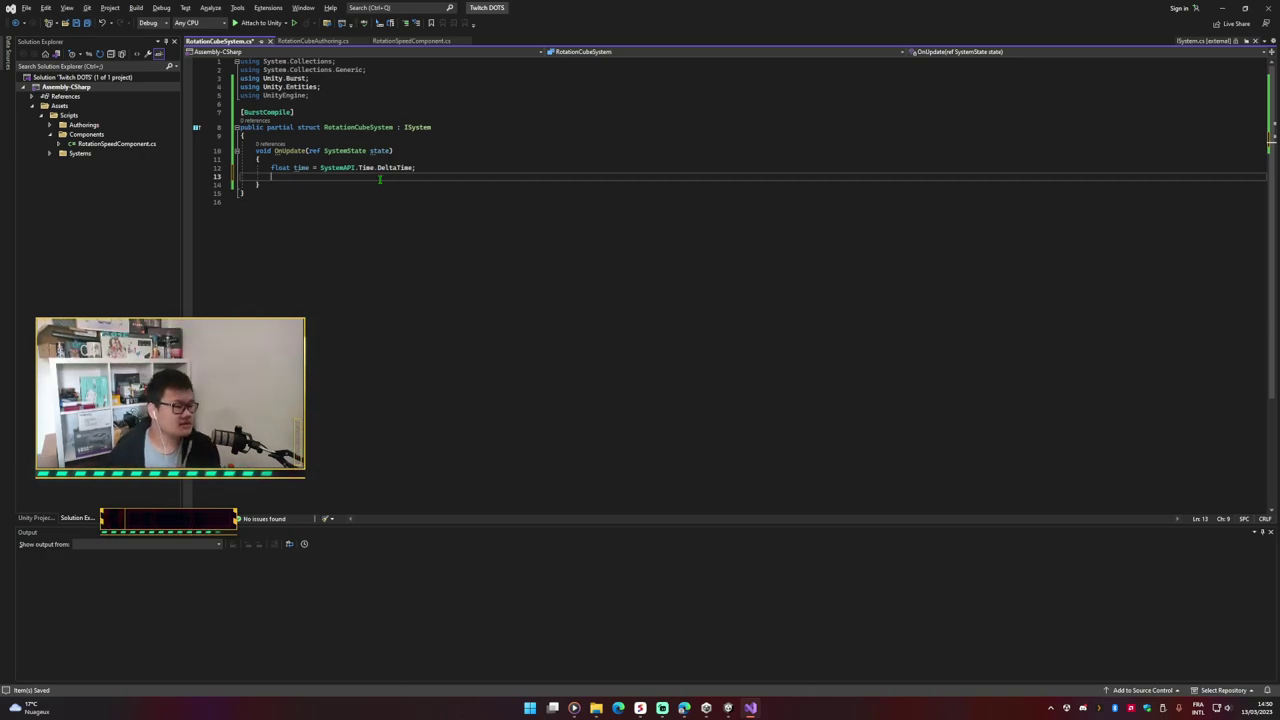
left_click_drag(320, 167, 414, 167)
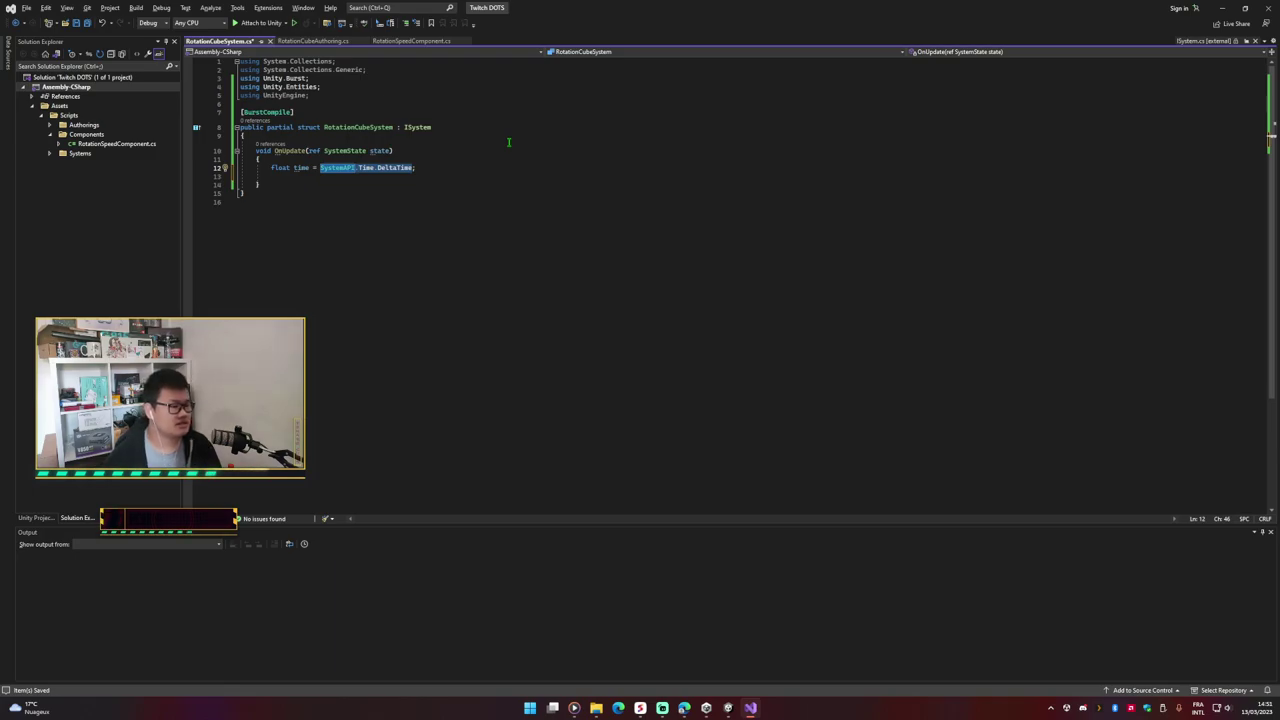
key("Down")
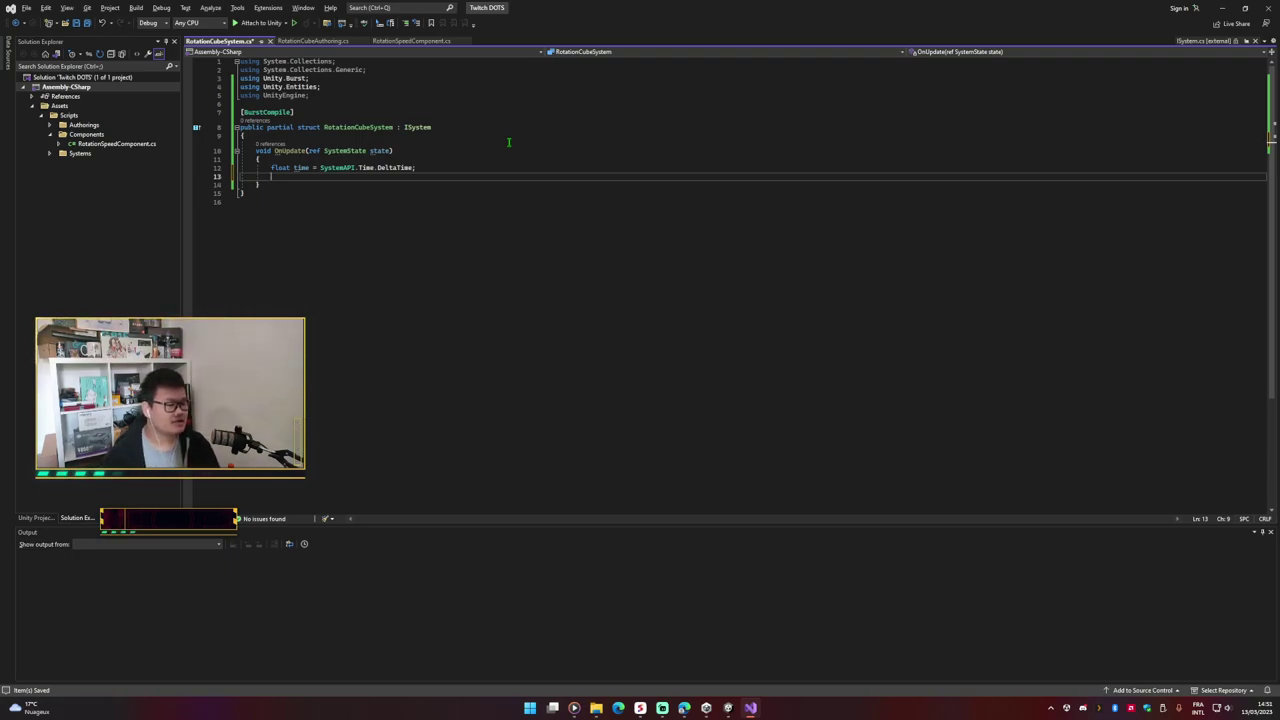
Step: Insert a foreach statement with an empty brace block on a new line below the time variable
key("Return")
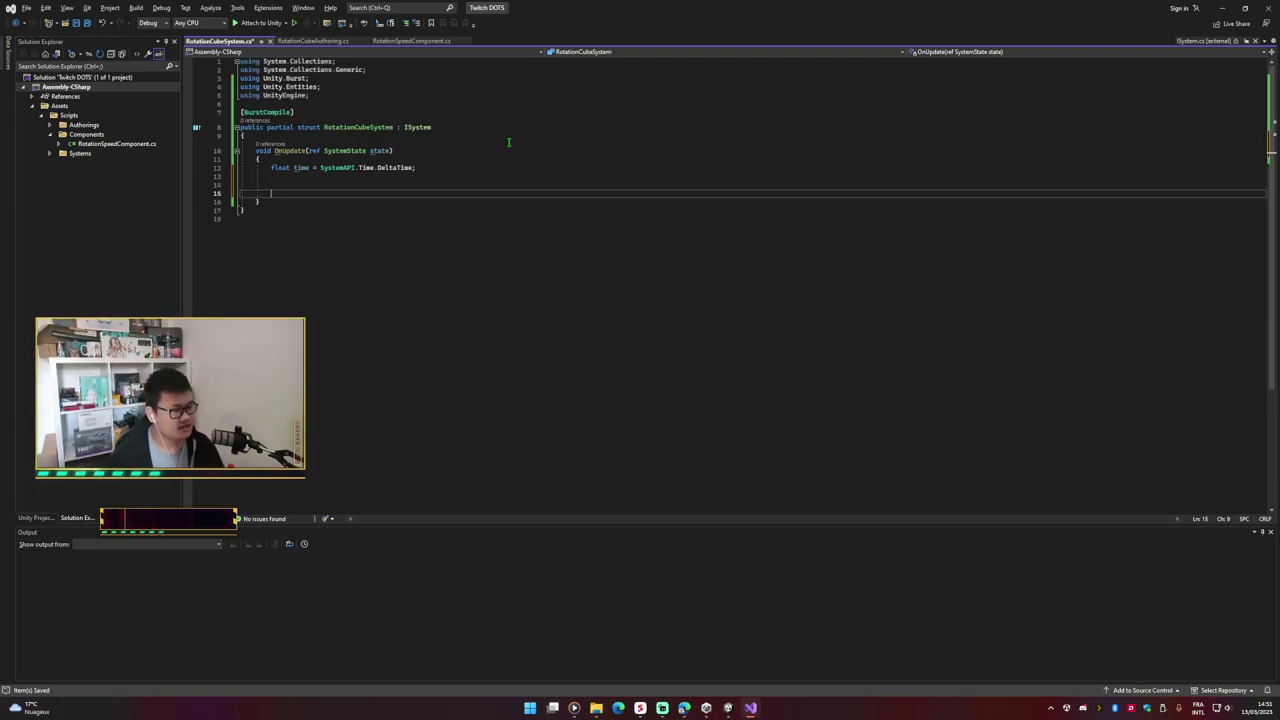
key("Home")
key("Tab")
type("fore")
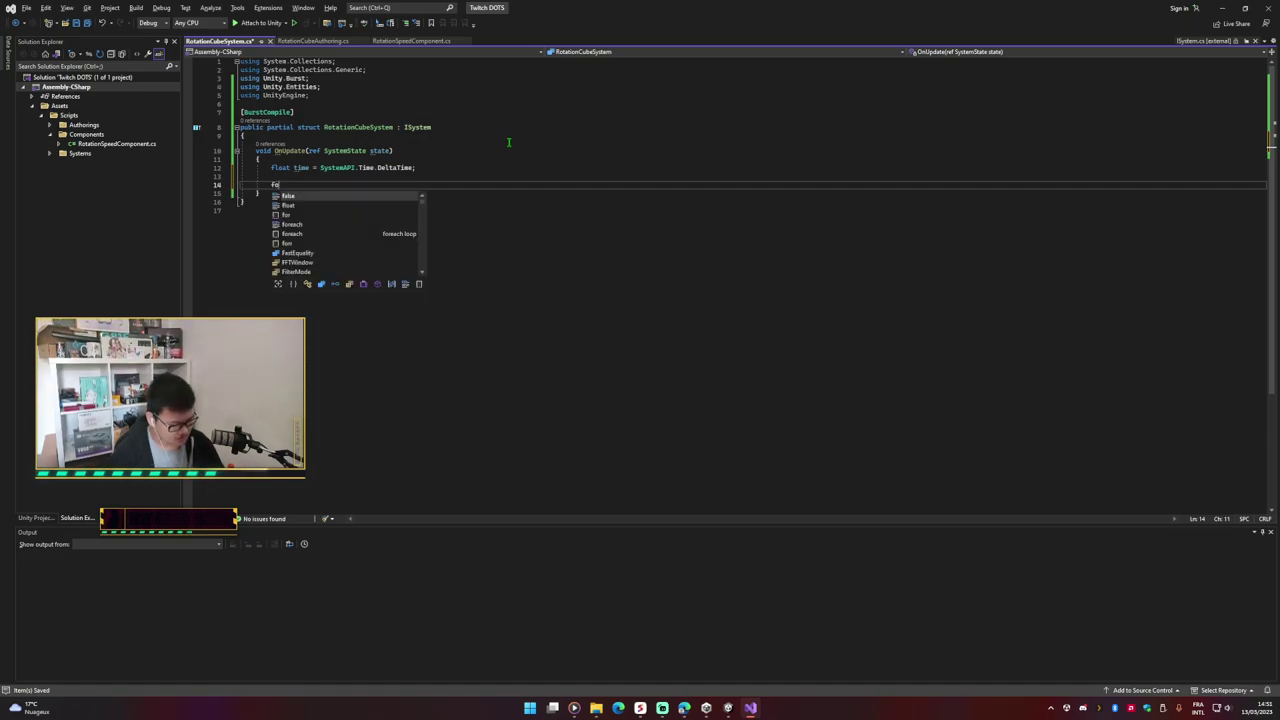
key("Tab")
type("(")
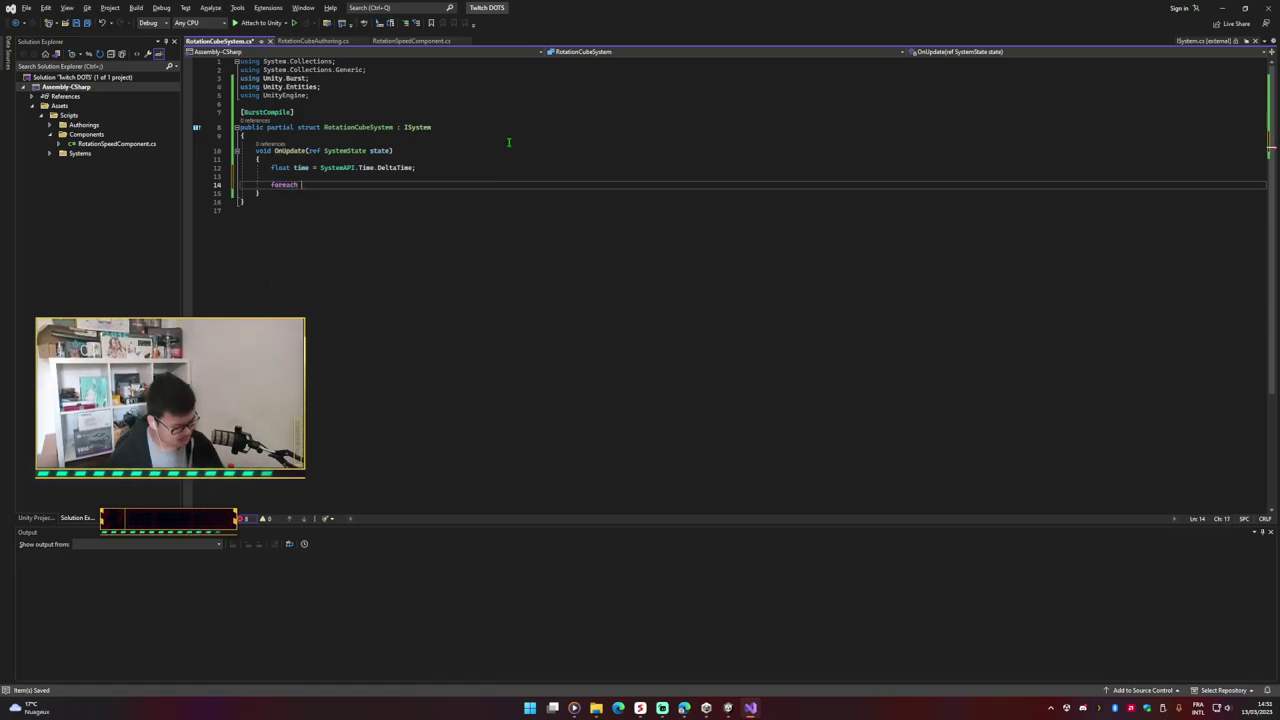
key("BackSpace")
key("BackSpace")
type("(")
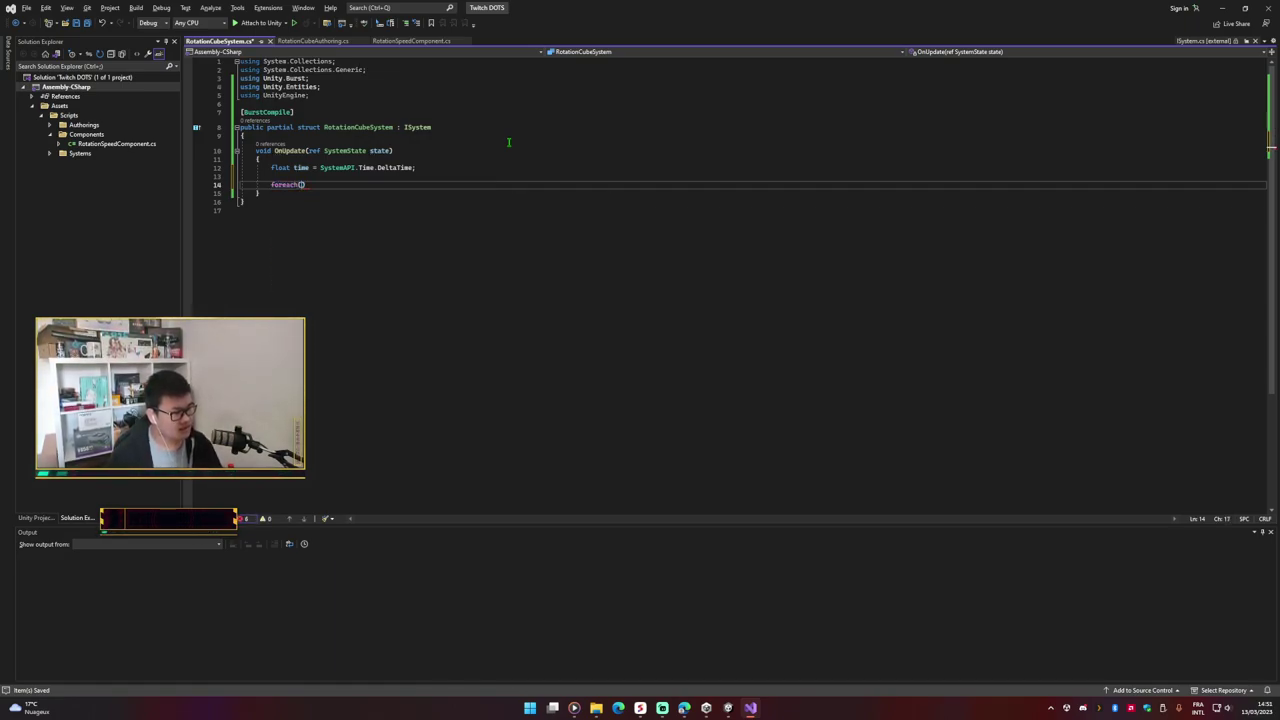
type("{")
key("Return")
key("Up")
key("Up")
key("Home")
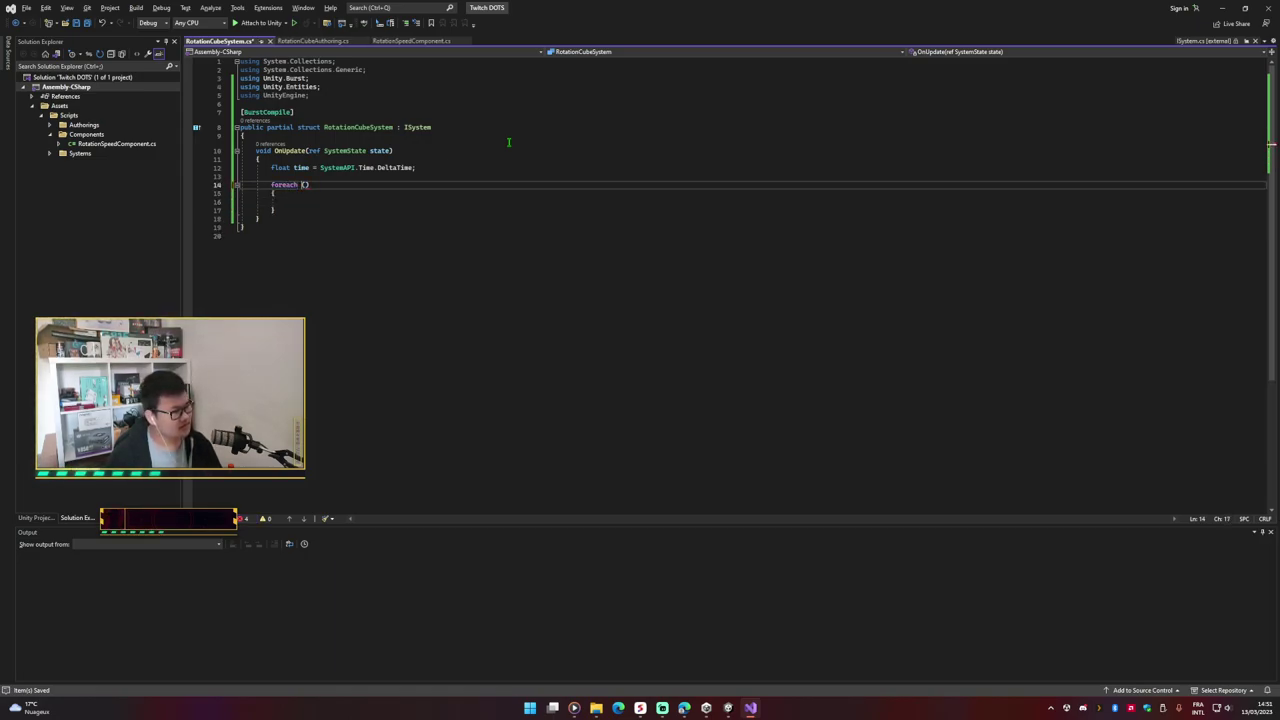
key("BackSpace")
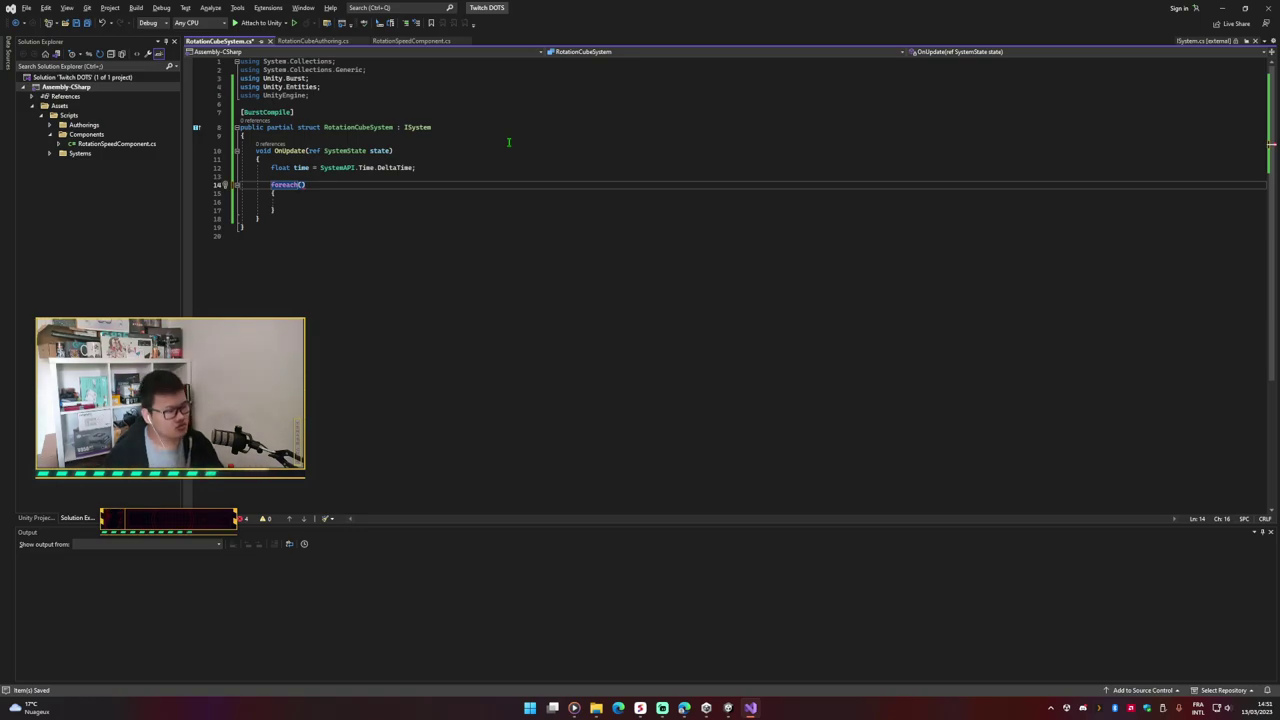
Step: Fill the loop header with var (transform, rotate) in SystemAPI.Query, choosing Query from IntelliSense
type("v")
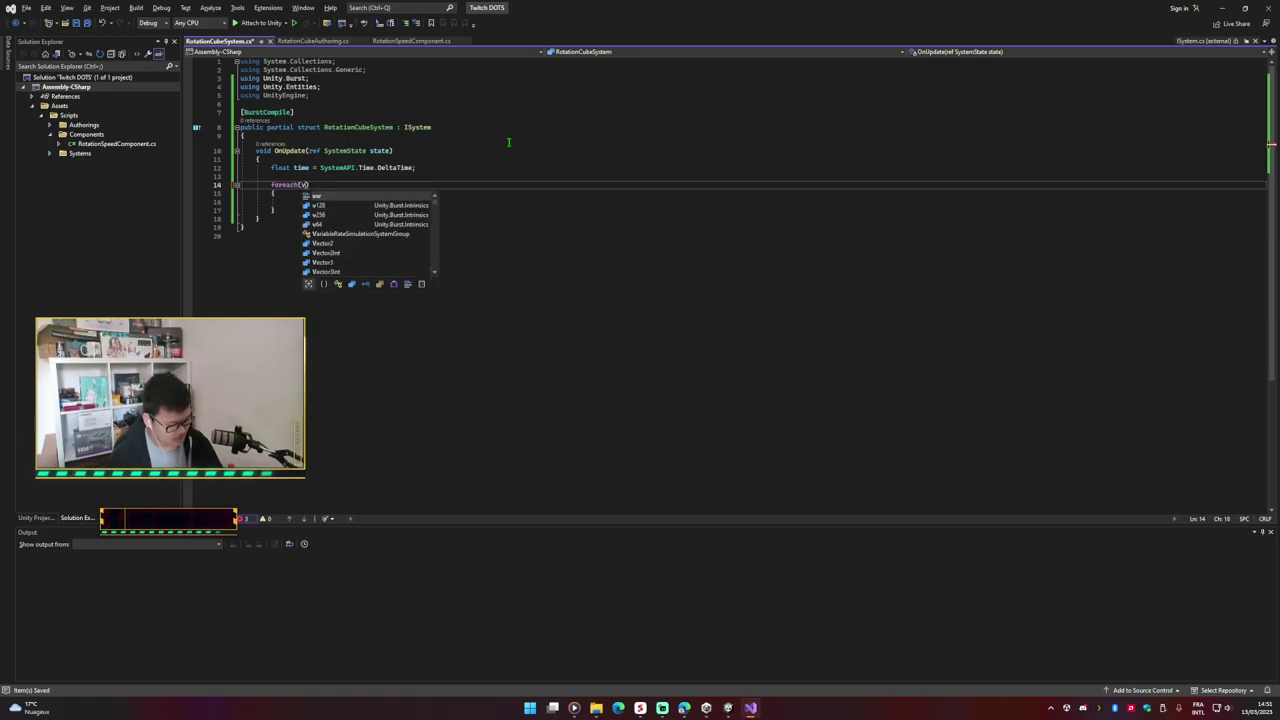
type("ar ")
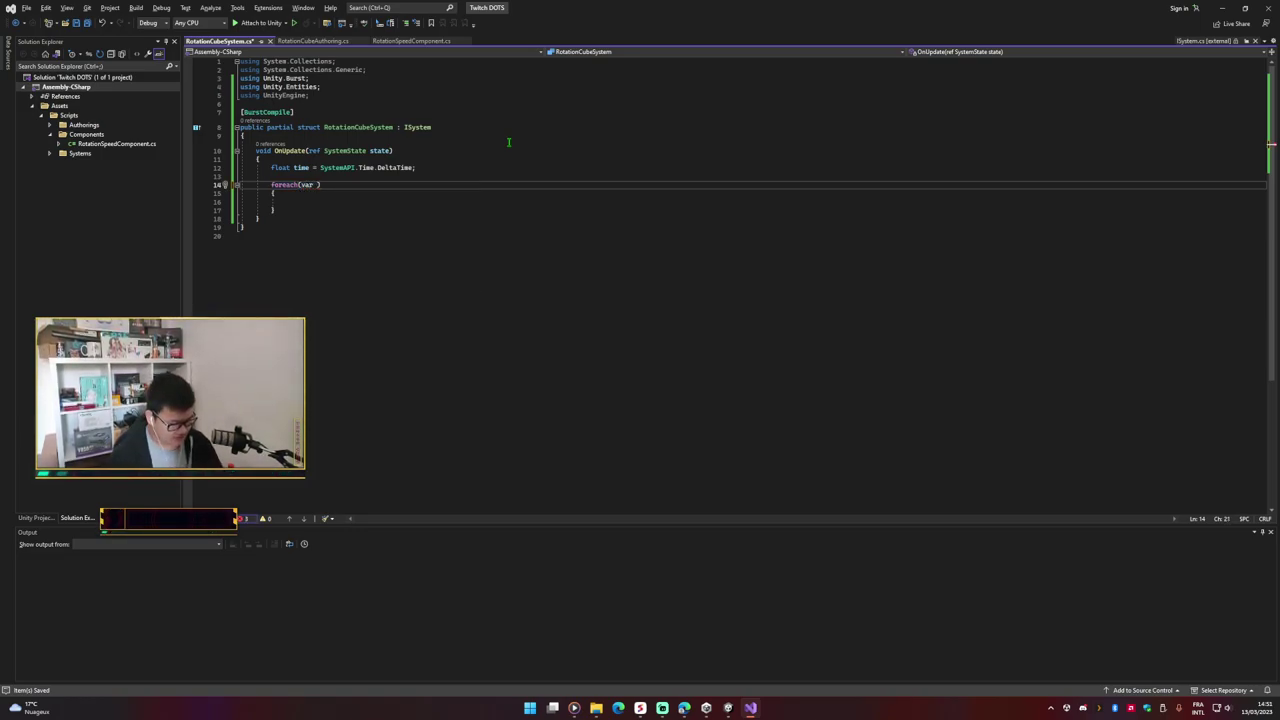
type("()")
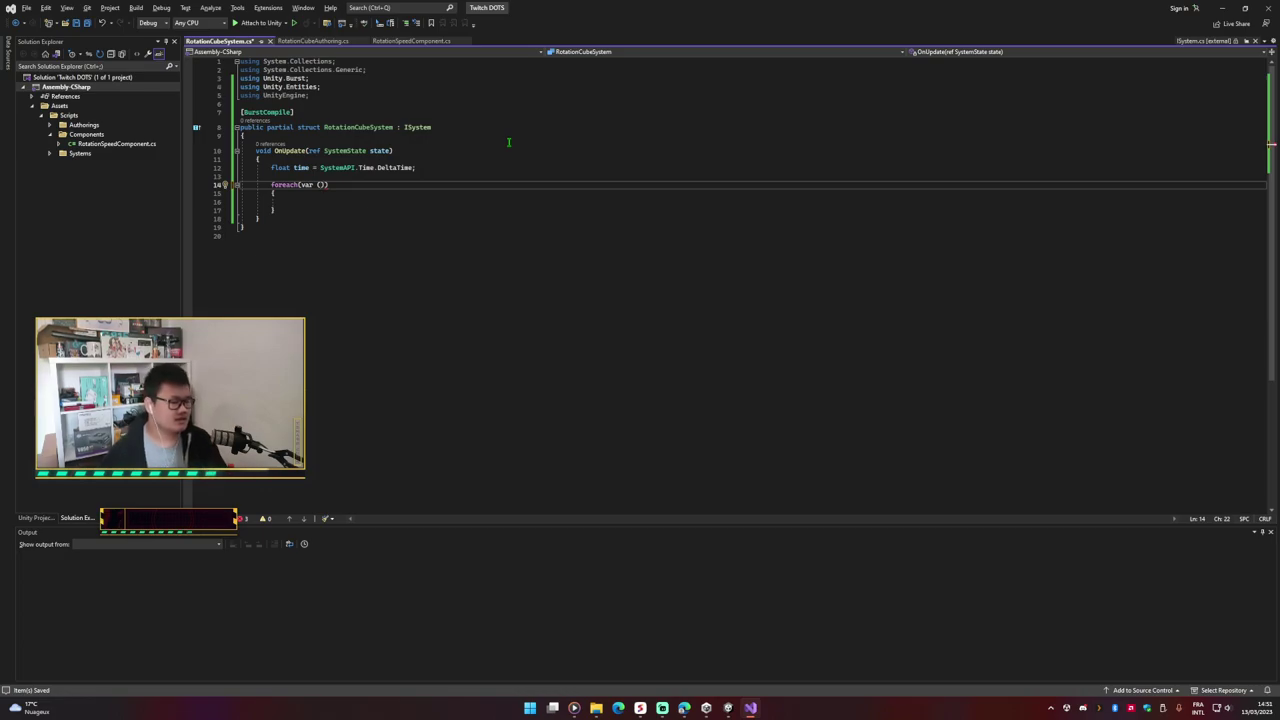
type("tran")
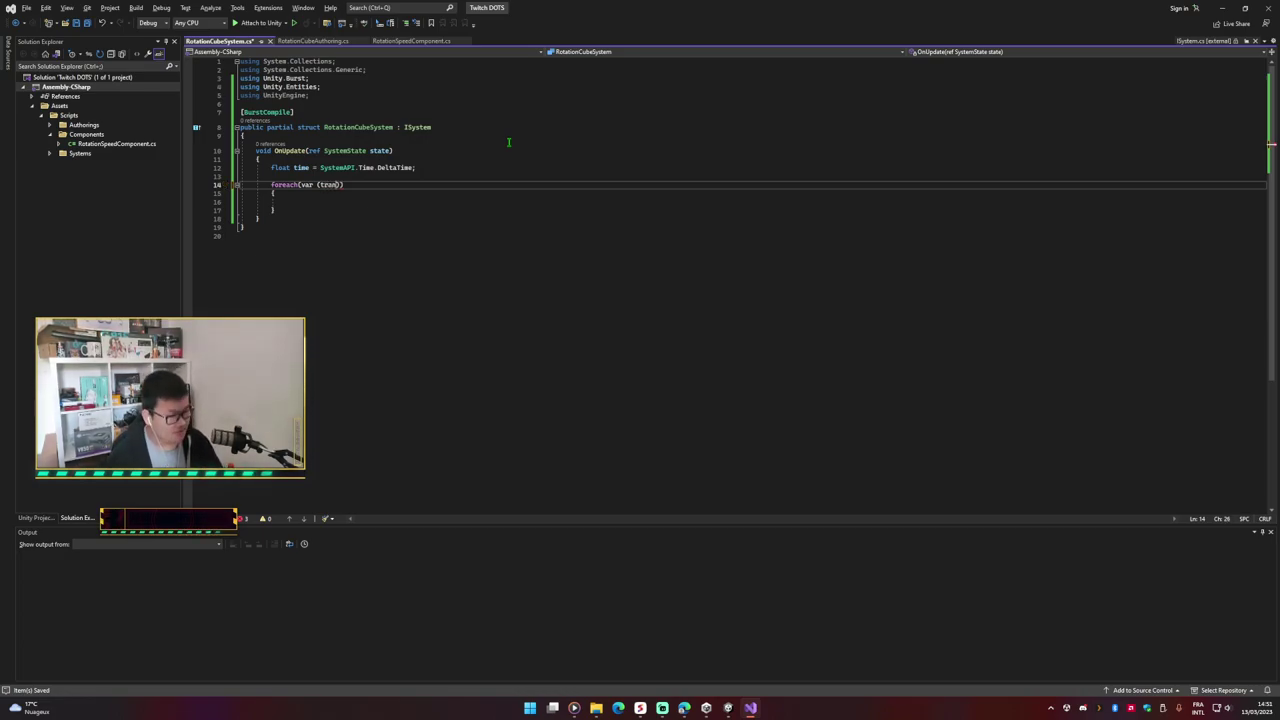
type("sform")
type("m")
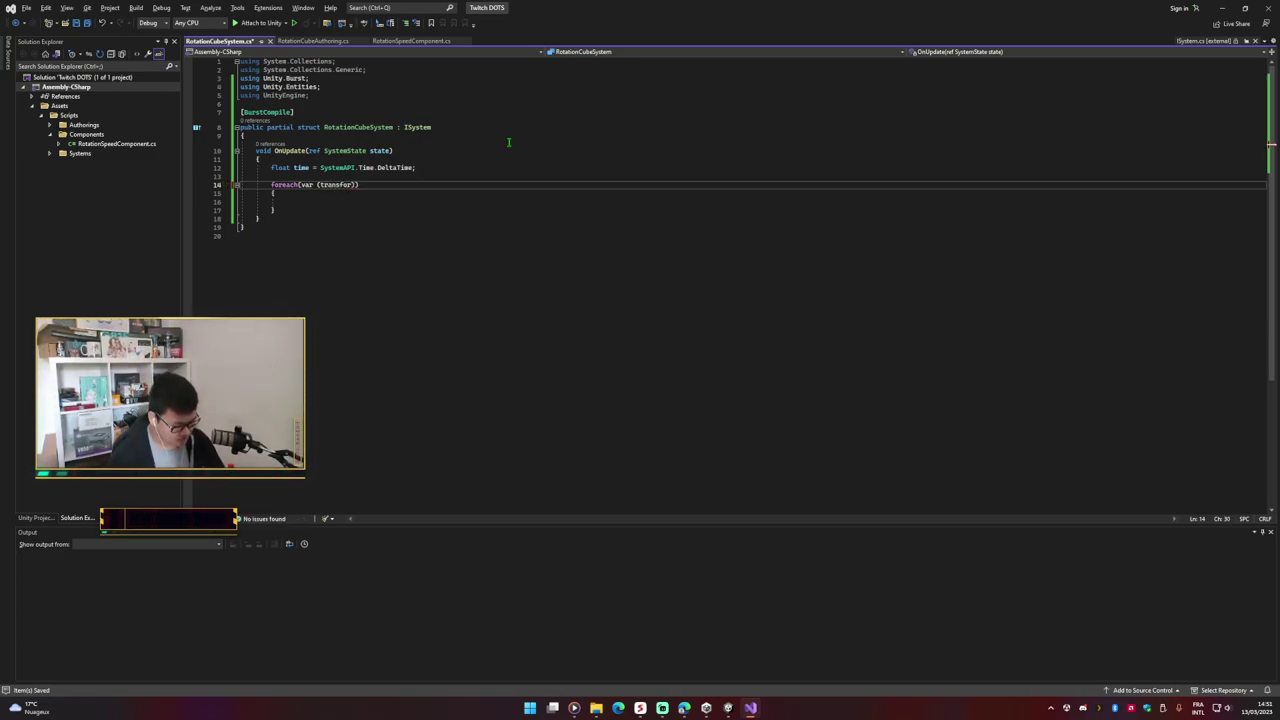
type(", r")
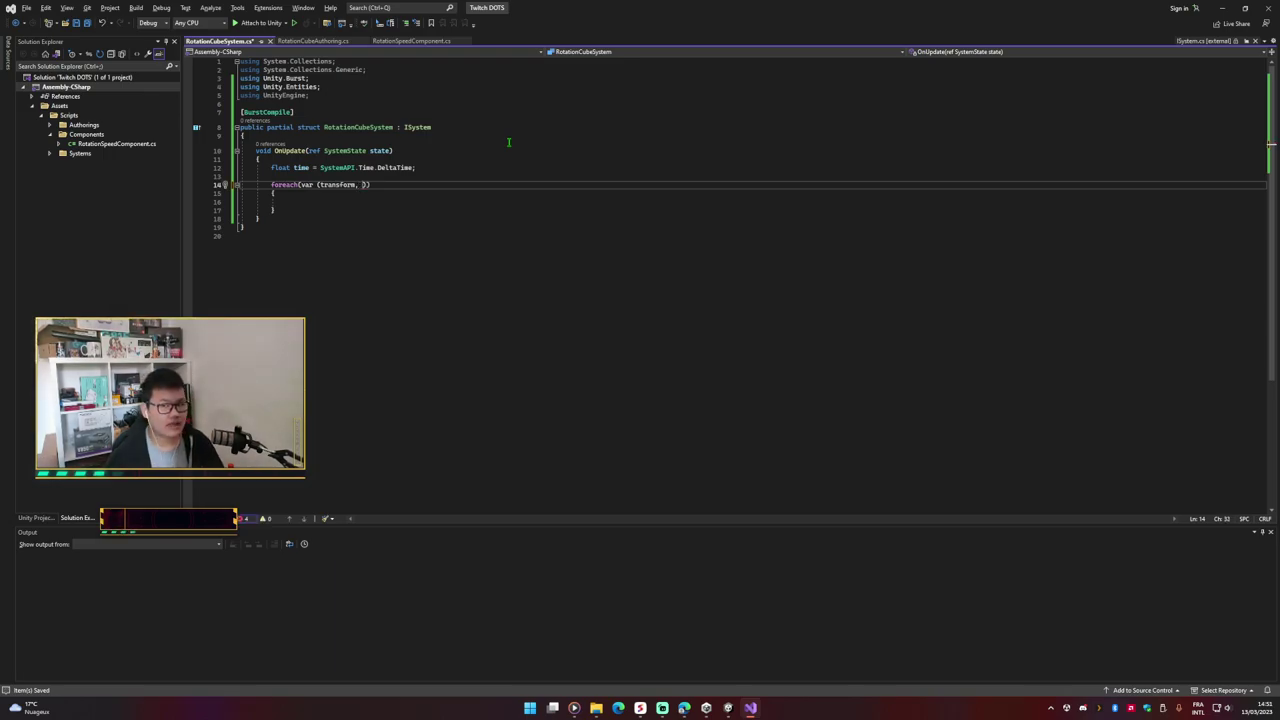
type("otate")
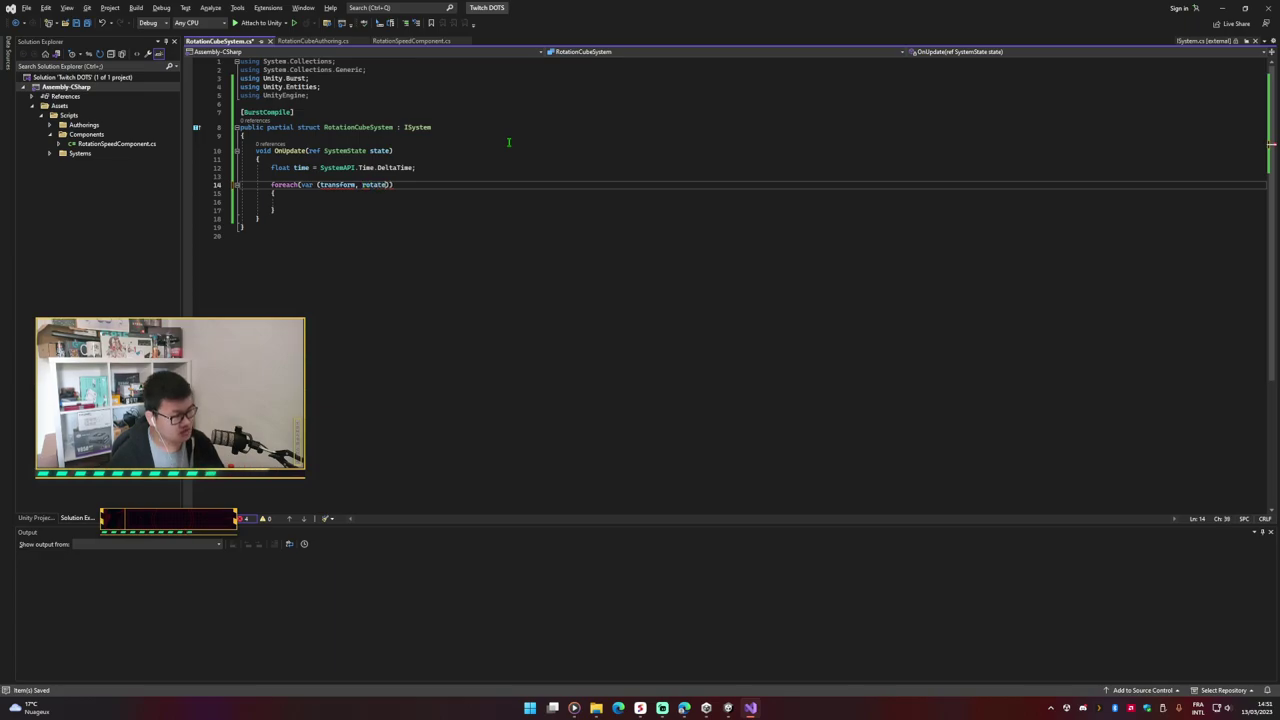
type(")")
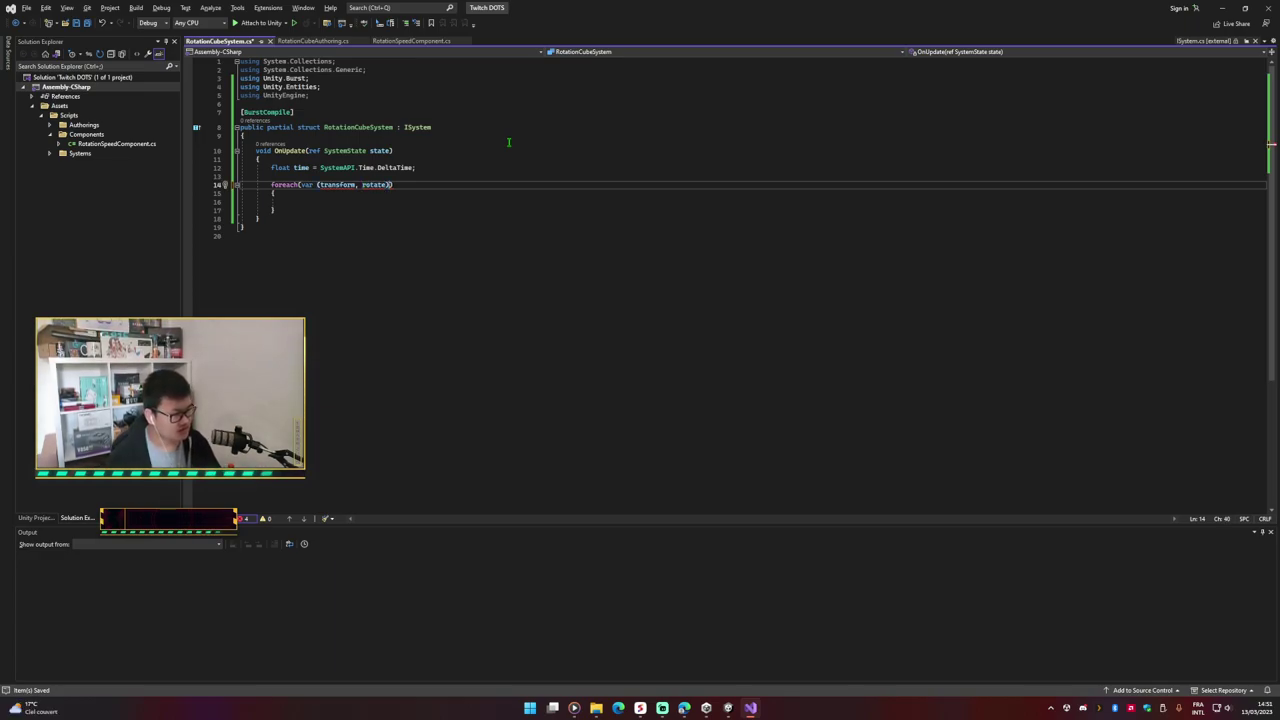
type(" in ")
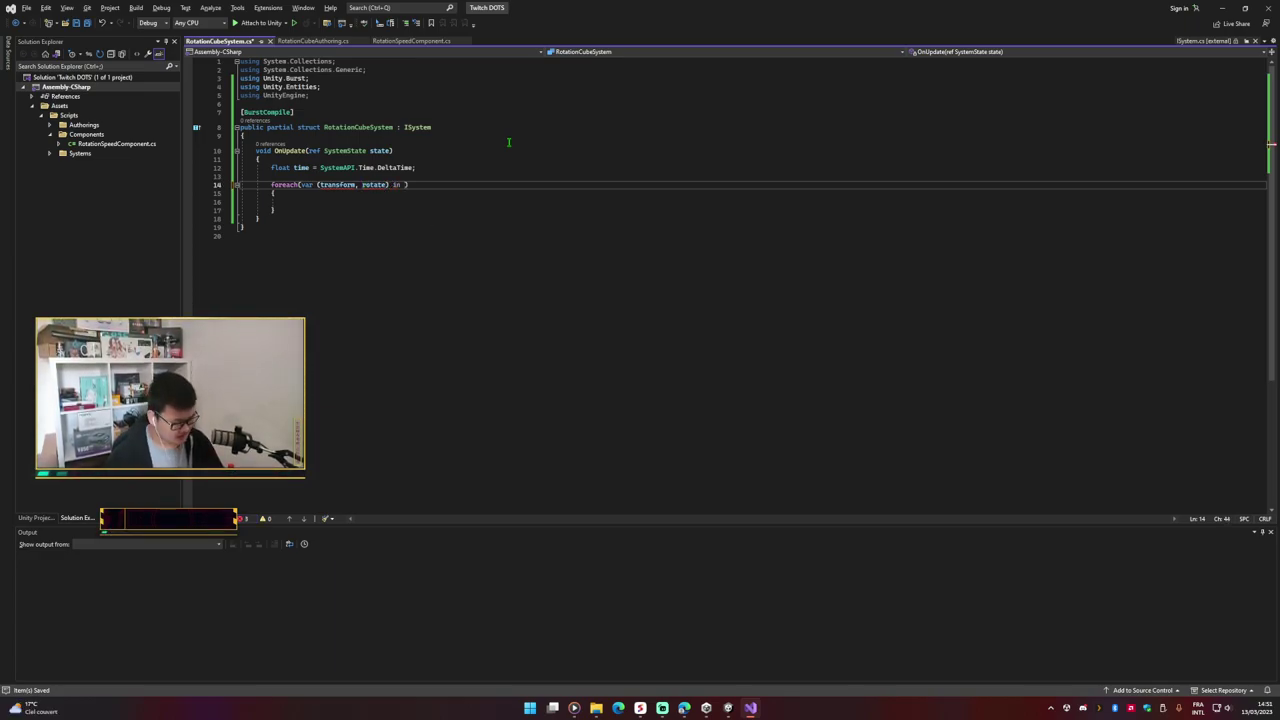
type("SystemAPI.")
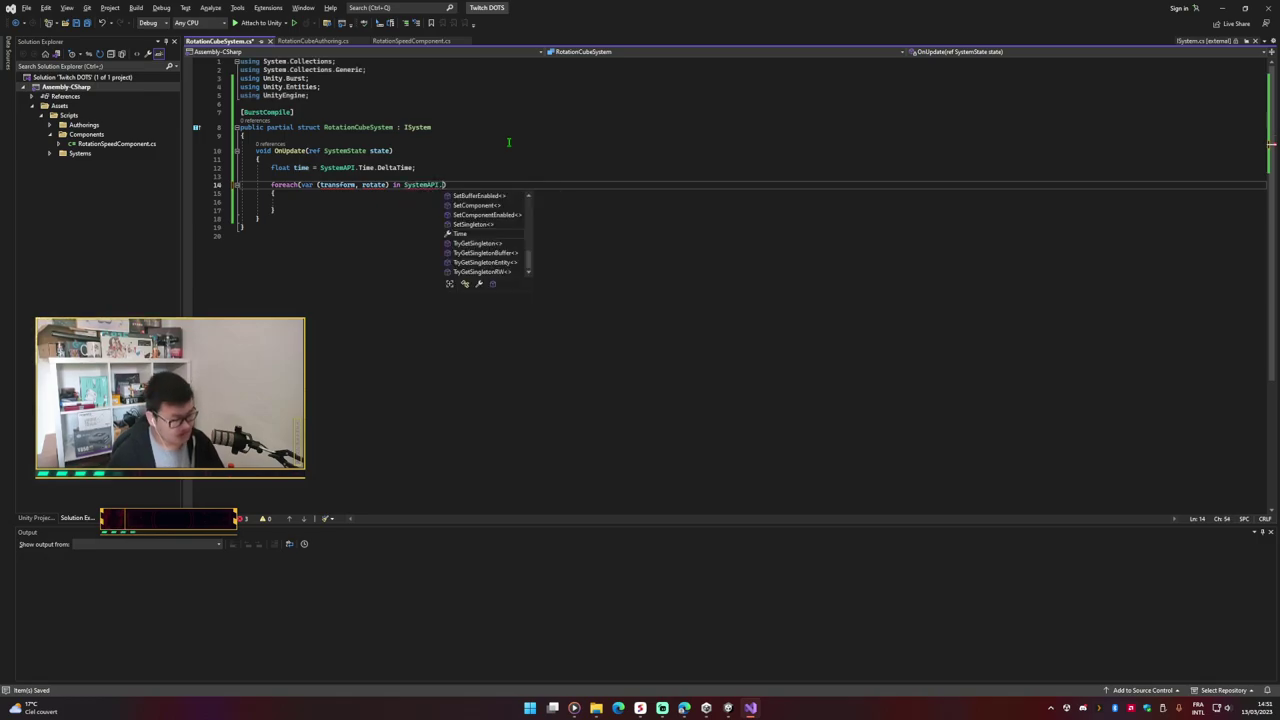
type("W")
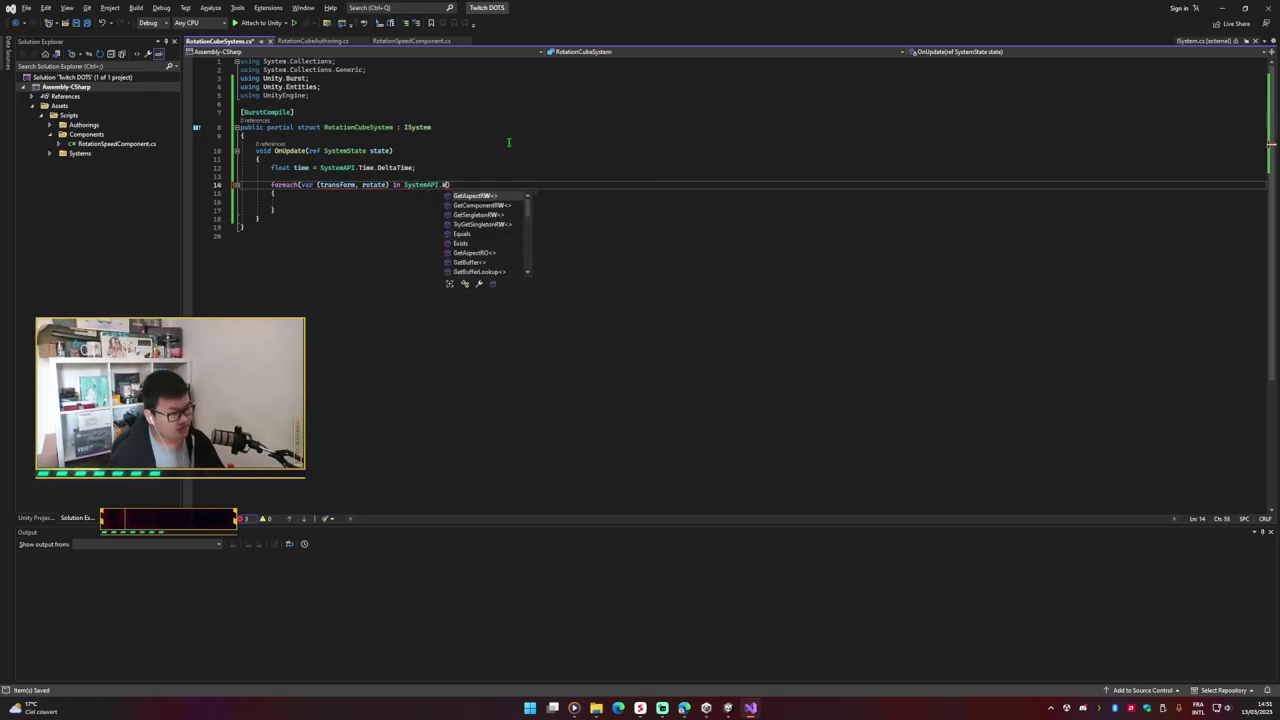
type("ith")
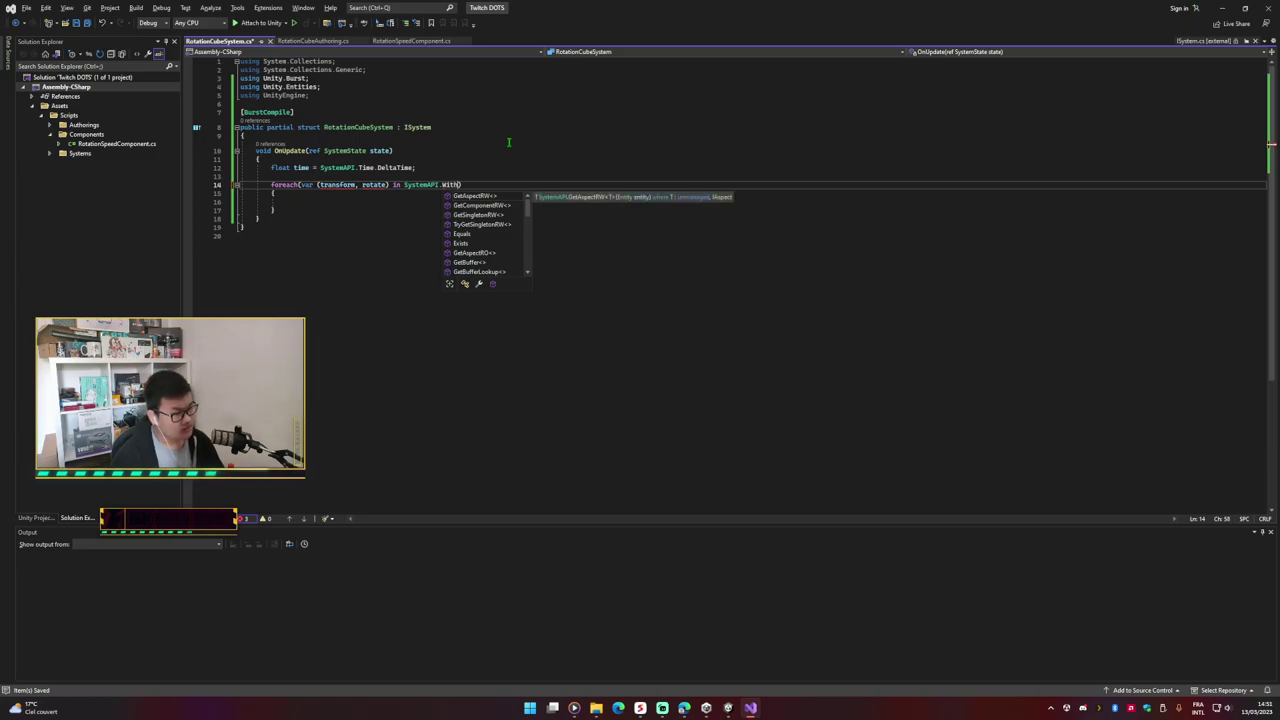
key("BackSpace")
key("BackSpace")
key("BackSpace")
key("ctrl+space")
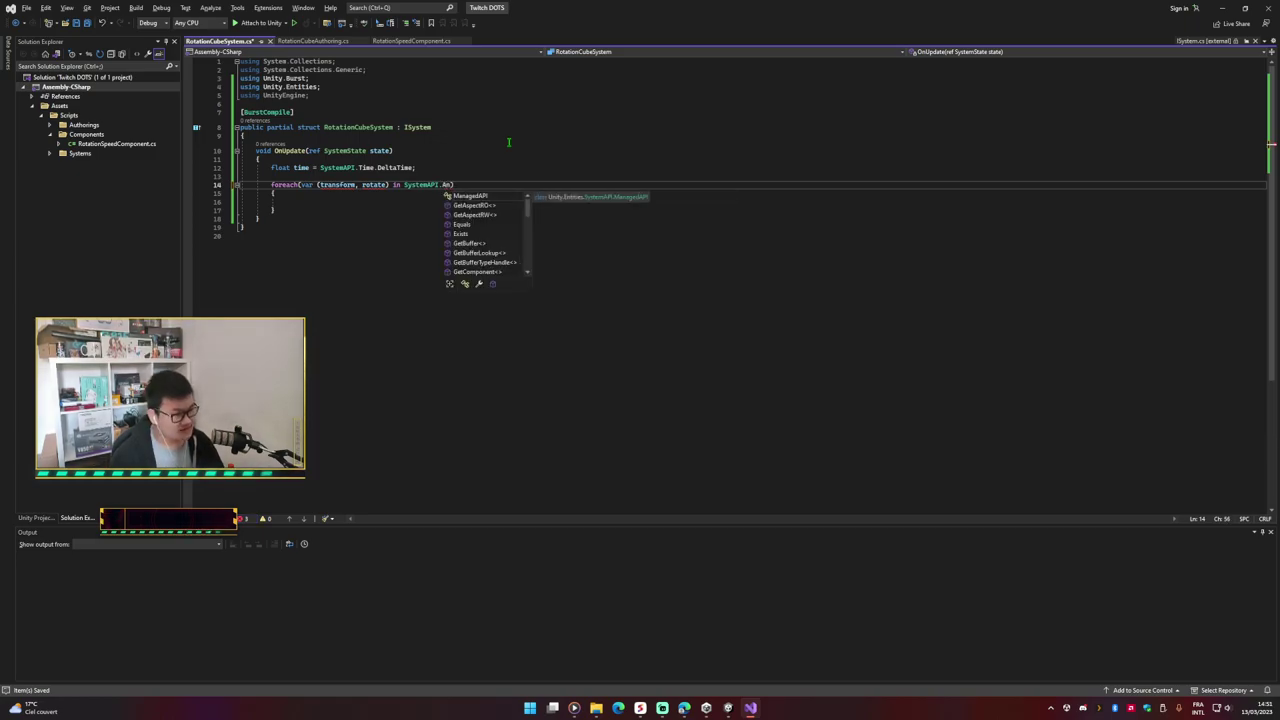
key("Escape")
type("Qu")
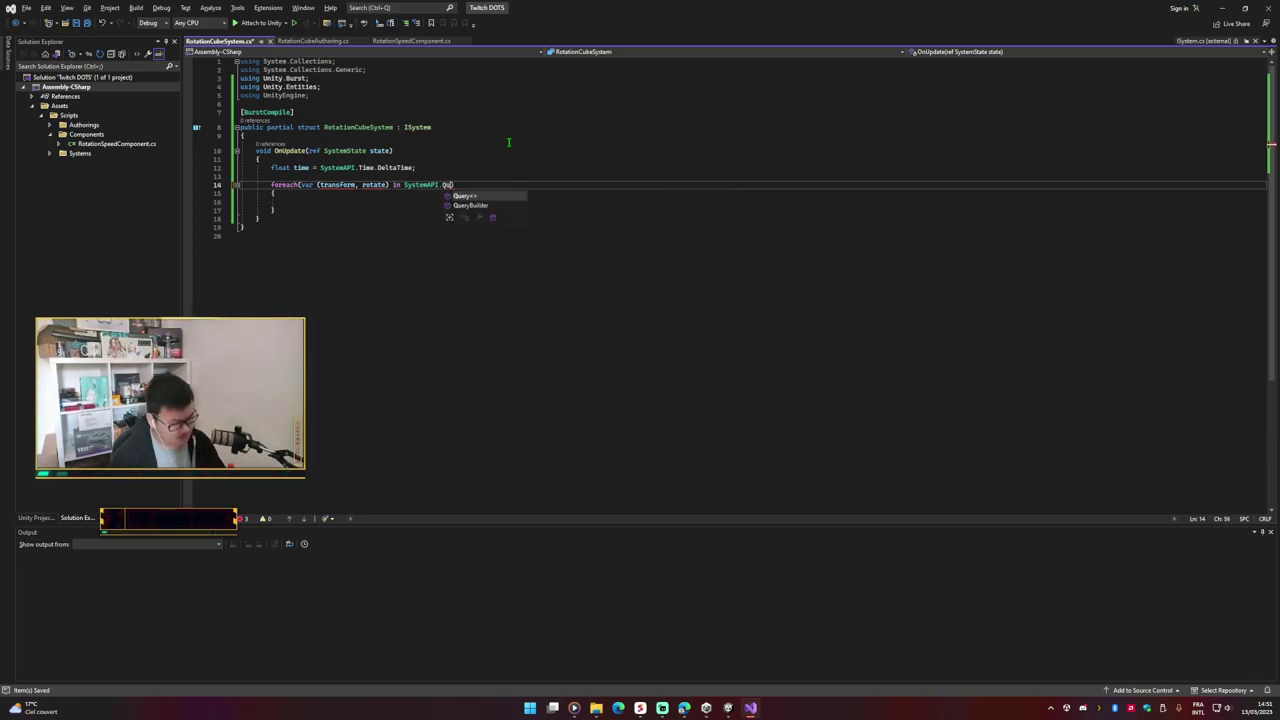
type("er")
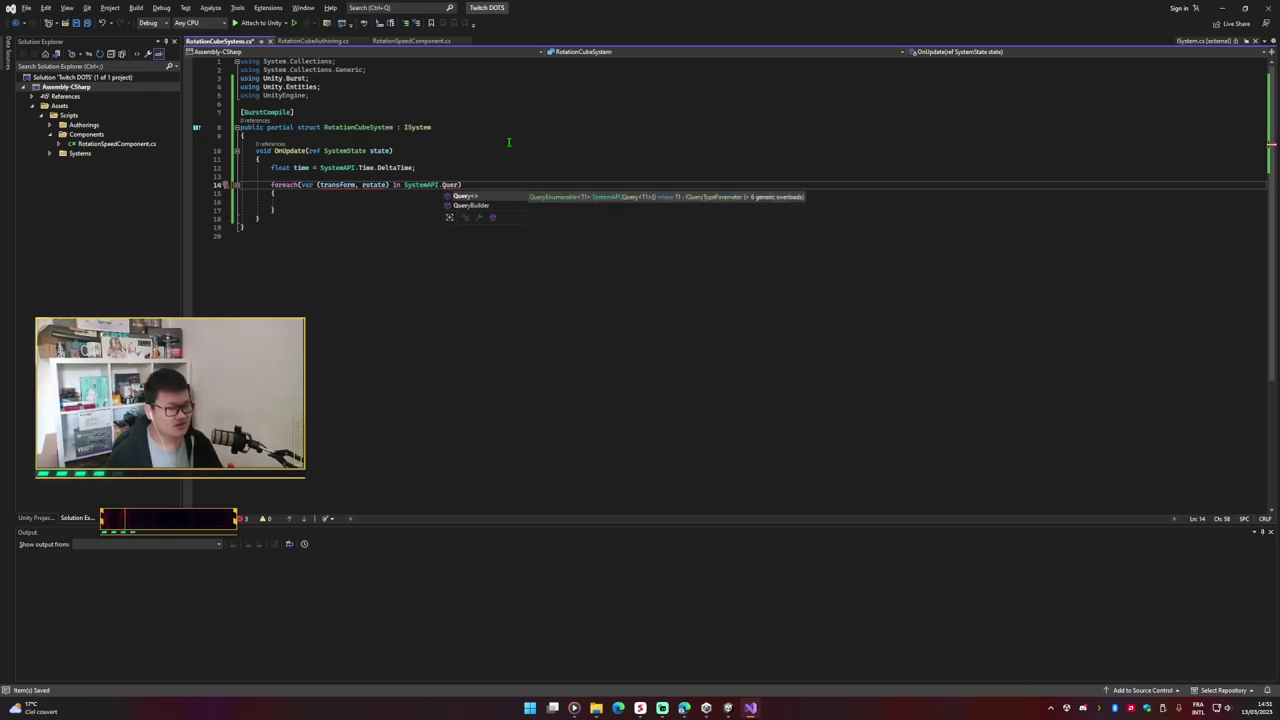
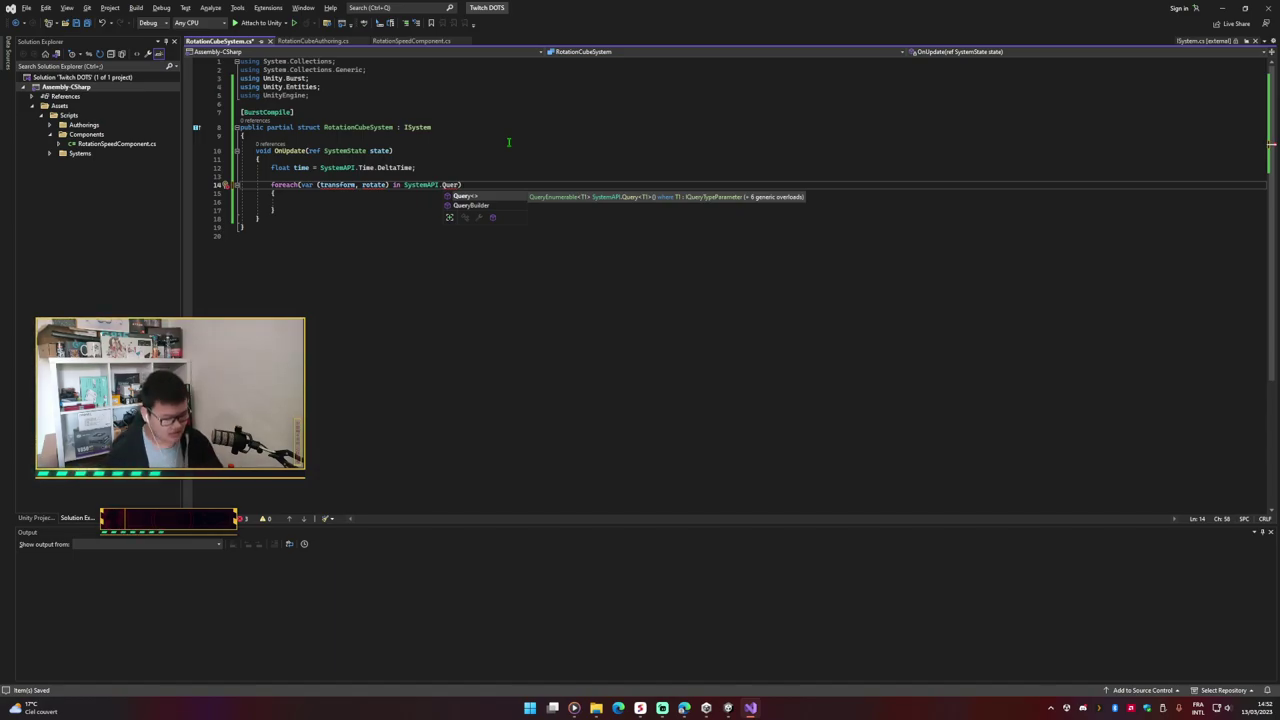
Step: Complete Query and add empty () and <> so line 14 reads SystemAPI.Query<>()
key("Tab")
type("(")
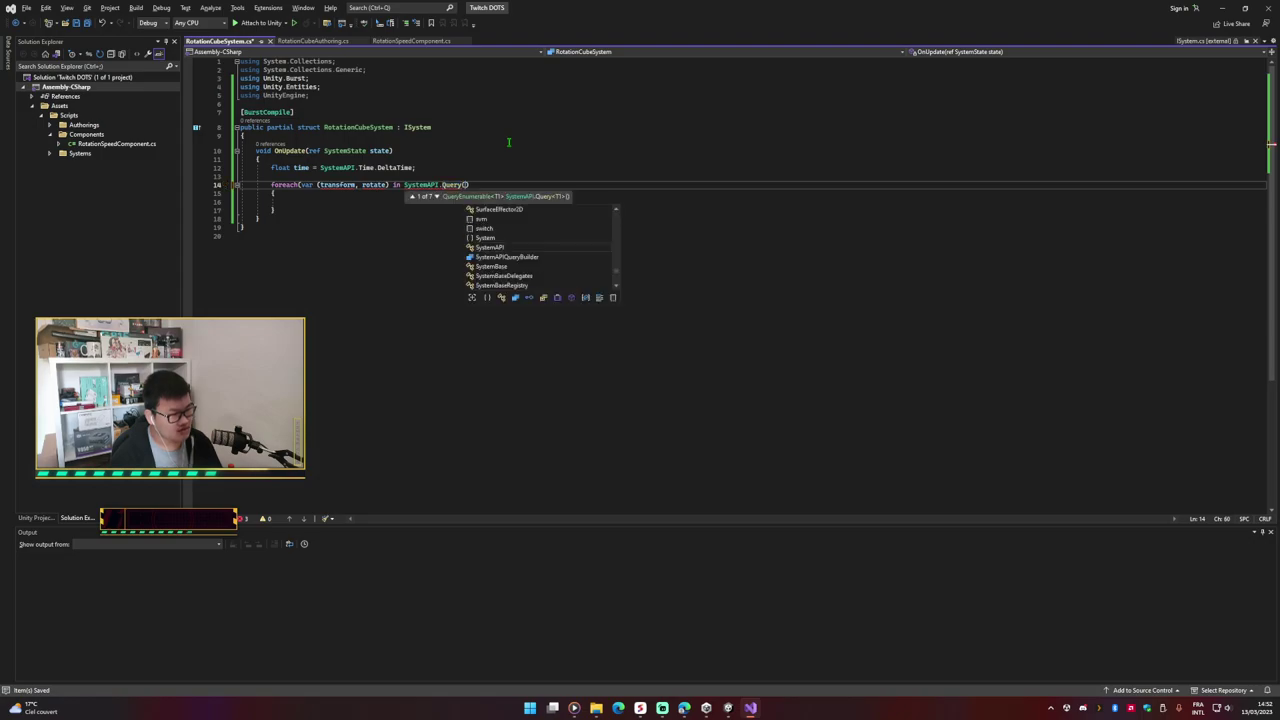
type(")")
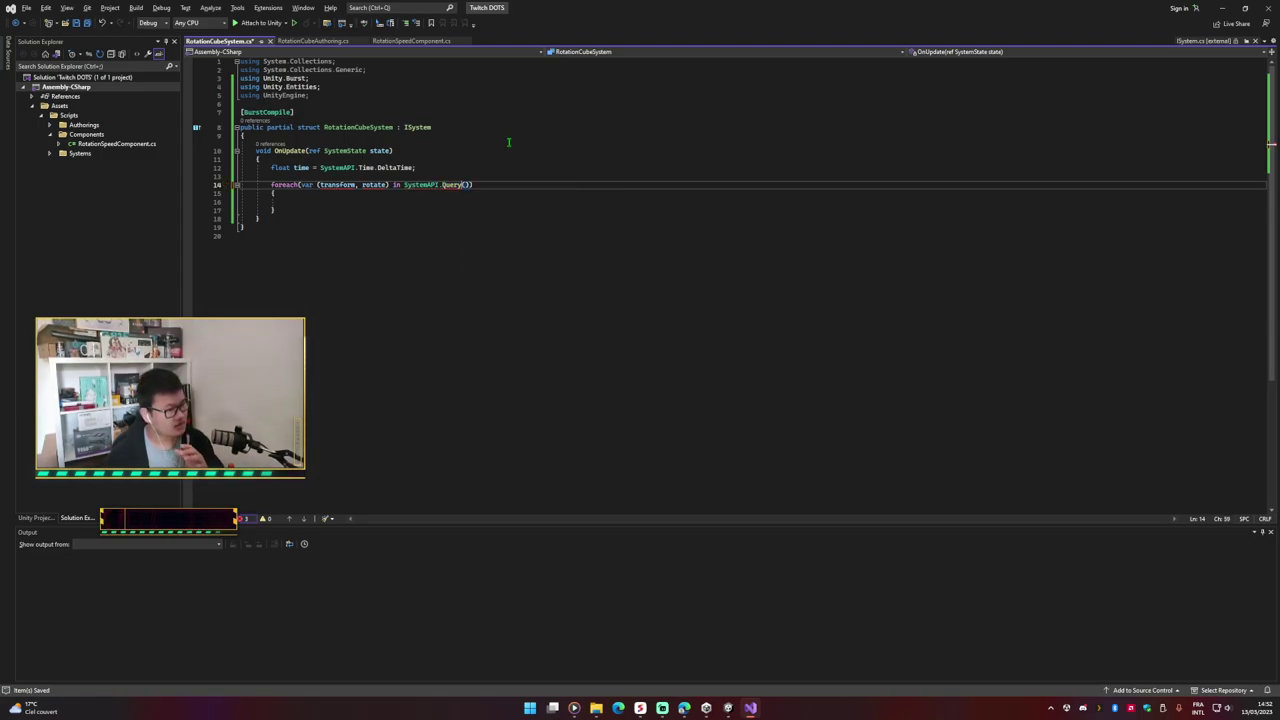
key("Left")
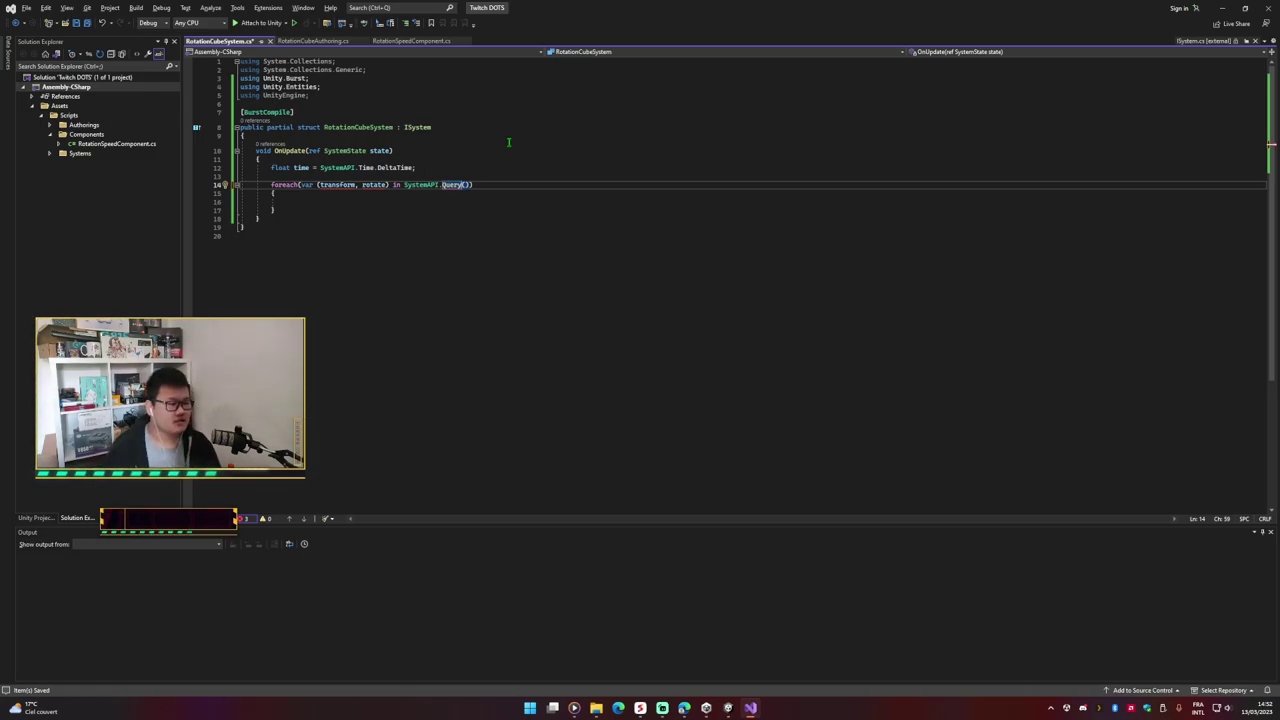
key("Right")
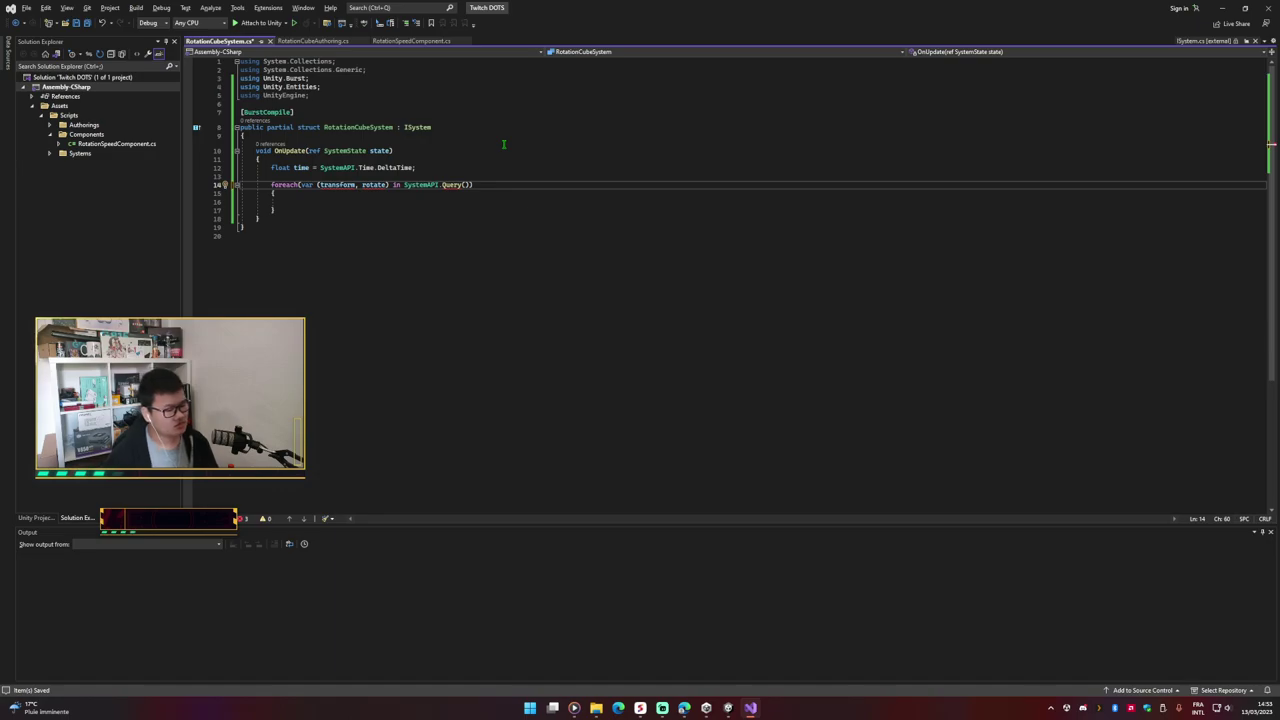
key("Left")
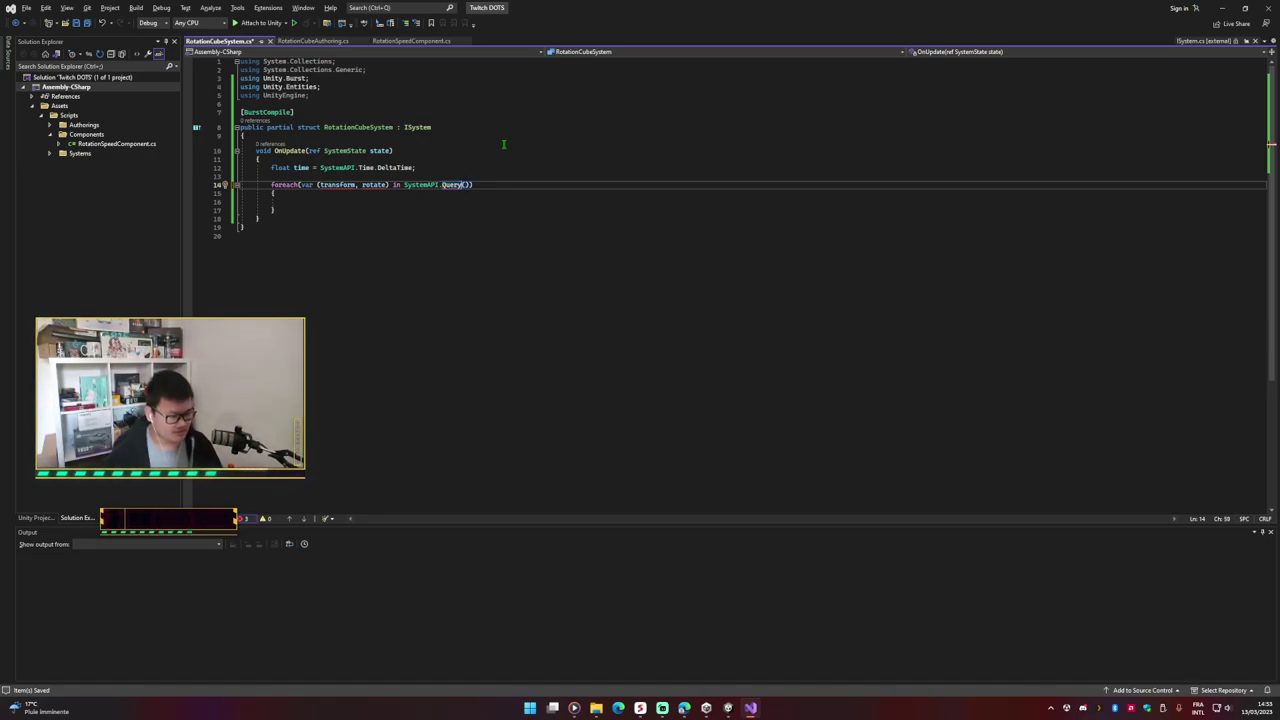
type("<>")
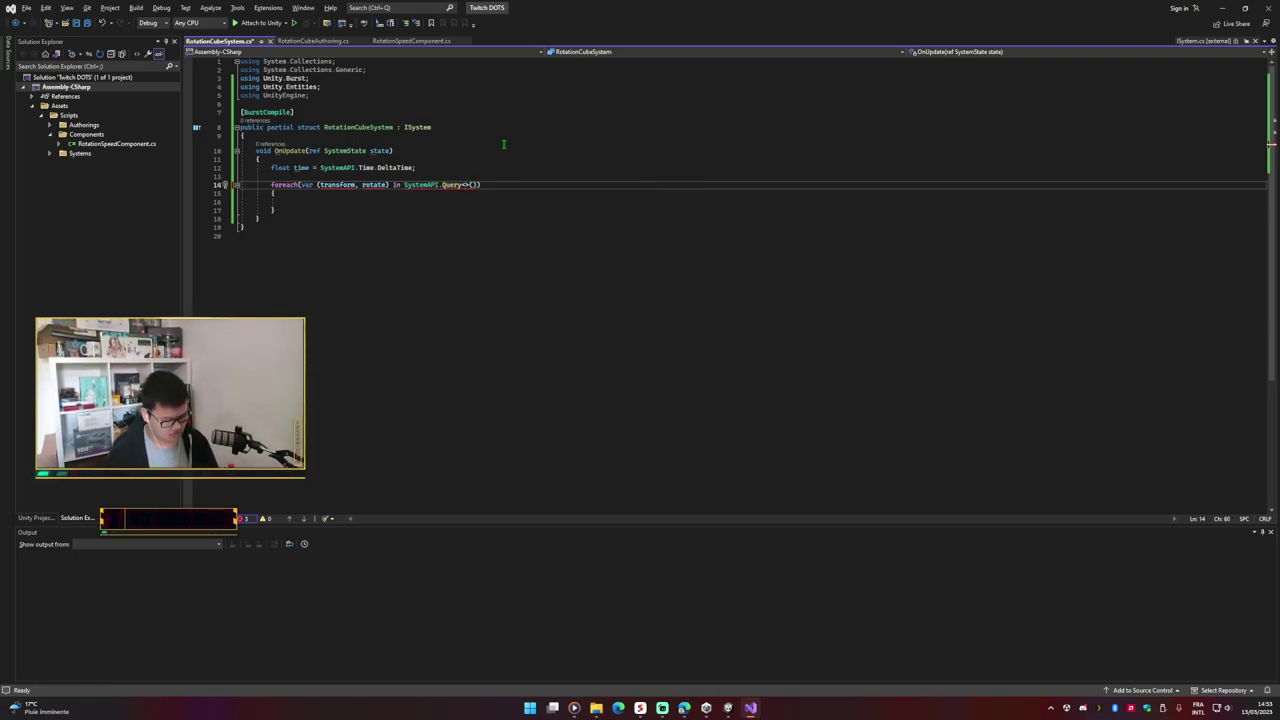
key("Left")
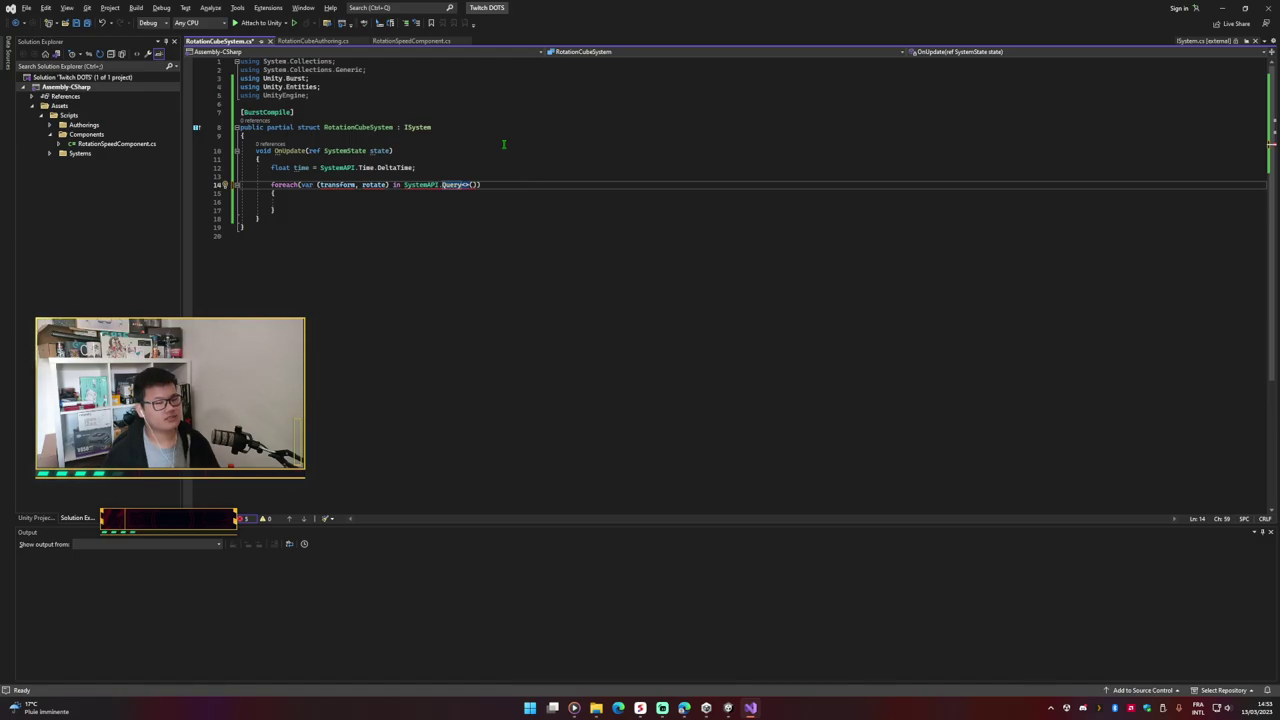
key("Right")
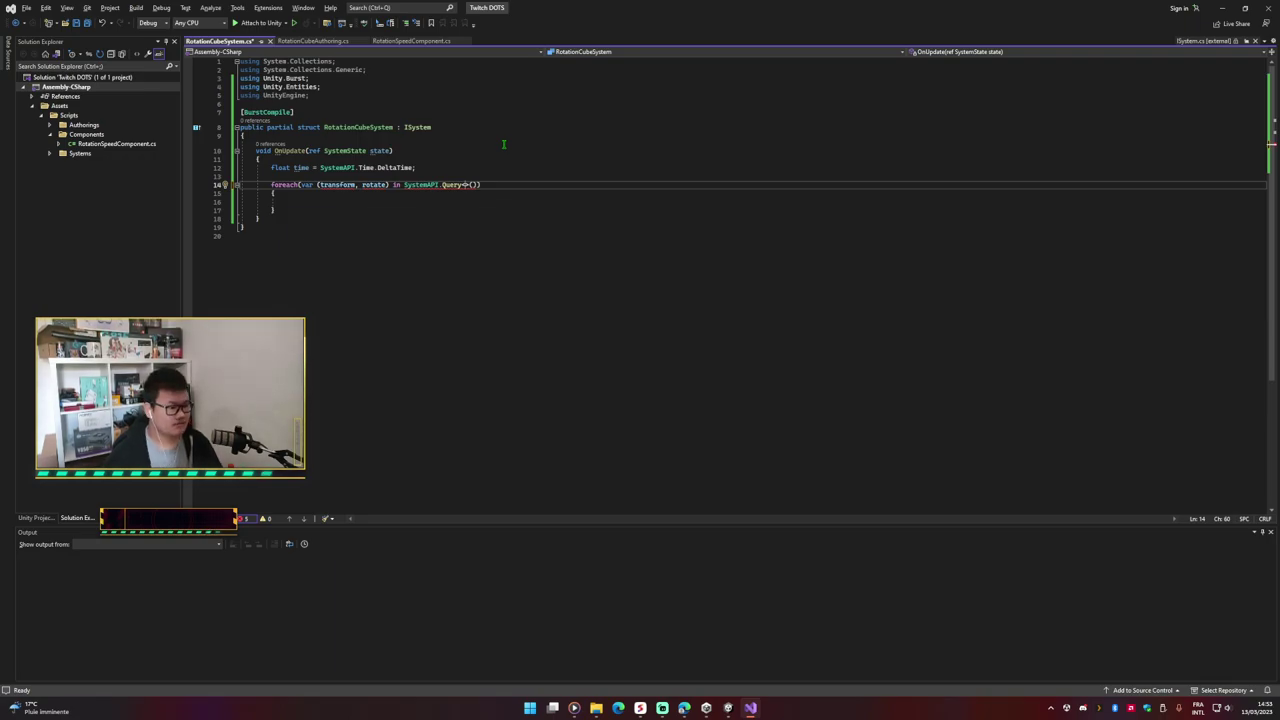
left_click(449, 186, "ctrl")
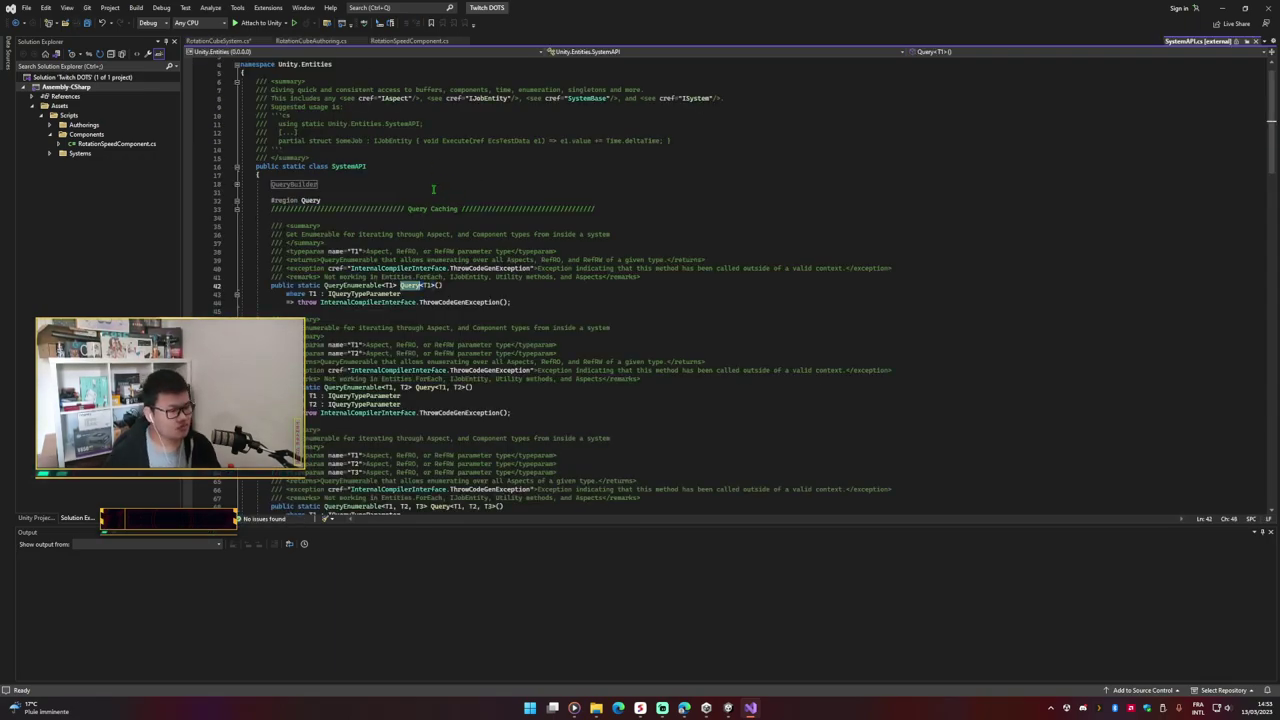
scroll(436, 186, "down", 4)
left_click(420, 286)
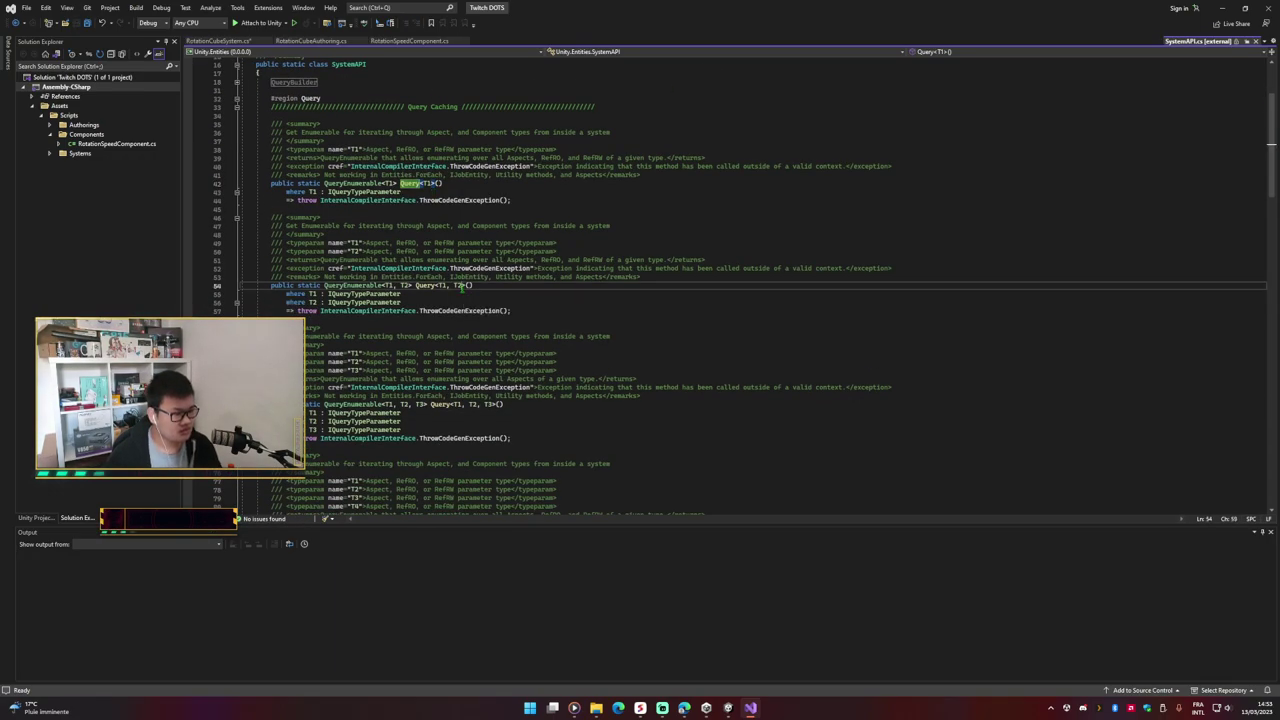
left_click(437, 301)
left_click_drag(437, 301, 233, 287)
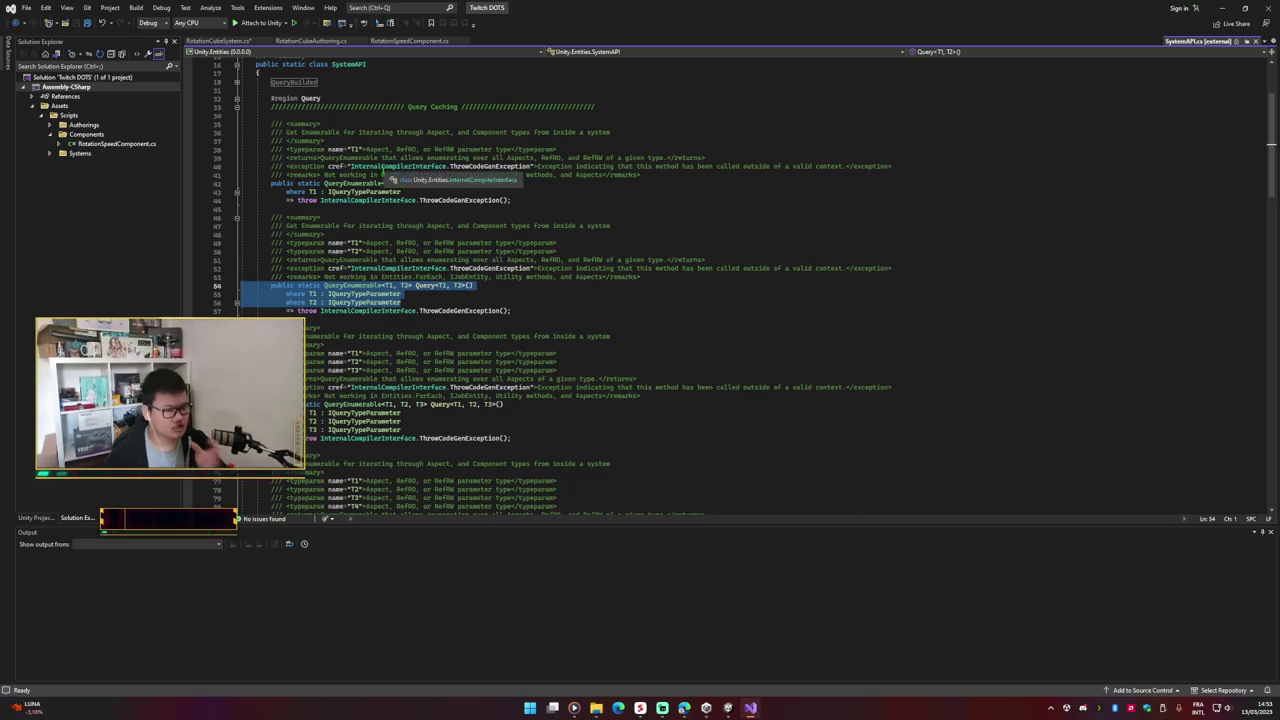
scroll(437, 343, "down", 3)
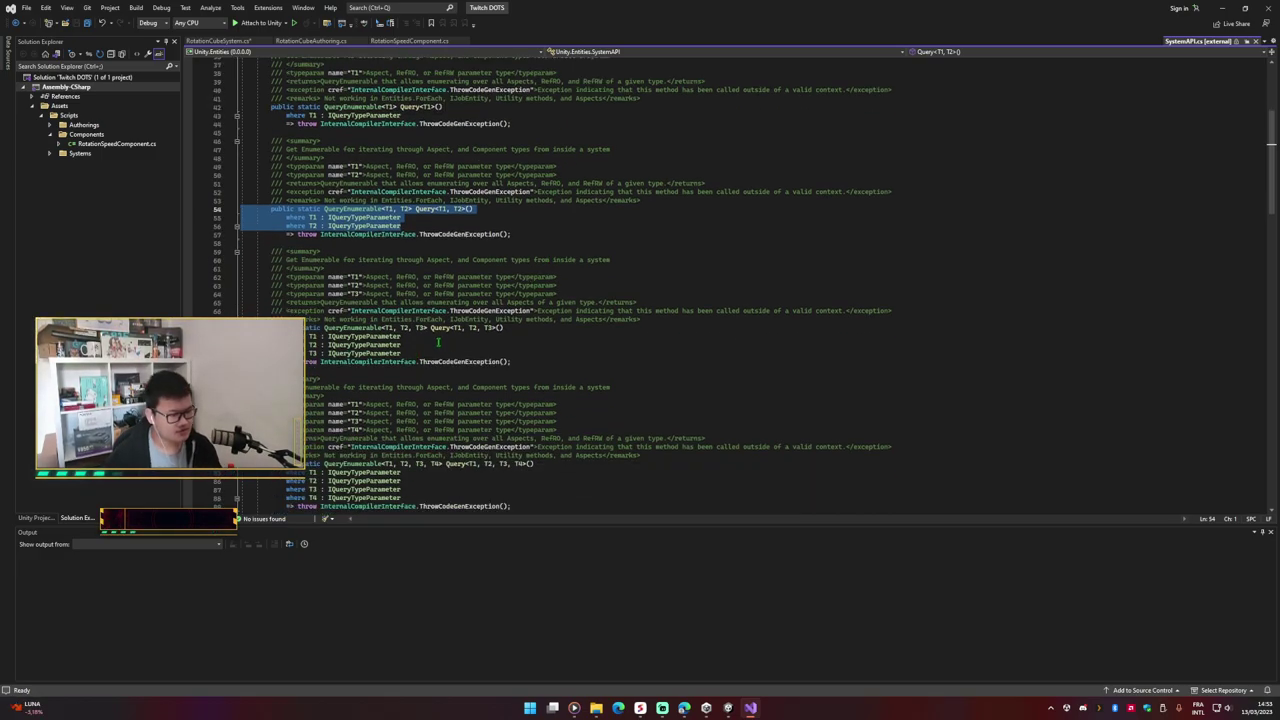
scroll(427, 285, "up", 4)
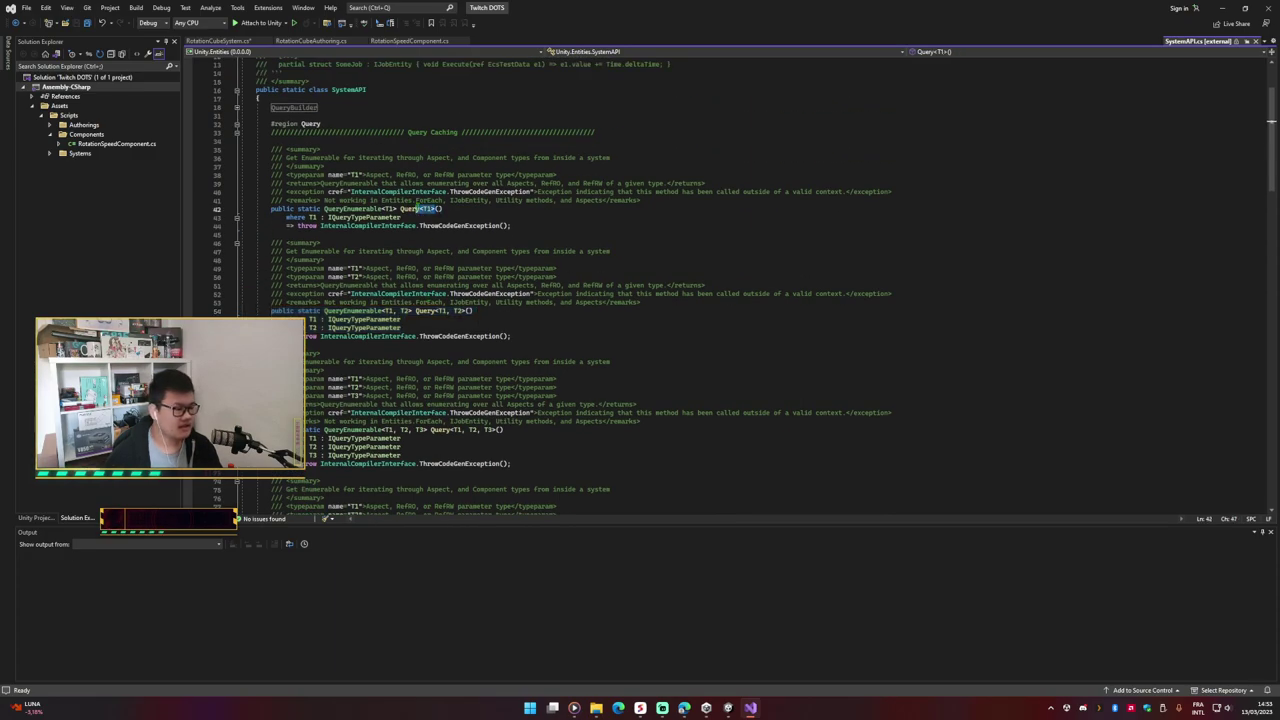
left_click(441, 311)
scroll(440, 327, "down", 3)
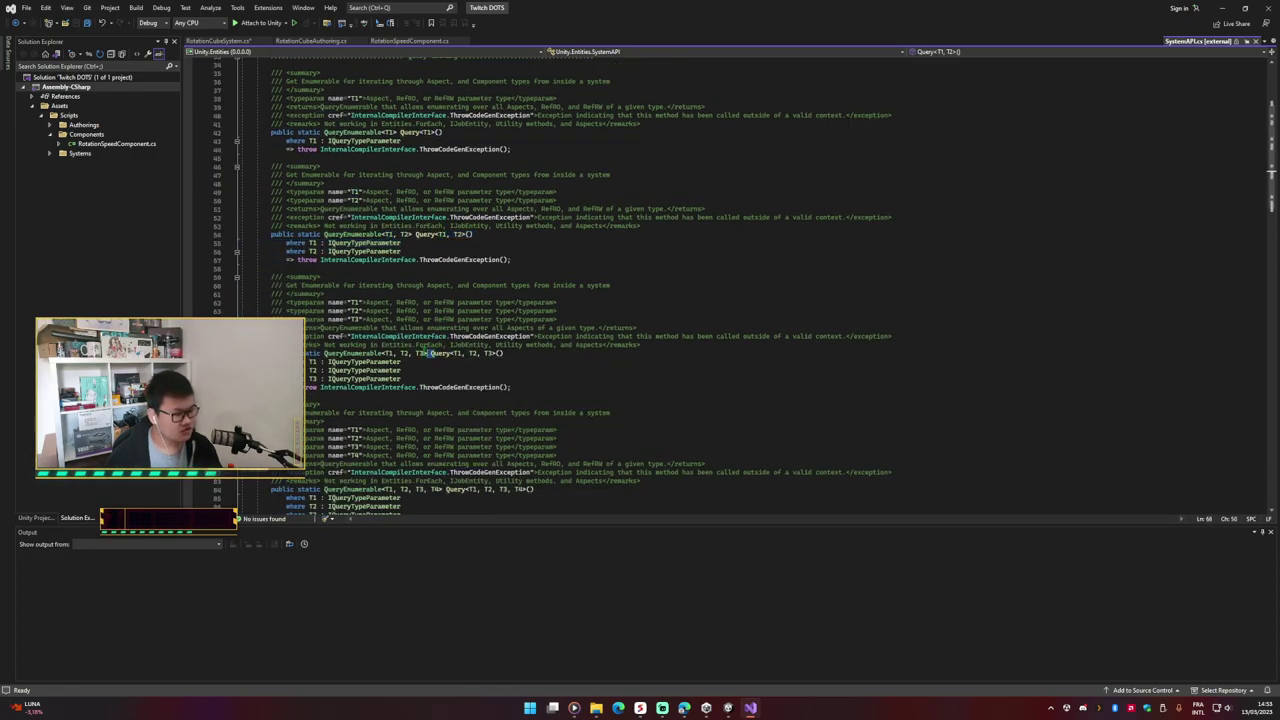
scroll(441, 327, "down", 4)
scroll(441, 330, "down", 4)
scroll(440, 340, "down", 5)
scroll(439, 316, "down", 4)
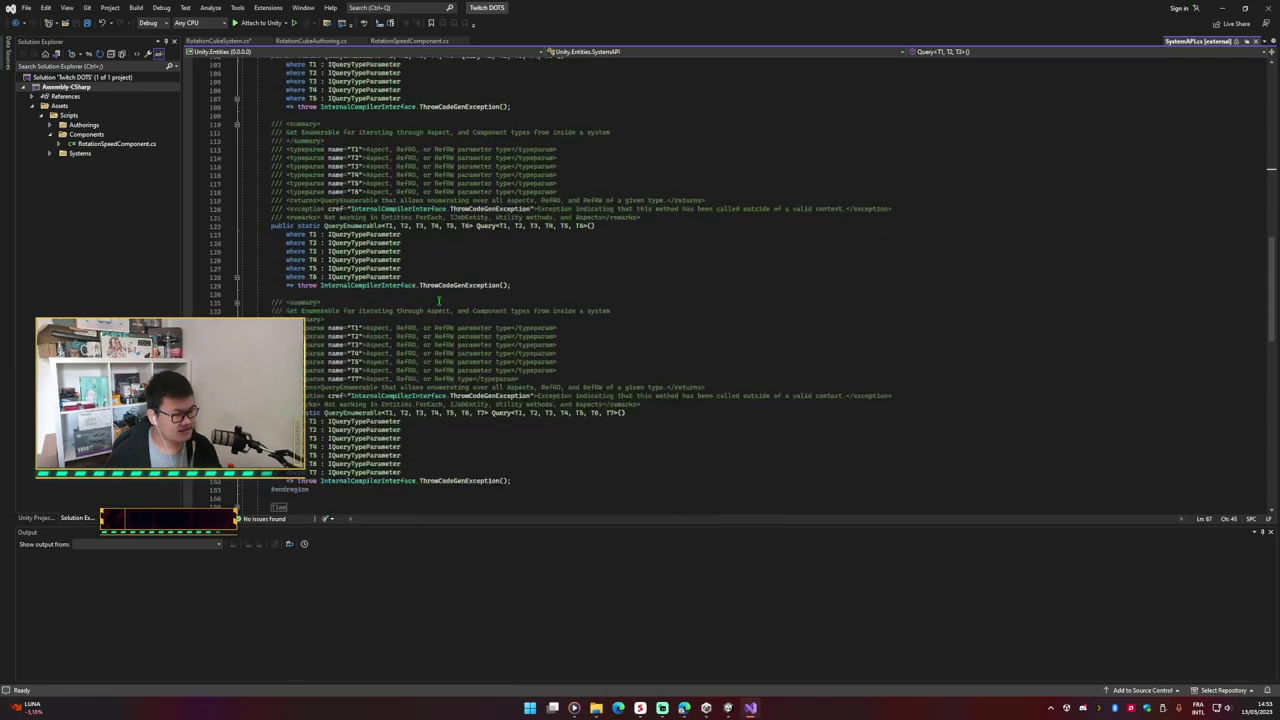
scroll(440, 305, "down", 4)
scroll(441, 290, "down", 5)
scroll(466, 258, "up", 12)
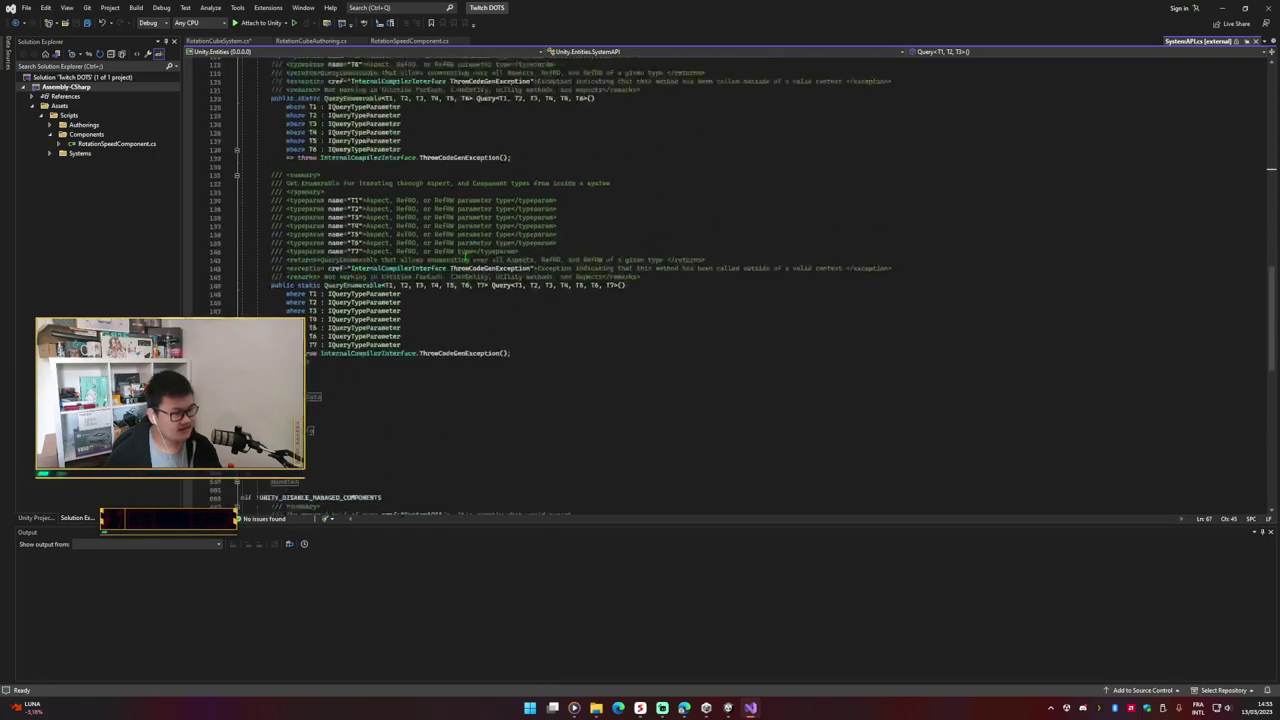
left_click(690, 286)
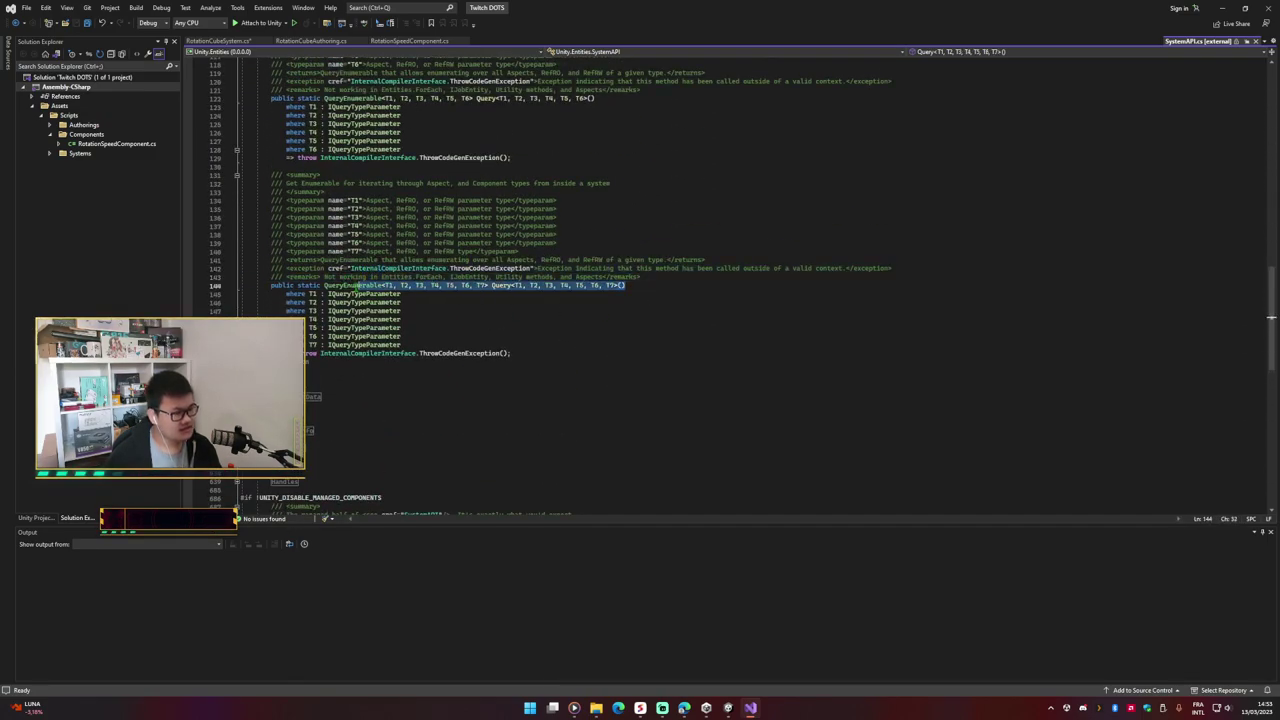
left_click_drag(690, 286, 324, 286)
key("ctrl+F4")
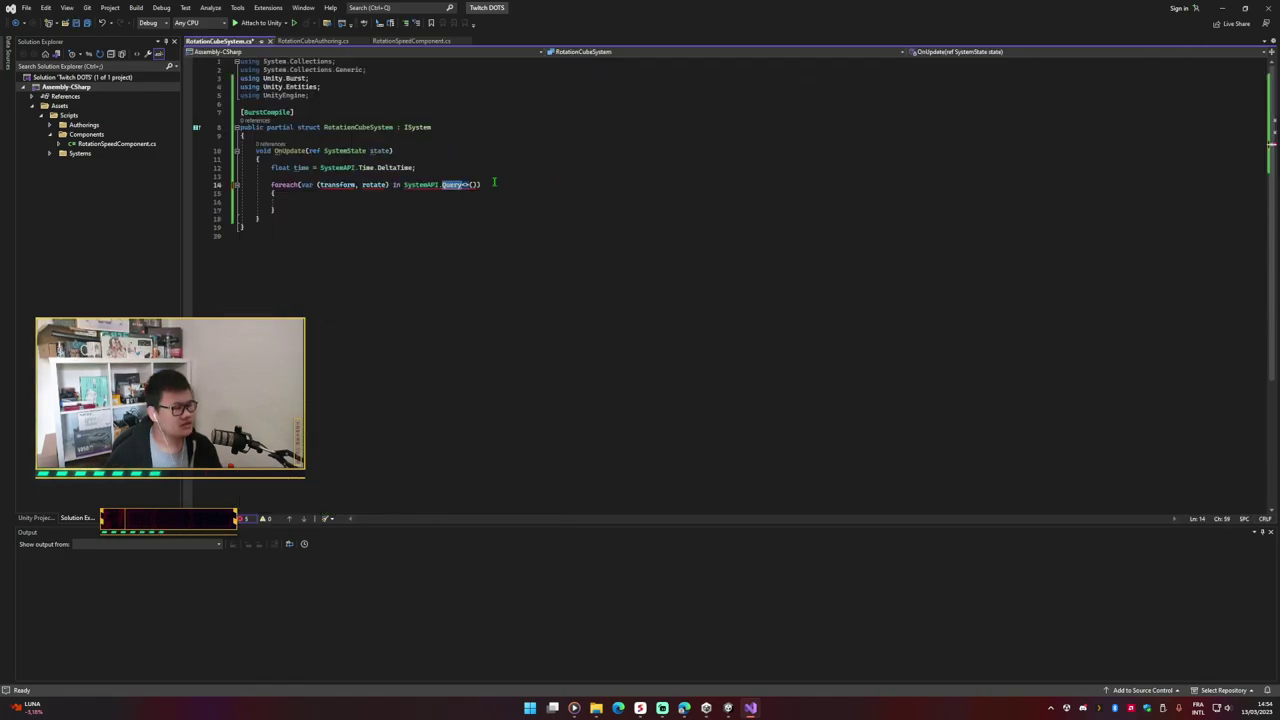
Step: Fill Query's type arguments with LocalTransform and RotationSpeedComponent using IntelliSense completions
left_click(463, 183)
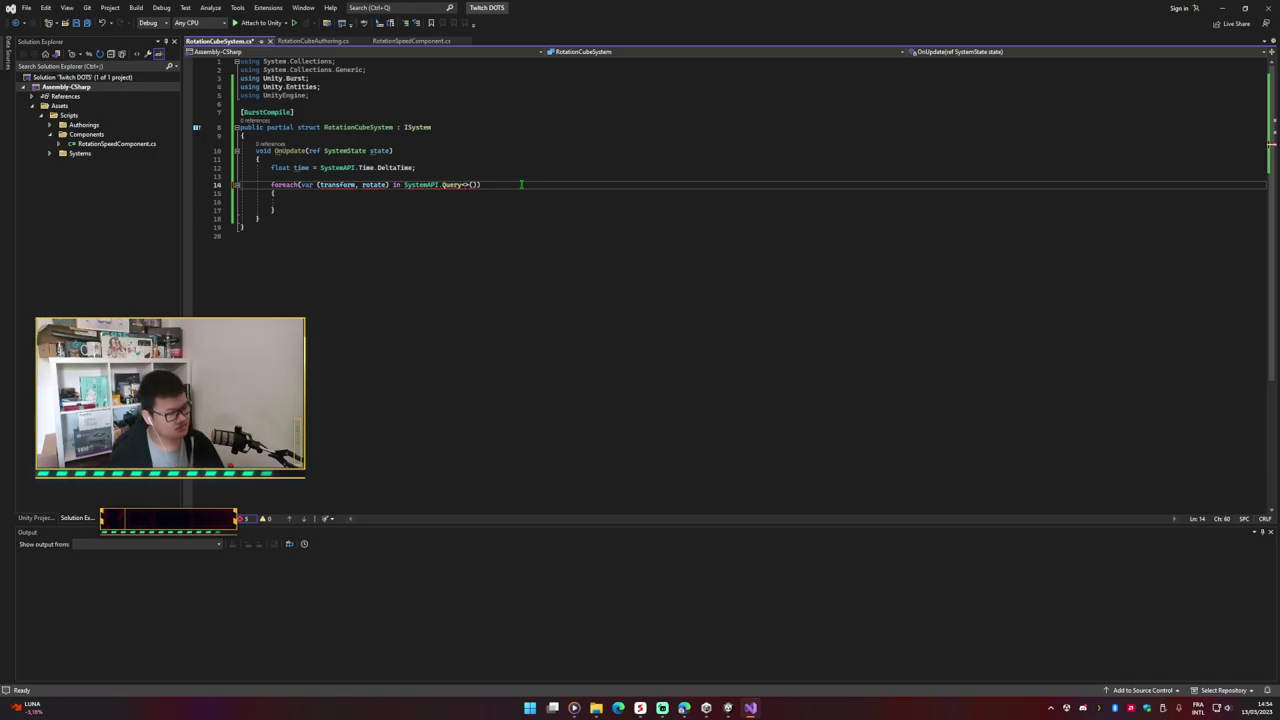
type("LocalTran")
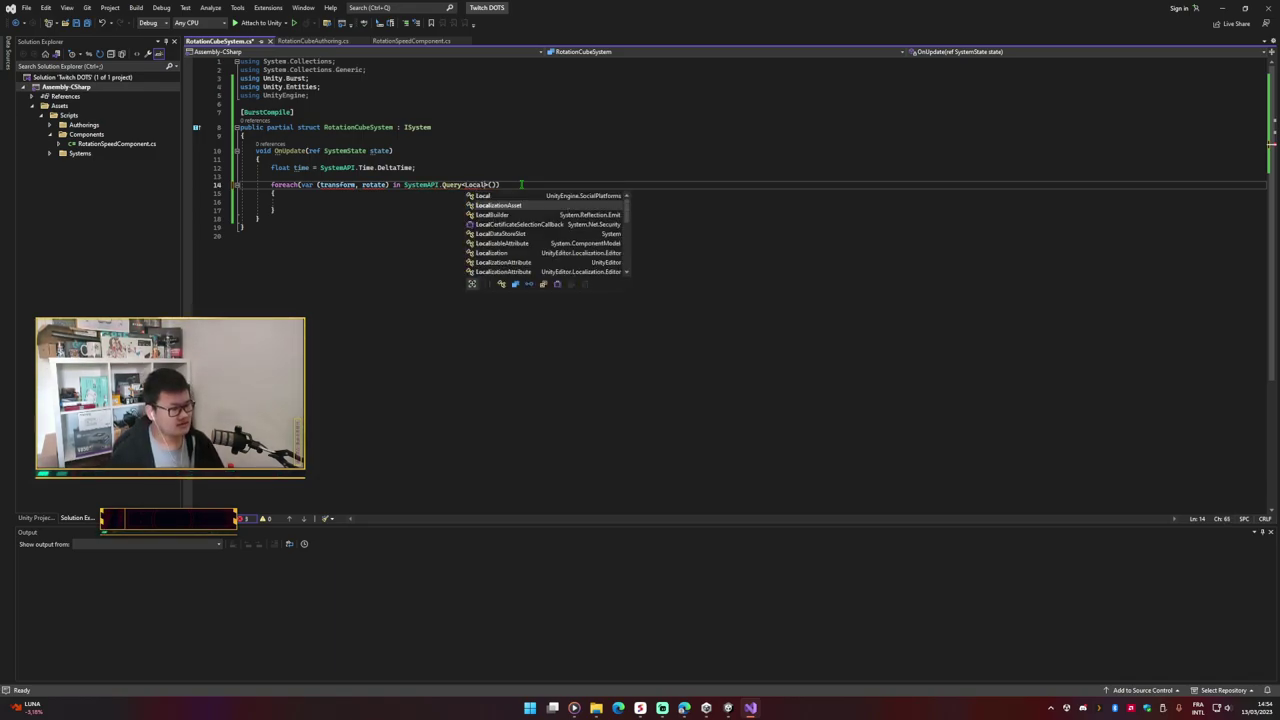
key("Tab")
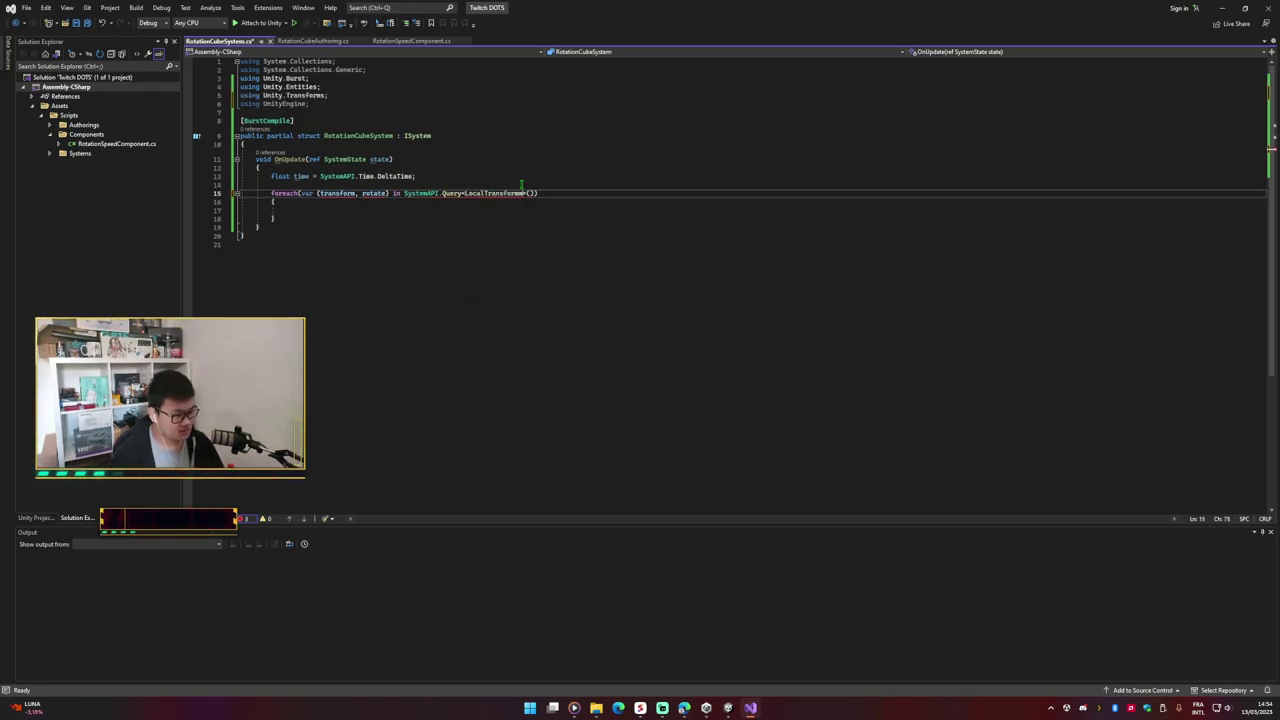
type(", ")
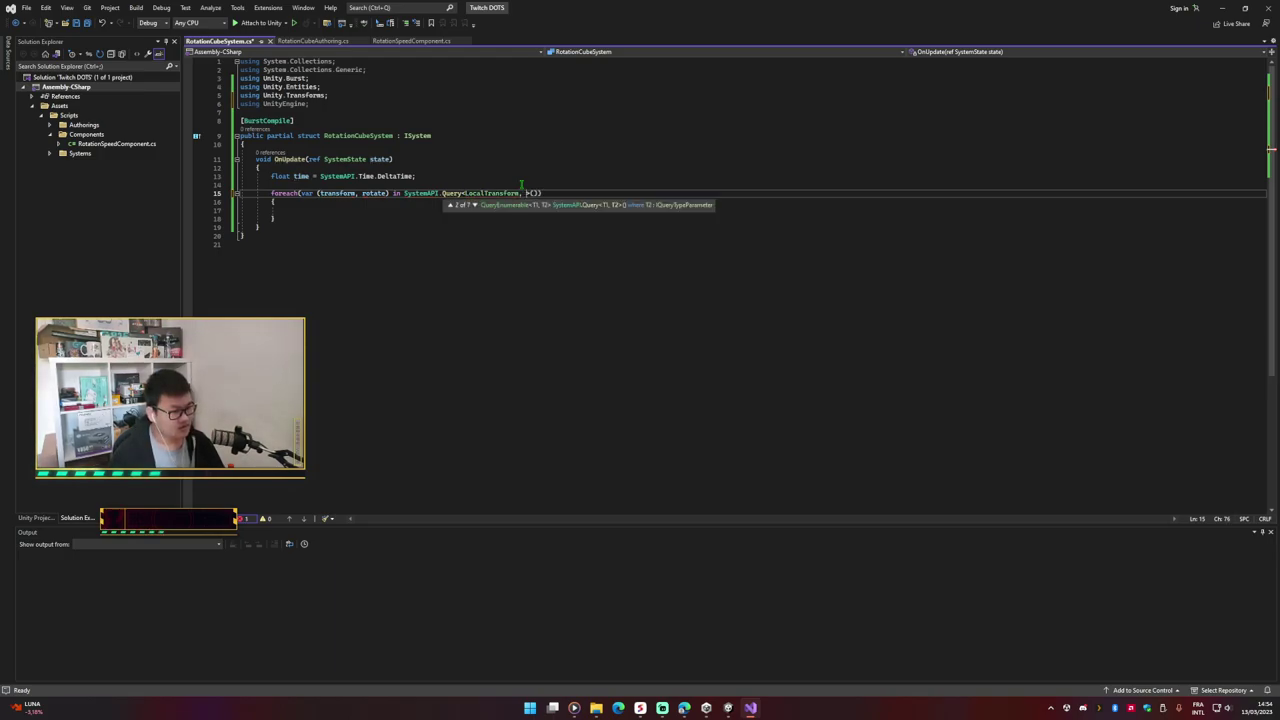
type("Rot")
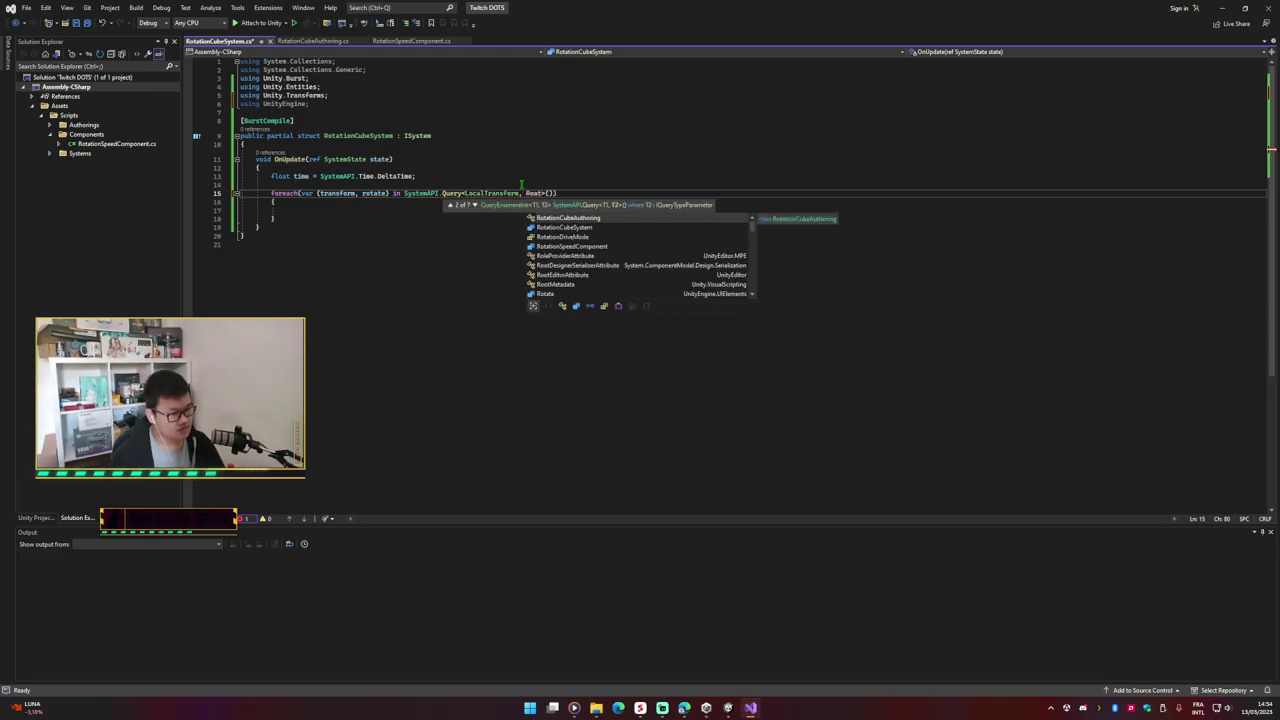
key("Down")
key("Tab")
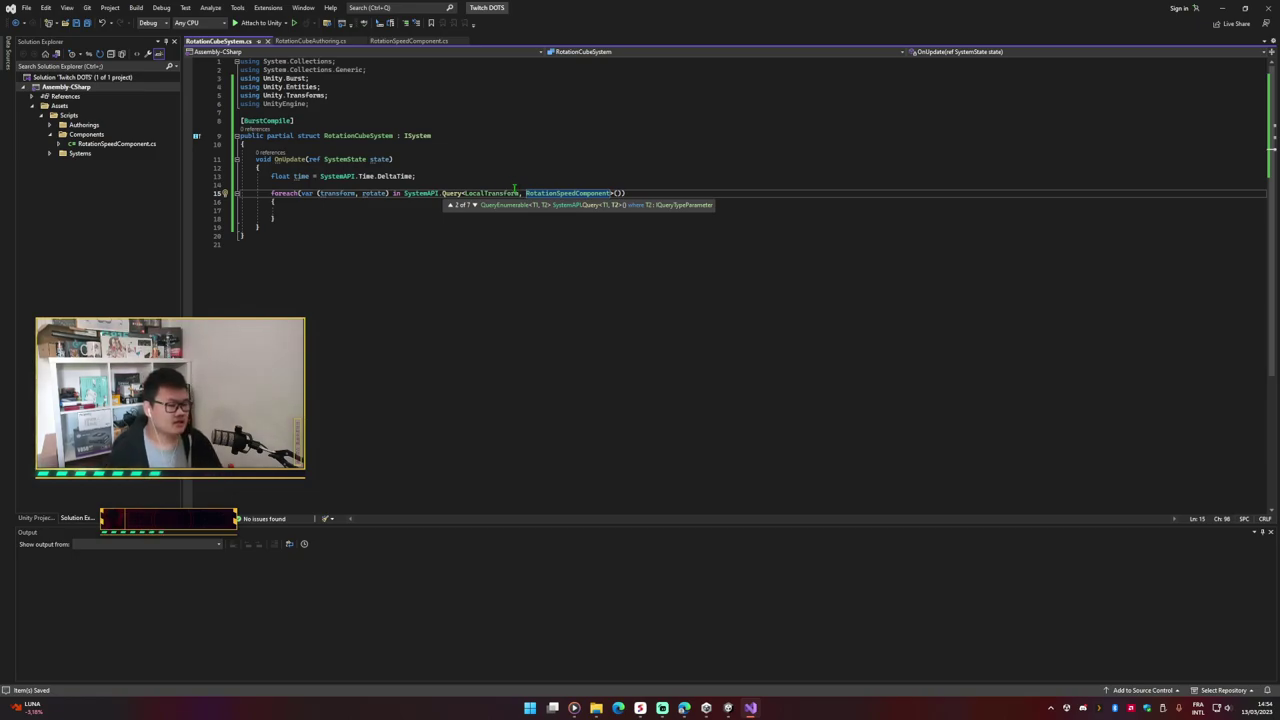
double_click(510, 193)
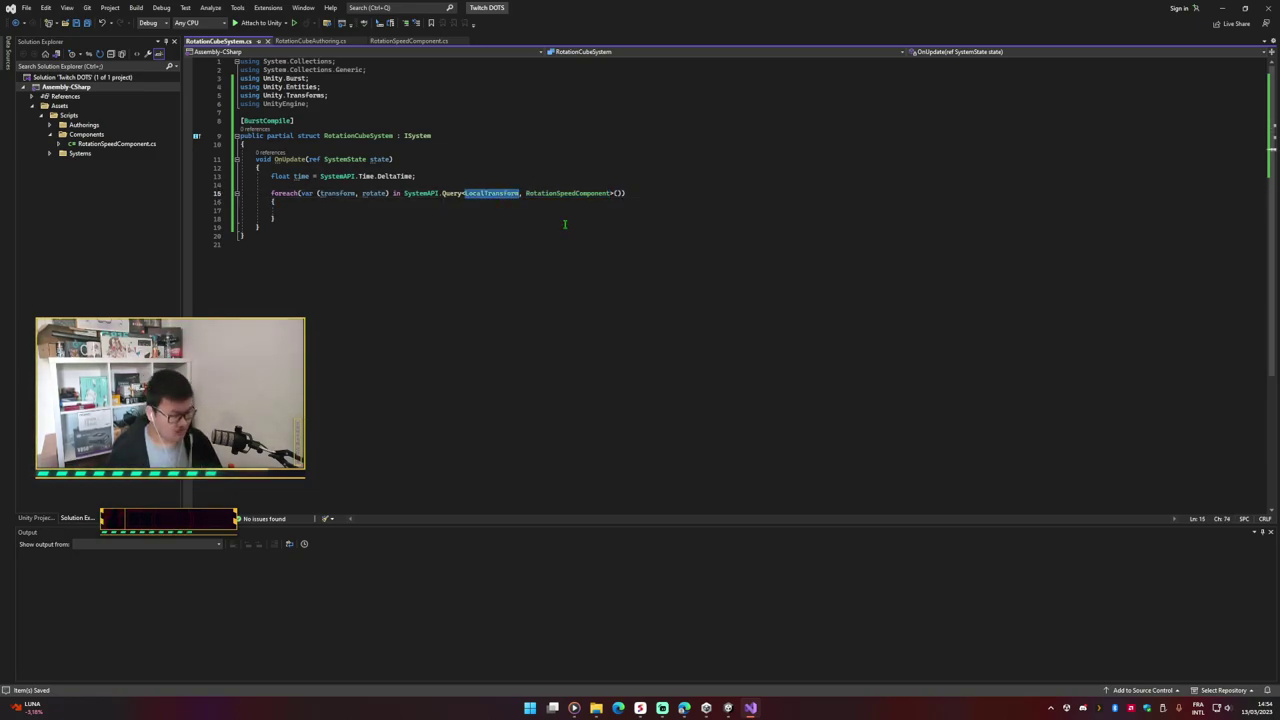
Step: Replace LocalTransform with RefRW<LocalTransform> after comparing the RefRO and RefRW wrappers
key("BackSpace")
type("Ref")
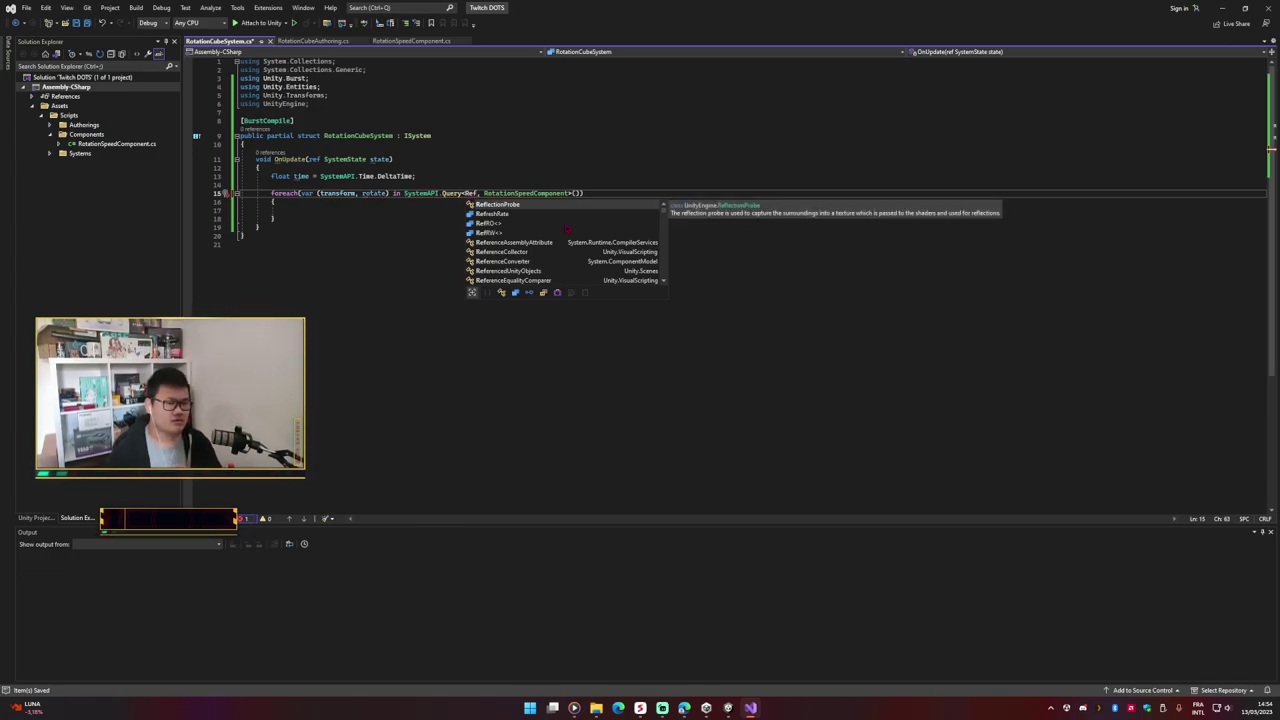
key("Down")
key("Down")
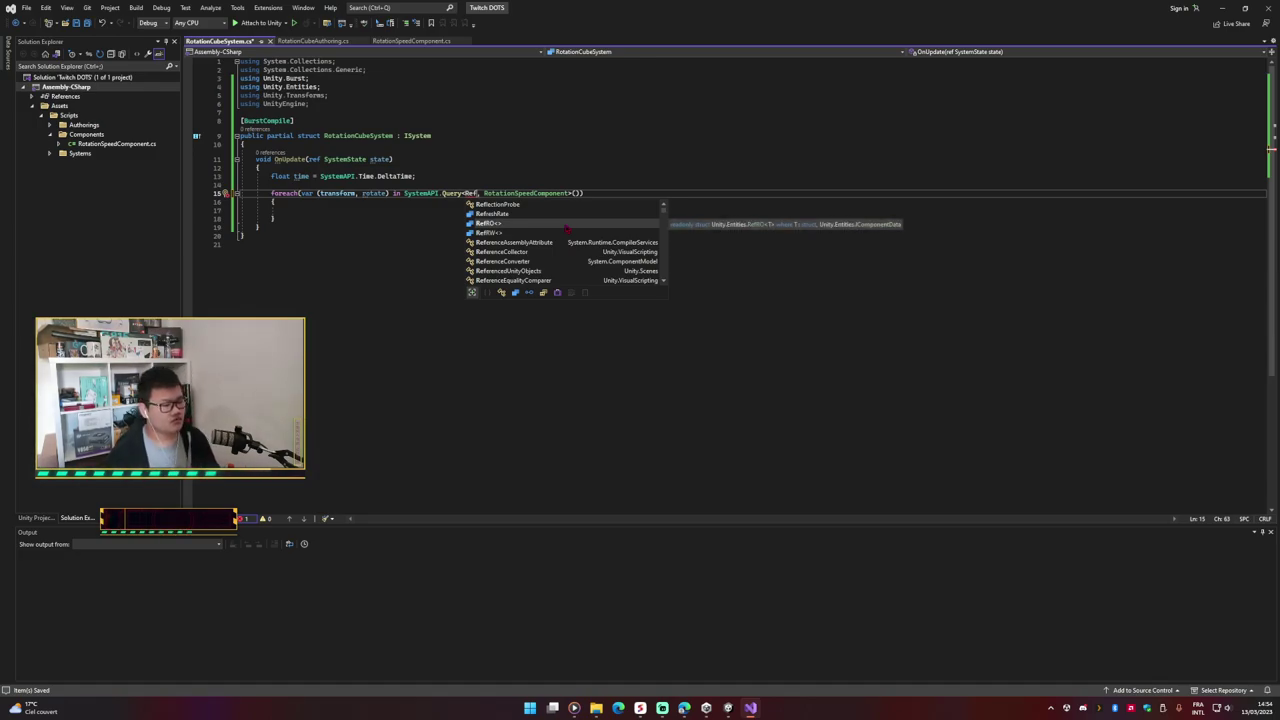
key("Down")
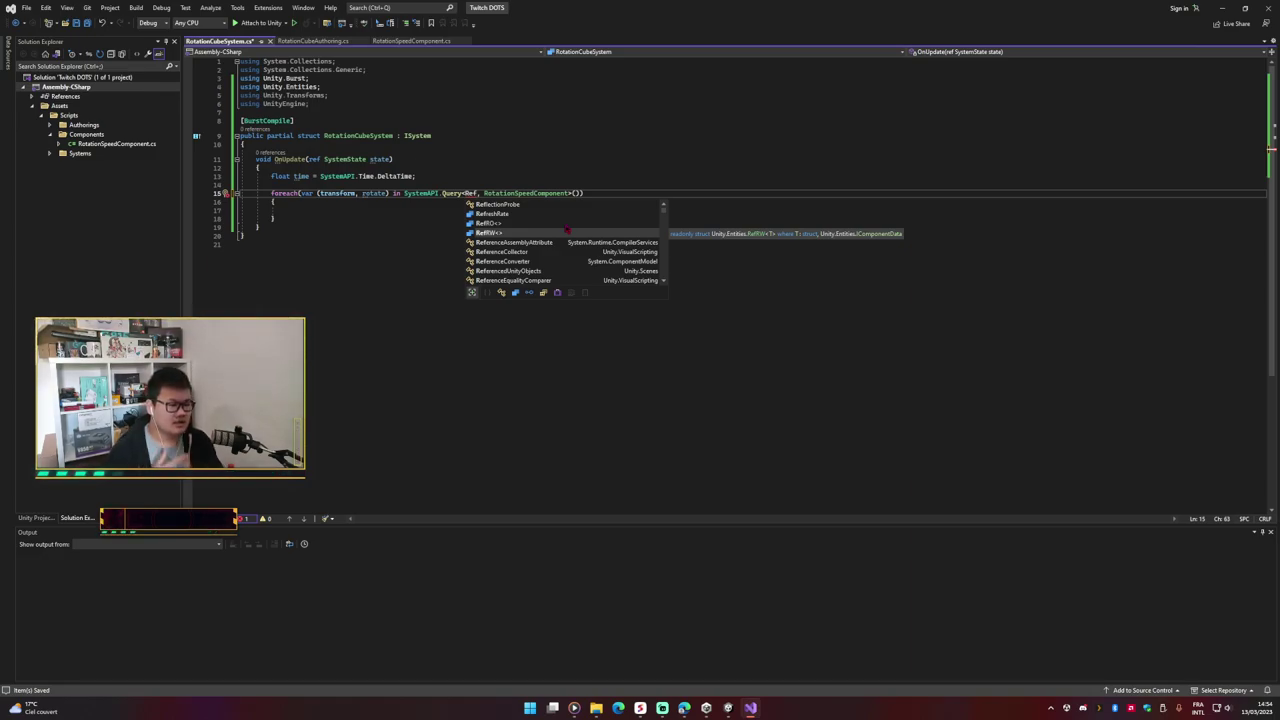
key("Up")
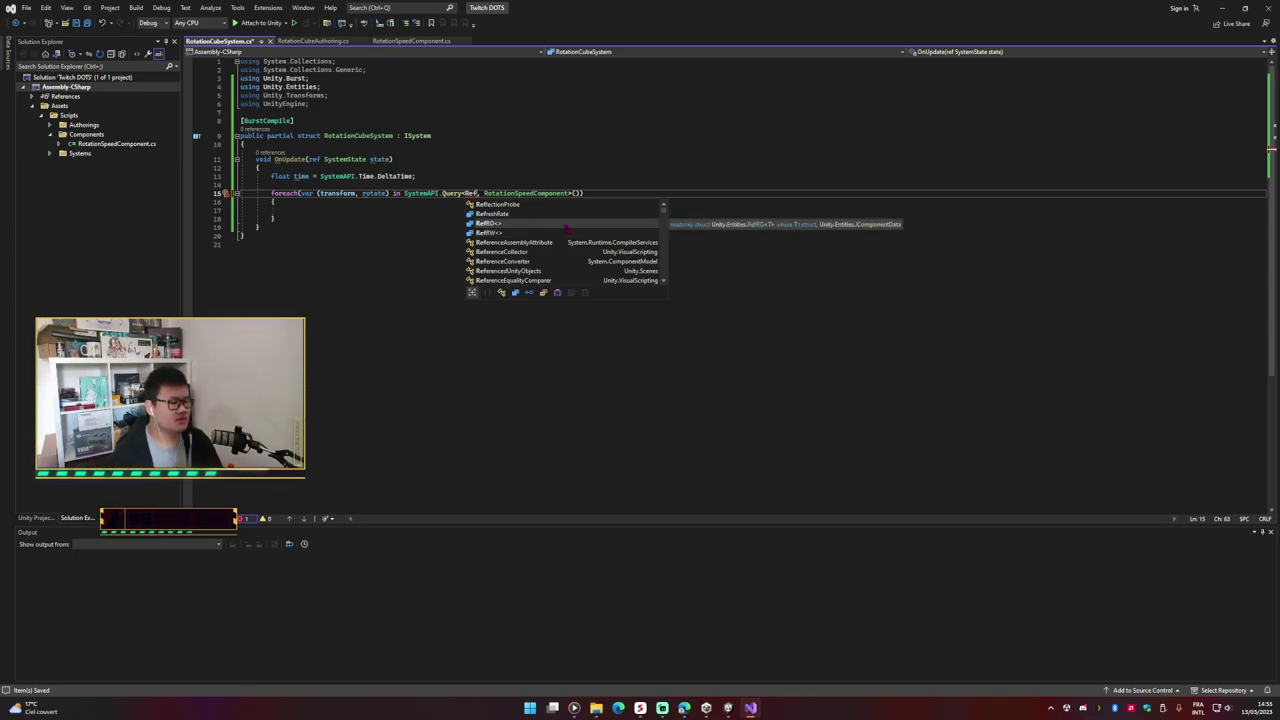
key("Down")
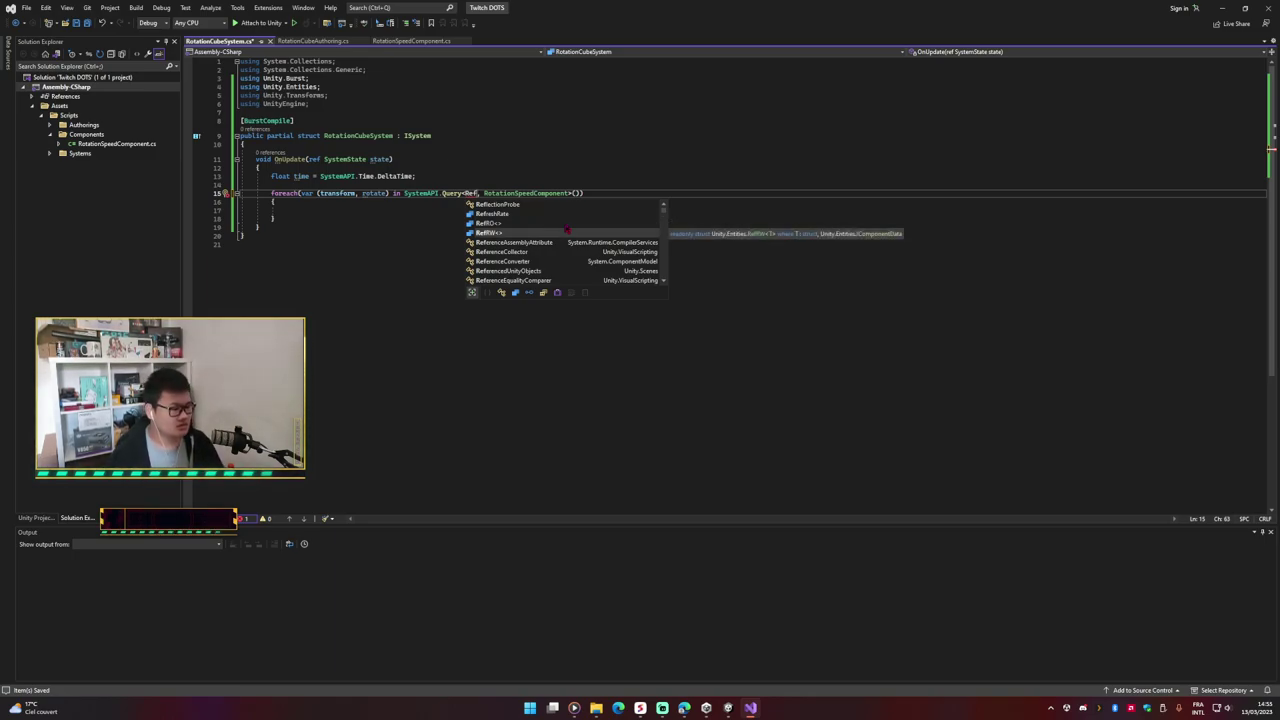
key("Tab")
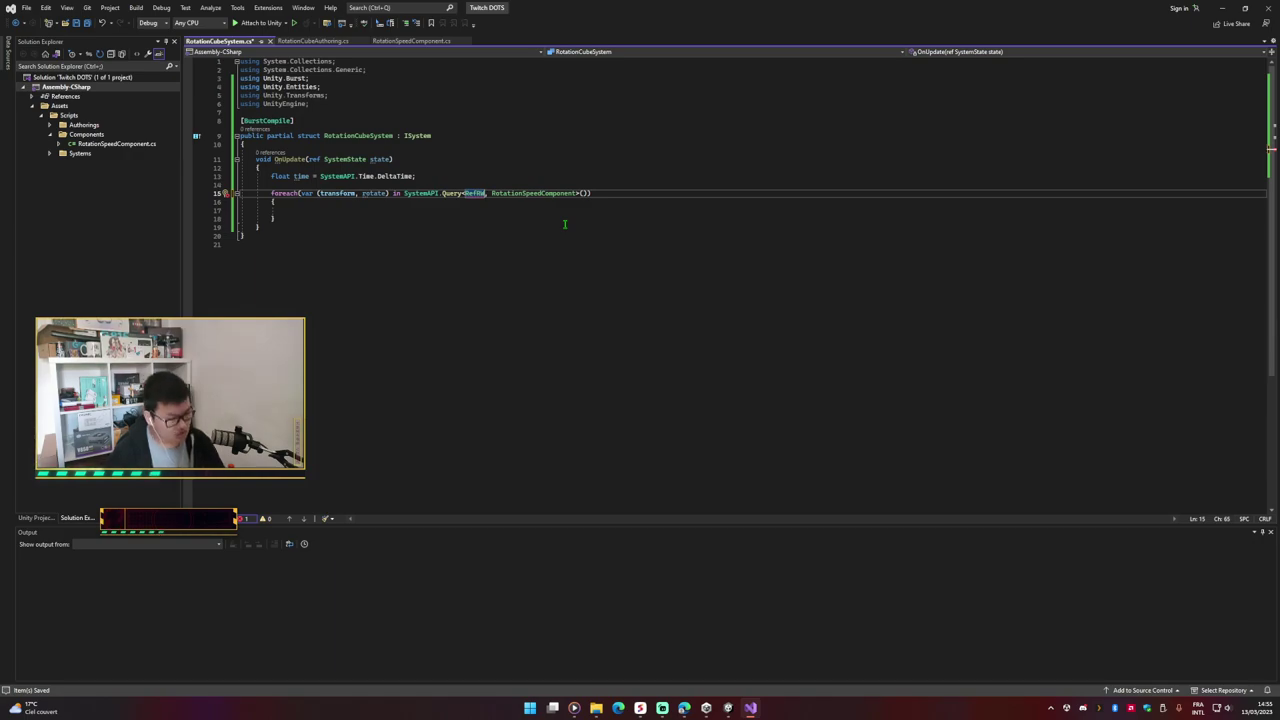
type("<>")
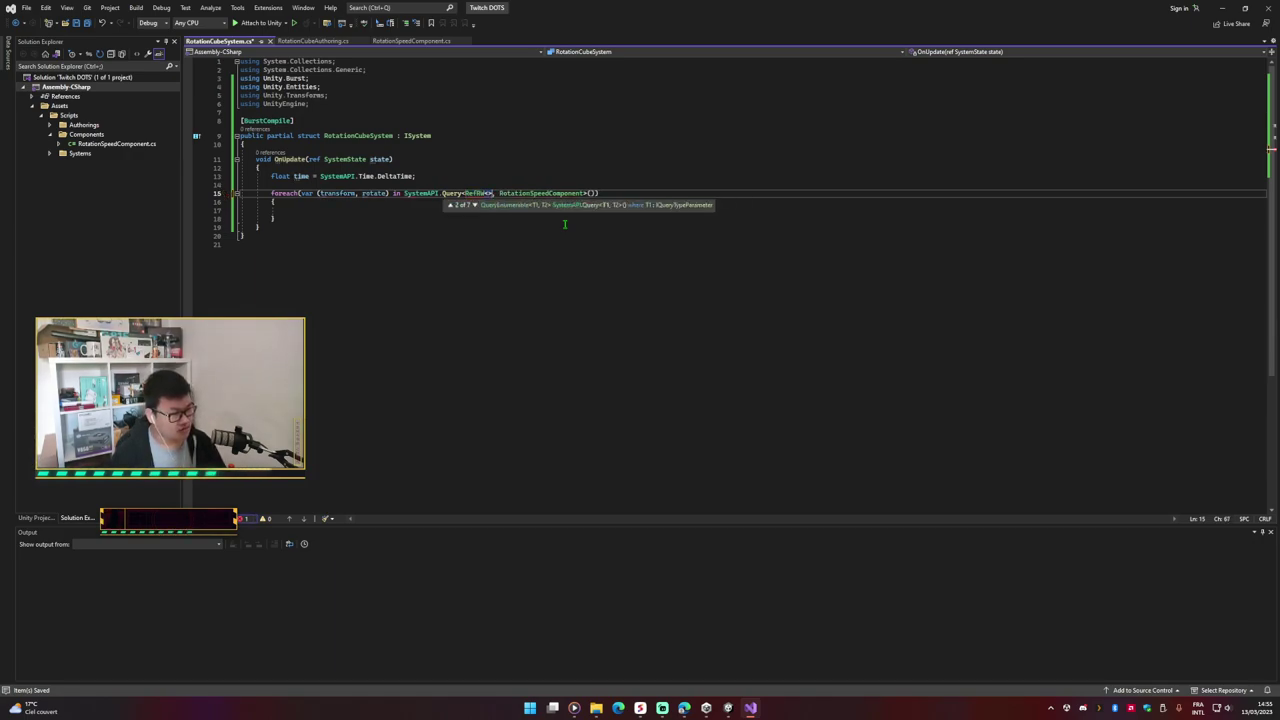
key("Left")
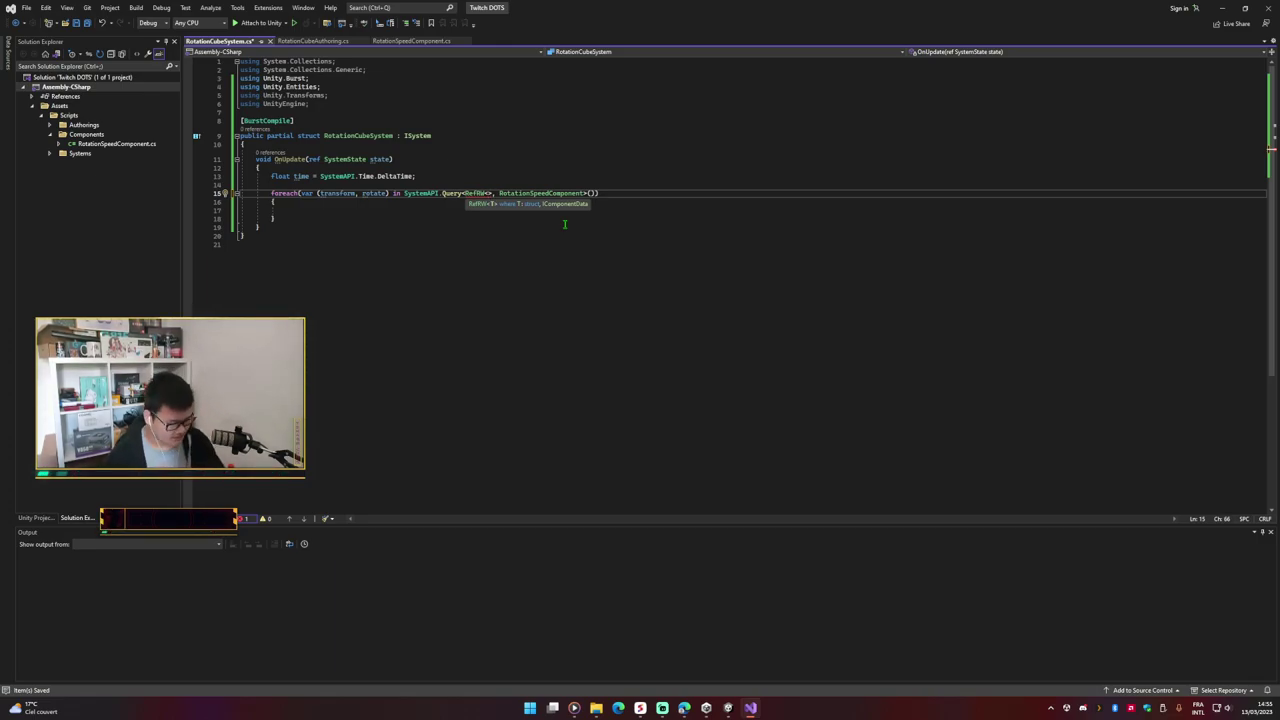
type("LocalTransform")
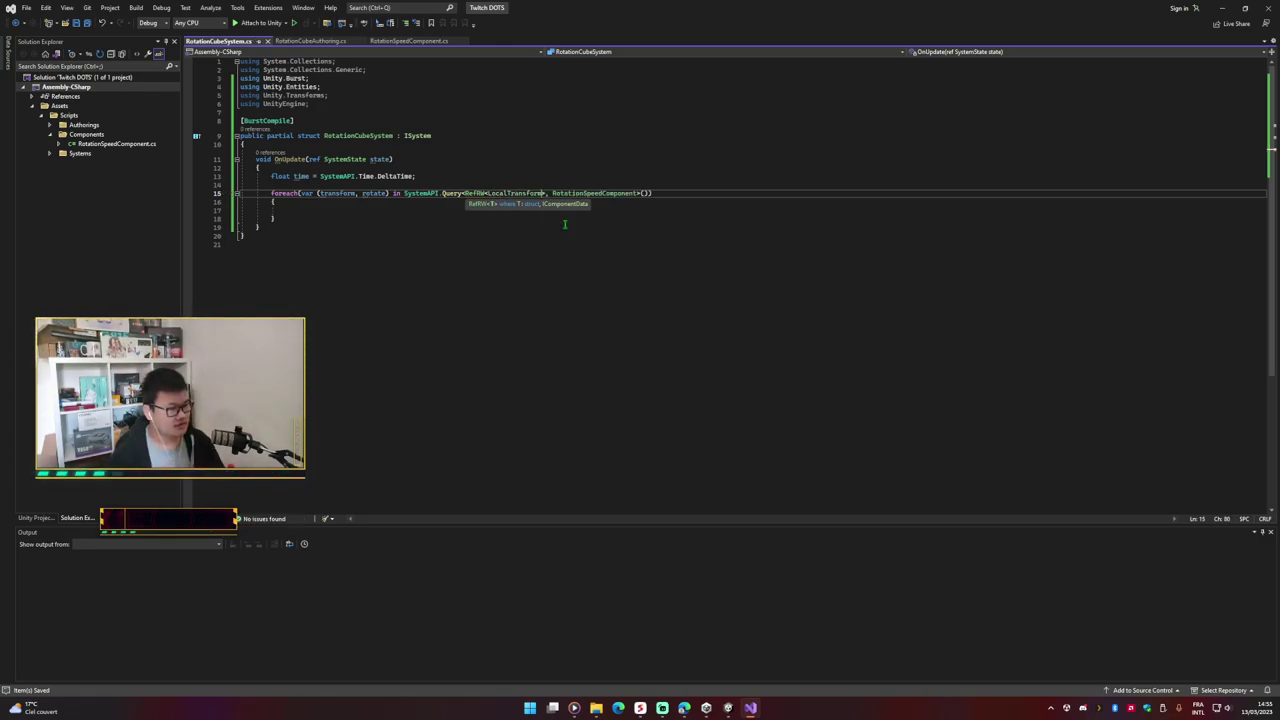
Step: Wrap the second query type as RefRO<RotationSpeedComponent>
double_click(588, 194)
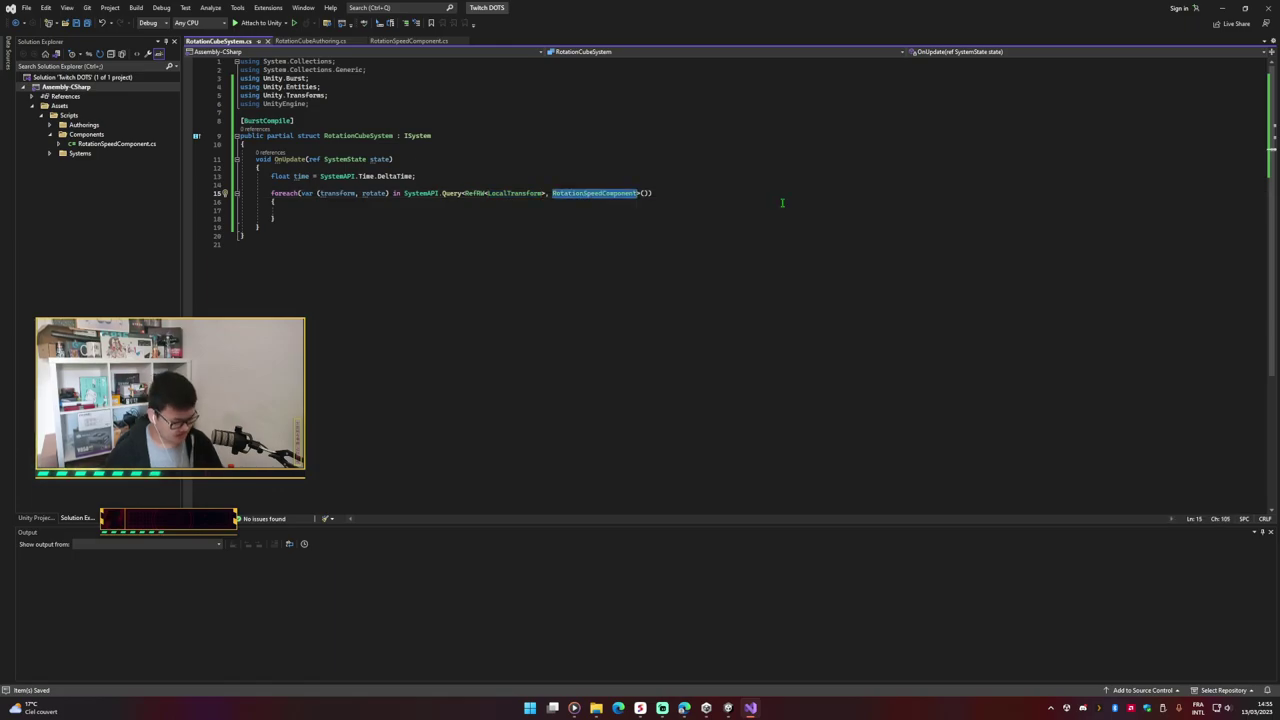
type("Ref")
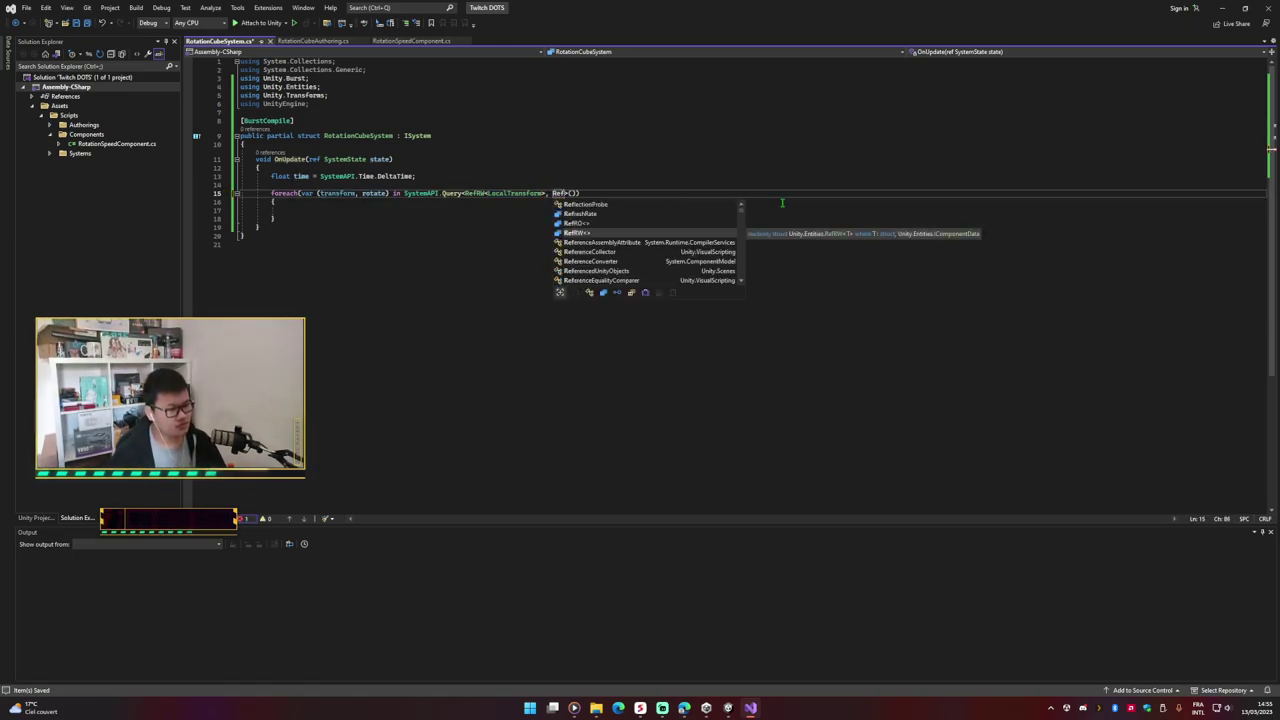
key("Up")
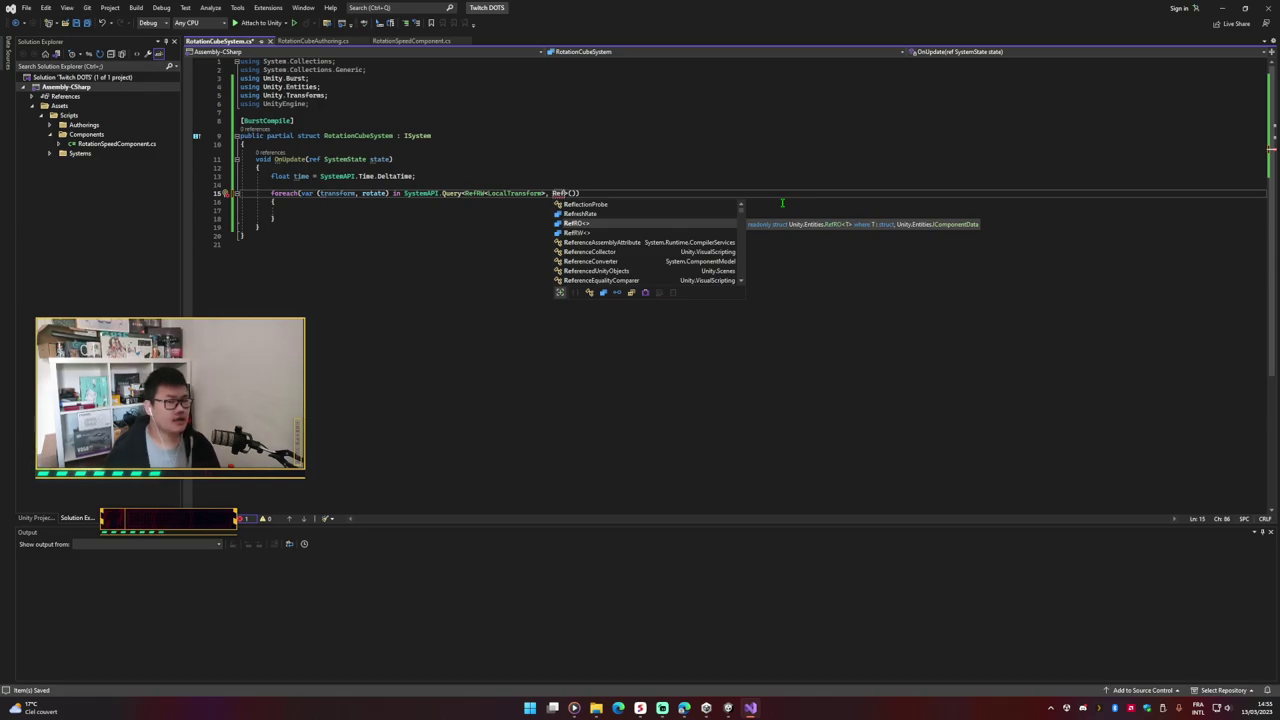
key("Tab")
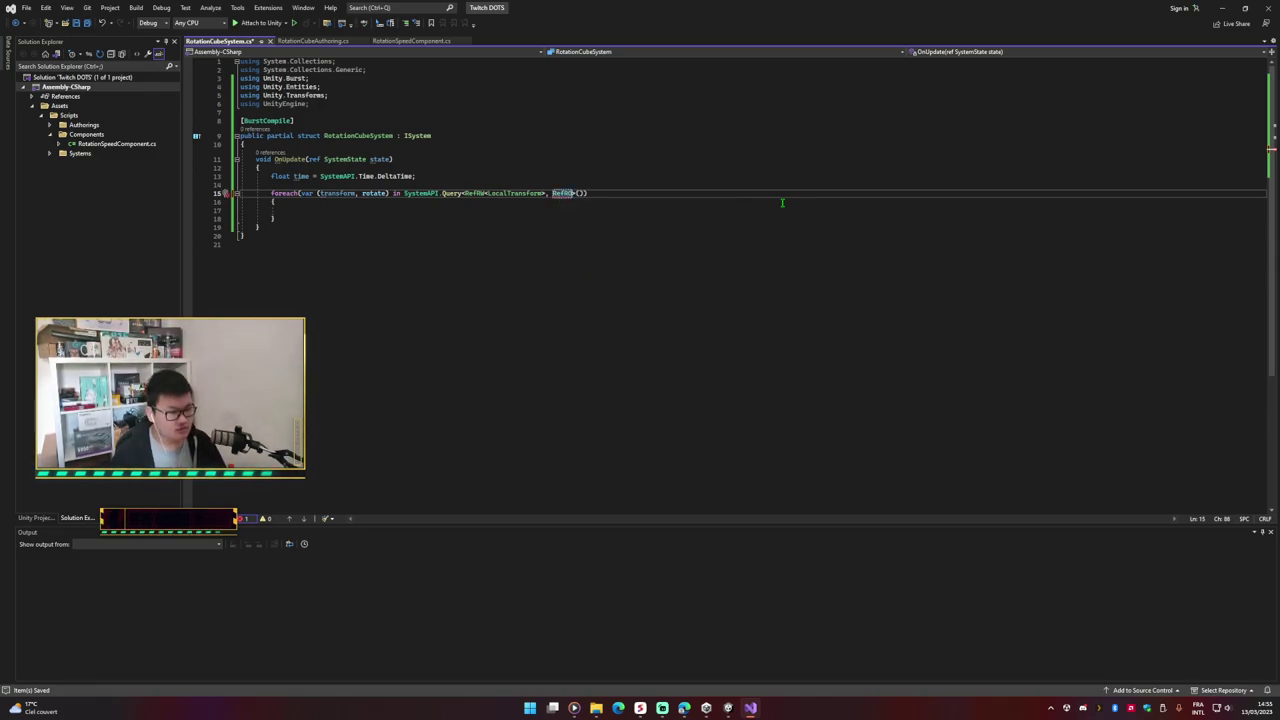
key("Right")
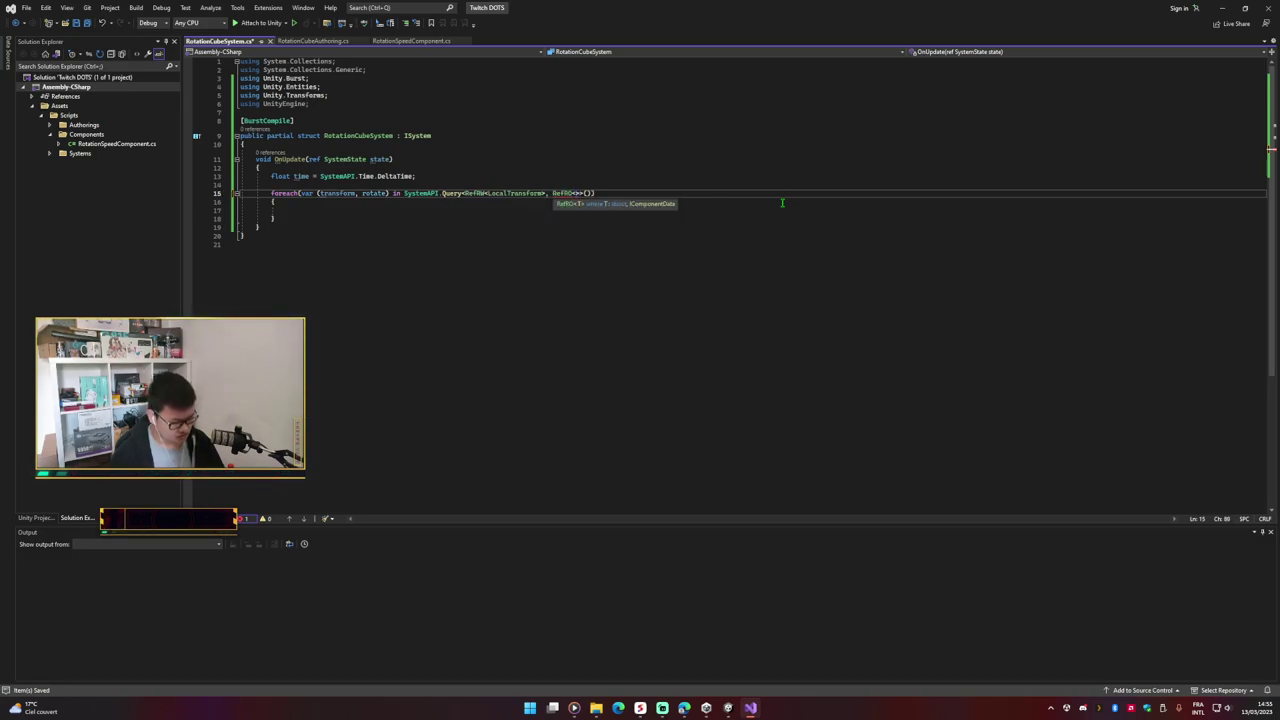
type("RotationSpeedComponent")
key("Tab")
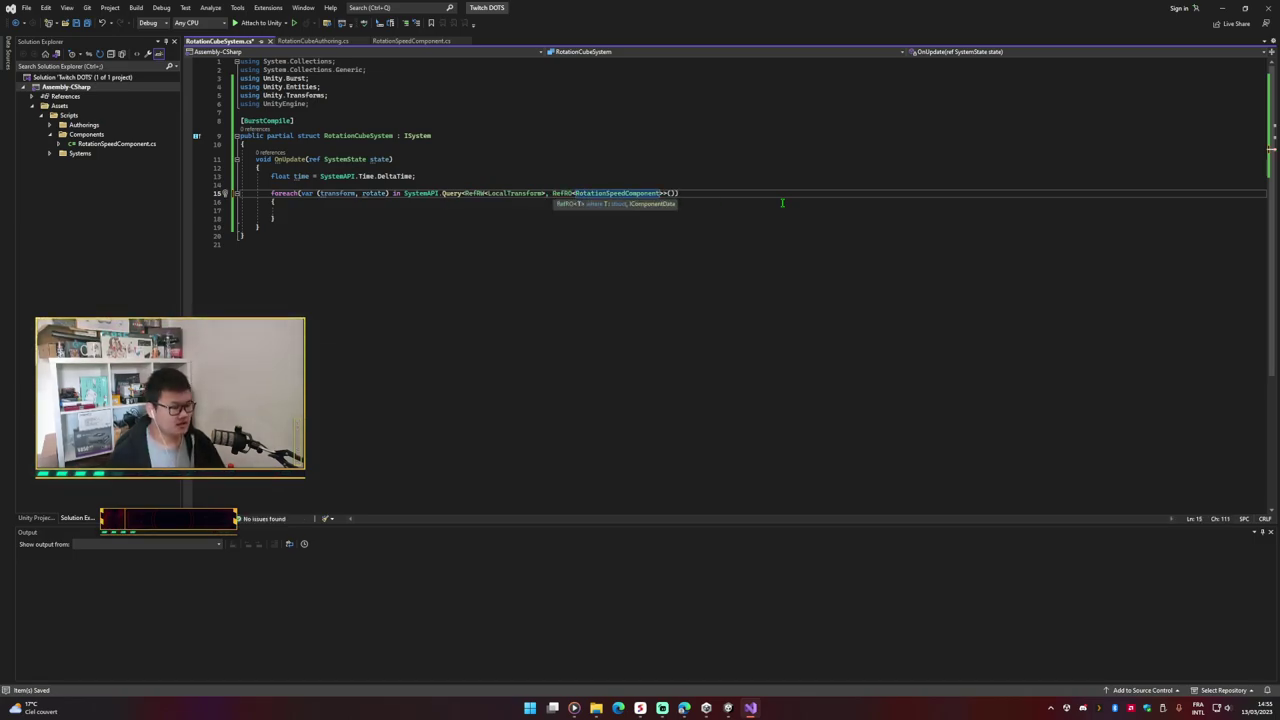
Step: Review the float time declaration and loop body, placing the caret on the foreach's var
left_click(416, 212)
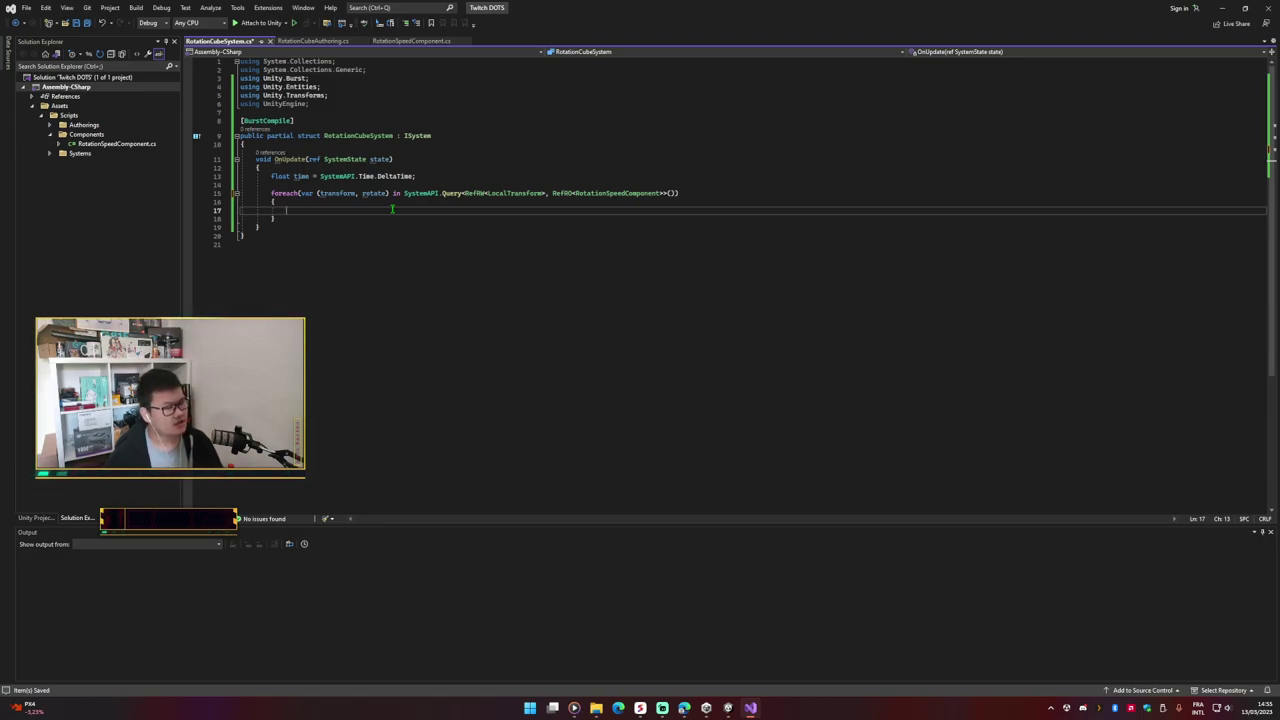
left_click_drag(416, 176, 276, 176)
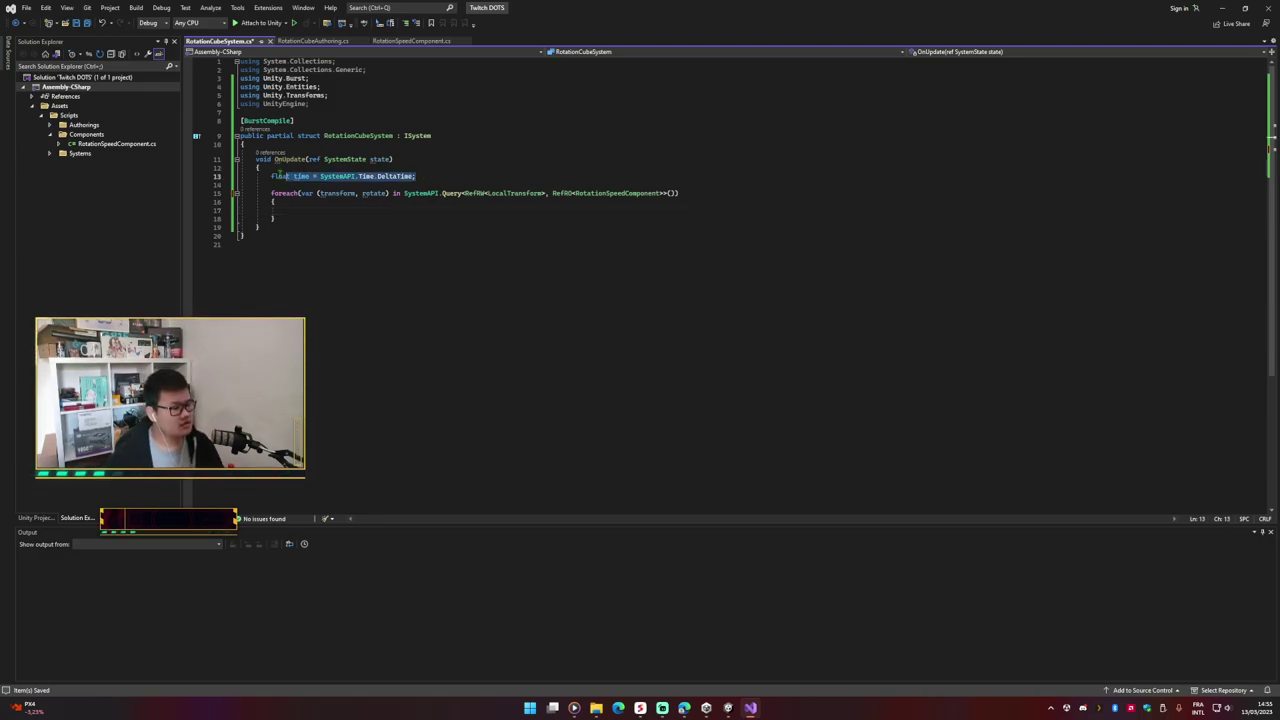
left_click(409, 217)
left_click(409, 209)
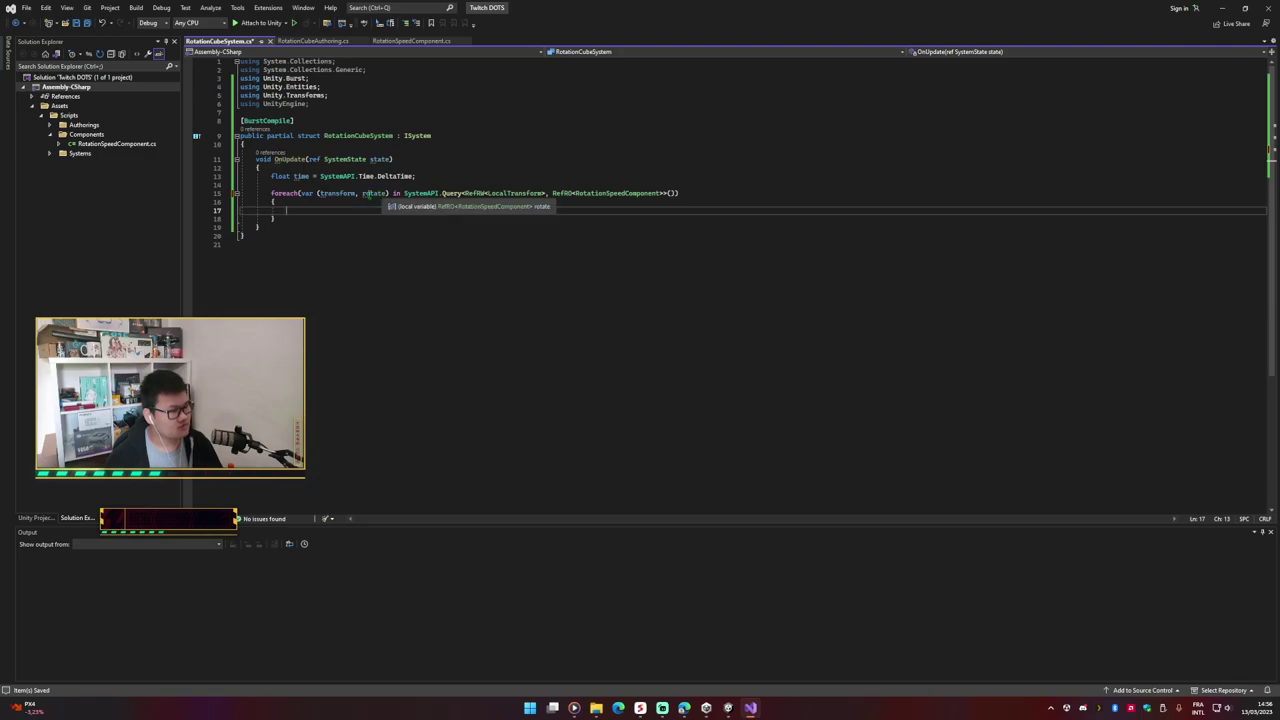
left_click(307, 193)
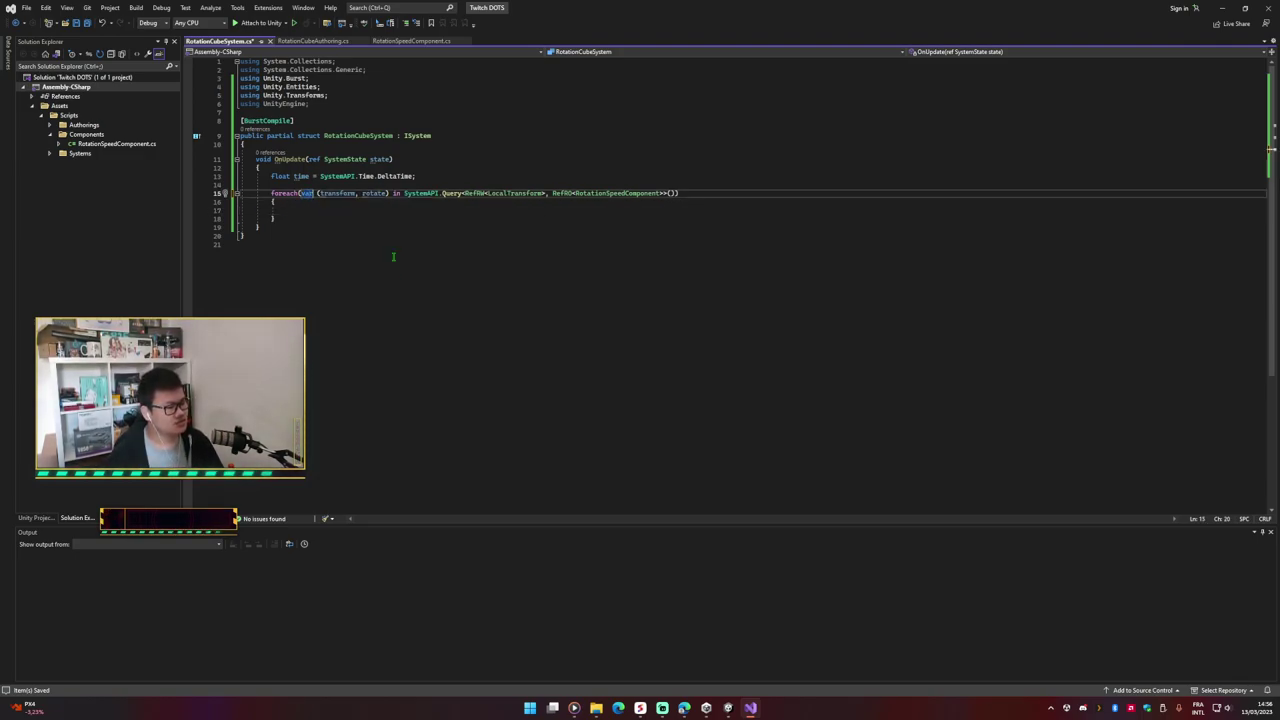
key("Right")
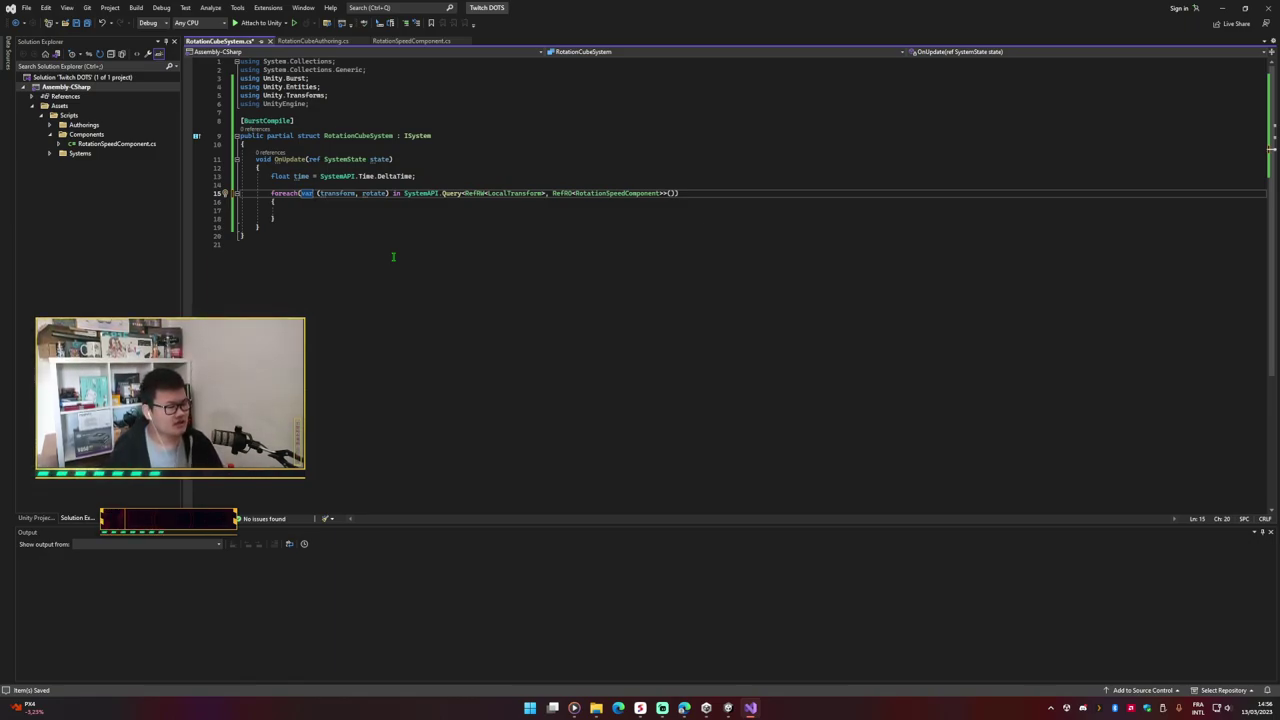
key("ctrl+period")
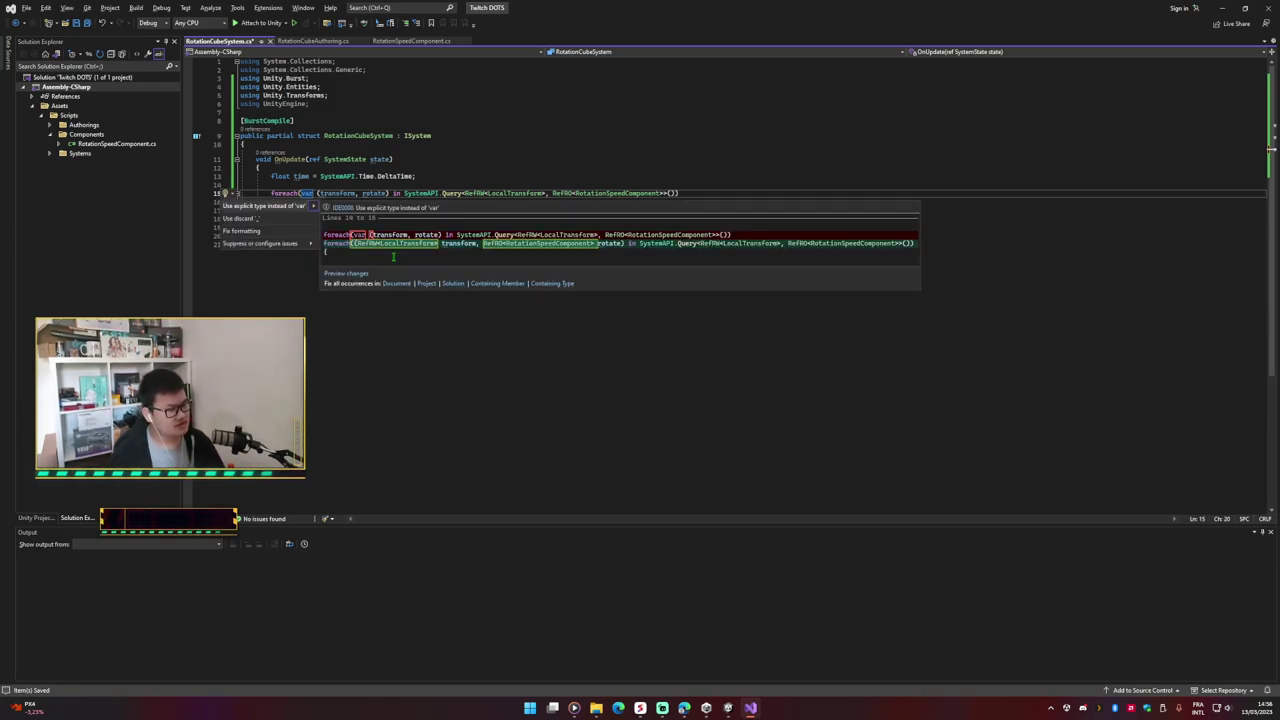
key("Return")
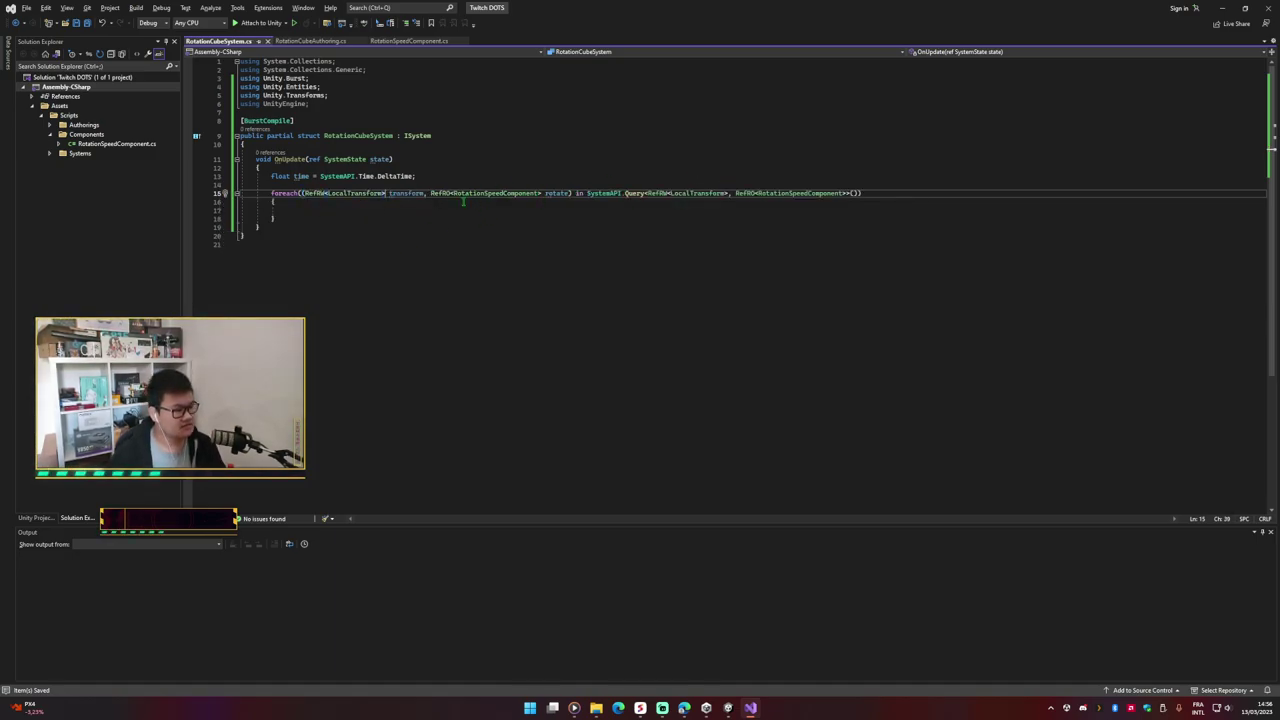
left_click_drag(431, 193, 540, 193)
left_click(354, 239)
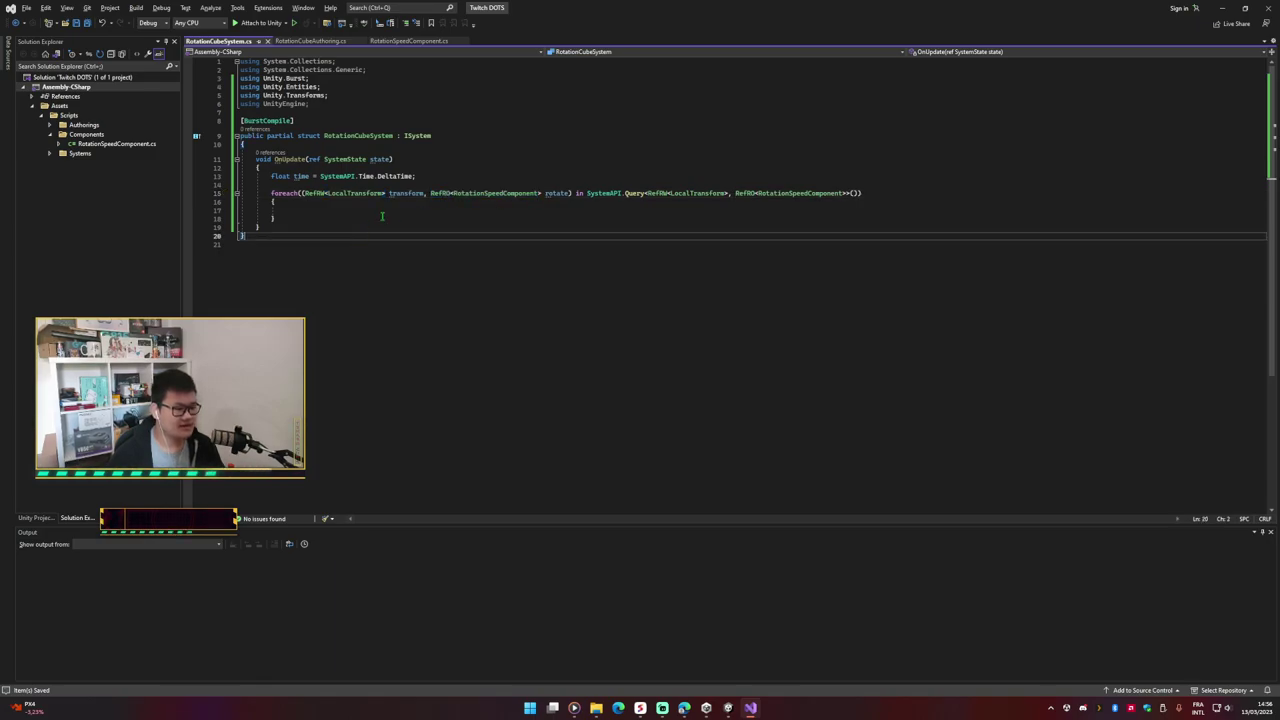
left_click(413, 210)
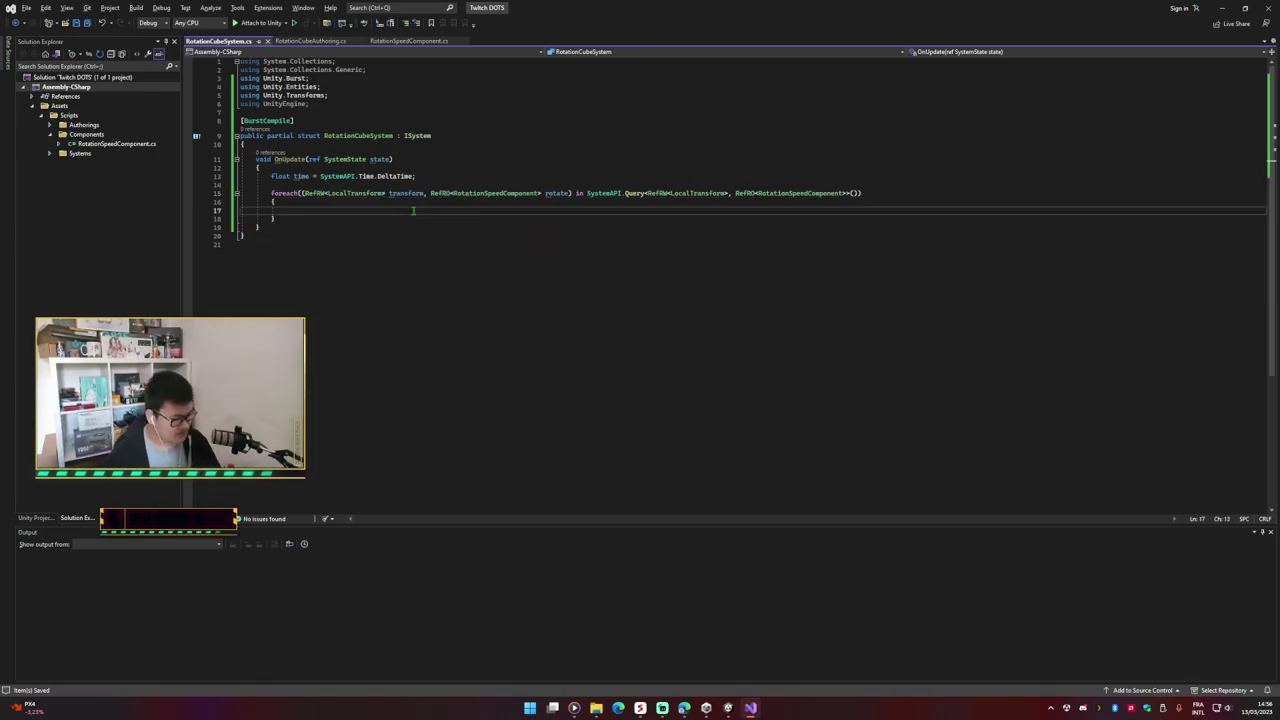
key("ctrl+z")
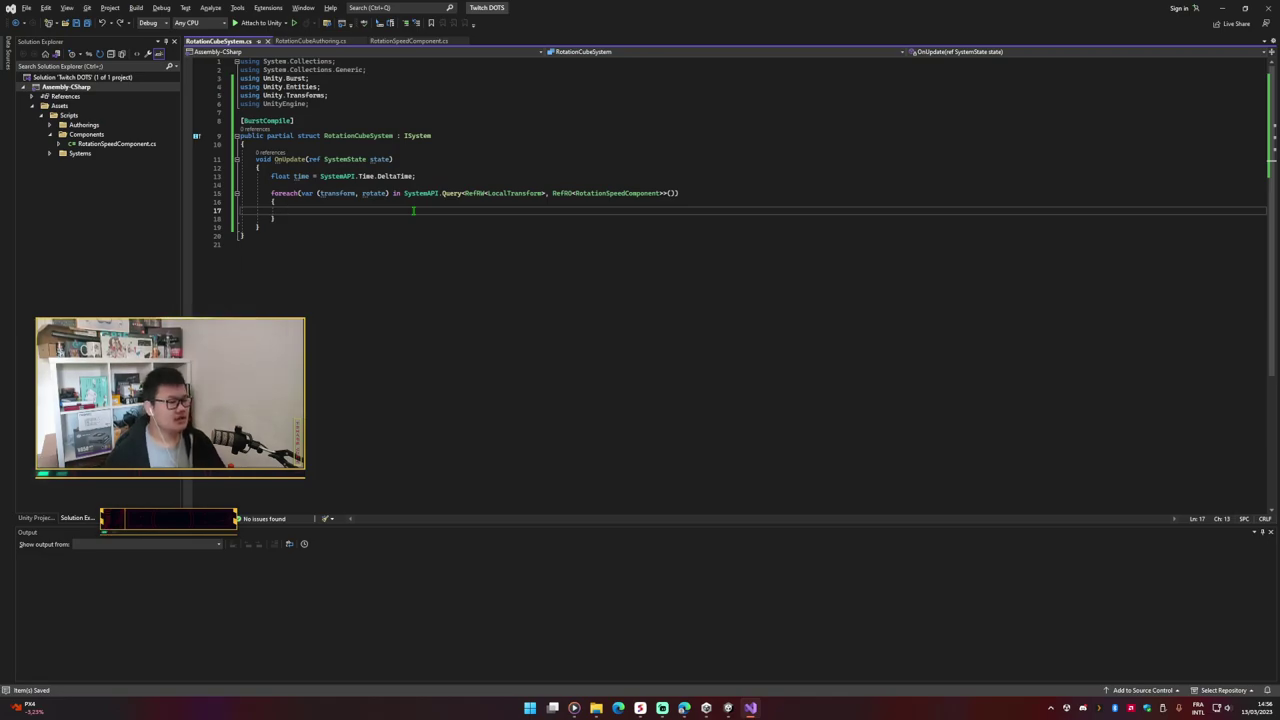
left_click_drag(464, 193, 577, 193)
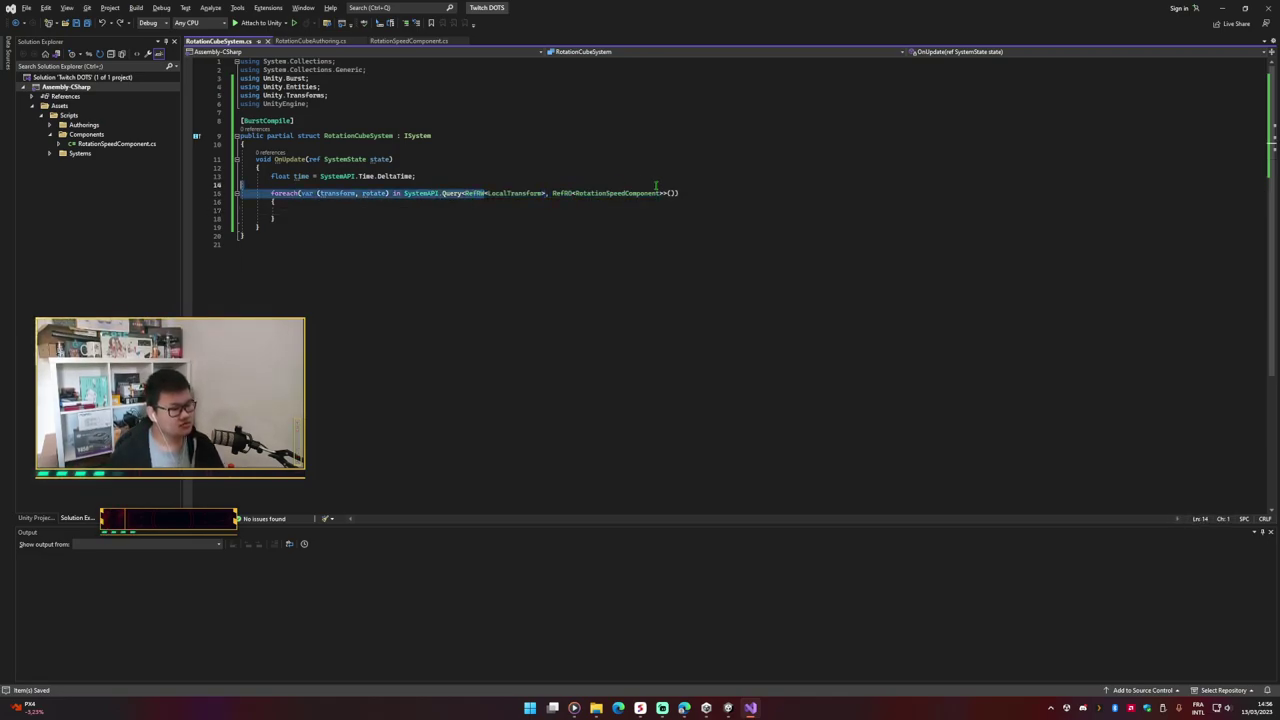
Step: Start line 17 in the loop body with transform.ValueRW as the assignment target
left_click(580, 210)
type("transform")
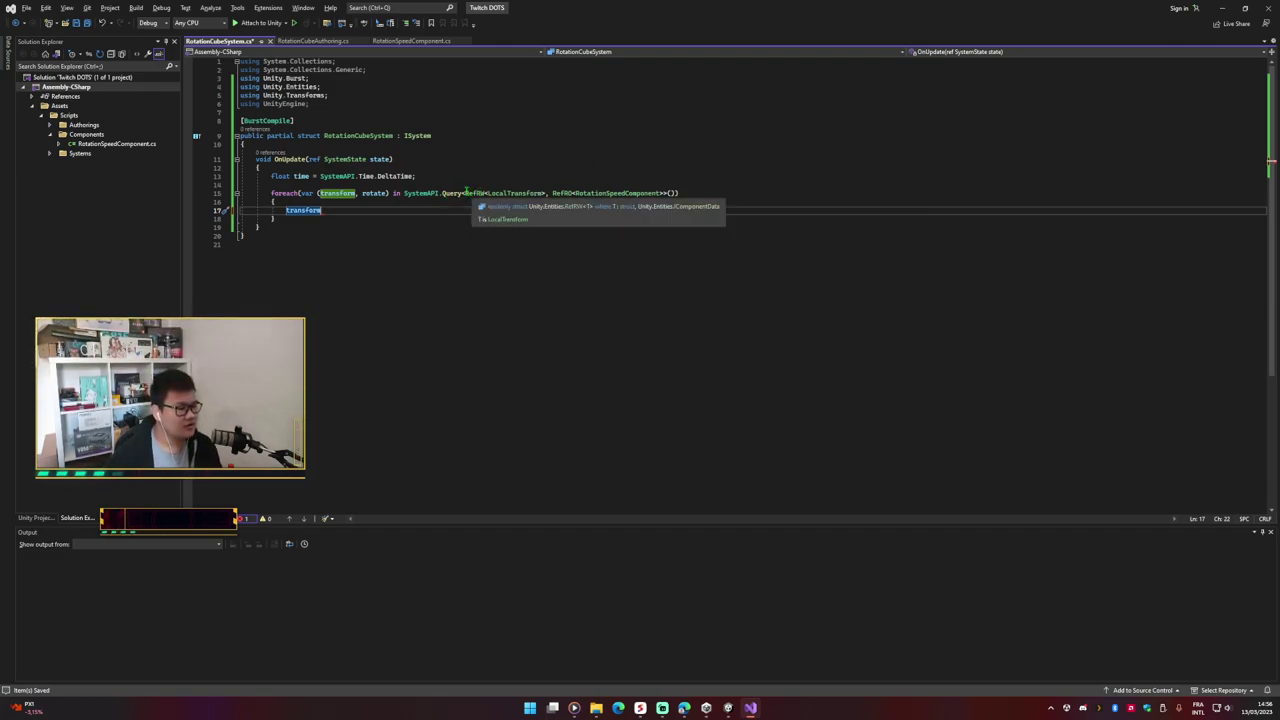
left_click_drag(465, 193, 664, 193)
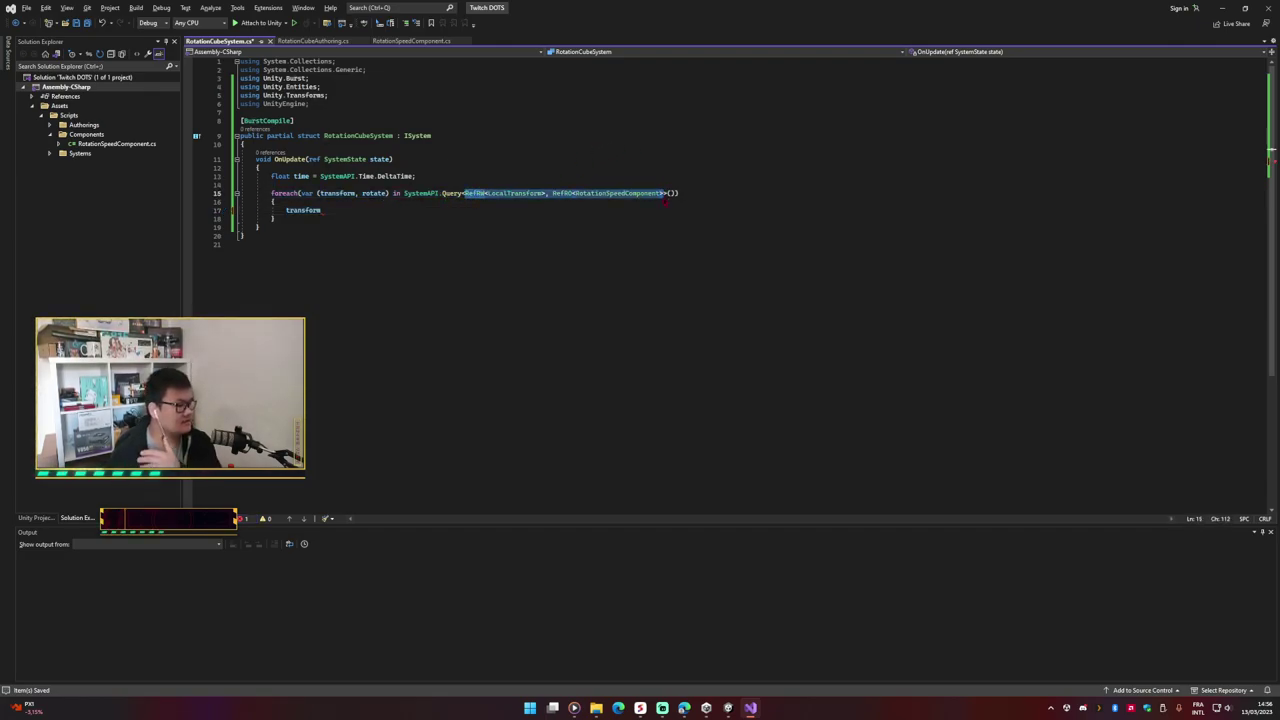
left_click(372, 211)
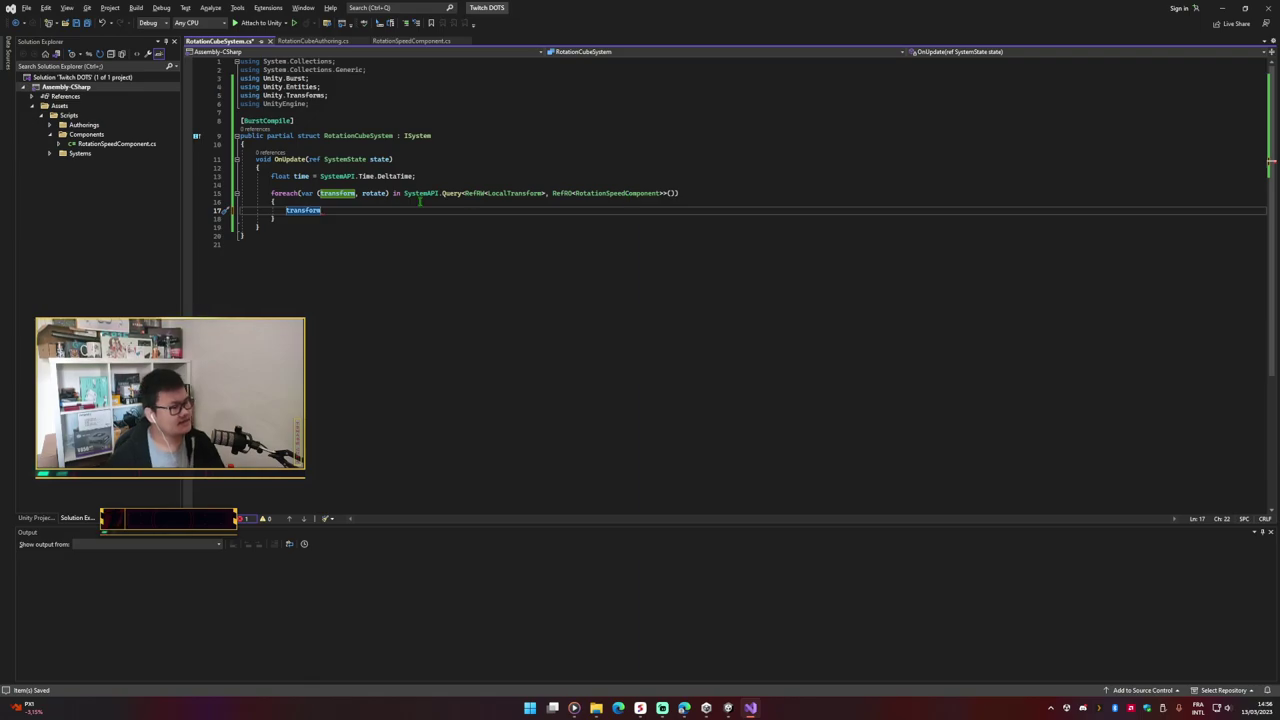
type(".")
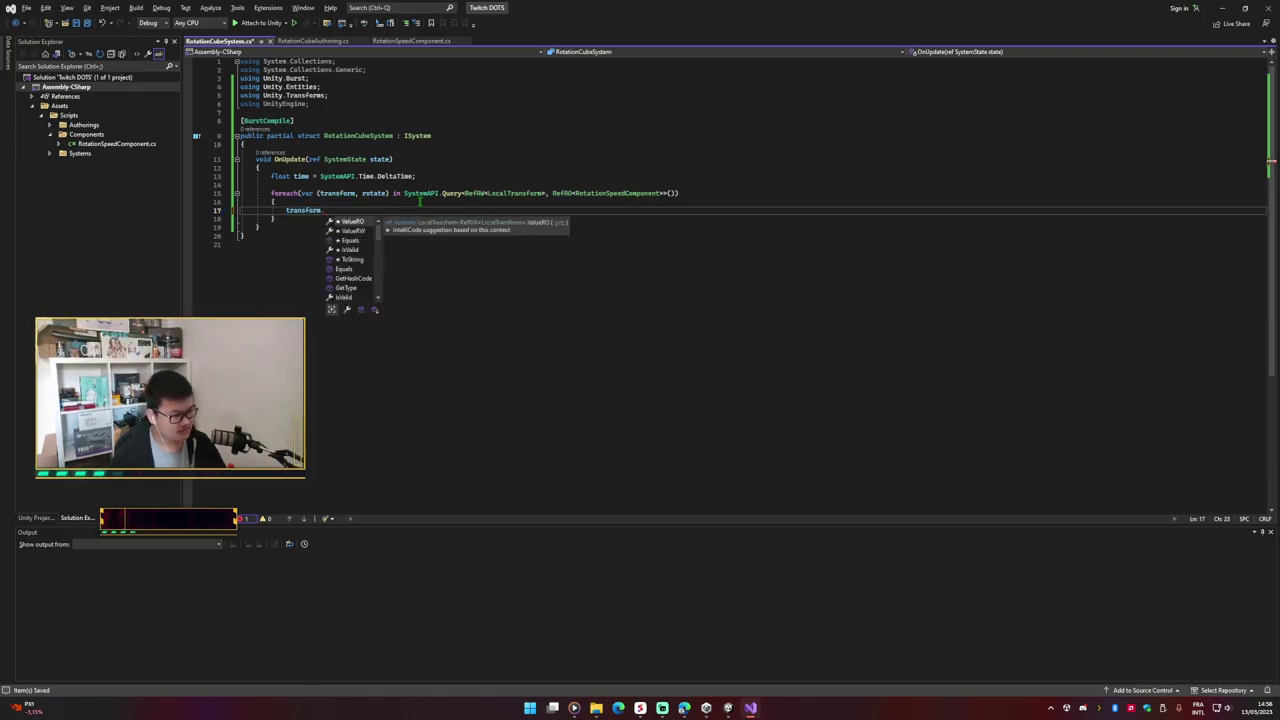
key("Down")
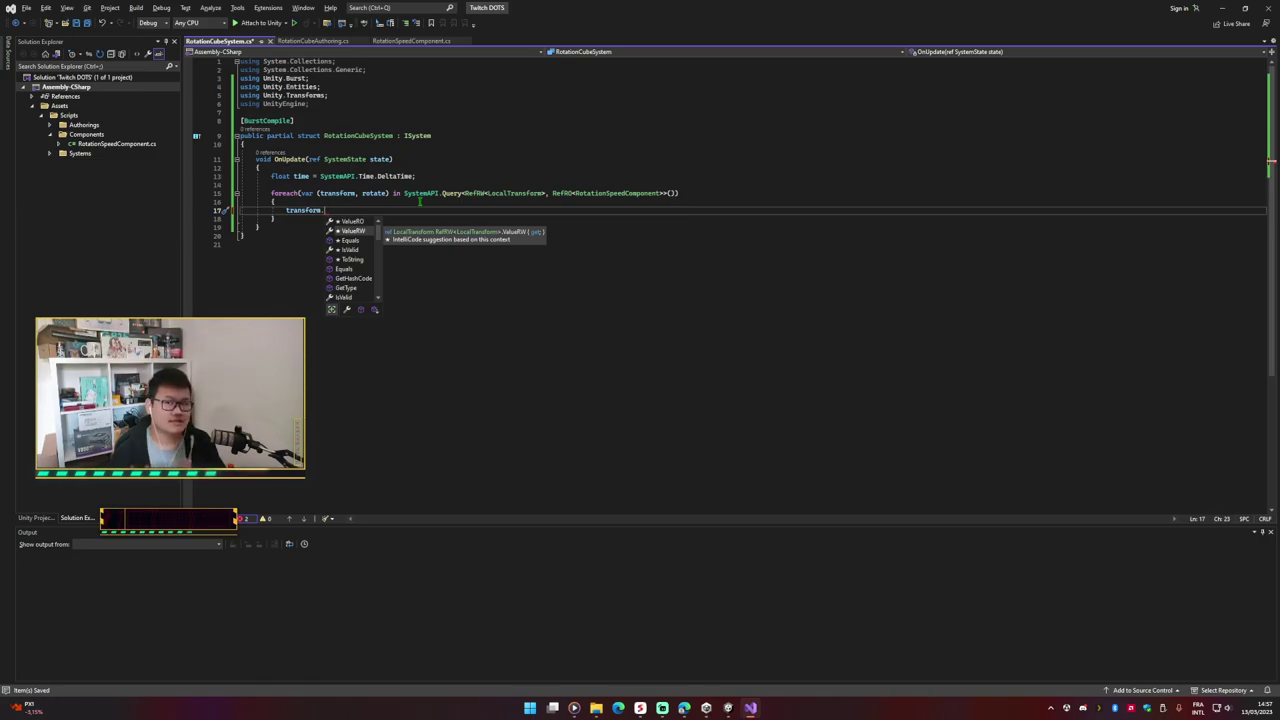
key("Up")
key("Down")
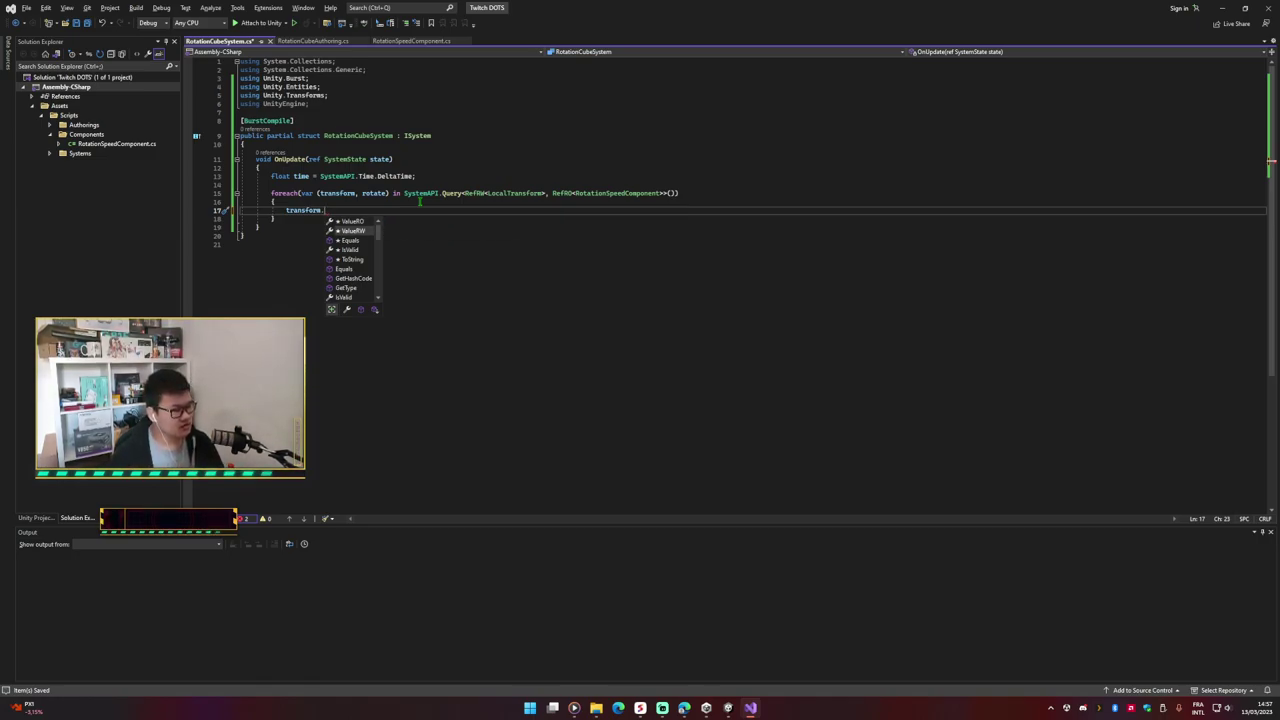
key("Tab")
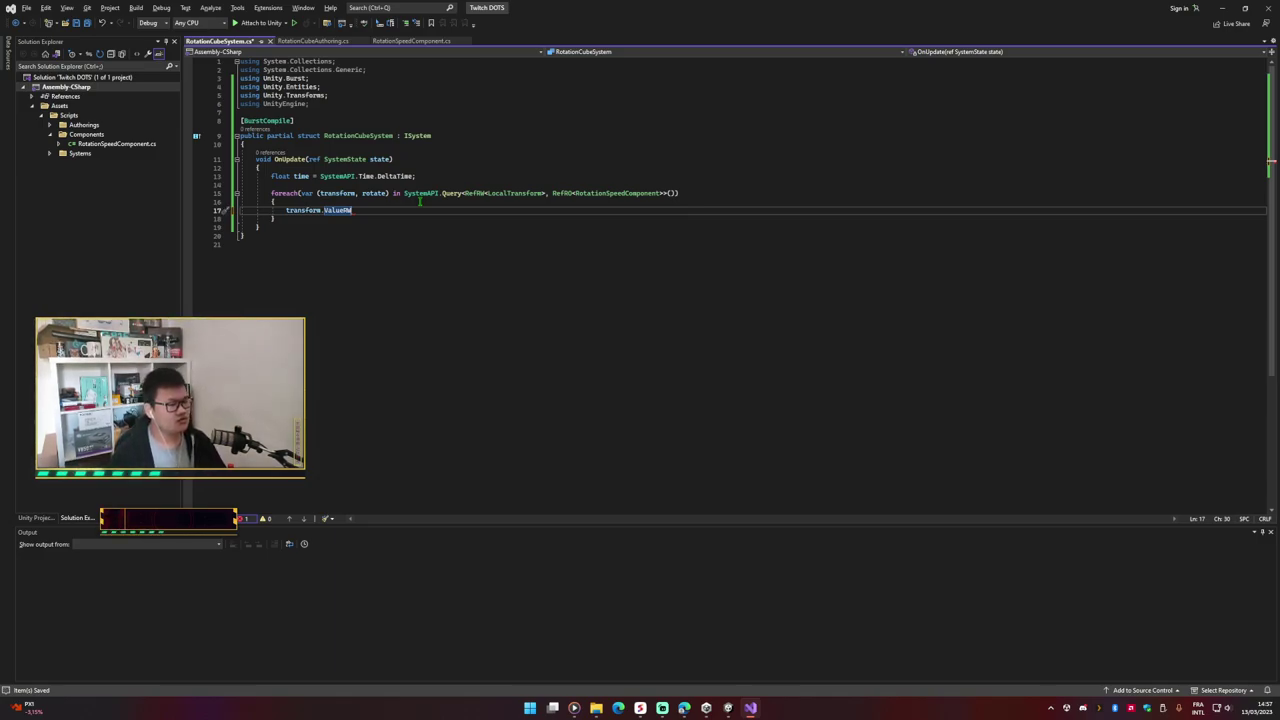
Step: Complete the right side as transform.ValueRO.RotateX and go to RotateX's definition
type("t")
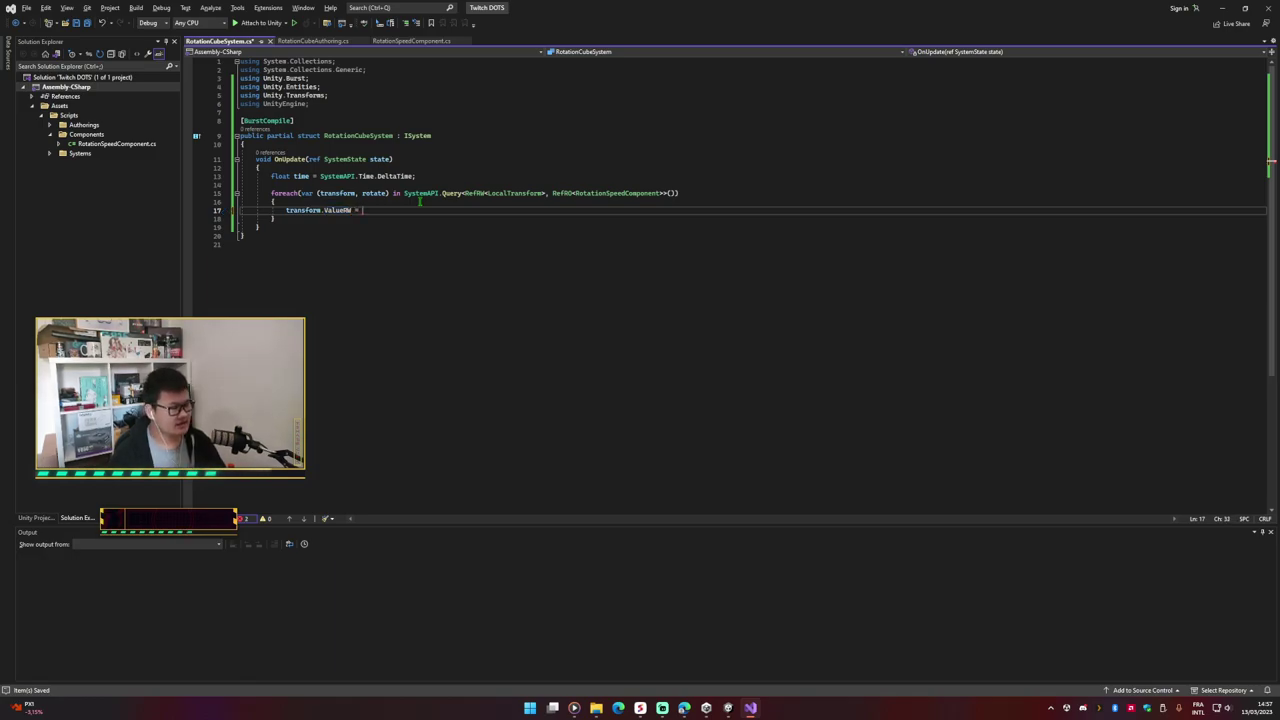
type("ra")
key("Tab")
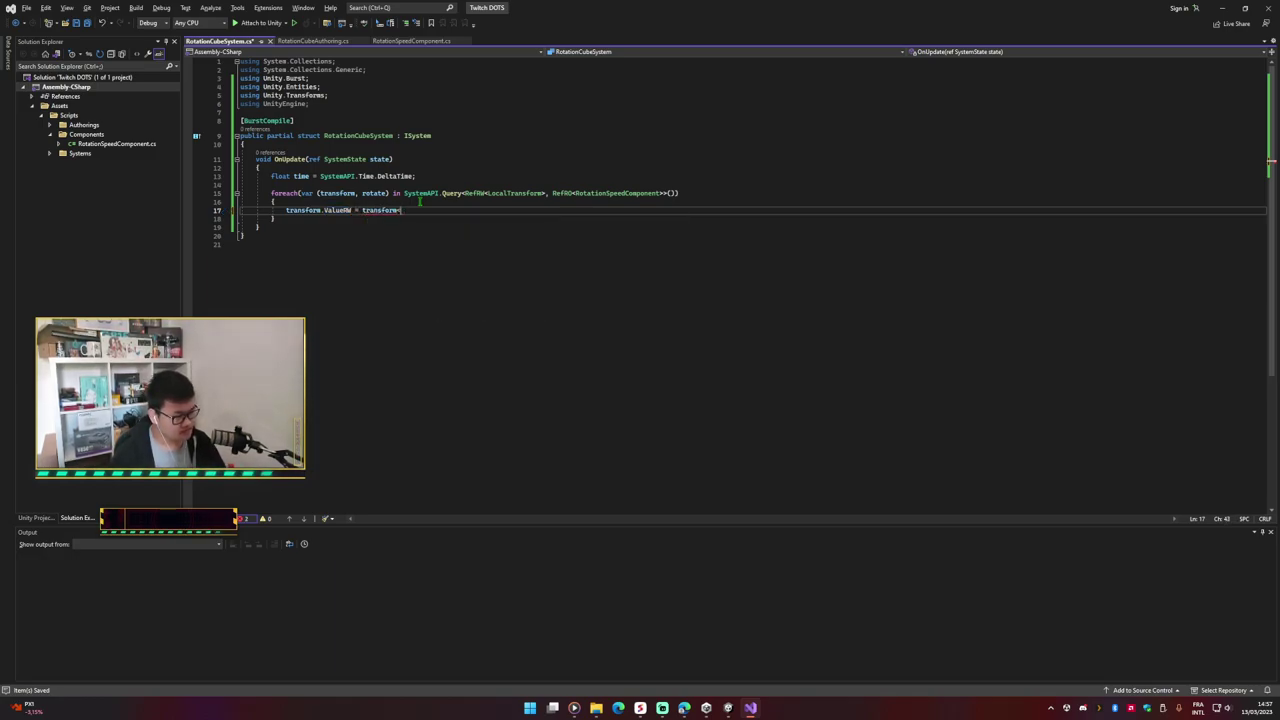
type(".VA")
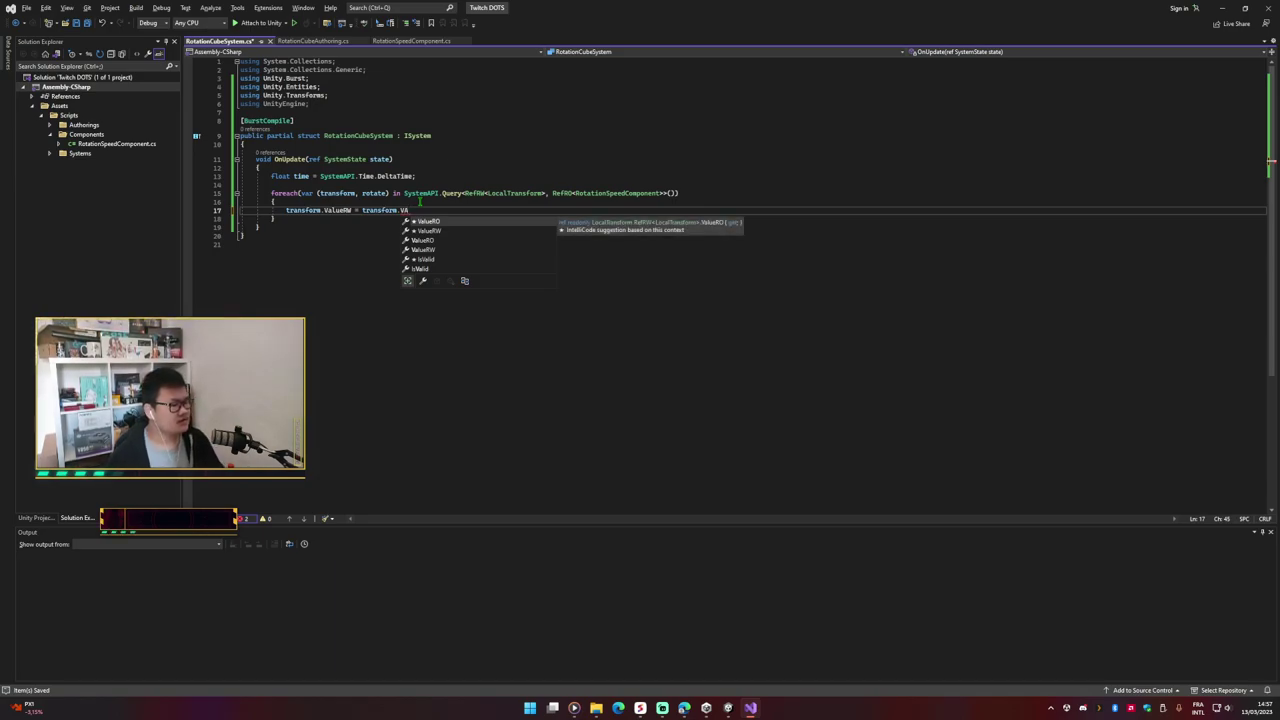
key("Tab")
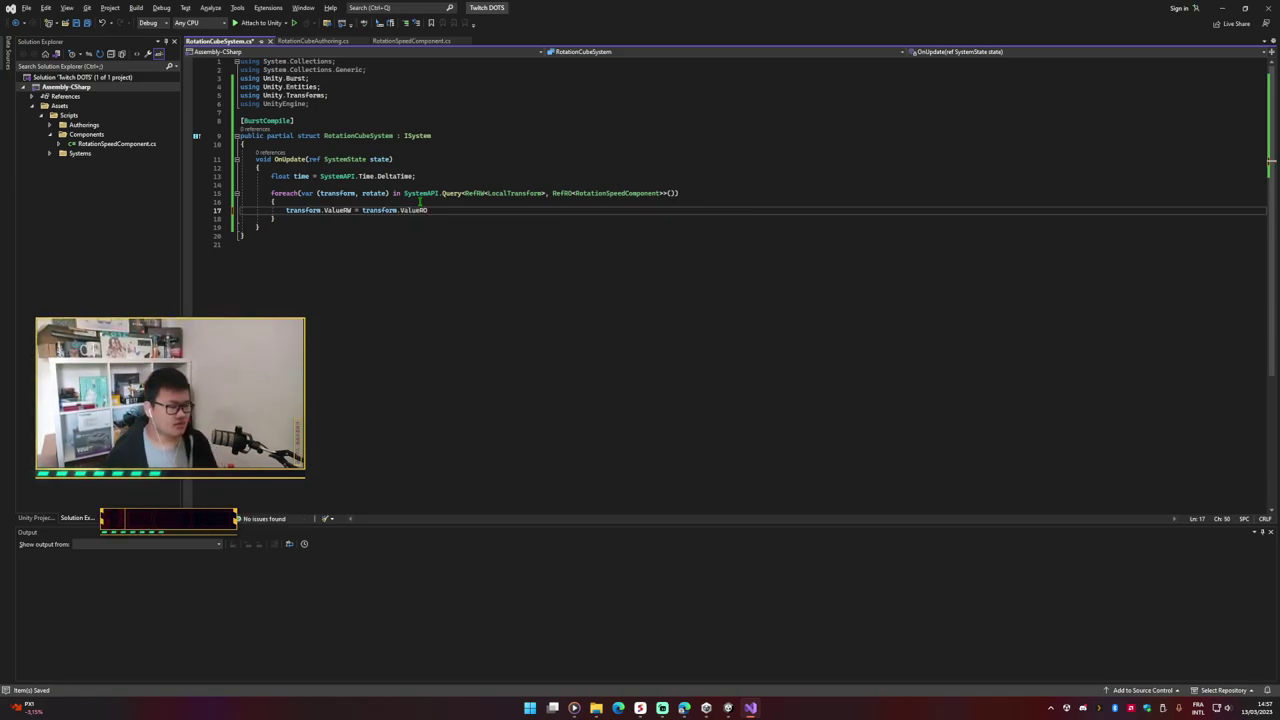
type(".Ro")
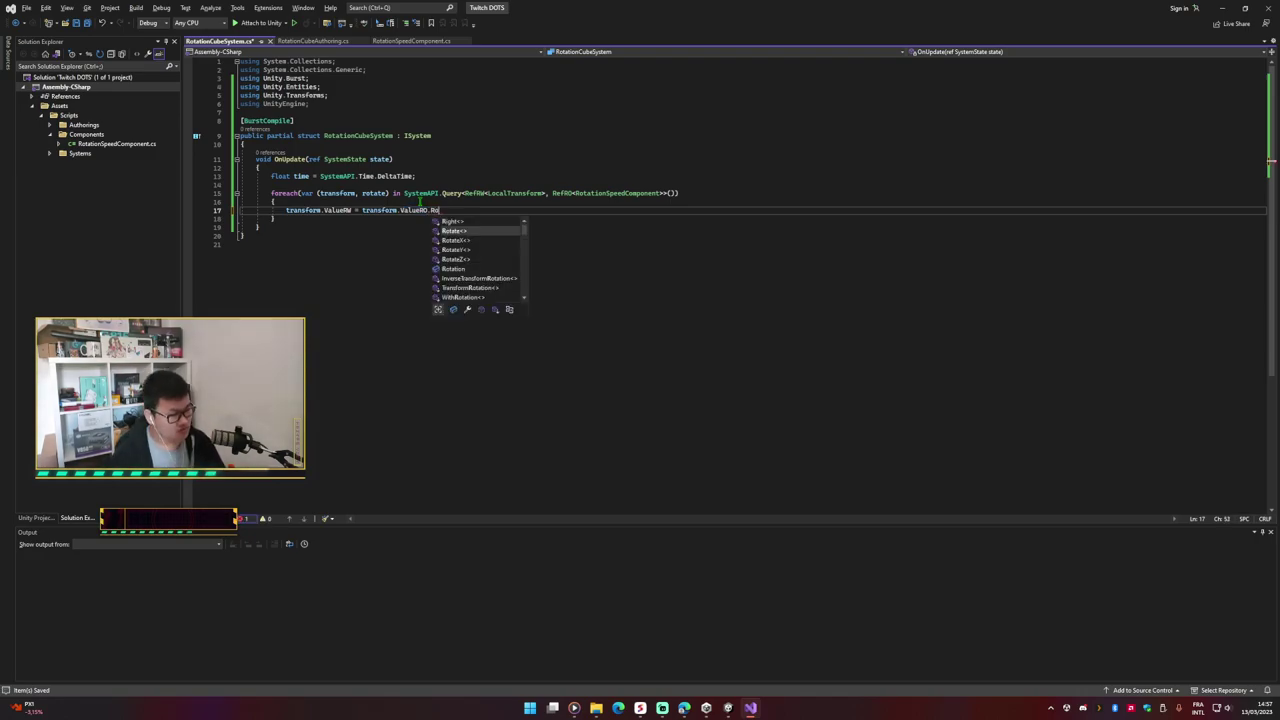
left_click(463, 231)
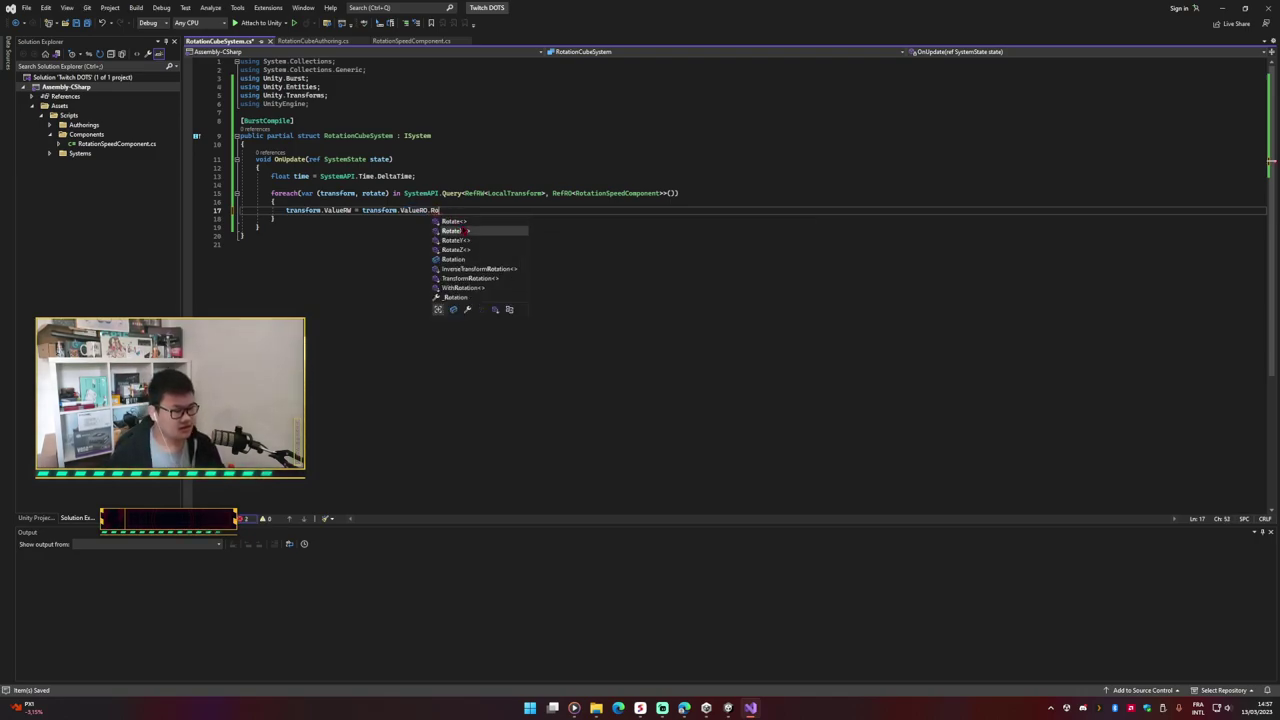
key("Escape")
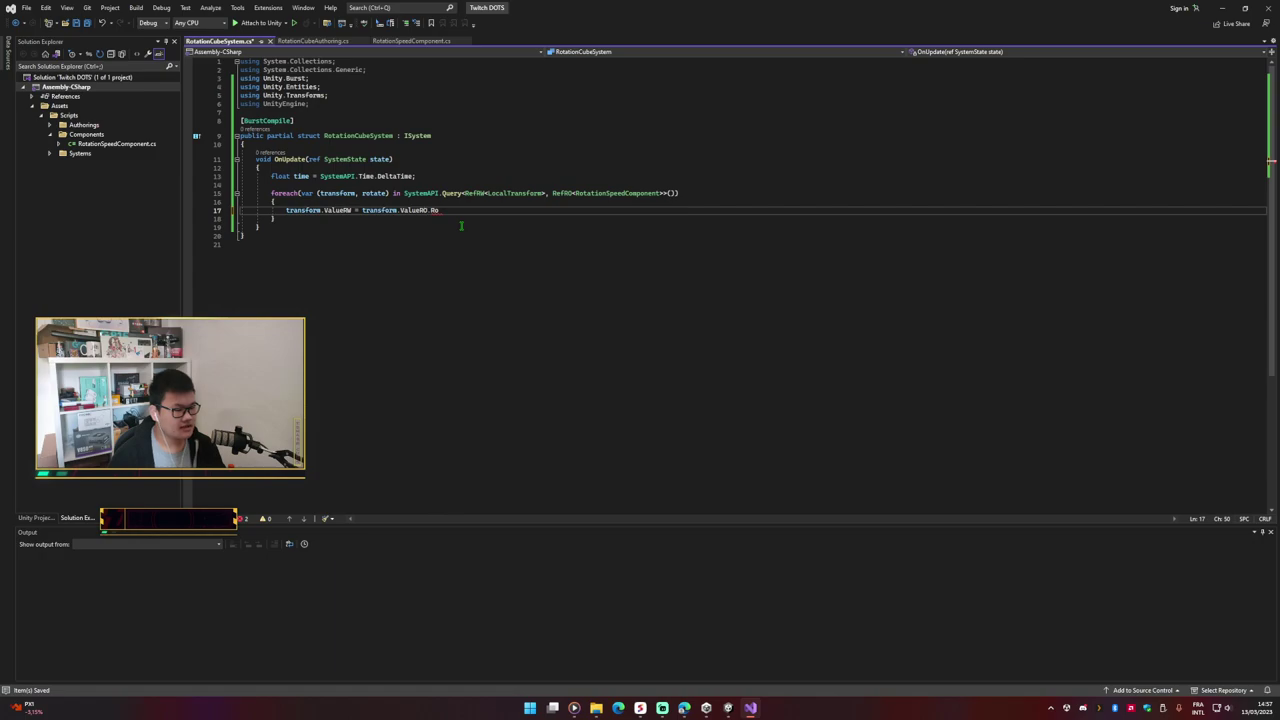
key("ctrl+space")
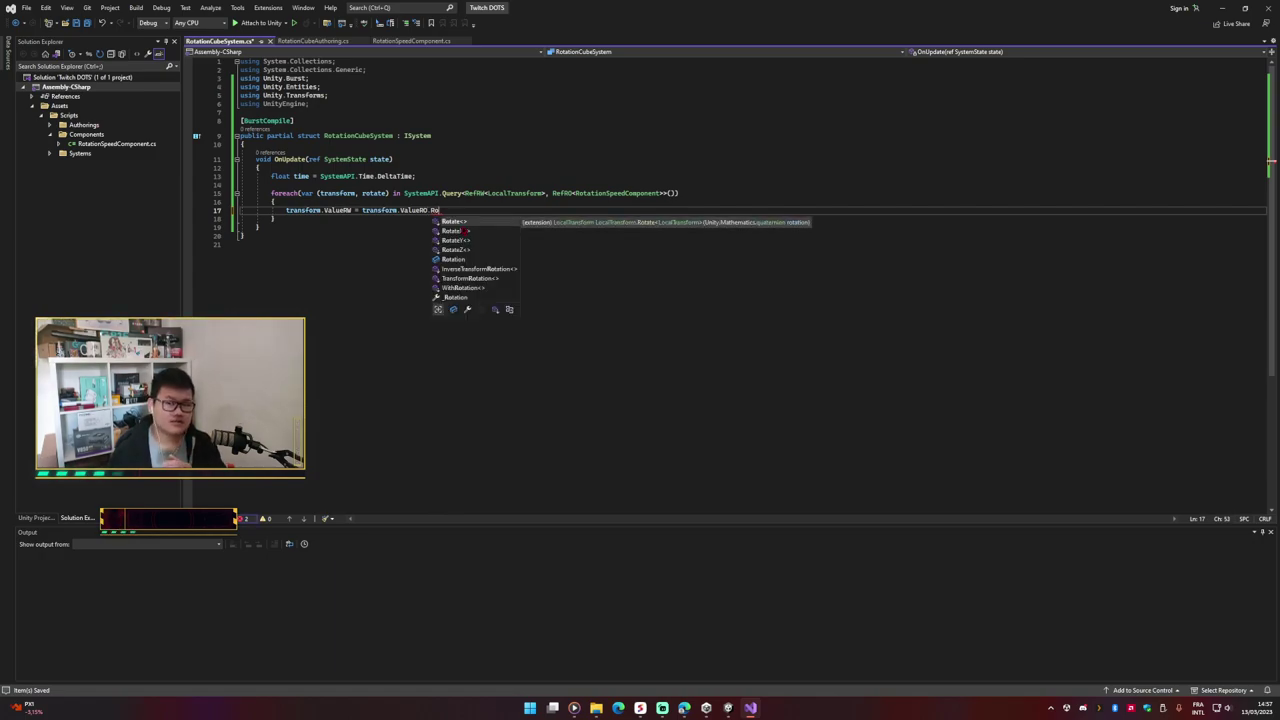
left_click(463, 231)
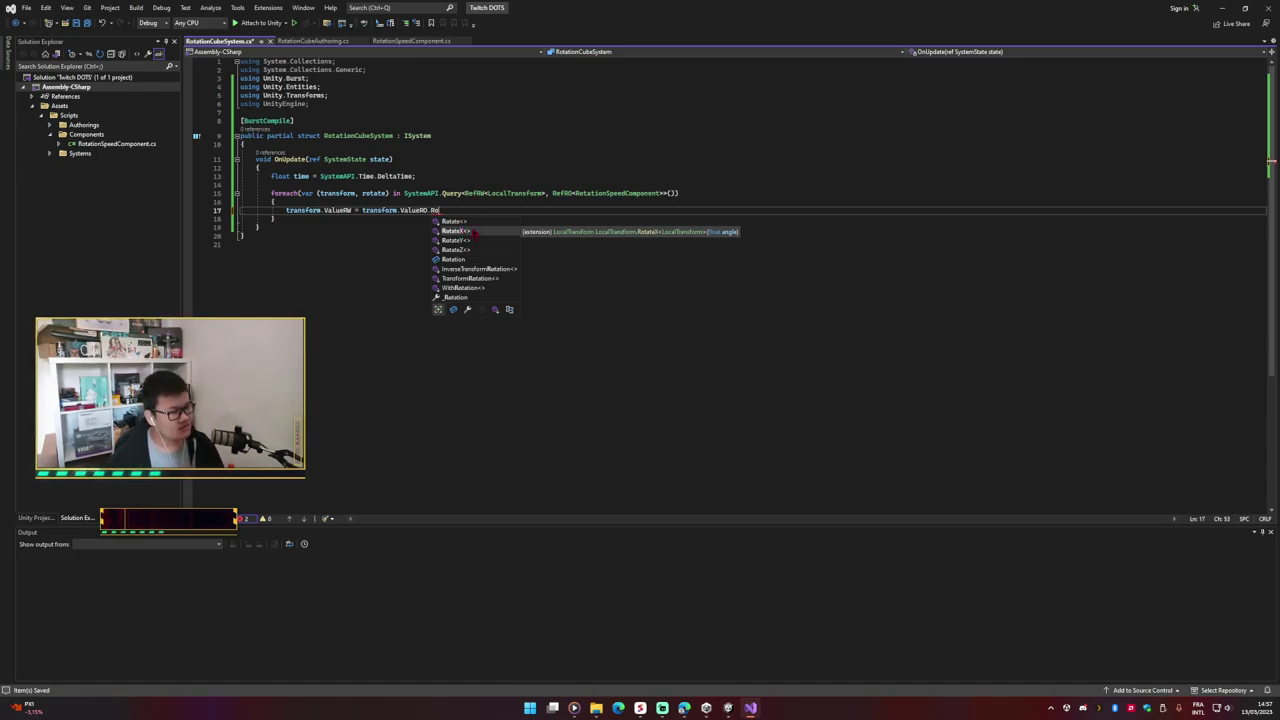
key("Tab")
key("F12")
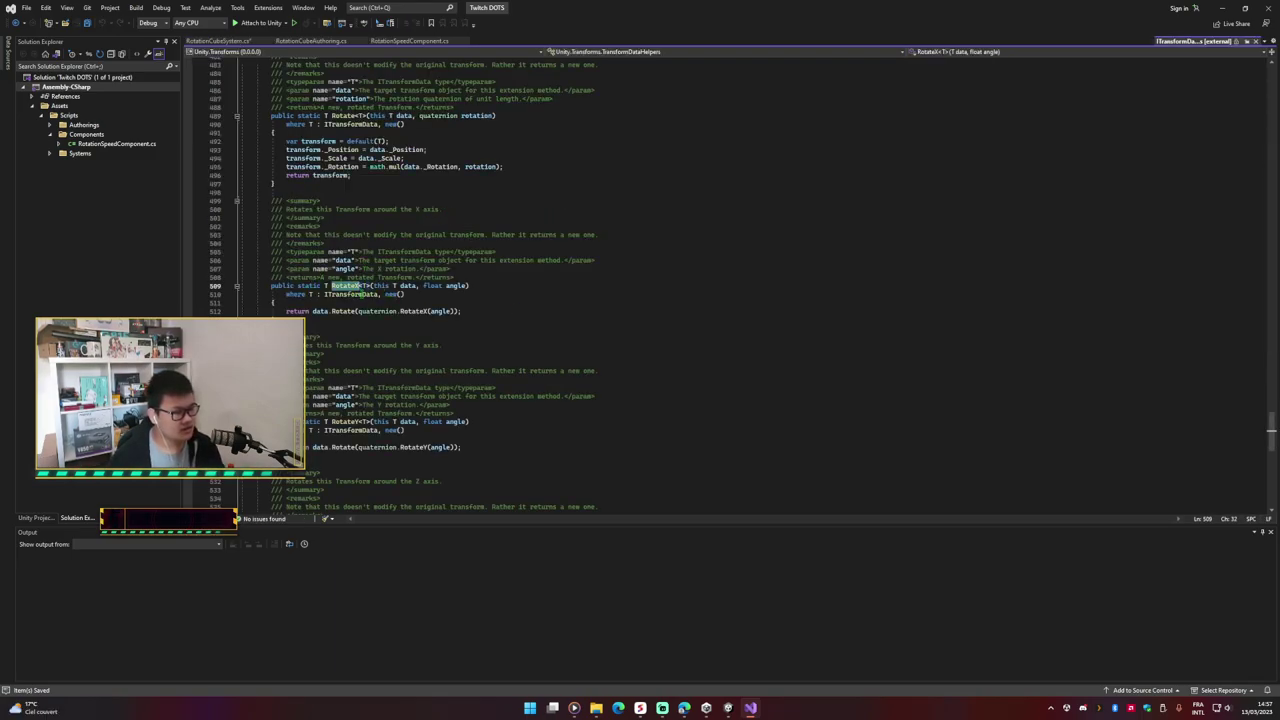
Step: Highlight RotateX's data and angle parameters and its data.Rotate(quaternion.RotateX(angle)) return
left_click_drag(372, 287, 413, 287)
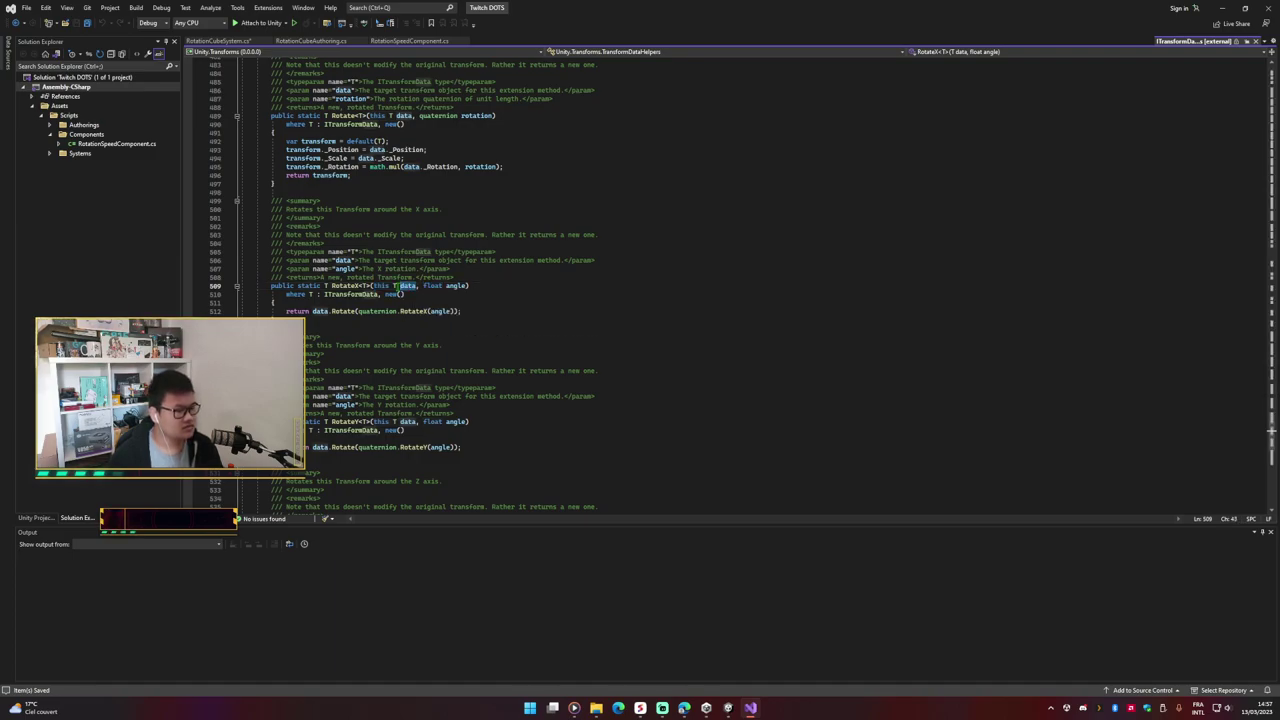
left_click_drag(414, 287, 372, 287)
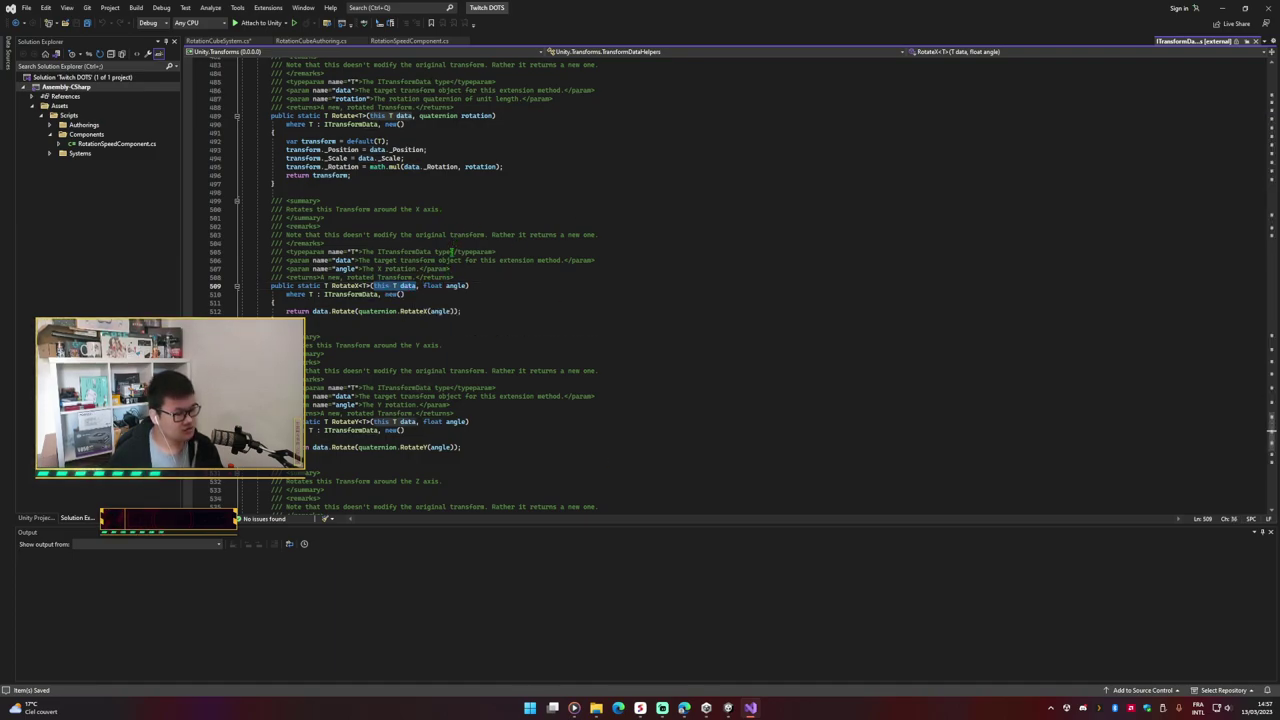
left_click(432, 287)
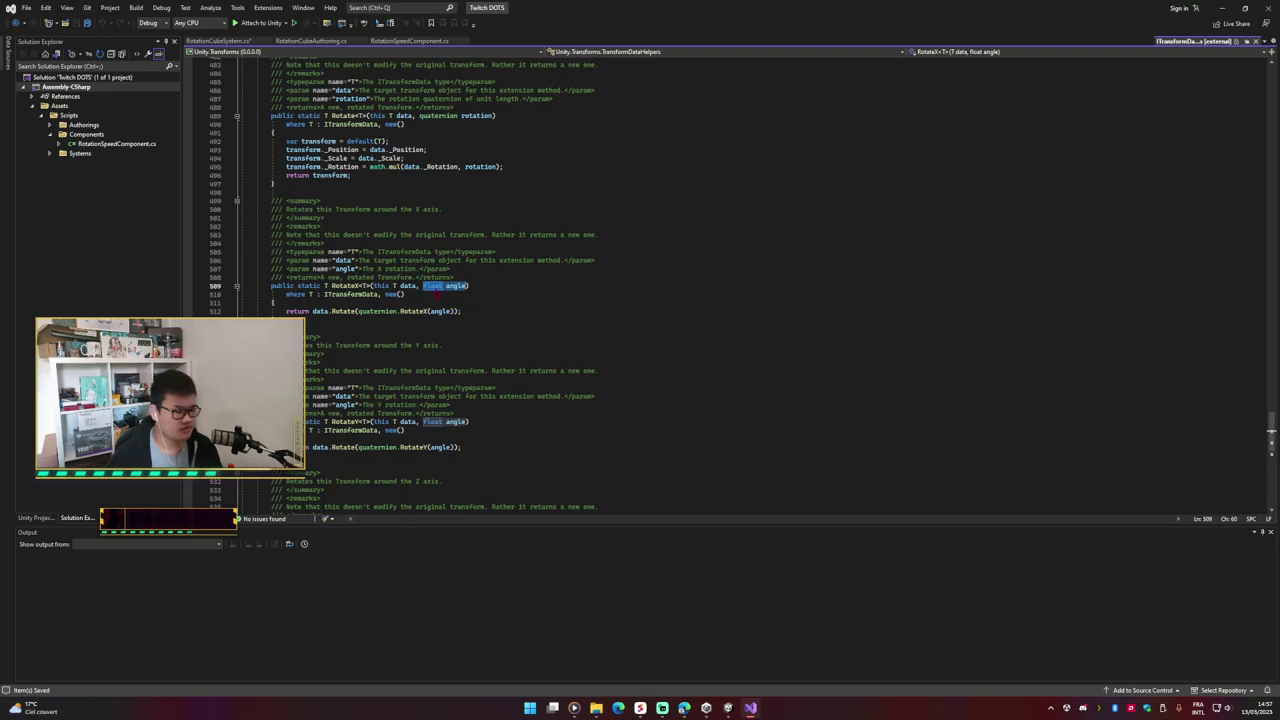
mouse_move(437, 293)
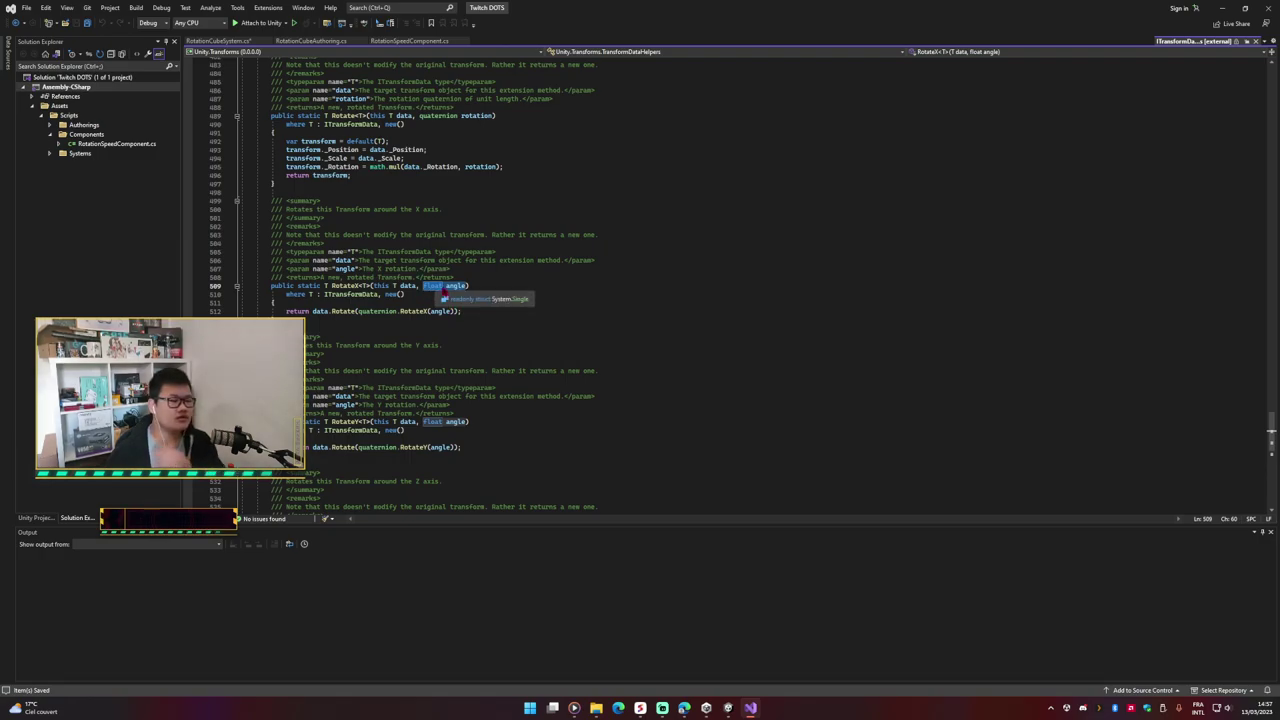
left_click_drag(286, 311, 327, 312)
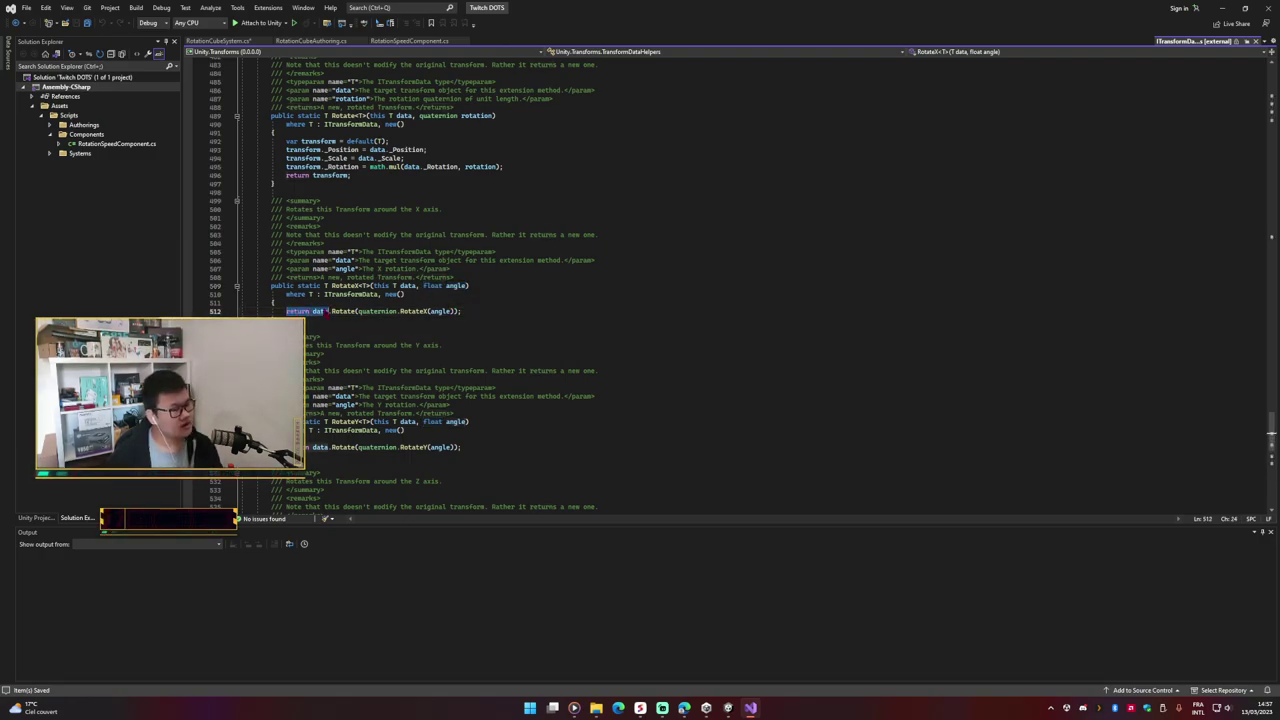
left_click(350, 311)
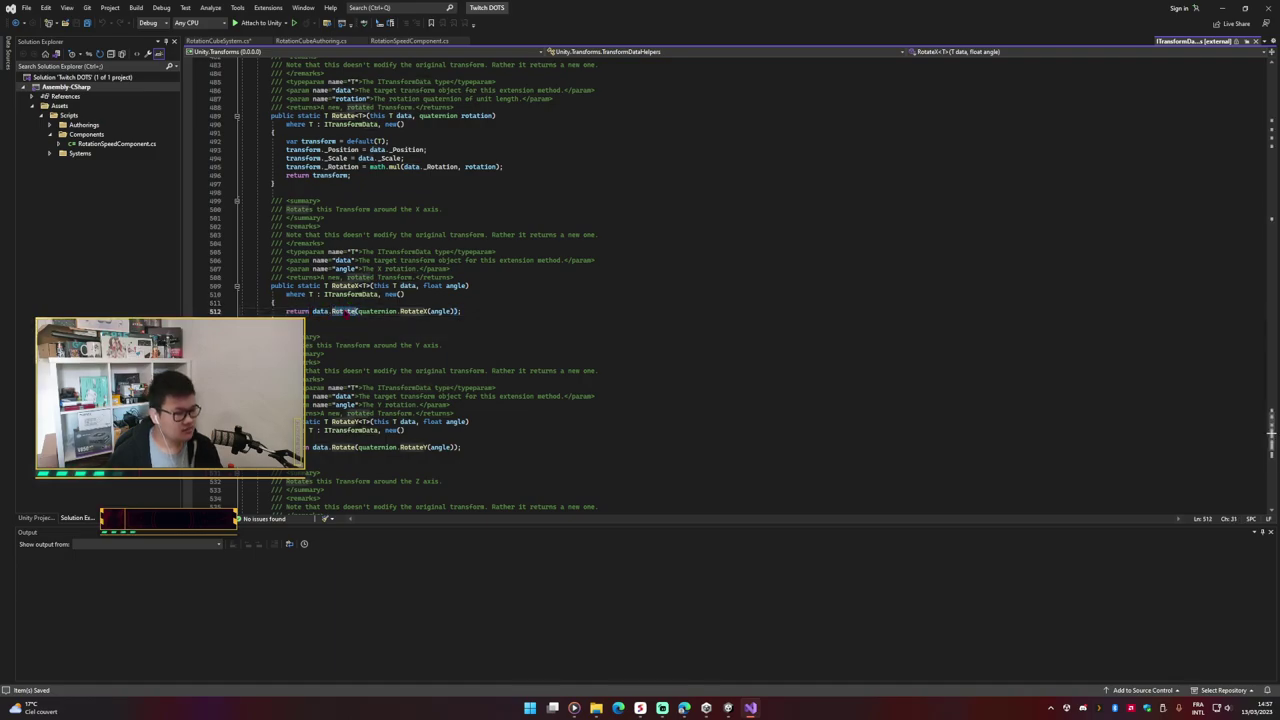
left_click_drag(333, 311, 455, 311)
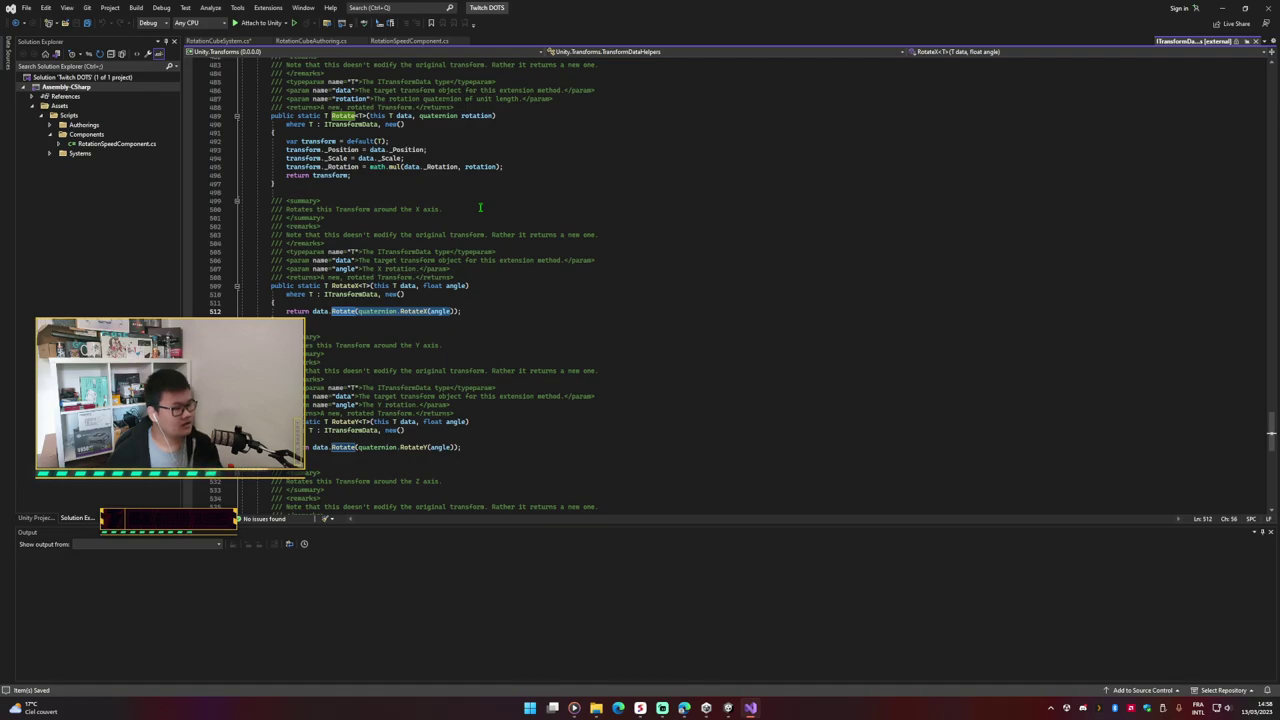
Step: Highlight the summary and note that RotateX returns a new transform, then close the definition
left_click_drag(287, 209, 440, 210)
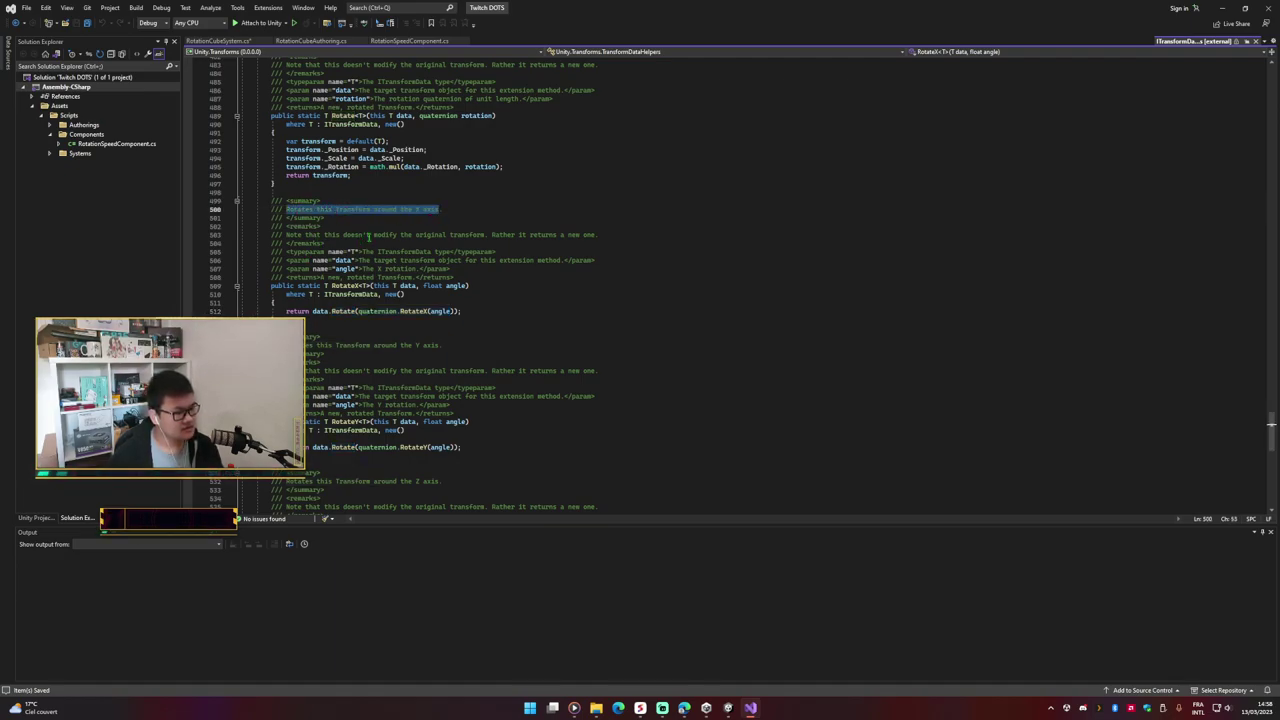
left_click_drag(287, 234, 412, 235)
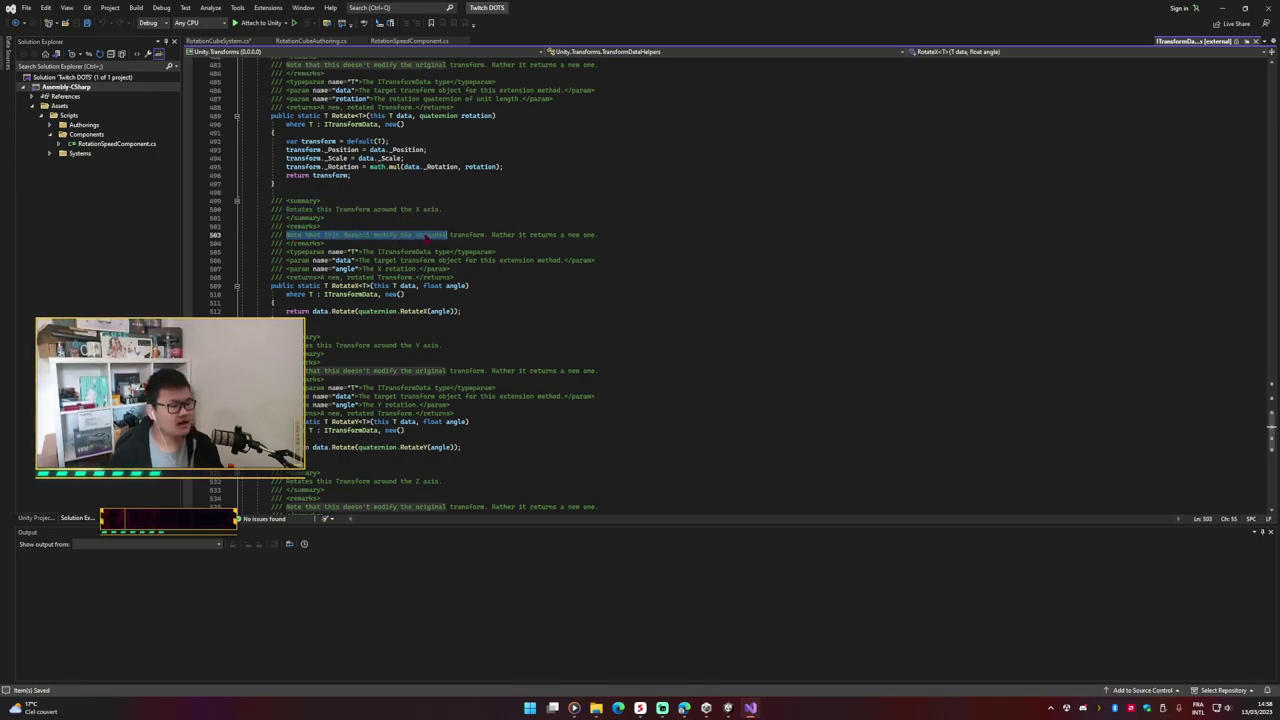
mouse_move(410, 235)
left_mouse_down()
mouse_move(564, 235)
mouse_move(488, 235)
left_mouse_up()
left_click(589, 235)
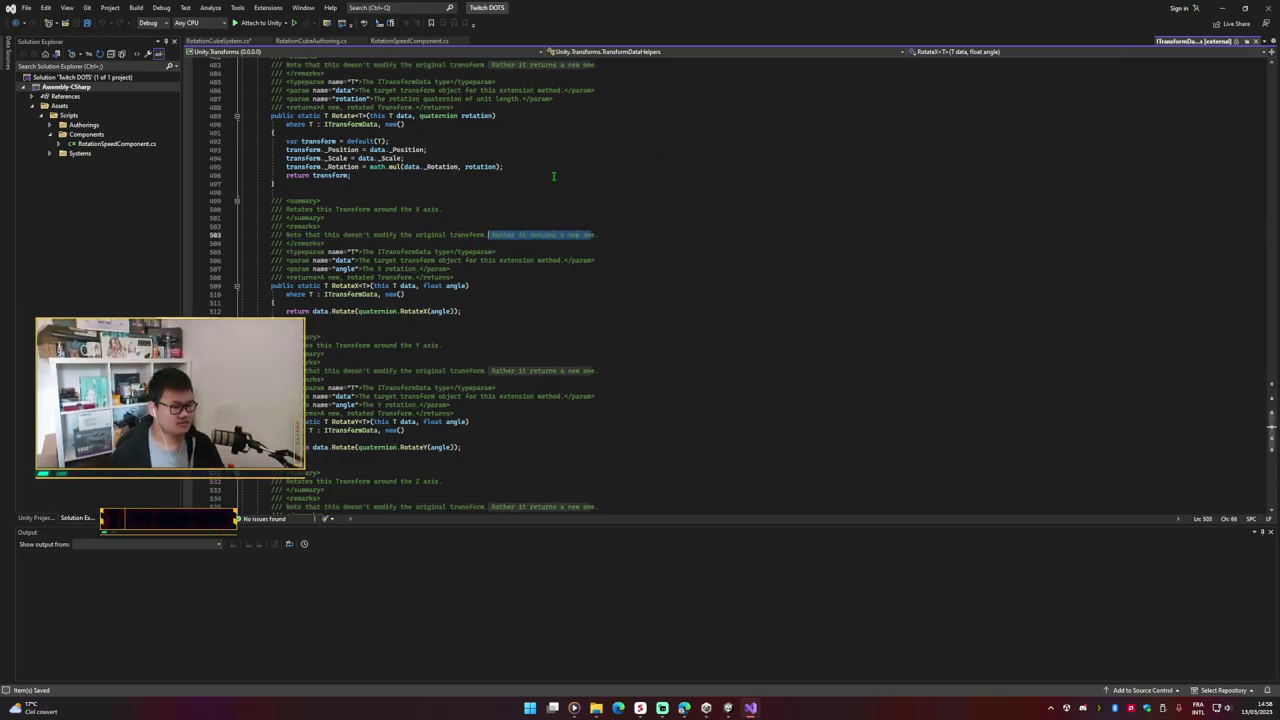
left_click(565, 207)
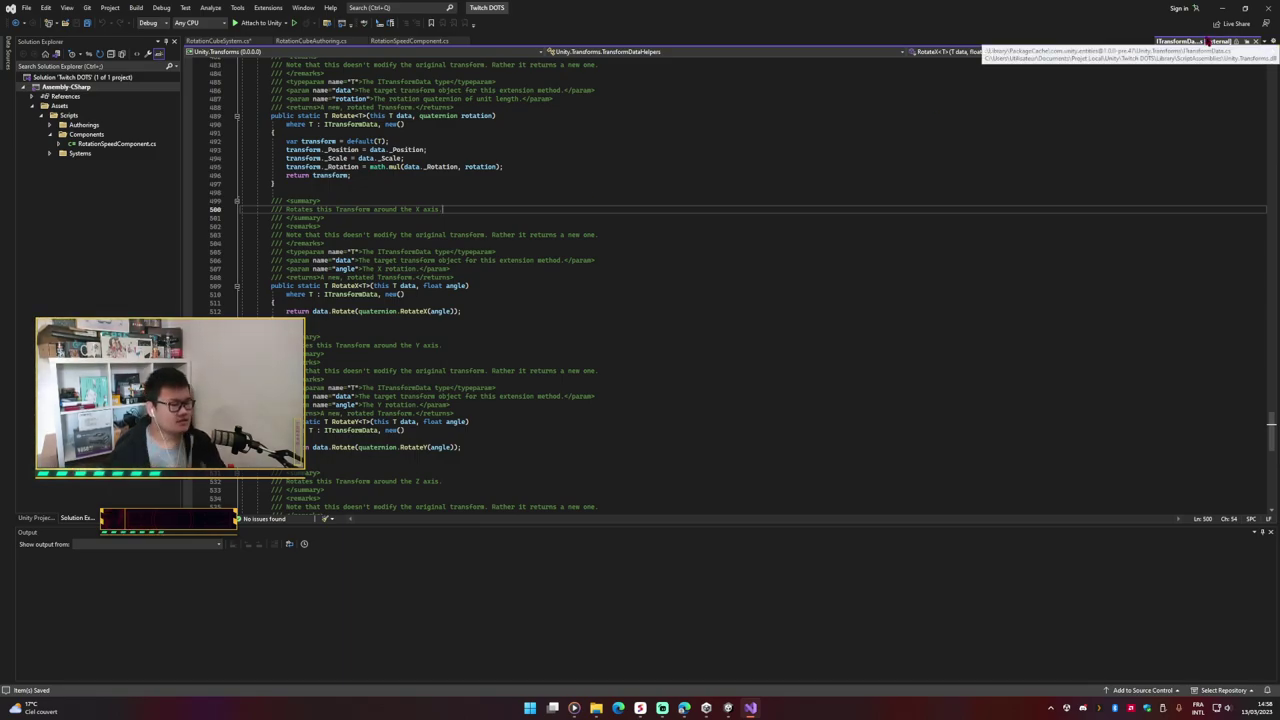
left_click_drag(598, 237, 258, 237)
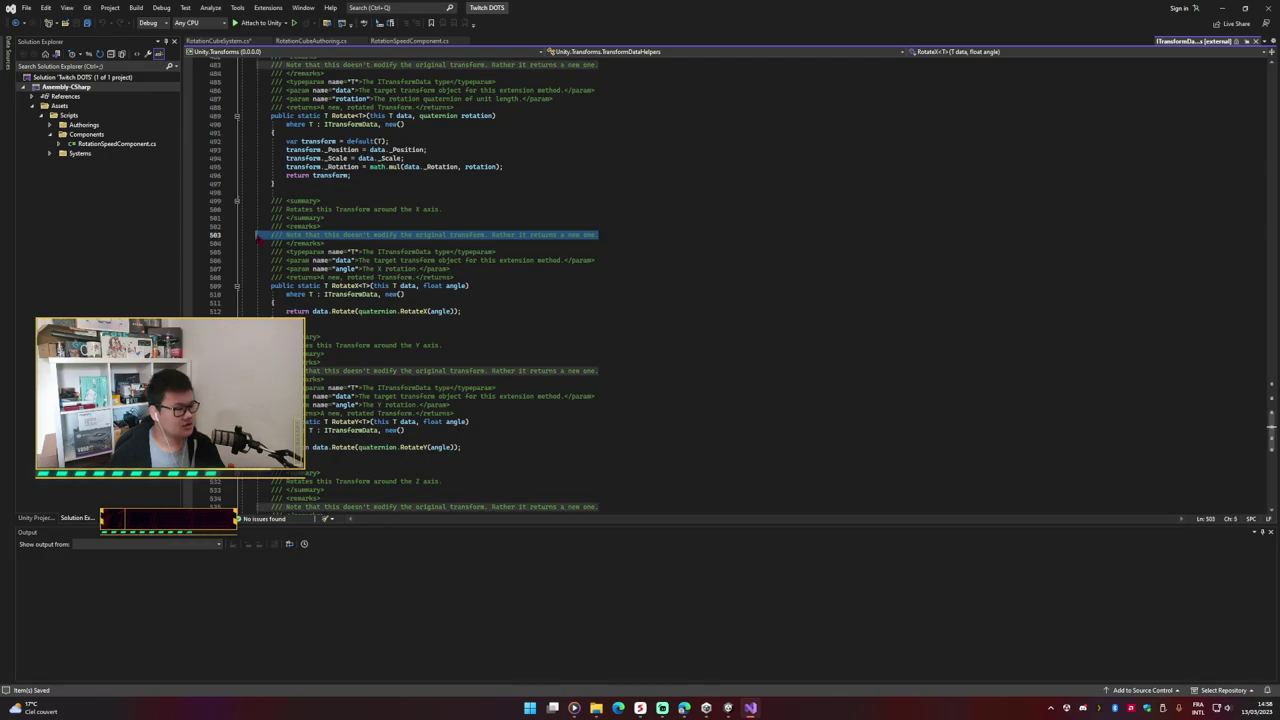
left_click(1255, 41)
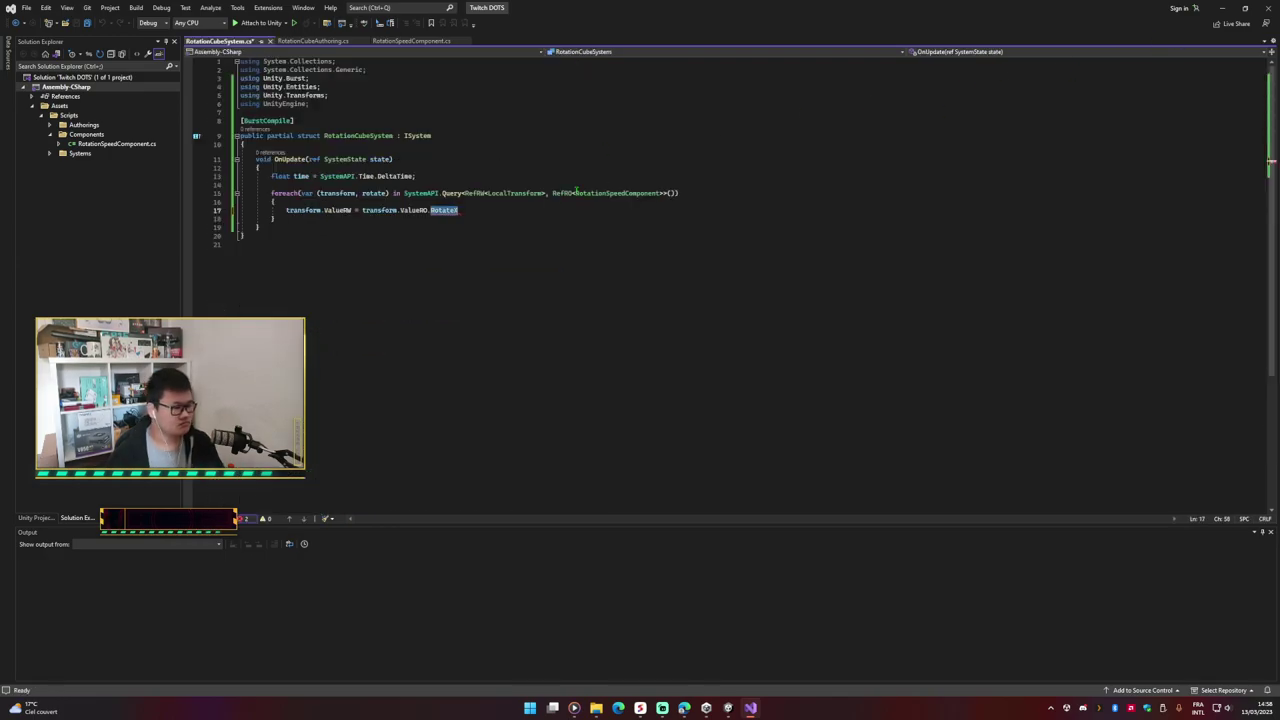
Step: Change line 17's right side to transform.ValueRW.RotateX(, correcting a misspelled method name
left_click(479, 211)
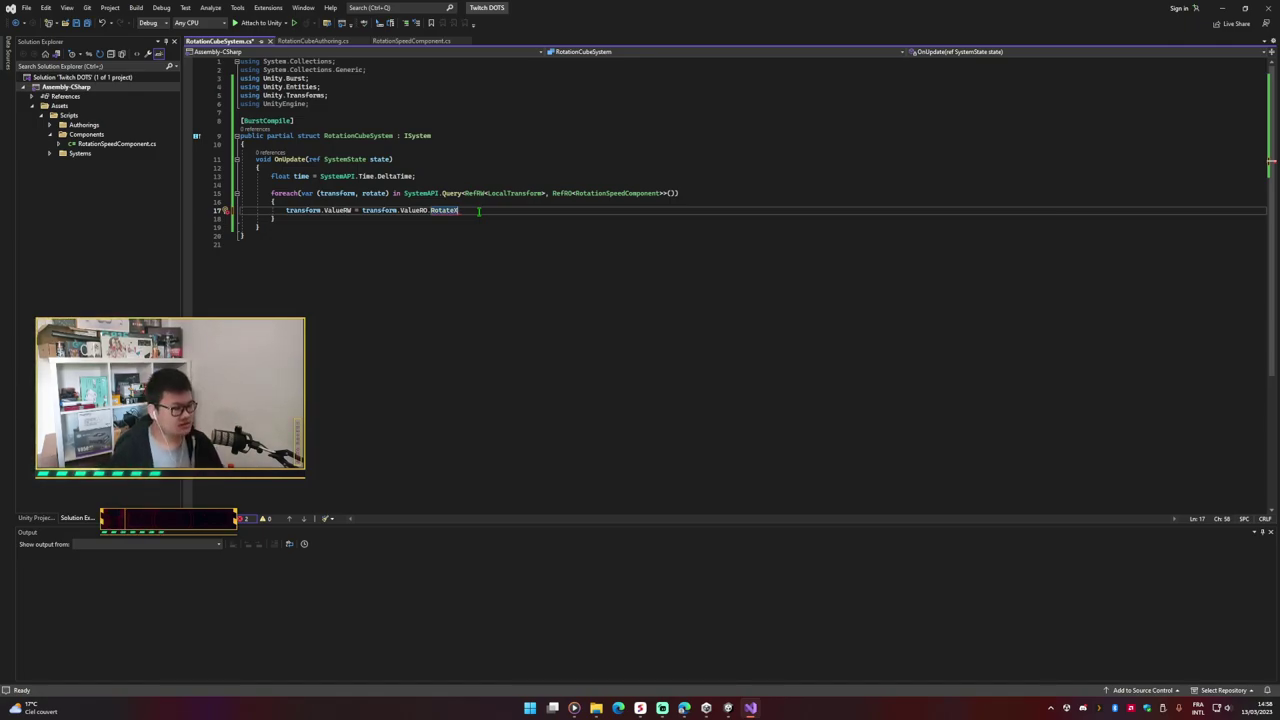
key("BackSpace")
key("BackSpace")
key("BackSpace")
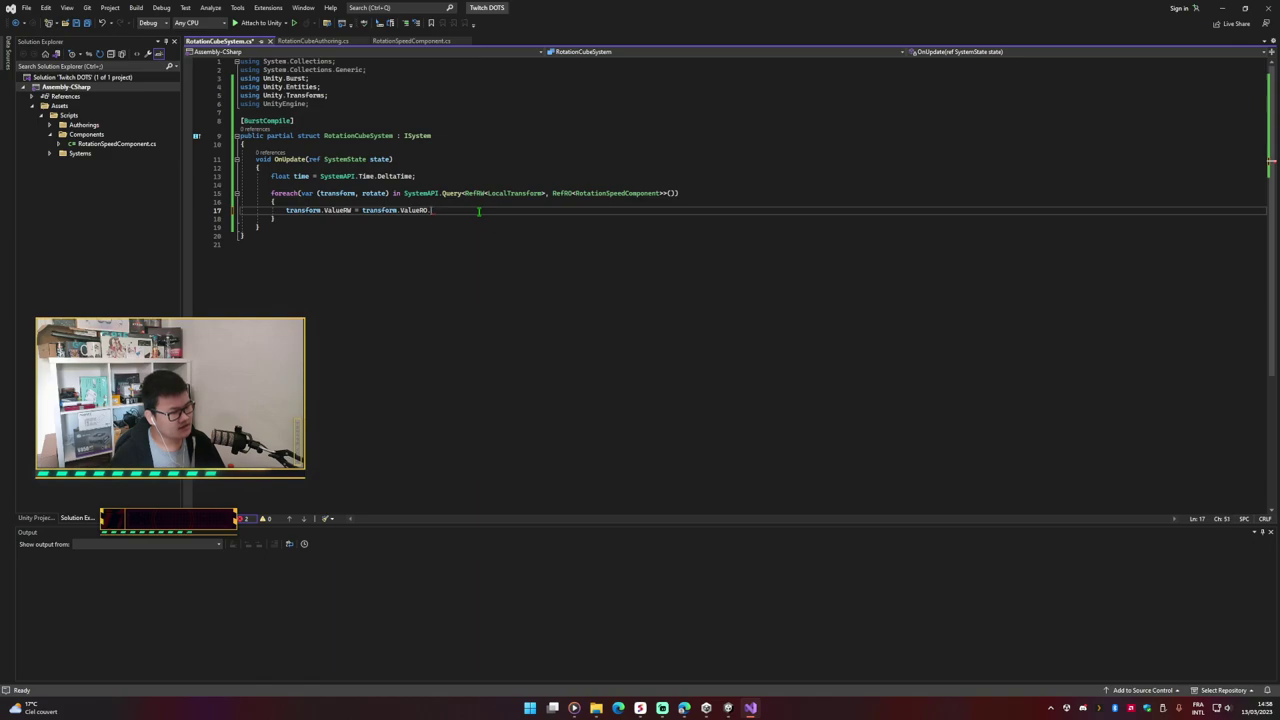
key("BackSpace")
key("BackSpace")
type("W.")
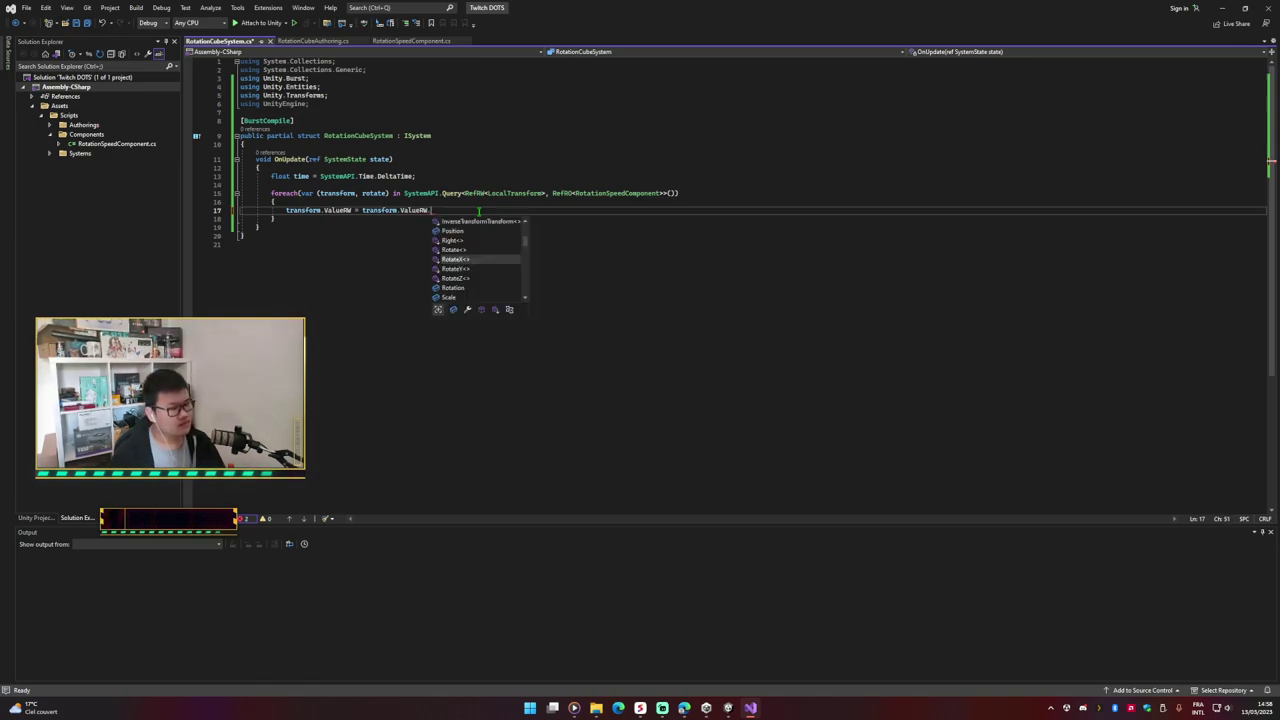
type("Rot")
key("Tab")
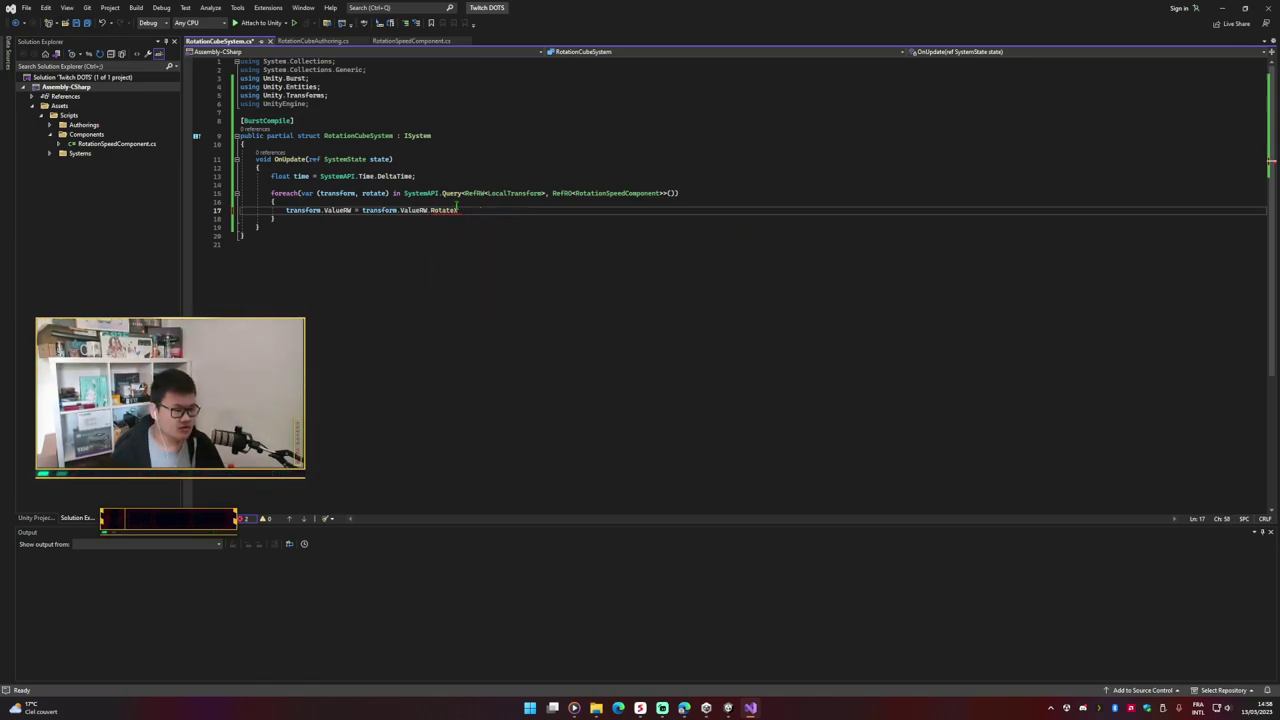
mouse_move(445, 212)
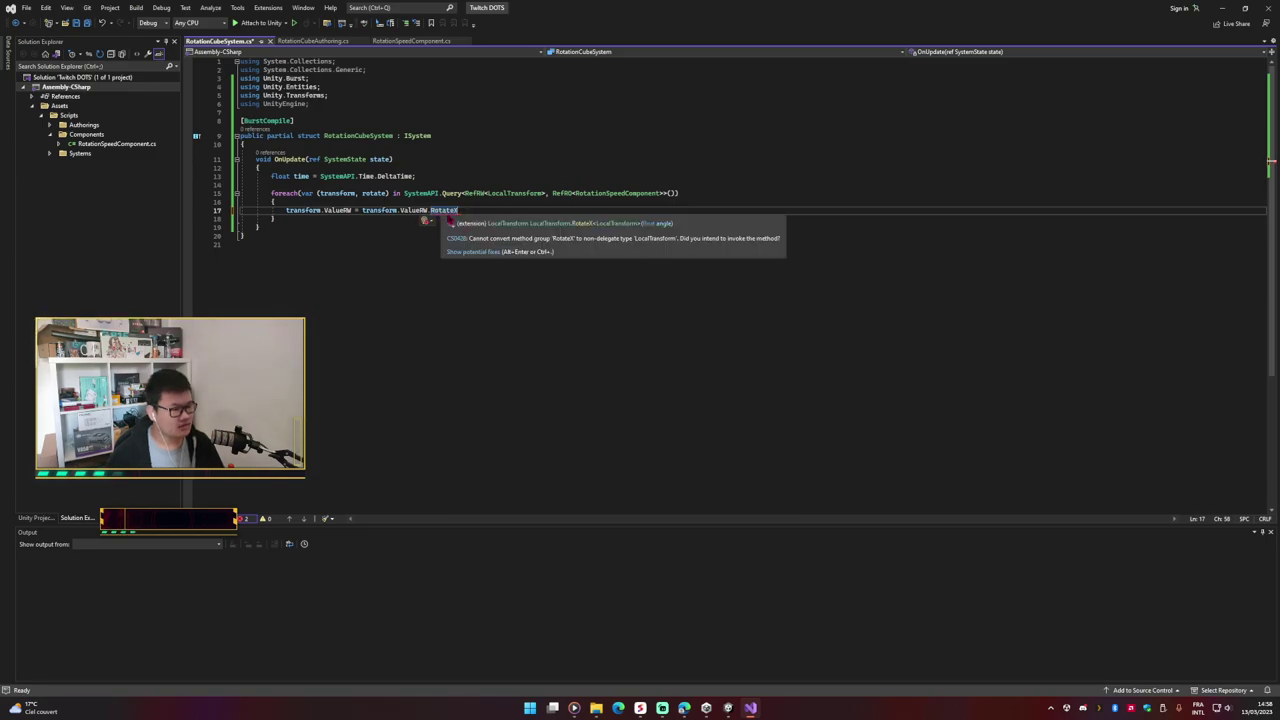
key("BackSpace")
key("BackSpace")
key("BackSpace")
type("R")
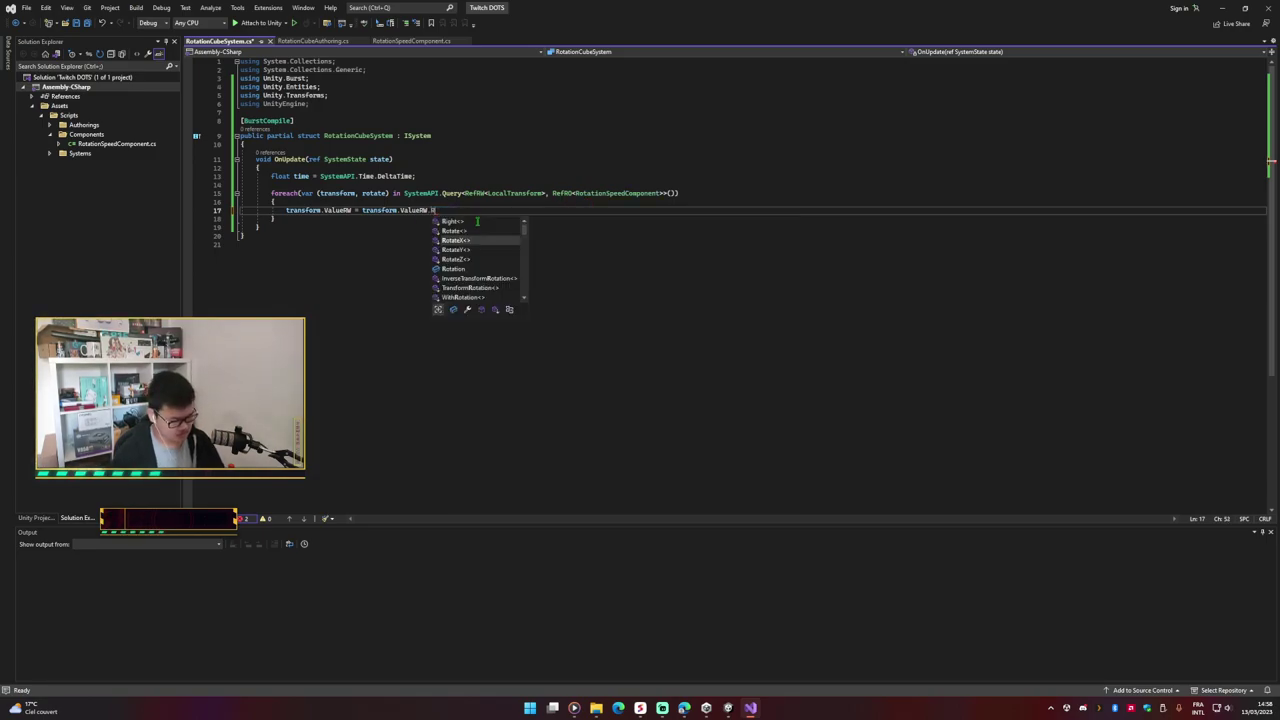
type("oat")
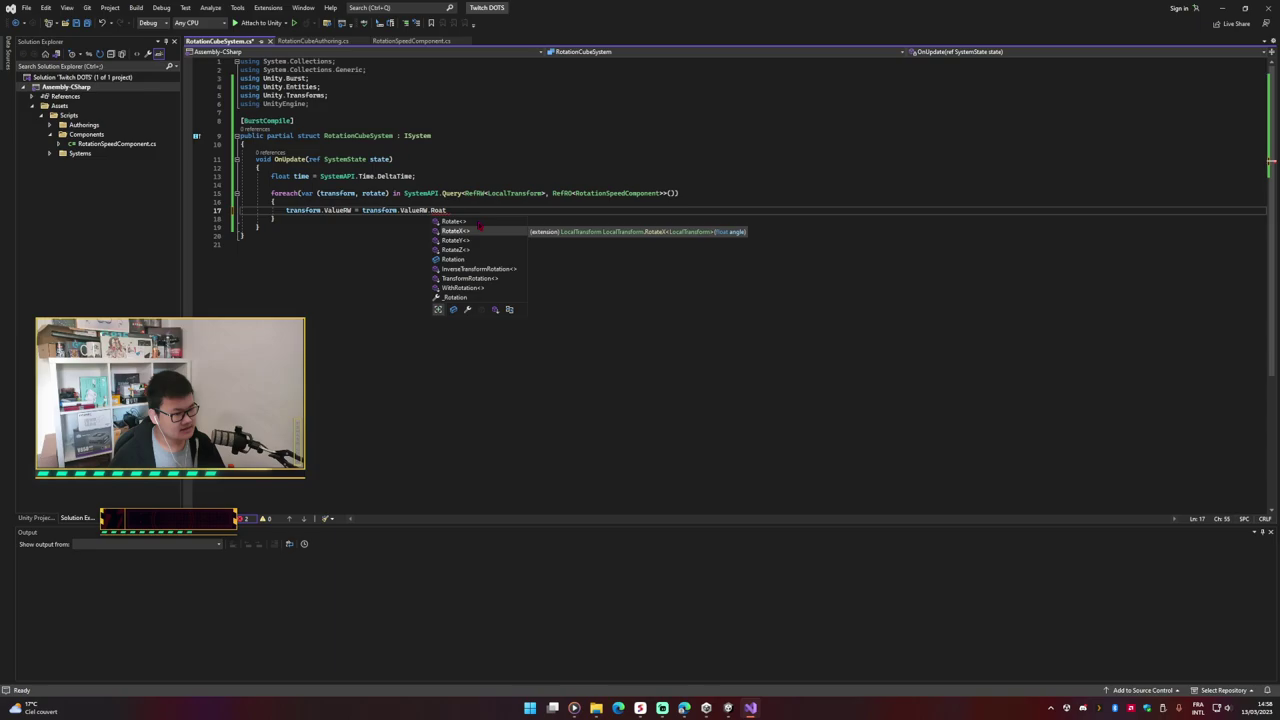
key("Escape")
key("BackSpace")
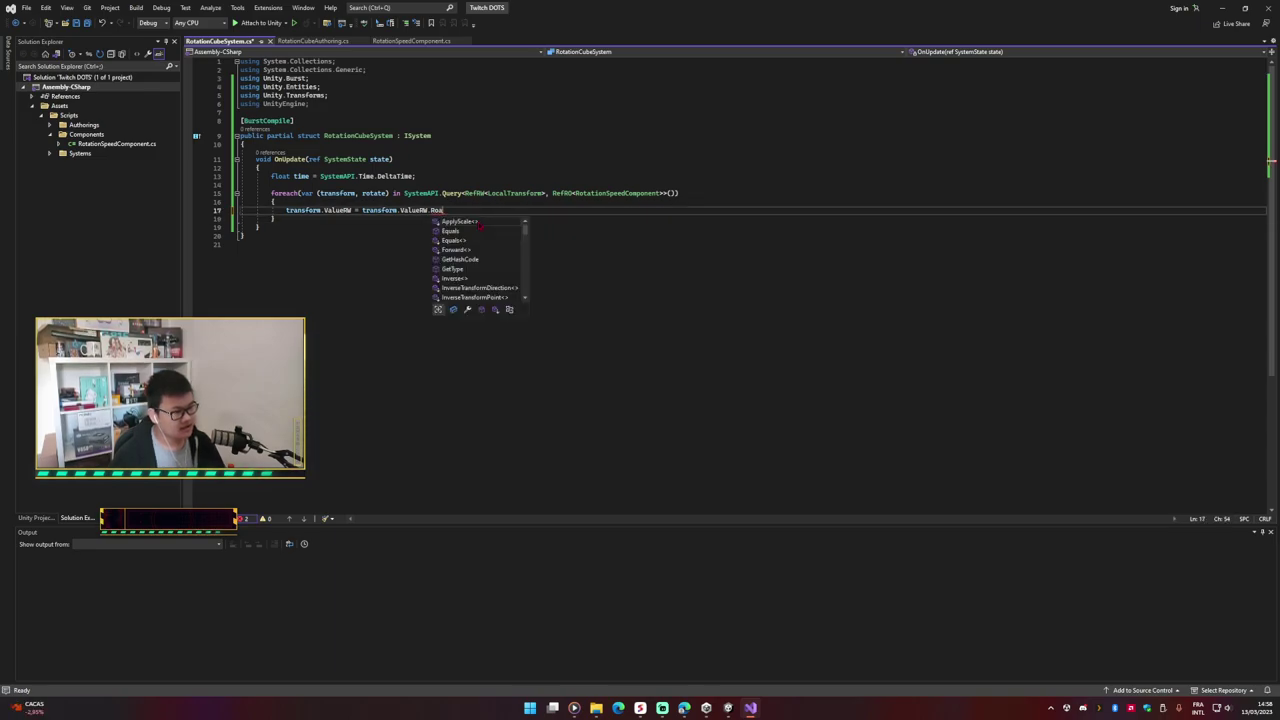
key("BackSpace")
type("teX")
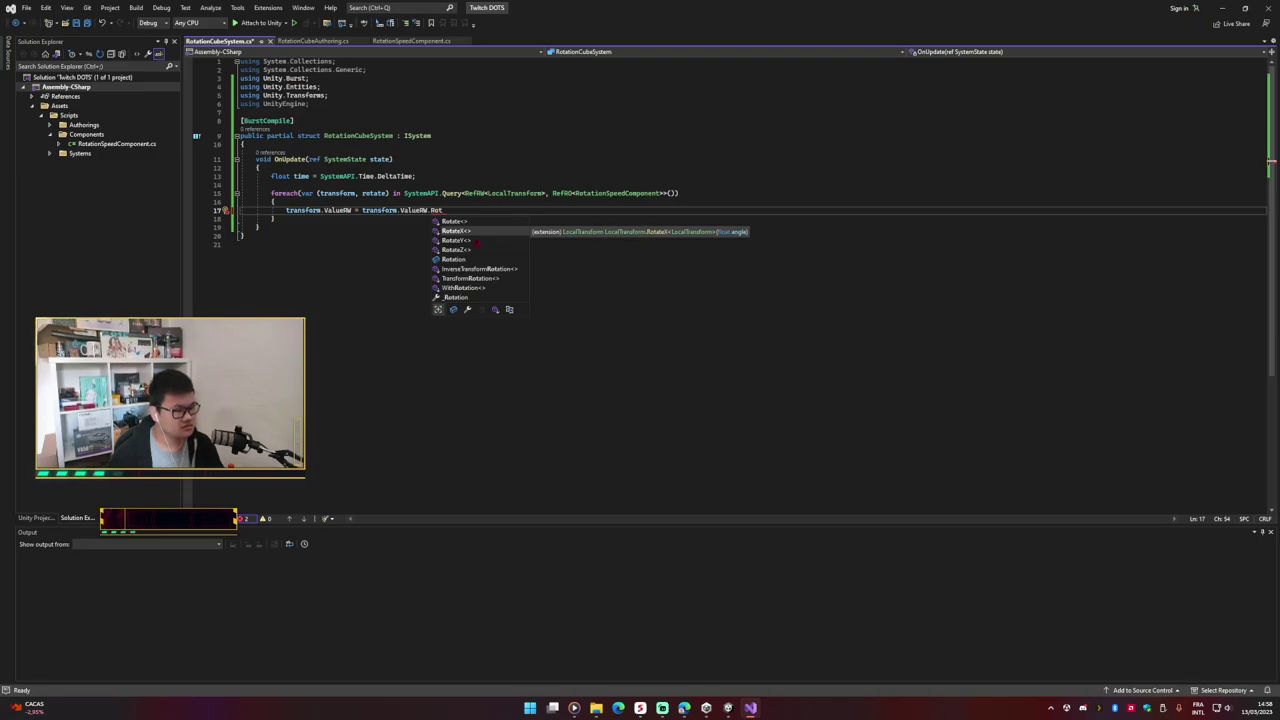
type("(")
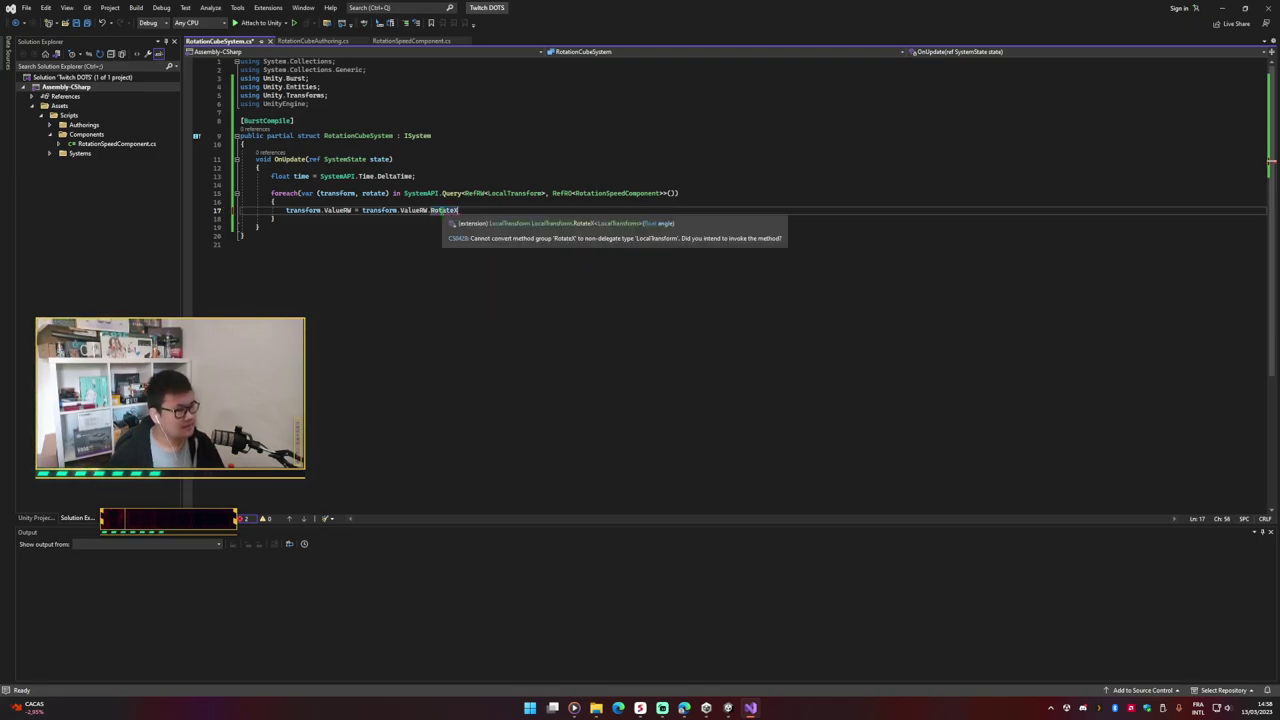
Step: Inspect RotateX's definition in ITransformData.cs, close it, and erase the RotateX call from line 17
left_click(444, 210, "ctrl")
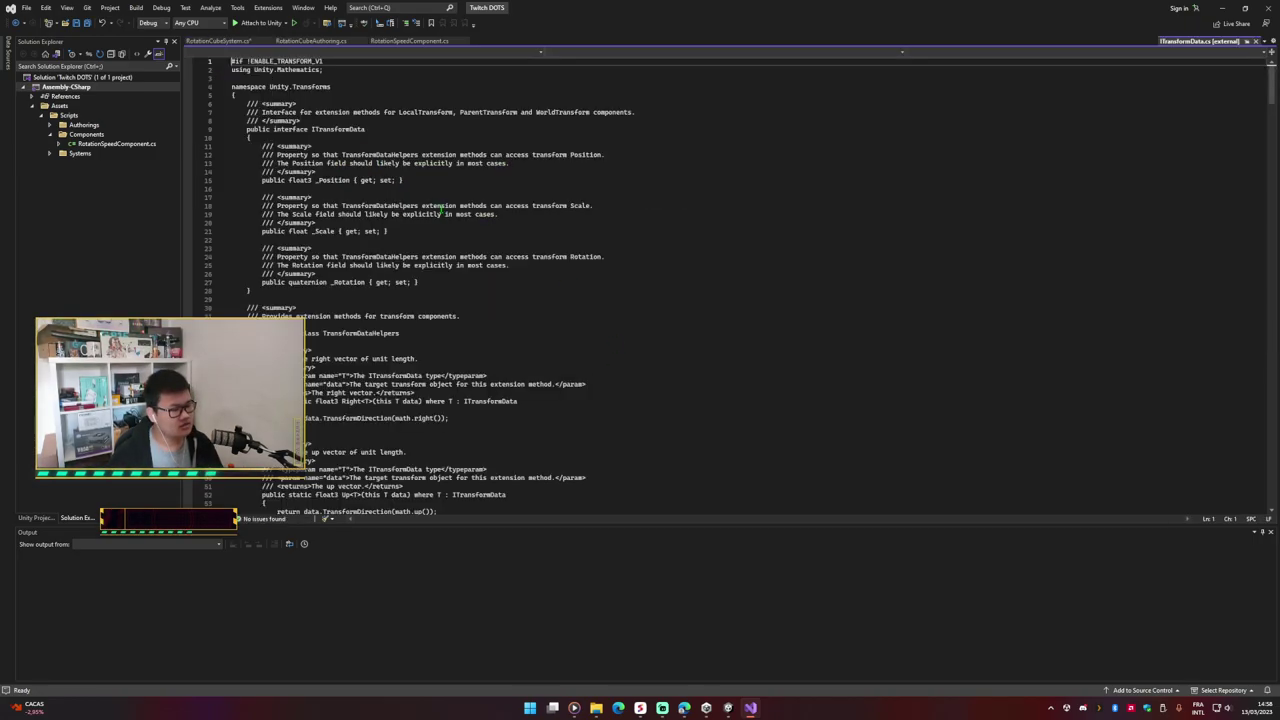
scroll(367, 213, "down", 1)
scroll(367, 213, "down", 2)
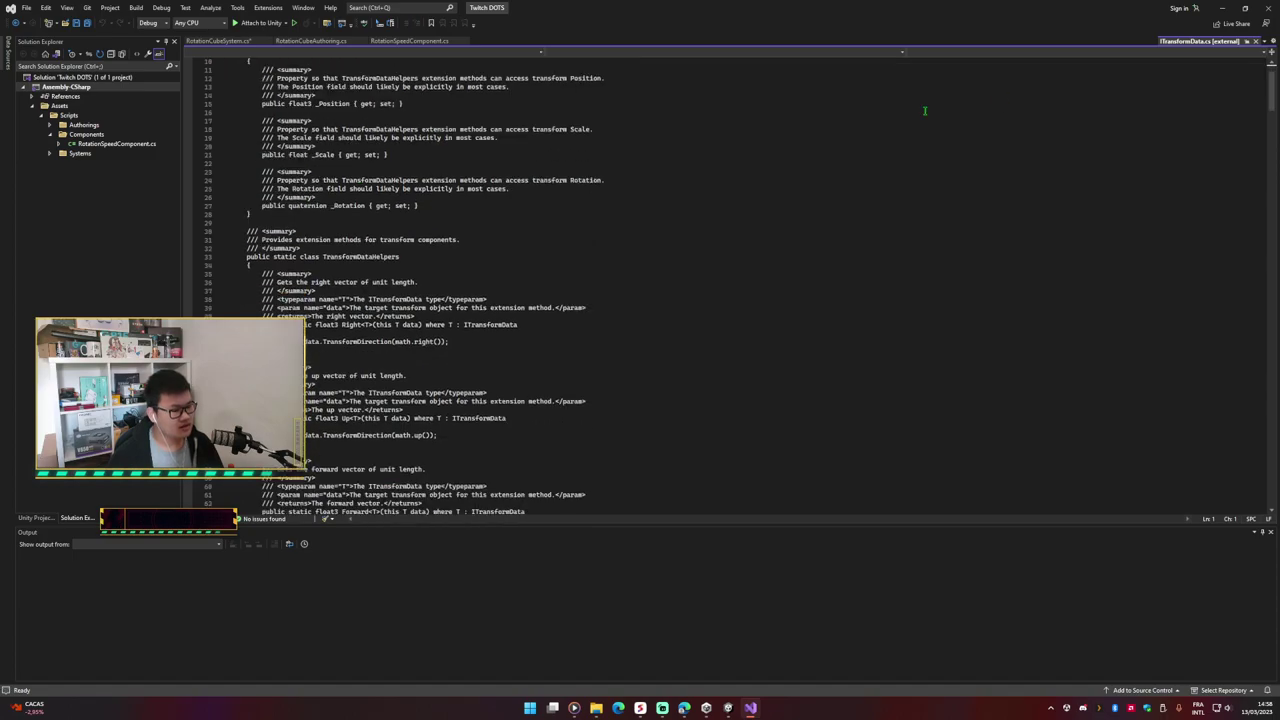
key("ctrl+F4")
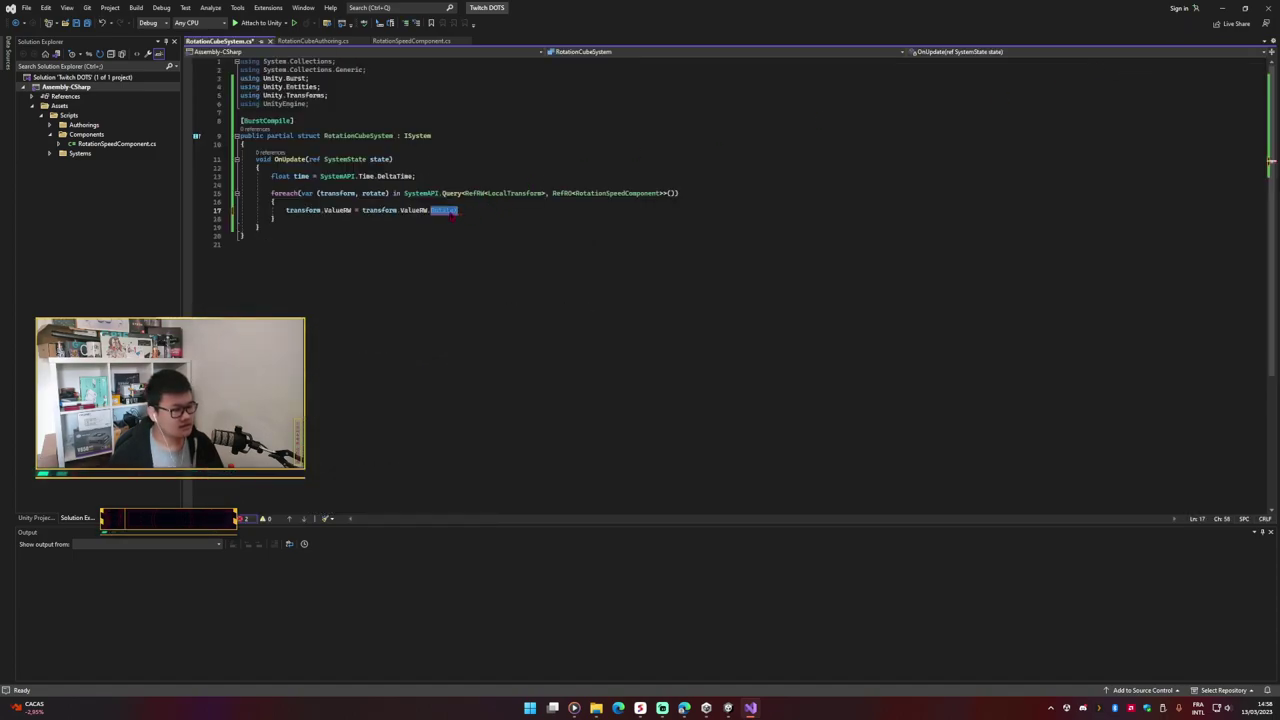
left_click(449, 213, "ctrl")
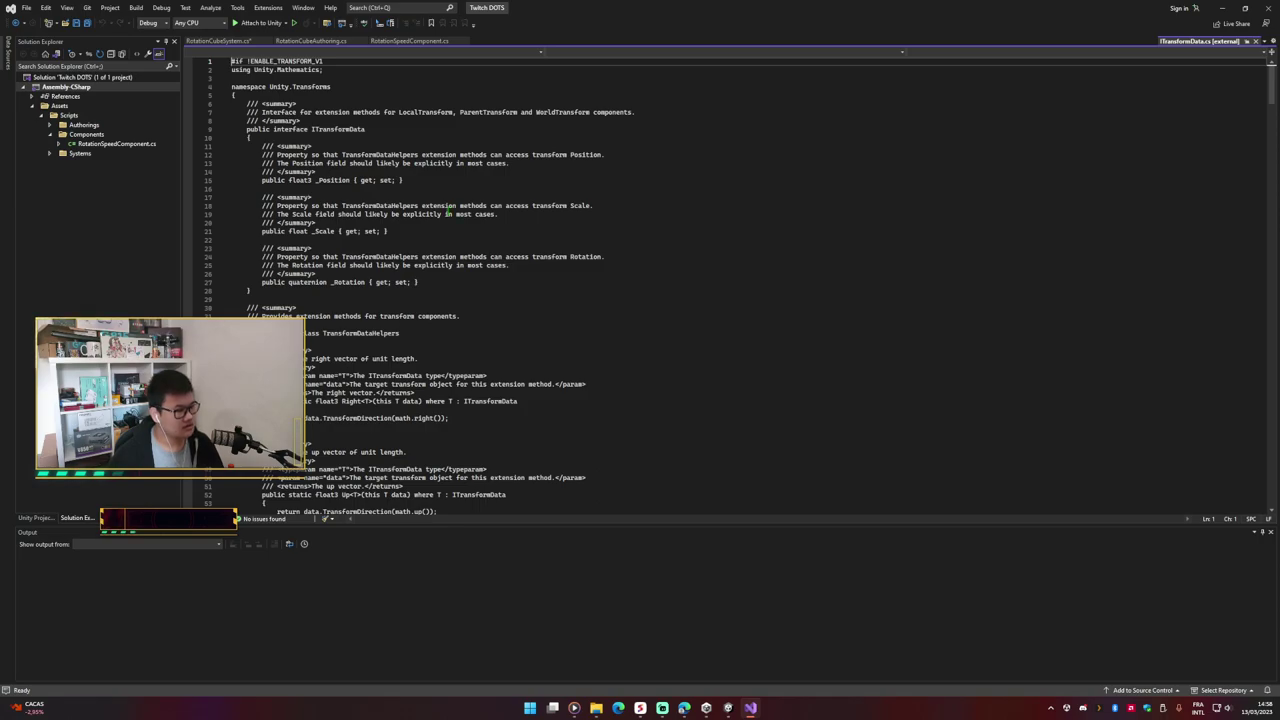
middle_click(1214, 42)
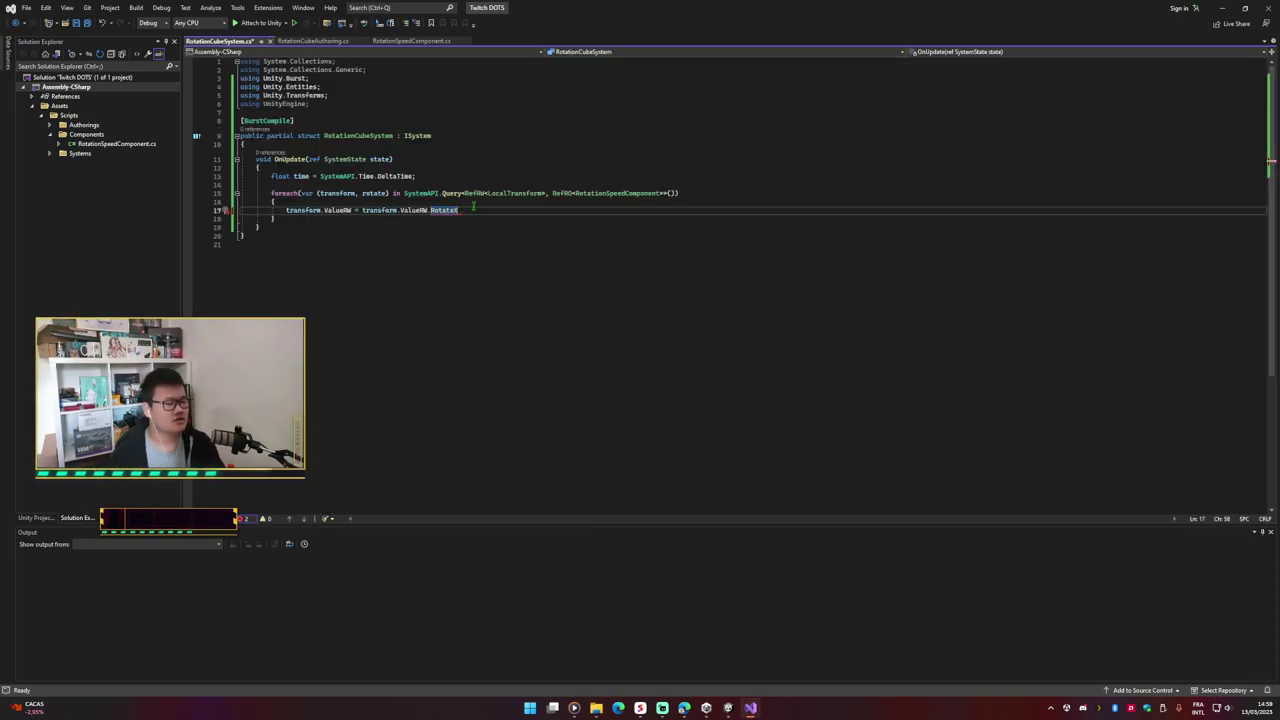
key("BackSpace")
key("BackSpace")
key("BackSpace")
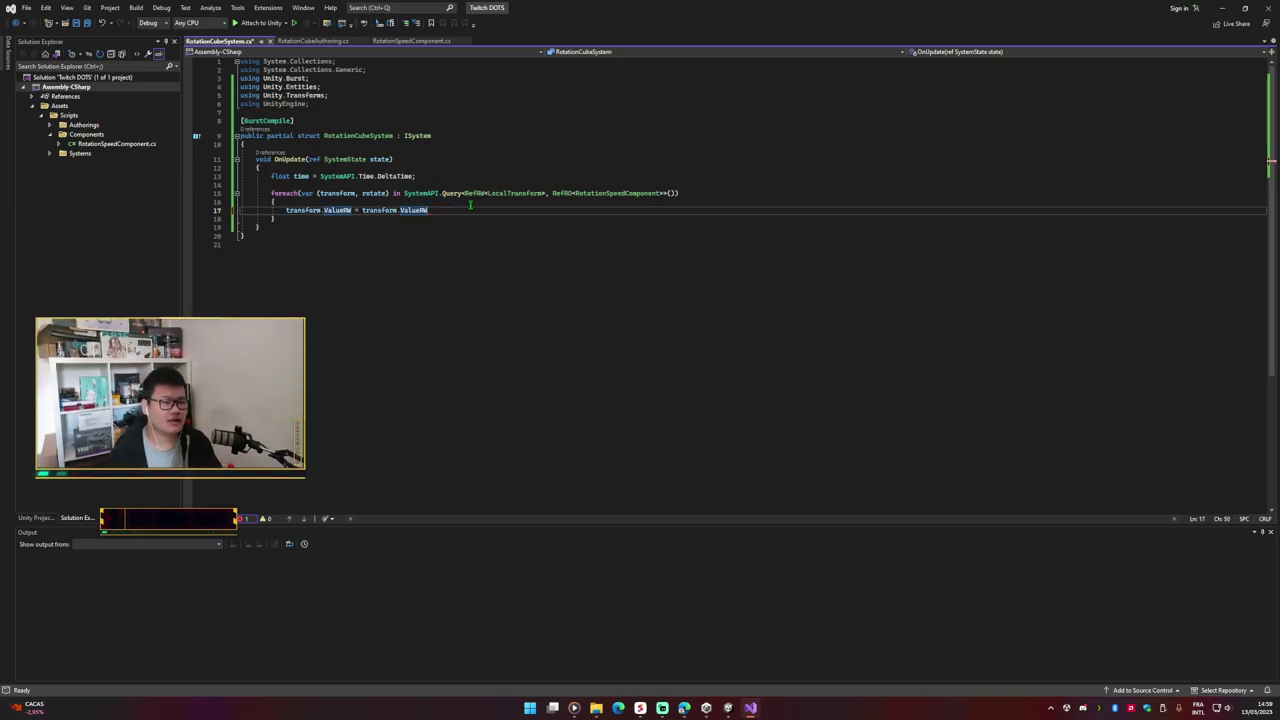
Step: Switch the second ValueRW back to ValueRO and start a RotateX call
key("BackSpace")
type("O")
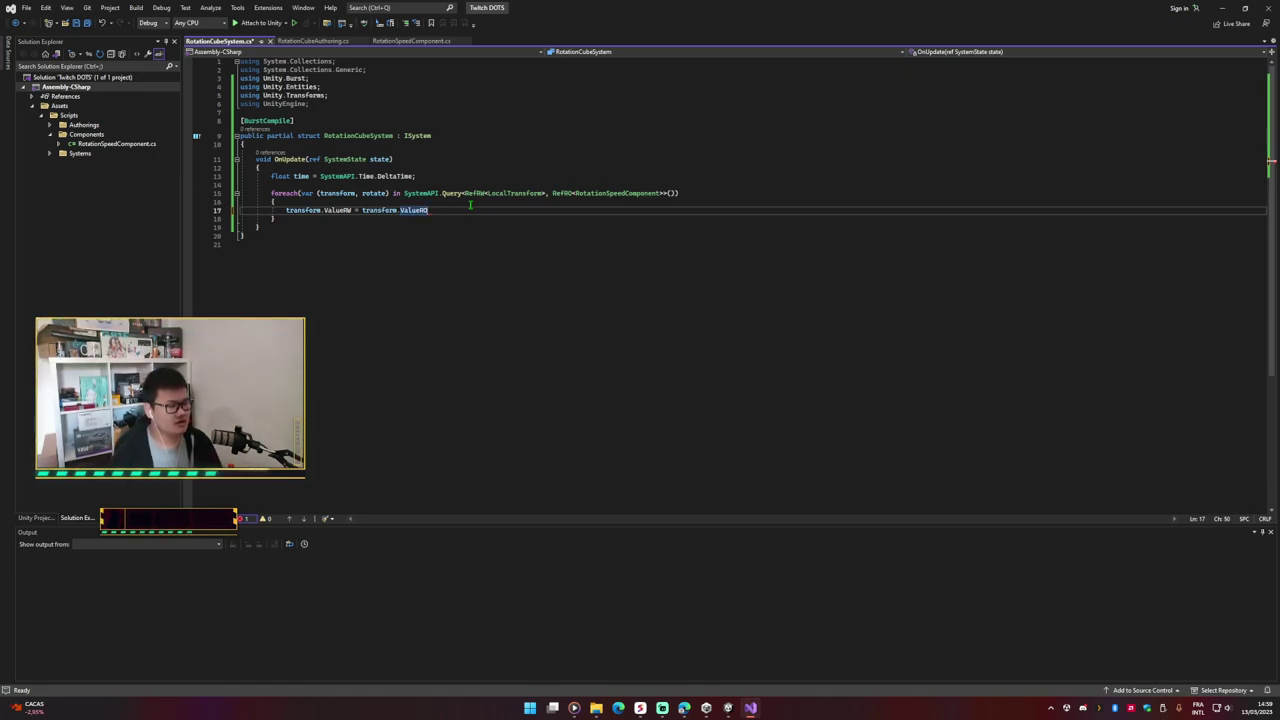
type(".Ro")
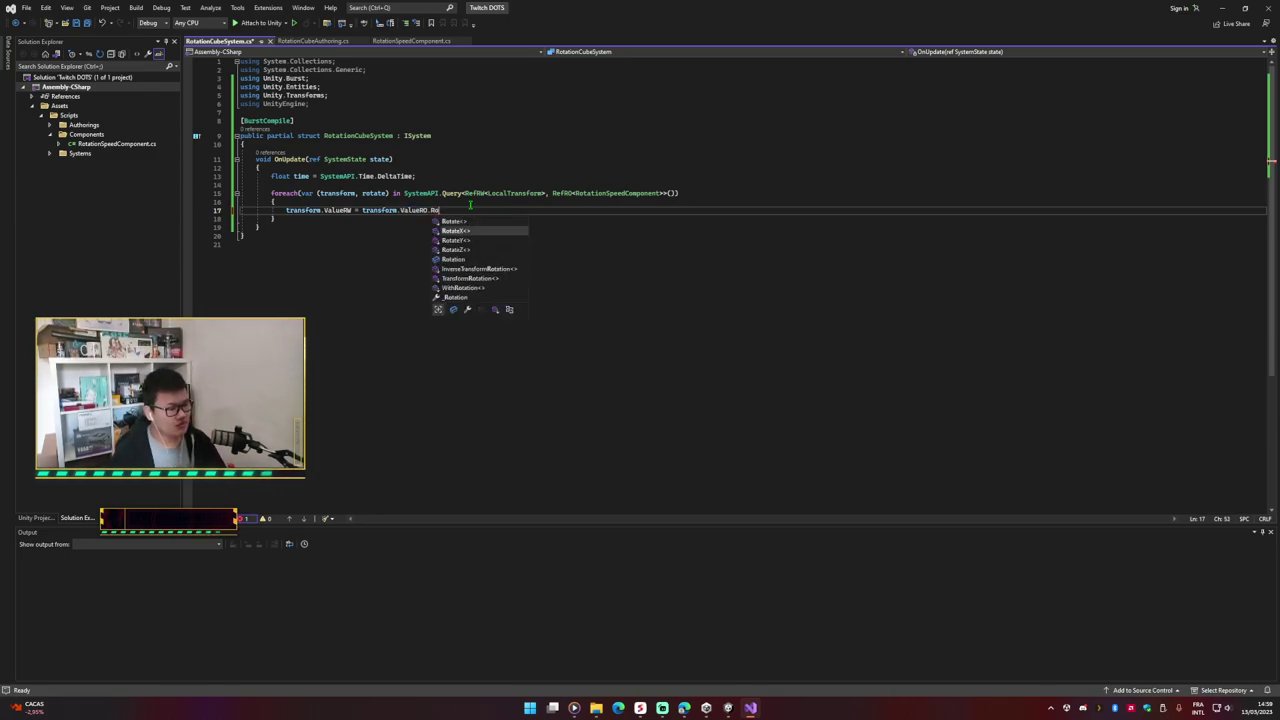
key("Tab")
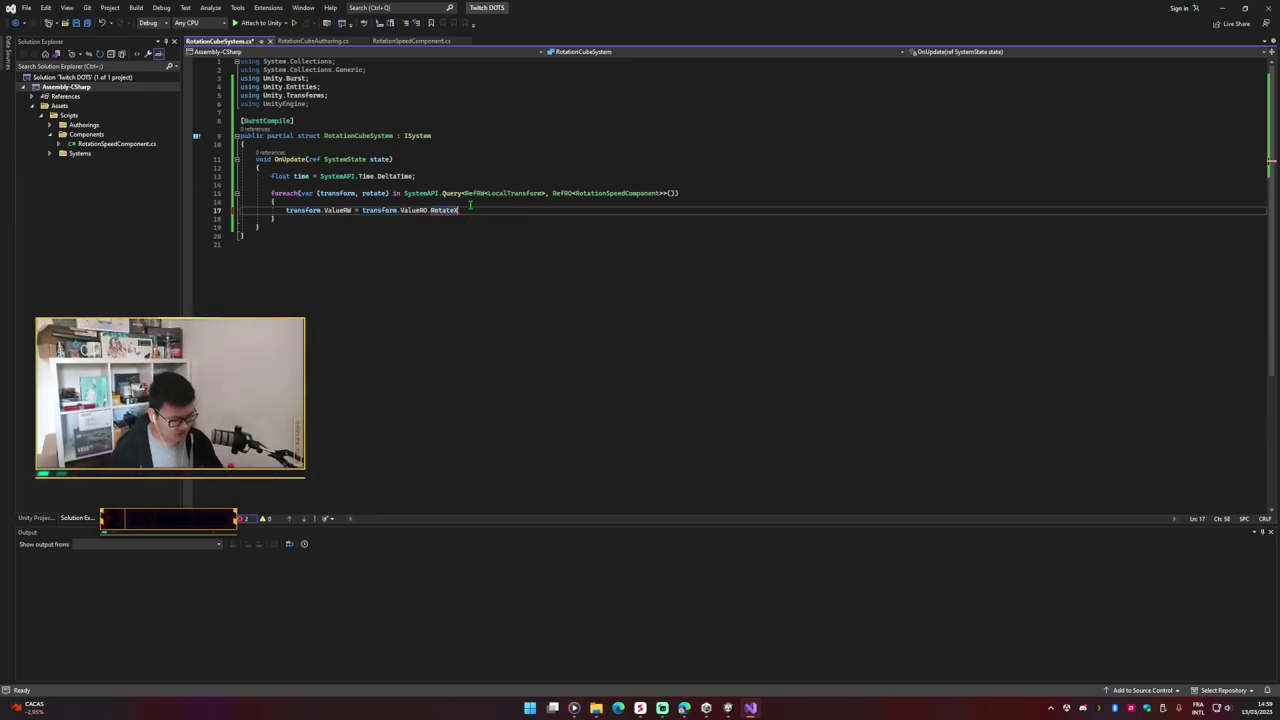
Step: Pass rotate.ValueRO.rotationSpeedX * time as the RotateX angle
type("(")
type("(")
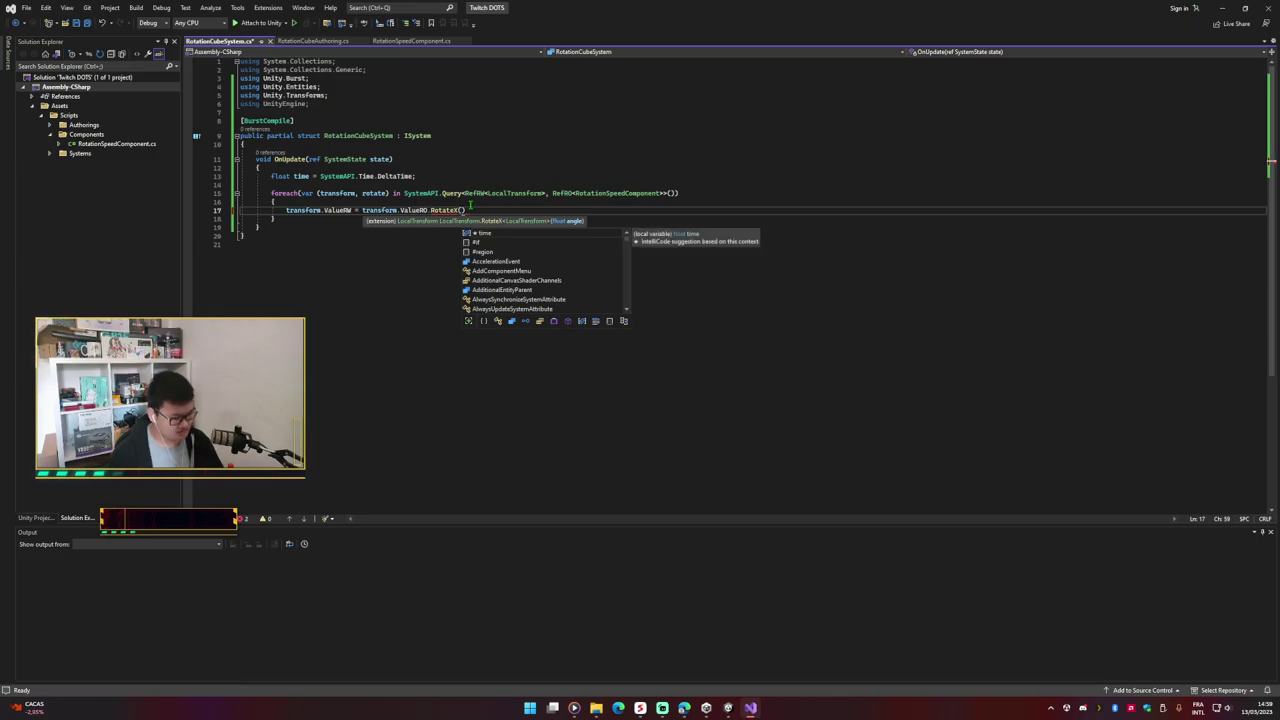
type("ra")
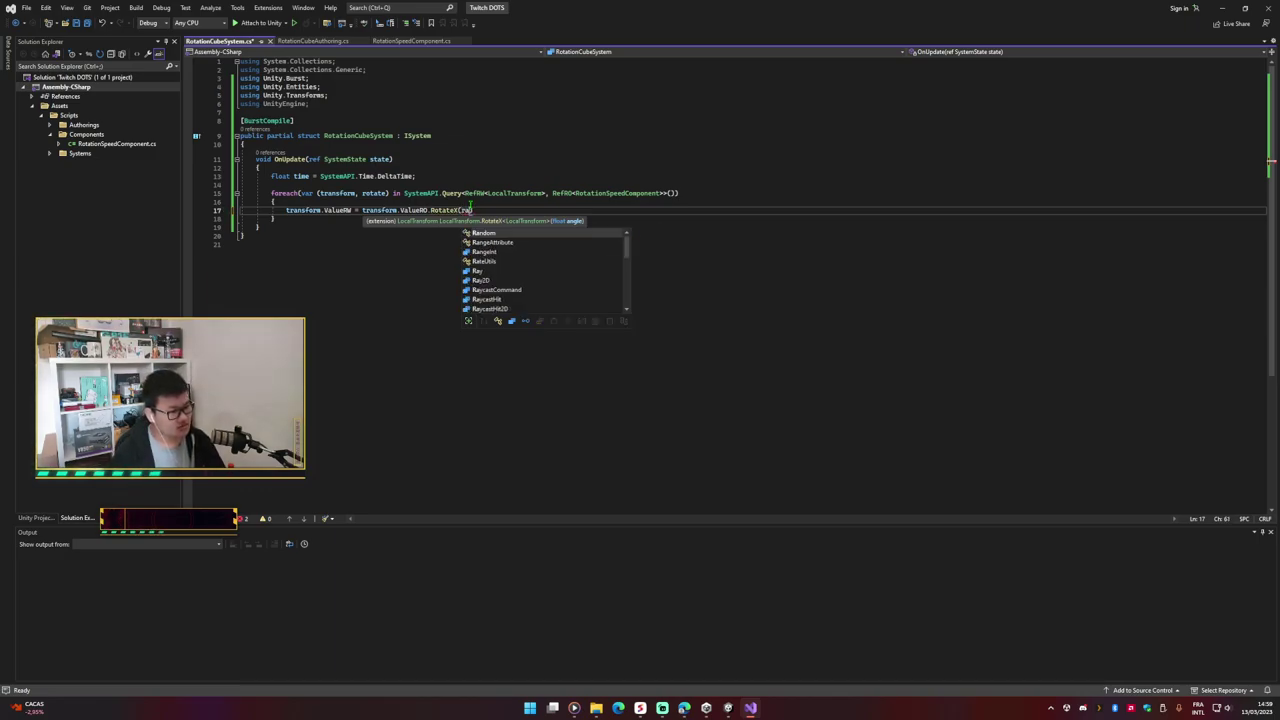
type("o")
key("Tab")
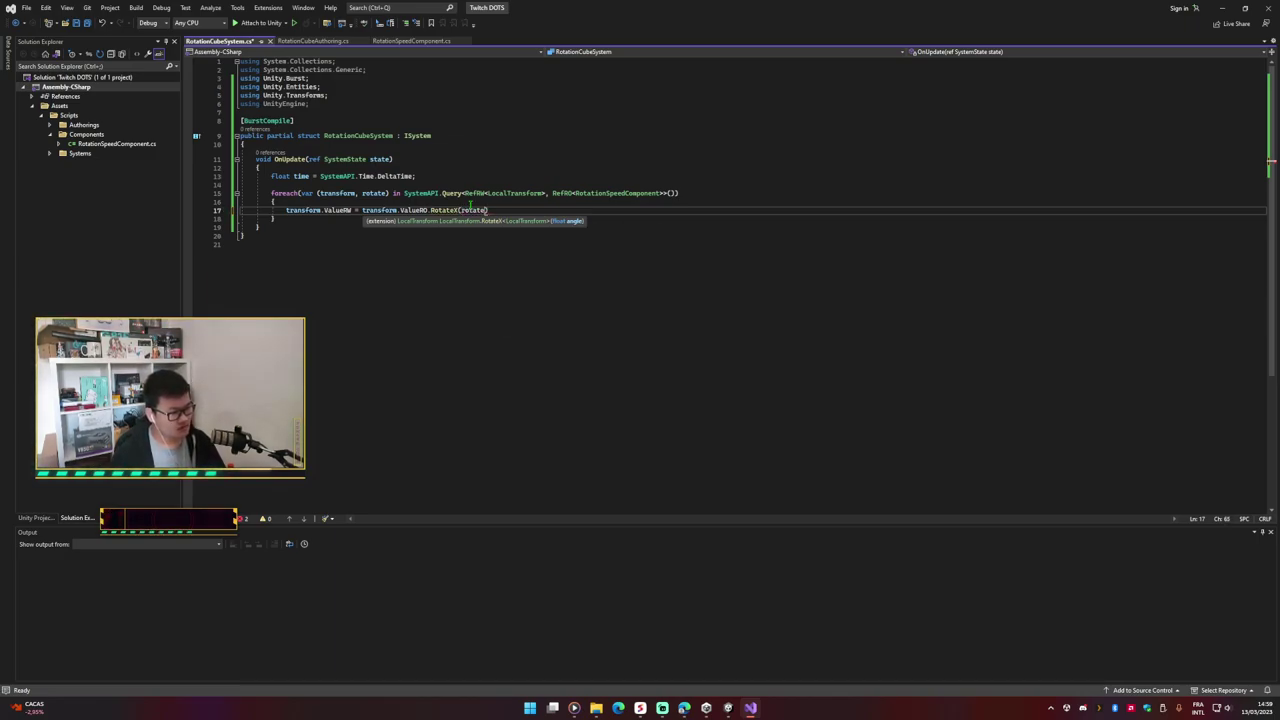
type(".")
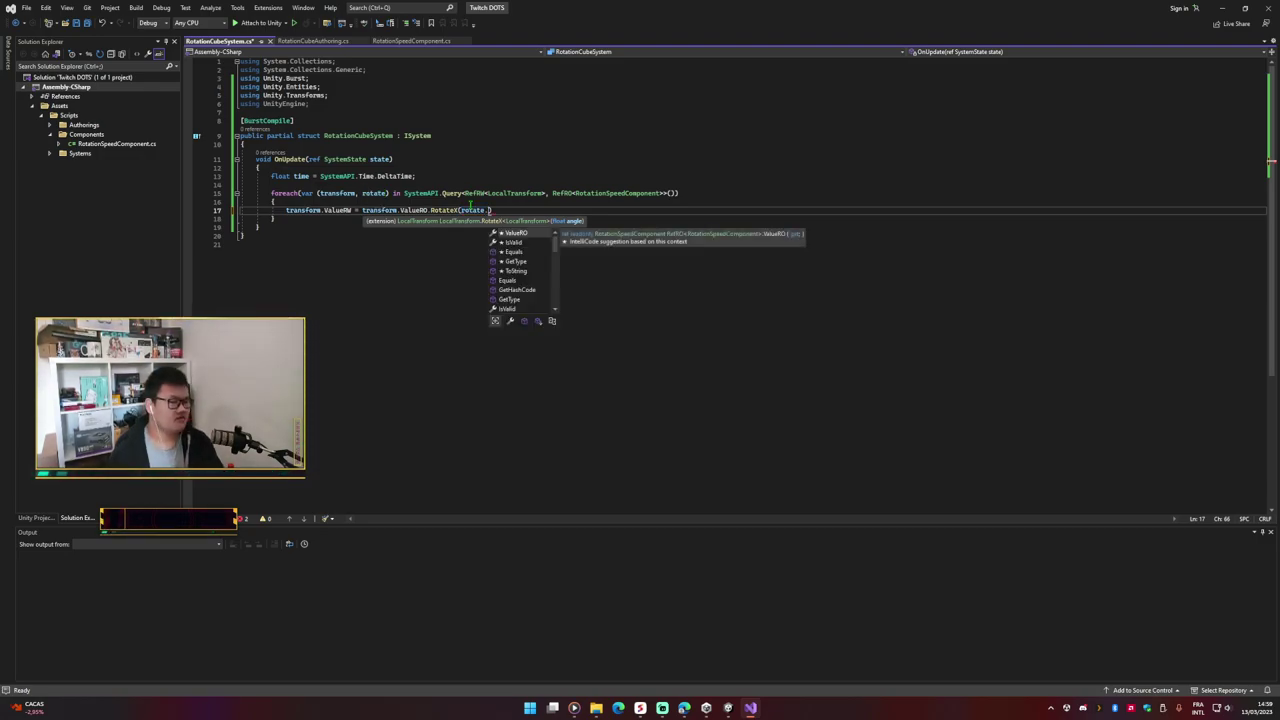
key("Tab")
type(".")
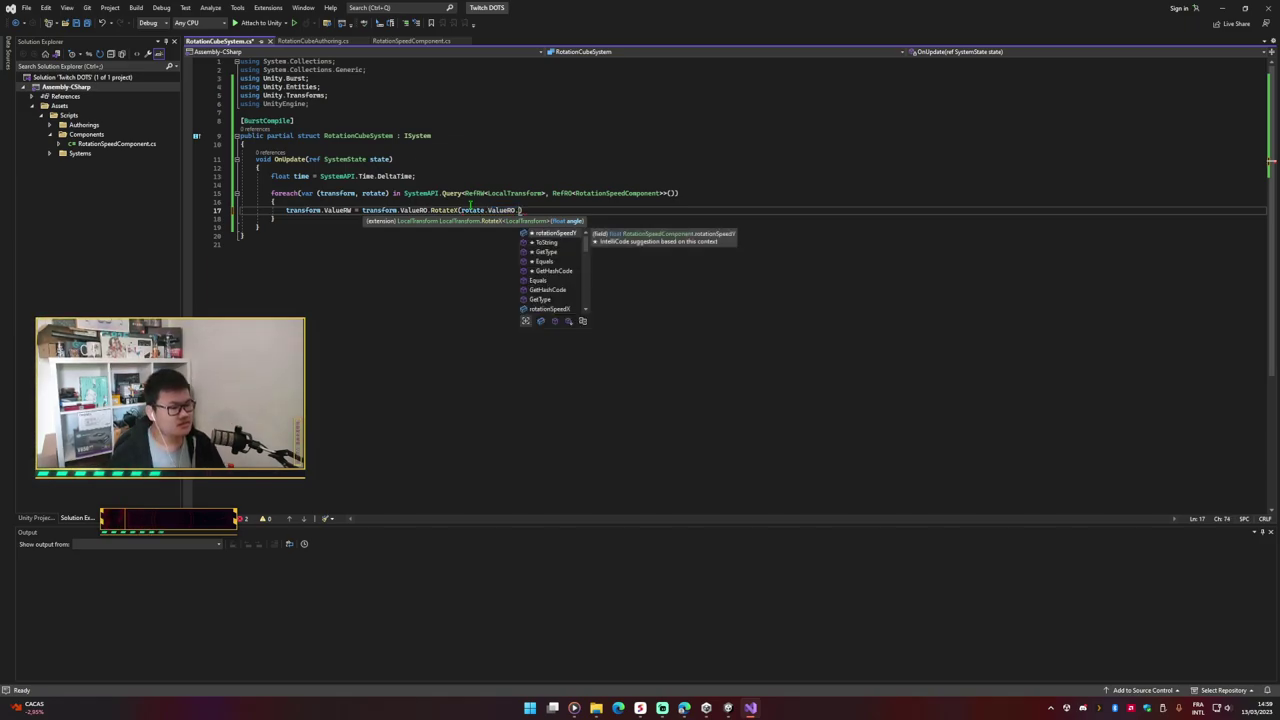
key("Down")
key("Down")
key("Page_Down")
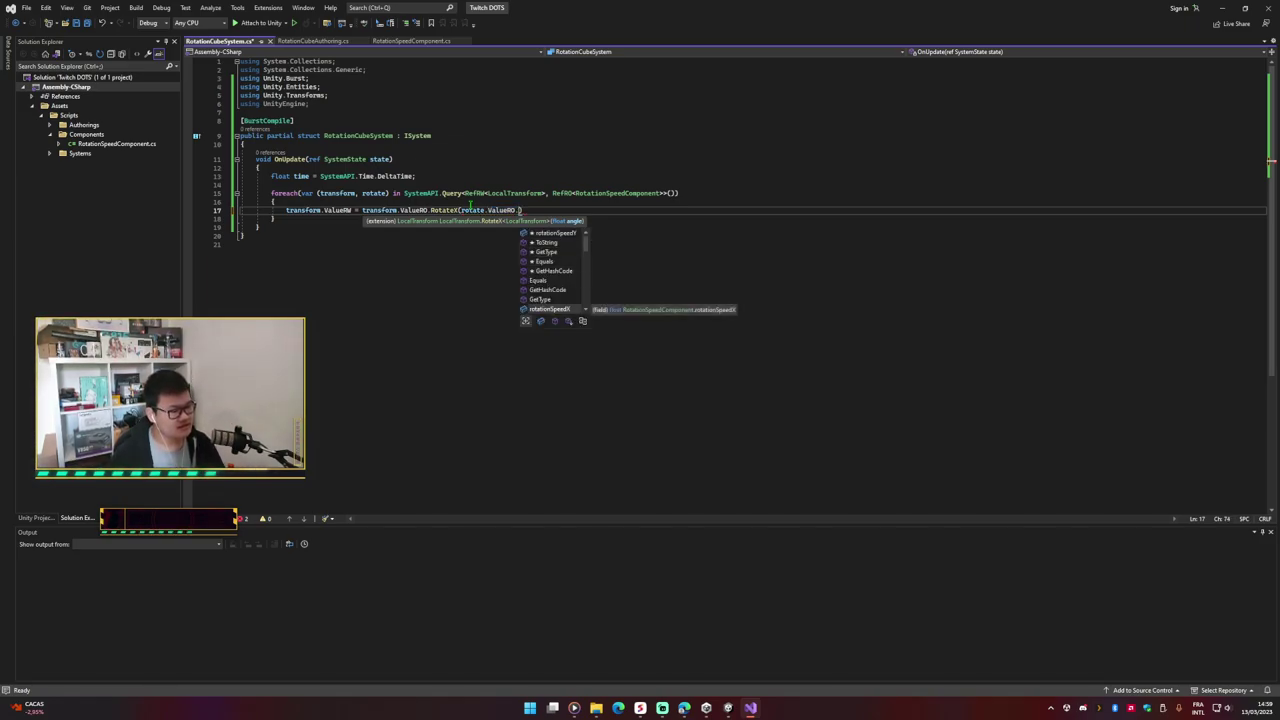
key("Tab")
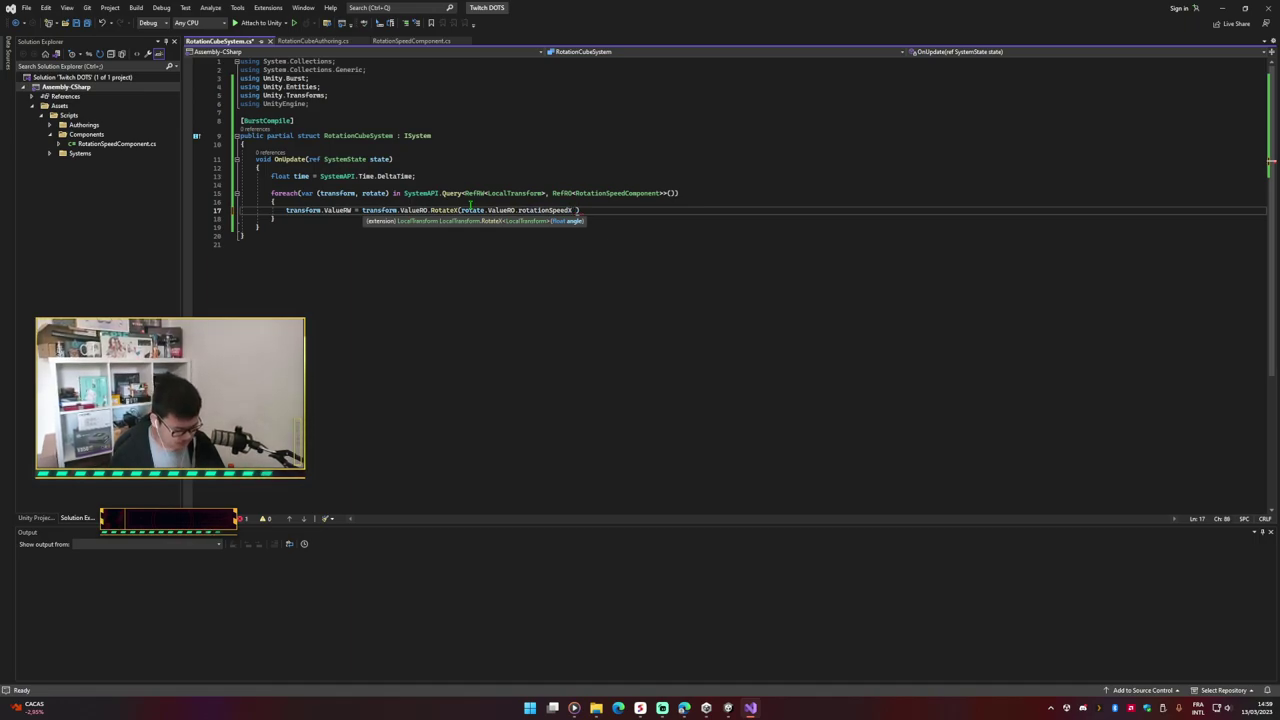
type("* time")
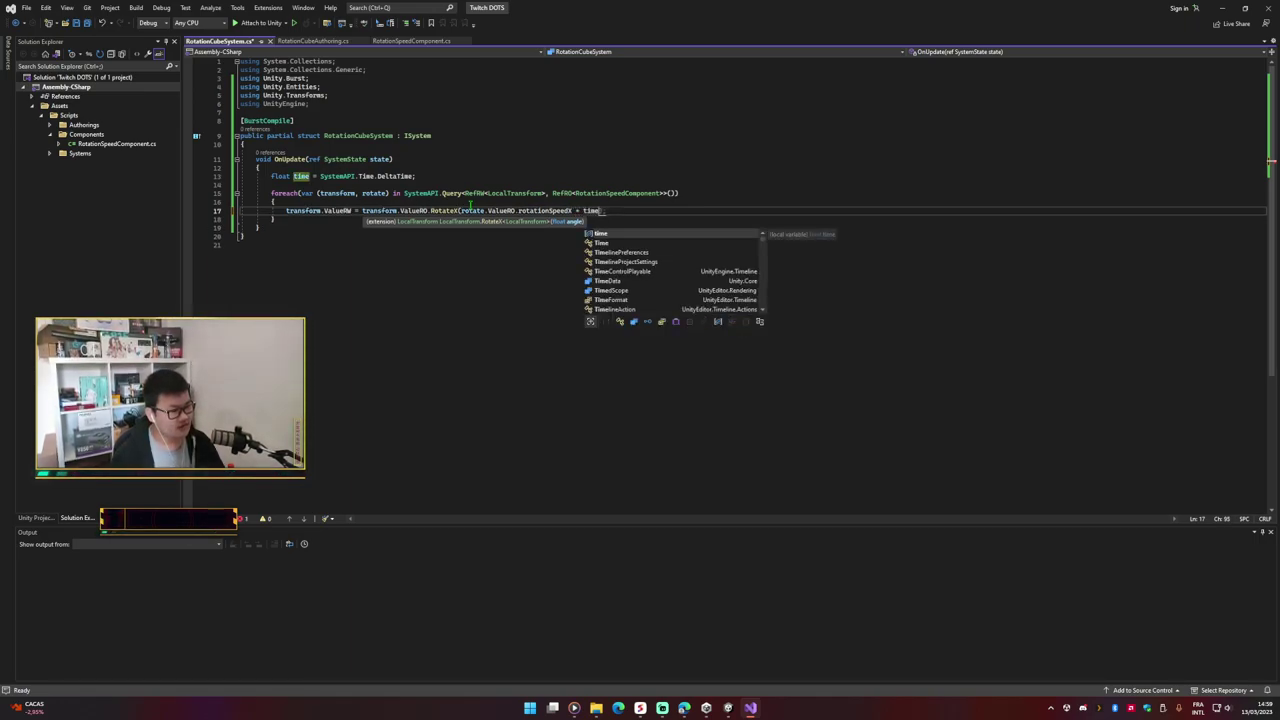
Step: Rename the time variable on line 13 to deltaTime and save
left_click(301, 178)
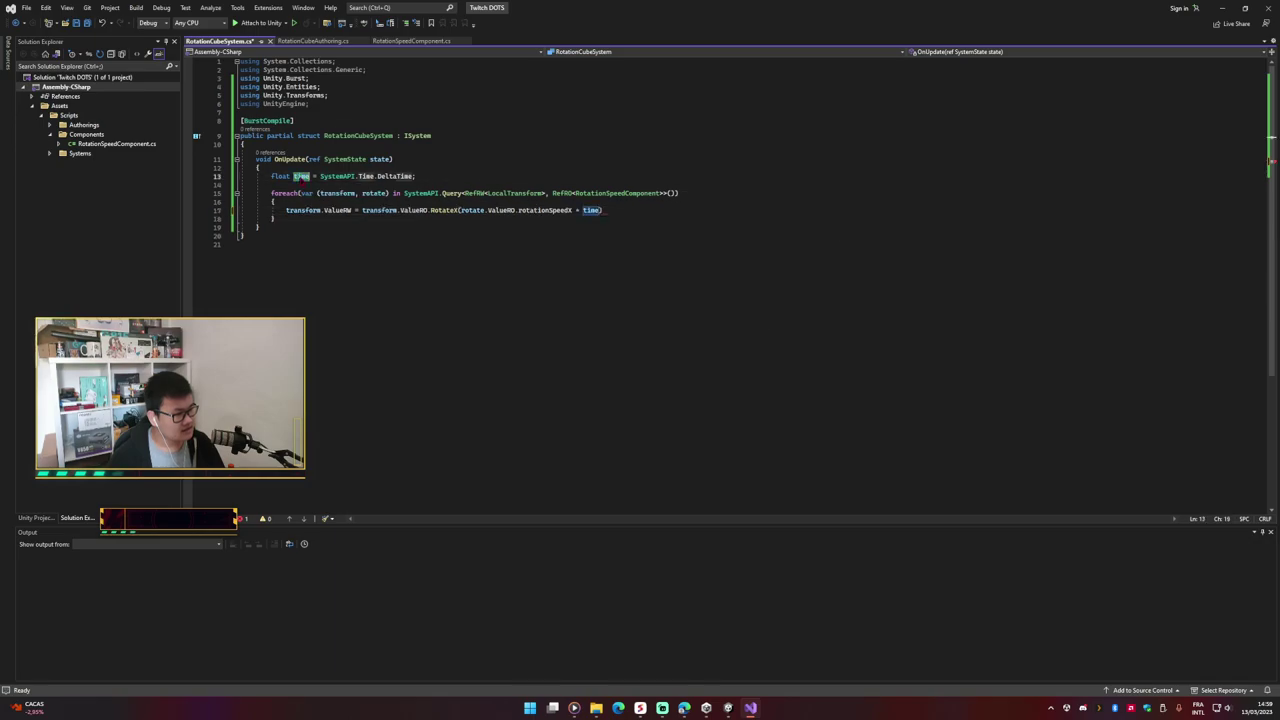
key("BackSpace")
key("BackSpace")
key("BackSpace")
type("deltaTime")
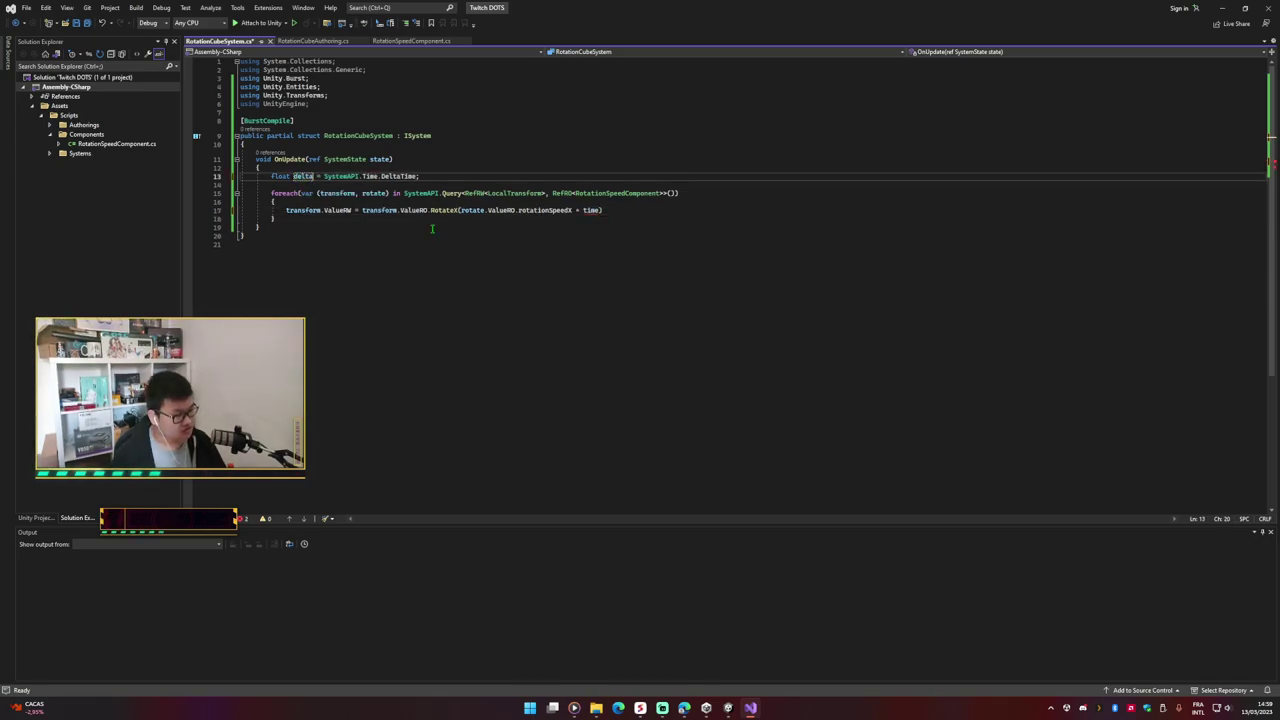
key("ctrl+s")
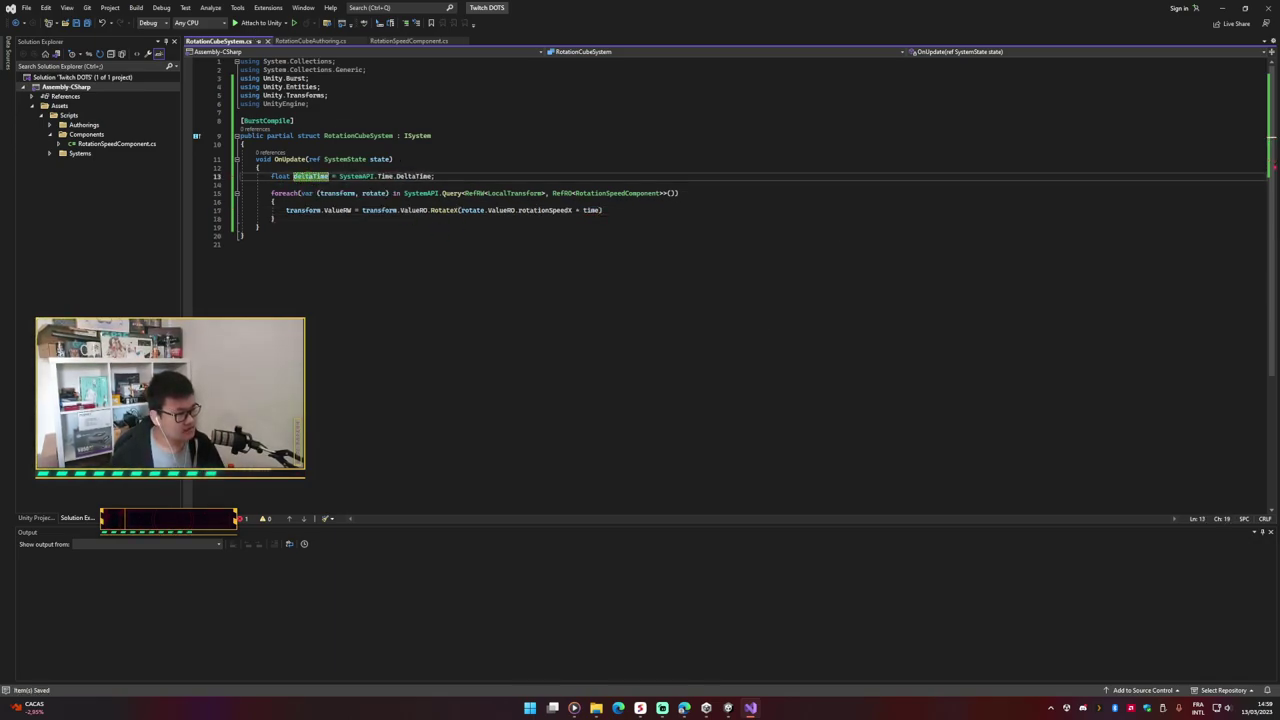
Step: End line 17 with rotationSpeedX * deltaTime); and save the script
left_click(763, 210)
key("Left")
key("BackSpace")
key("BackSpace")
key("BackSpace")
type("deltaTime")
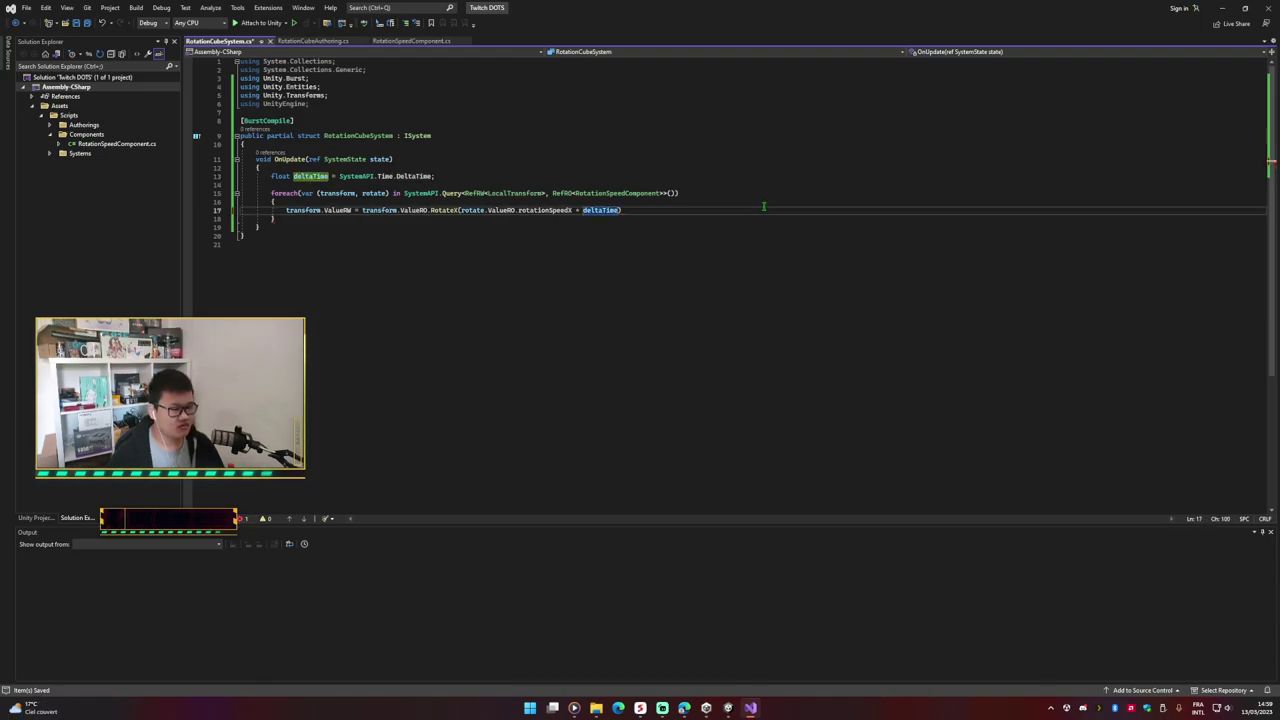
type(");")
key("ctrl+s")
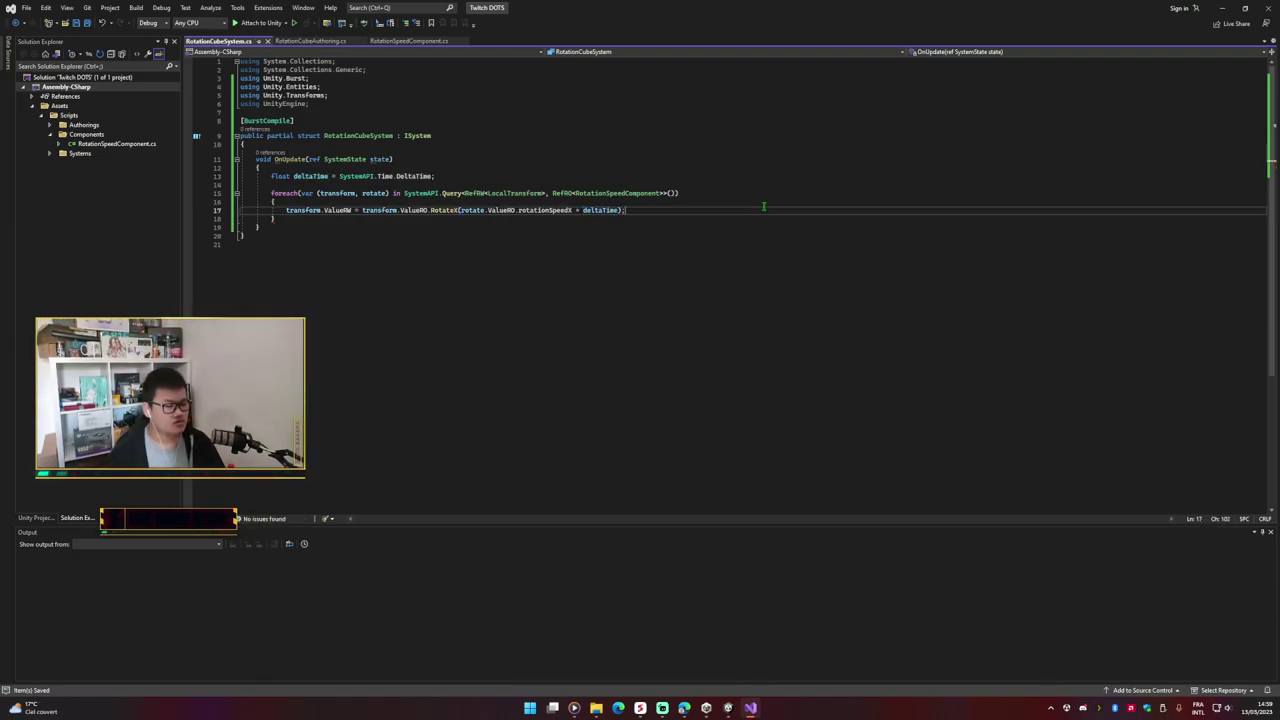
Step: Duplicate the rotation line with Ctrl+D, then delete the duplicated lines 18 and 19
key("ctrl+d")
key("ctrl+d")
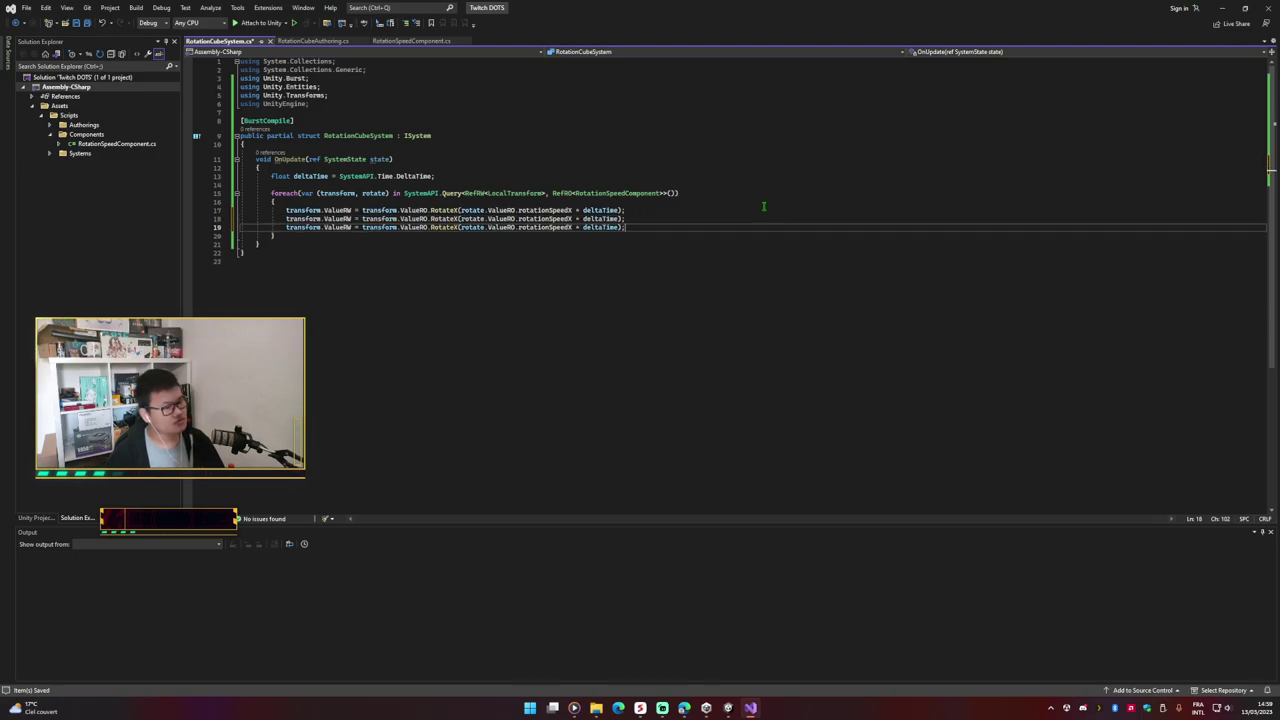
mouse_move(414, 223)
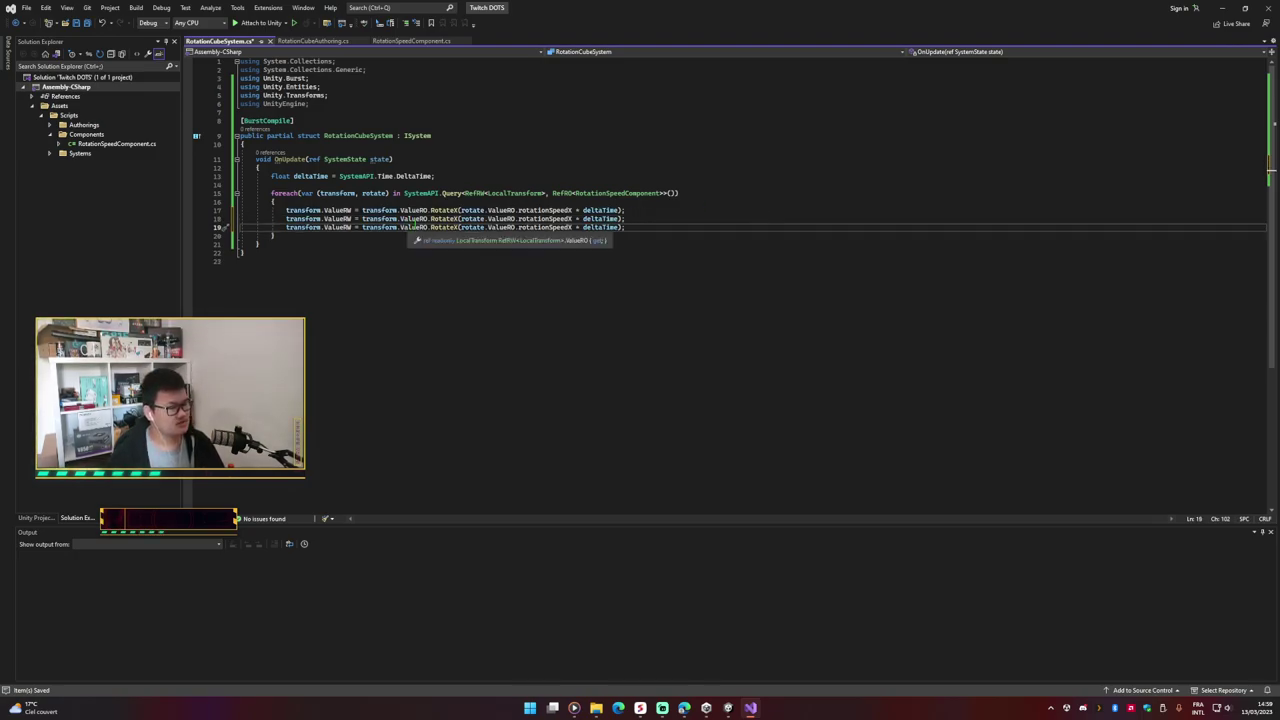
left_click(646, 220)
left_click(641, 227)
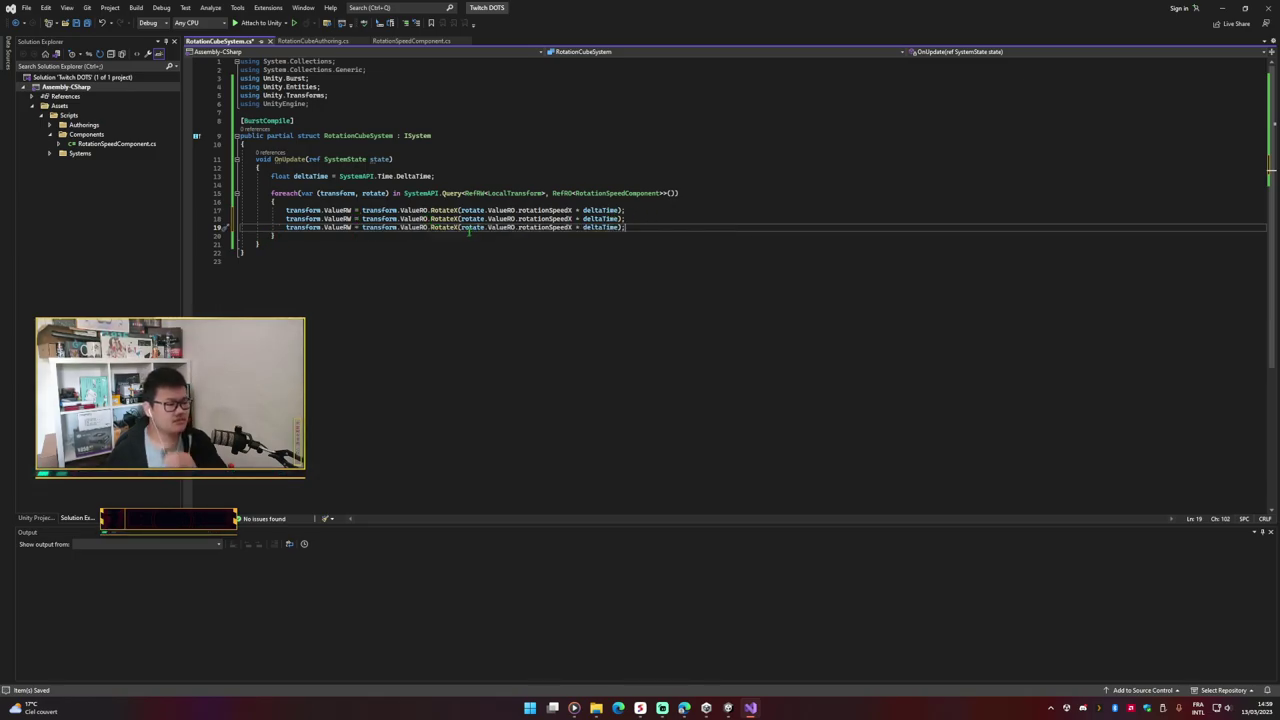
left_click(648, 234)
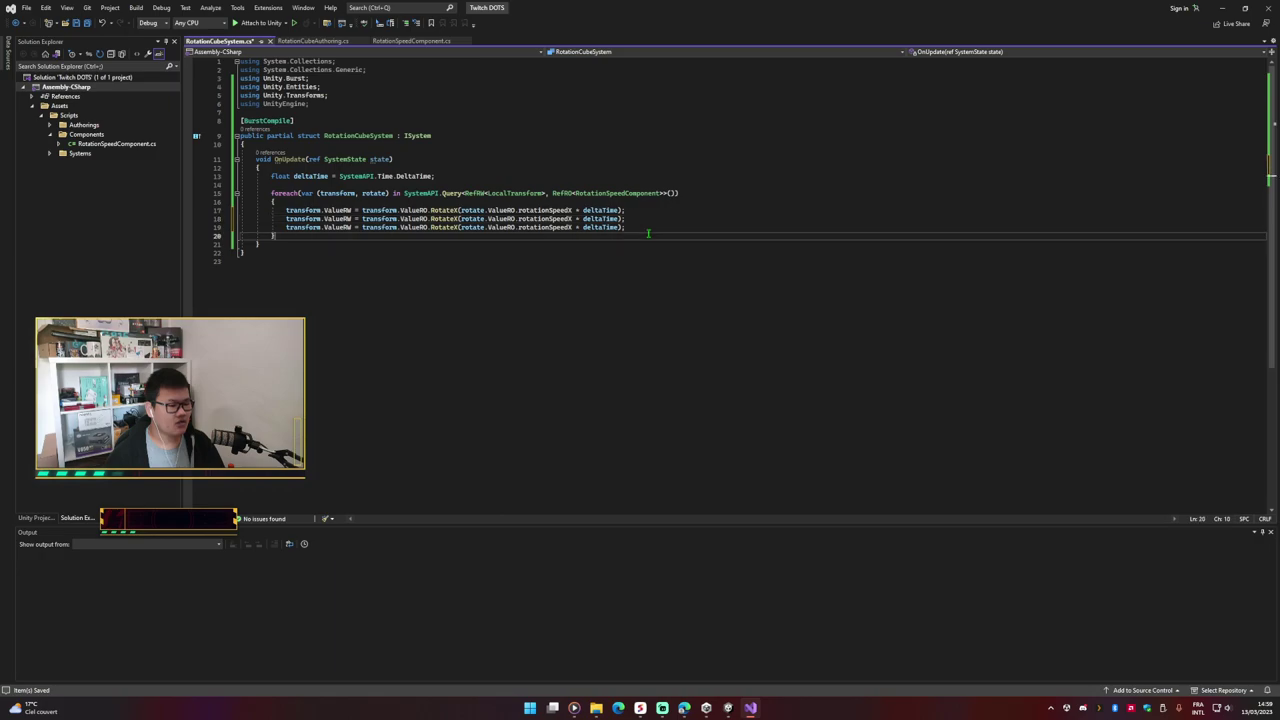
left_click_drag(648, 234, 648, 209)
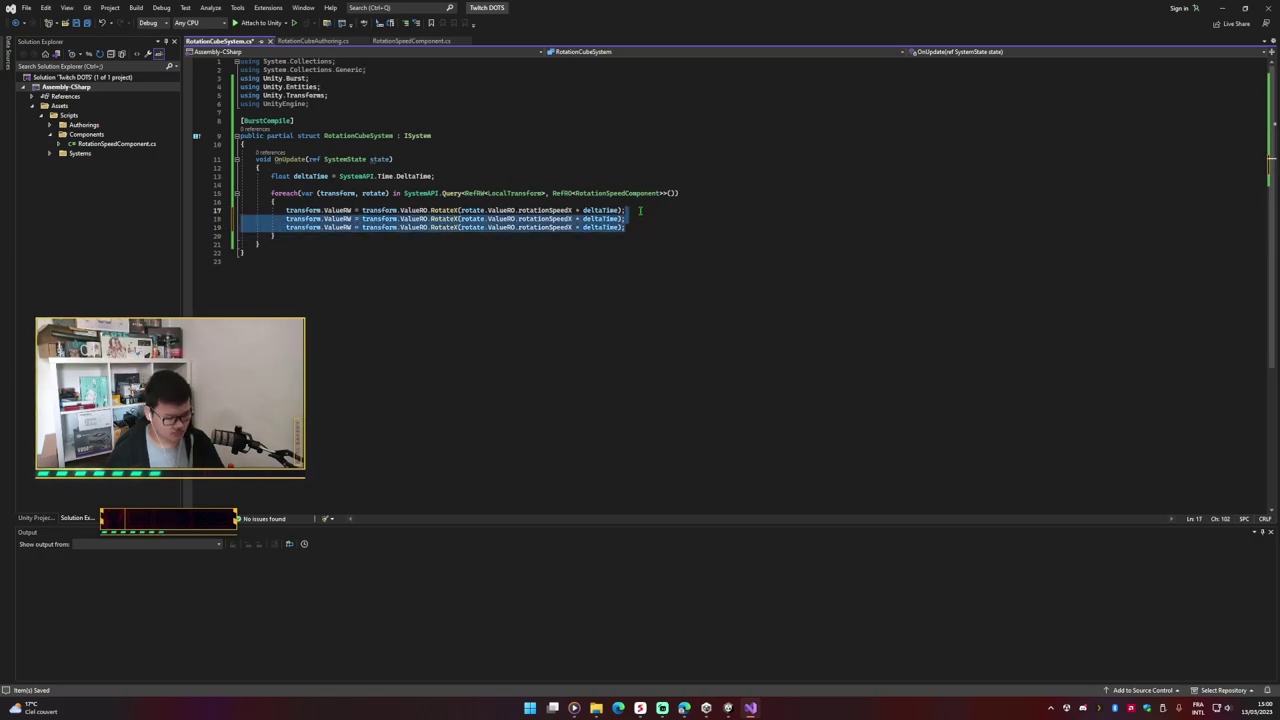
key("Delete")
left_click(455, 210)
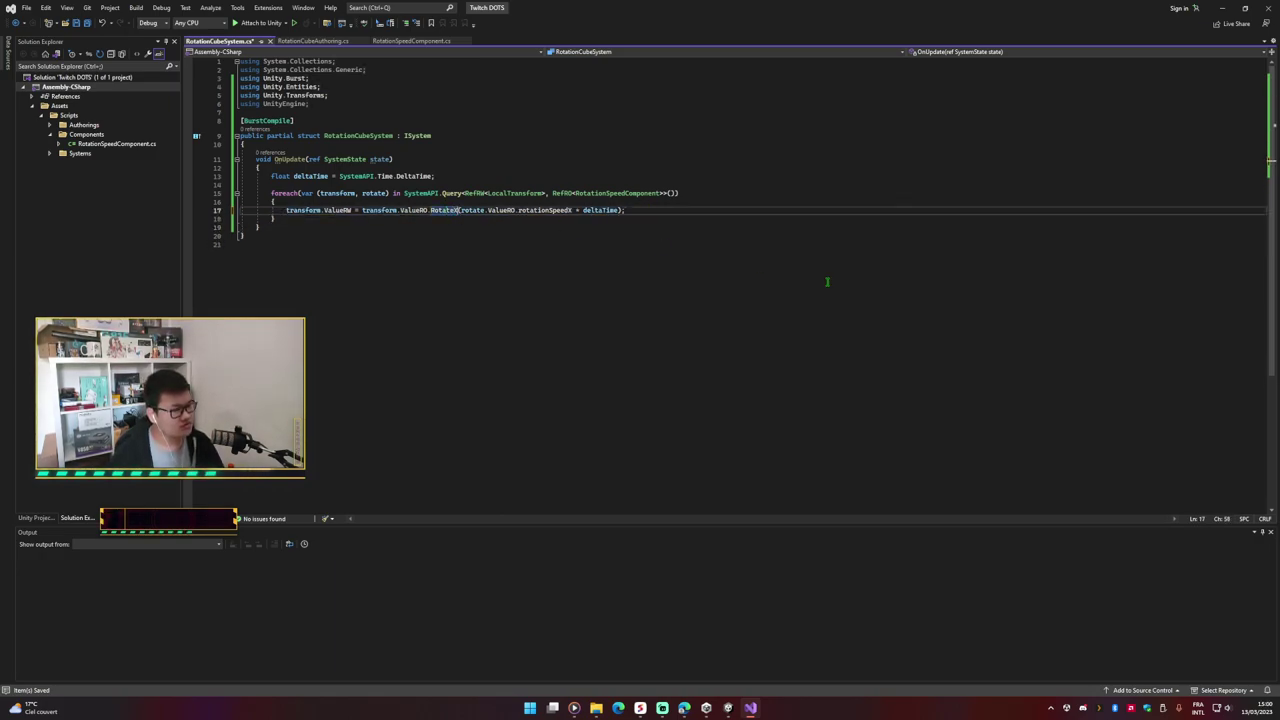
Step: Change RotateX to Rotate and check Rotate's definition in ITransformData.cs
key("BackSpace")
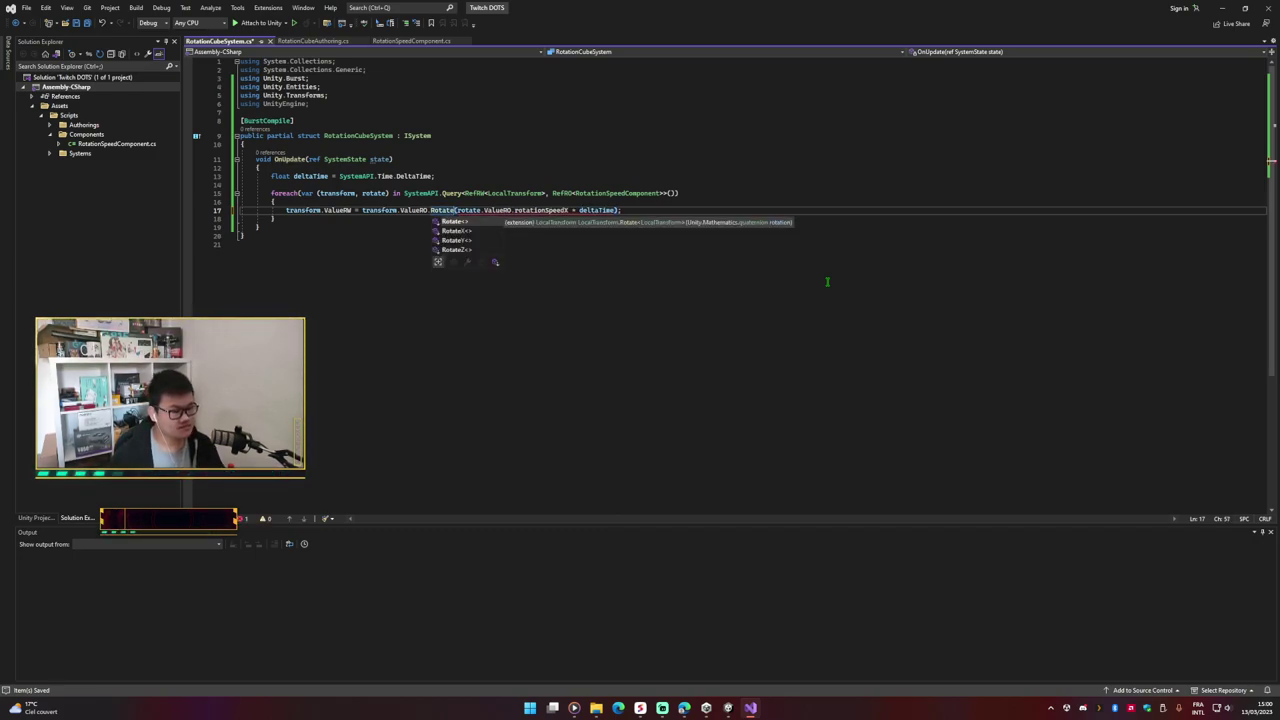
key("Escape")
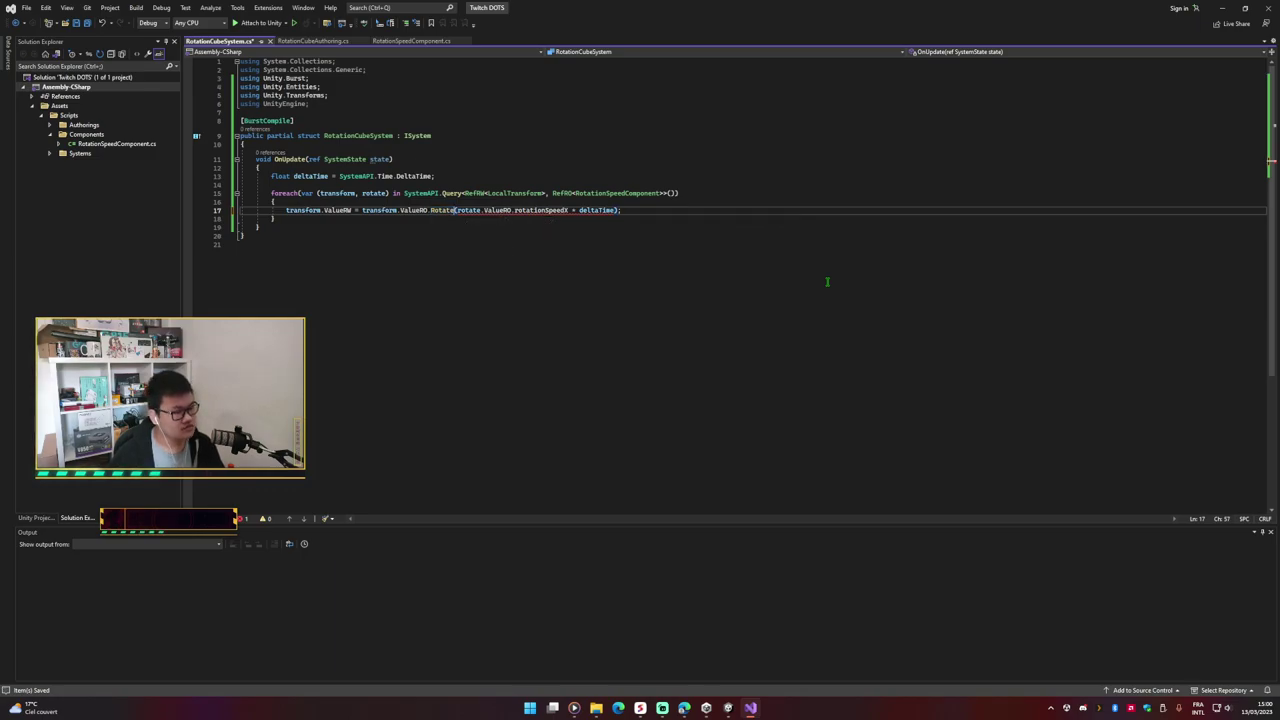
left_click(440, 212, "ctrl")
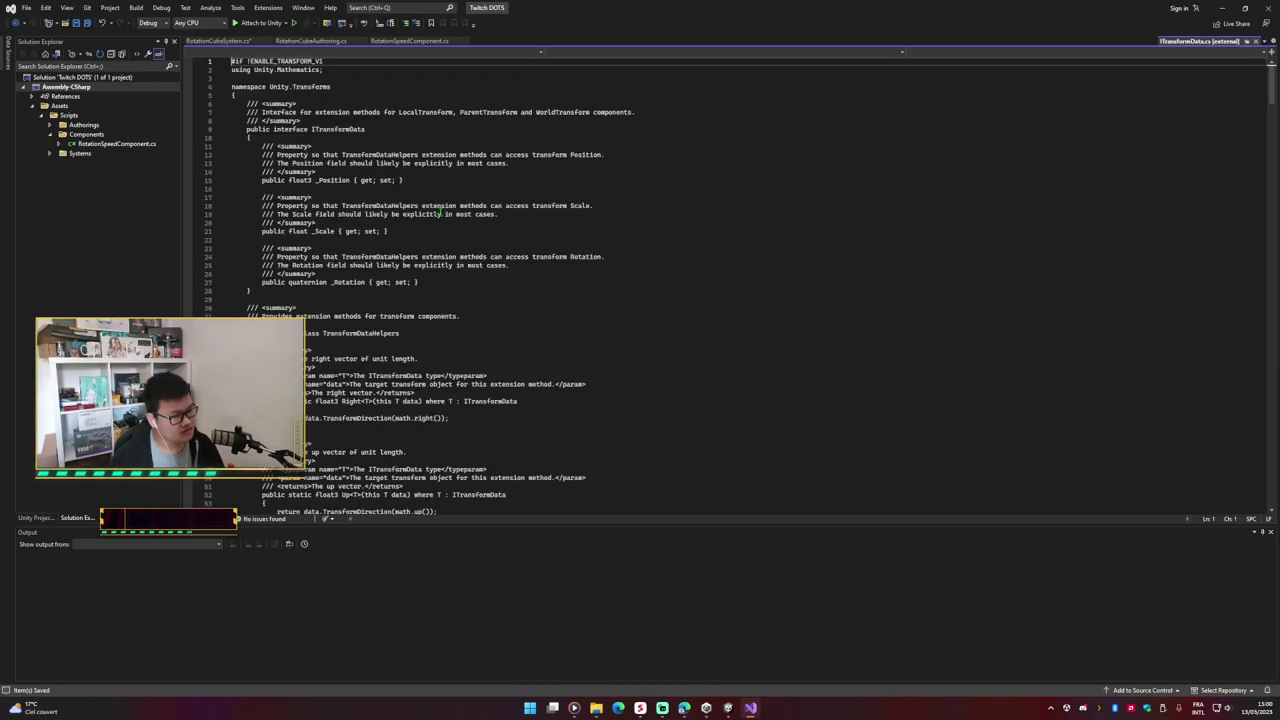
scroll(428, 206, "down", 1)
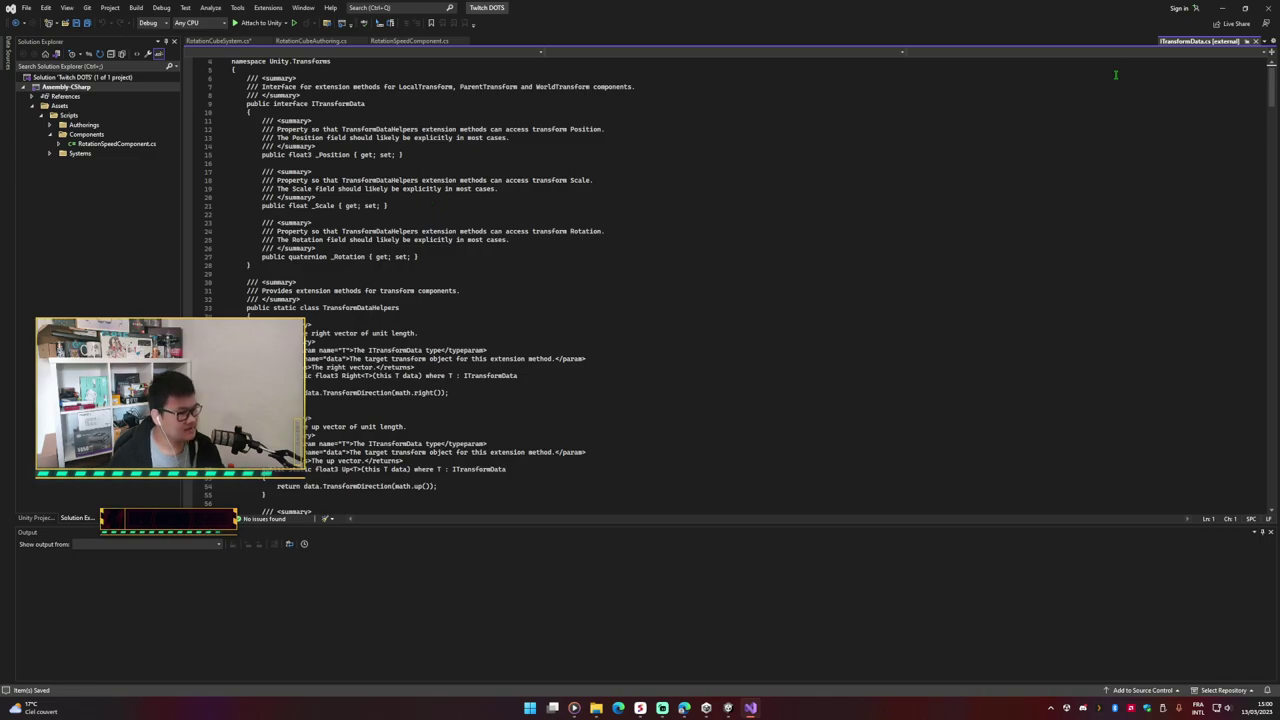
key("ctrl+F4")
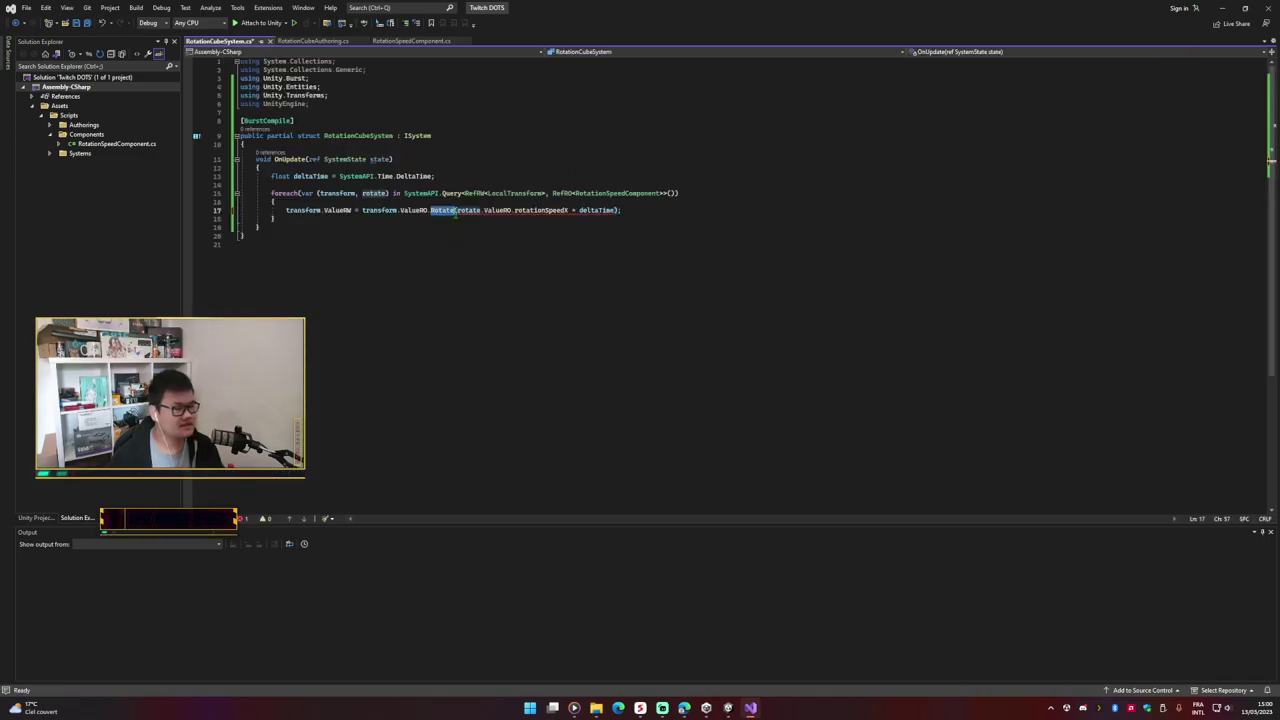
Step: Reconfirm Rotate from completion and select its rotationSpeedX * deltaTime argument
left_click(453, 211)
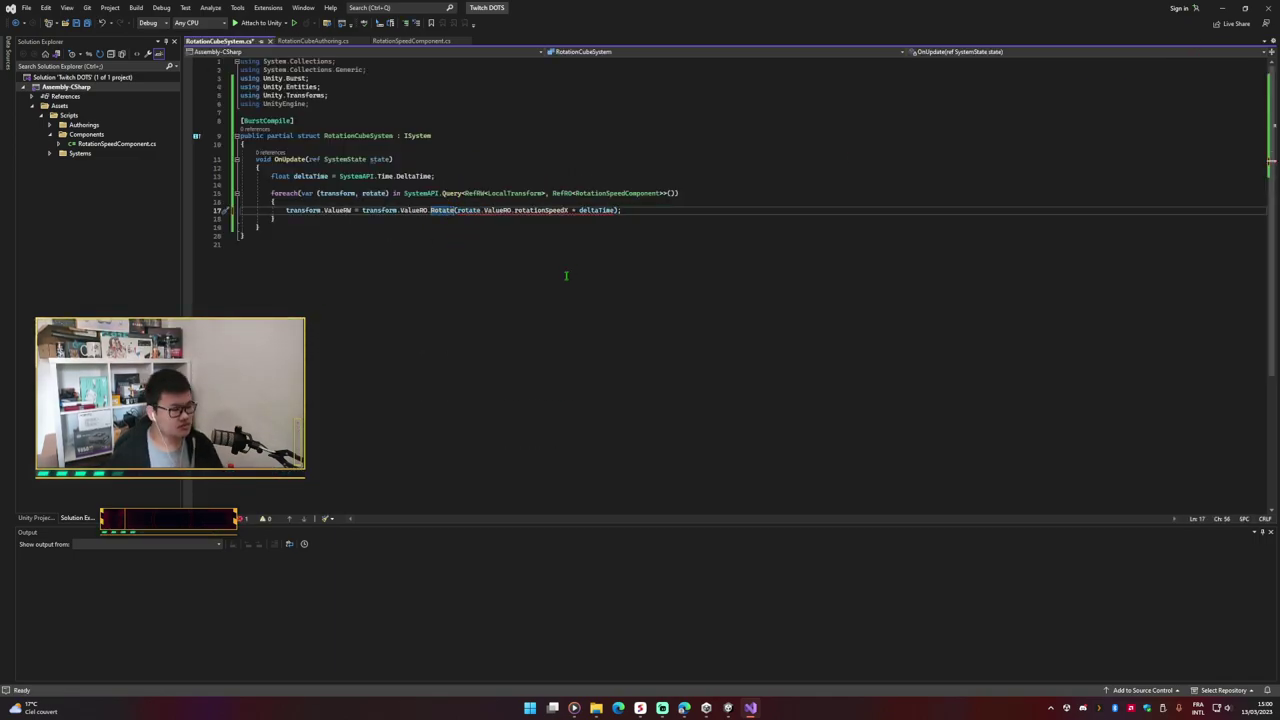
key("ctrl+space")
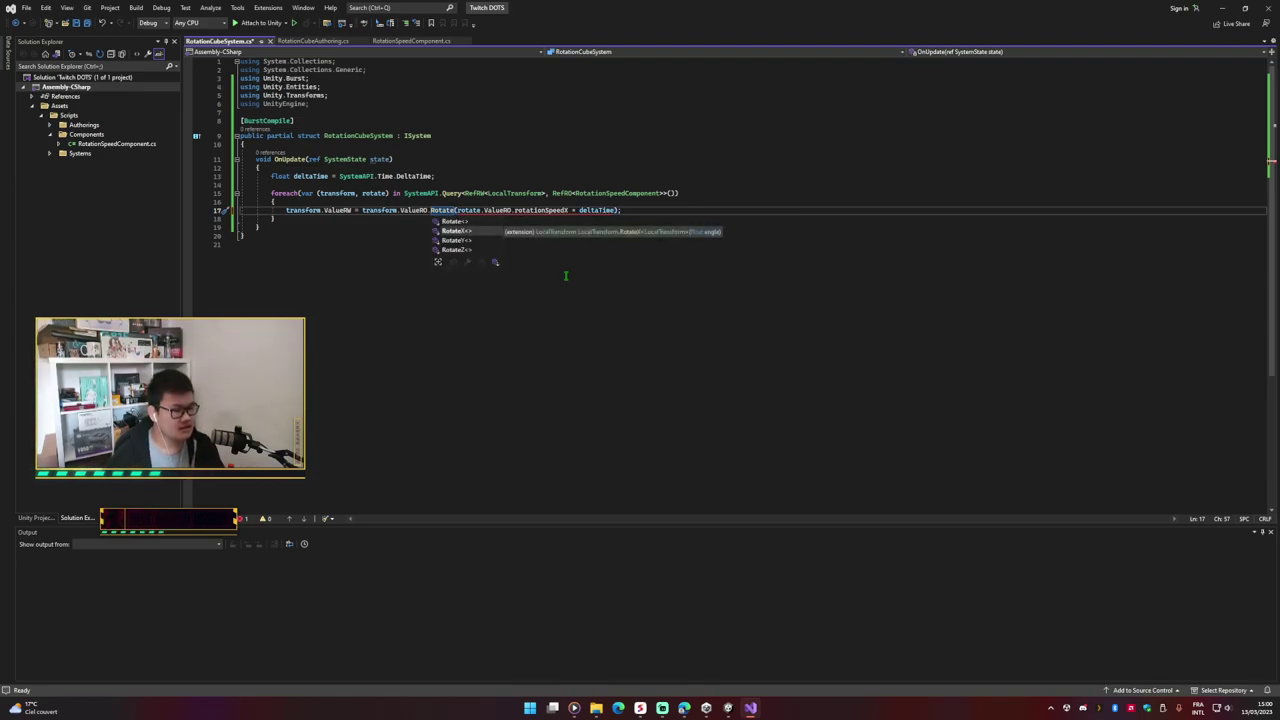
key("Down")
key("Up")
key("Up")
key("Up")
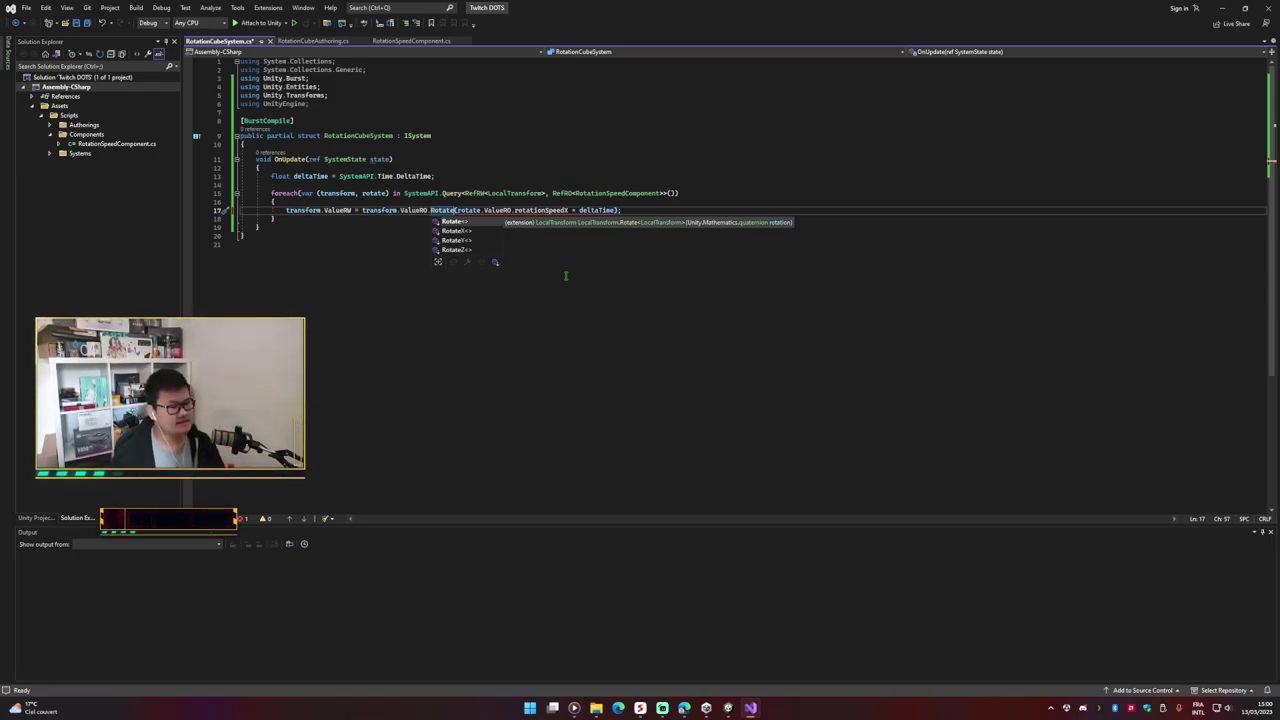
key("shift+Up")
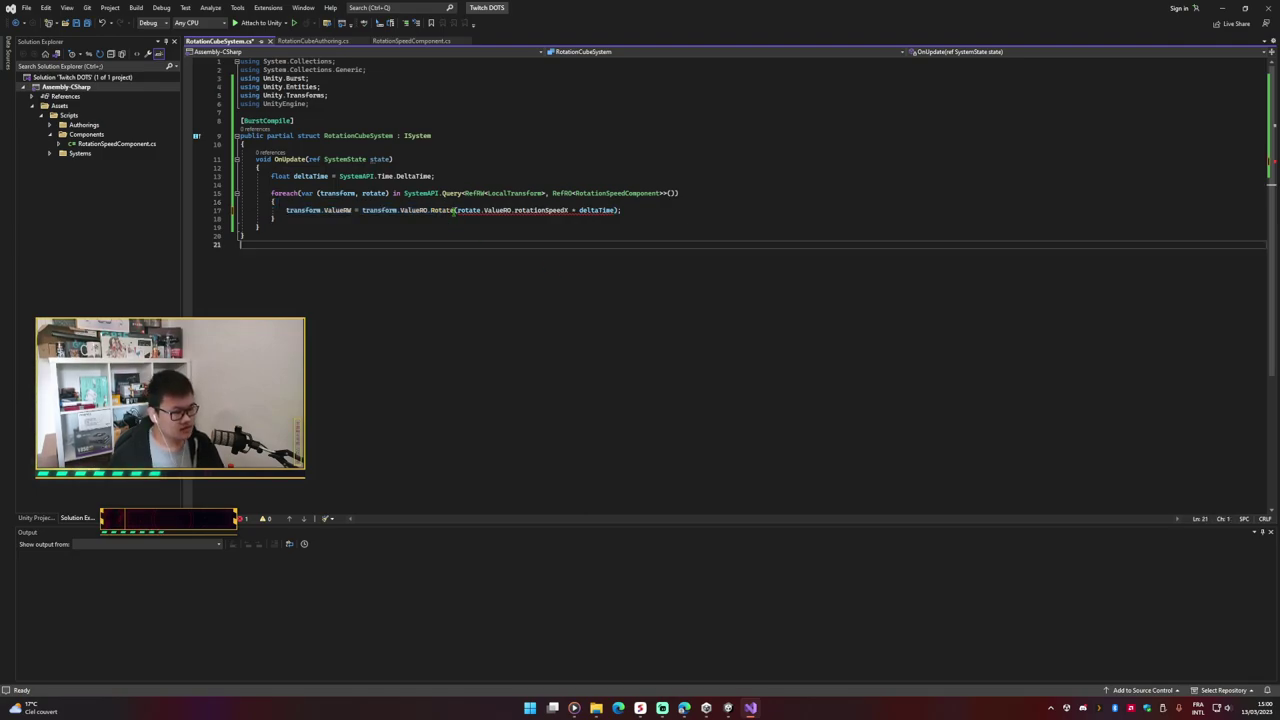
left_click_drag(457, 210, 607, 211)
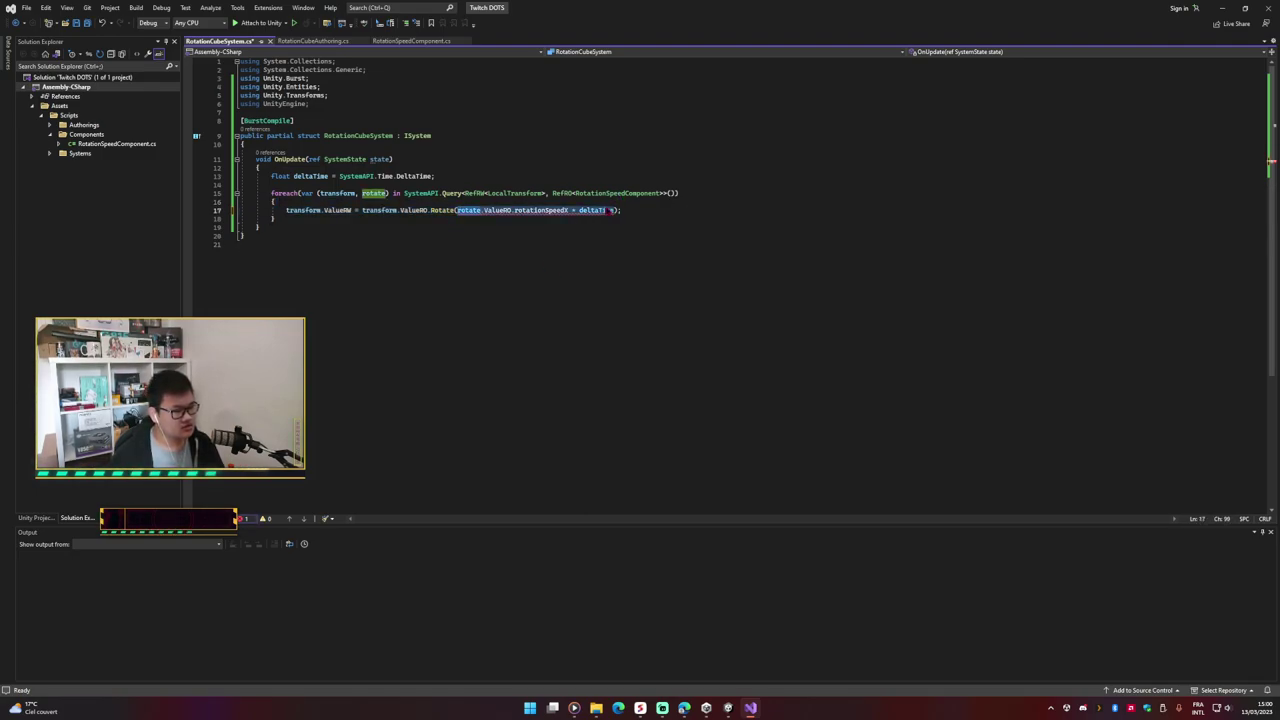
Step: Replace Rotate's rotationSpeedX * deltaTime argument with Quaternion.EulerAngles from the member list
key("BackSpace")
type("Quat")
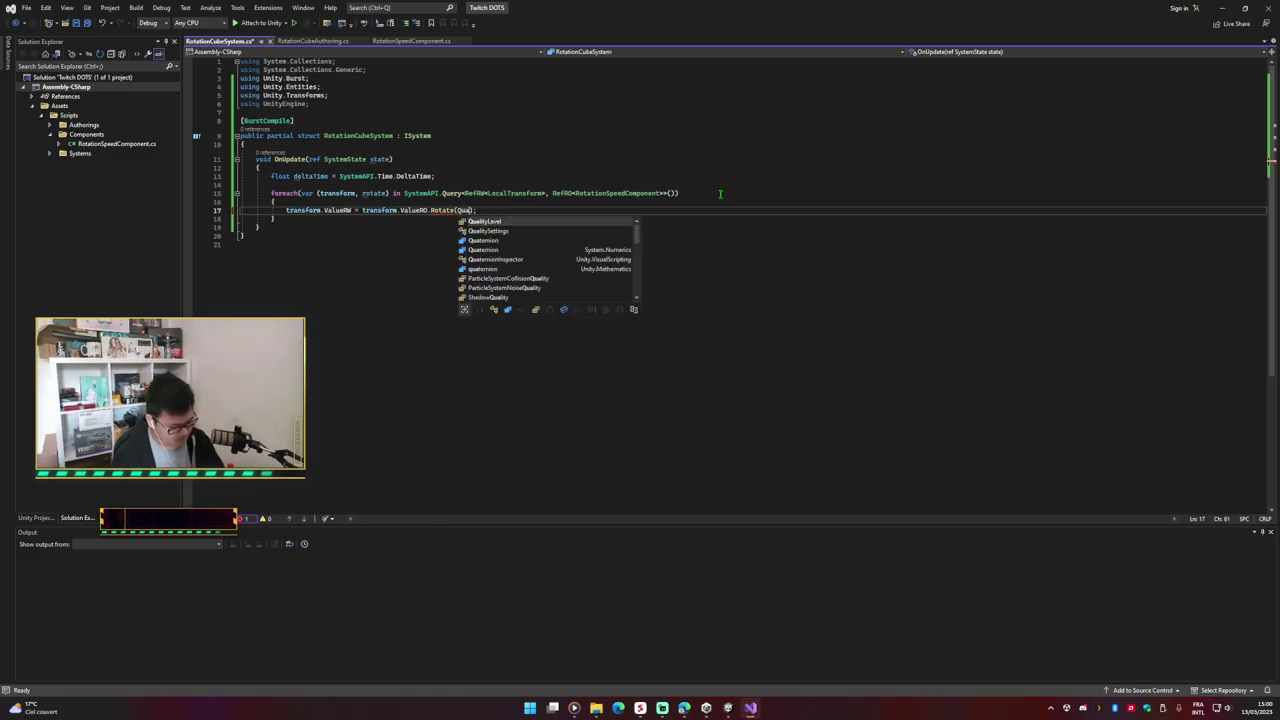
key("Tab")
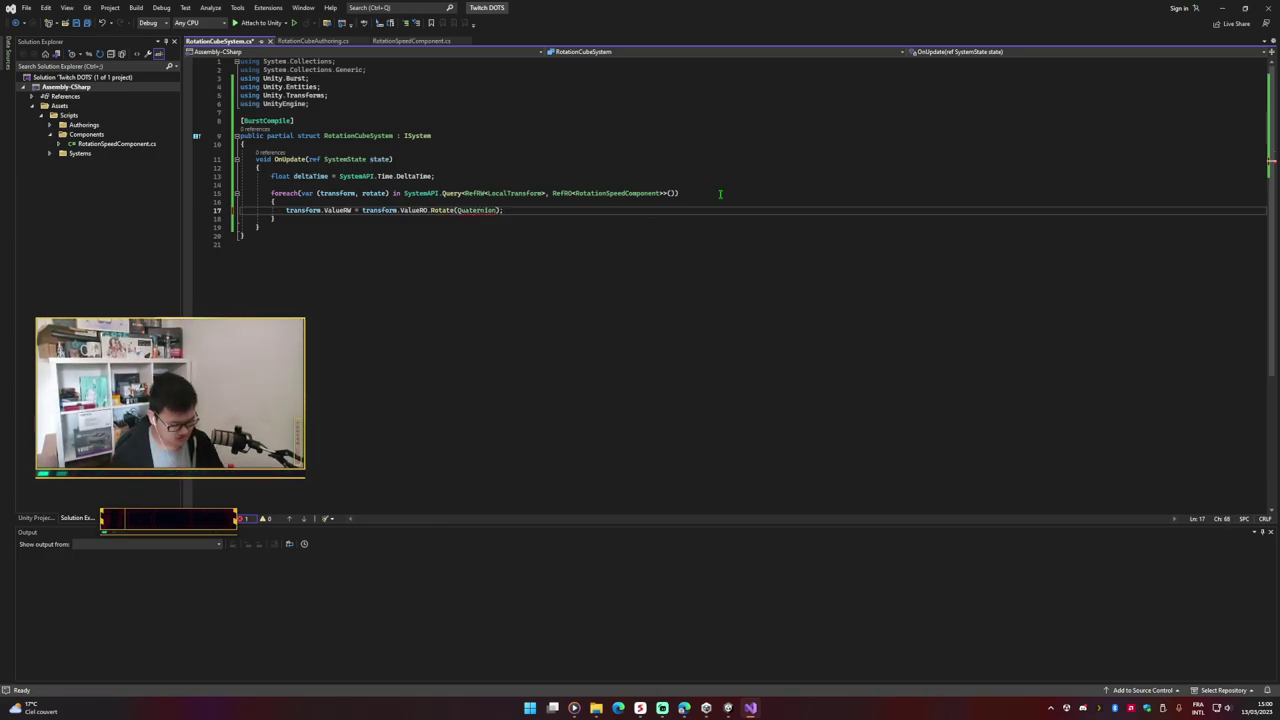
type(".")
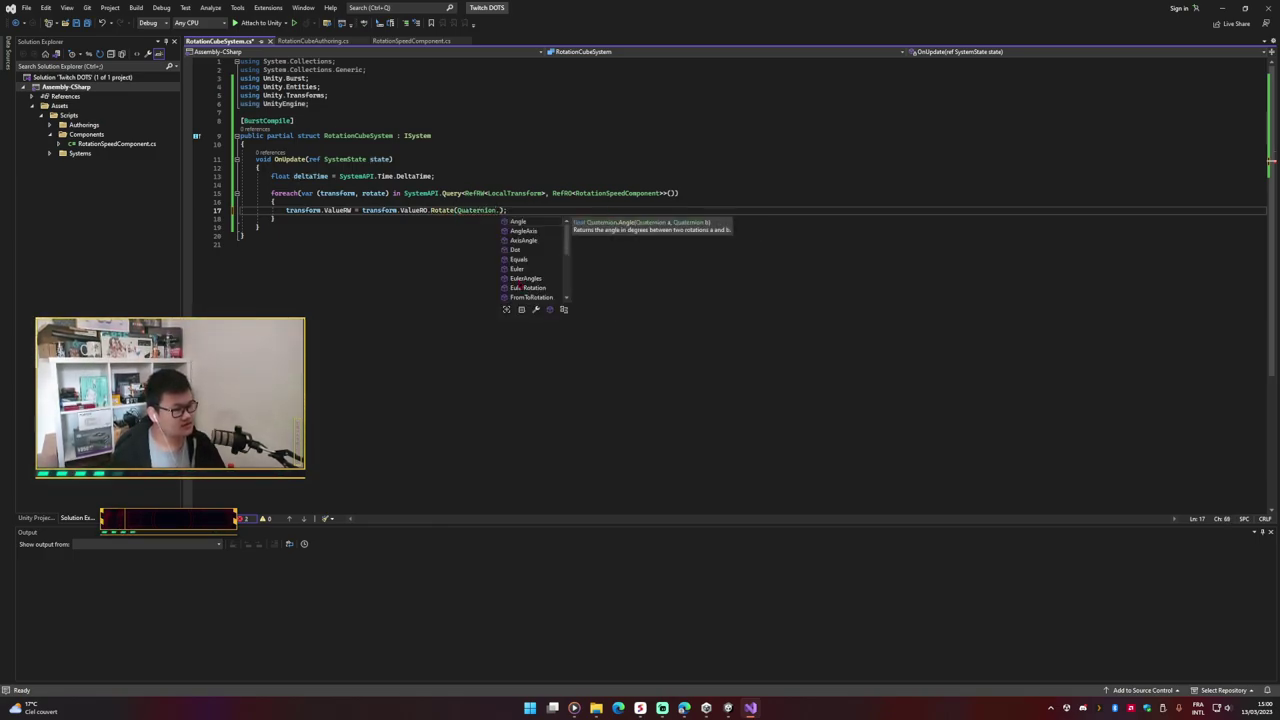
scroll(519, 287, "down", 5)
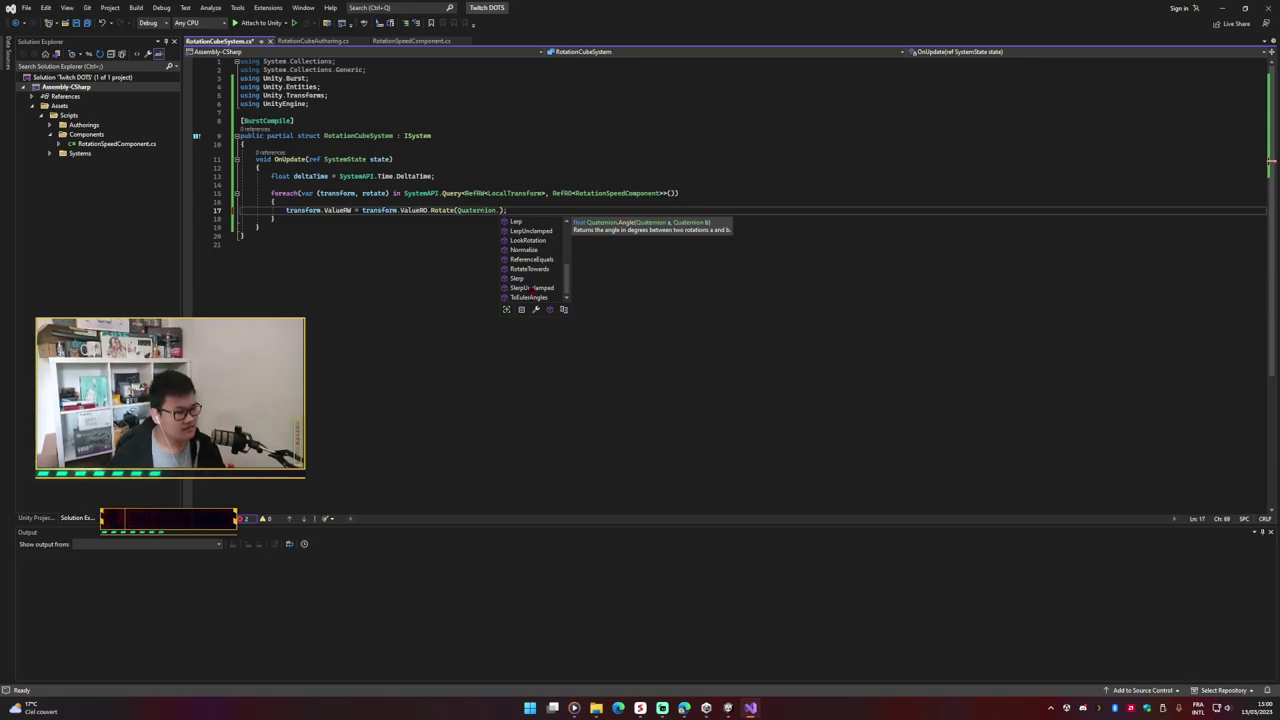
scroll(532, 287, "up", 5)
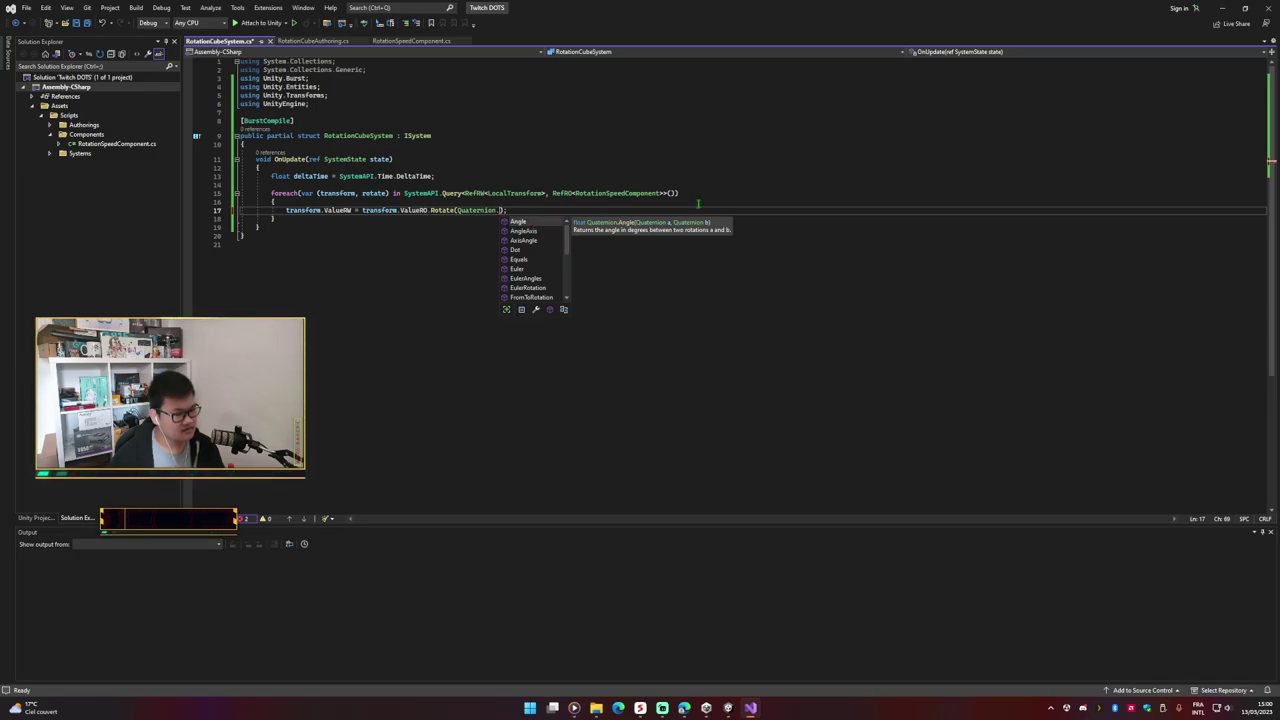
scroll(546, 268, "down", 5)
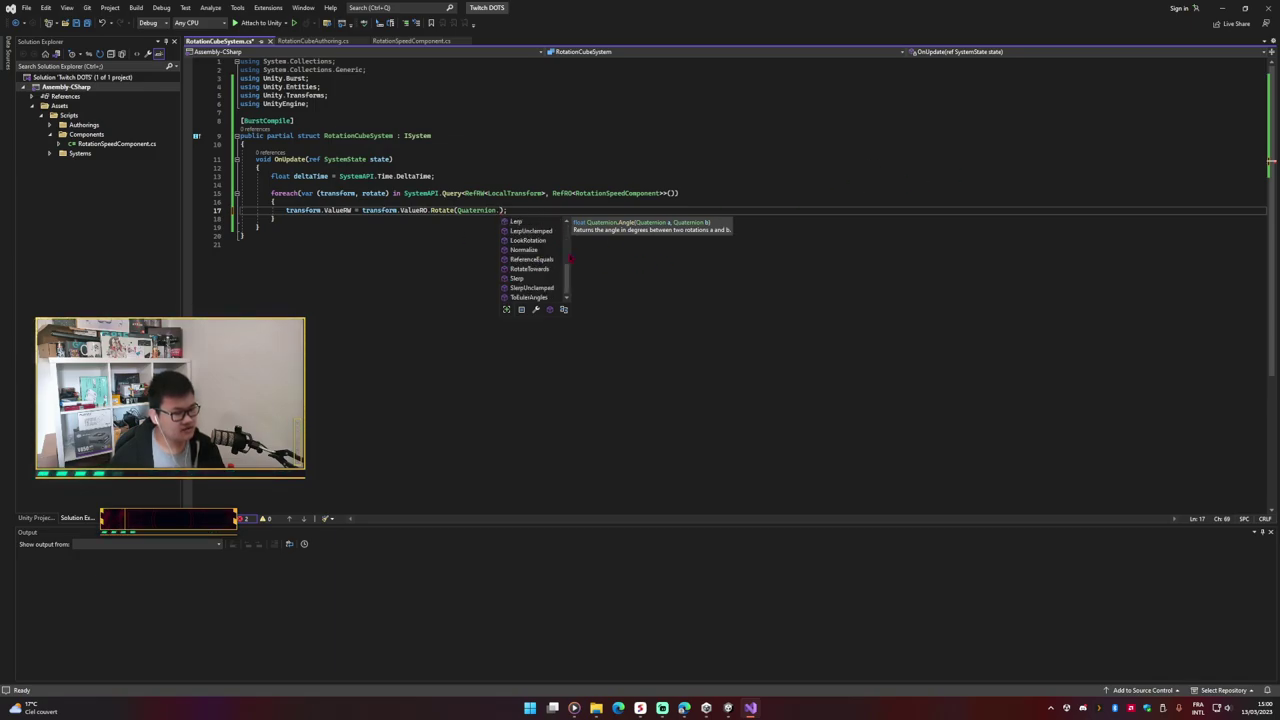
scroll(567, 257, "up", 3)
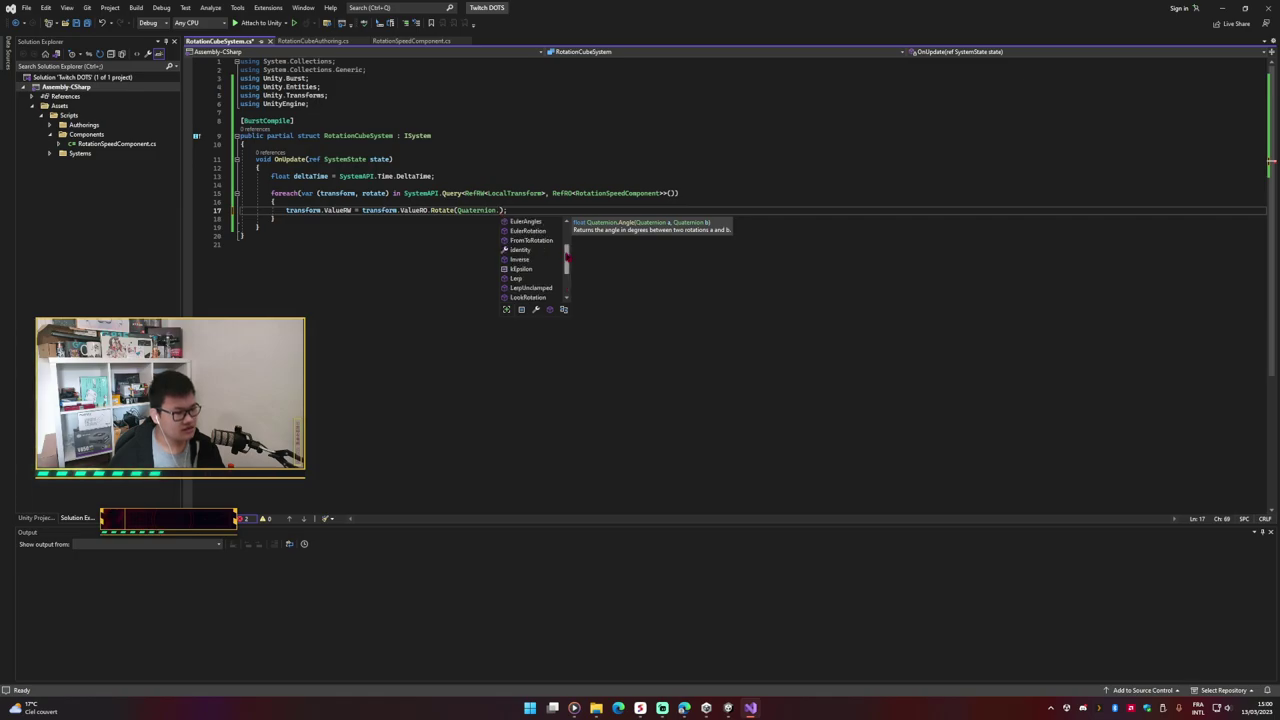
scroll(560, 258, "up", 1)
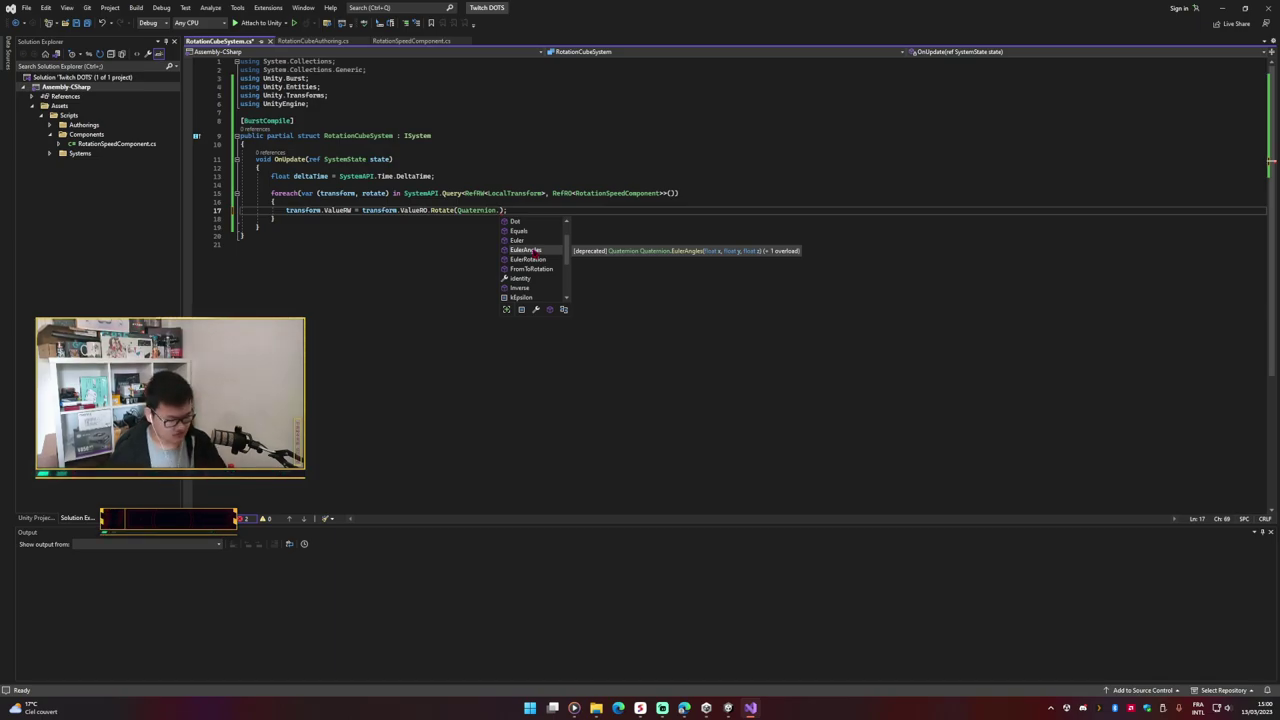
double_click(527, 250)
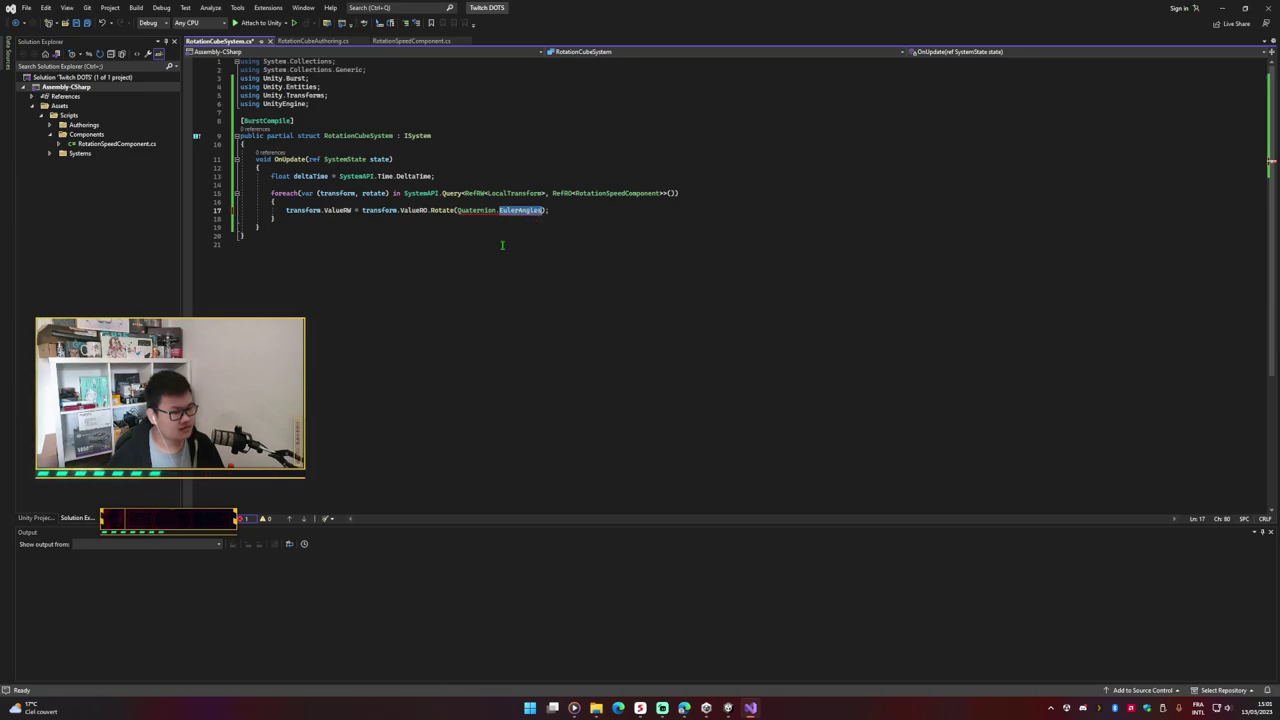
key("F12")
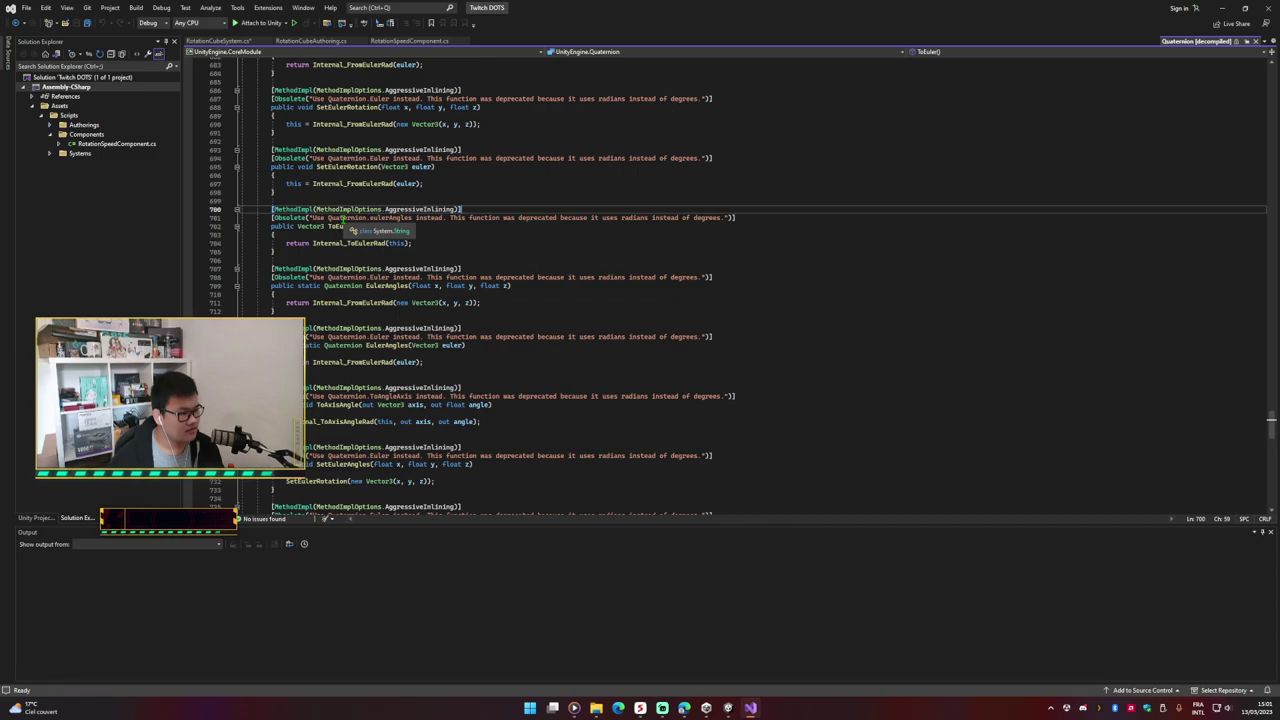
left_click(414, 218)
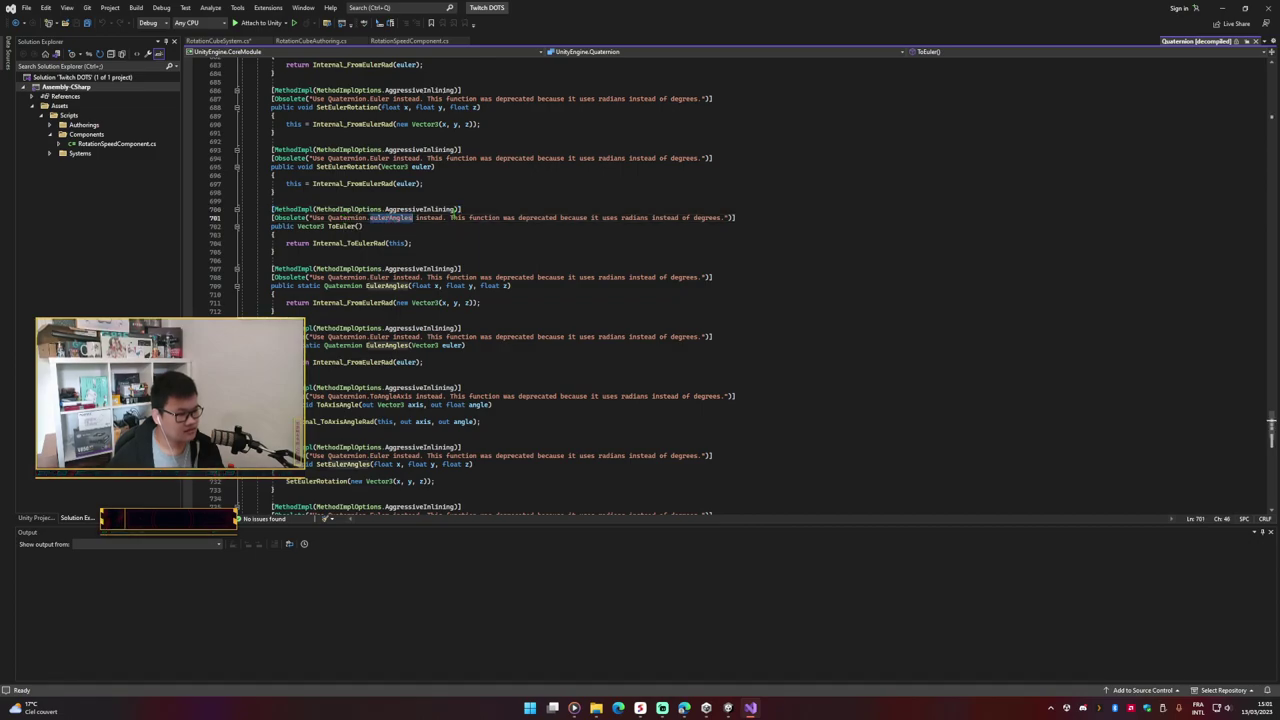
left_click(371, 226)
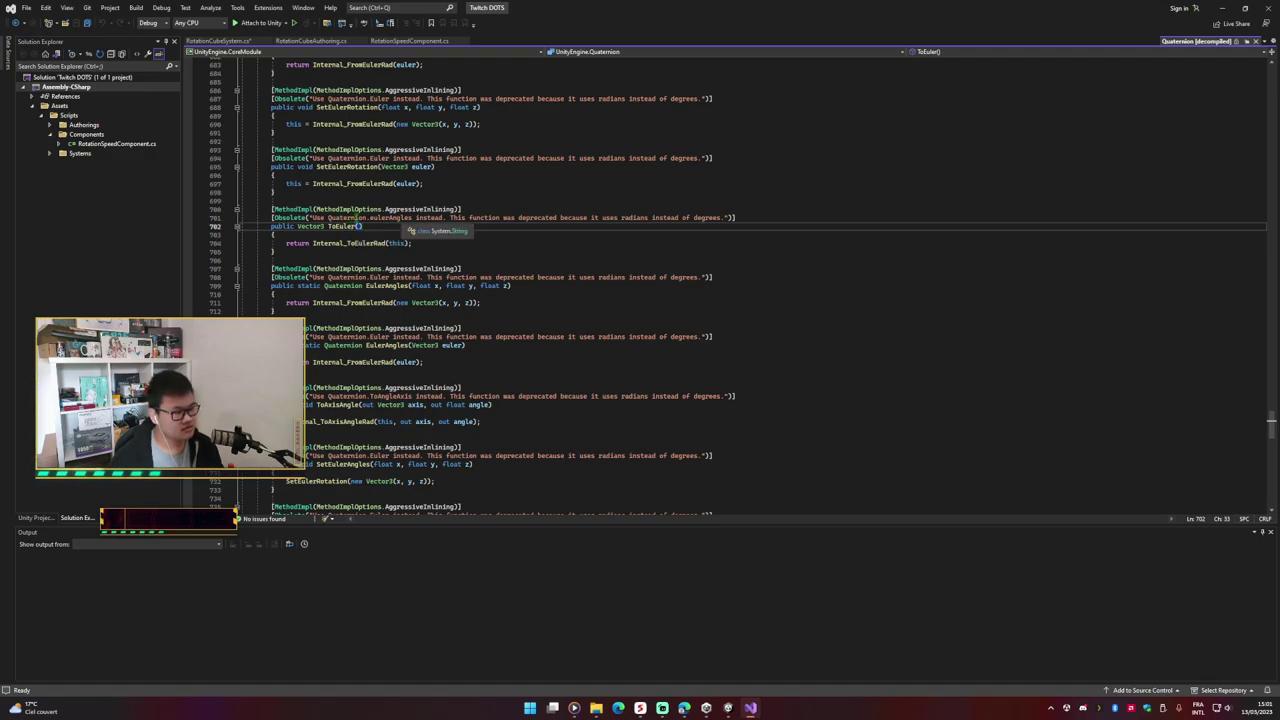
double_click(357, 218)
left_click_drag(358, 220, 411, 218)
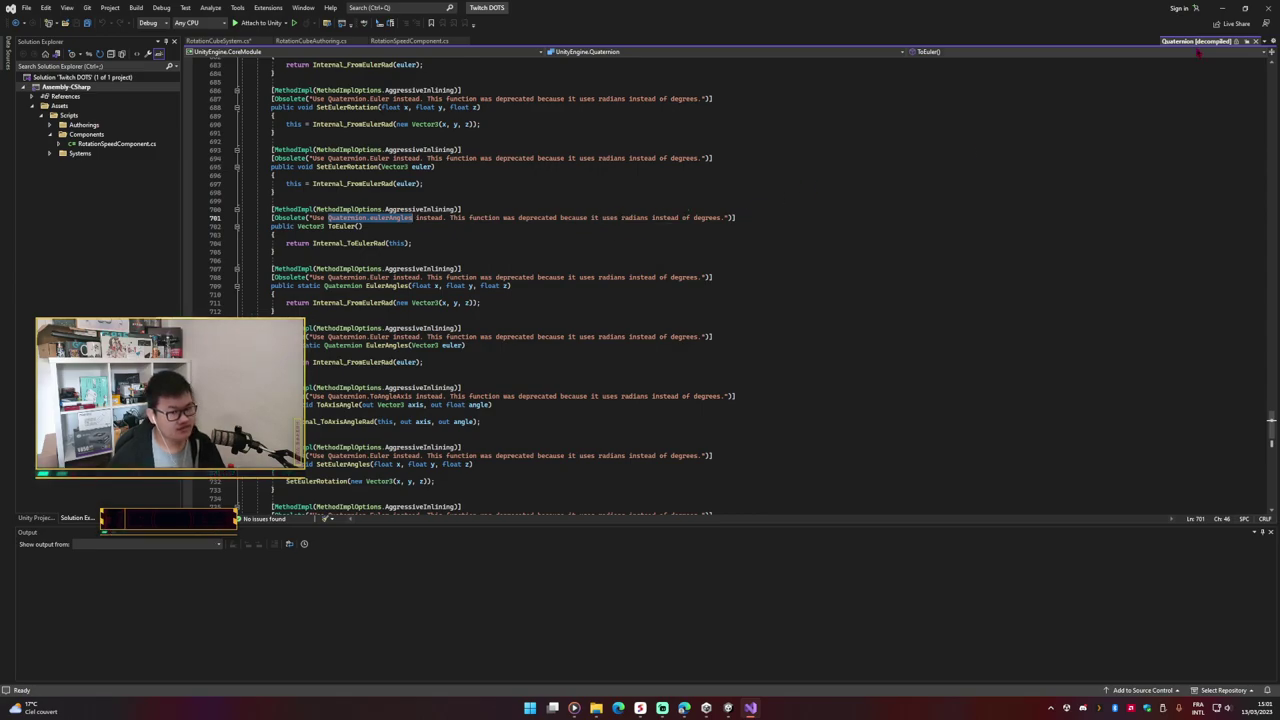
left_click(1256, 41)
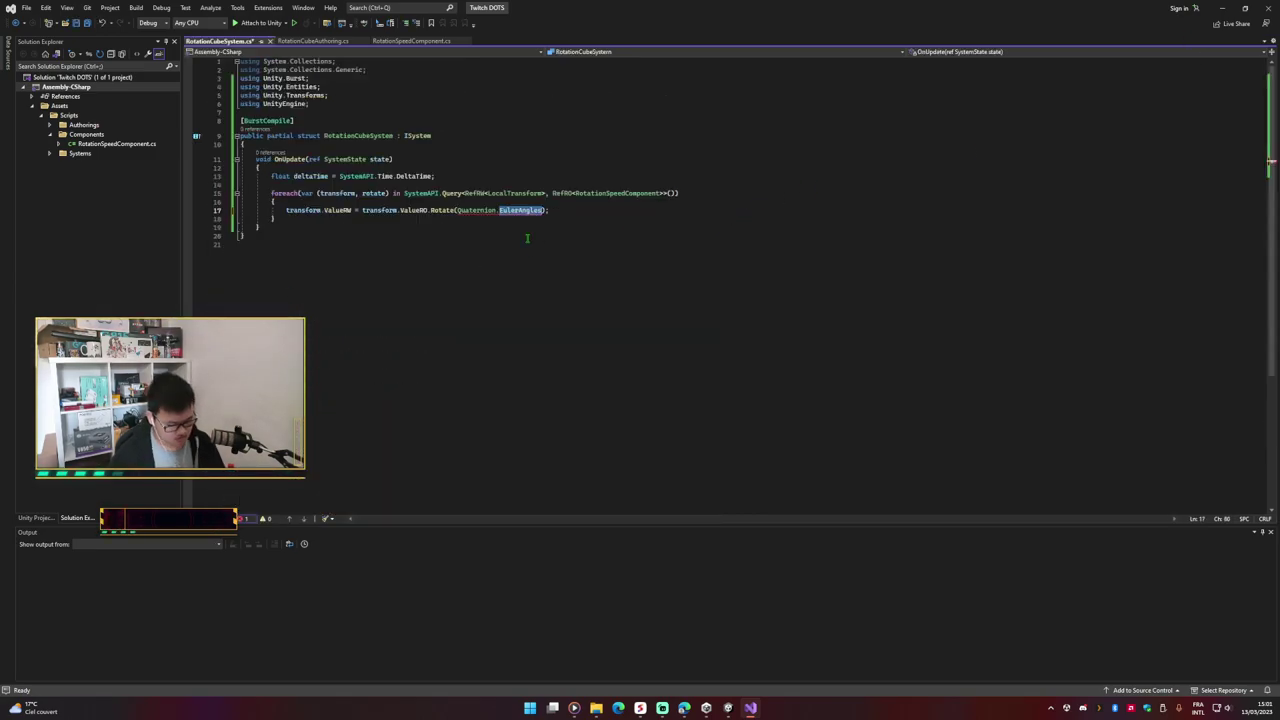
Step: Clear the partial Quaternion argument so the Rotate call is empty
type("eul")
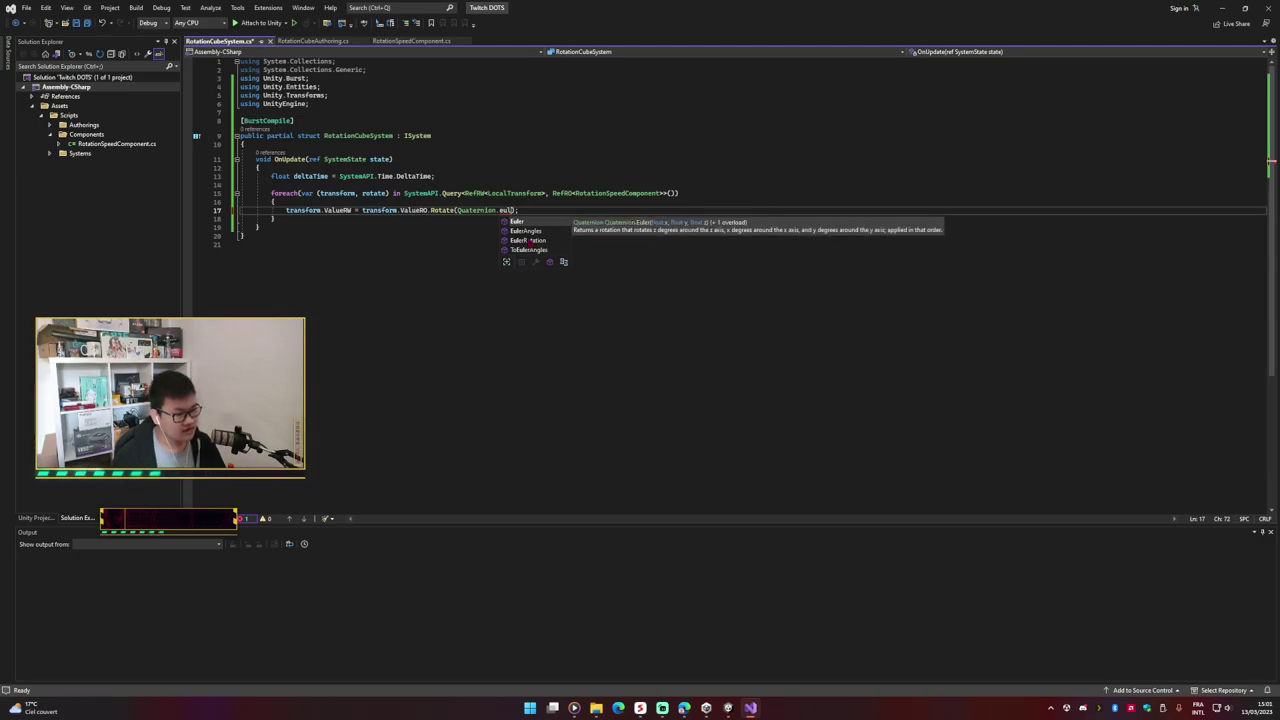
key("Escape")
key("BackSpace")
key("BackSpace")
key("BackSpace")
Step: Declare Quaternion rotation = new Quaternion(); above the foreach loop and save
key("ctrl+Return")
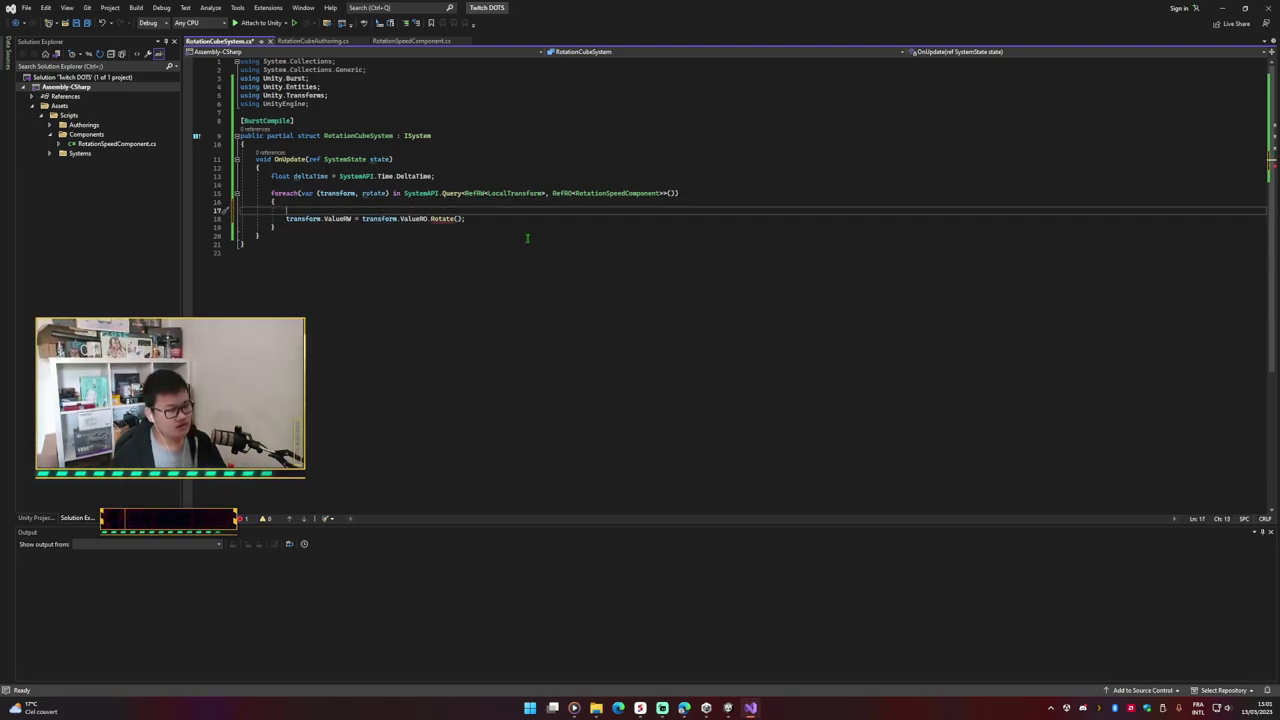
key("Up")
key("Up")
key("Up")
key("Return")
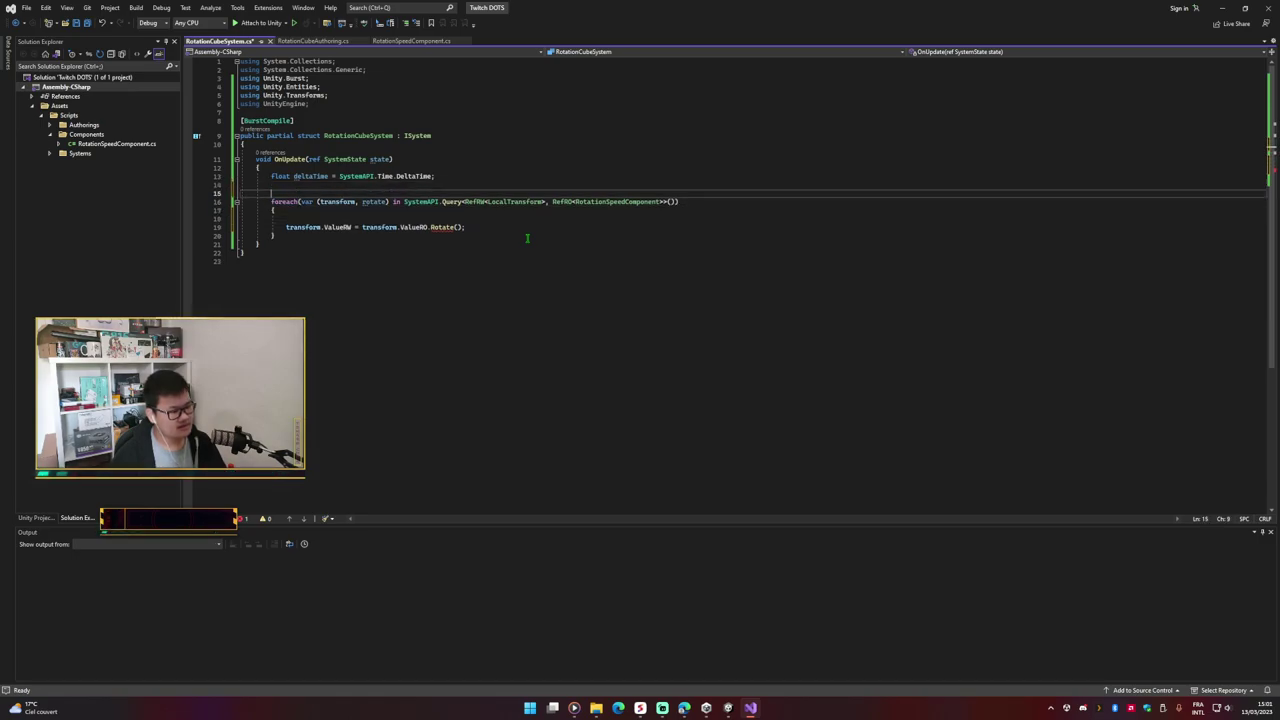
type("Quat")
key("Tab")
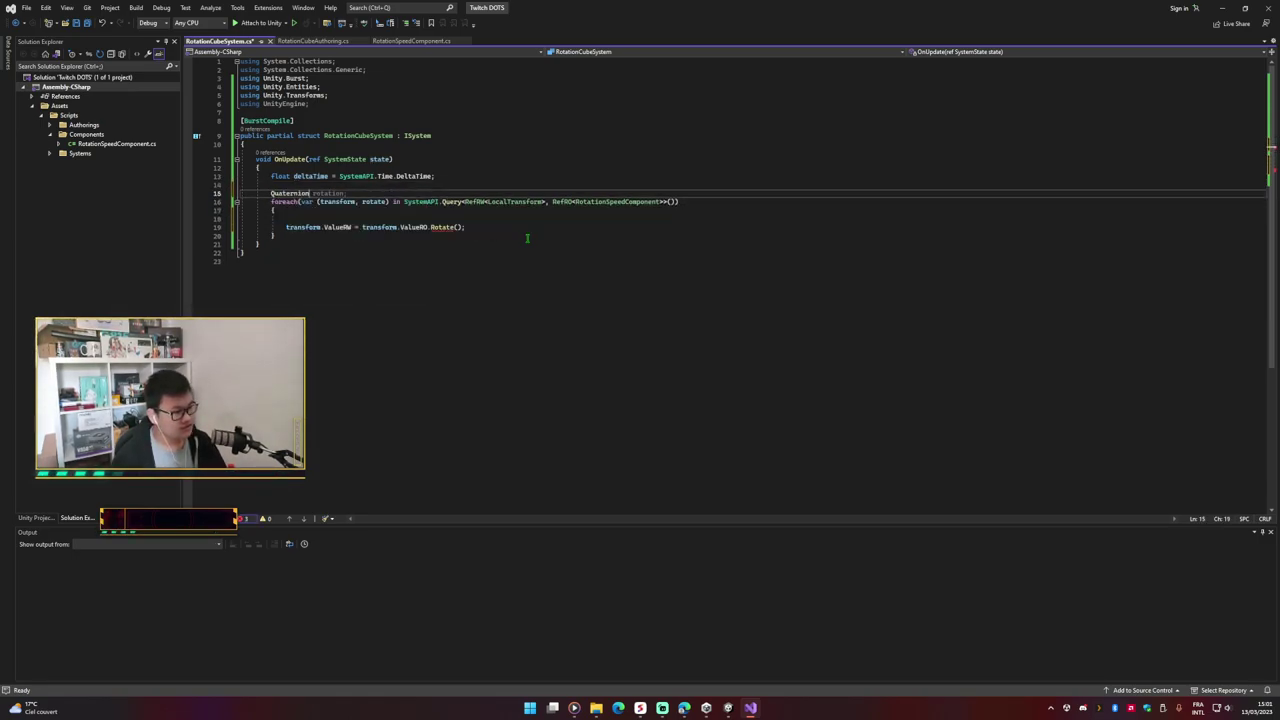
type(" rotqtio")
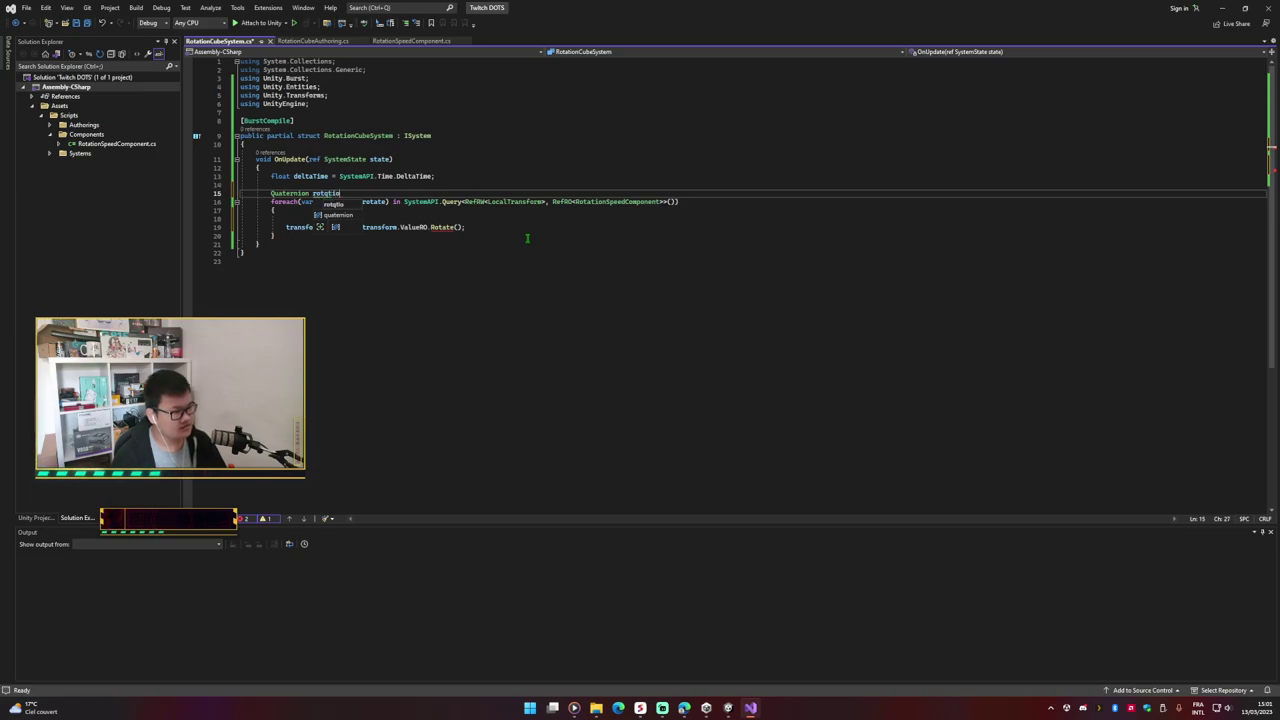
key("BackSpace")
key("BackSpace")
key("BackSpace")
type("ation = ")
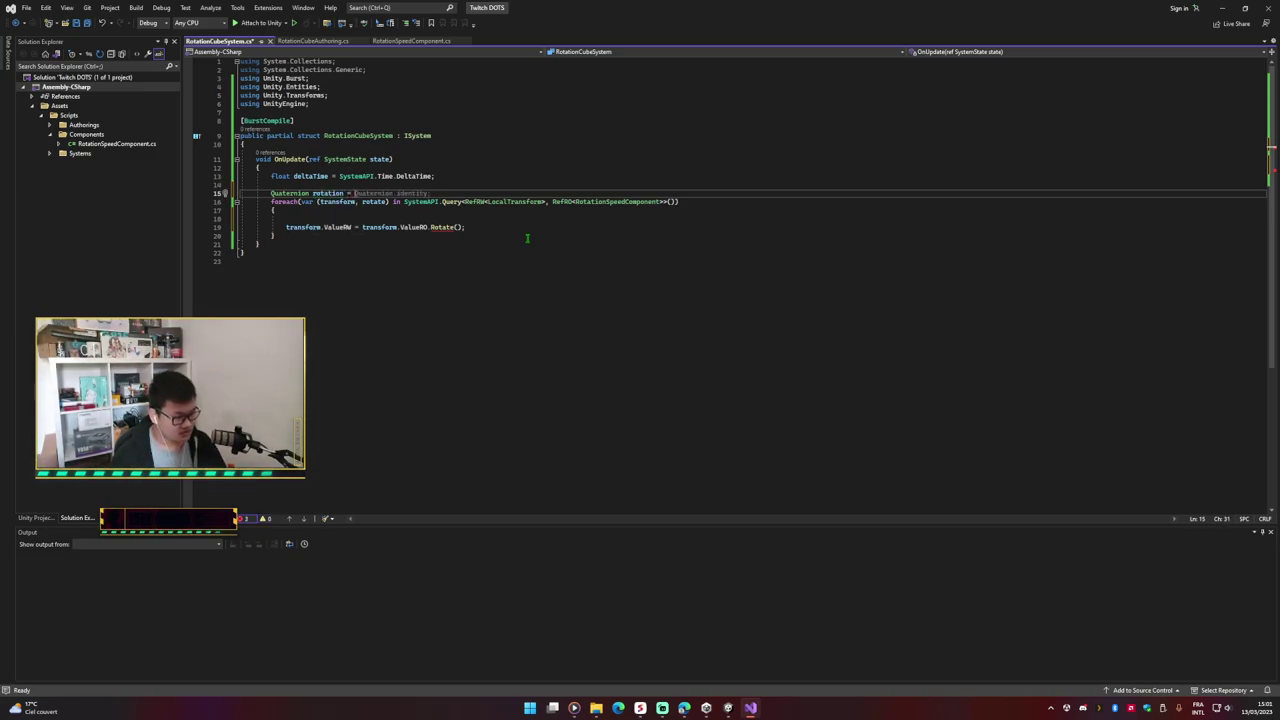
type("nez")
type("Quaternion")
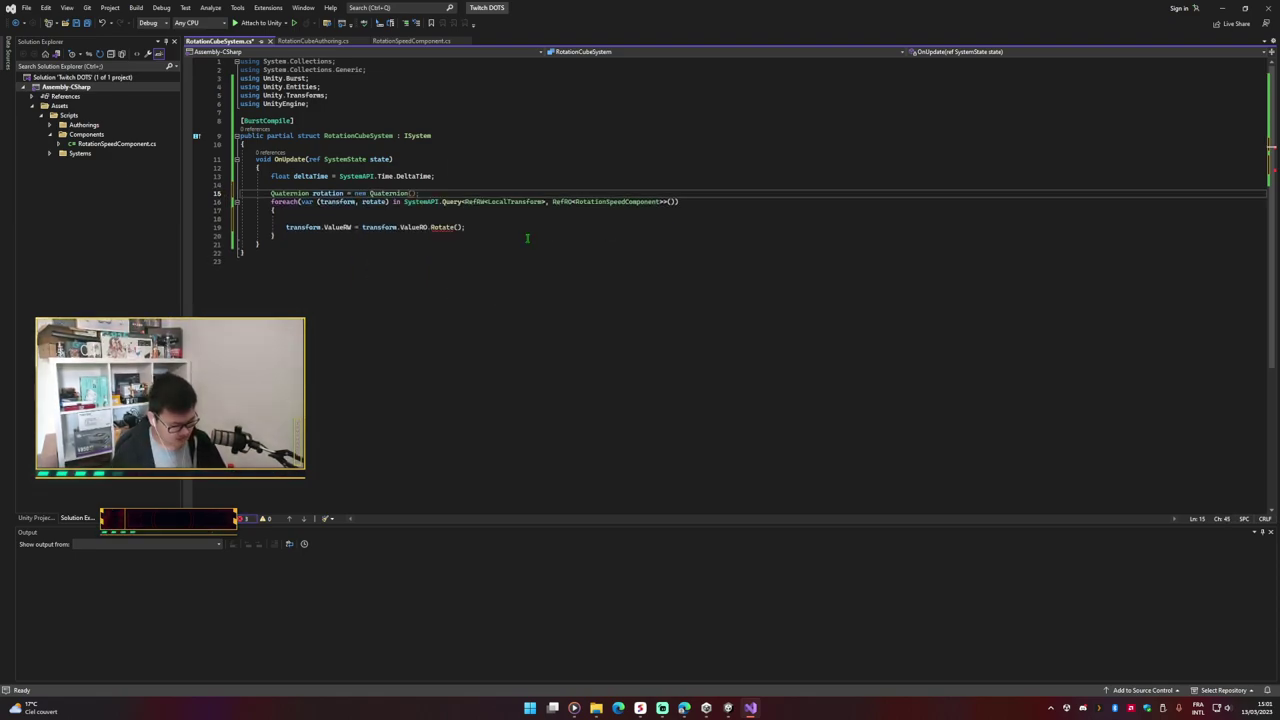
type("();")
key("ctrl+s")
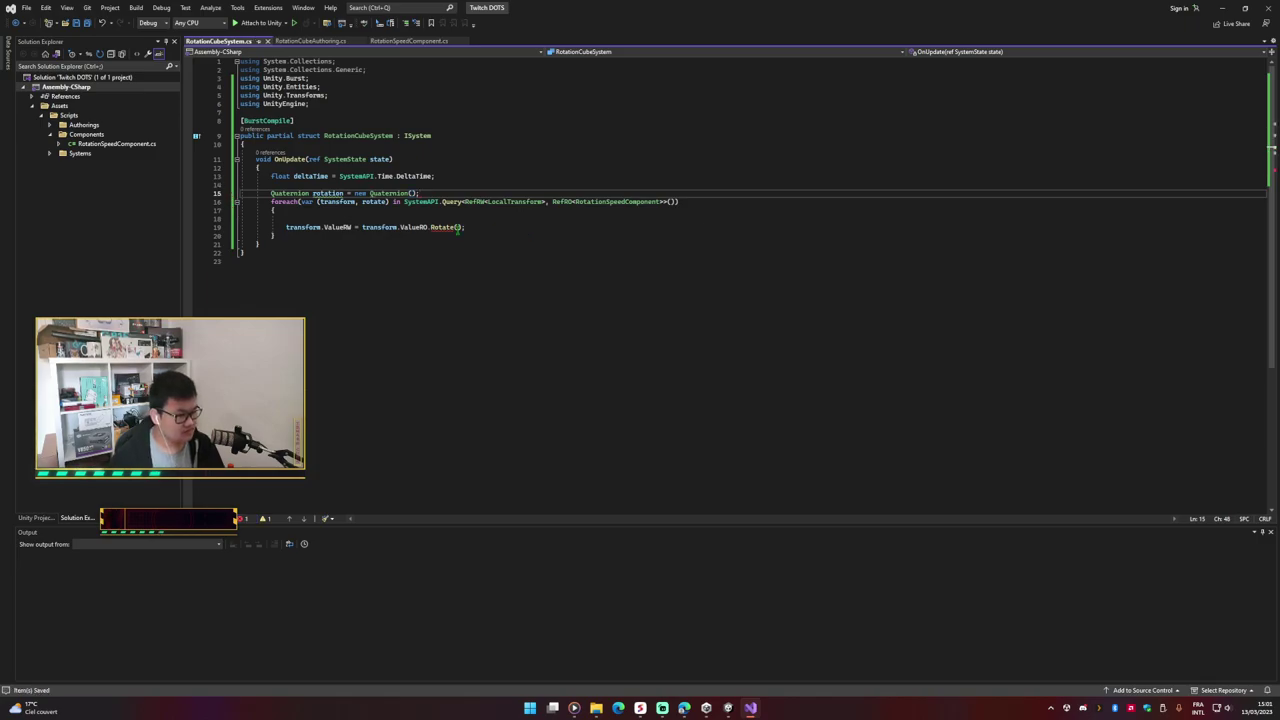
left_click(378, 193, "ctrl")
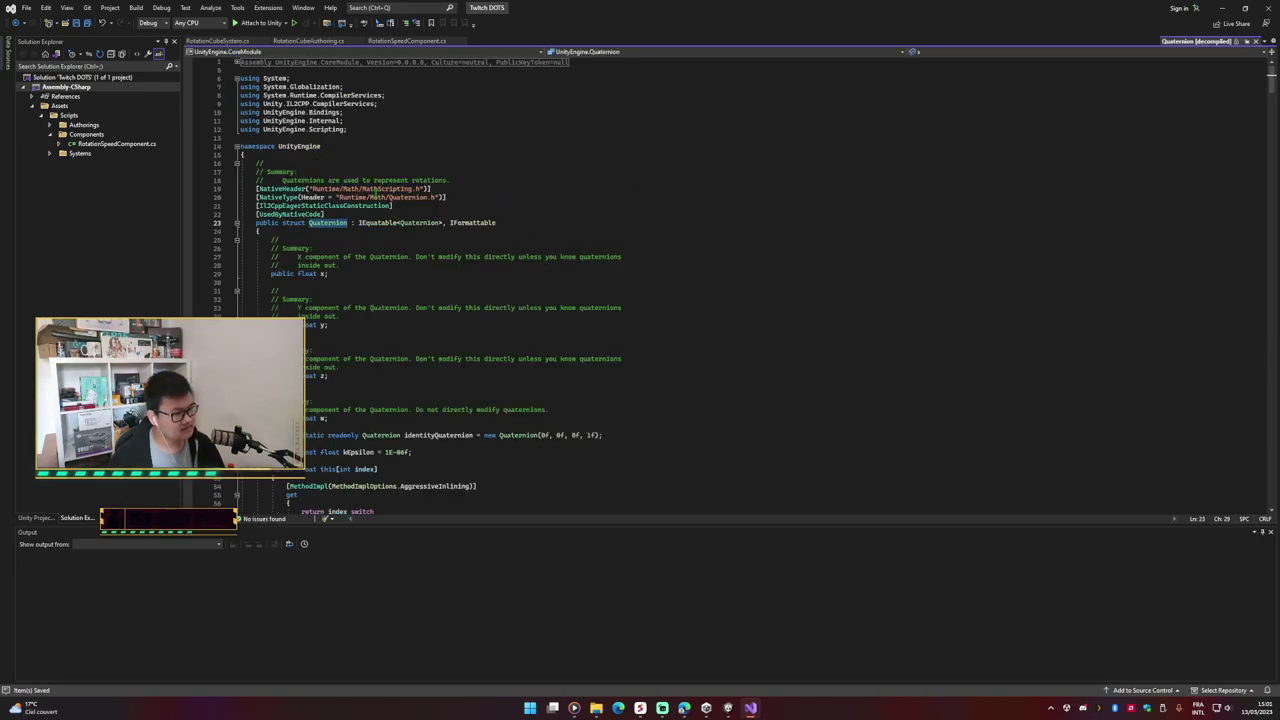
scroll(480, 383, "down", 3)
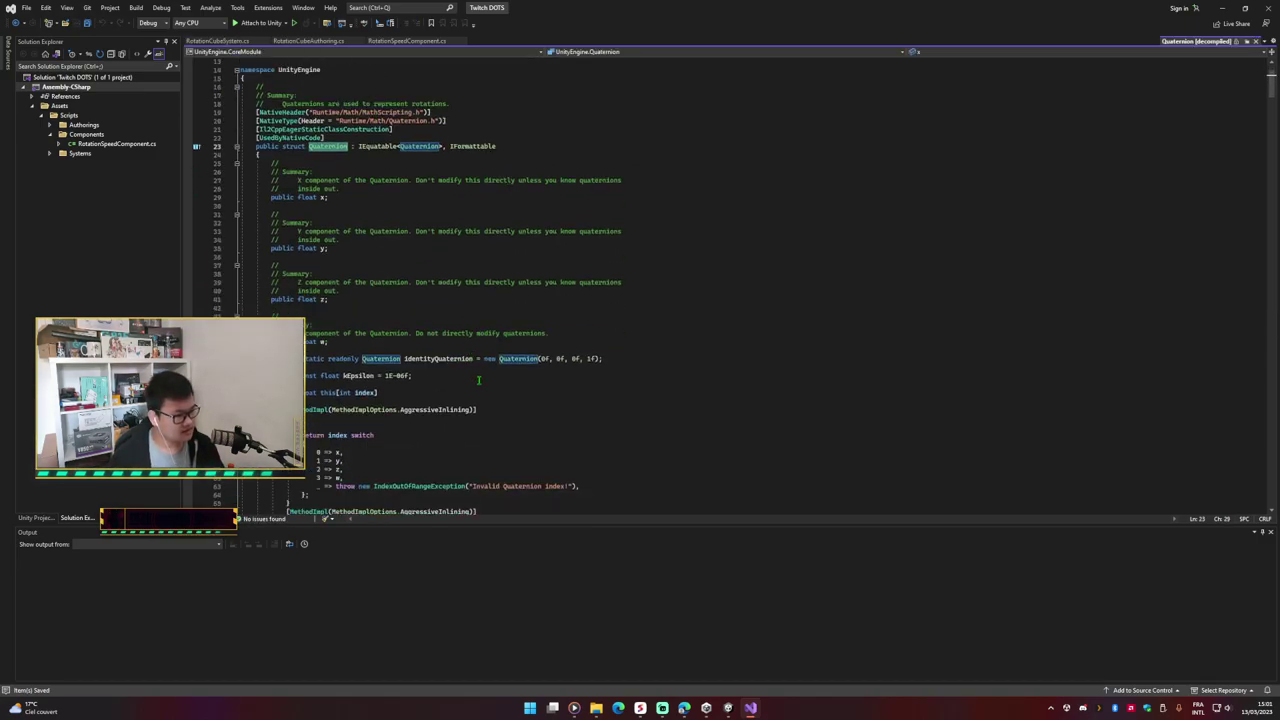
scroll(515, 314, "down", 3)
scroll(487, 325, "down", 3)
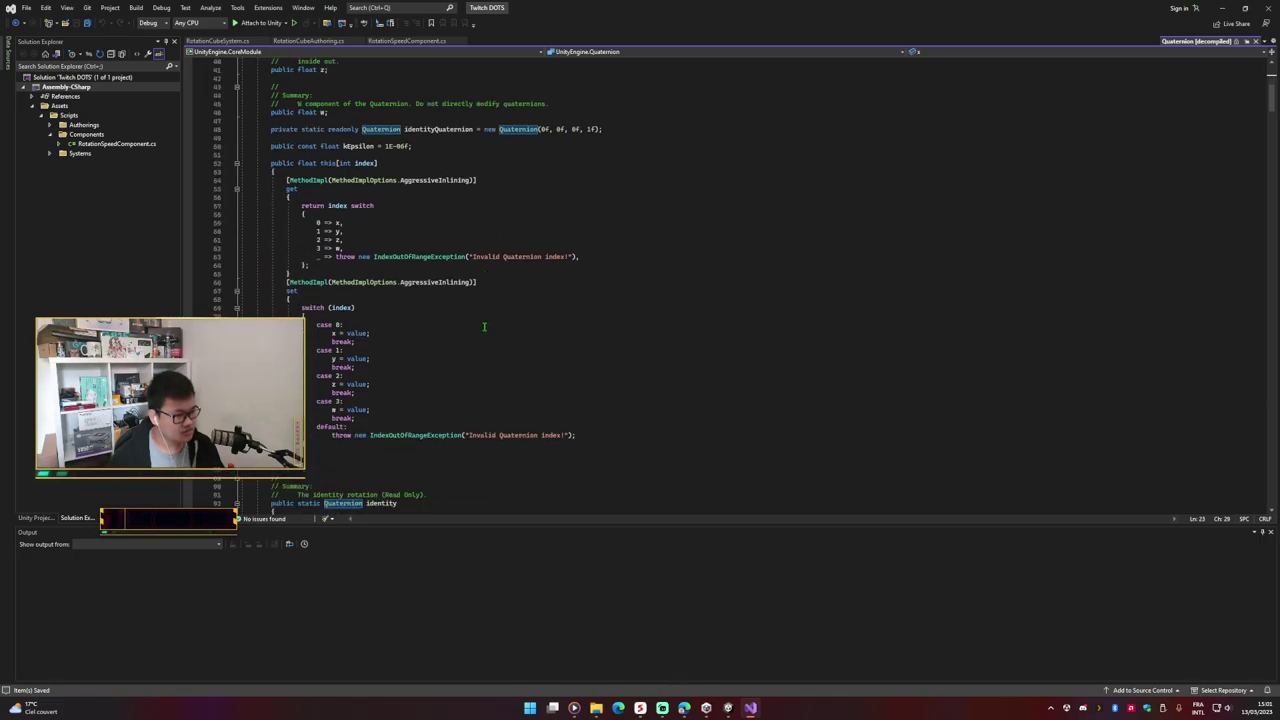
scroll(483, 327, "down", 4)
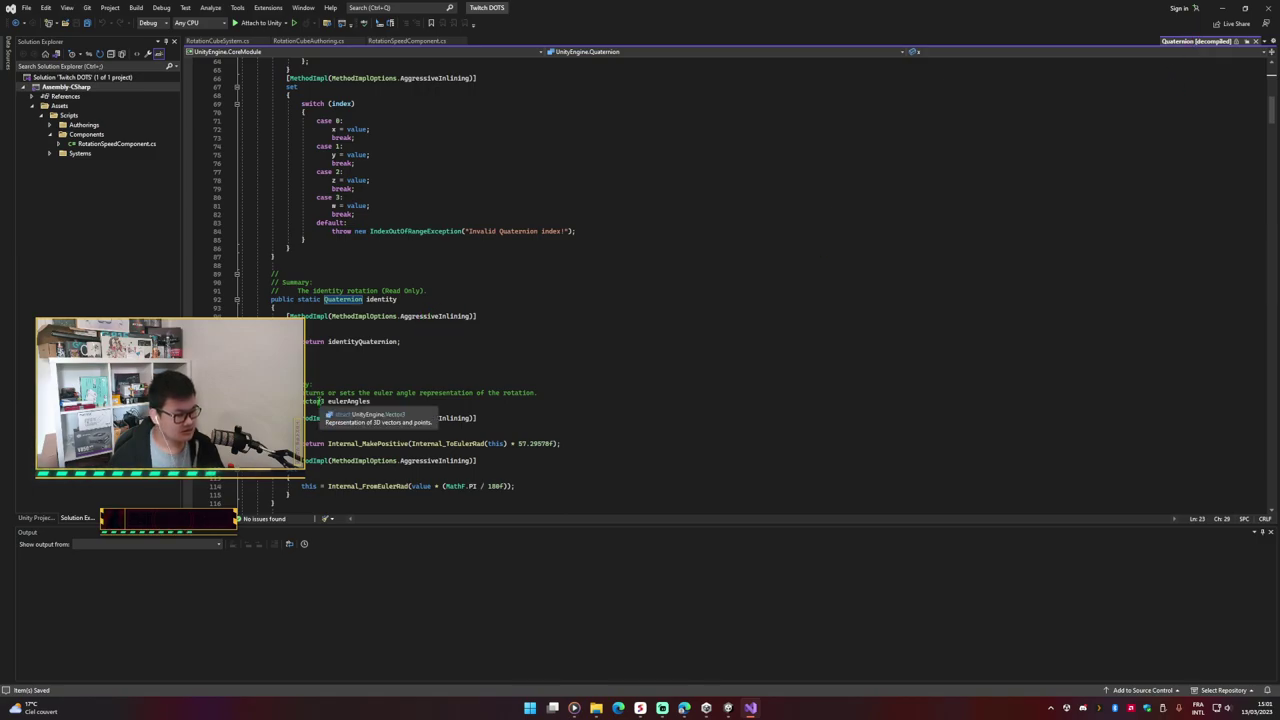
left_click(314, 393)
left_click_drag(314, 393, 517, 387)
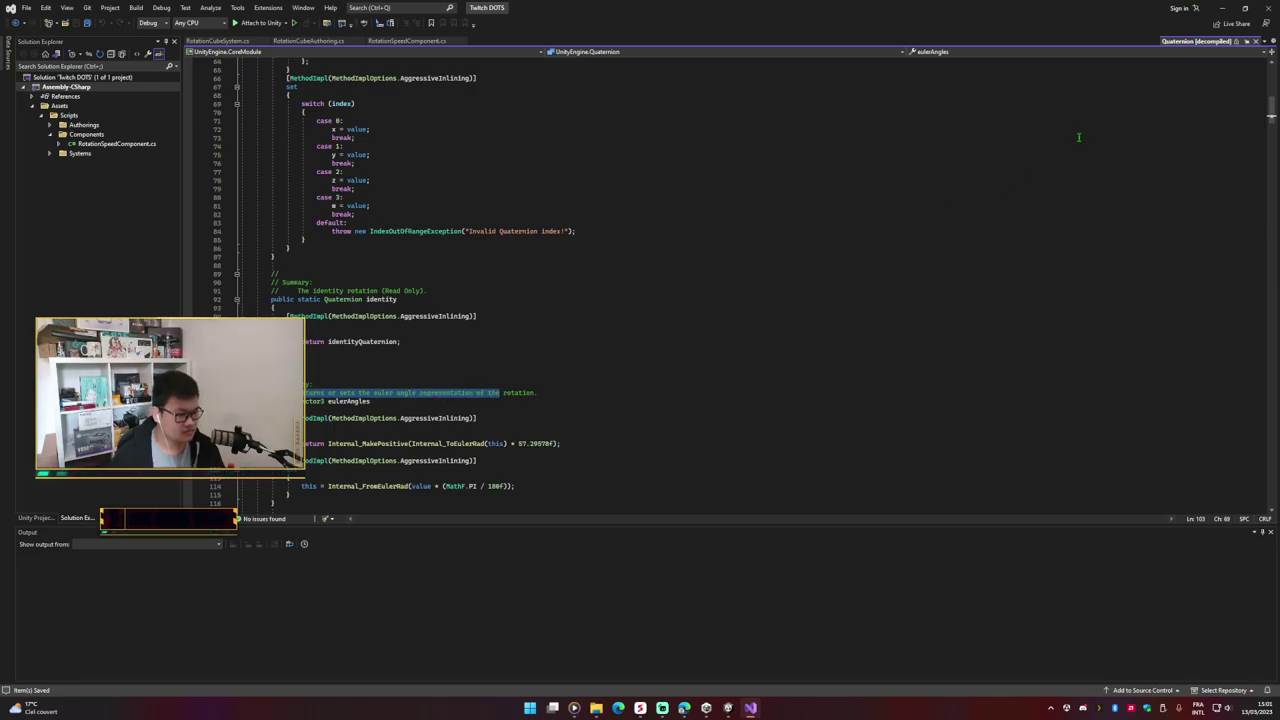
Step: Pass the rotation variable into the Rotate call and save the script
middle_click(1186, 44)
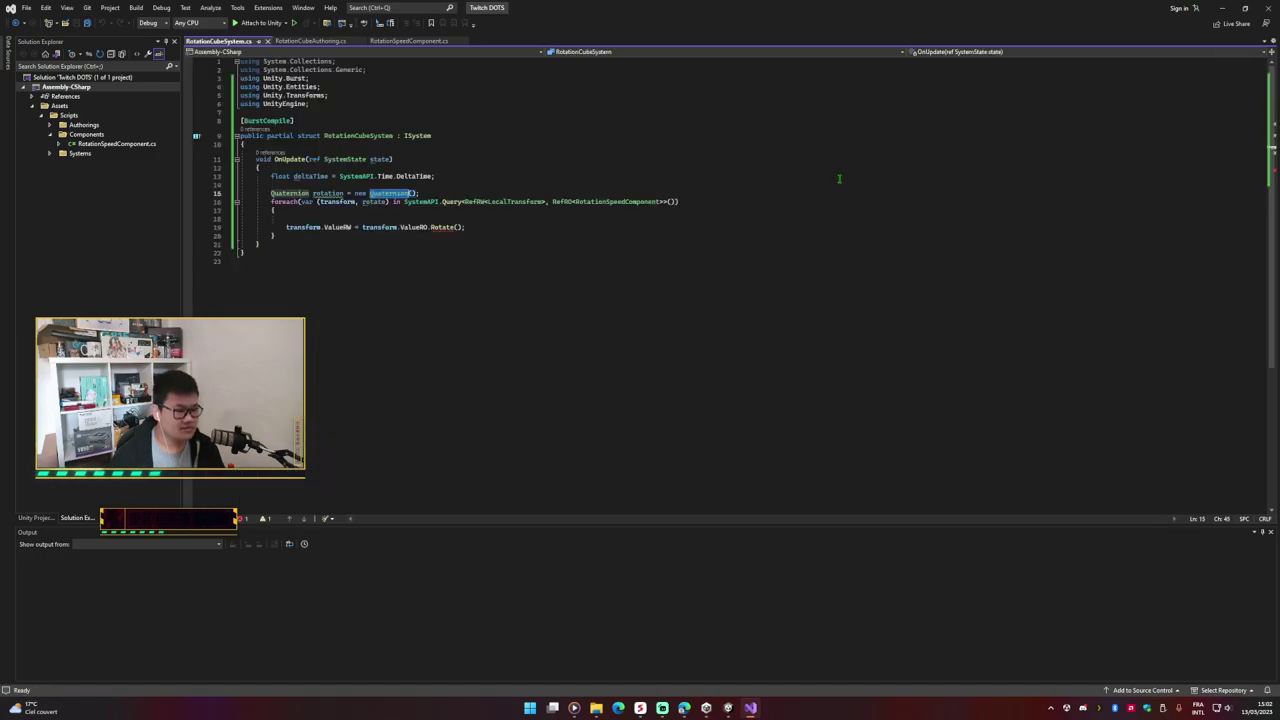
left_click(459, 227)
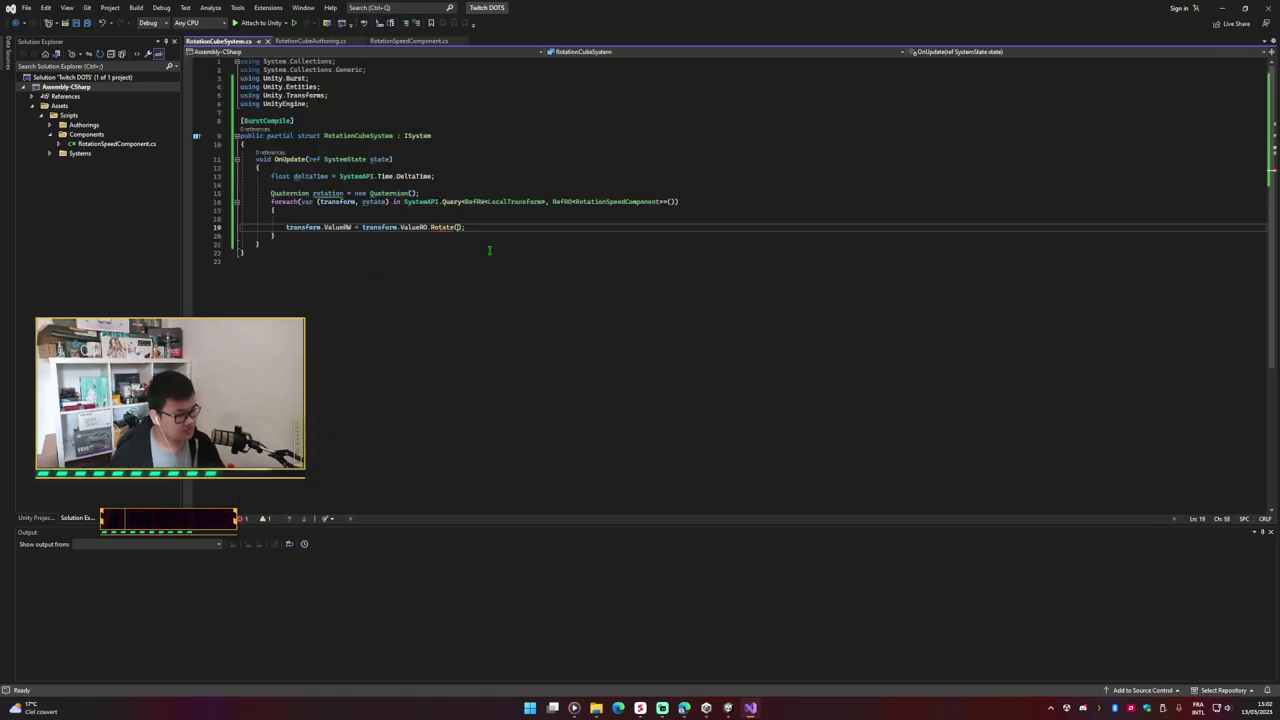
type("roat")
key("BackSpace")
key("BackSpace")
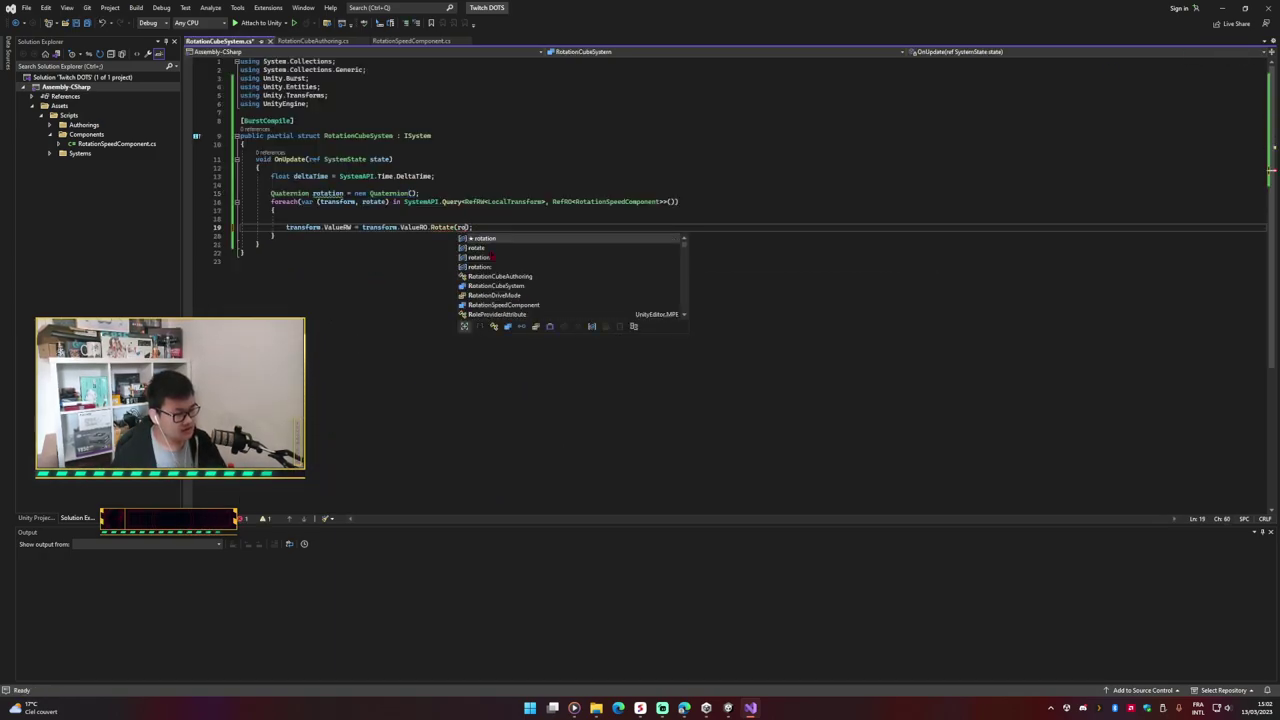
type("tation")
key("ctrl+s")
Step: Add a rotation.SetEulerAngles call on the line above the Rotate call
key("Up")
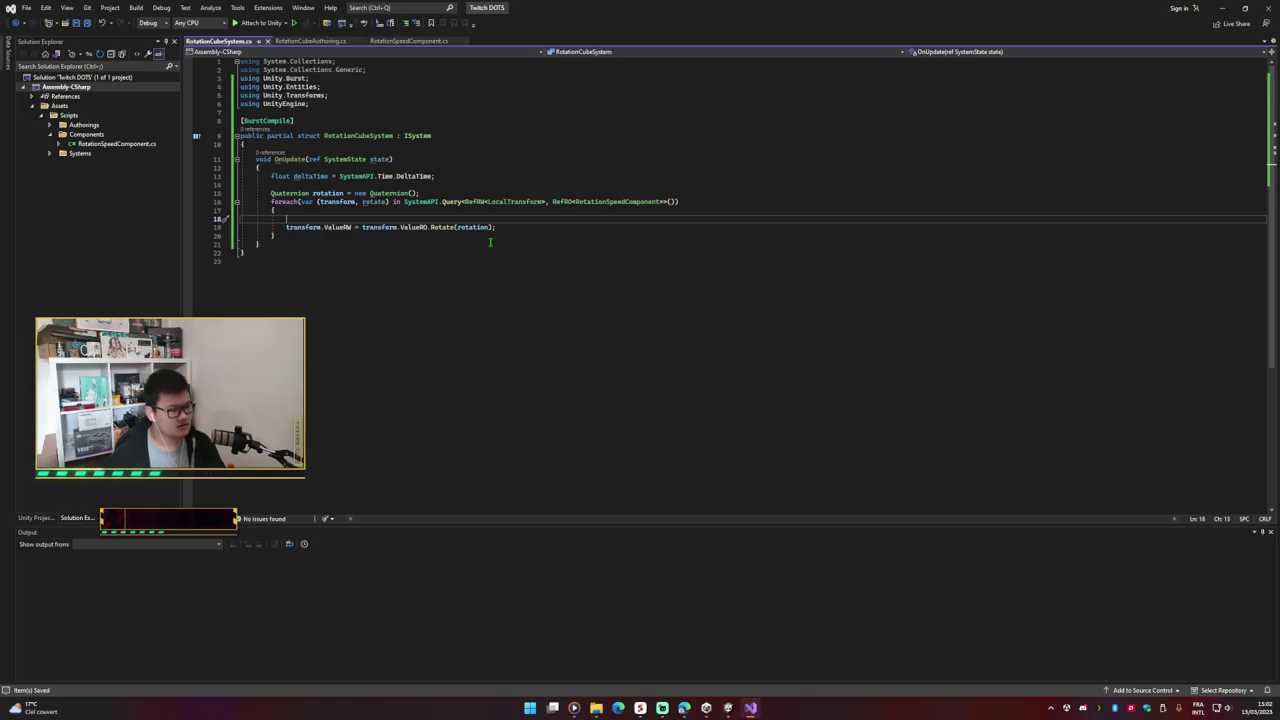
type("roation")
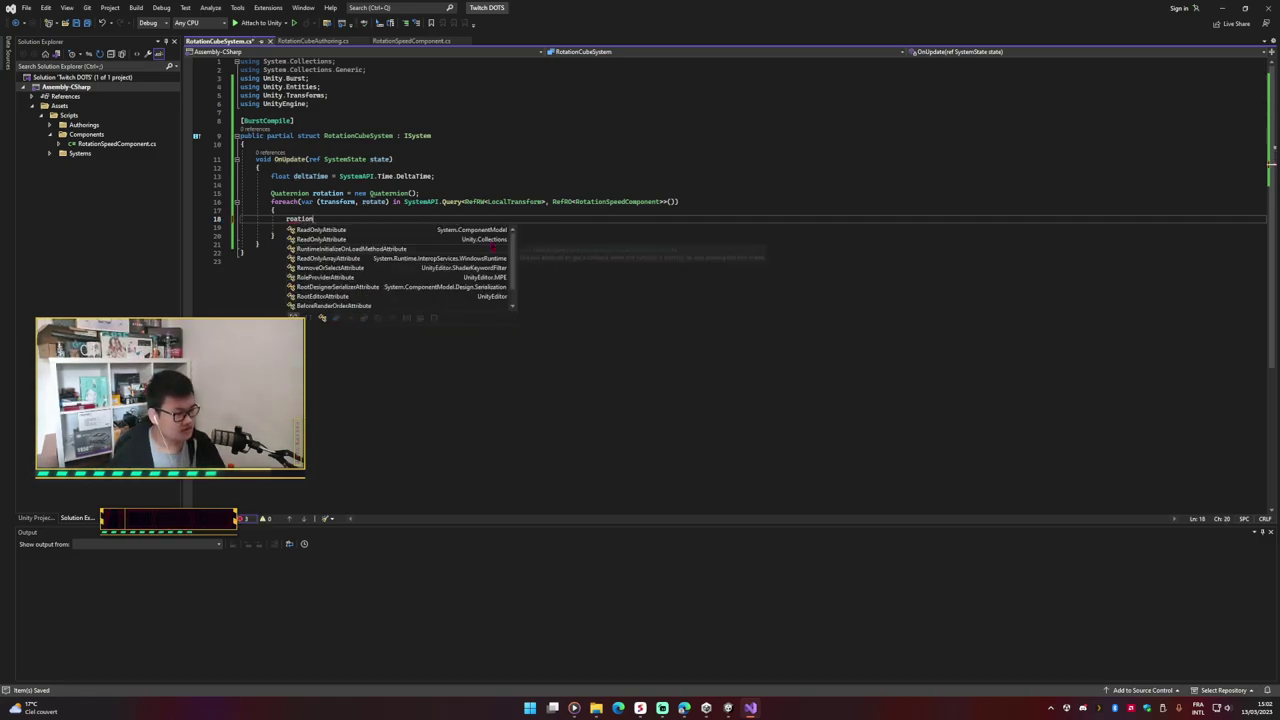
key("BackSpace")
key("BackSpace")
key("BackSpace")
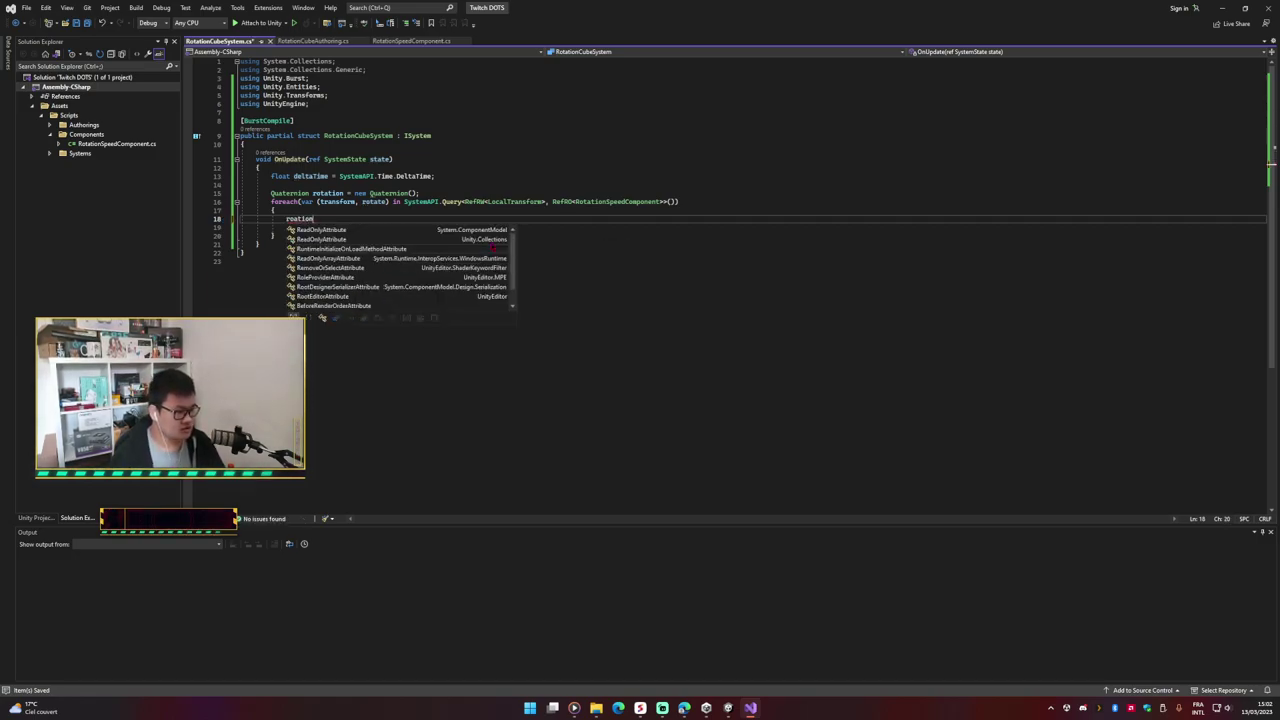
type("rotation")
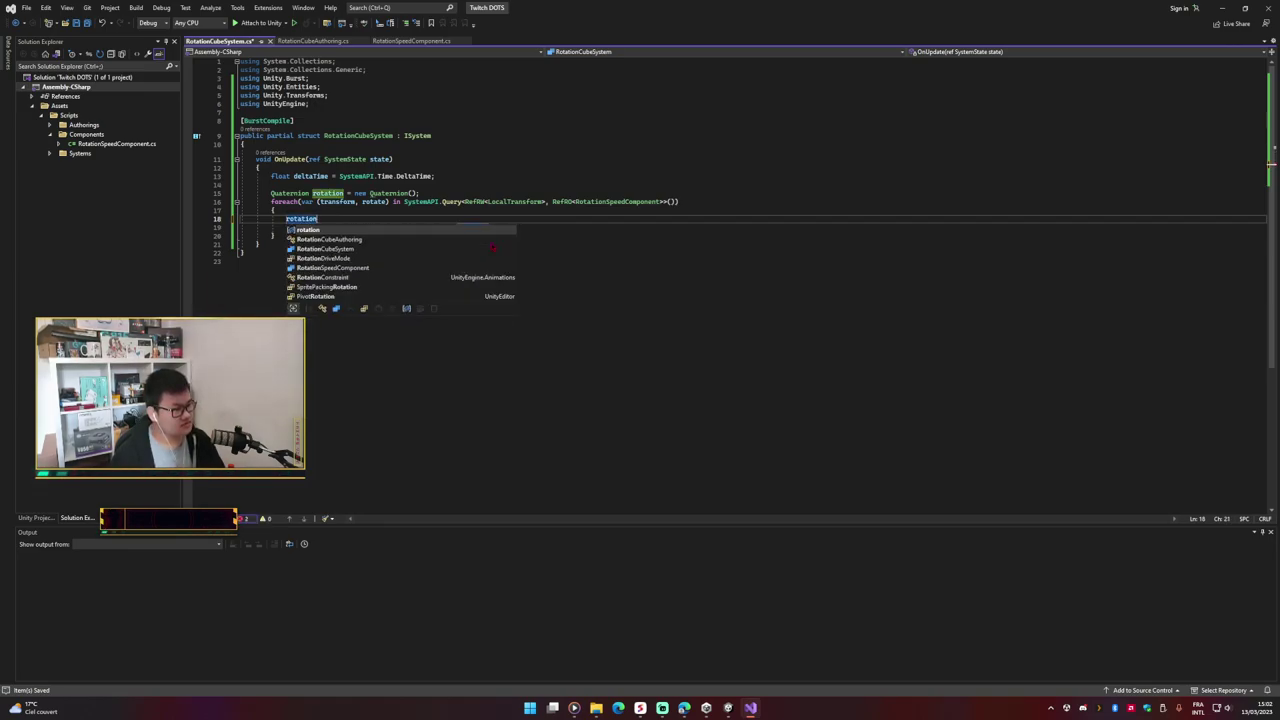
key("Escape")
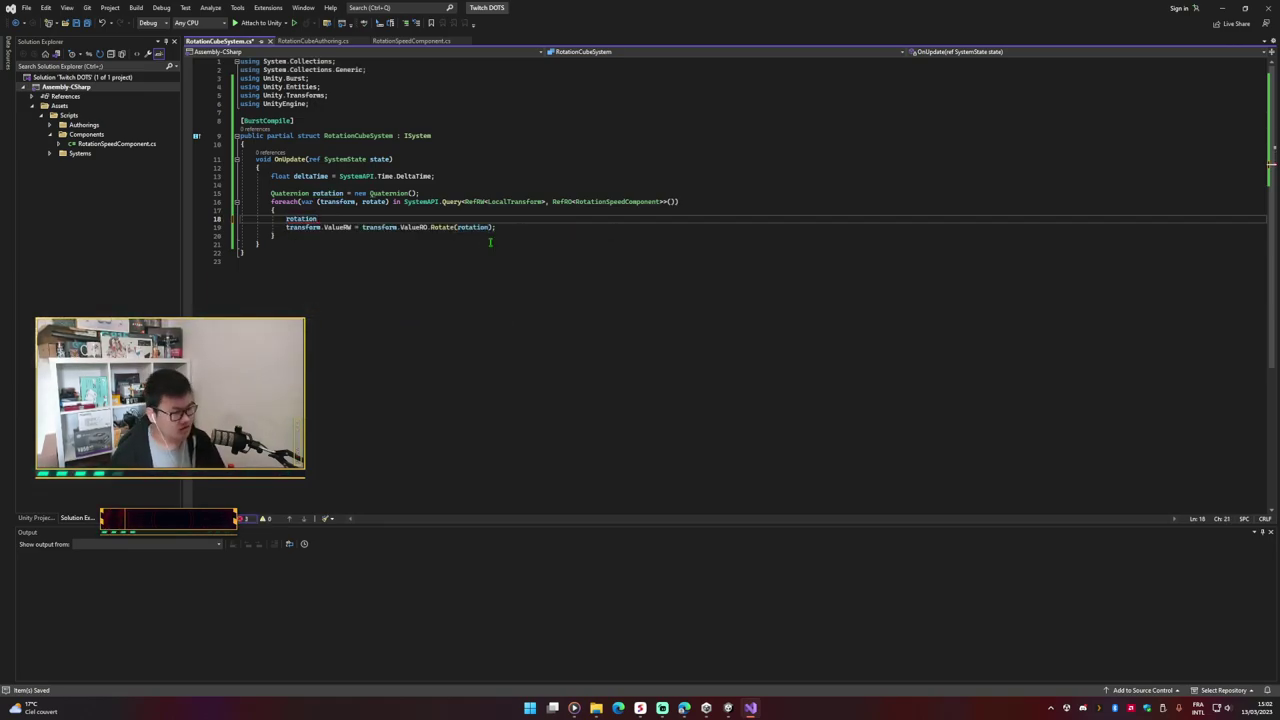
type(".")
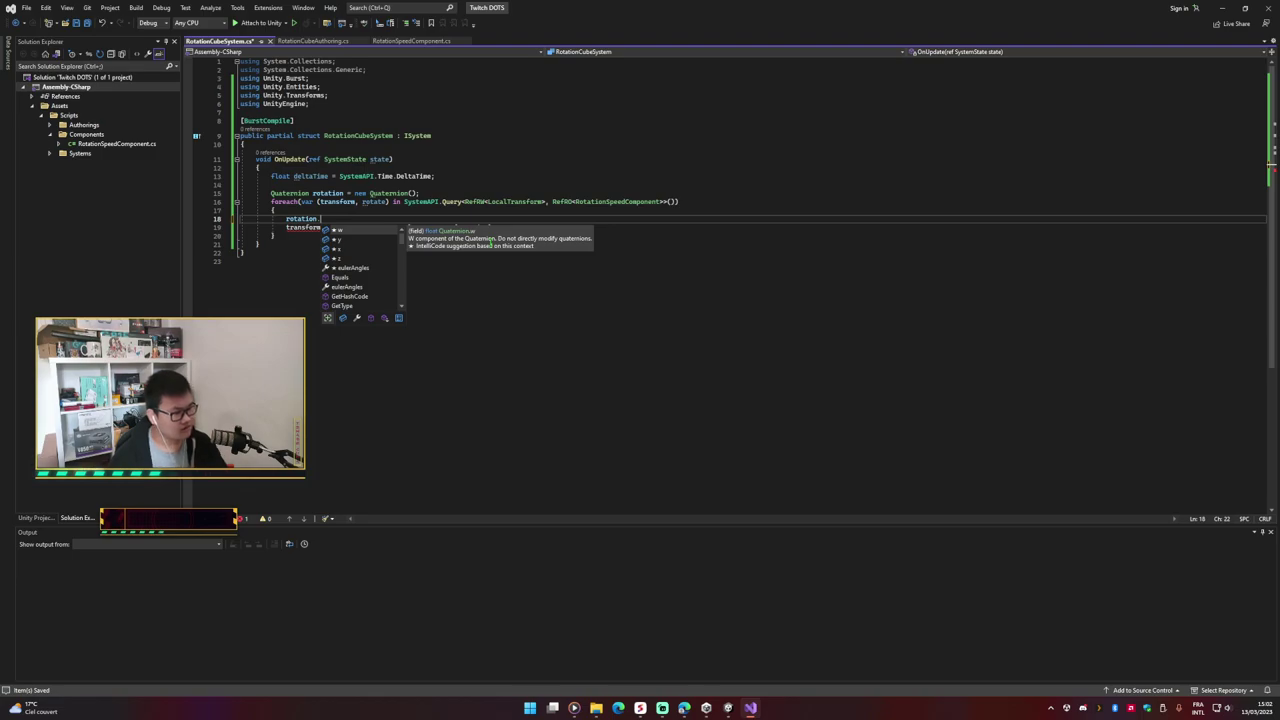
scroll(360, 267, "down", 1)
scroll(360, 267, "down", 2)
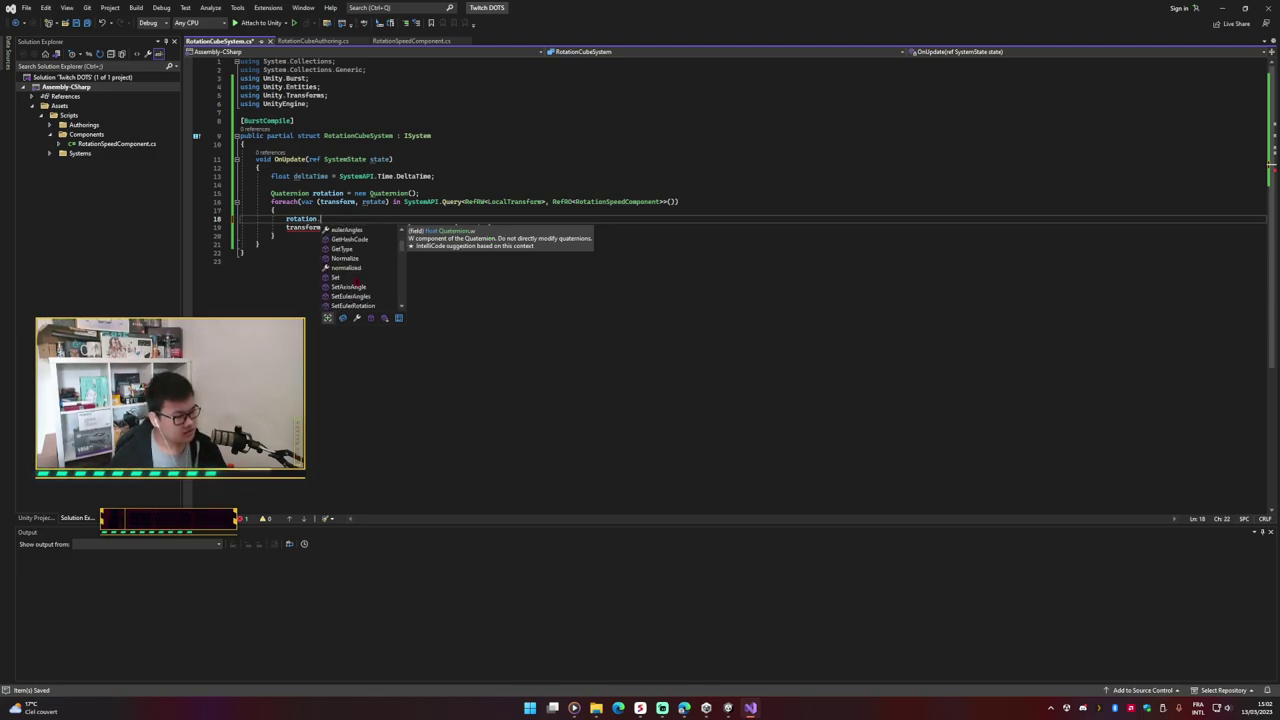
left_click(358, 231)
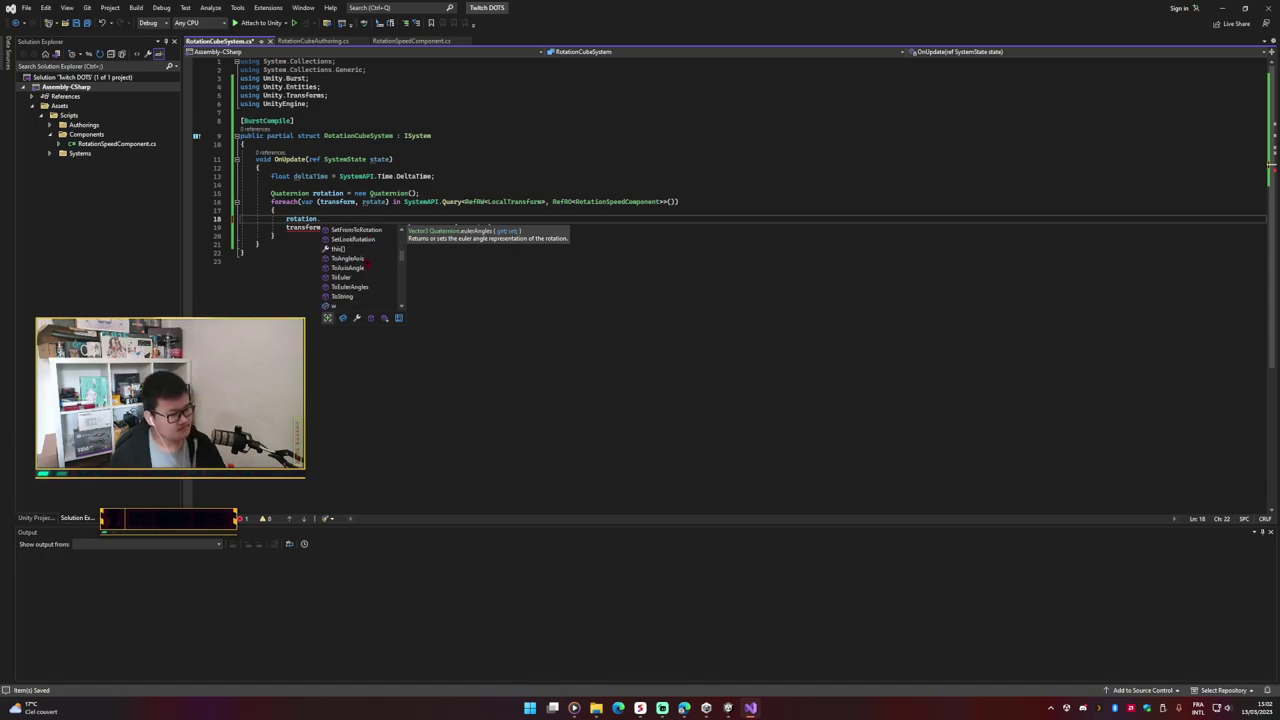
scroll(362, 240, "down", 3)
left_click(368, 268)
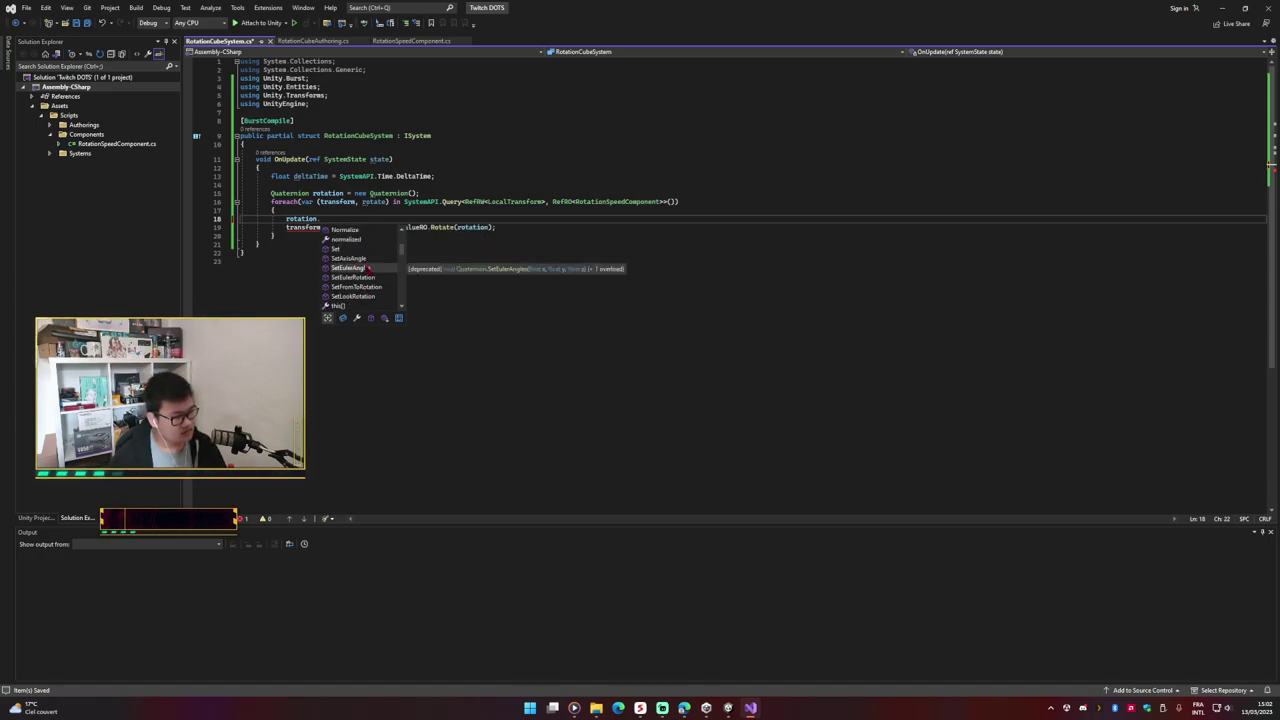
double_click(366, 267)
Step: Enter rotate.ValueRO.rotationSpeedX * deltaTime as the first SetEulerAngles argument on its own line
type("9")
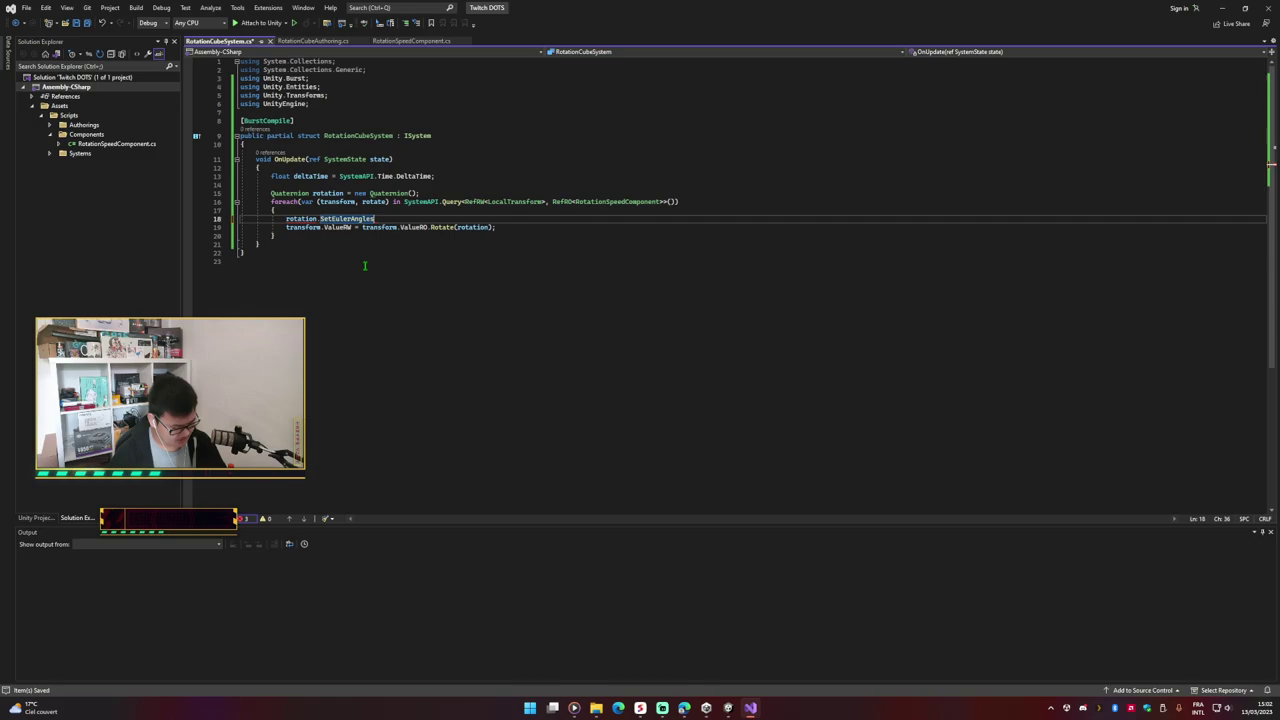
type("0")
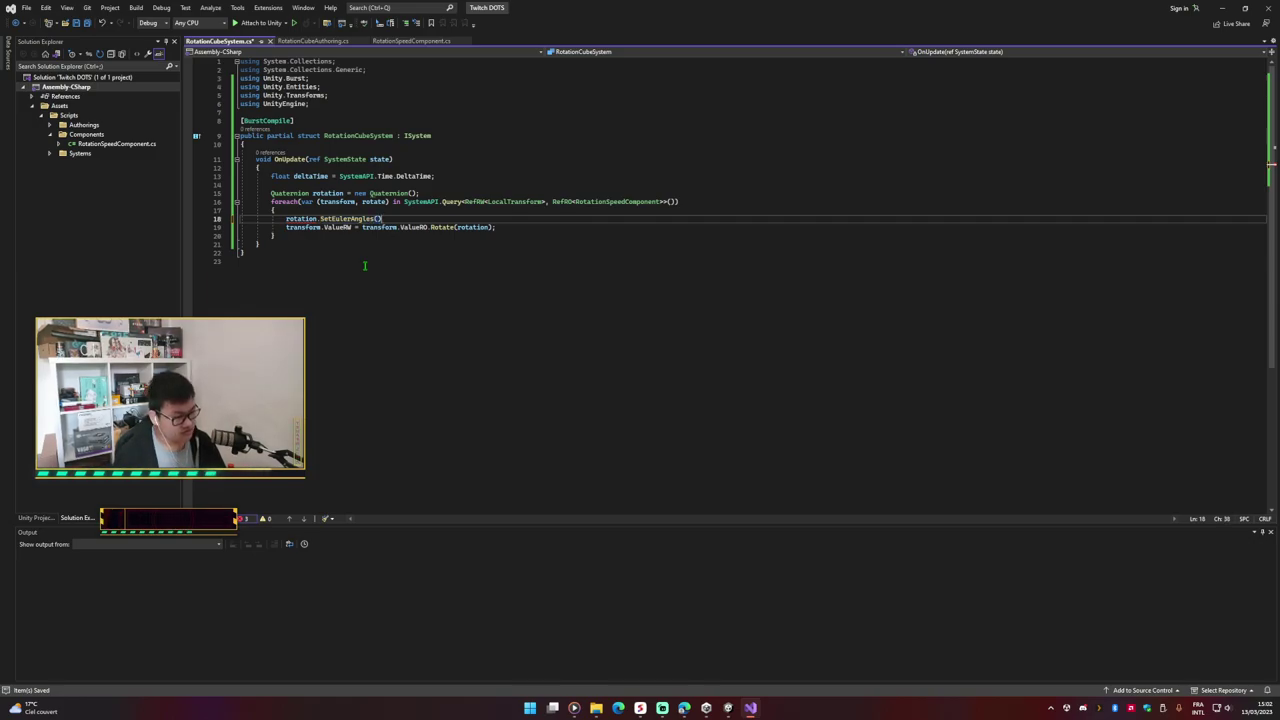
type("rot")
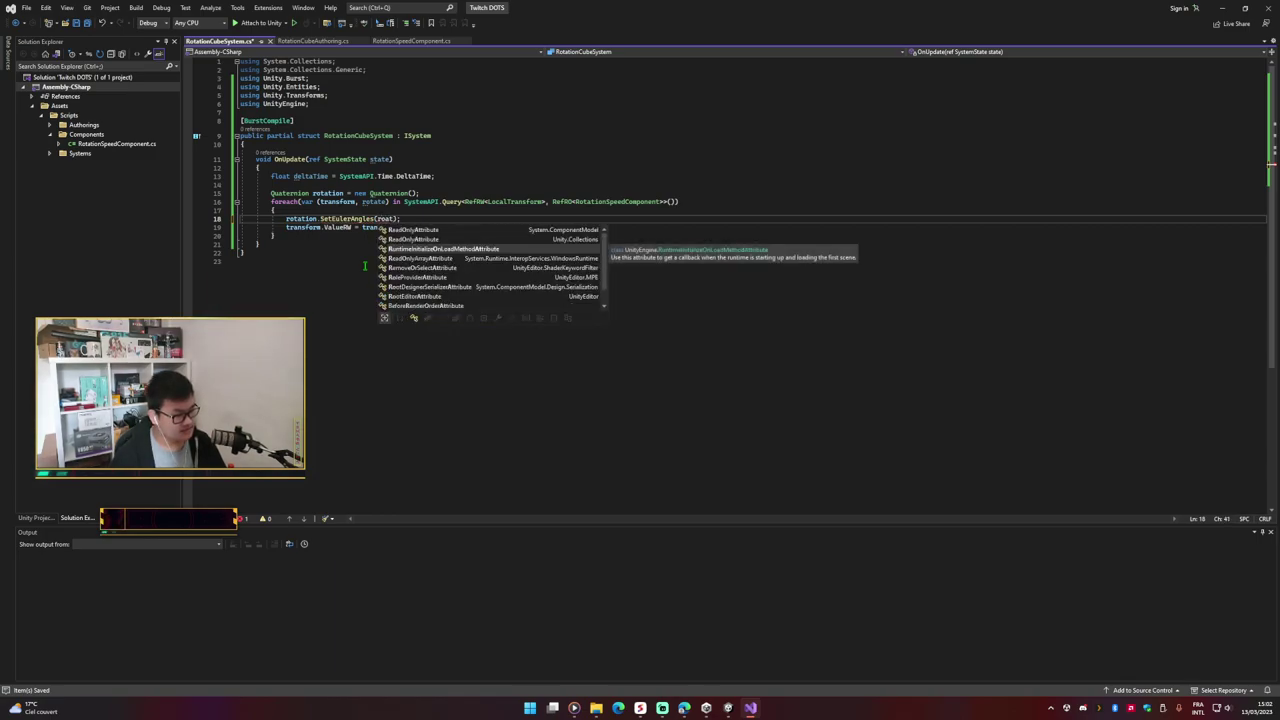
key("BackSpace")
key("Return")
key("Return")
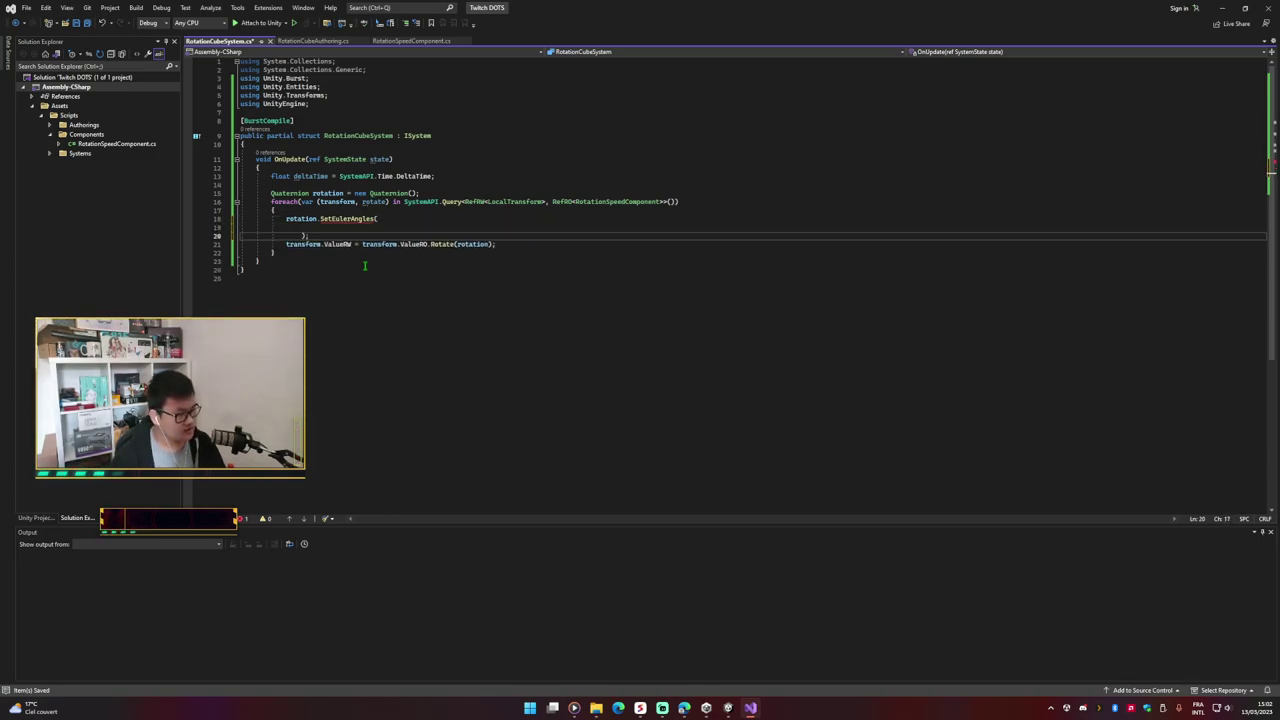
key("BackSpace")
key("Up")
type("ro")
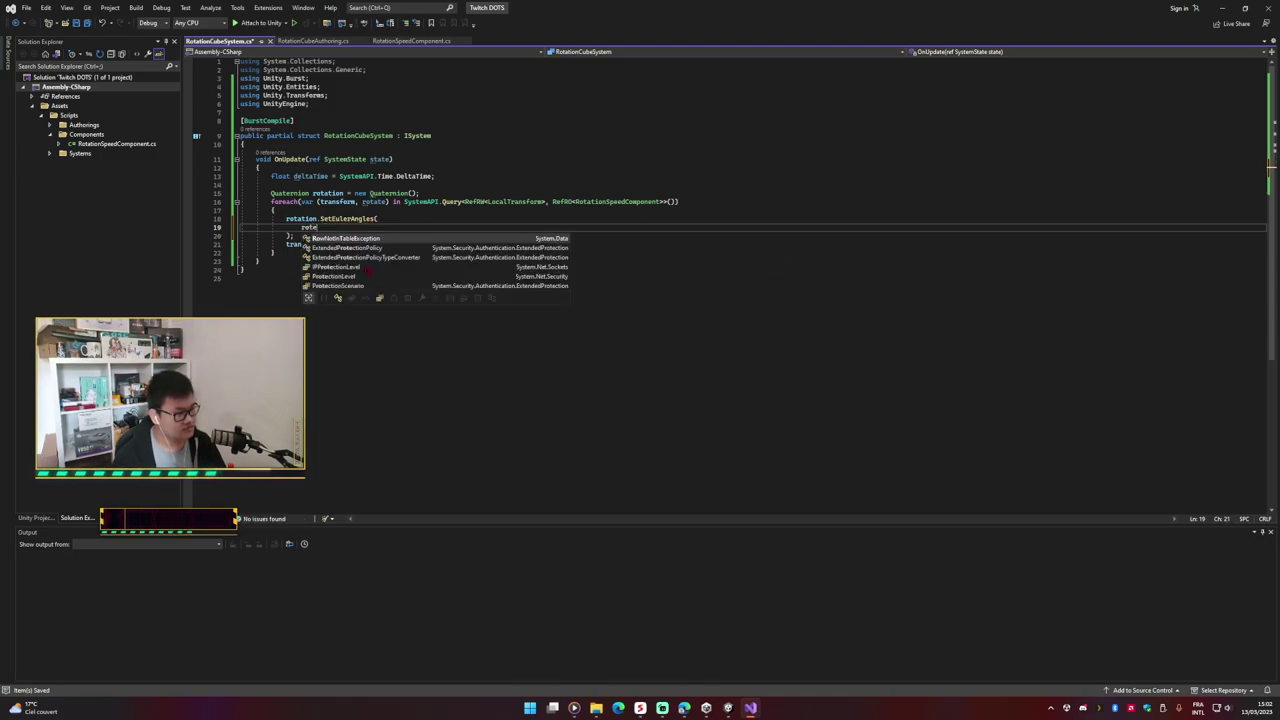
type("tate")
key("Tab")
type(".ValueRO")
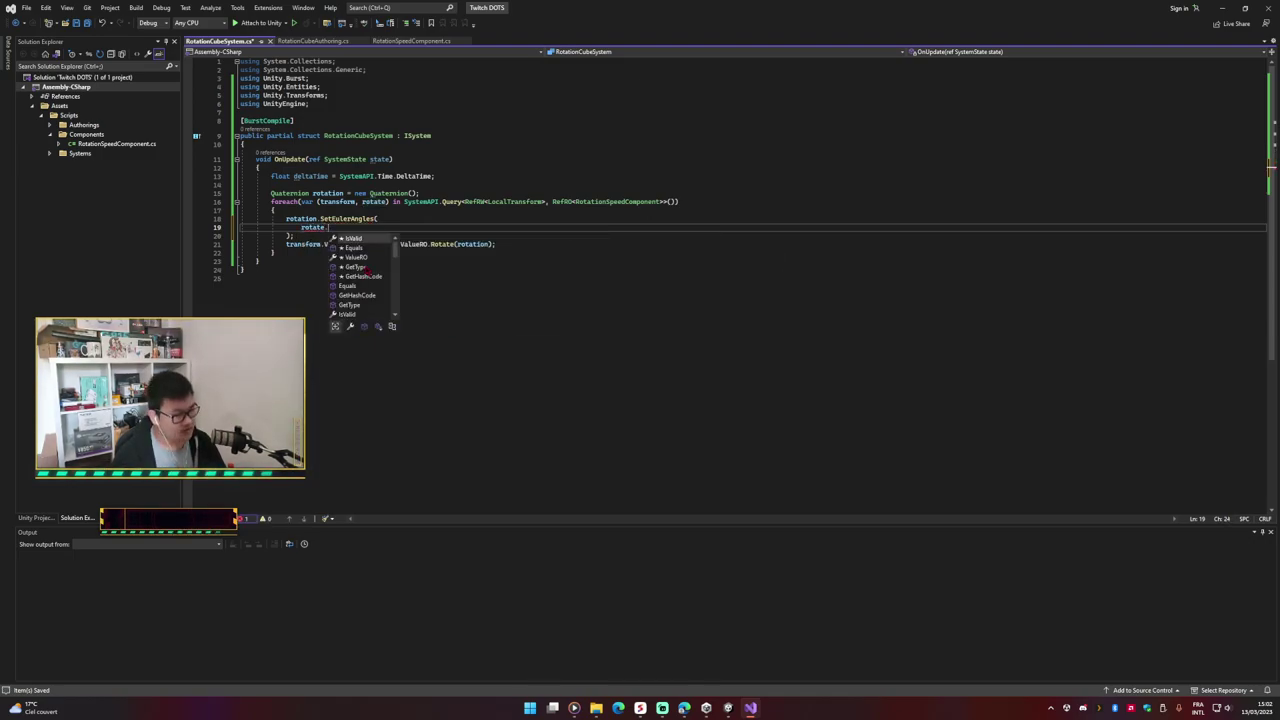
key("Tab")
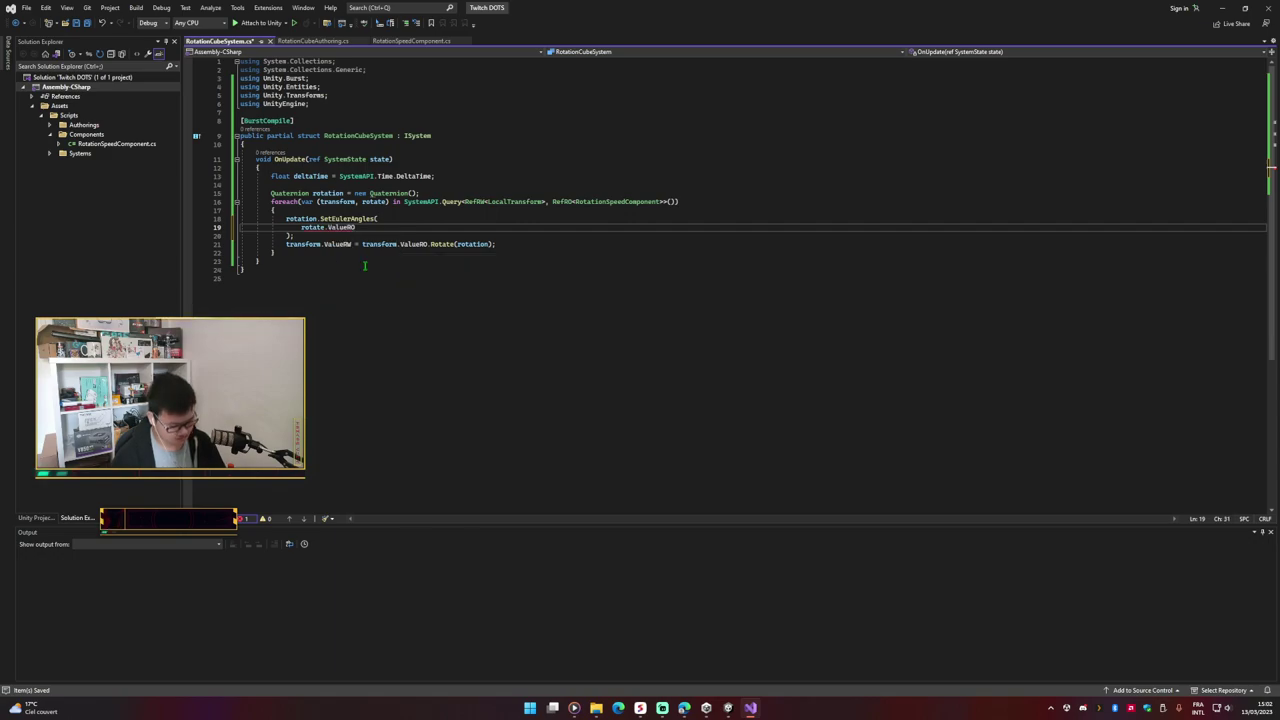
type(".")
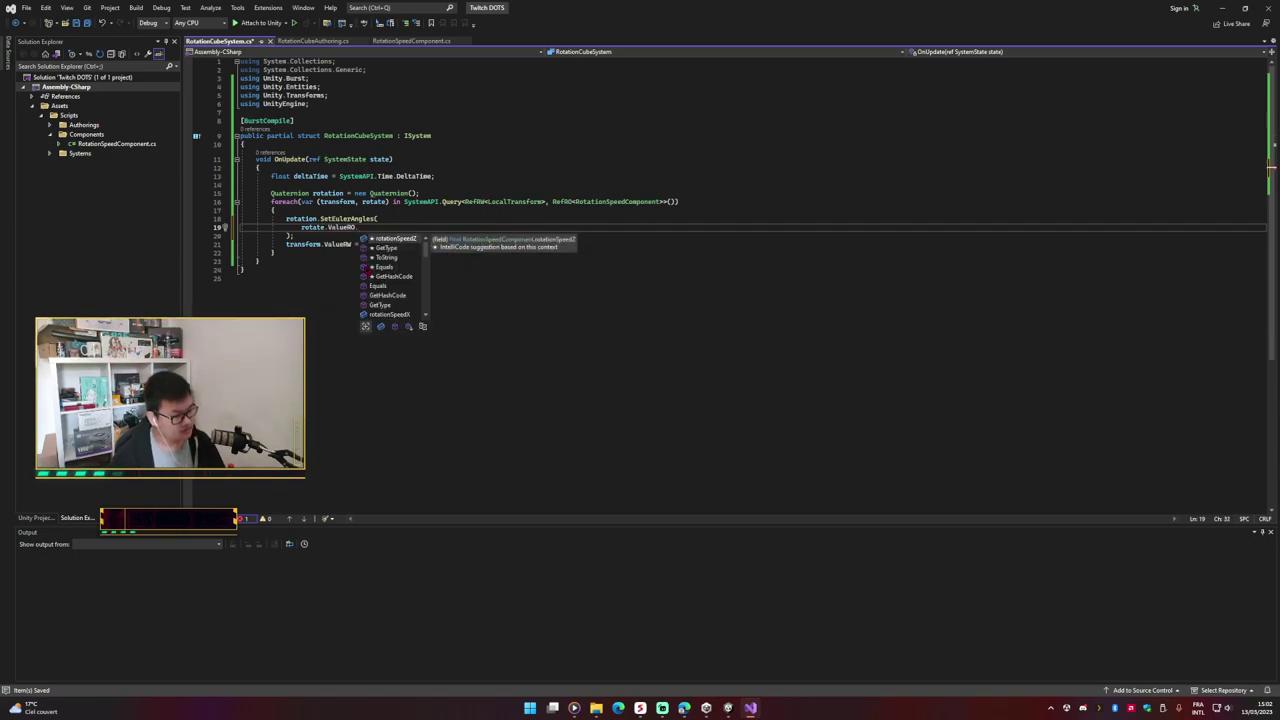
key("Down")
key("Down")
key("Down")
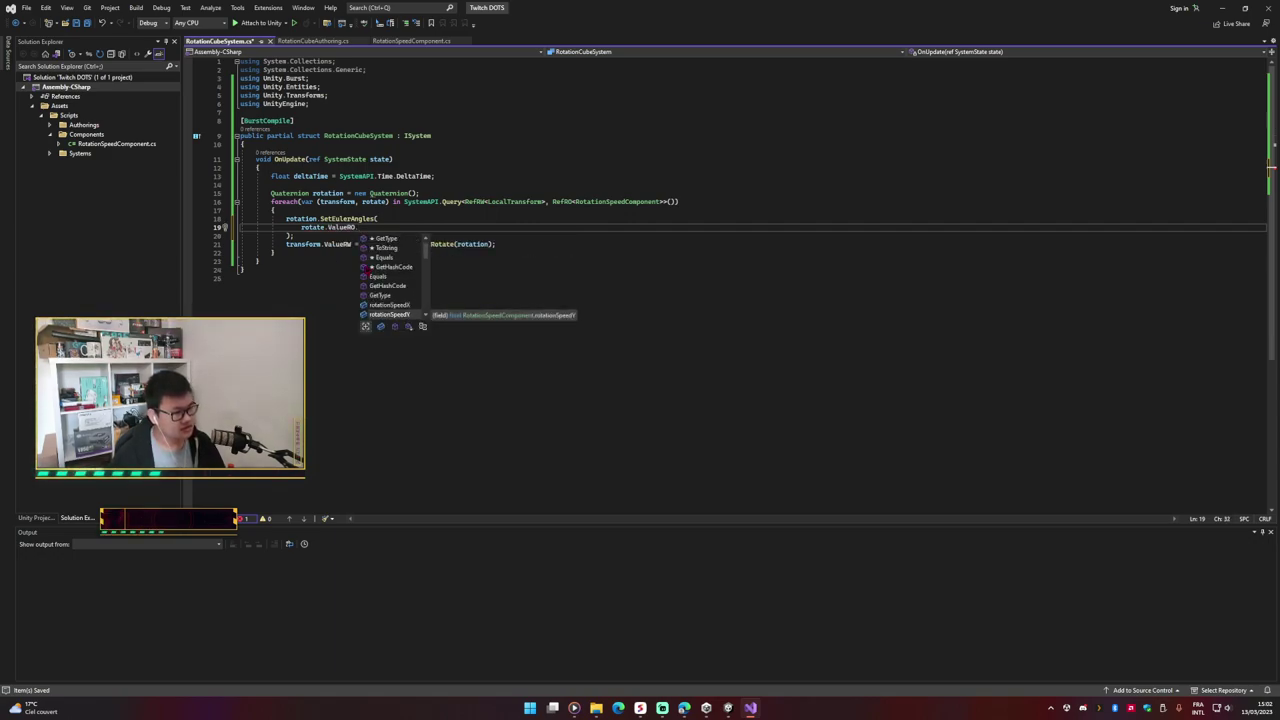
key("Tab")
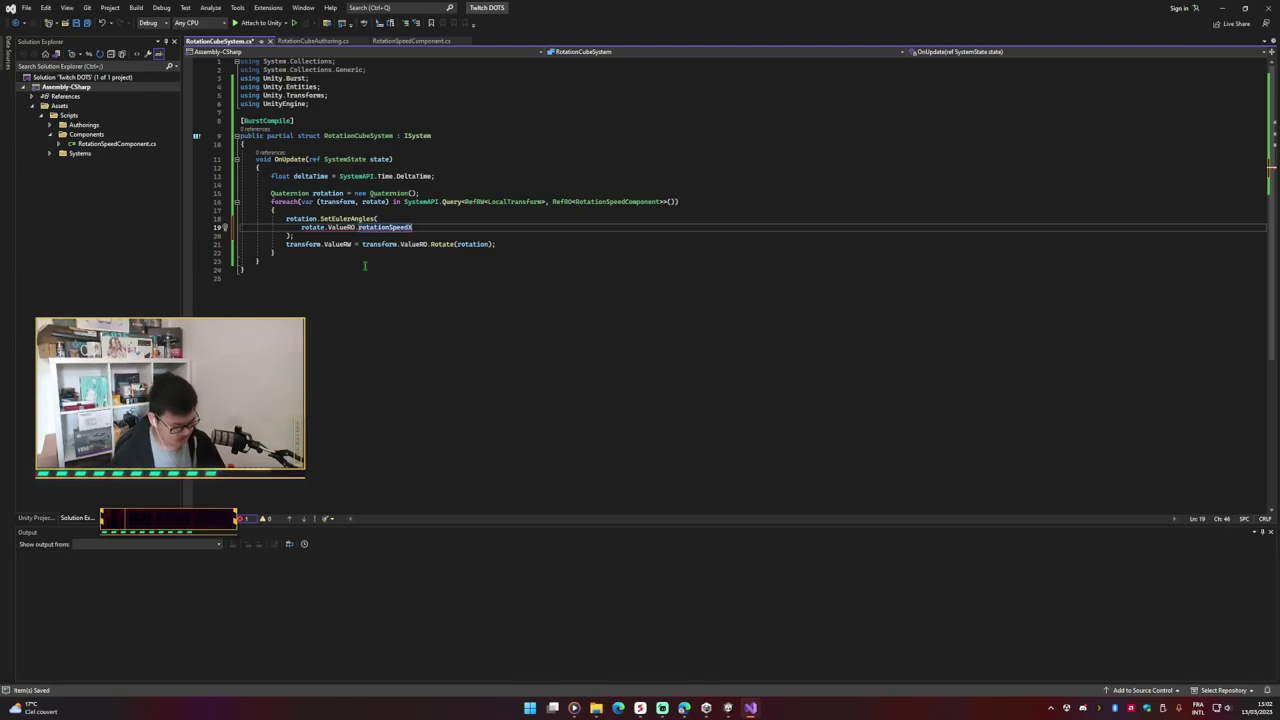
type(" * del")
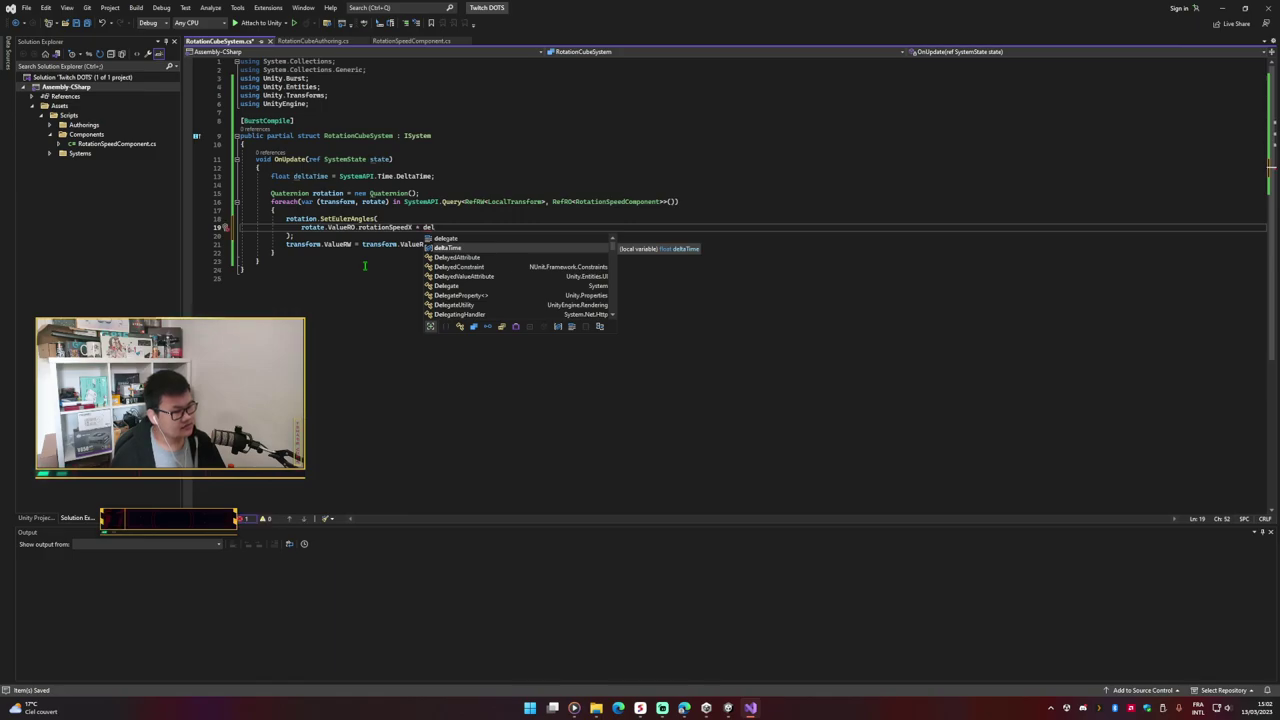
key("Tab")
Step: Duplicate the argument line twice, changing the copies to rotationSpeedY and rotationSpeedZ
key("ctrl+d")
key("ctrl+d")
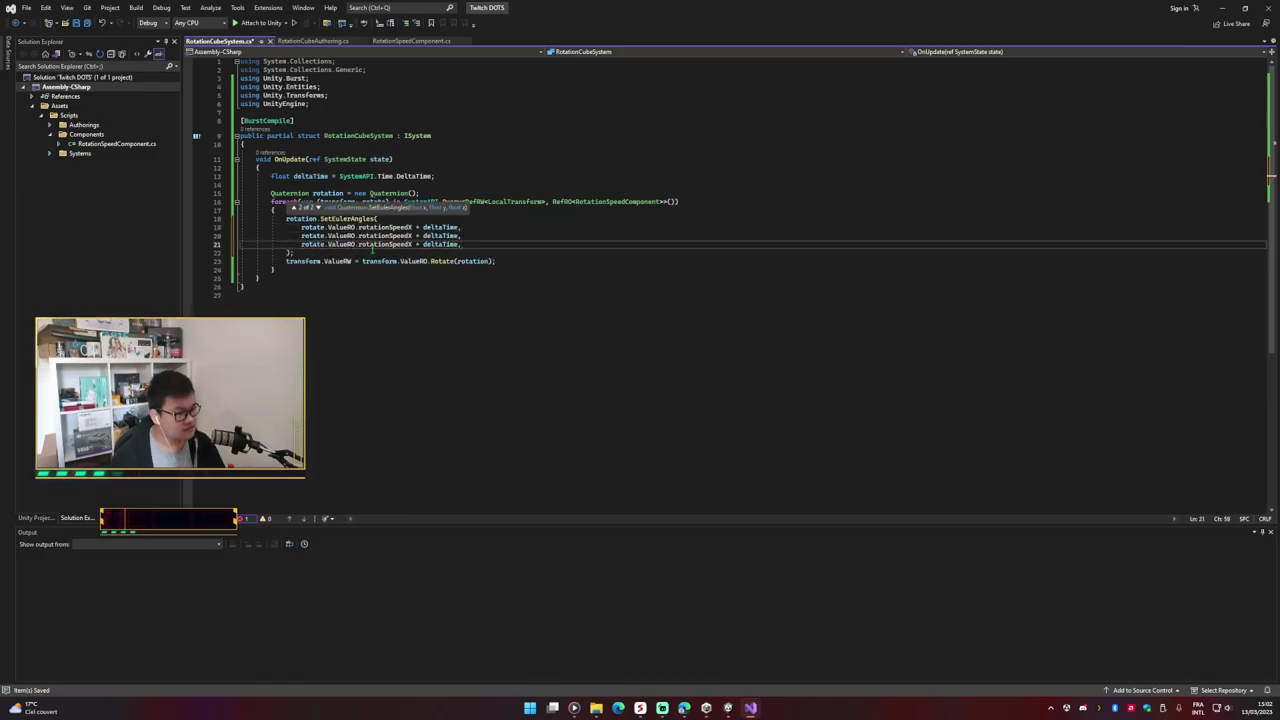
left_click(413, 235)
key("BackSpace")
type("Y")
left_click(413, 244)
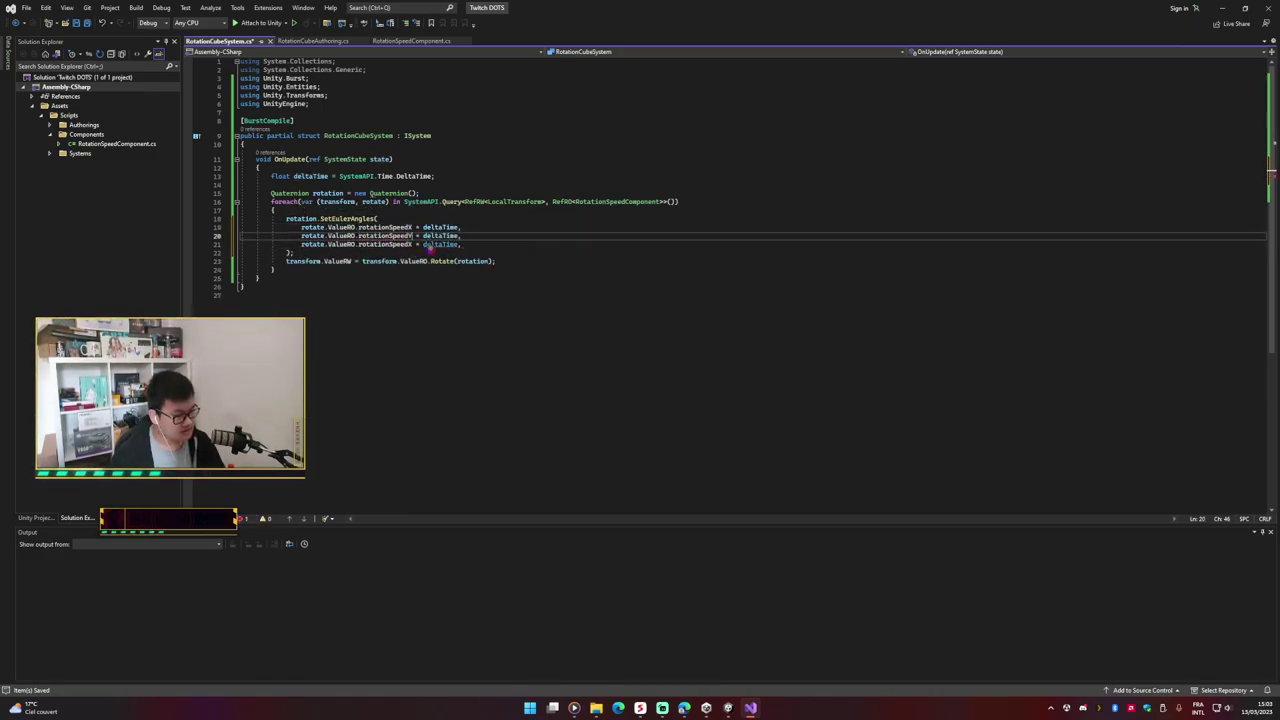
key("BackSpace")
type("Z")
key("BackSpace")
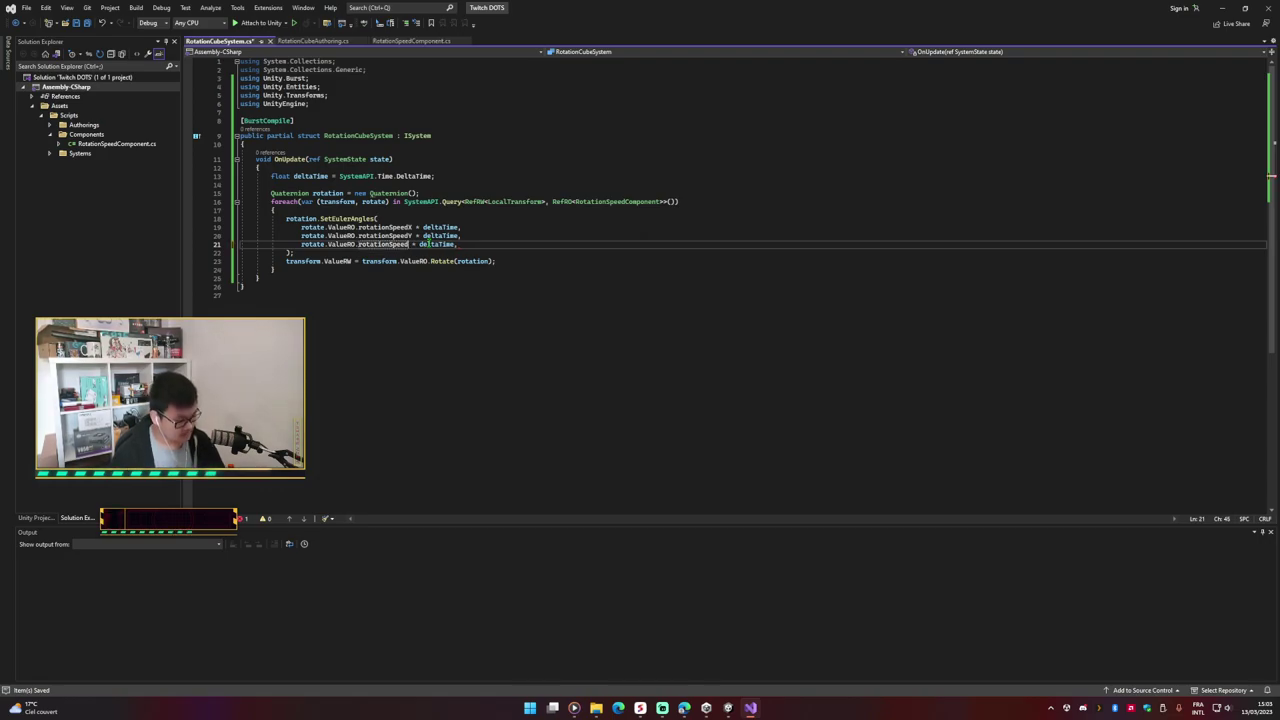
type("Z")
Step: Remove the * deltaTime multiplication from the Y and Z arguments
double_click(437, 244)
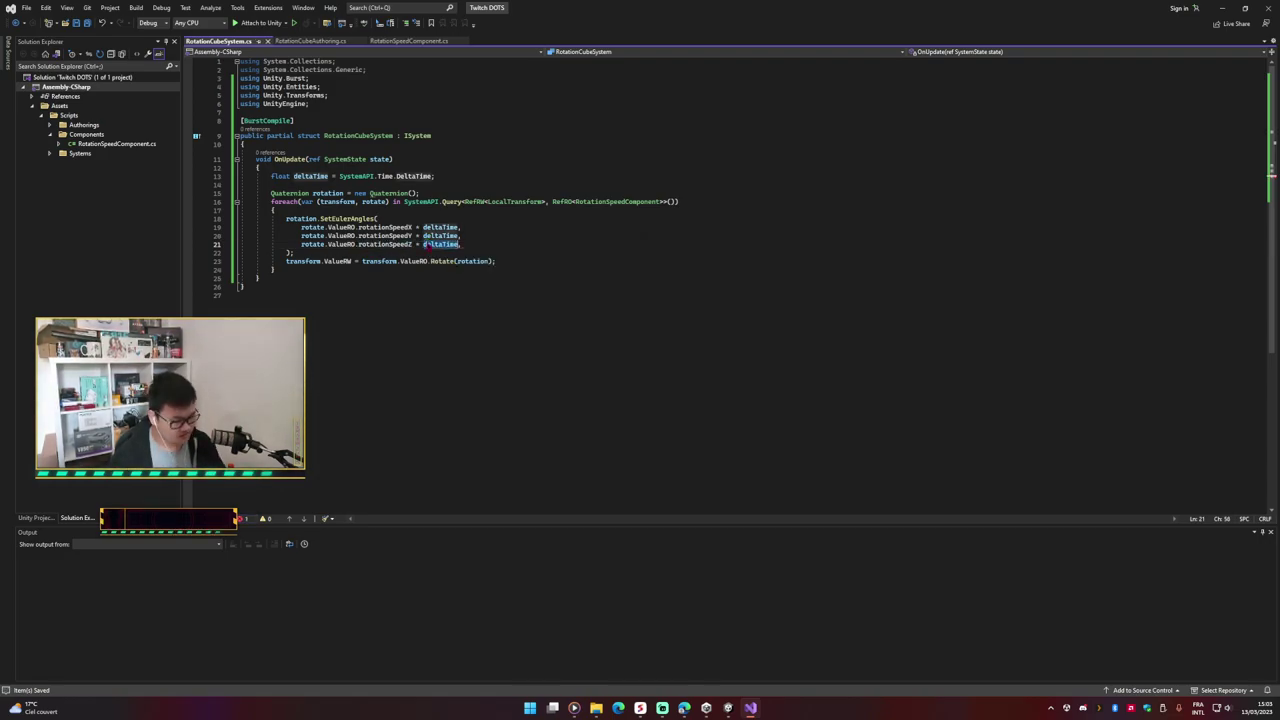
key("BackSpace")
key("BackSpace")
key("BackSpace")
key("BackSpace")
left_click_drag(414, 235, 459, 235)
Step: Drop deltaTime from the rotationSpeedX argument and start a rotation line after the call
key("BackSpace")
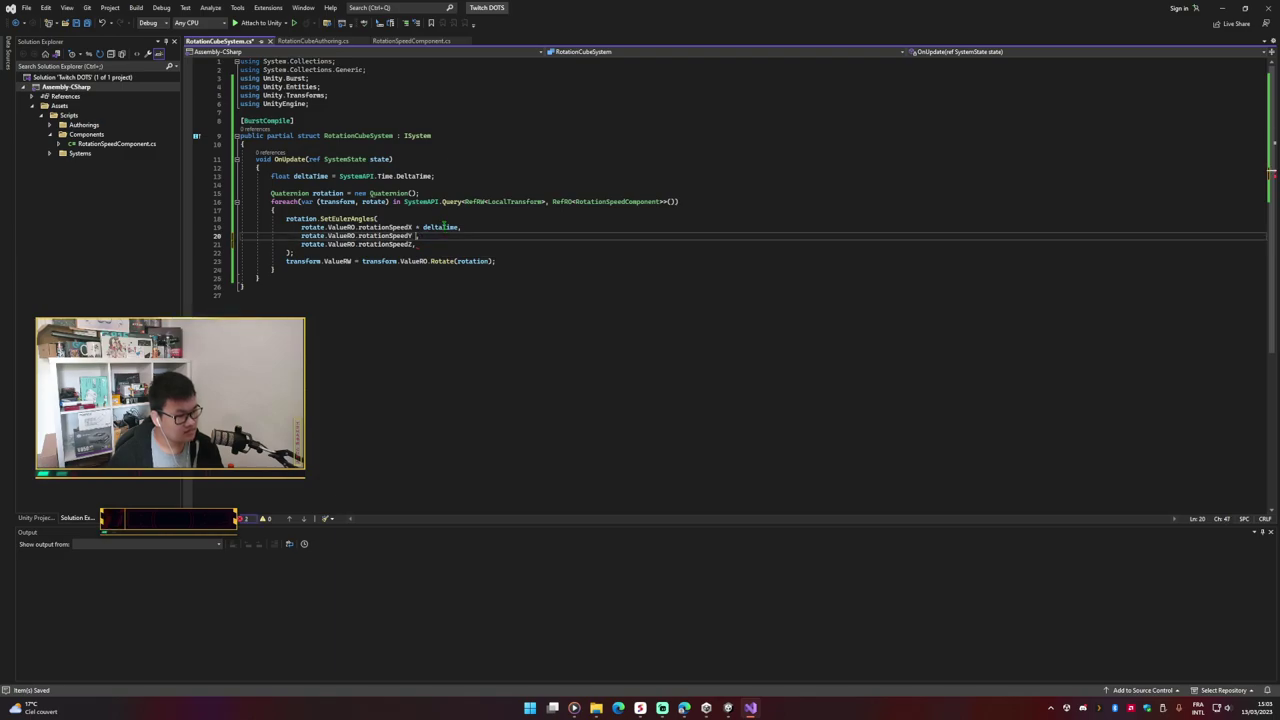
double_click(443, 227)
key("BackSpace")
key("BackSpace")
key("BackSpace")
key("BackSpace")
left_click(366, 256)
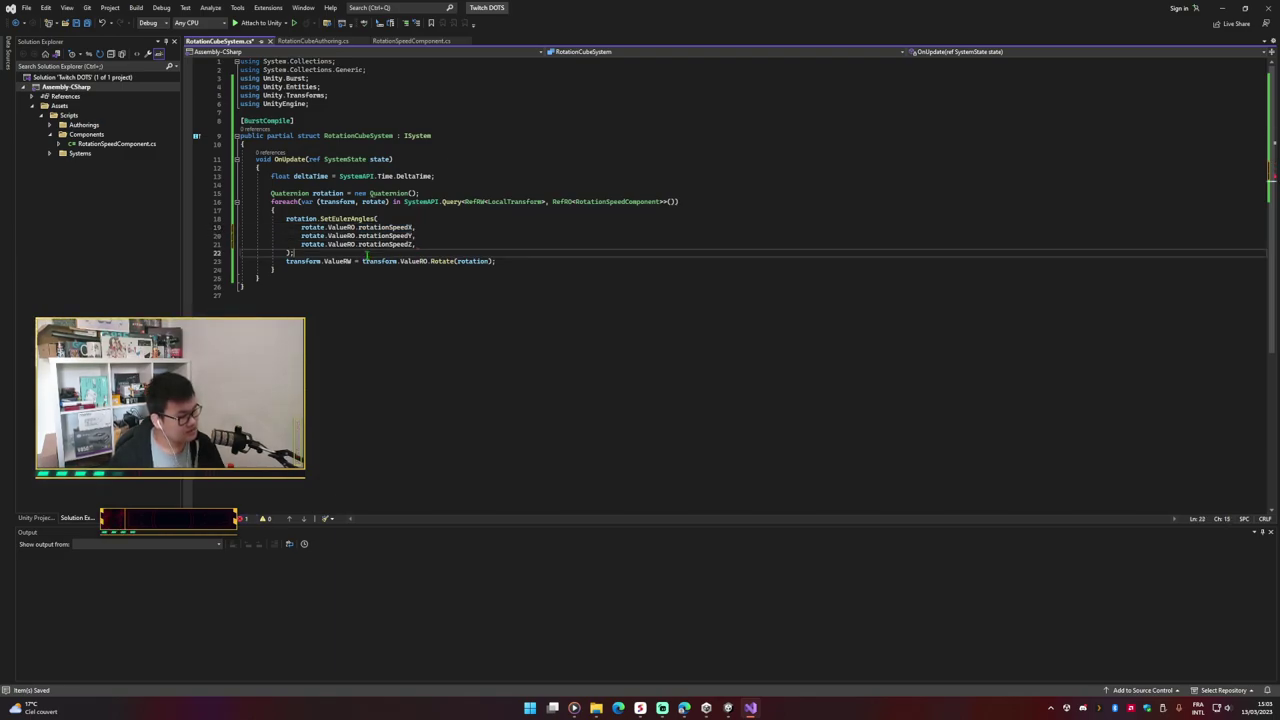
key("Return")
type("reat")
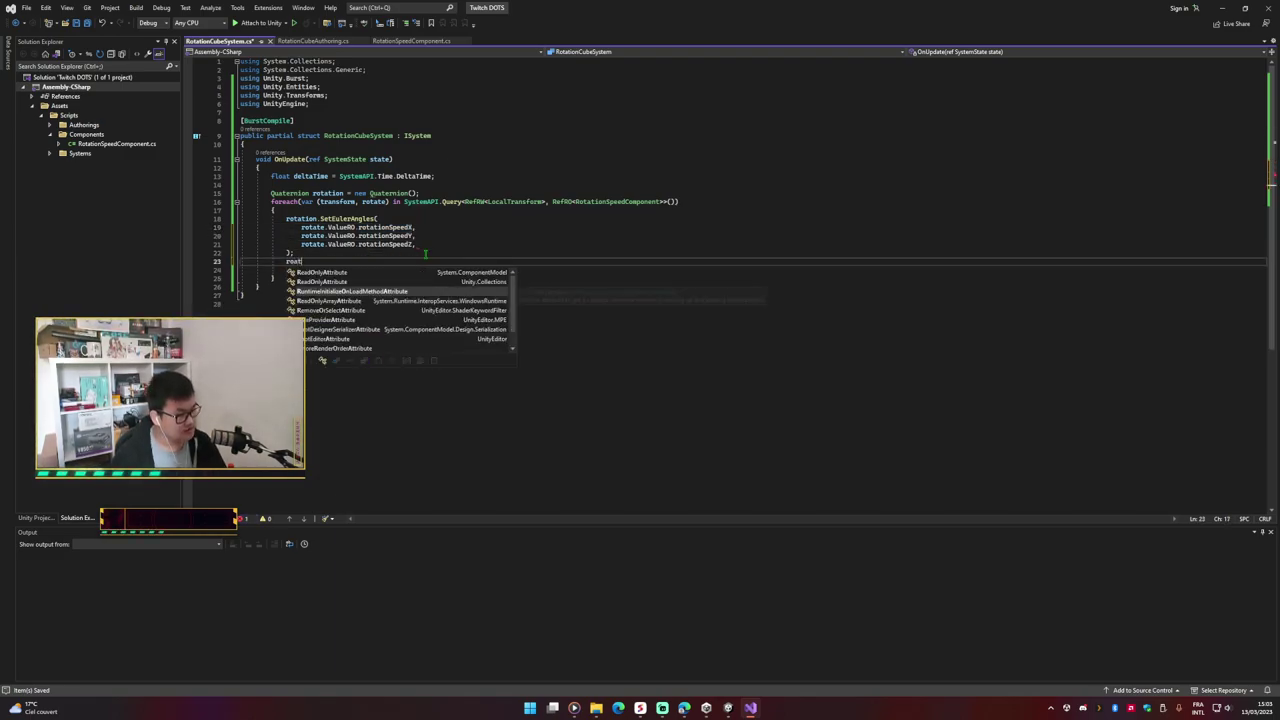
key("BackSpace")
key("BackSpace")
type("ot")
key("Escape")
key("Return")
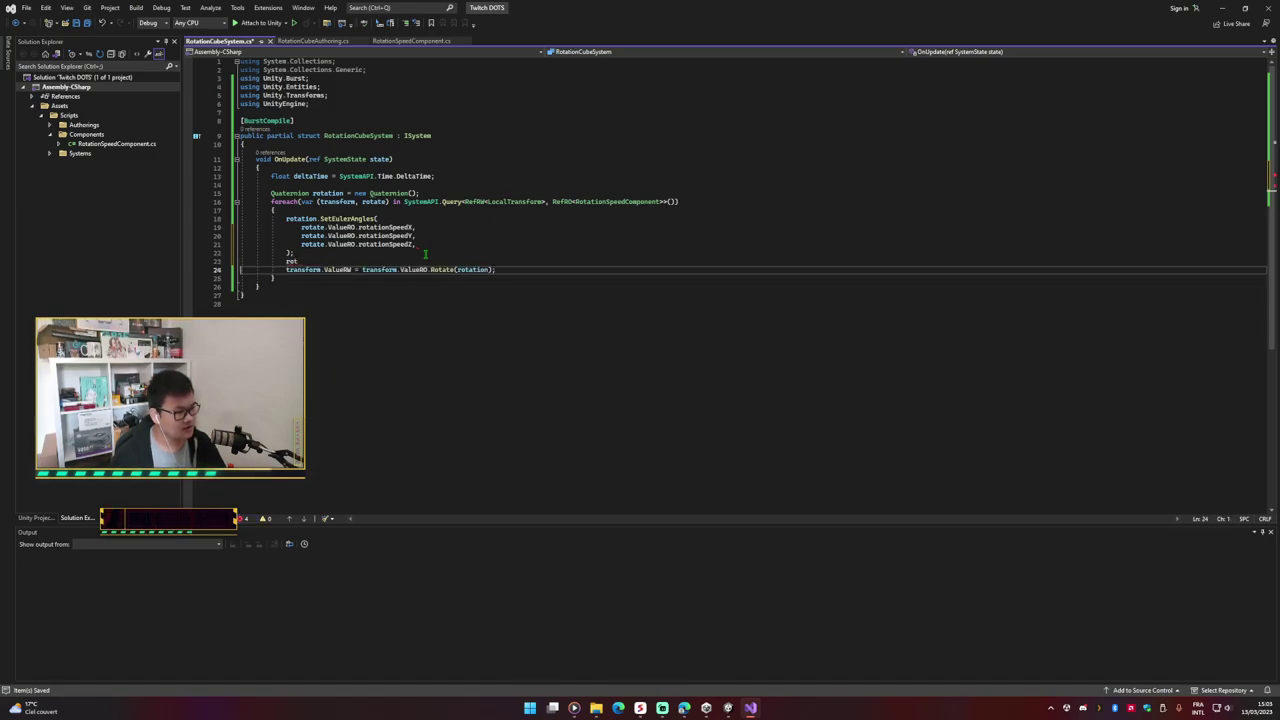
key("Up")
key("End")
type("ation")
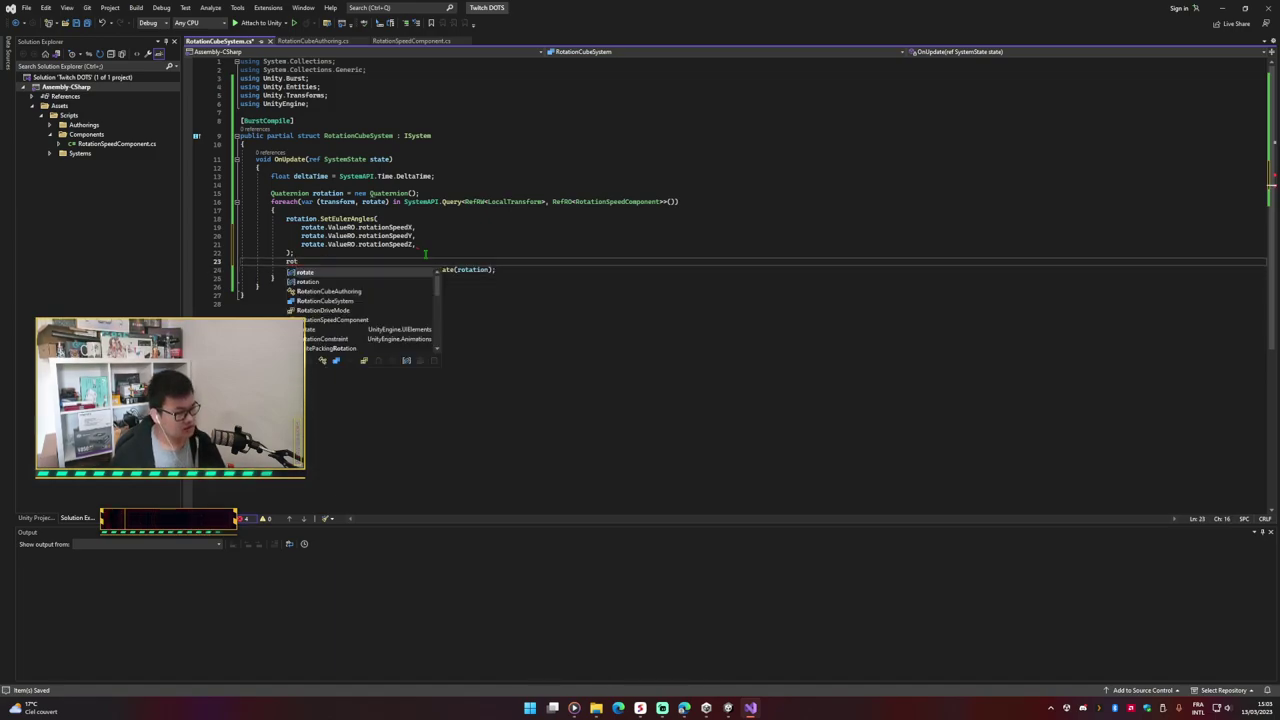
Step: Complete the new line as rotation.eulerAngles *= deltaTime;
key("Escape")
type(".")
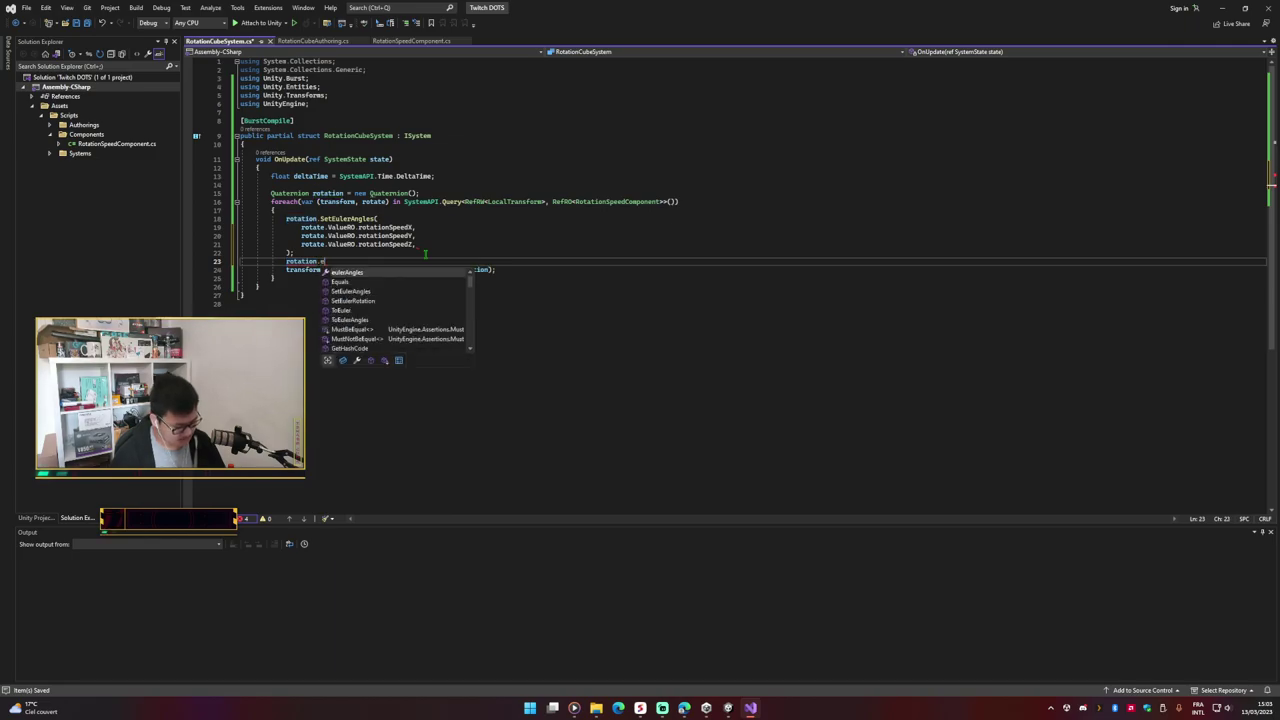
type("el")
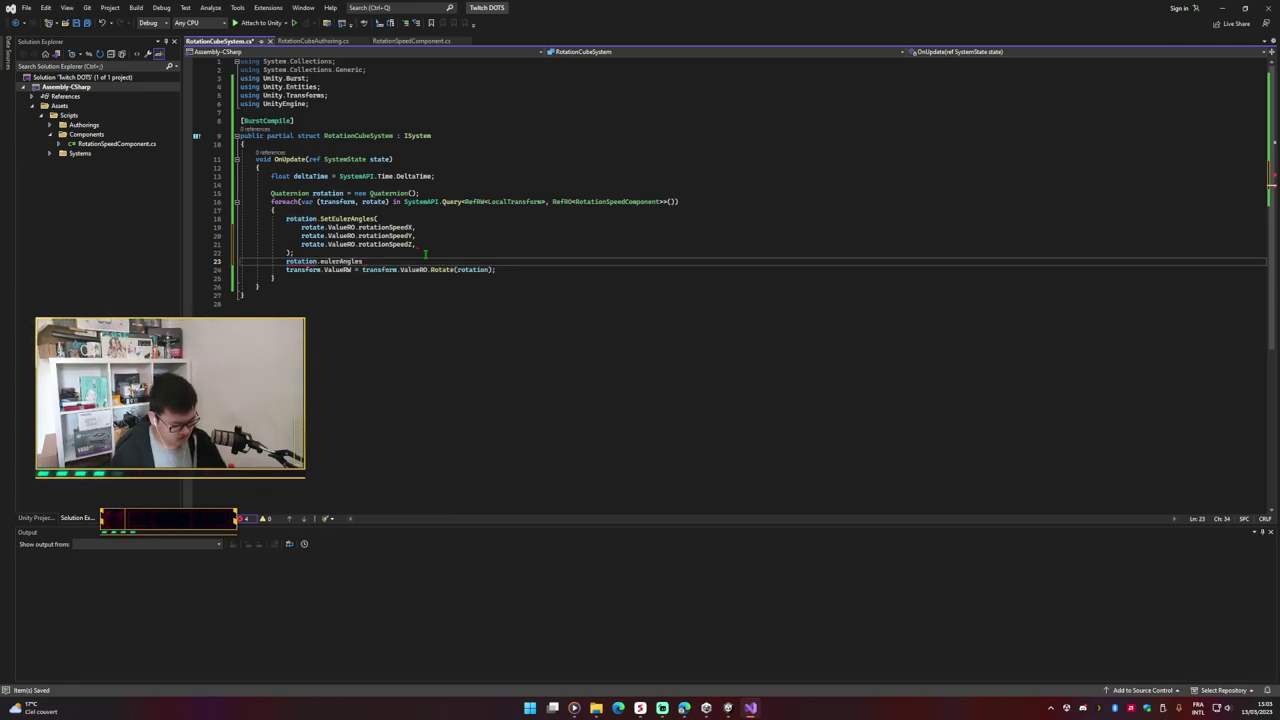
key("Tab")
key("ctrl+z")
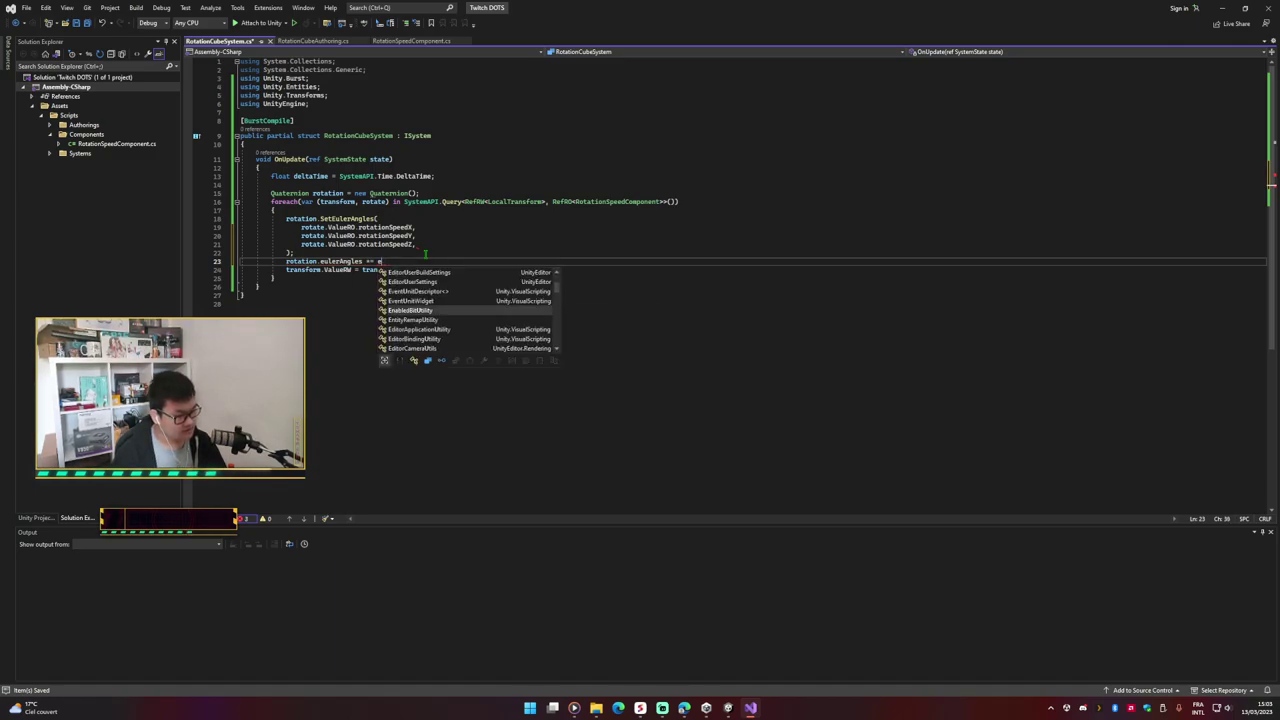
type("el")
key("Tab")
type(";")
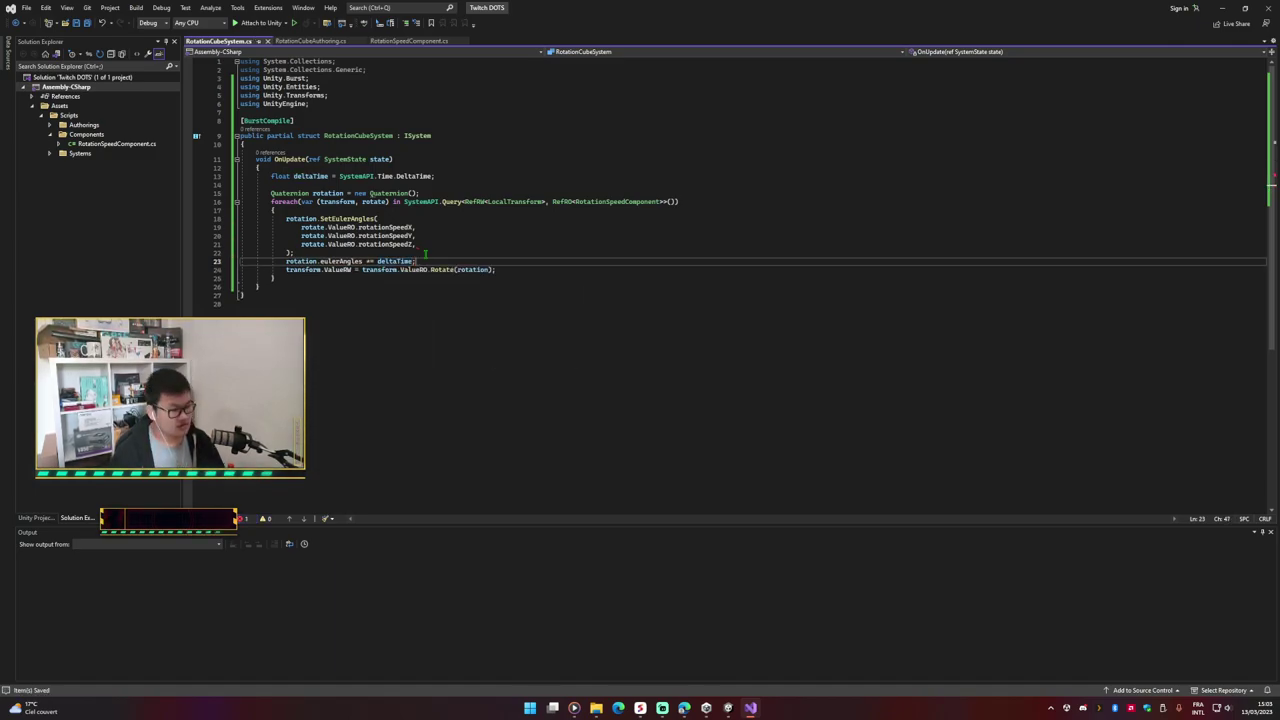
Step: Delete the stray comma after rotationSpeedZ and save the script
left_click(433, 251)
left_click(438, 244)
key("ctrl+s")
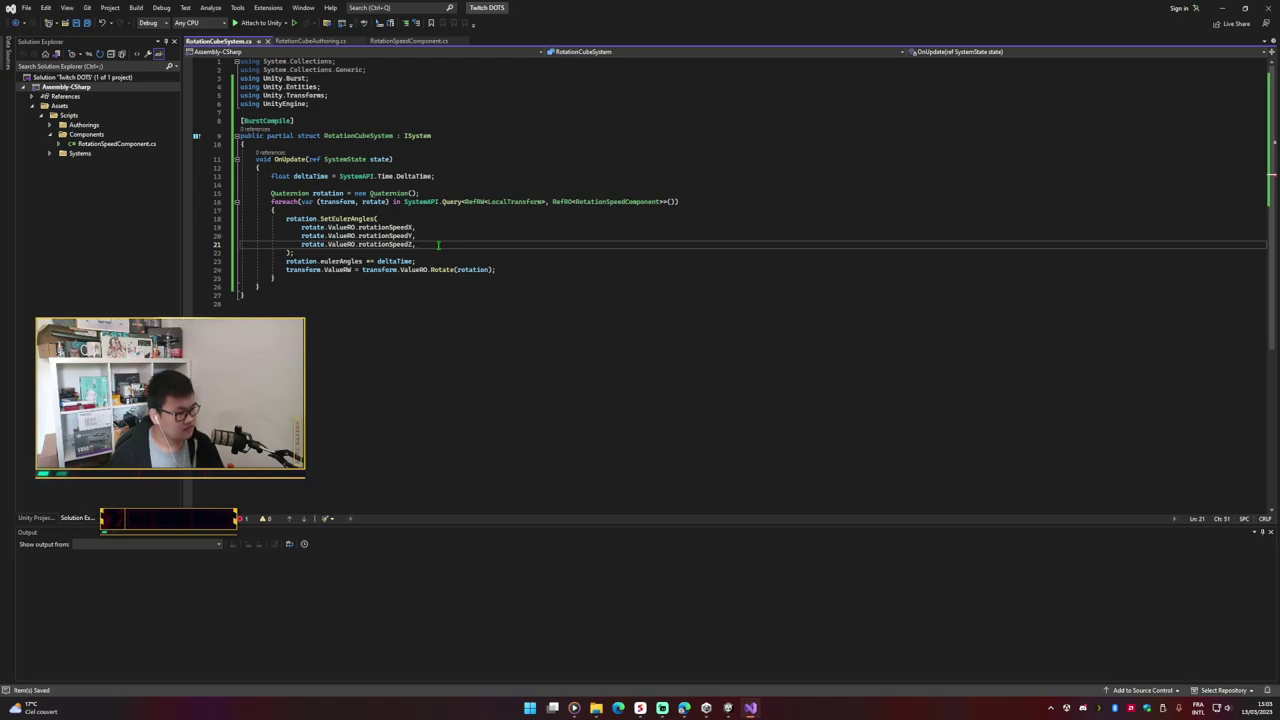
mouse_move(348, 219)
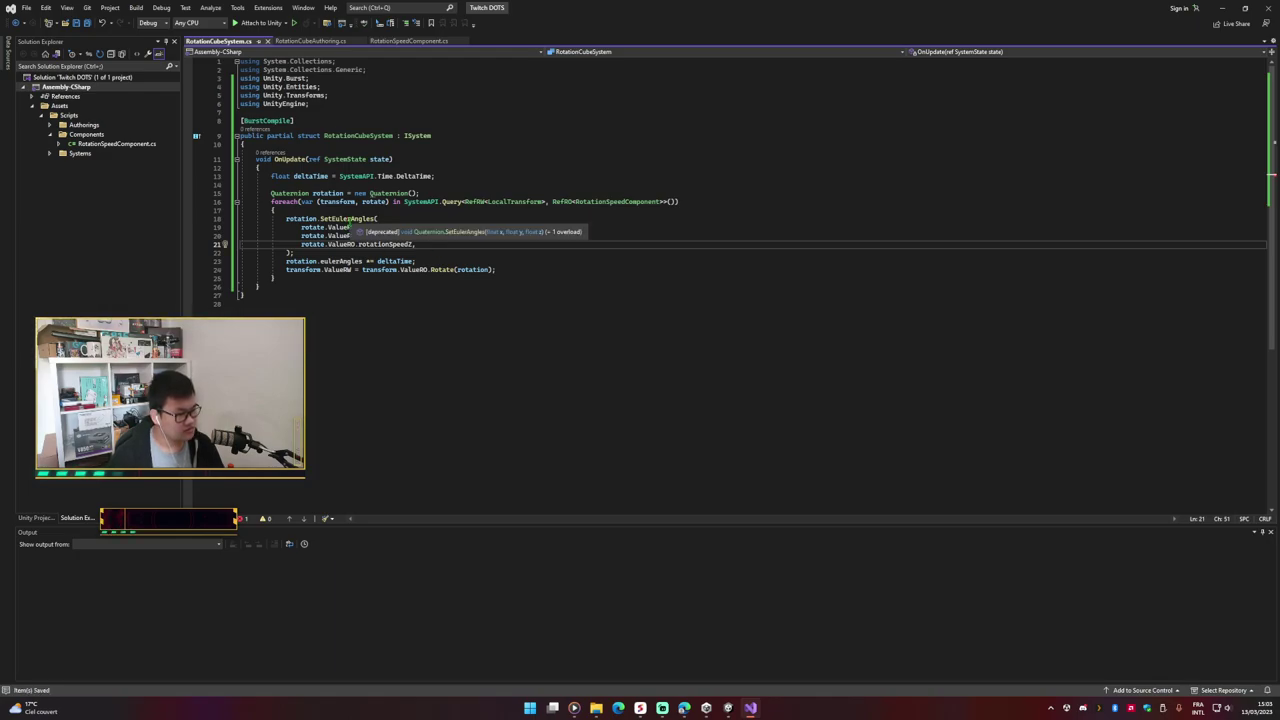
key("BackSpace")
key("BackSpace")
key("BackSpace")
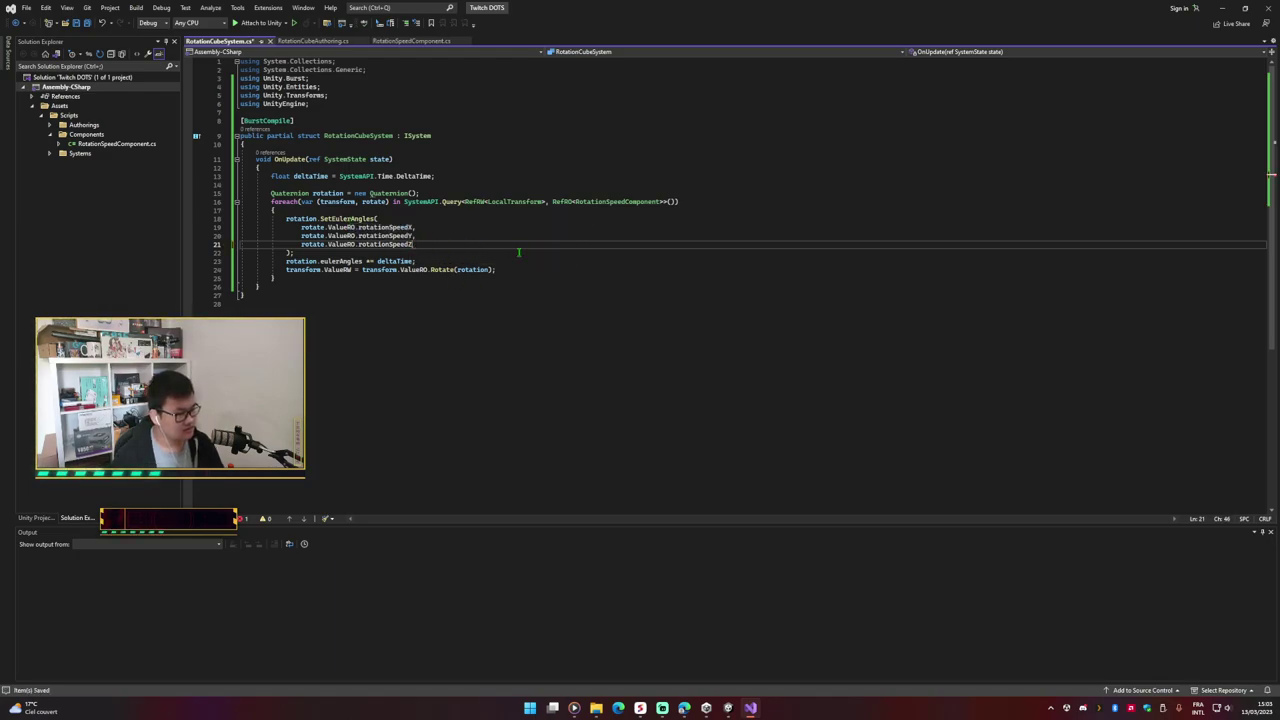
key("Down")
mouse_move(372, 245)
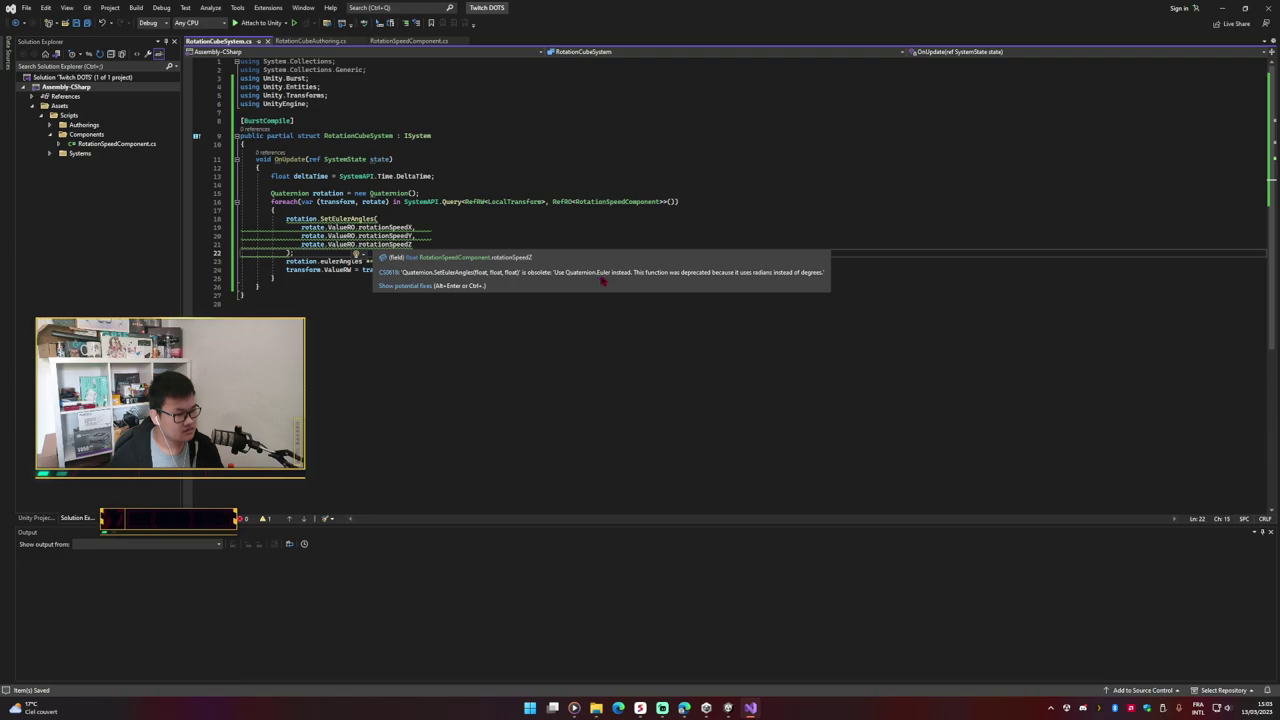
Step: Try renaming SetEulerAngles to an Euler name, then undo back to the original call
double_click(352, 219)
type("Eul")
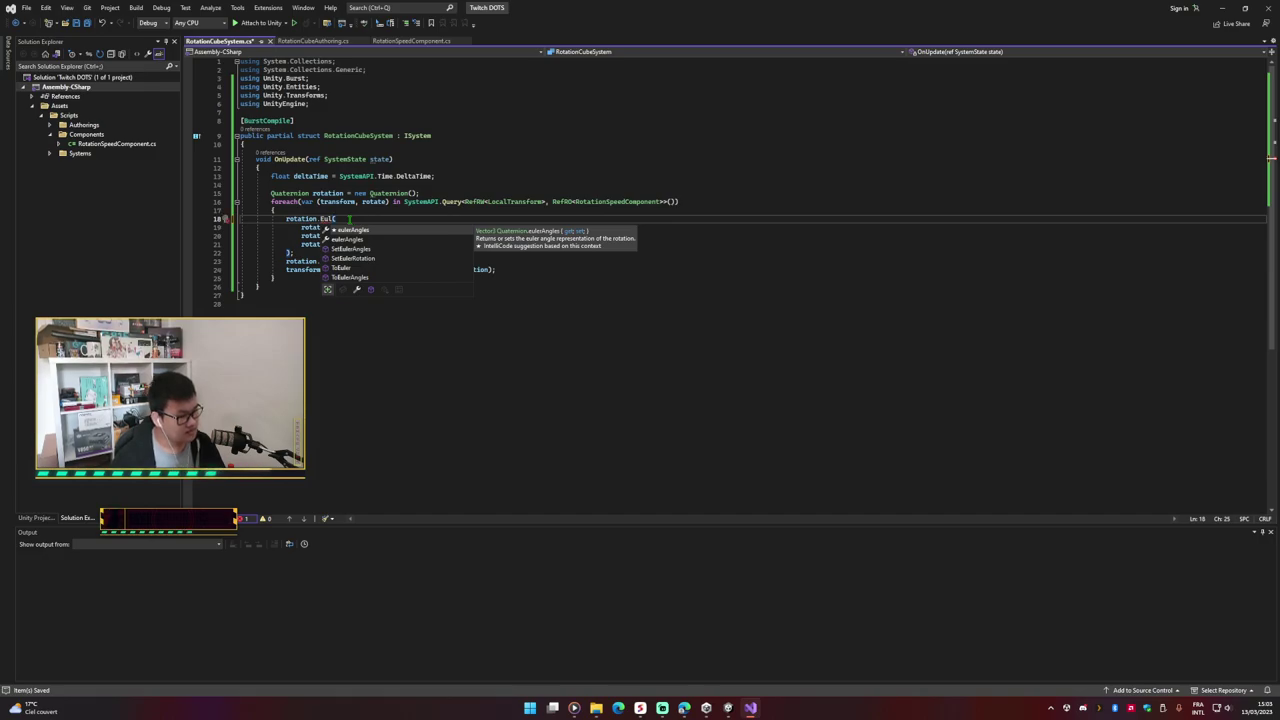
key("Escape")
key("ctrl+z")
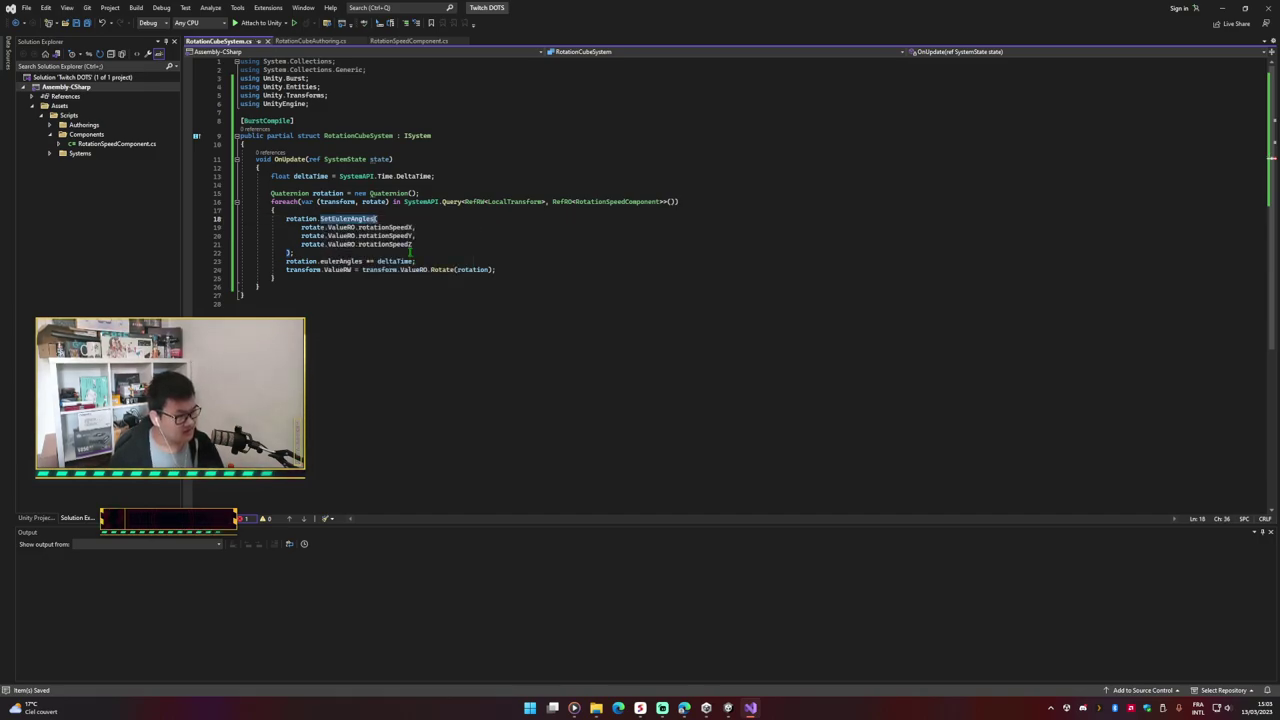
left_click(349, 252)
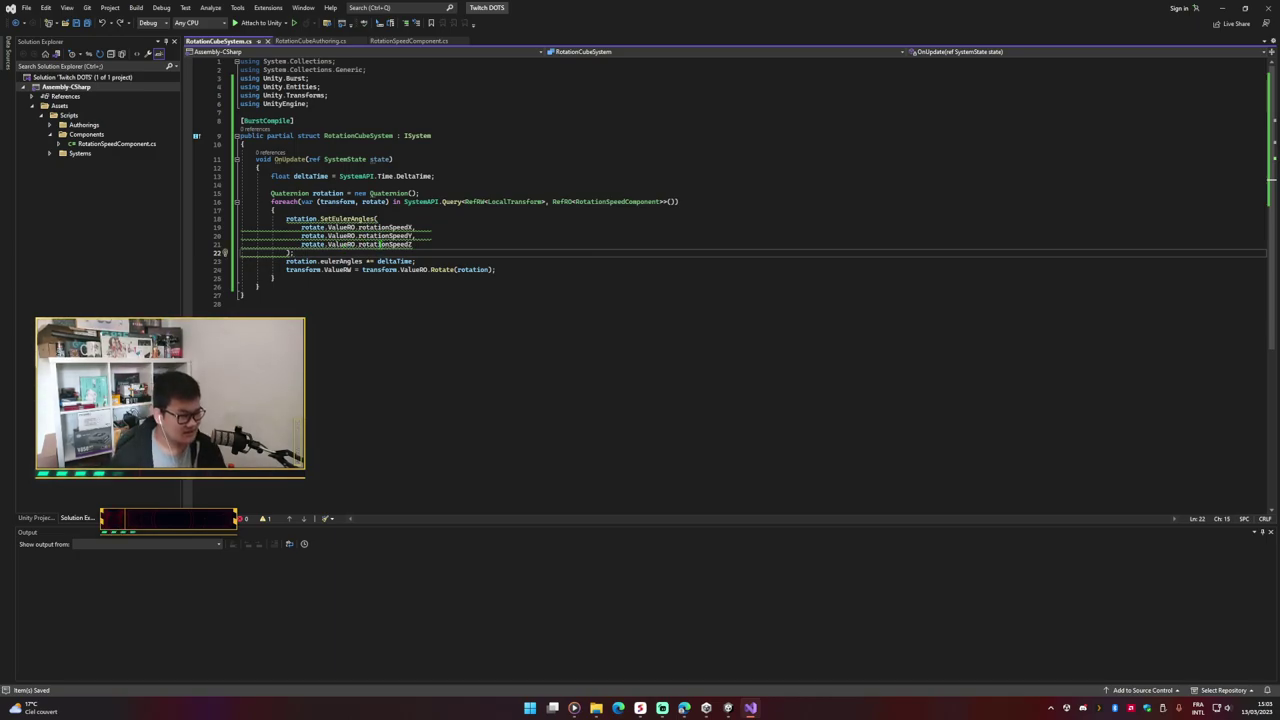
Step: Write Quaternion.Euler and move it over the old SetEulerAngles call on line 18
mouse_move(380, 245)
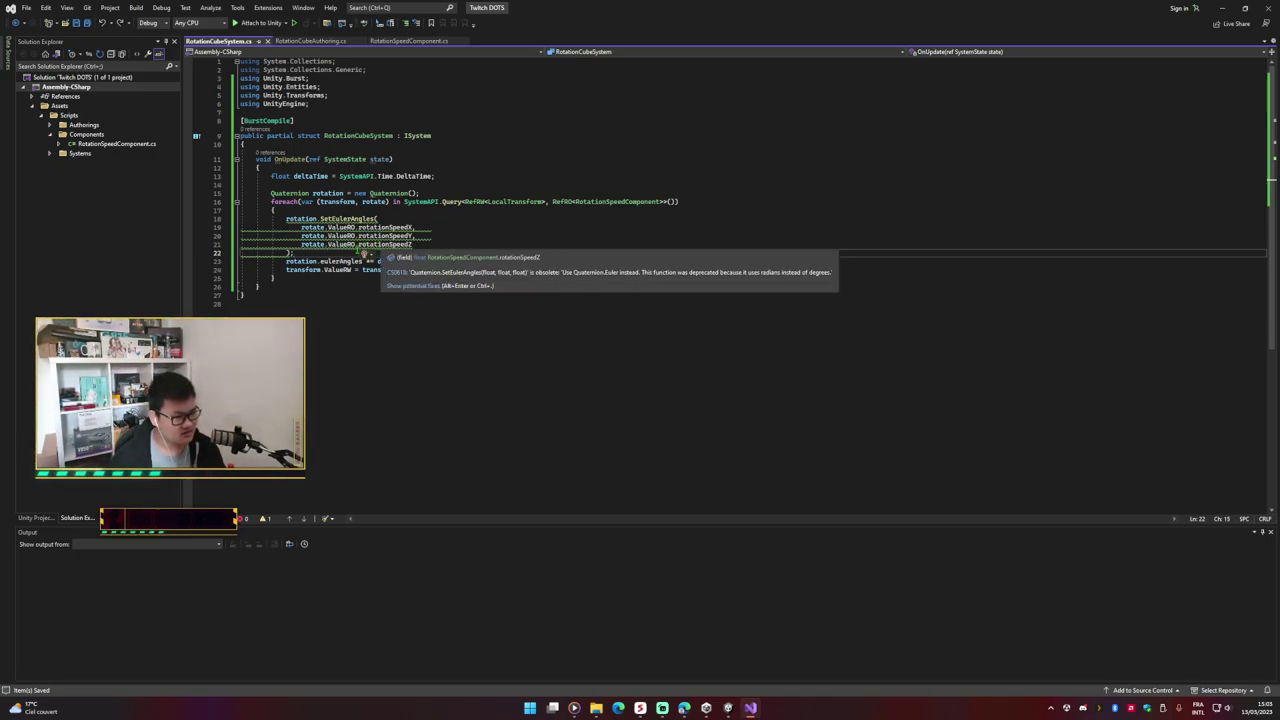
key("Return")
type("Quatern")
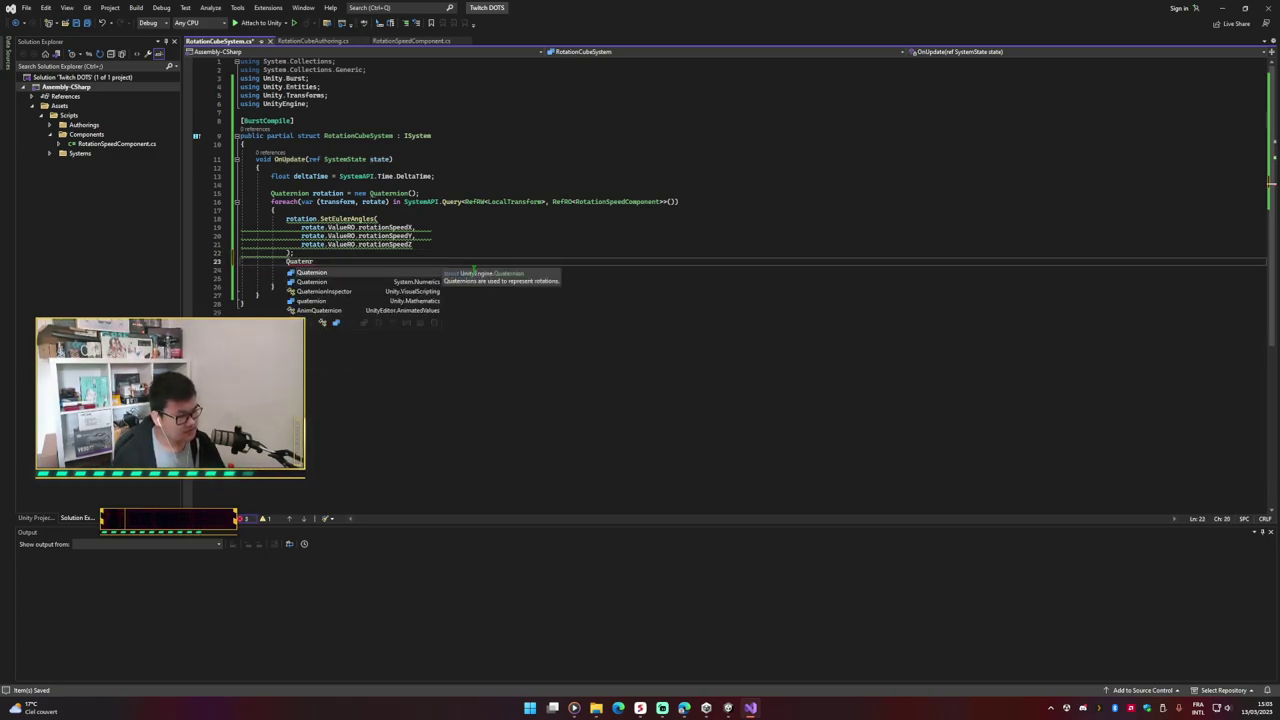
key("Tab")
type(".")
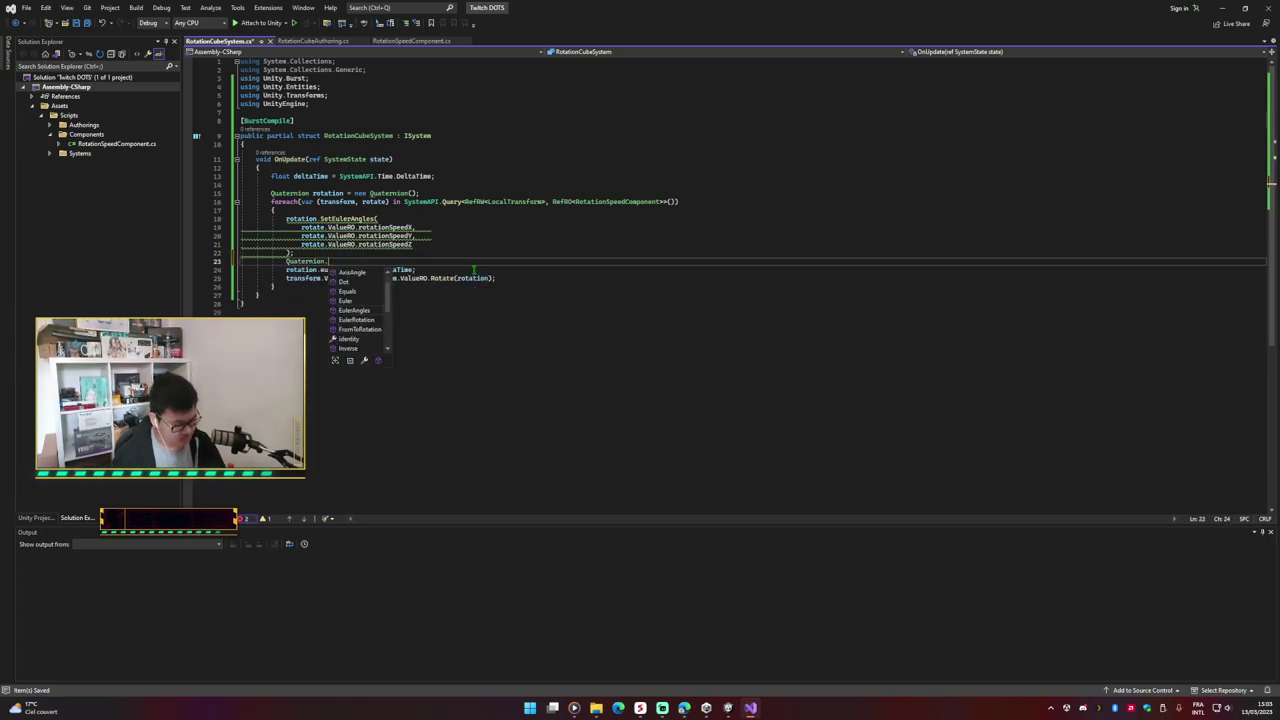
type("E")
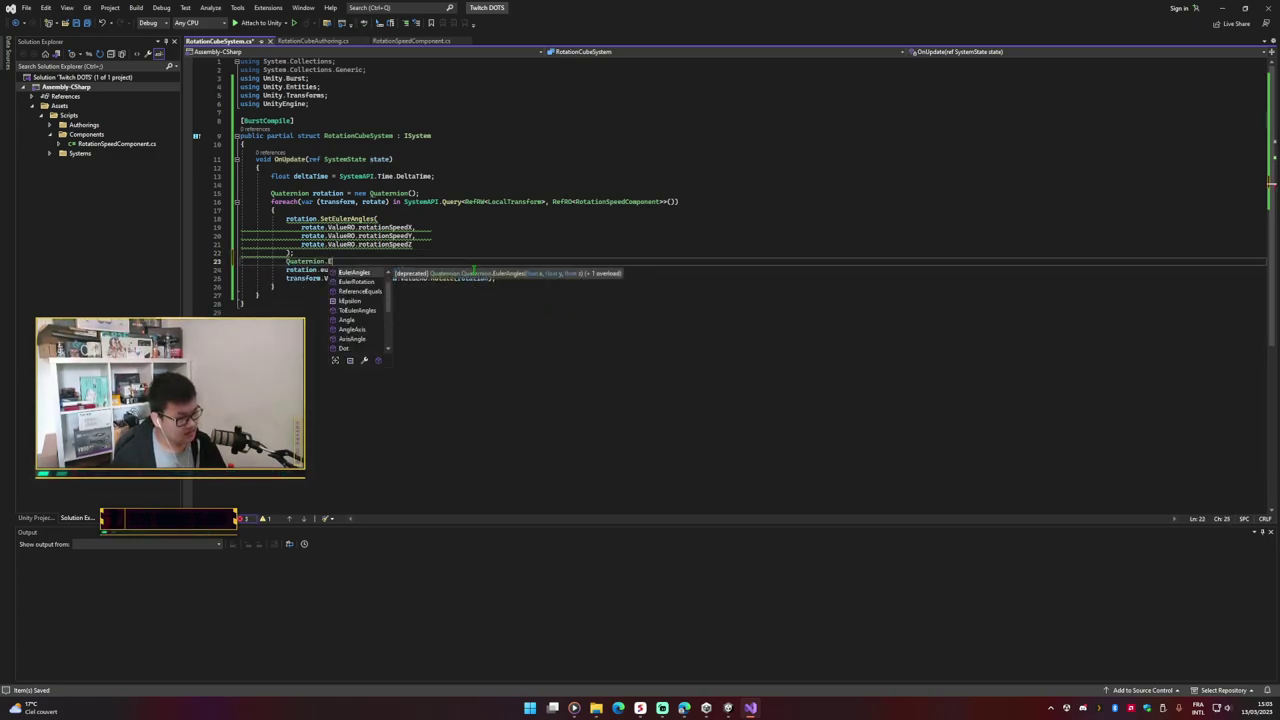
type("uler")
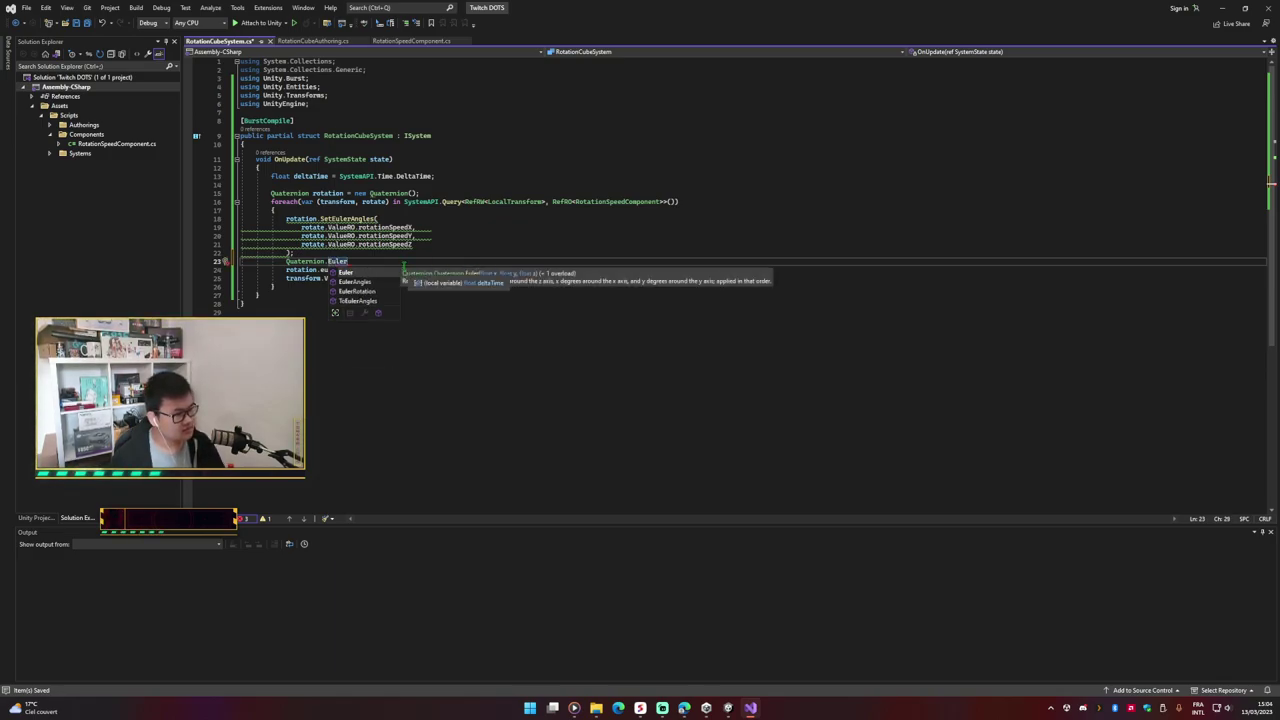
left_click(288, 262)
key("ctrl+x")
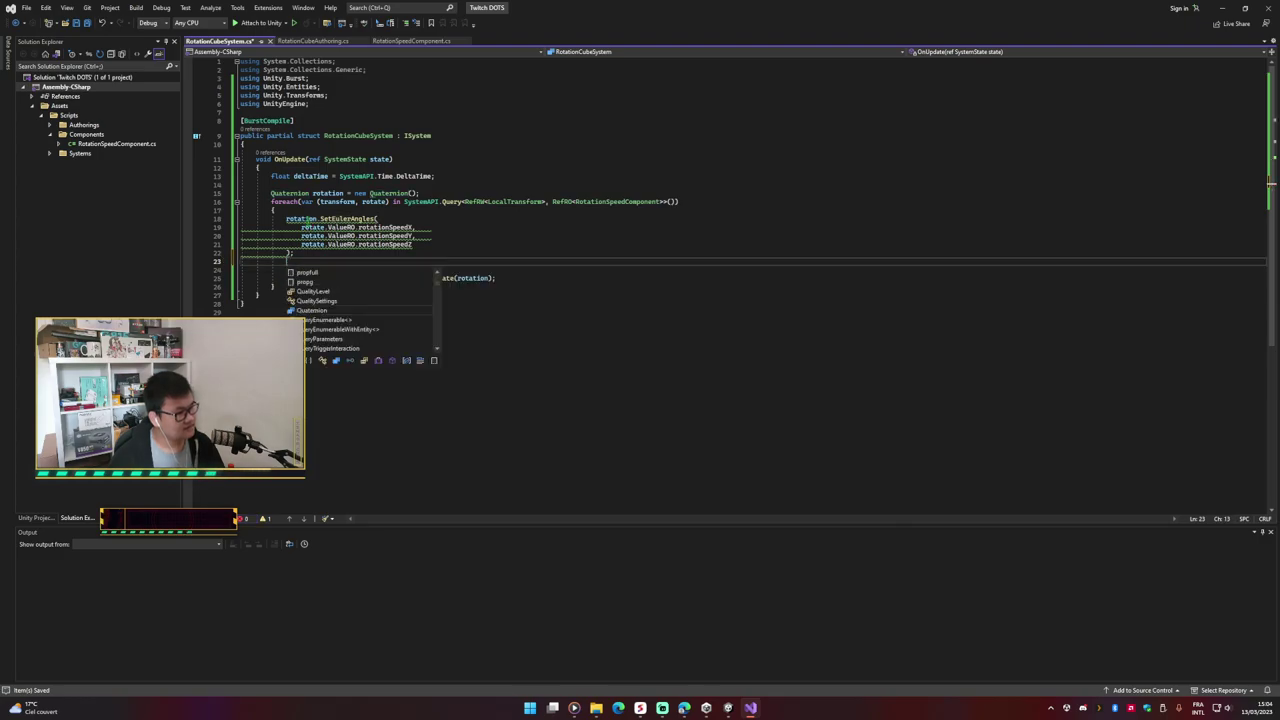
key("Up")
key("Up")
key("Up")
key("ctrl+shift+Right")
key("ctrl+shift+Right")
key("ctrl+shift+Right")
key("ctrl+v")
Step: Delete the eulerAngles statement and the unused rotation variable declaration
left_click(425, 268)
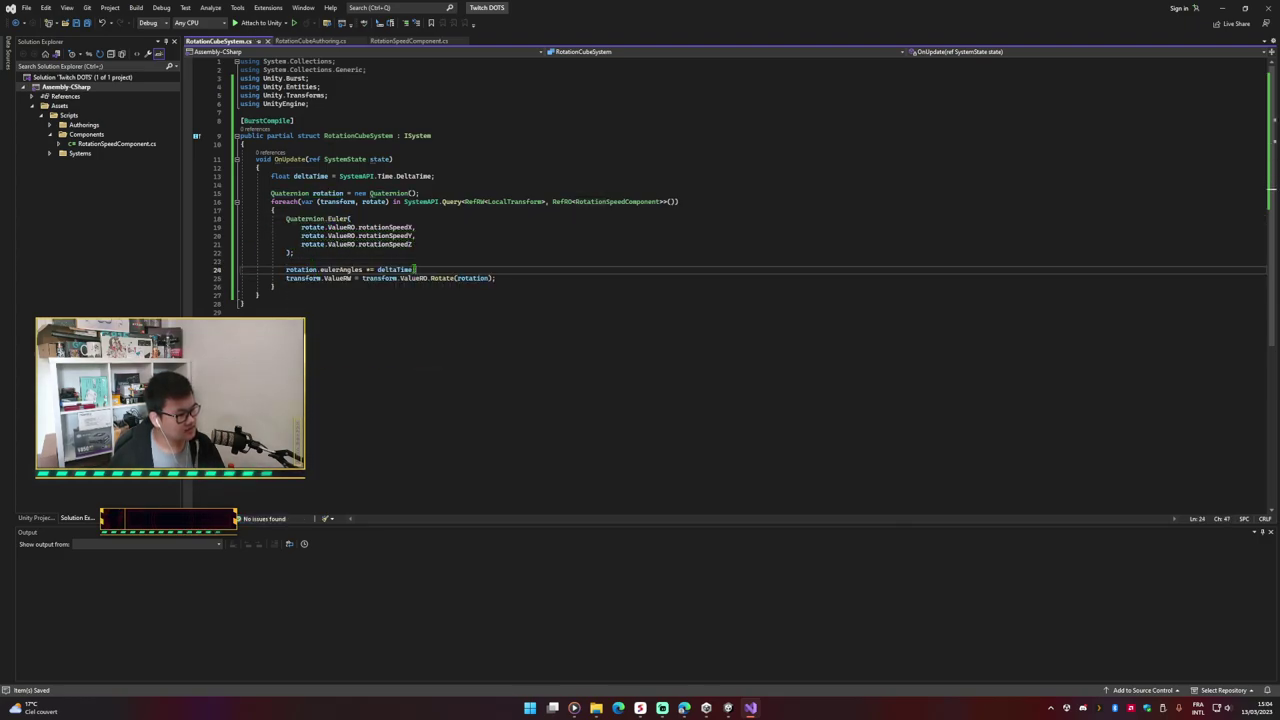
double_click(390, 270)
key("BackSpace")
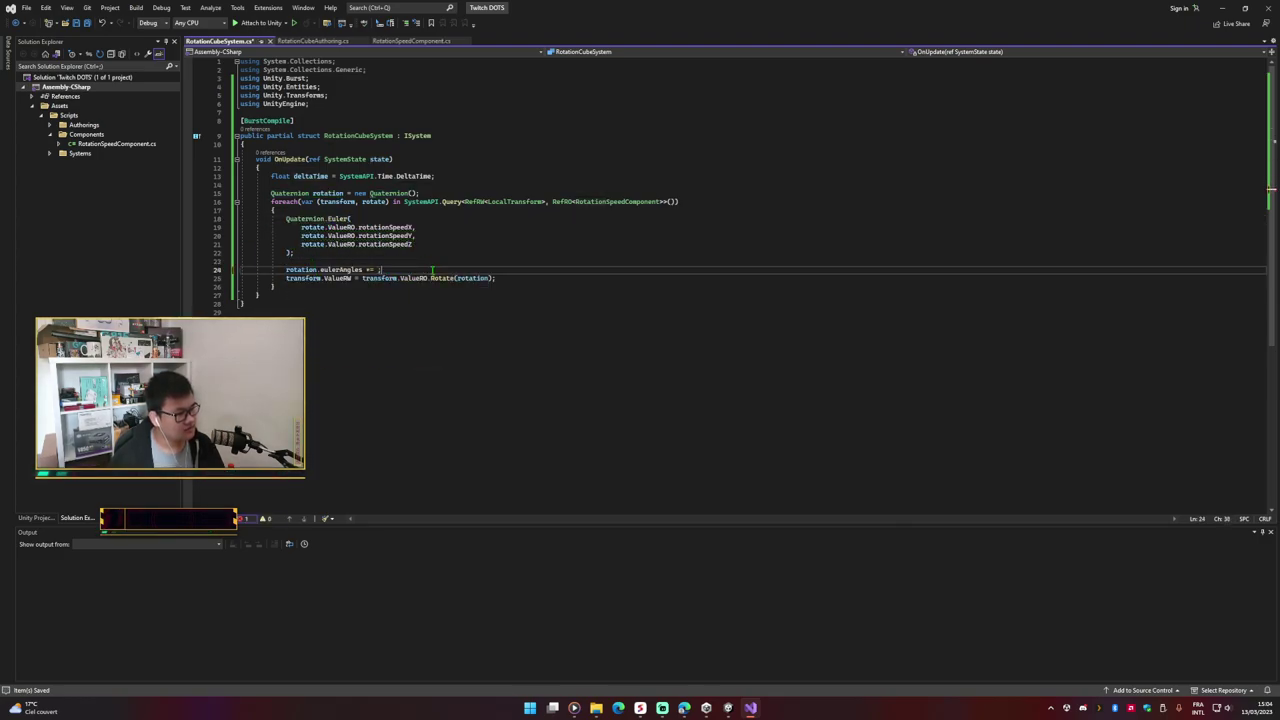
left_click_drag(381, 270, 444, 253)
key("BackSpace")
left_click(443, 186)
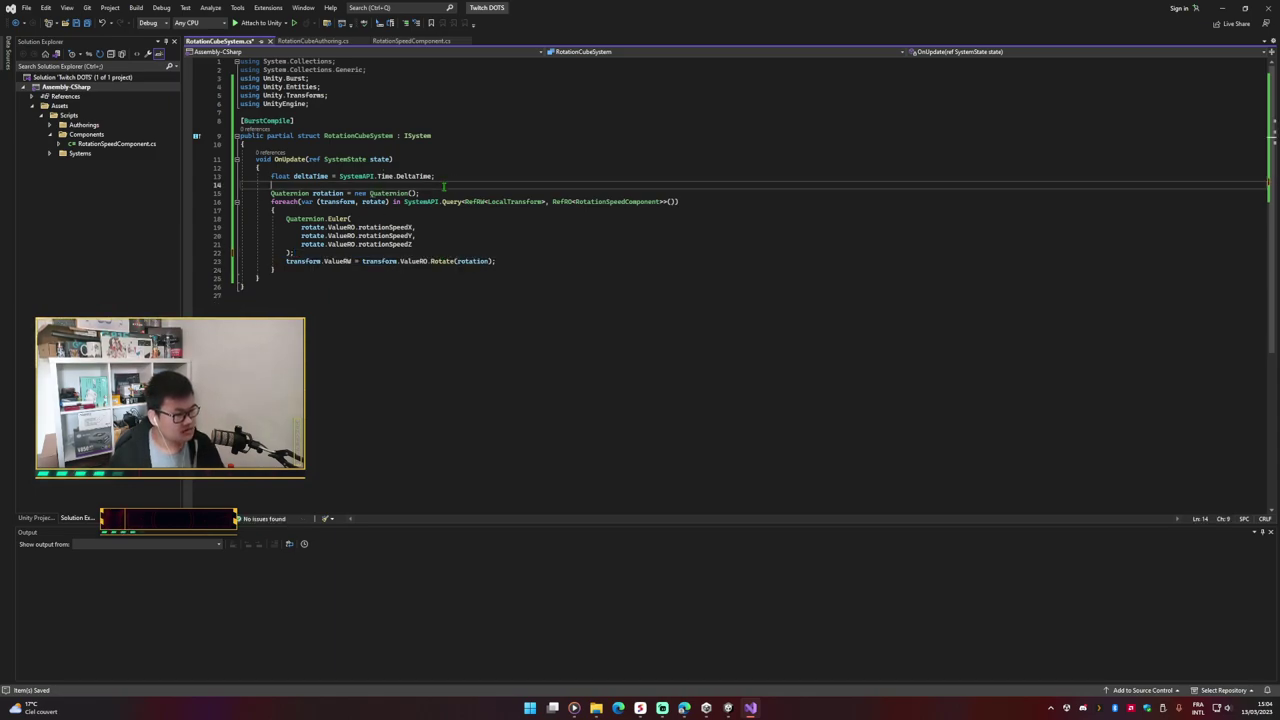
key("Down")
key("ctrl+x")
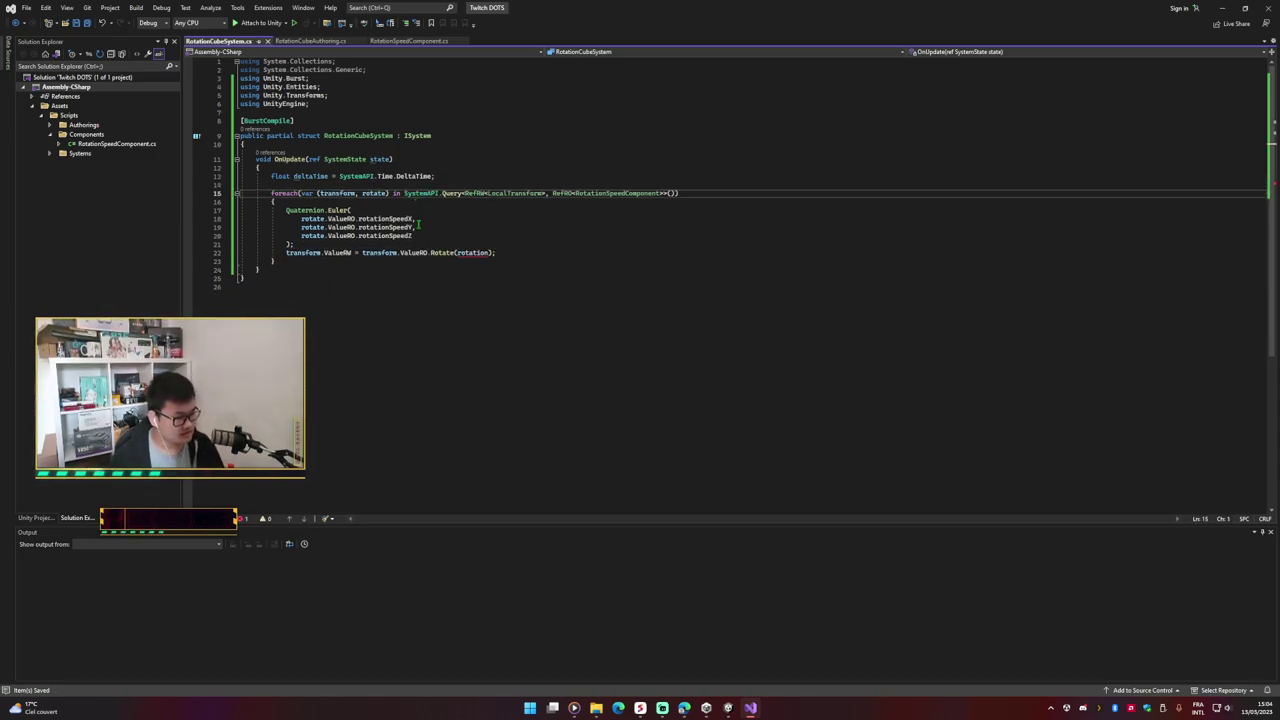
Step: Multiply rotationSpeedX, Y and Z each by deltaTime inside Quaternion.Euler, then select the expression
left_click(412, 219)
type("* d")
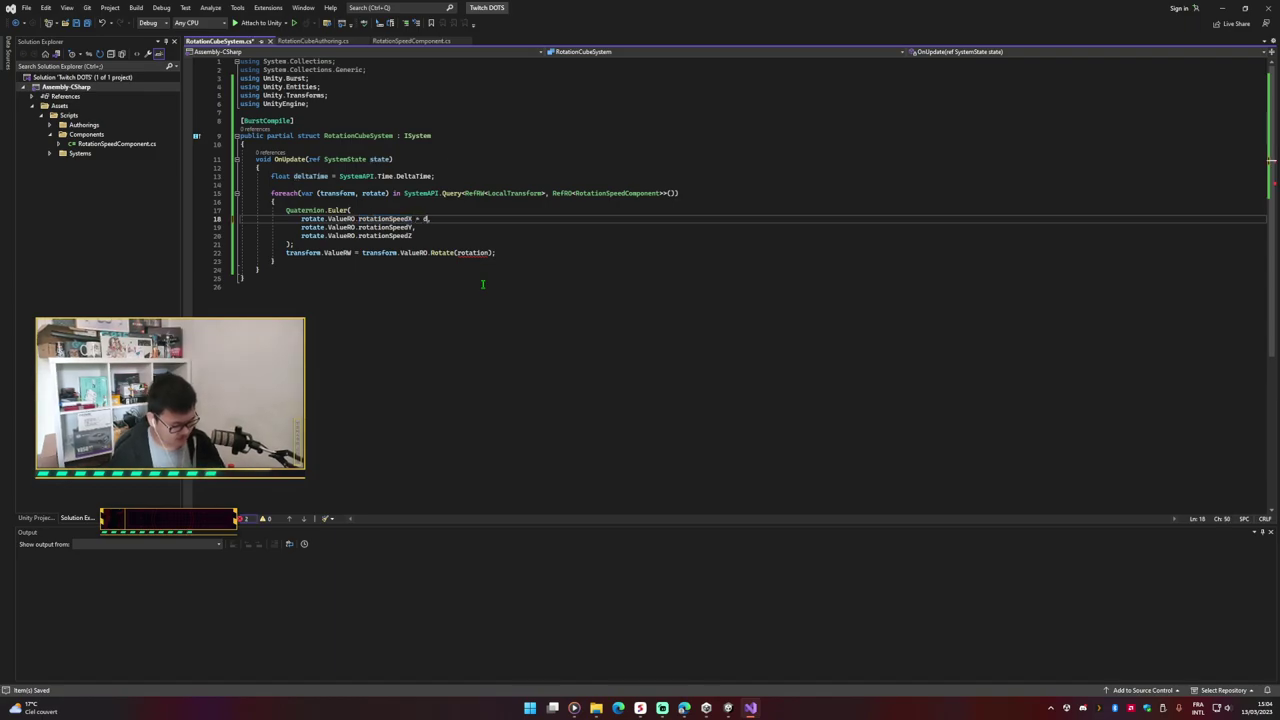
type("elta")
key("Tab")
key("Down")
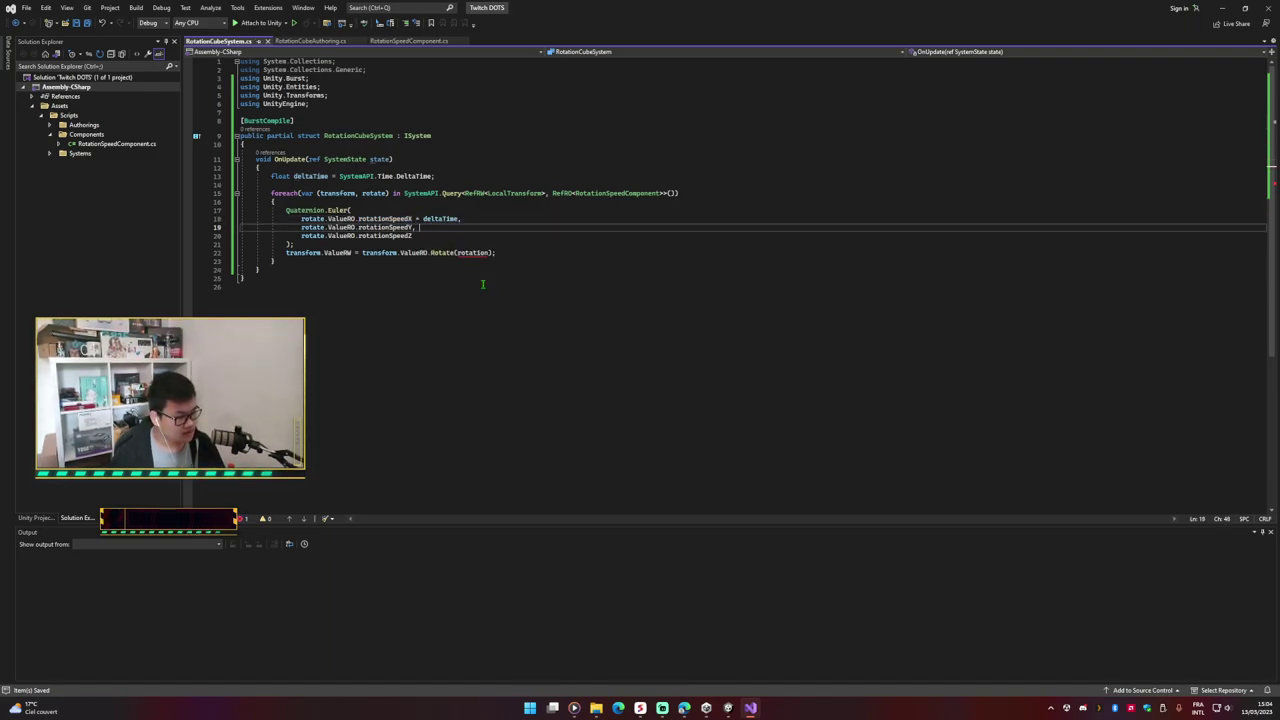
key("BackSpace")
type("del")
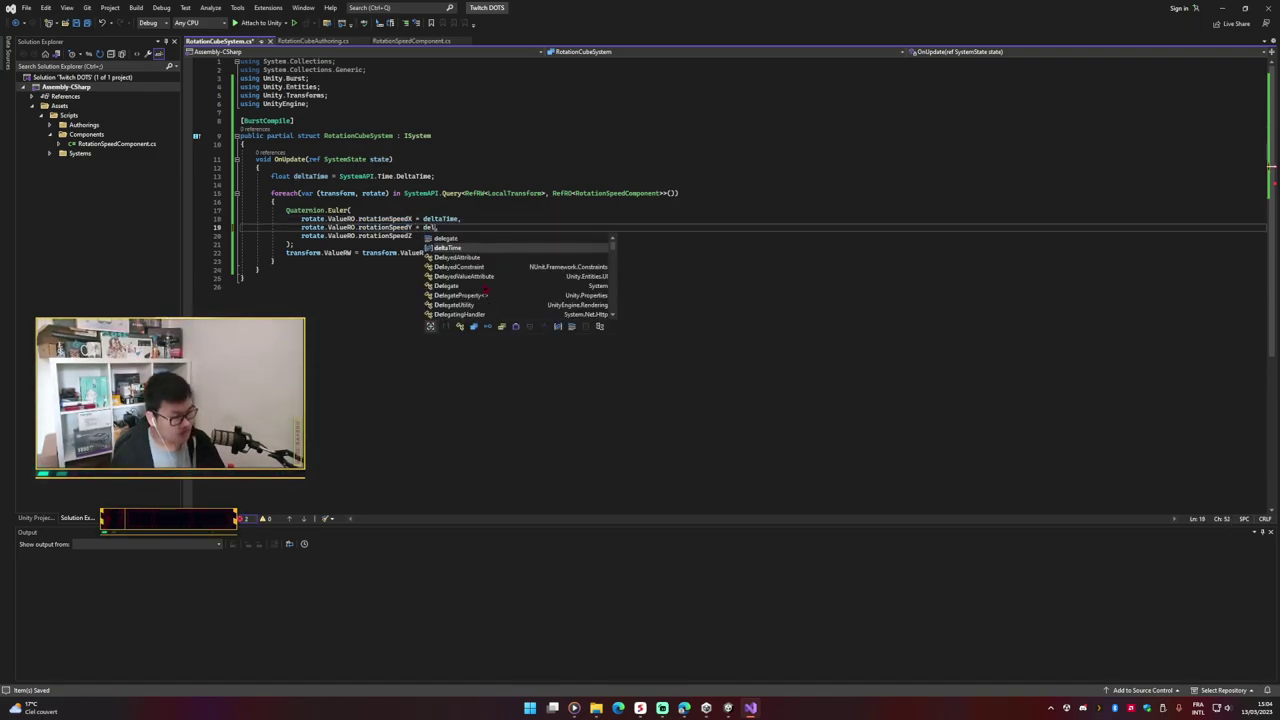
key("Tab")
key("Down")
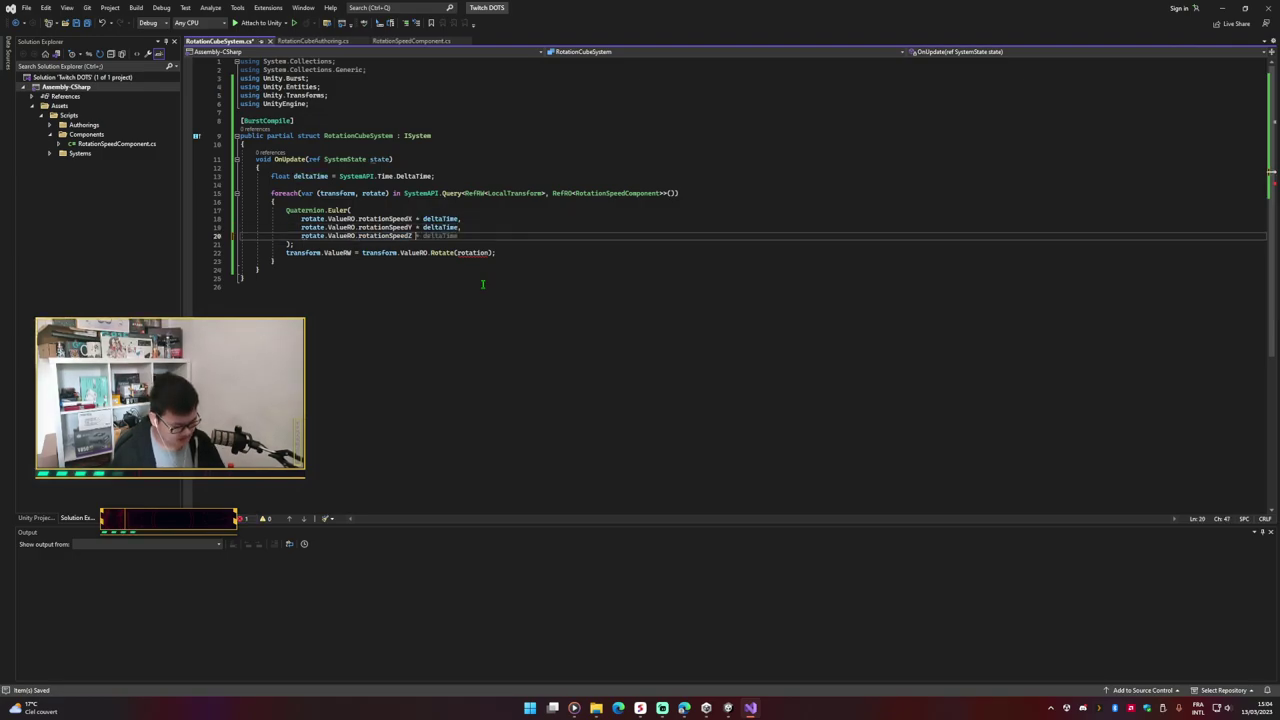
type("* del")
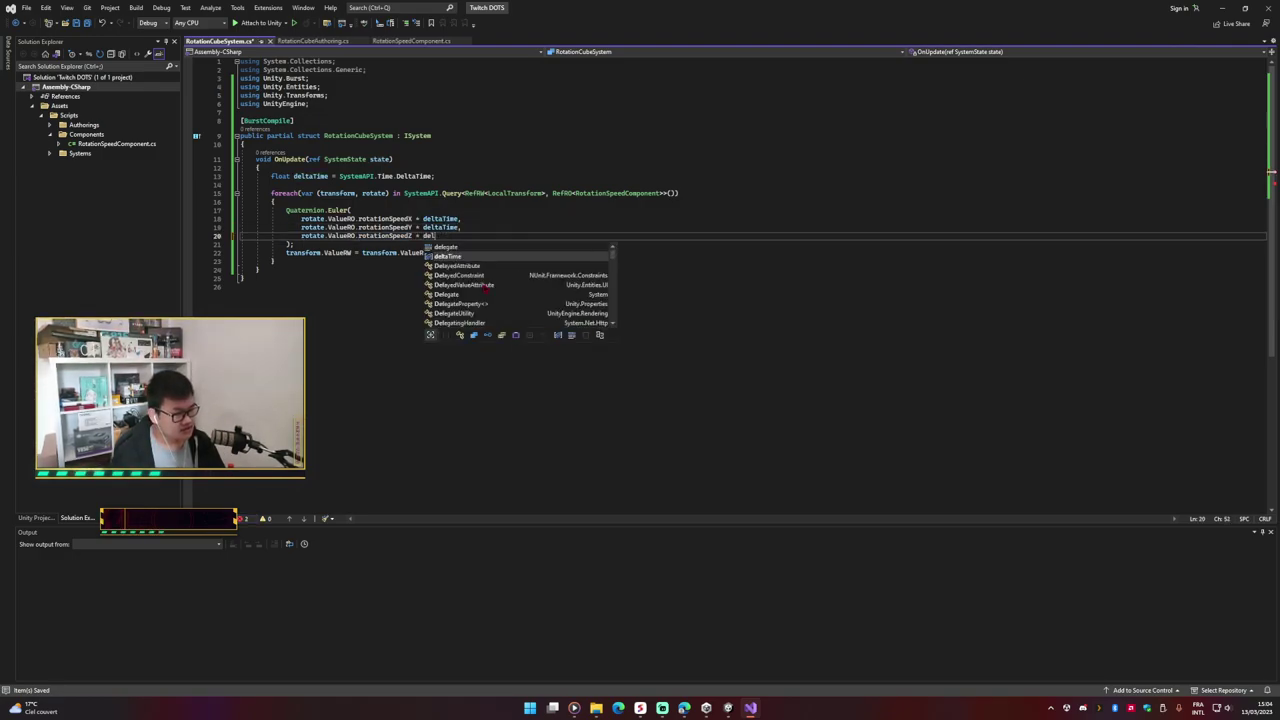
key("Tab")
type(",")
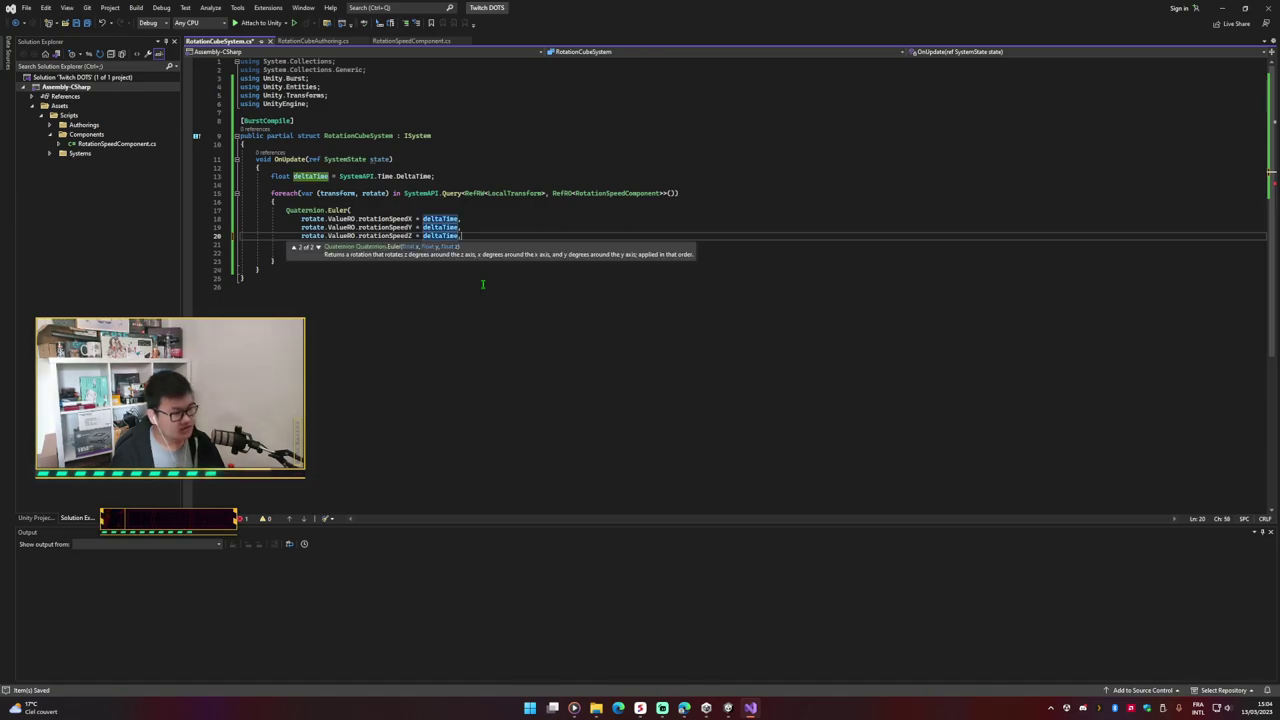
key("Escape")
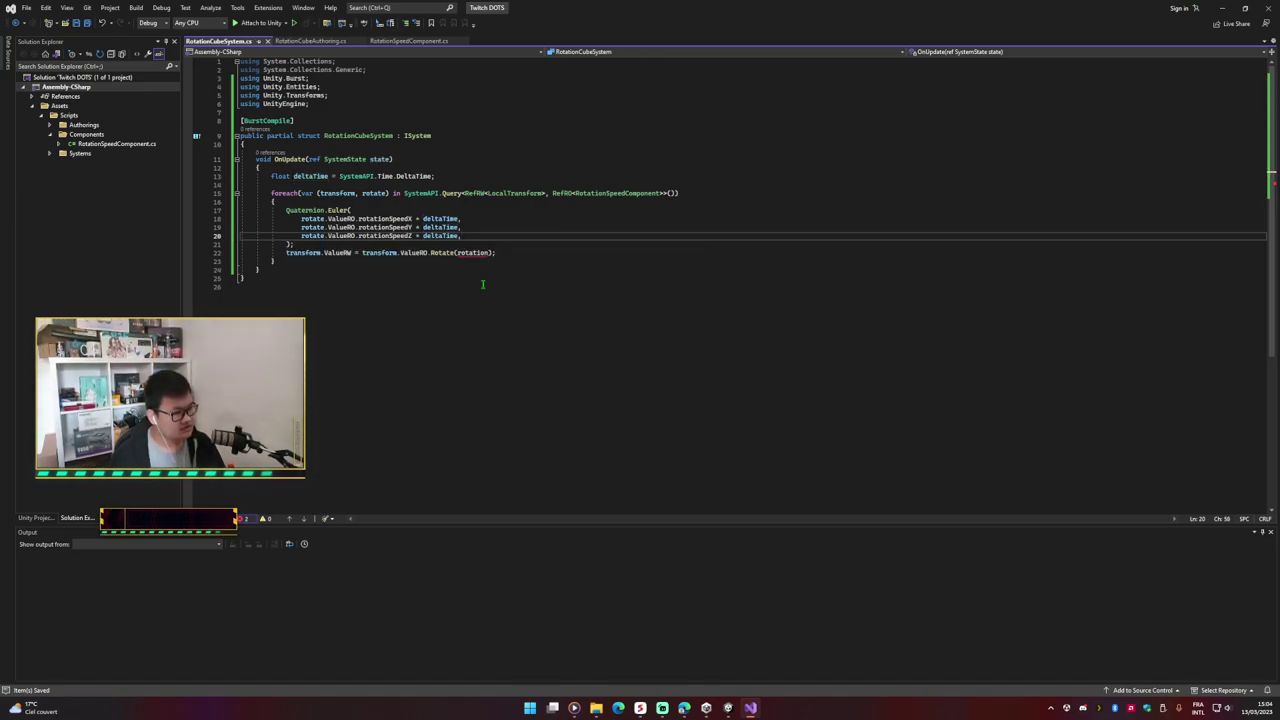
key("BackSpace")
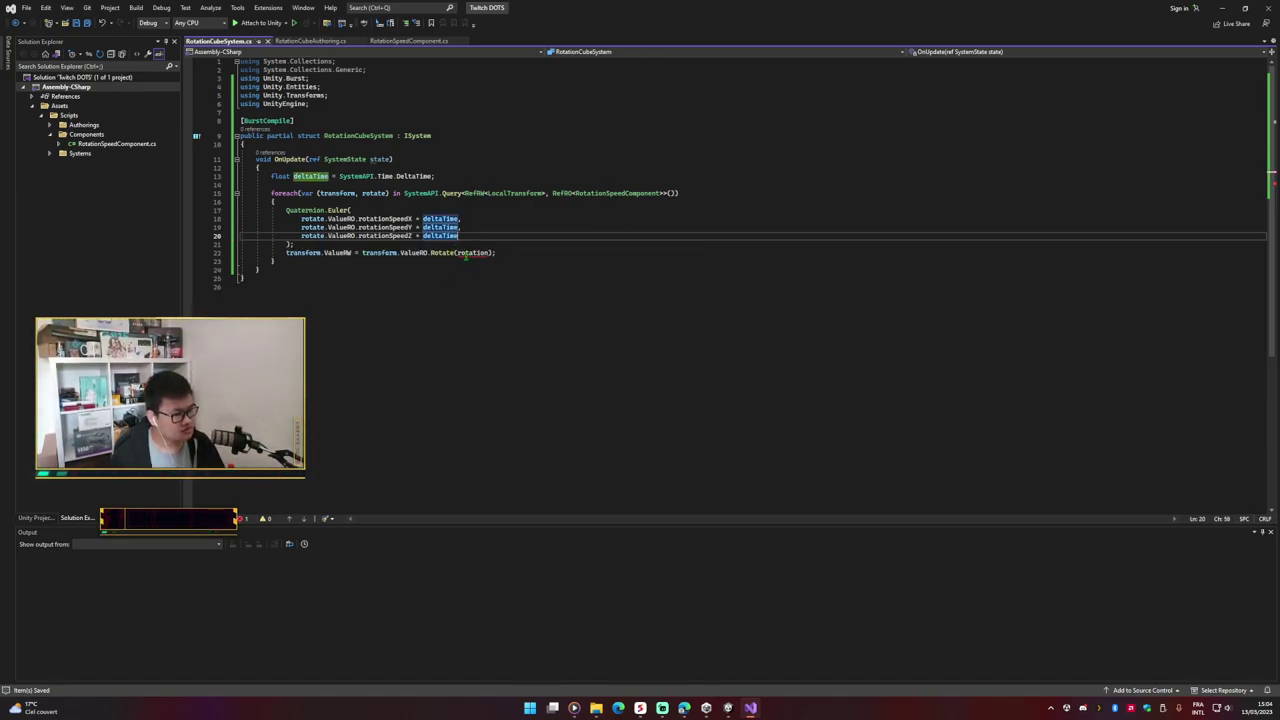
left_click_drag(293, 244, 287, 211)
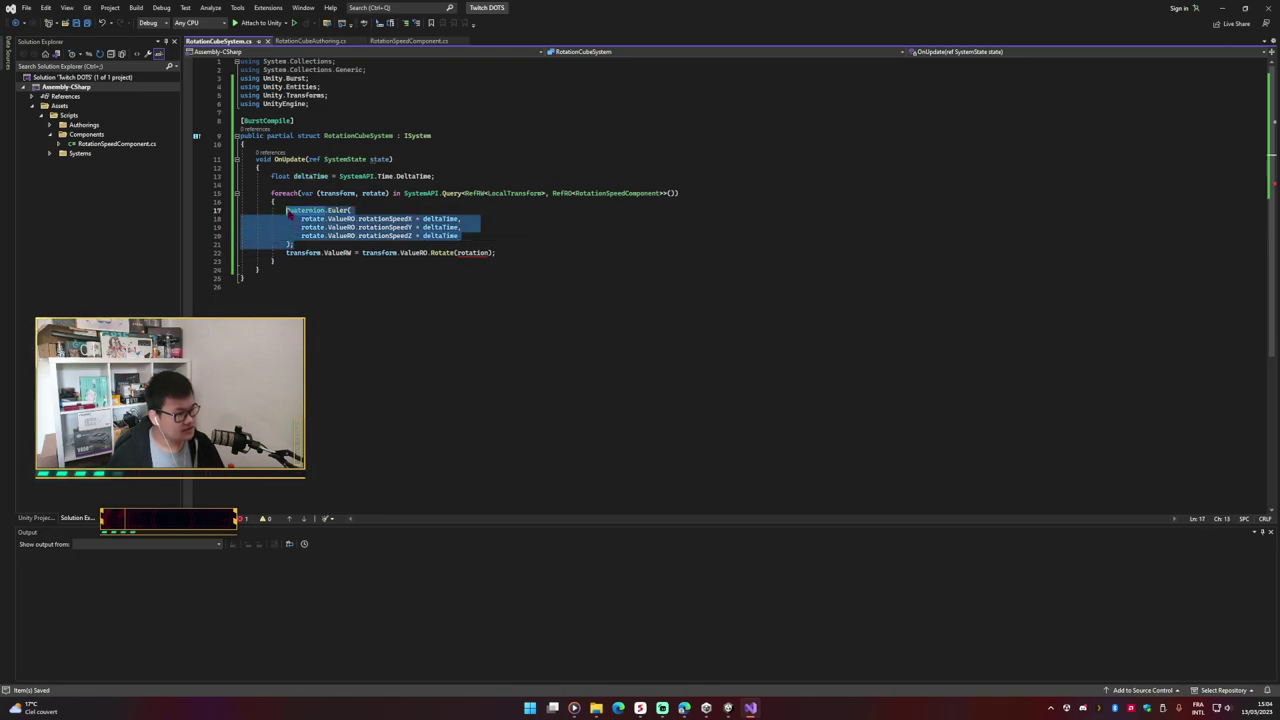
Step: Move the Quaternion.Euler expression into the Rotate call in place of rotation and remove the empty line
key("ctrl+x")
double_click(470, 218)
key("ctrl+v")
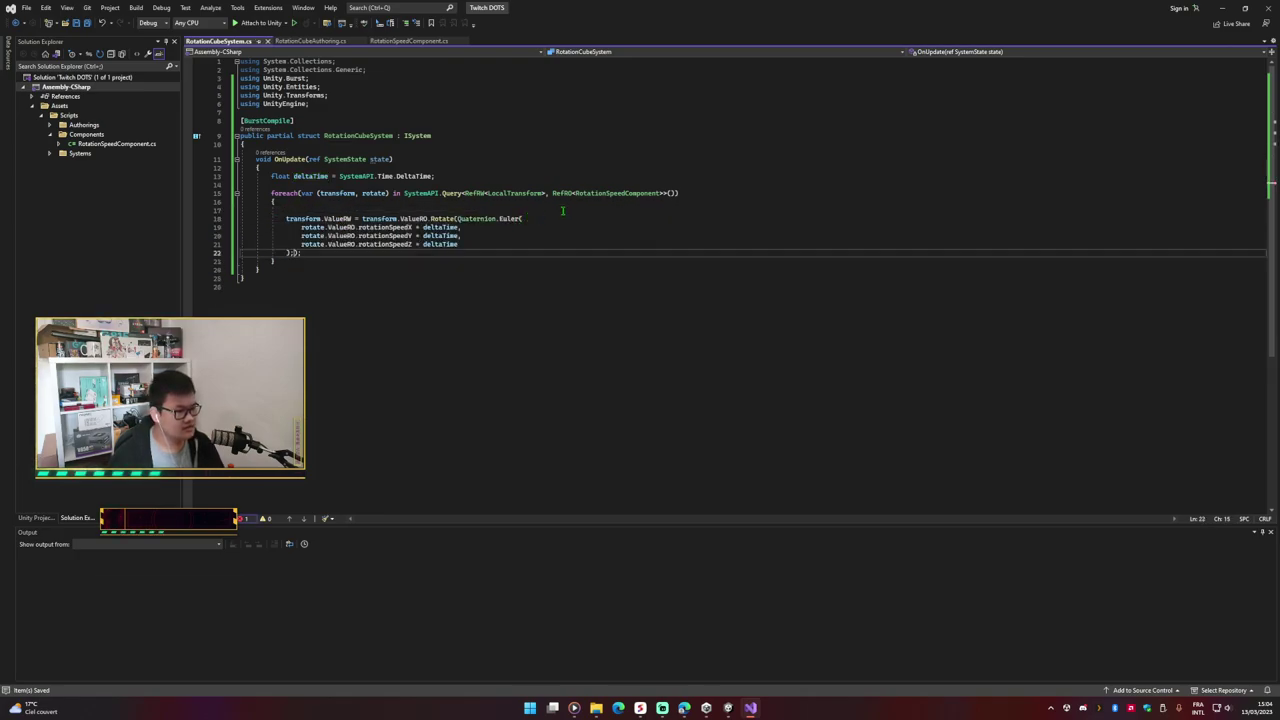
left_click(571, 207)
key("ctrl+x")
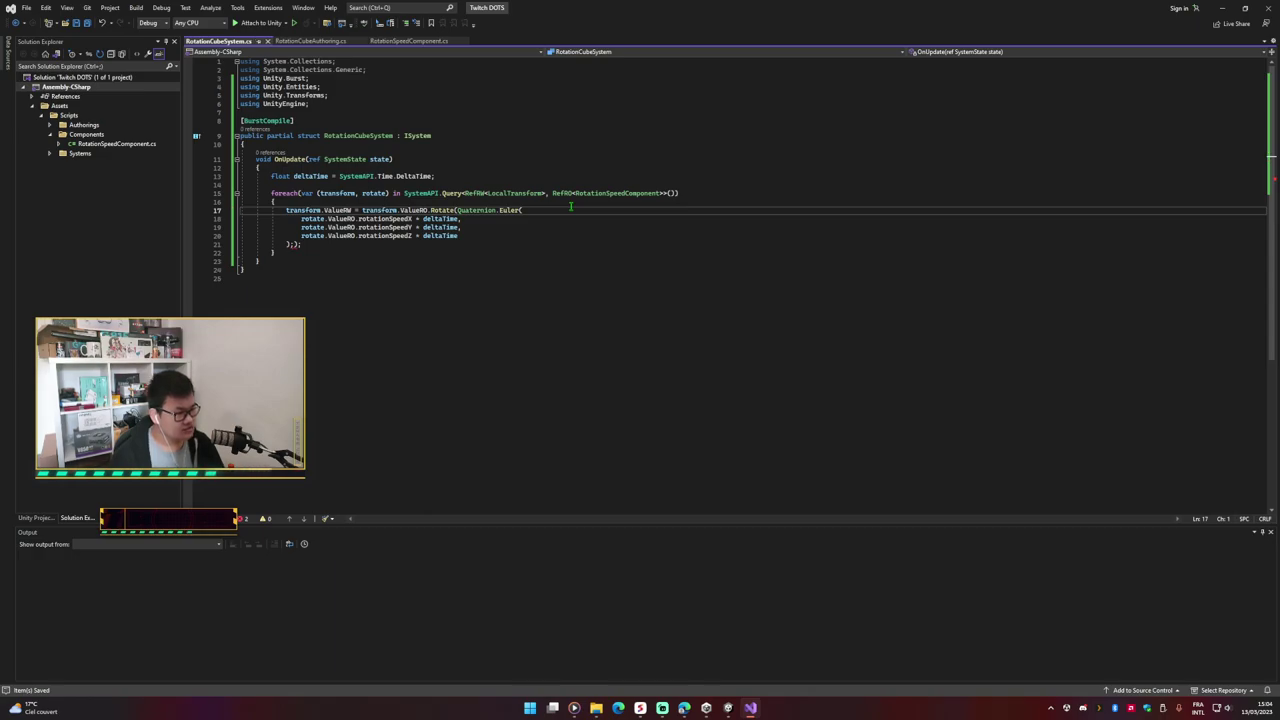
left_click(291, 243)
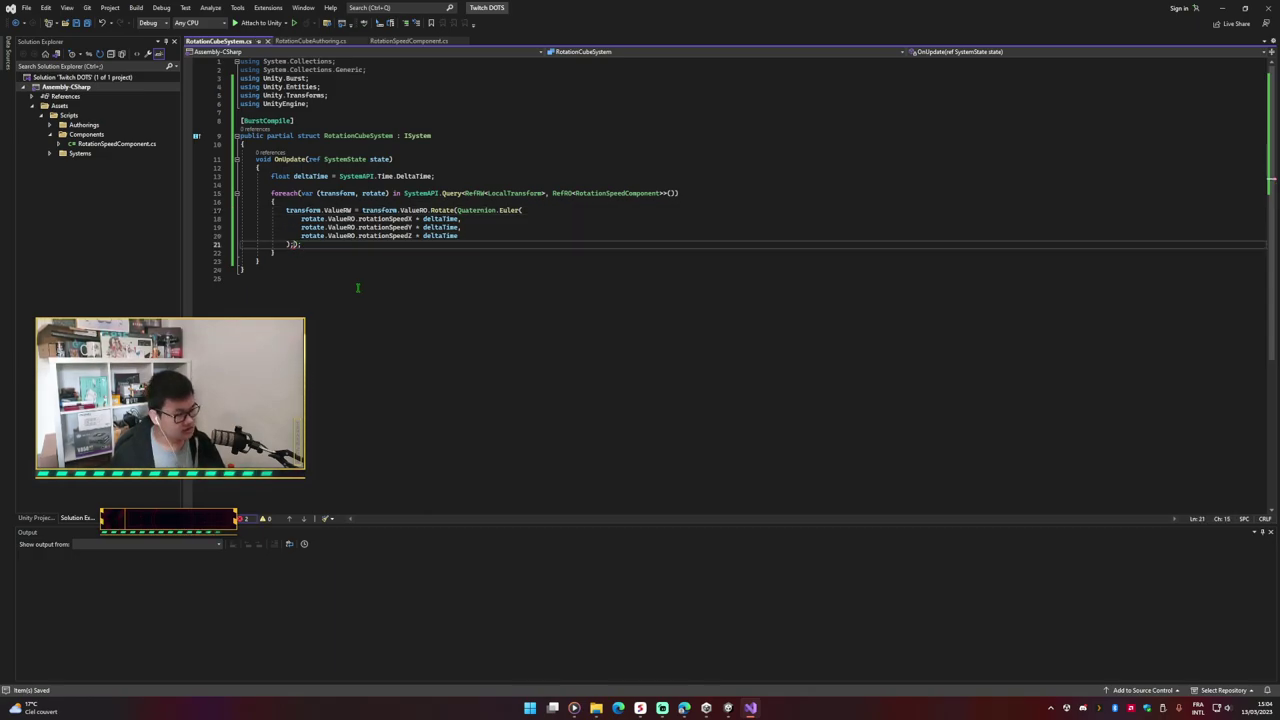
Step: Restore the Euler method name after Quaternion using IntelliSense completion
left_click(535, 221)
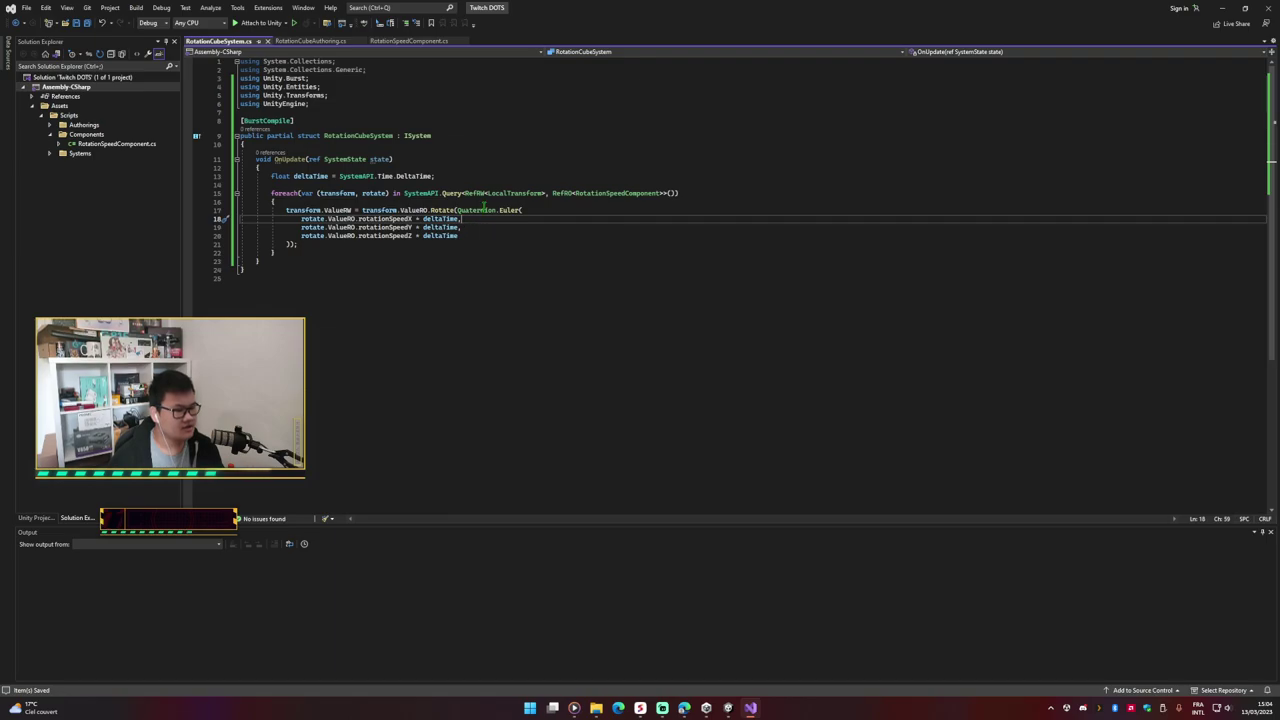
left_click(519, 210)
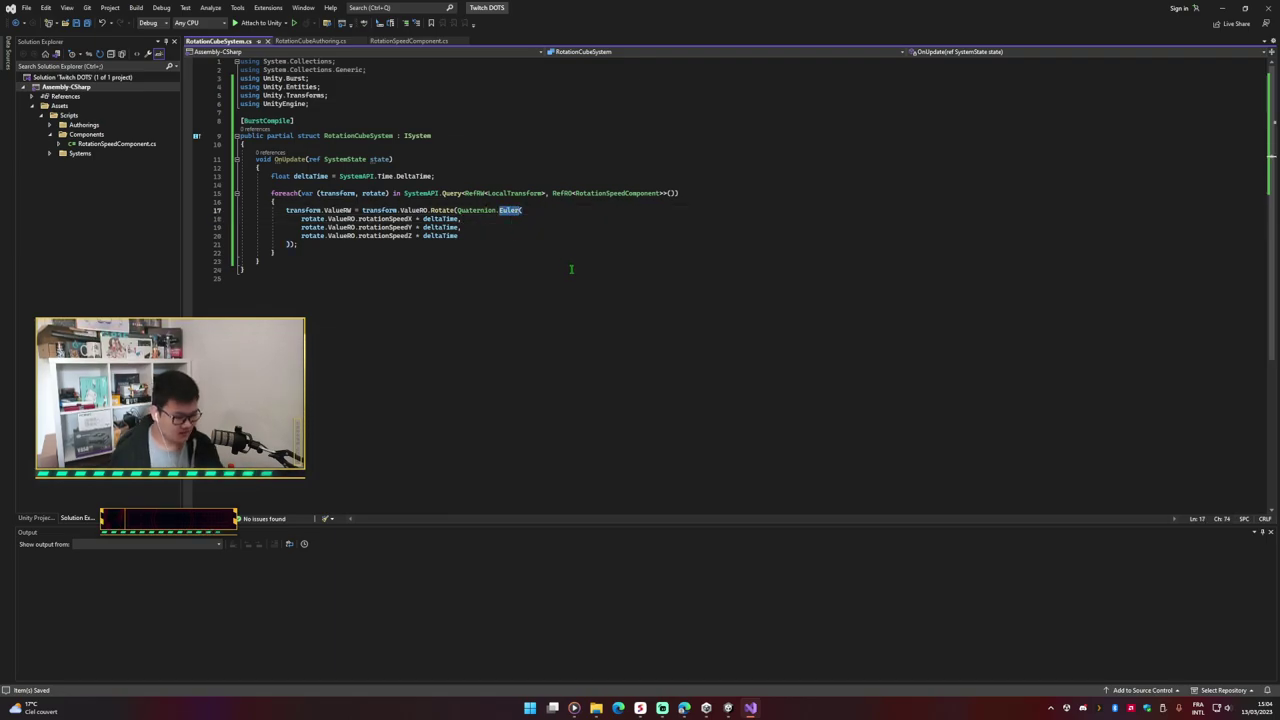
key("BackSpace")
key("BackSpace")
key("BackSpace")
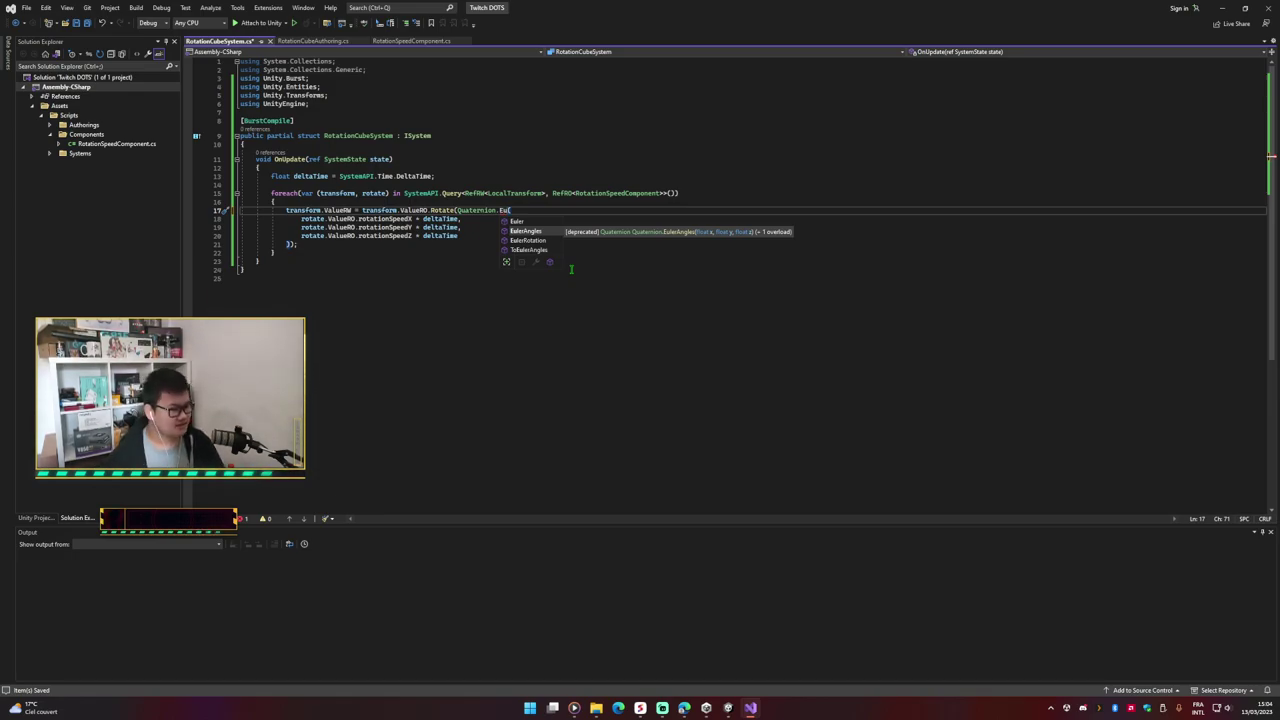
key("Up")
key("BackSpace")
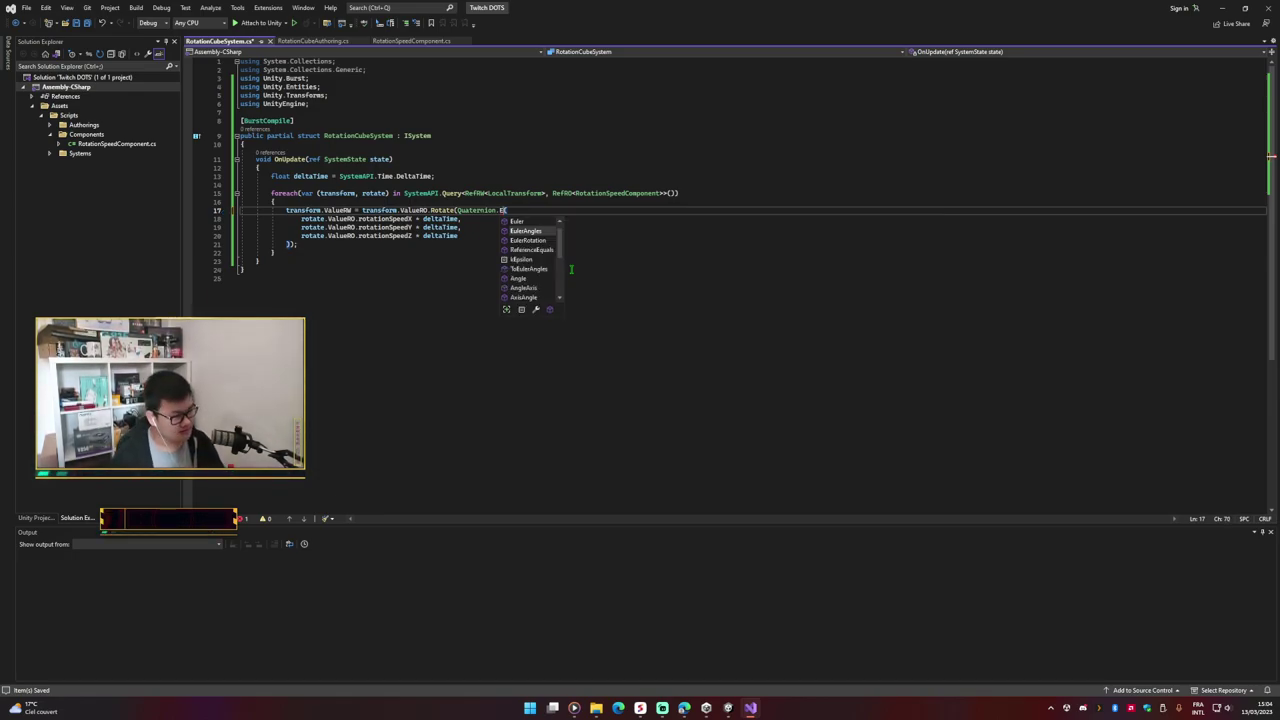
key("BackSpace")
key("Up")
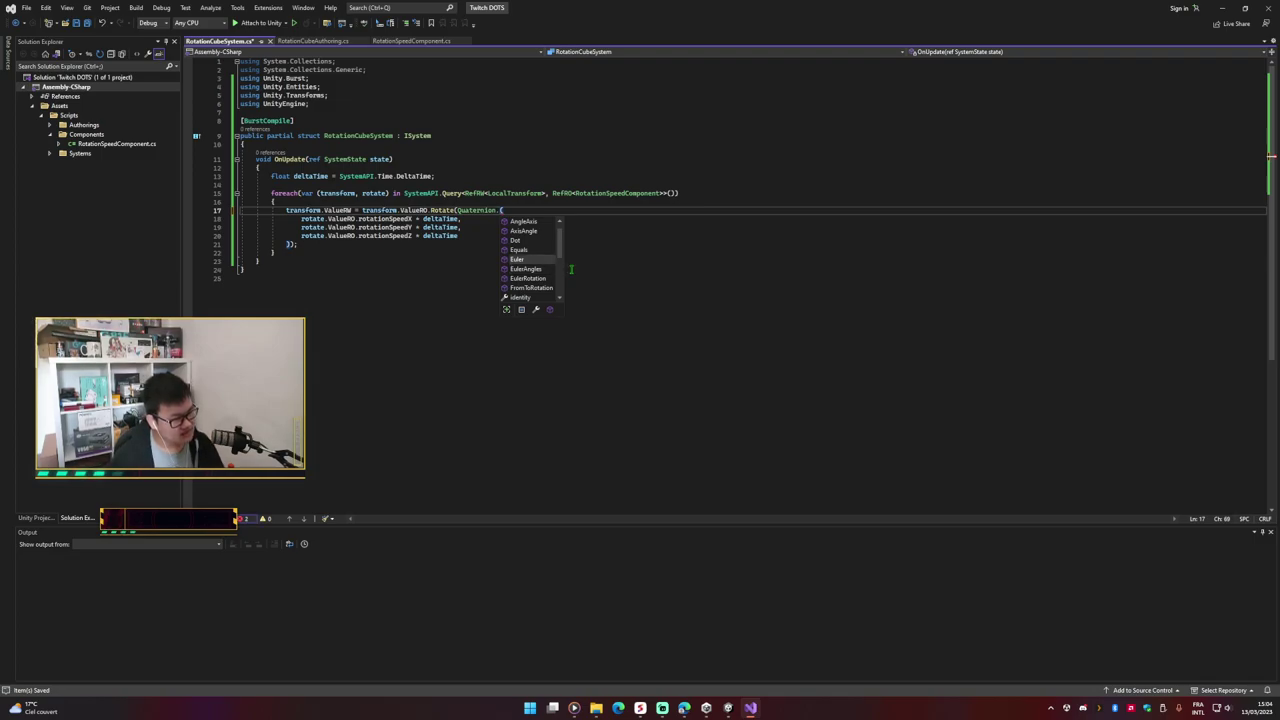
key("Tab")
Step: Check the rotation speed lines and switch to Unity to recompile the script
left_click(571, 269)
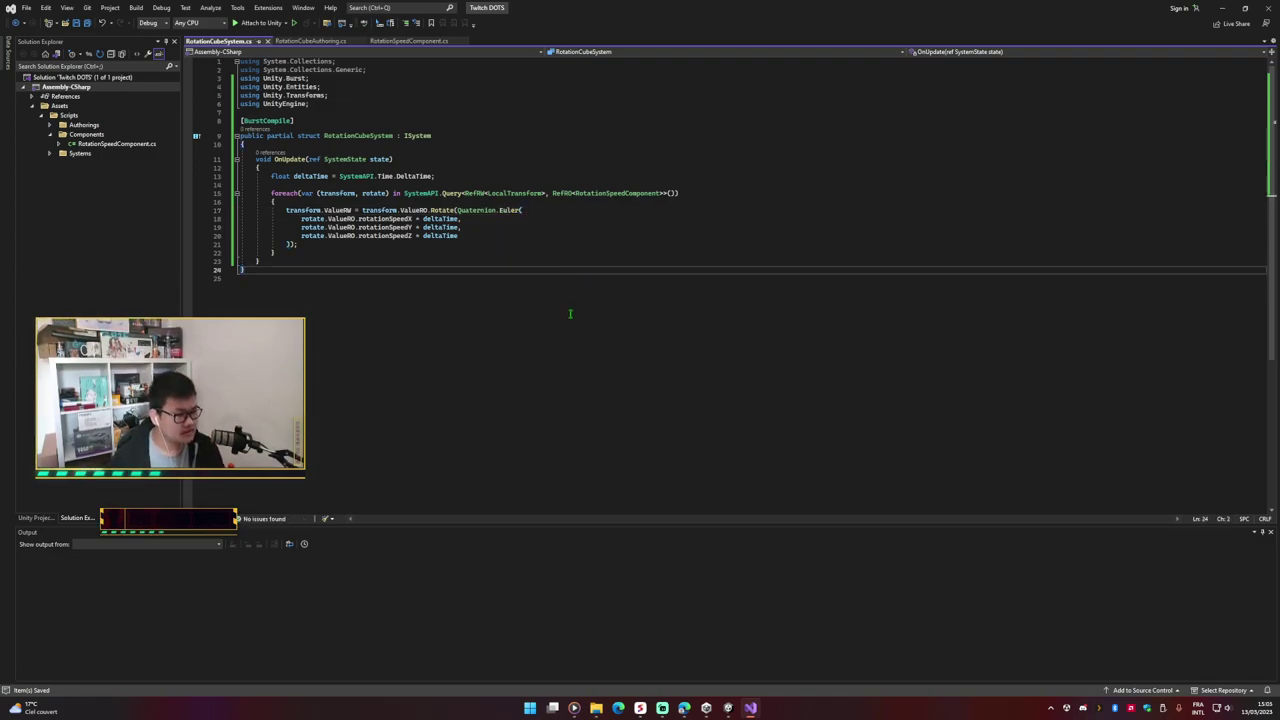
left_click(520, 228)
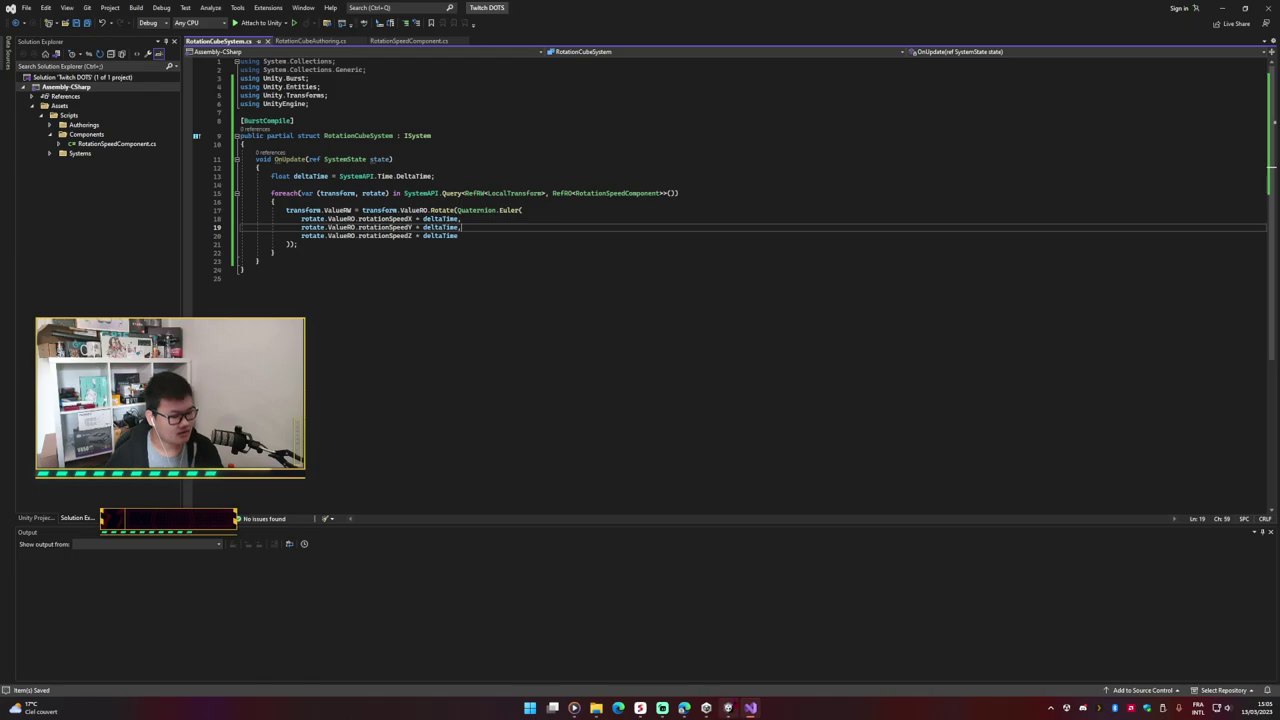
left_click(728, 708)
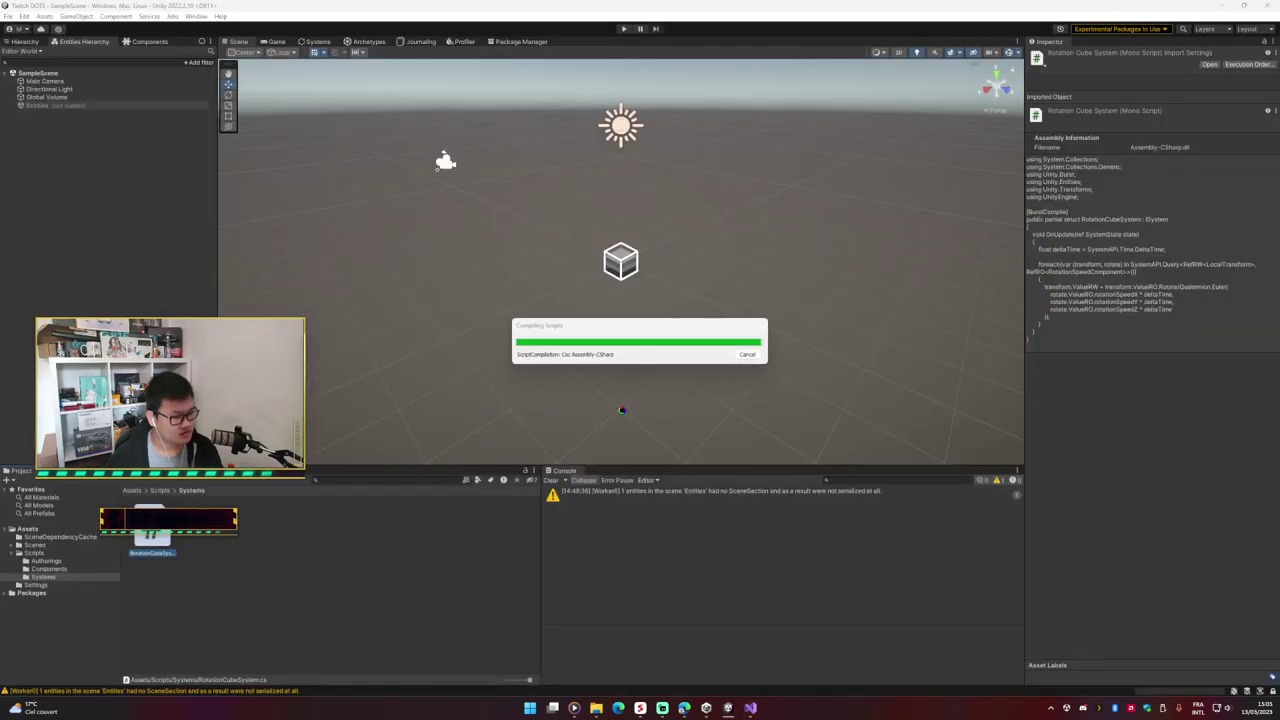
Step: Review the deltaTime statement and the foreach loop in the rotation script
key("alt+Tab")
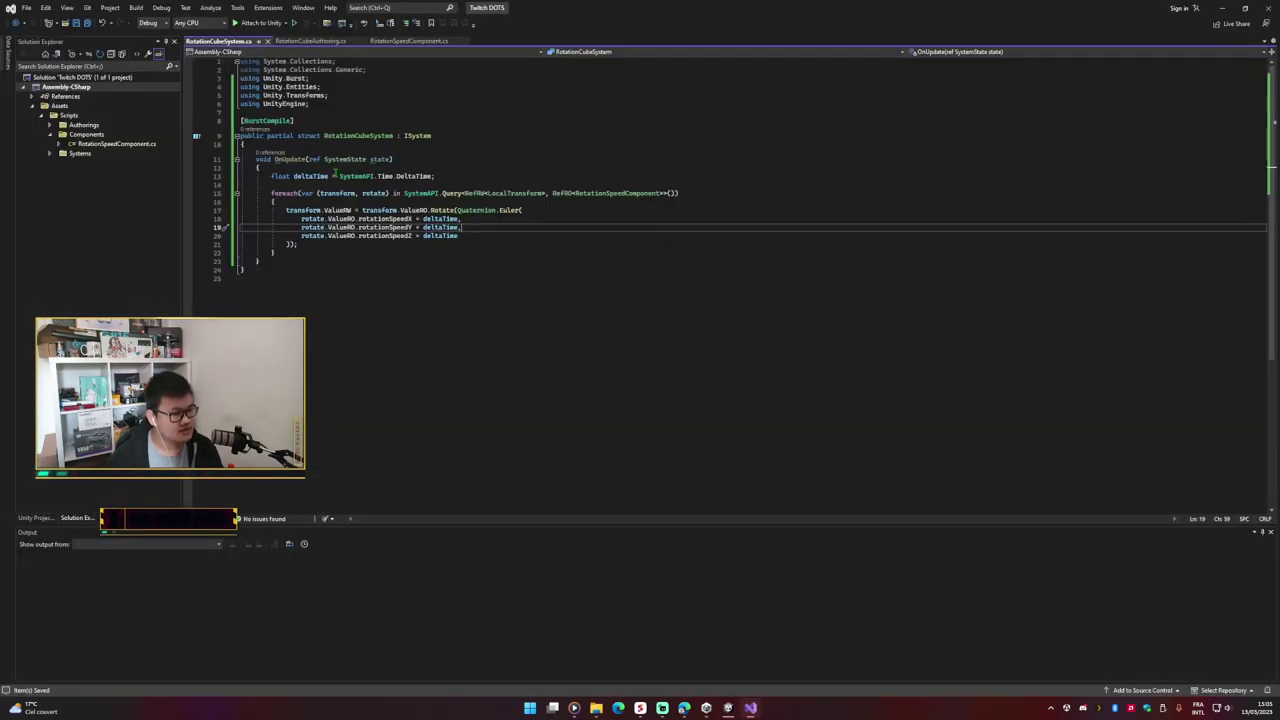
left_click_drag(271, 176, 437, 176)
left_click_drag(271, 193, 312, 261)
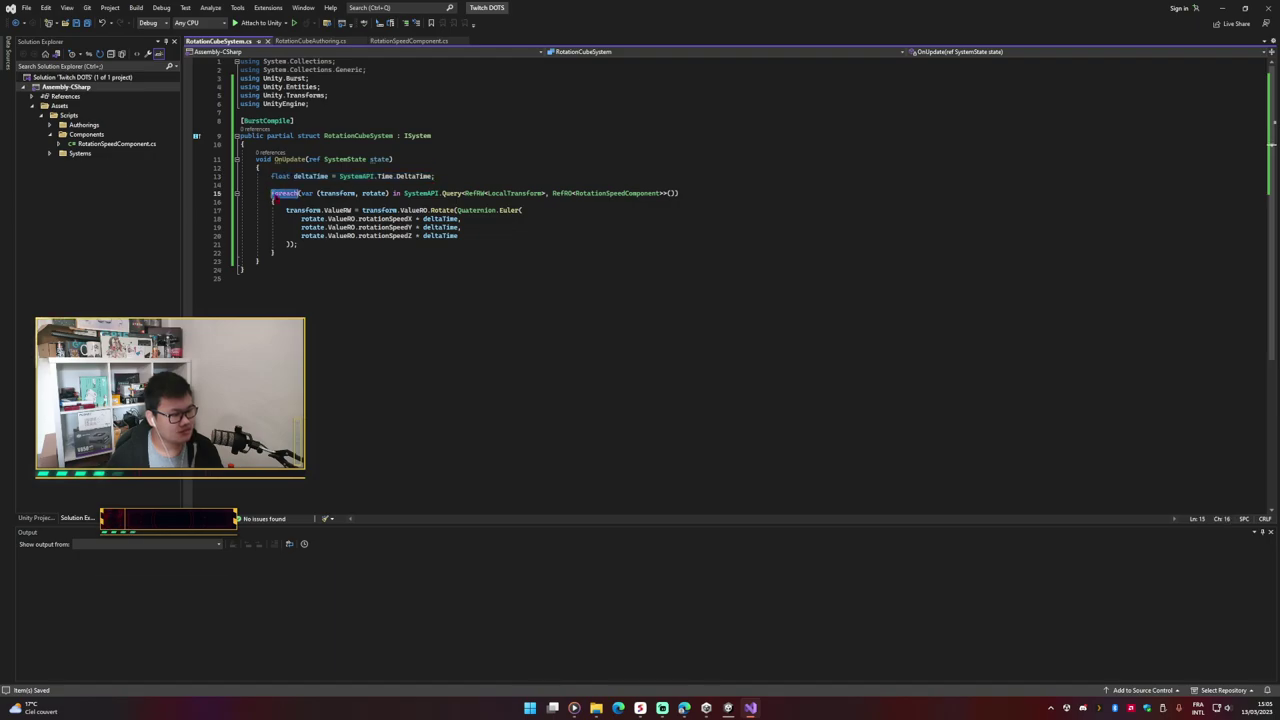
left_click(337, 262)
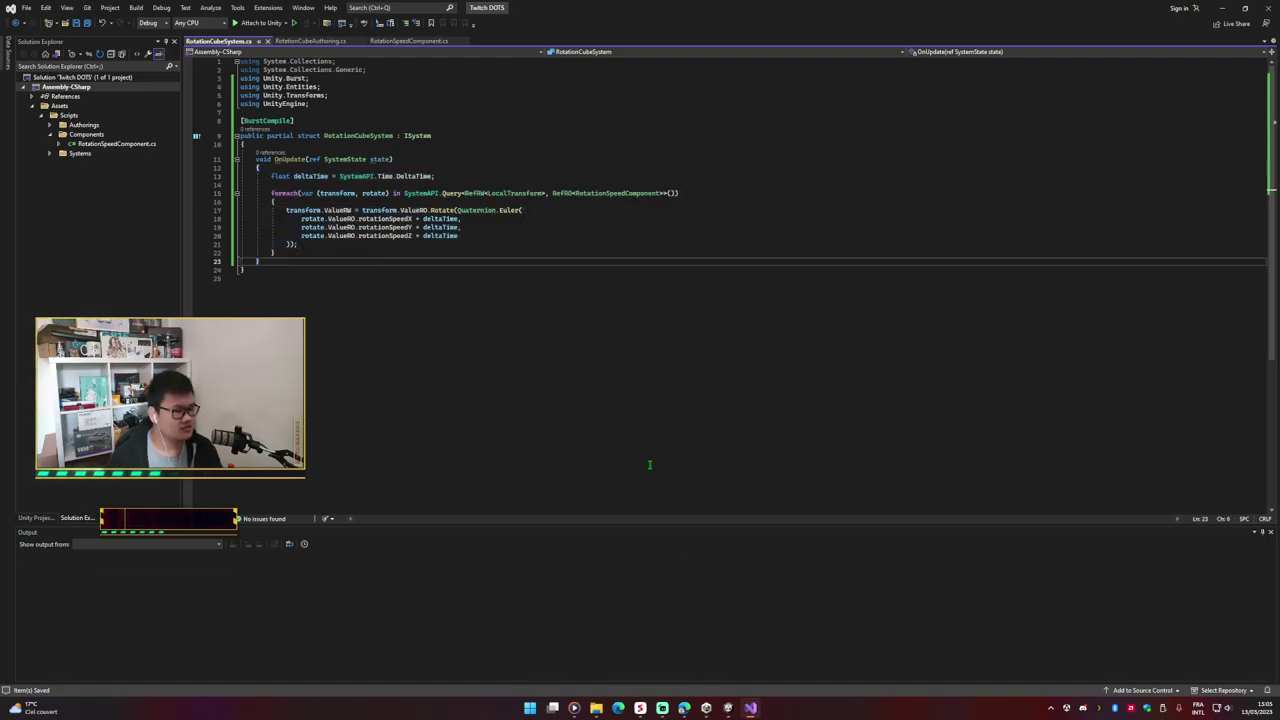
Step: Clear the Unity console, run Play mode to watch the cube rotate, then stop
left_click(750, 708)
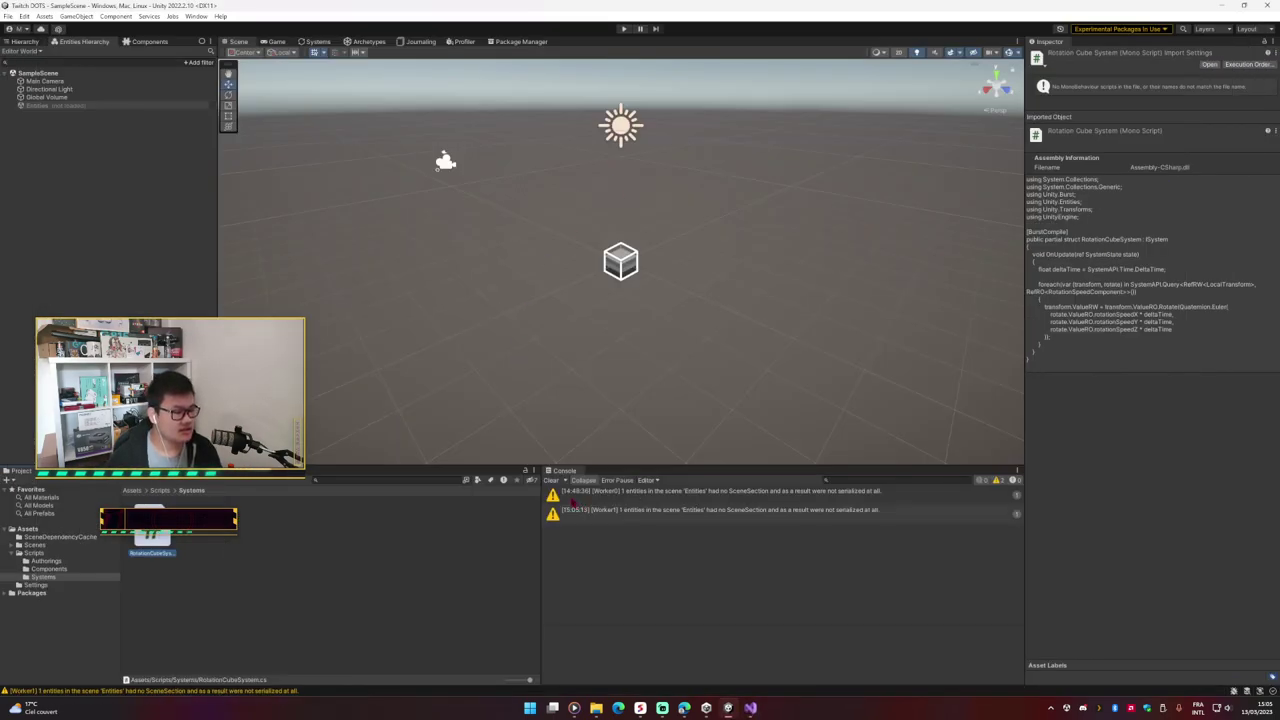
left_click(550, 480)
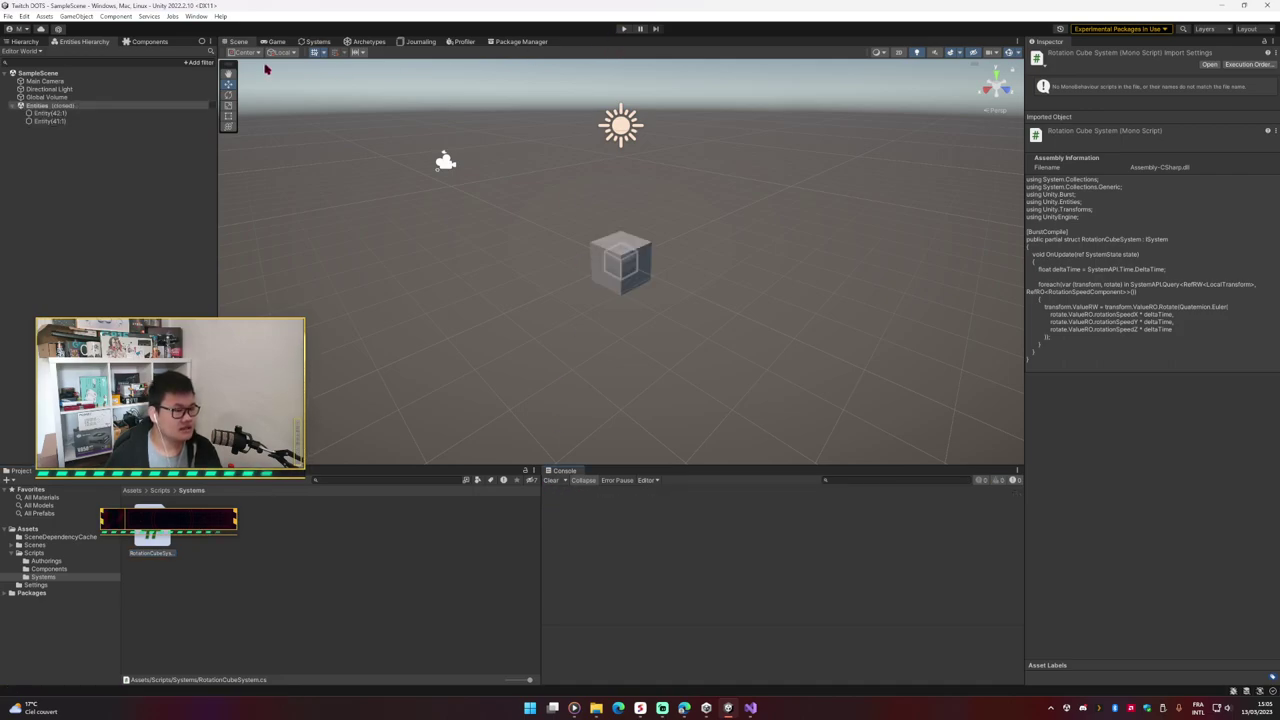
left_click(314, 41)
left_click(60, 113)
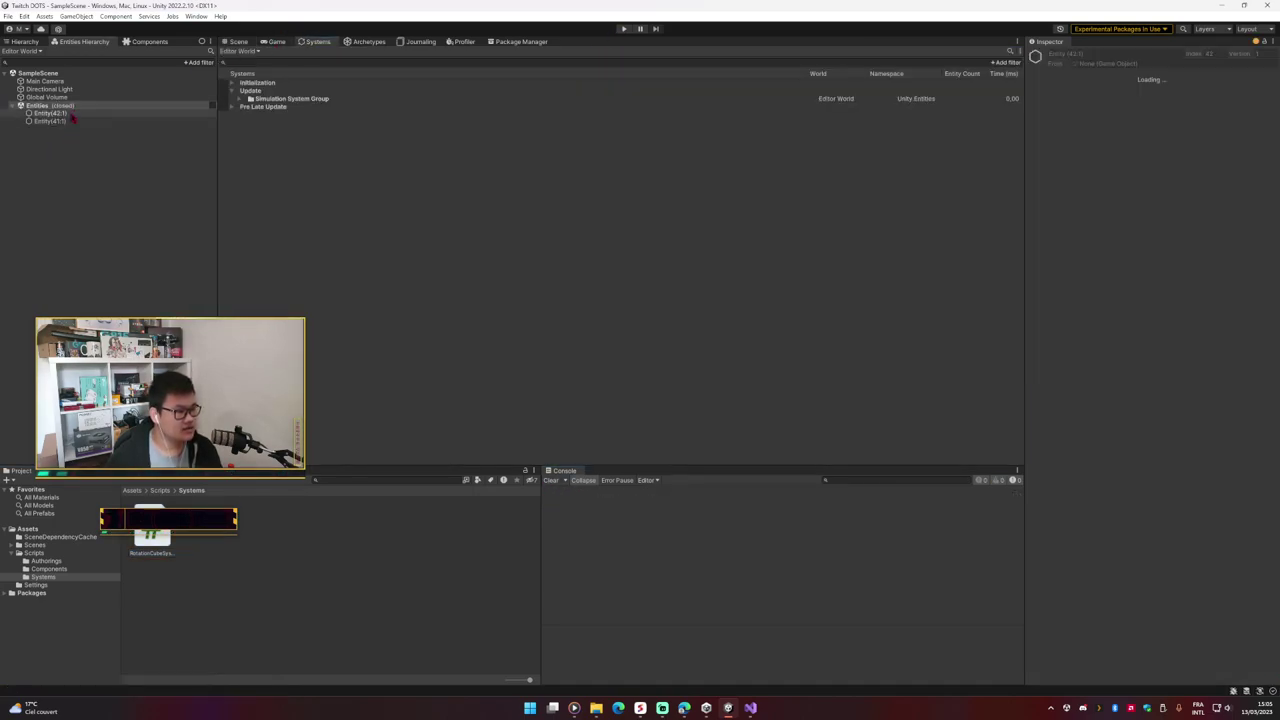
left_click(624, 28)
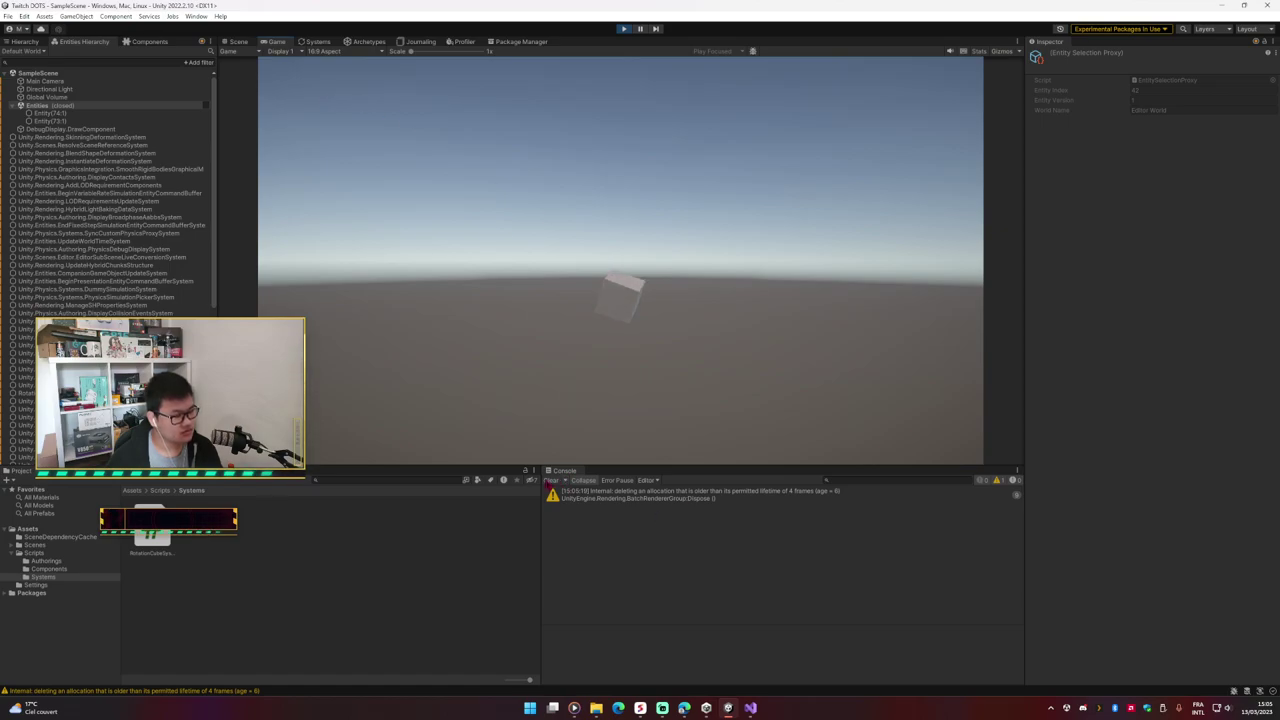
left_click(312, 42)
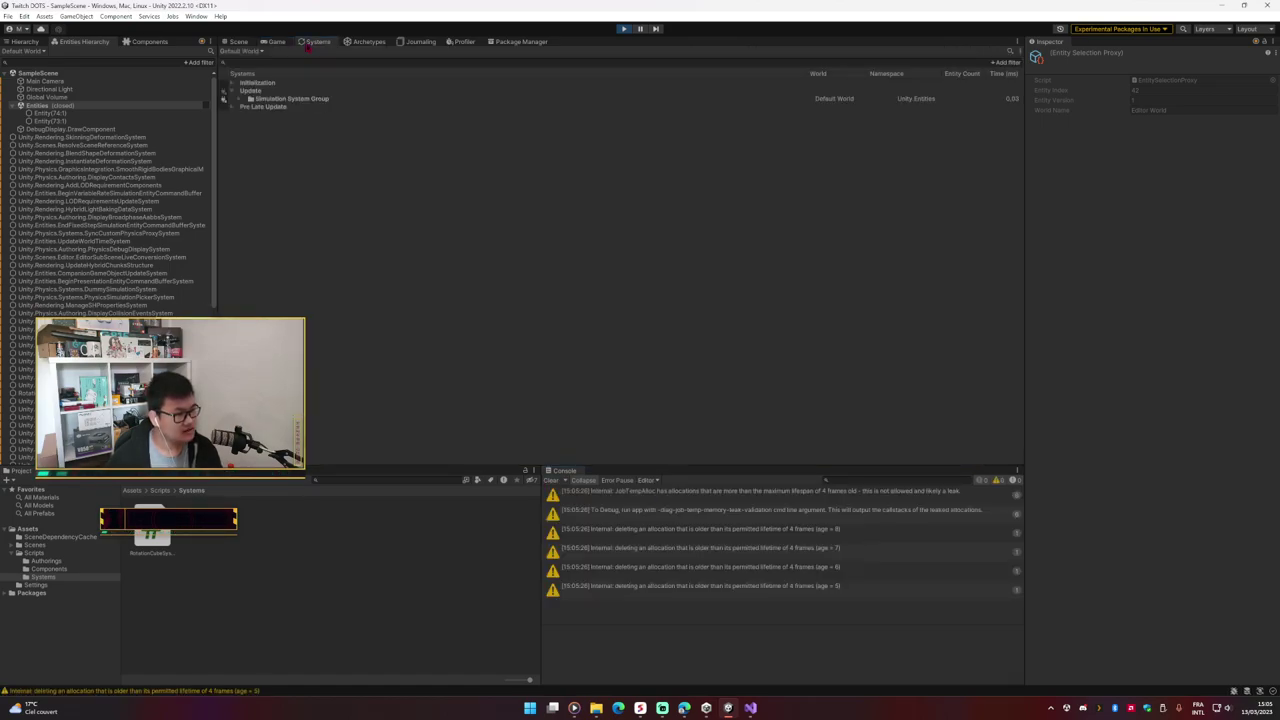
left_click(271, 43)
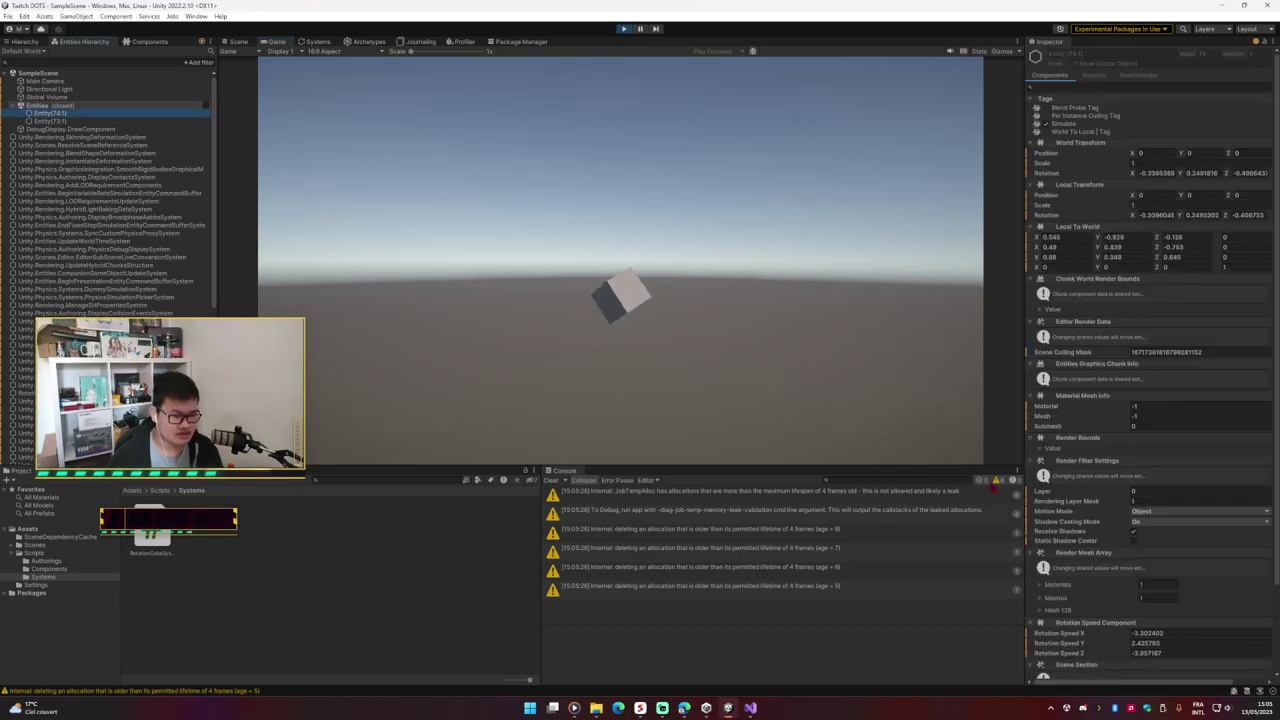
key("ctrl+p")
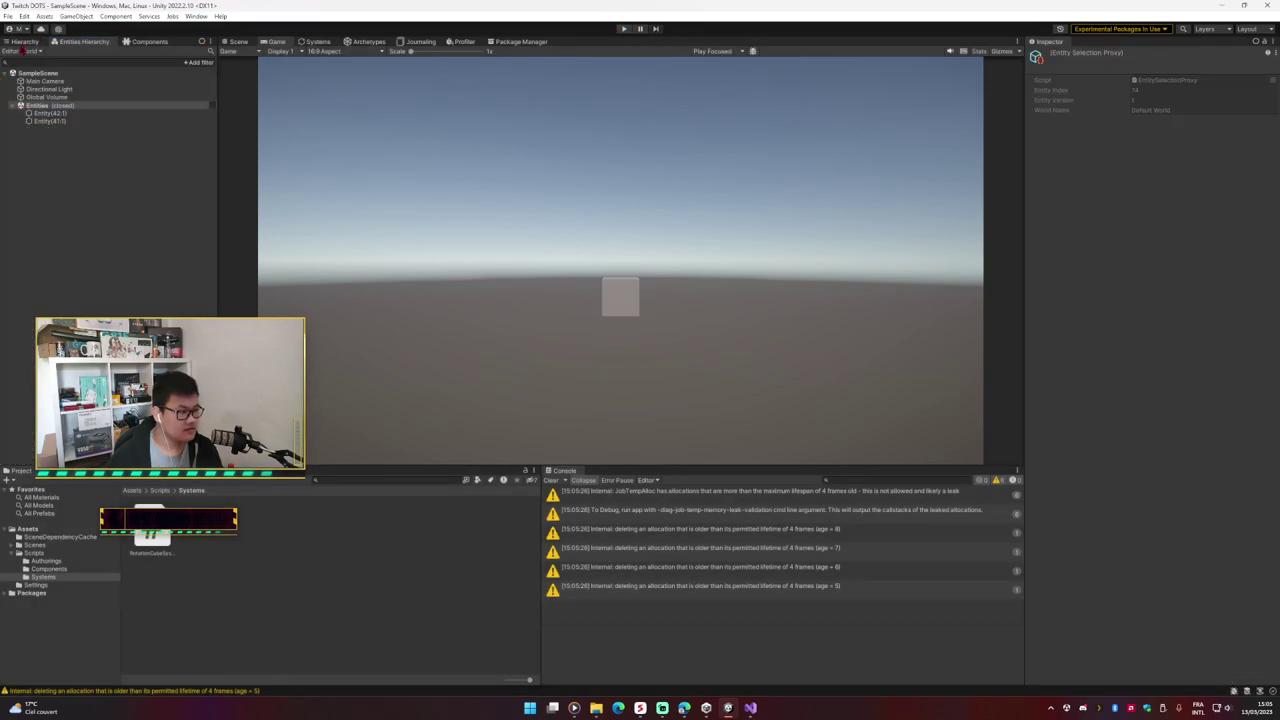
Step: Open the Entities subscene for editing and select the Cube
left_click(83, 106)
left_click(210, 93)
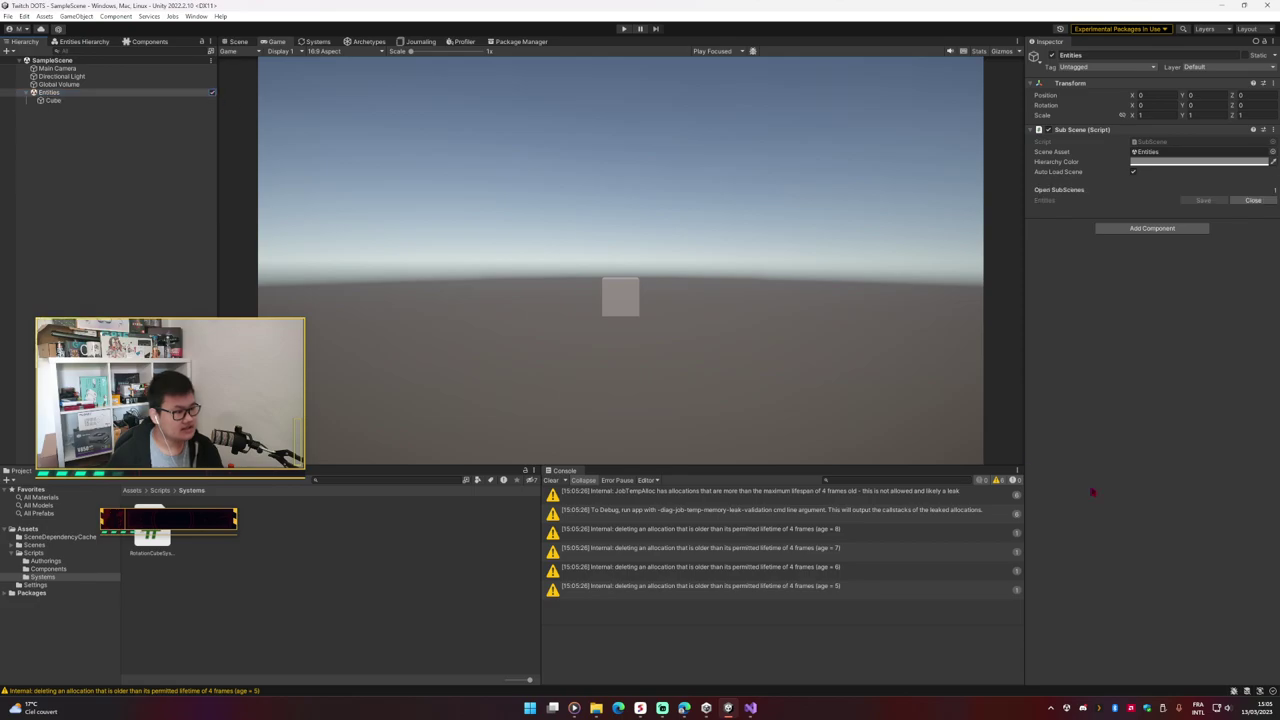
left_click(150, 101)
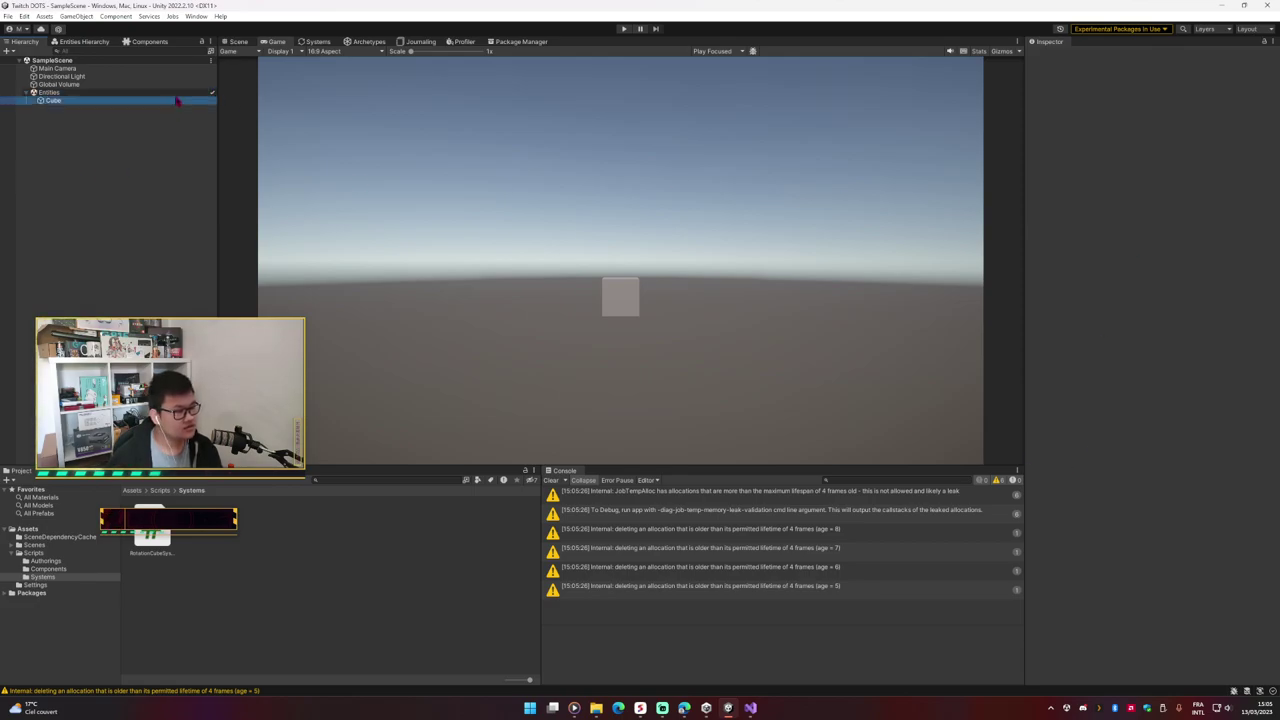
Step: Set Rotation Speed X and Z to 0, save, and close the Entities subscene
left_click(1150, 324)
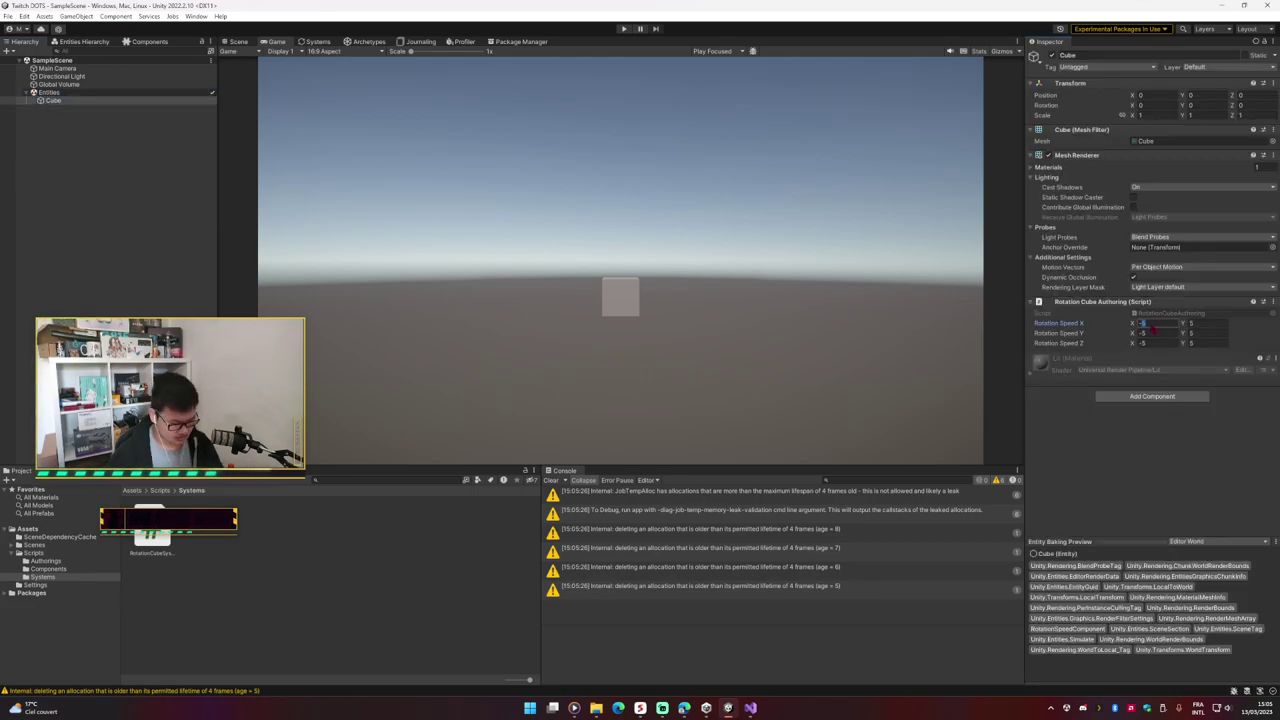
type("0")
key("Tab")
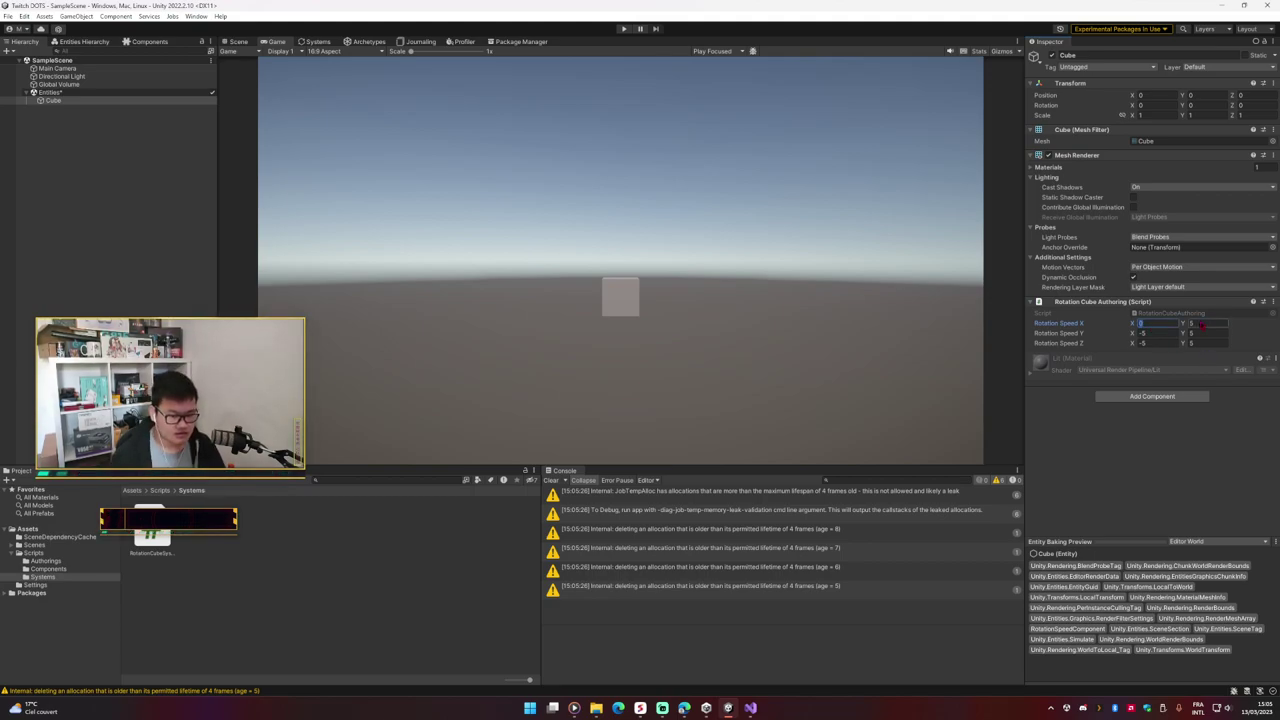
key("Tab")
type("0")
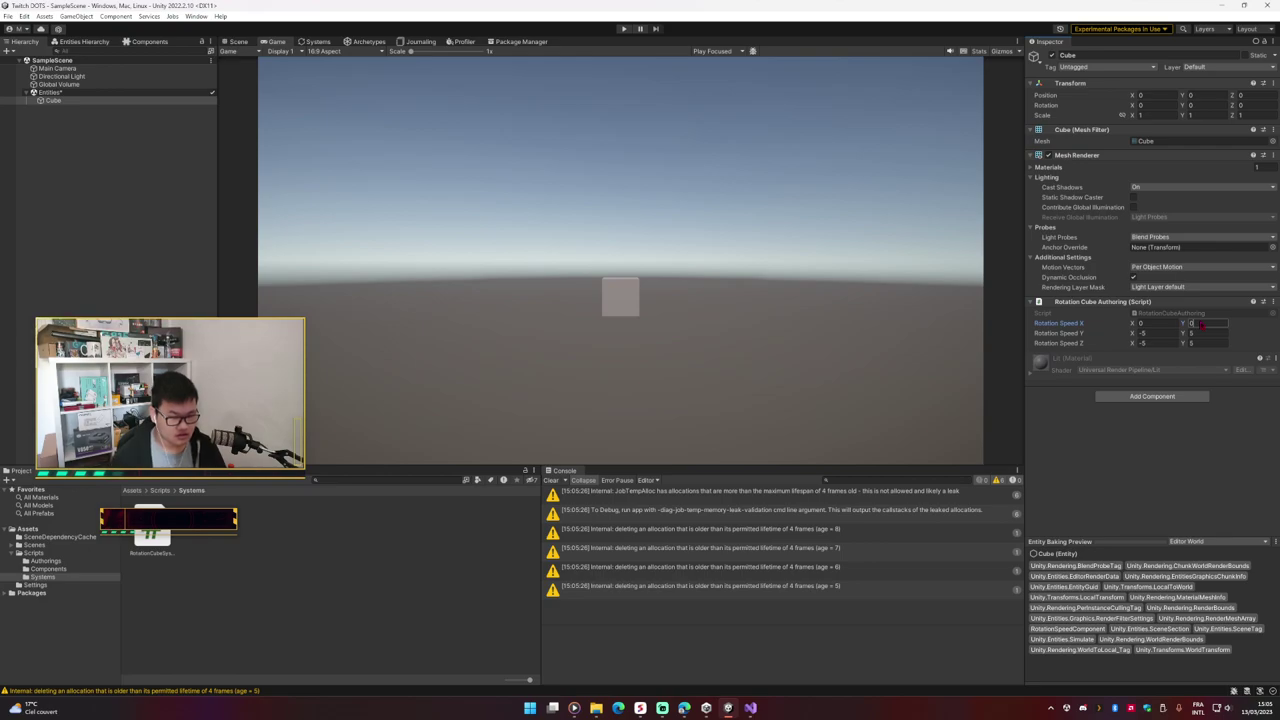
left_click(1157, 345)
type("0")
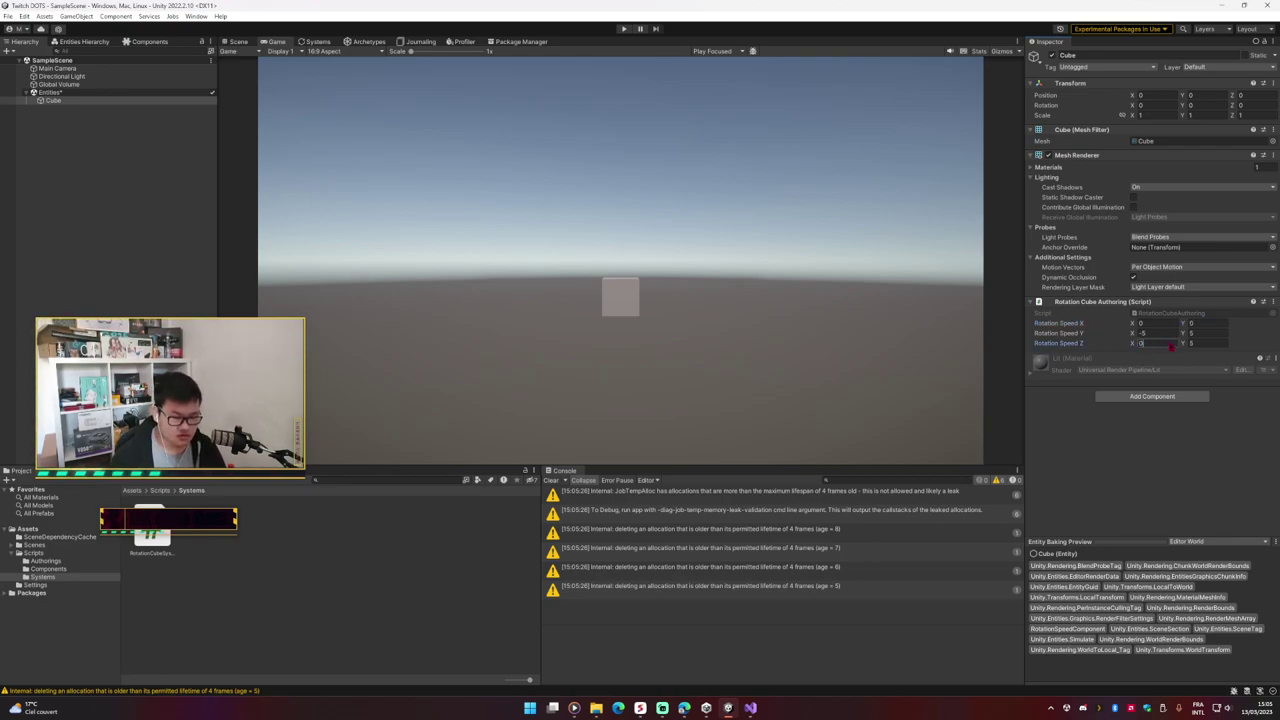
key("ctrl+s")
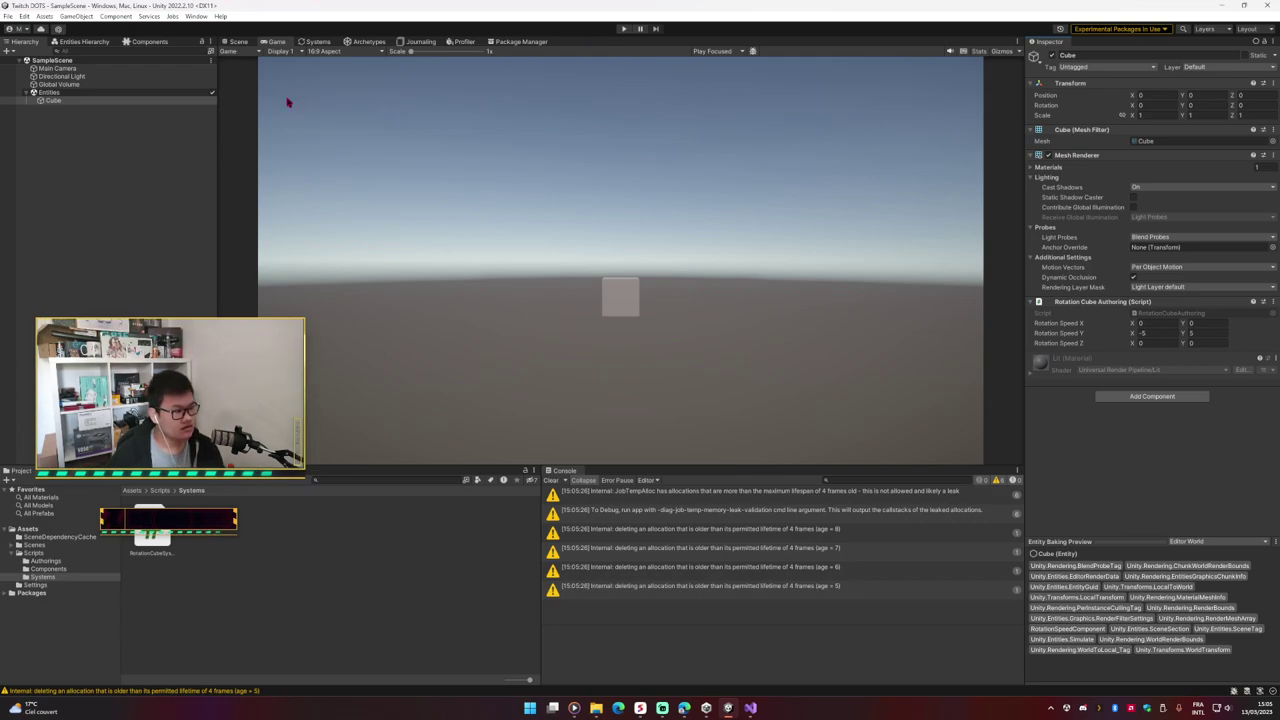
left_click(48, 92)
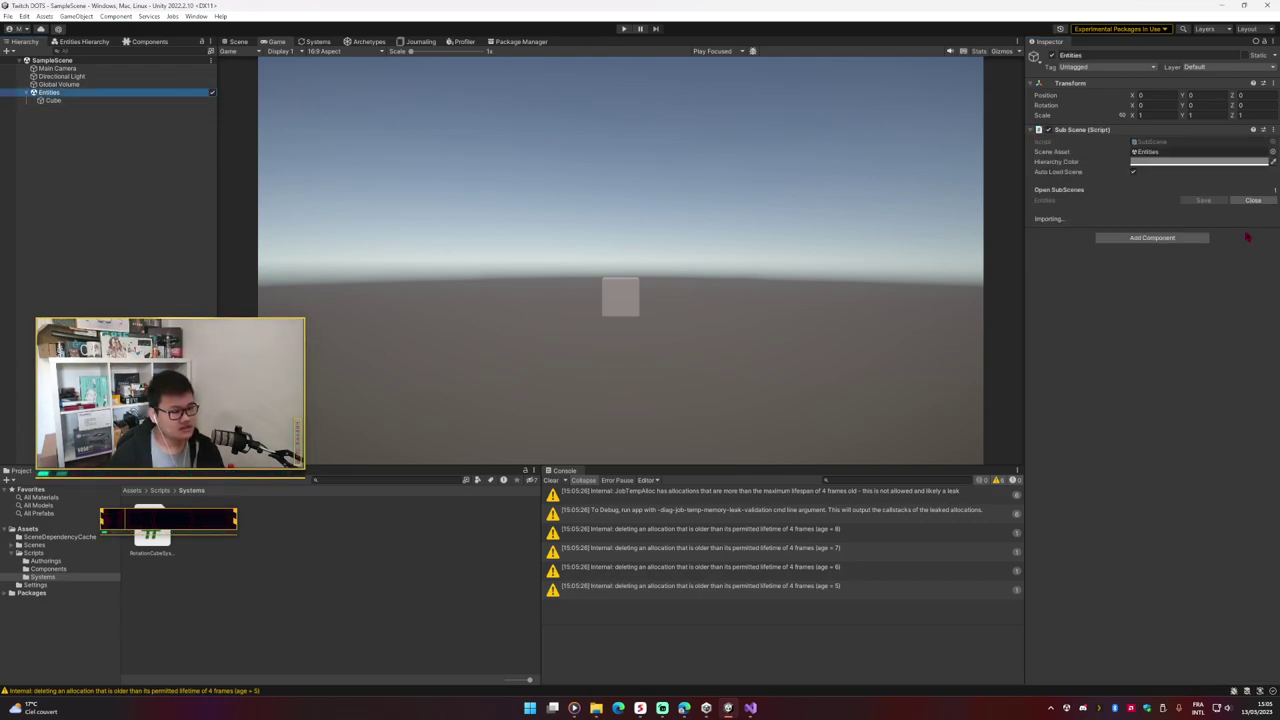
left_click(1253, 200)
Step: Play the scene and inspect the cube entity's Rotation Speed: Y about -0.93, X and Z 0
left_click(623, 29)
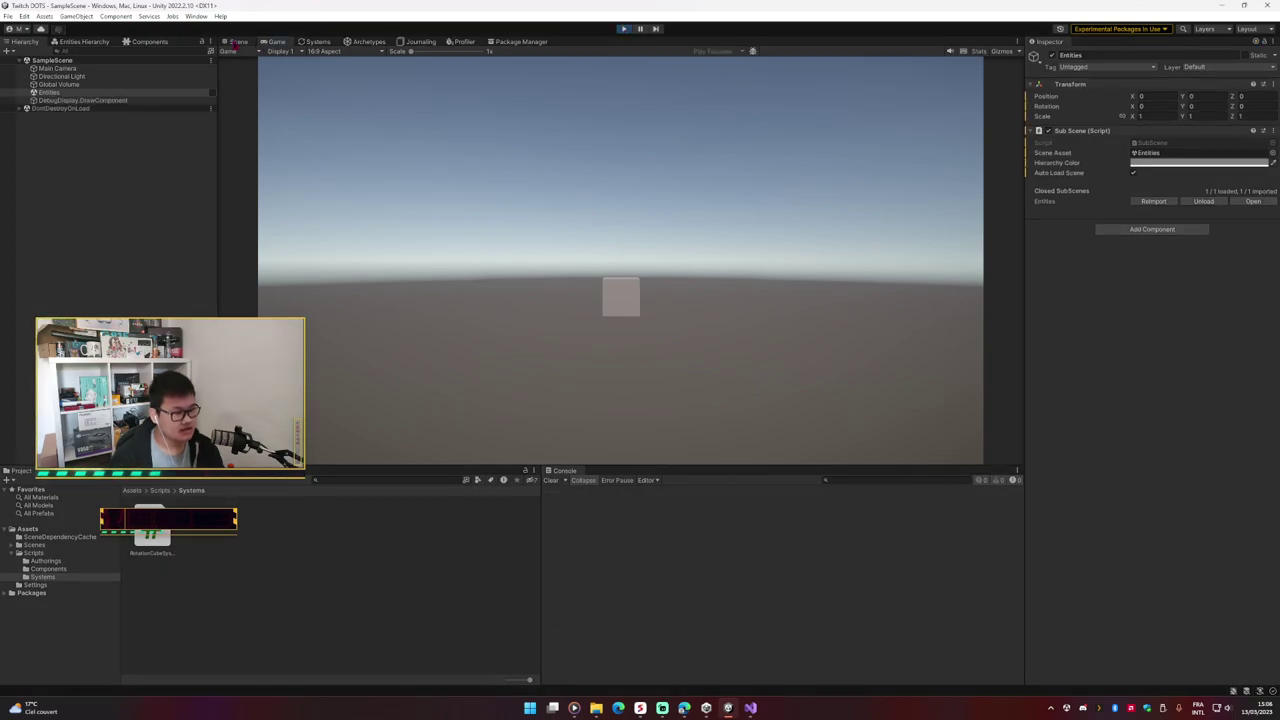
left_click(84, 41)
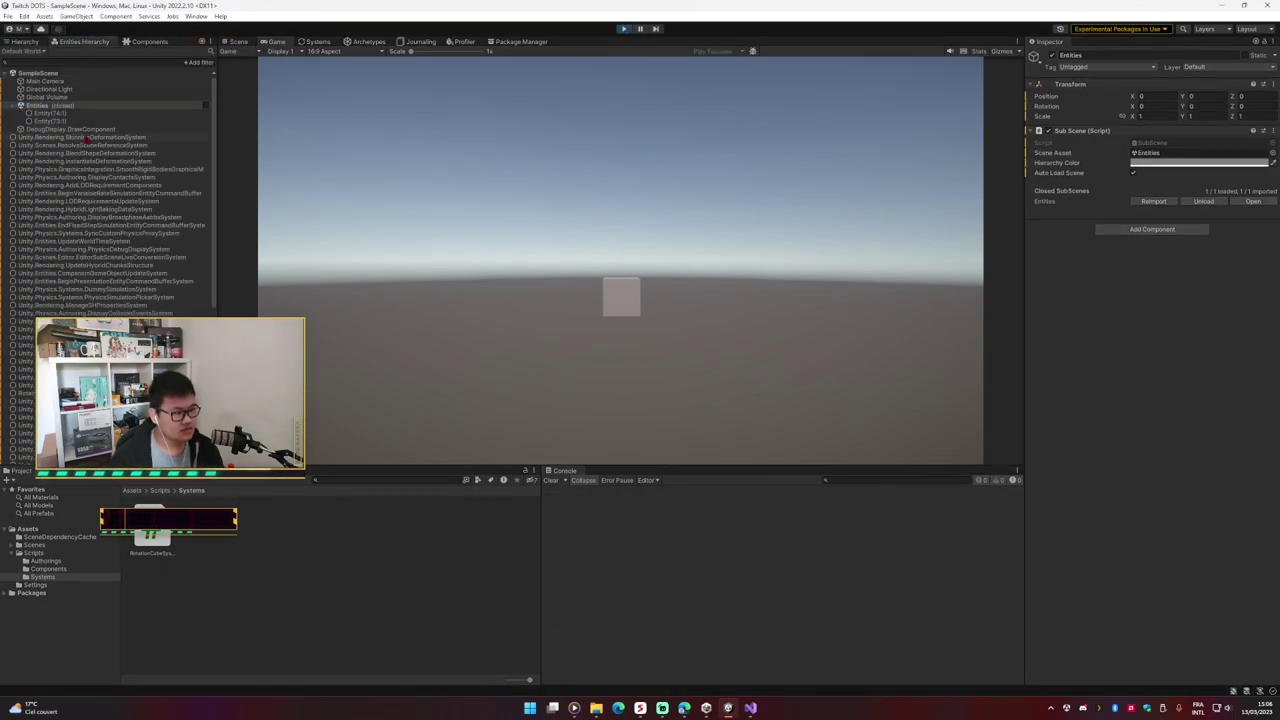
left_click(80, 114)
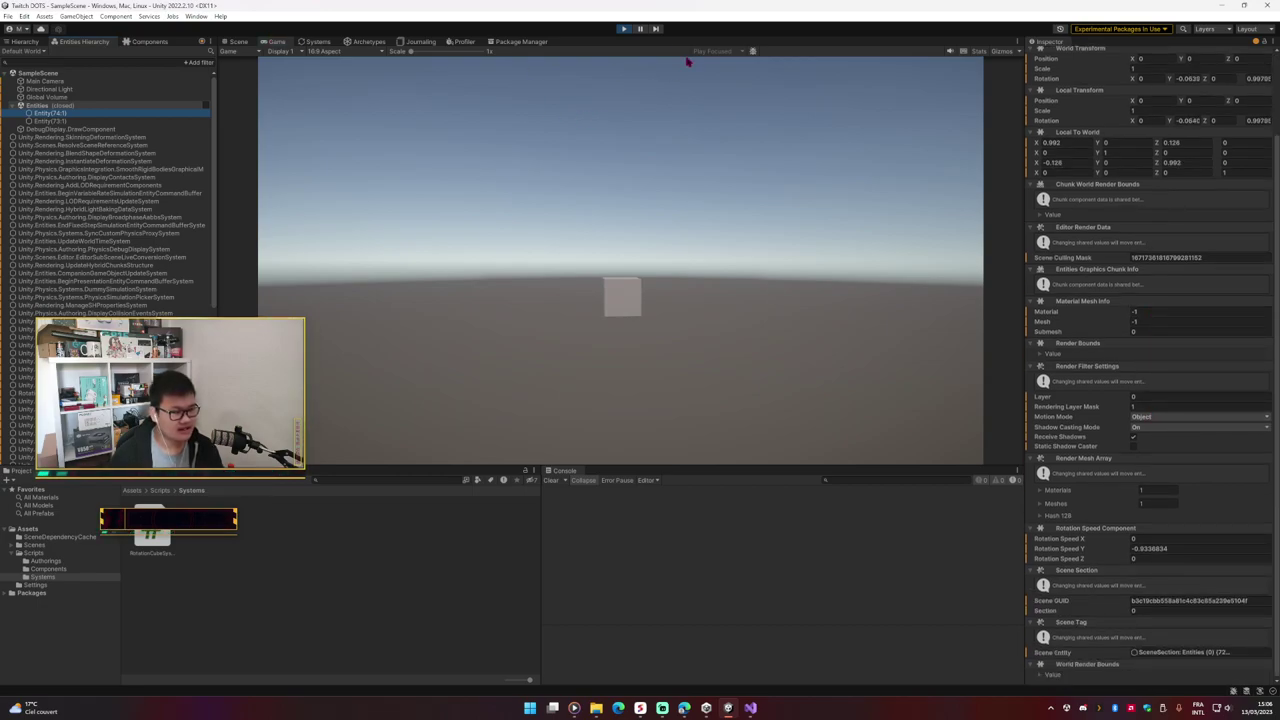
scroll(1101, 278, "up", 2)
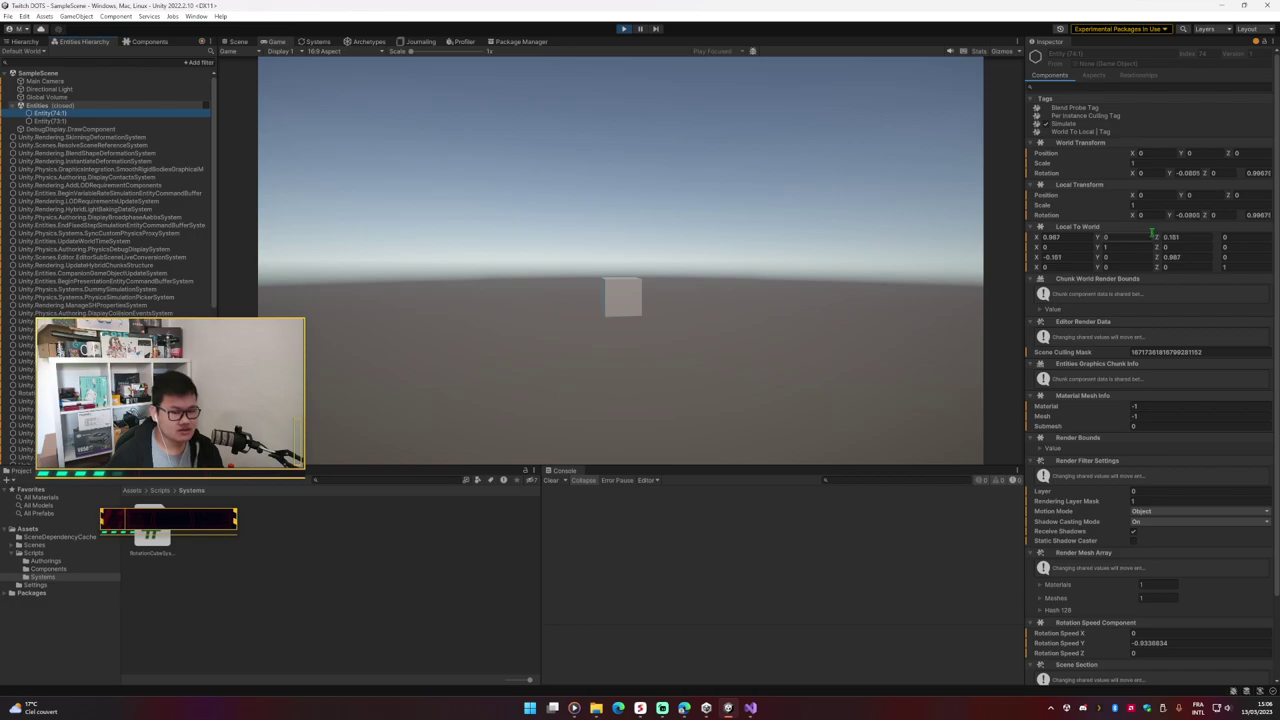
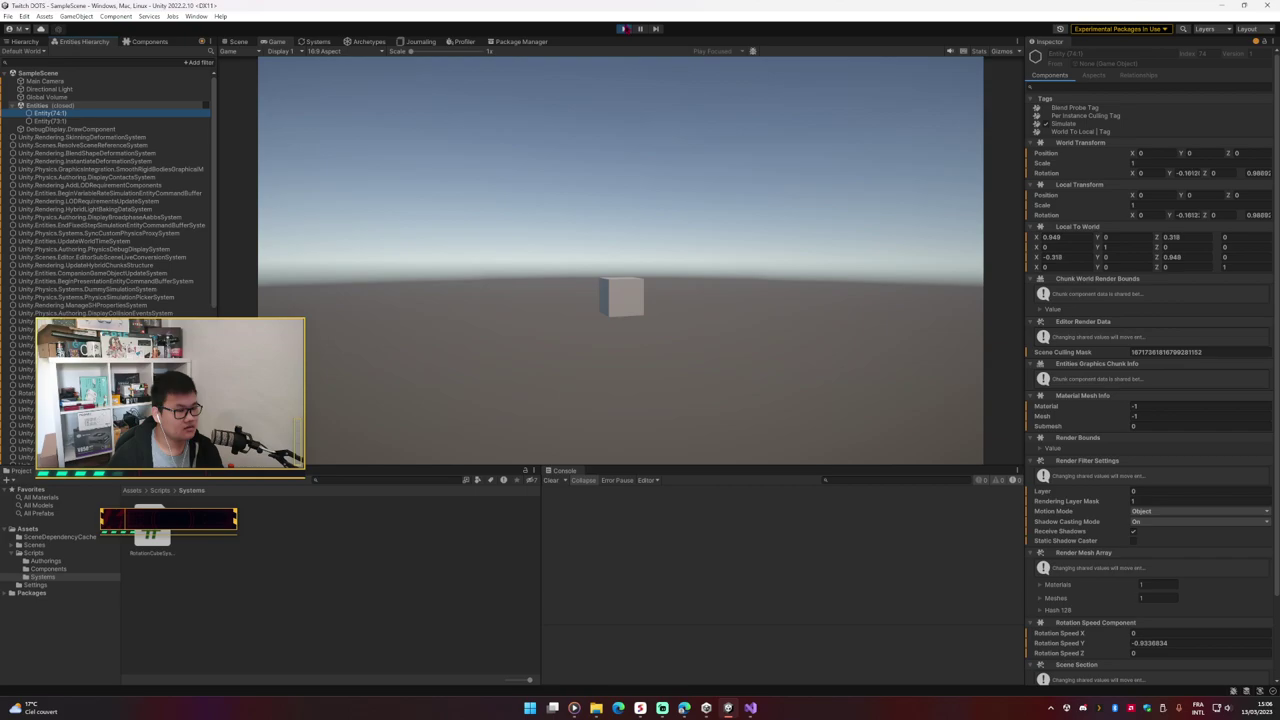
Step: Stop play mode and open the Entities subscene for editing
left_click(622, 28)
left_click(160, 113)
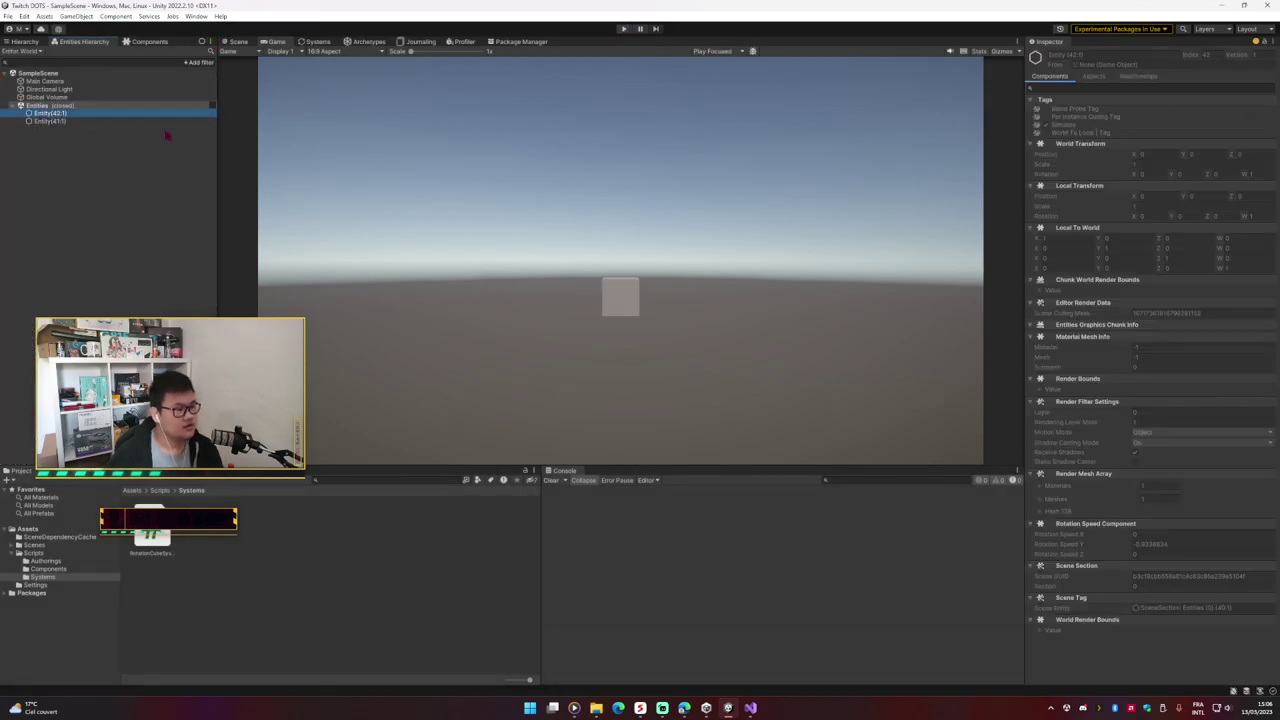
left_click(21, 43)
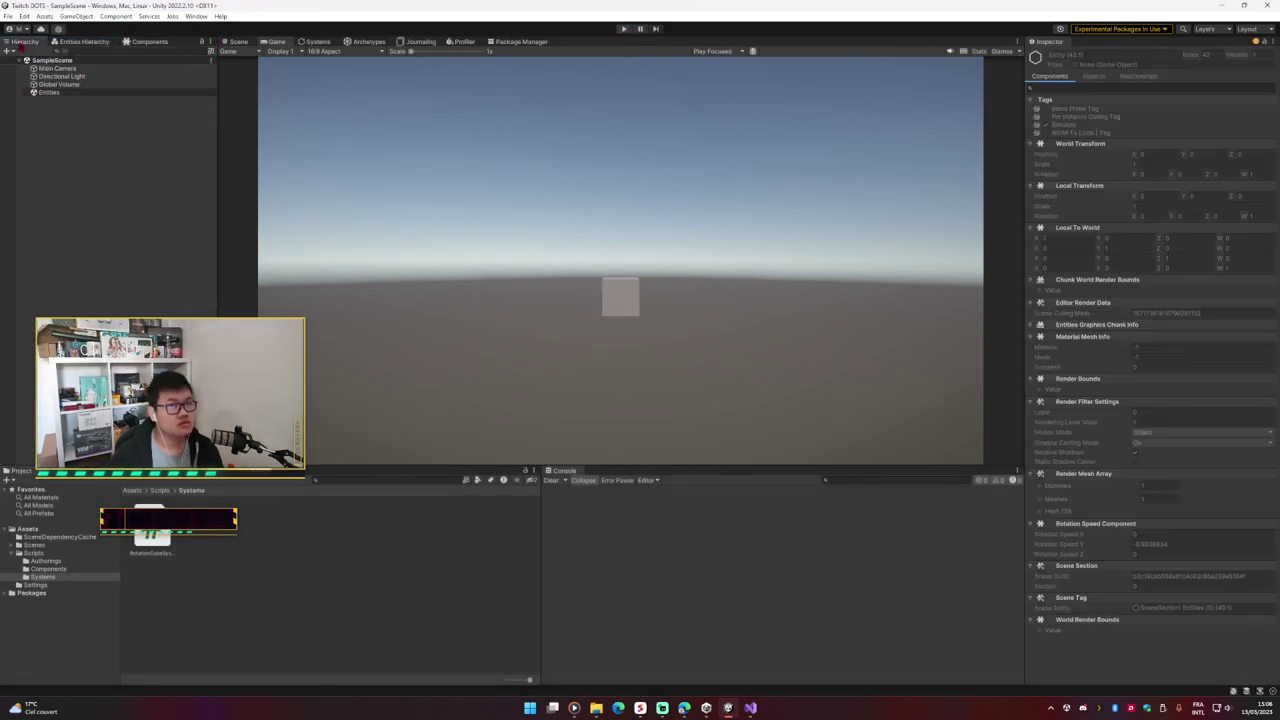
left_click(48, 92)
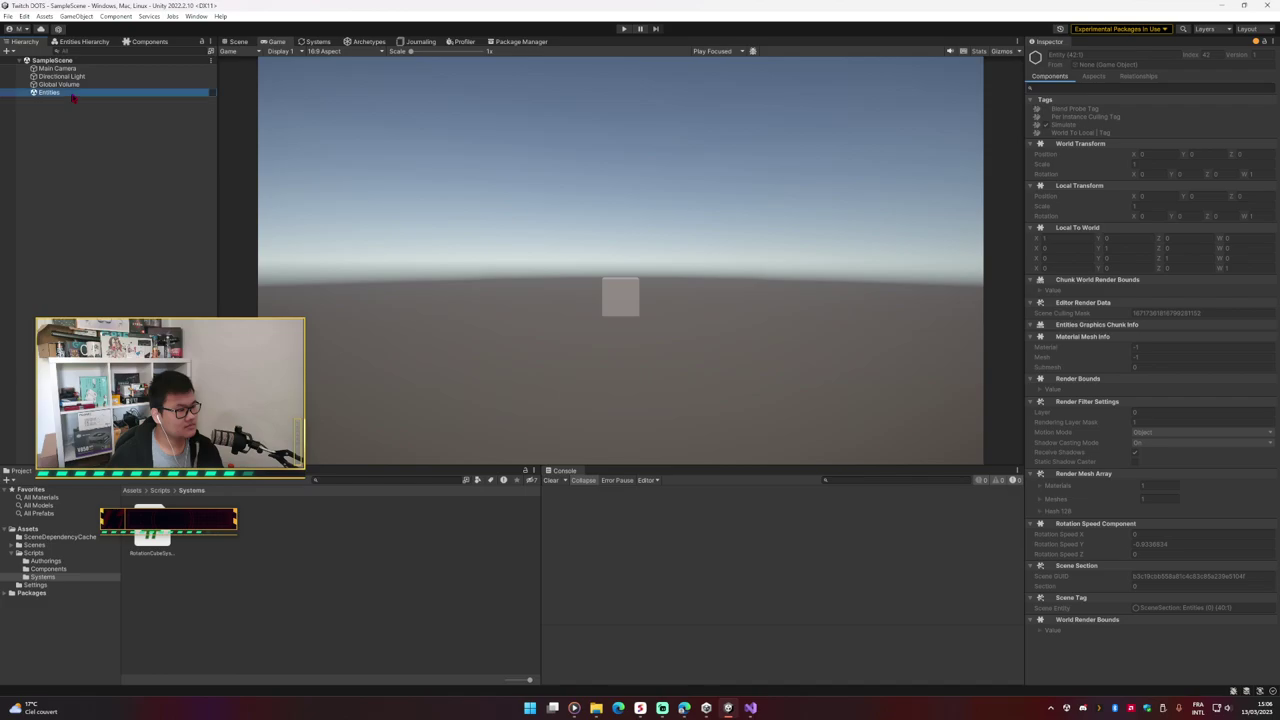
left_click(212, 92)
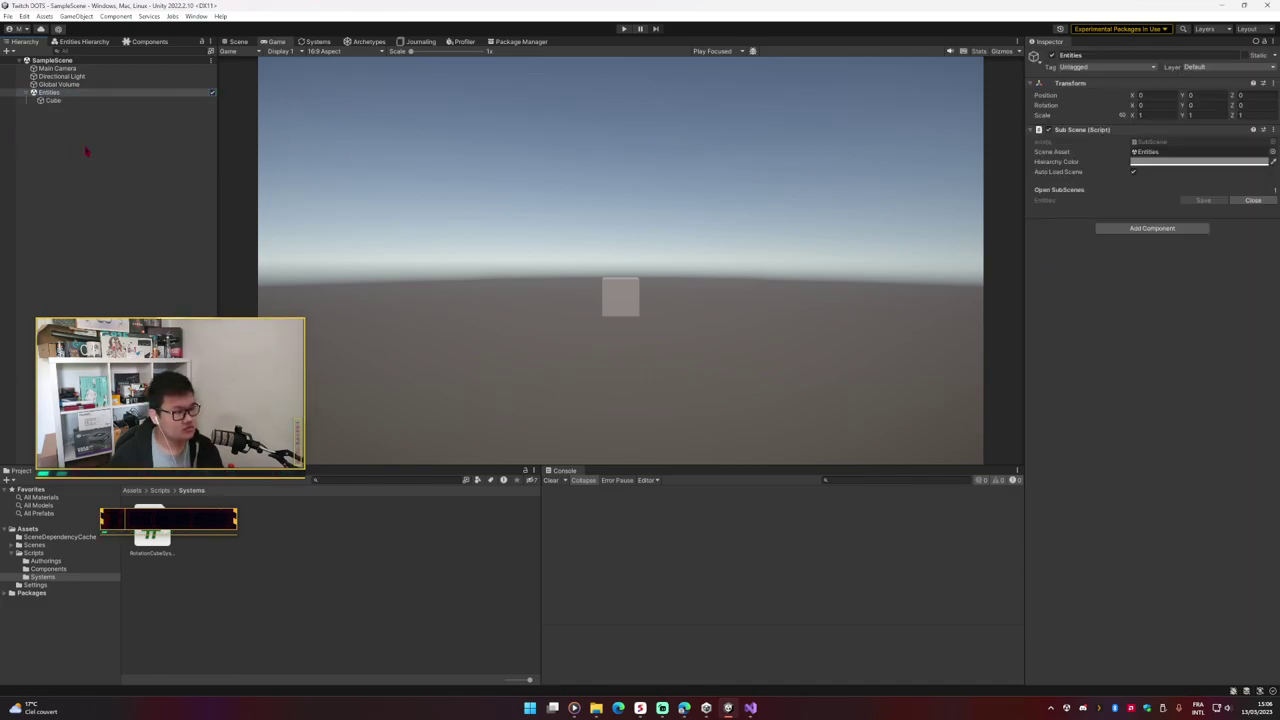
Step: Give the Cube's Rotation Speed Y bounds of -50 and 50
left_click(52, 100)
left_click(1150, 333)
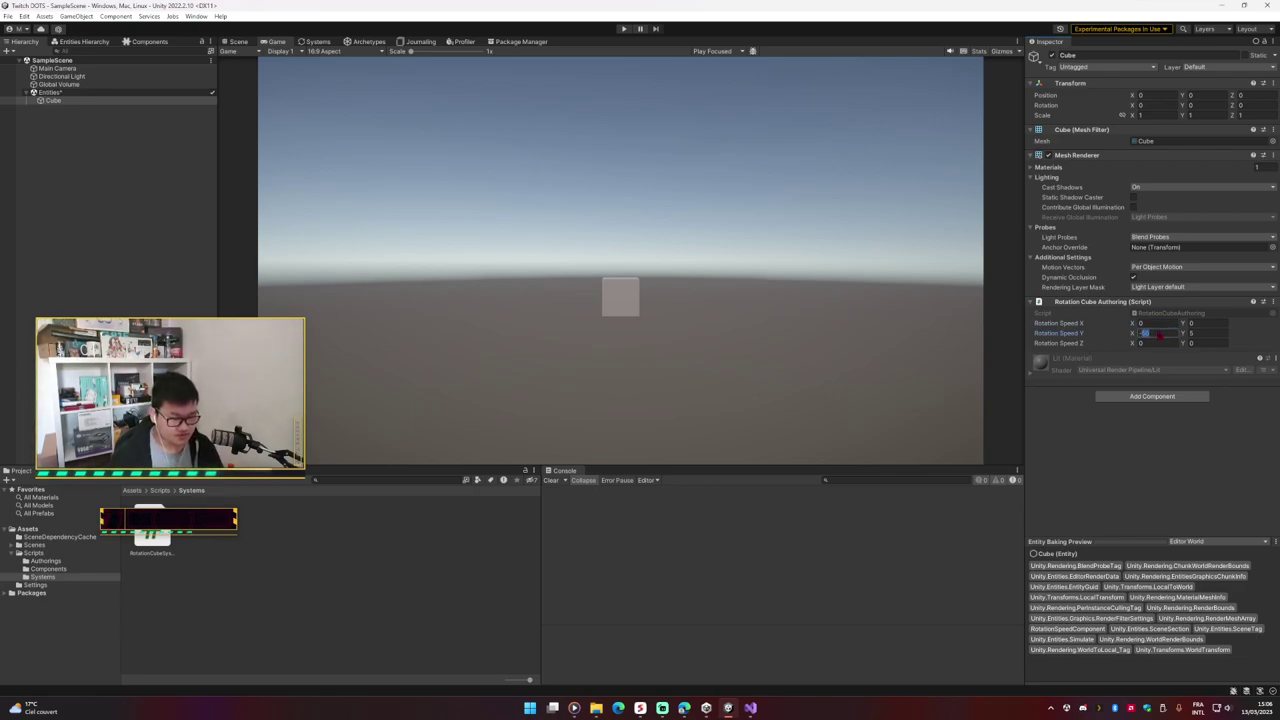
left_click(1210, 335)
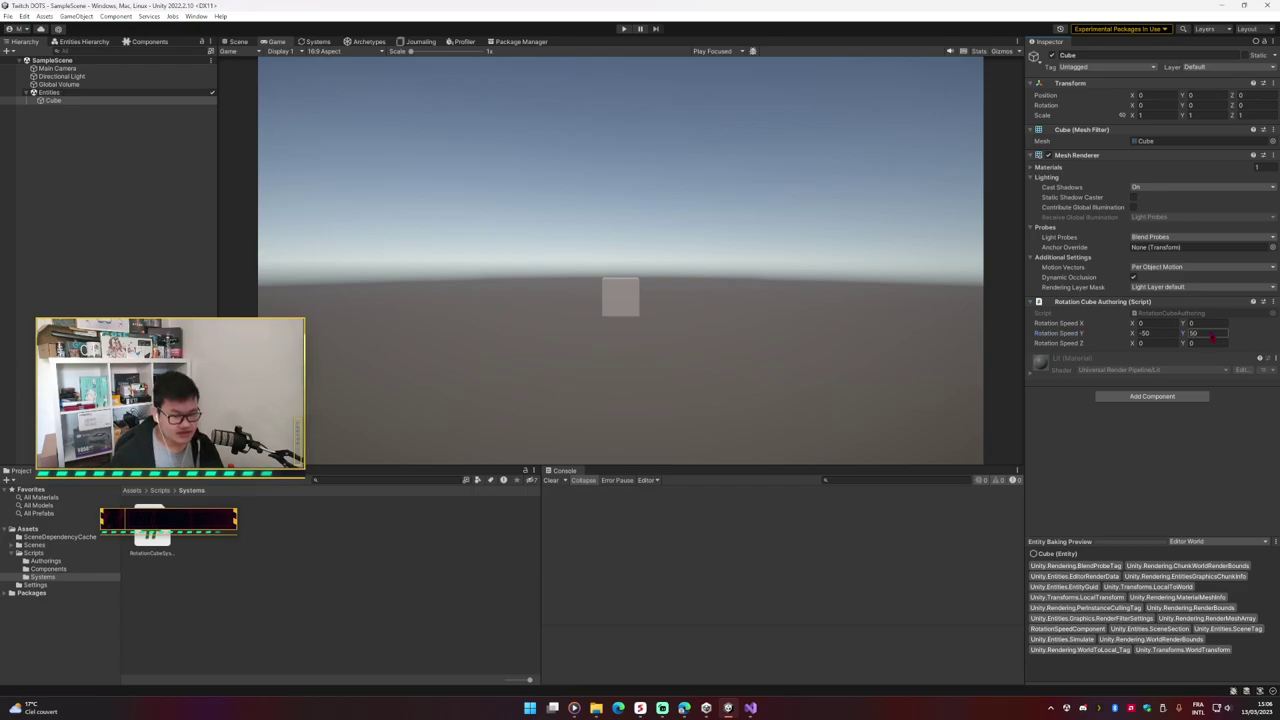
Step: Close the Entities subscene and inspect the baked cube entity's components
left_click(192, 92)
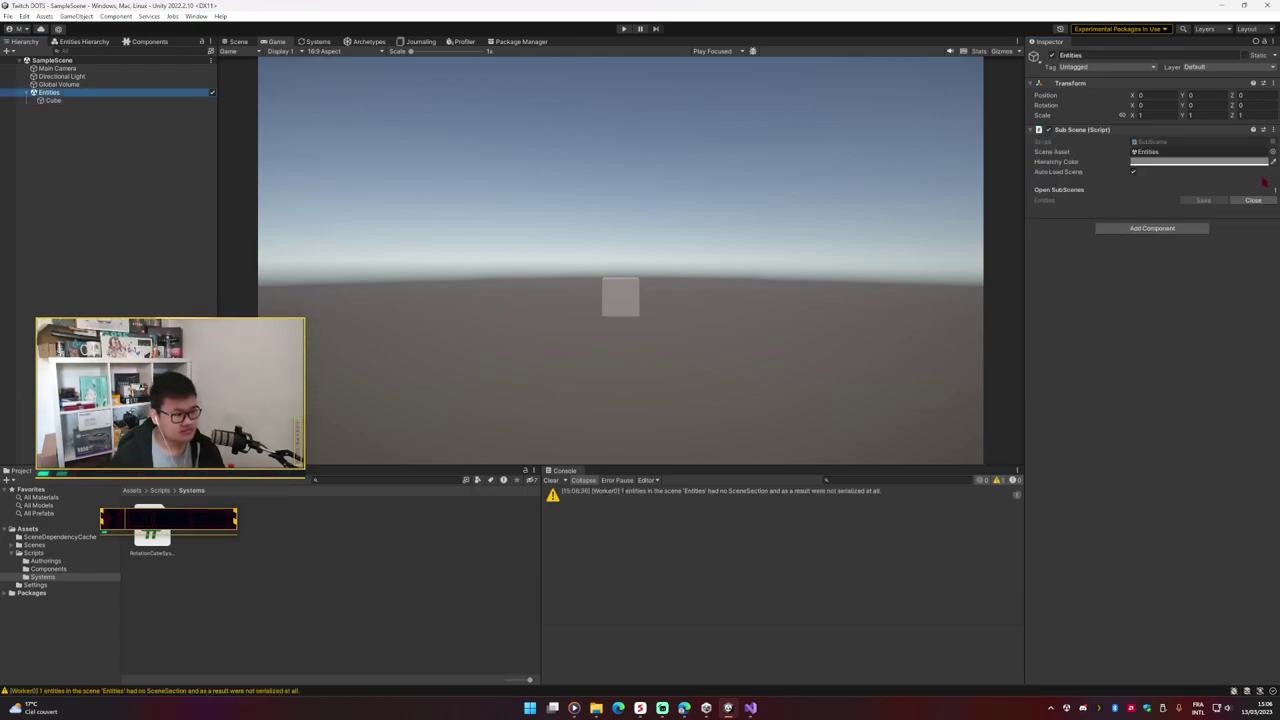
left_click(1253, 200)
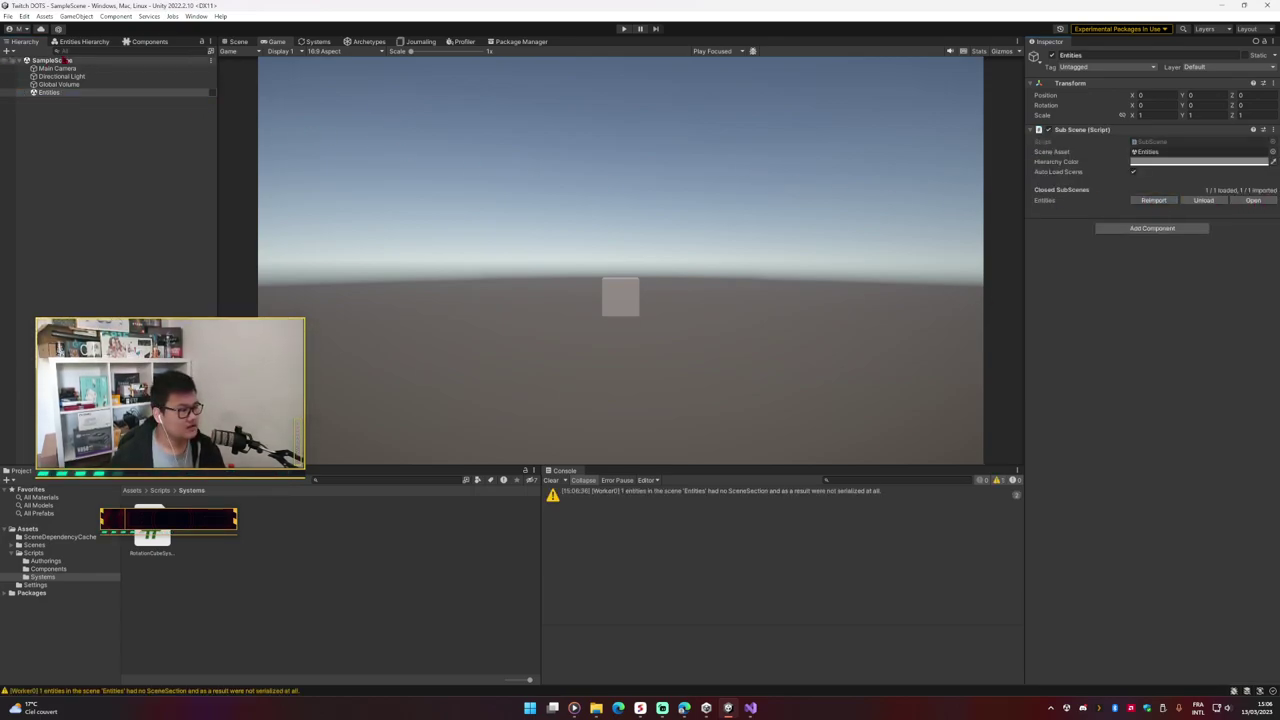
left_click(84, 41)
left_click(100, 113)
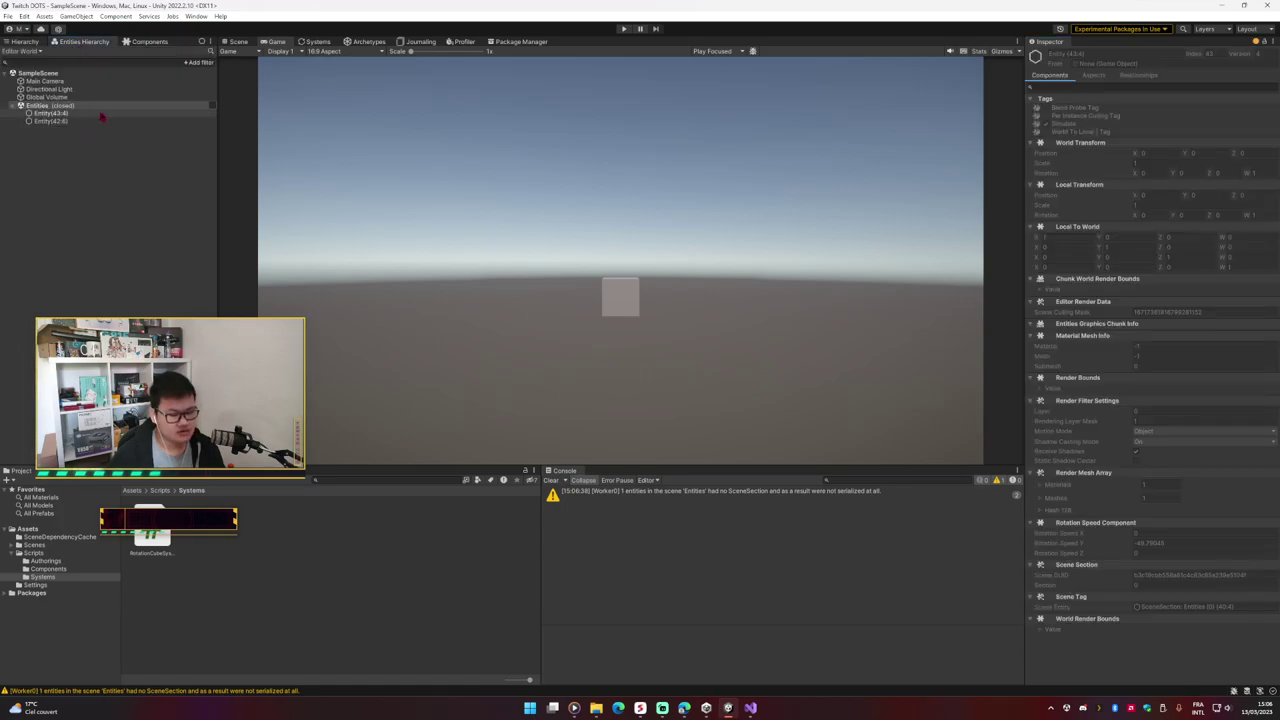
Step: Run play mode and inspect the spinning cube in the Scene view
key("ctrl+p")
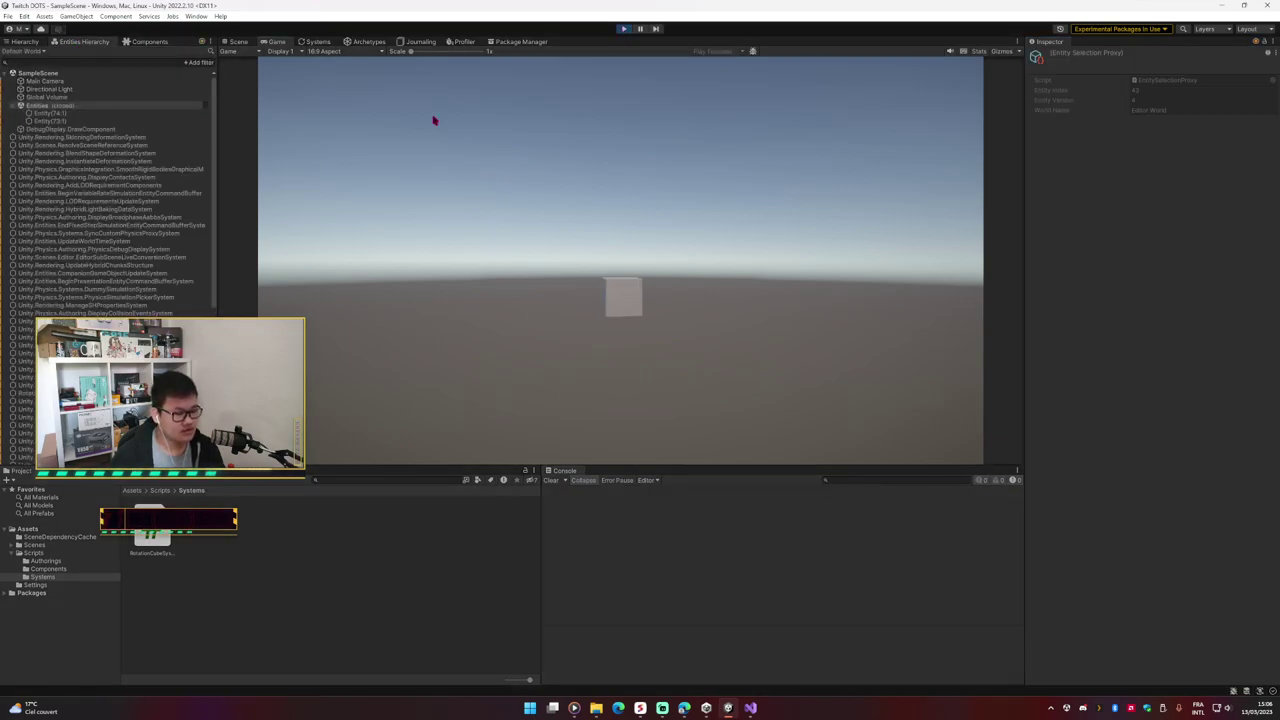
key("ctrl+1")
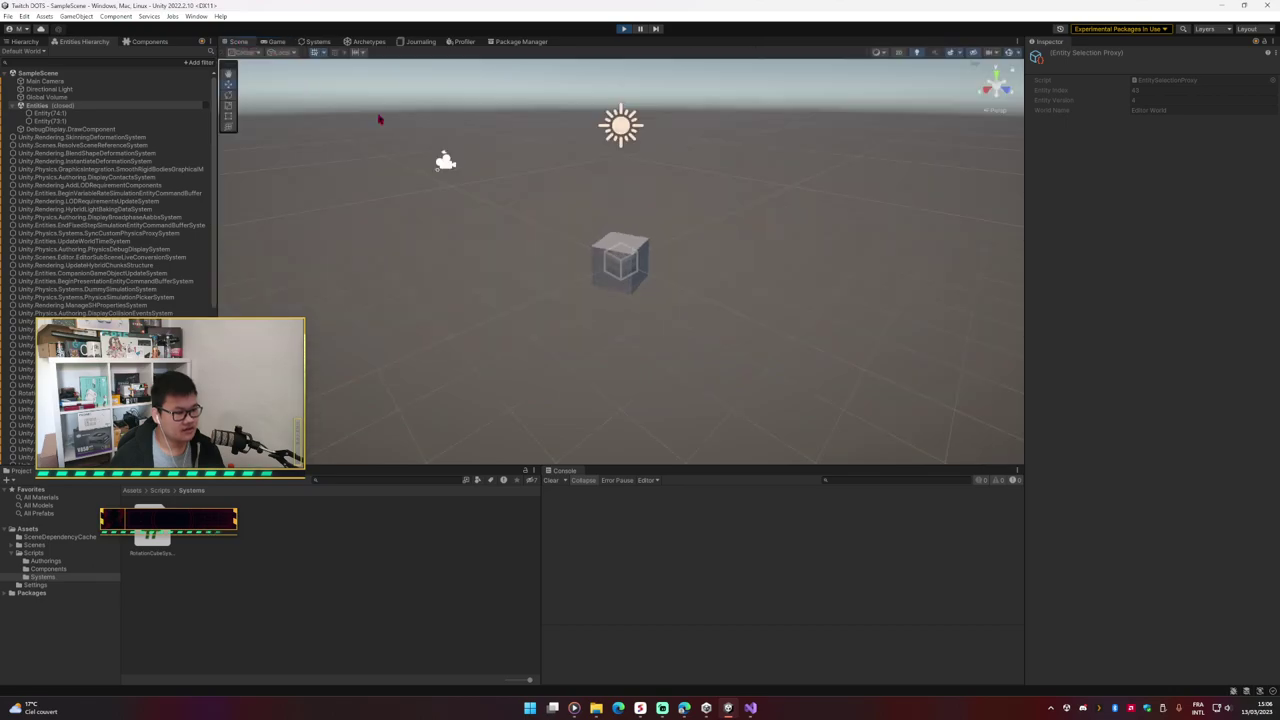
left_click(628, 246)
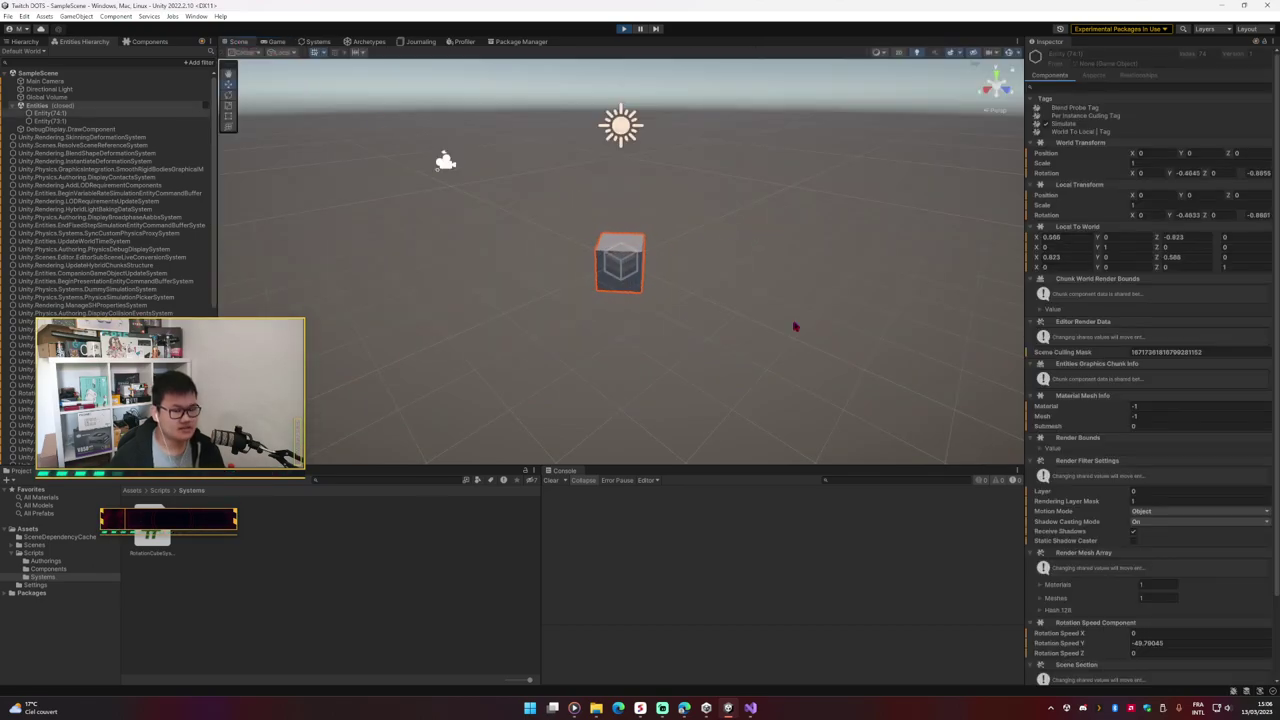
left_click(714, 280)
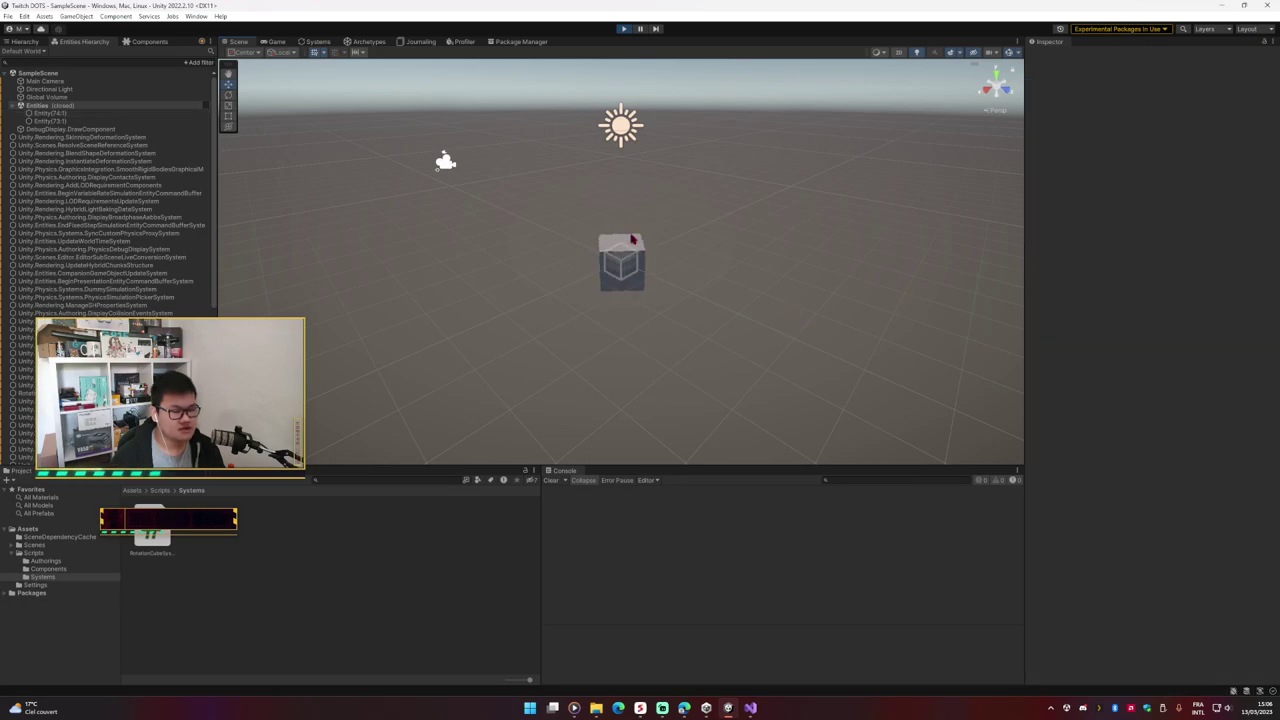
left_click(632, 238)
left_click(711, 257)
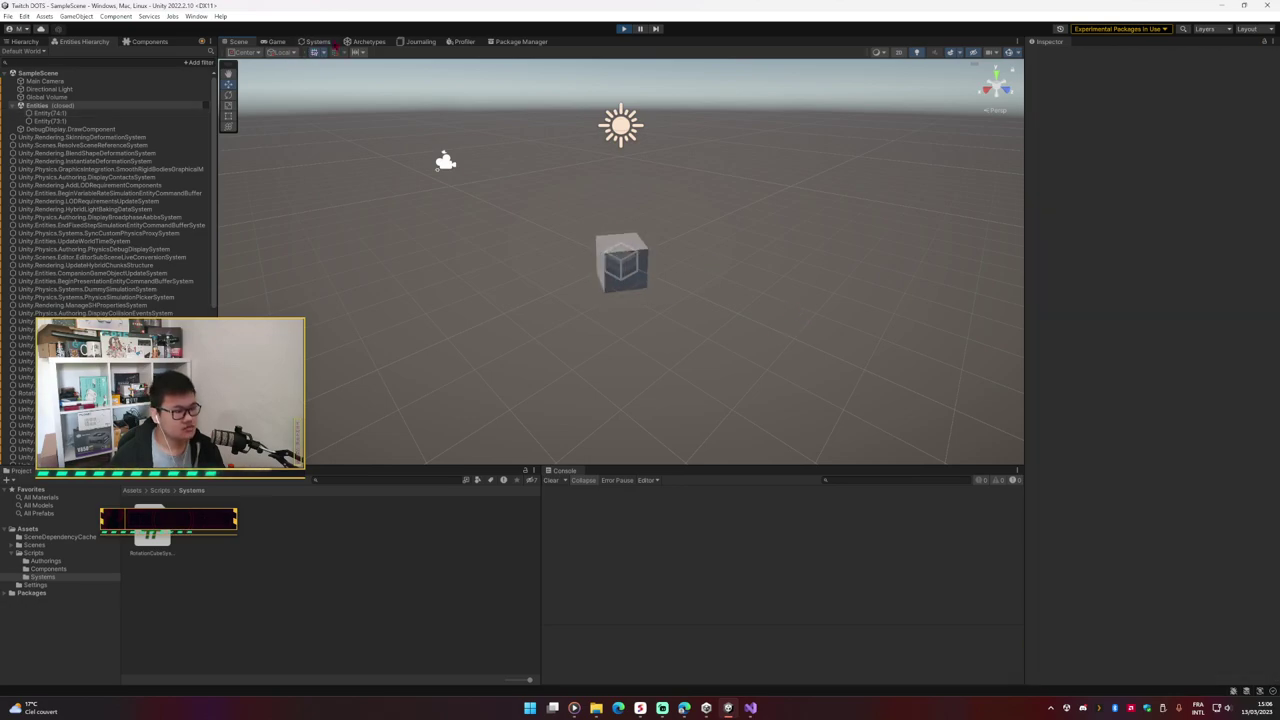
left_click(280, 42)
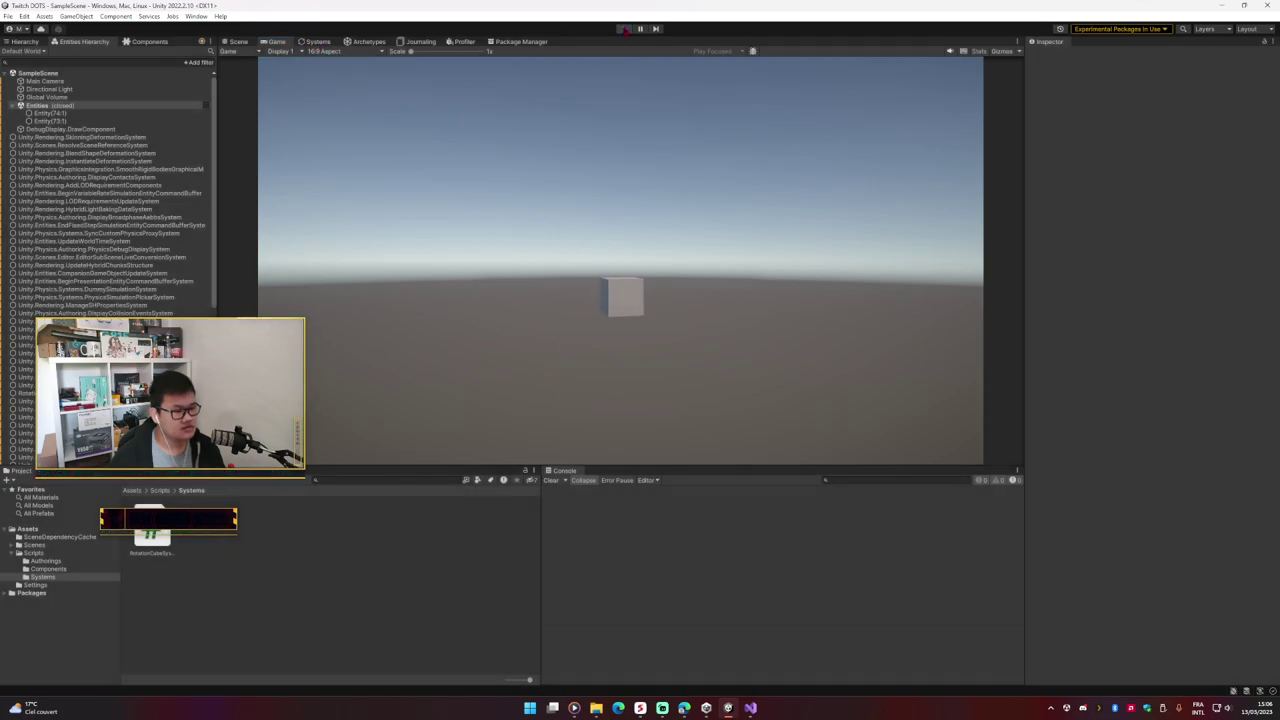
Step: Stop play, reimport the Entities subscene, and inspect the baked entity Entity(42:3)
left_click(623, 28)
left_click(50, 113)
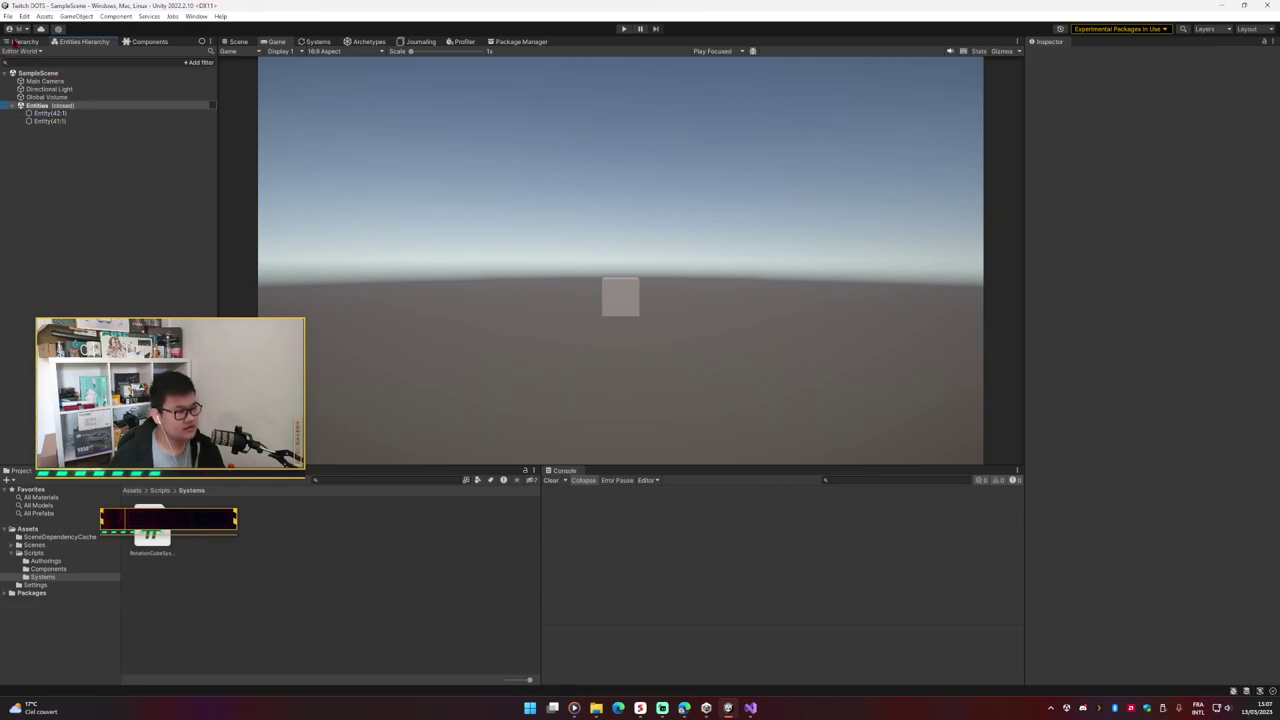
left_click(68, 91)
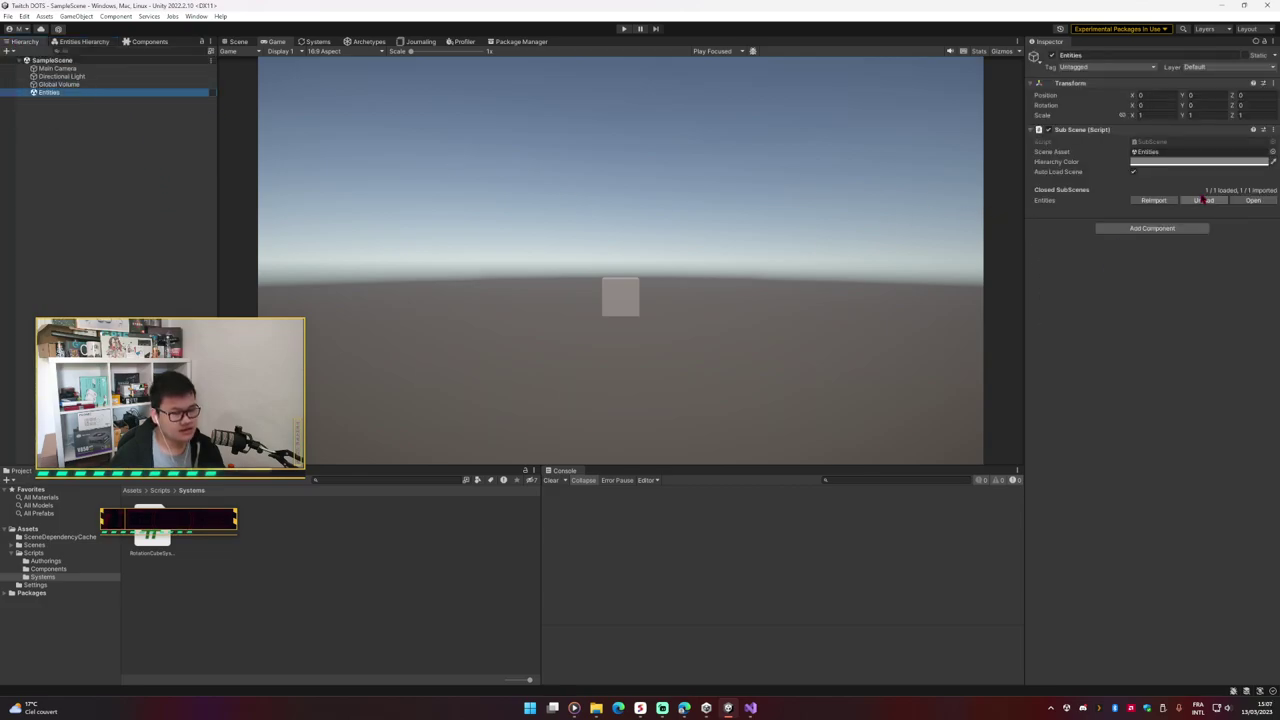
left_click(1201, 201)
left_click(1201, 201)
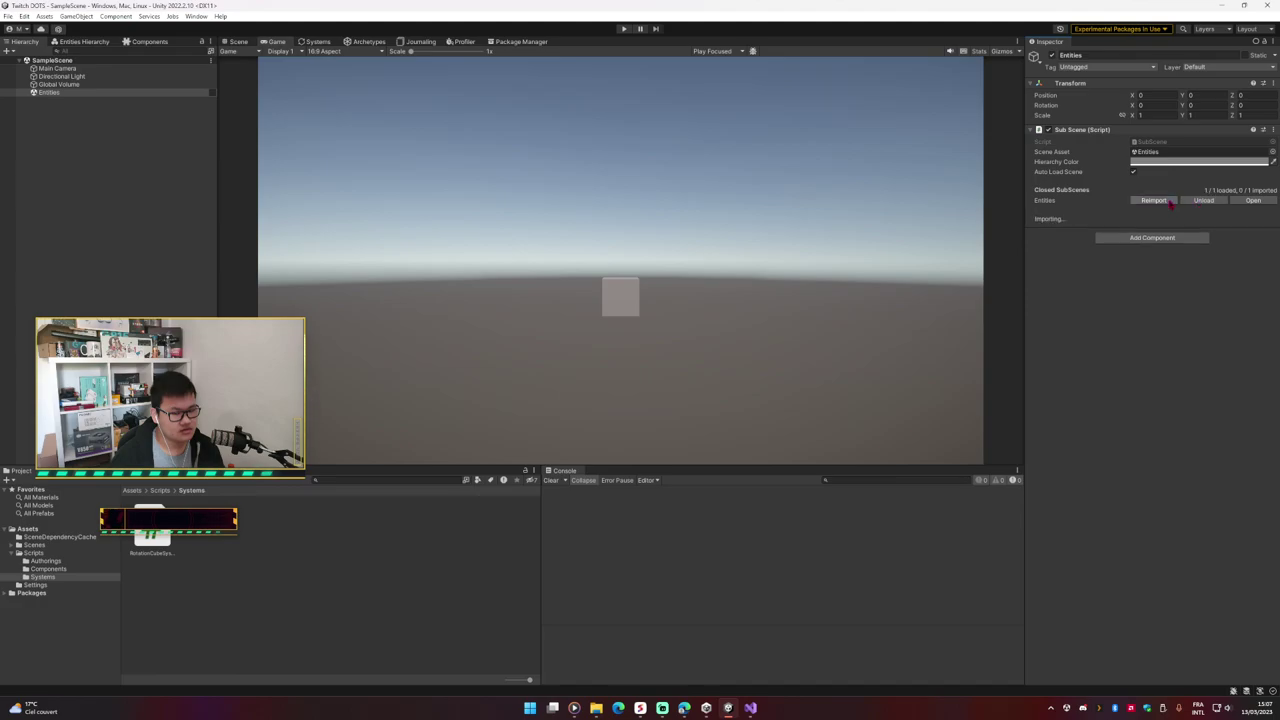
left_click(84, 41)
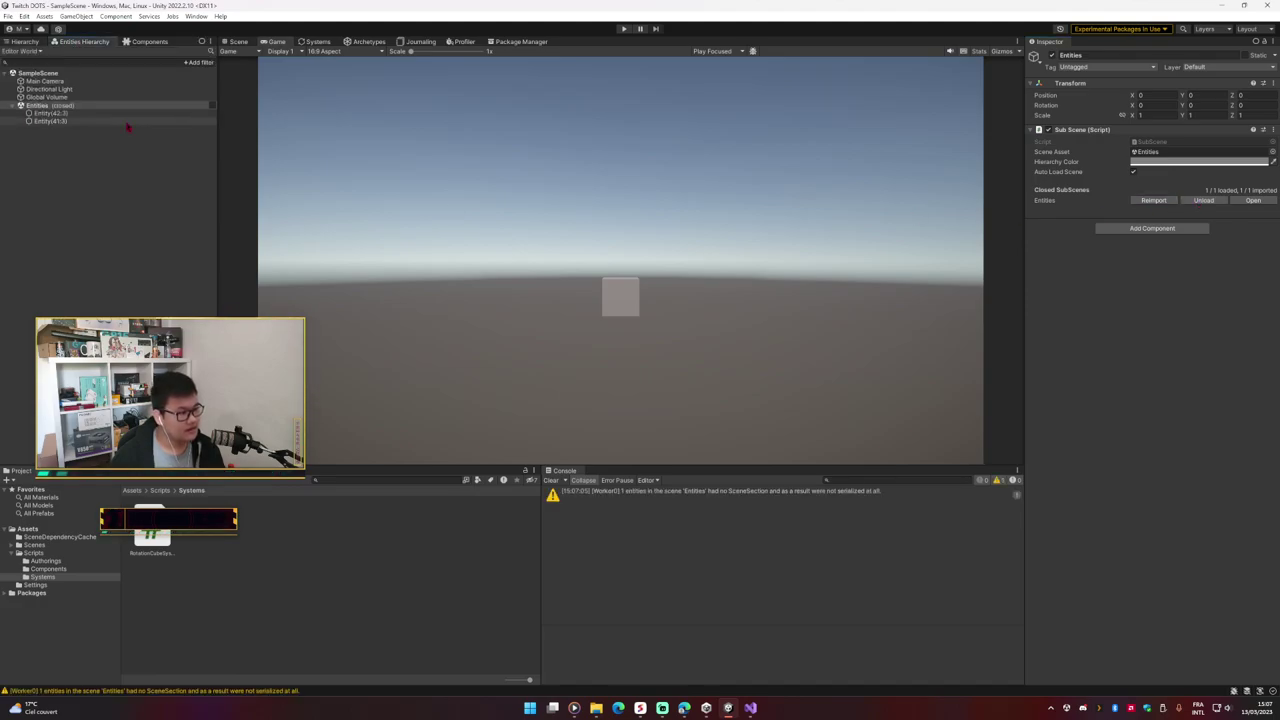
left_click(131, 115)
left_click(131, 115)
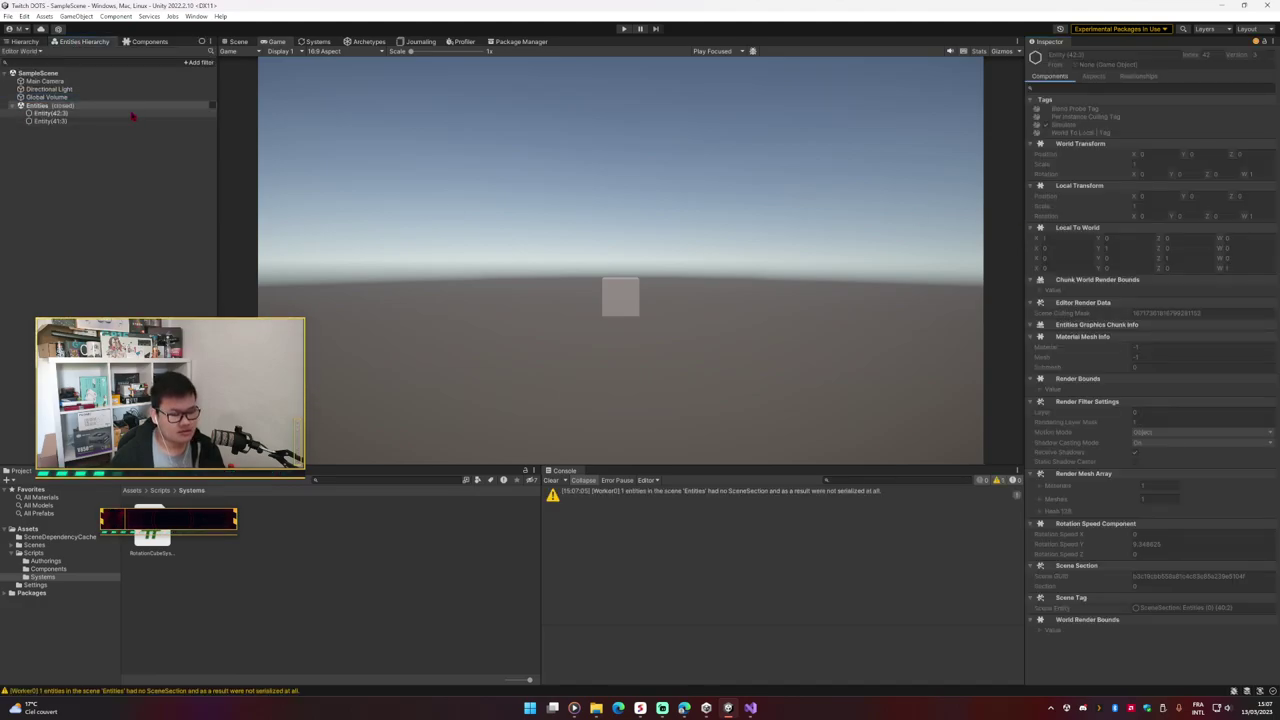
Step: Run play mode again, check the Scene view, then go to Visual Studio
left_click(623, 28)
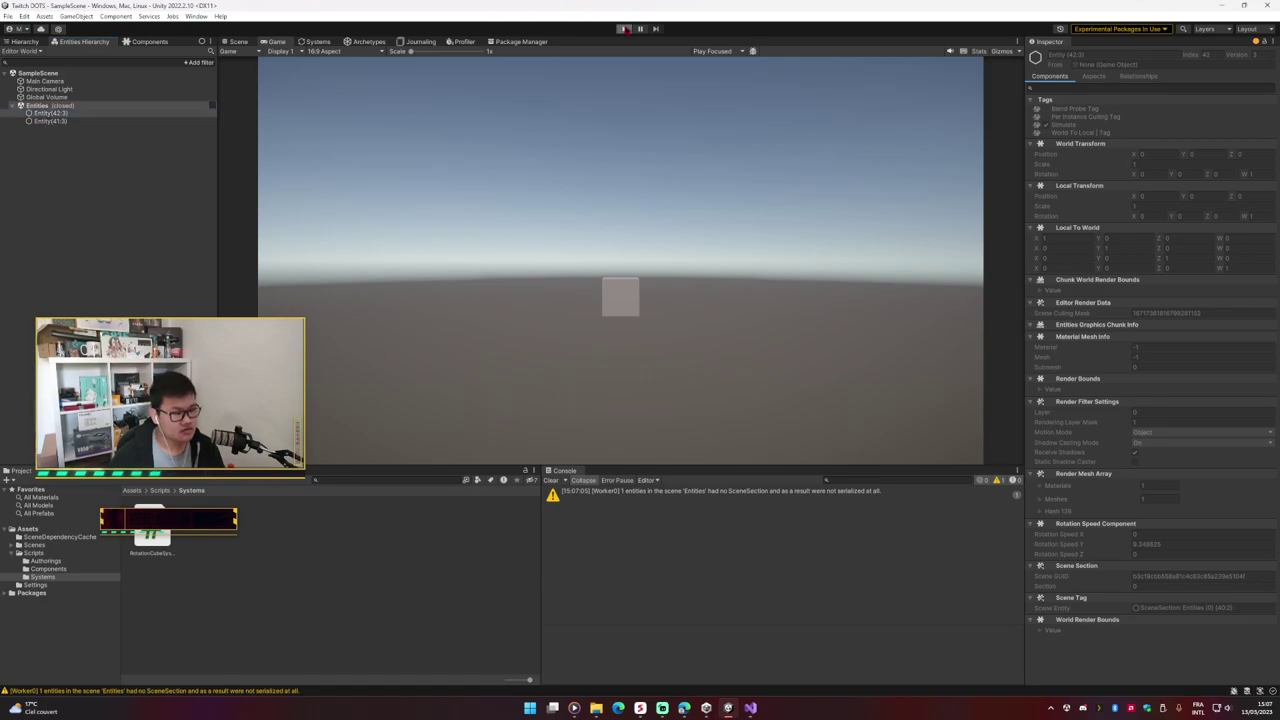
left_click(316, 41)
left_click(238, 41)
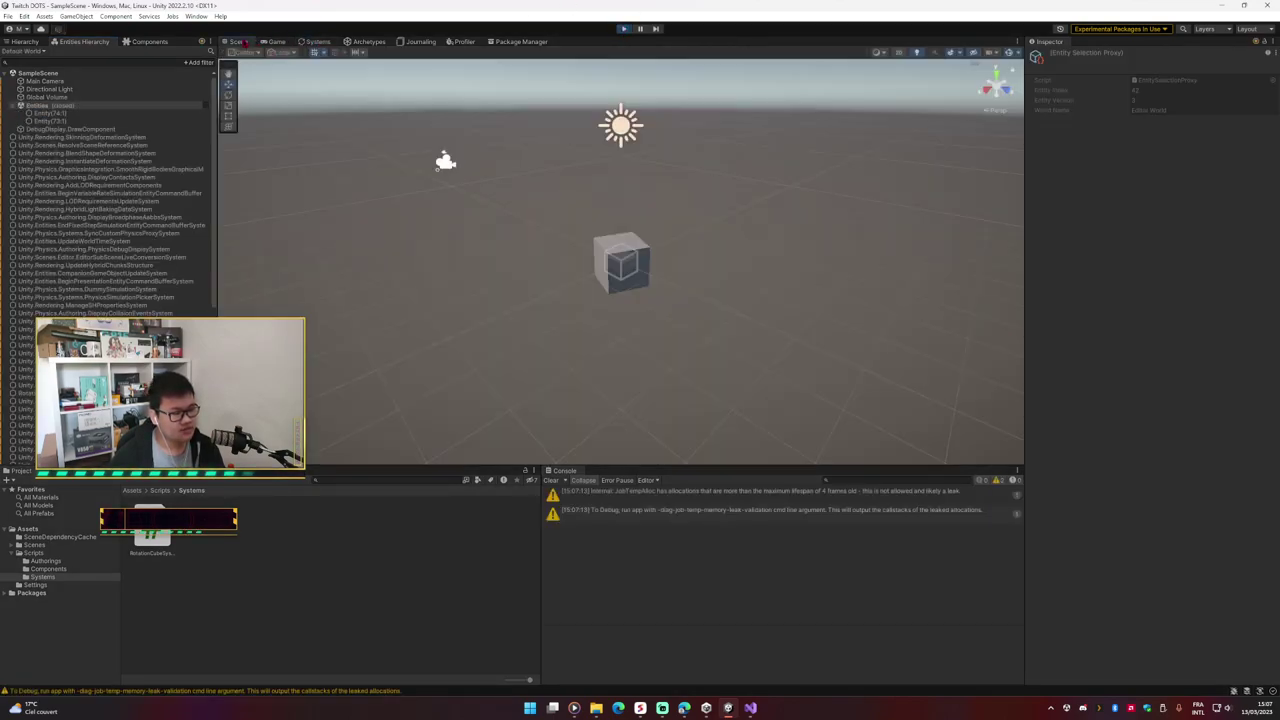
left_click(793, 262)
left_click(750, 708)
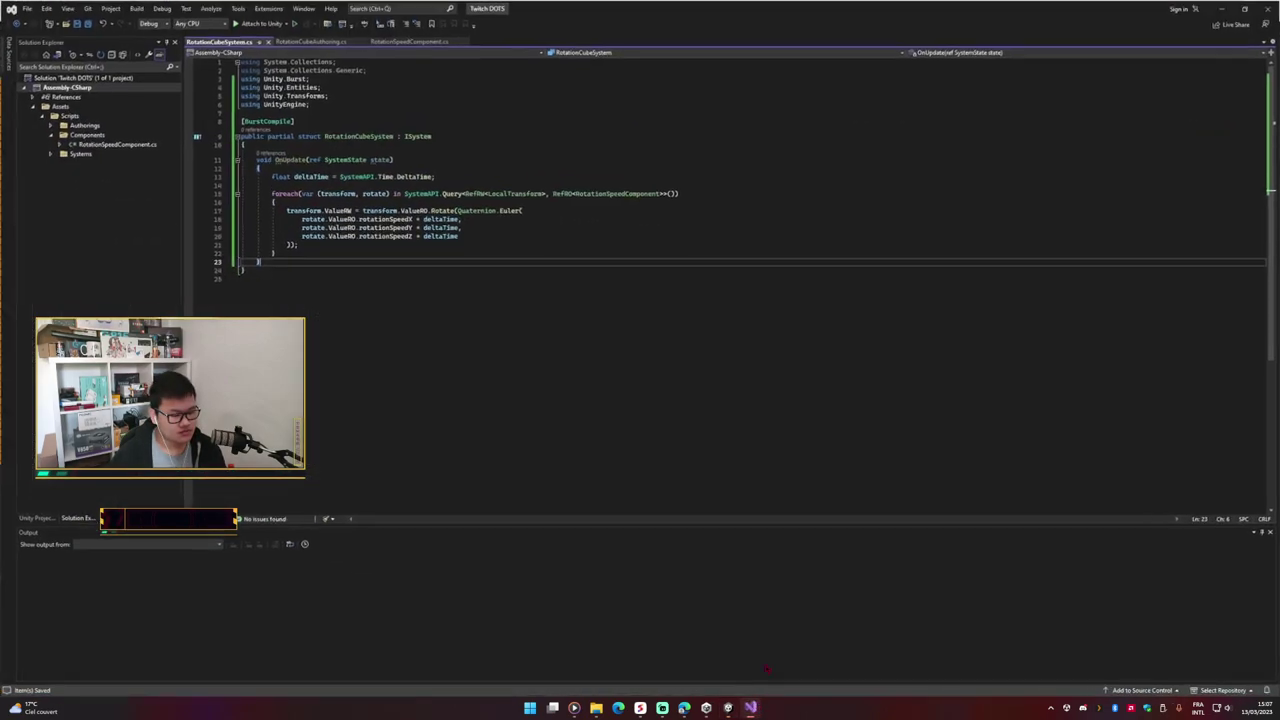
Step: Read Quaternion.Euler's rotation order in its decompiled definition, then close it
left_click(504, 213, "ctrl")
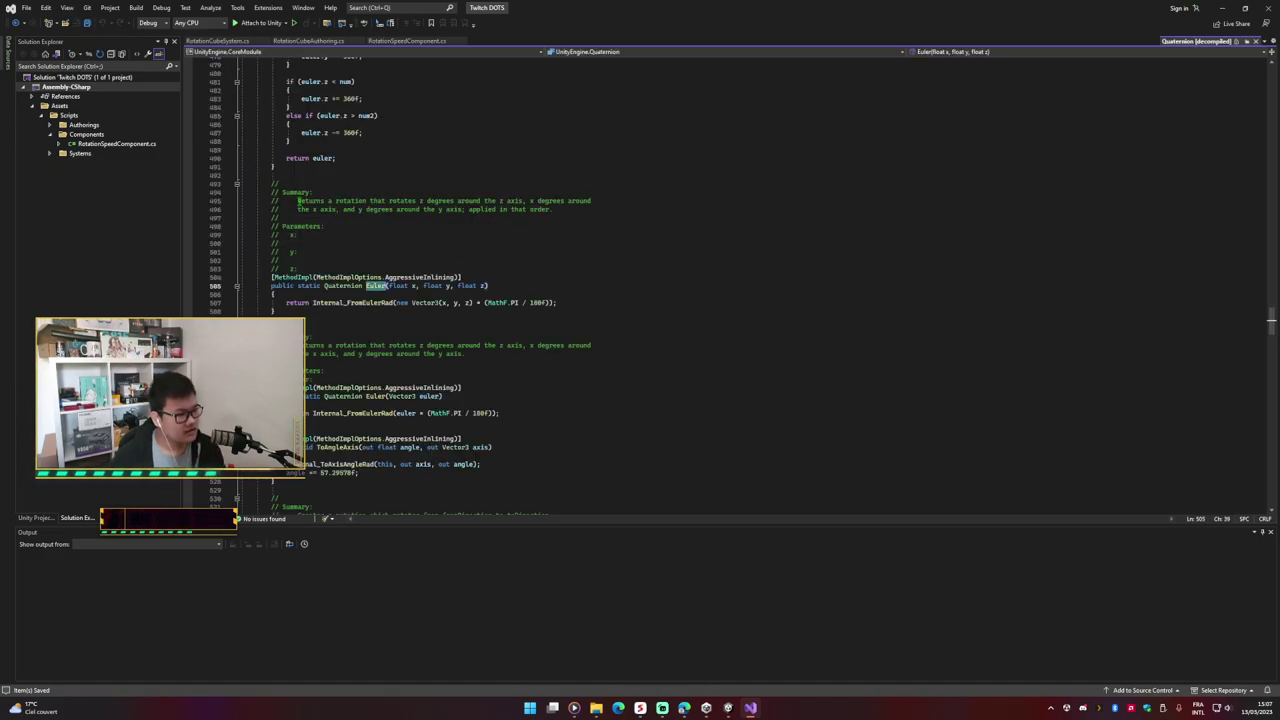
left_click(316, 200)
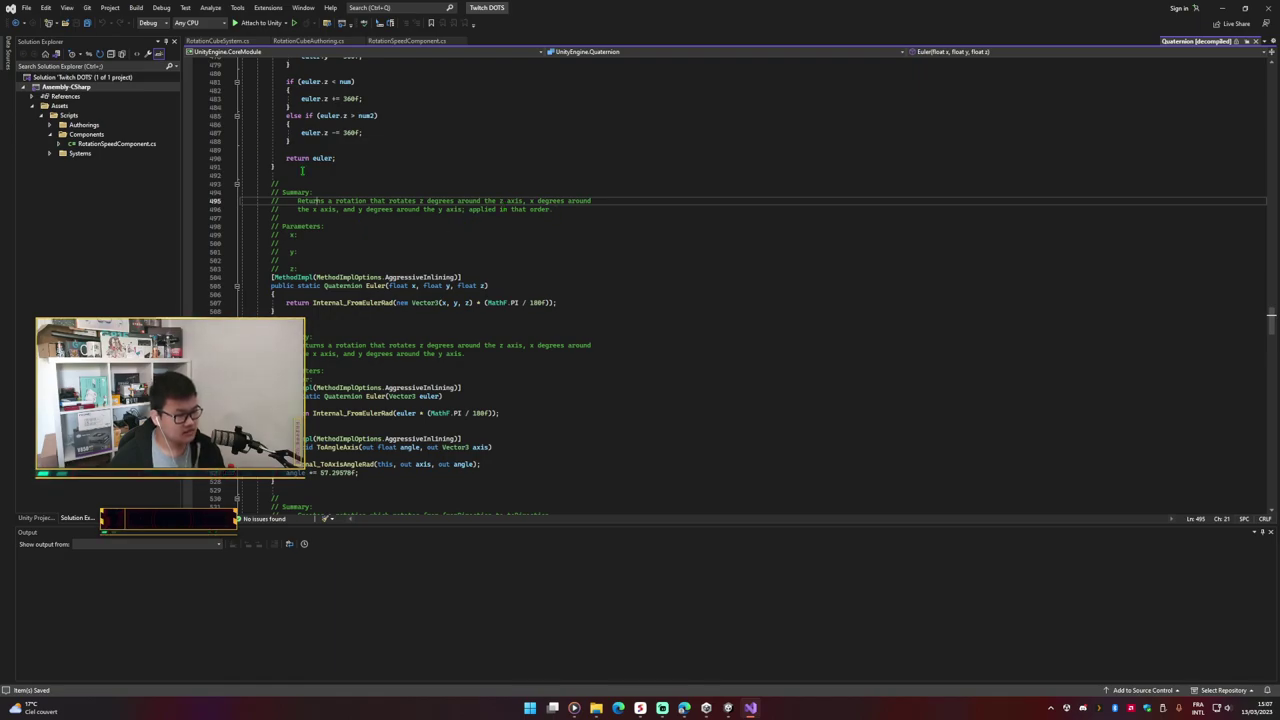
left_click(1256, 41)
Step: Select the rotate statement on lines 17–21 of RotationCubeSystem.cs
left_click(1222, 7)
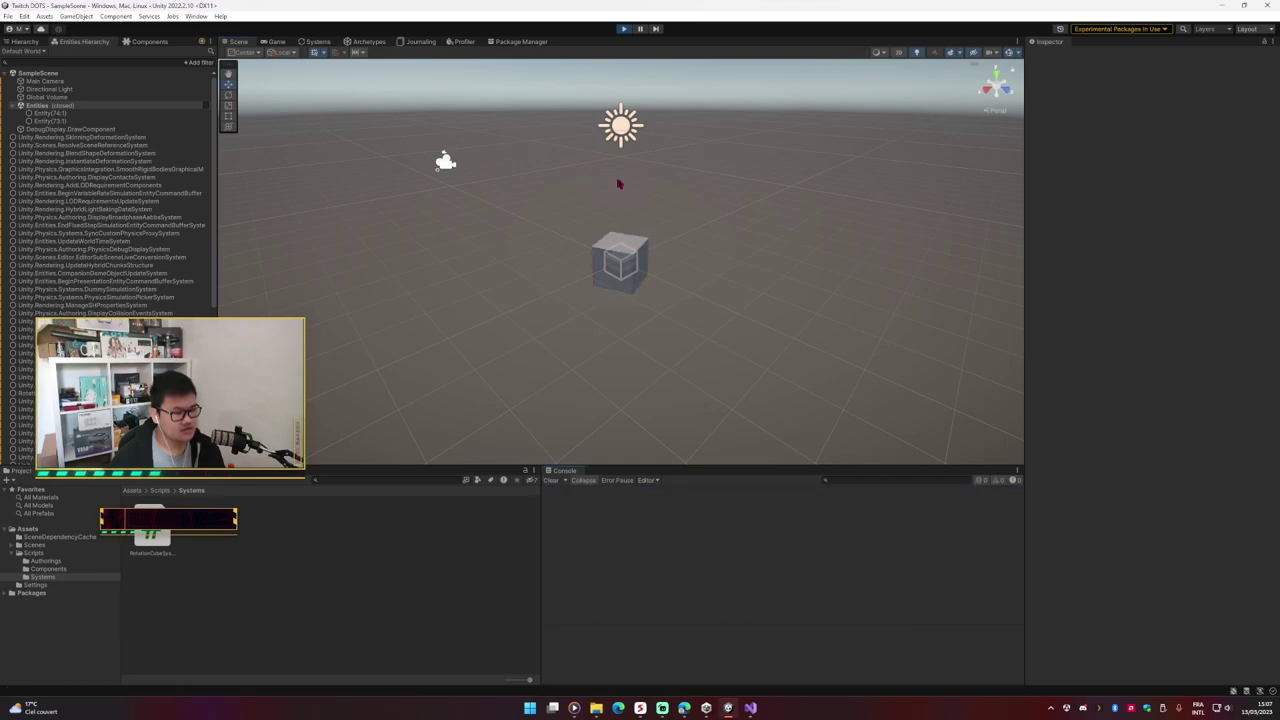
key("alt+Tab")
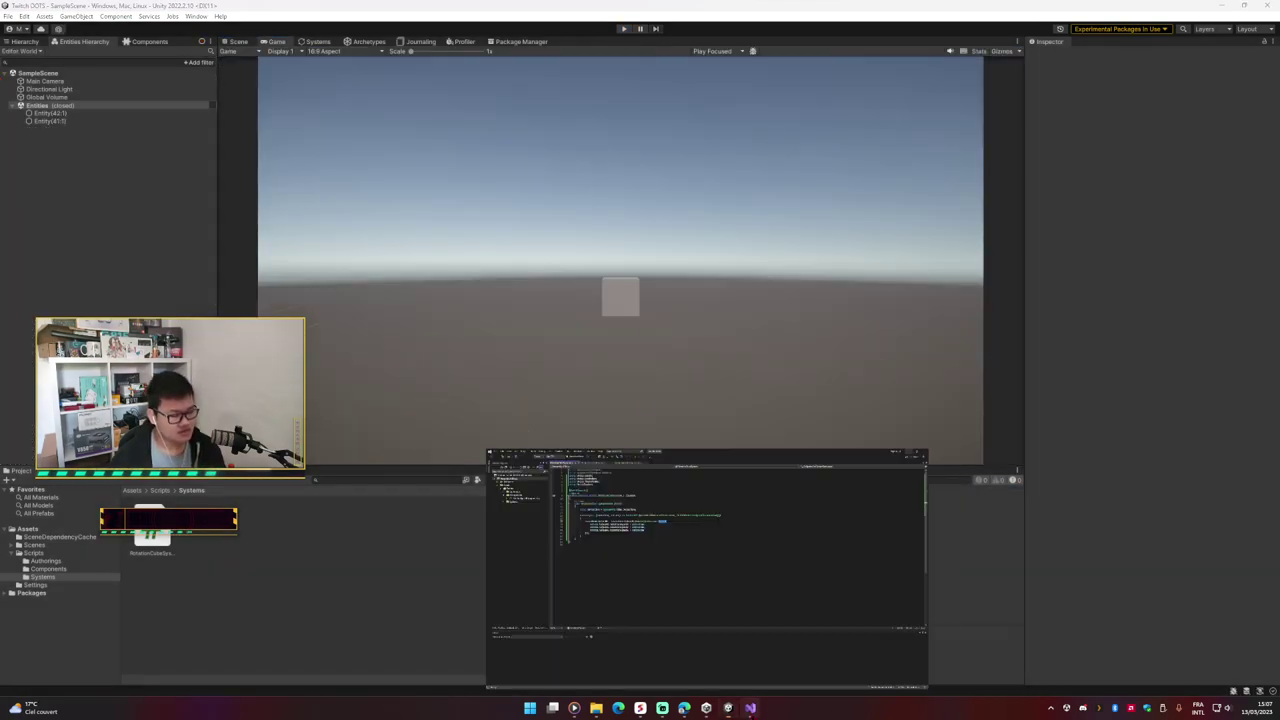
left_click_drag(298, 244, 285, 210)
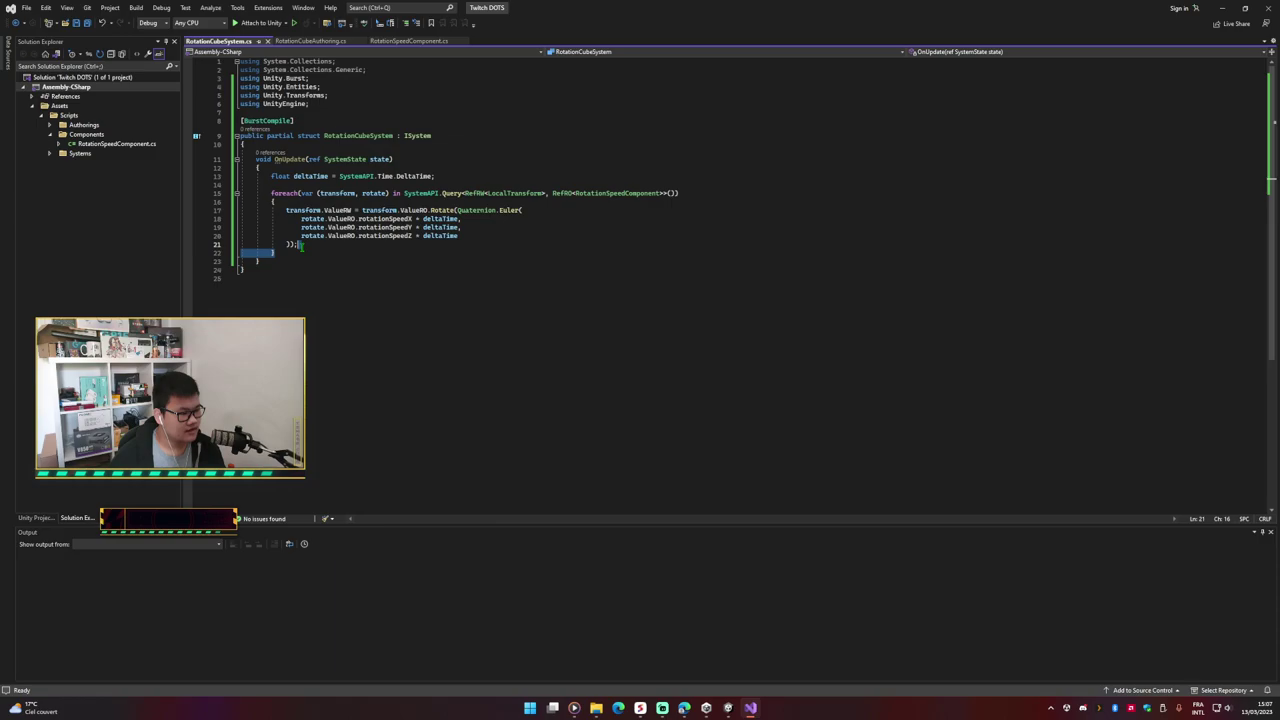
Step: Comment out the Euler rotation block on lines 17–21
key("ctrl+k")
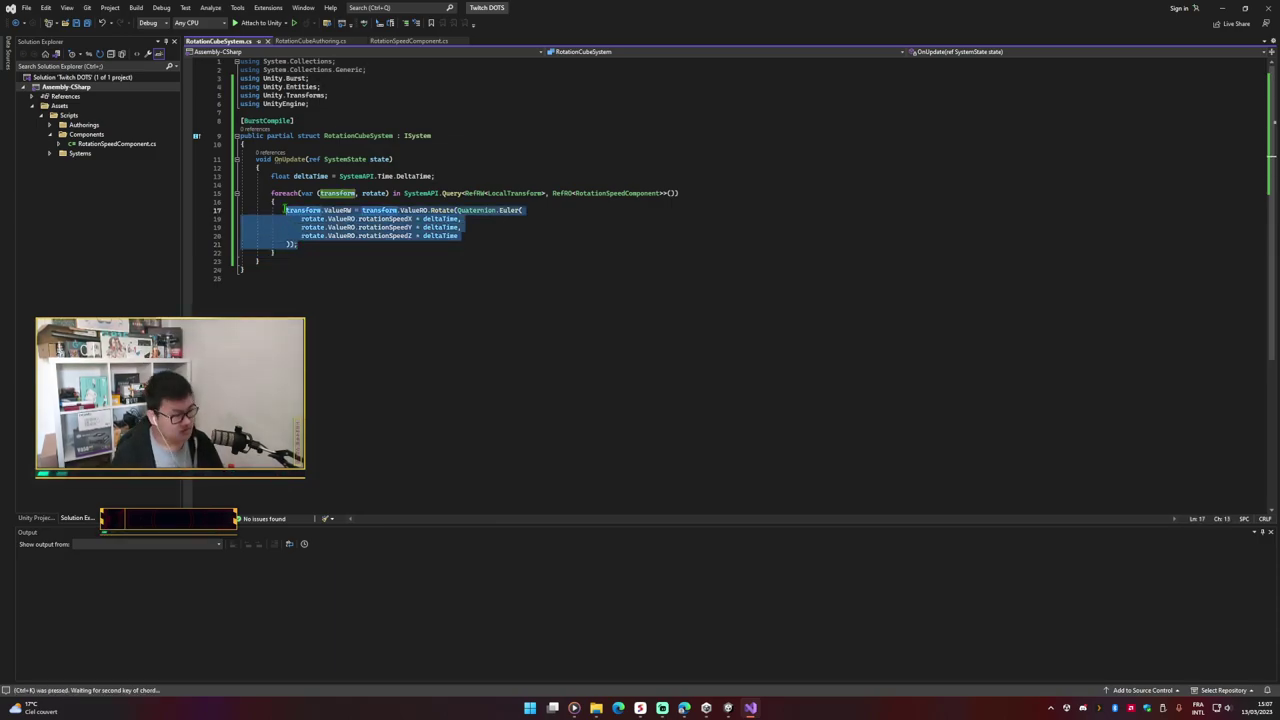
key("c")
key("ctrl+s")
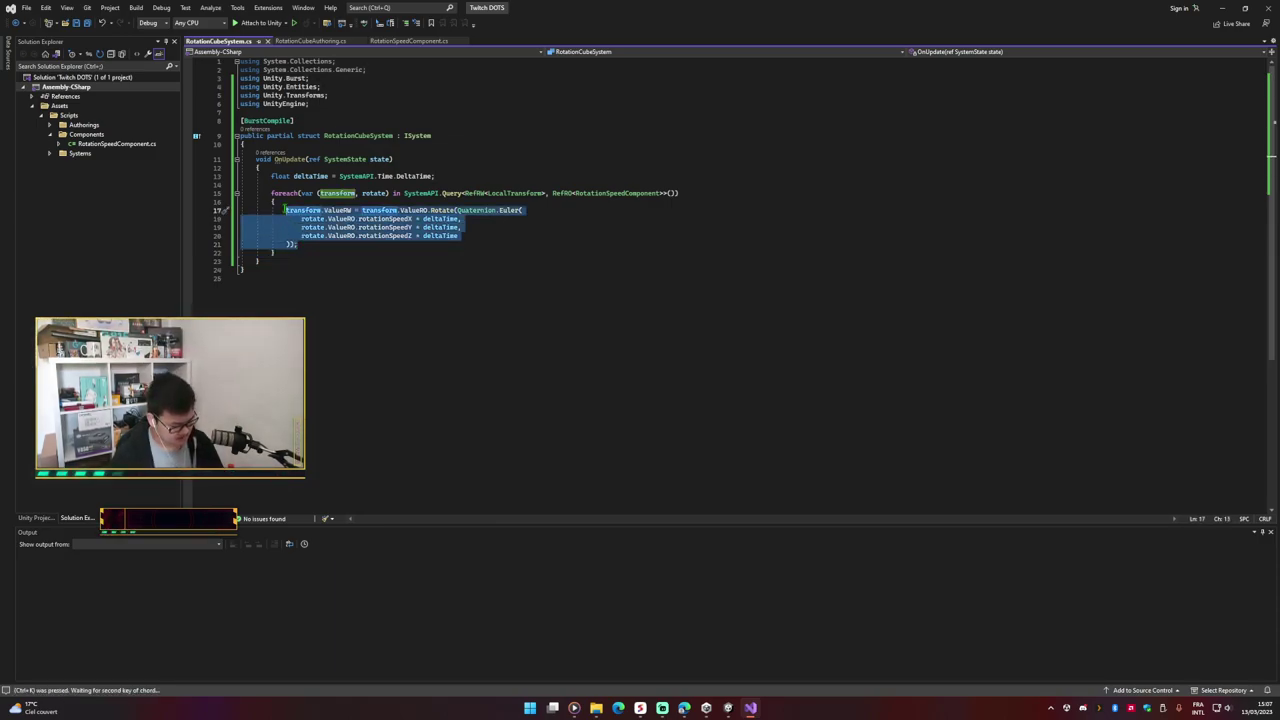
key("ctrl+k")
key("ctrl+c")
key("ctrl+d")
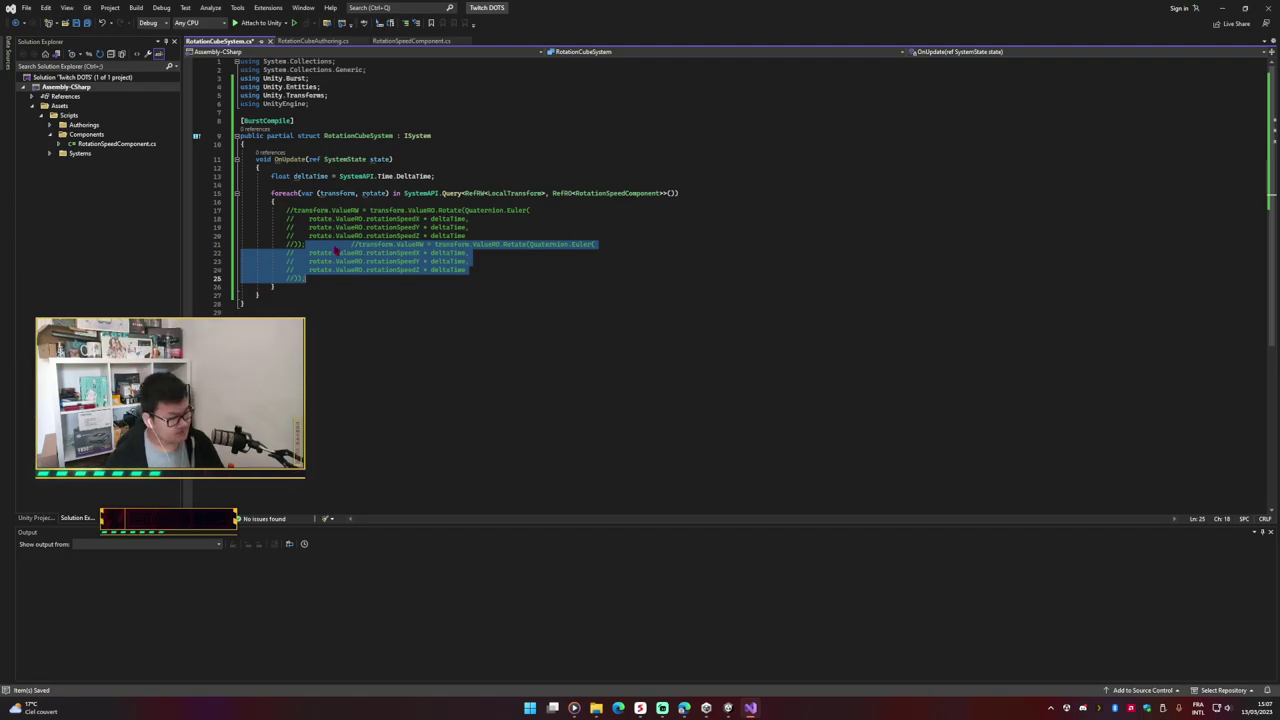
key("ctrl+z")
Step: Add transform.ValueRW = transform.ValueRO.RotateY(rotationSpeedY * deltaTime) and save the file
left_click(388, 250)
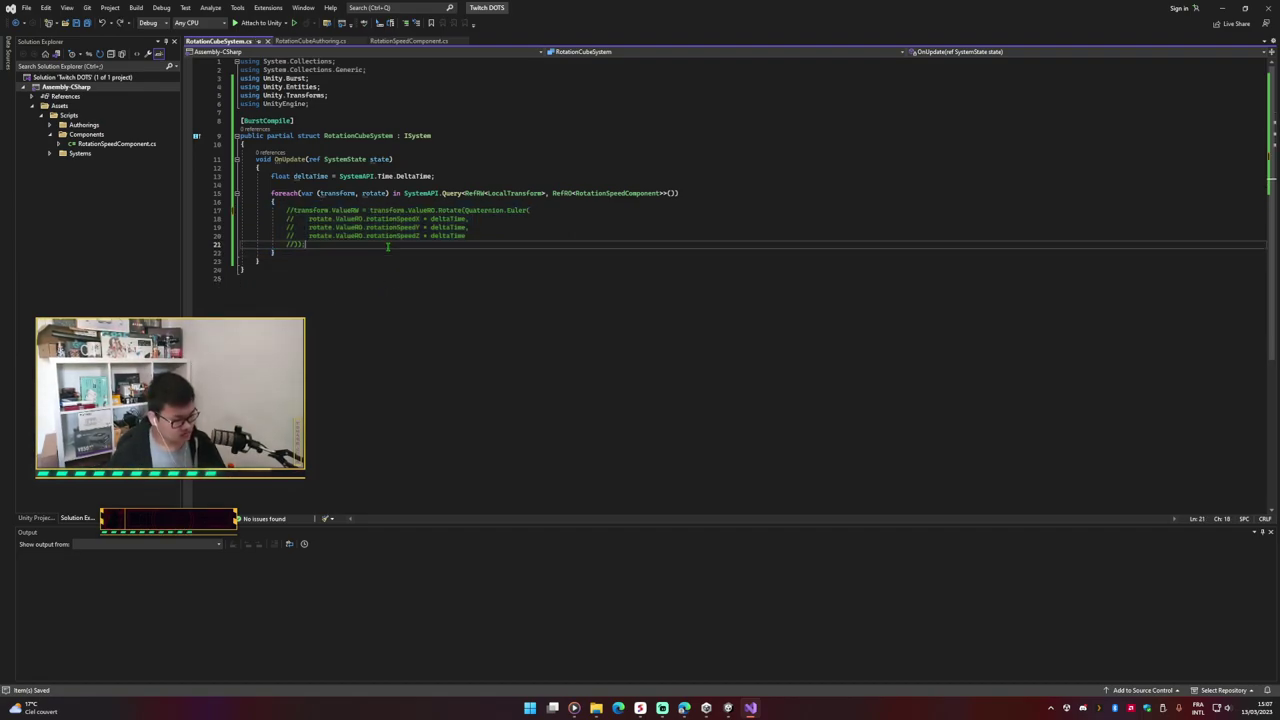
key("Return")
type("transform")
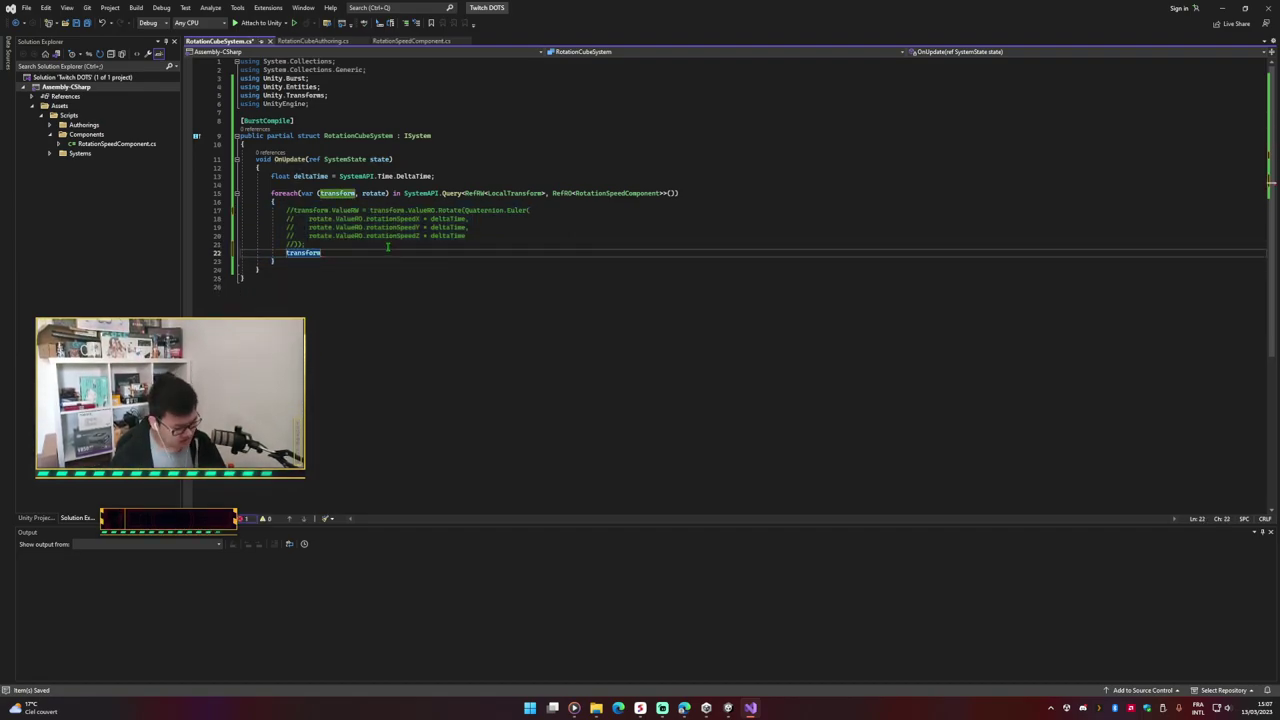
type(".Val")
key("Escape")
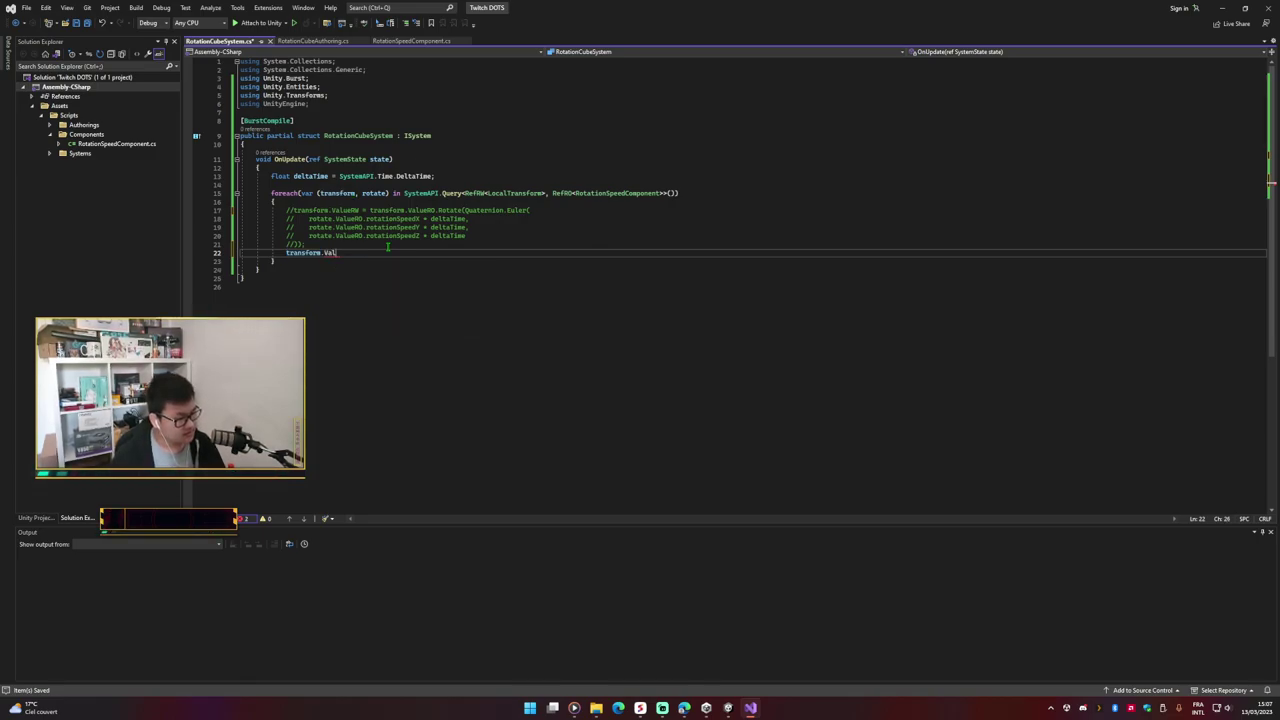
type("ueRW = transform")
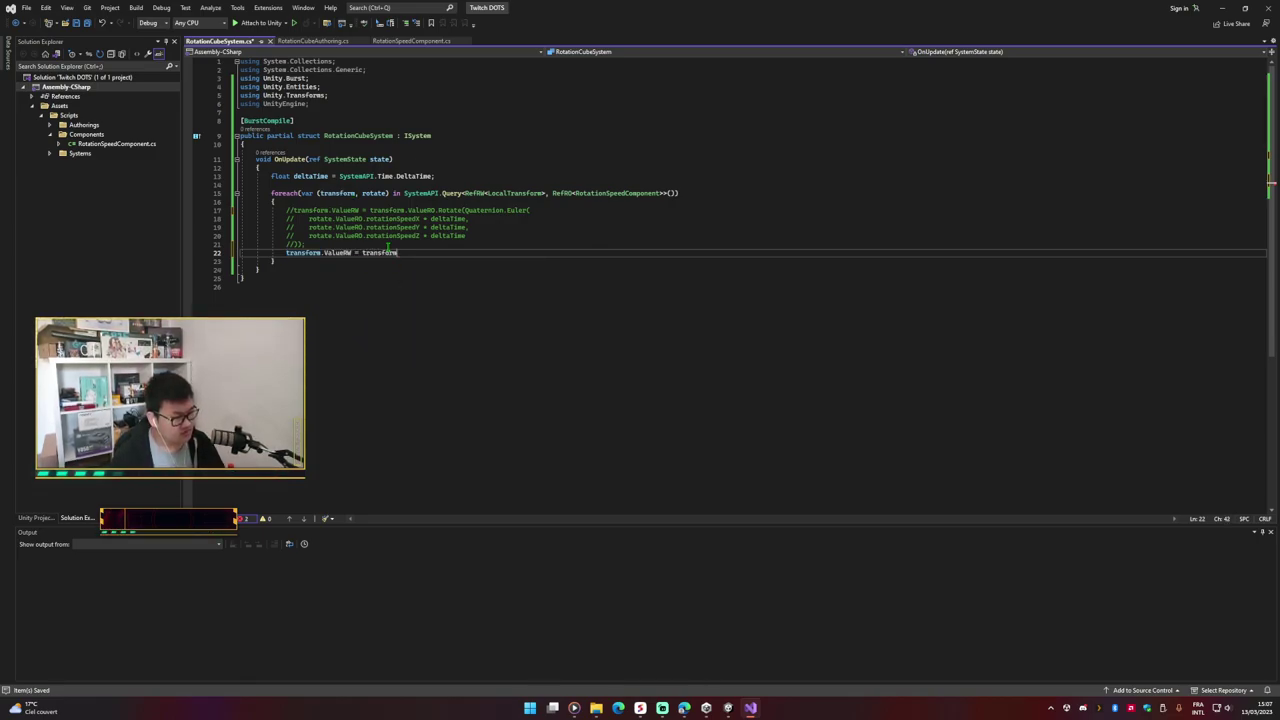
type(".")
key("Tab")
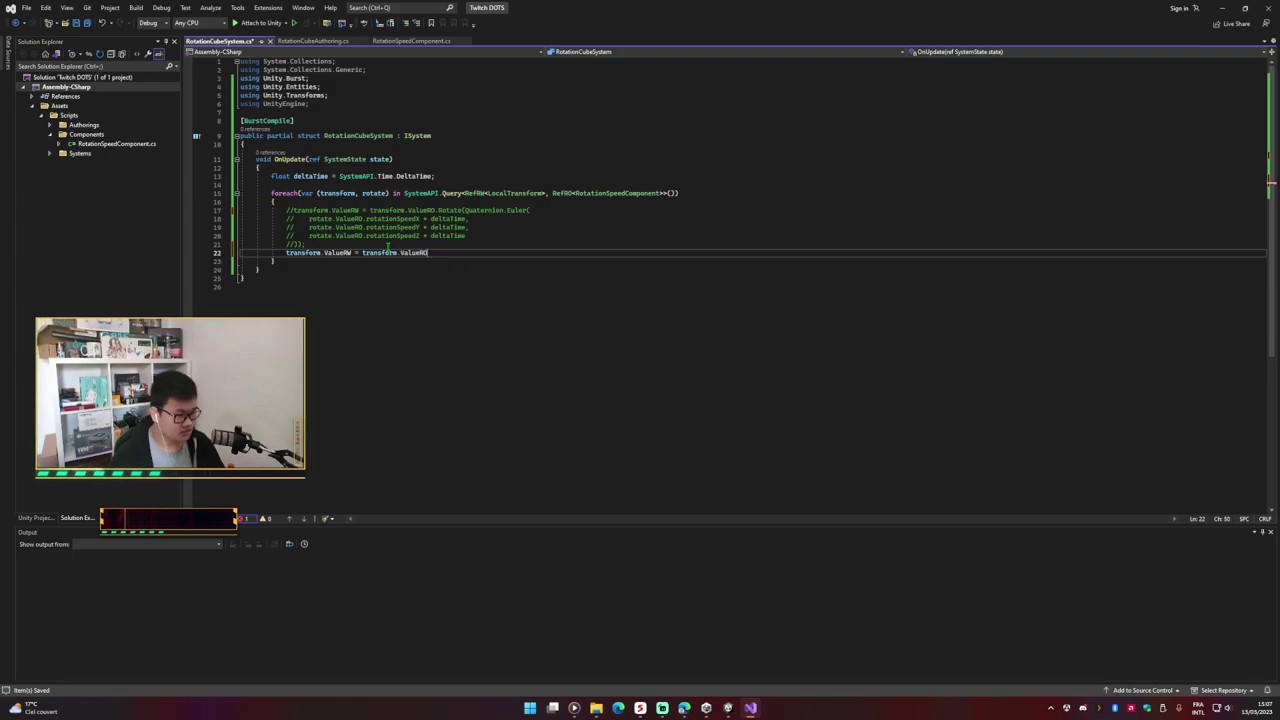
type(".Rotate(")
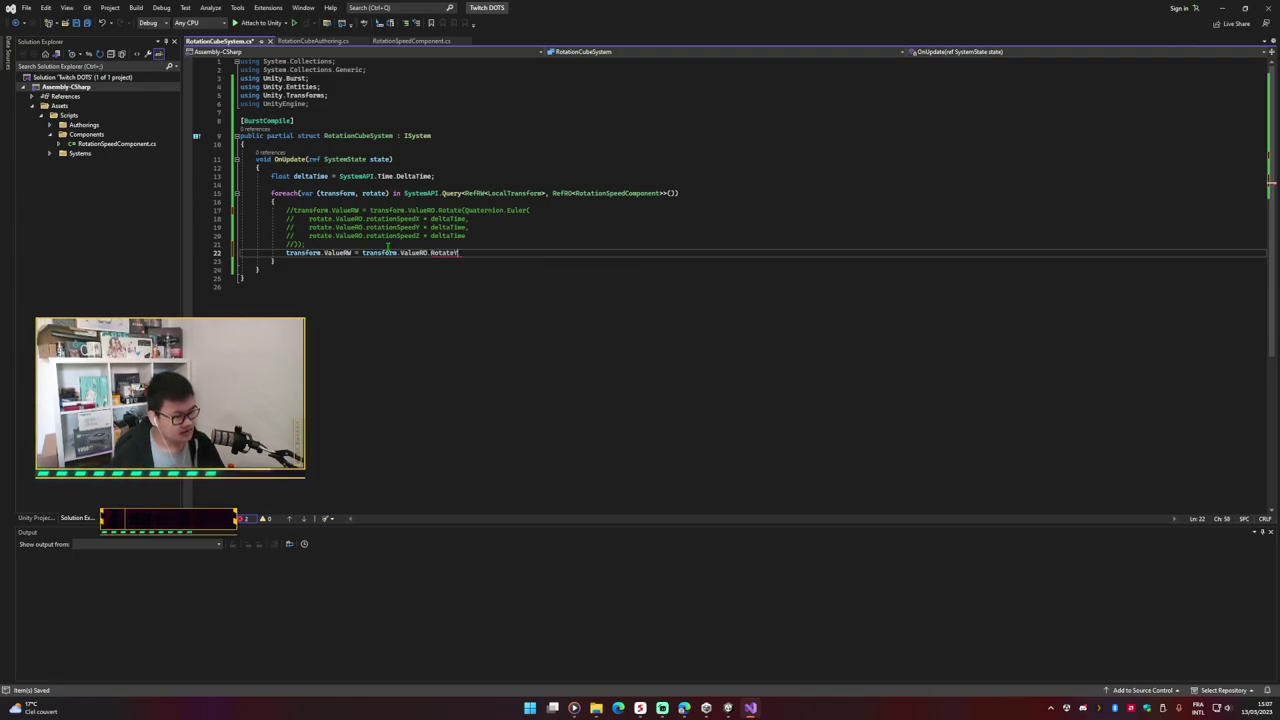
type("();")
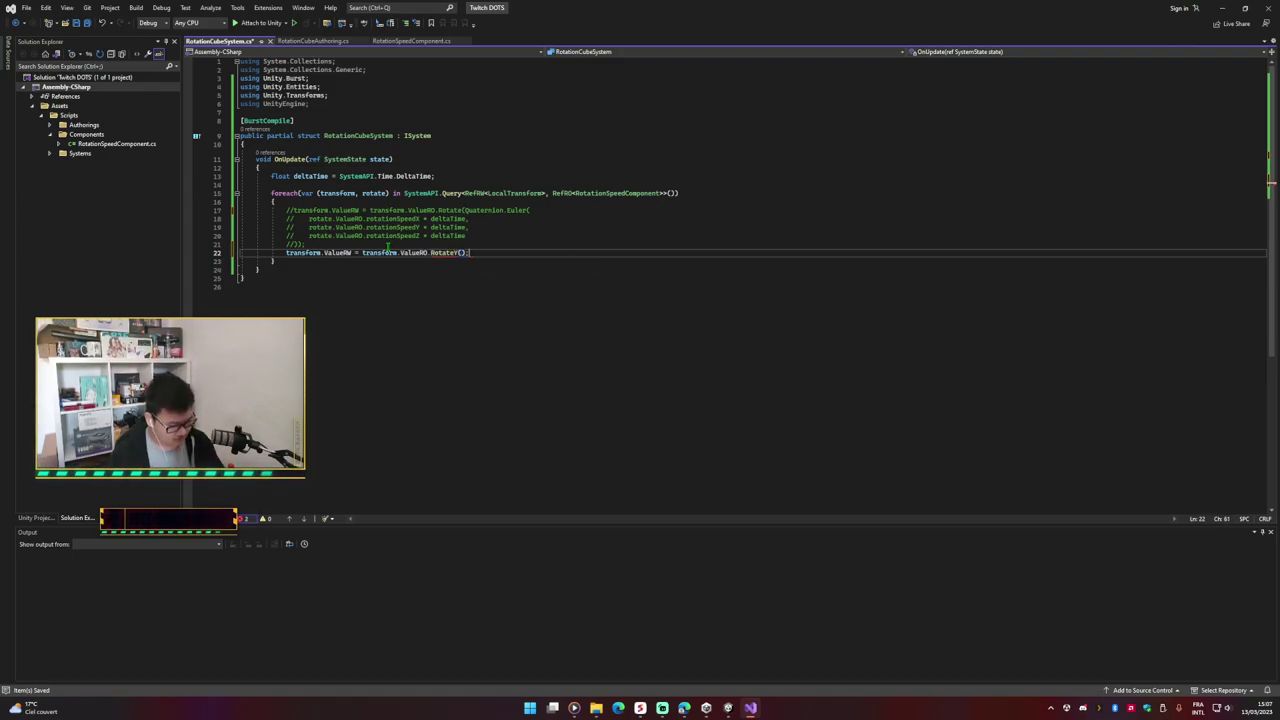
type("rota")
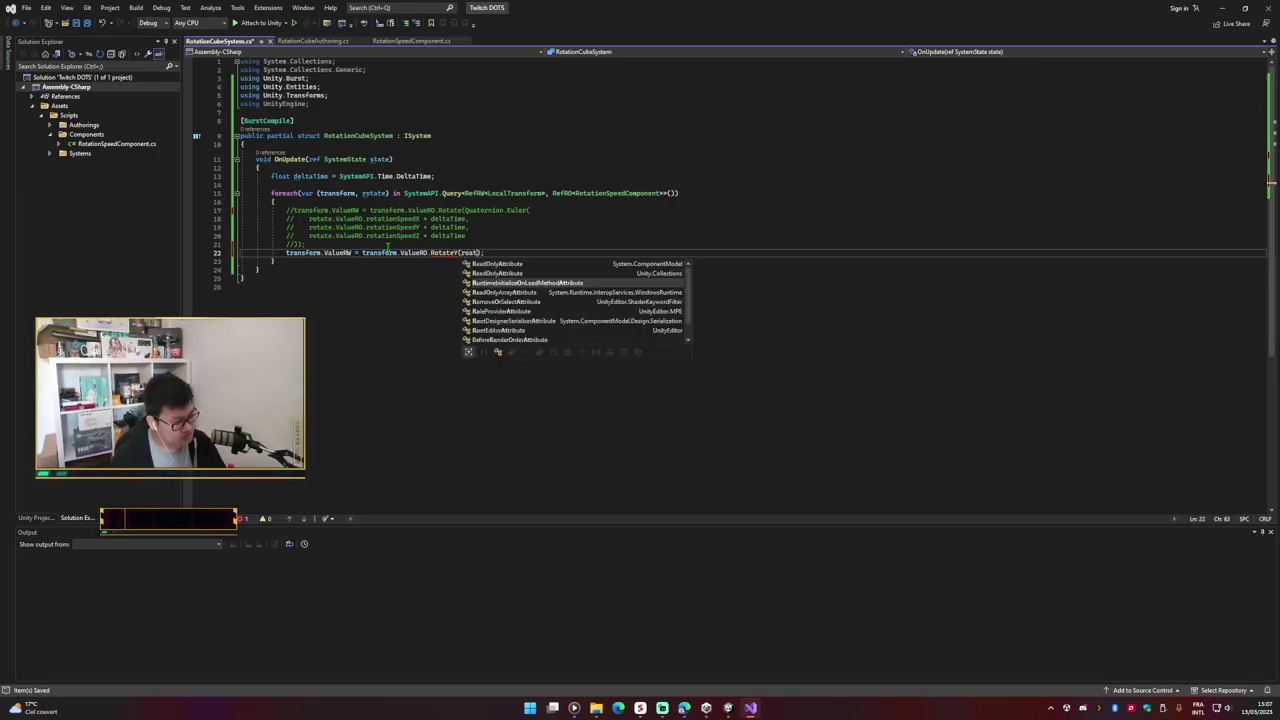
type("t")
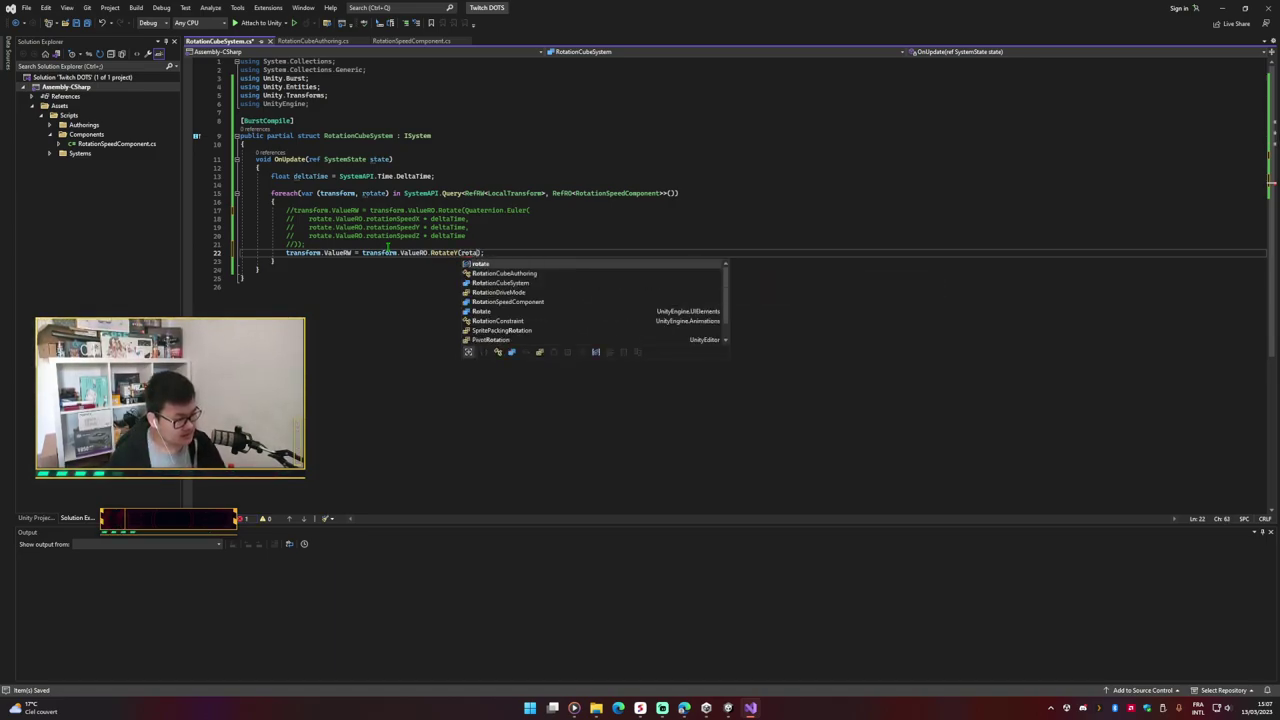
type("e.")
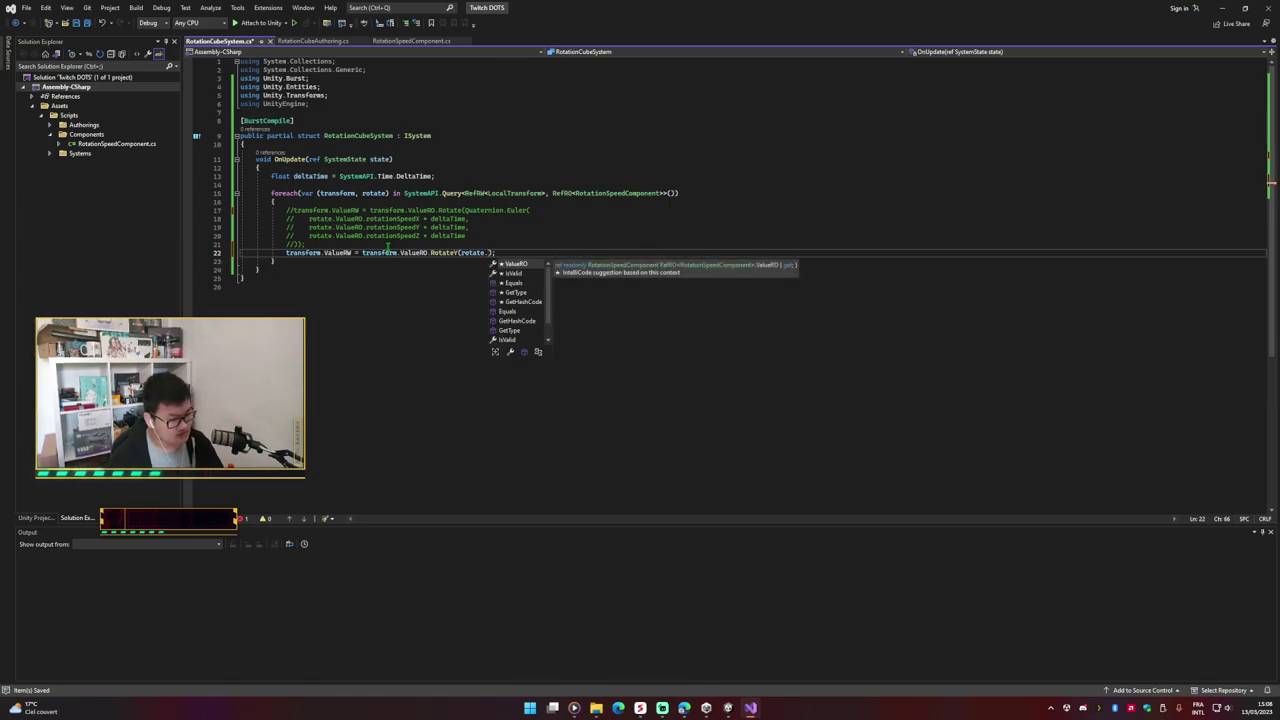
type("ValueRO.")
key("Tab")
type(".")
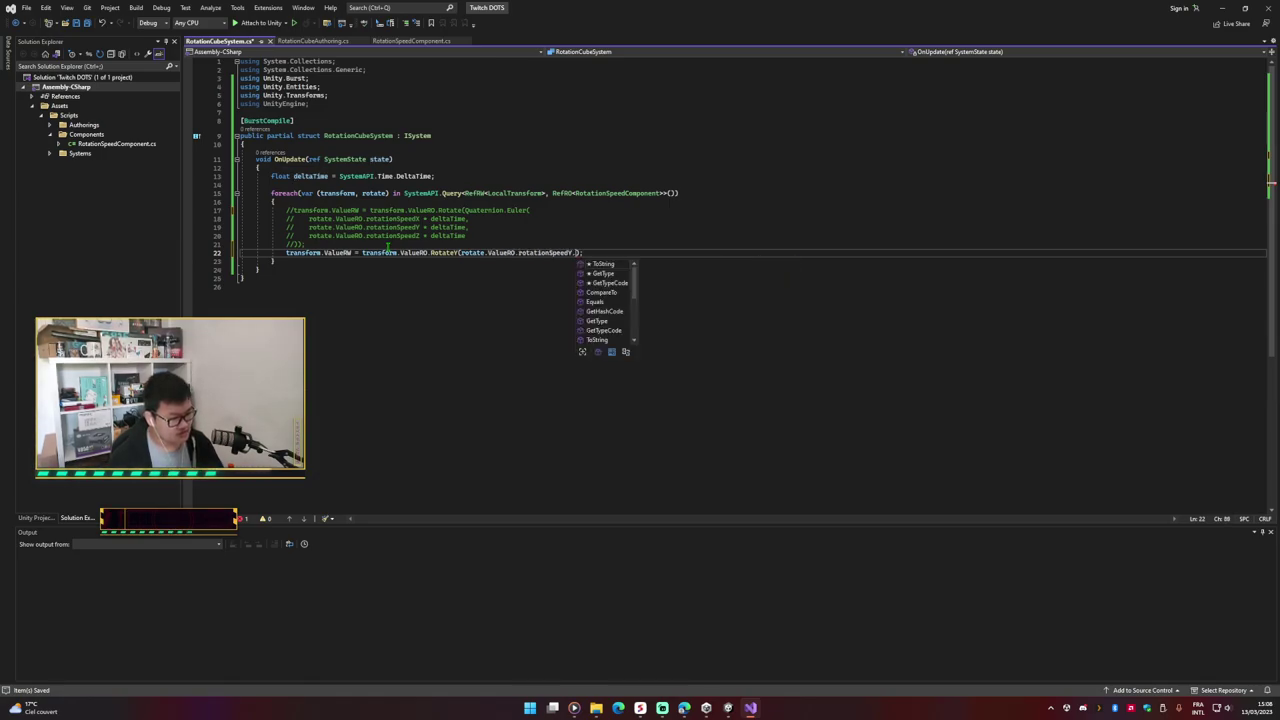
key("BackSpace")
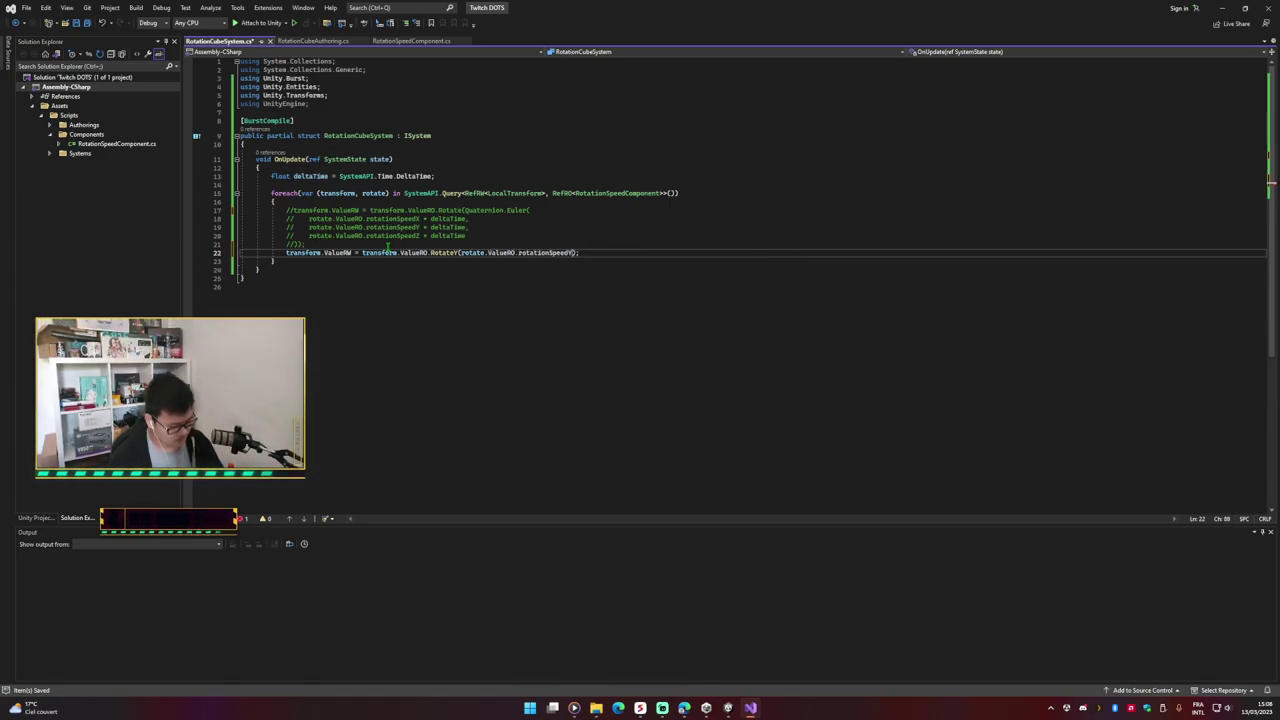
type("* del")
key("Tab")
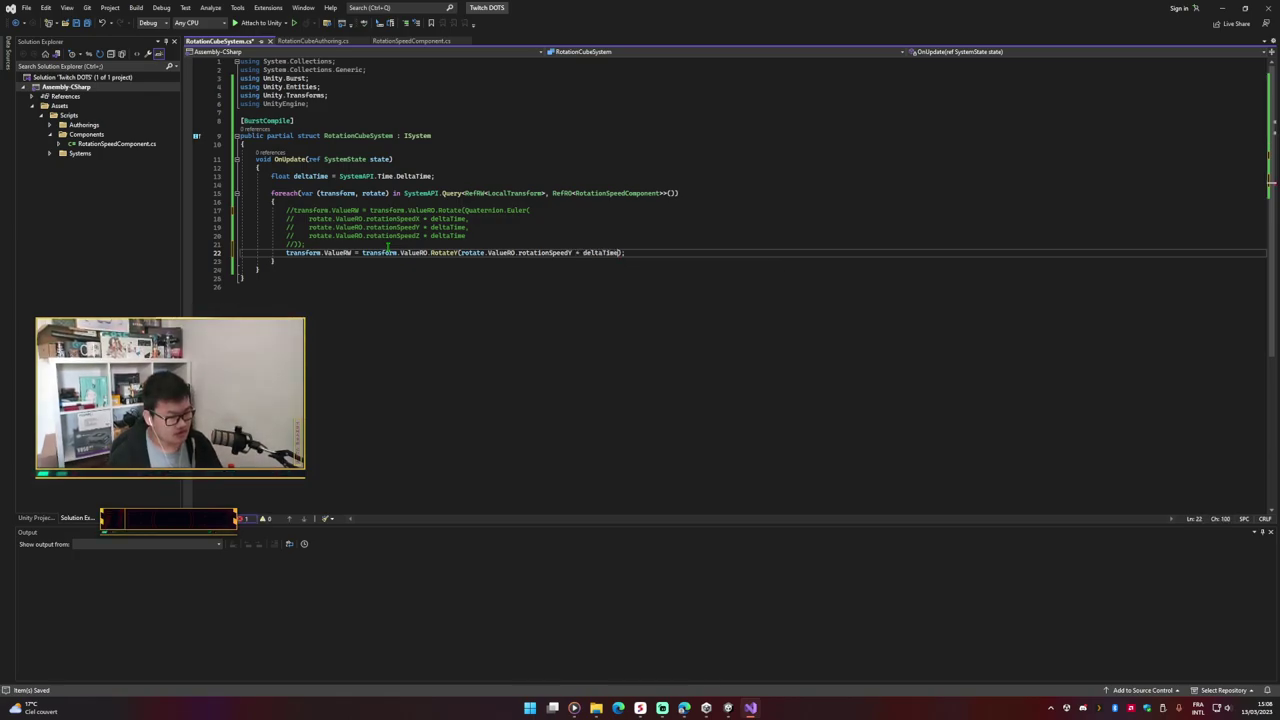
key("ctrl+s")
key("alt+Tab")
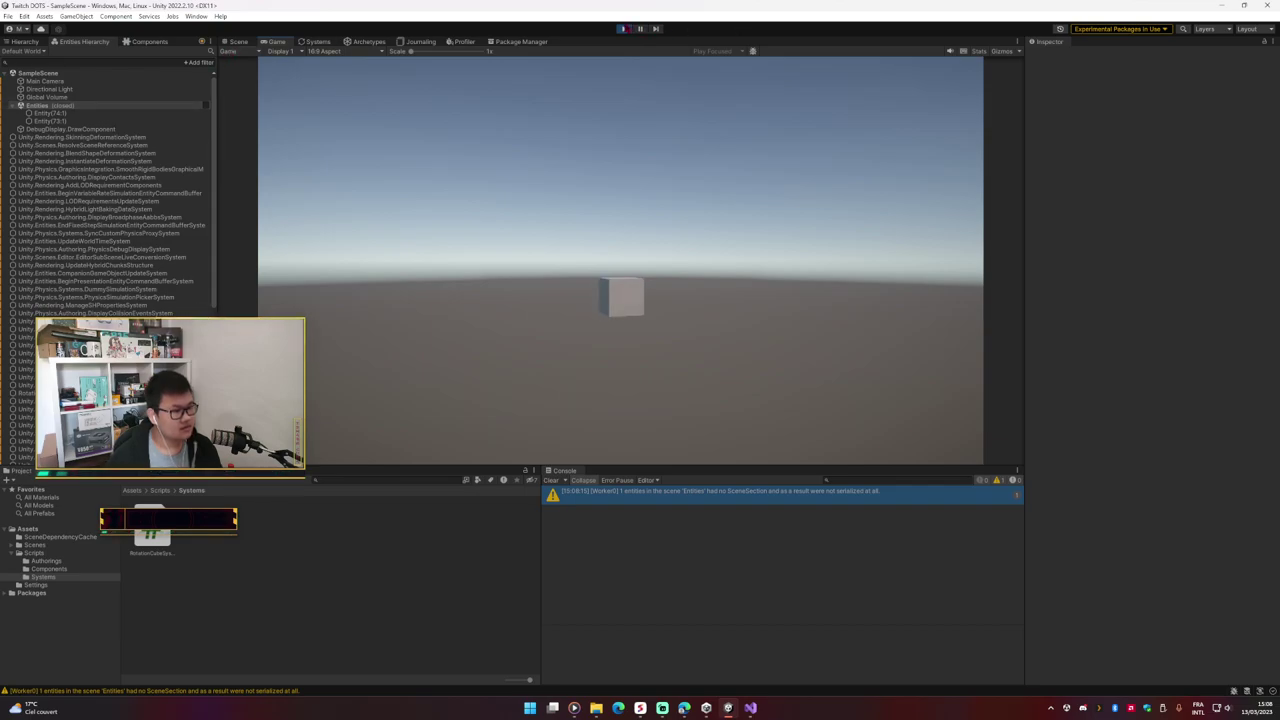
Step: Stop the test run after watching the cube spin around Y only
key("ctrl+p")
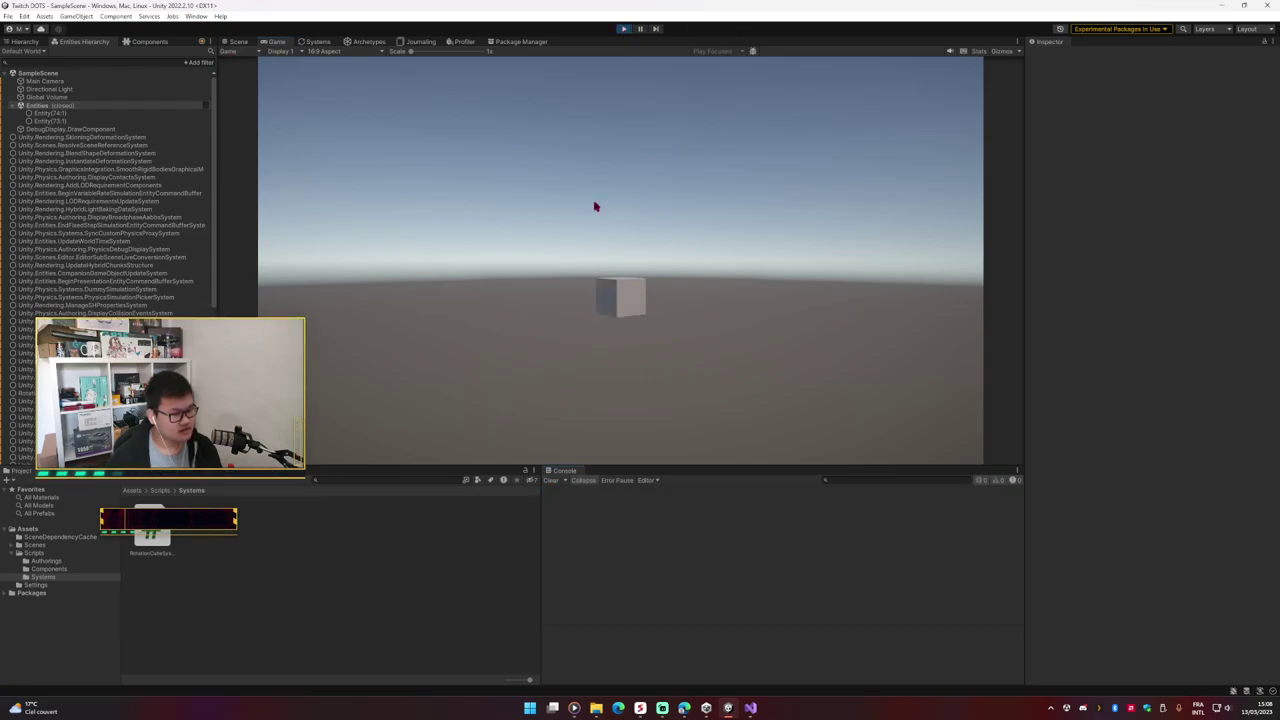
Step: Uncomment the three-axis Euler rotation block on lines 17–21 and save
key("alt+Tab")
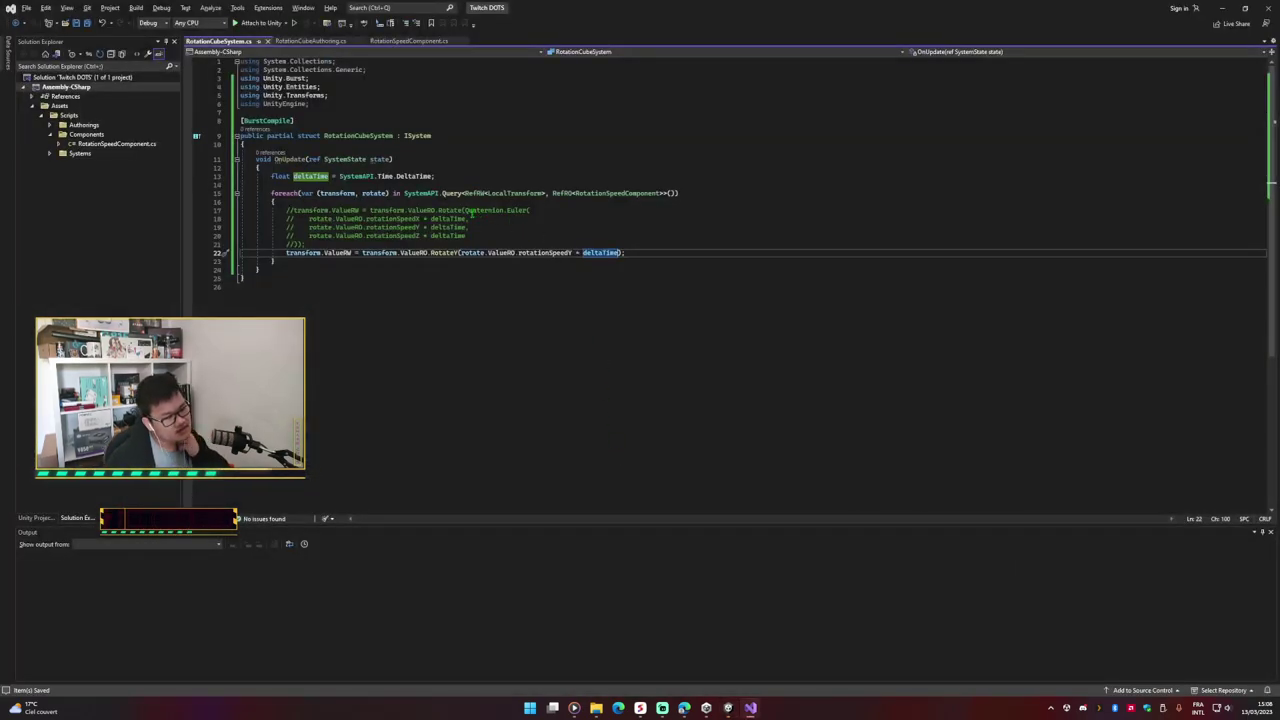
left_click(414, 219)
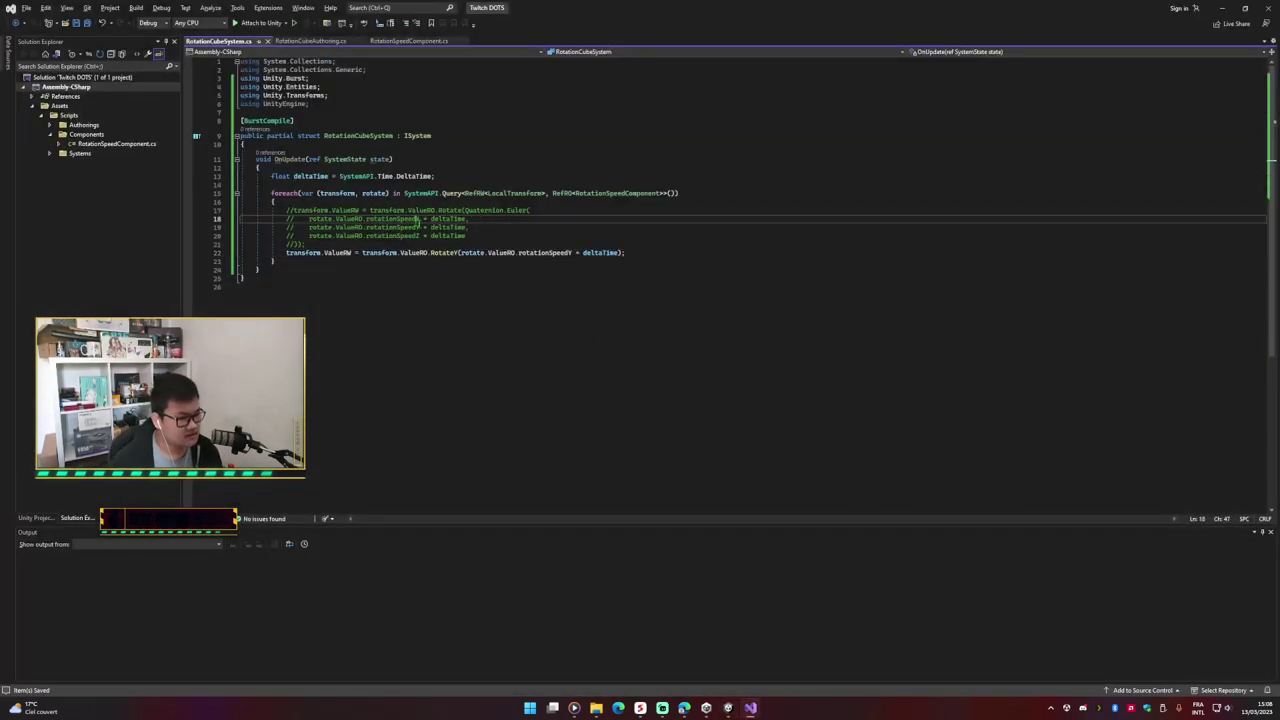
left_click(414, 227)
left_click(422, 235)
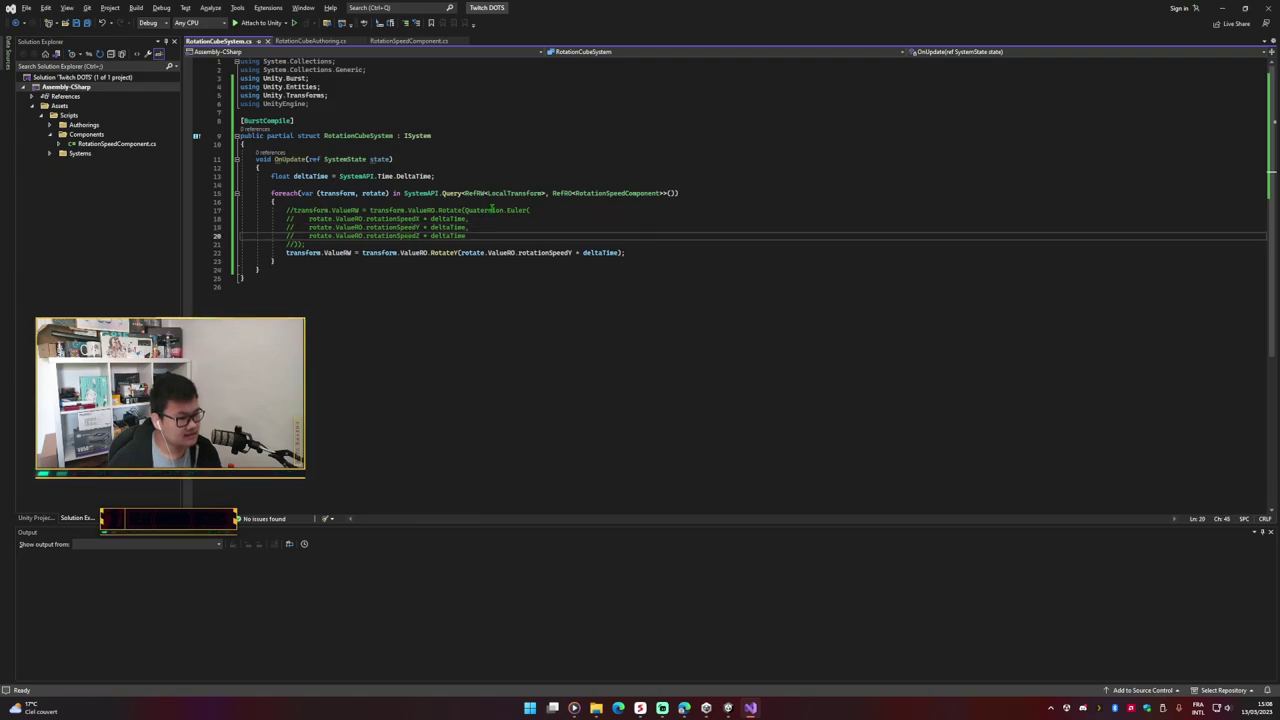
left_click(354, 244)
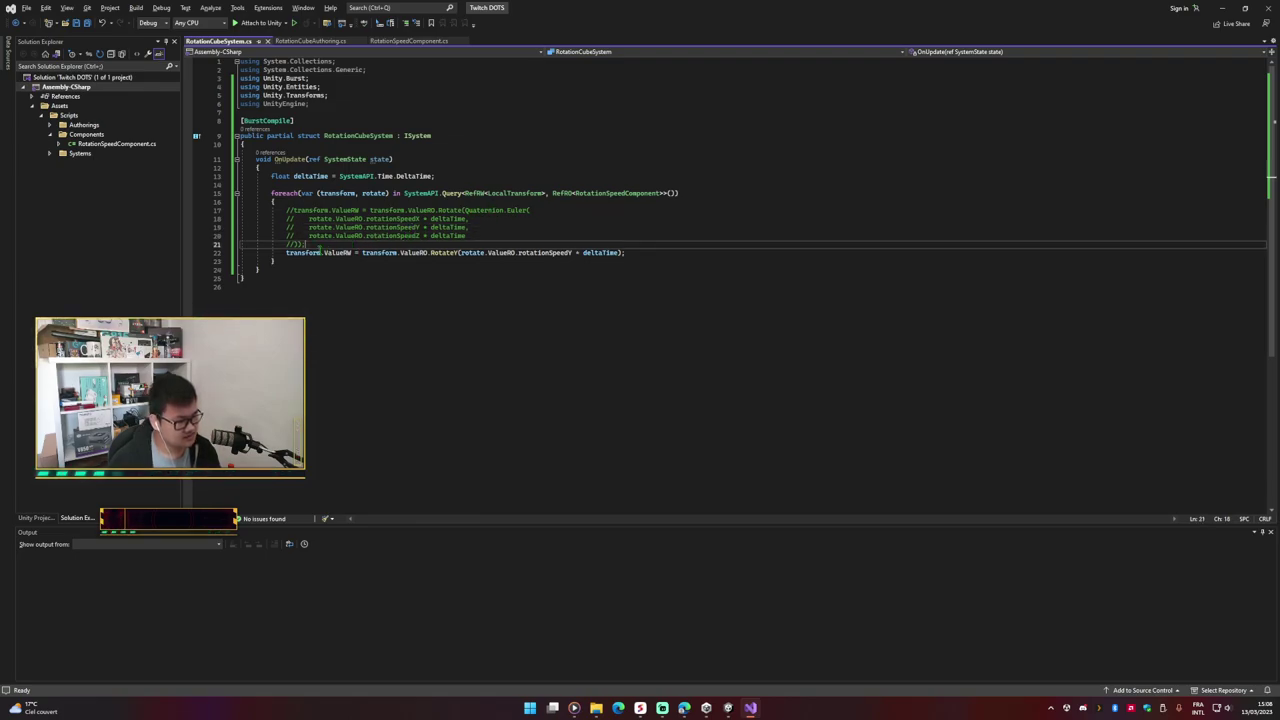
left_click_drag(318, 240, 293, 211)
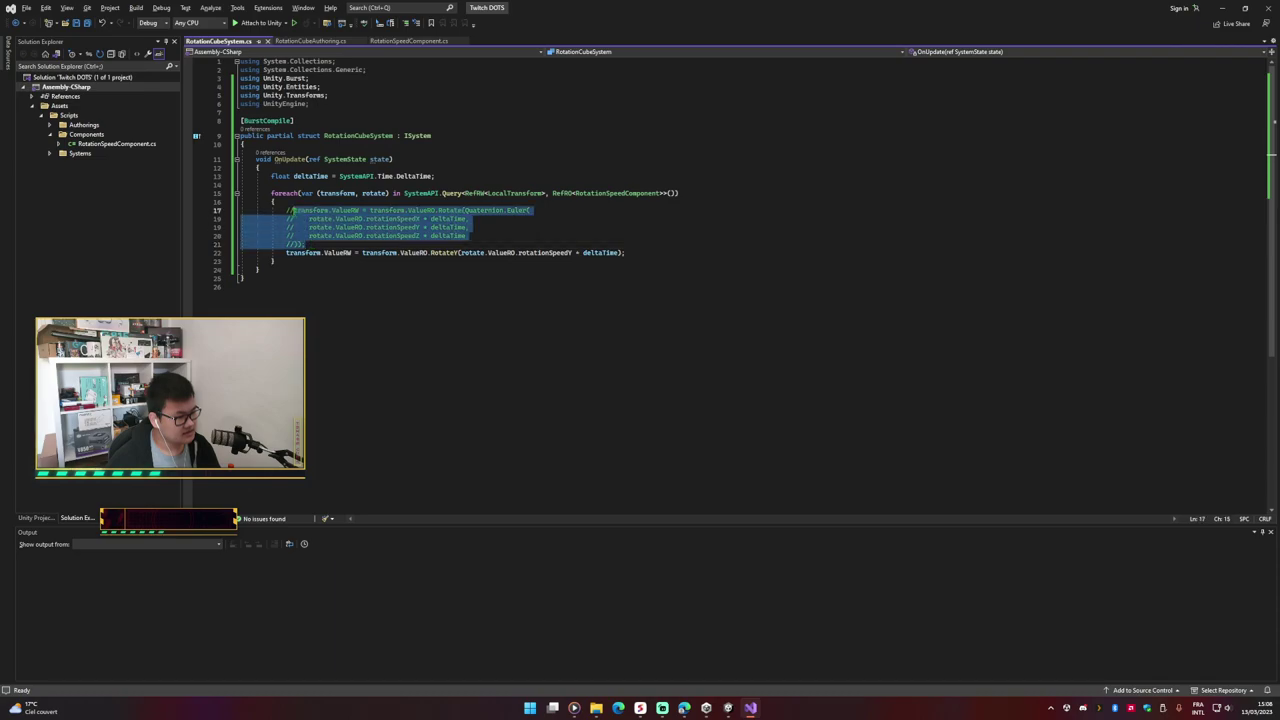
key("ctrl+k")
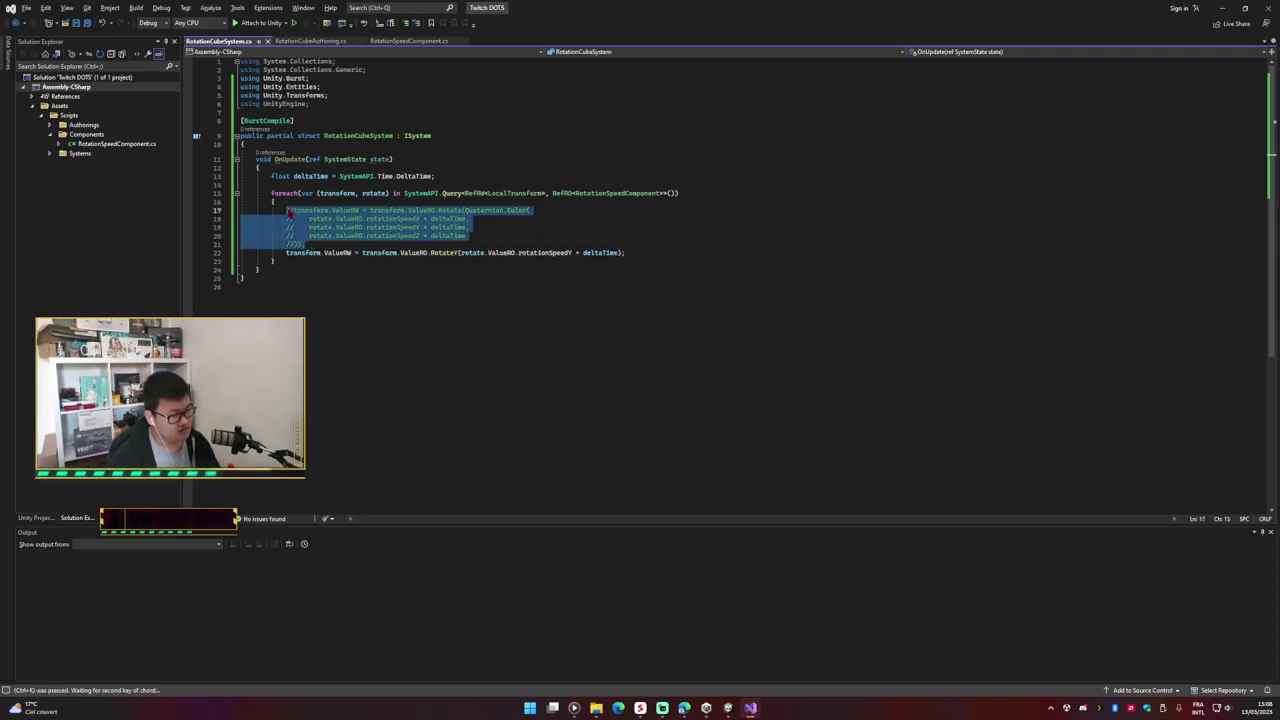
key("u")
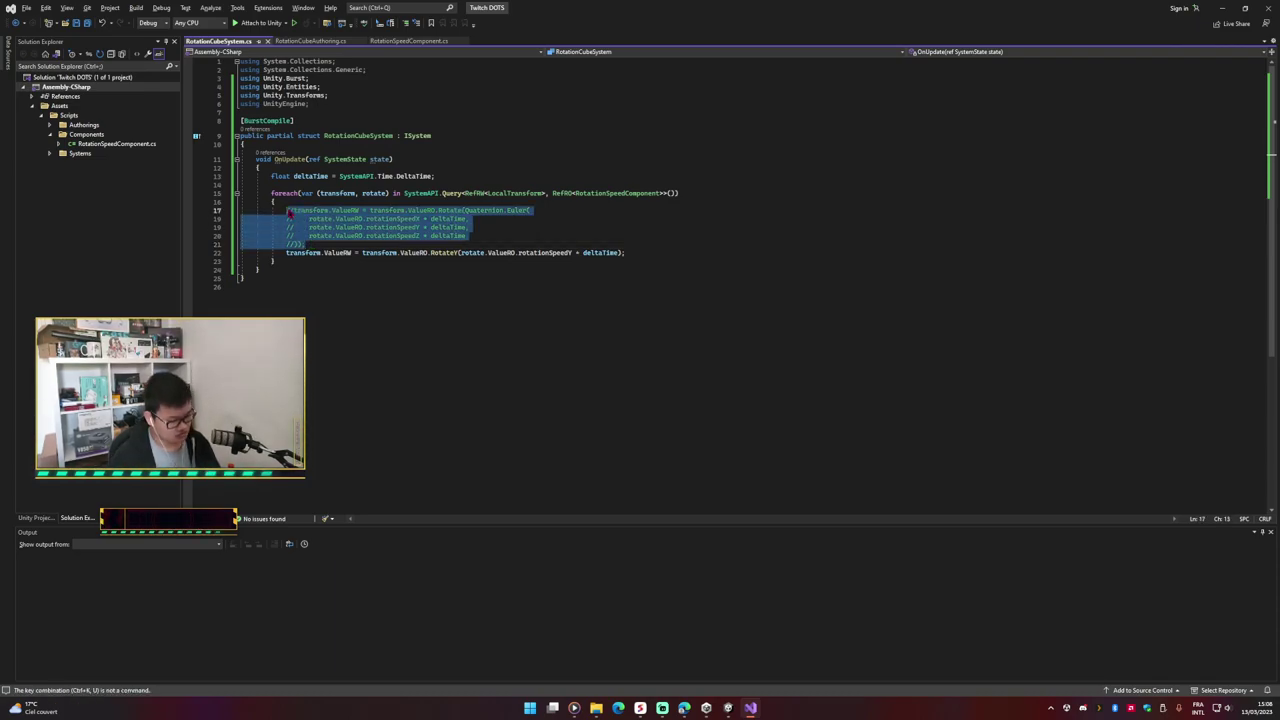
key("ctrl+k")
key("ctrl+u")
key("ctrl+s")
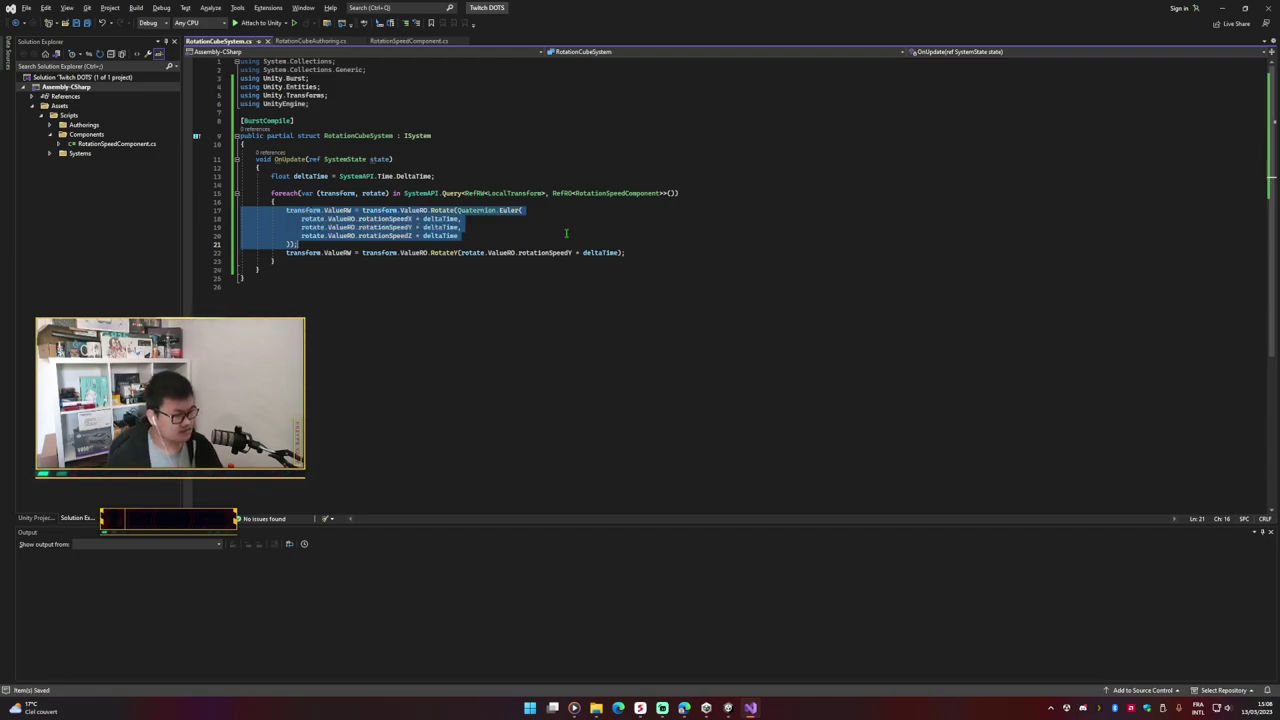
Step: Comment out the Y-only RotateY line on line 22
left_click(624, 254)
left_click_drag(630, 253, 242, 253)
key("ctrl+k")
key("ctrl+c")
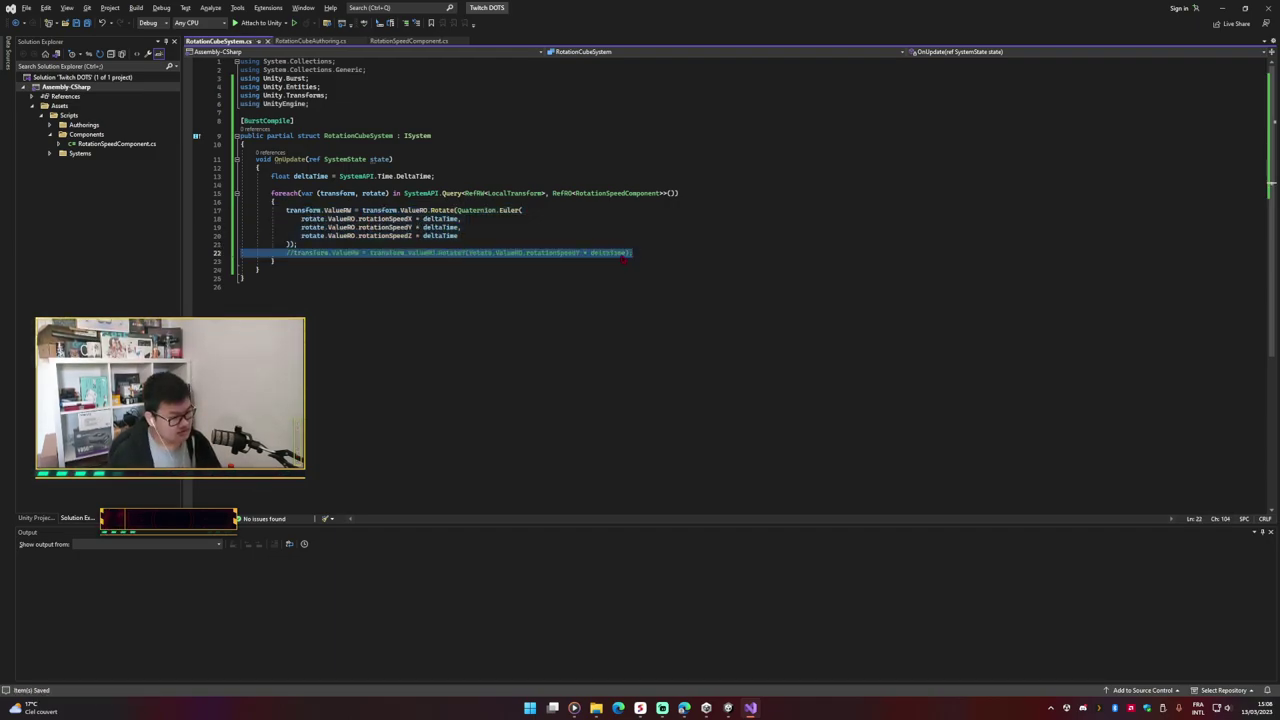
left_click(447, 228)
left_click(371, 218)
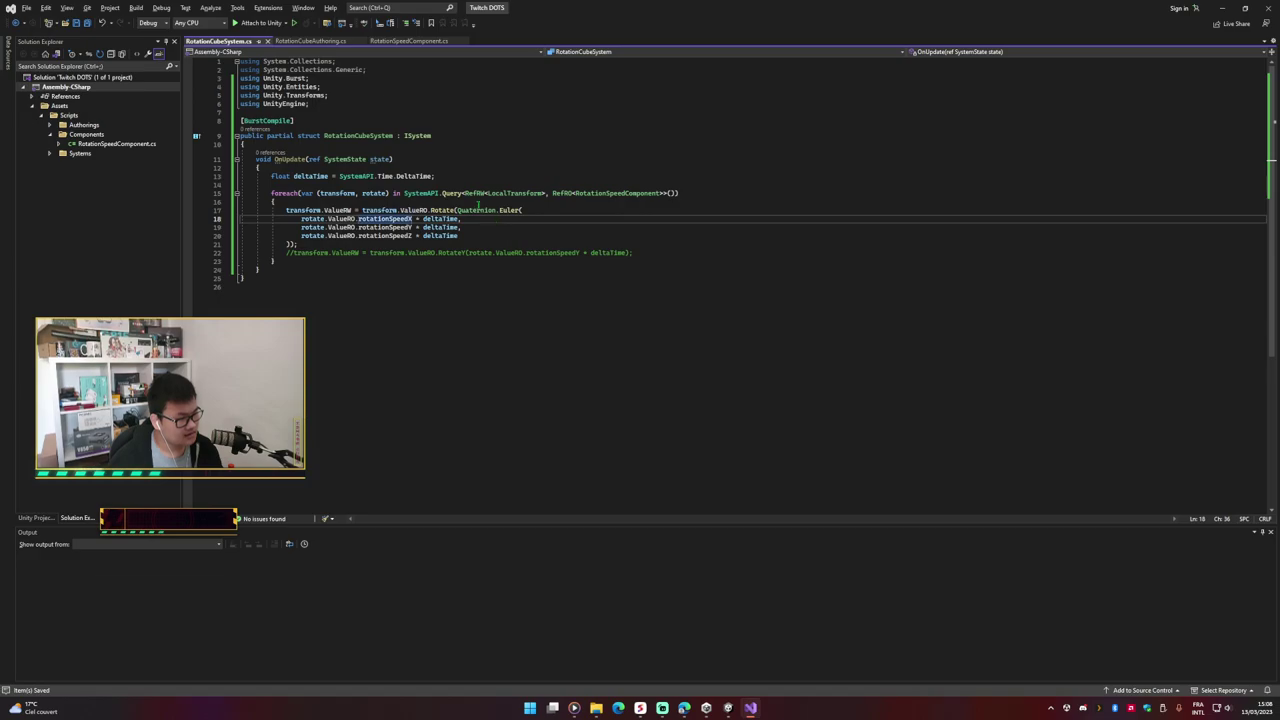
mouse_move(506, 210)
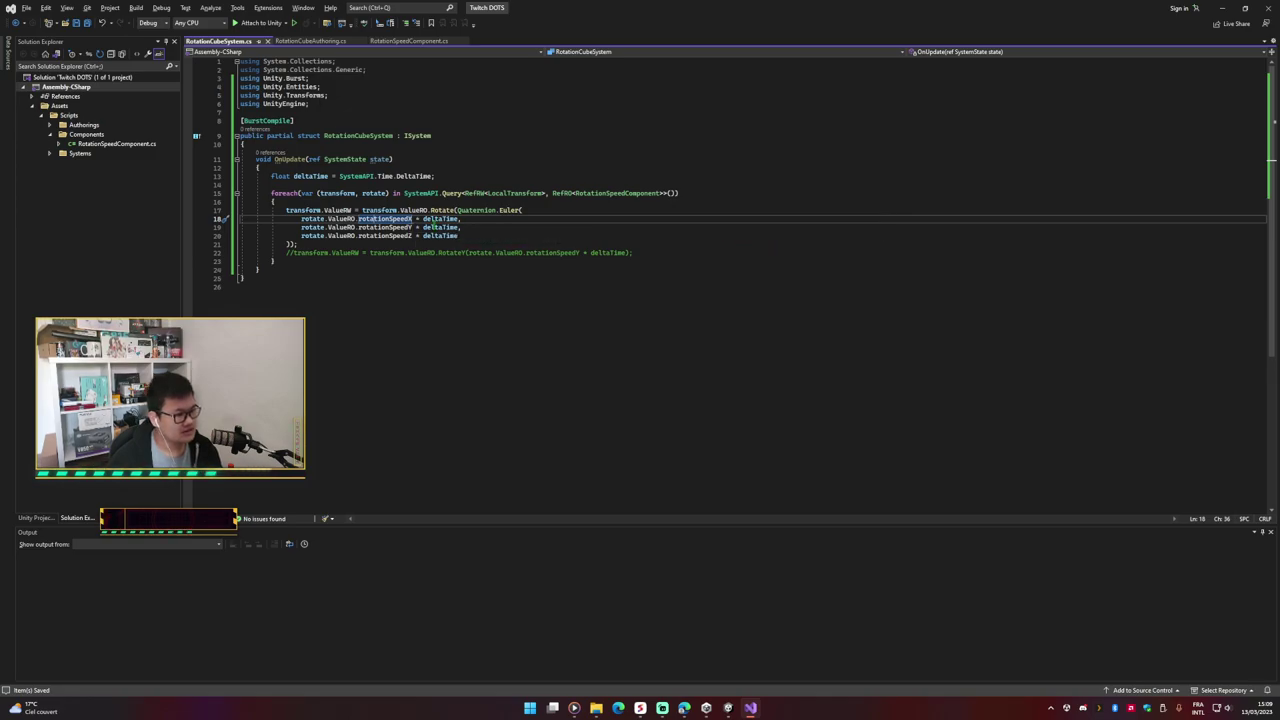
Step: Strip the ' * deltaTime' multiplier from the X, Y and Z speed arguments
left_click(449, 228)
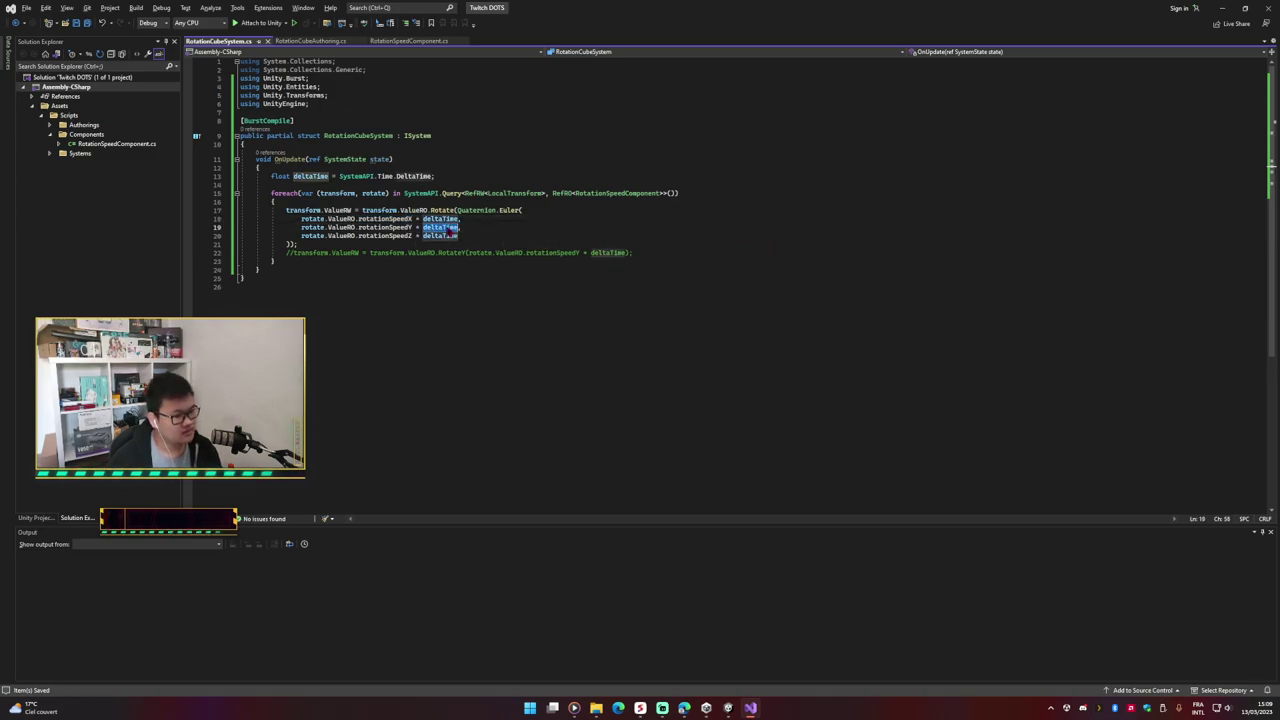
key("Up")
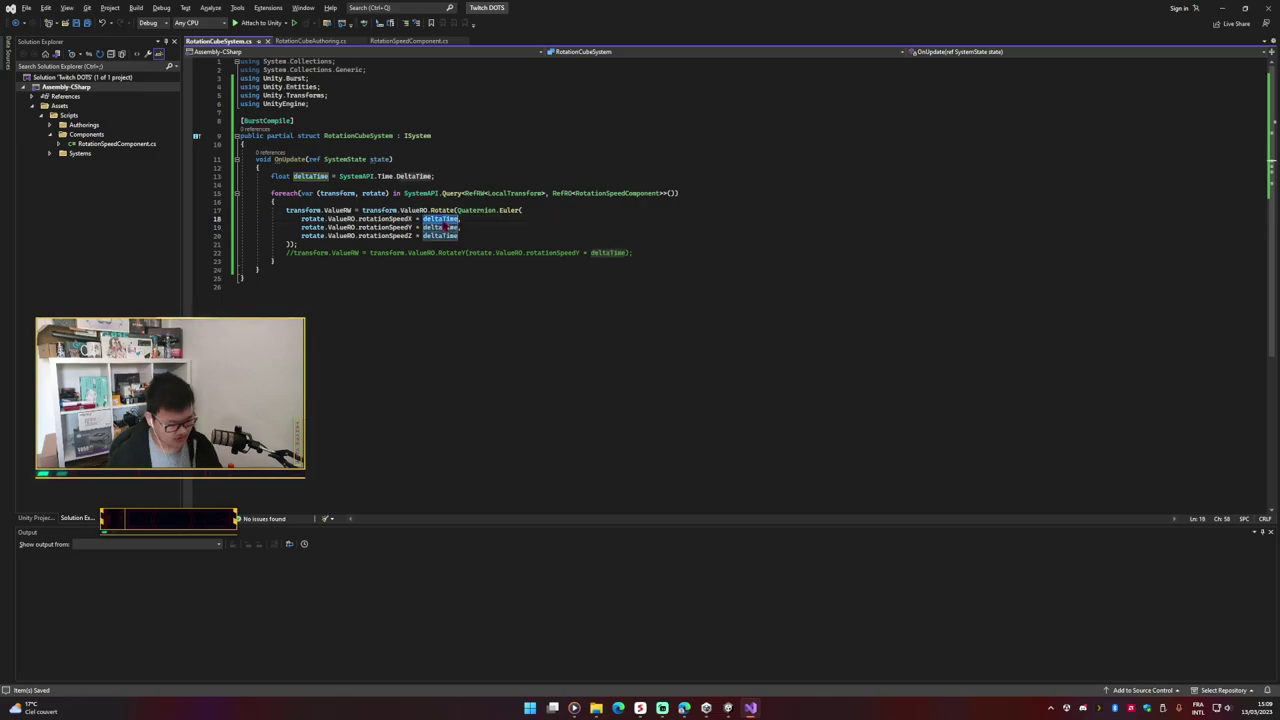
key("ctrl+BackSpace")
key("ctrl+BackSpace")
key("Down")
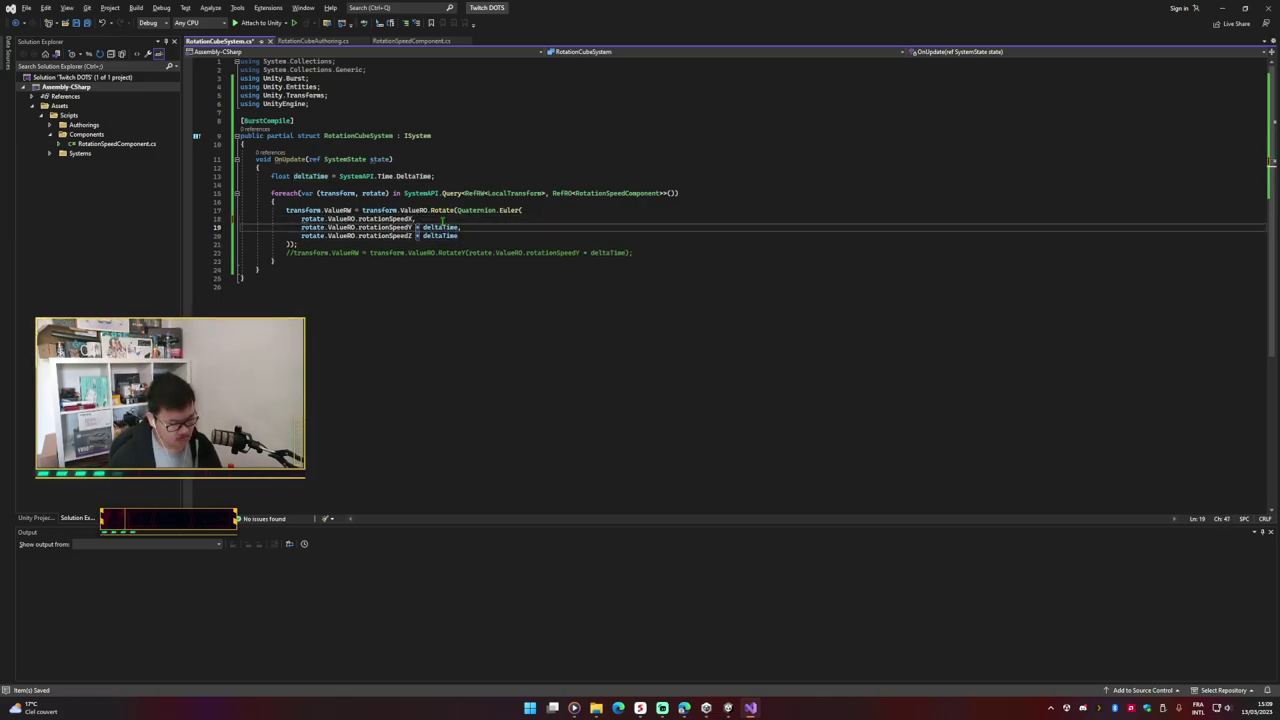
key("ctrl+BackSpace")
key("ctrl+BackSpace")
key("ctrl+BackSpace")
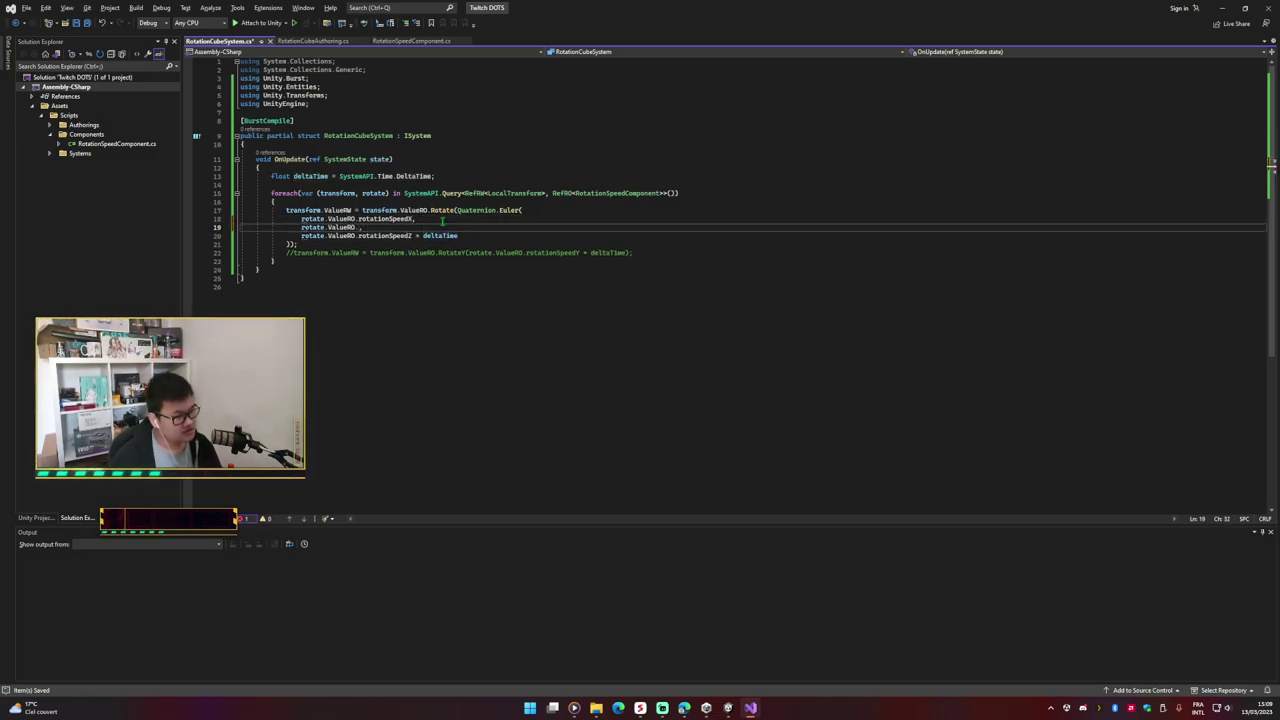
key("ctrl+z")
key("Down")
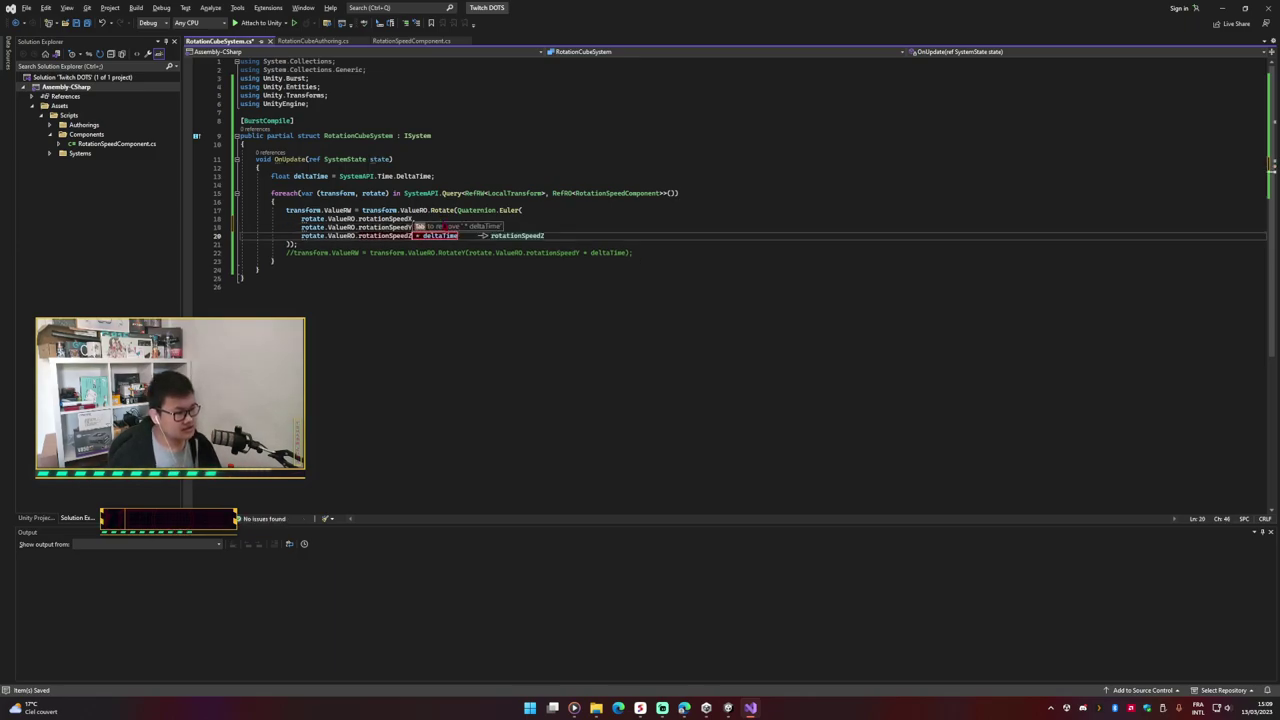
key("Down")
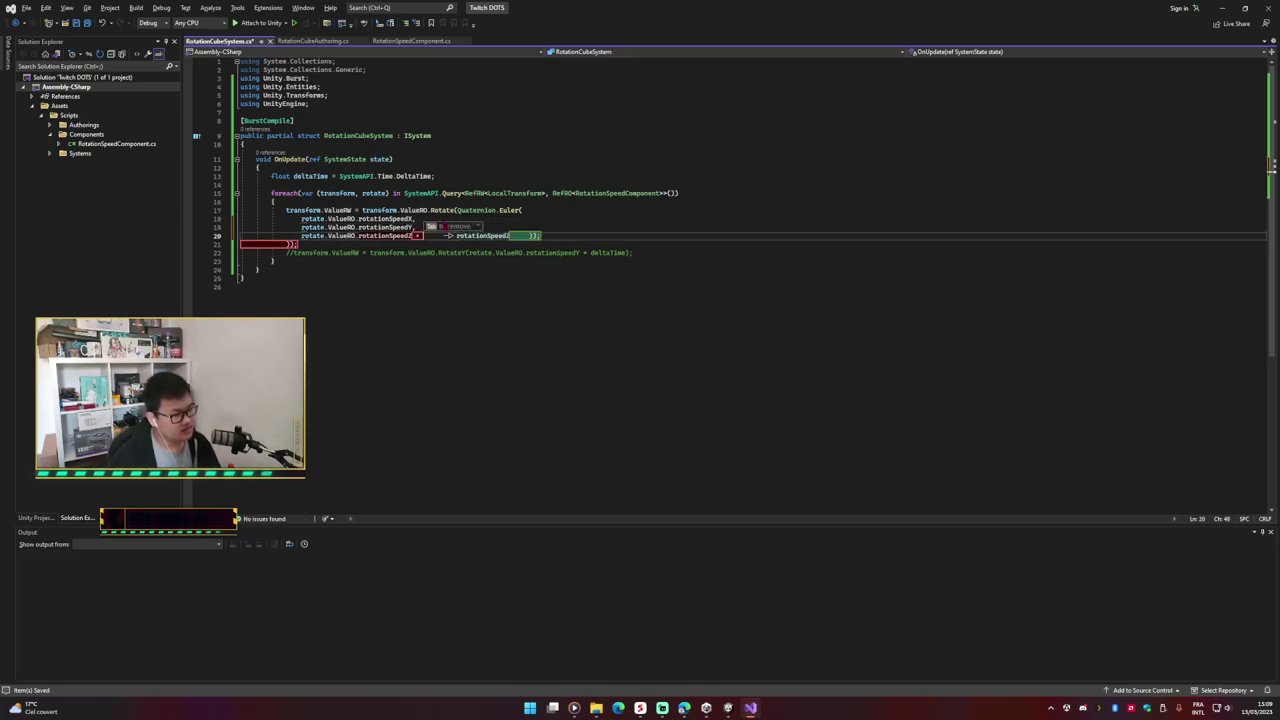
key("Tab")
Step: Try a deltaTime multiplier after the Euler call, save, then delete it again
type(";")
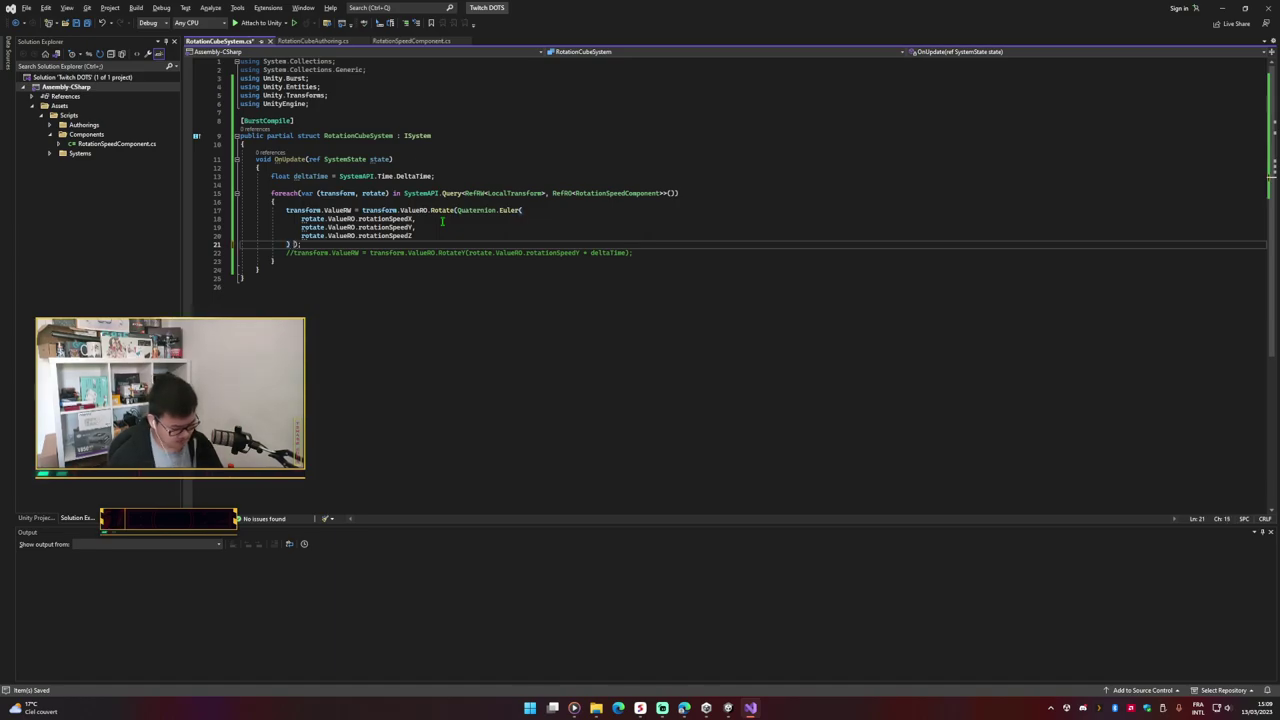
type(" * delta")
key("Tab")
key("ctrl+s")
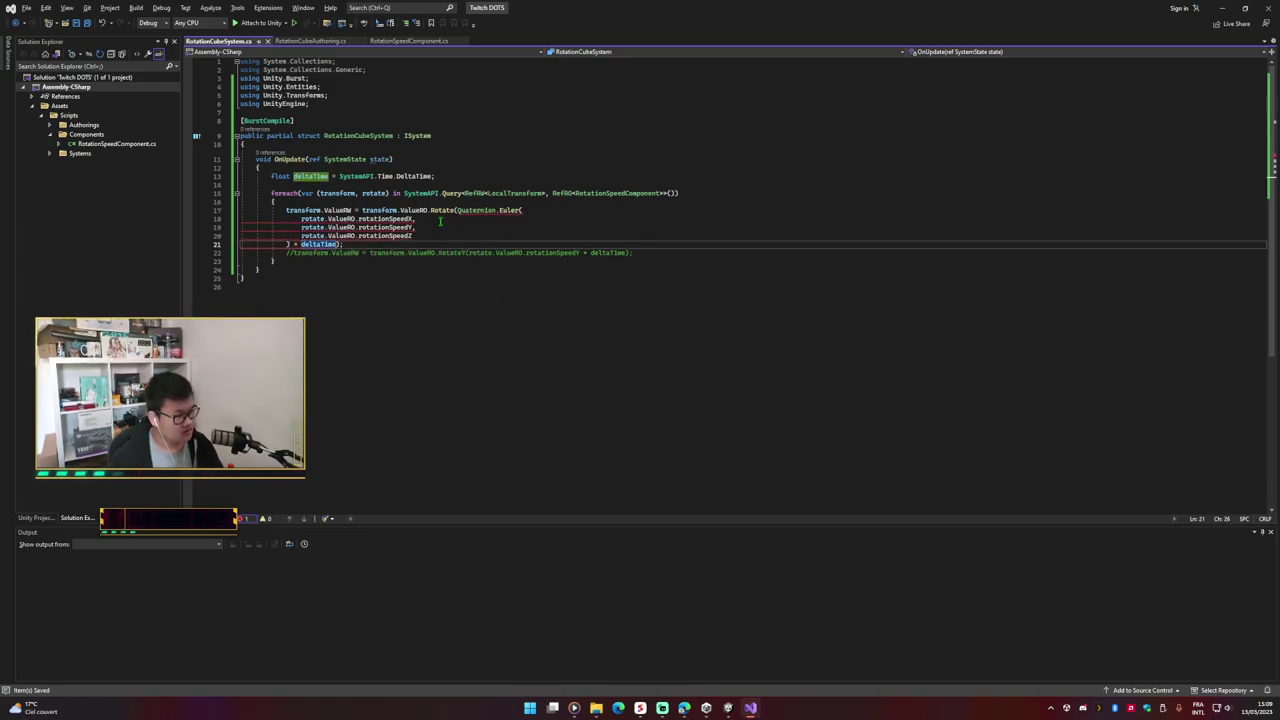
left_click(512, 331)
mouse_move(342, 244)
left_mouse_down()
mouse_move(294, 244)
mouse_move(458, 210)
left_mouse_up()
key("BackSpace")
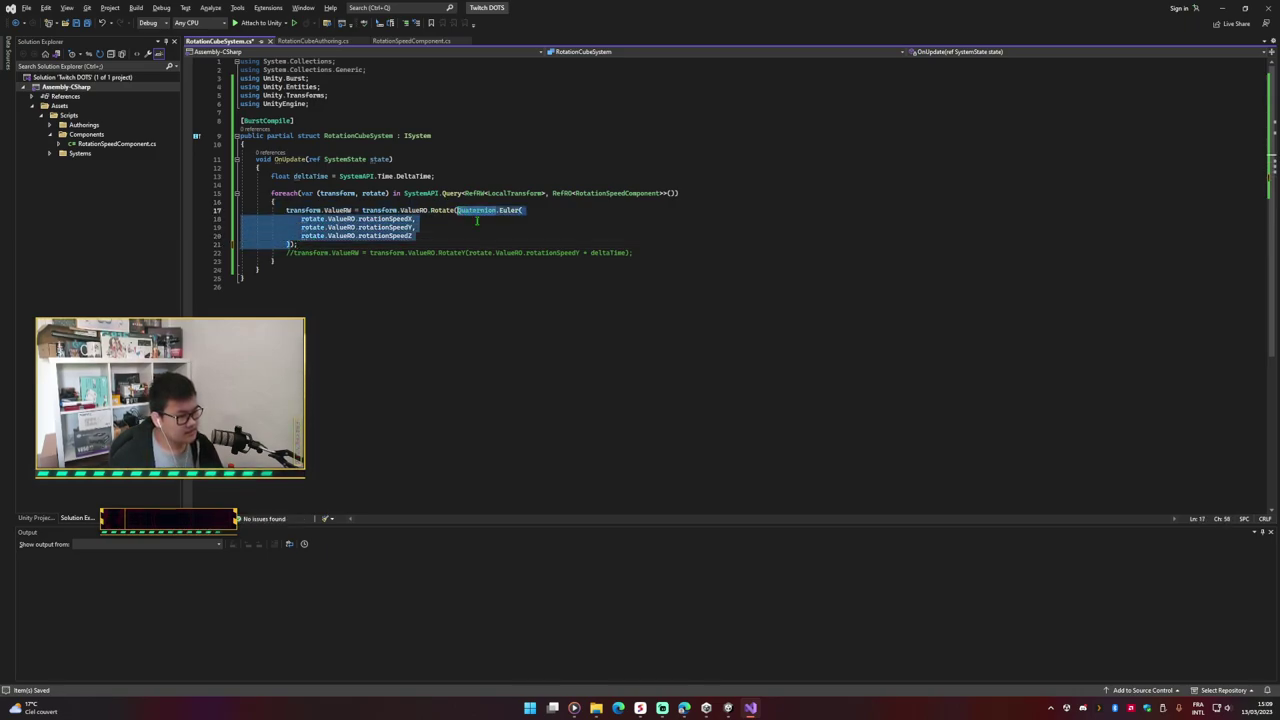
Step: Delete the Quaternion.Euler argument from Rotate and browse Quaternion member suggestions
key("BackSpace")
type("Quaternion.")
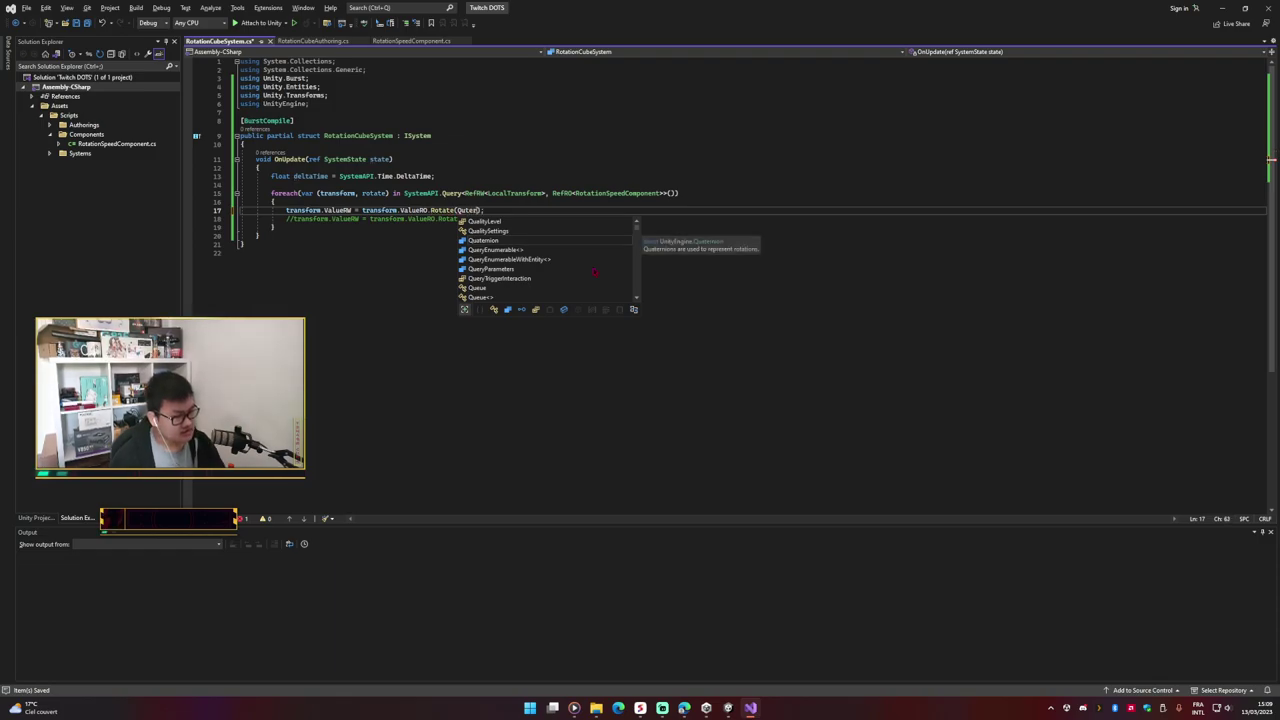
key("Escape")
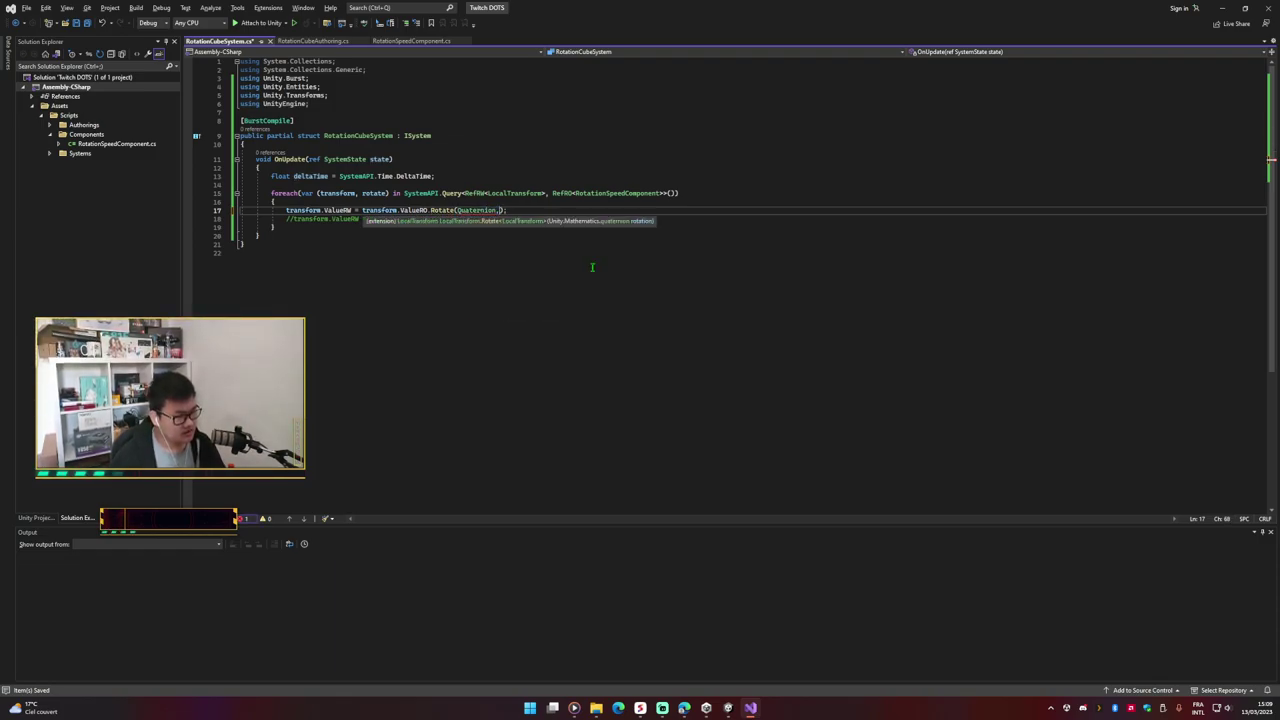
key("ctrl+space")
type("Mul")
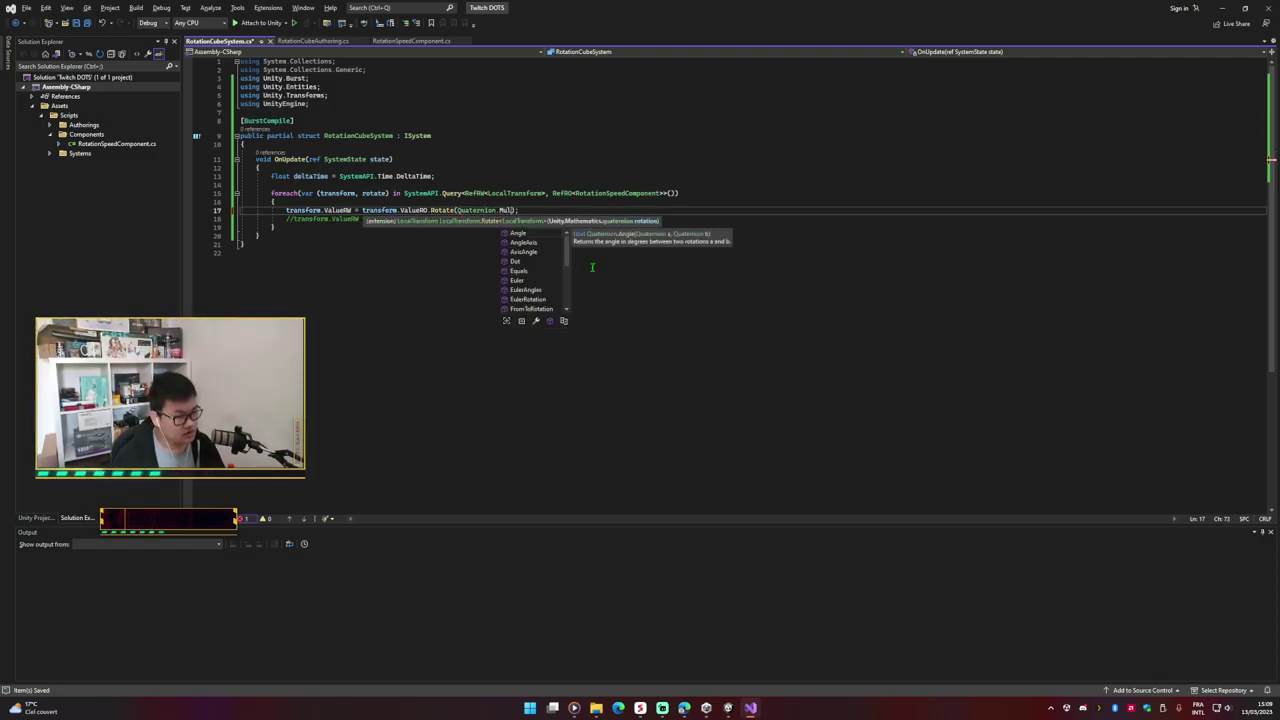
key("BackSpace")
key("BackSpace")
key("BackSpace")
type("D")
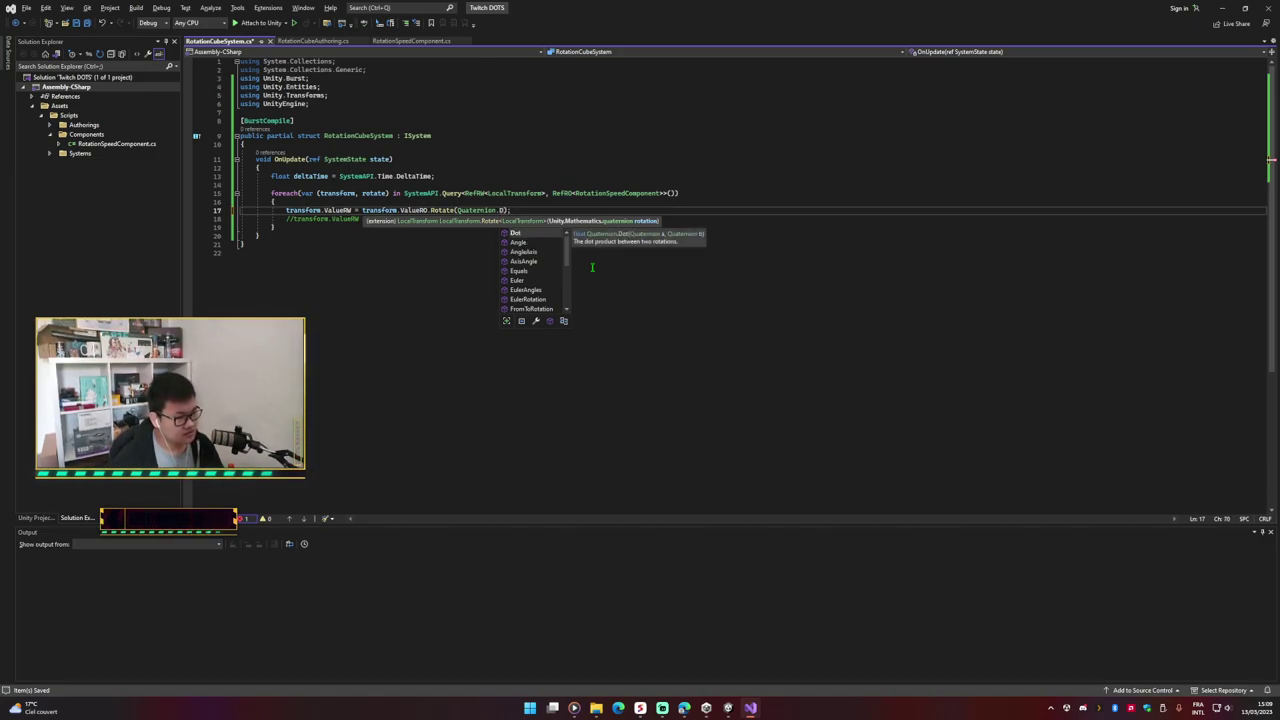
key("BackSpace")
key("BackSpace")
key("BackSpace")
key("BackSpace")
key("BackSpace")
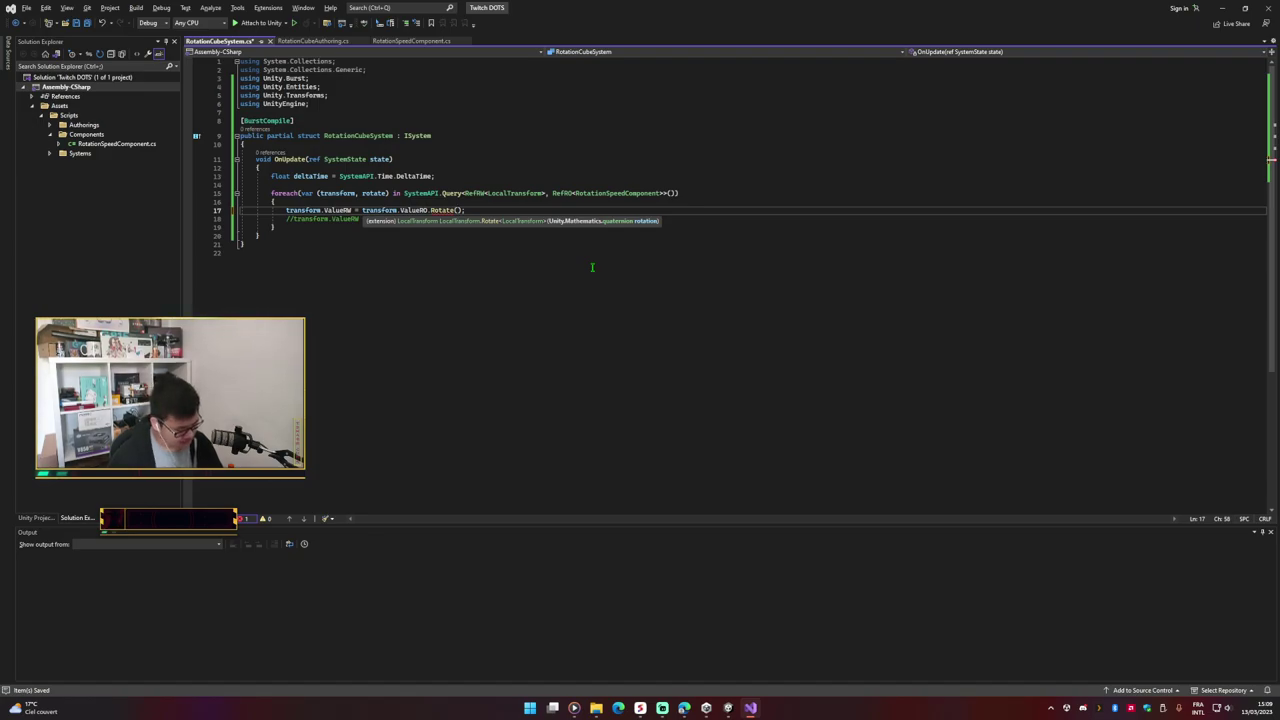
type("q")
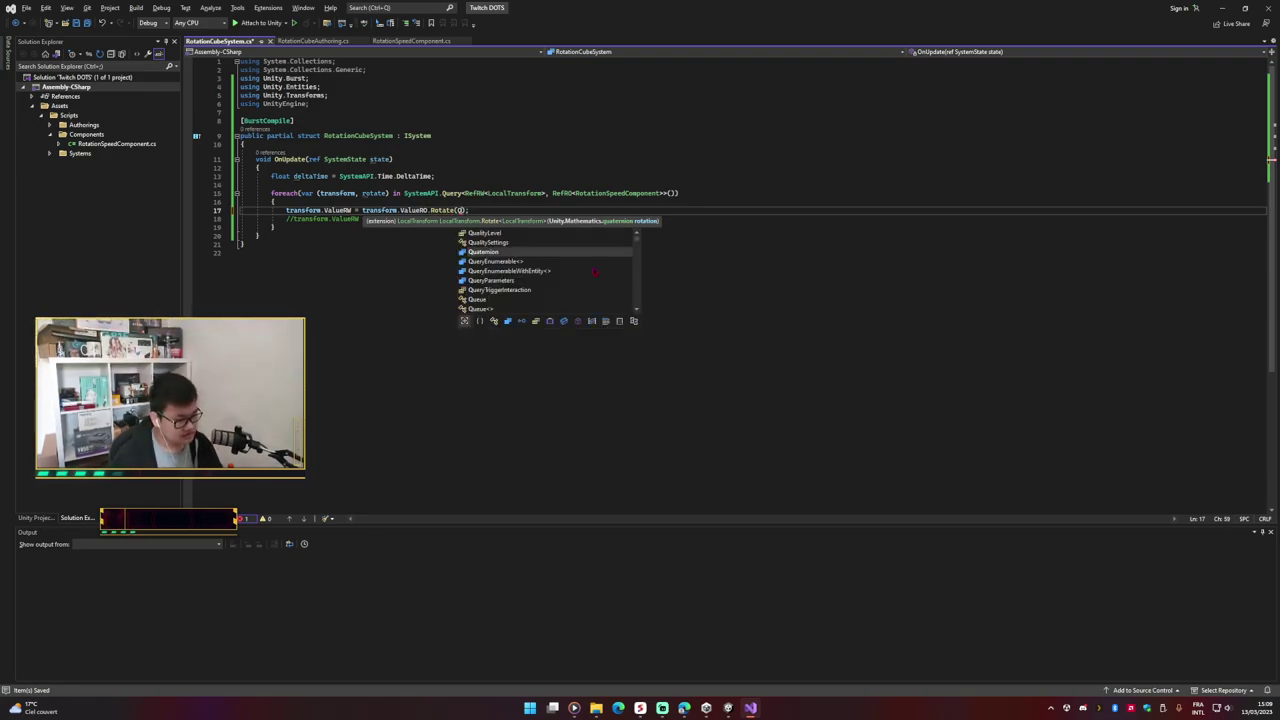
key("BackSpace")
Step: Type Math in Rotate() and commit Unity.Mathematics 'math', importing the namespace
type("Math")
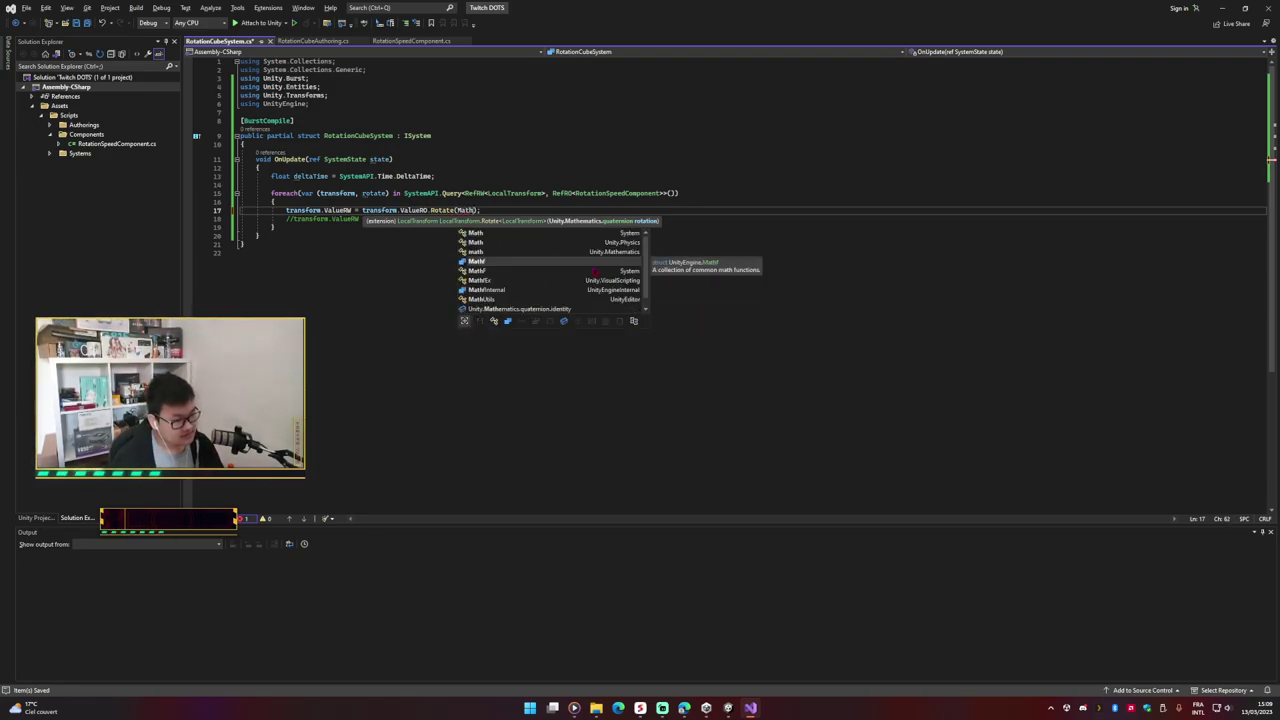
left_click(476, 252)
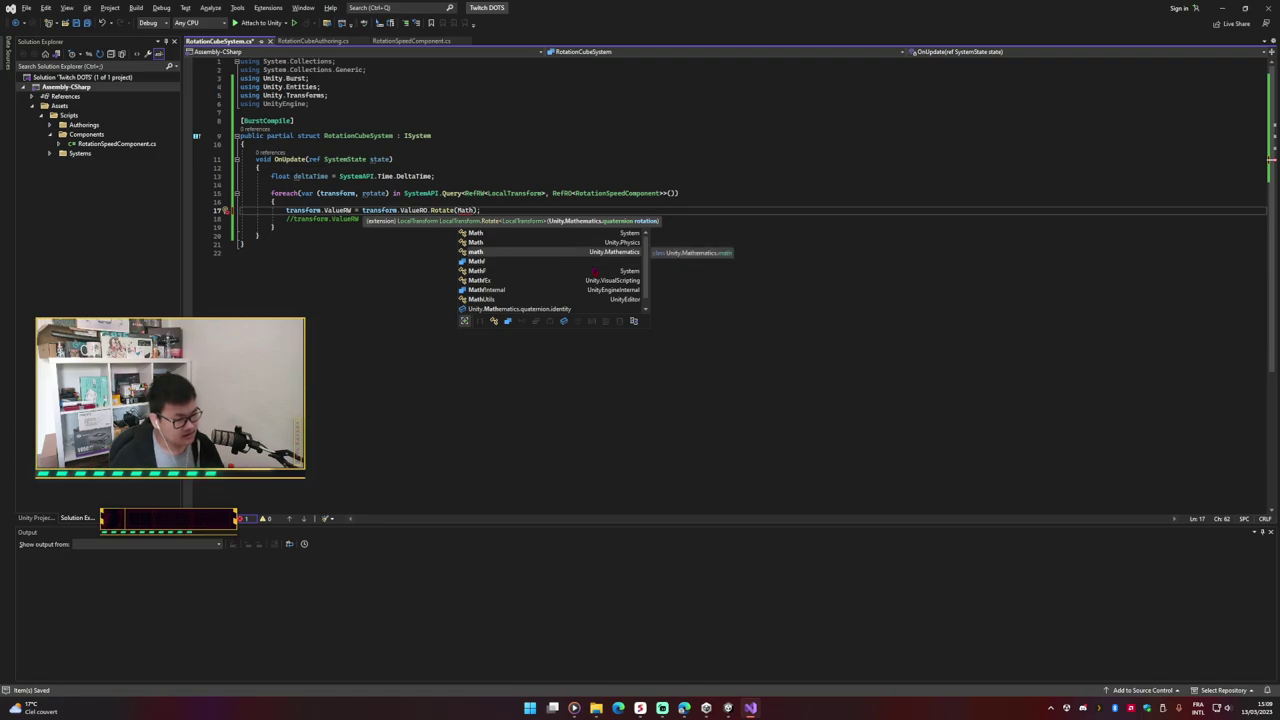
left_click(476, 261)
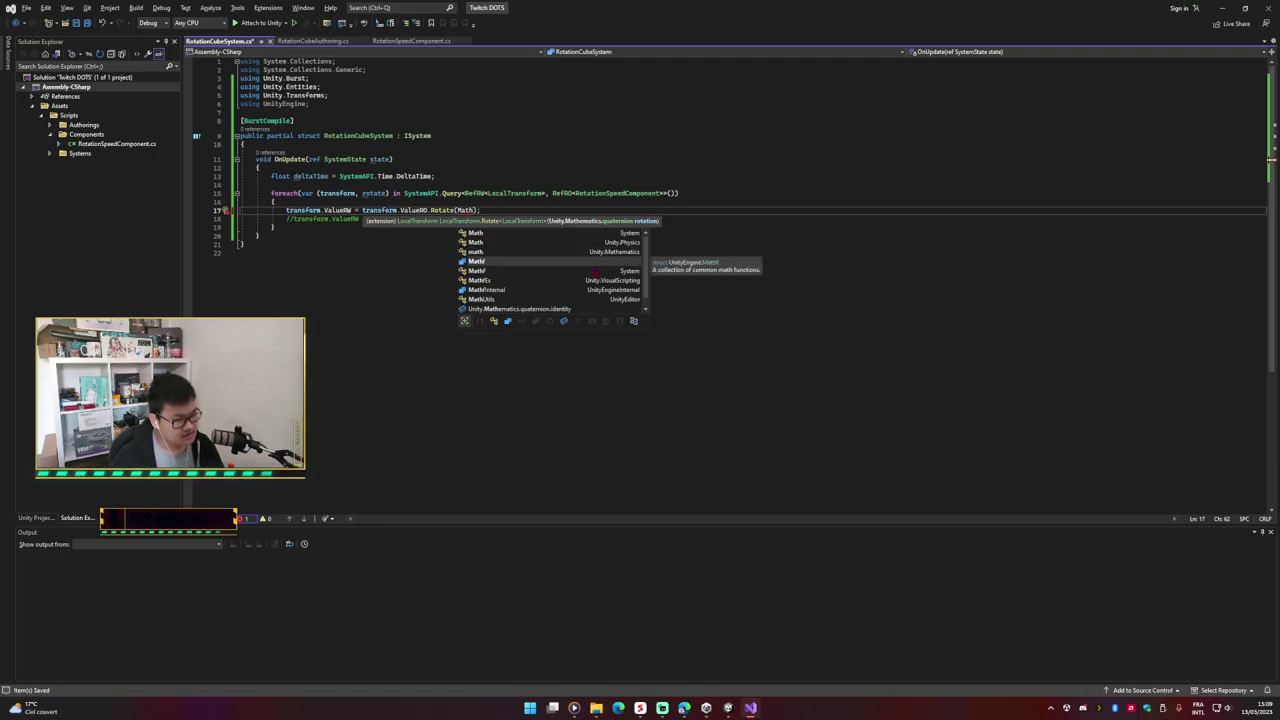
key("Down")
key("Down")
key("Up")
key("Up")
key("Up")
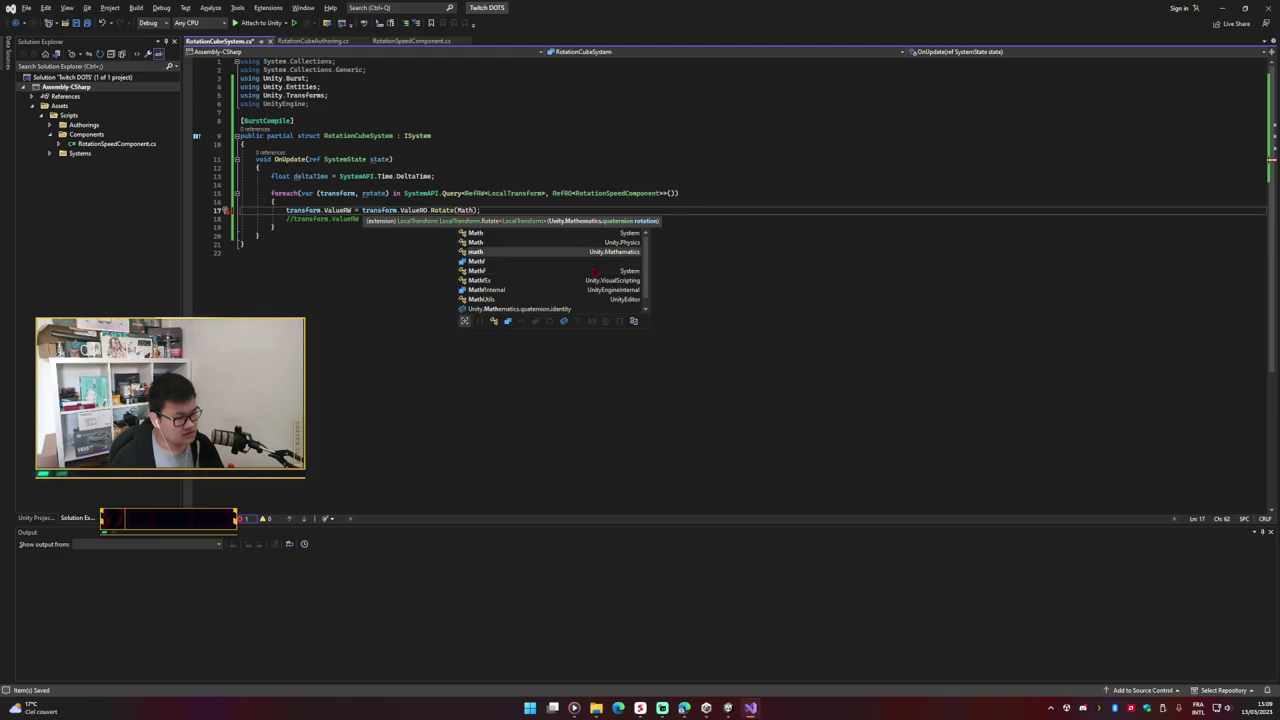
key("Tab")
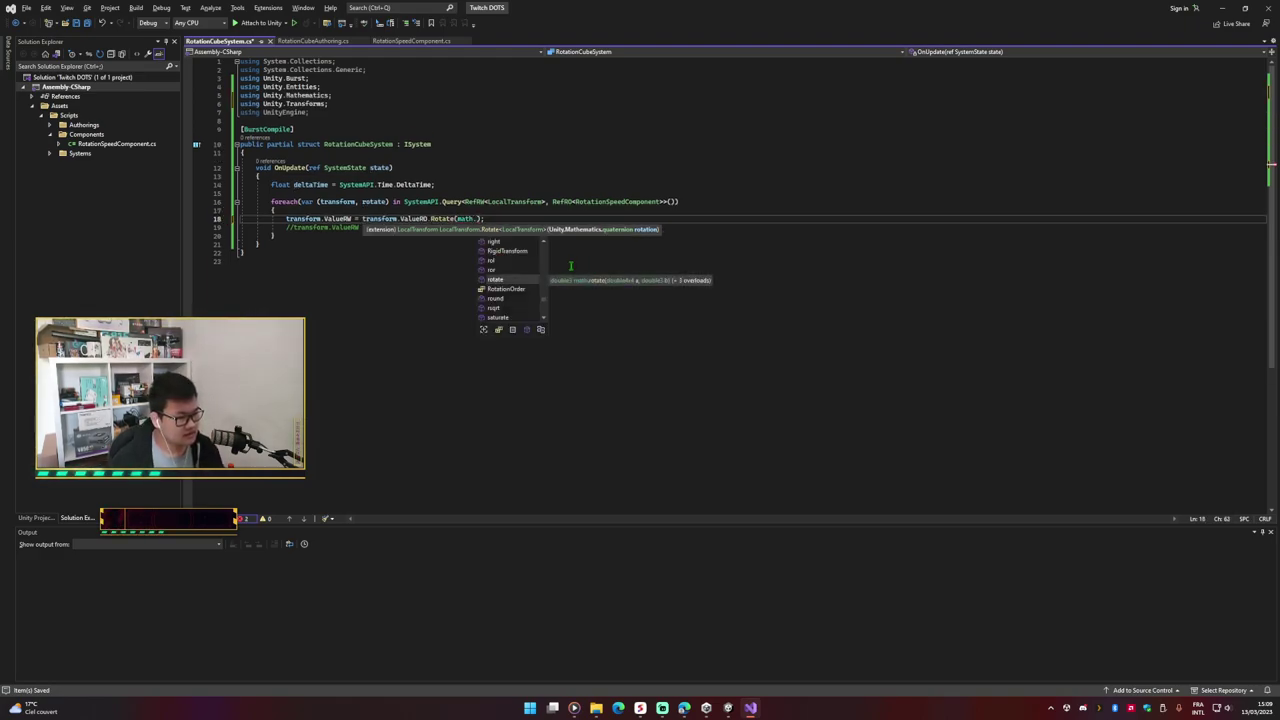
Step: Wrap the pasted Quaternion.Euler block in math.mul with deltaTime as second argument
type("m")
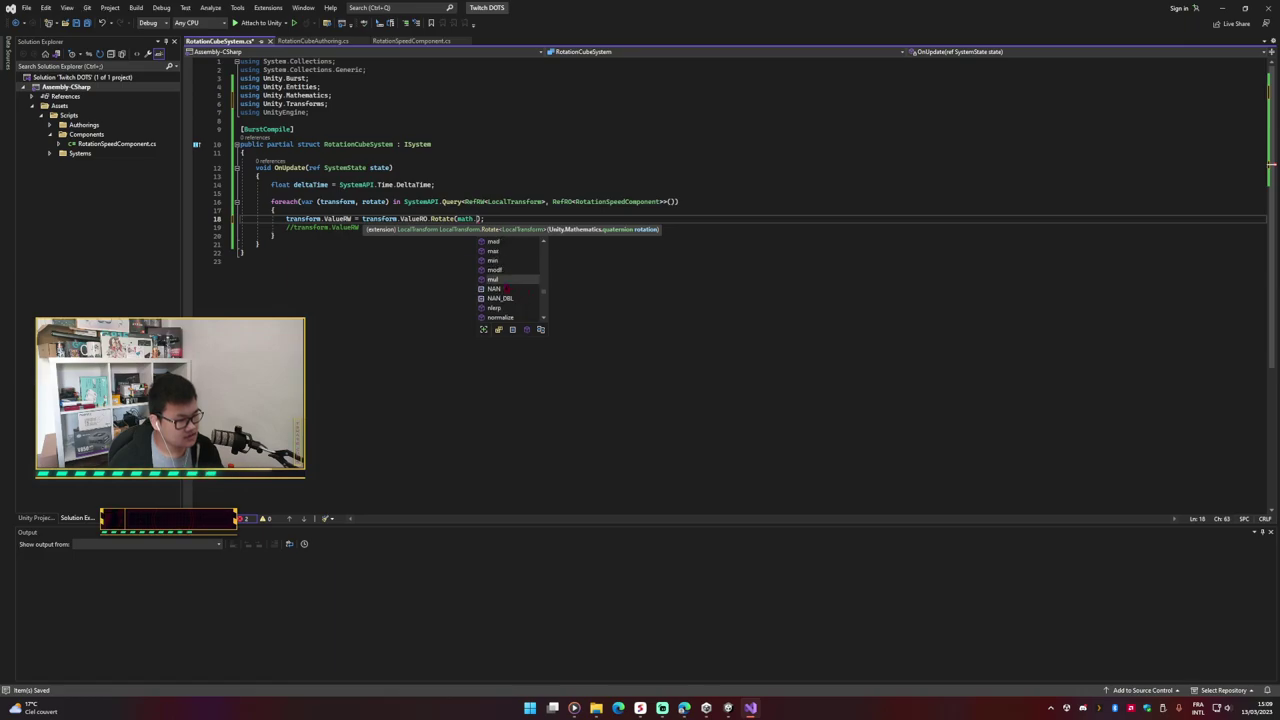
key("Escape")
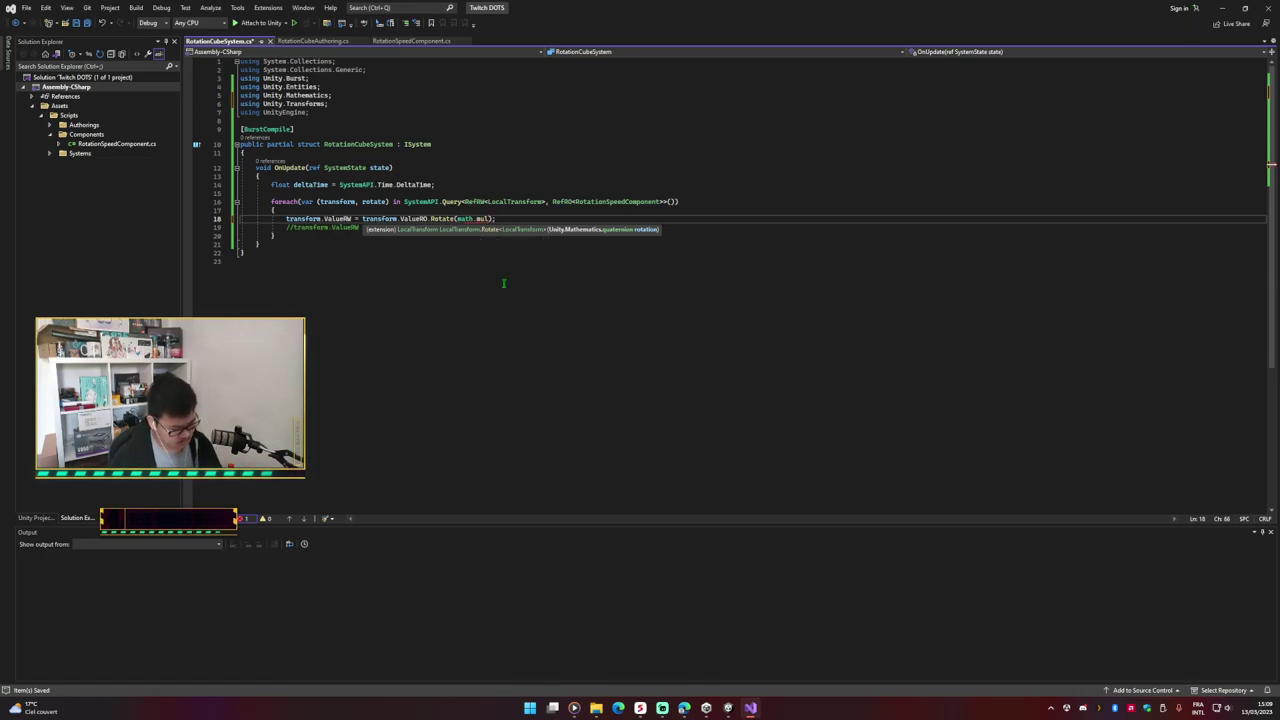
type("ul(")
key("ctrl+v")
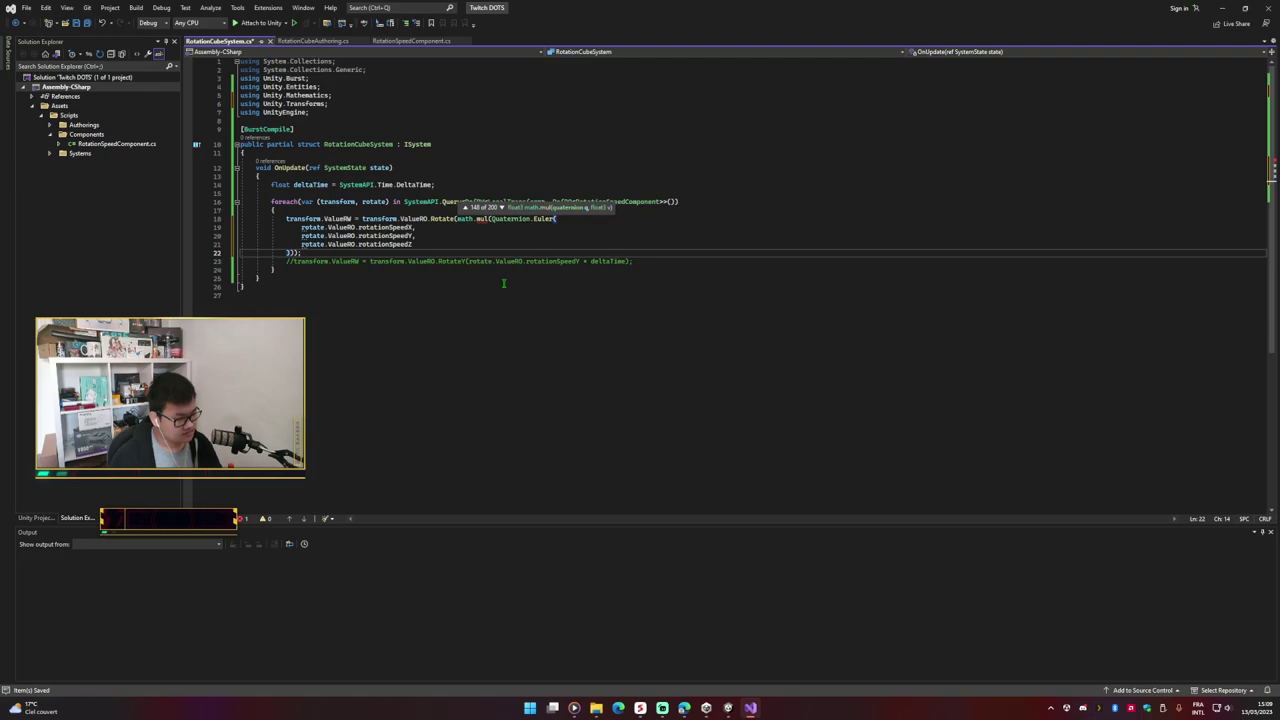
type(", ")
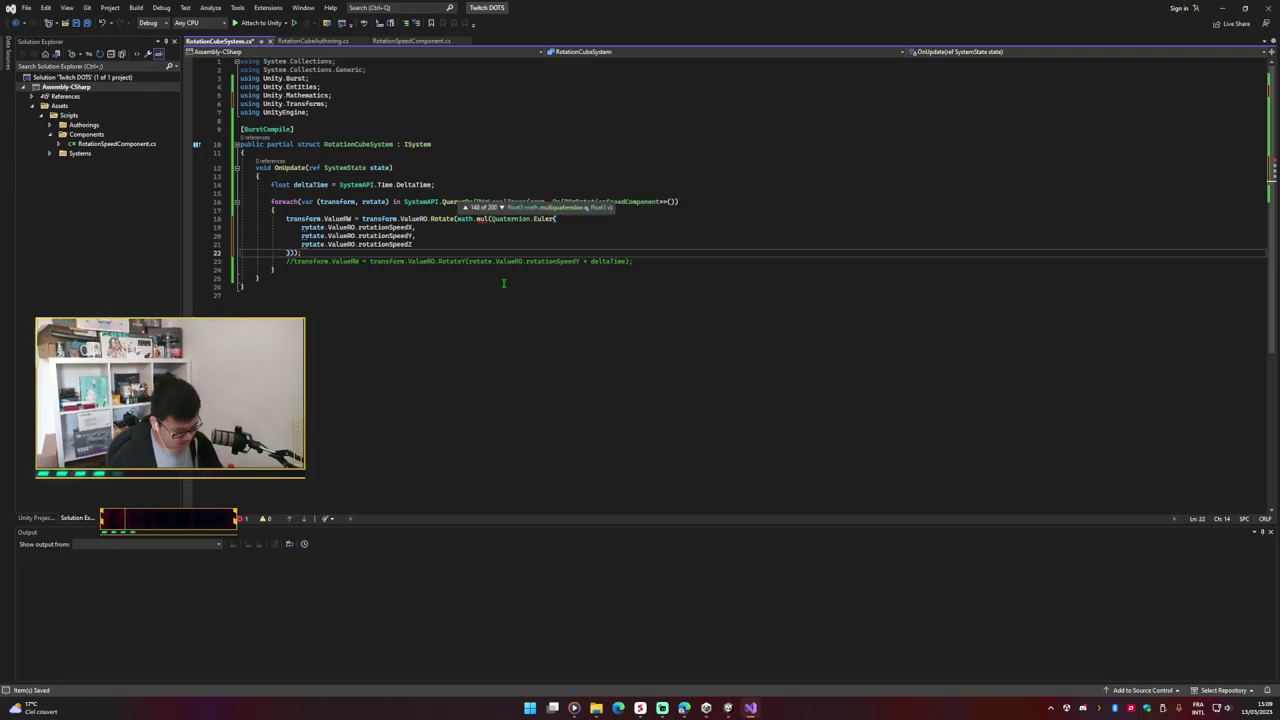
type("d)")
left_click(503, 283)
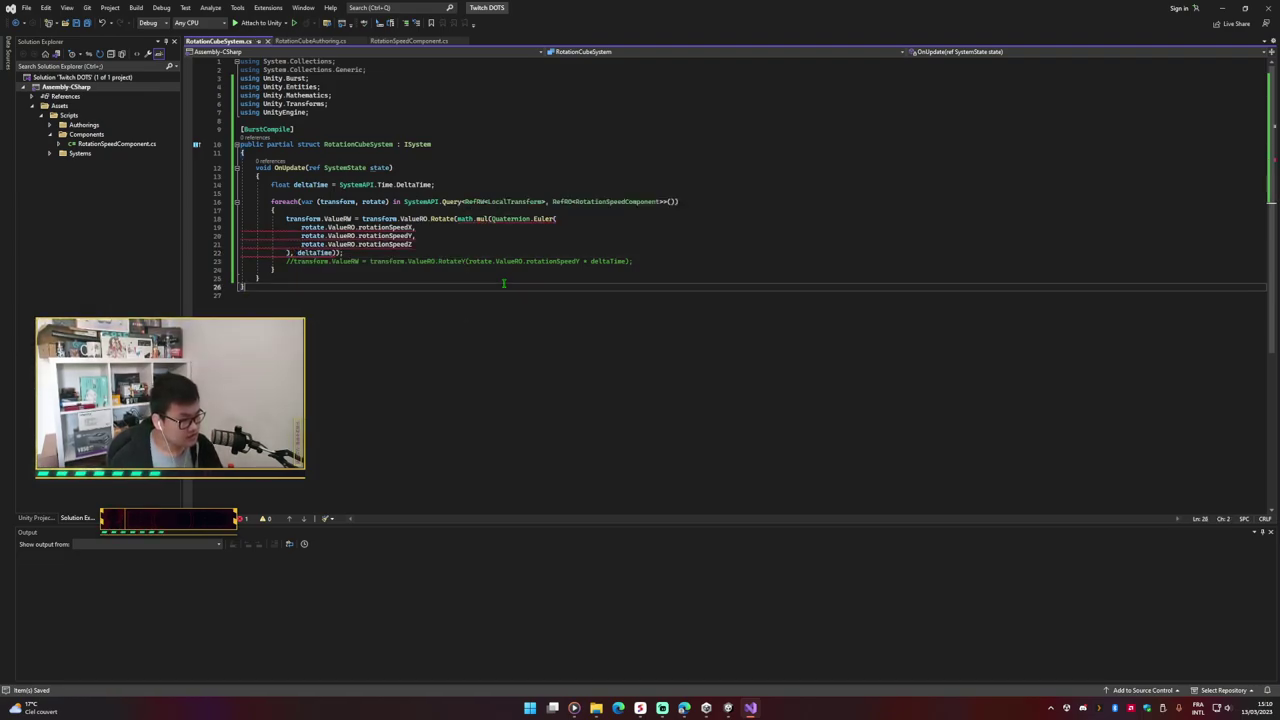
Step: Undo the math.mul rewrite, restoring Rotate(Quaternion.Euler(...)) of the three speeds
key("ctrl+z")
key("ctrl+z")
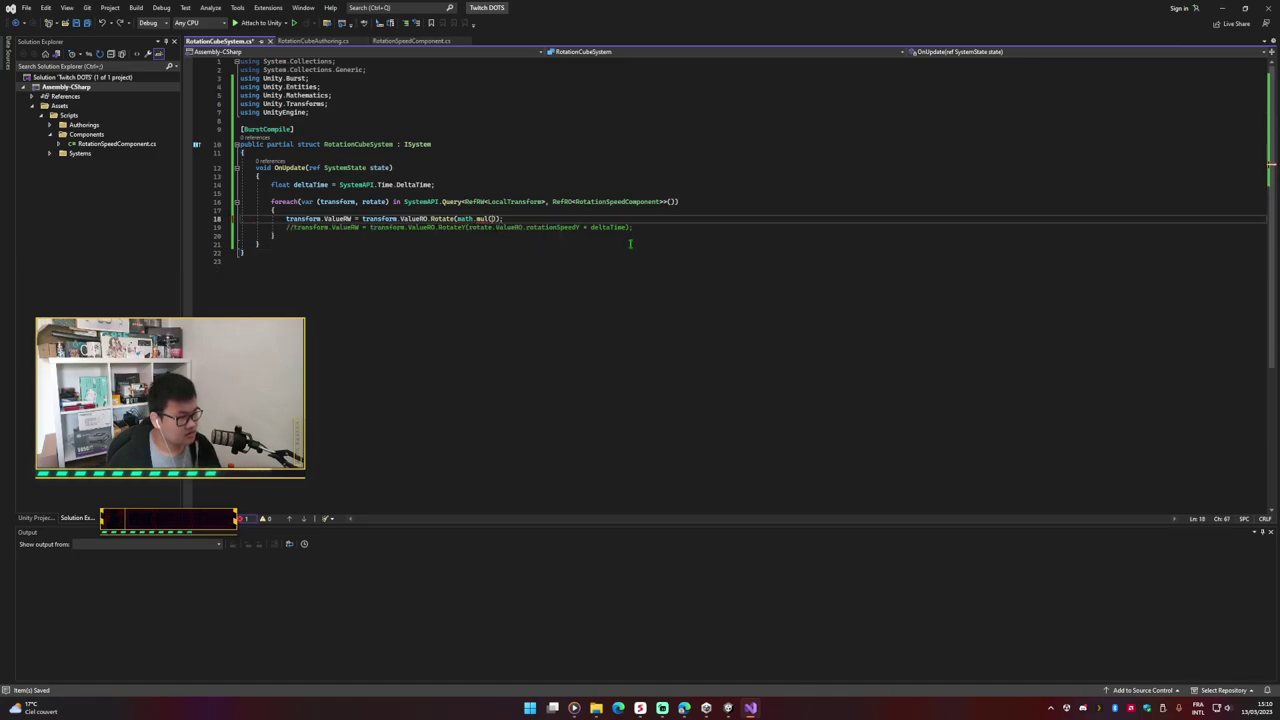
key("ctrl+z")
key("ctrl+z")
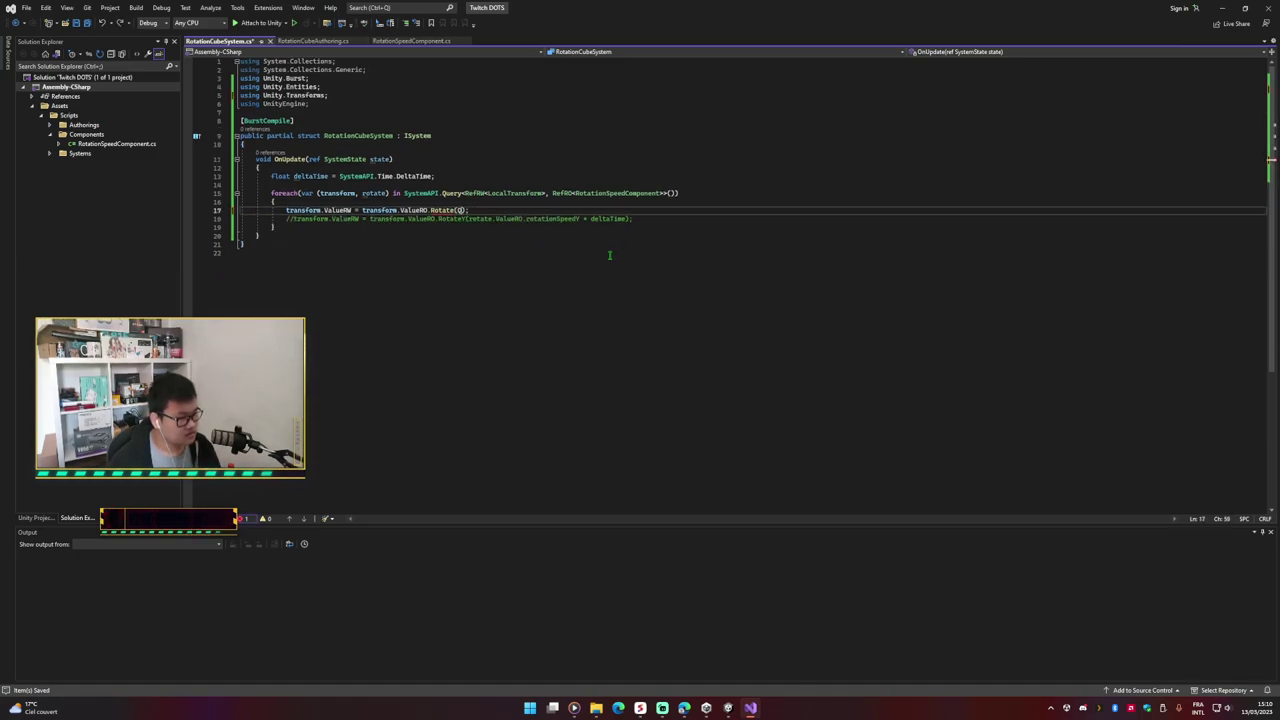
type("Quaternion.E")
key("BackSpace")
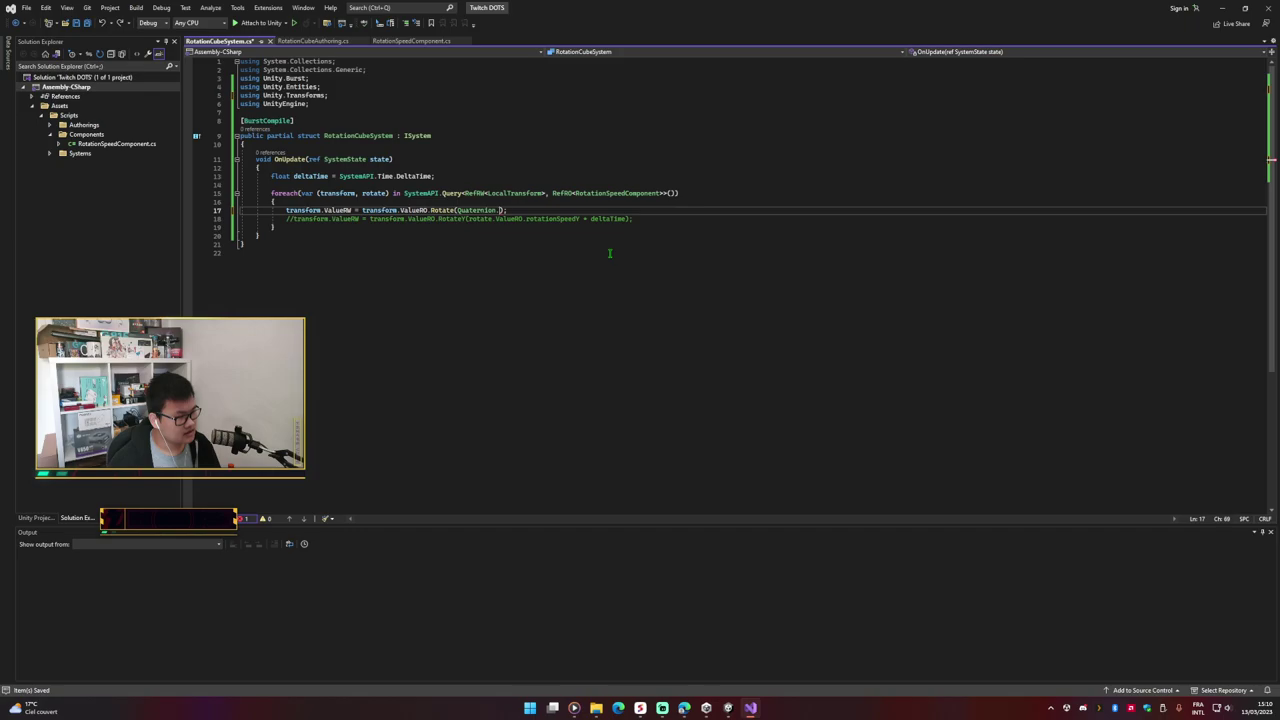
key("ctrl+v")
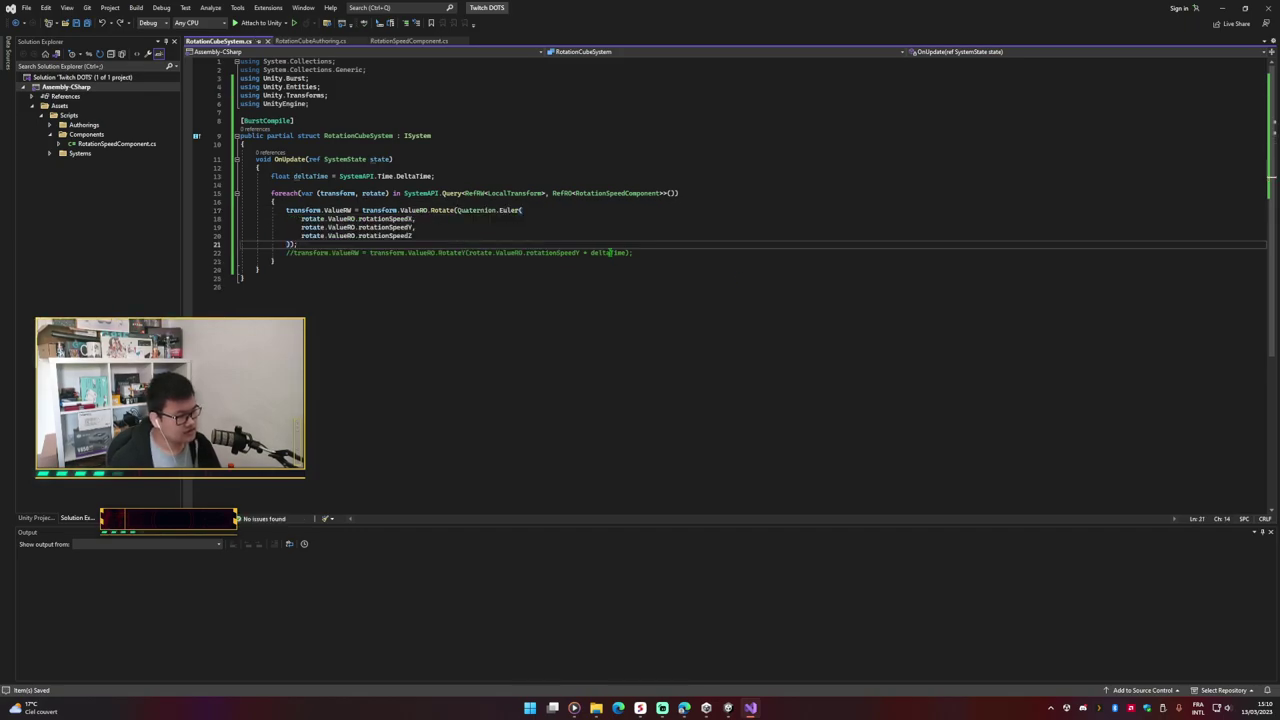
key("alt+Tab")
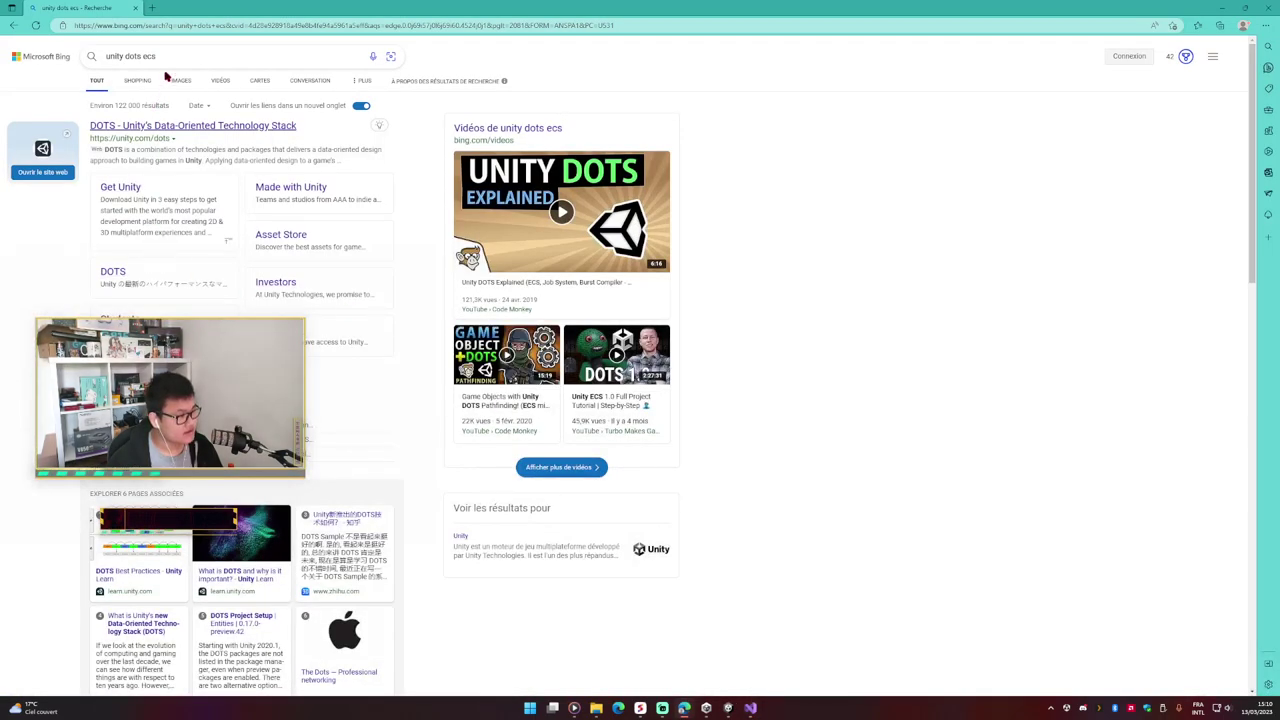
Step: Search Bing for 'unity quaternion delta' and skim the 'Delta Quaternion?' forum thread
left_click(117, 58)
type("qu")
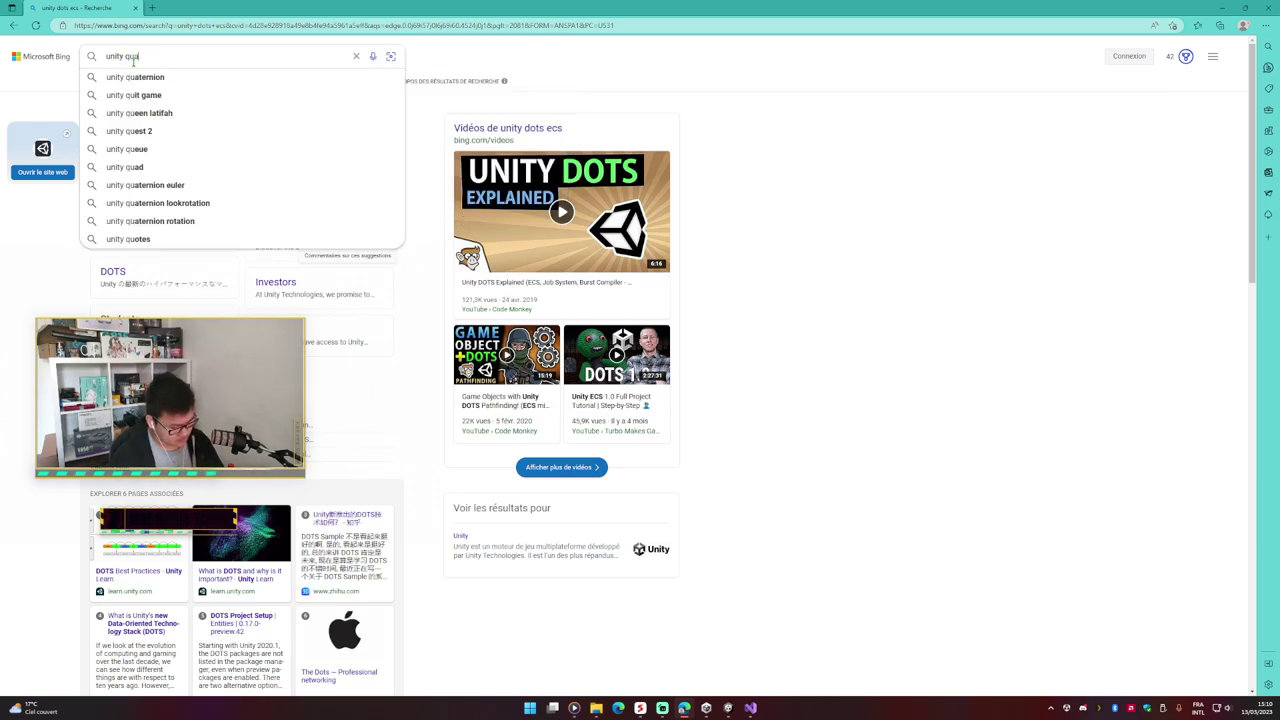
type("aternion")
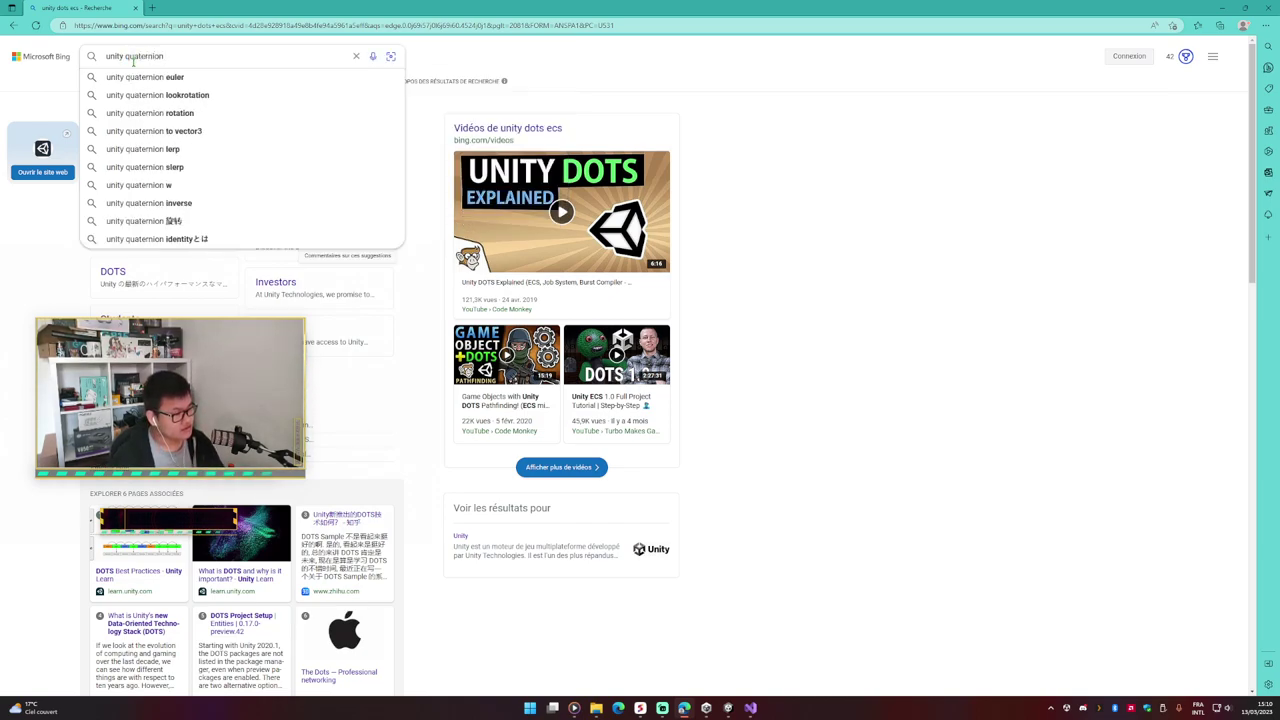
type(" delat")
key("Down")
key("Return")
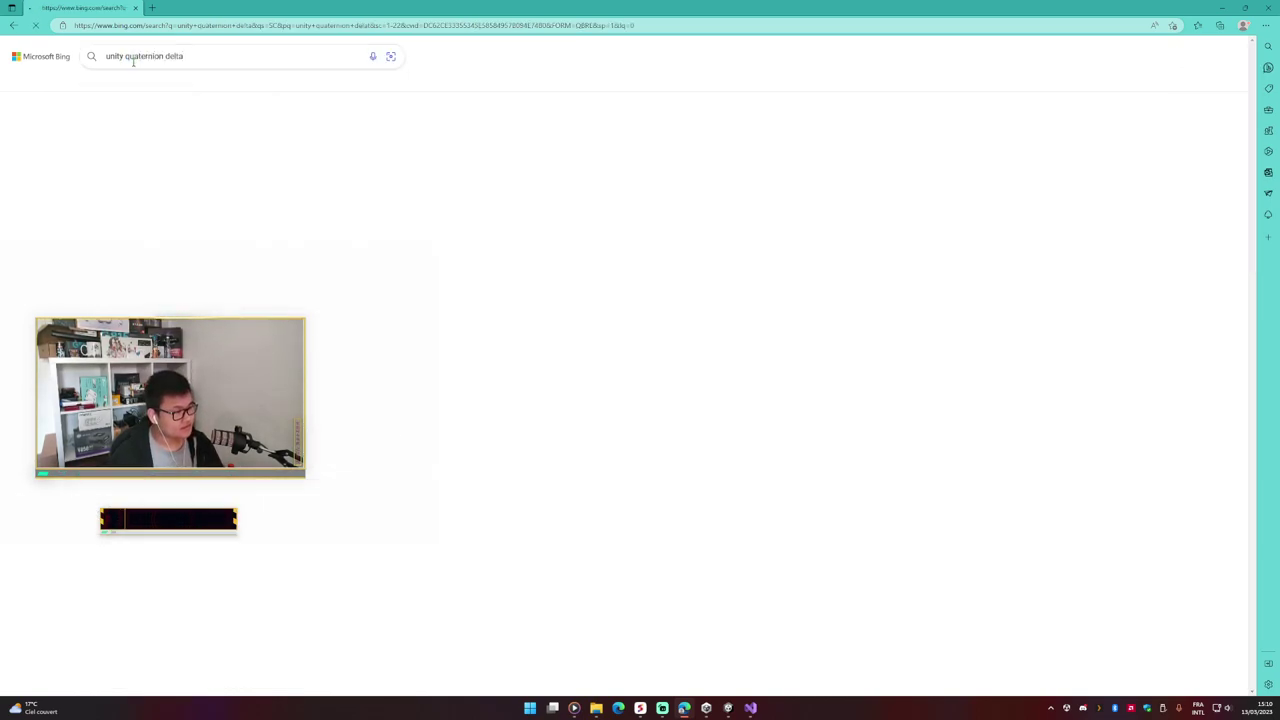
left_click(180, 125)
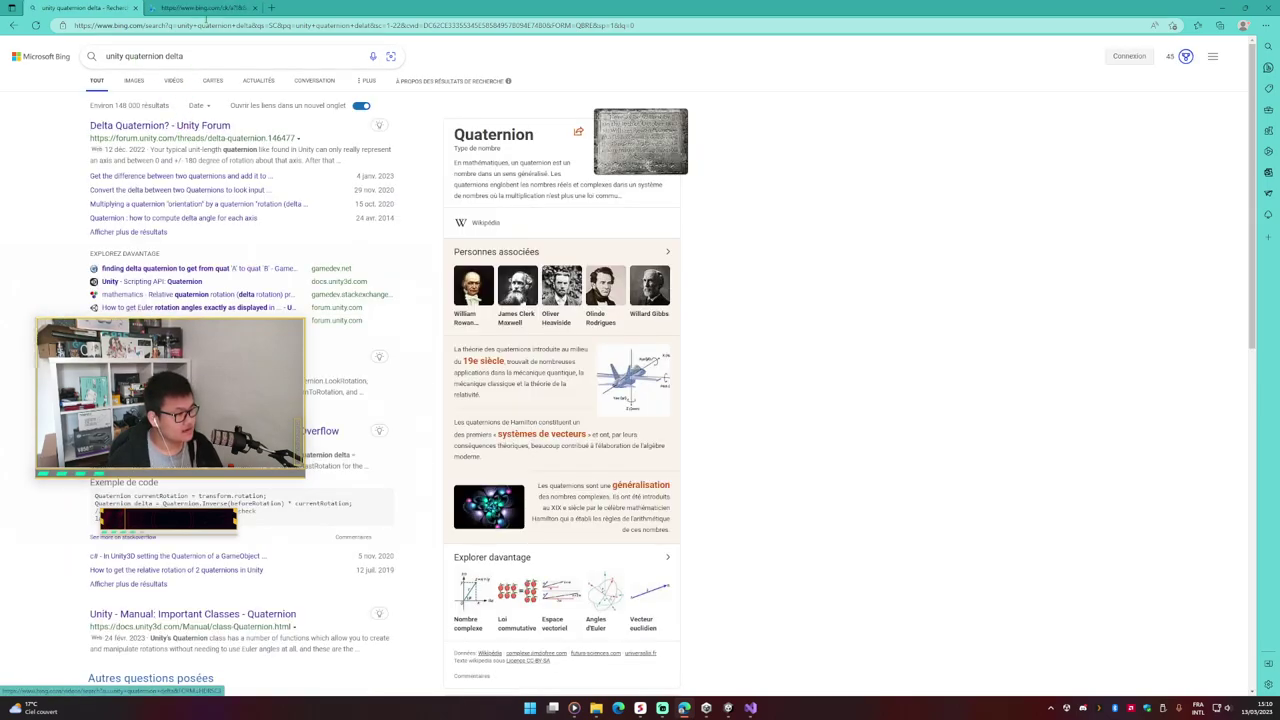
left_click(205, 10)
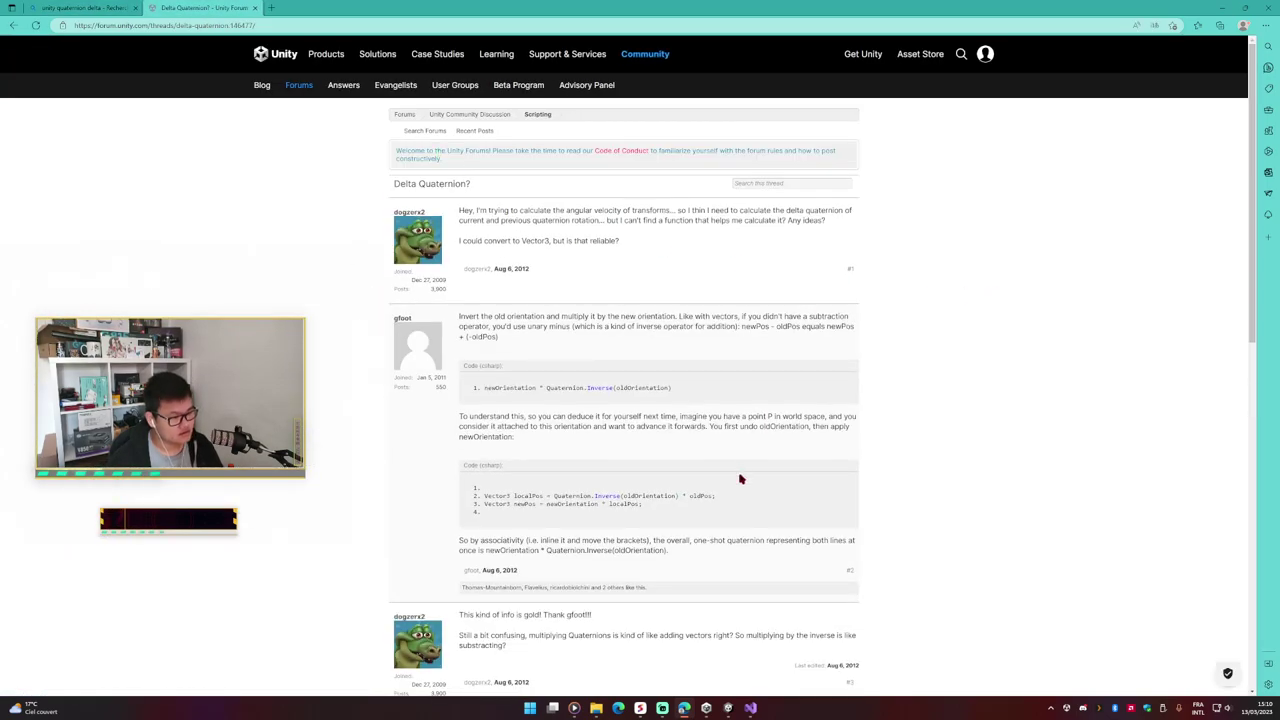
scroll(608, 447, "down", 3)
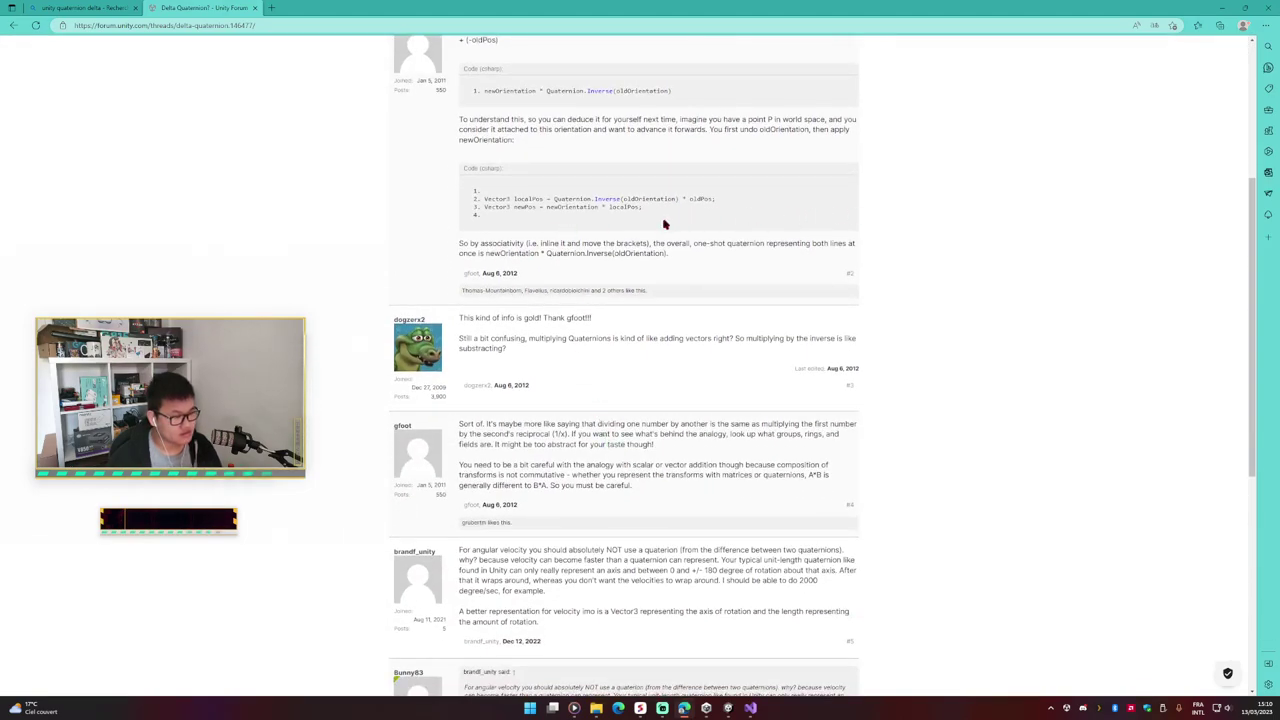
middle_click(201, 10)
Step: Search 'unity rotate quaternion' and open Unity's Scripting API Quaternion page
double_click(174, 56)
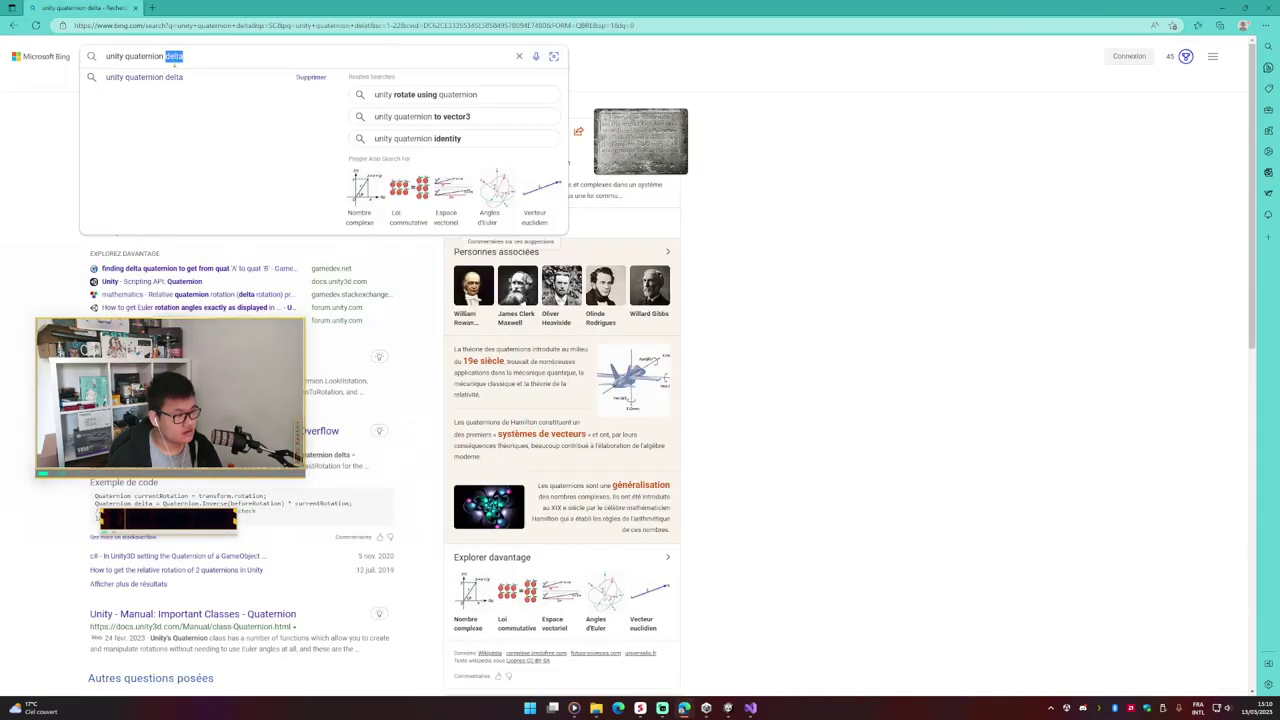
key("ctrl+a")
type("unity ")
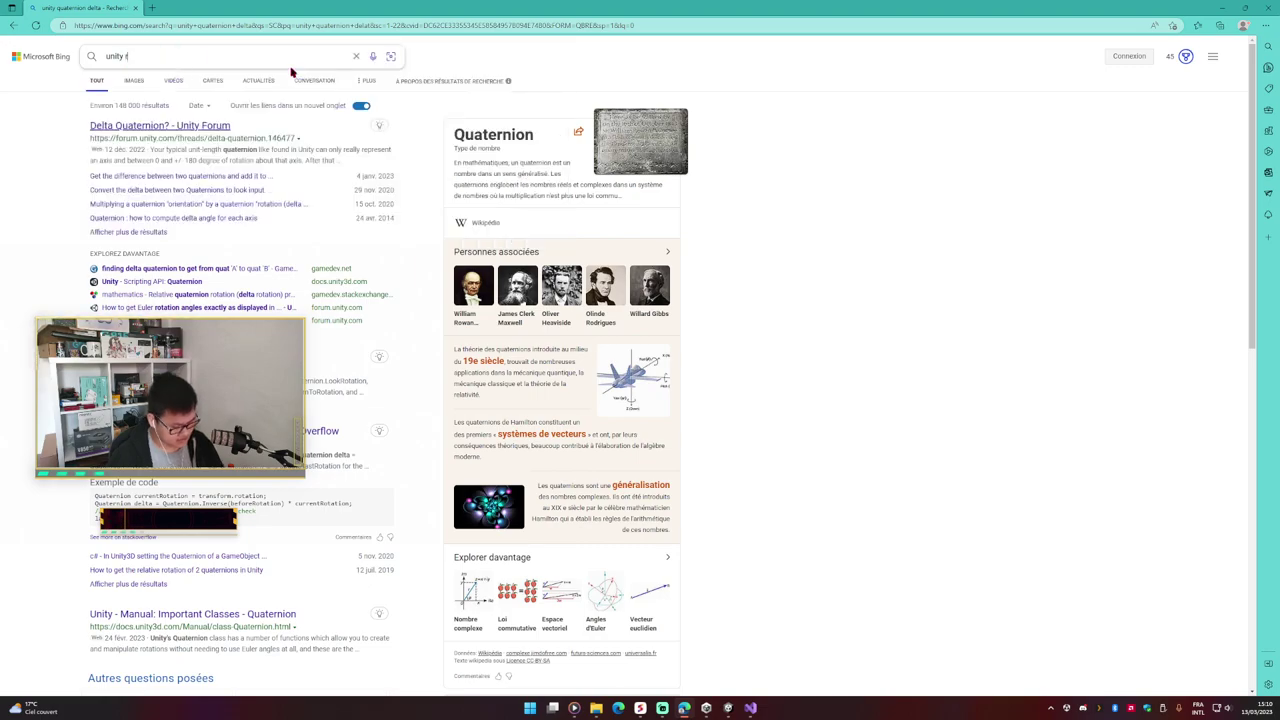
type("rot")
key("BackSpace")
key("BackSpace")
type("ot")
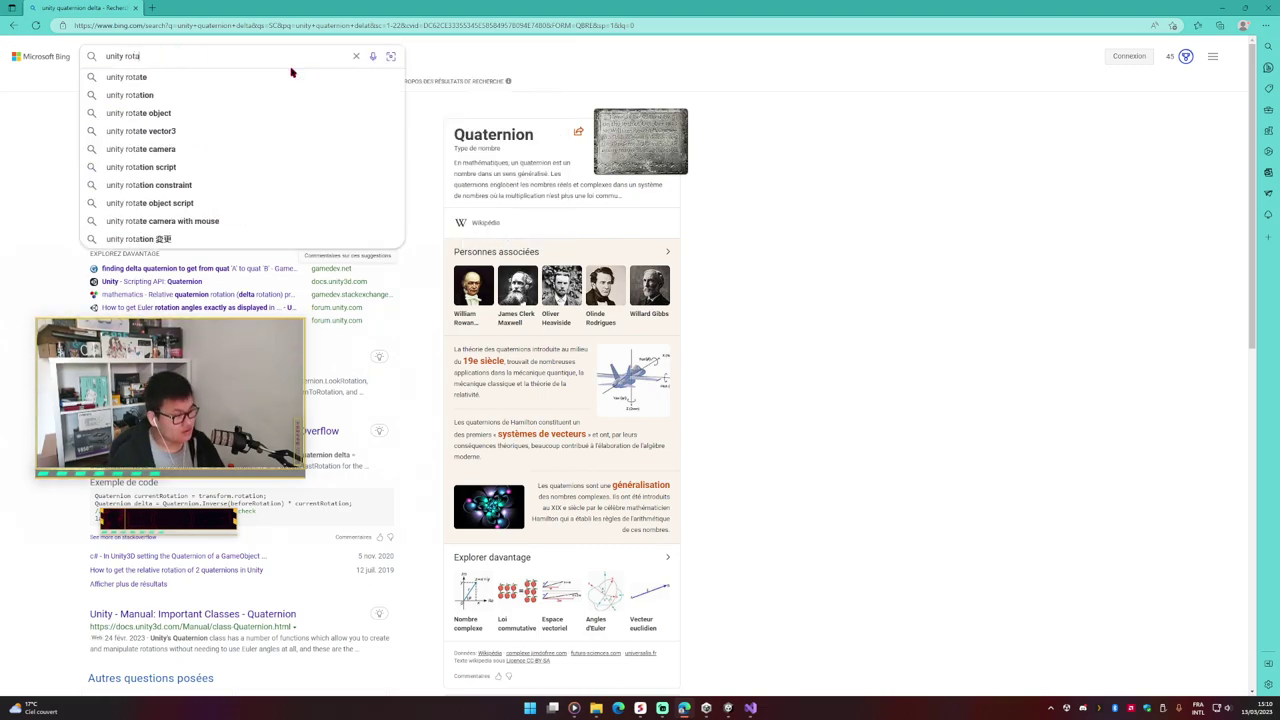
type("a")
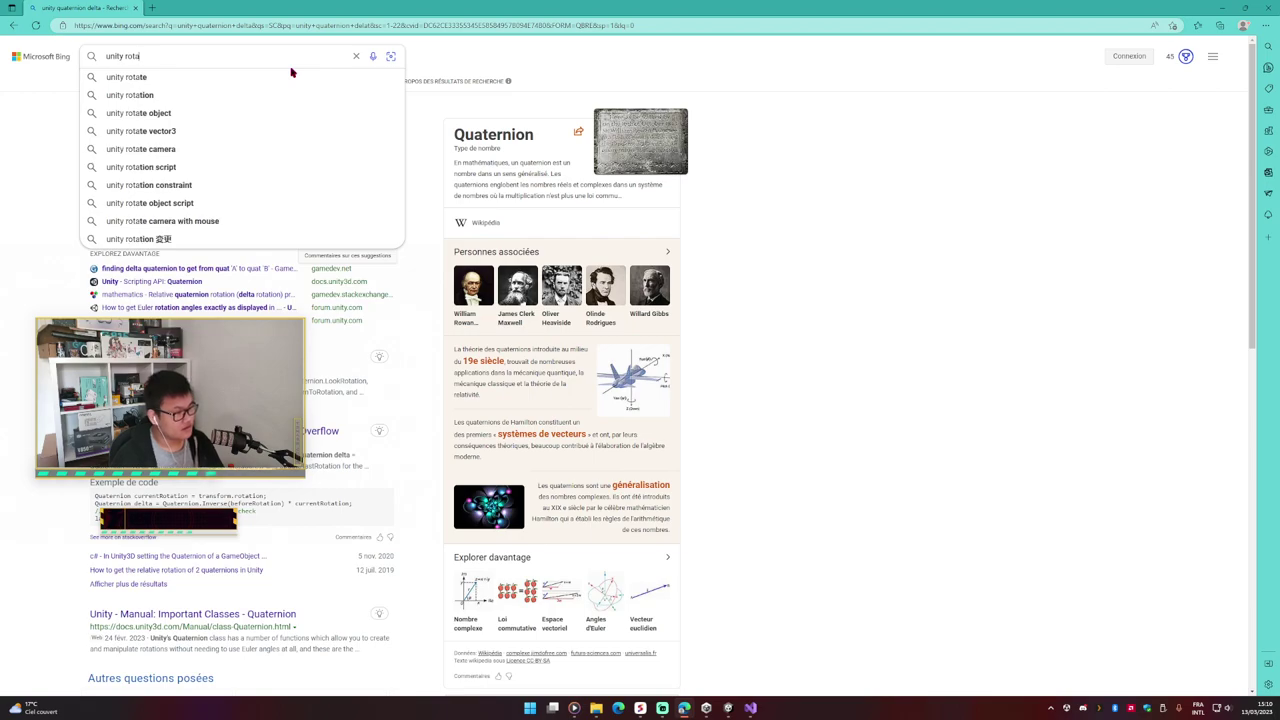
left_click(291, 72)
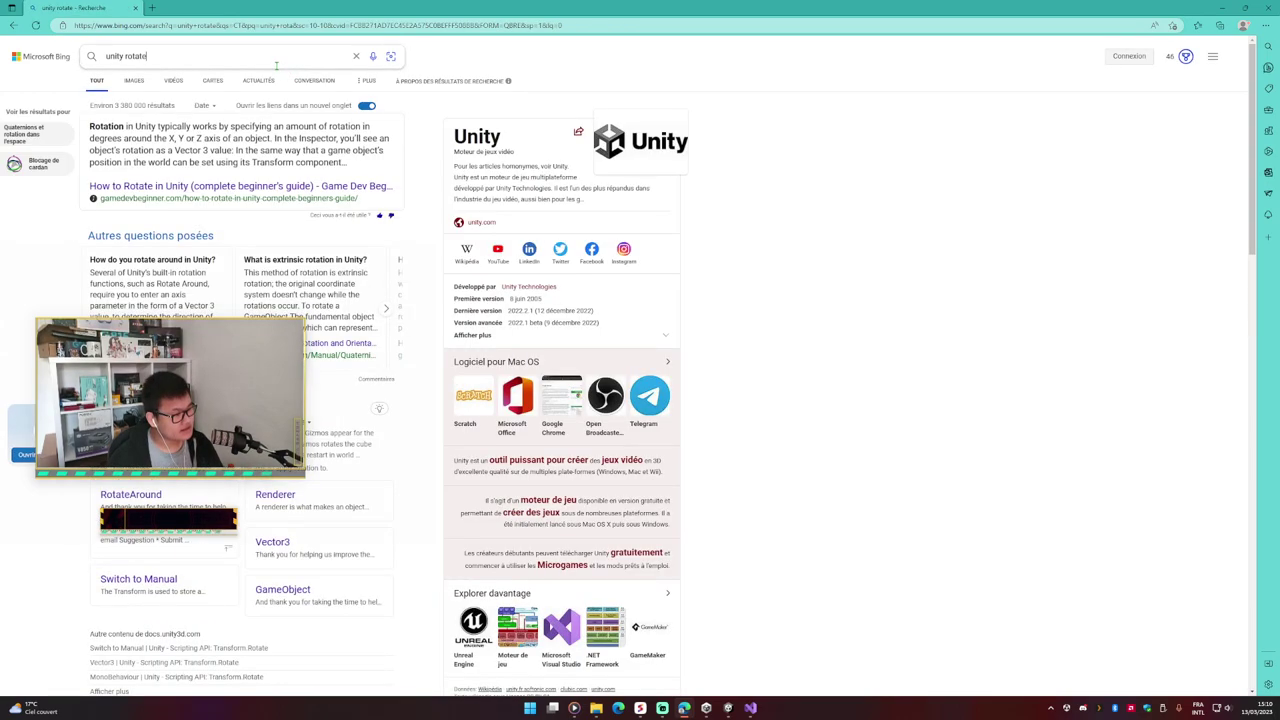
left_click(276, 66)
key("BackSpace")
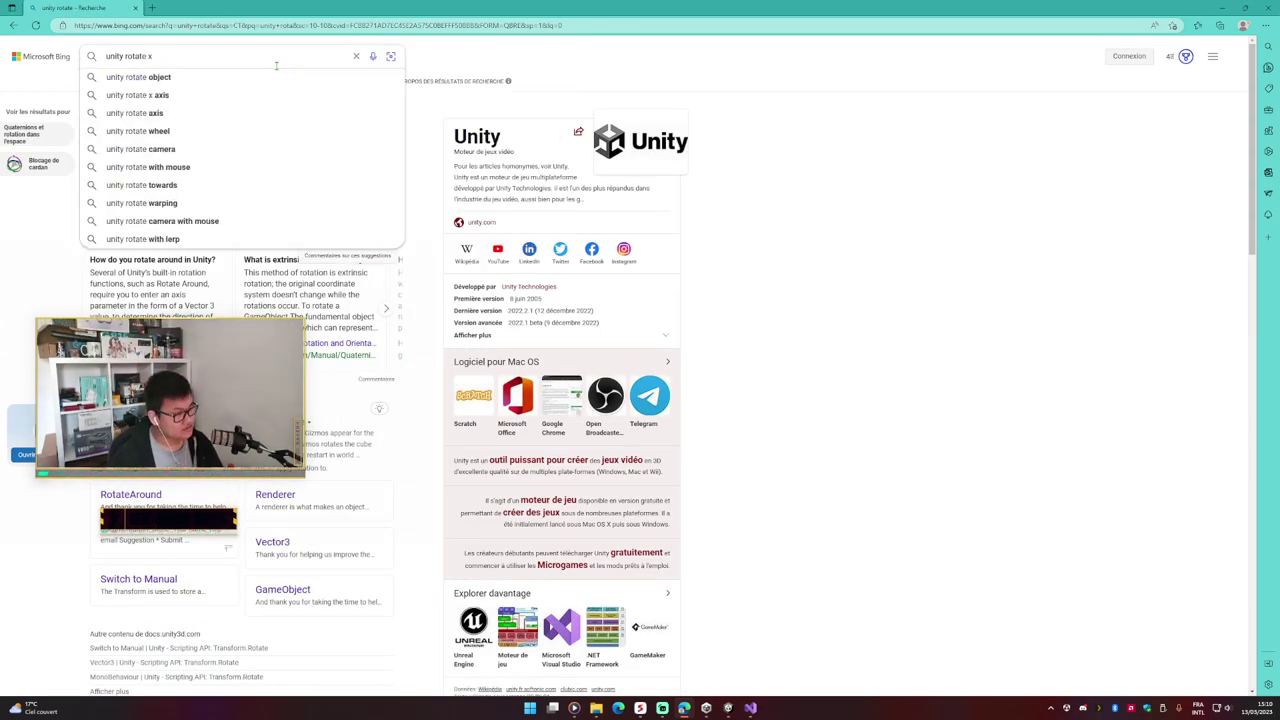
type("qua")
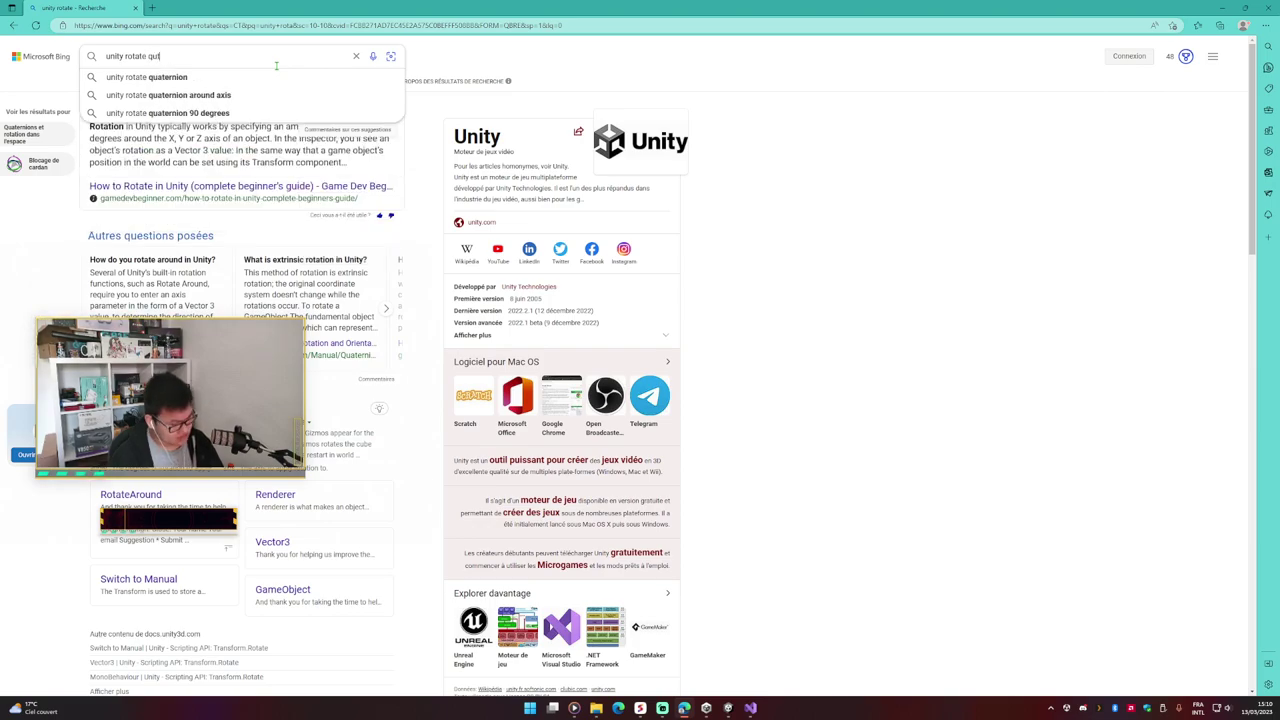
type("ternion")
key("Return")
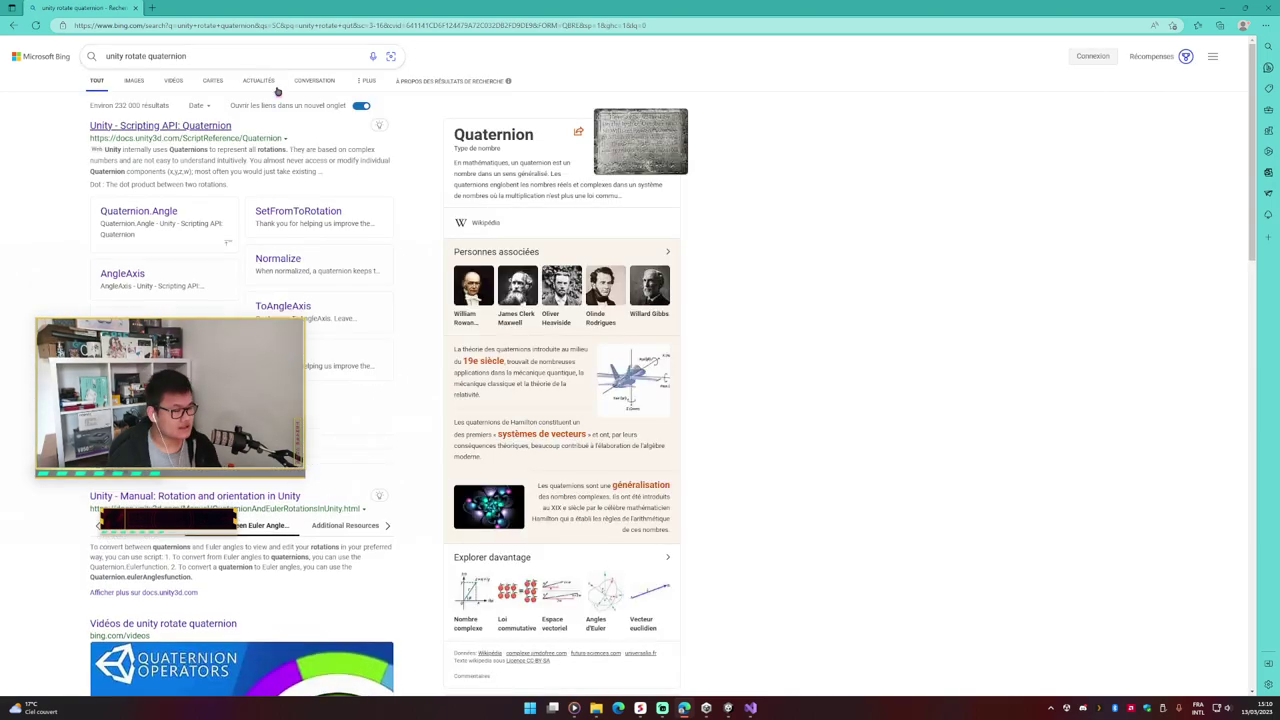
left_click(221, 127)
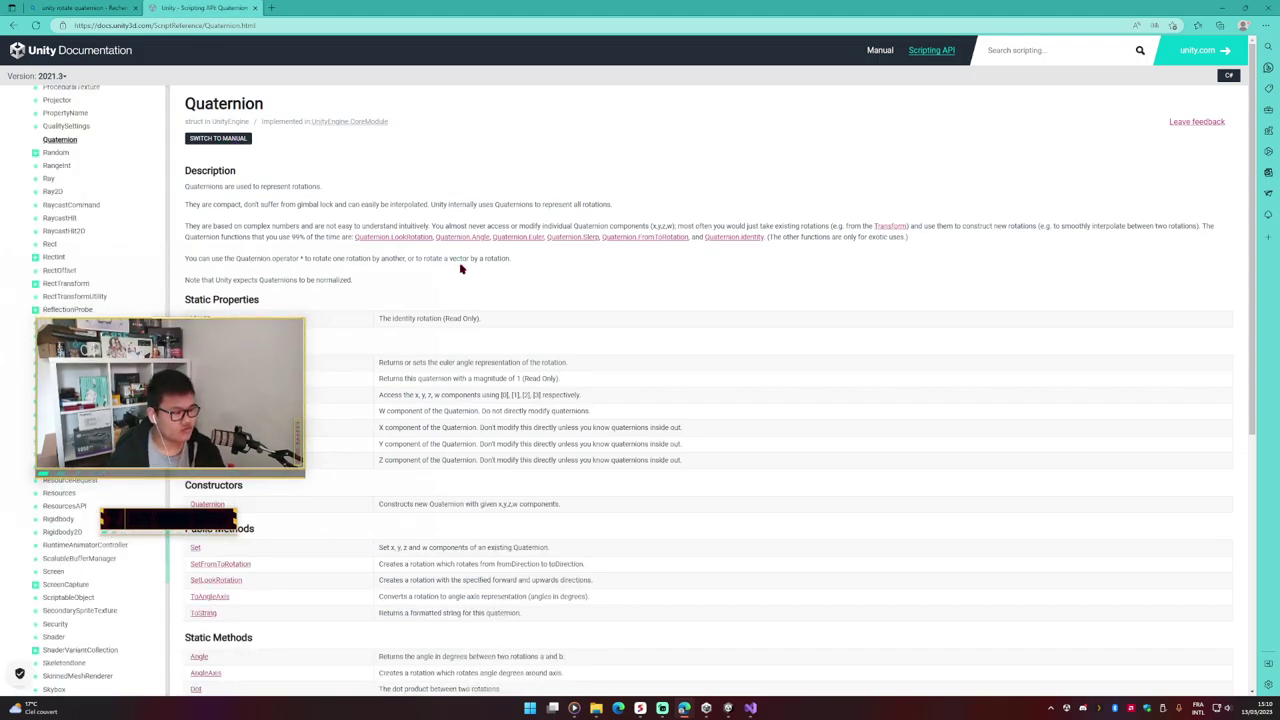
scroll(461, 268, "down", 3)
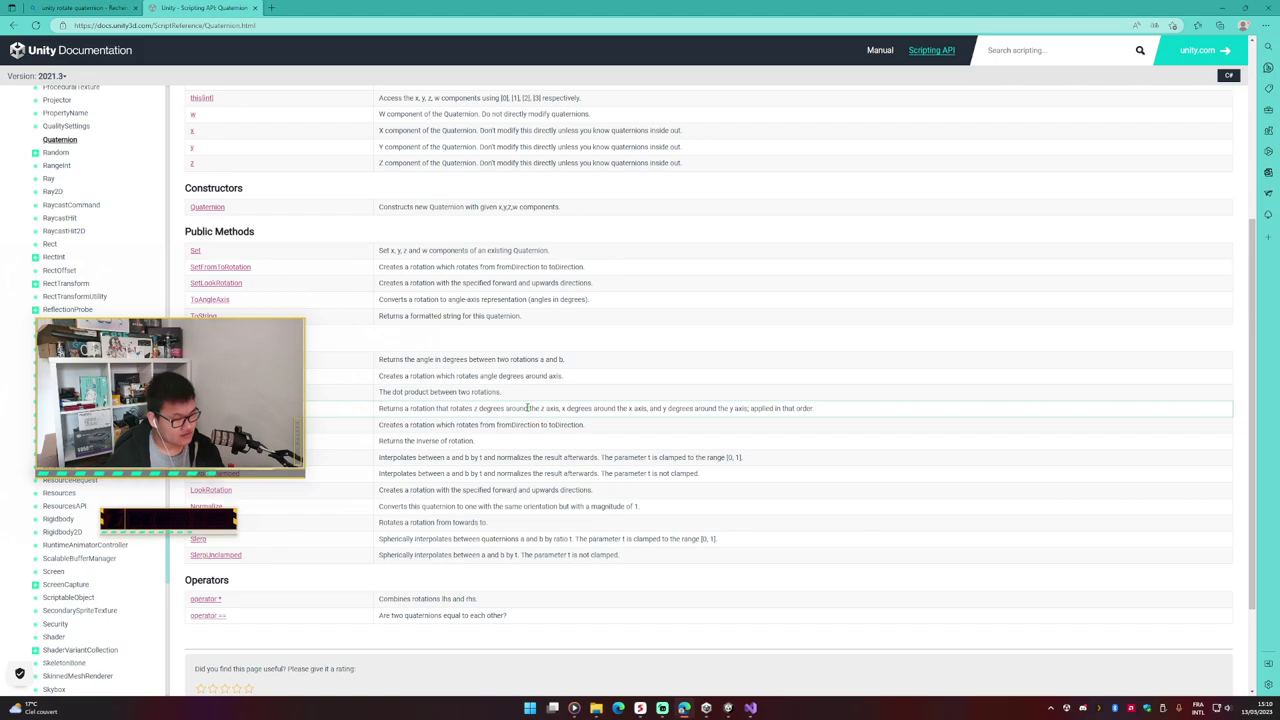
Step: Check the rotation system code, then close the Quaternion documentation tab
key("alt+Tab")
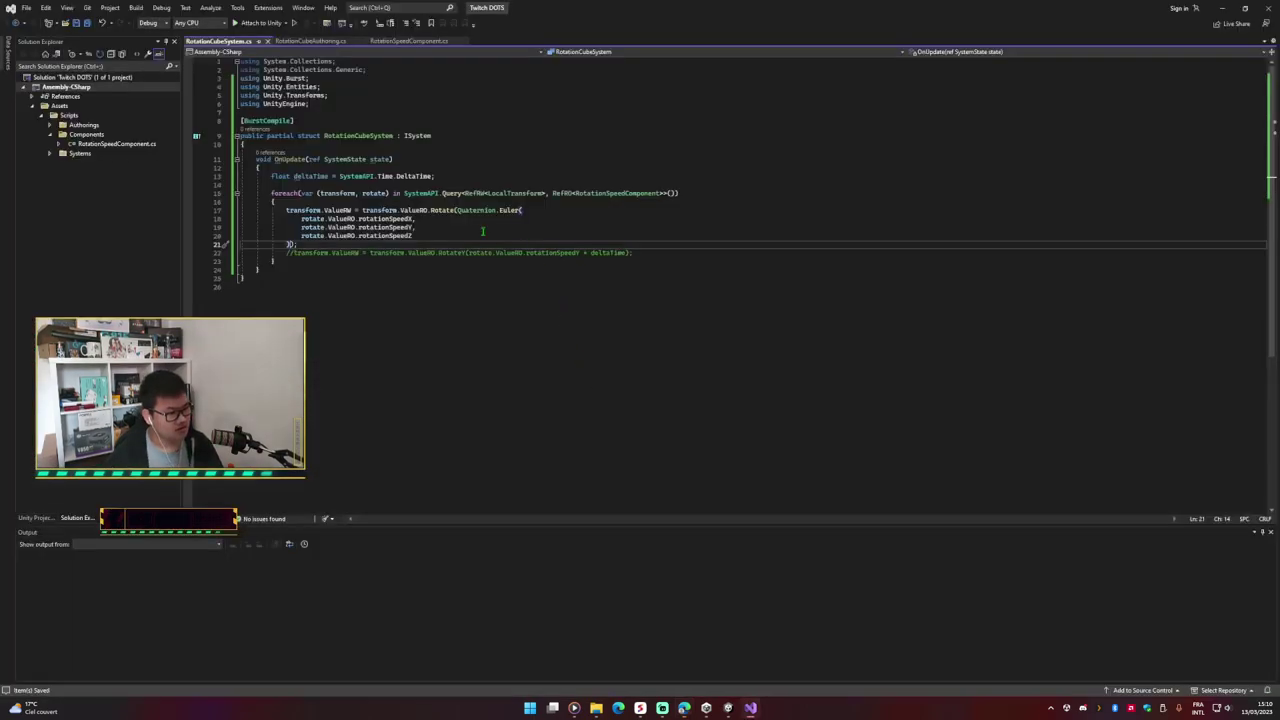
mouse_move(509, 211)
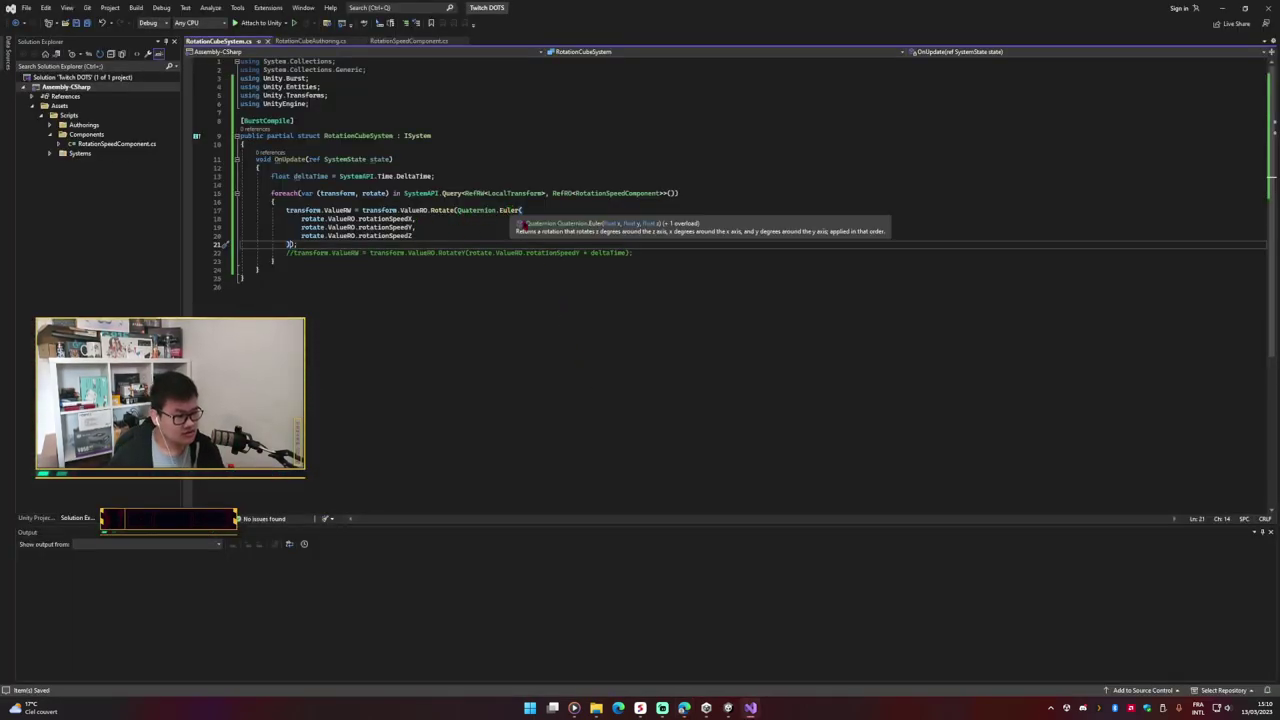
key("alt+Tab")
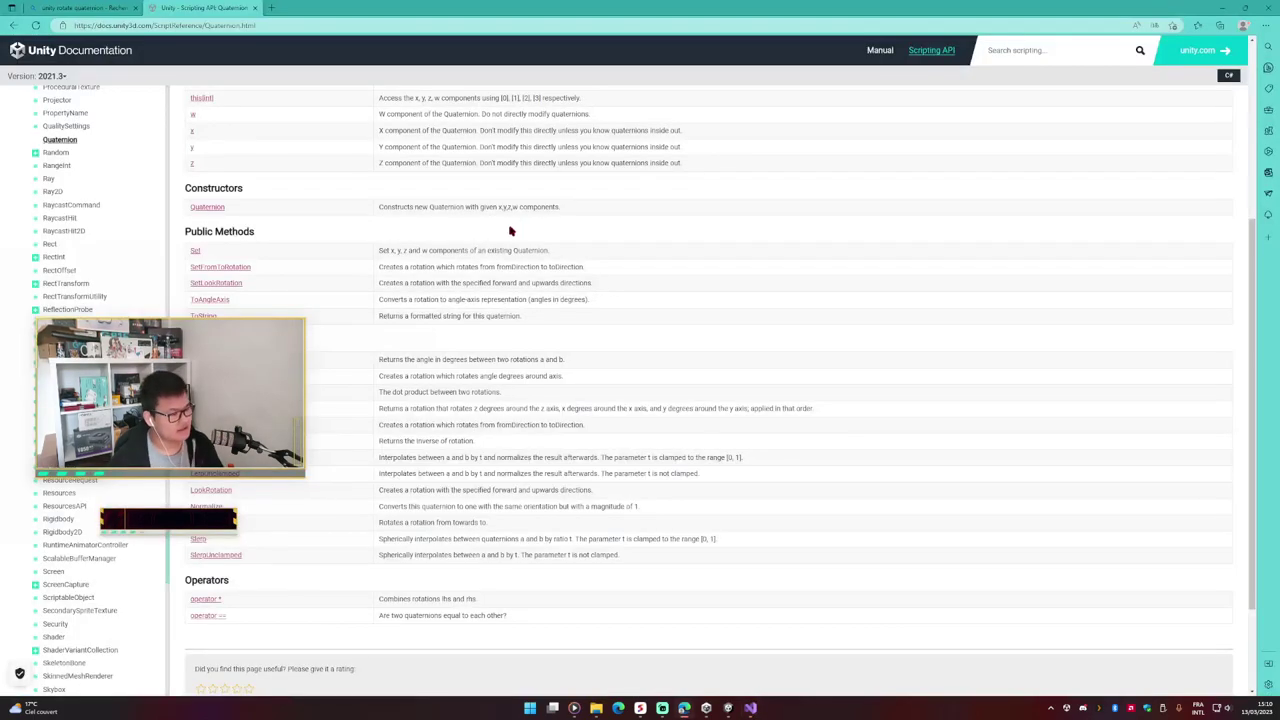
scroll(507, 236, "down", 2)
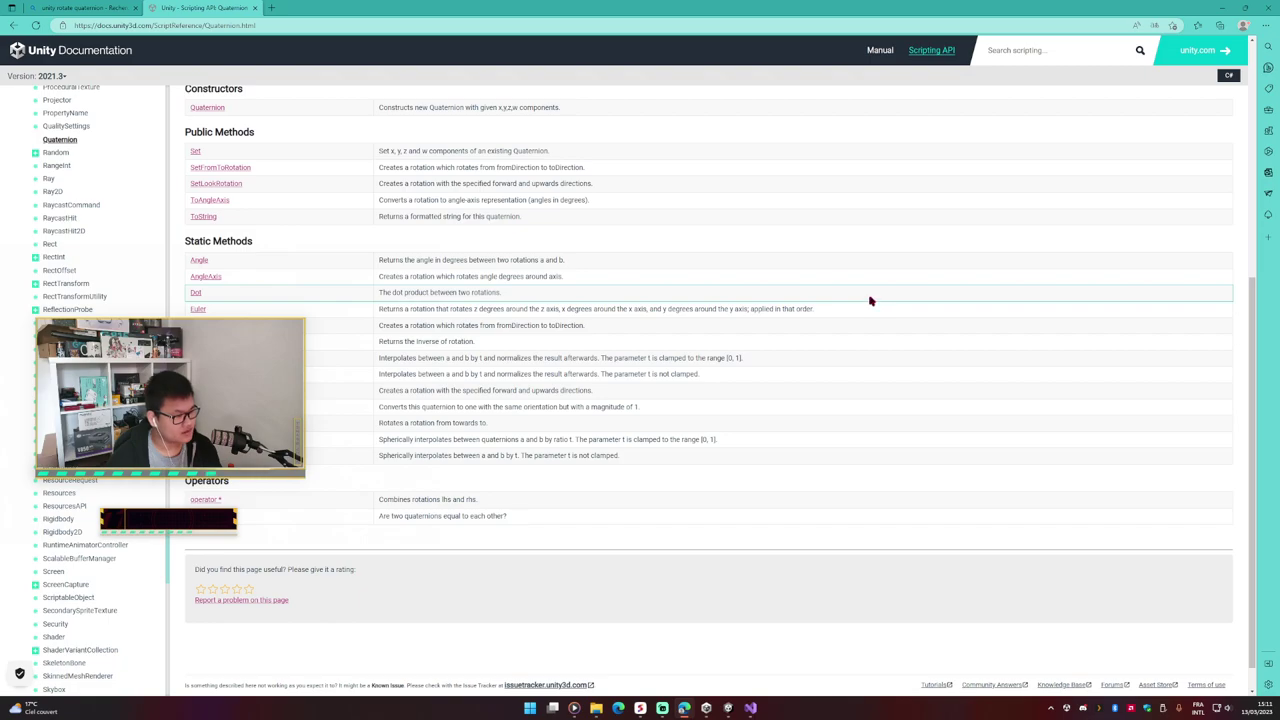
key("ctrl+w")
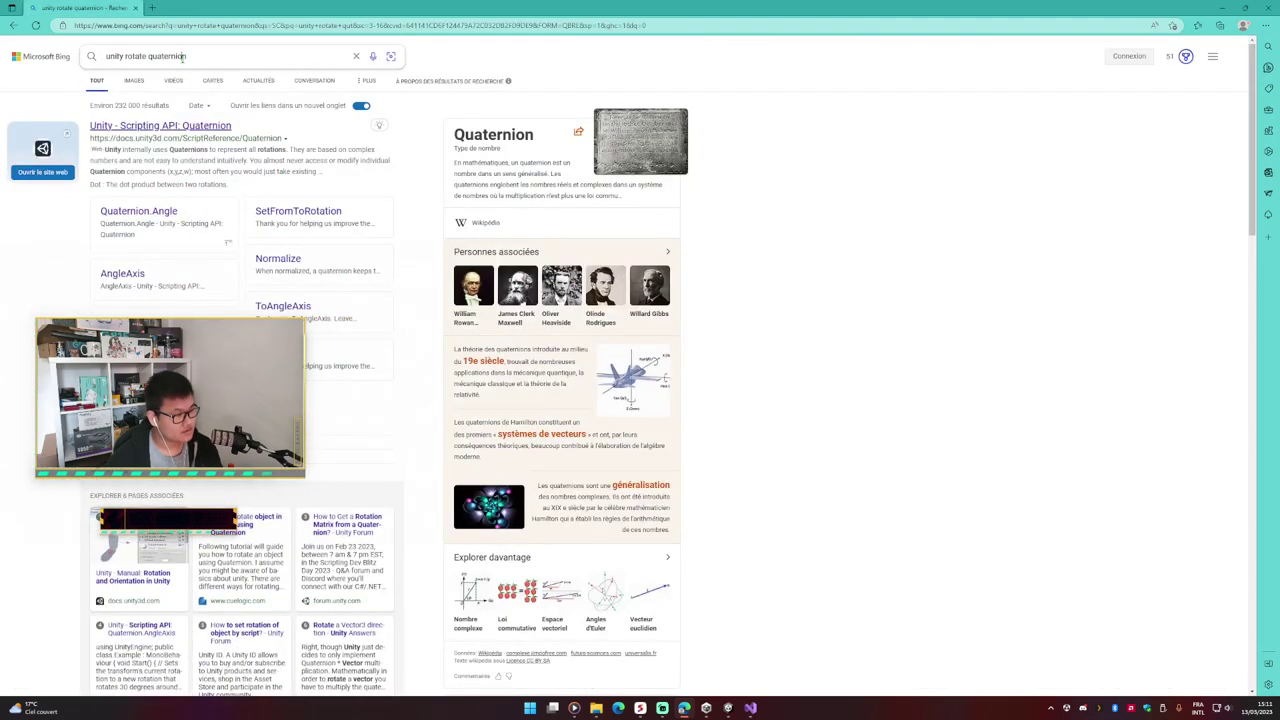
Step: Search Bing for 'unity quaternion rotation time delta'
double_click(236, 58)
left_click_drag(236, 58, 125, 58)
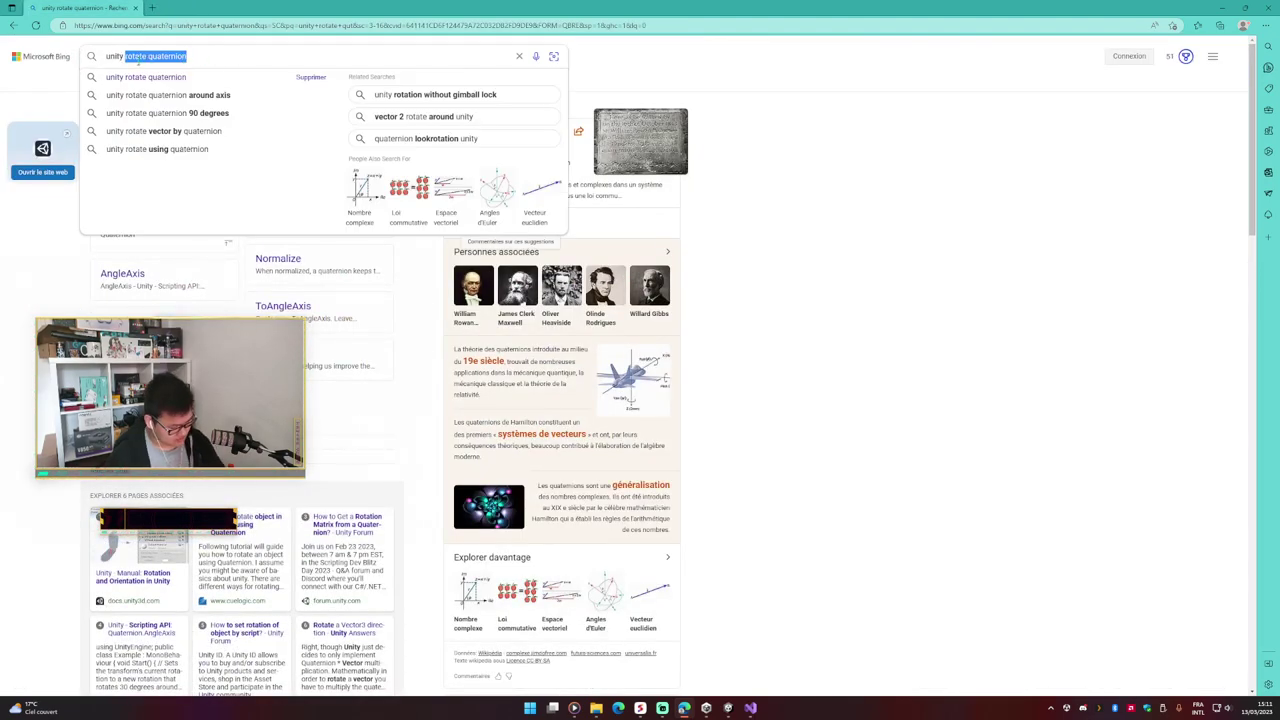
type("quaternio")
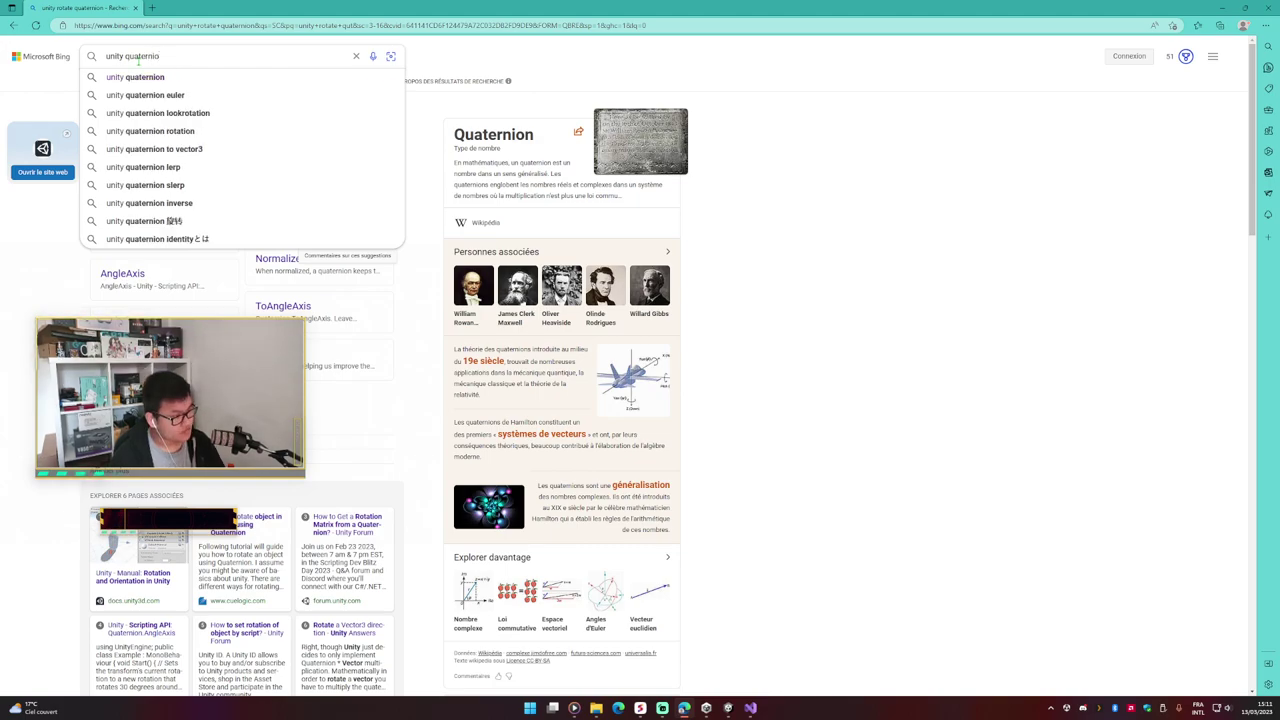
type("n r")
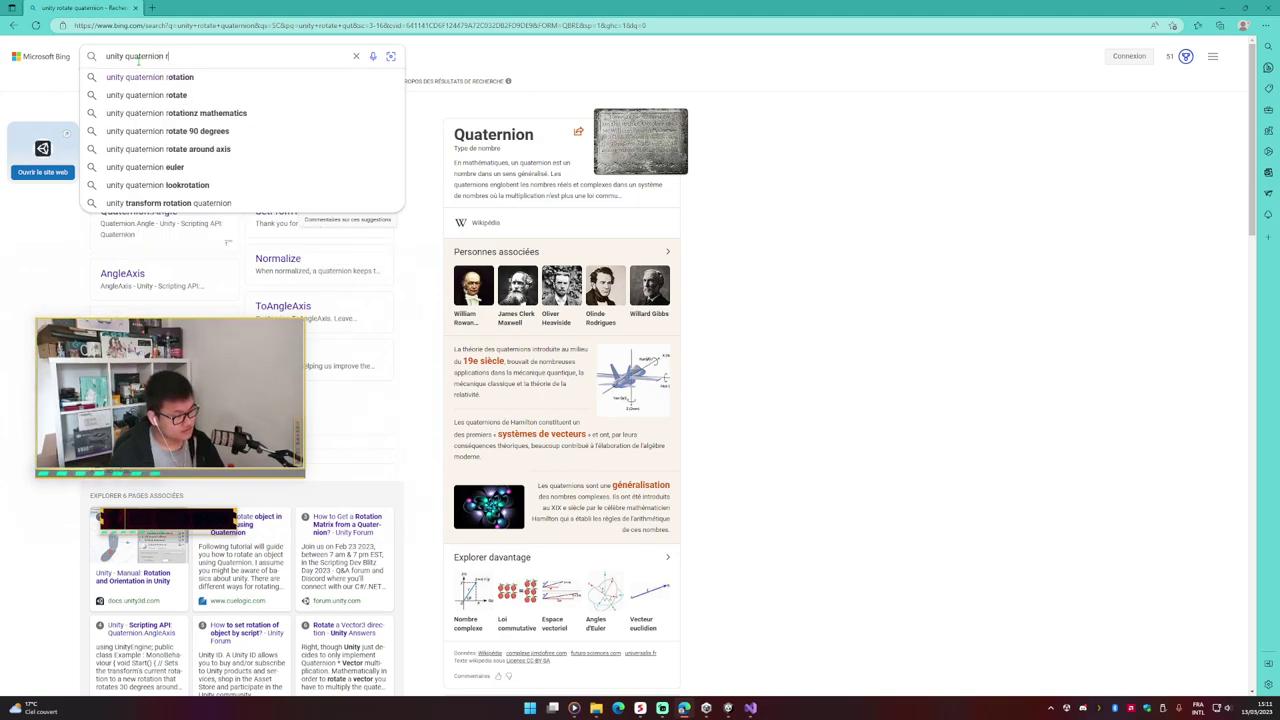
type("otation timne")
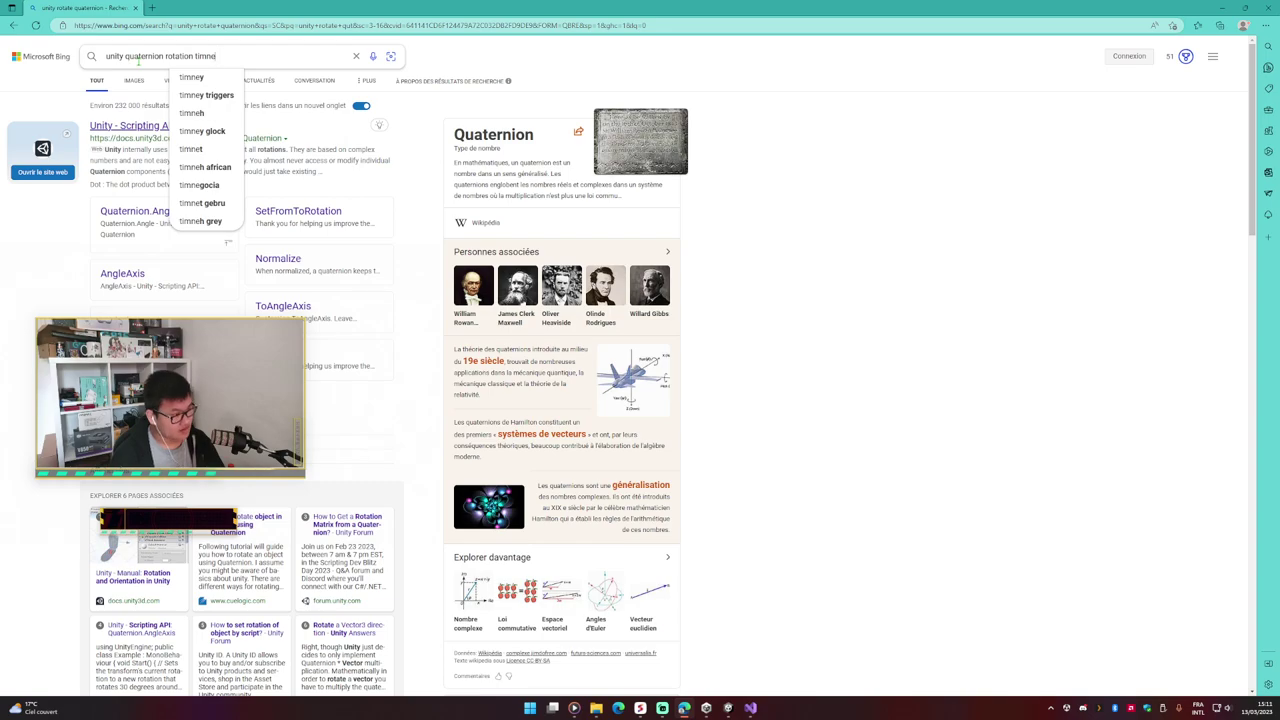
key("BackSpace")
key("BackSpace")
type("e delat")
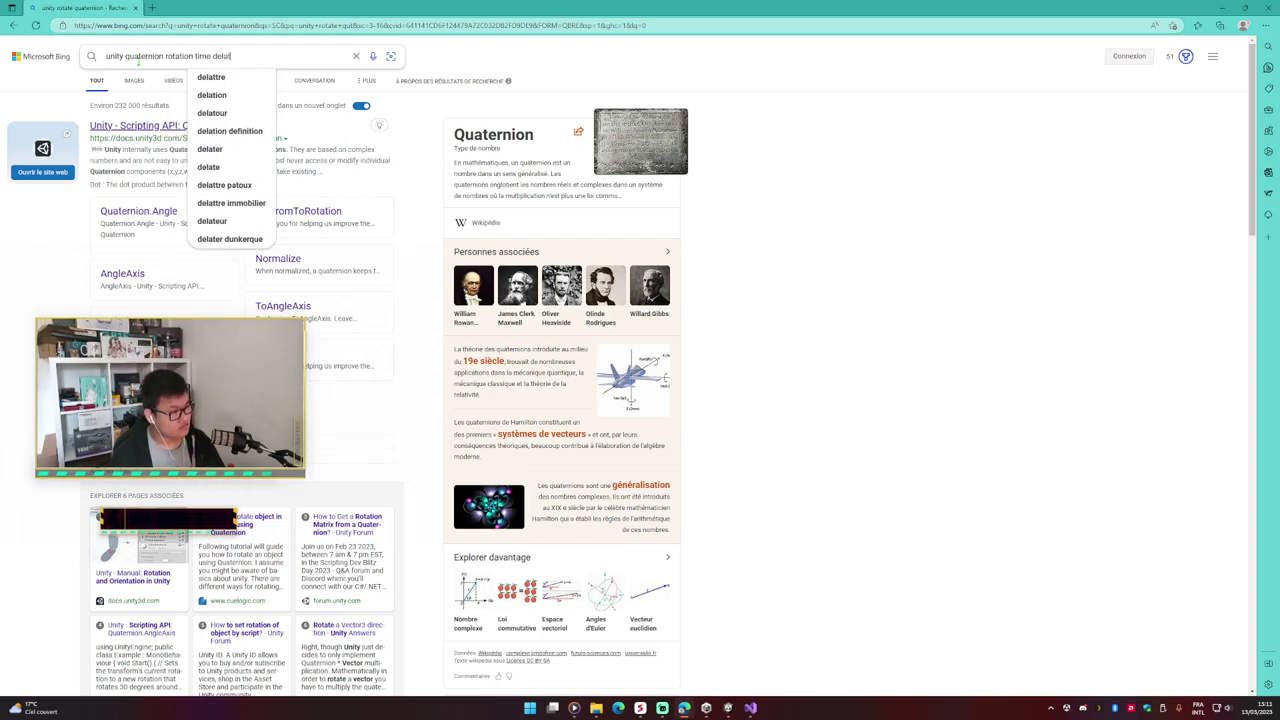
key("BackSpace")
key("BackSpace")
type("ta")
key("Return")
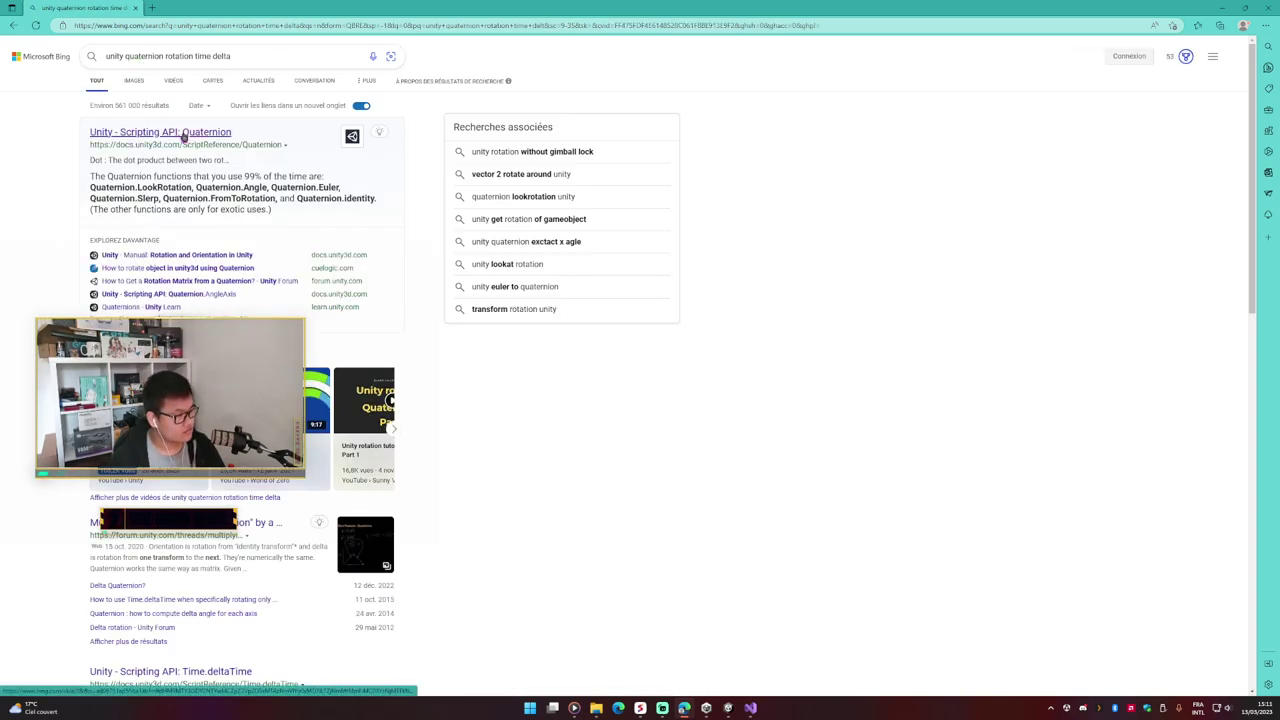
Step: Open the quaternion orientation forum thread and two other search results in background tabs
left_click(184, 136)
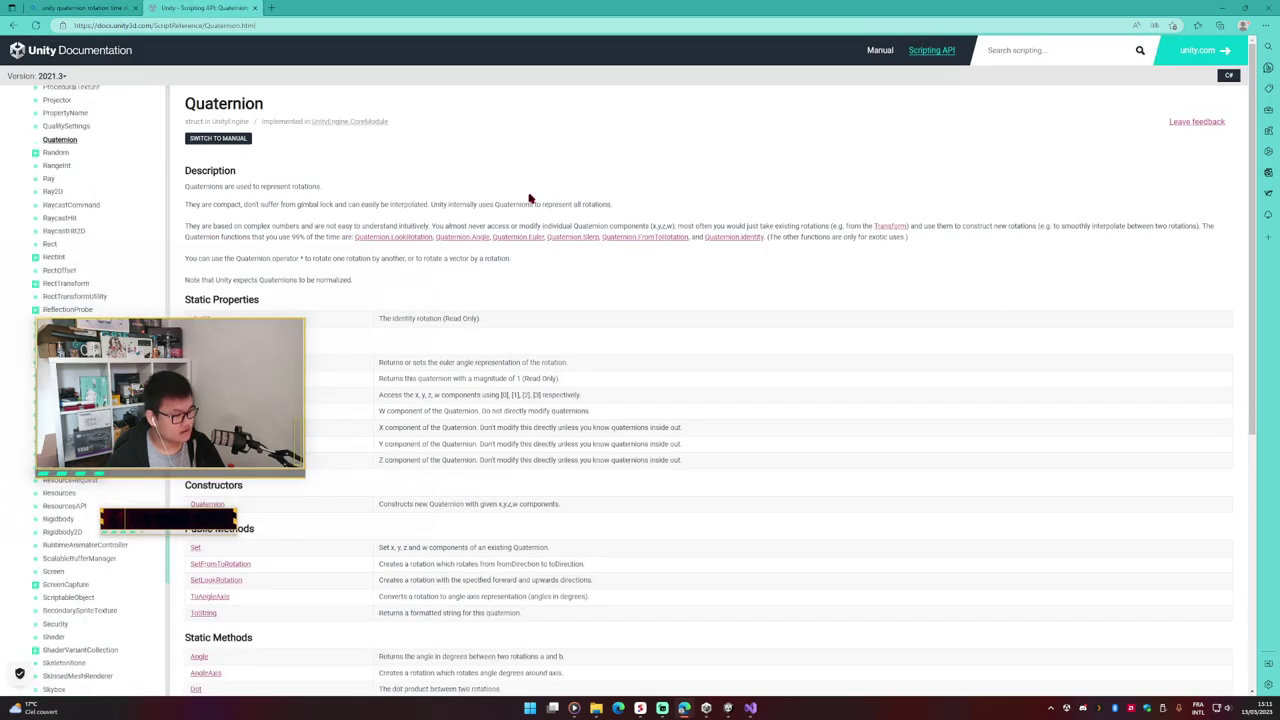
middle_click(219, 11)
scroll(443, 337, "down", 5)
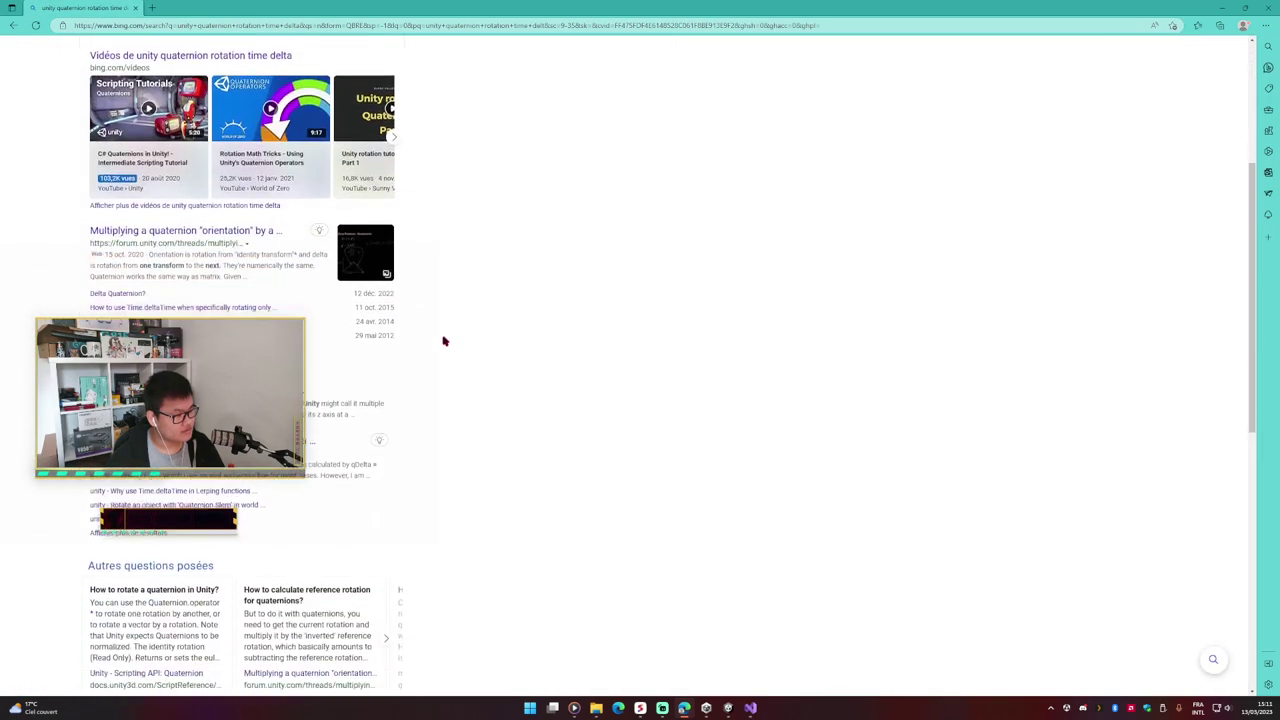
middle_click(204, 232)
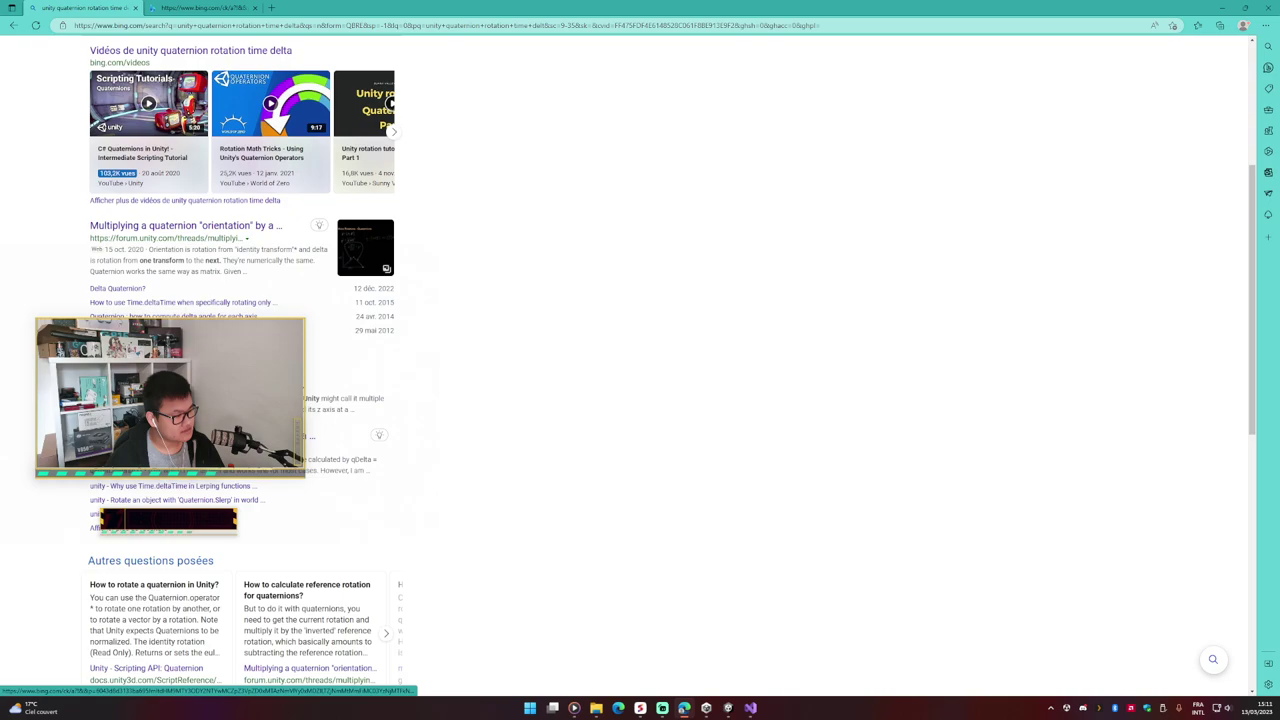
middle_click(308, 437)
middle_click(306, 360)
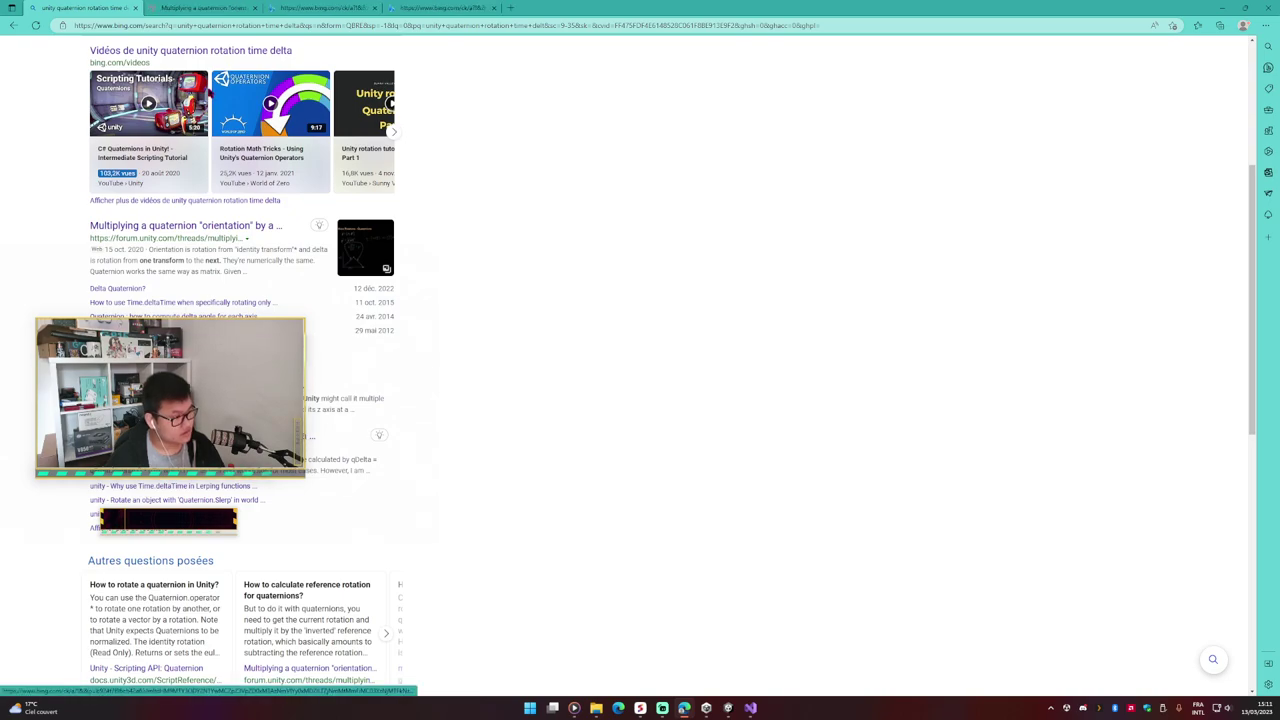
Step: Read the 'Multiplying a quaternion orientation' thread, close it, and return to RotationCubeSystem
left_click(216, 16)
scroll(417, 330, "down", 3)
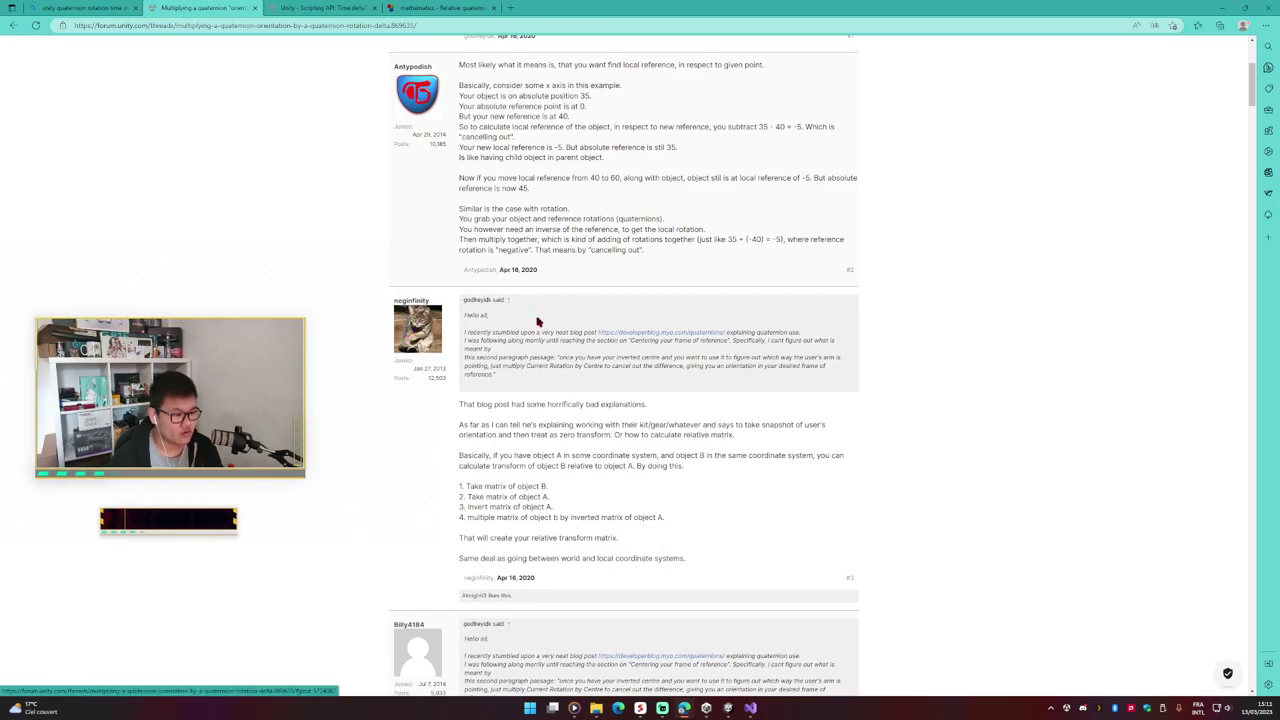
scroll(538, 321, "down", 1)
scroll(560, 376, "down", 2)
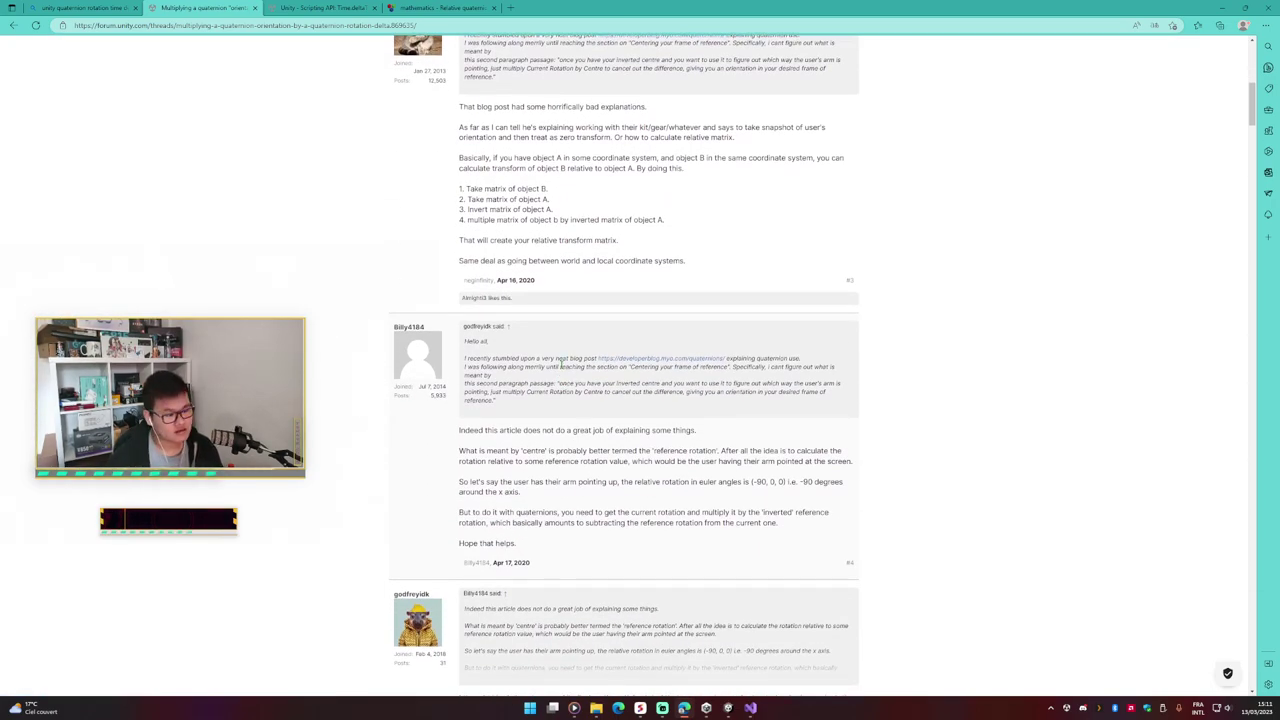
scroll(560, 365, "down", 1)
scroll(562, 368, "down", 4)
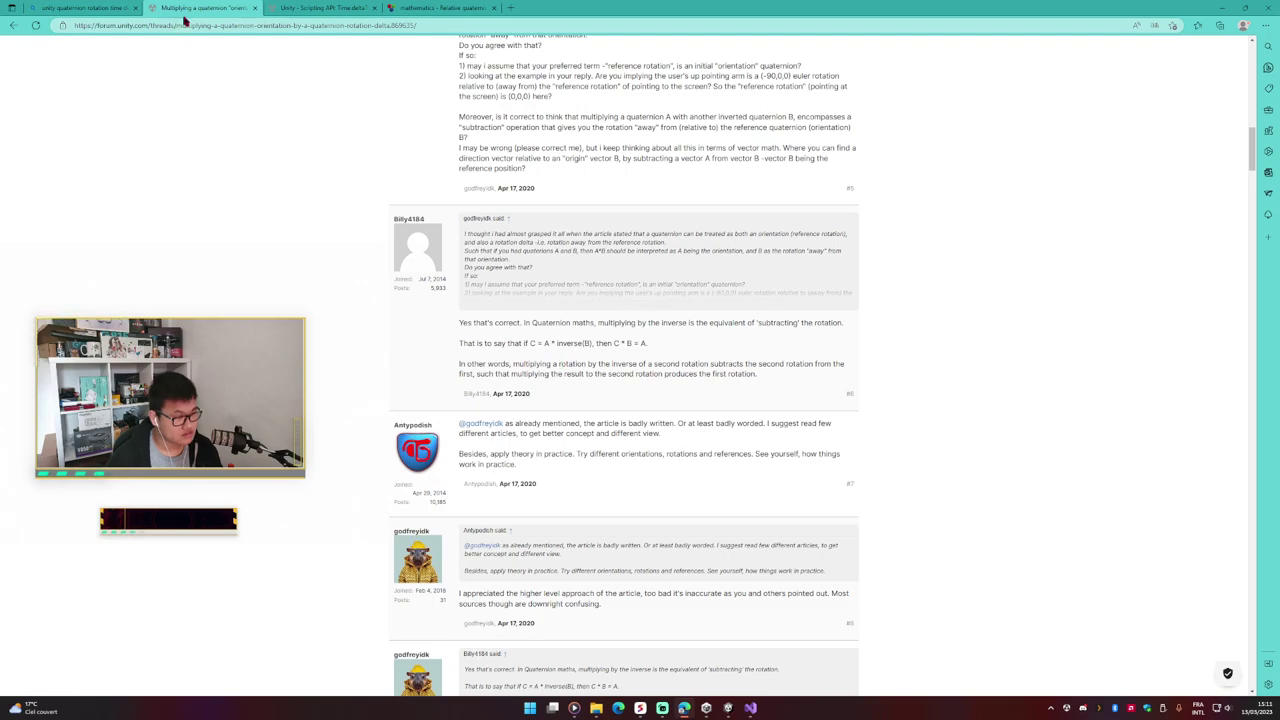
middle_click(216, 7)
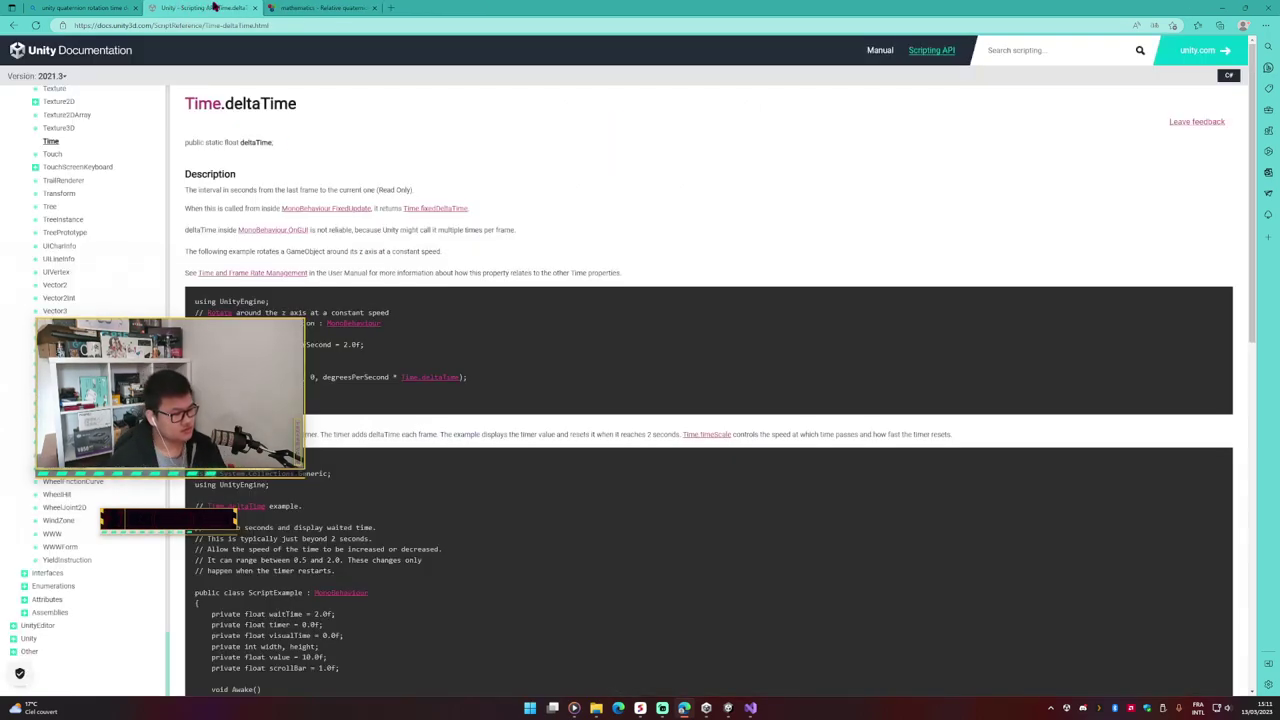
left_click(728, 708)
left_click(750, 708)
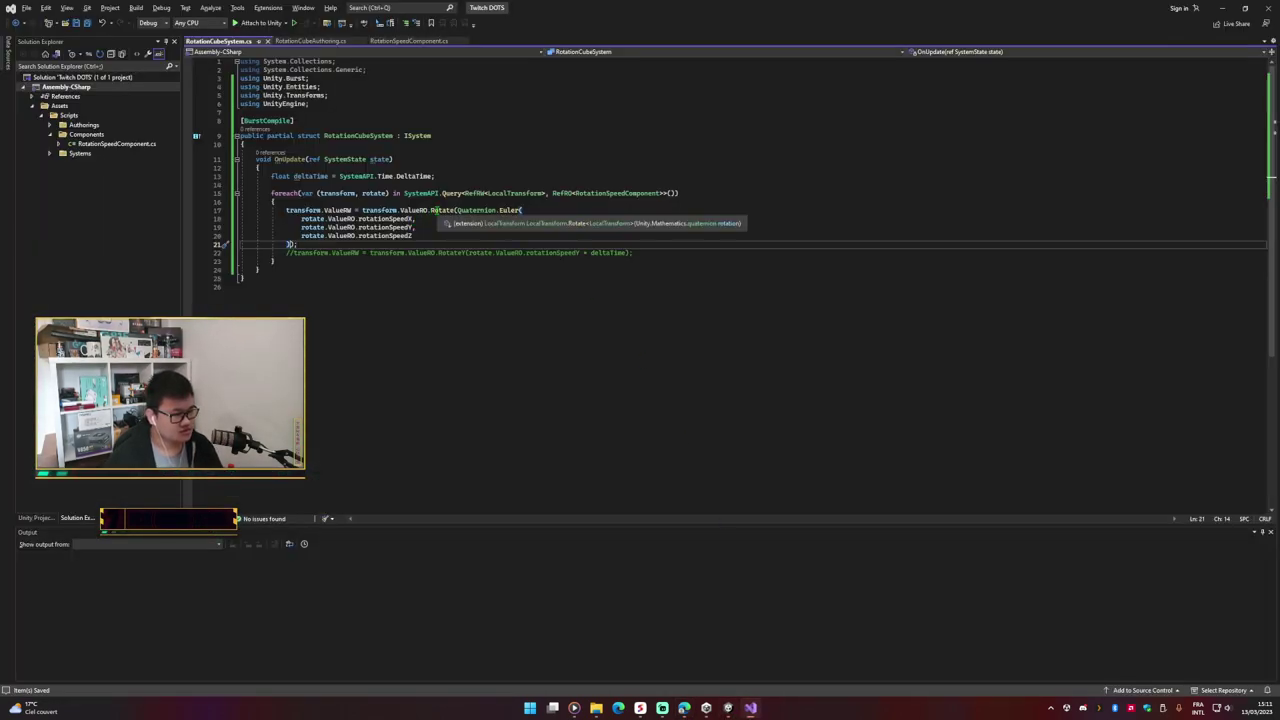
left_click(435, 210, "ctrl")
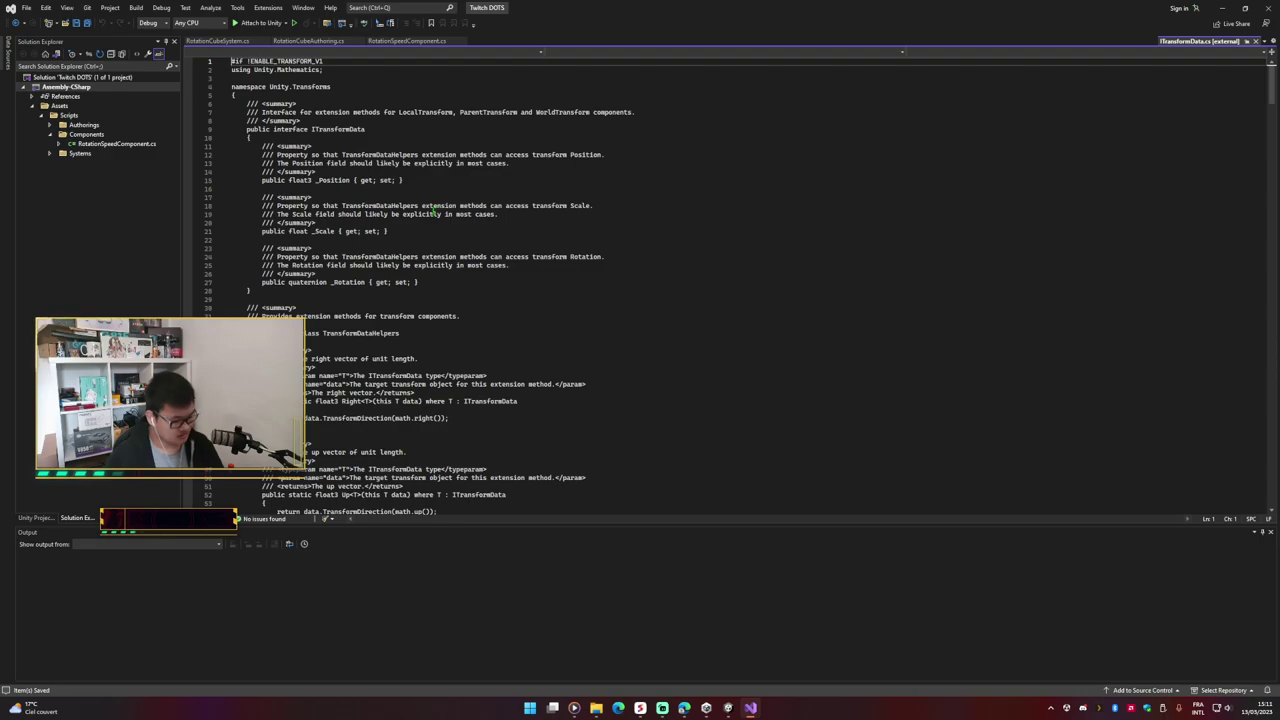
key("ctrl+f")
type("Rota")
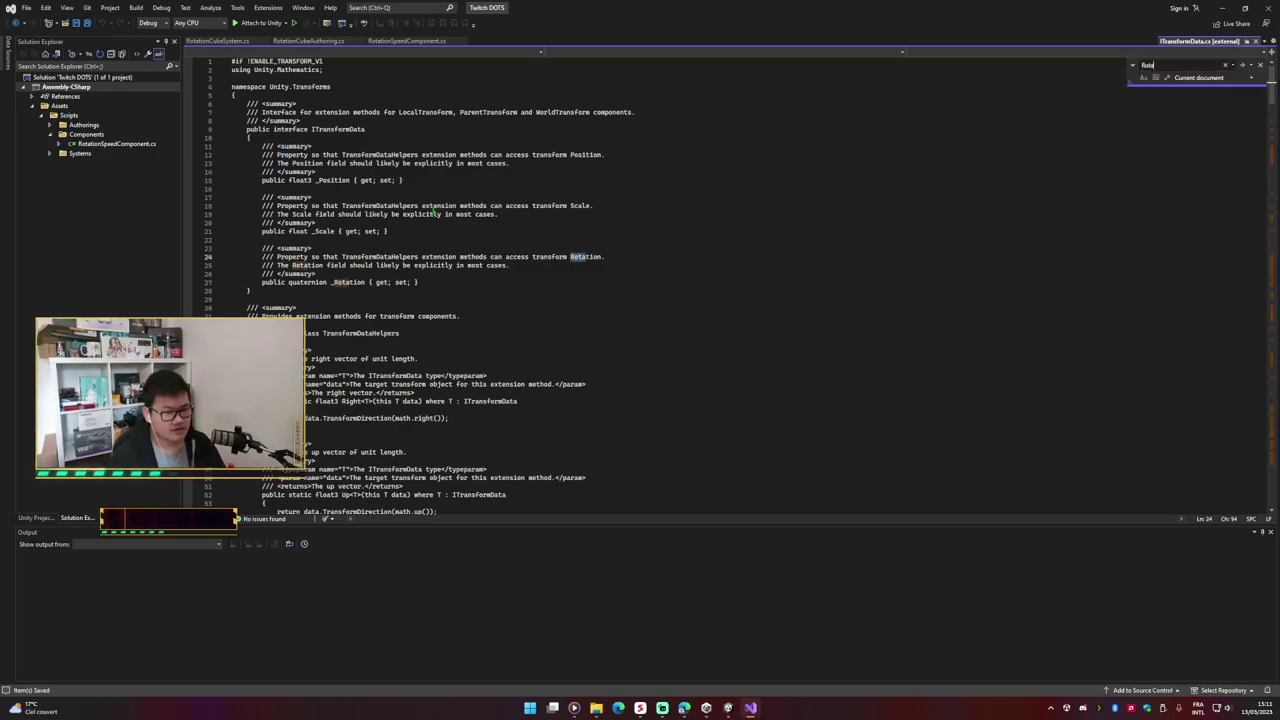
type("te")
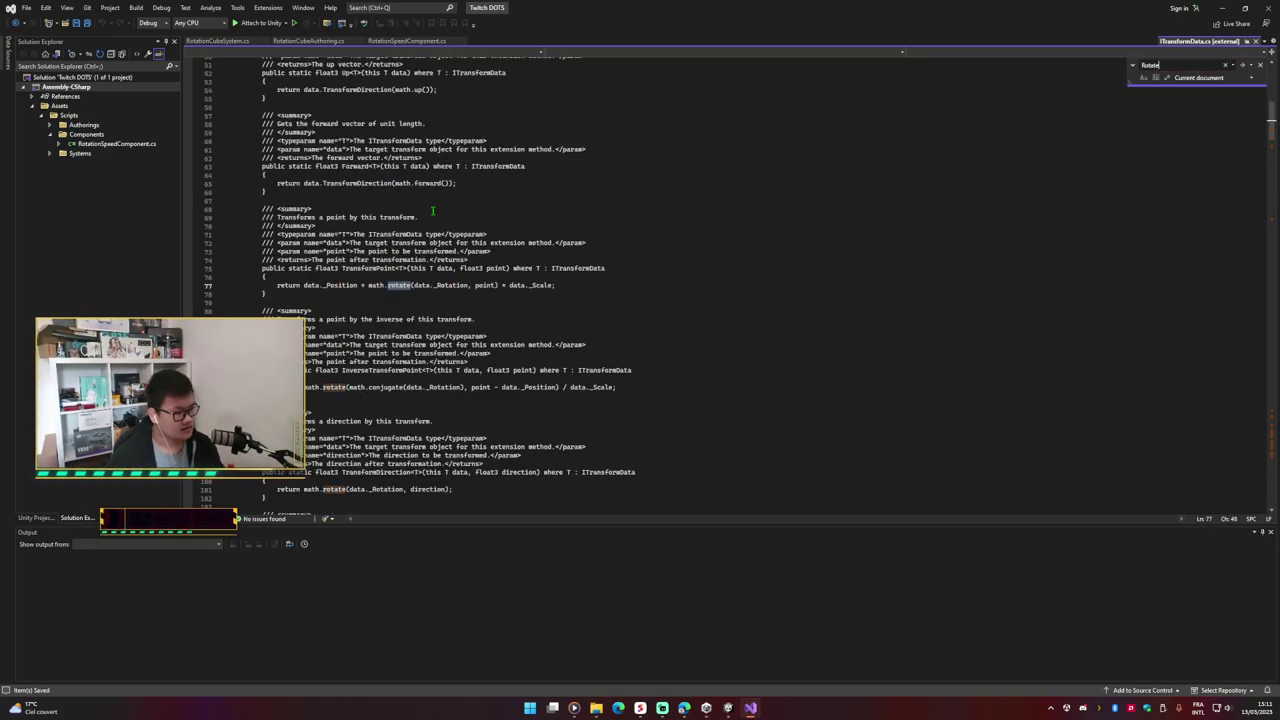
key("Return")
key("Return")
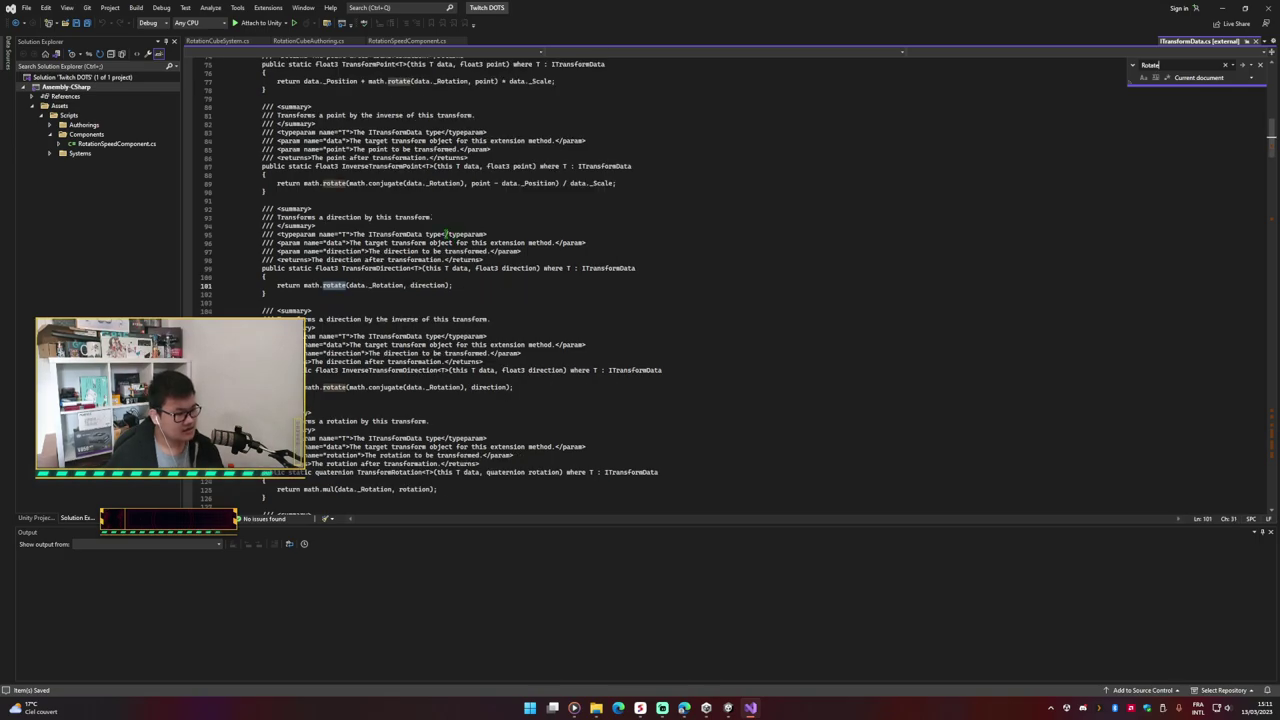
key("Return")
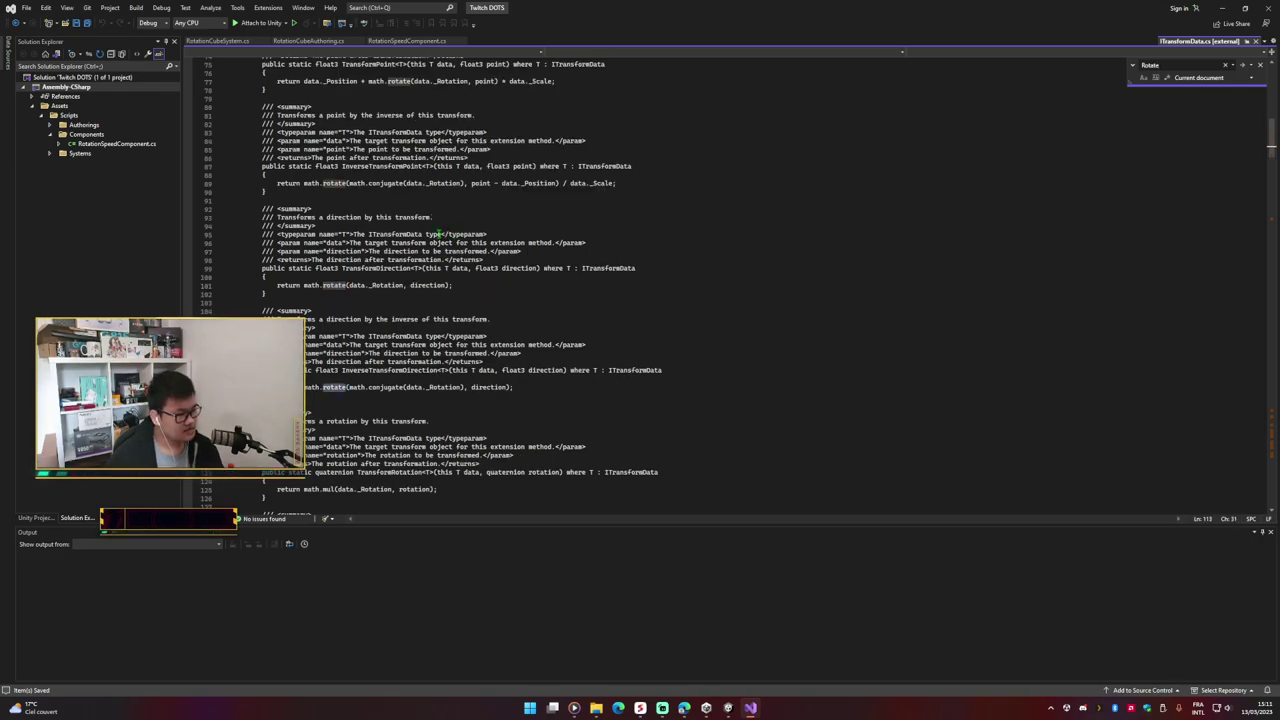
key("Return")
key("Return")
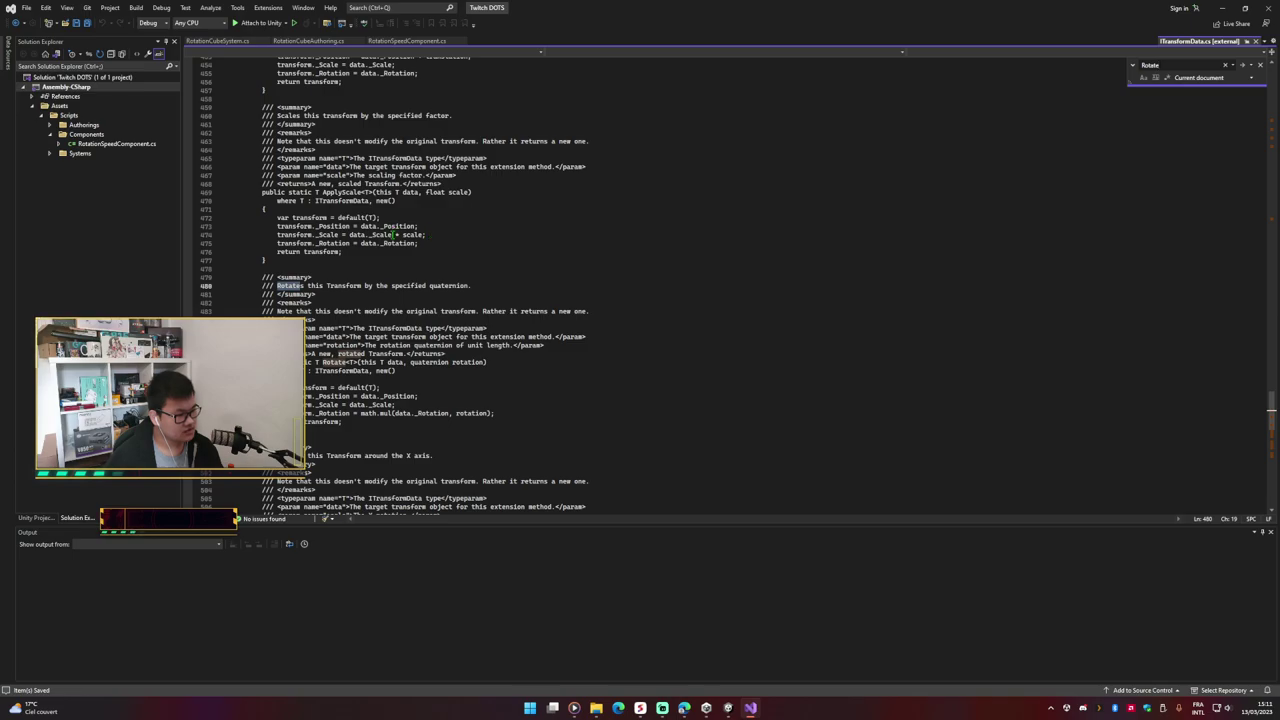
key("Return")
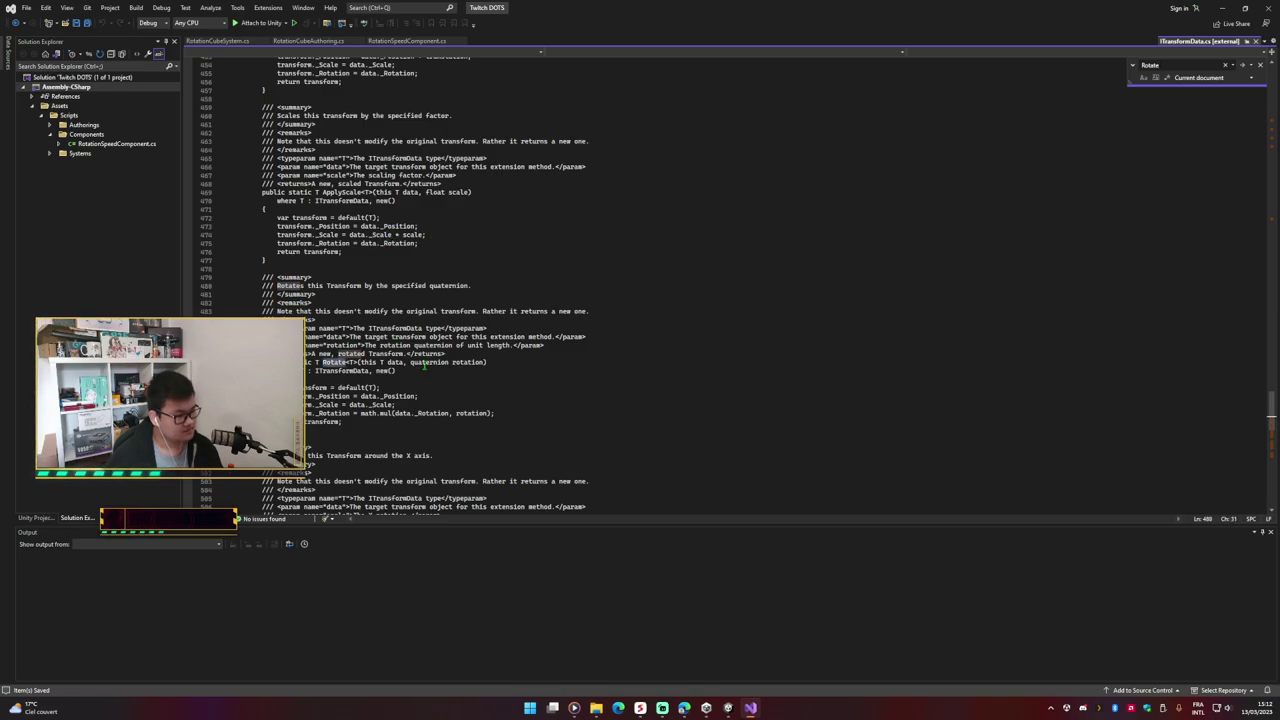
key("Return")
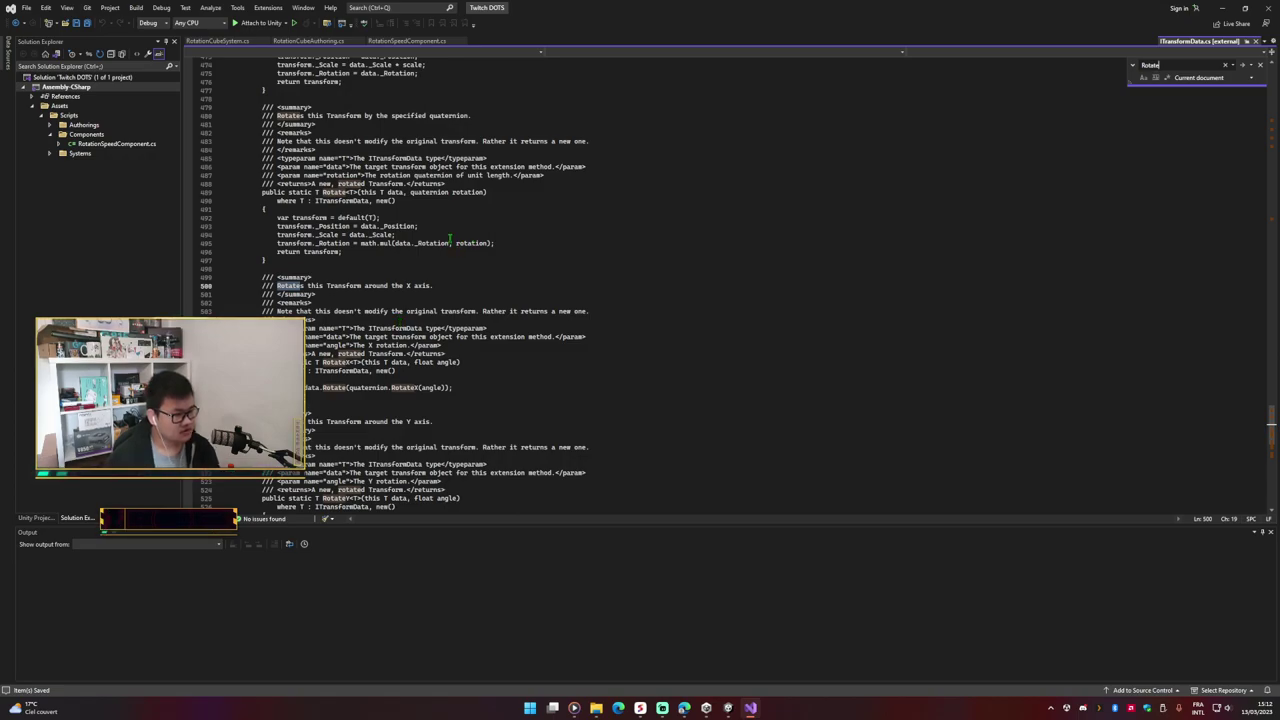
key("Escape")
left_click(290, 217)
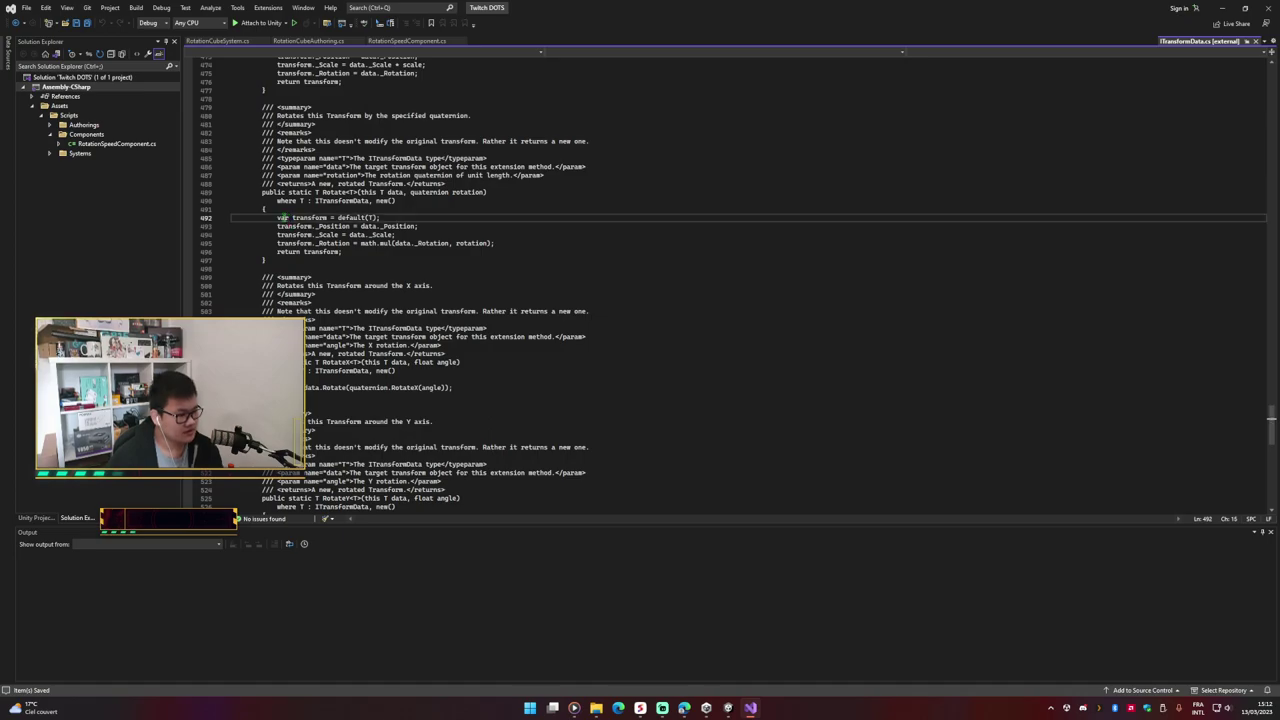
left_click(272, 379)
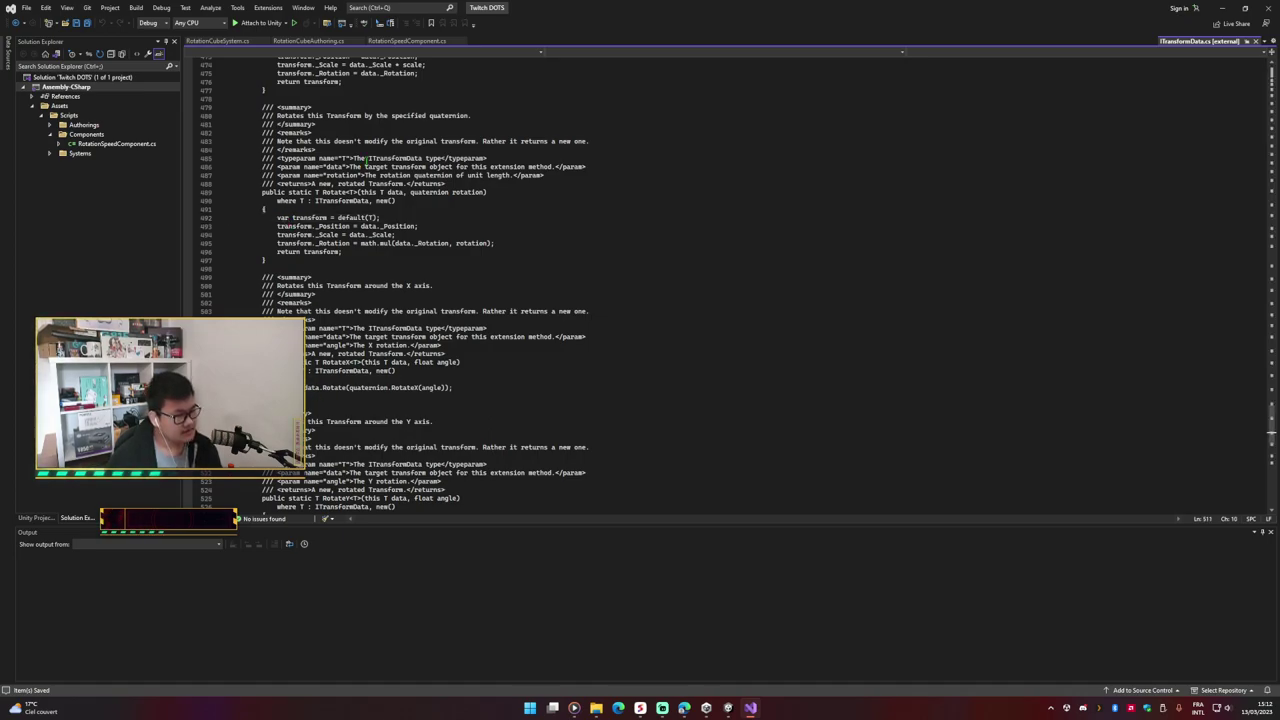
left_click_drag(518, 141, 296, 141)
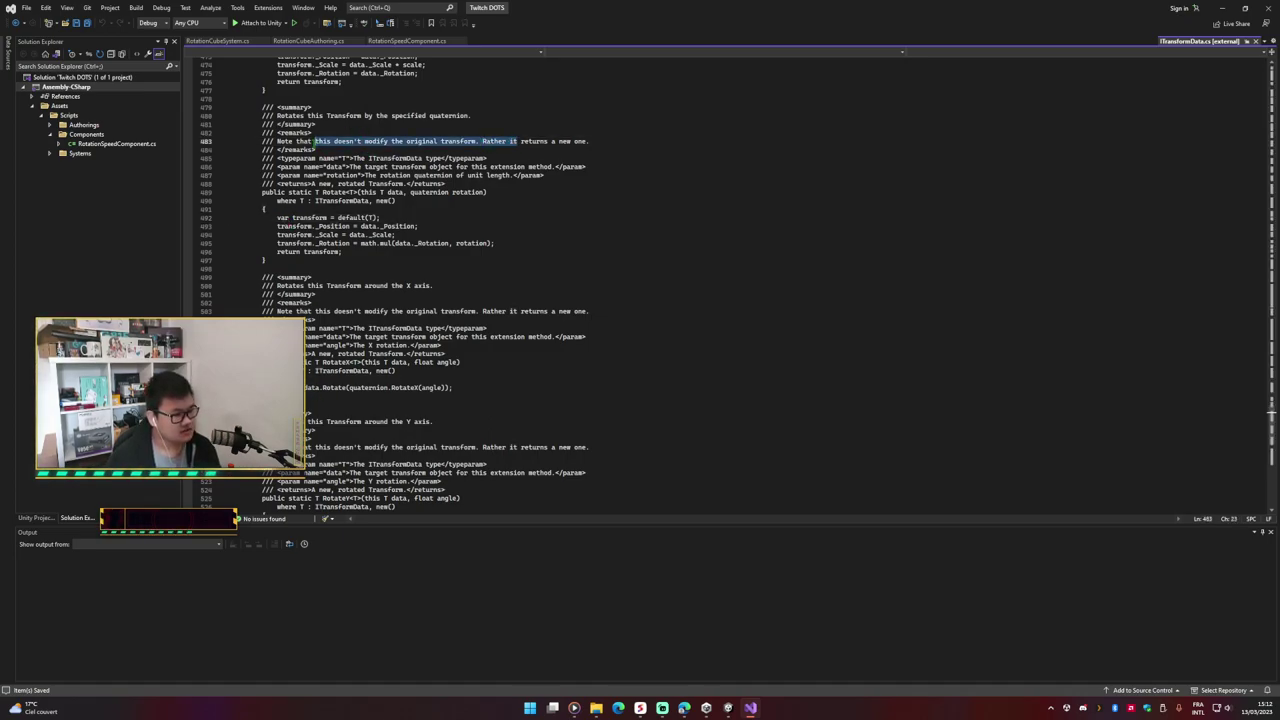
left_click(381, 160)
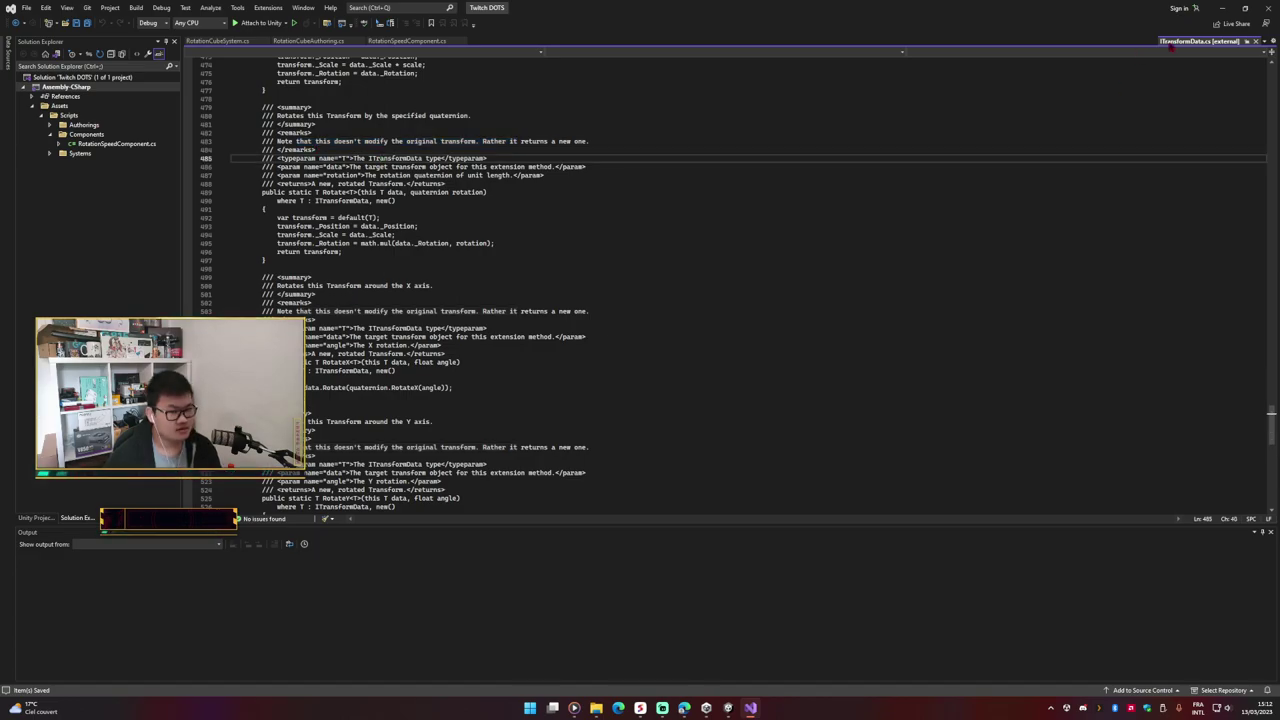
middle_click(1170, 43)
left_click(458, 211)
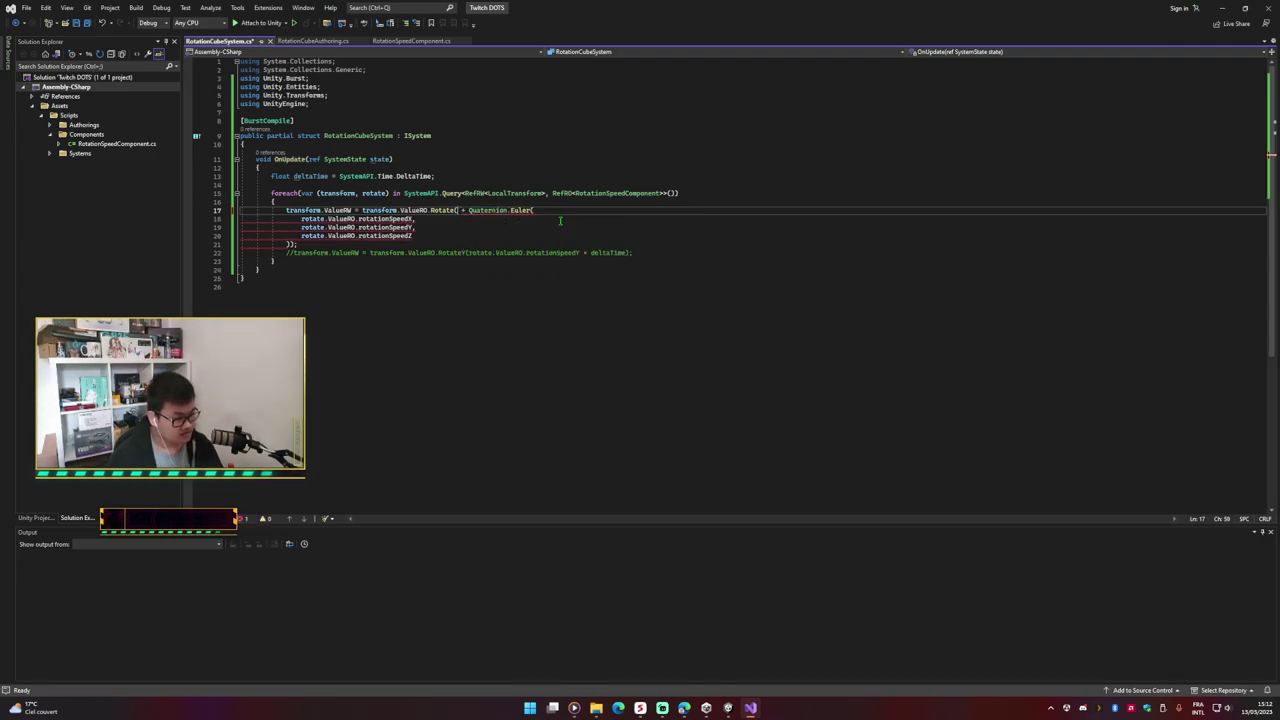
Step: Add a transform.ValueRO.Rotation term to the Rotate call and save
type("tra")
key("Tab")
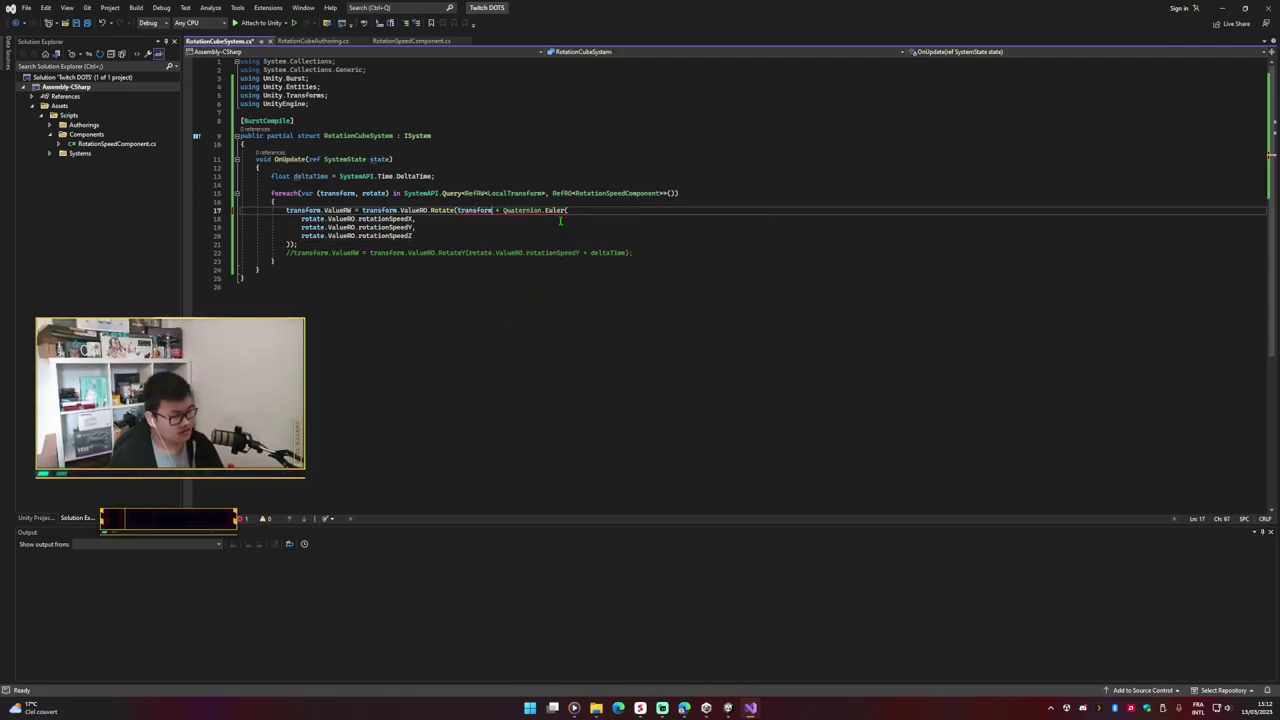
type(".")
key("Tab")
type(".")
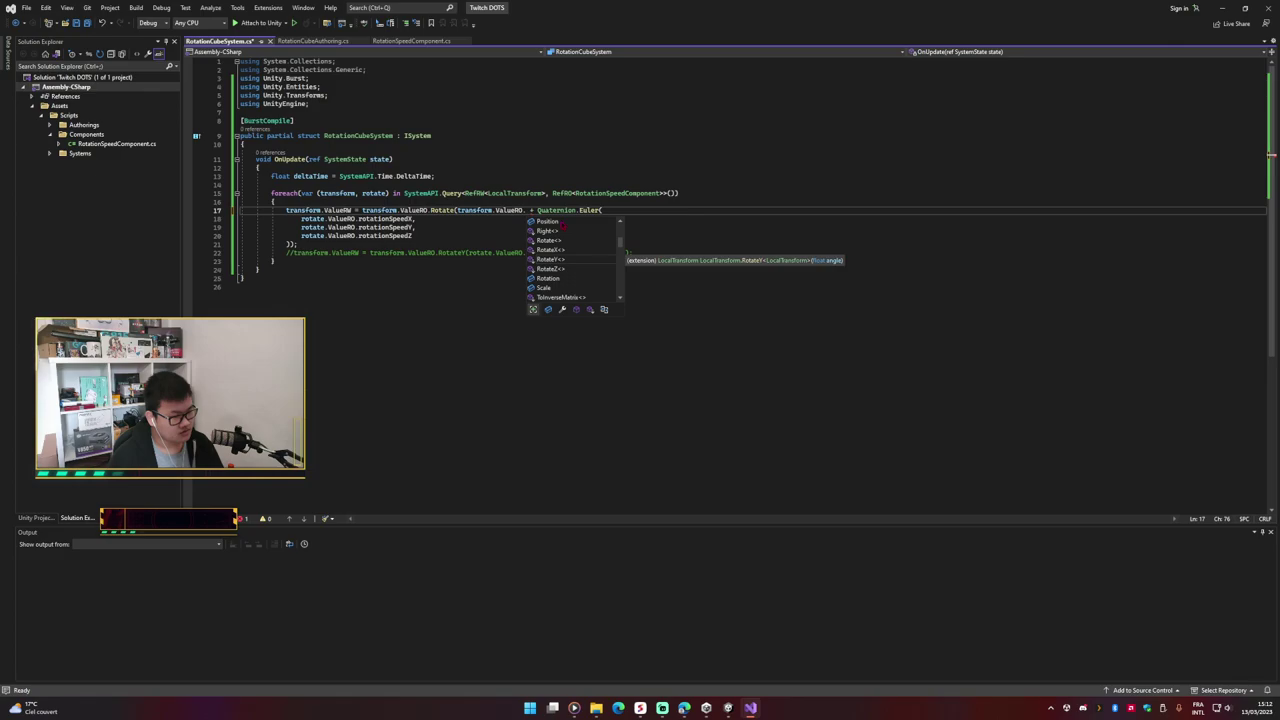
type("ro")
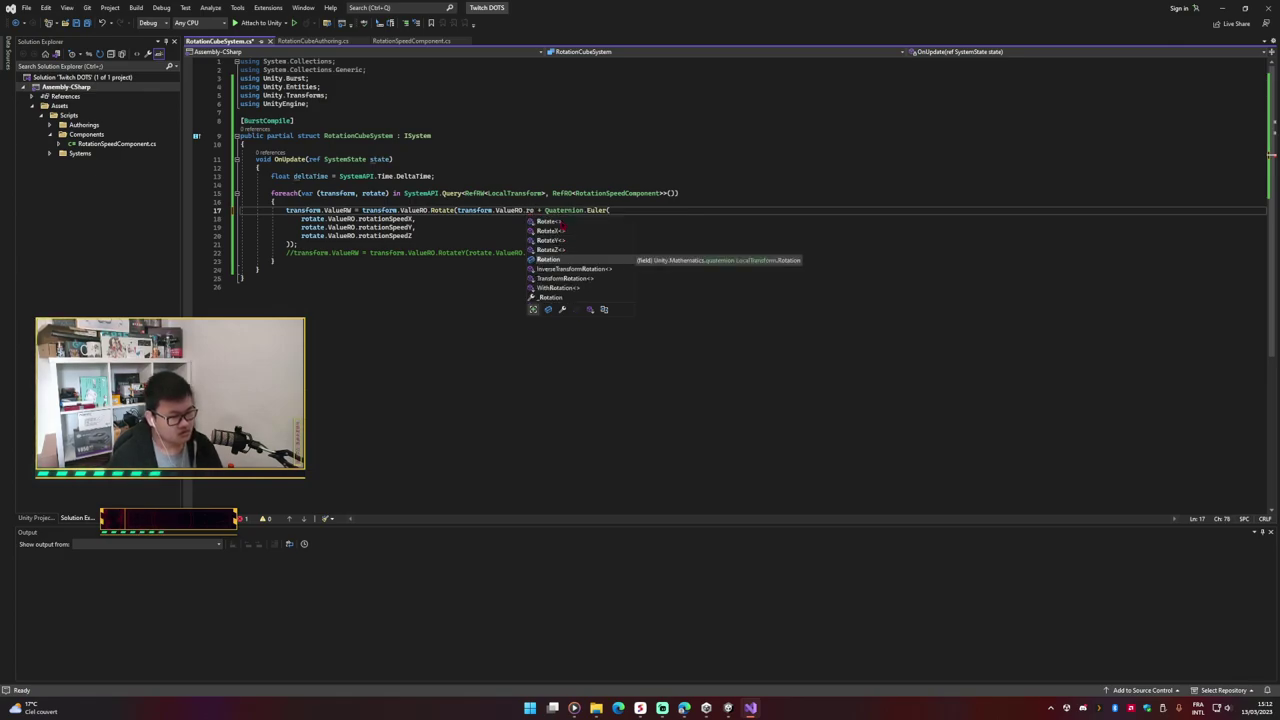
key("Tab")
key("ctrl+s")
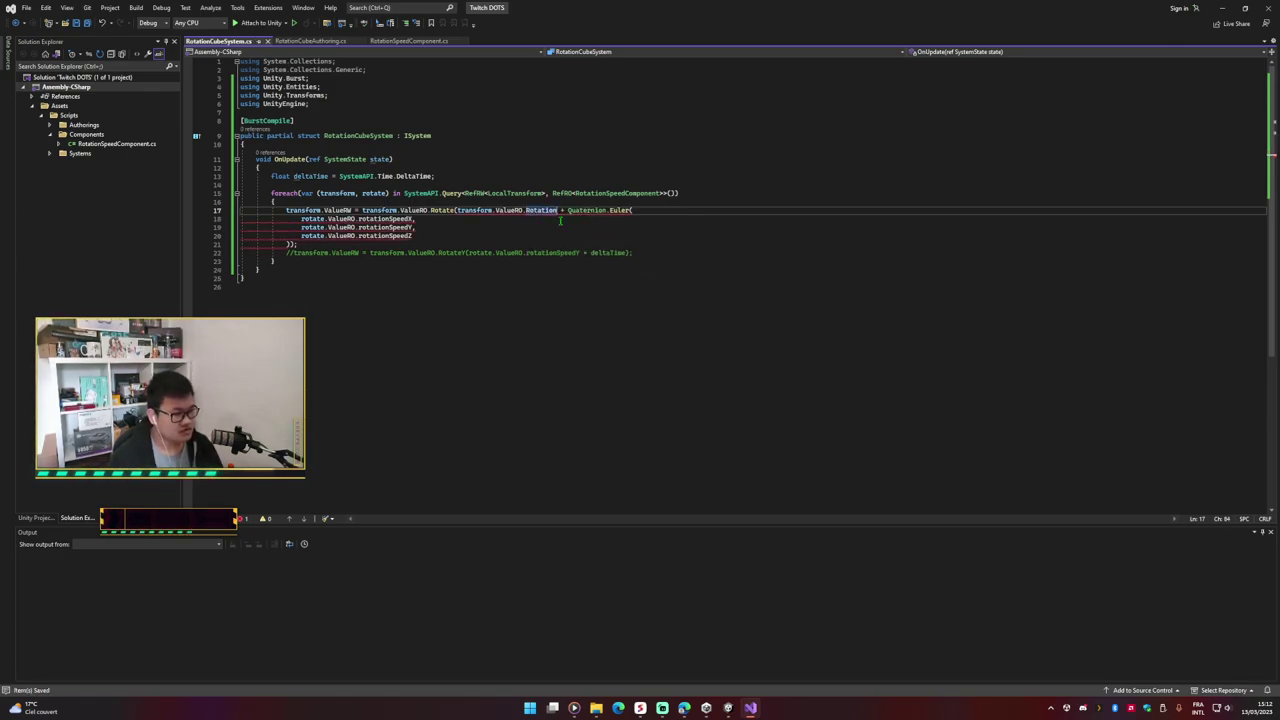
Step: Remove the added transform.ValueRO.Rotation multiplication term from Rotate
left_click_drag(557, 212, 457, 212)
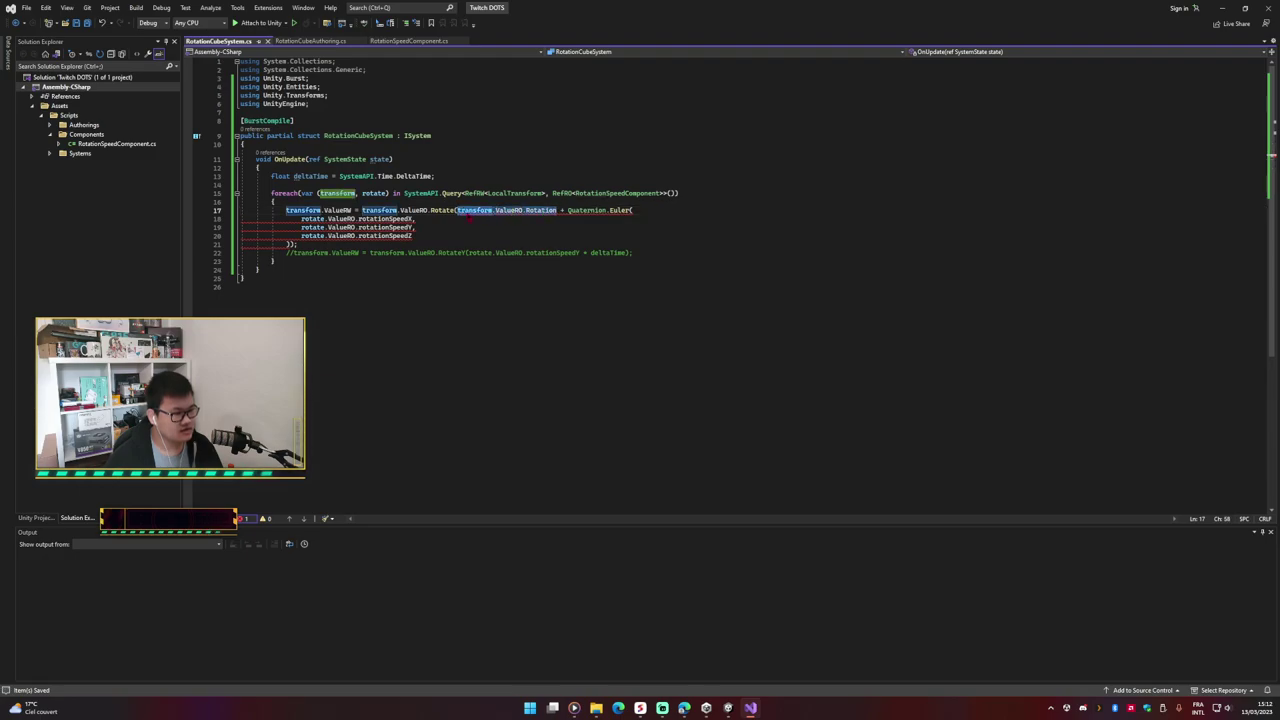
mouse_move(471, 216)
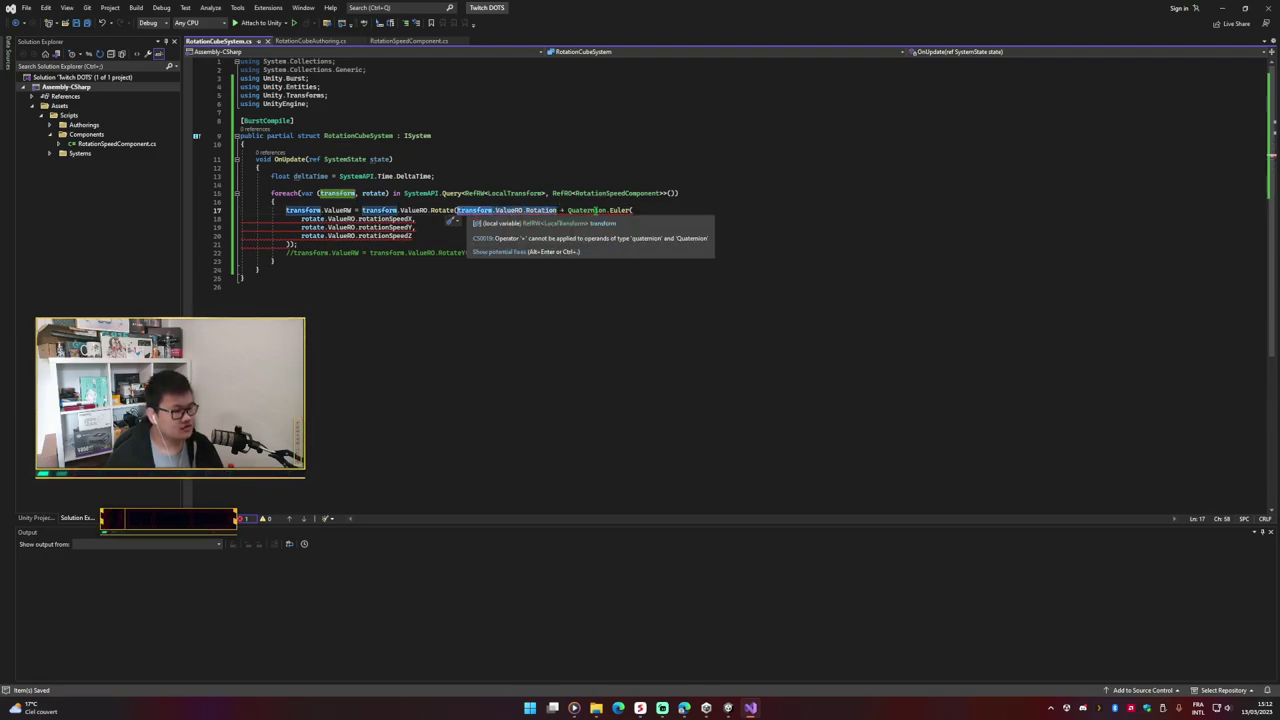
left_click(564, 210)
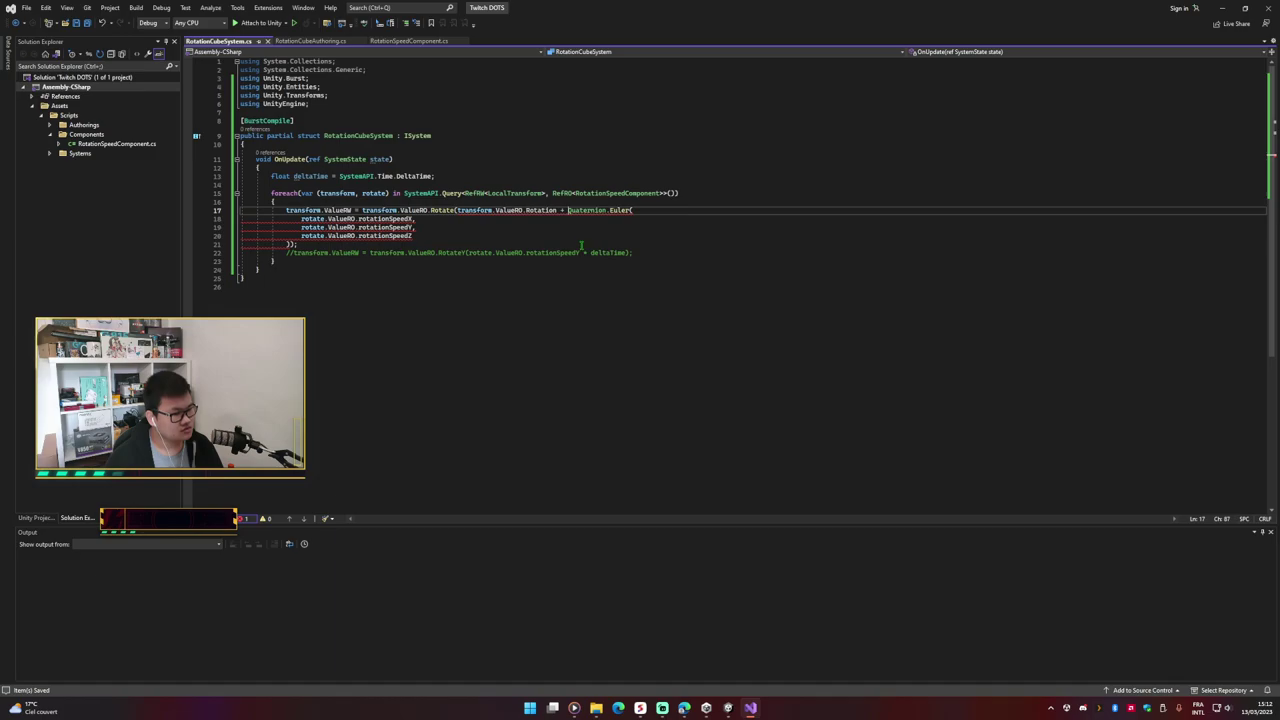
key("ctrl+BackSpace")
key("ctrl+BackSpace")
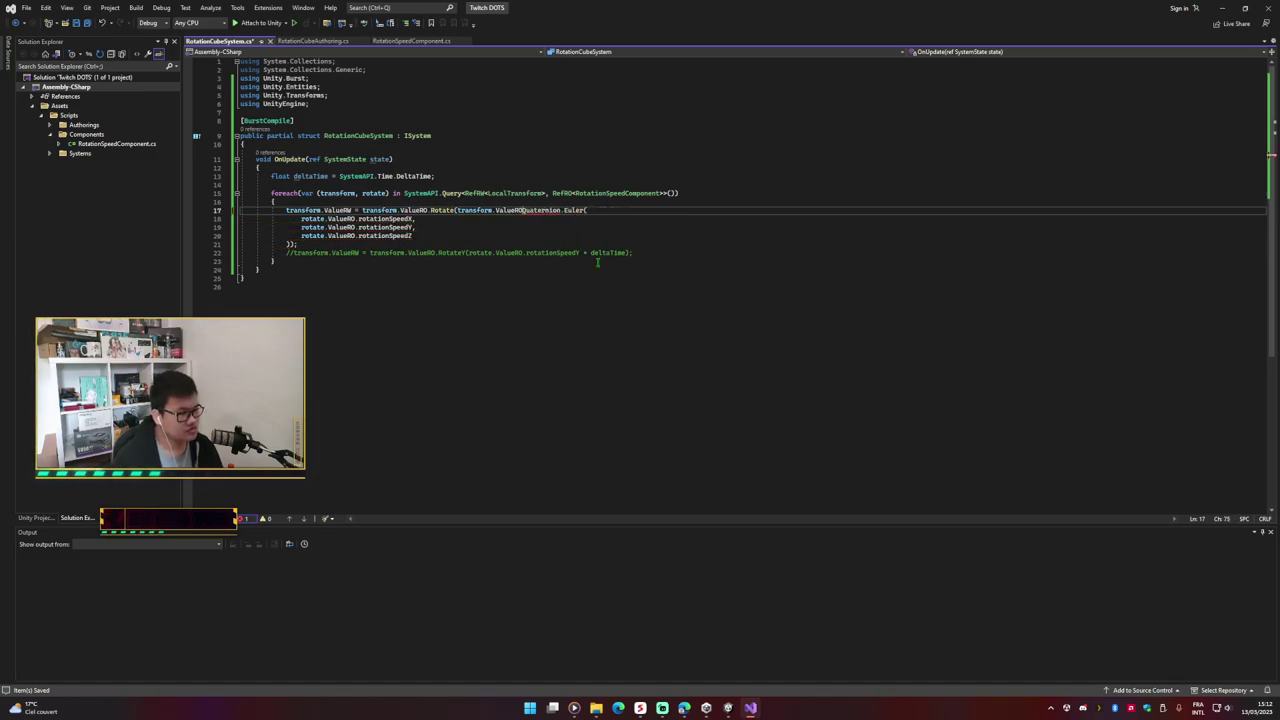
key("ctrl+BackSpace")
key("ctrl+BackSpace")
key("ctrl+BackSpace")
key("ctrl+BackSpace")
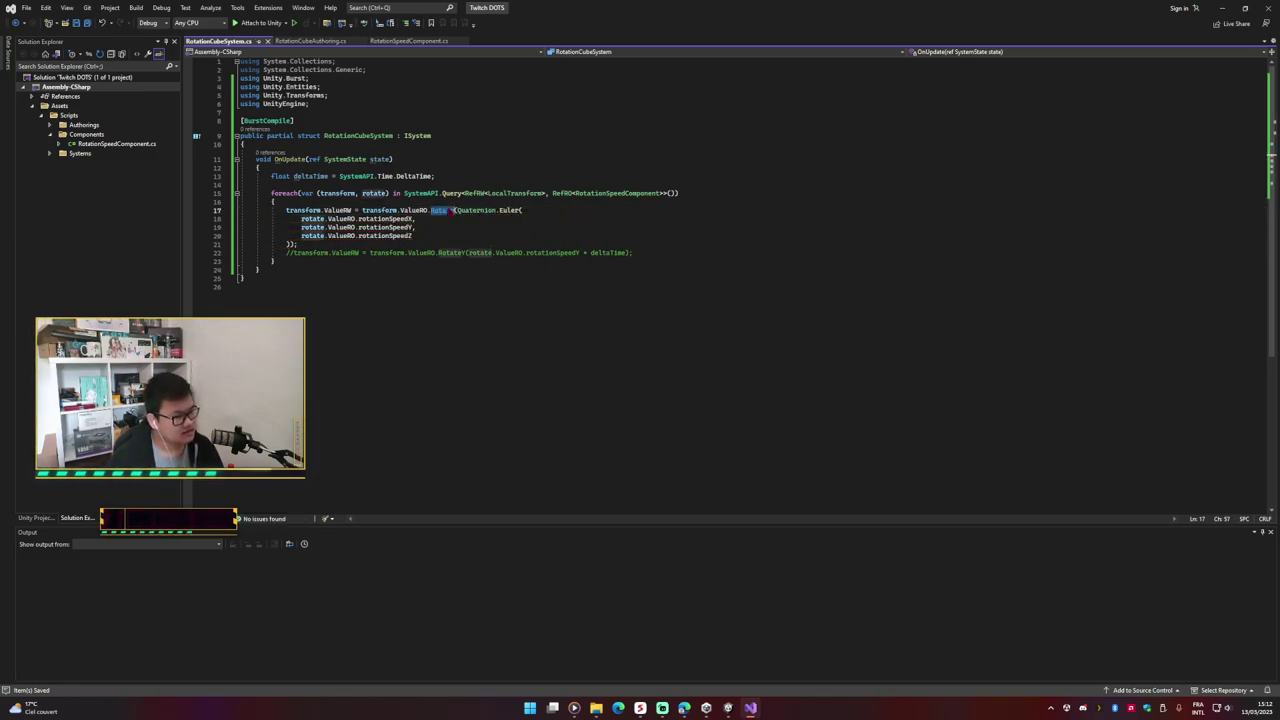
Step: Check Rotate's definition, then delete the Quaternion.Euler argument block and save
left_click(442, 211, "ctrl")
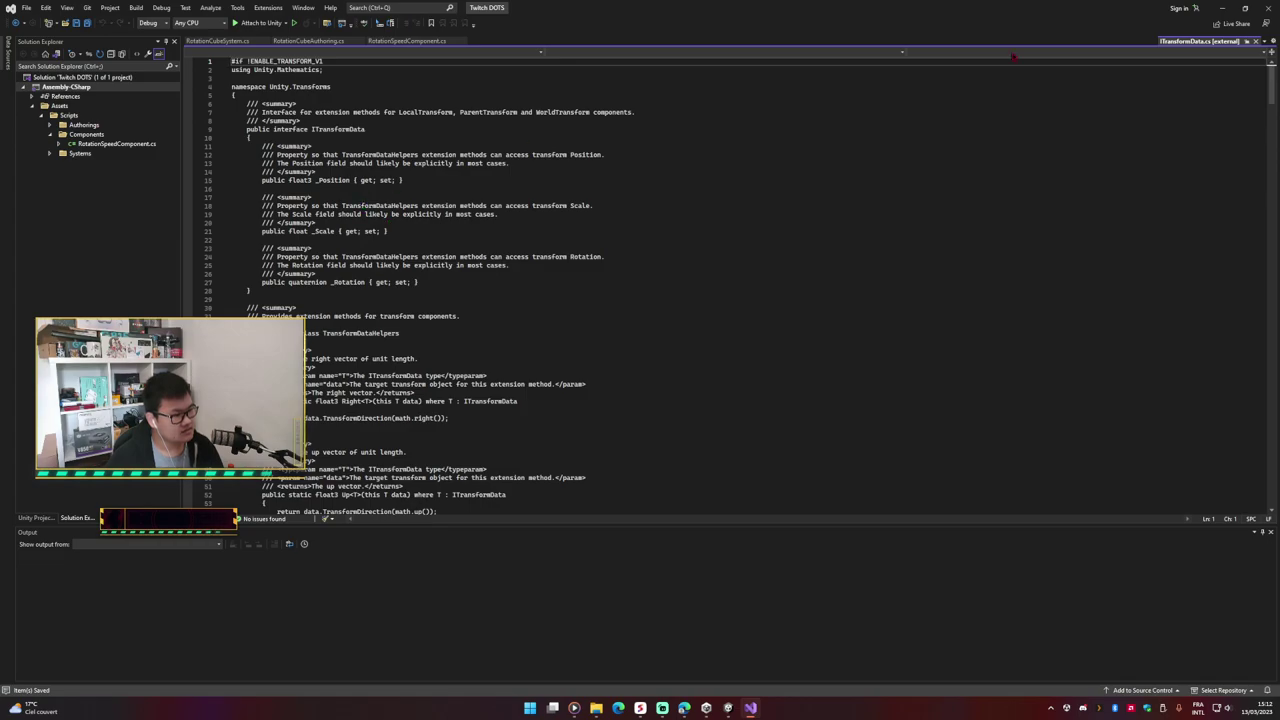
middle_click(1158, 42)
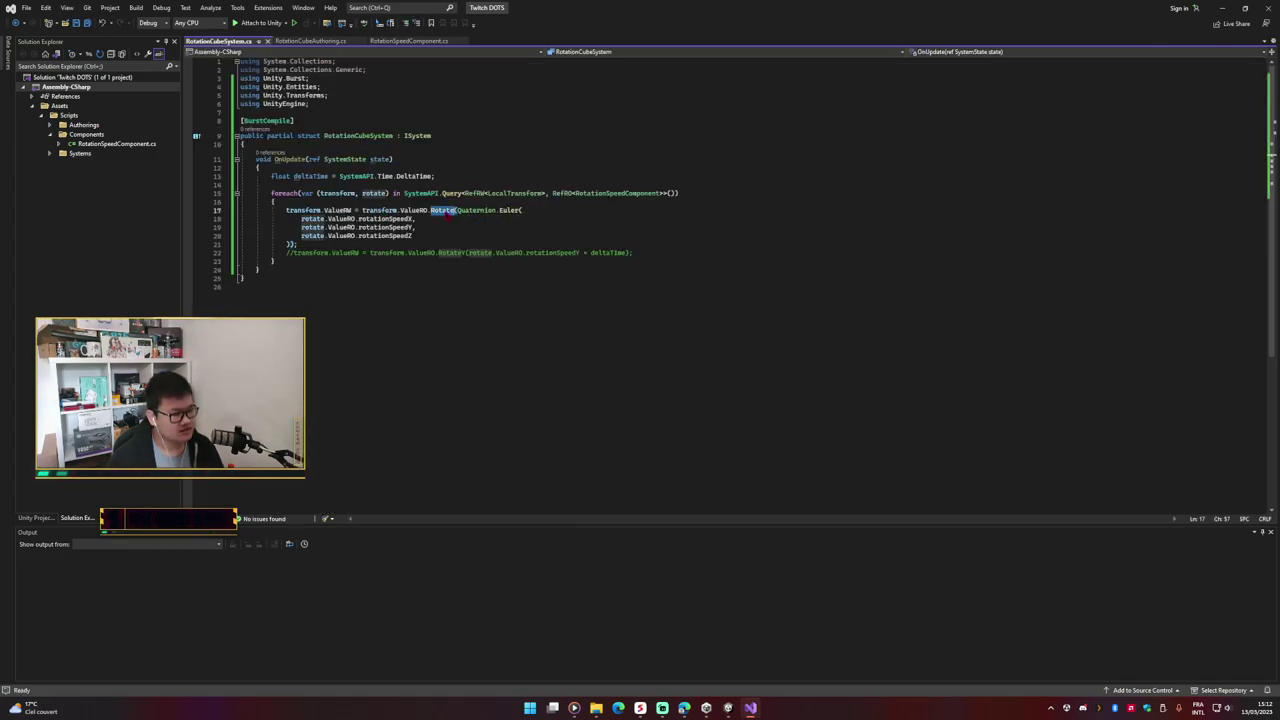
mouse_move(297, 244)
left_mouse_down()
mouse_move(493, 212)
mouse_move(455, 214)
left_mouse_up()
key("ctrl+c")
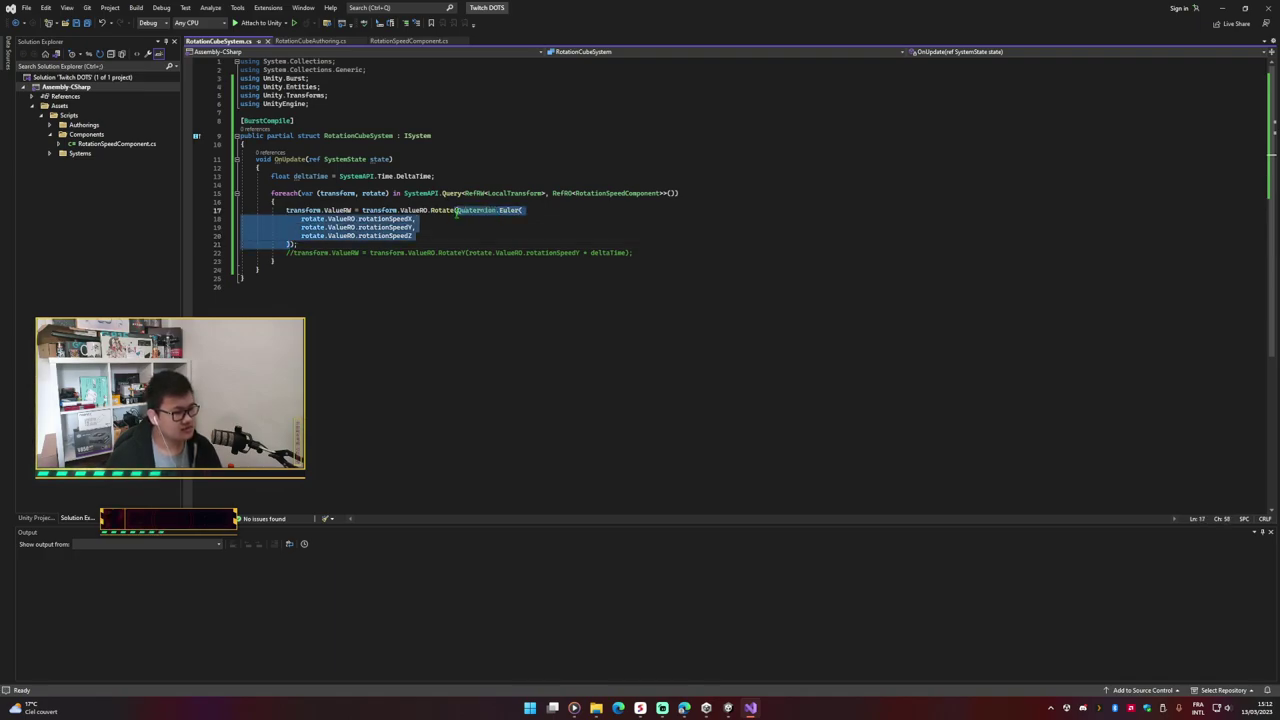
key("Delete")
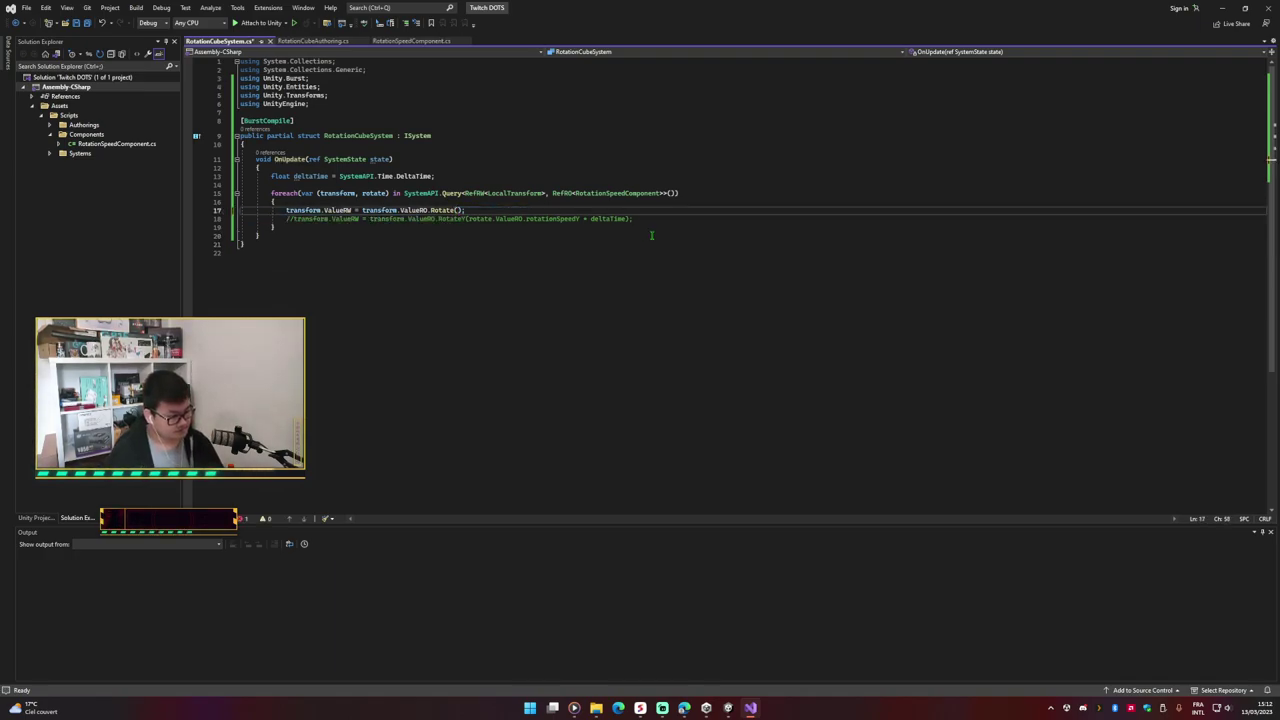
key("ctrl+s")
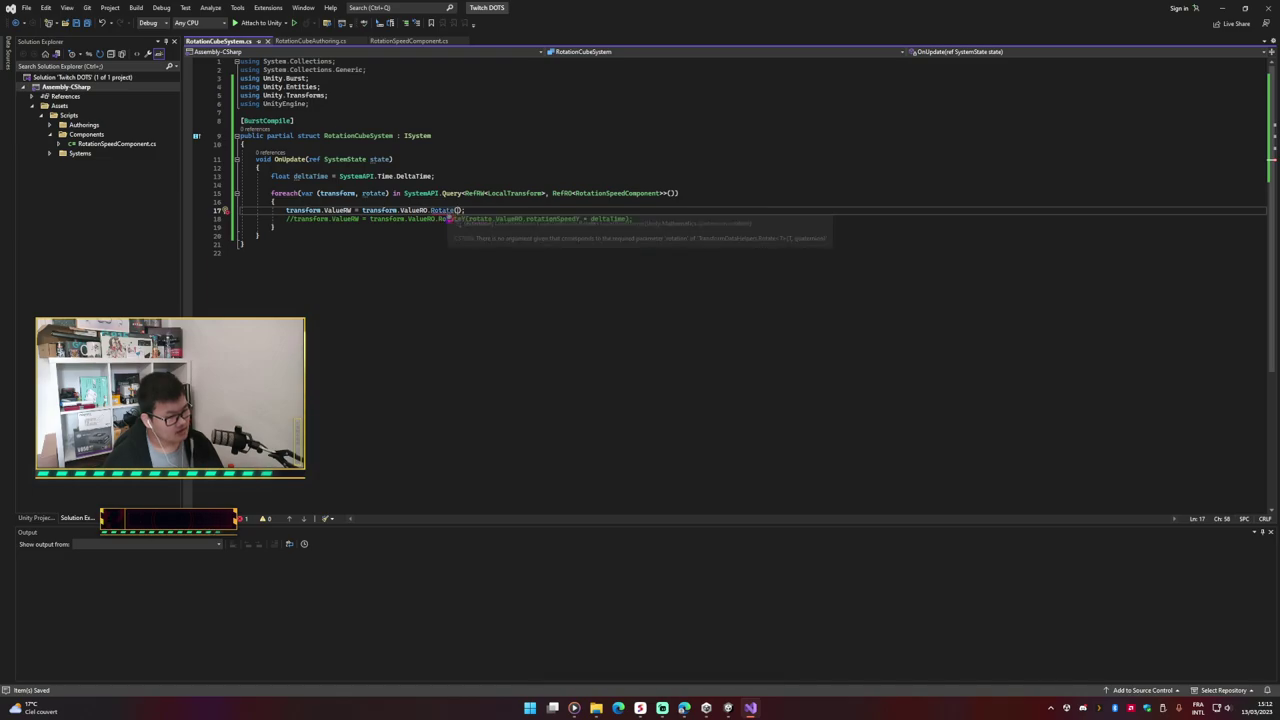
Step: Search Rotate's definition in ITransformData.cs for 'T Rotate', then view RotationCubeAuthoring.cs
left_click(446, 210, "ctrl")
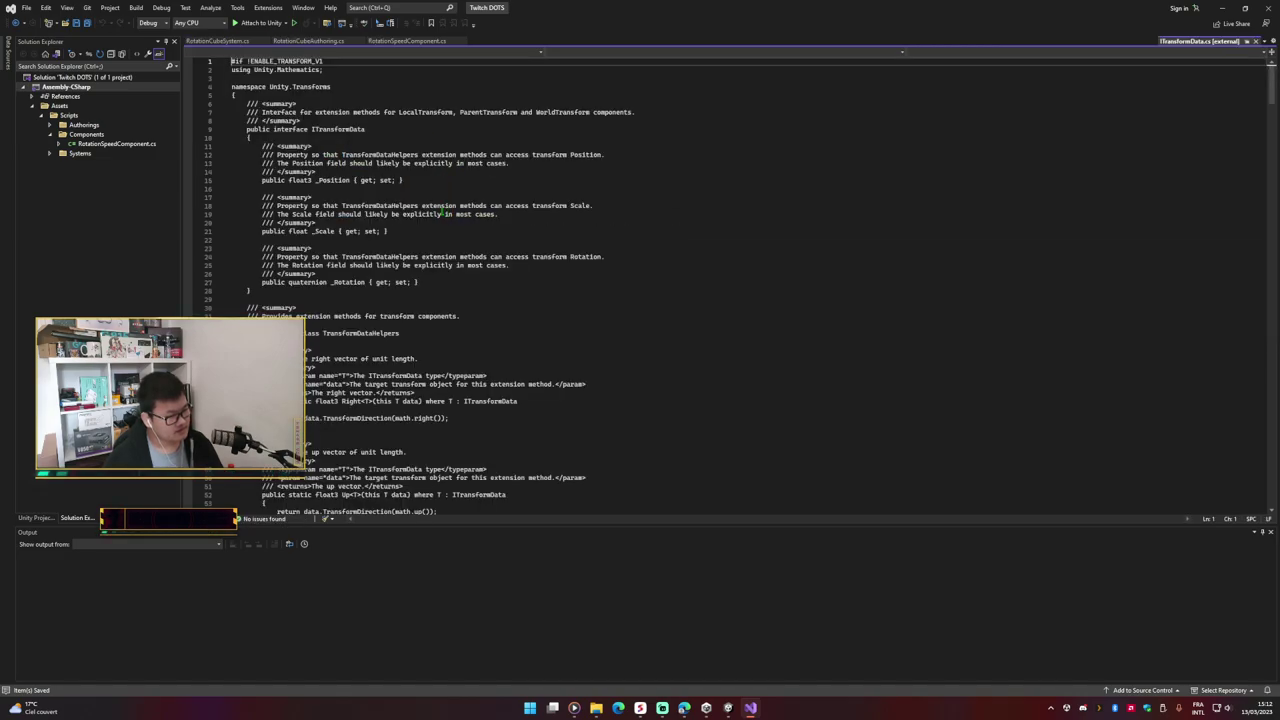
key("ctrl+f")
type("Ro")
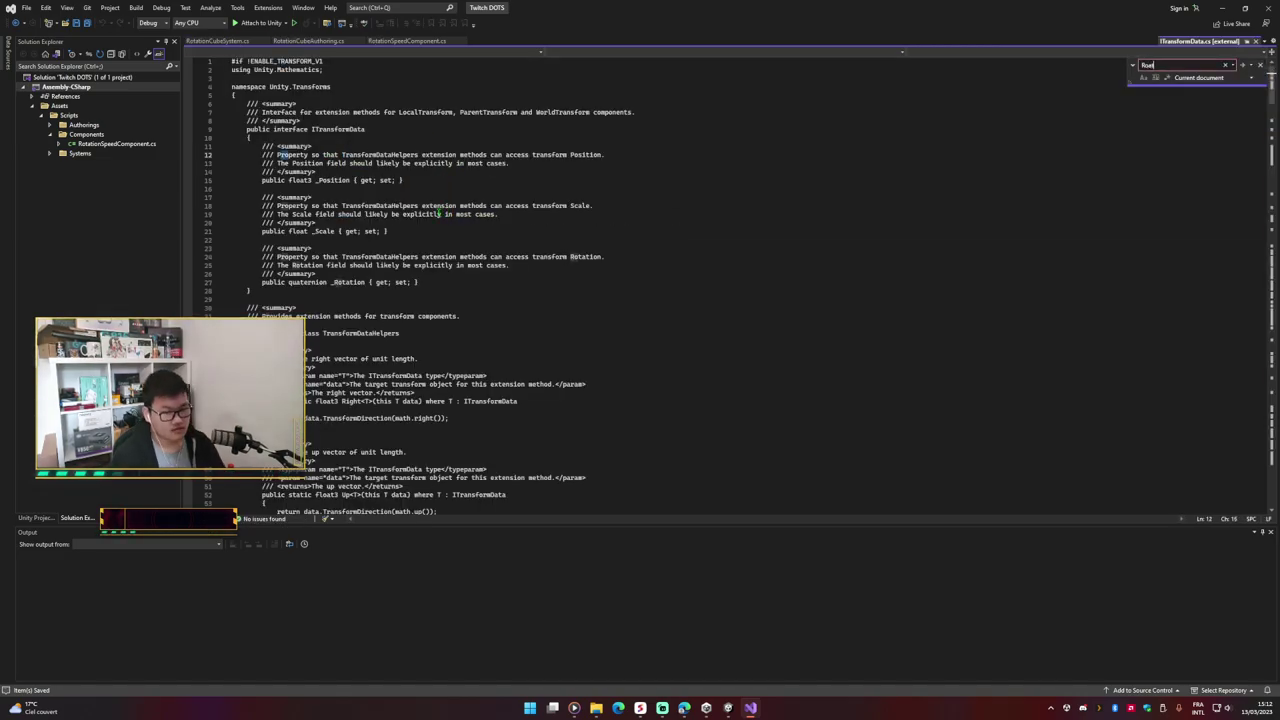
type("tate")
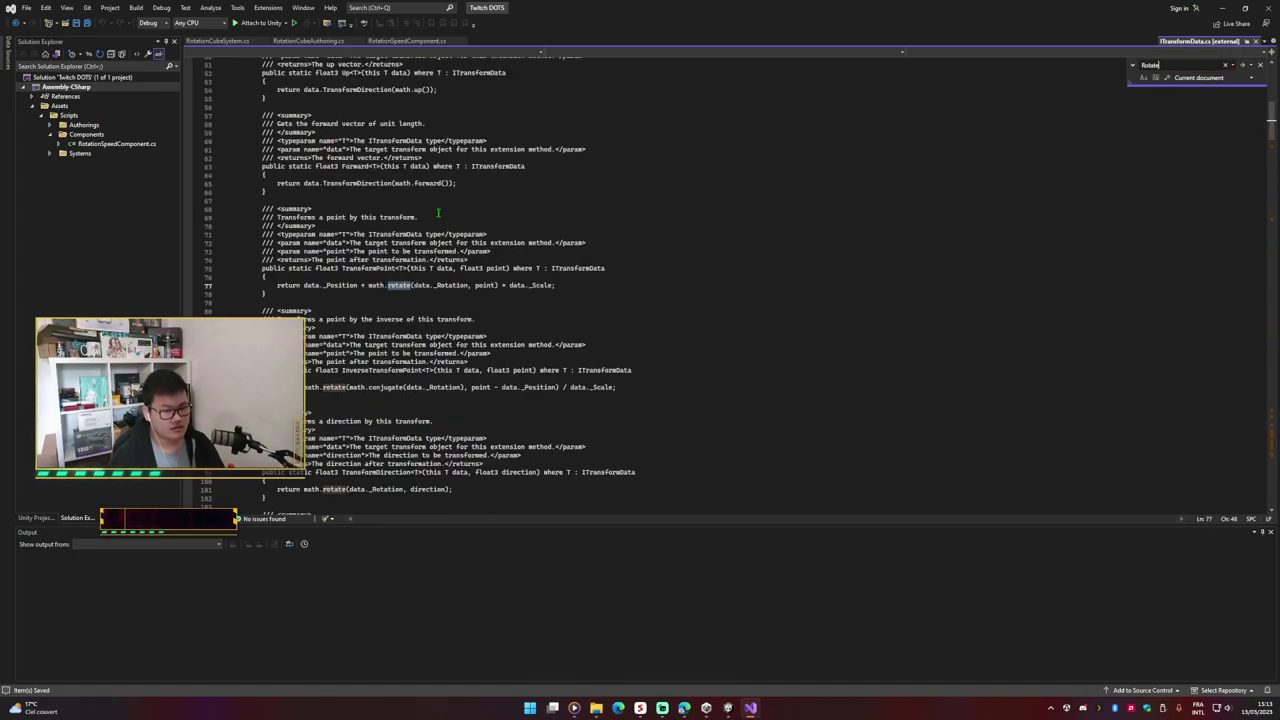
type("T Rotate")
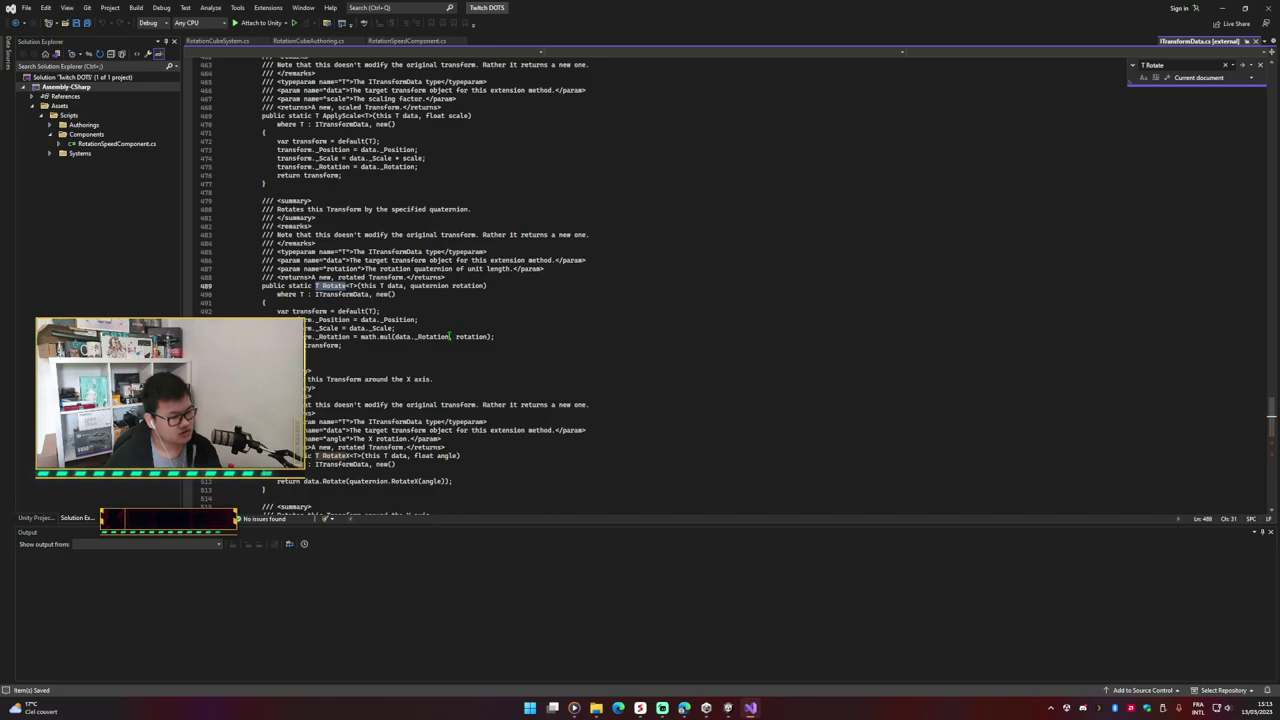
scroll(440, 317, "down", 2)
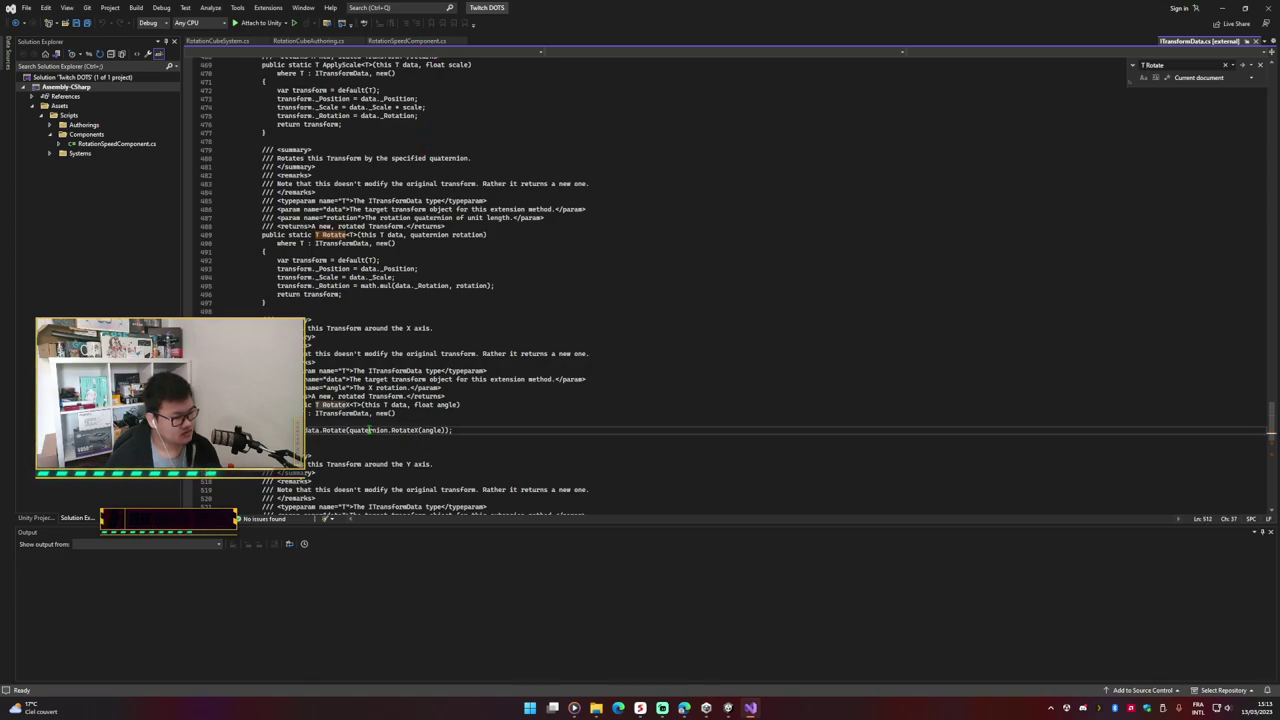
left_click(308, 41)
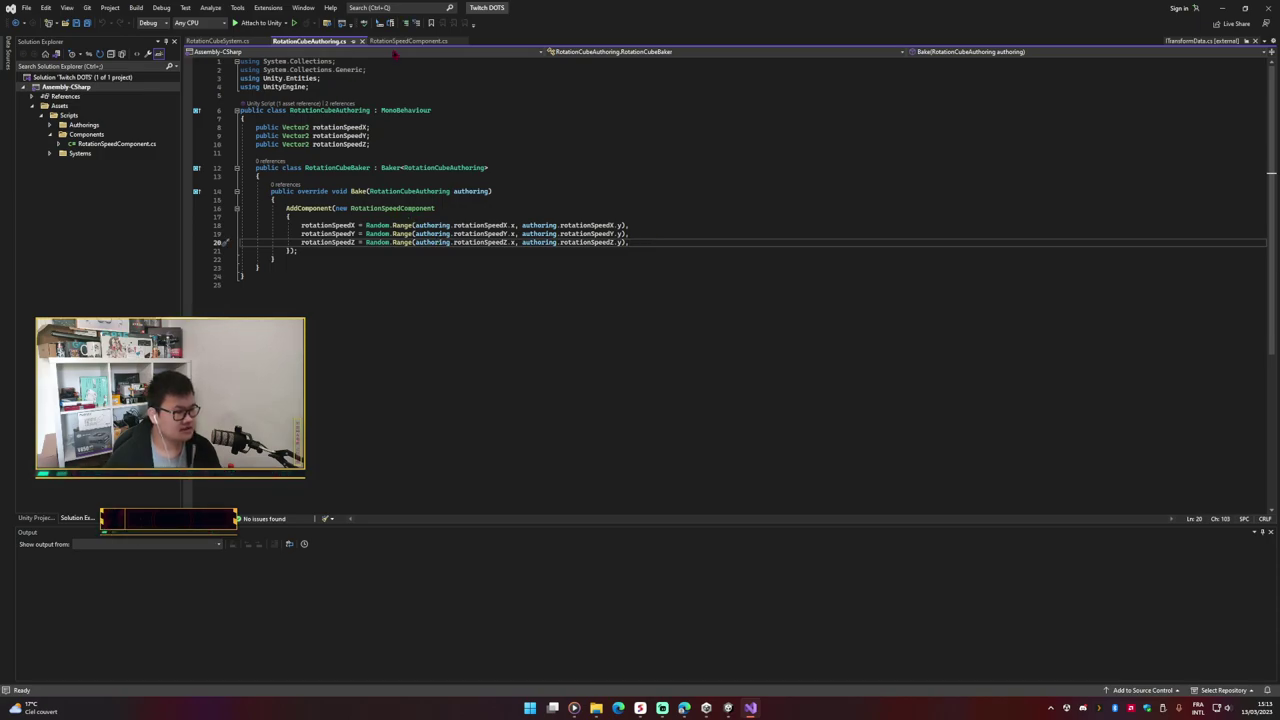
Step: Paste the Euler block back into Rotate and swap Quaternion for Unity.Mathematics quaternion
left_click(218, 41)
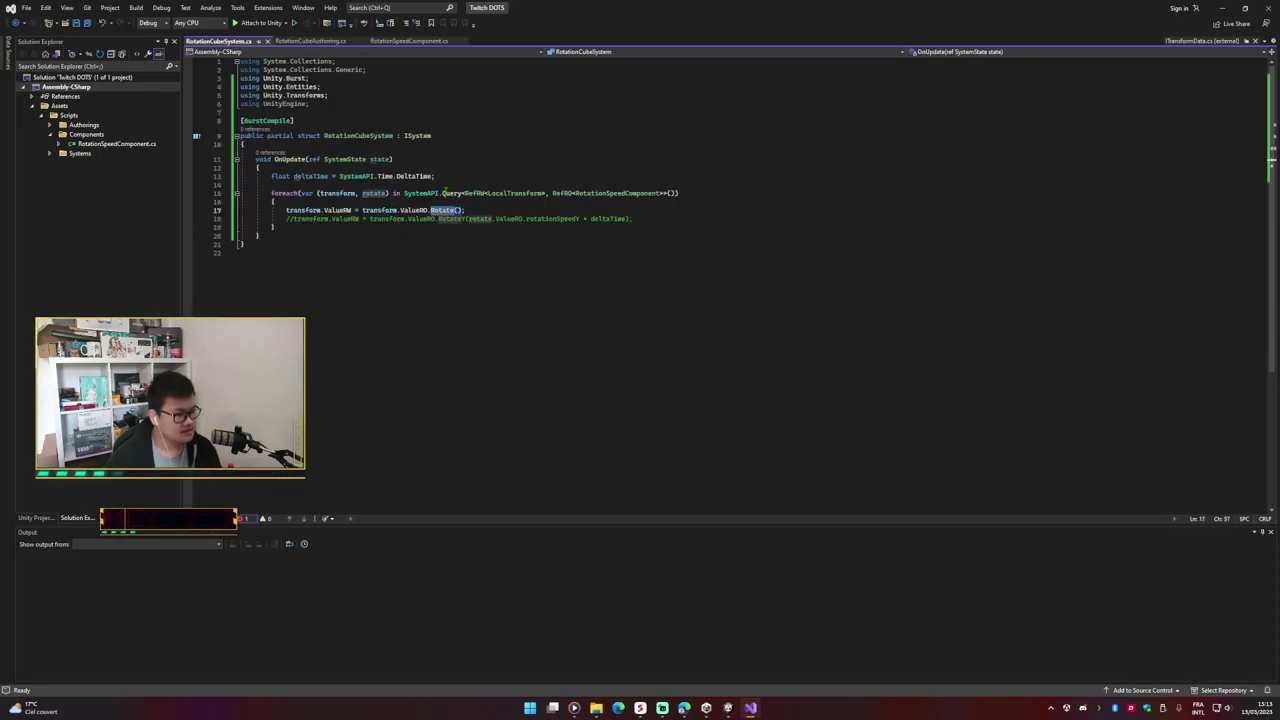
key("ctrl+v")
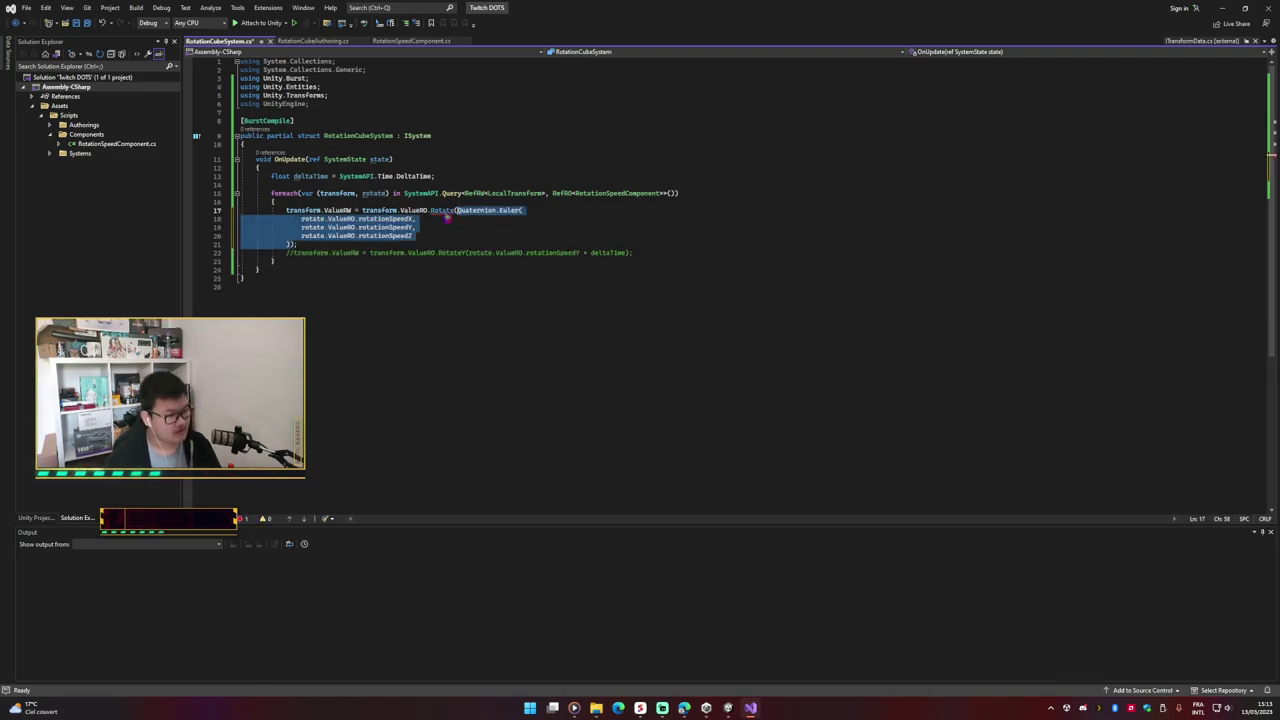
left_click(470, 212)
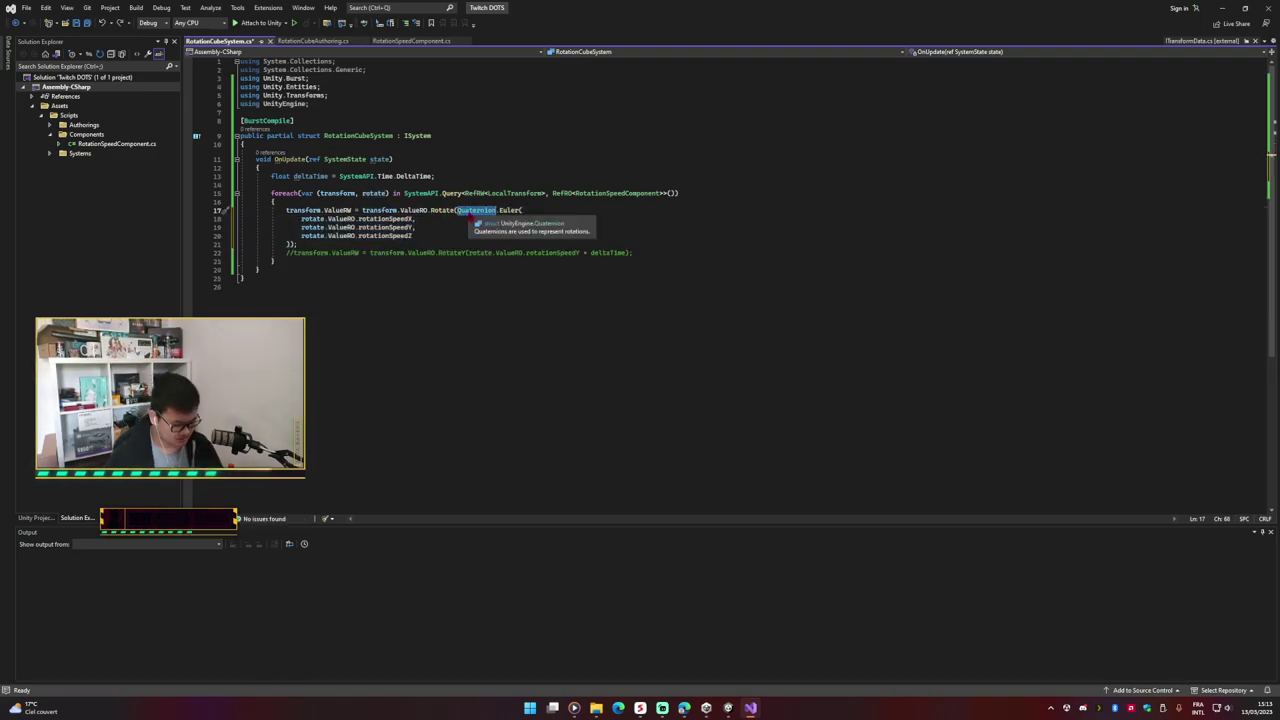
type("qu")
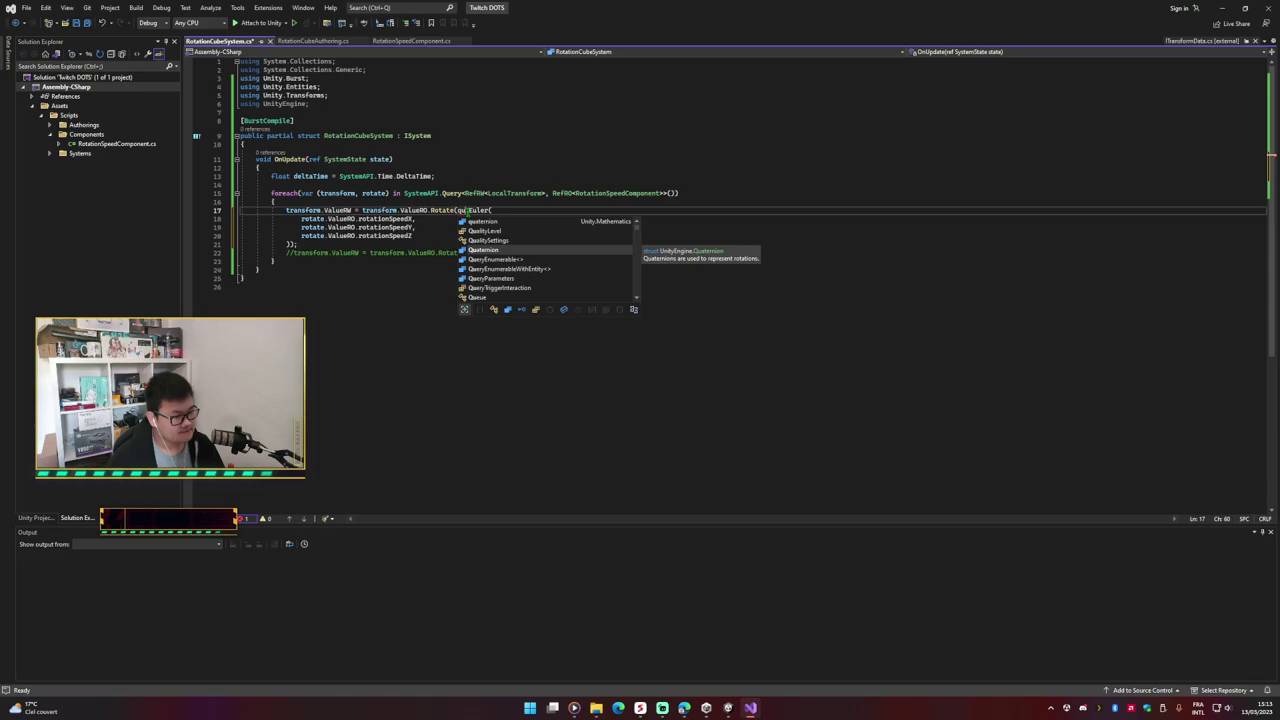
key("Up")
key("Up")
key("Up")
key("Tab")
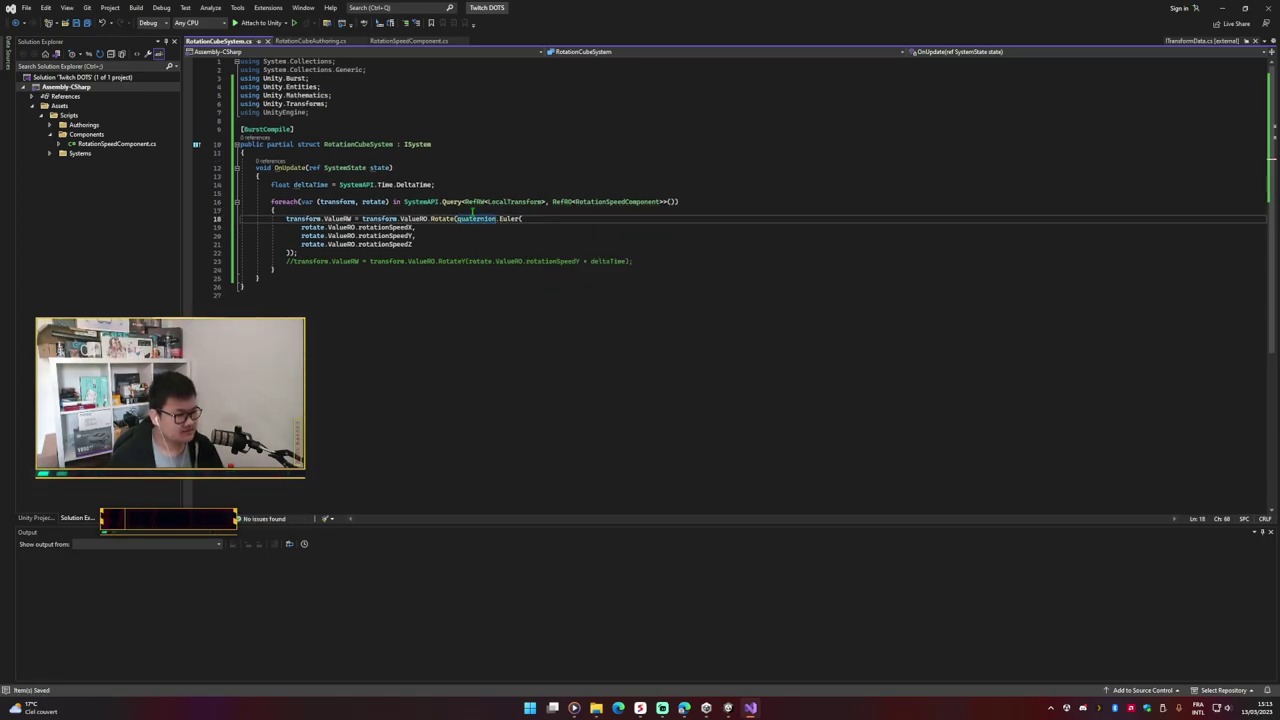
Step: Complete the method name as quaternion.Euler instead of EulerXYZ
key("Delete")
key("Delete")
key("Delete")
type(".Eu")
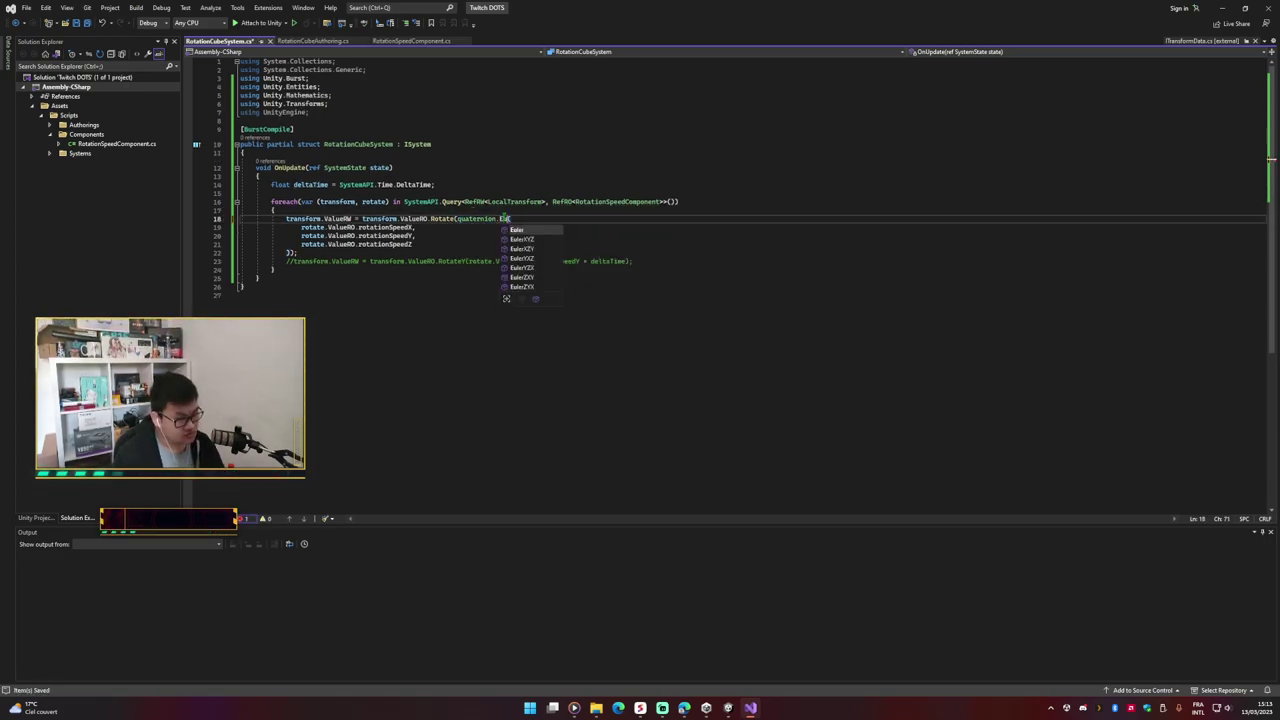
key("Down")
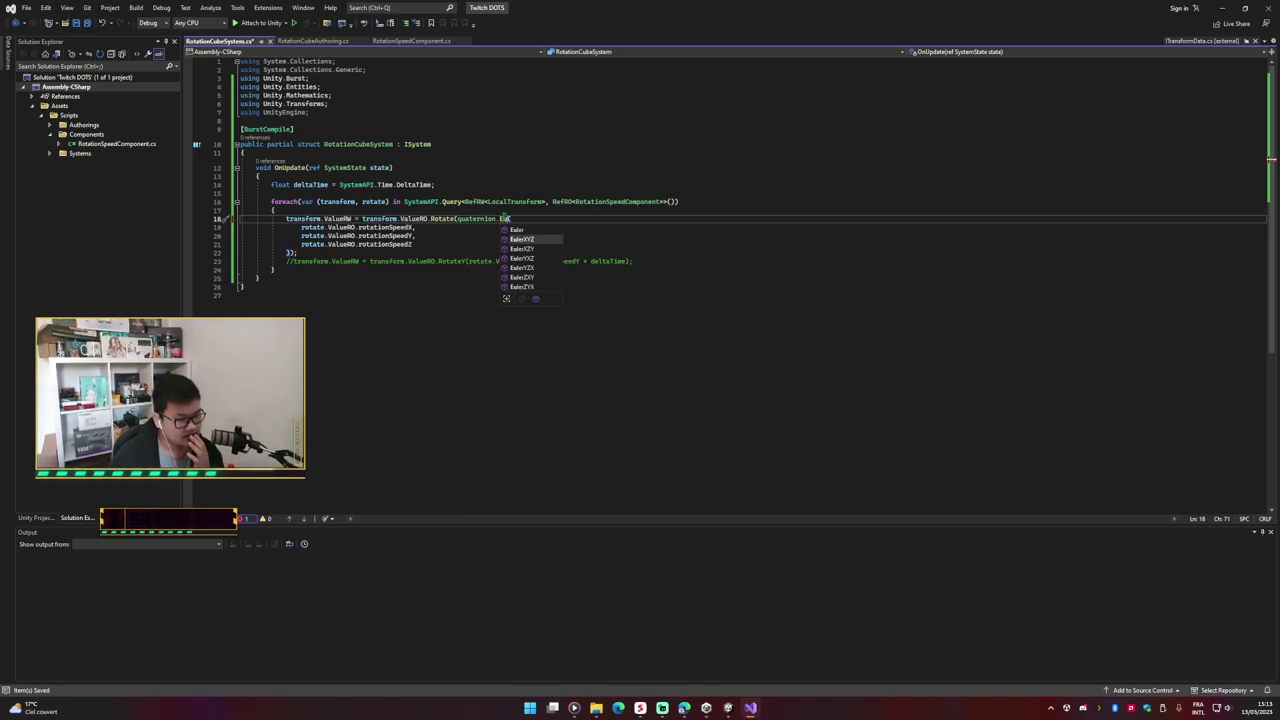
key("Tab")
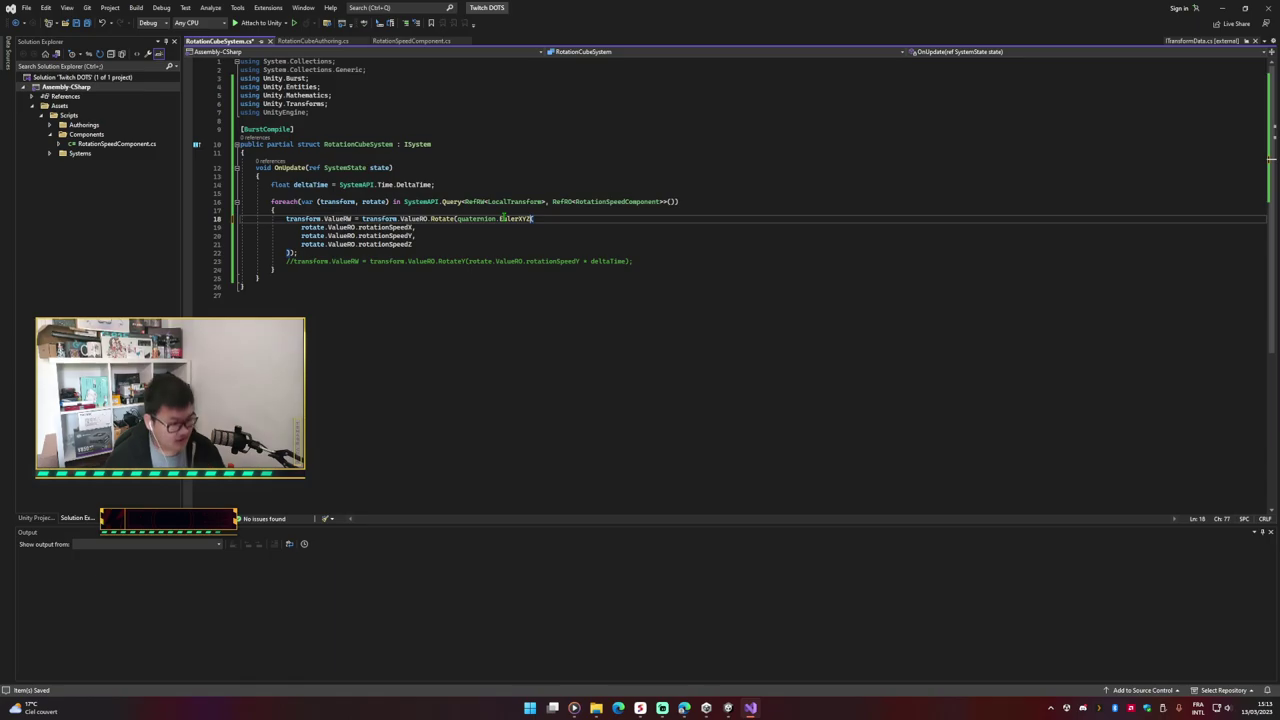
key("ctrl+z")
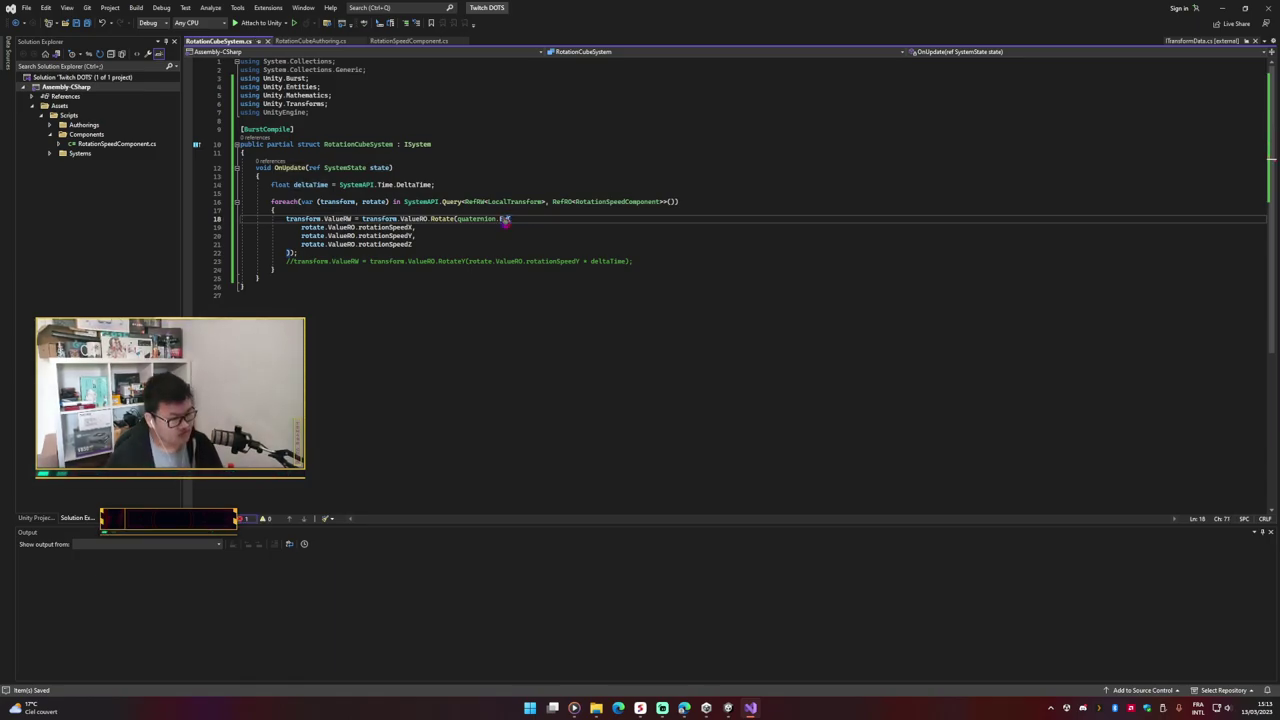
key("ctrl+space")
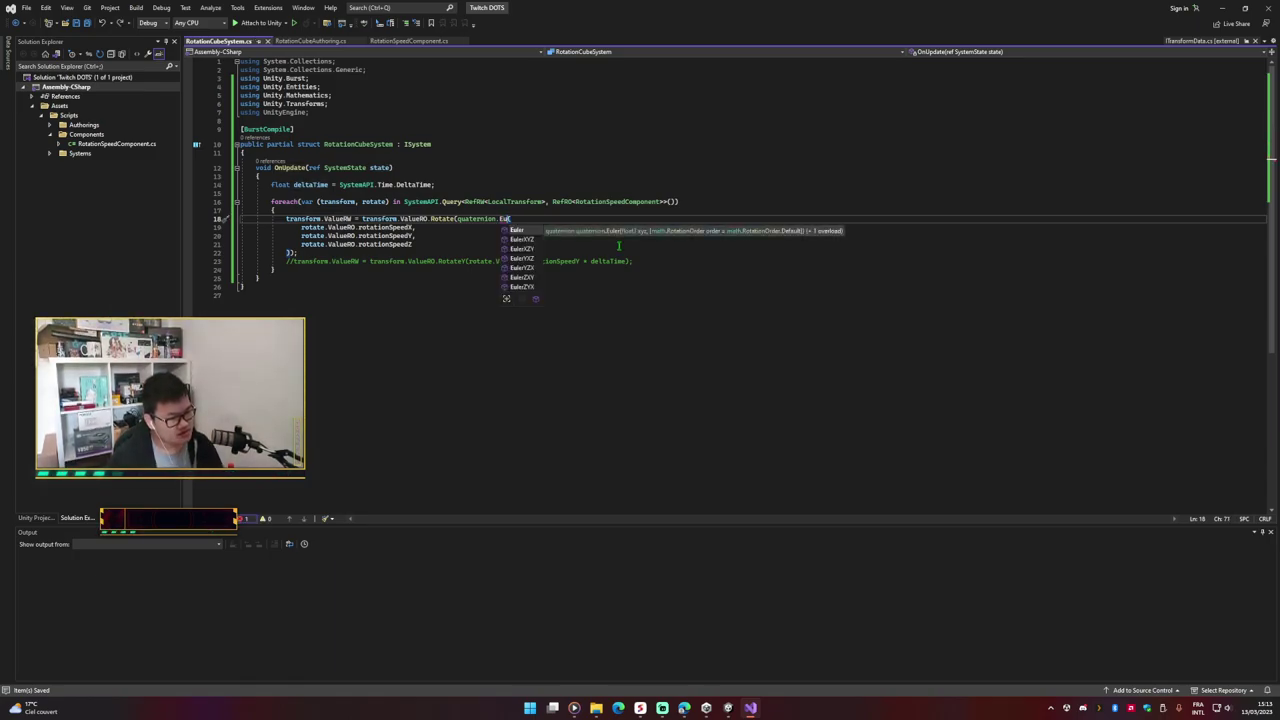
key("Tab")
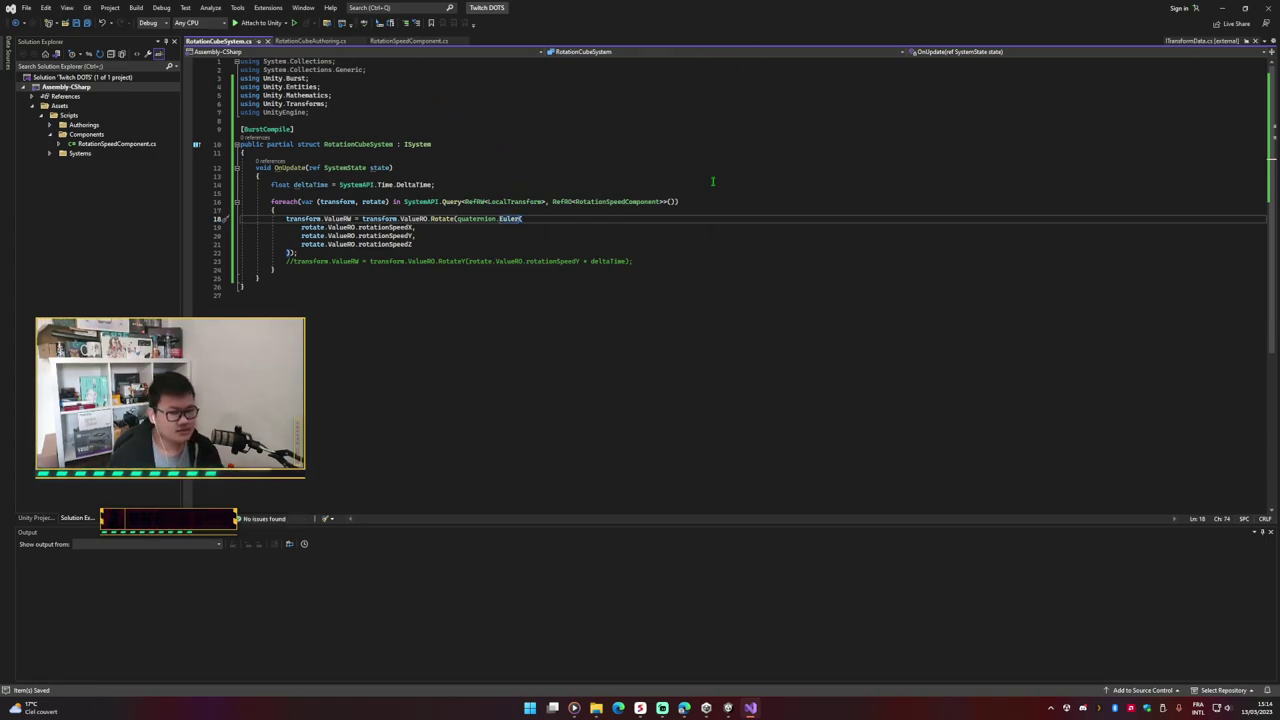
Step: Multiply rotationSpeedX, rotationSpeedY and rotationSpeedZ each by deltaTime in the Euler call
left_click(421, 229)
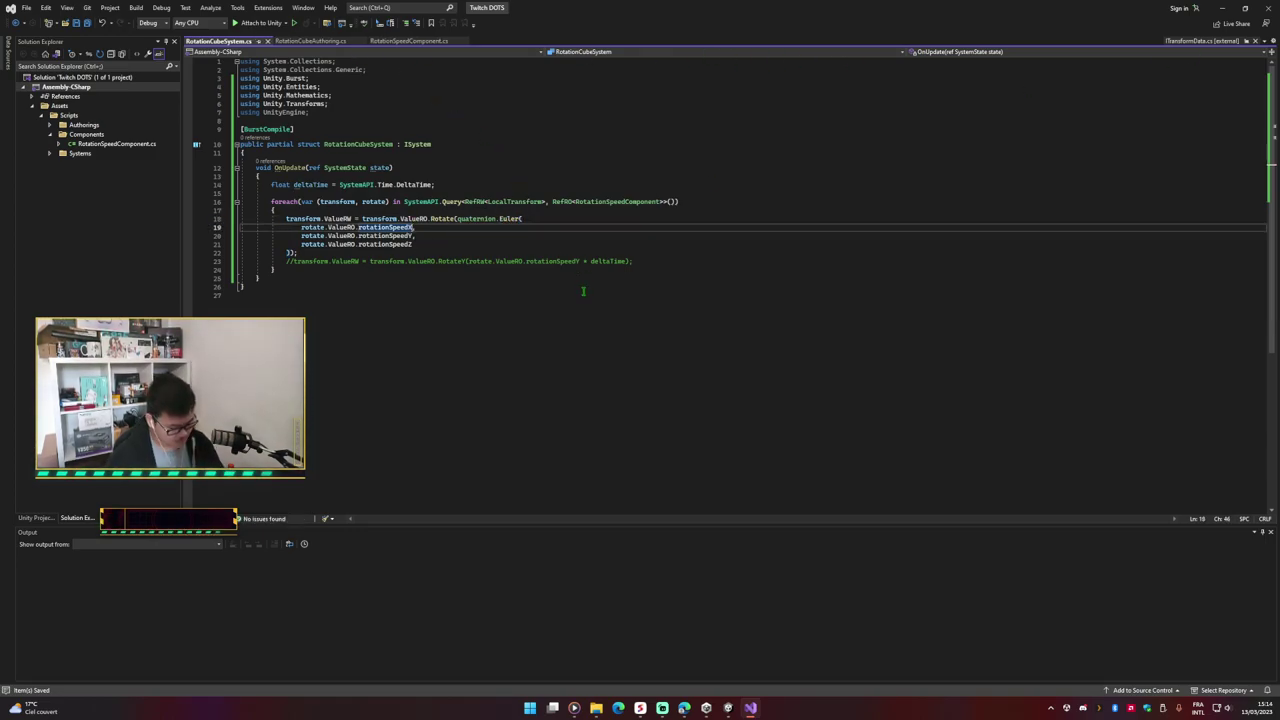
type("* del")
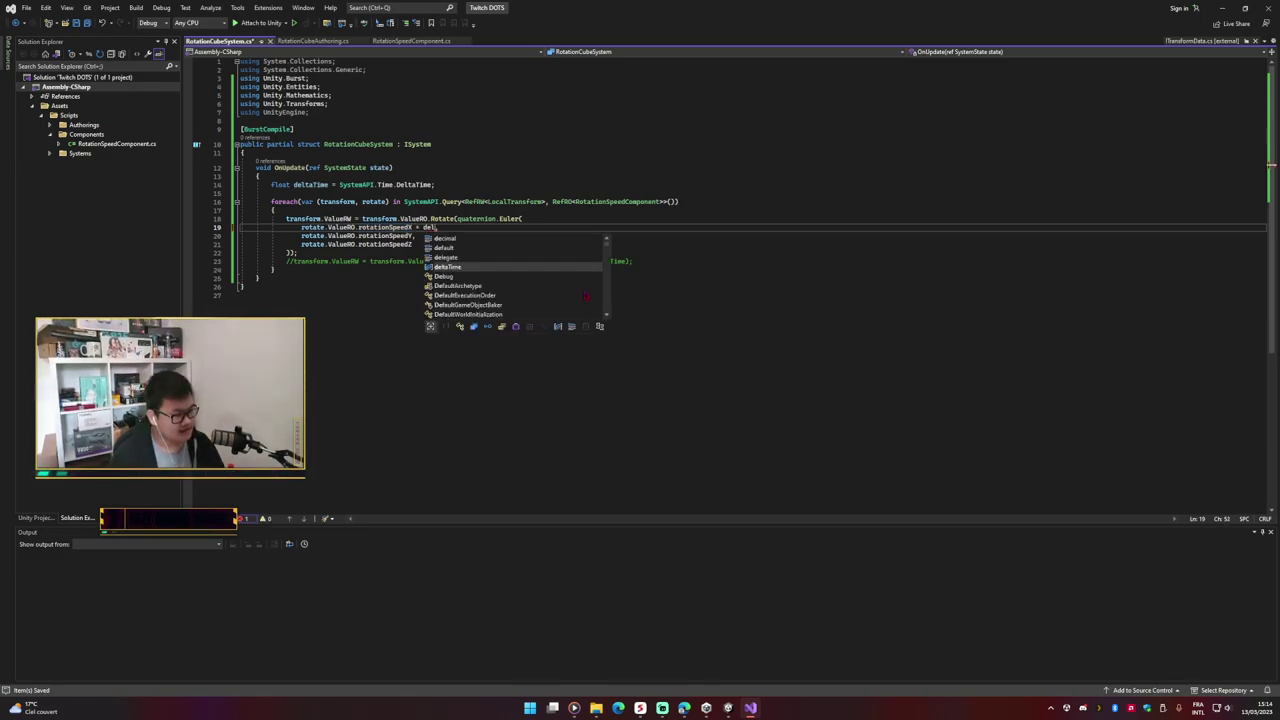
key("Tab")
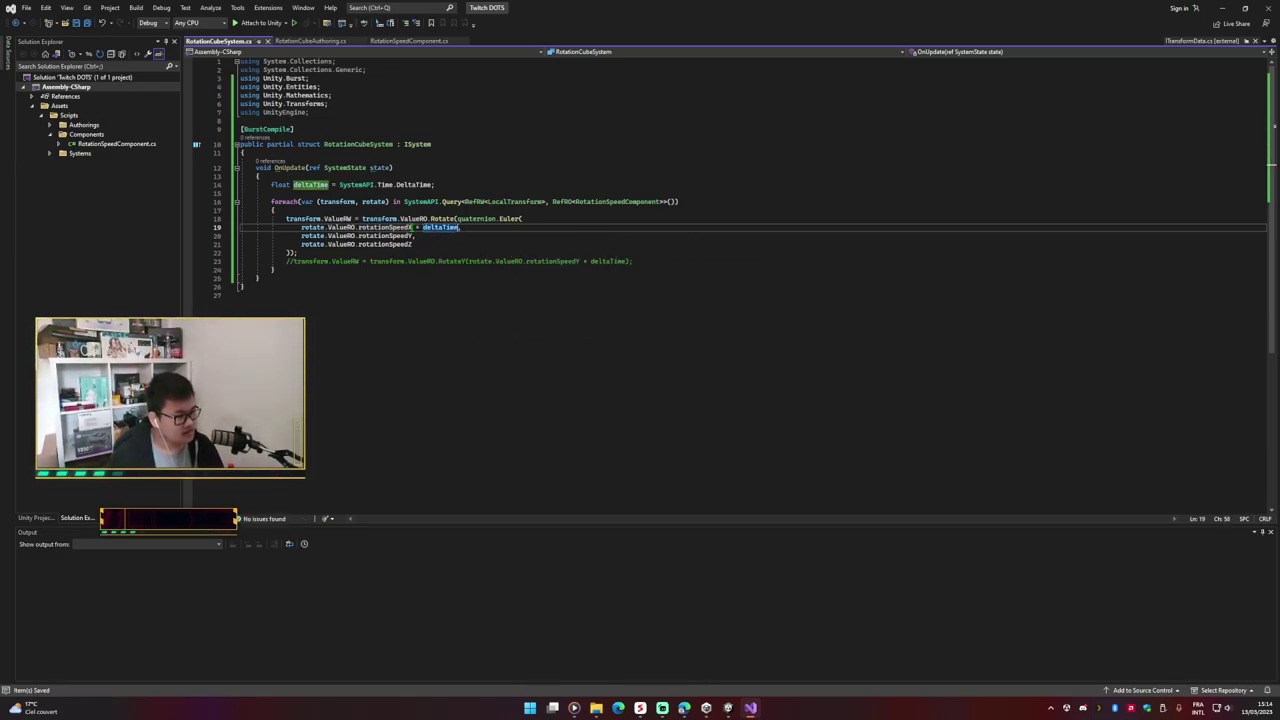
left_click_drag(458, 227, 358, 227)
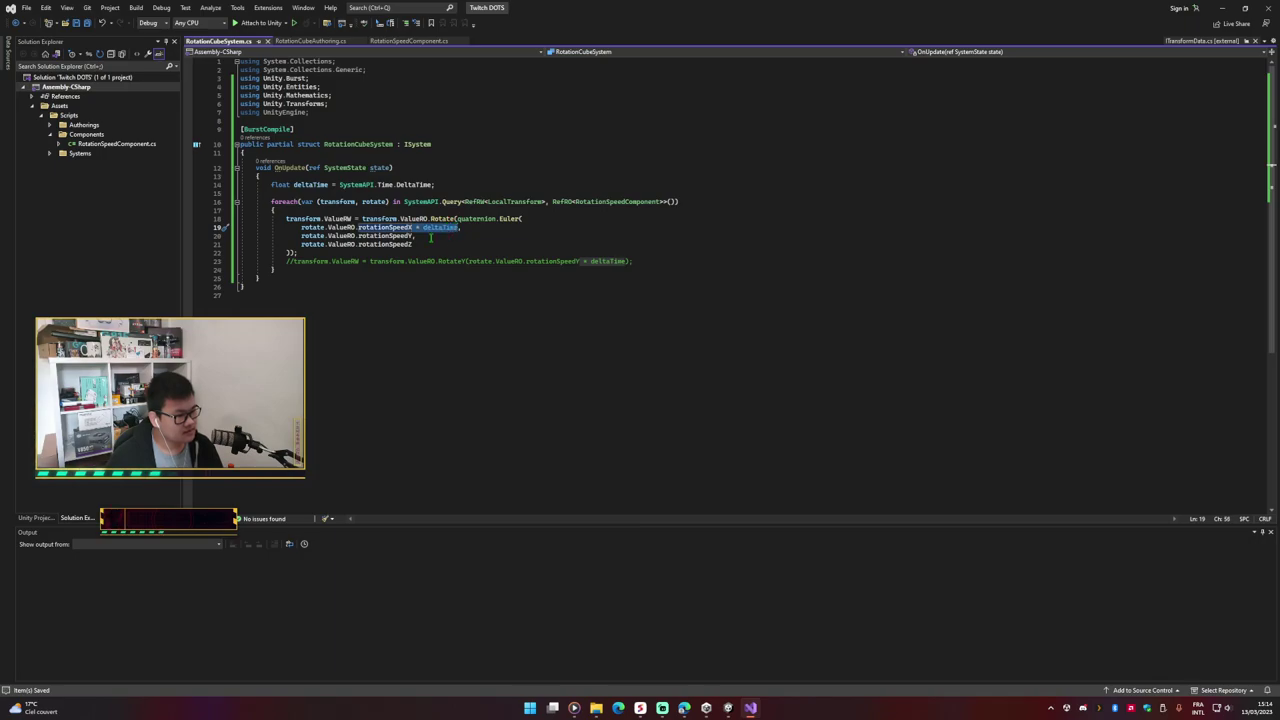
left_click(410, 236)
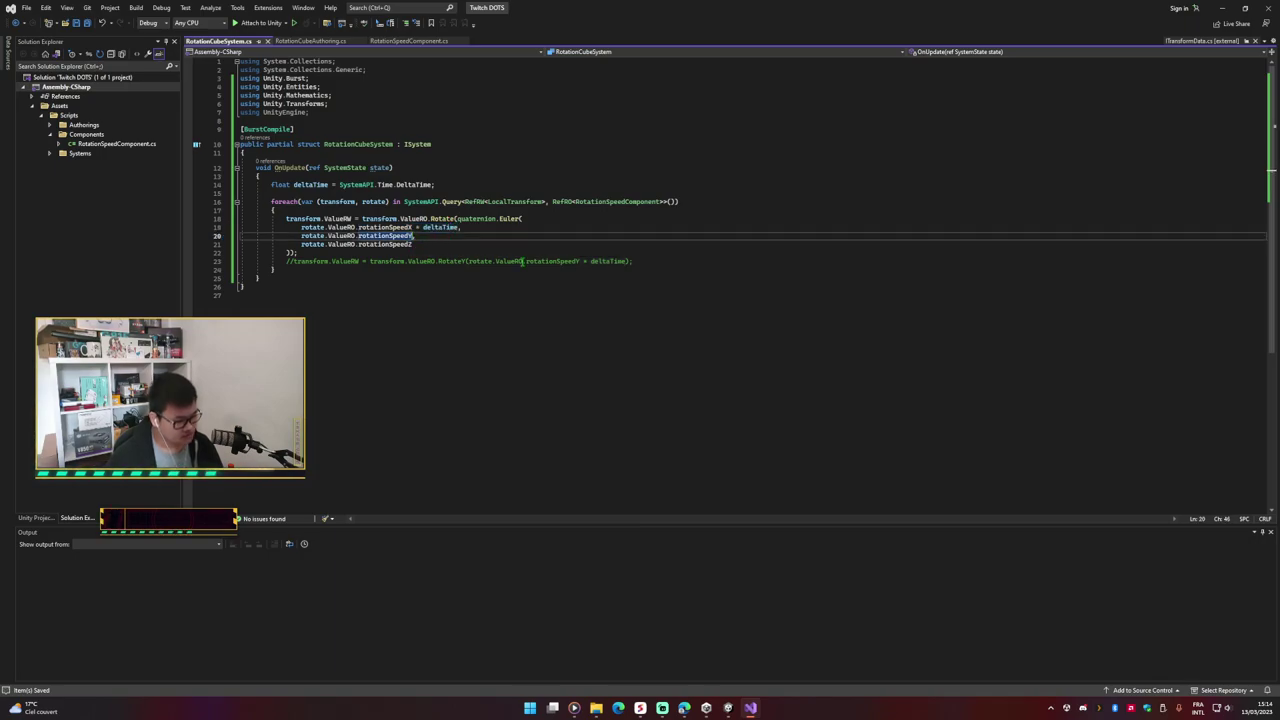
key("Tab")
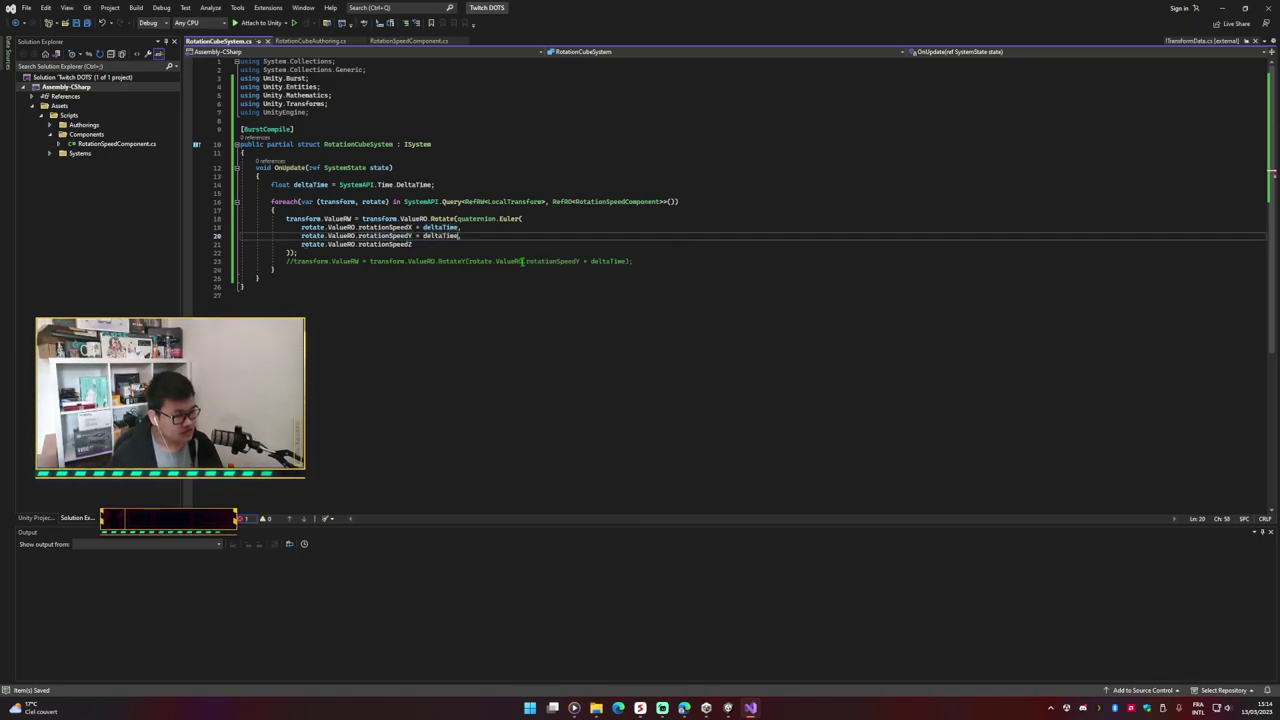
key("Down")
type("*")
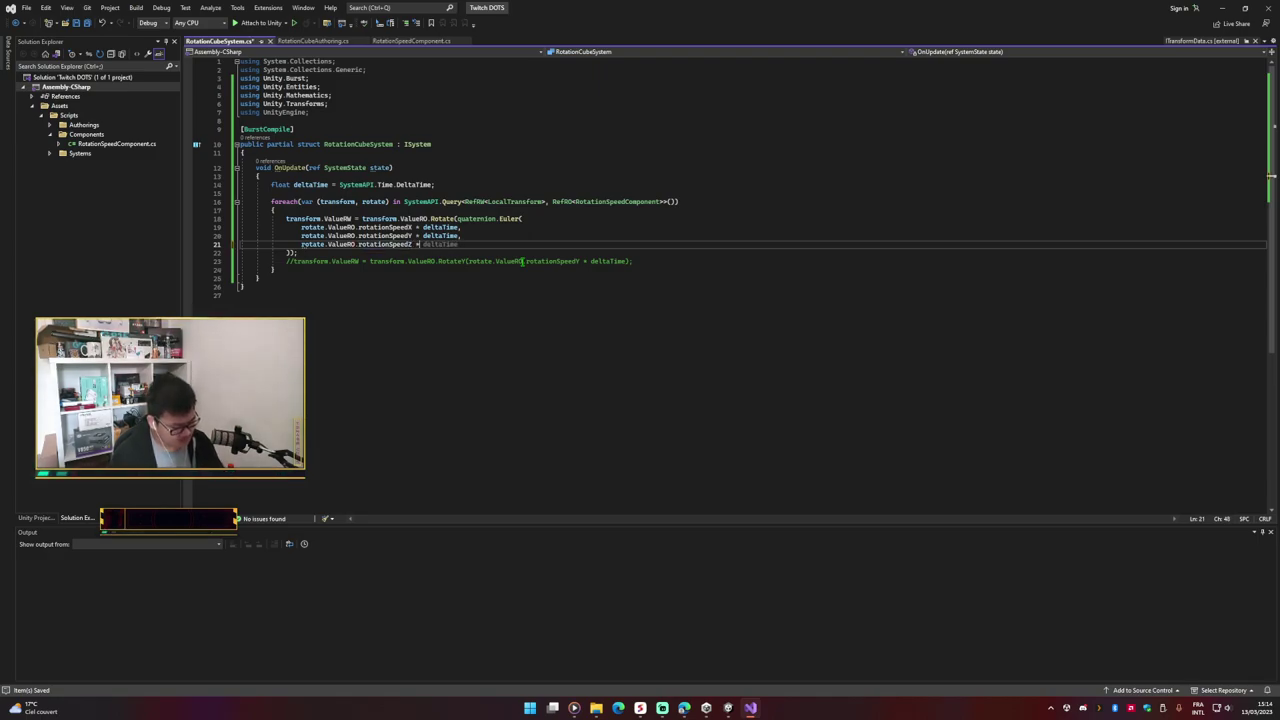
type(" d")
key("Tab")
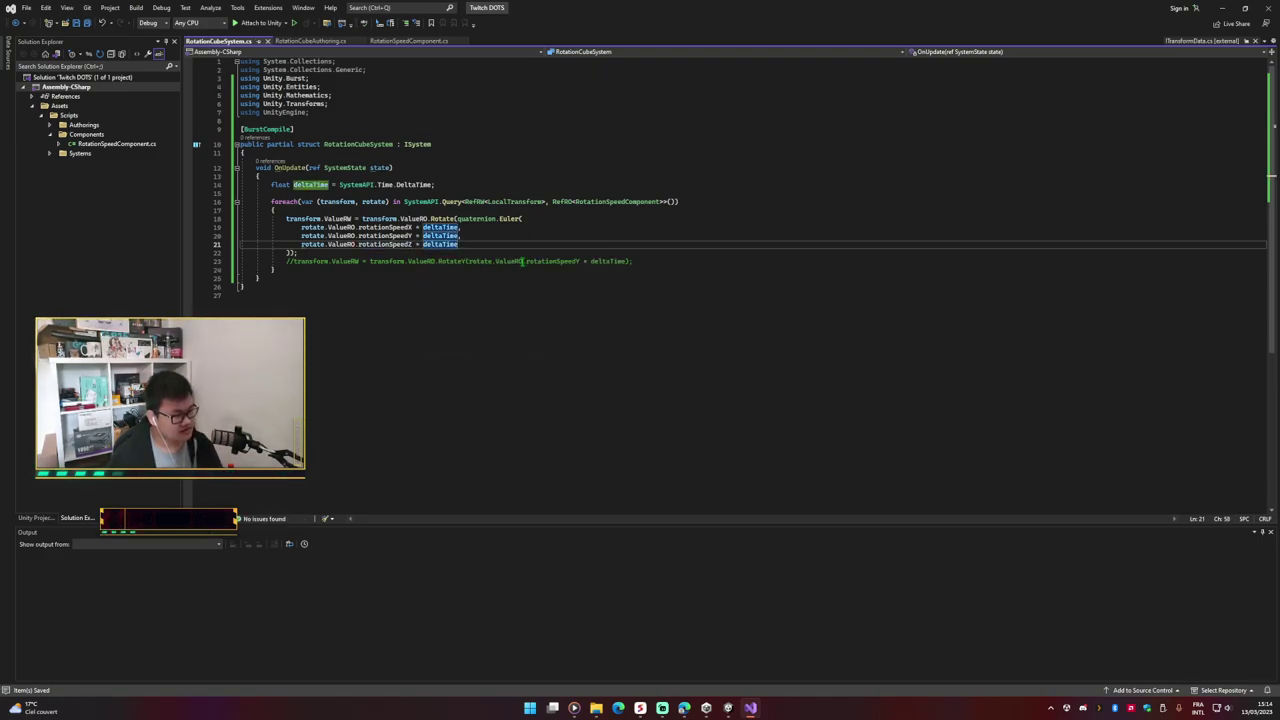
Step: Test the deltaTime-scaled cube rotation in play mode via the Scene view, then return to Visual Studio
key("alt+Tab")
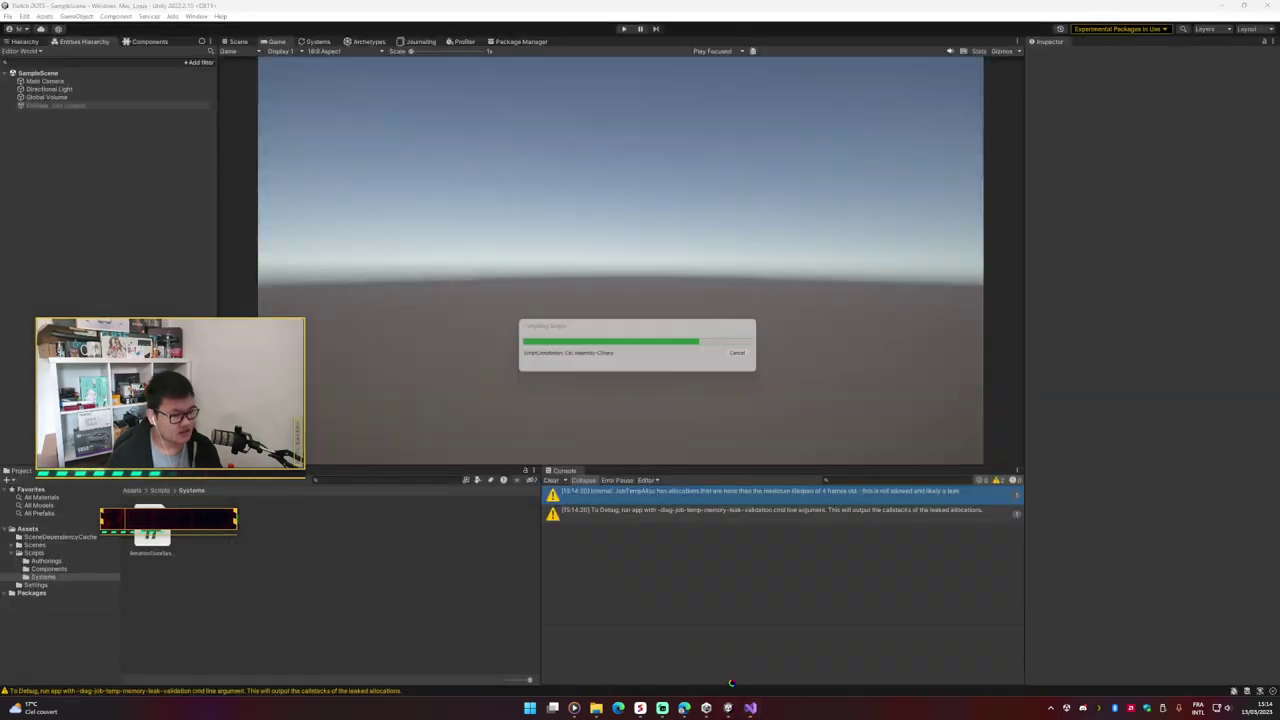
key("alt+Tab")
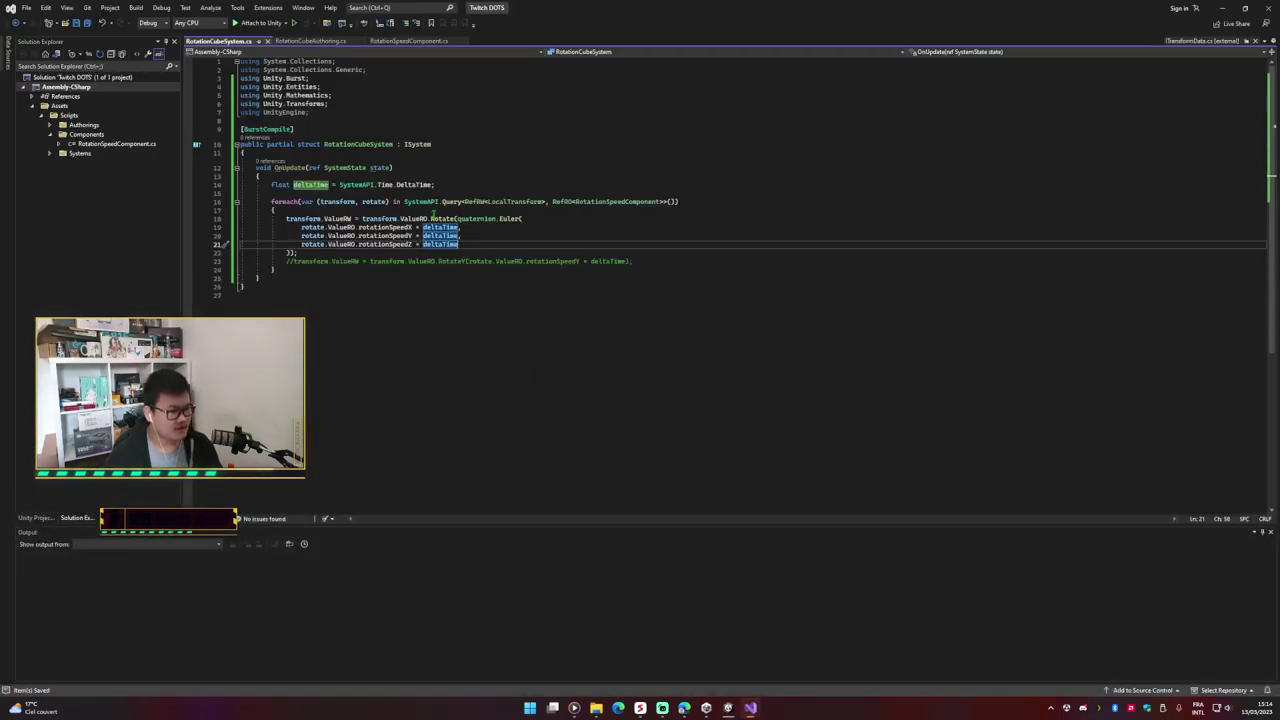
left_click(728, 708)
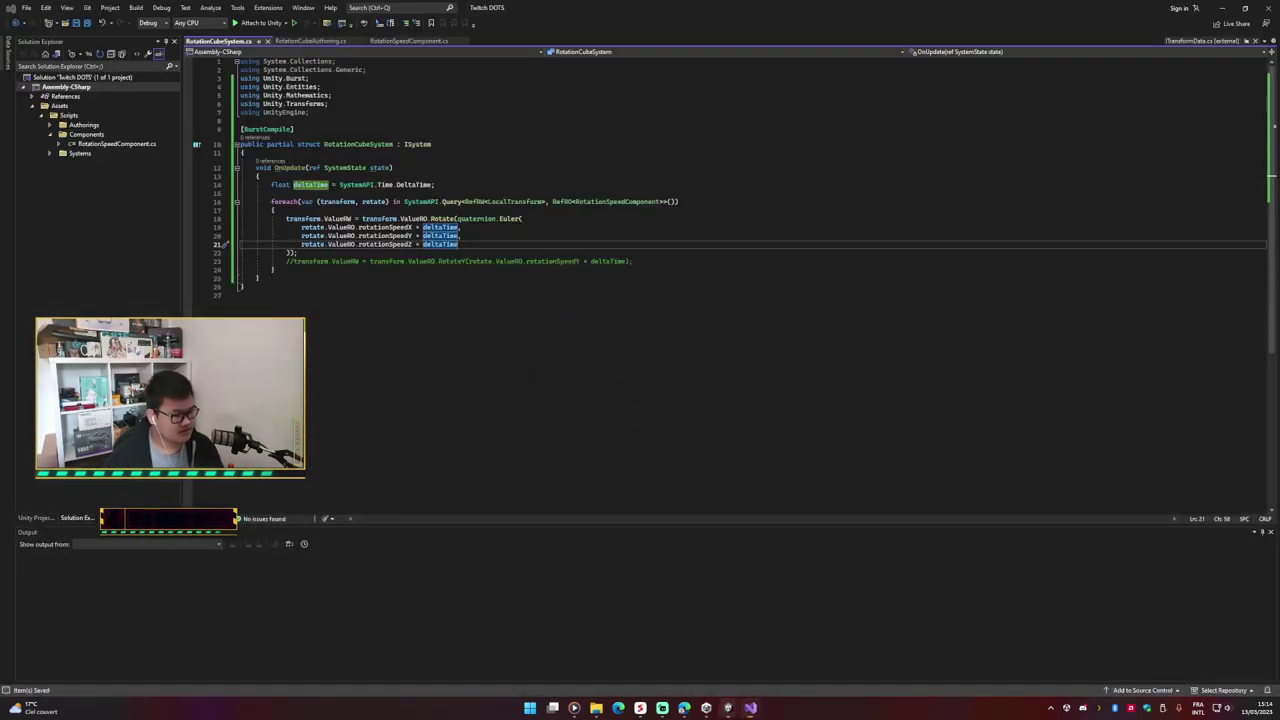
left_click(725, 655)
key("ctrl+p")
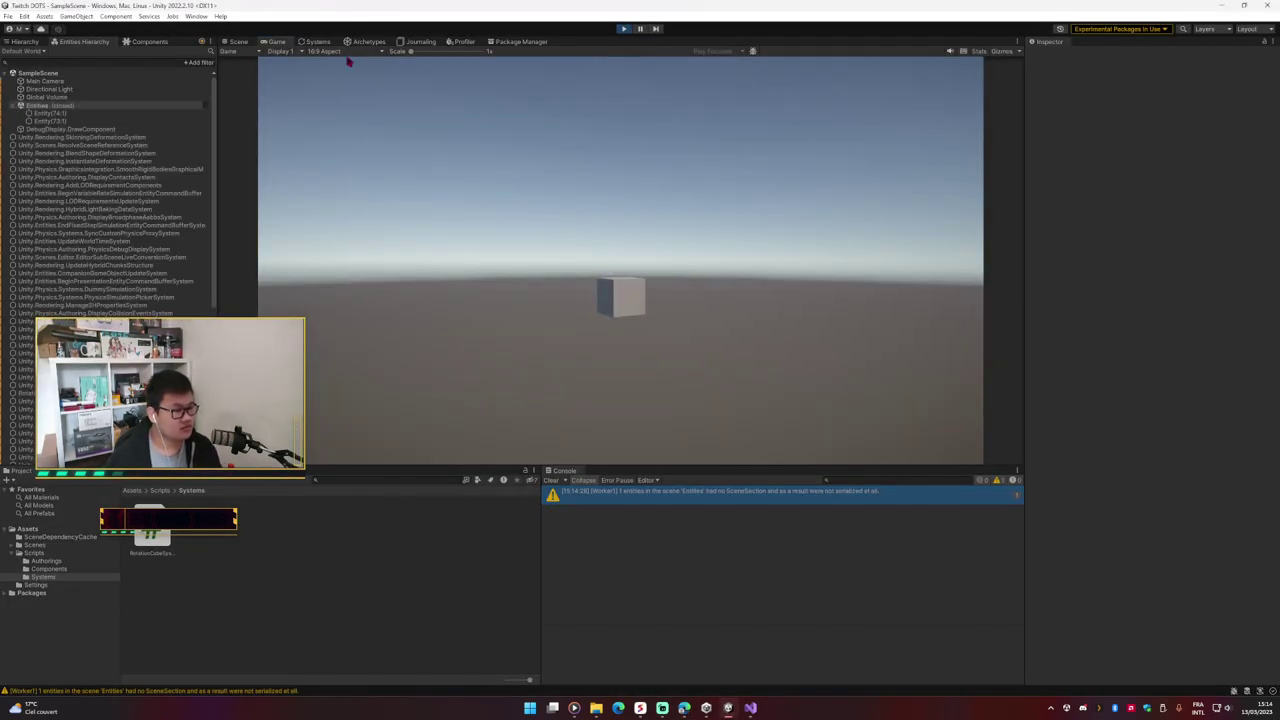
left_click(240, 41)
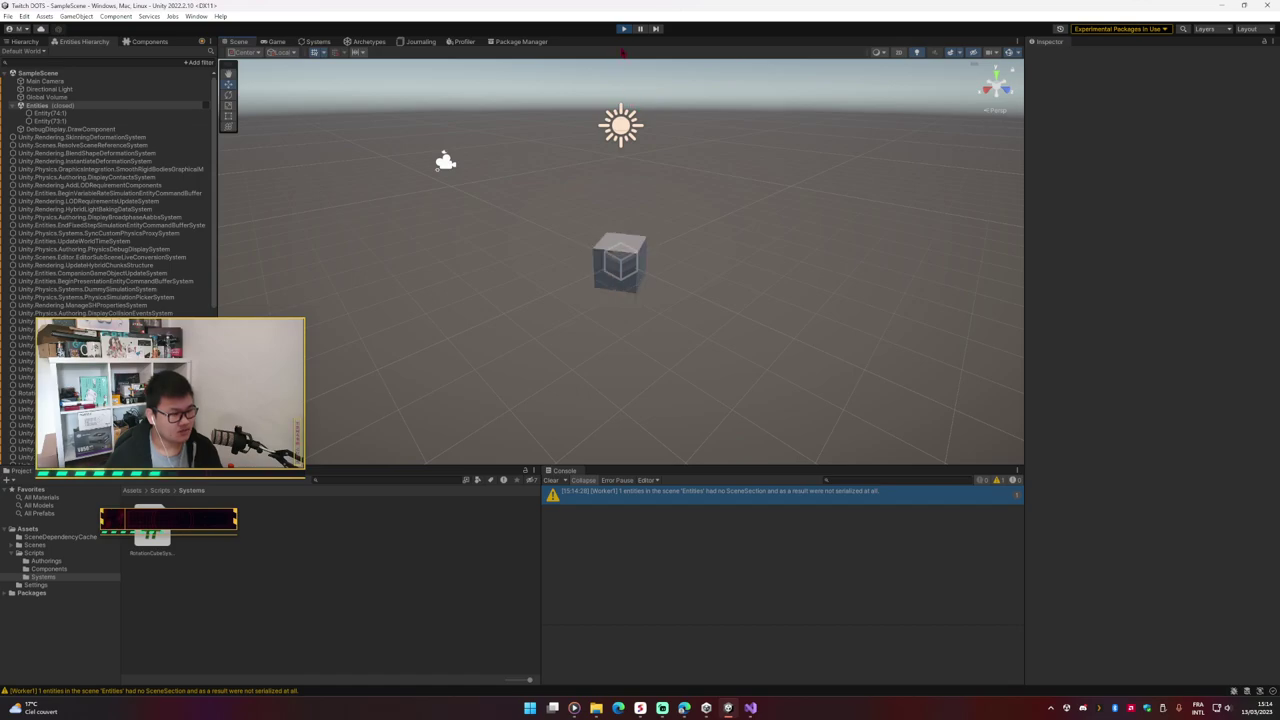
key("ctrl+p")
left_click(750, 708)
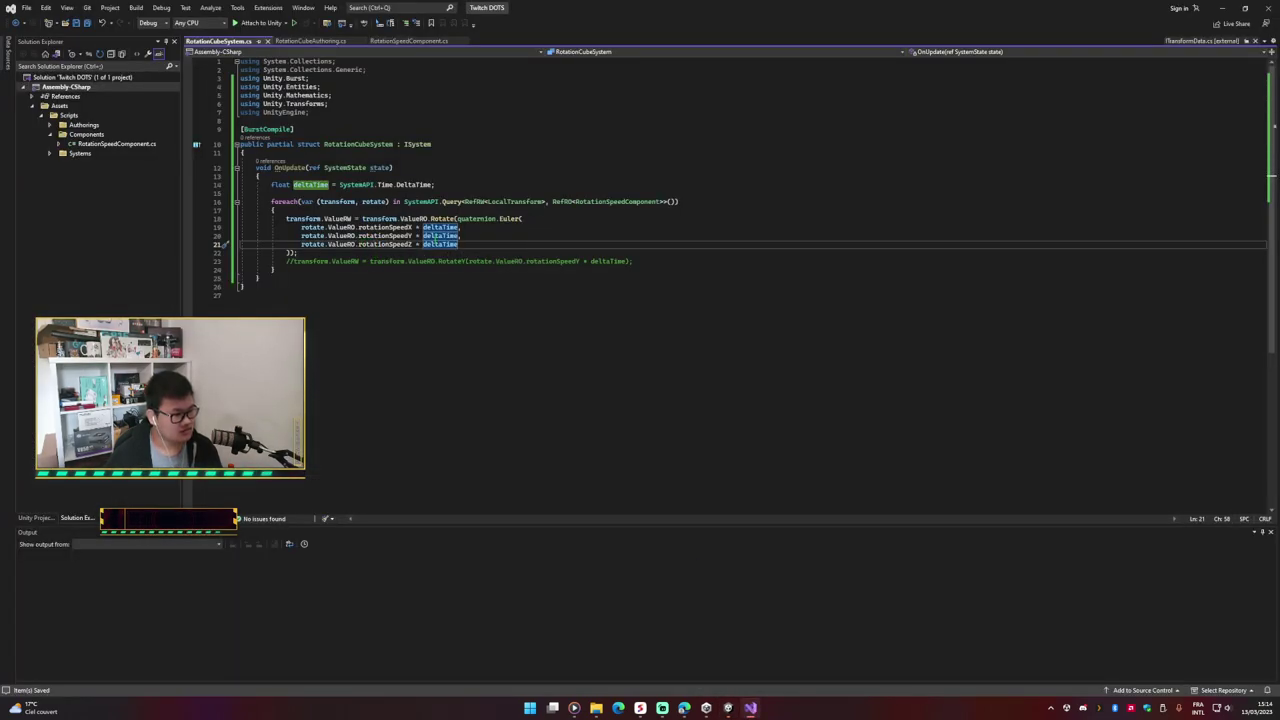
Step: Try replacing quaternion with 'ma', undo it, then inspect the cube entity's rotation speeds in Unity
left_click(480, 219)
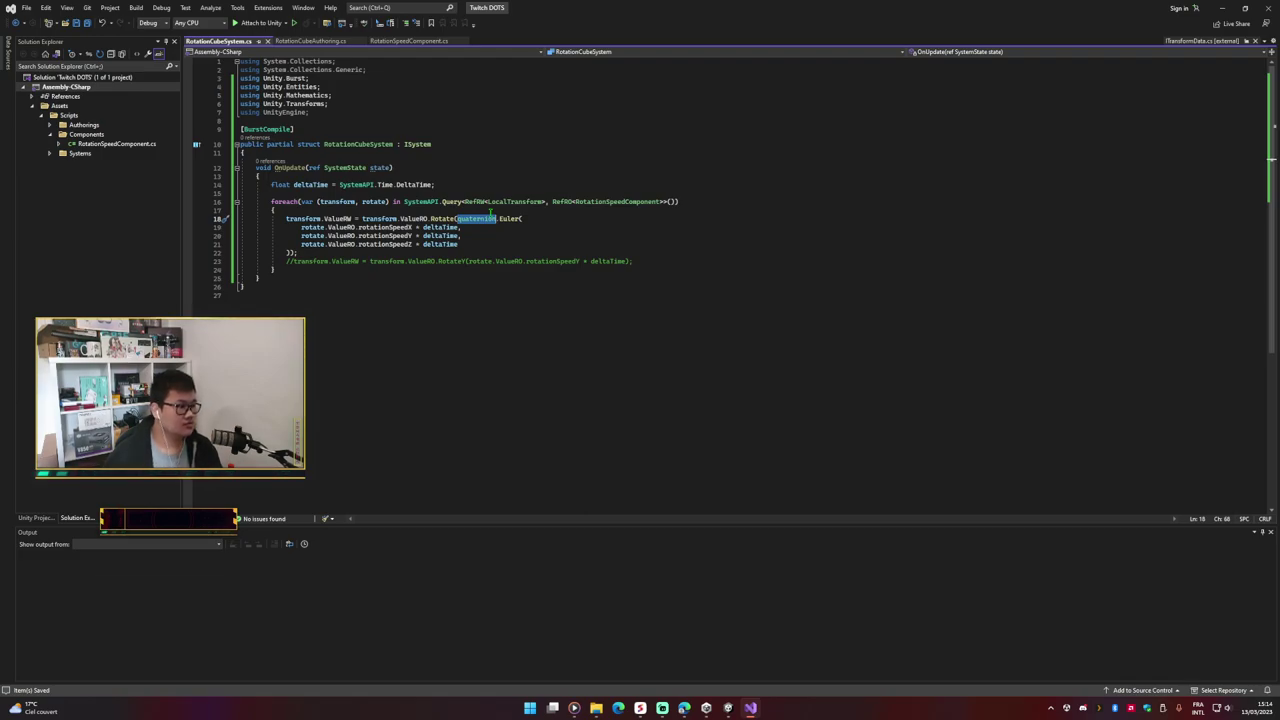
left_click(661, 261)
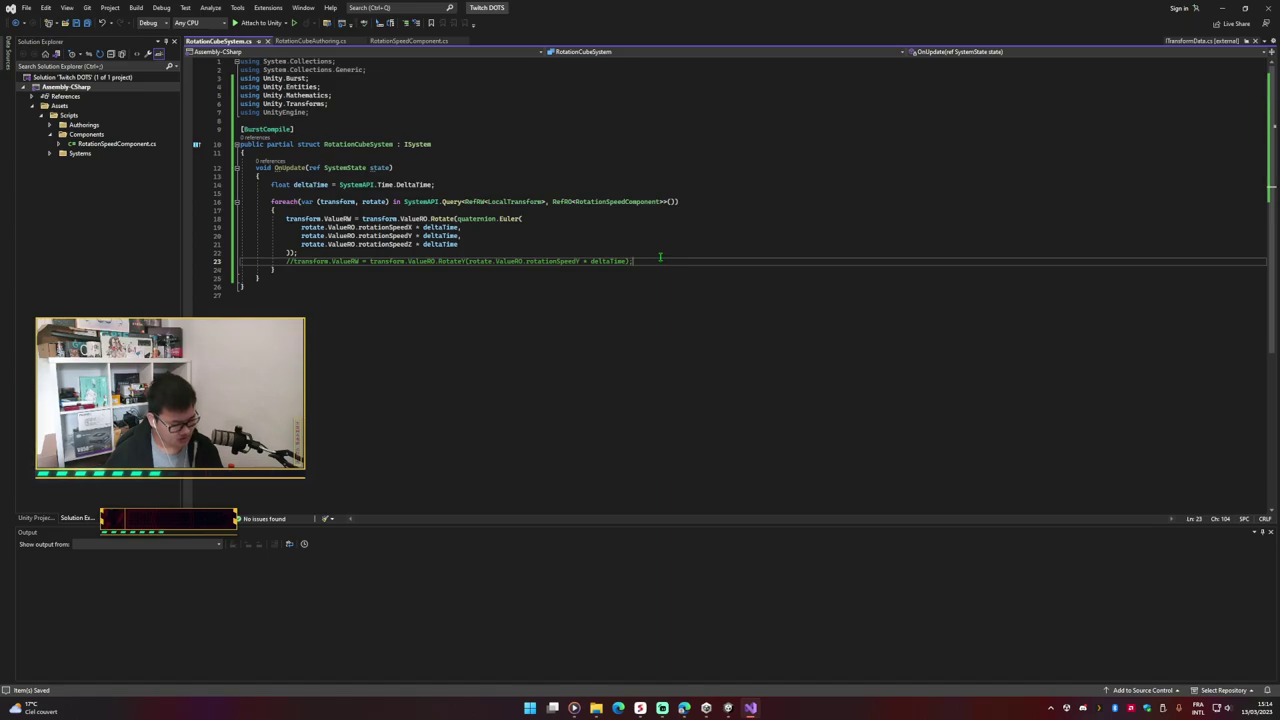
left_click(466, 218)
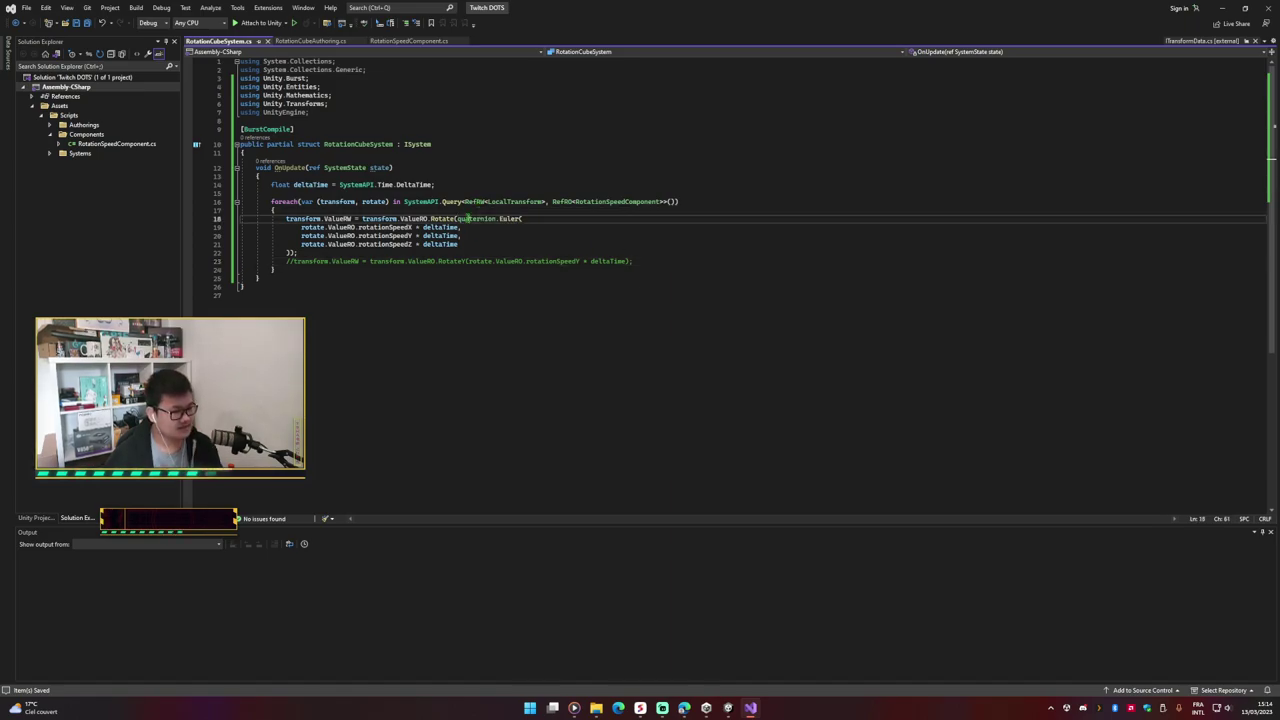
double_click(466, 218)
type("math")
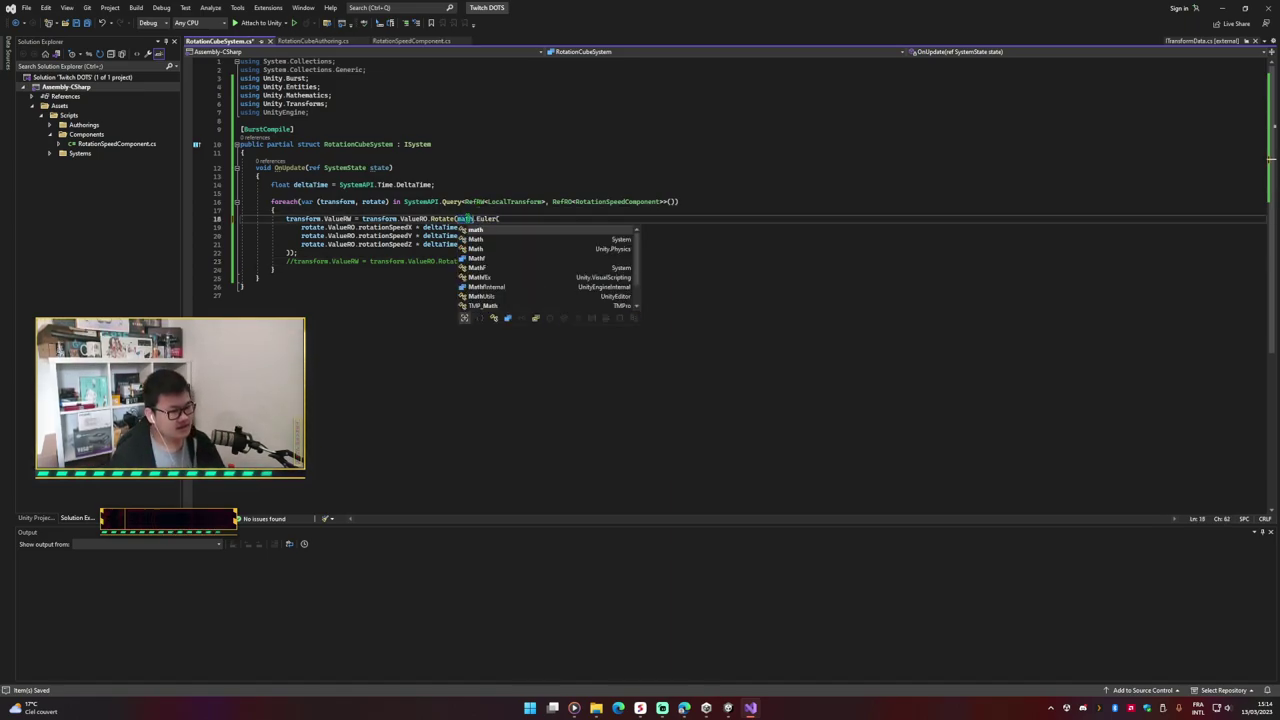
key("ctrl+z")
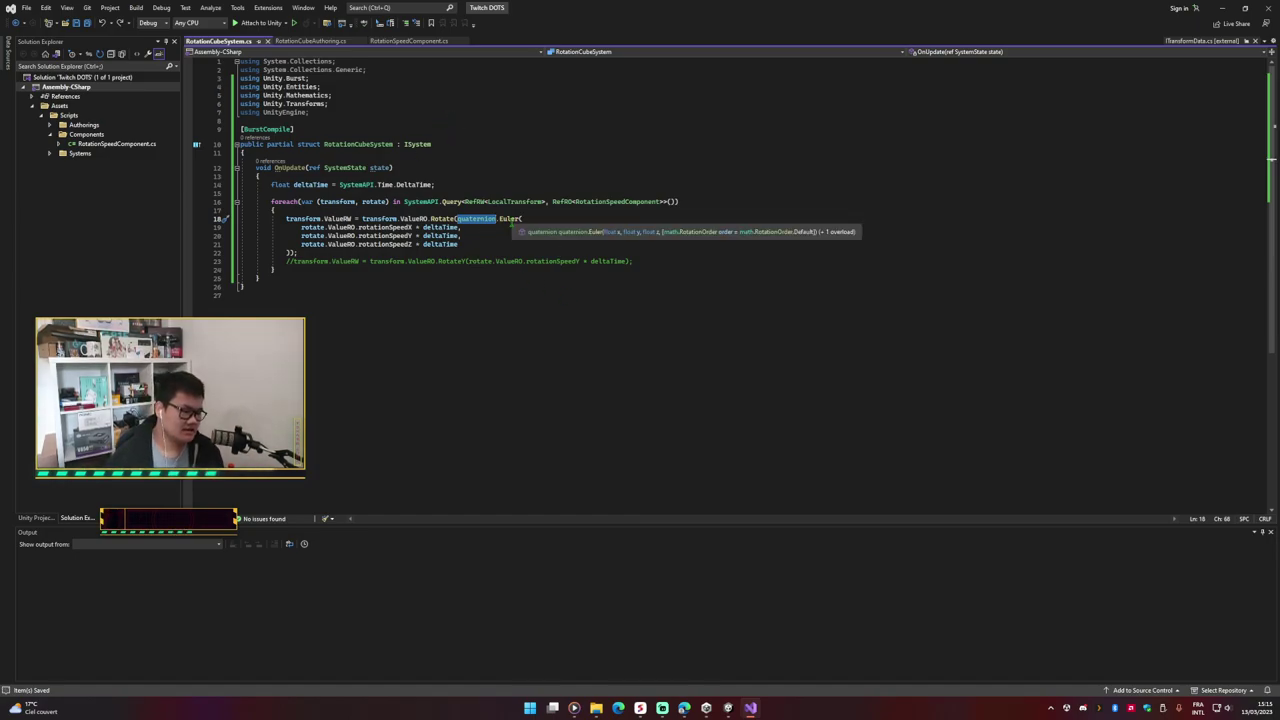
left_click(728, 707)
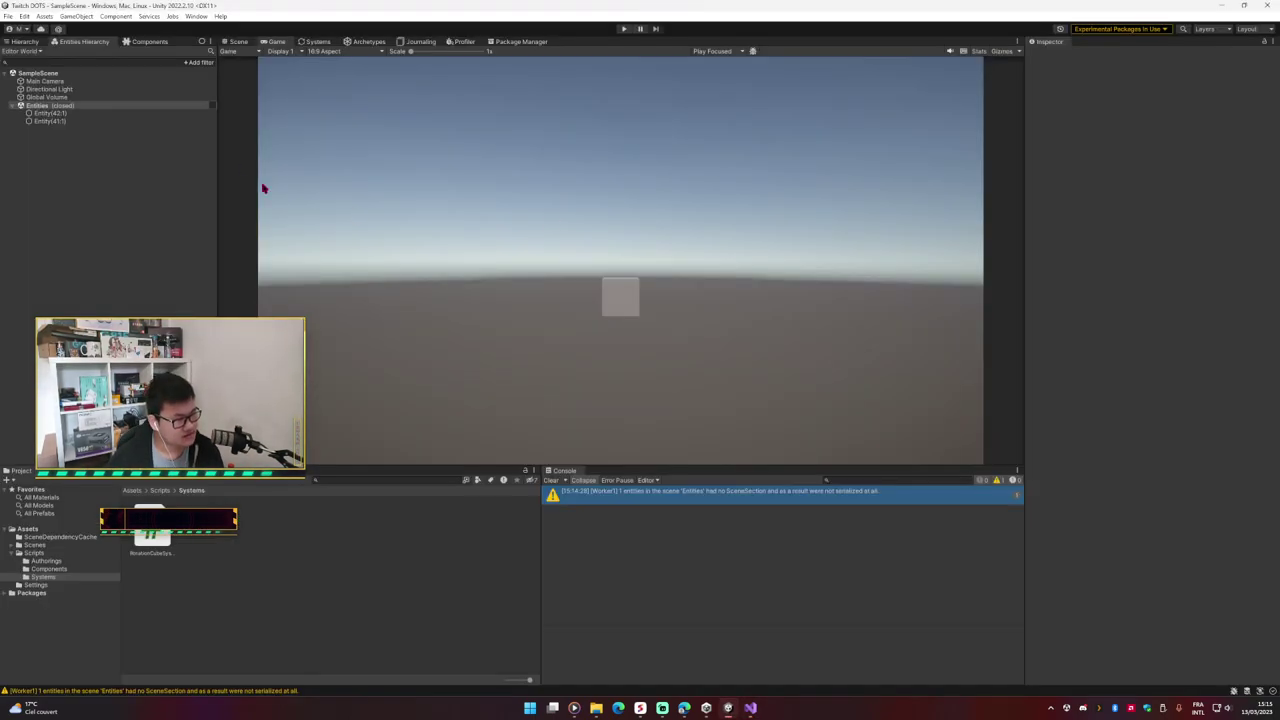
left_click(157, 115)
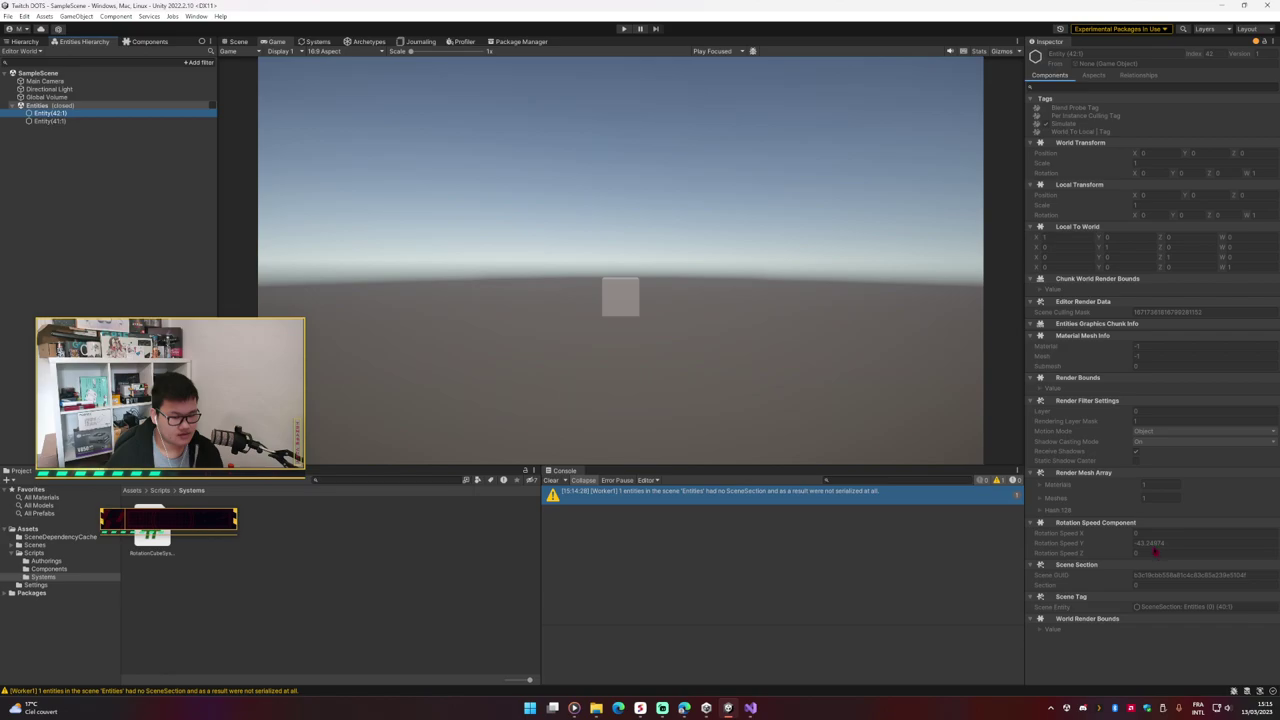
Step: Reimport the Entities subscene from the Inspector, reselect the cube entity, and start play mode
left_click(24, 41)
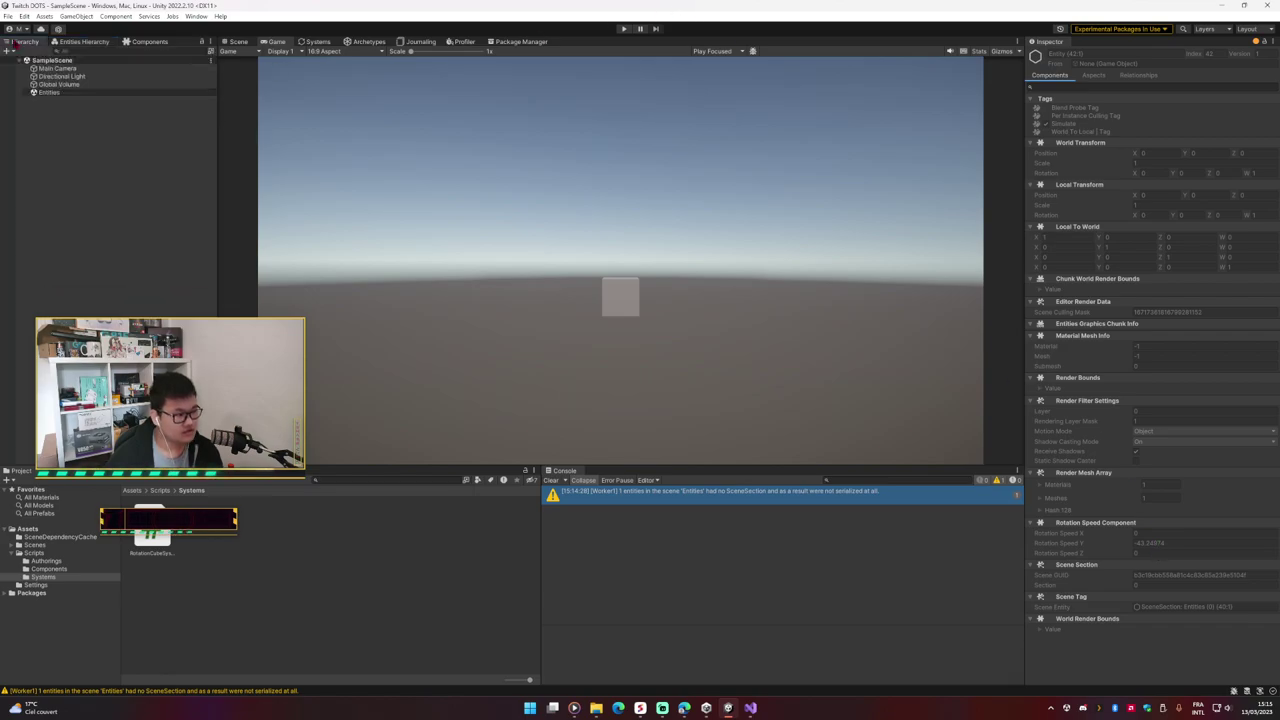
left_click(157, 93)
left_click(1158, 201)
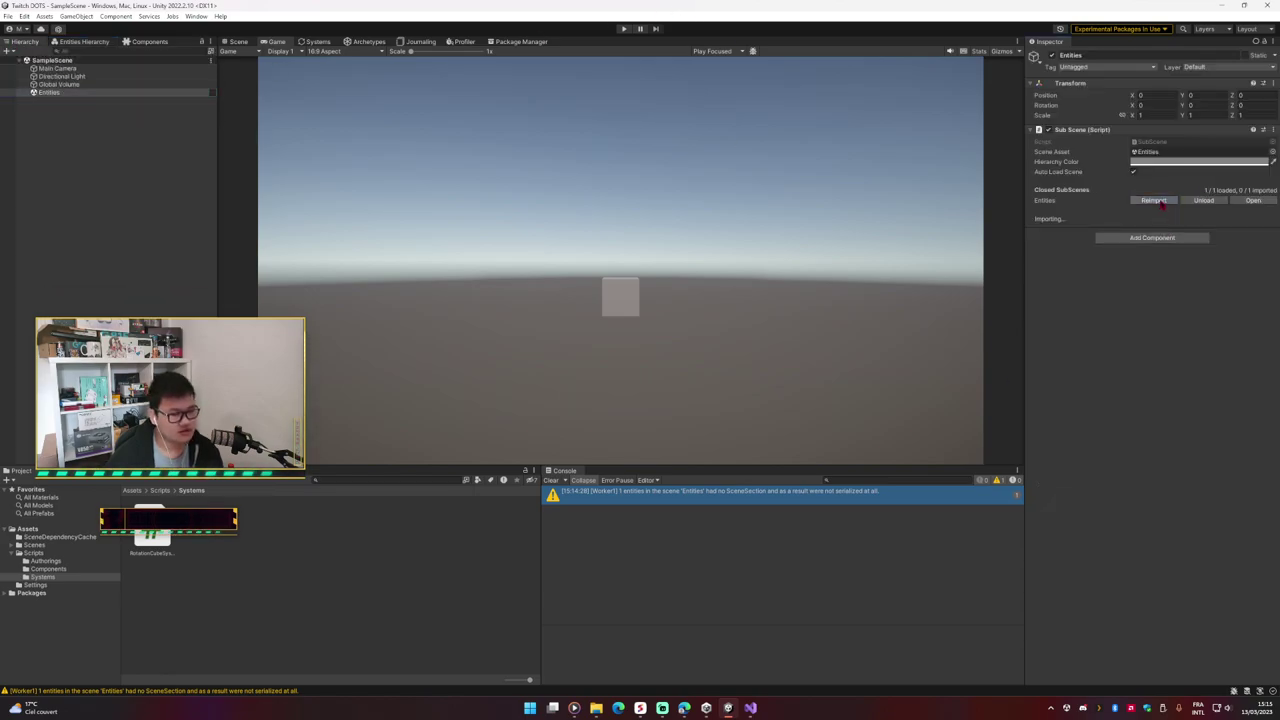
left_click(83, 41)
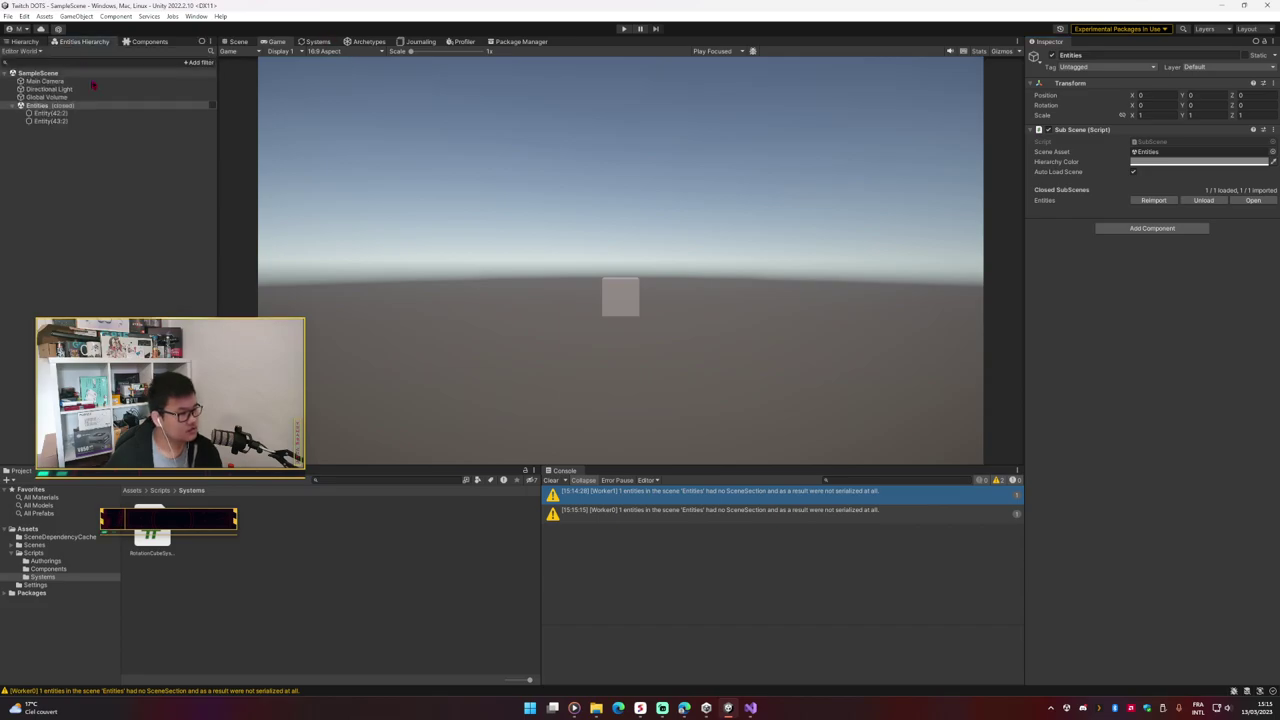
left_click(50, 113)
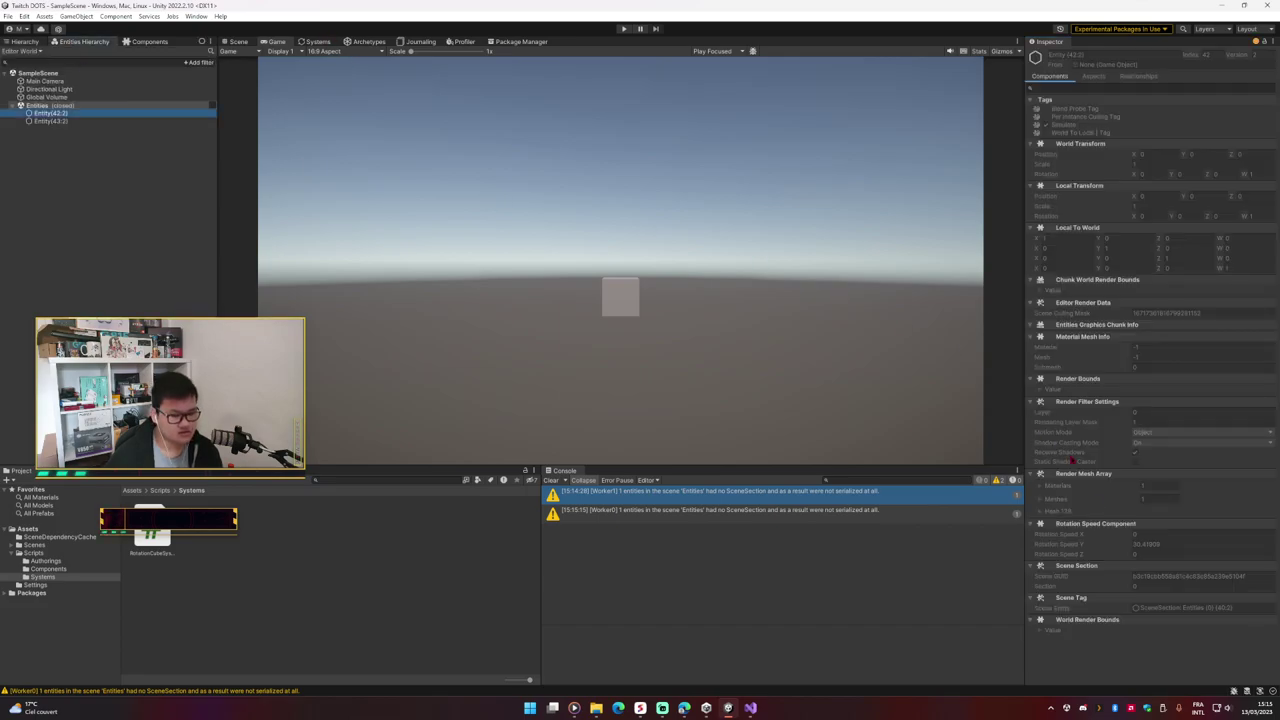
left_click(622, 28)
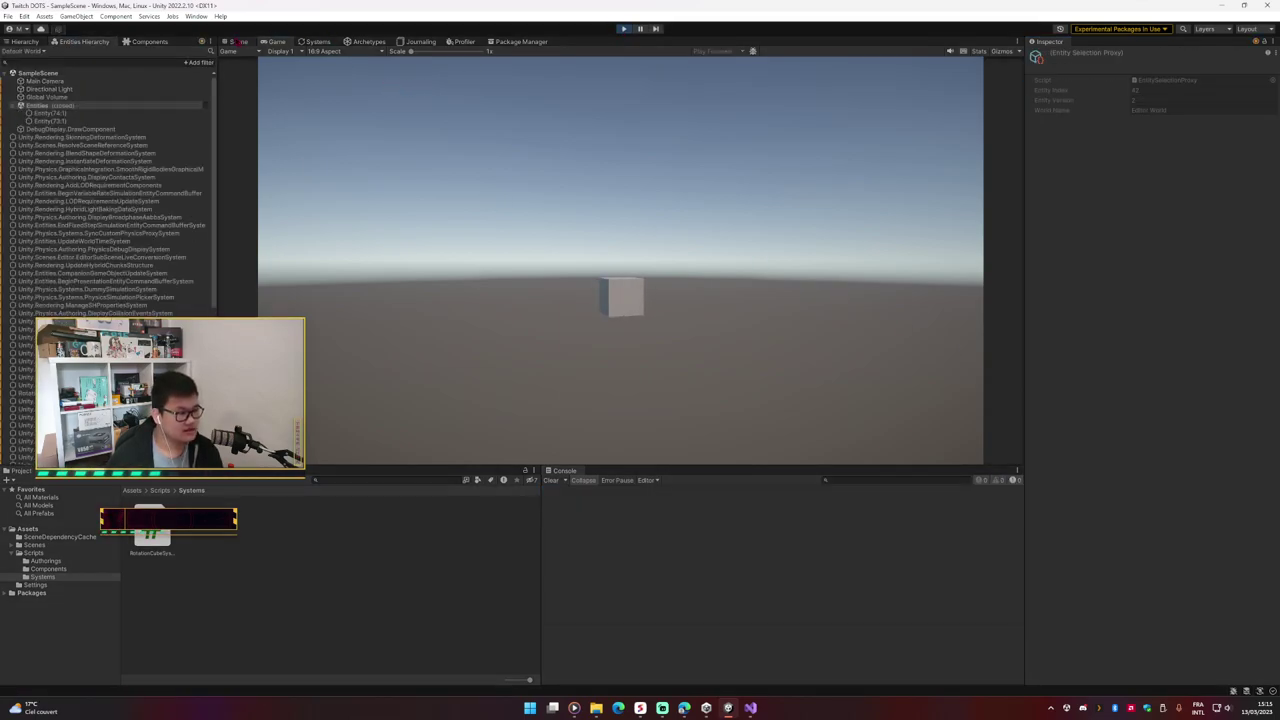
Step: Drag the cube's Rotation Speed Y down from about 30.4 to 5.2, then stop play mode
left_click(238, 41)
left_click(616, 266)
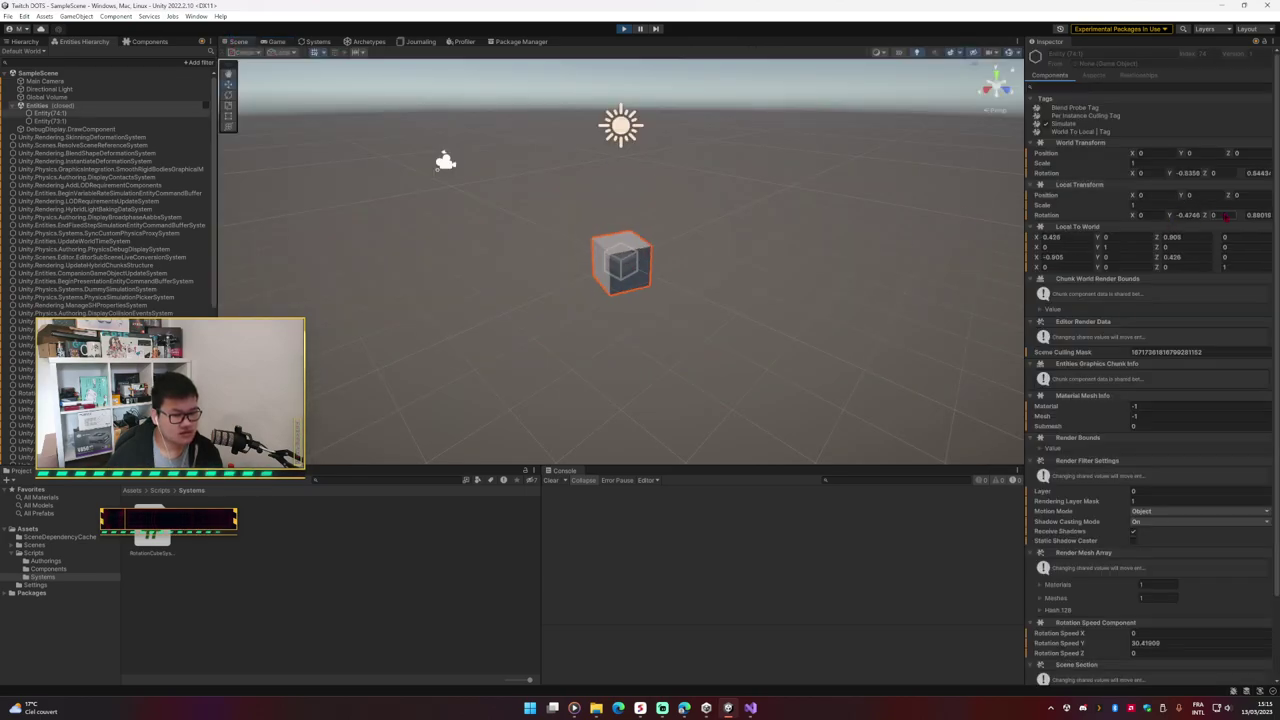
left_click(766, 309)
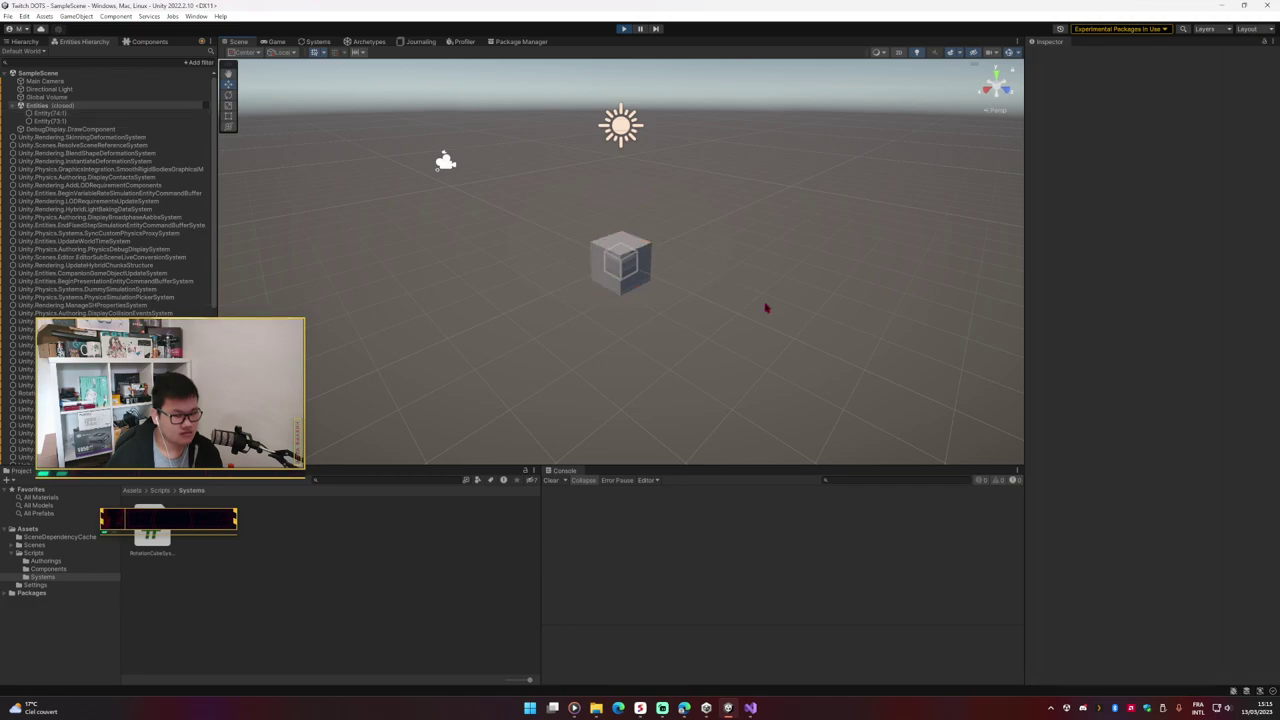
left_click(625, 265)
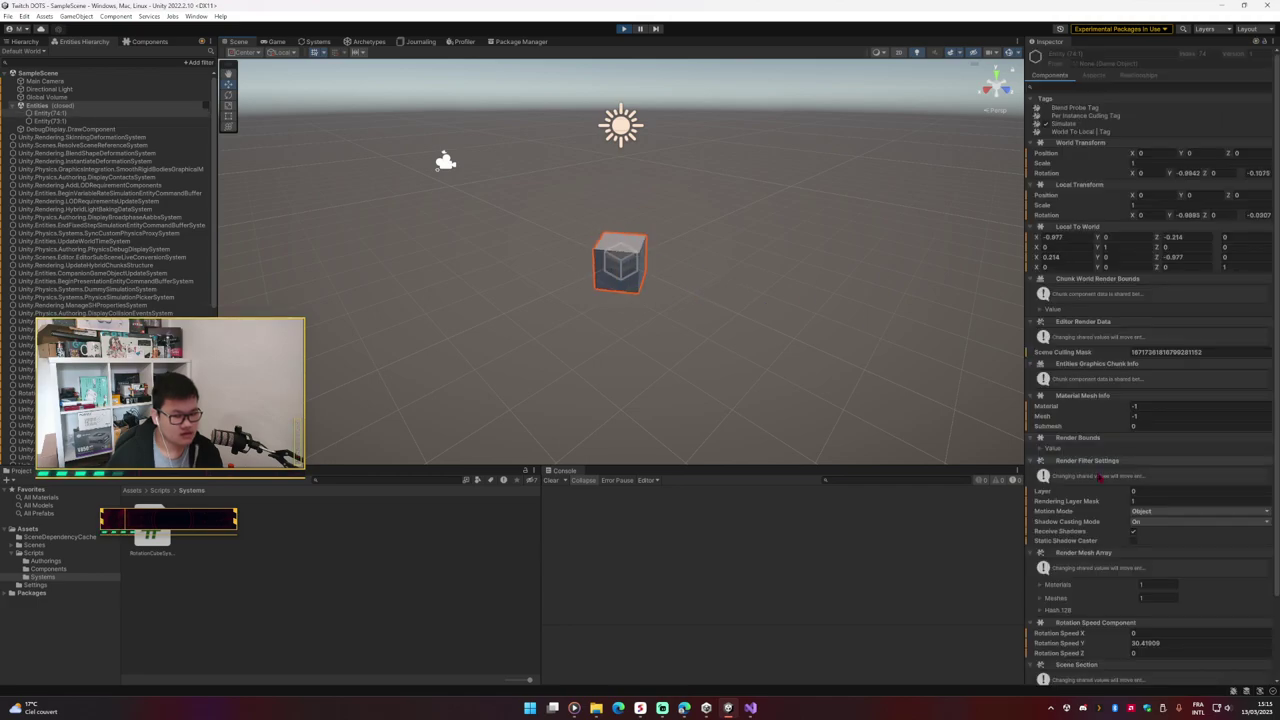
scroll(1100, 547, "down", 5)
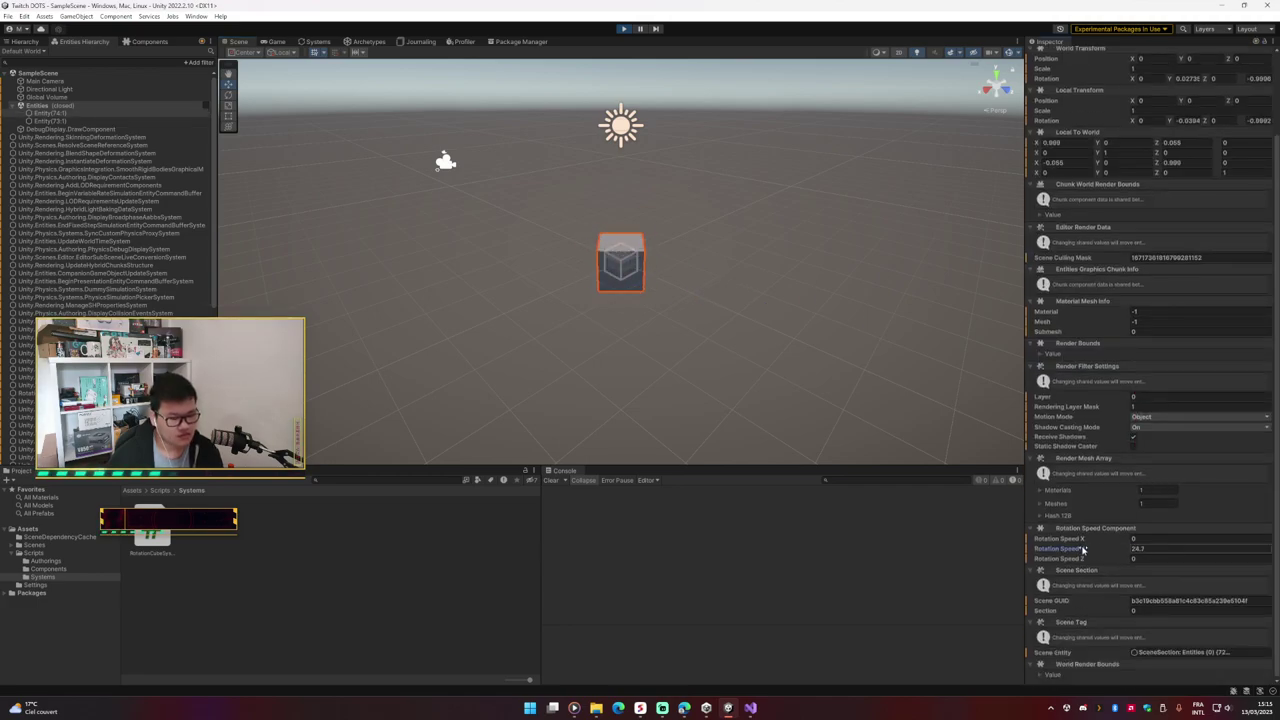
left_click_drag(1100, 547, 1036, 553)
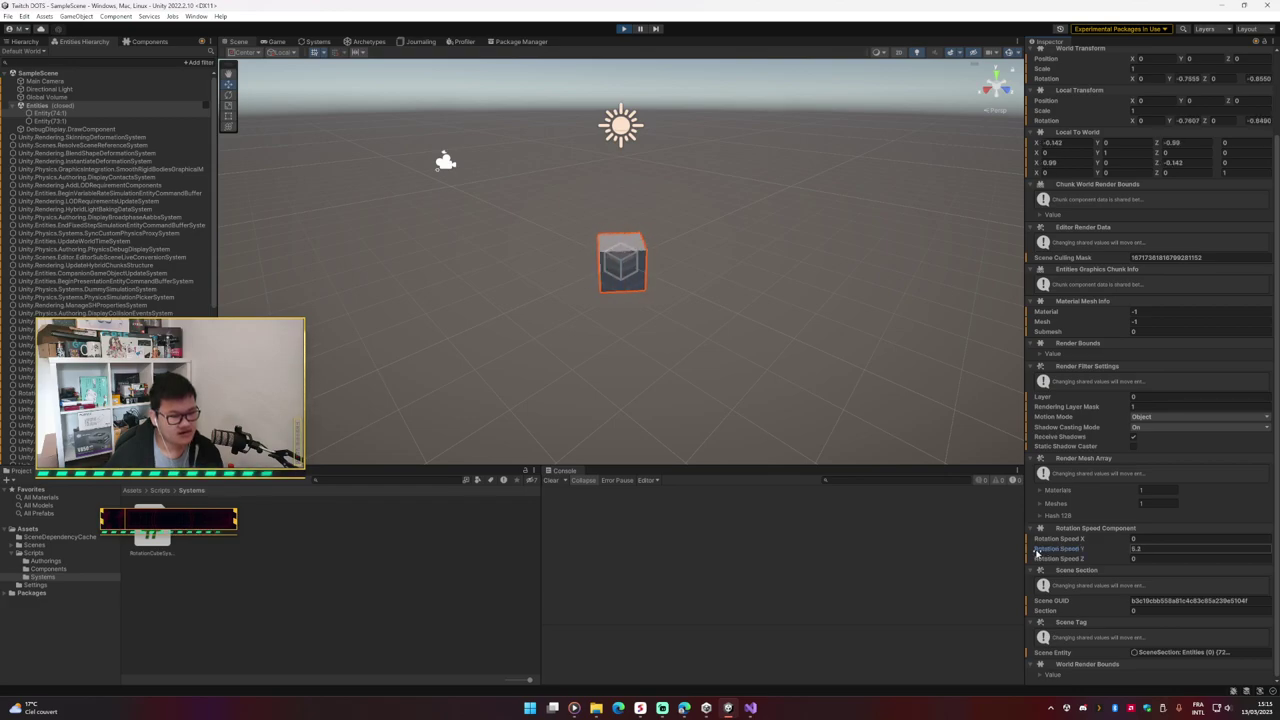
left_click(623, 28)
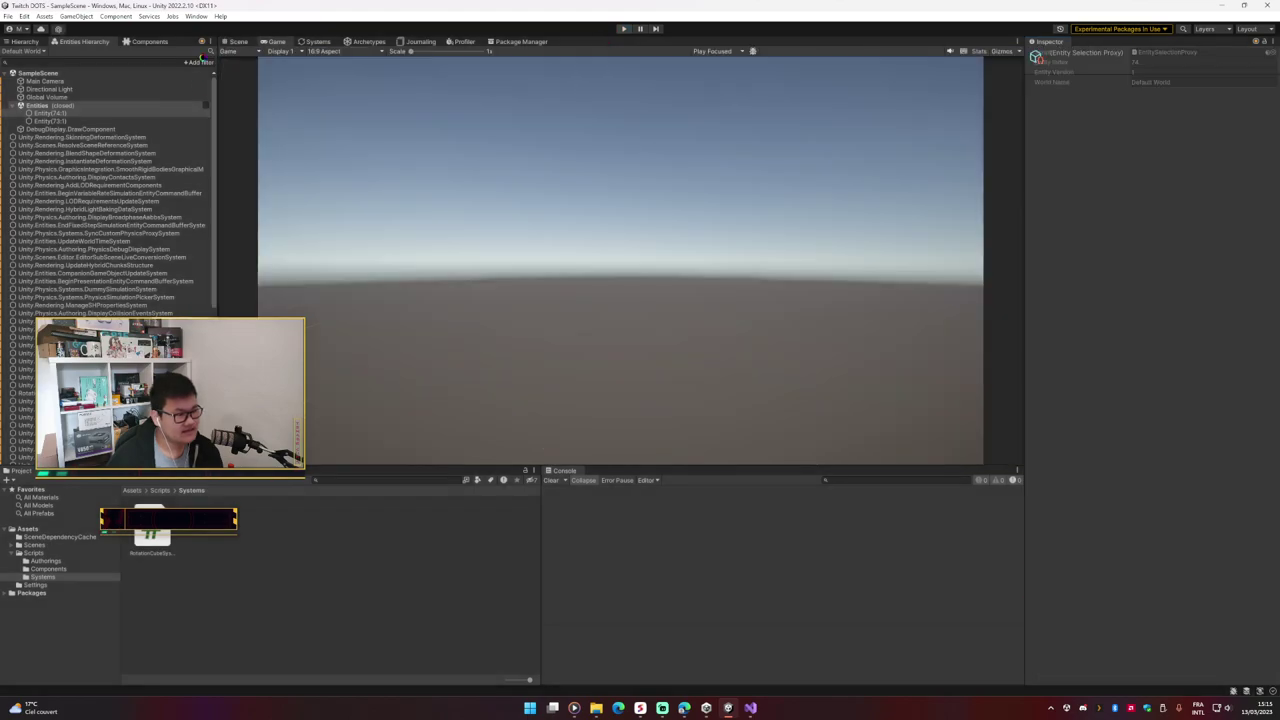
Step: Select the Cube in the Entities subscene and begin entering its rotation speed bounds
left_click(200, 93)
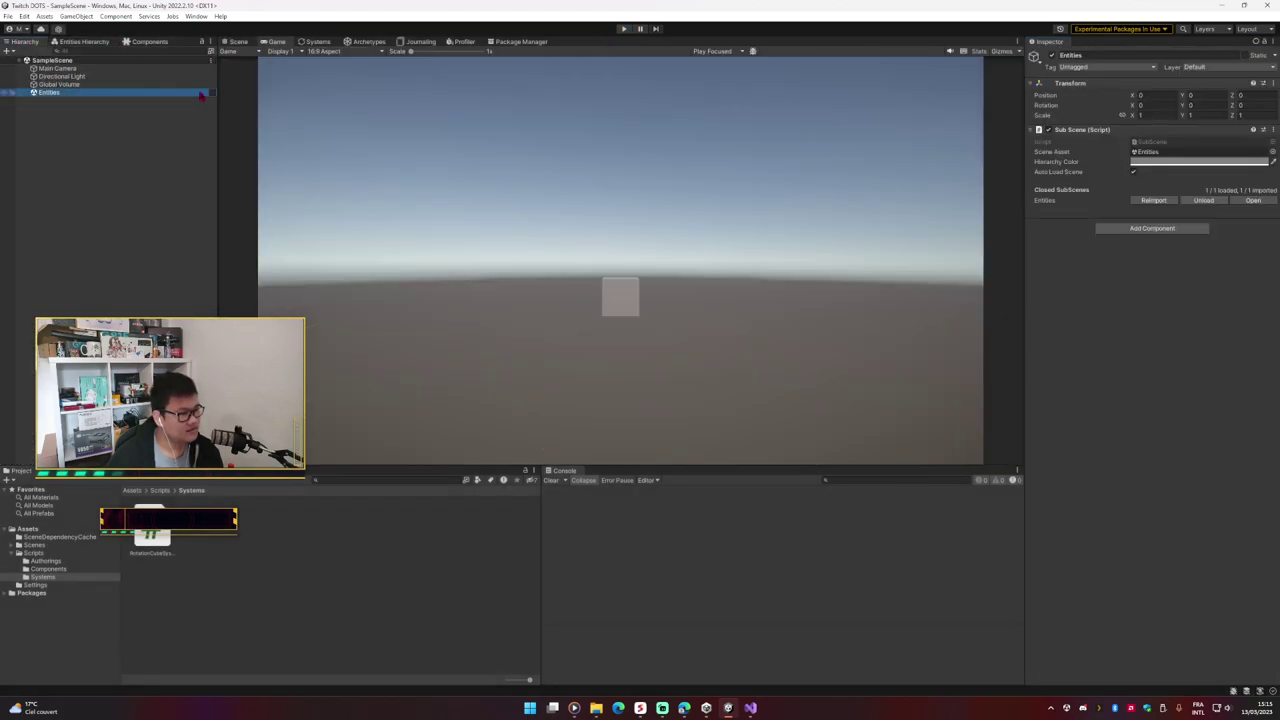
left_click(171, 101)
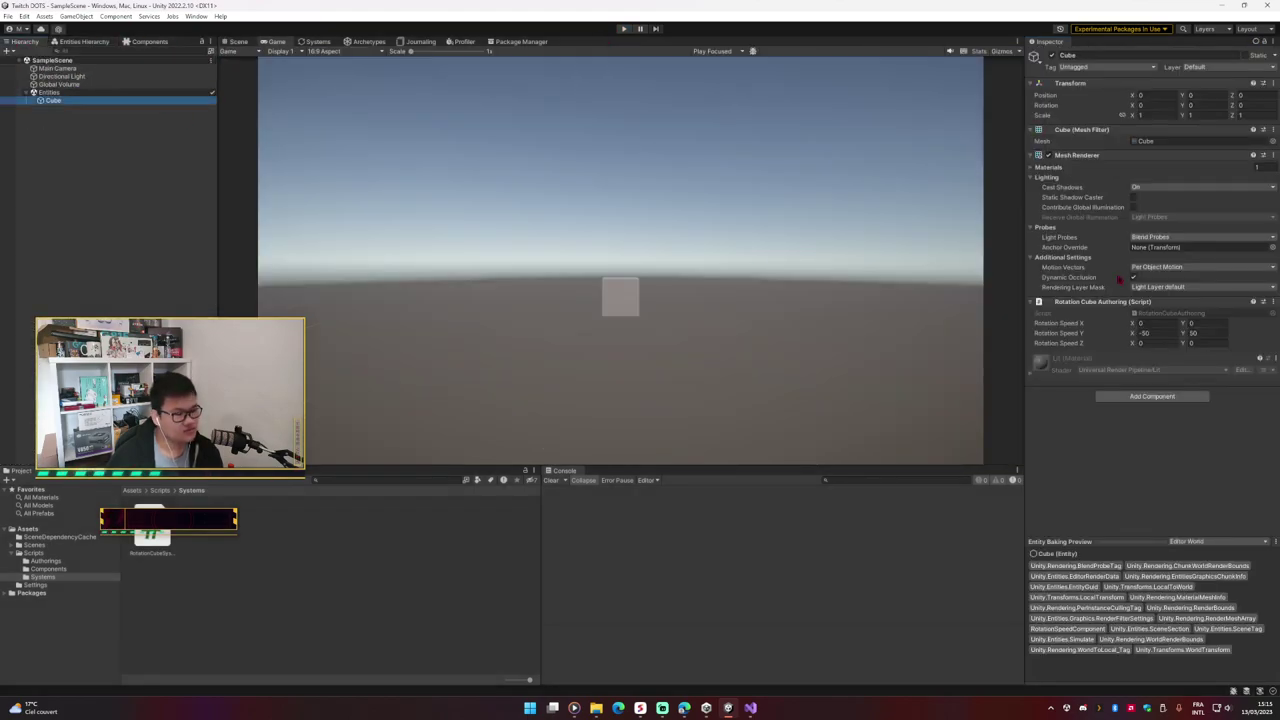
left_click(1145, 333)
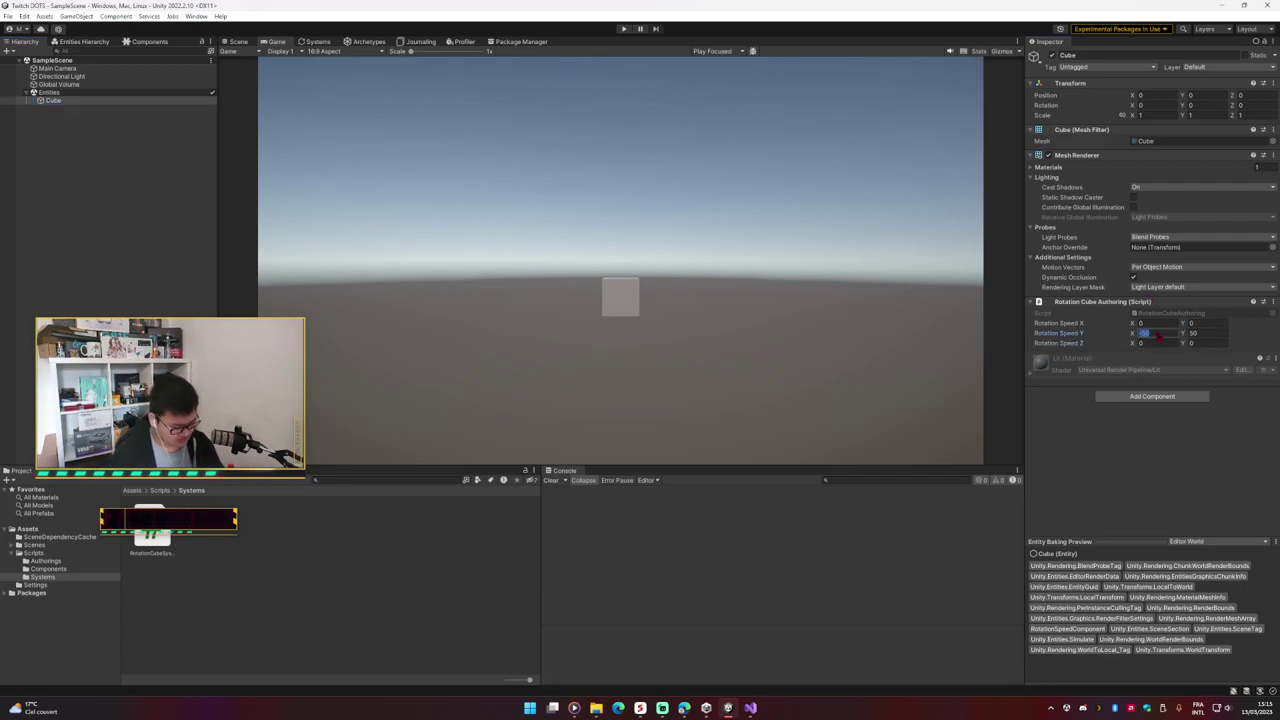
type("-1")
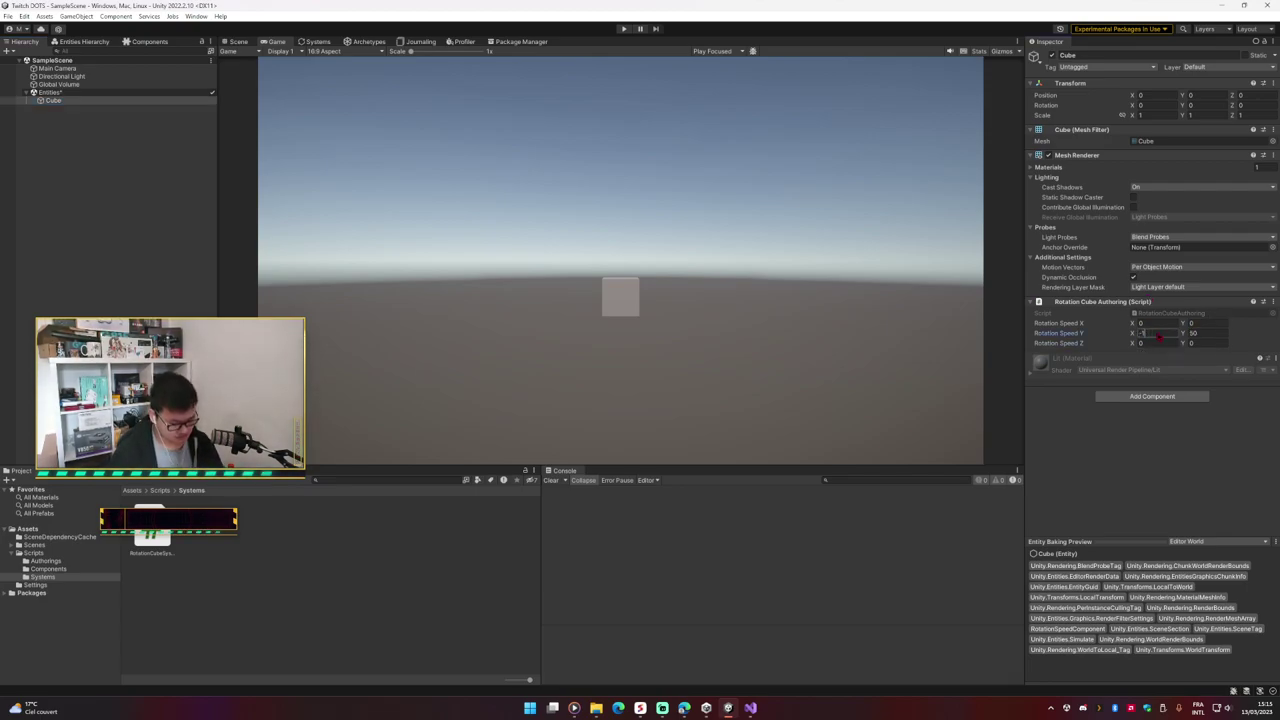
type("20")
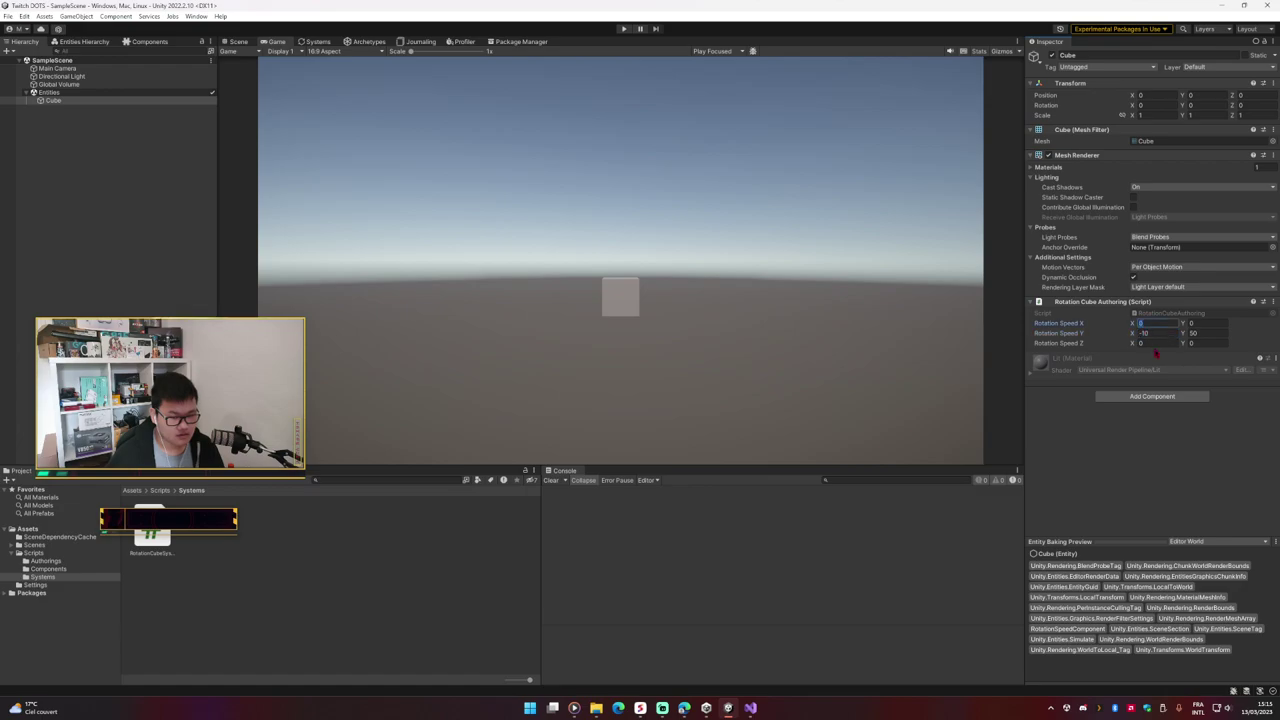
type("10")
left_click(1200, 323)
type("100")
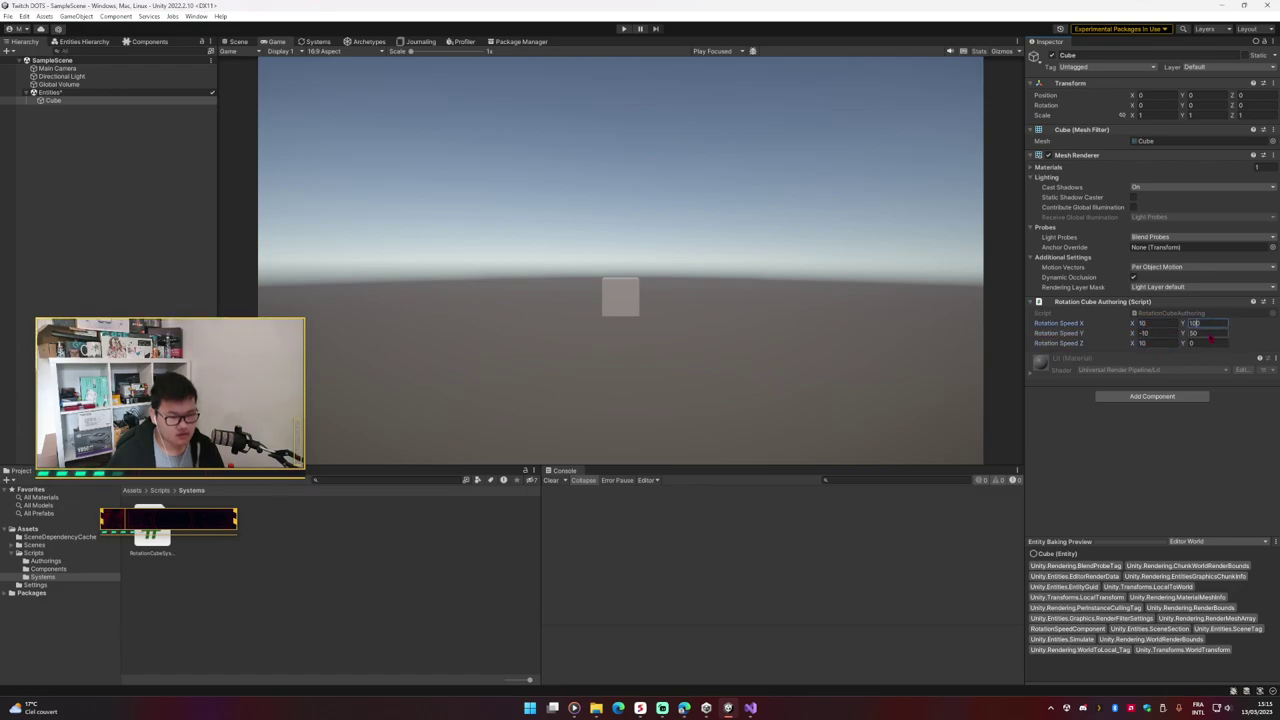
Step: Set all three rotation speed ranges to -10 / 10, then enter Play mode
left_click(1205, 333)
left_click(1213, 324)
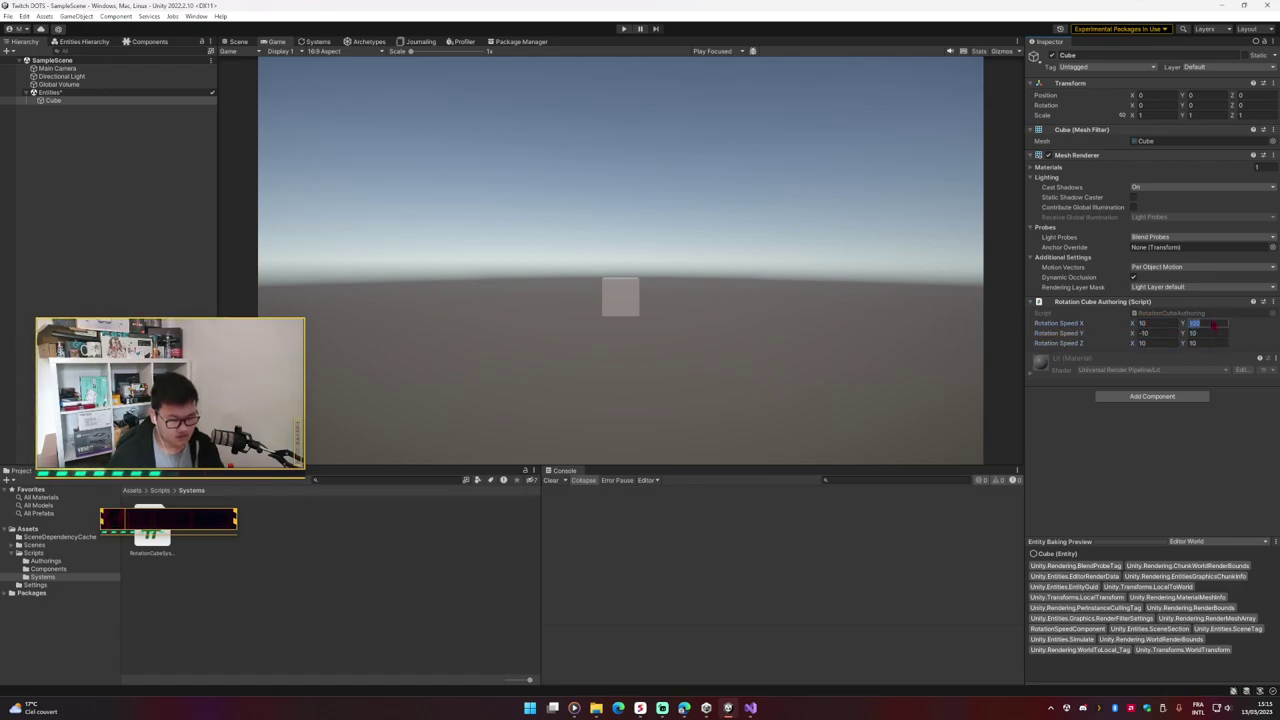
type("10")
key("shift+Tab")
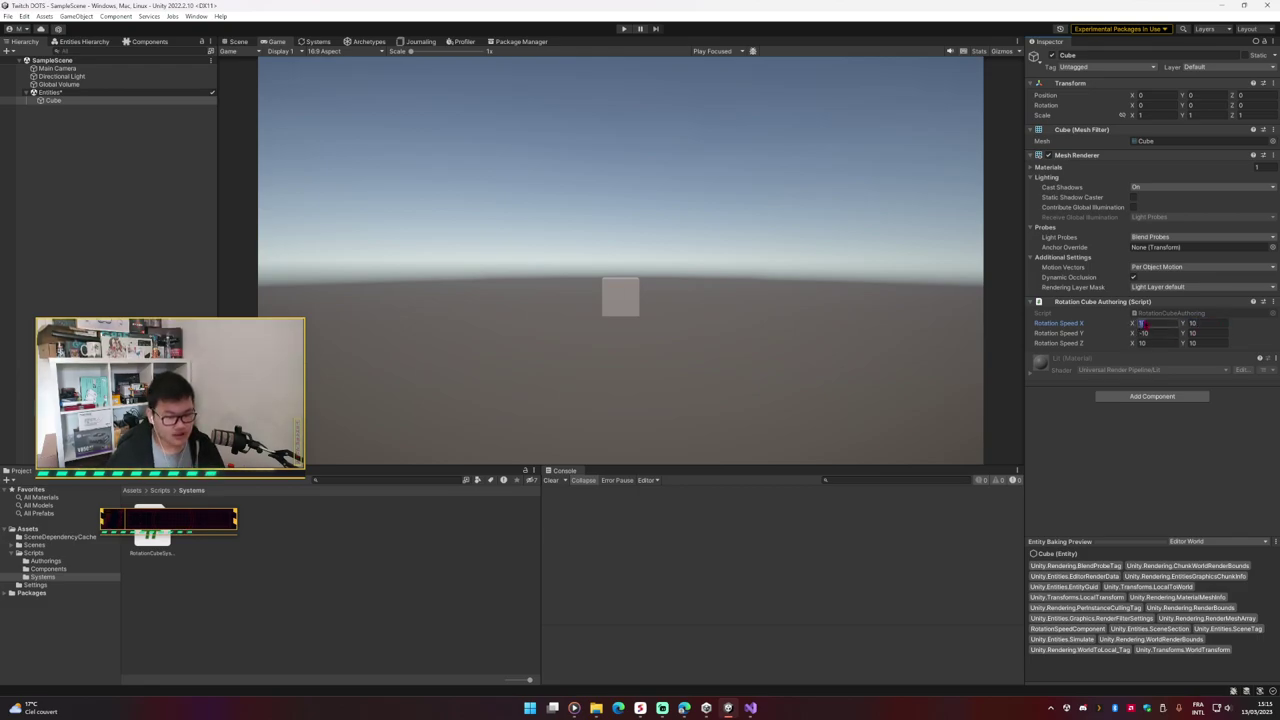
type("-10")
key("Tab")
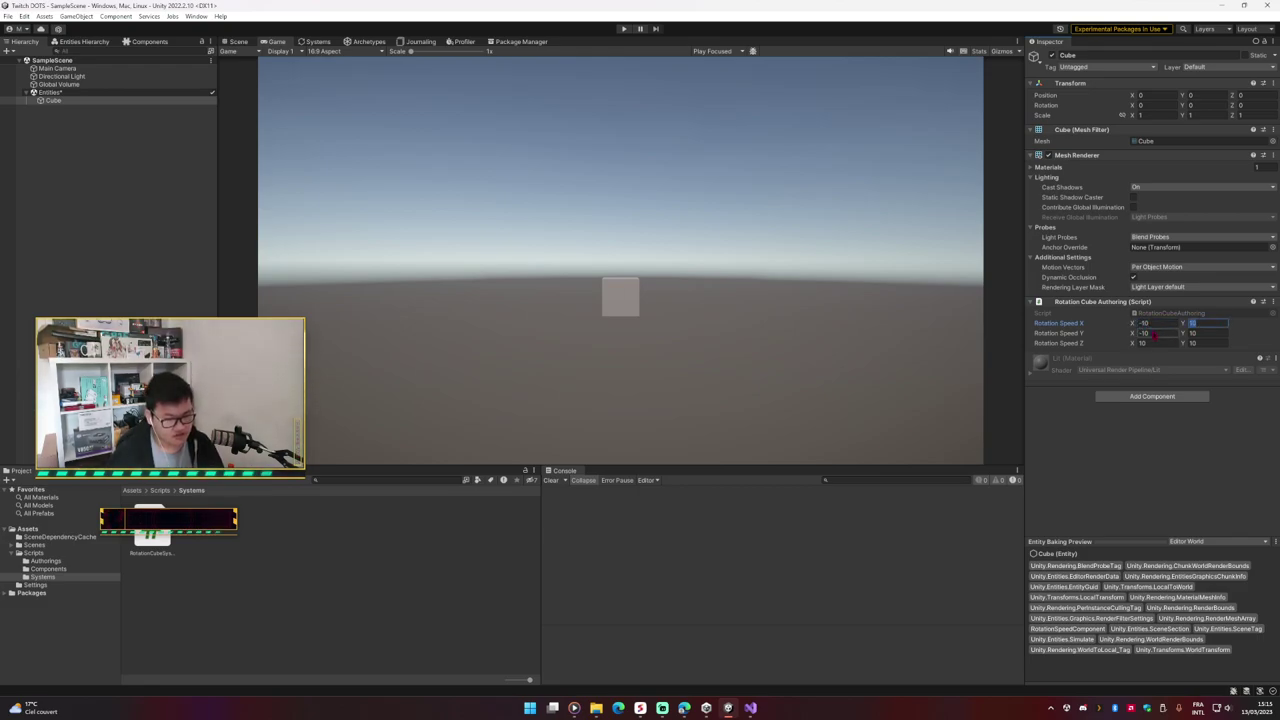
key("Tab")
key("Tab")
key("Tab")
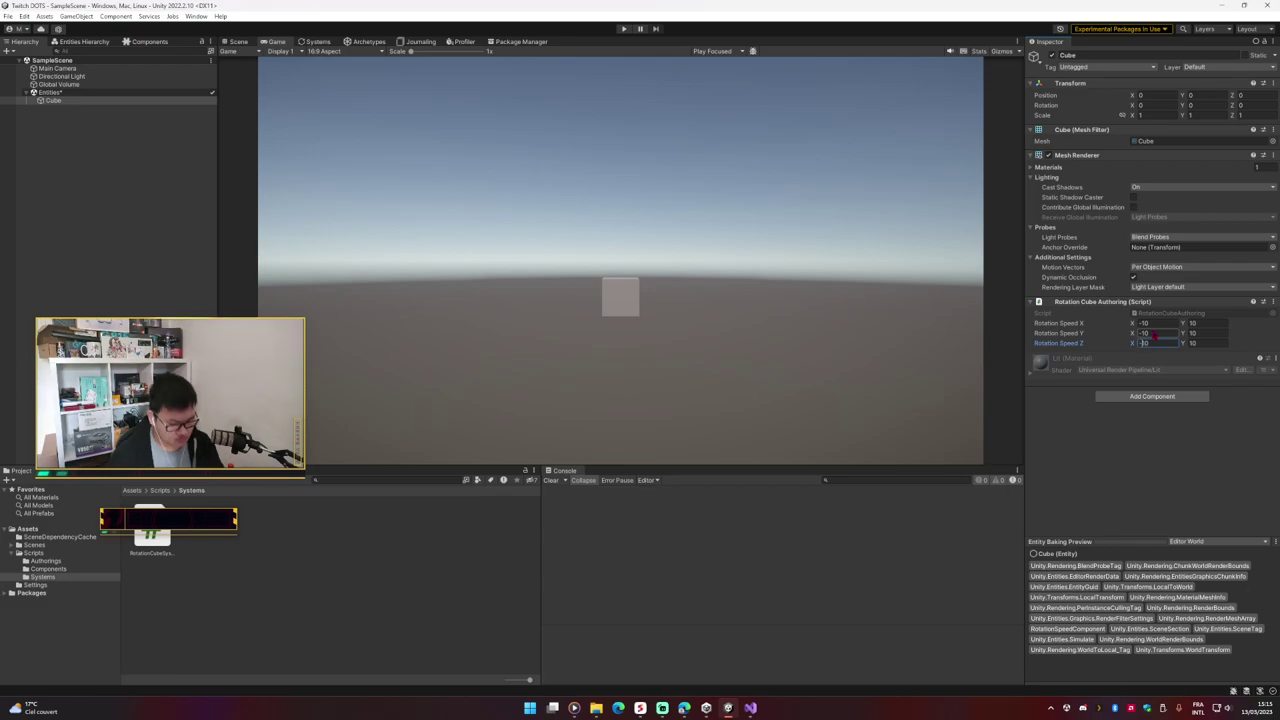
type("-10")
key("ctrl+p")
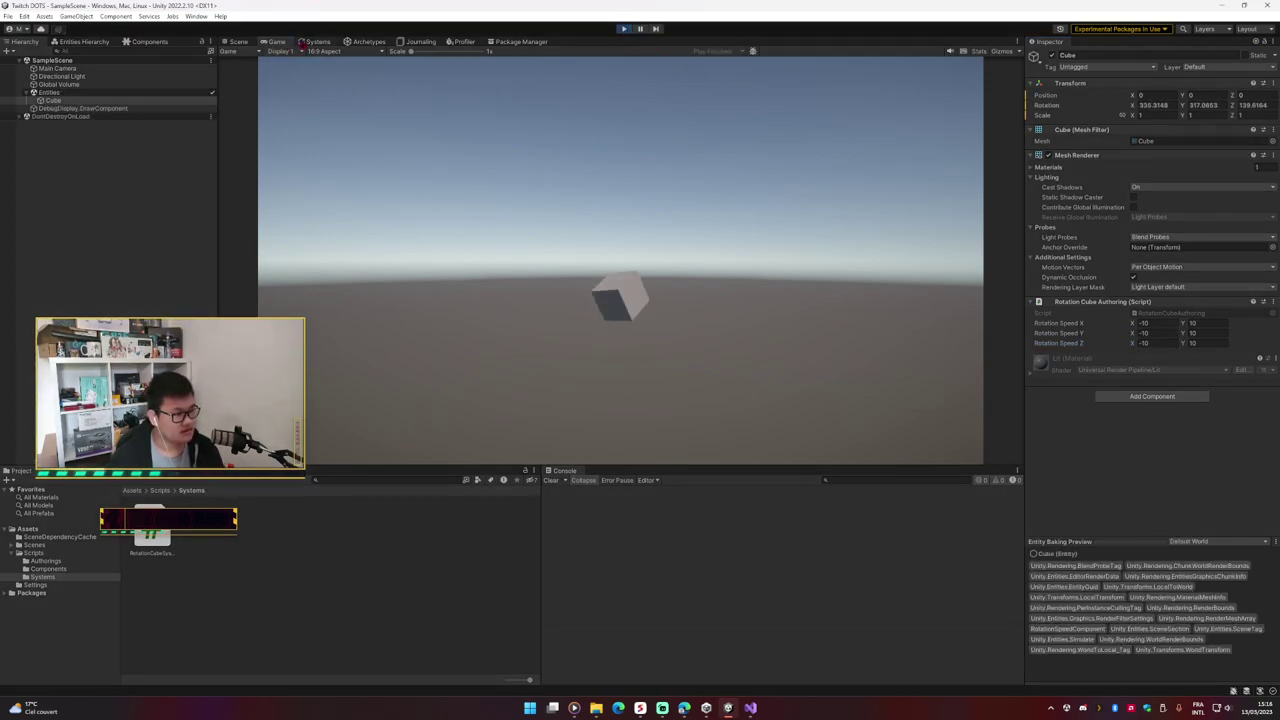
Step: Check the running systems, then stop play and close the Entities subscene
left_click(318, 41)
left_click(272, 42)
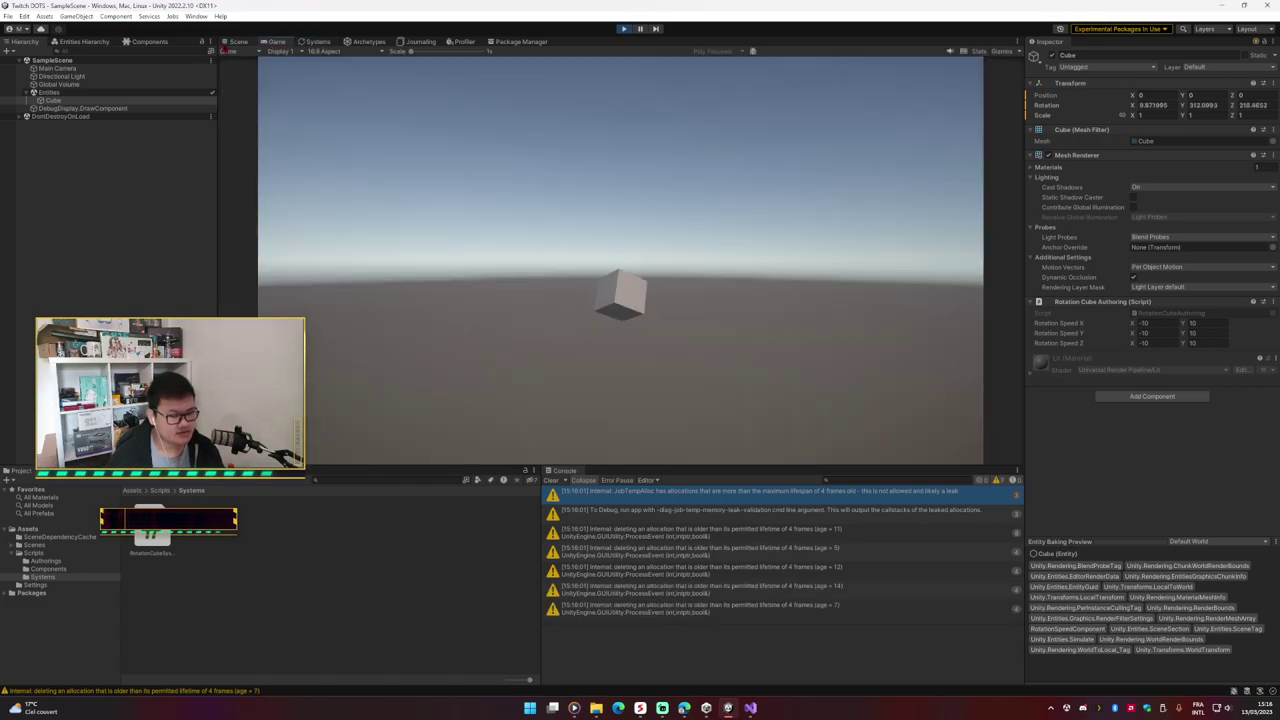
left_click(623, 29)
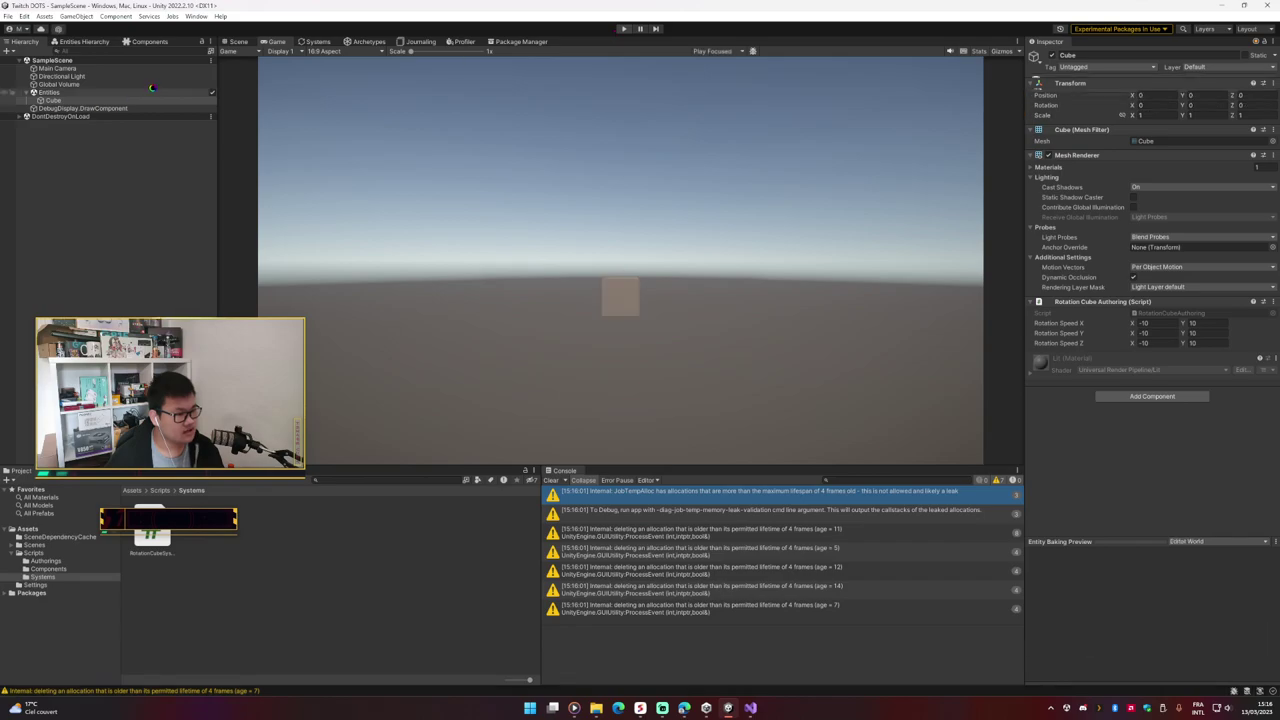
left_click(166, 92)
left_click(1251, 201)
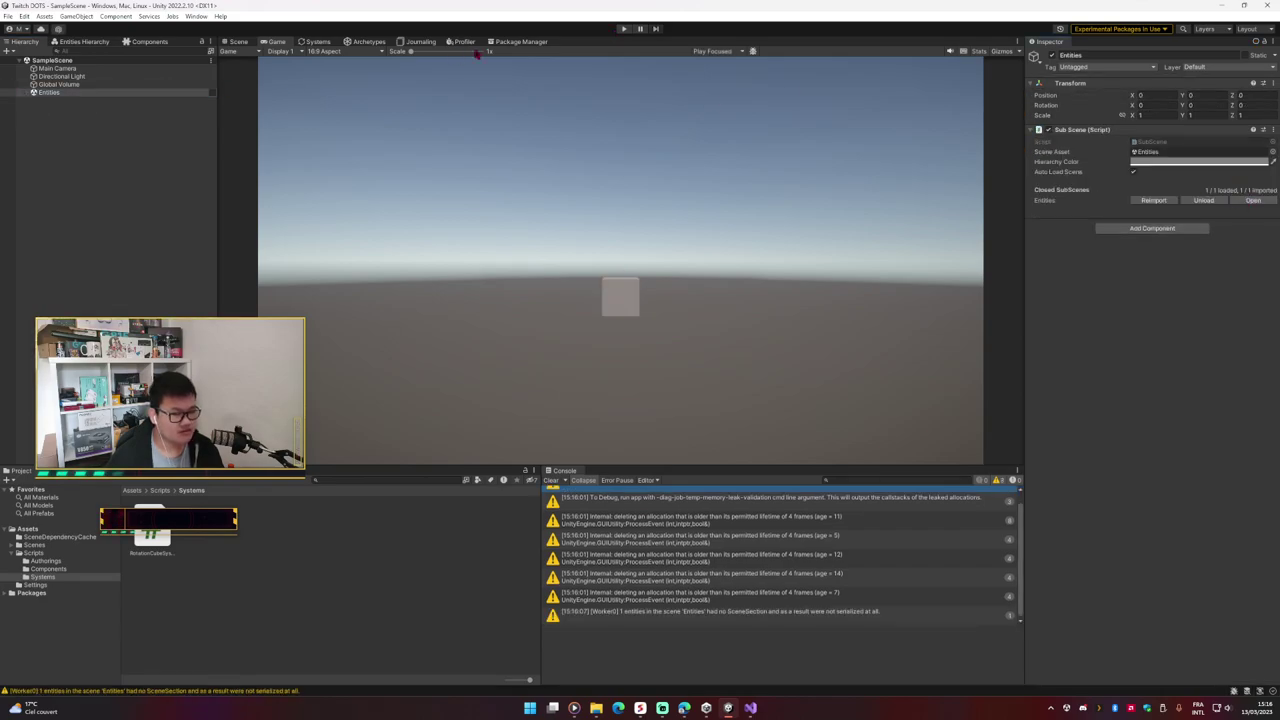
Step: Replay the scene and inspect the cube entity's random per-axis speeds in Systems, Entities, Game and Scene
left_click(623, 29)
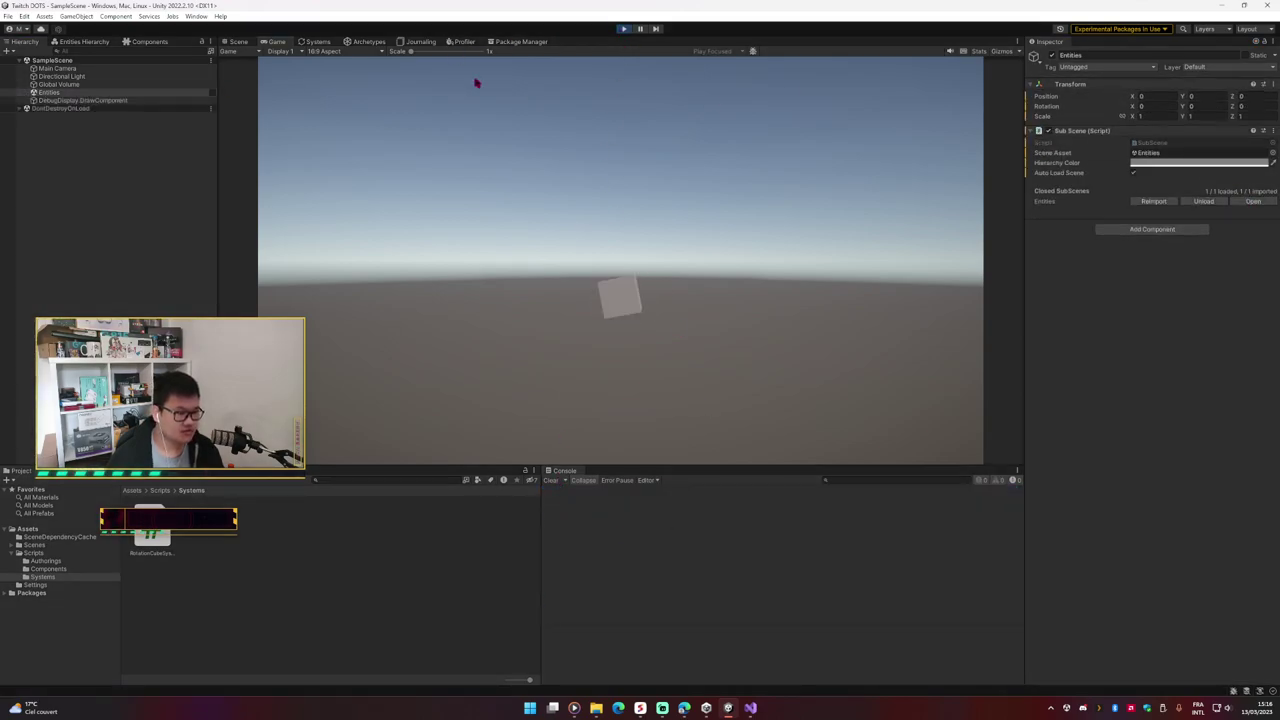
left_click(314, 42)
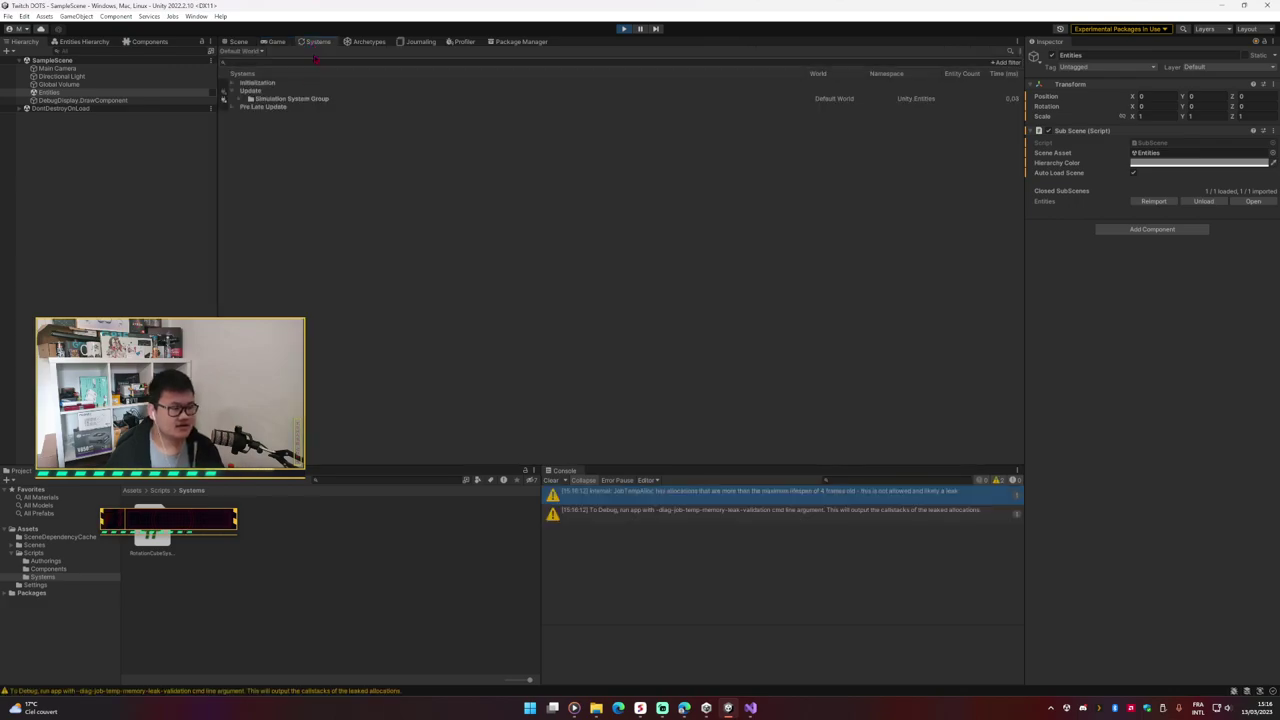
left_click(274, 41)
left_click(236, 41)
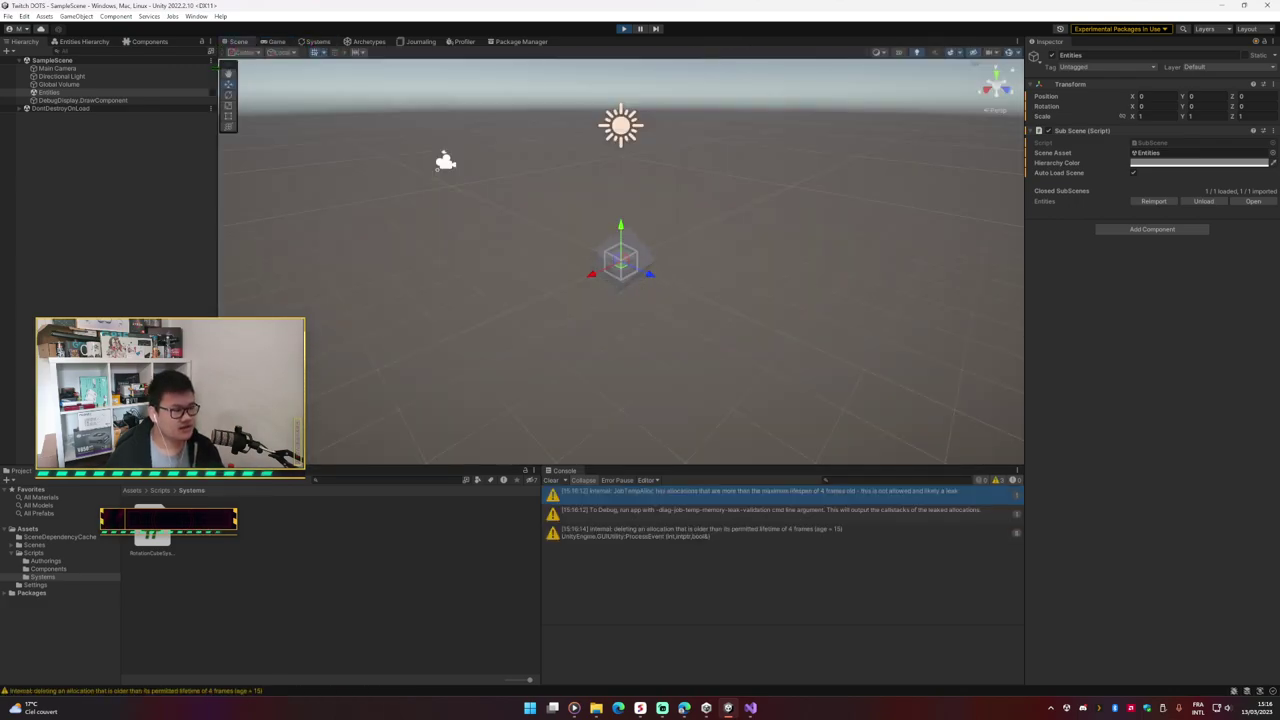
left_click(84, 41)
left_click(620, 260)
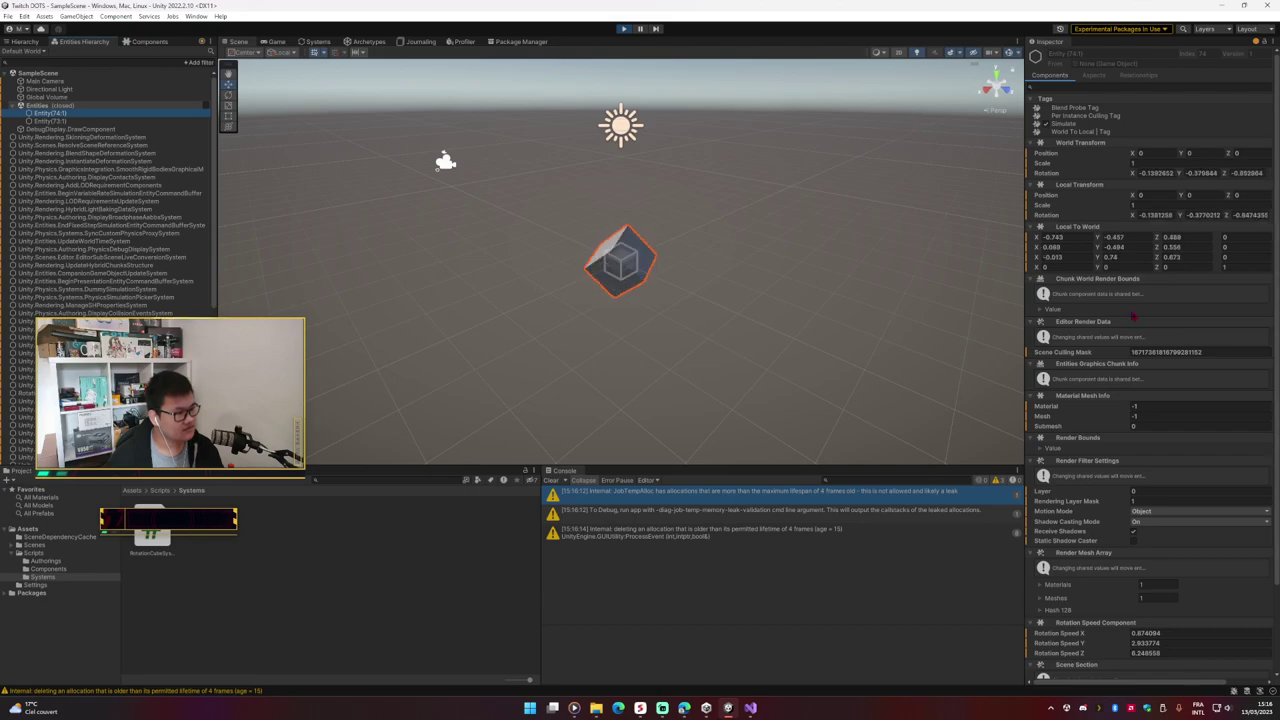
scroll(1133, 316, "down", 3)
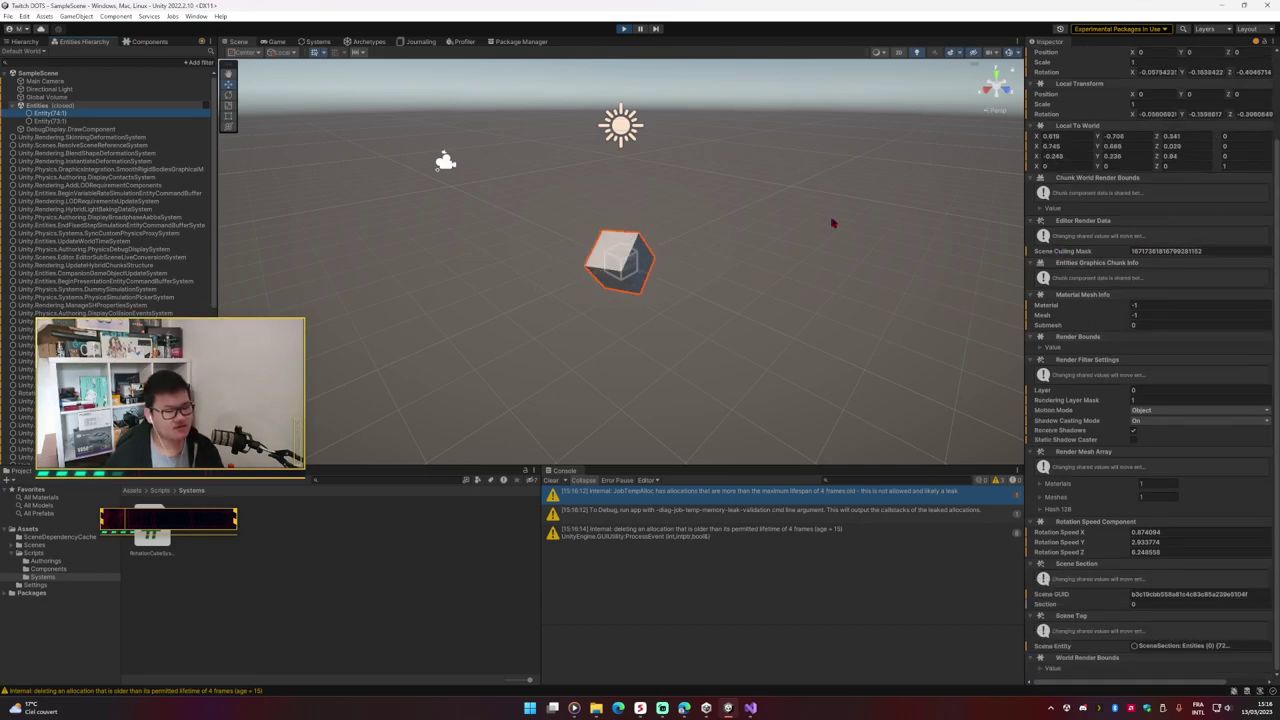
left_click(337, 80)
left_click(274, 41)
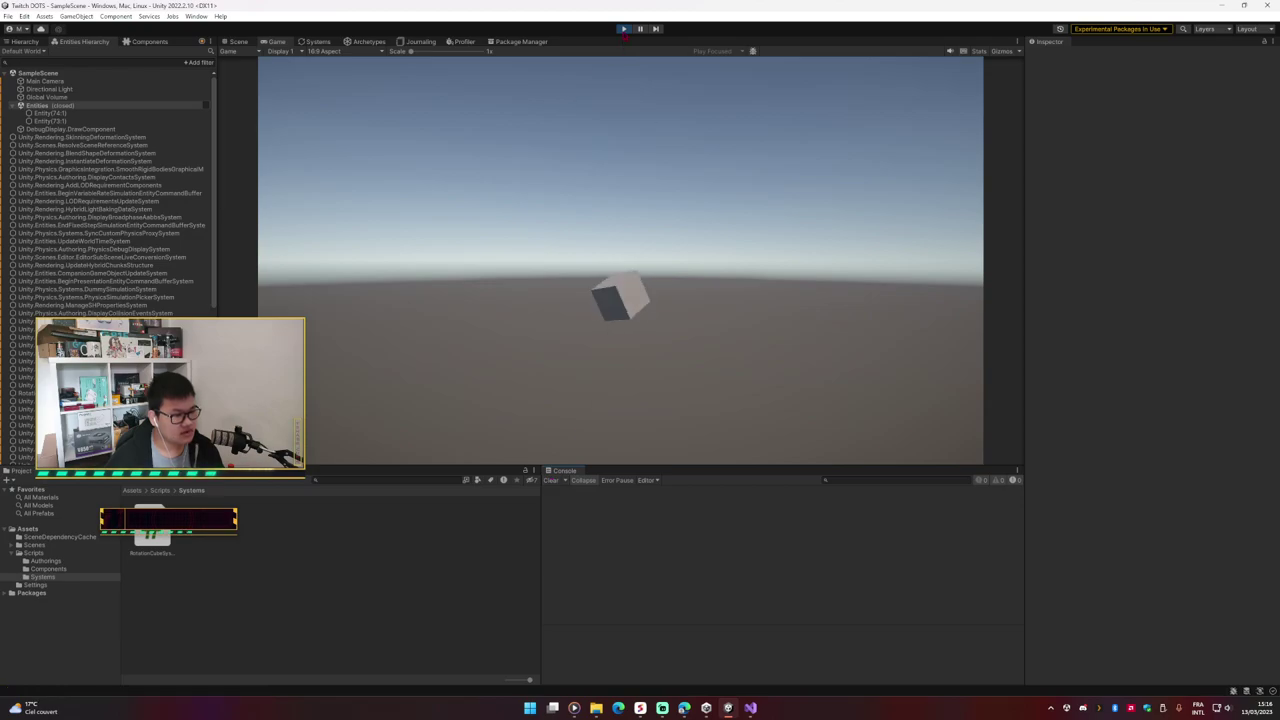
left_click(237, 41)
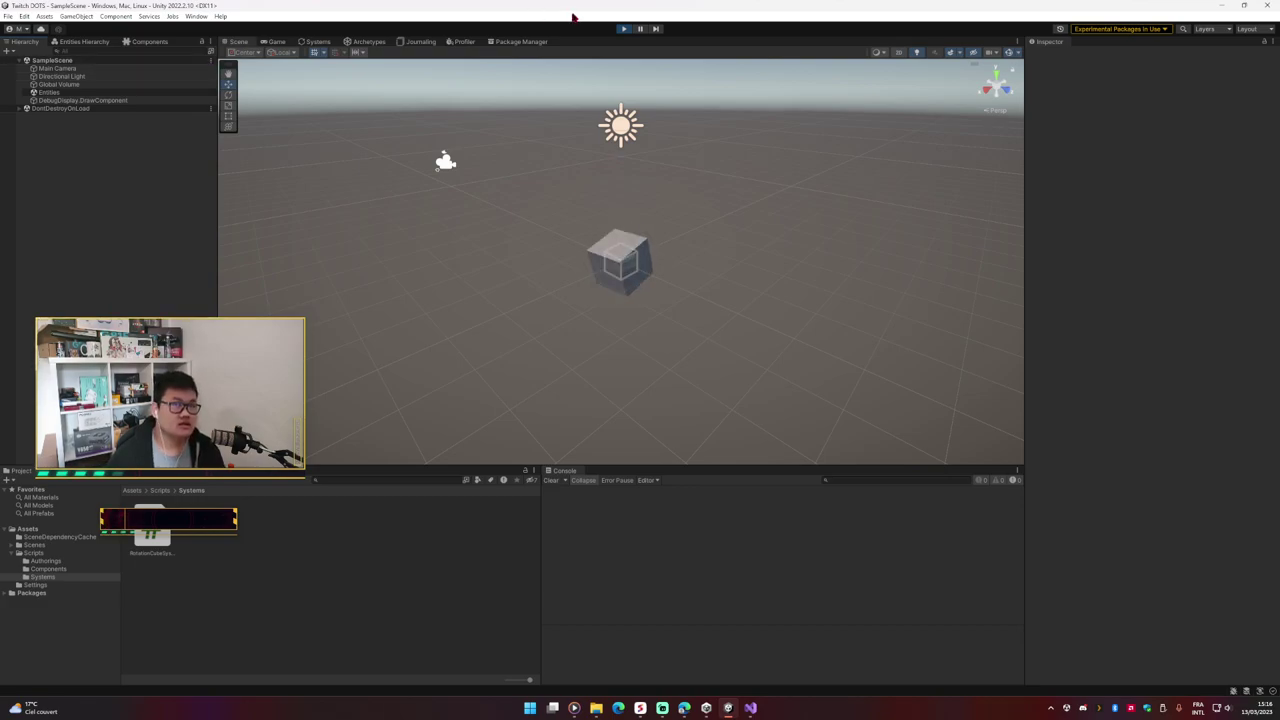
Step: Stop play mode and keep Display 1 as the Game view's target display
left_click(623, 28)
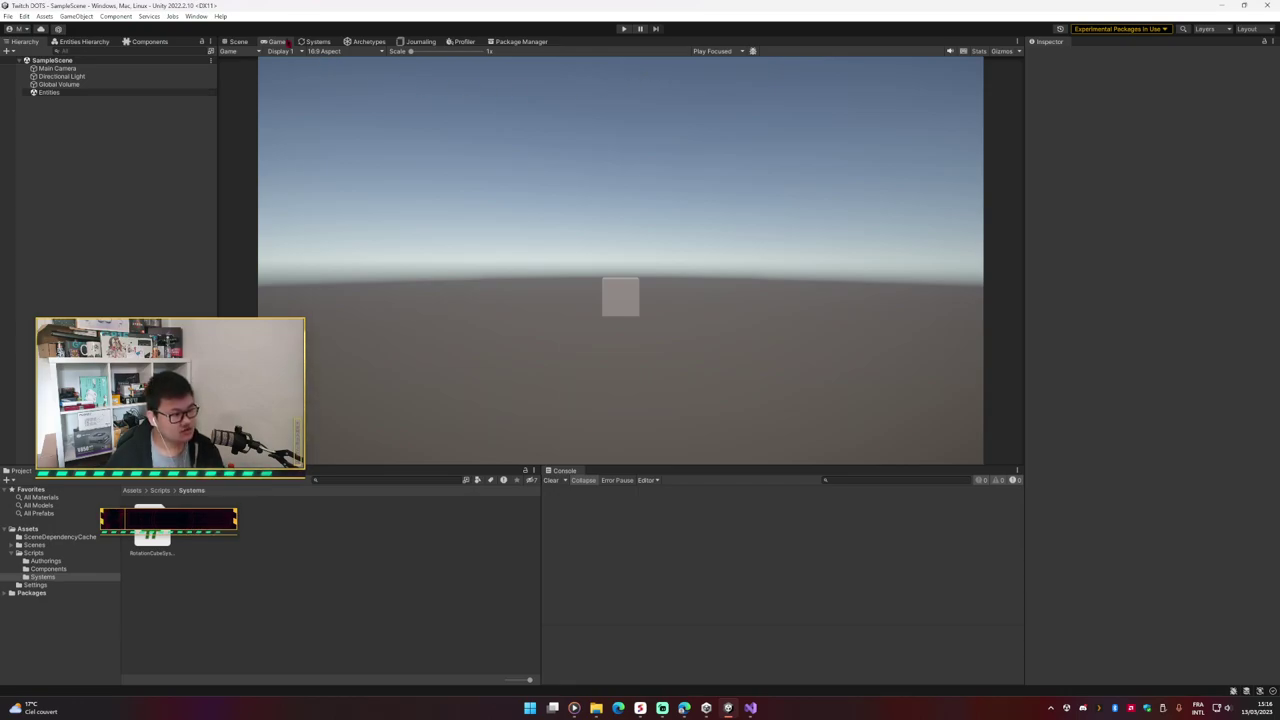
left_click(291, 51)
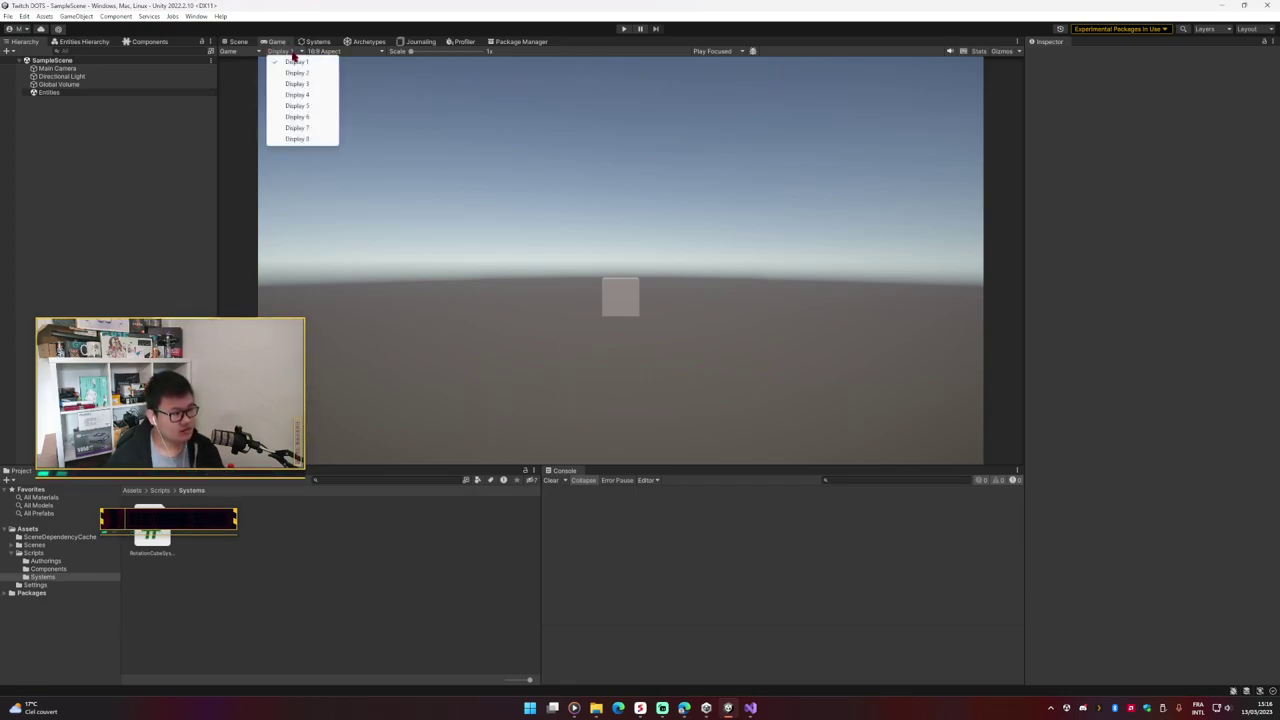
left_click(86, 167)
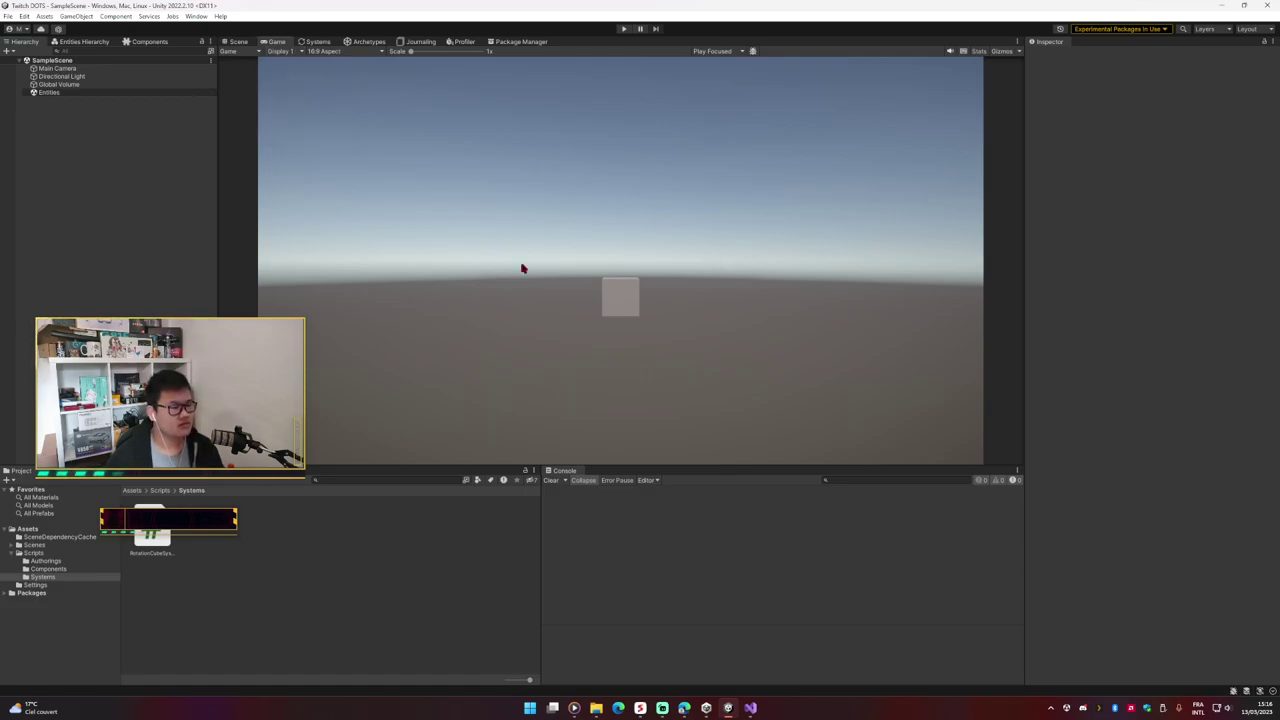
Step: Zoom out and back in on the Scene view, then start play mode again
left_click(237, 41)
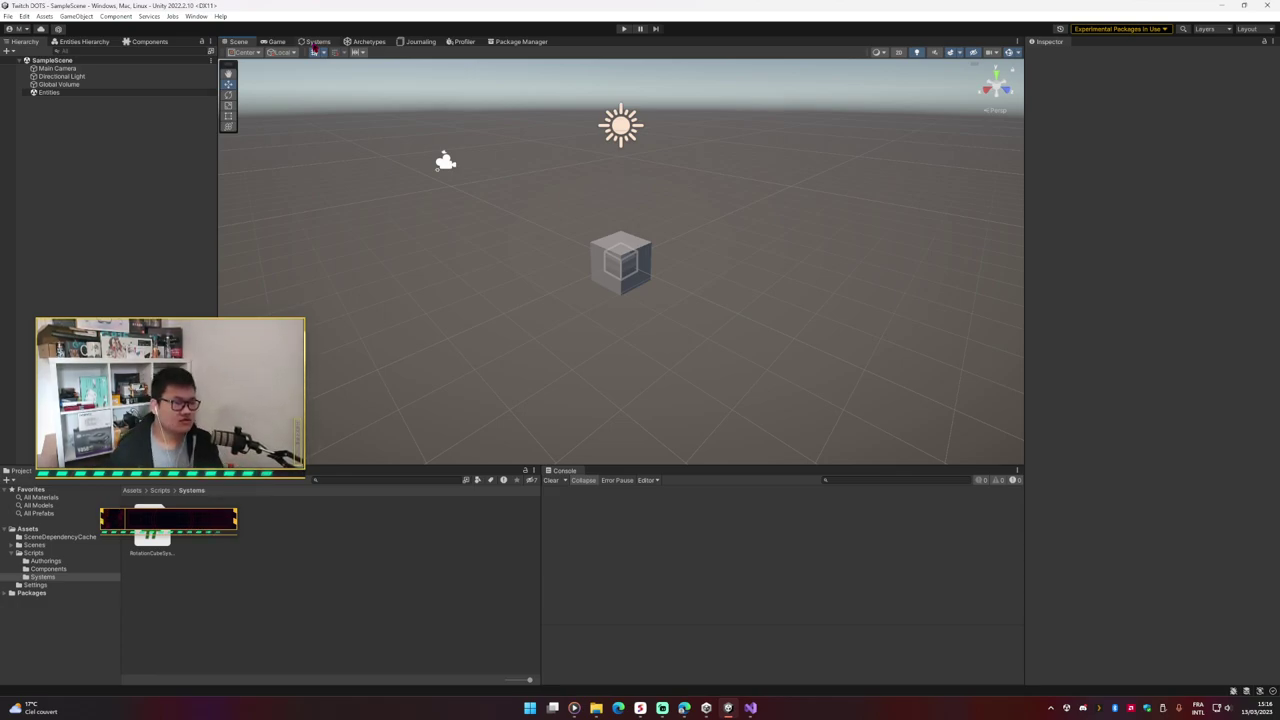
scroll(650, 204, "down", 2)
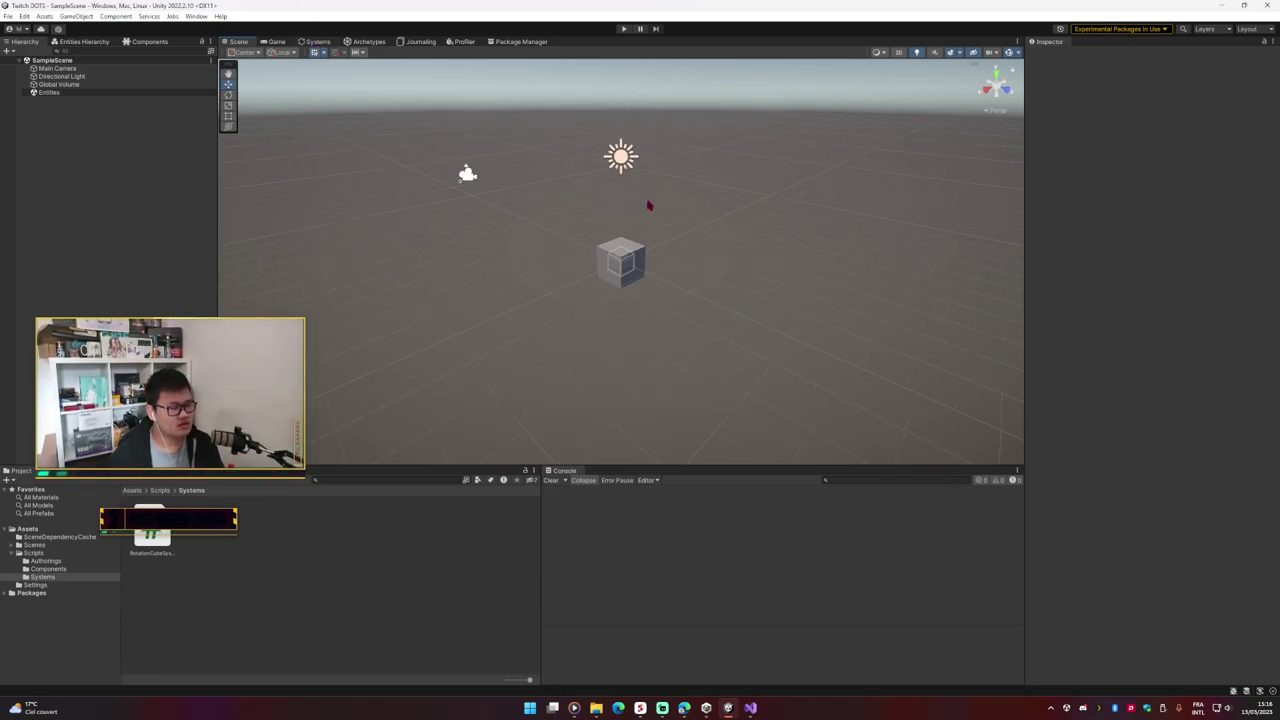
scroll(648, 205, "down", 2)
scroll(648, 186, "down", 2)
scroll(521, 93, "down", 1)
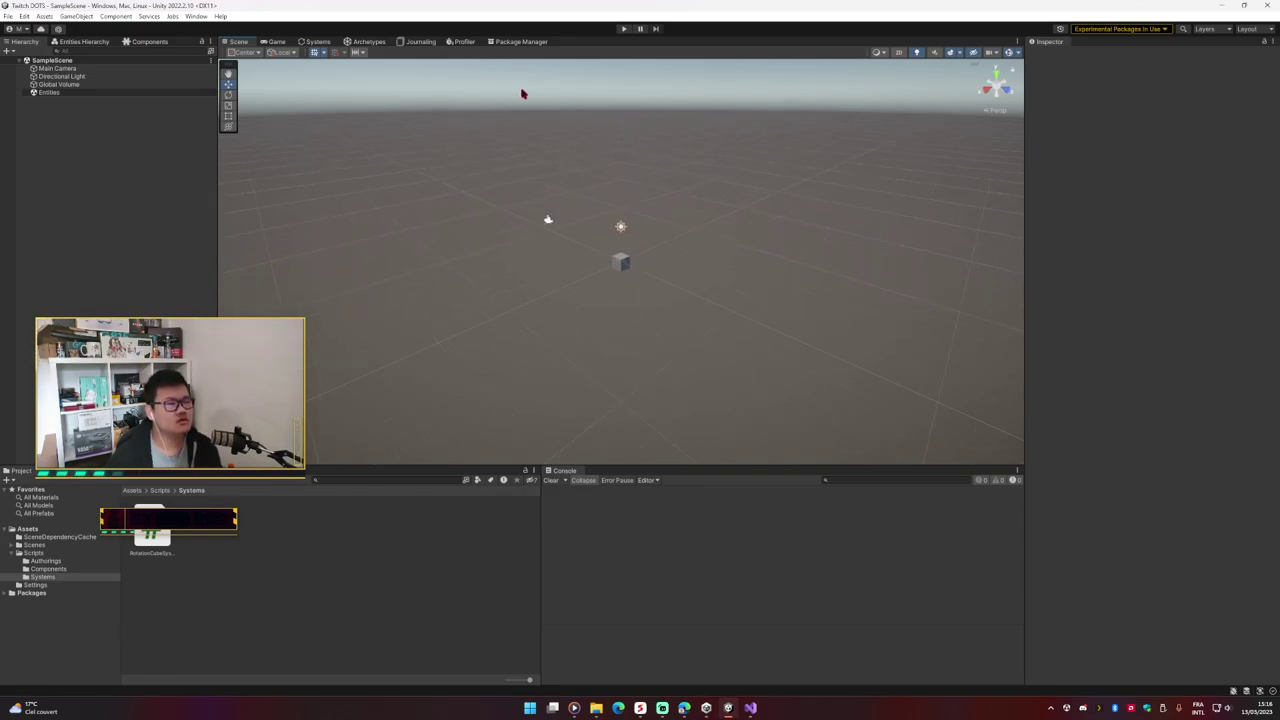
scroll(511, 117, "down", 1)
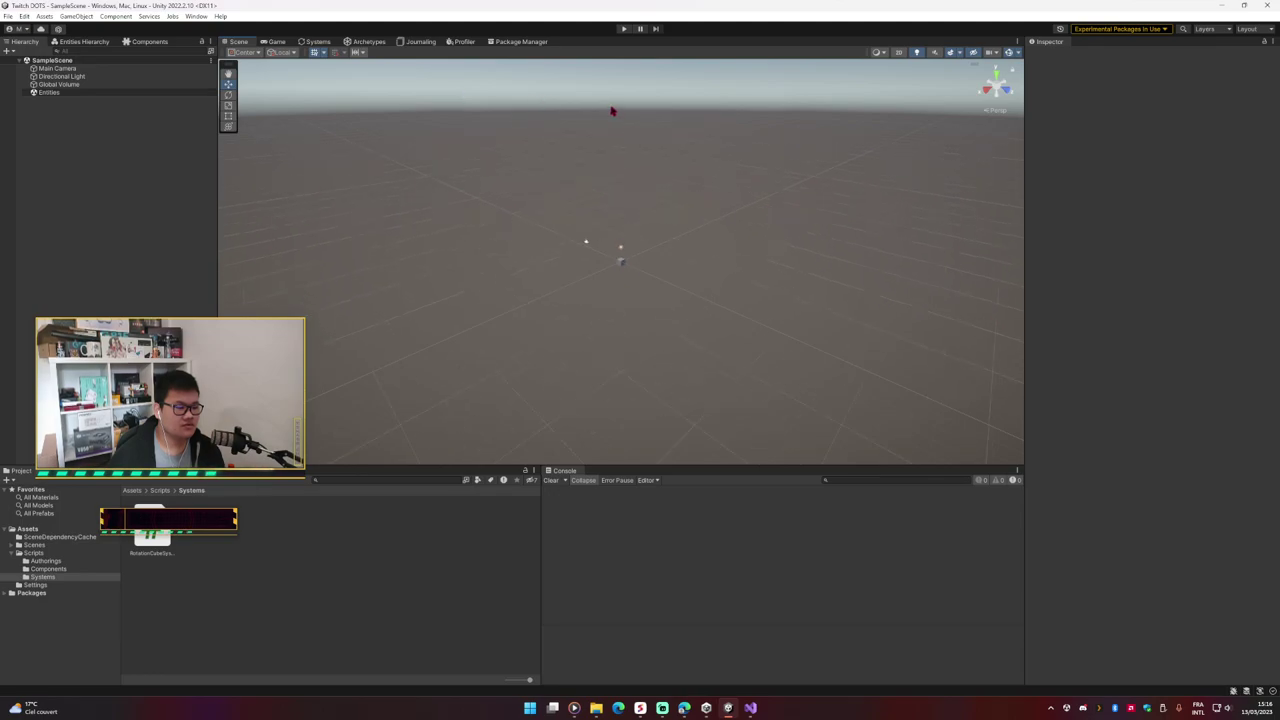
scroll(625, 100, "up", 3)
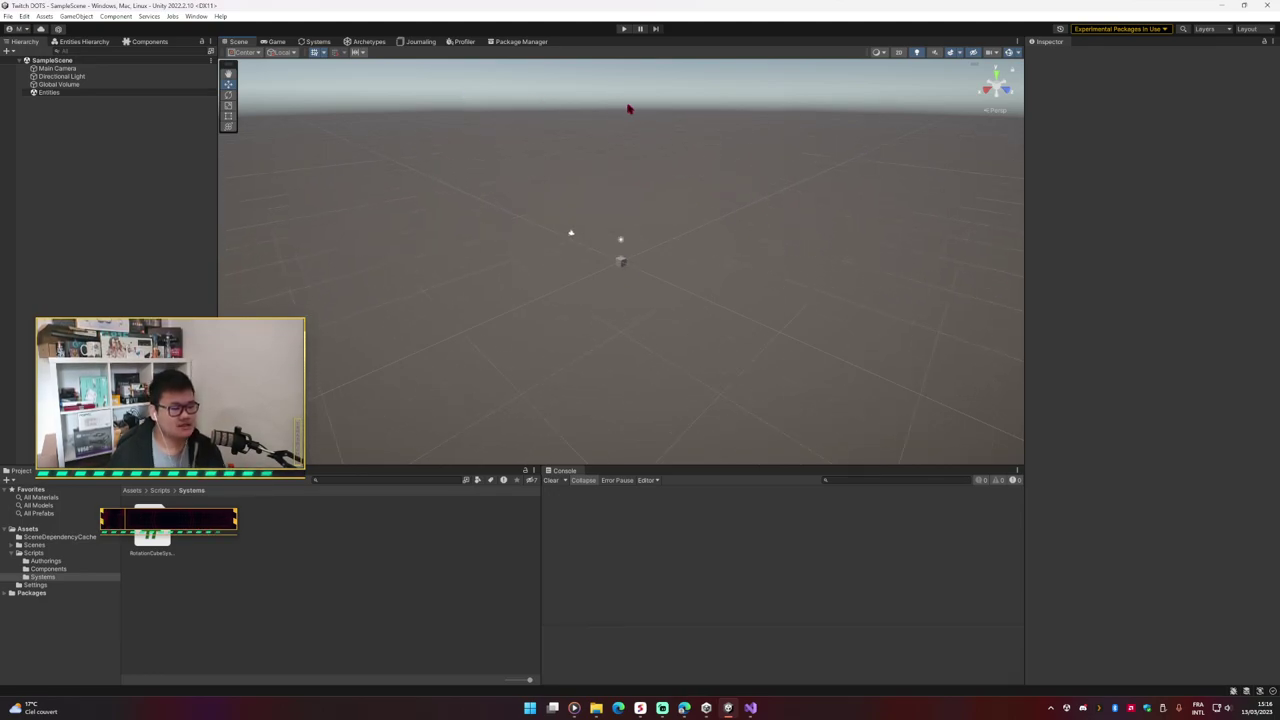
scroll(481, 93, "up", 2)
left_click(622, 29)
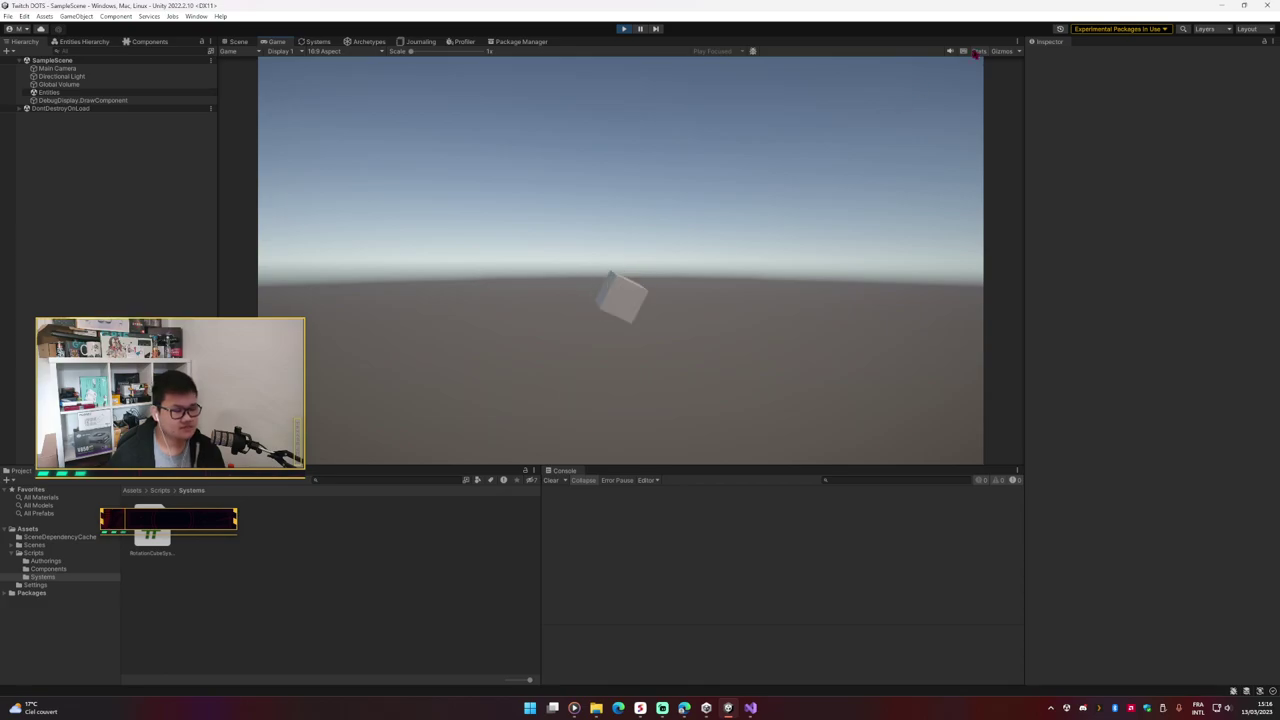
Step: Show the Stats overlay (about 370 FPS, 29 batches) and select the Main Camera
left_click(977, 52)
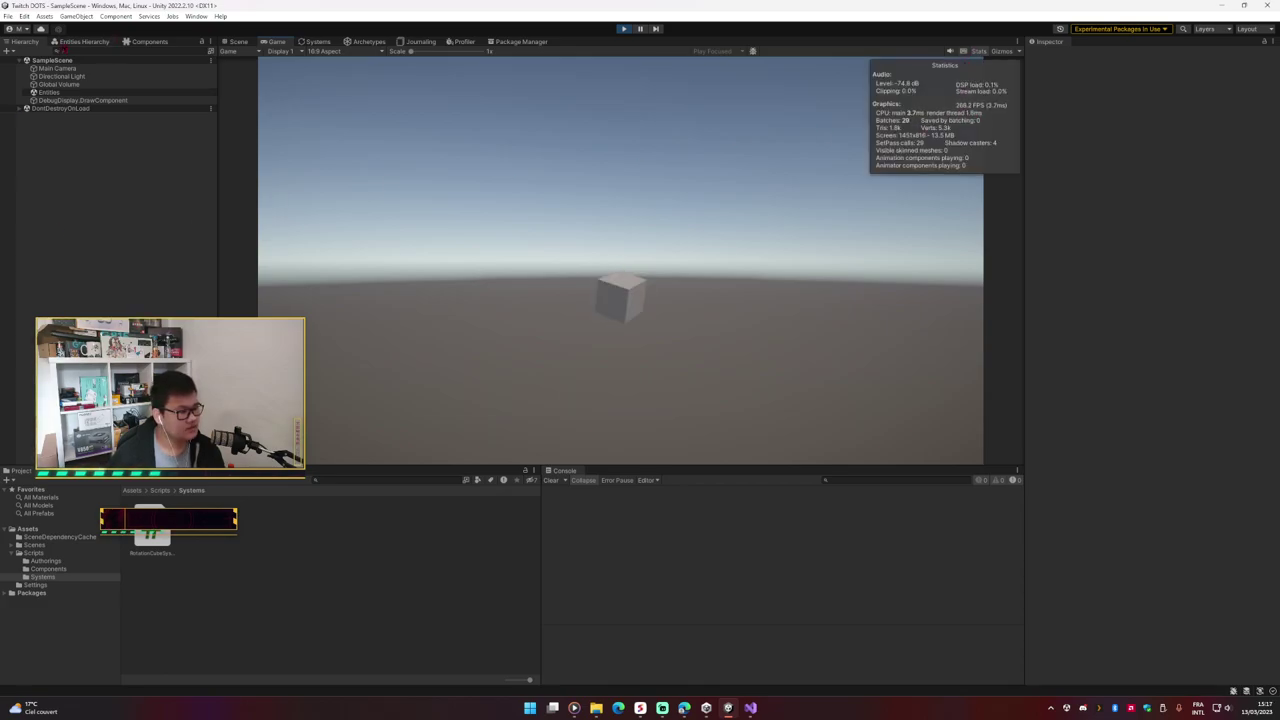
left_click(60, 68)
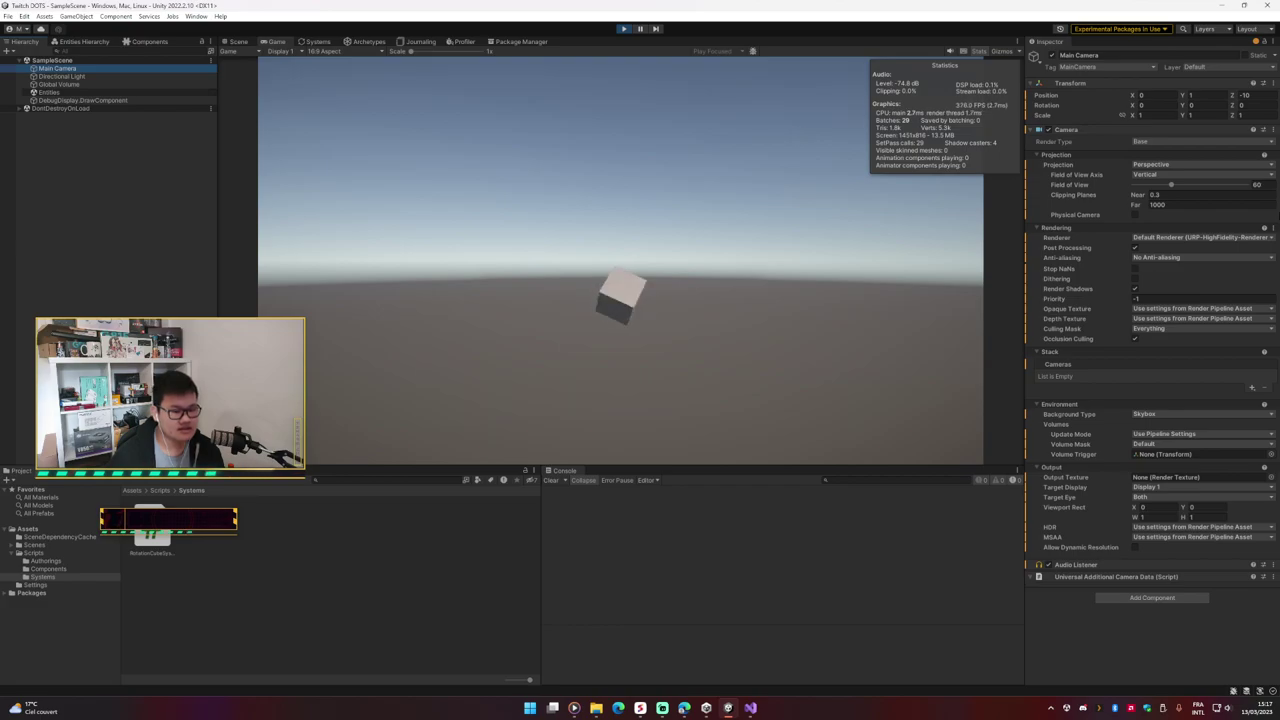
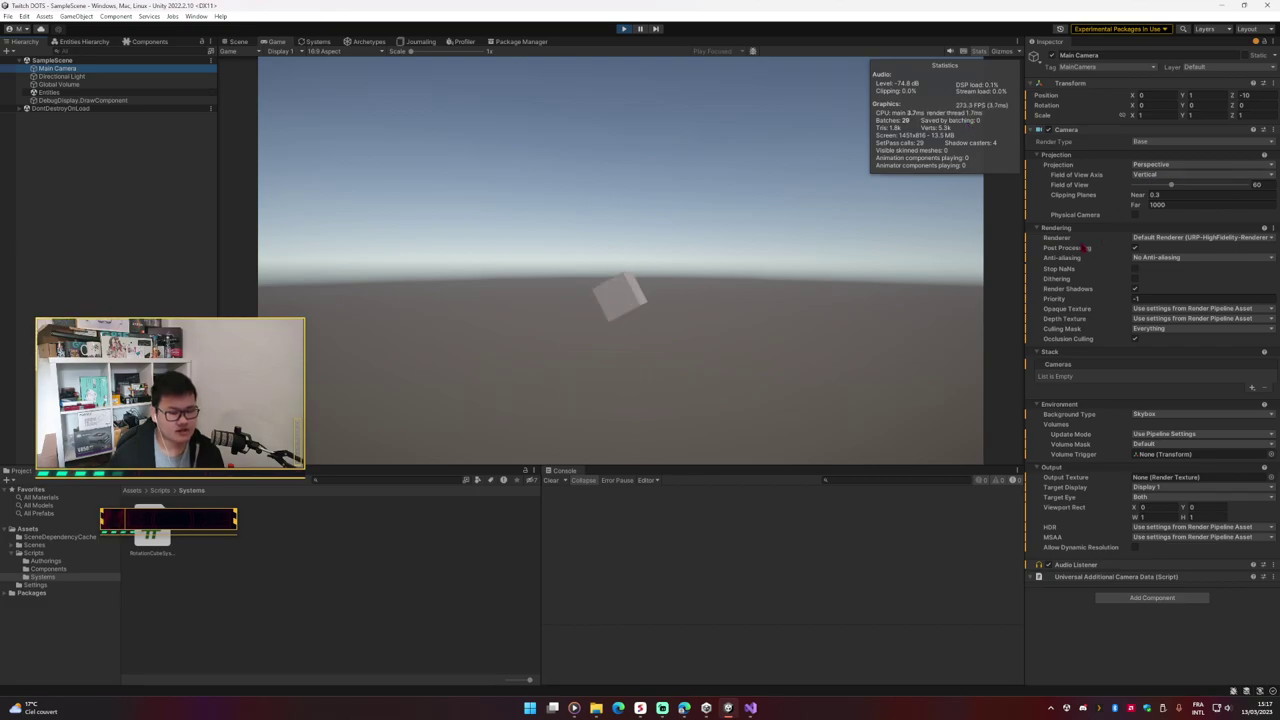
Step: Leave the Game view aspect at 16:9 and switch the Stats overlay off
left_click(285, 51)
left_click(328, 52)
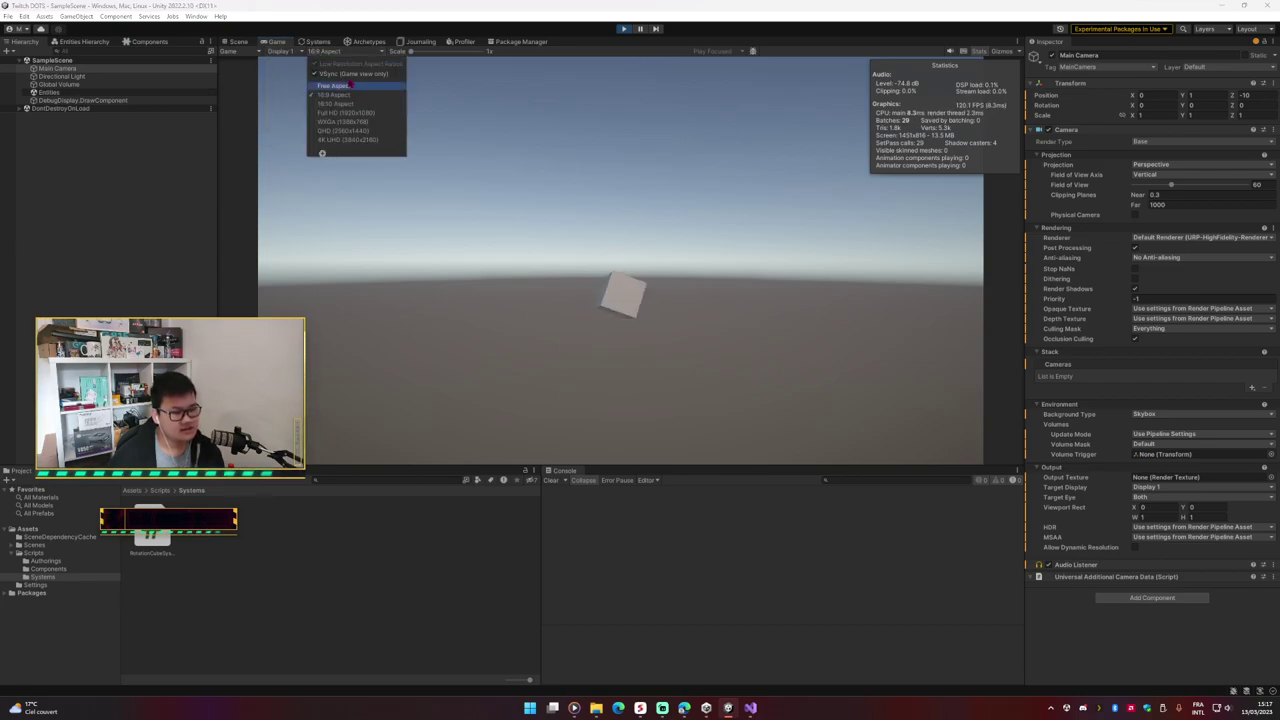
left_click(955, 157)
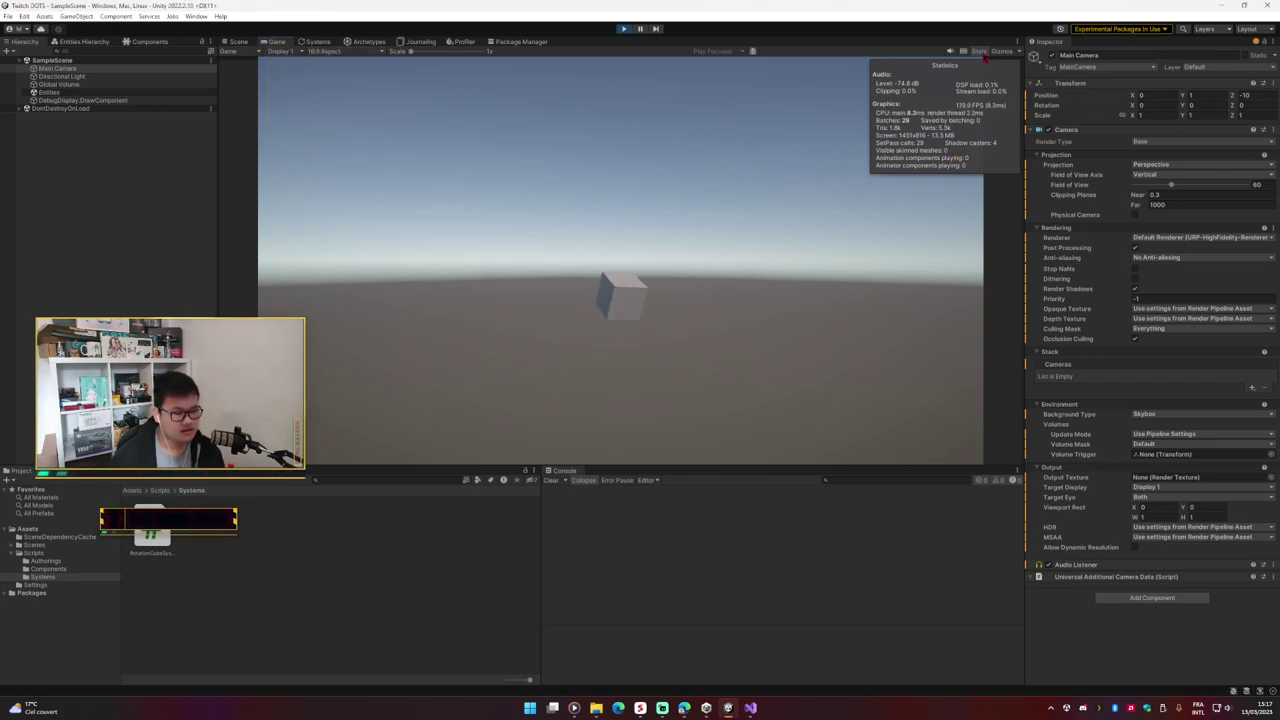
left_click(982, 54)
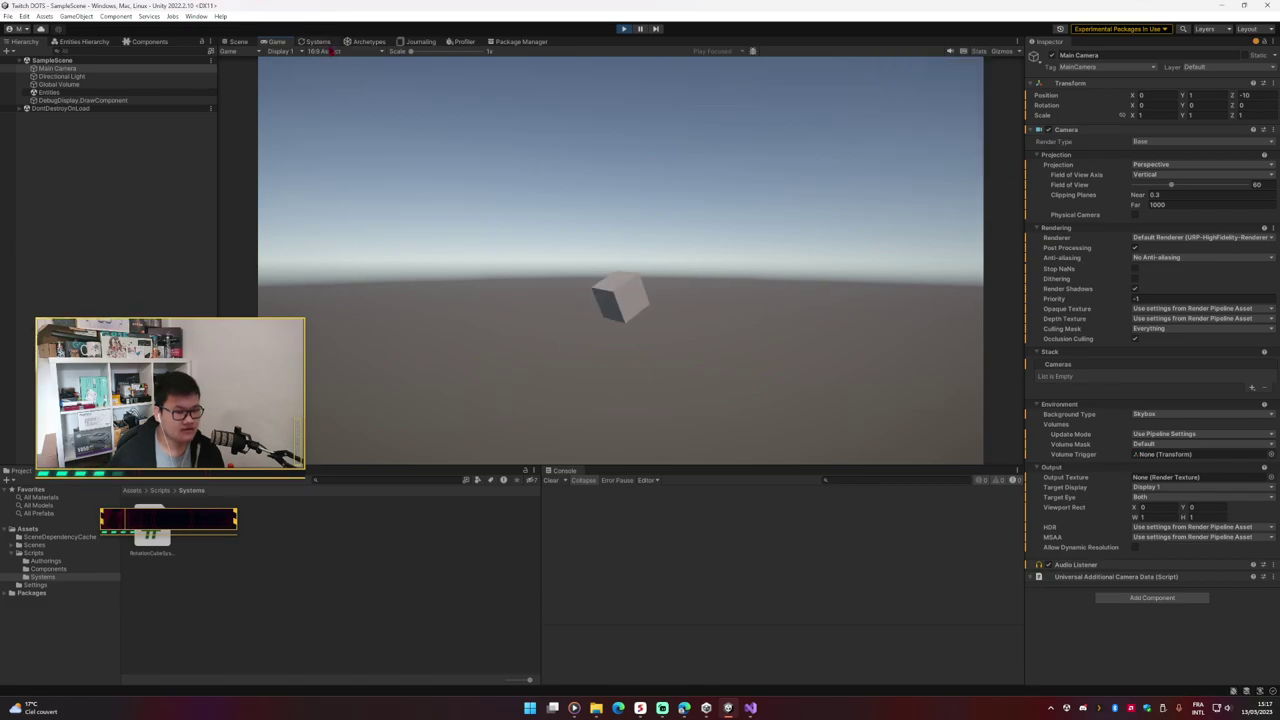
left_click(285, 52)
left_click(336, 54)
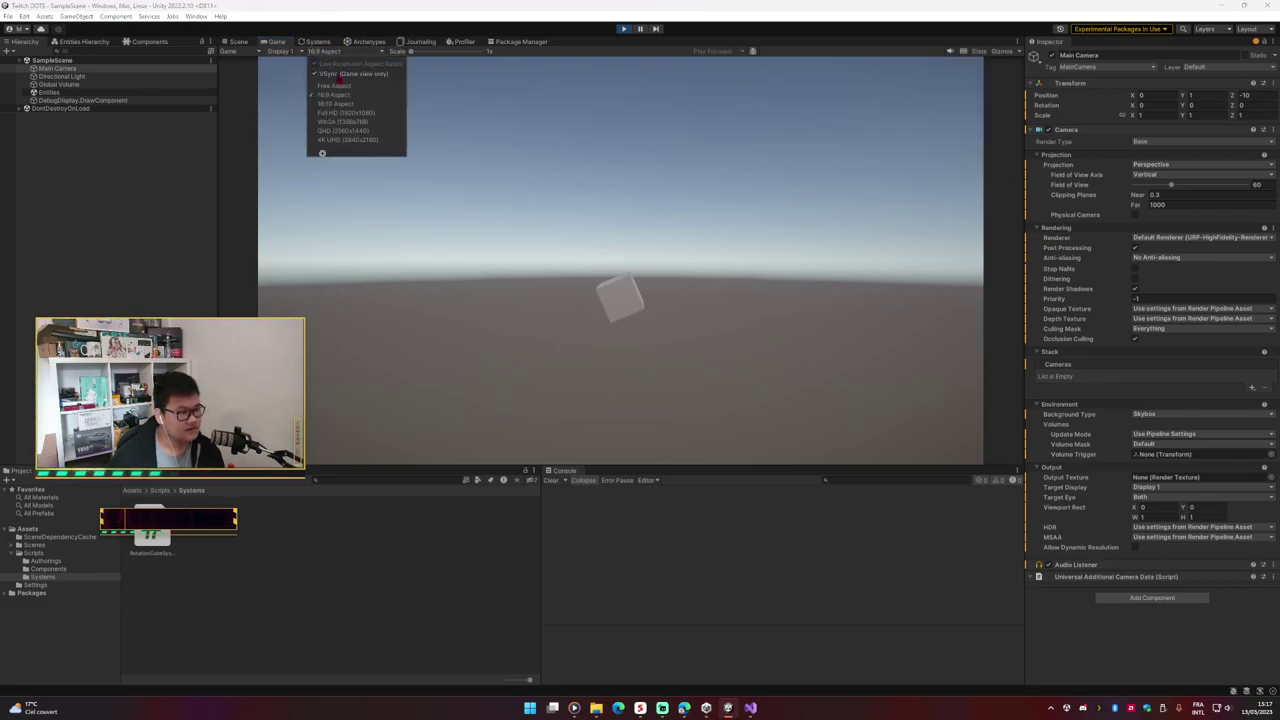
left_click(615, 137)
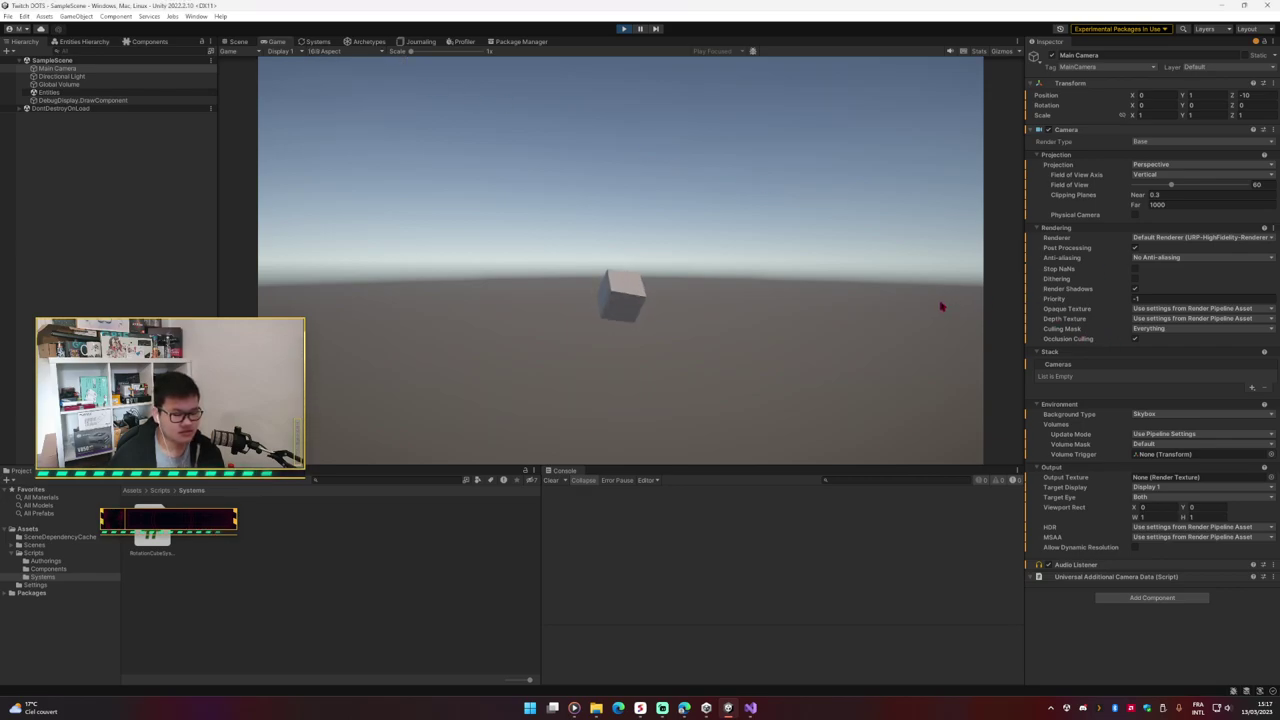
left_click(350, 52)
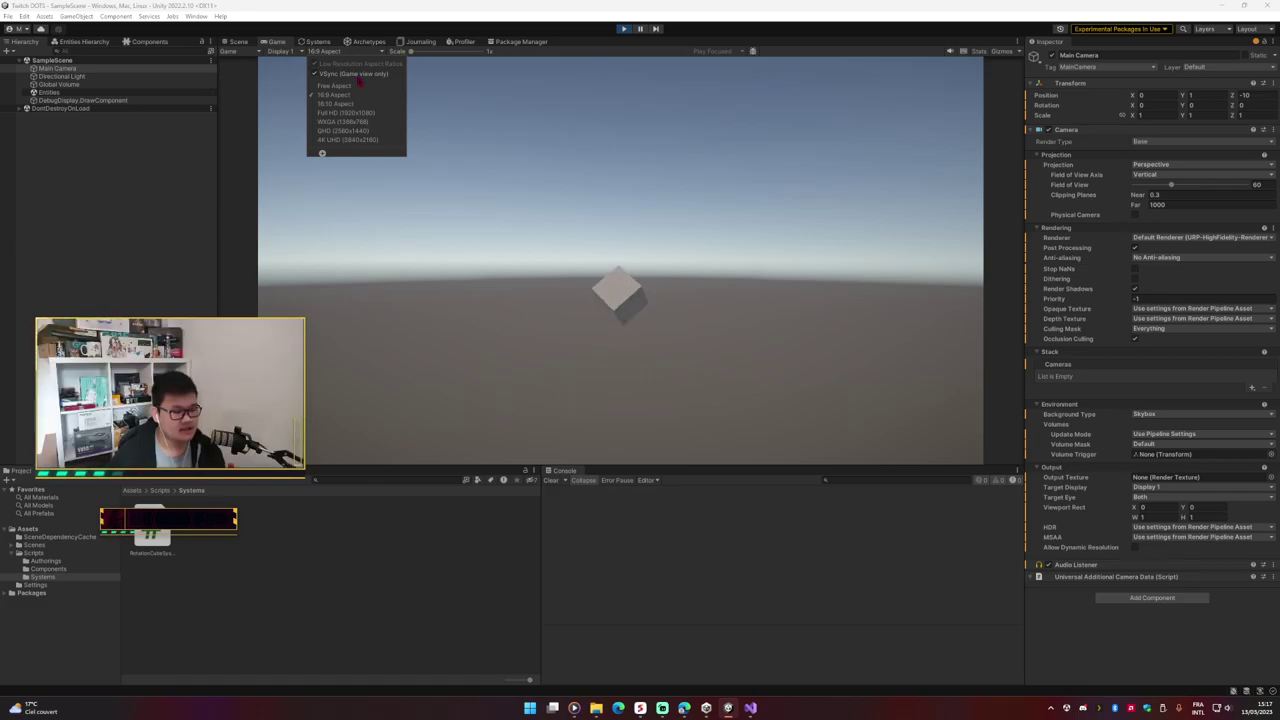
left_click(976, 51)
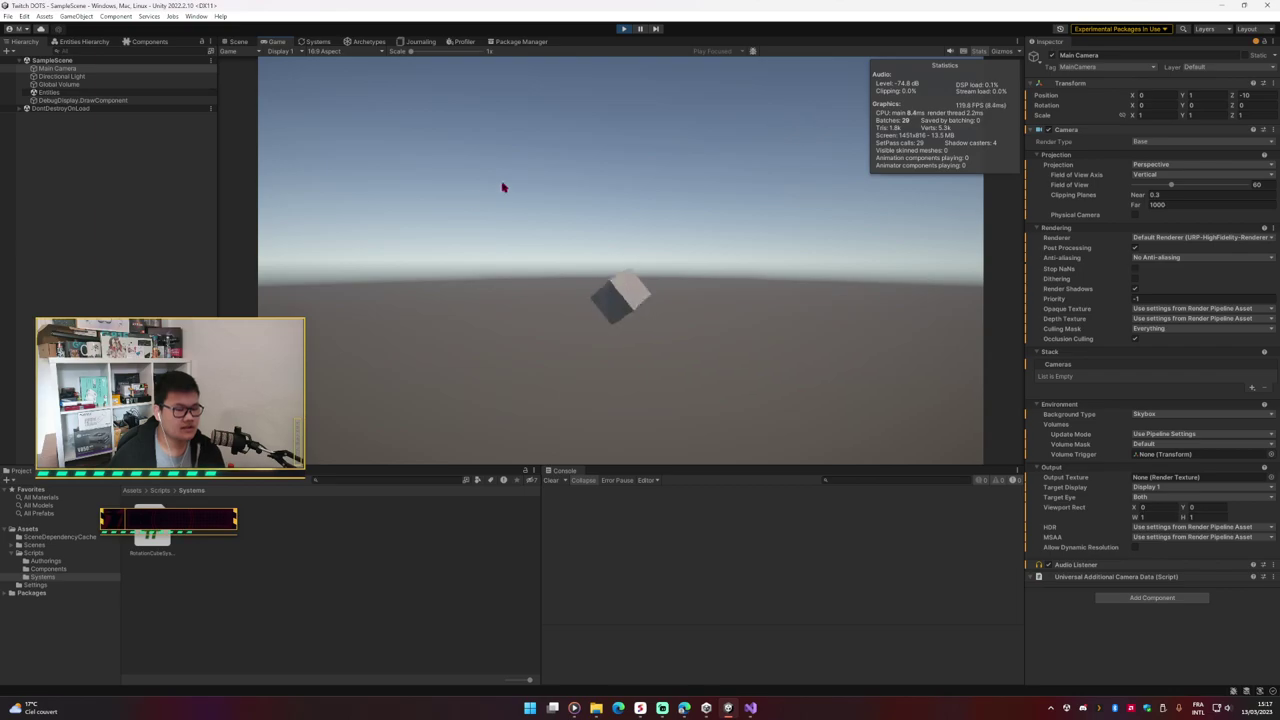
left_click(984, 52)
Step: Set the Main Camera's anti-aliasing to SMAA after briefly trying TAA
left_click(1160, 257)
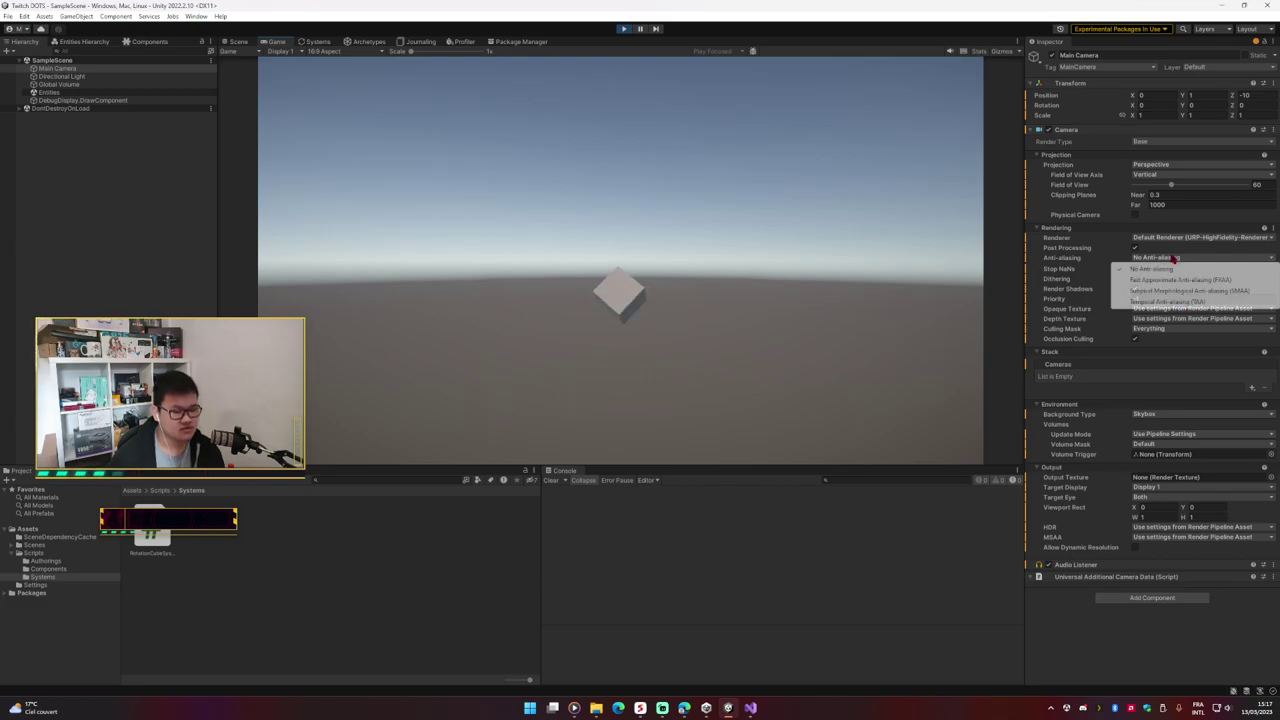
left_click(1164, 292)
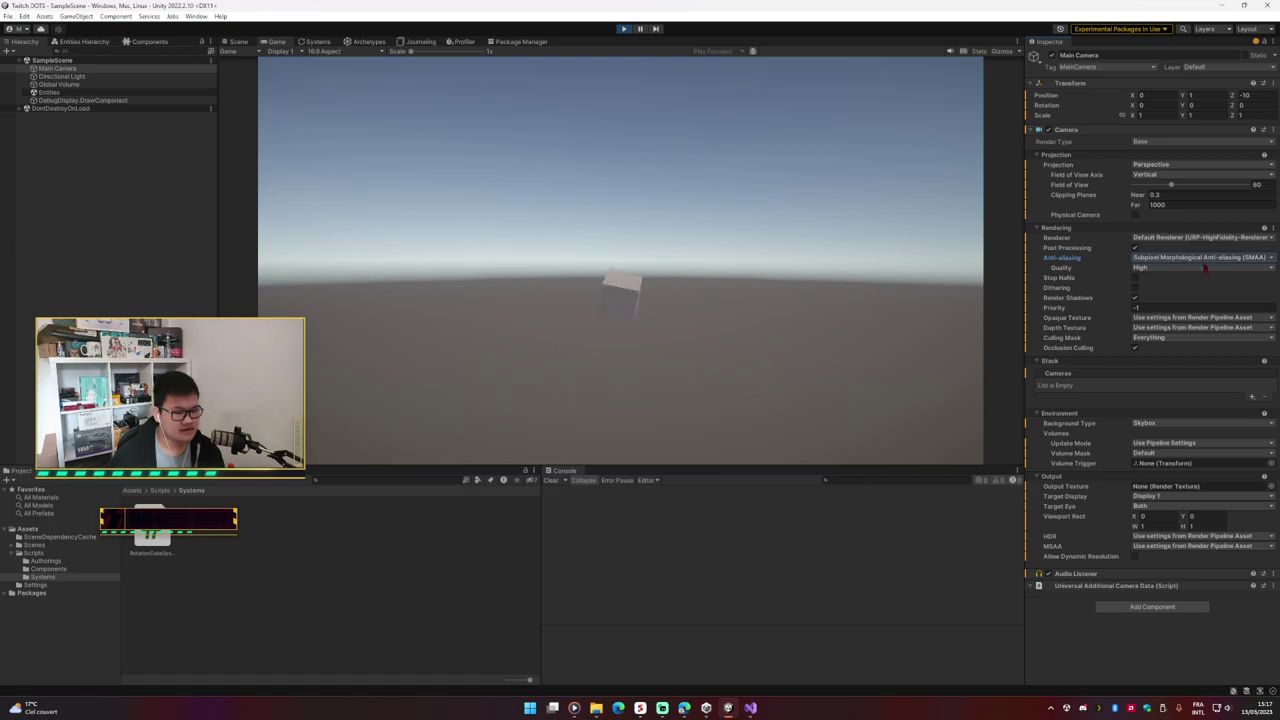
left_click(1206, 260)
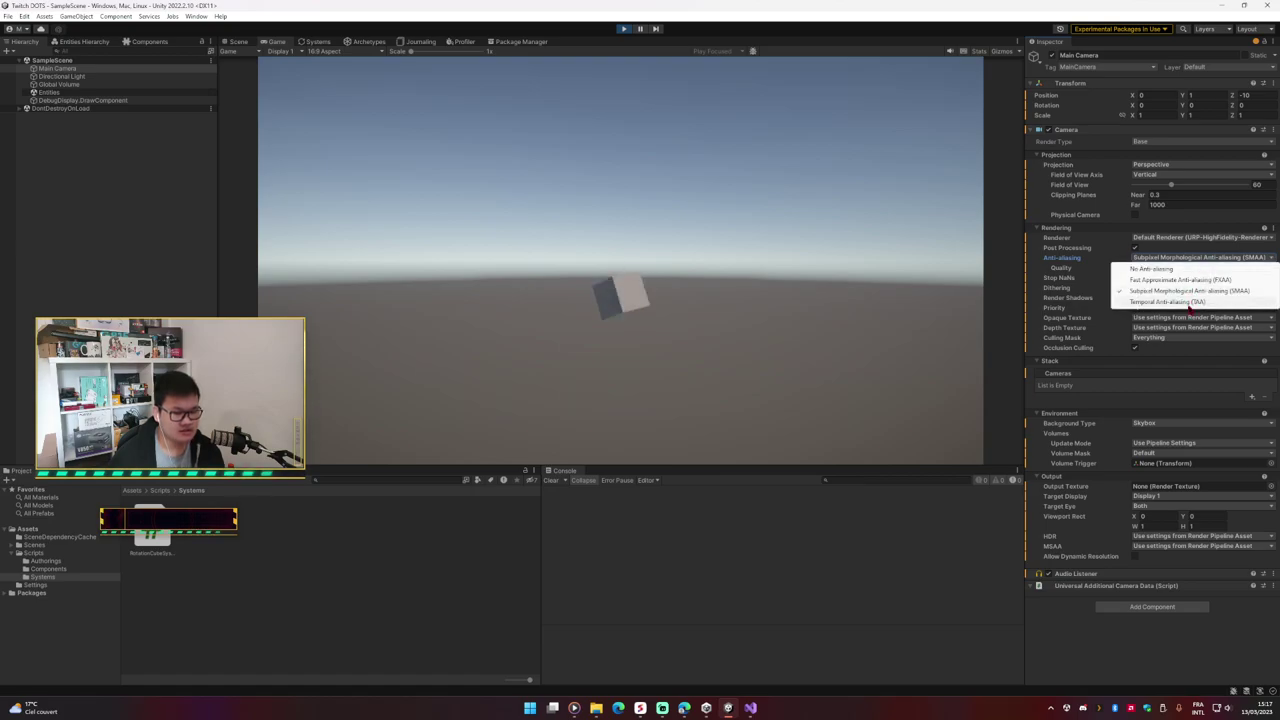
left_click(1188, 305)
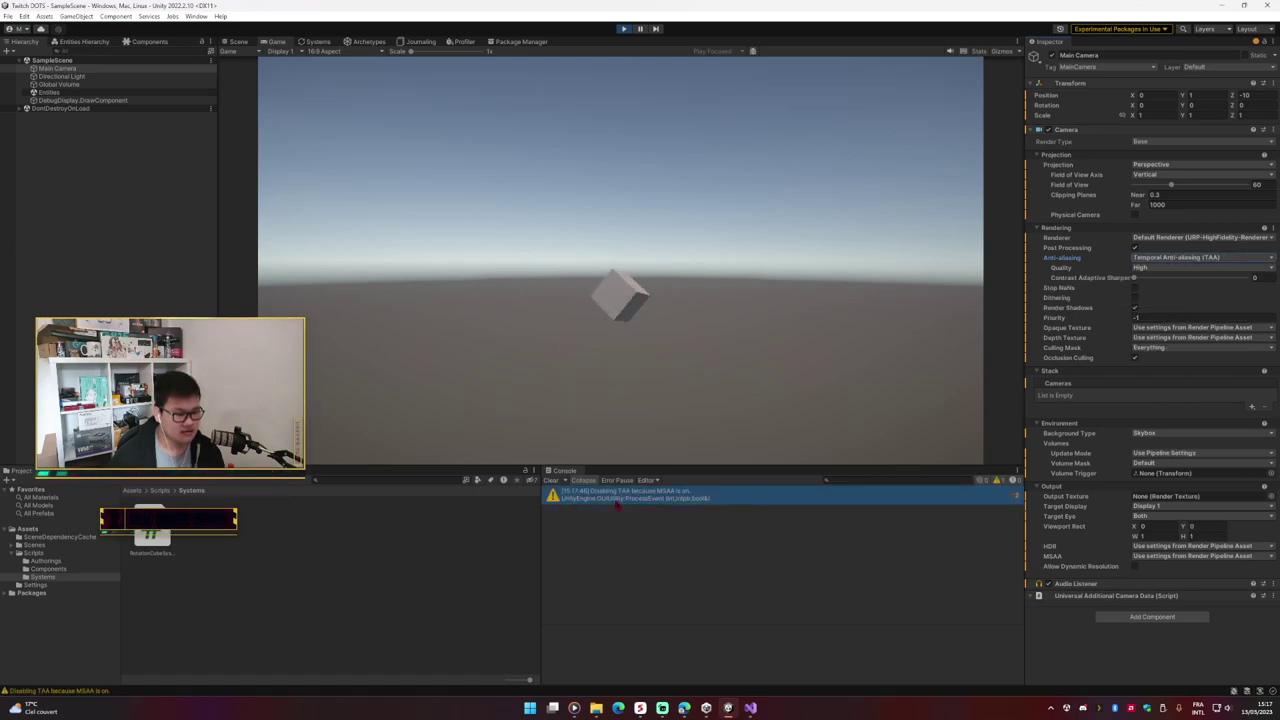
left_click(1181, 258)
left_click(1180, 286)
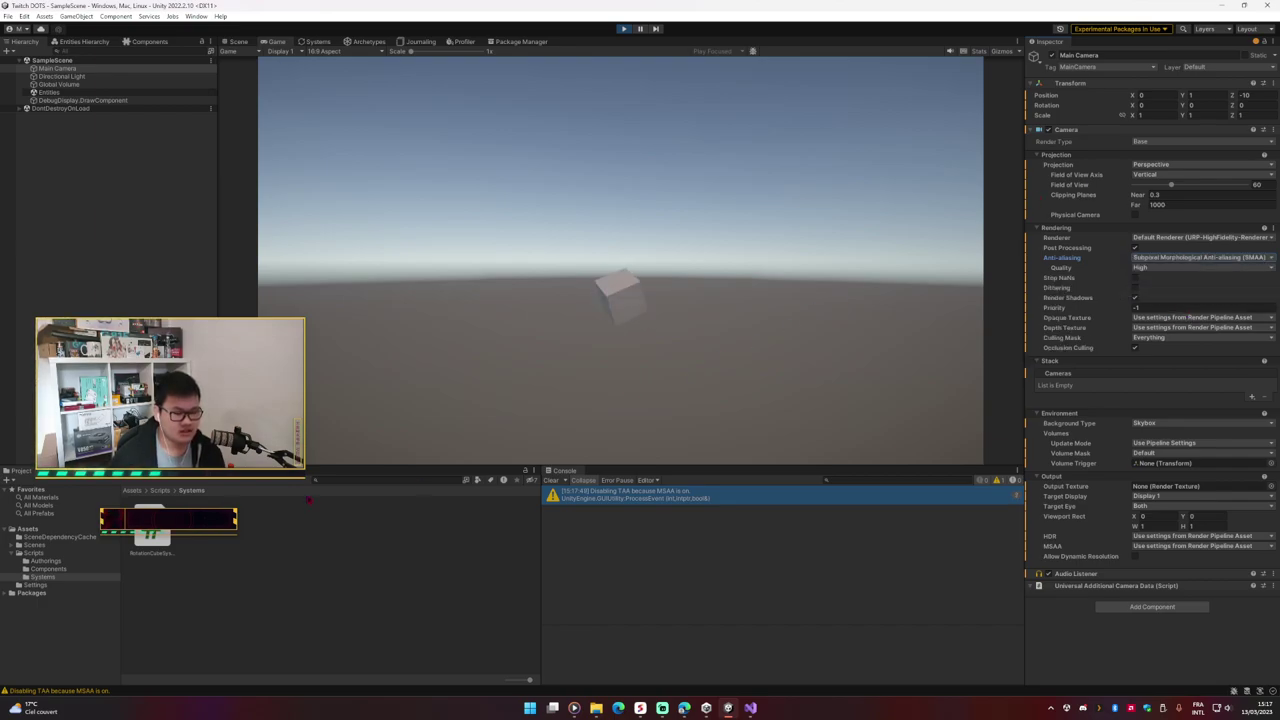
left_click(240, 535)
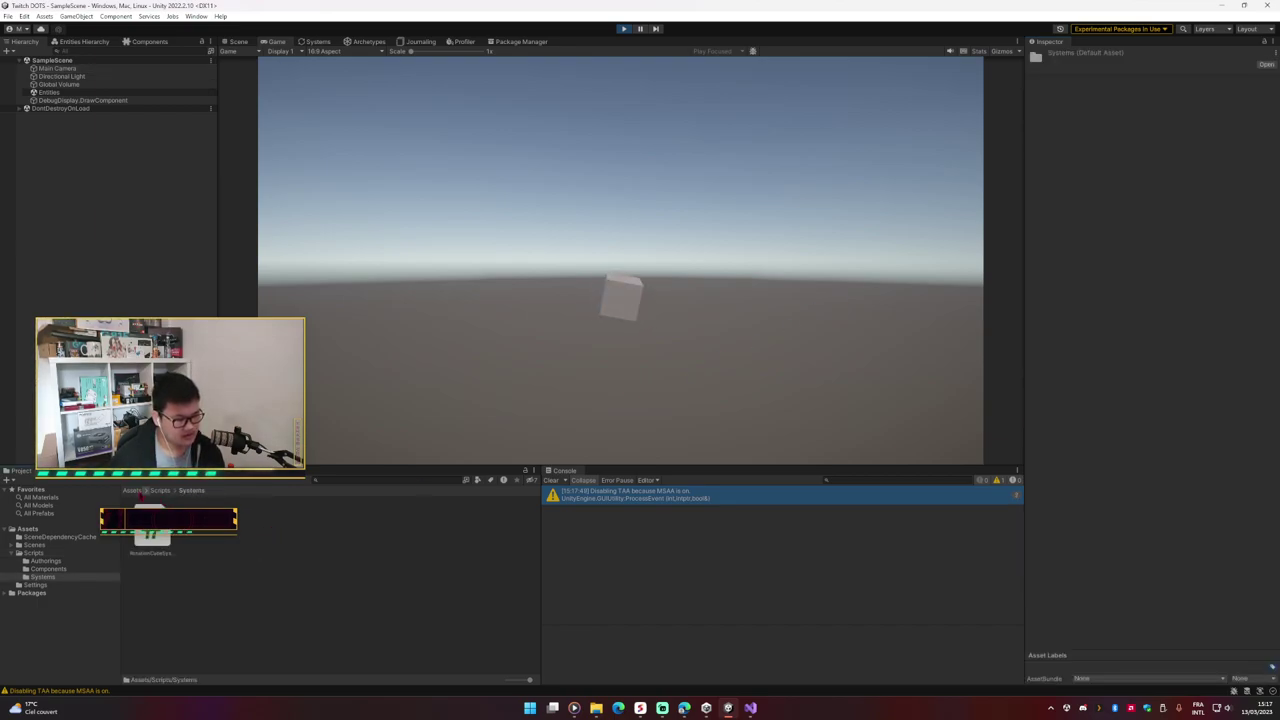
Step: In Assets/Settings, inspect URP-HighFidelity-Renderer's Screen Space Ambient Occlusion settings
left_click(131, 491)
double_click(314, 525)
left_click(368, 527)
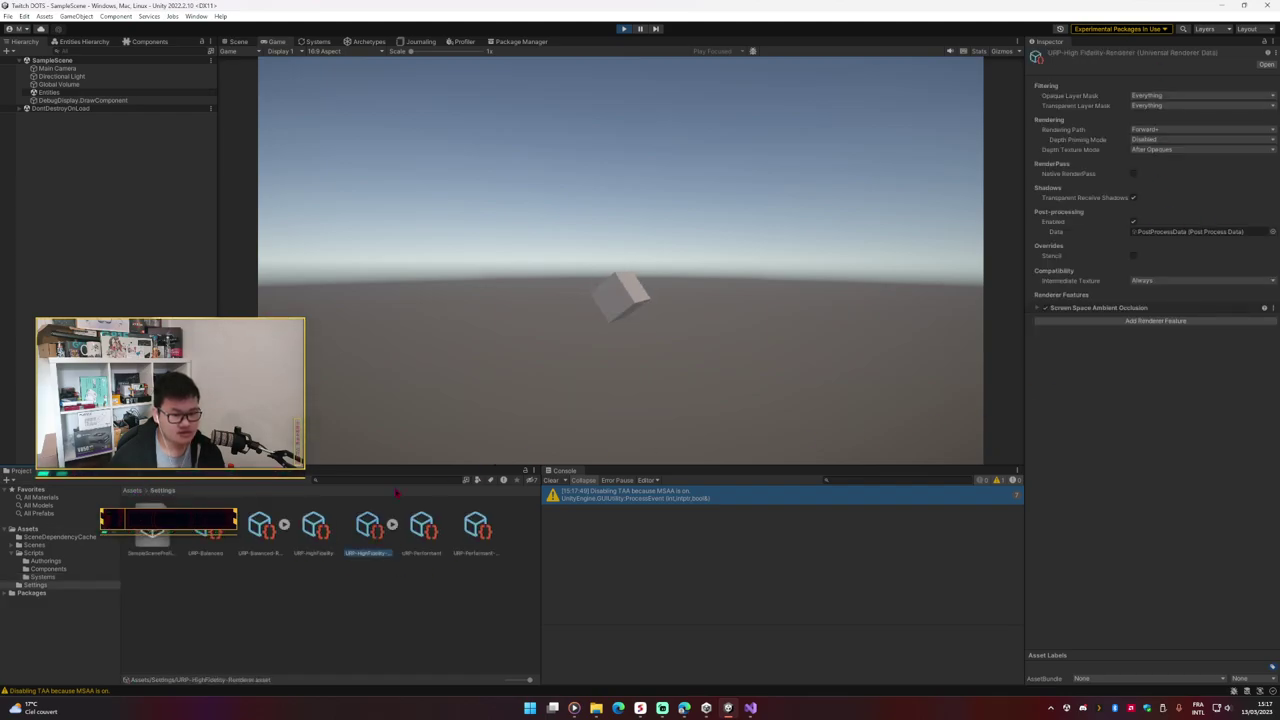
left_click(1038, 309)
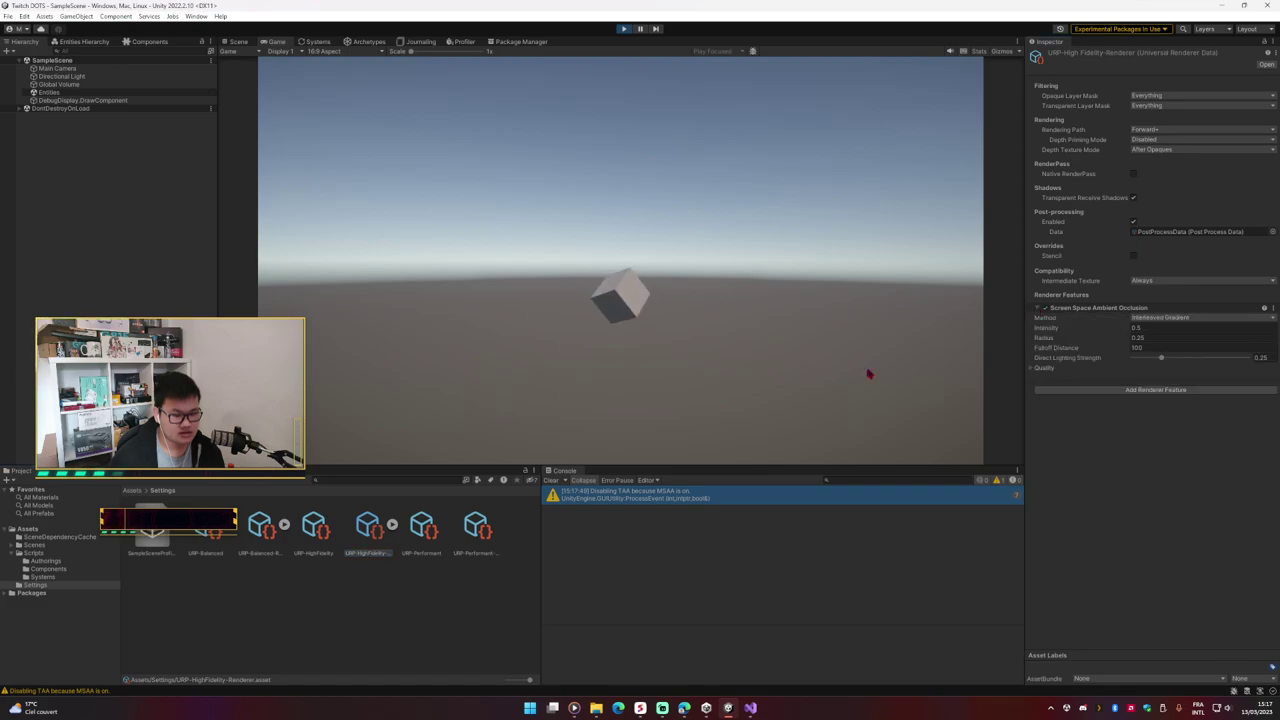
Step: In URP-HighFidelity's Quality settings, try MSAA 8x and return it to 4x
left_click(314, 525)
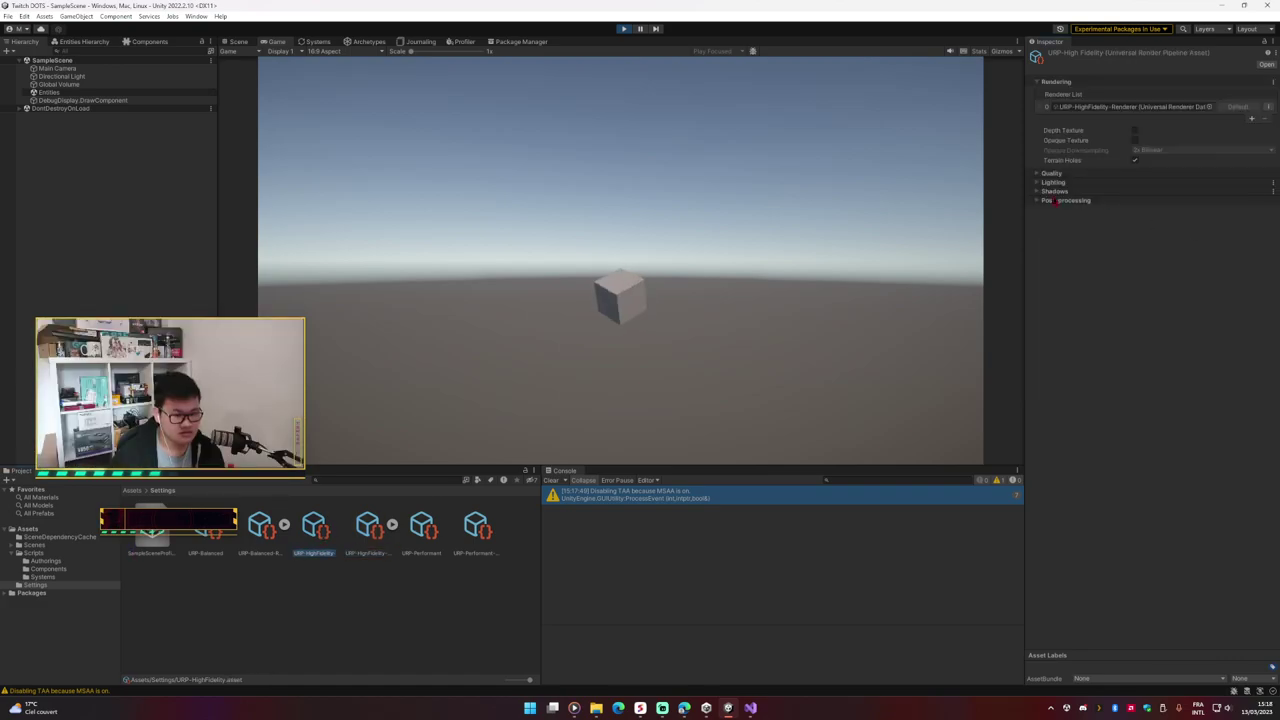
left_click(1038, 174)
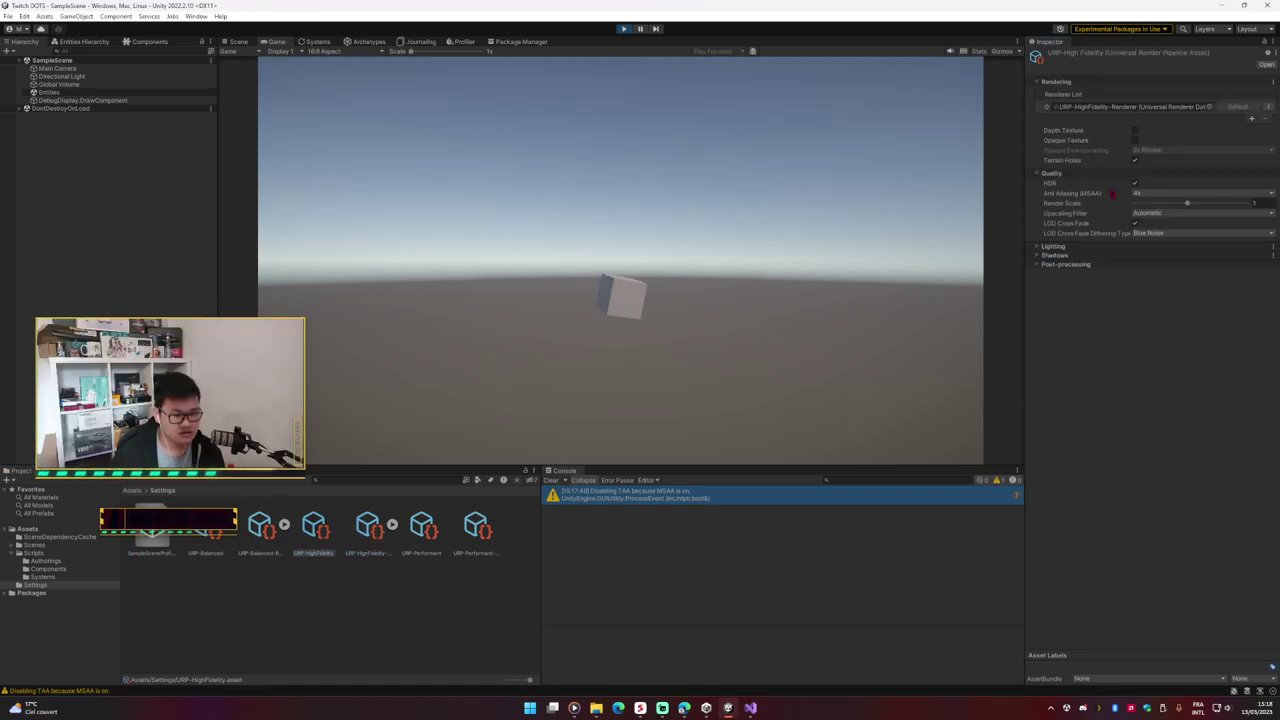
left_click(1138, 196)
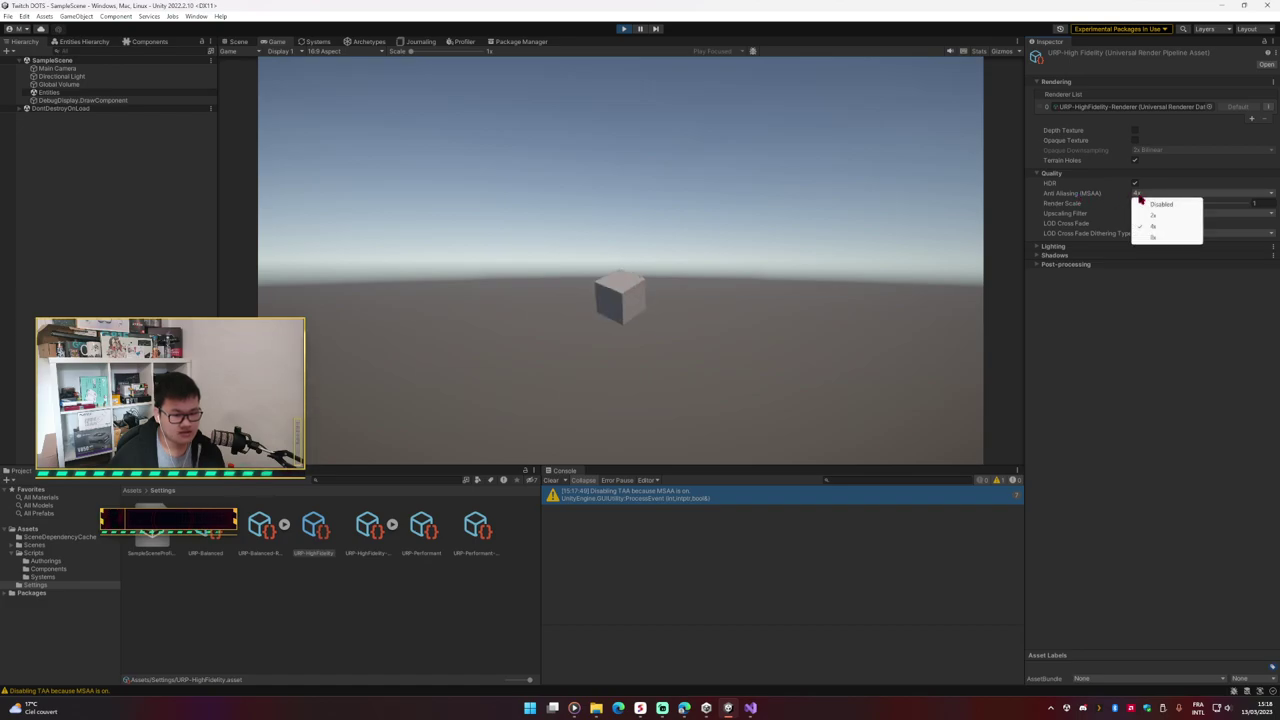
left_click(1150, 239)
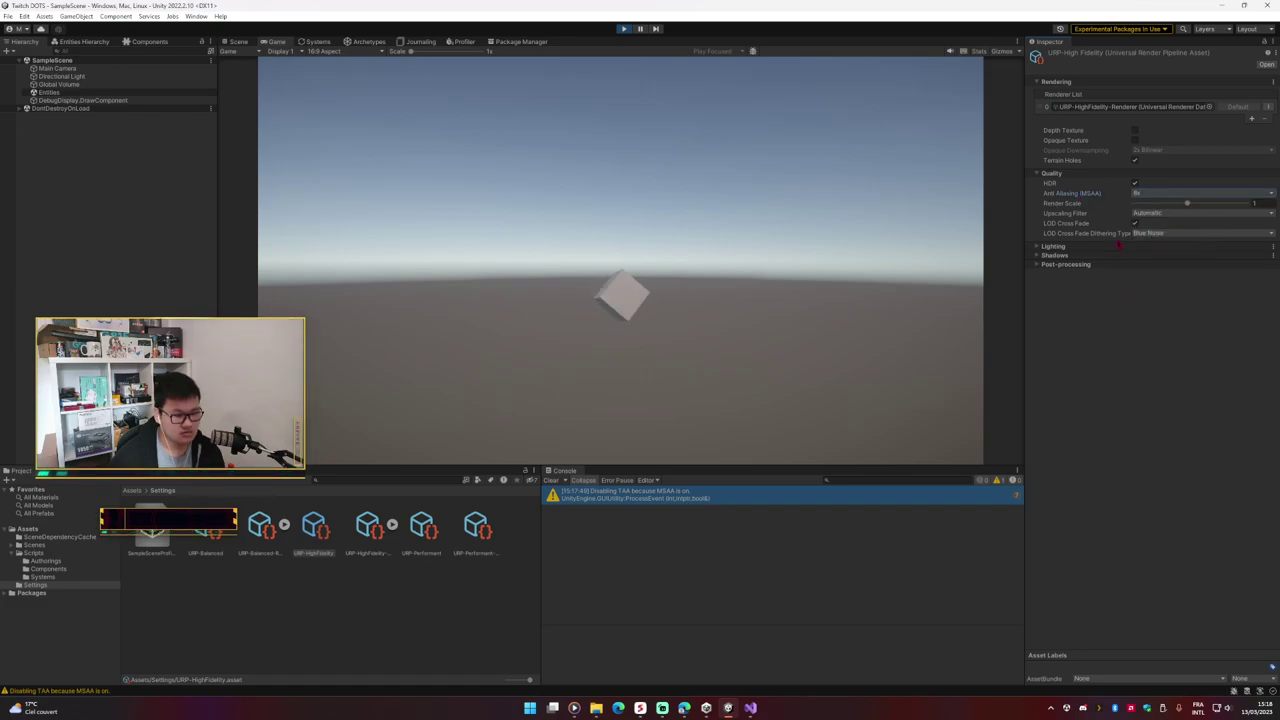
left_click(1156, 195)
left_click(1154, 229)
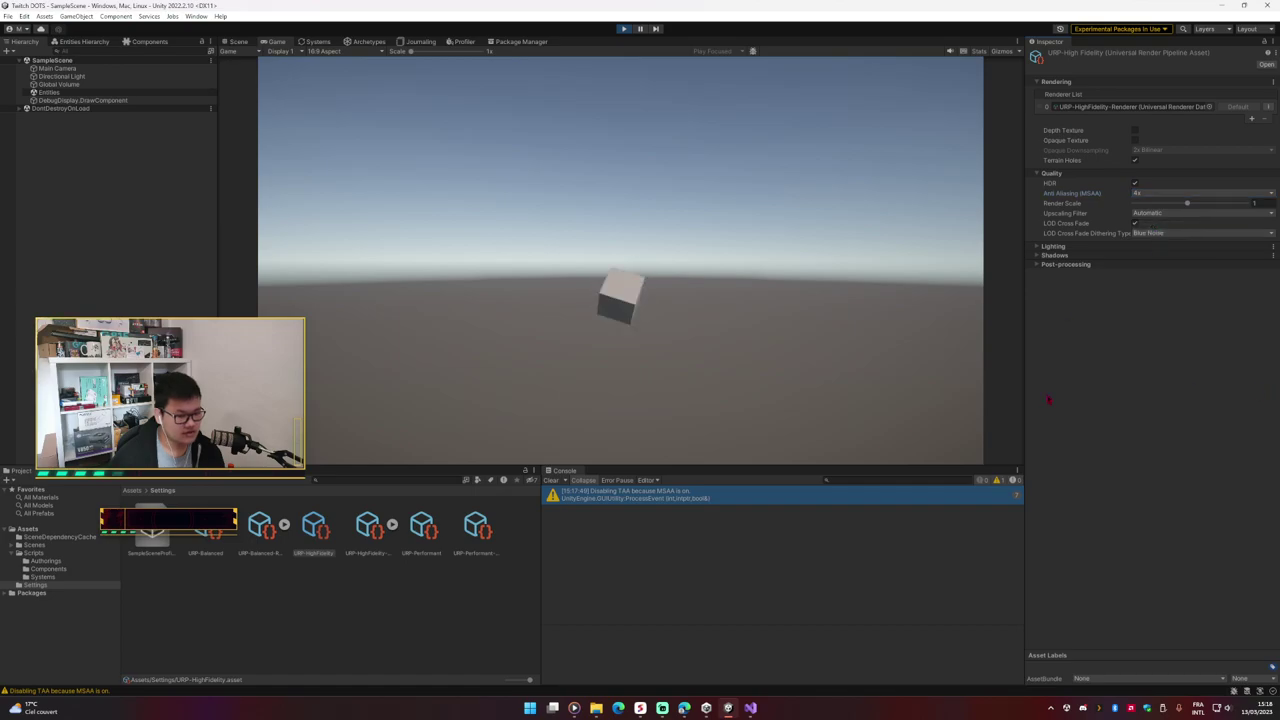
Step: Go back to the Assets root and clear the console warning
left_click(132, 490)
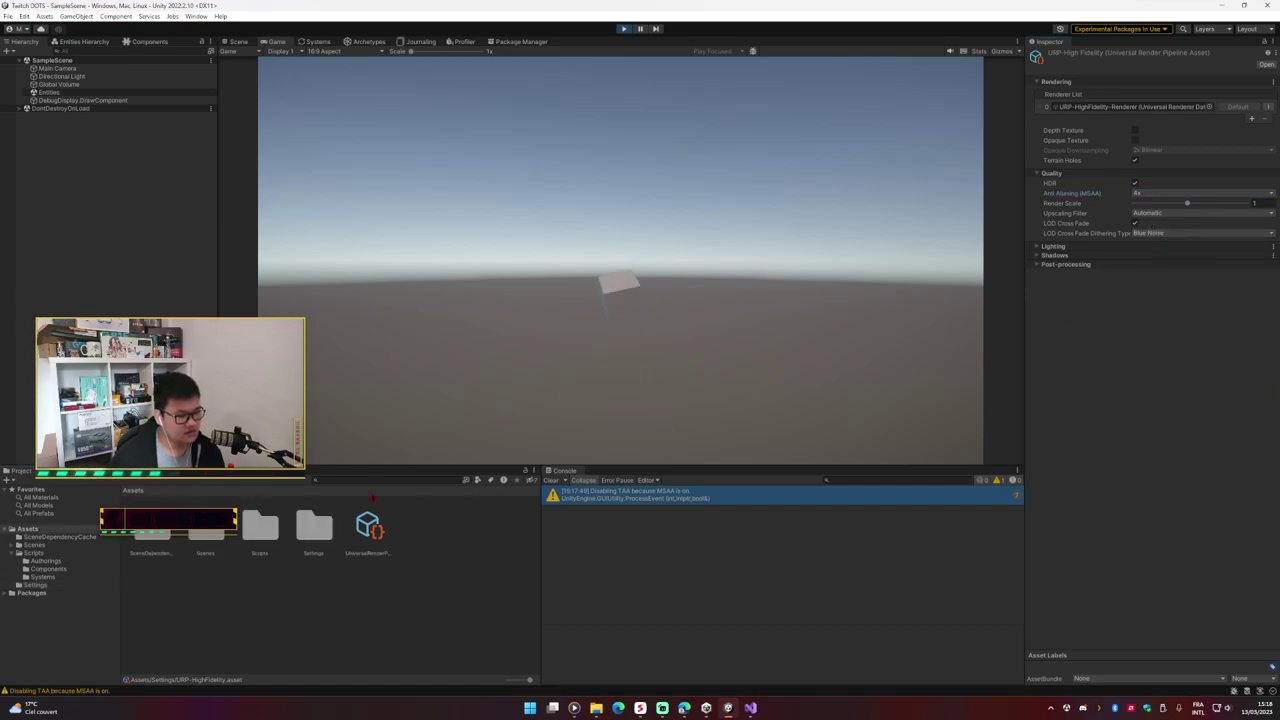
left_click(551, 480)
left_click(158, 85)
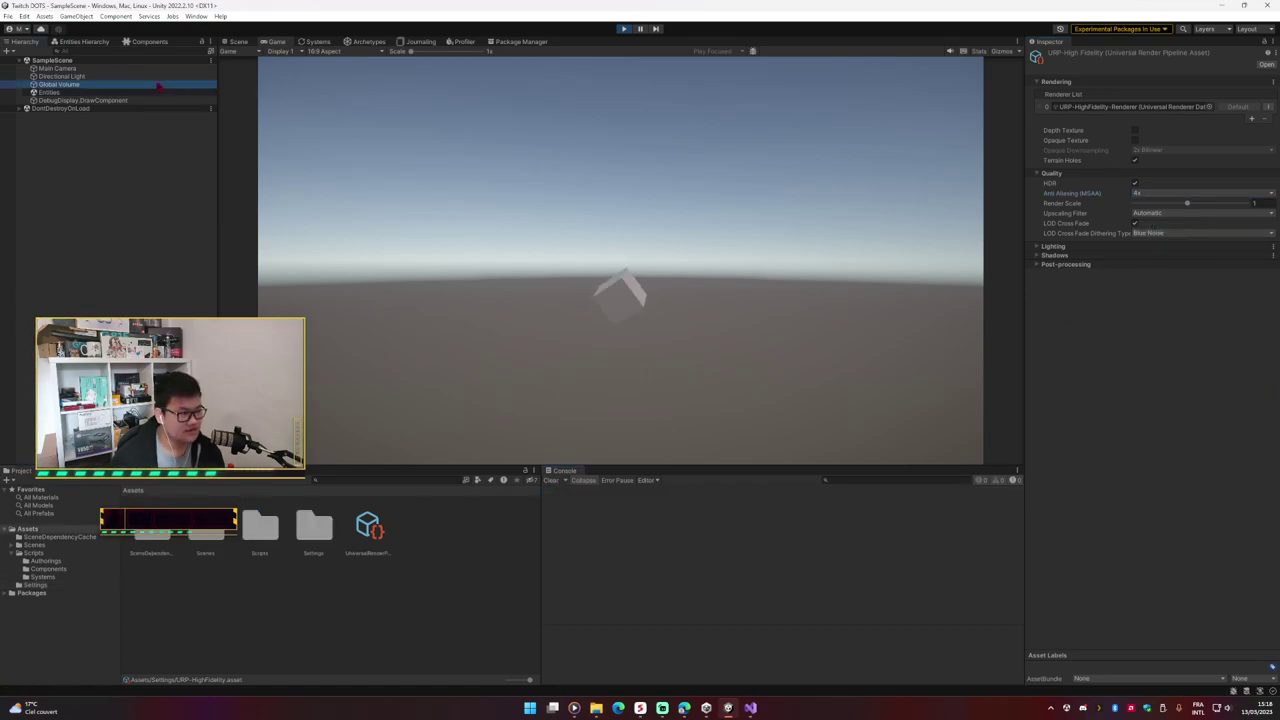
Step: Select Main Camera, zoom around the cube in the Scene view, then show Default World's archetypes
left_click(158, 68)
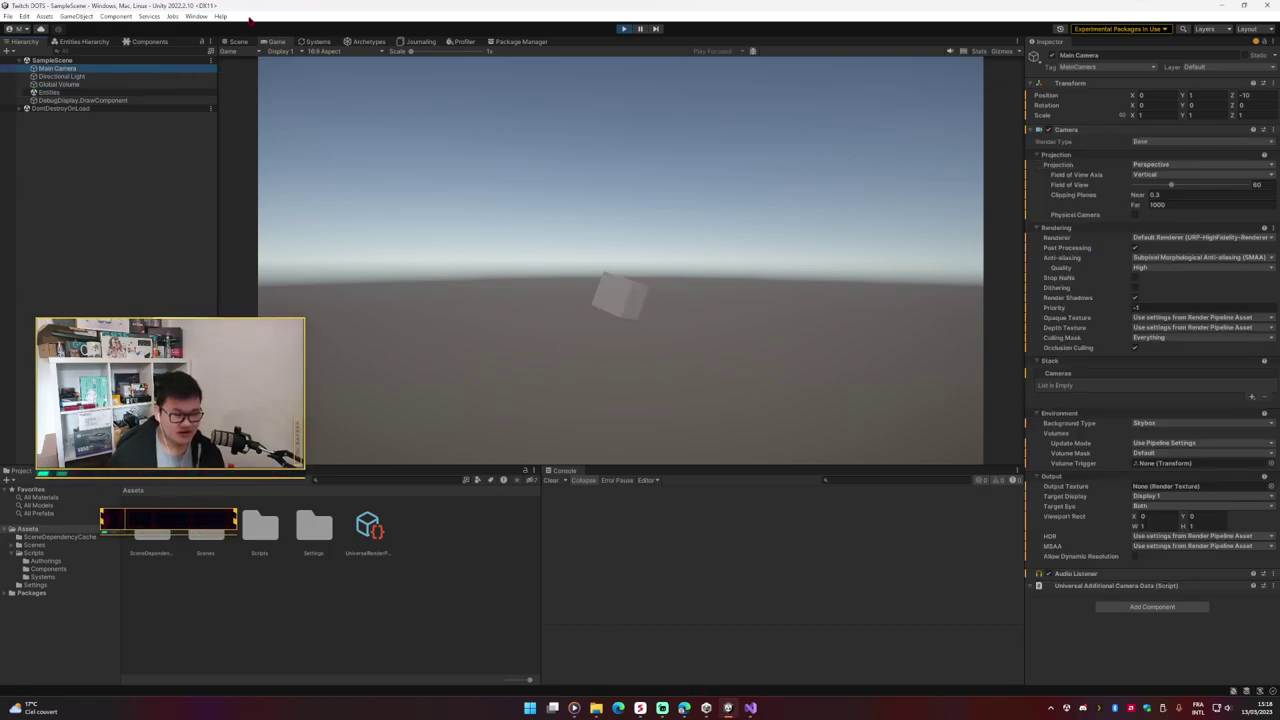
key("ctrl+1")
scroll(677, 269, "up", 3)
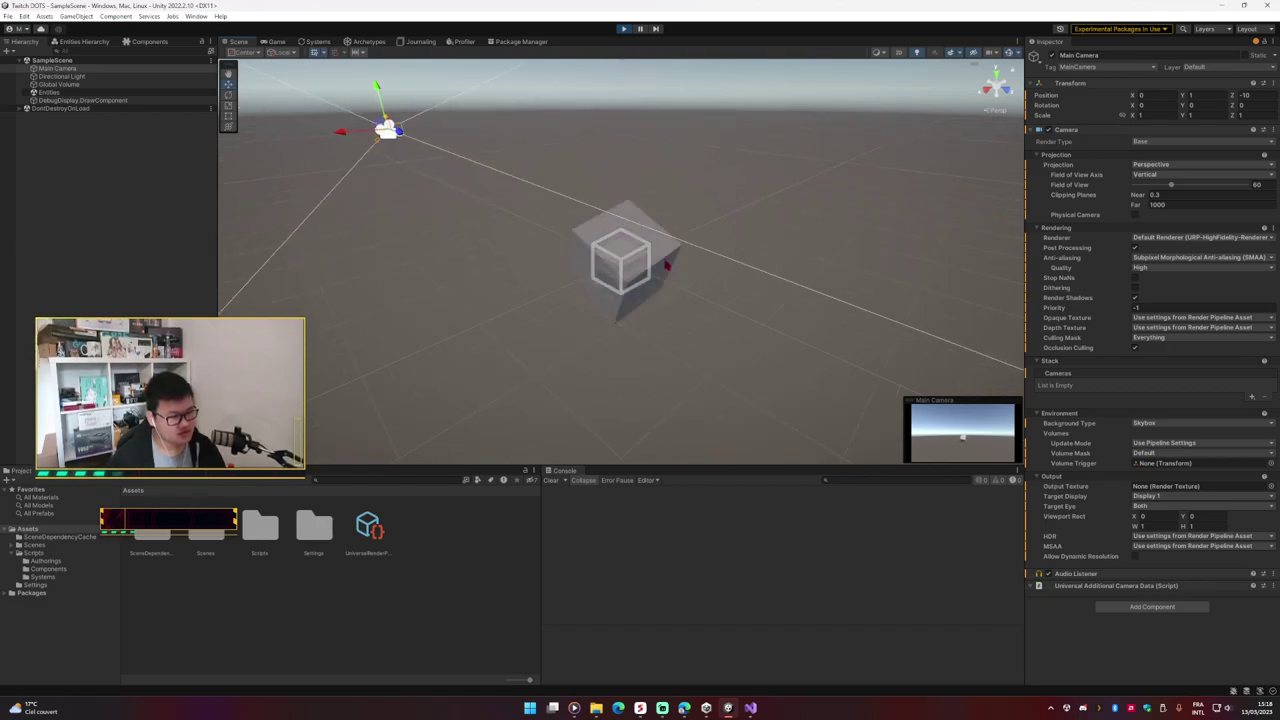
scroll(578, 265, "up", 2)
scroll(578, 265, "down", 2)
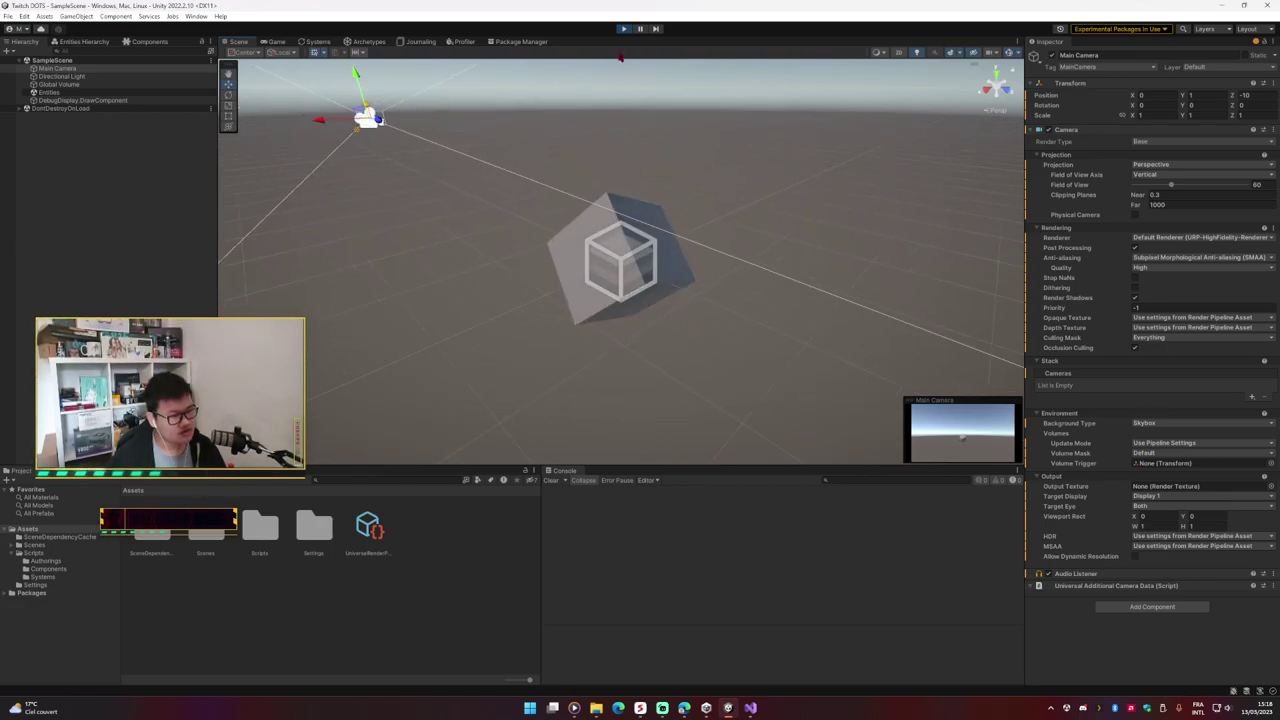
scroll(590, 220, "down", 2)
scroll(608, 150, "down", 2)
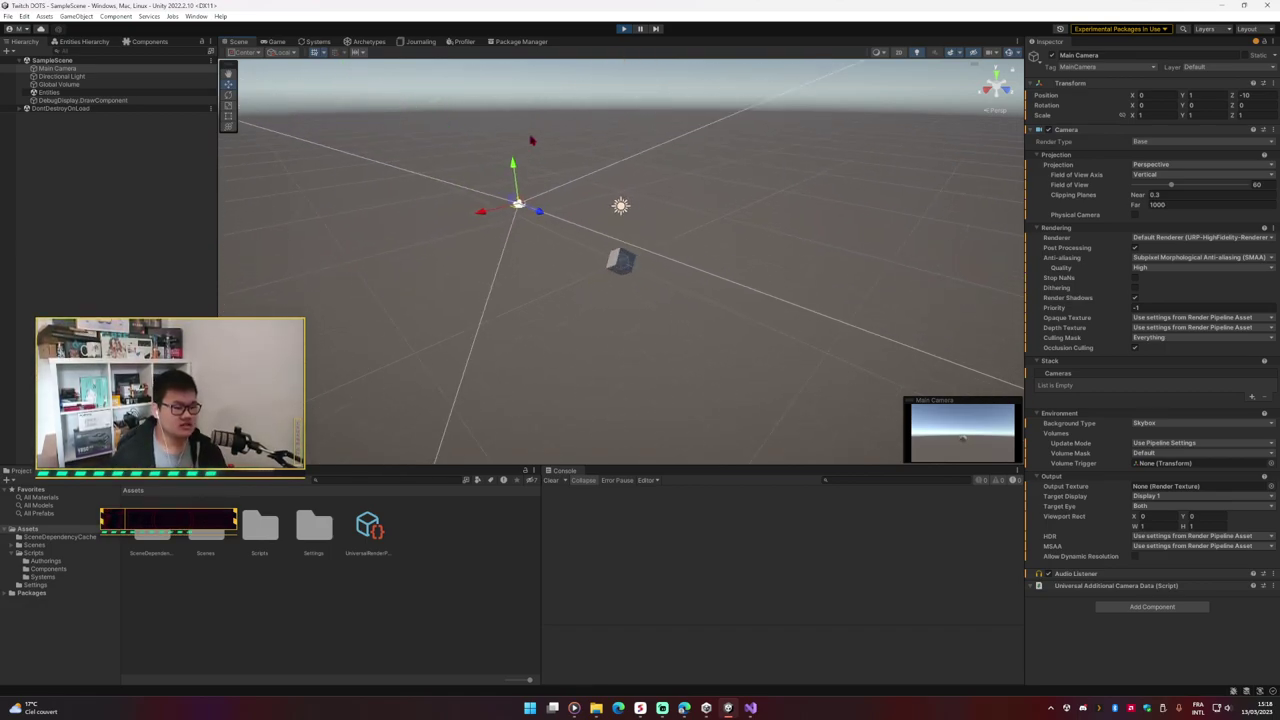
left_click(366, 42)
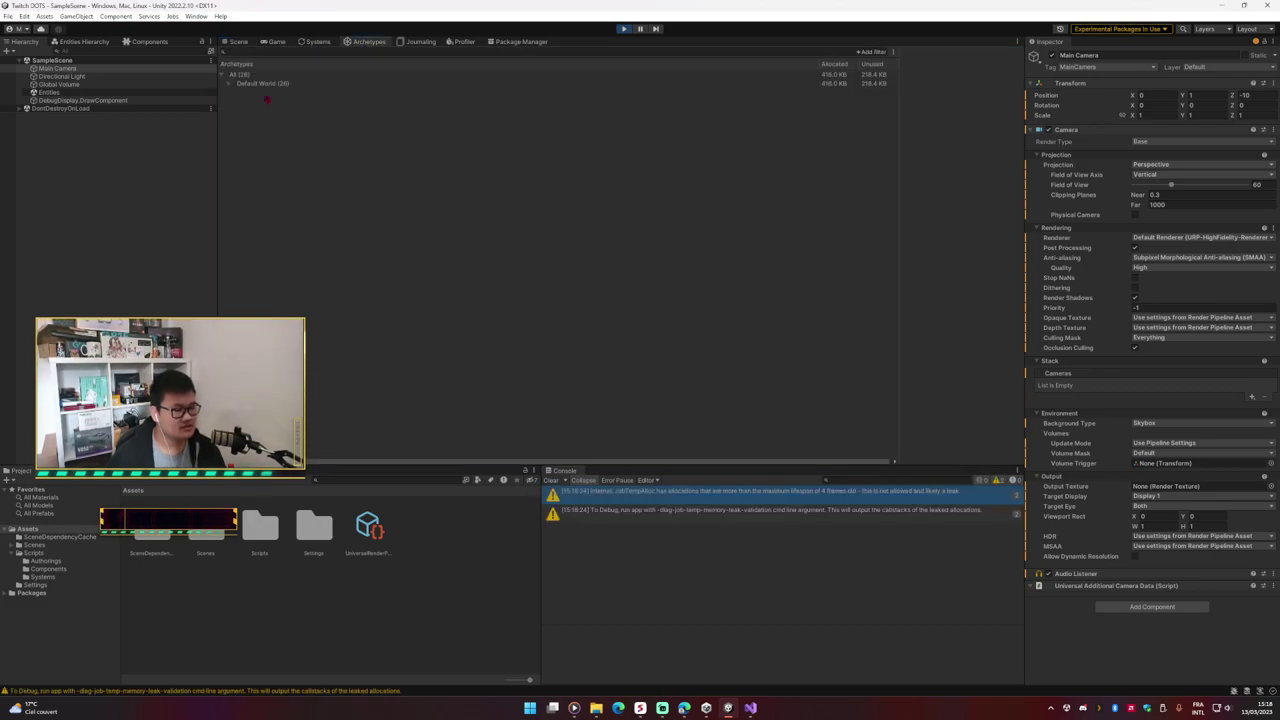
Step: Filter the Systems window by 'Rotation' and select Rotation Cube System
left_click(315, 42)
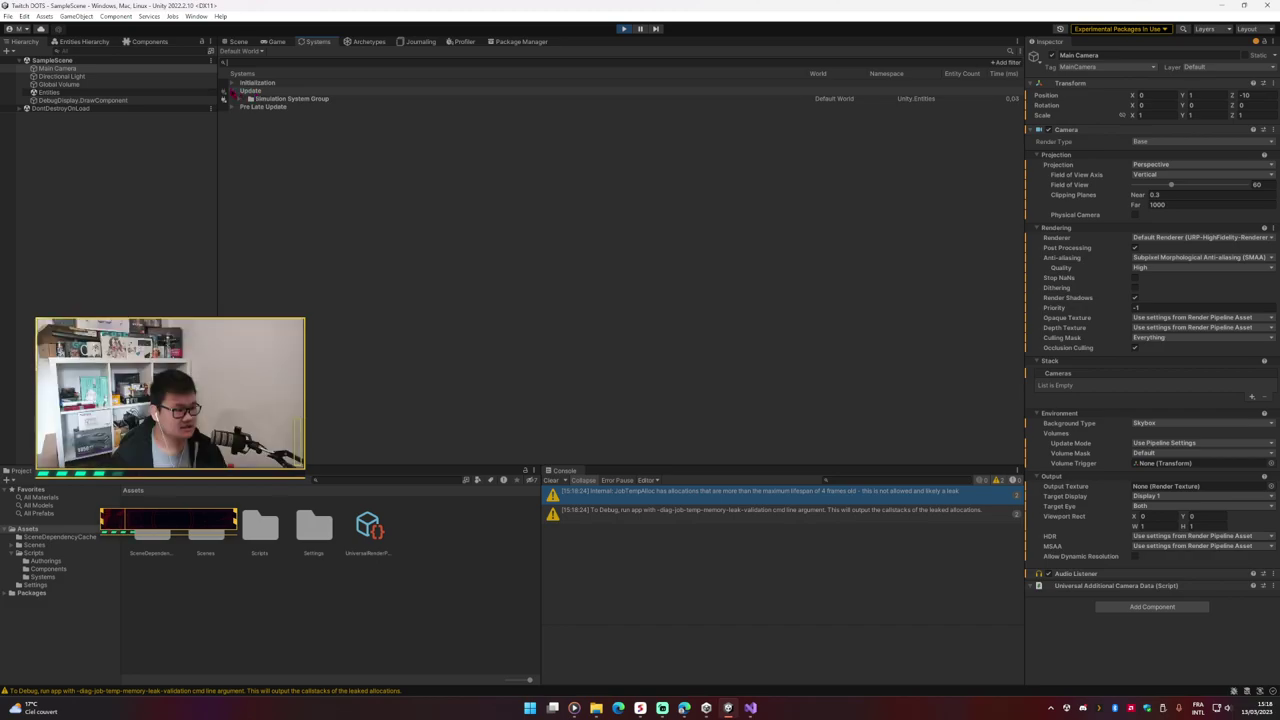
left_click(231, 92)
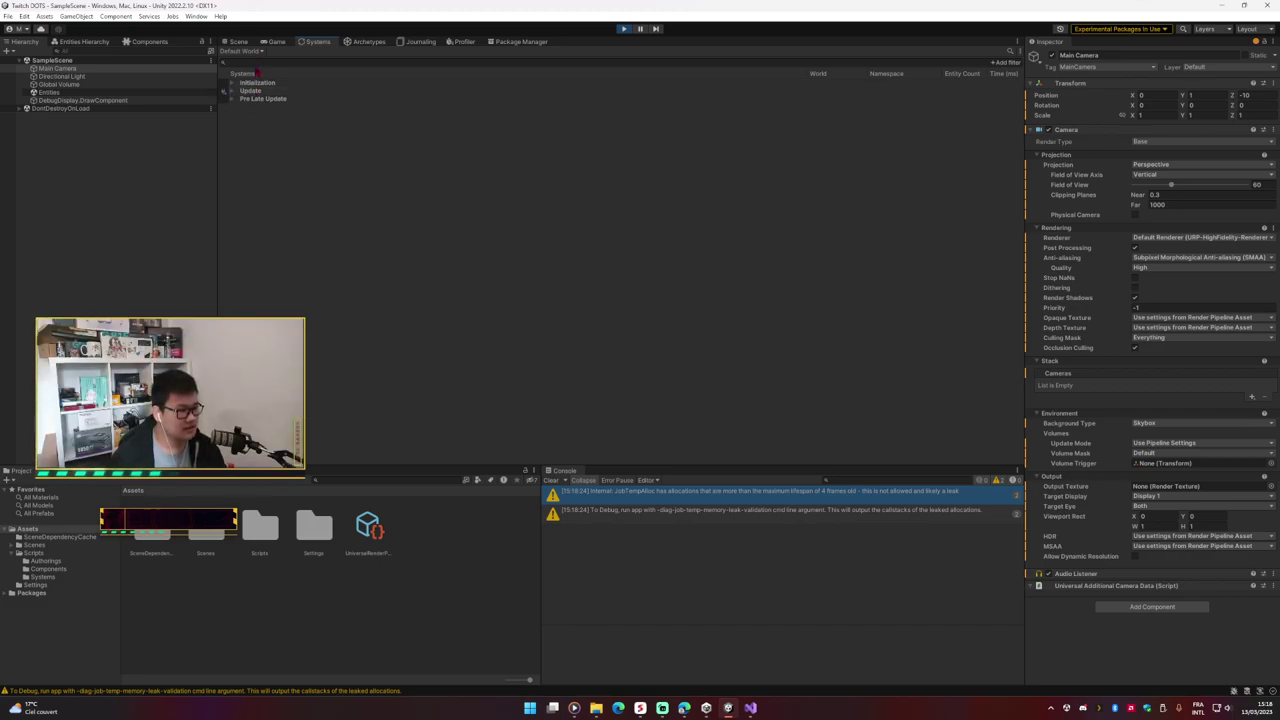
left_click(268, 63)
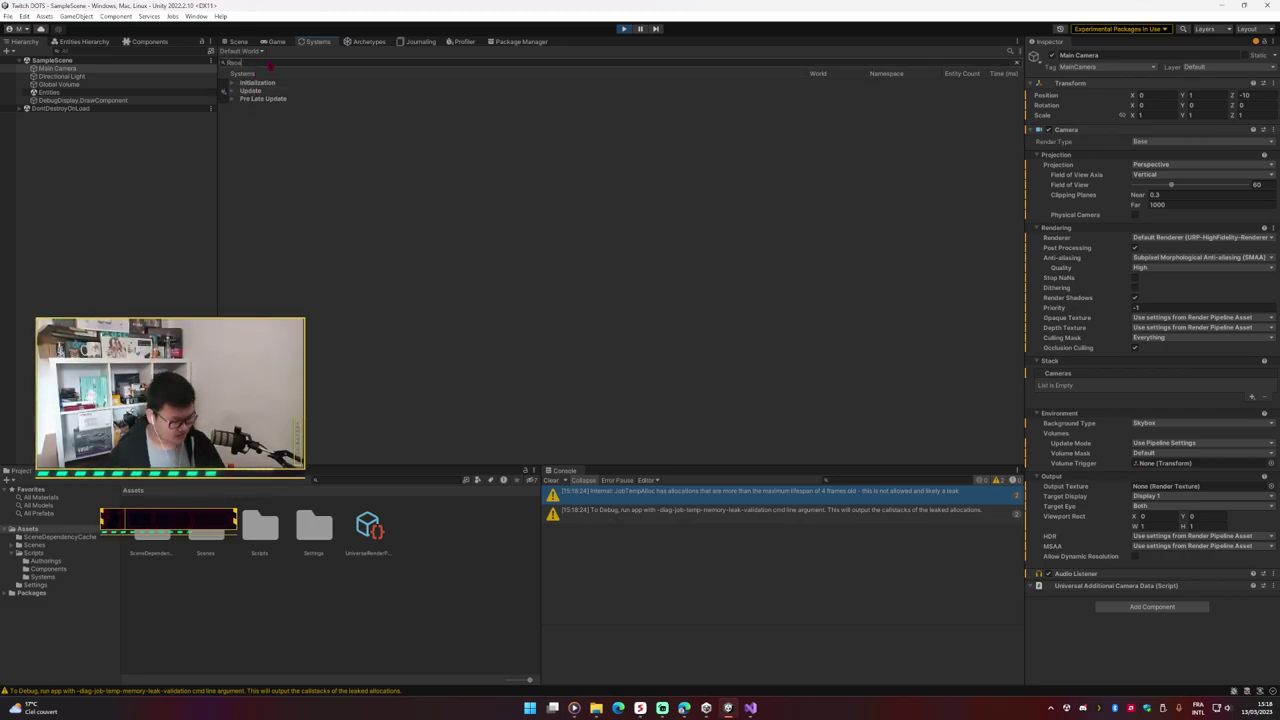
type("Rotatio")
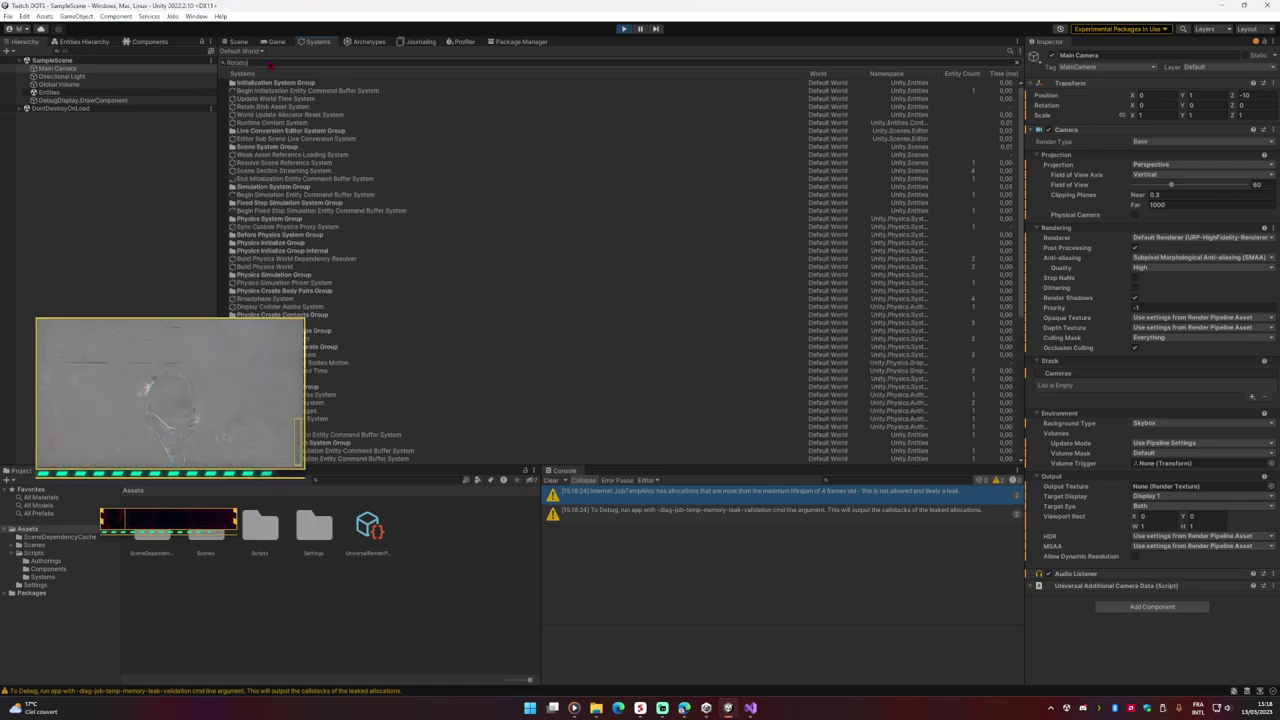
type("n")
left_click(280, 84)
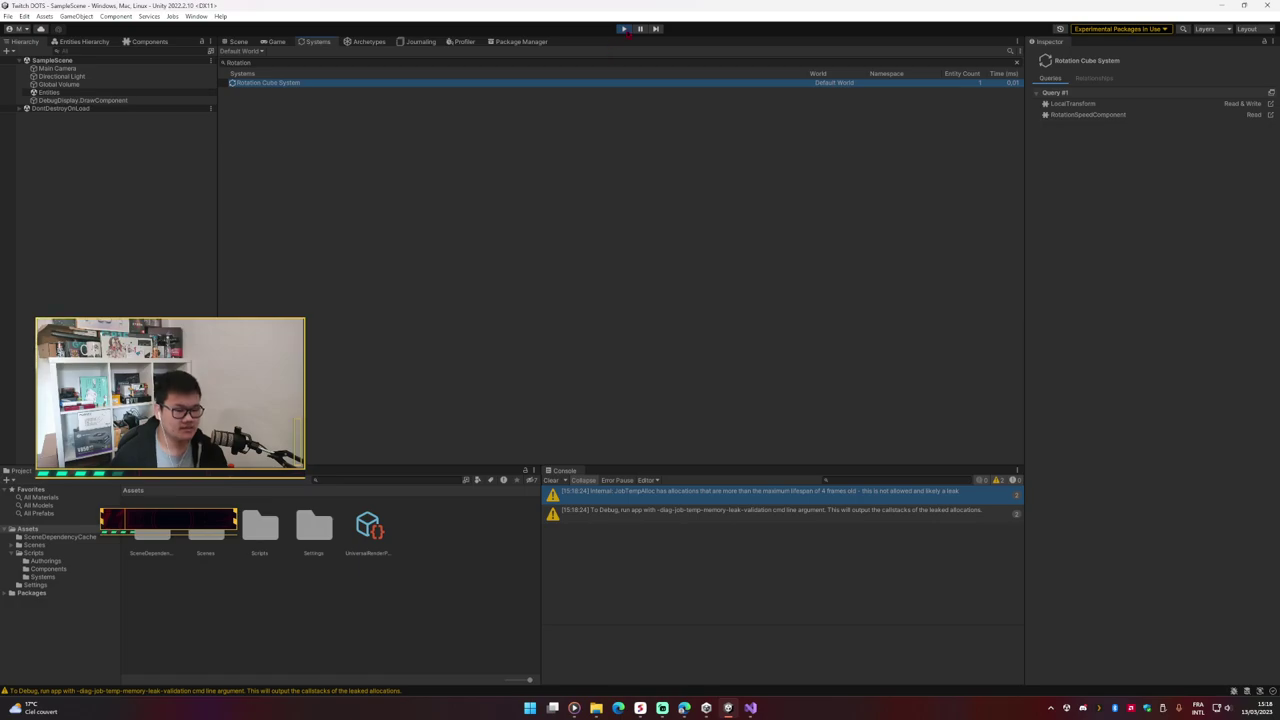
Step: Stop play, deactivate the Entities object, replay, and clear the console warnings
key("ctrl+p")
left_click(128, 92)
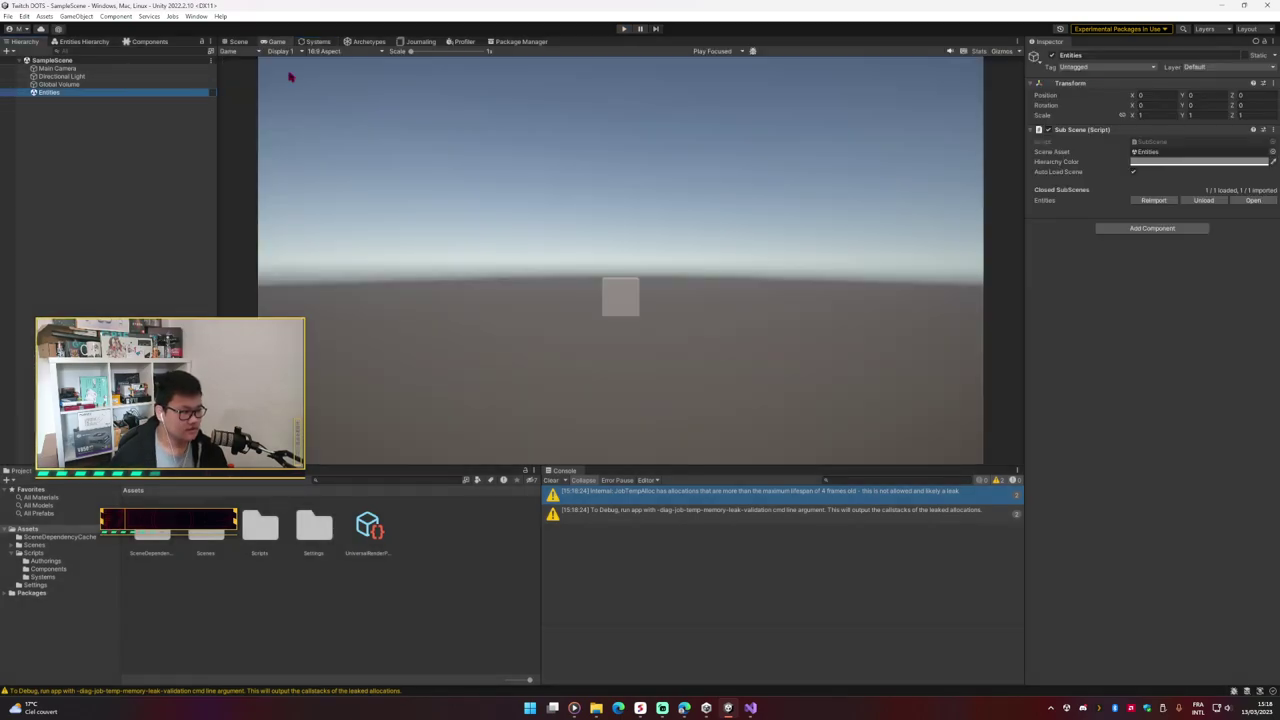
left_click(1052, 55)
key("ctrl+p")
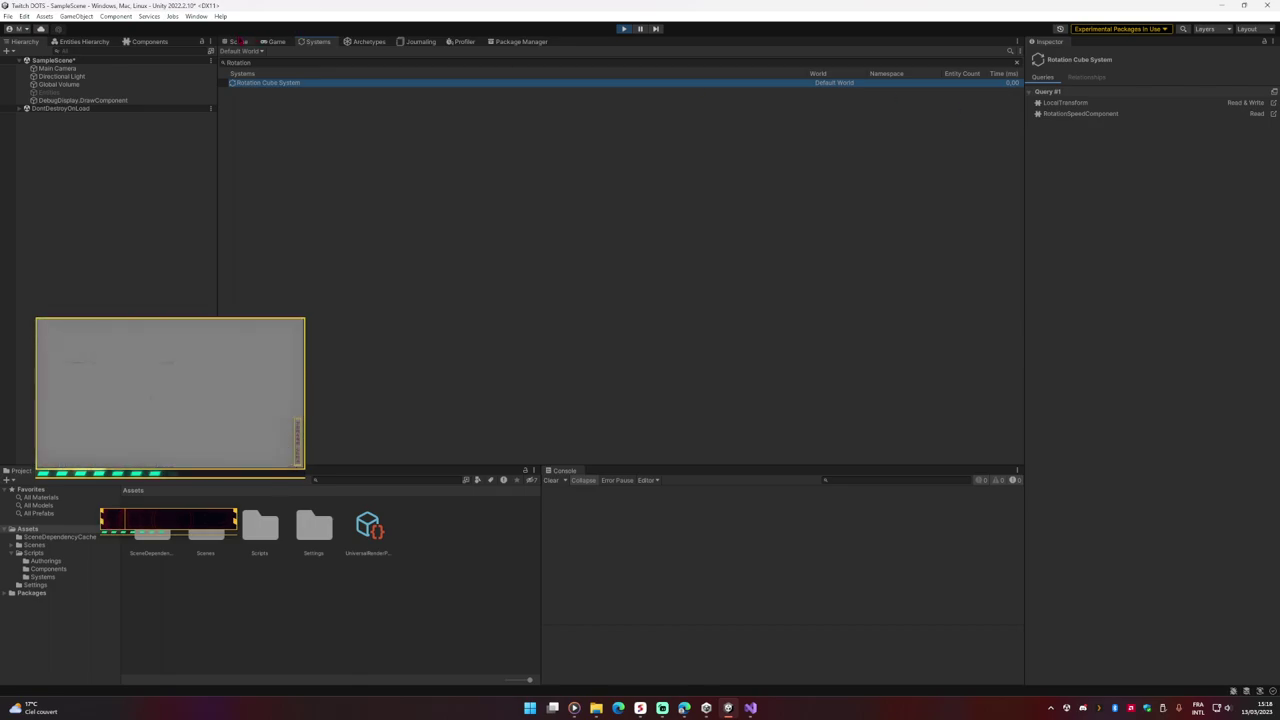
key("ctrl+1")
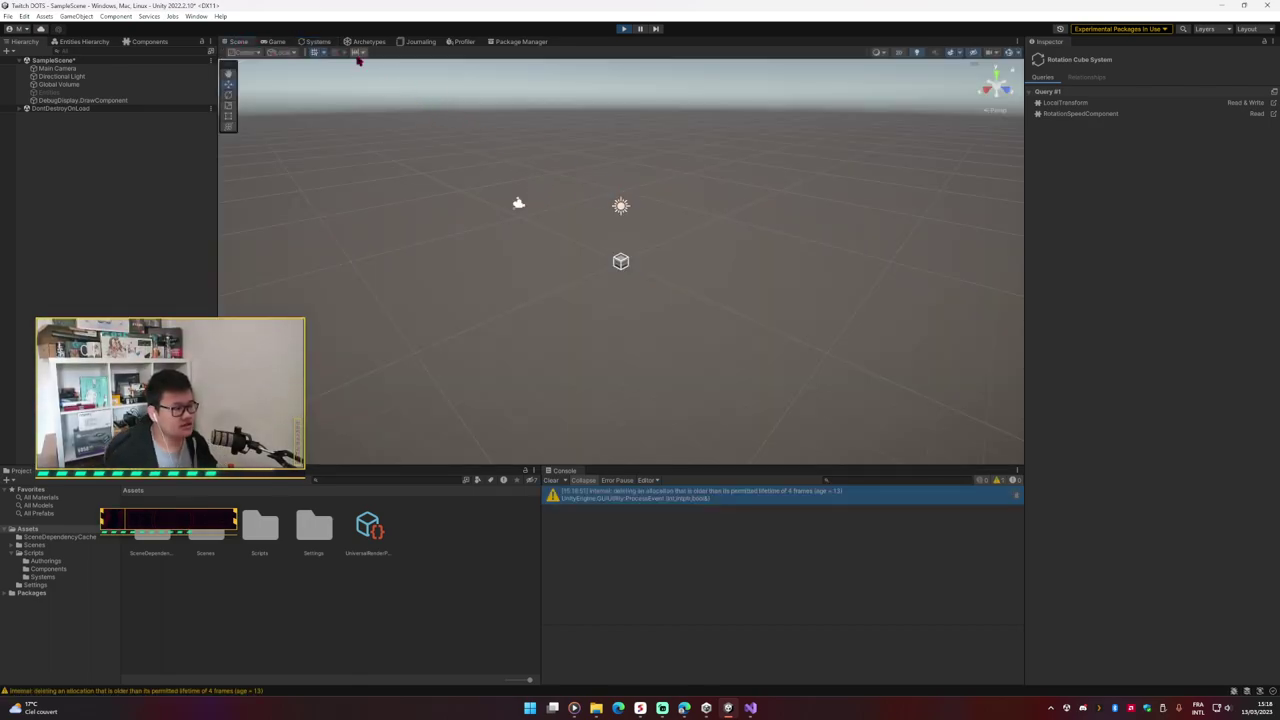
left_click(336, 42)
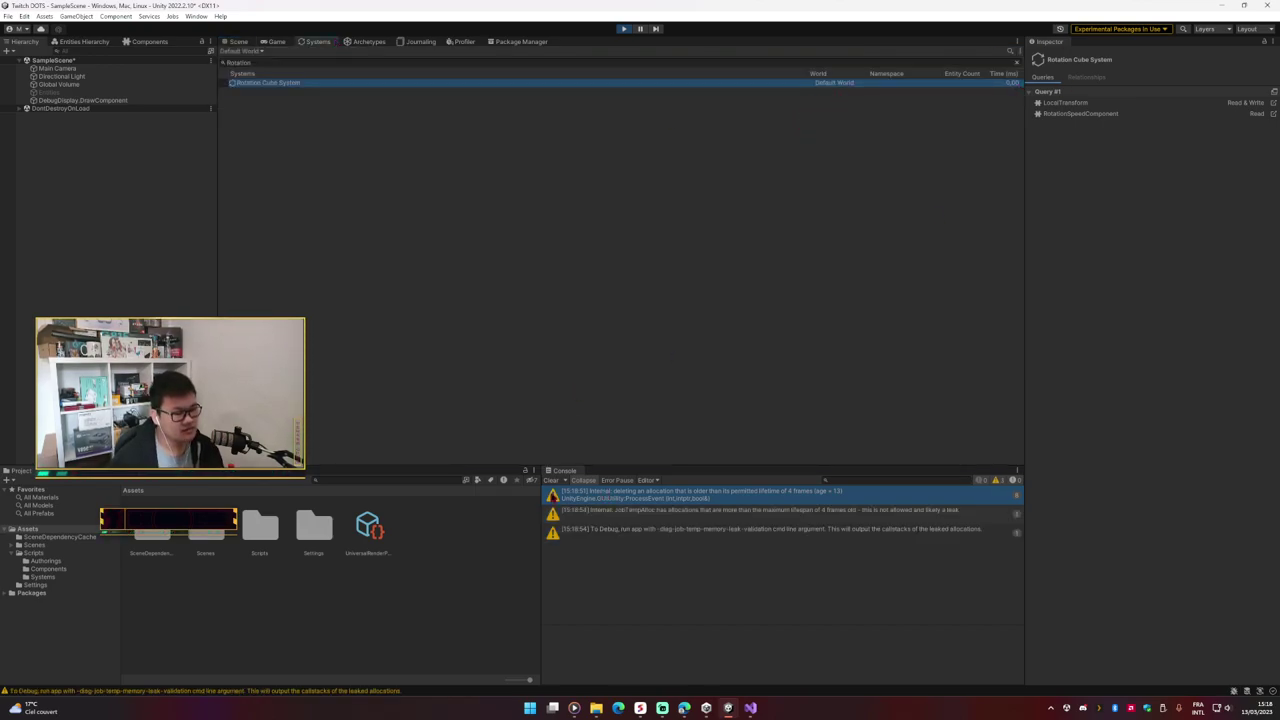
left_click(552, 481)
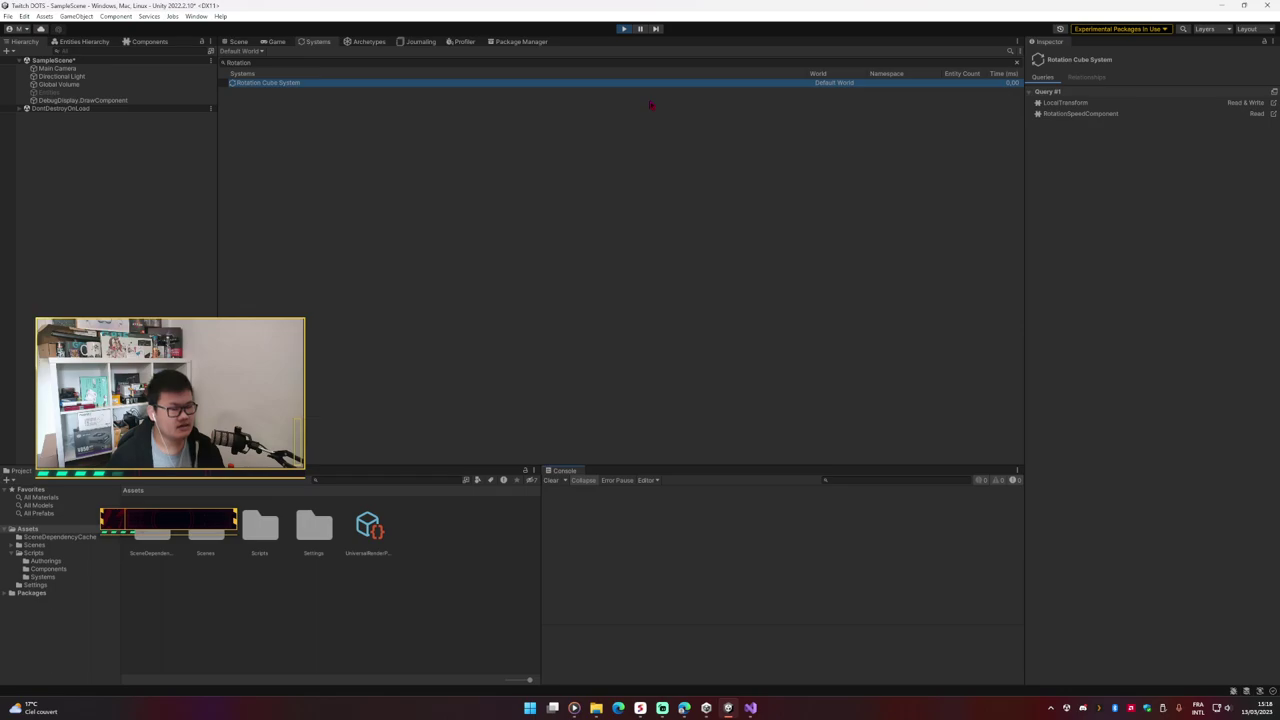
left_click(623, 28)
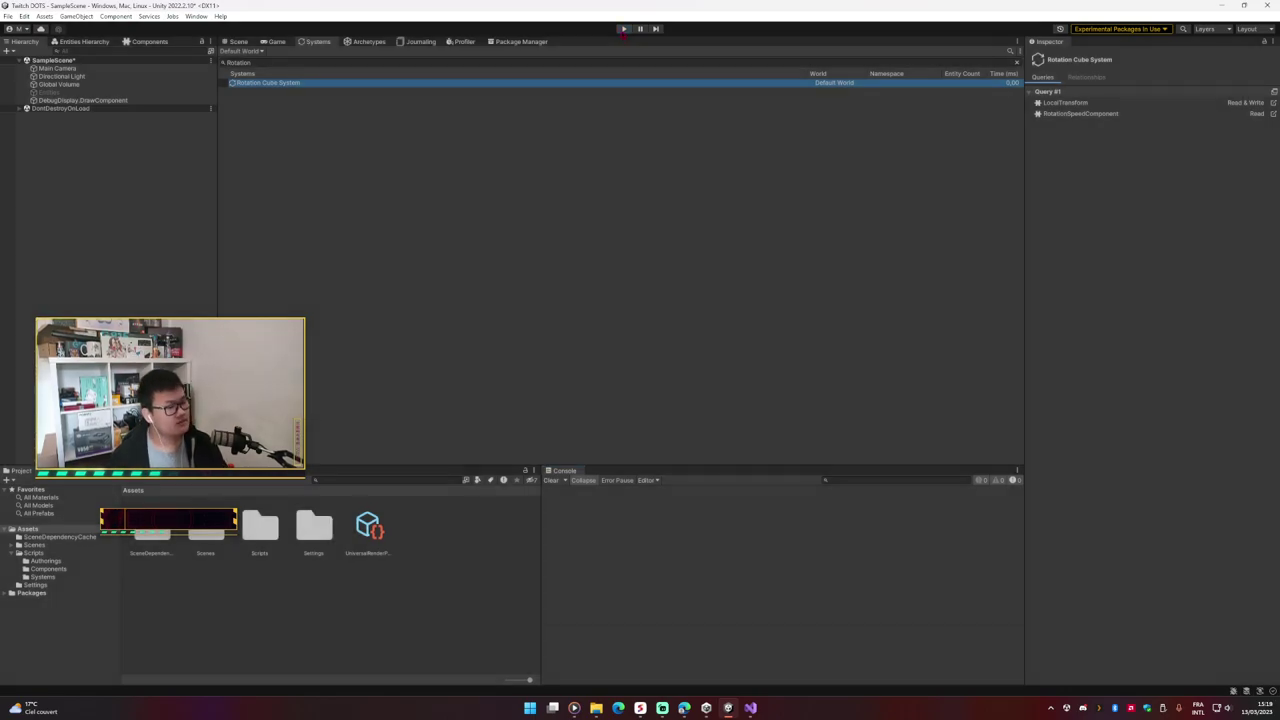
Step: Add an empty void OnCreate() method to RotationCubeSystem
key("alt+Tab")
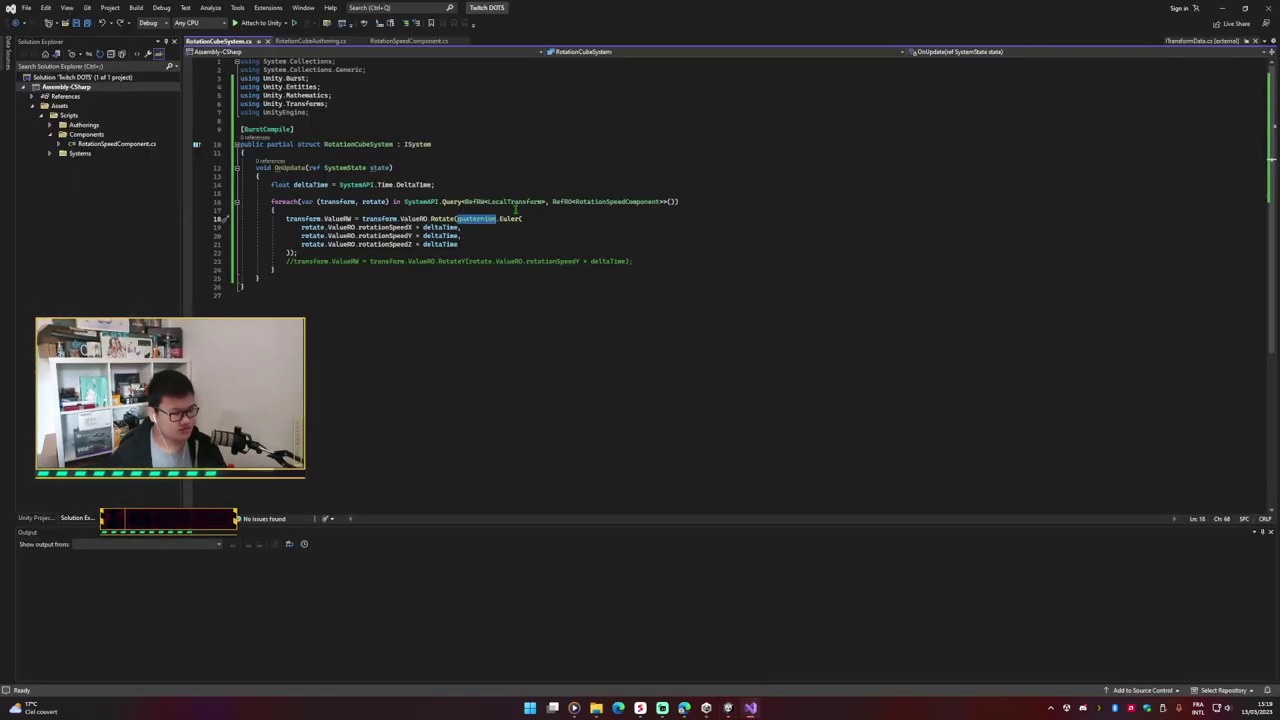
left_click(446, 144)
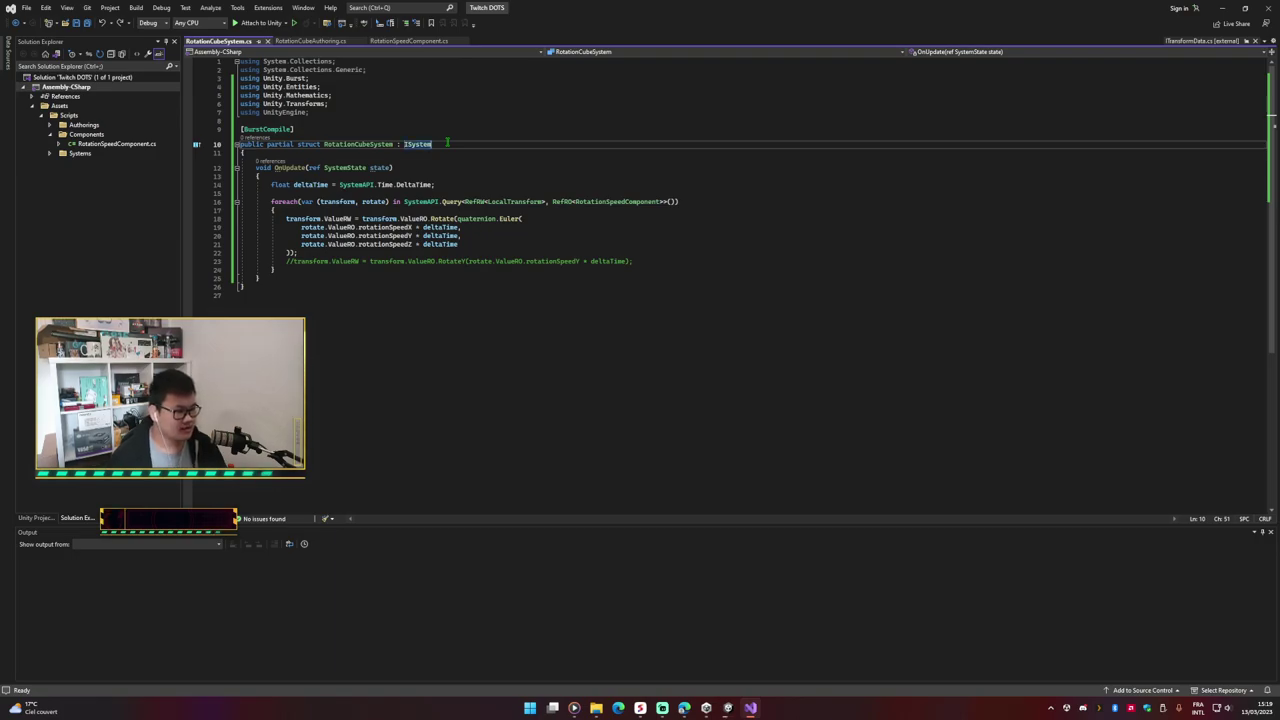
key("Down")
key("Return")
key("Return")
key("Up")
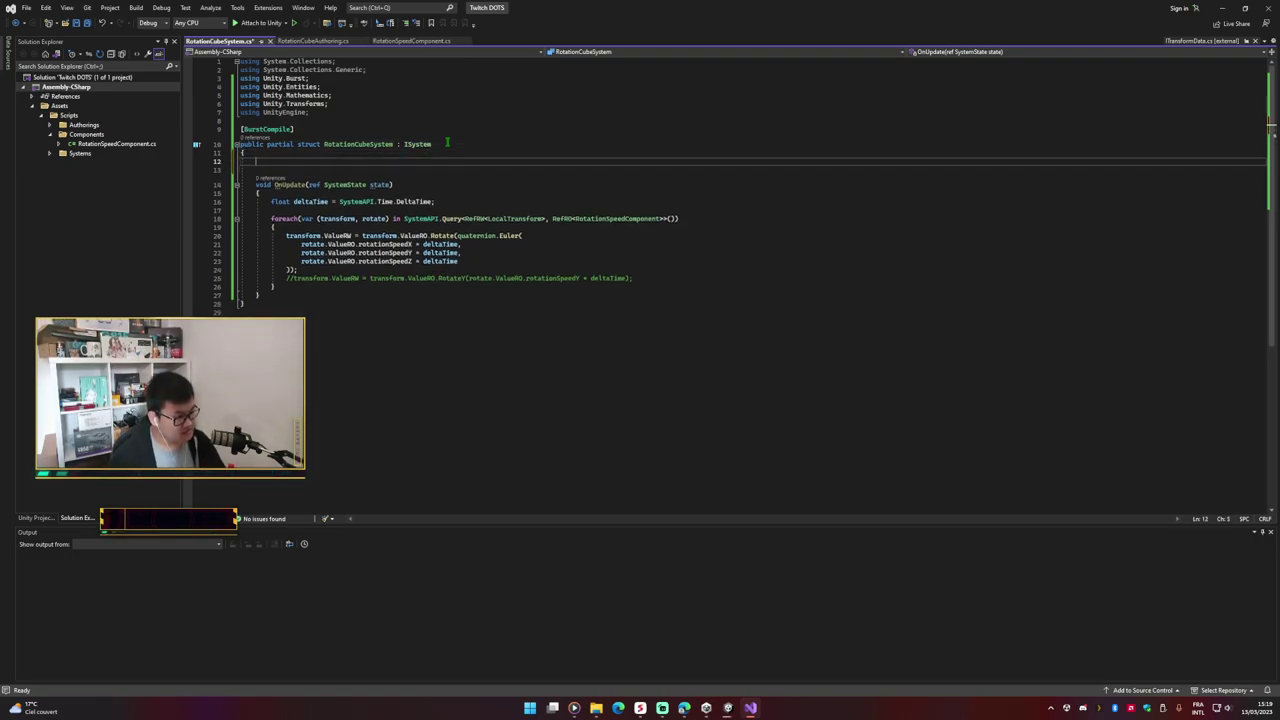
type("void OnC")
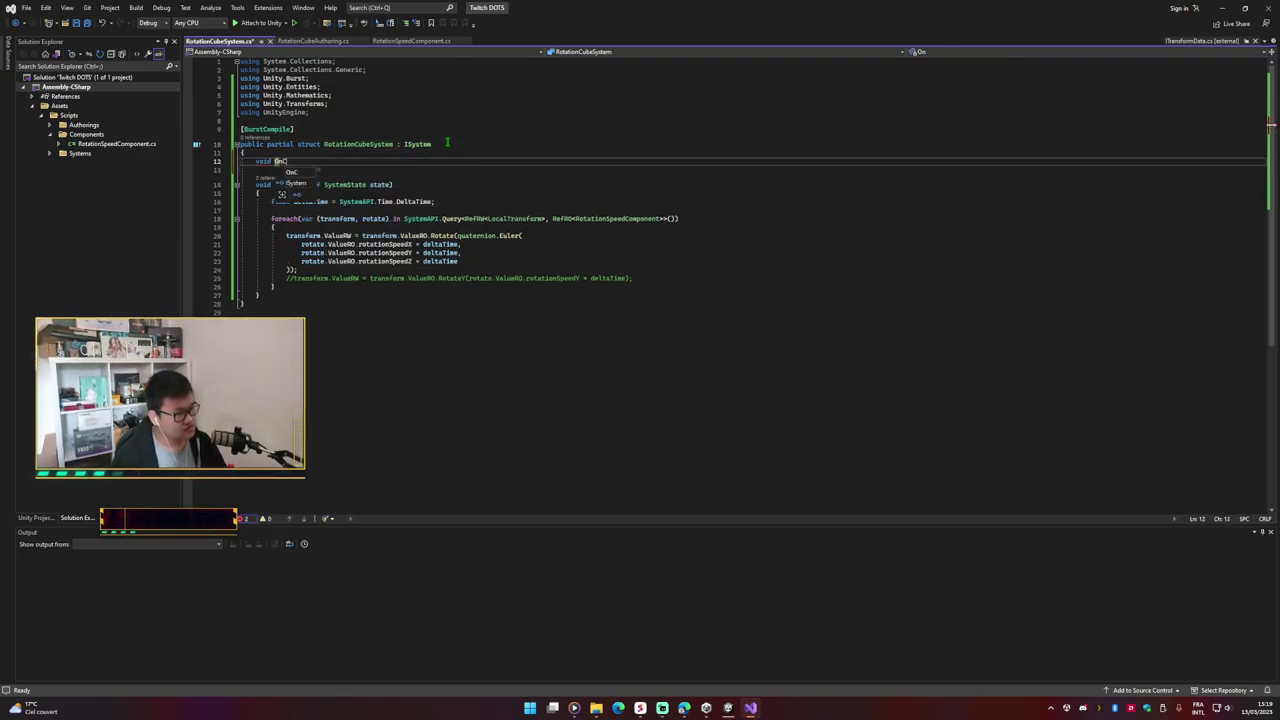
type("reate()")
key("Down")
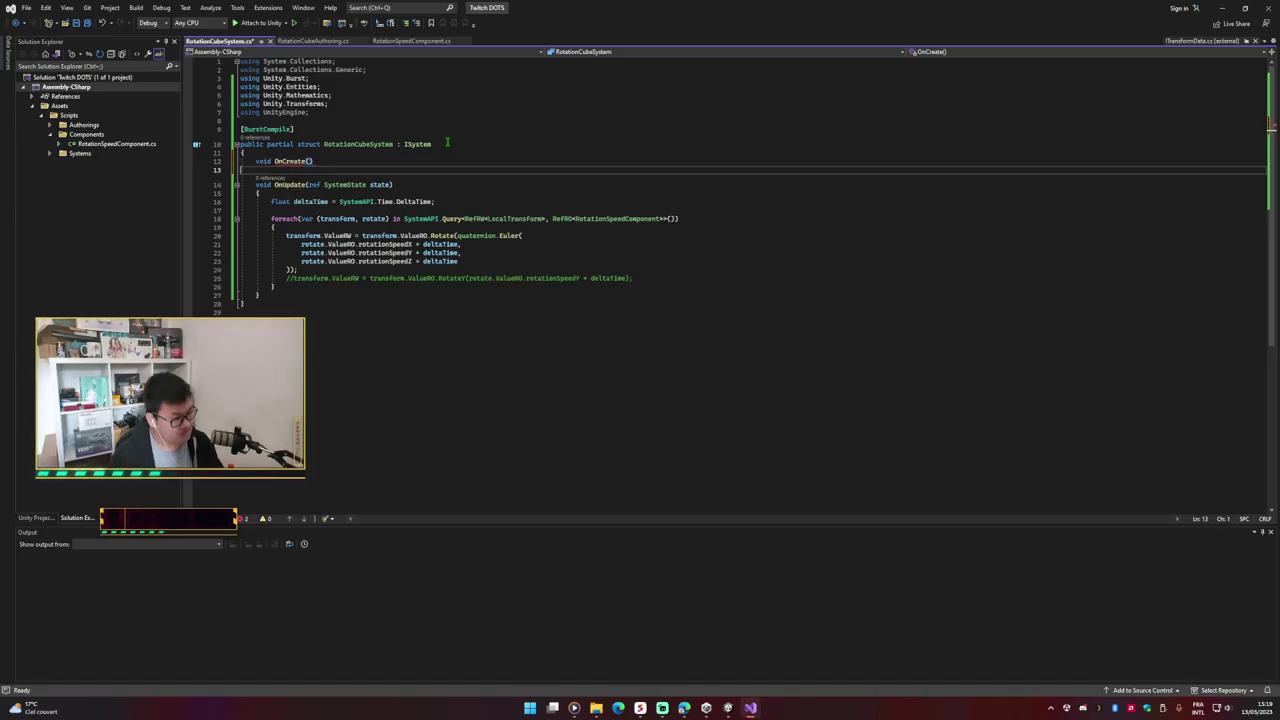
key("Up")
key("End")
key("Return")
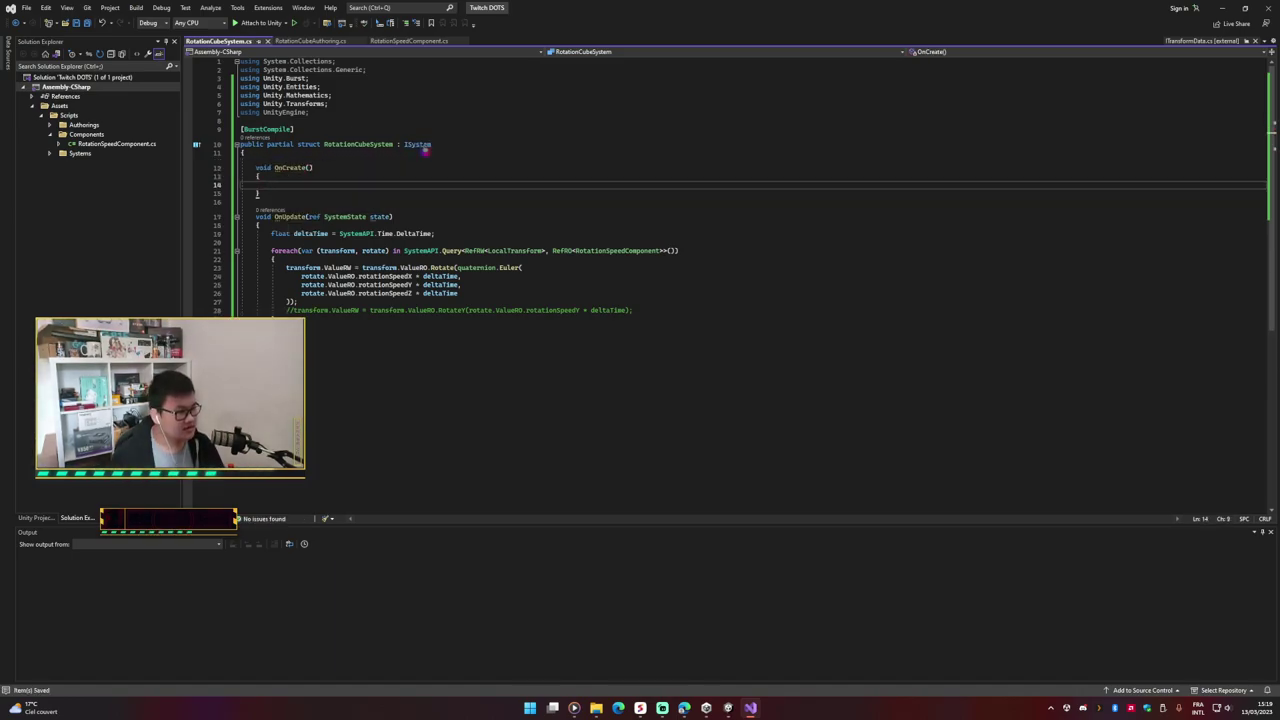
Step: Look up the OnCreate signature in the ISystem interface definition
key("ctrl+s")
left_click(419, 145, "ctrl")
left_click_drag(415, 256, 400, 240)
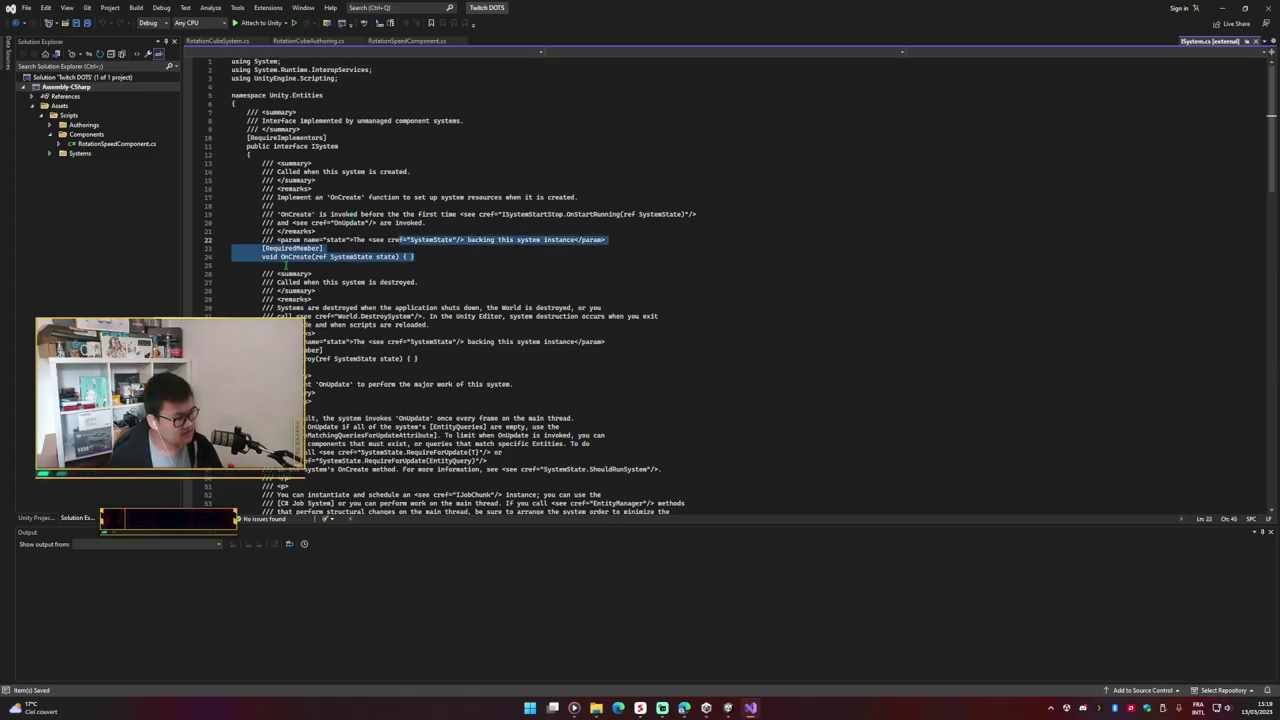
left_click_drag(285, 266, 231, 256)
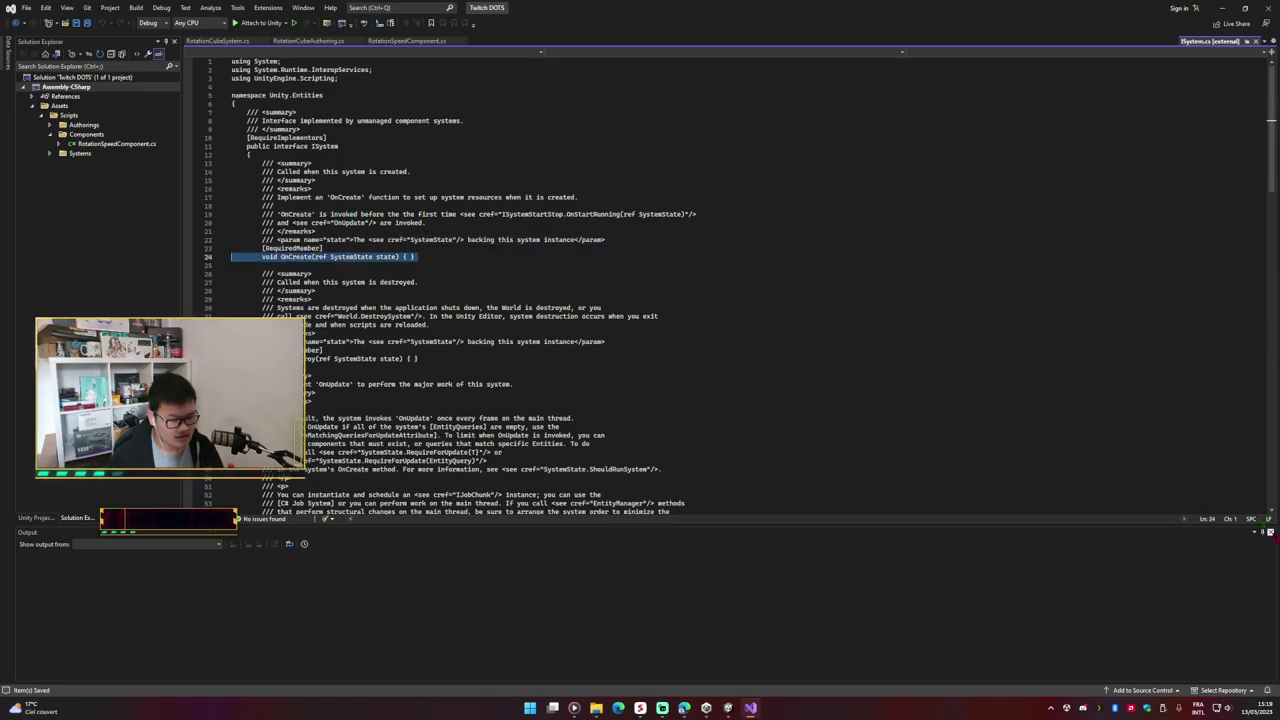
key("ctrl+F4")
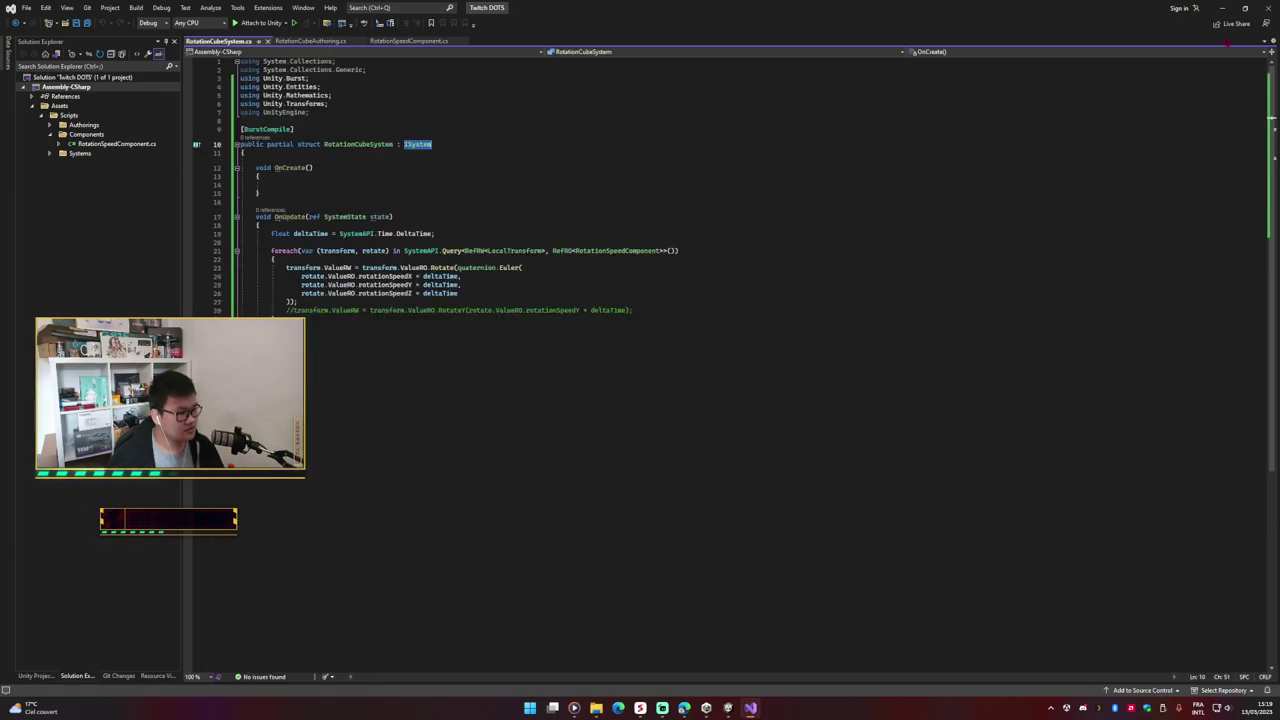
Step: Give OnCreate the parameter 'ref SystemState state', copied from OnUpdate, and save
left_click(404, 176)
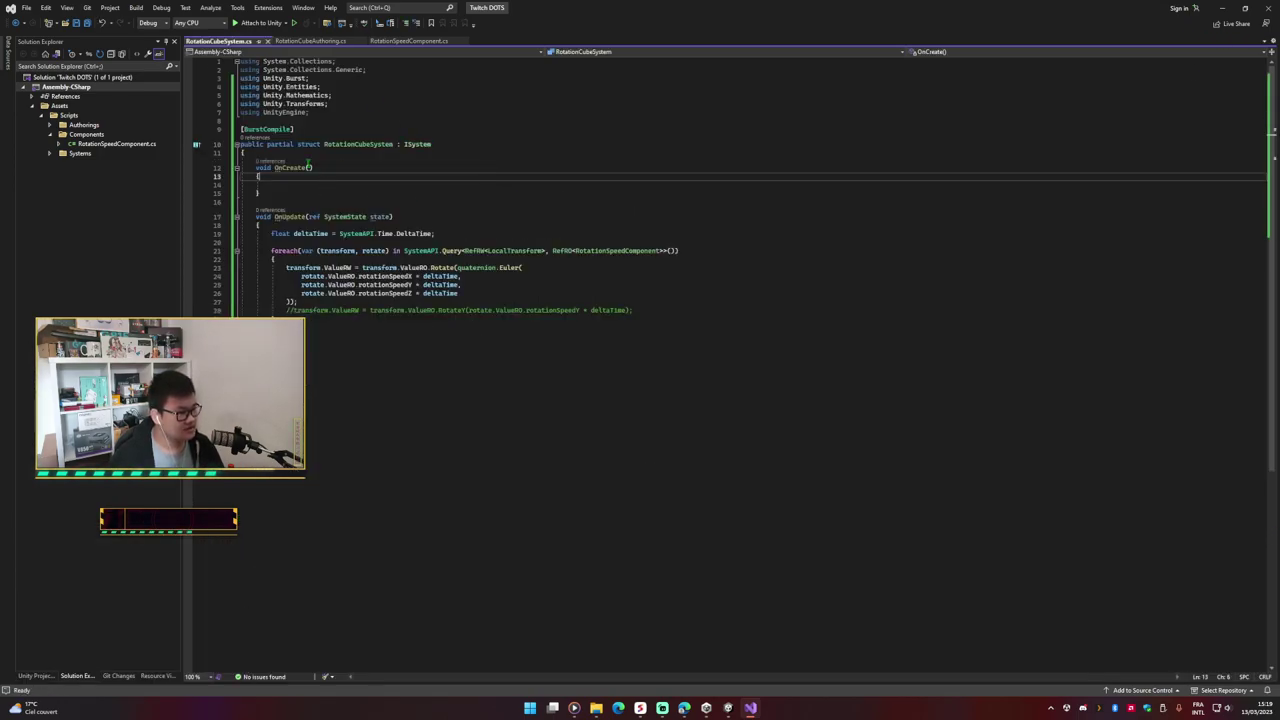
left_click_drag(308, 216, 391, 216)
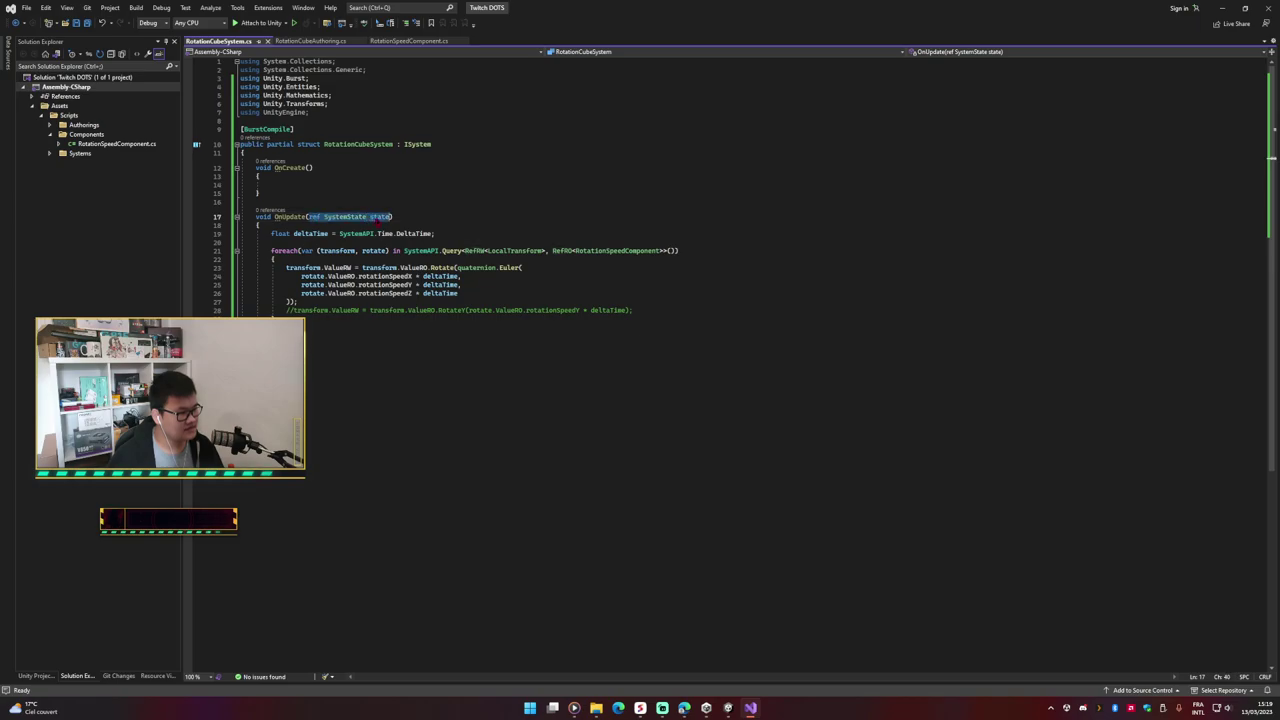
key("ctrl+c")
left_click(306, 167)
key("ctrl+v")
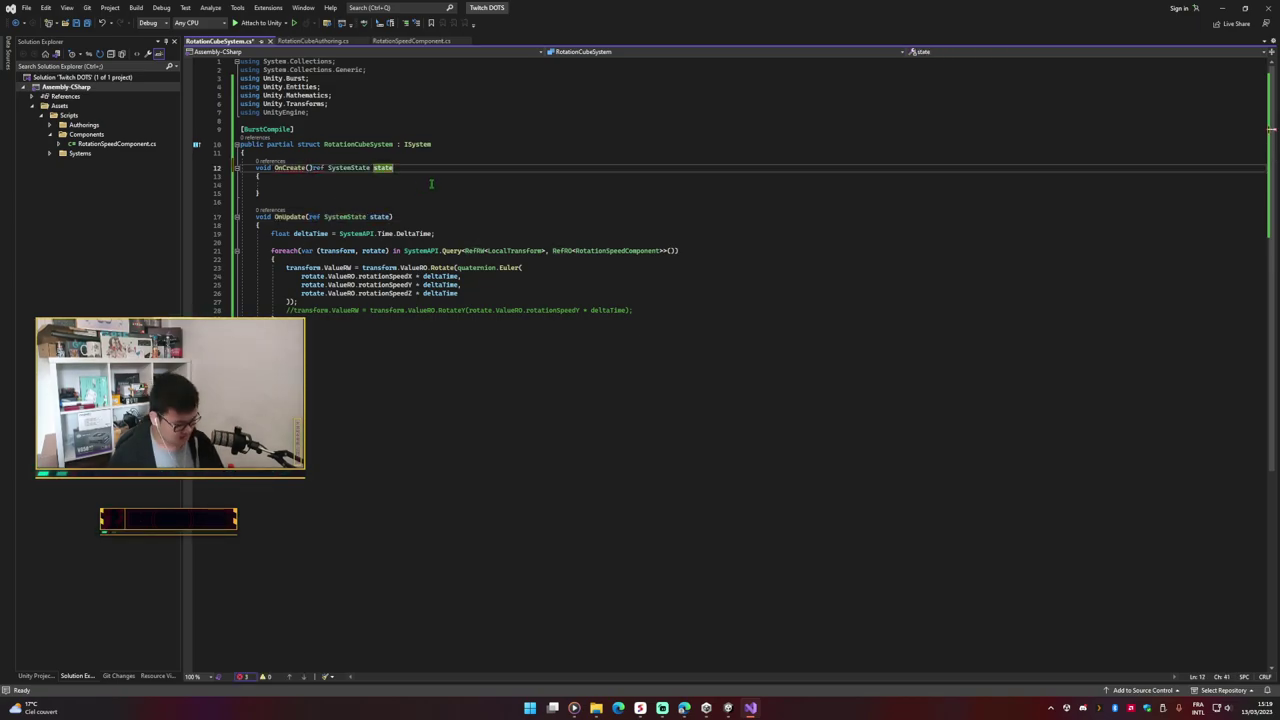
key("ctrl+s")
type(")")
Step: Write state.RequireForUpdate<>() in the OnCreate body, then return to Unity
left_click(431, 184)
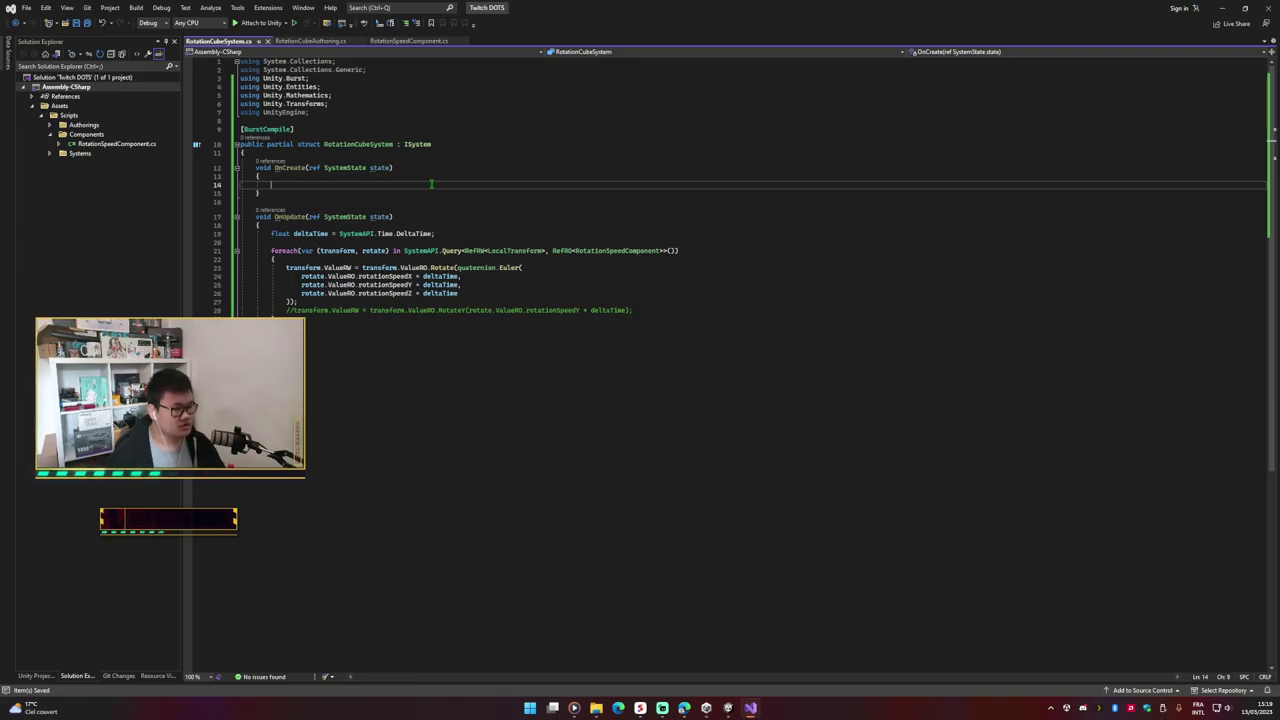
type("st")
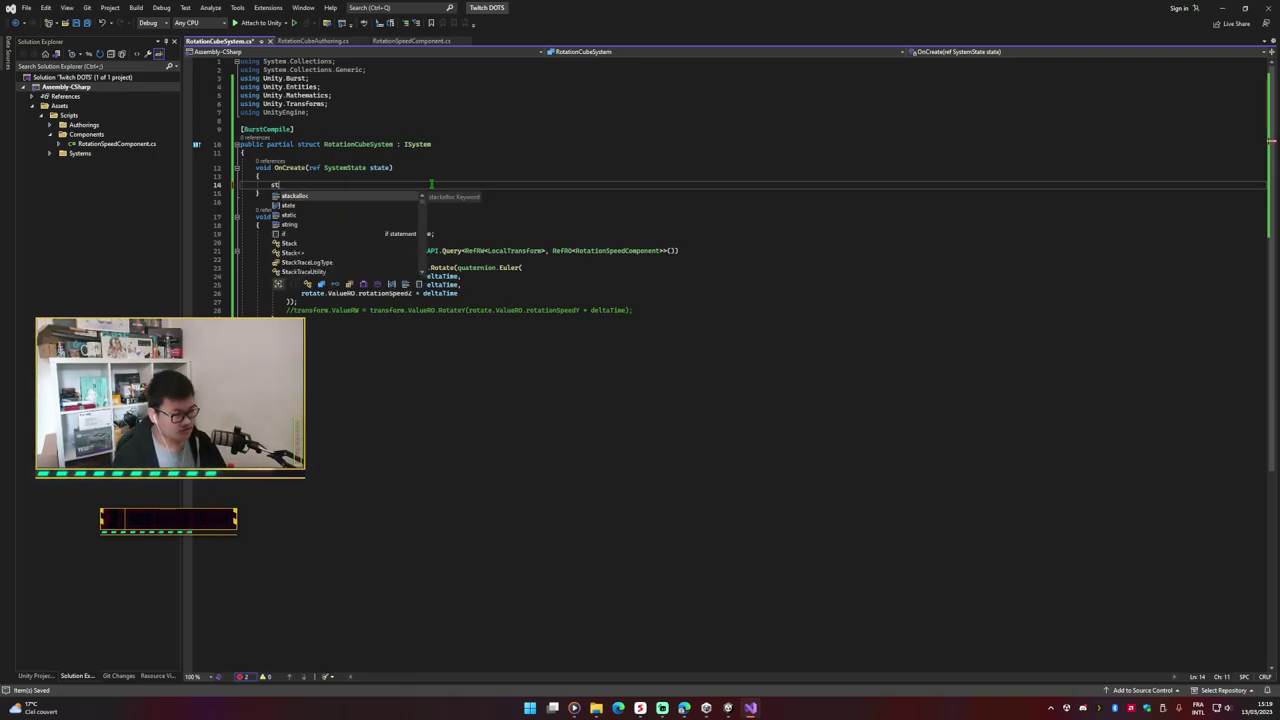
type("ate")
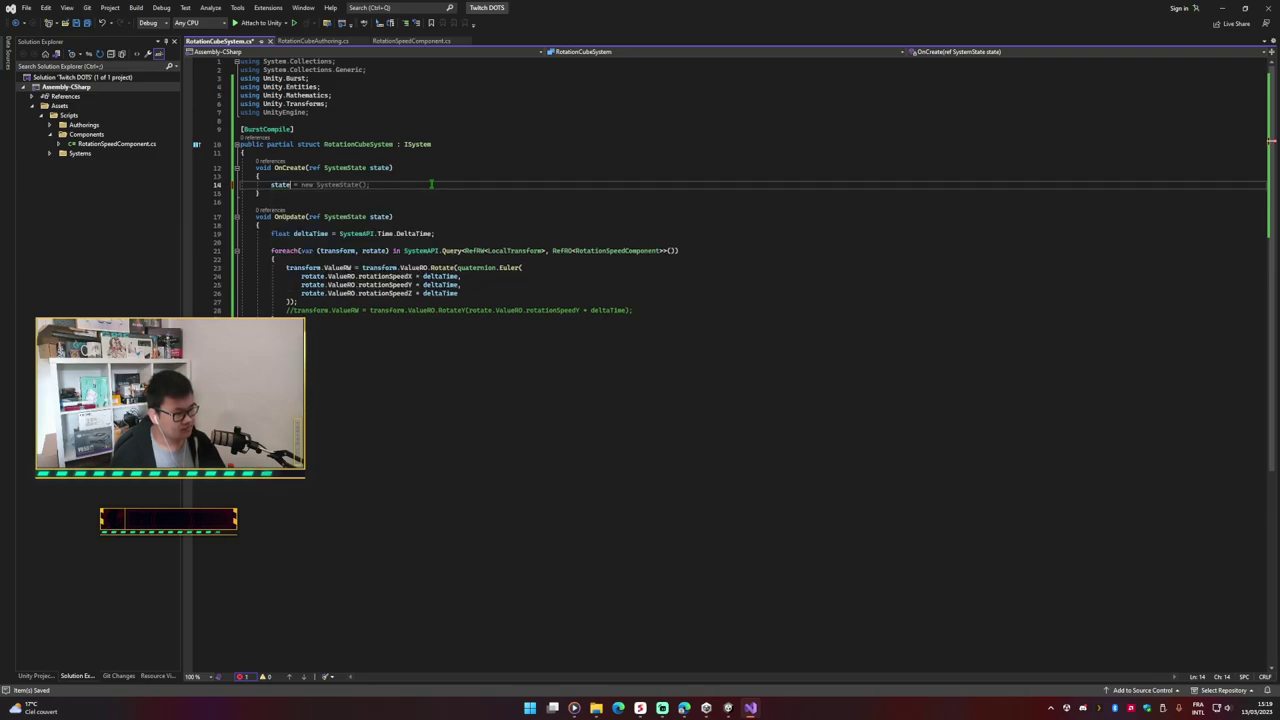
type(".R")
key("Down")
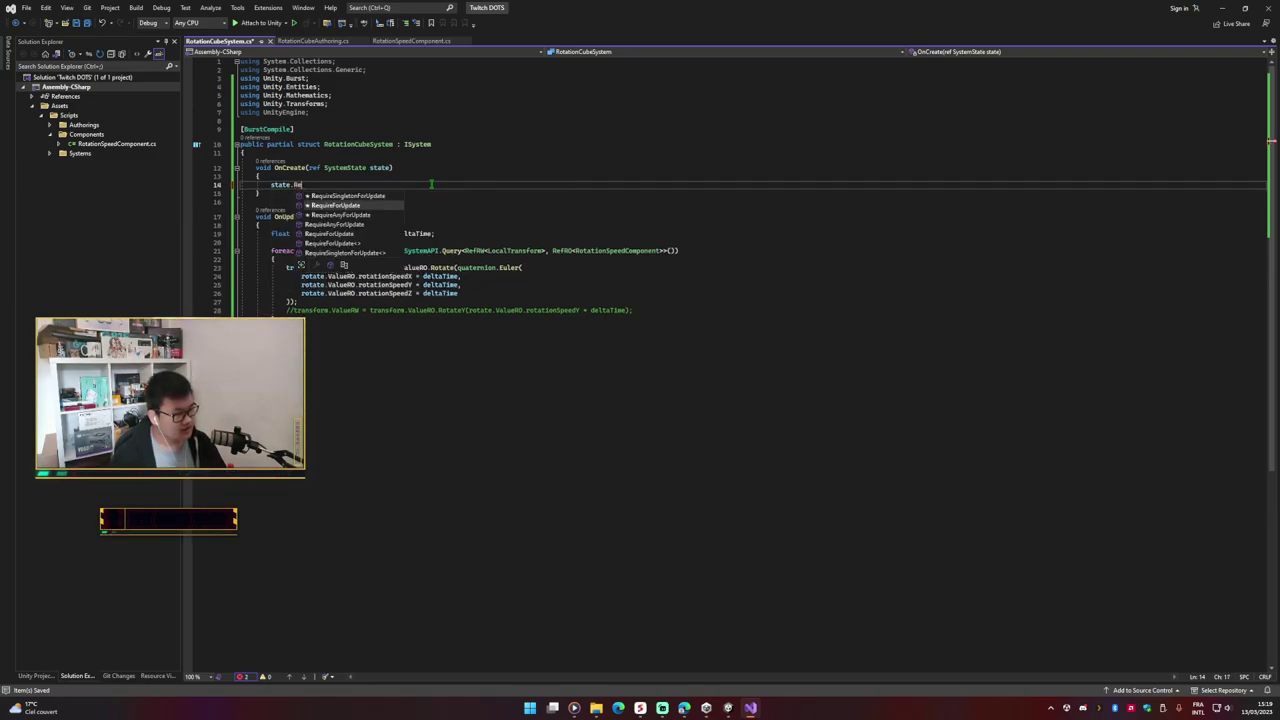
key("Tab")
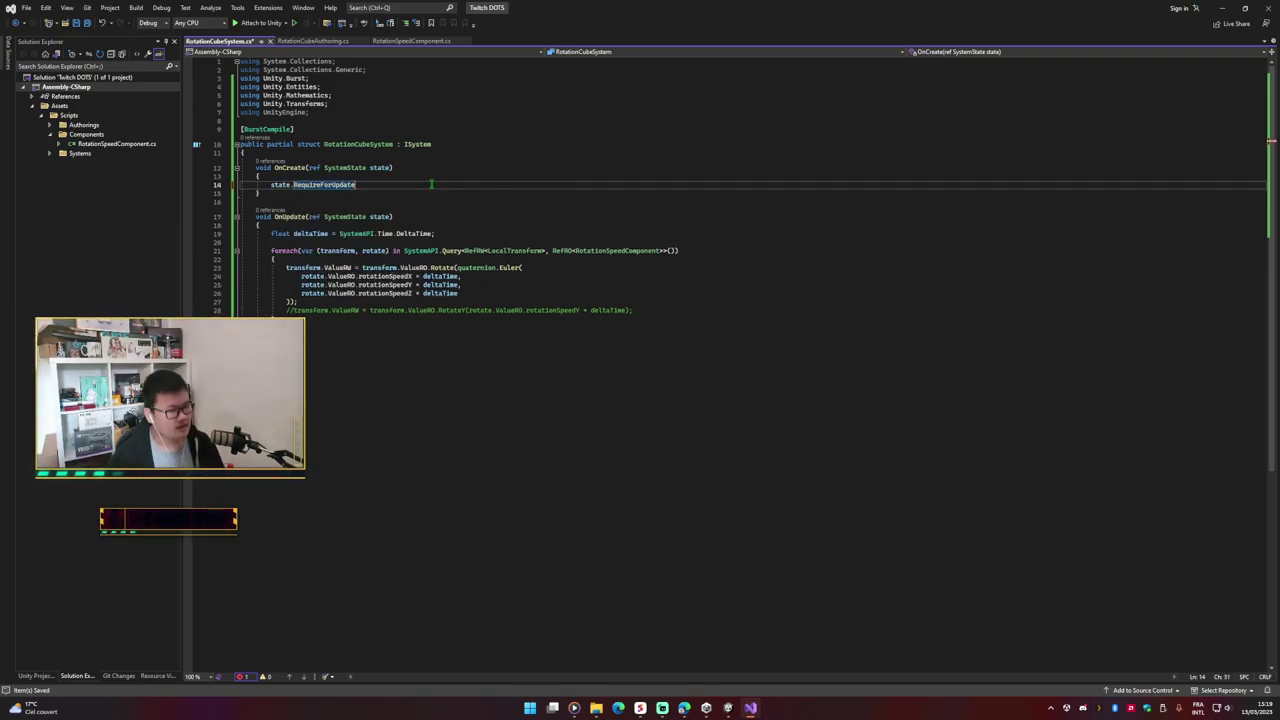
type("()")
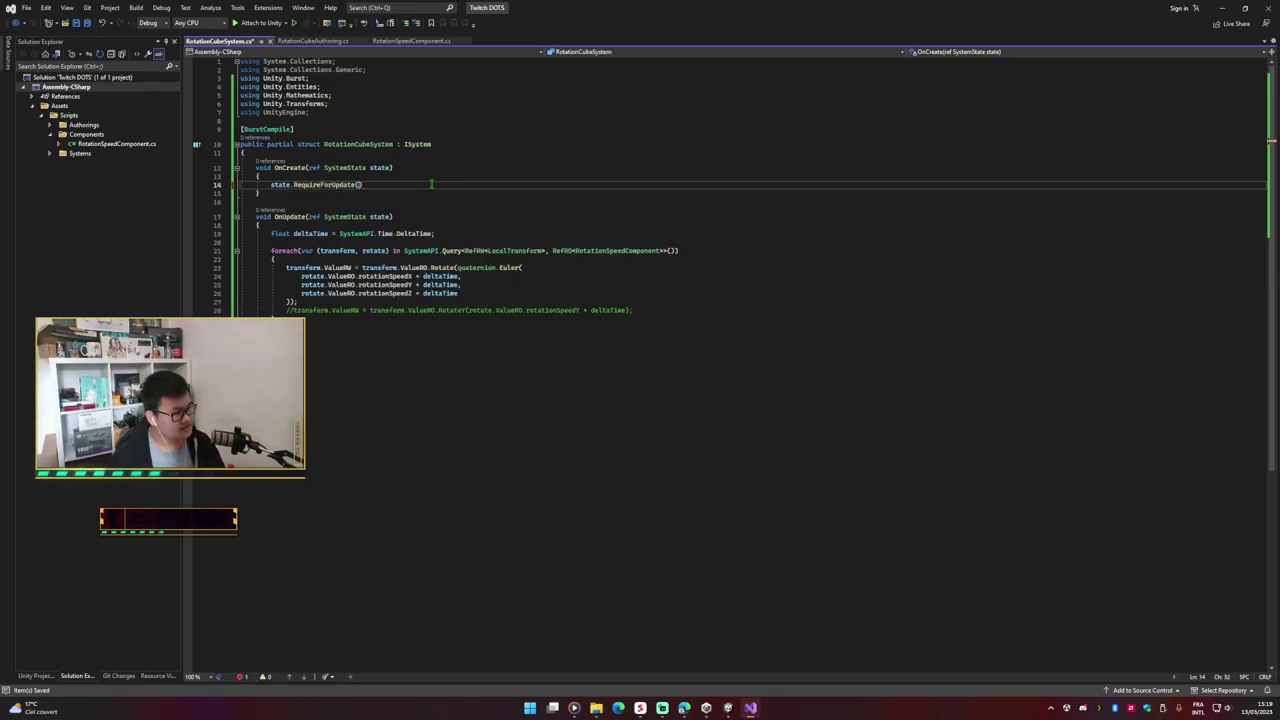
key("Left")
type("<>")
key("Down")
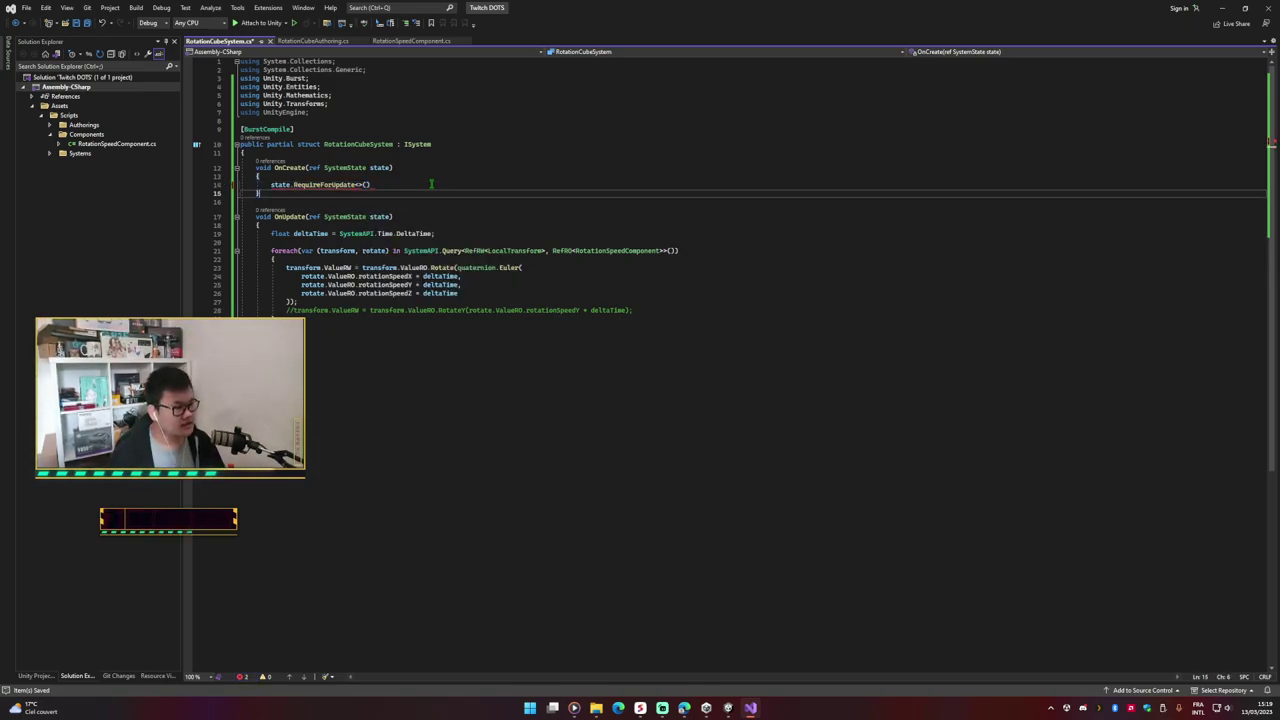
key("Up")
key("ctrl+Right")
key("ctrl+Right")
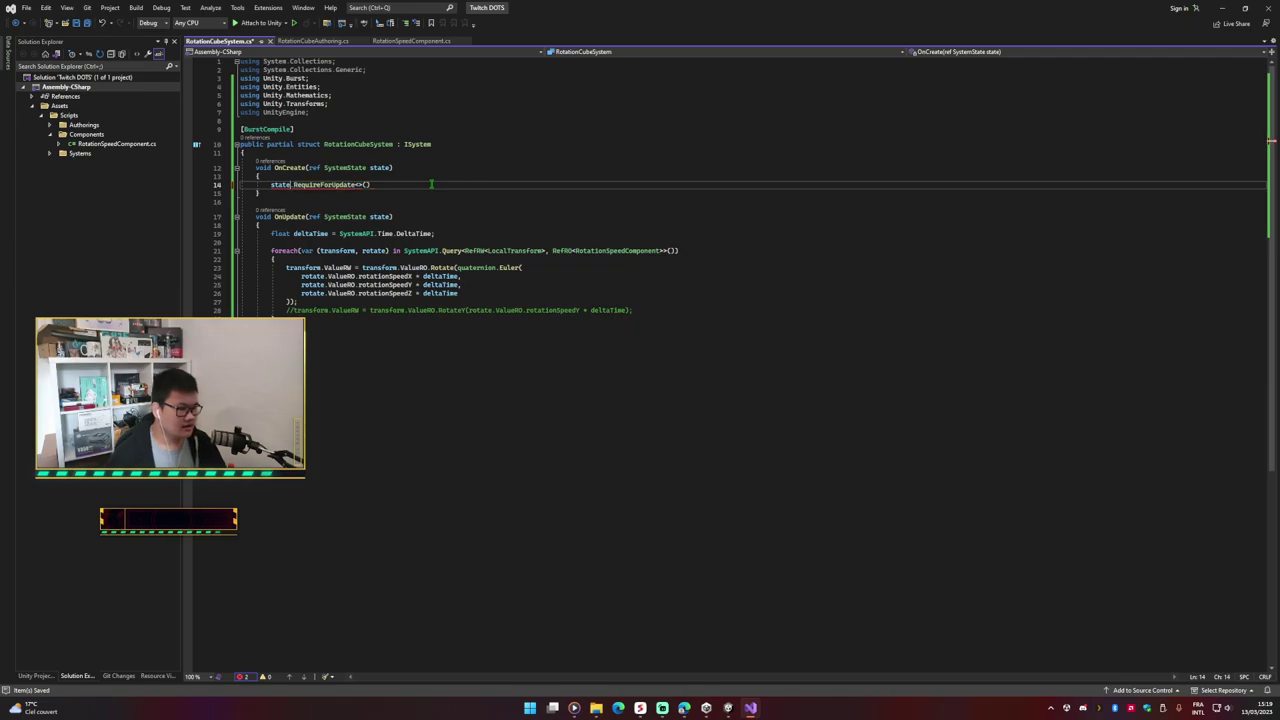
key("ctrl+space")
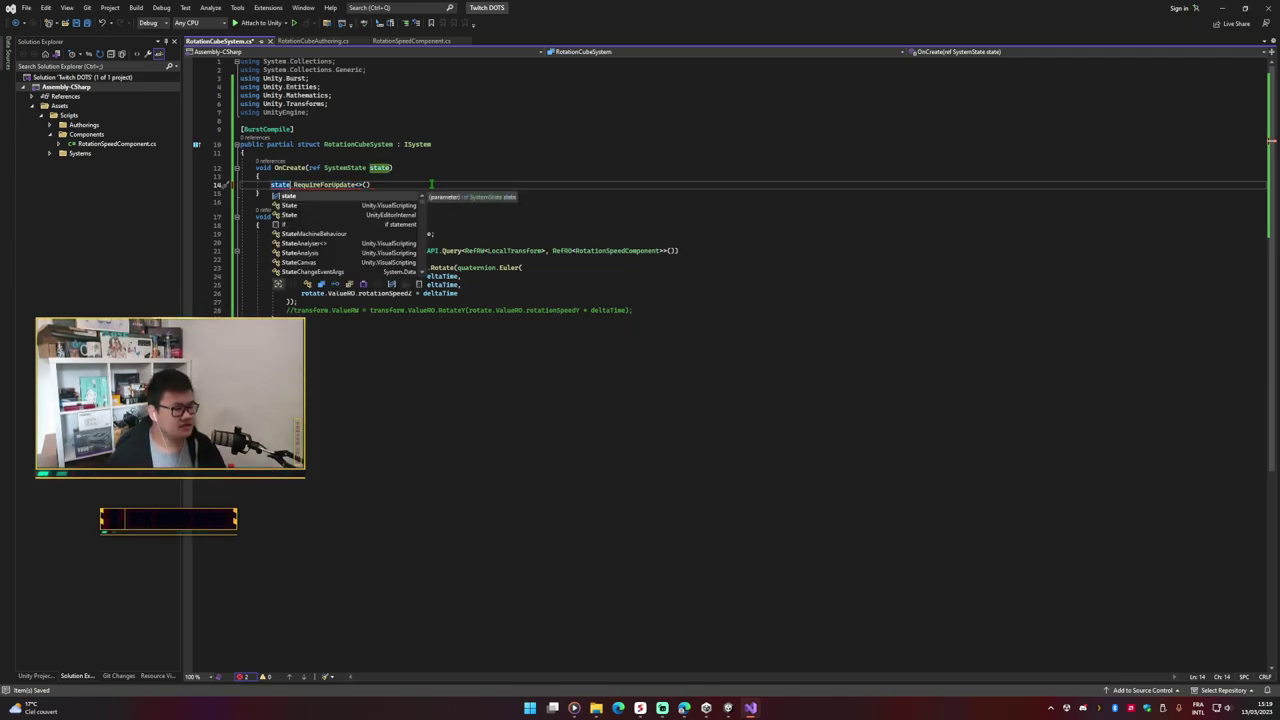
key("alt+Tab")
Step: Run the scene, clear the 'Rotation' systems filter, and clear the console warnings
left_click(316, 42)
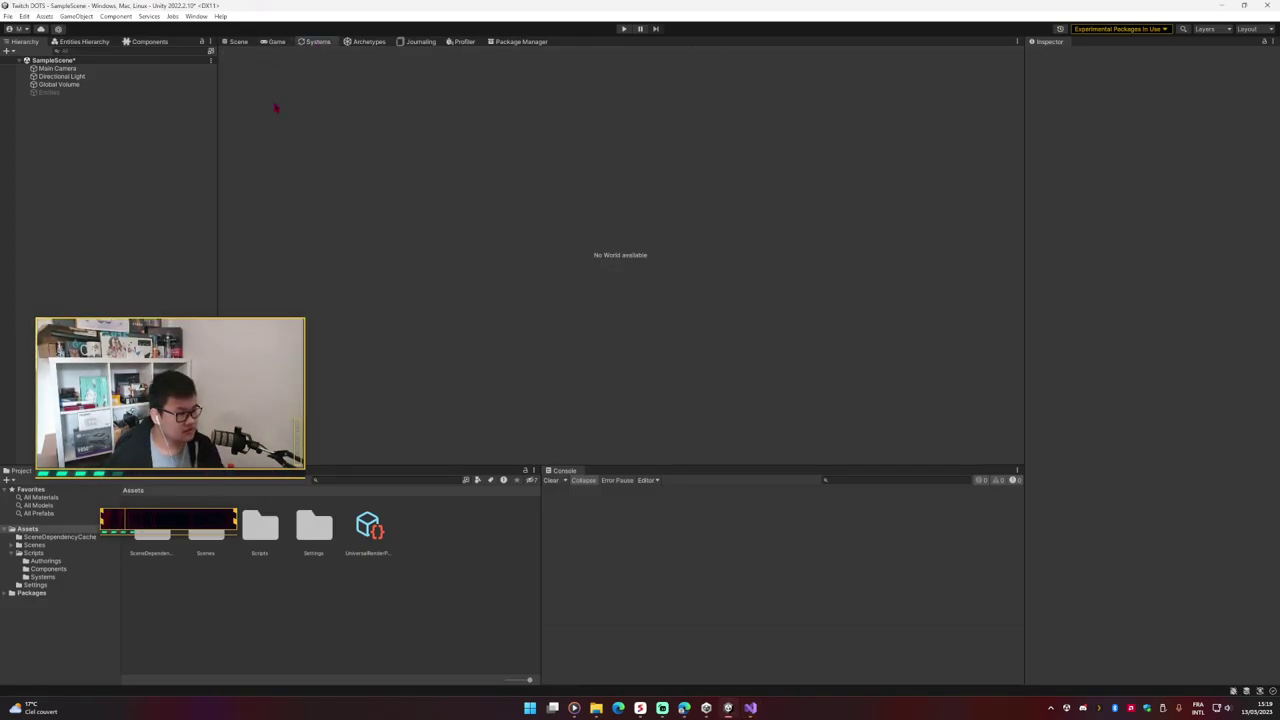
left_click(624, 28)
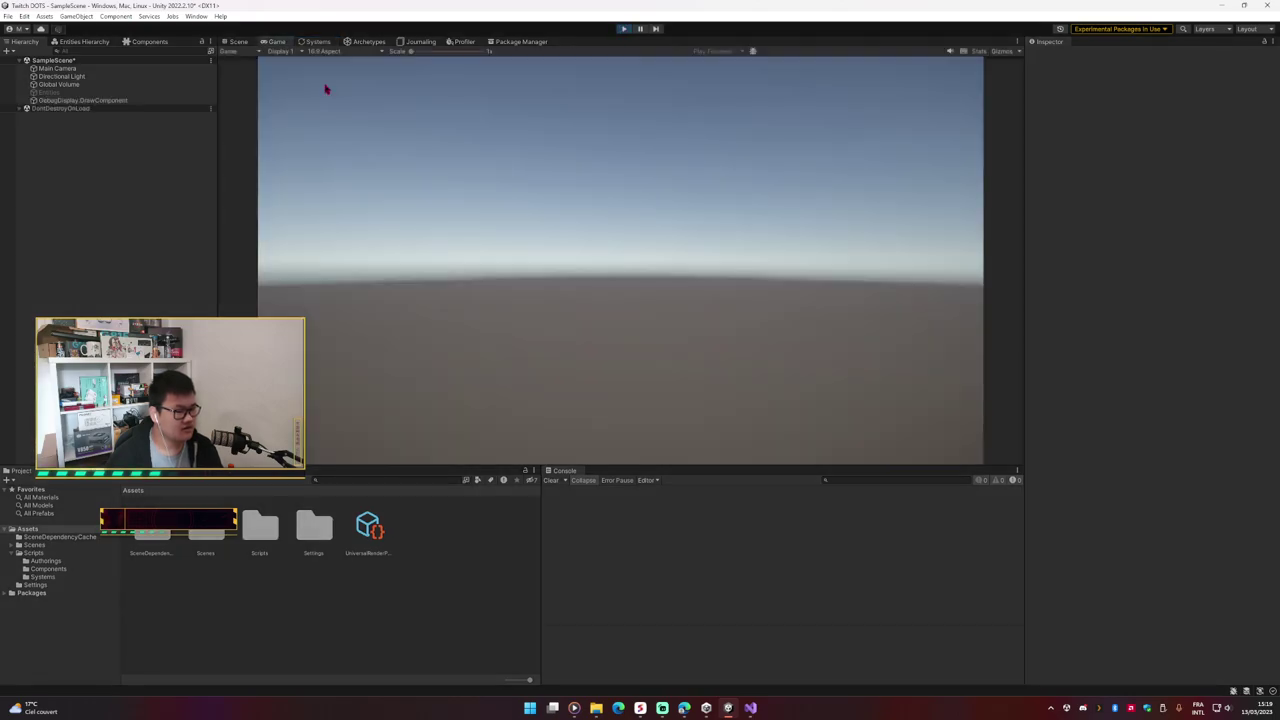
left_click(316, 42)
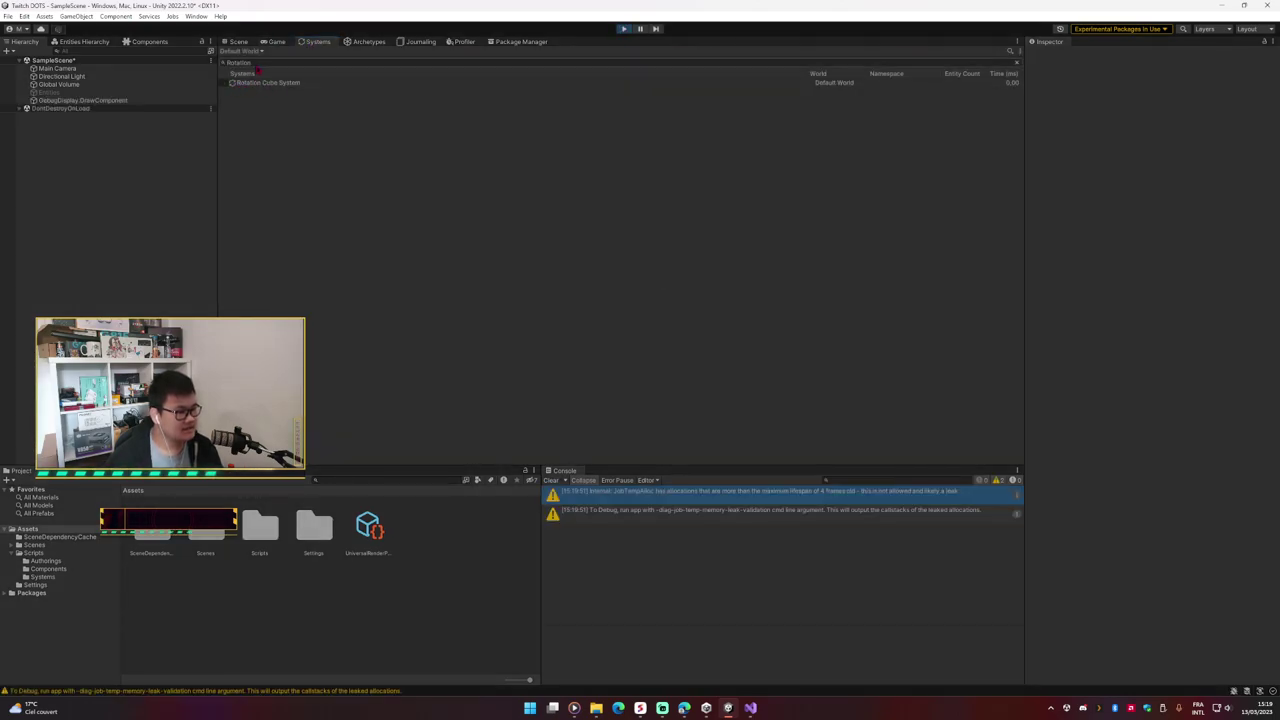
key("BackSpace")
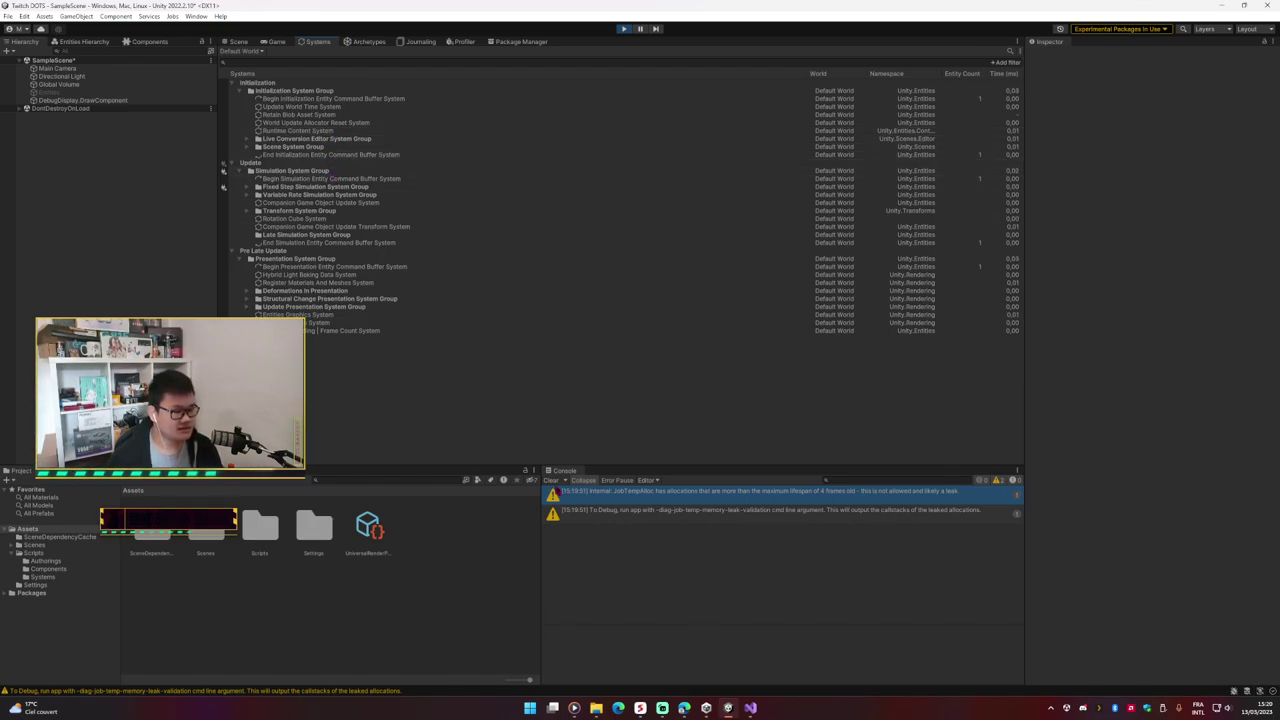
left_click(553, 480)
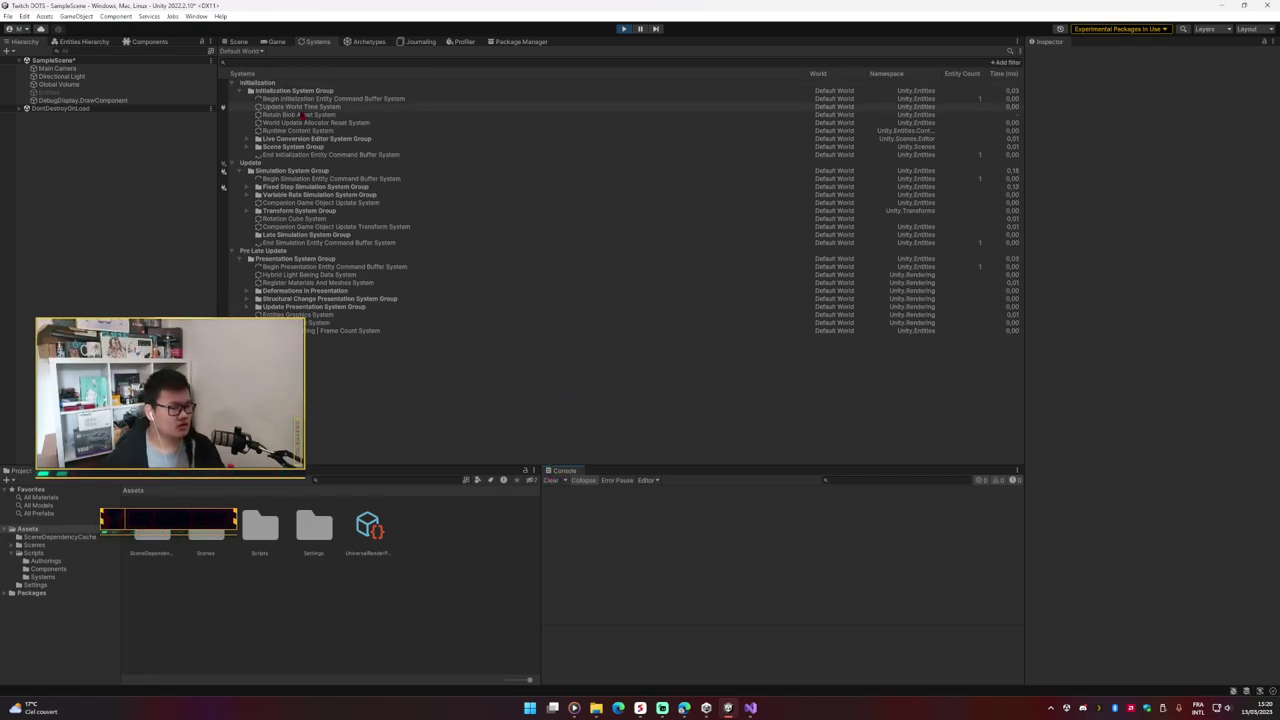
Step: Inspect the simulation system groups, then collapse Update, Initialization and Pre Late Update
left_click(300, 171)
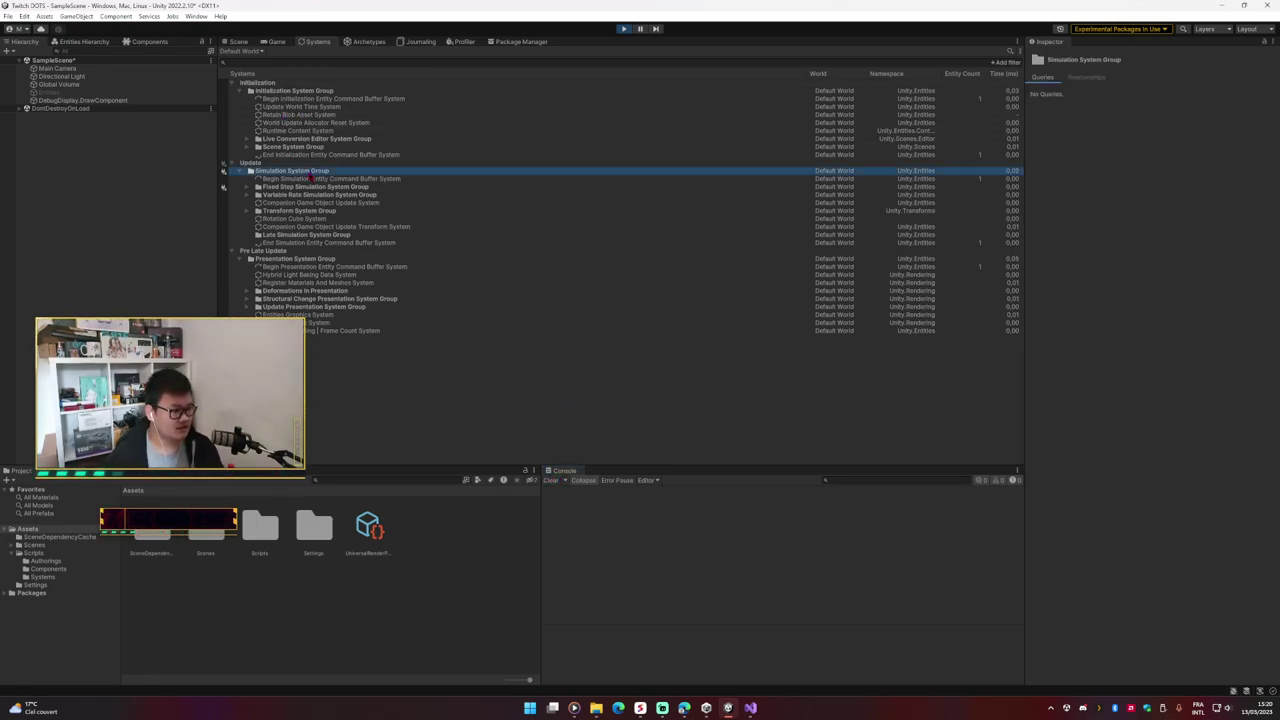
left_click(471, 179)
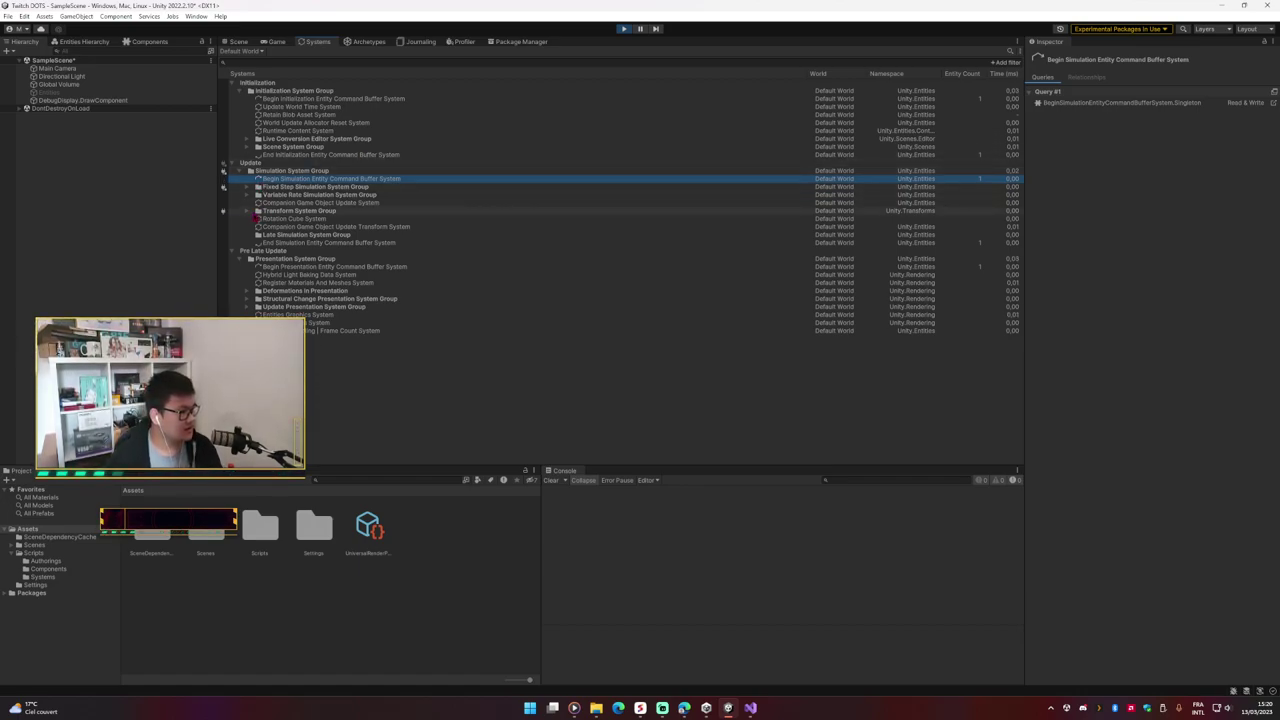
left_click(266, 234)
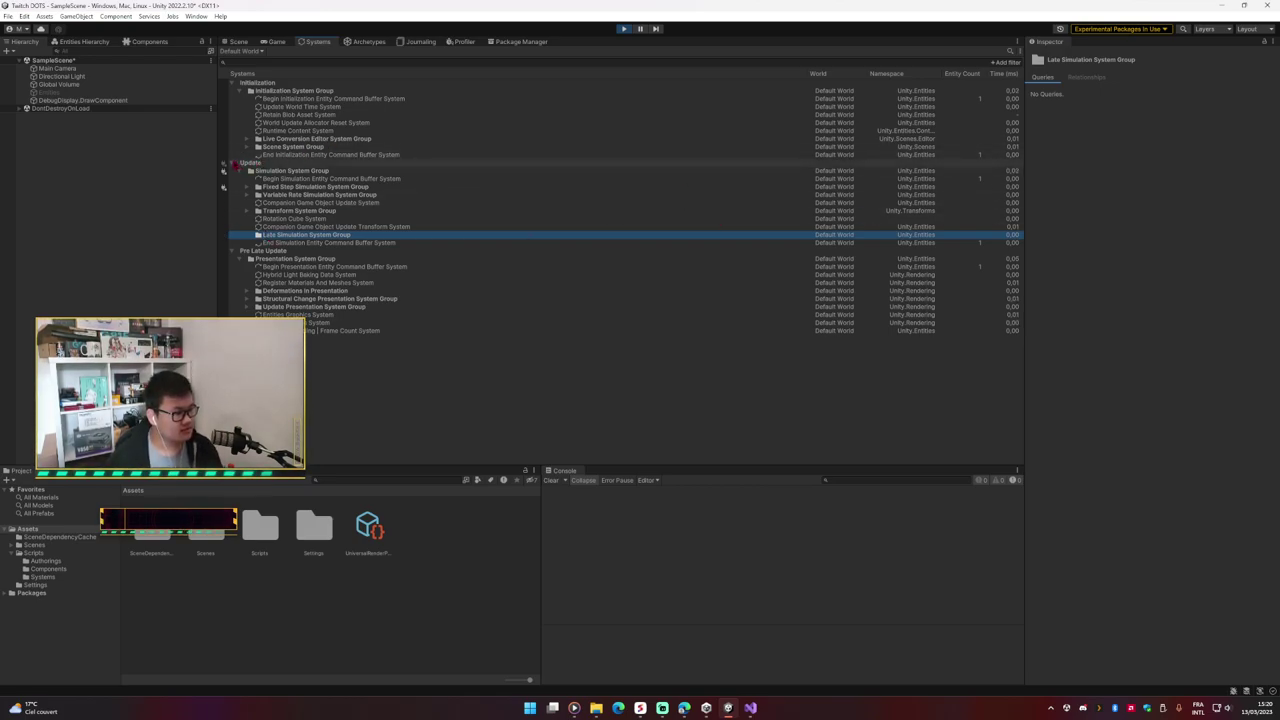
left_click(238, 162)
left_click(233, 82)
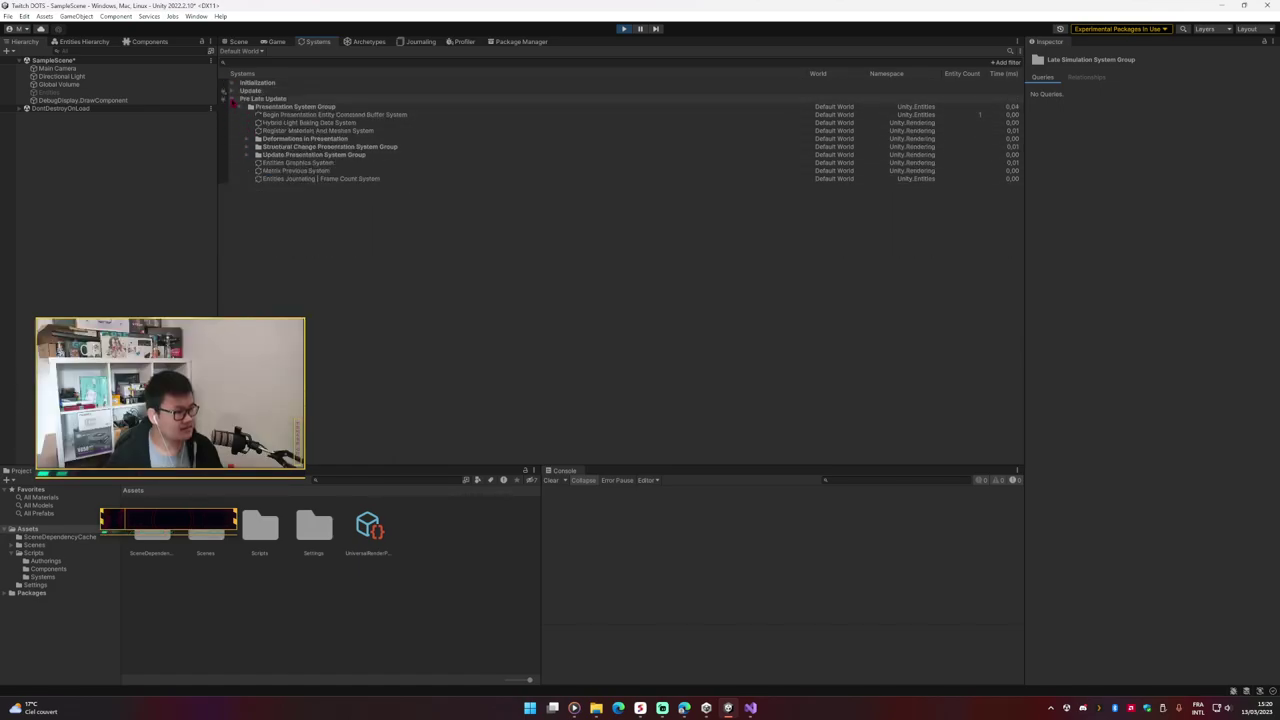
left_click(233, 98)
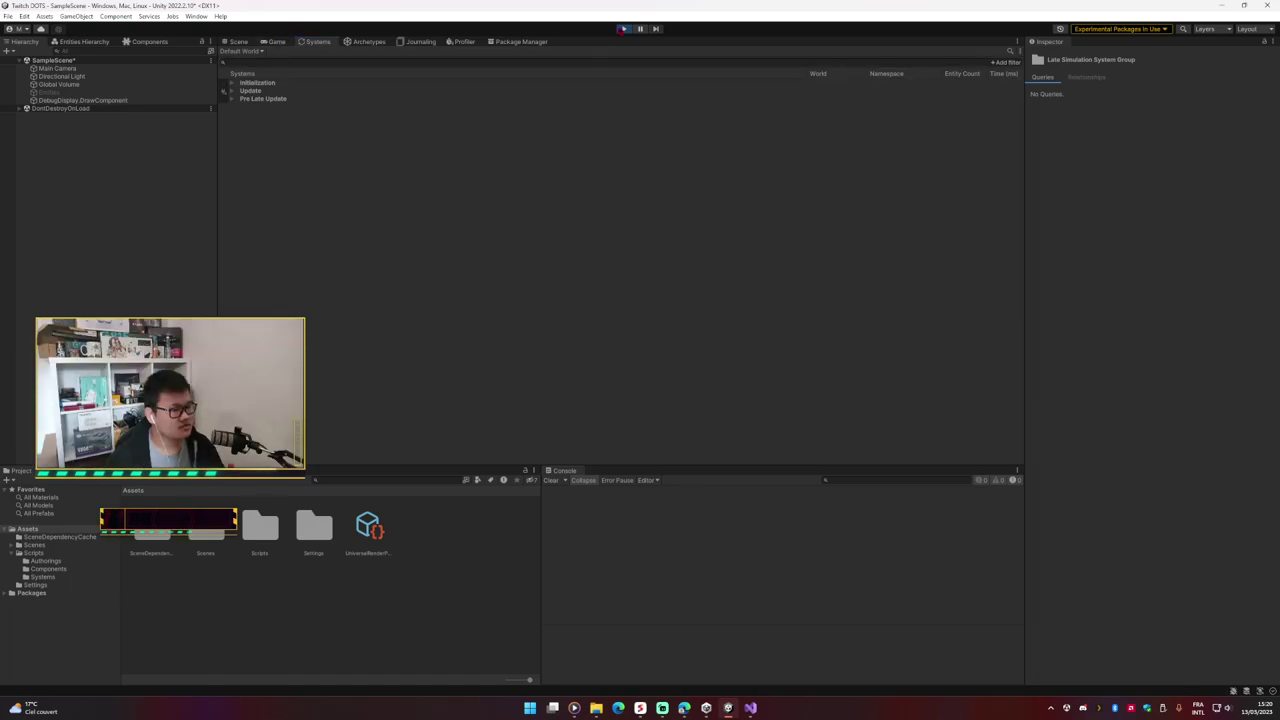
key("alt+Tab")
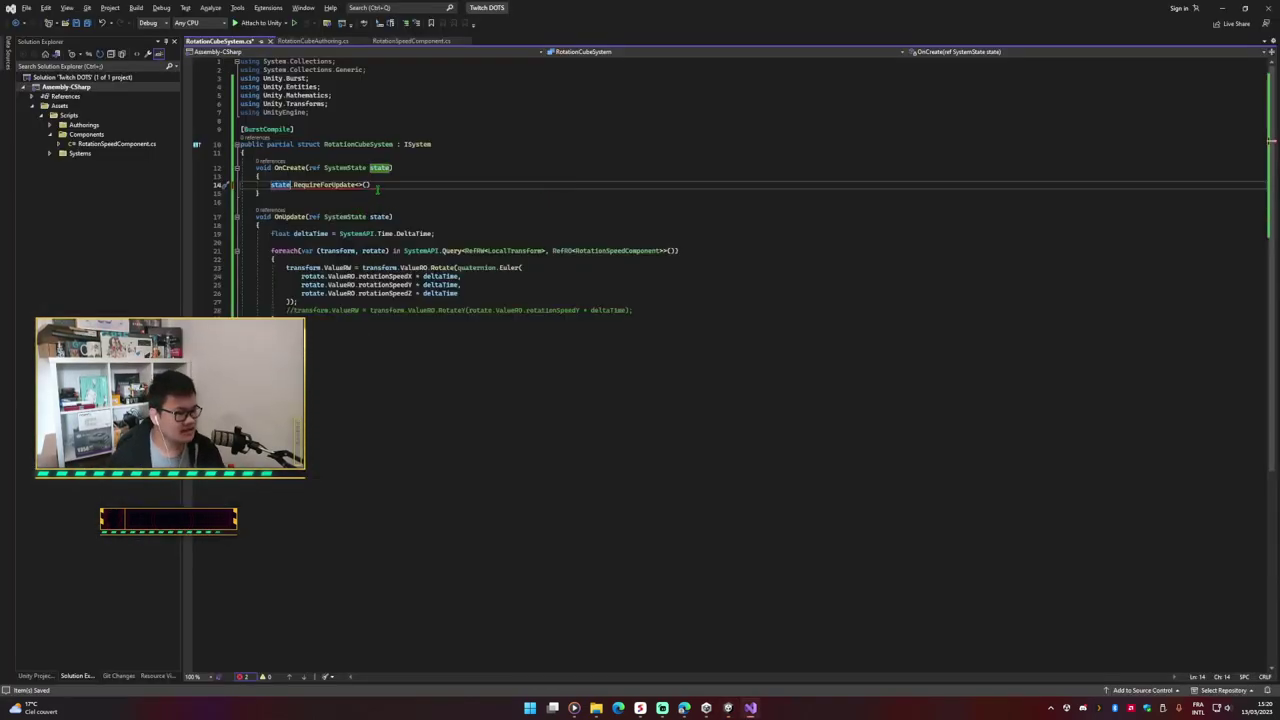
Step: Complete line 14 as state.RequireForUpdate<RotationSpeedComponent>(); and switch back to Unity
left_click(377, 185)
type(";")
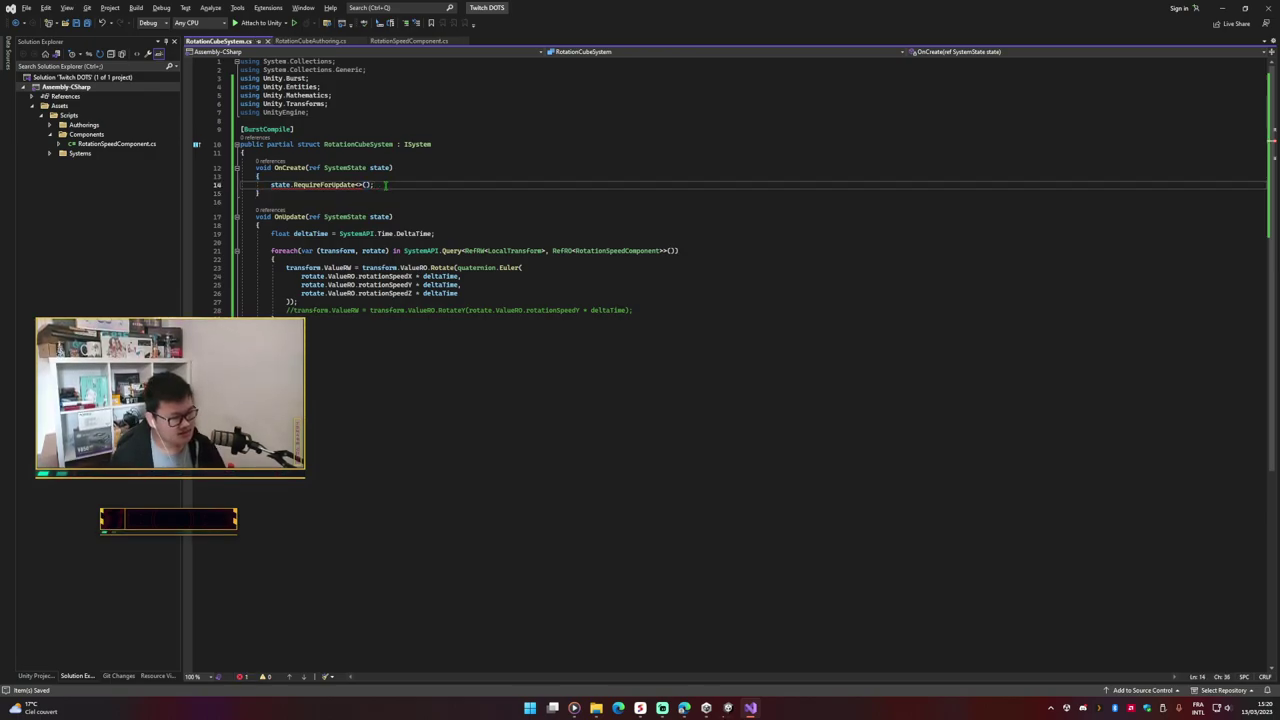
key("Left")
key("Left")
key("Left")
type("R")
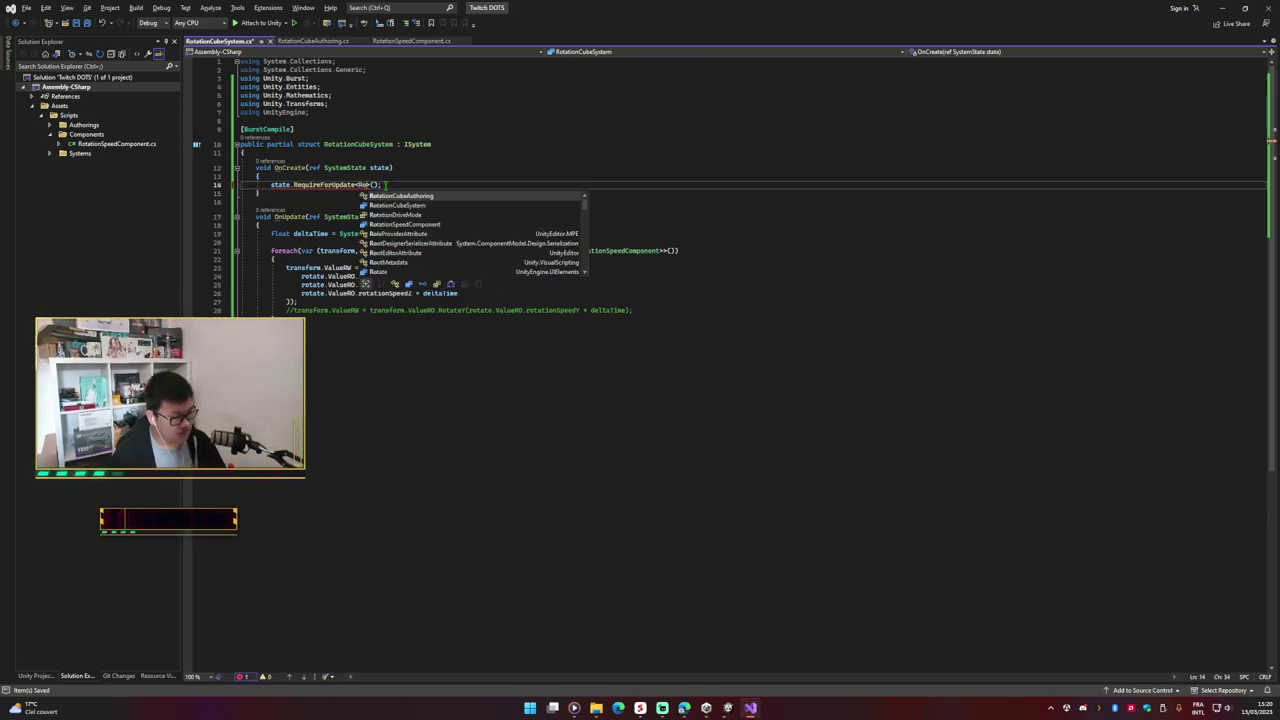
type("oa")
key("Down")
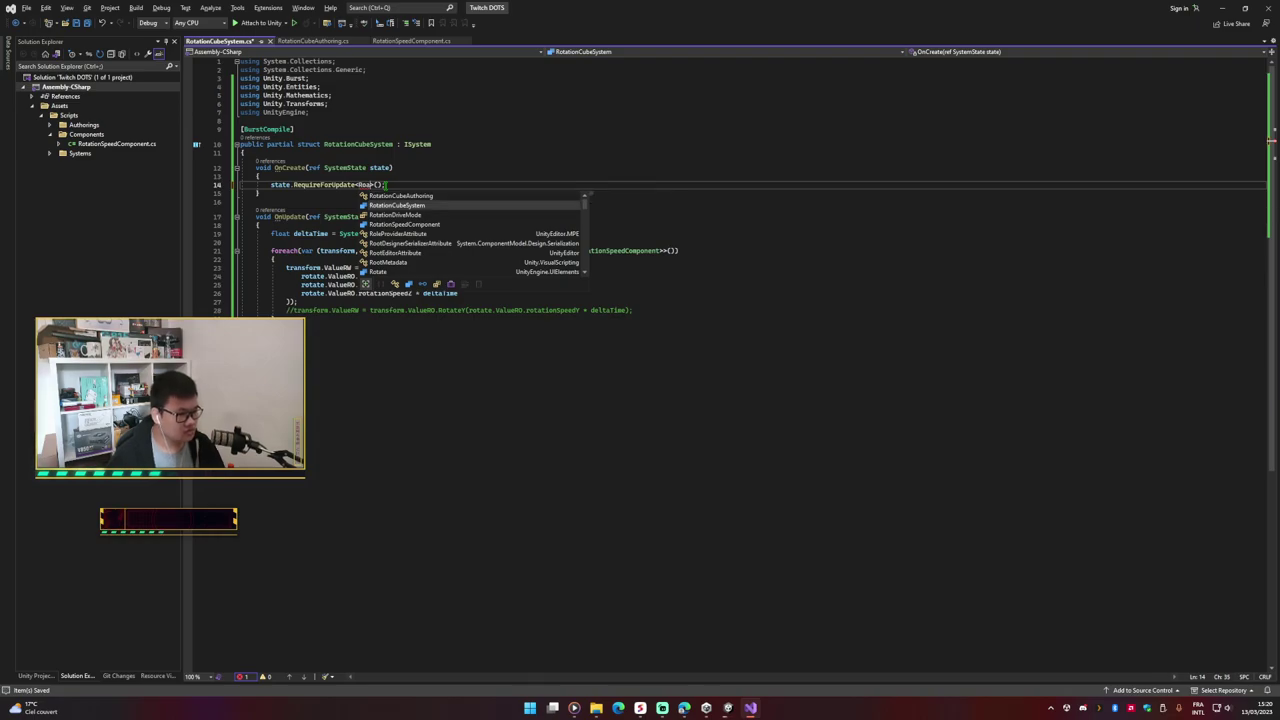
key("Down")
key("Down")
key("Tab")
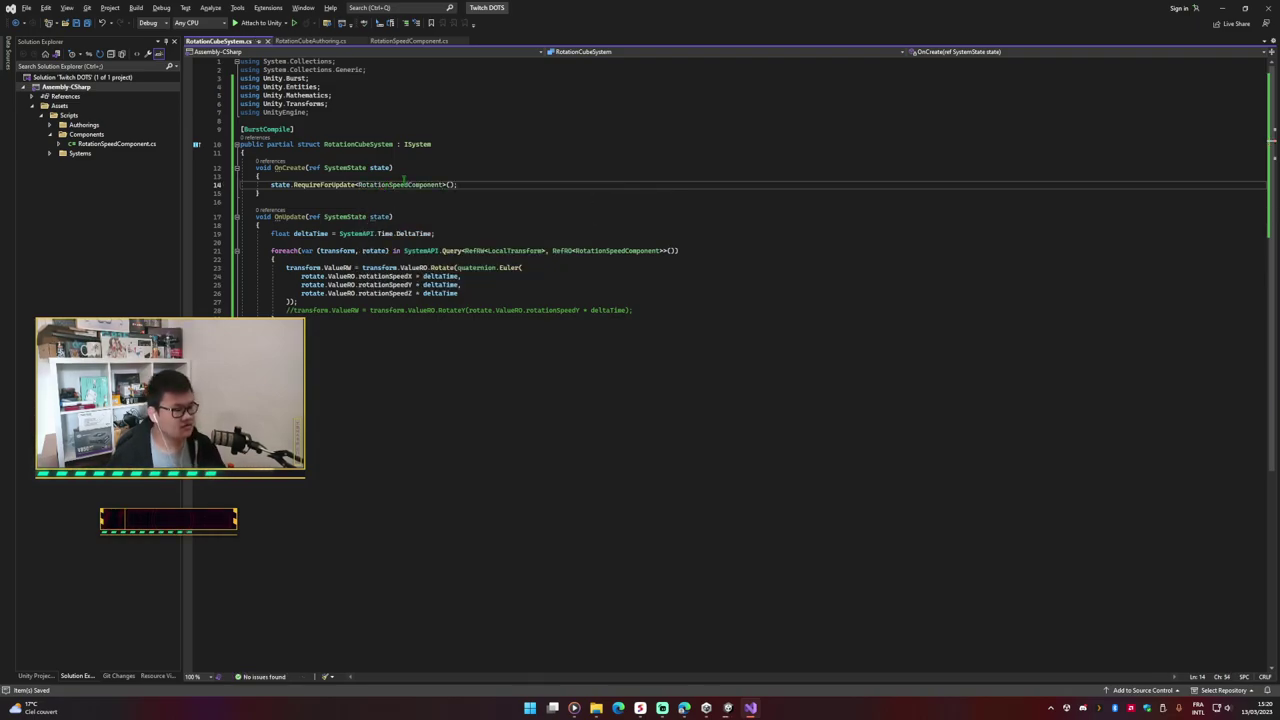
left_click(480, 186)
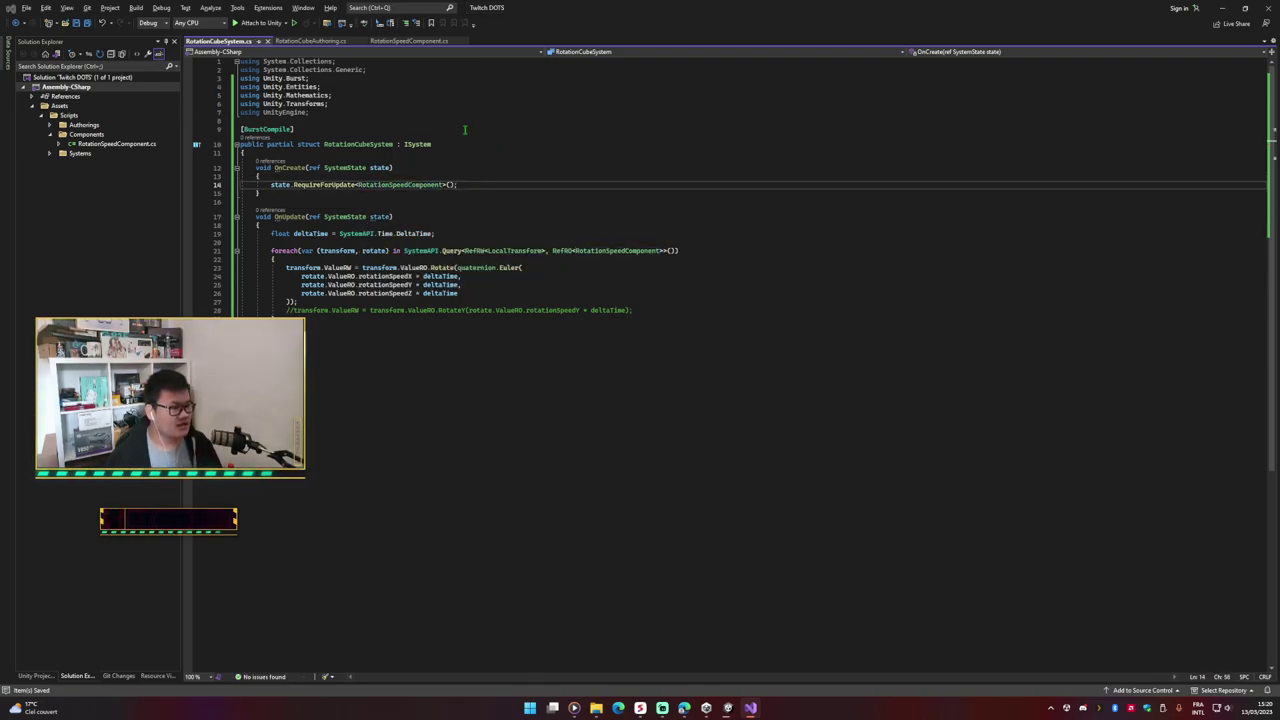
double_click(283, 185)
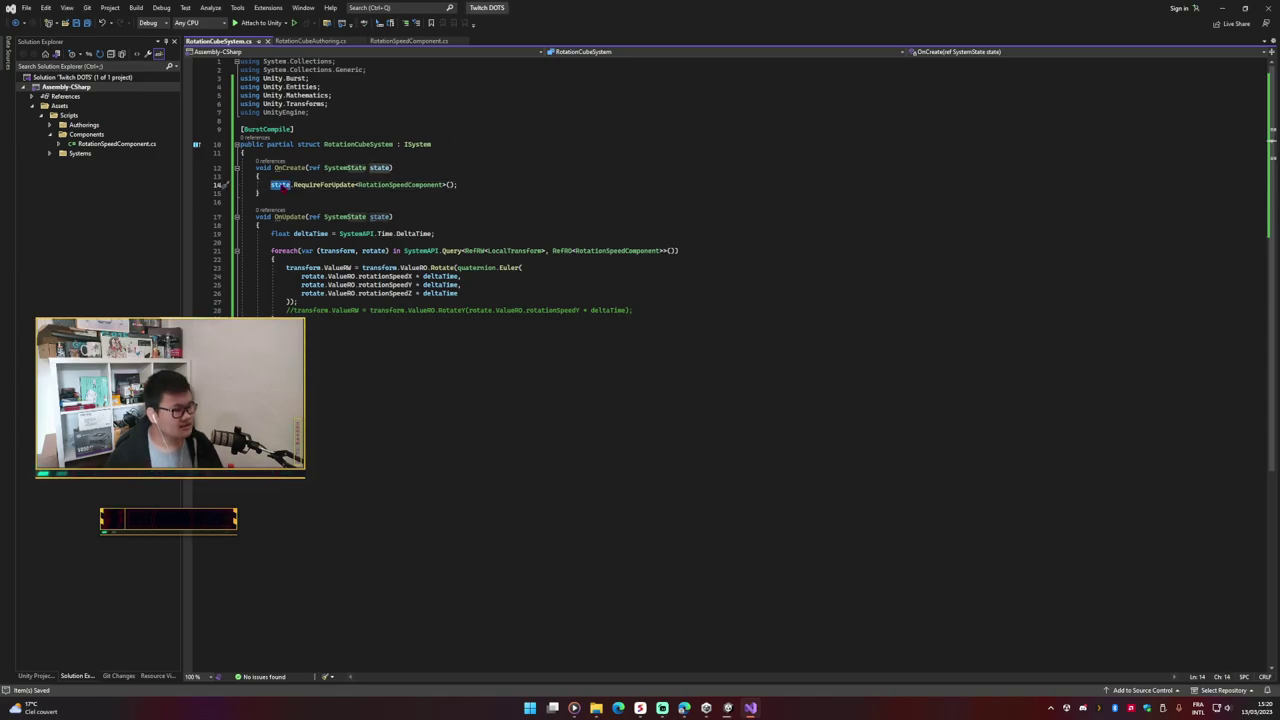
key("alt+Tab")
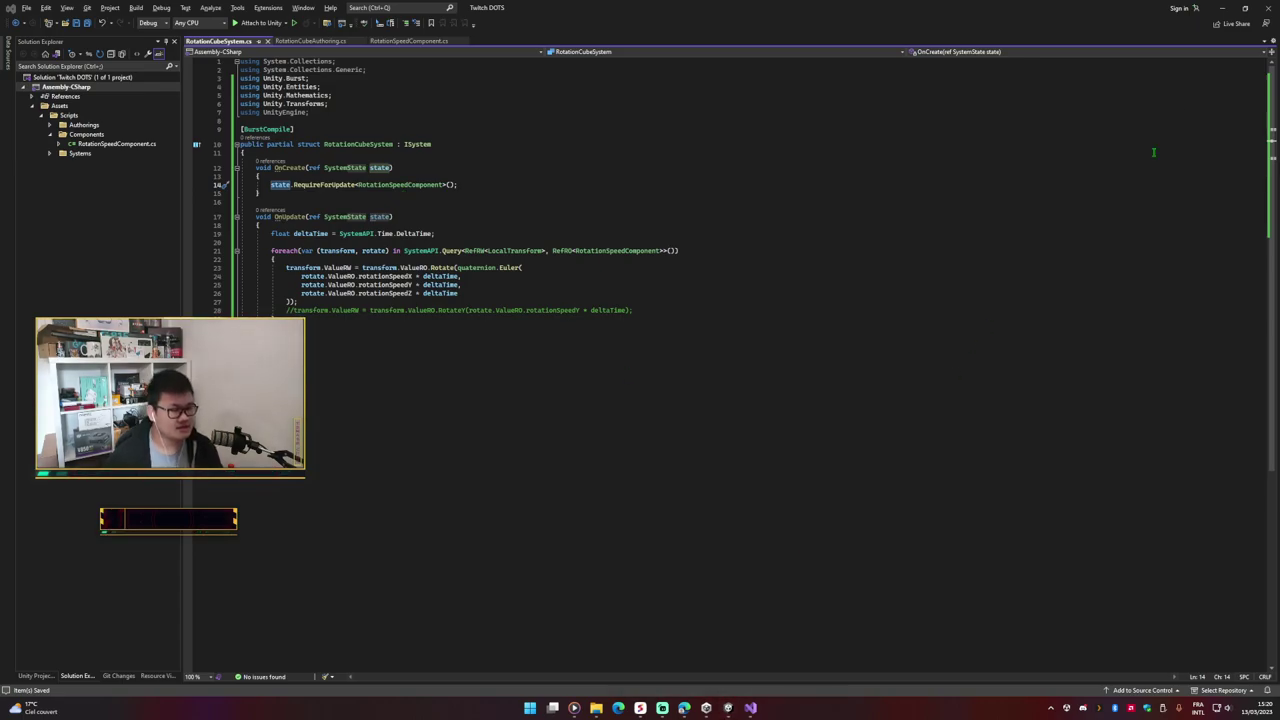
key("alt+Tab")
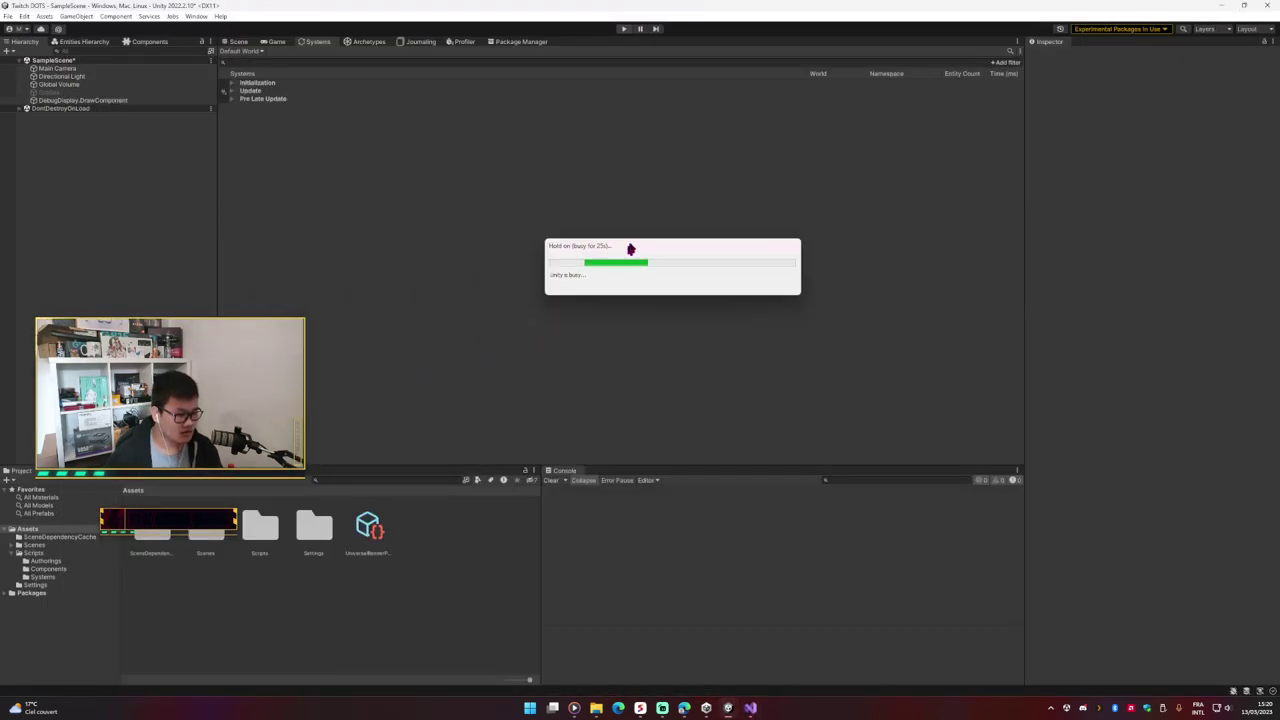
Step: Move the 'Unity is busy' dialog aside, then select the foreach loop on lines 21–28 in Visual Studio
left_click_drag(630, 249, 503, 257)
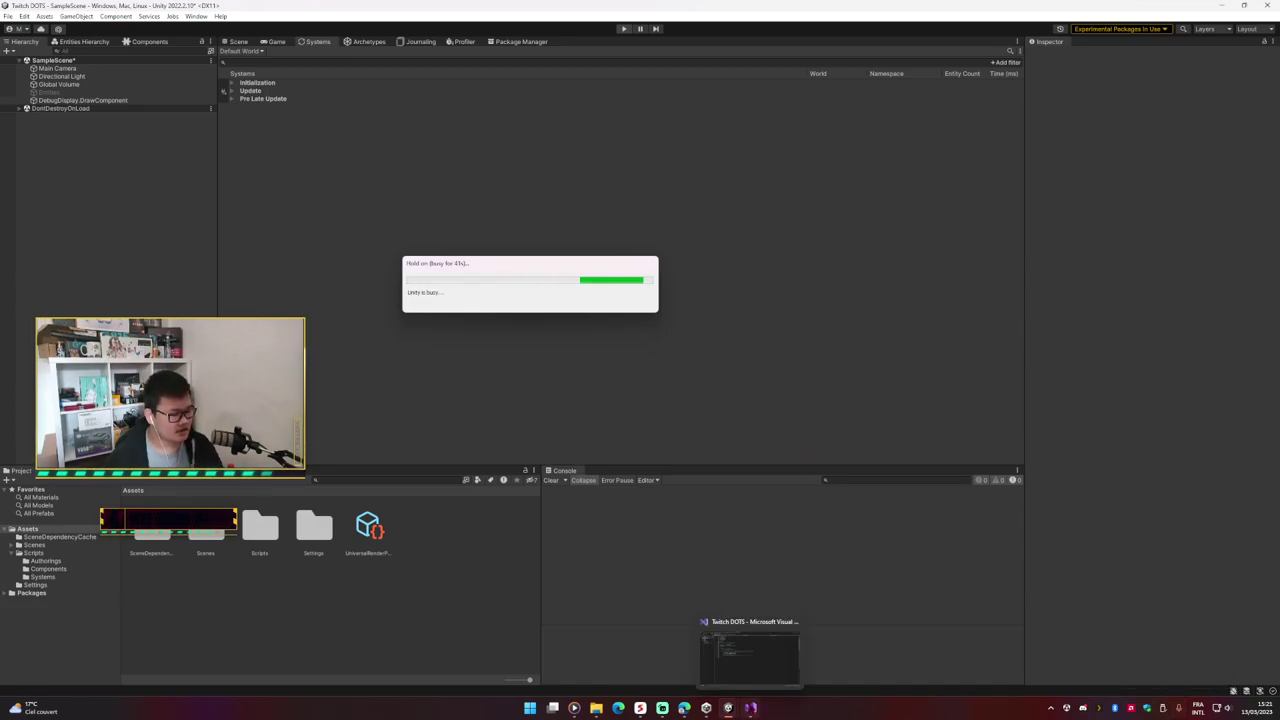
left_click(750, 707)
left_click_drag(271, 250, 333, 321)
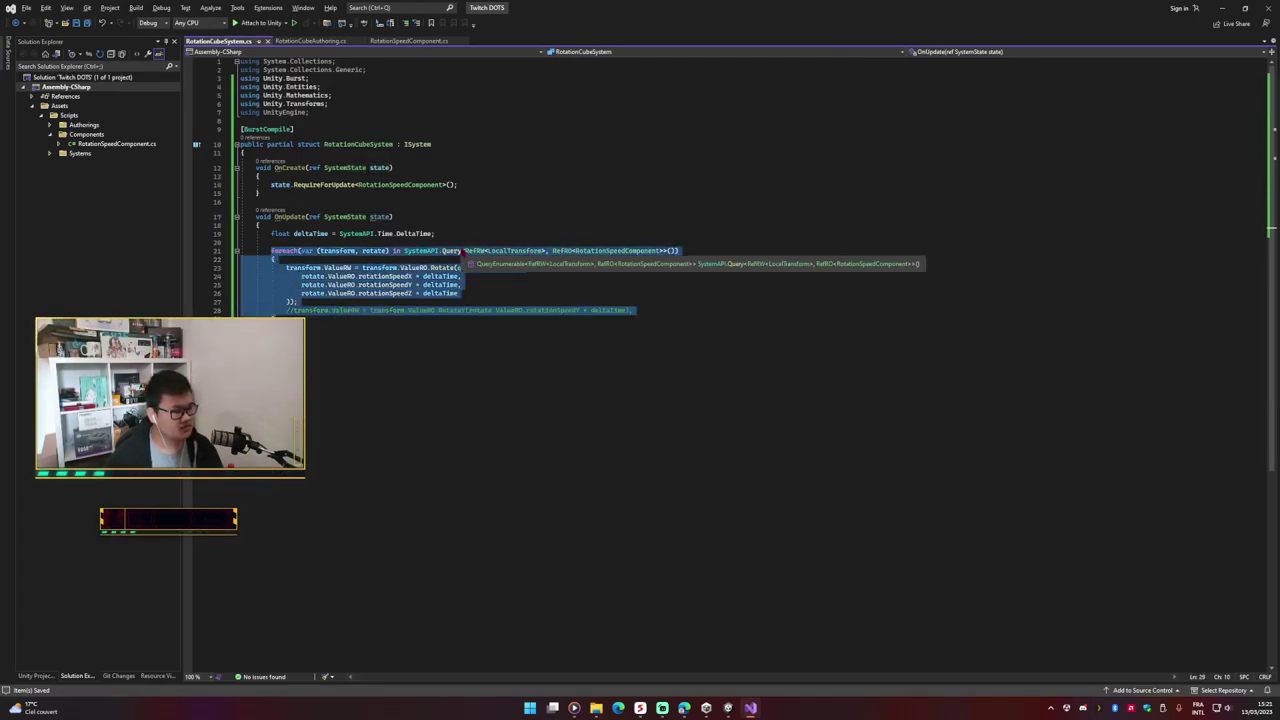
Step: Check Unity's reload, review the code after OnCreate, then minimize Visual Studio
left_click(460, 251)
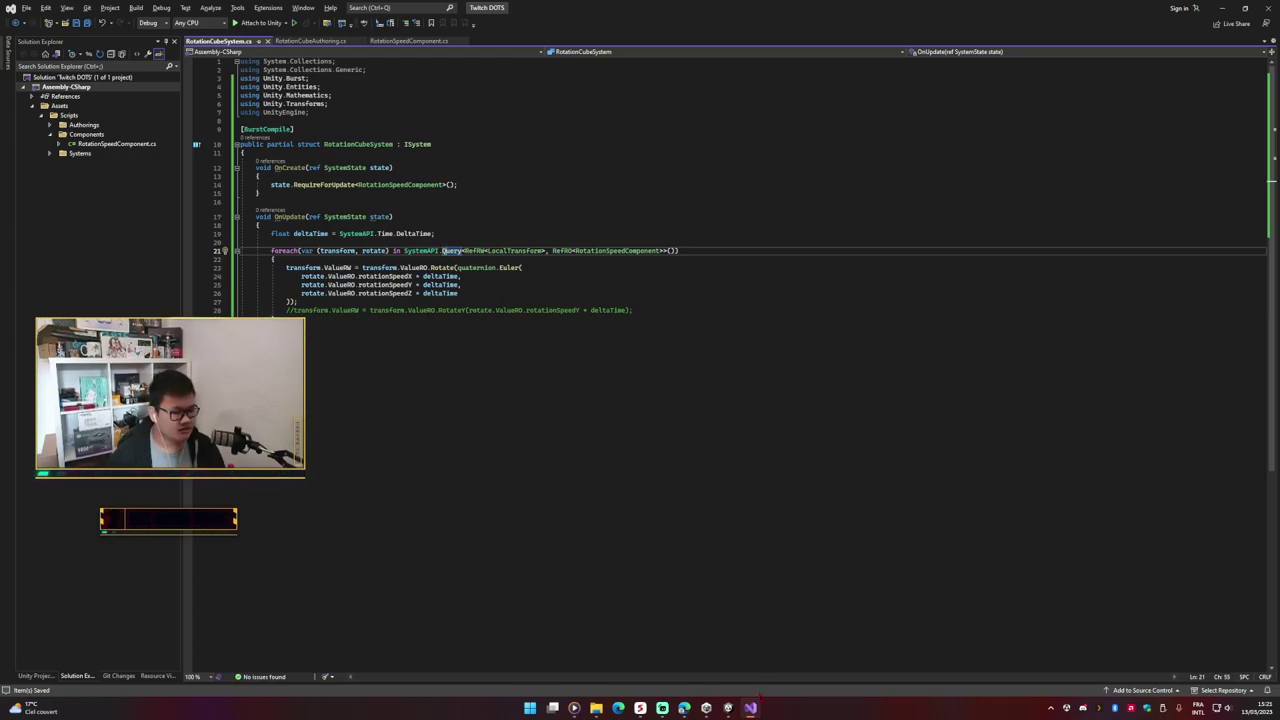
left_click(728, 707)
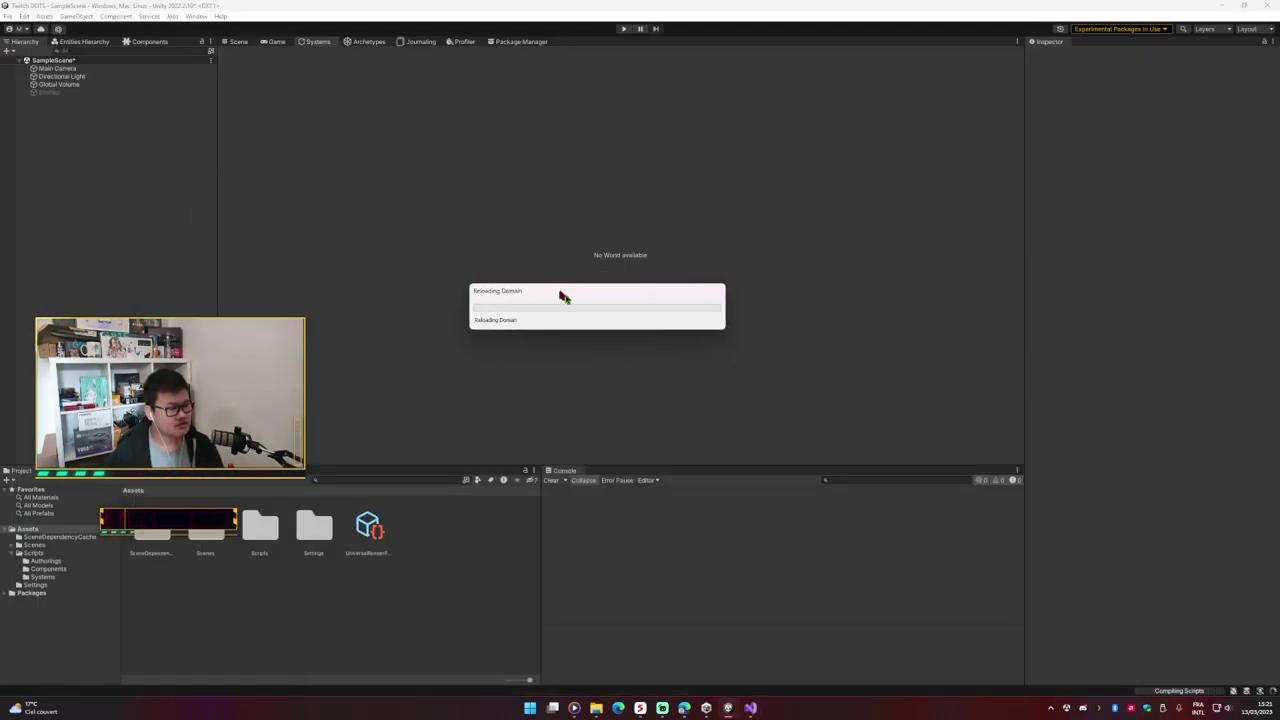
key("alt+Tab")
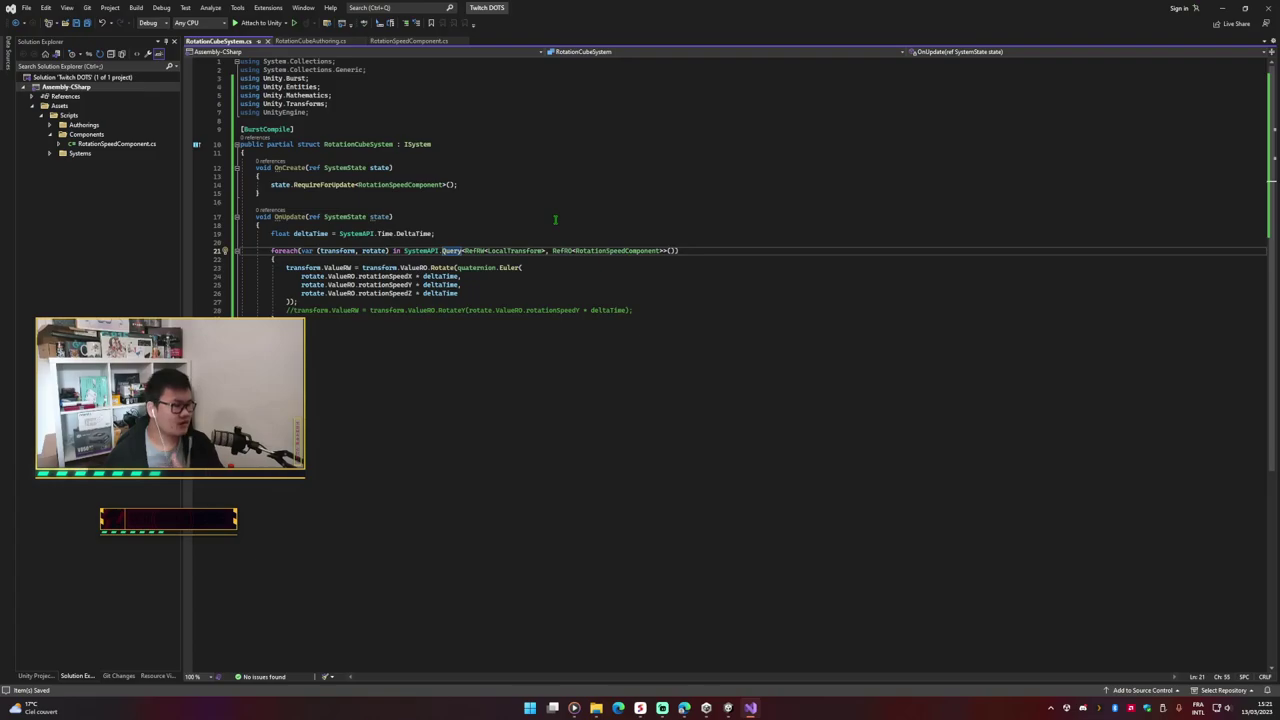
left_click(348, 201)
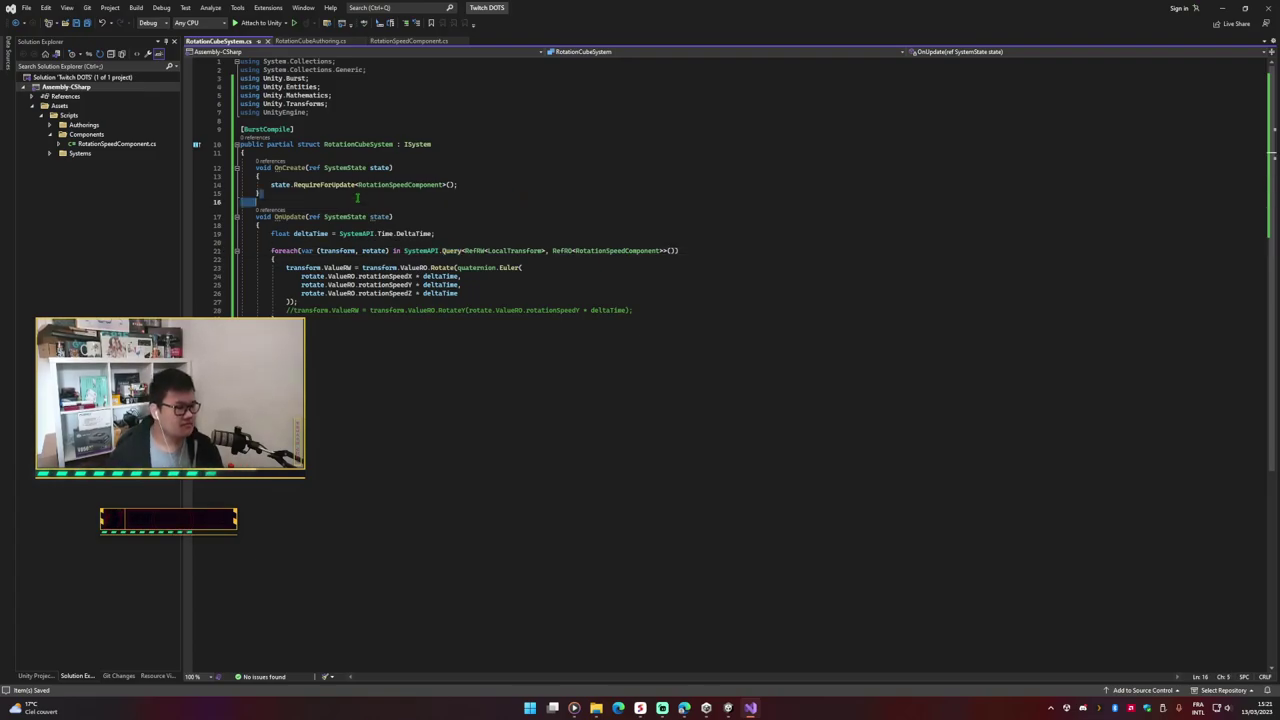
key("Up")
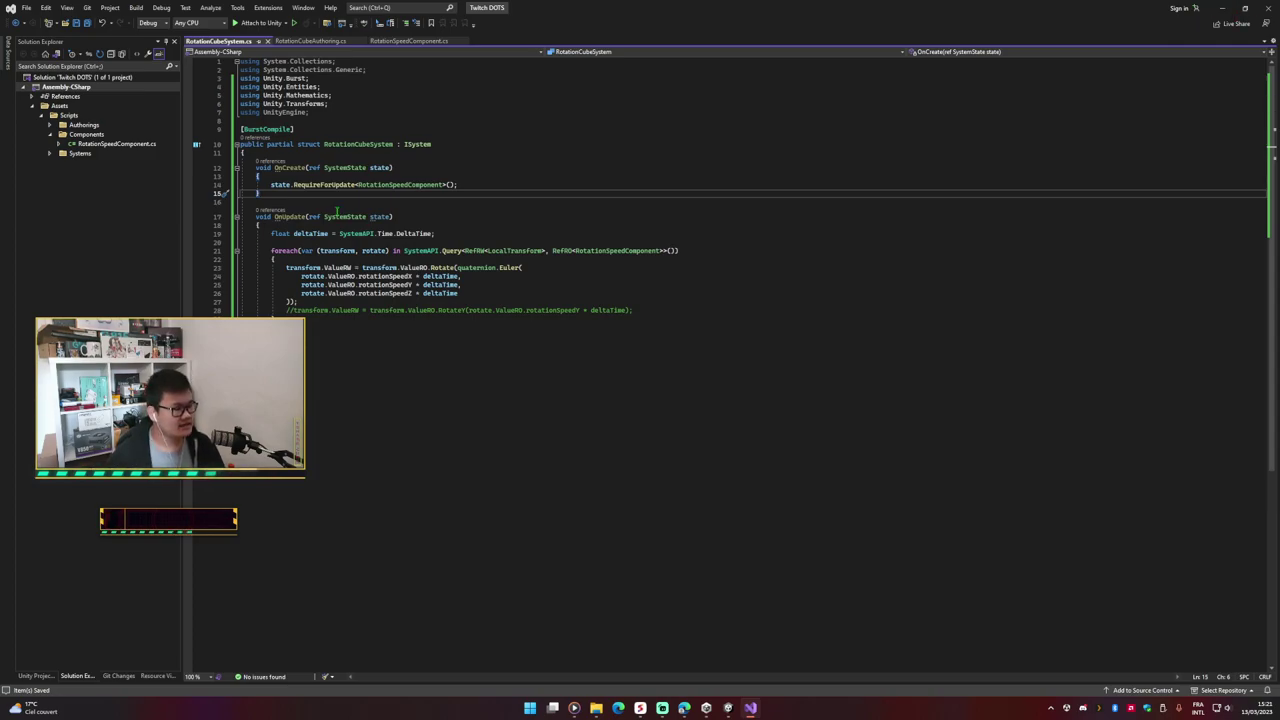
left_click(1222, 8)
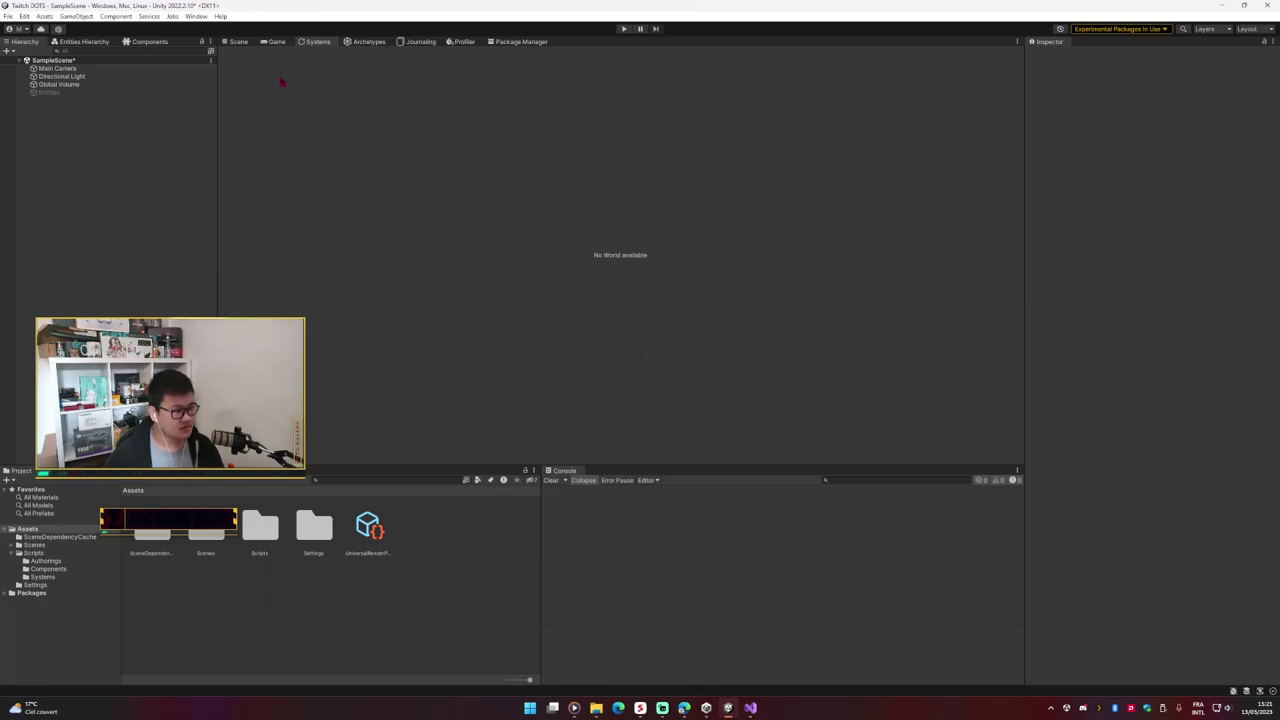
Step: Select the Entities subscene and filter the Systems list by 'Rotation'
left_click(240, 42)
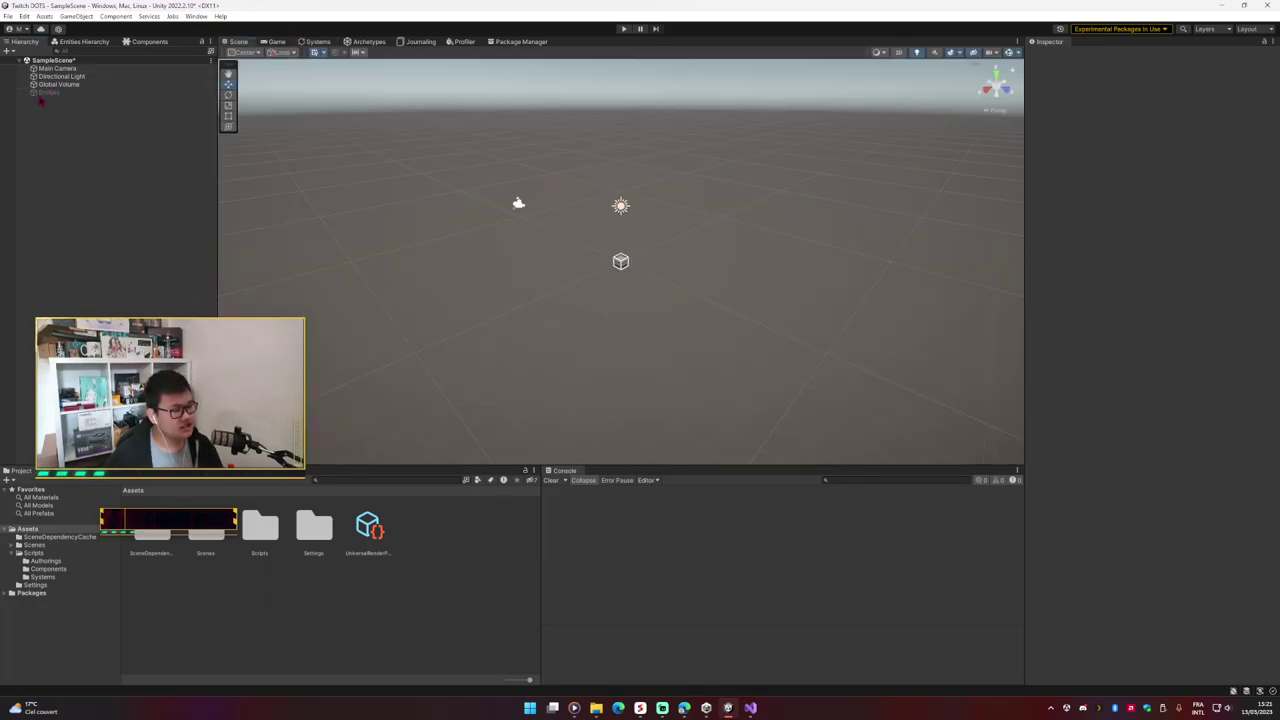
left_click(200, 92)
left_click(316, 41)
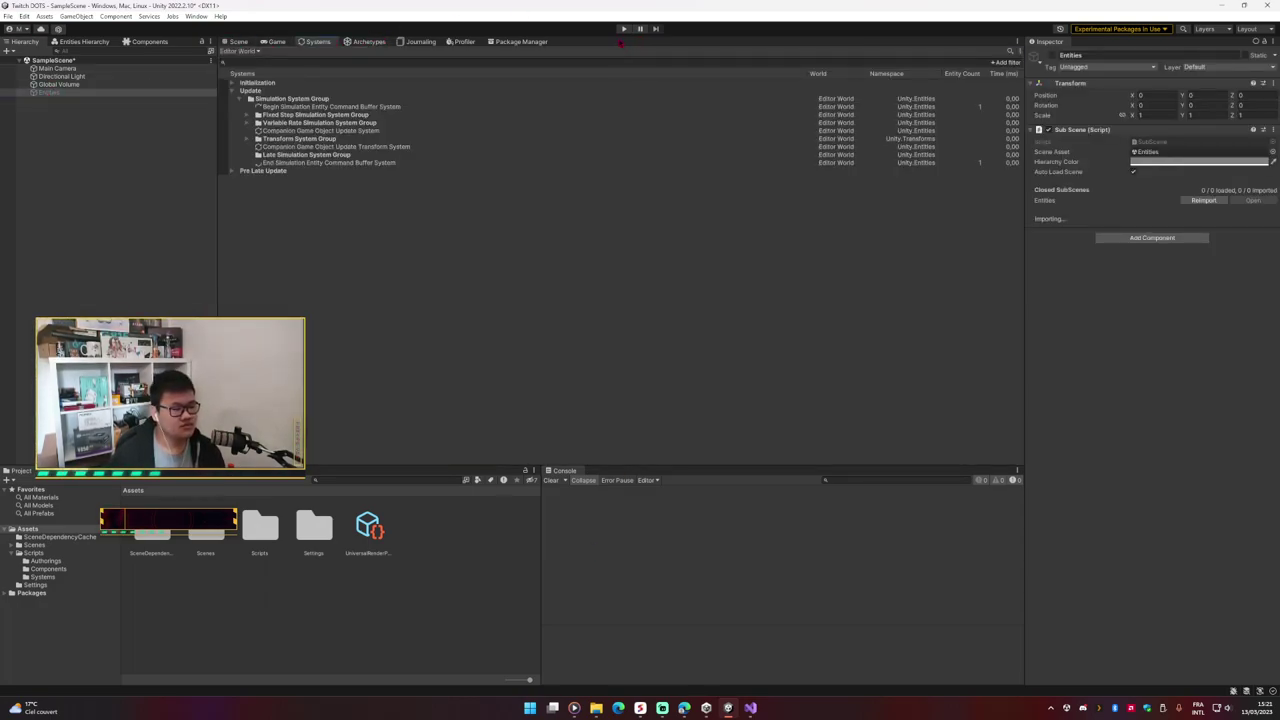
left_click(728, 707)
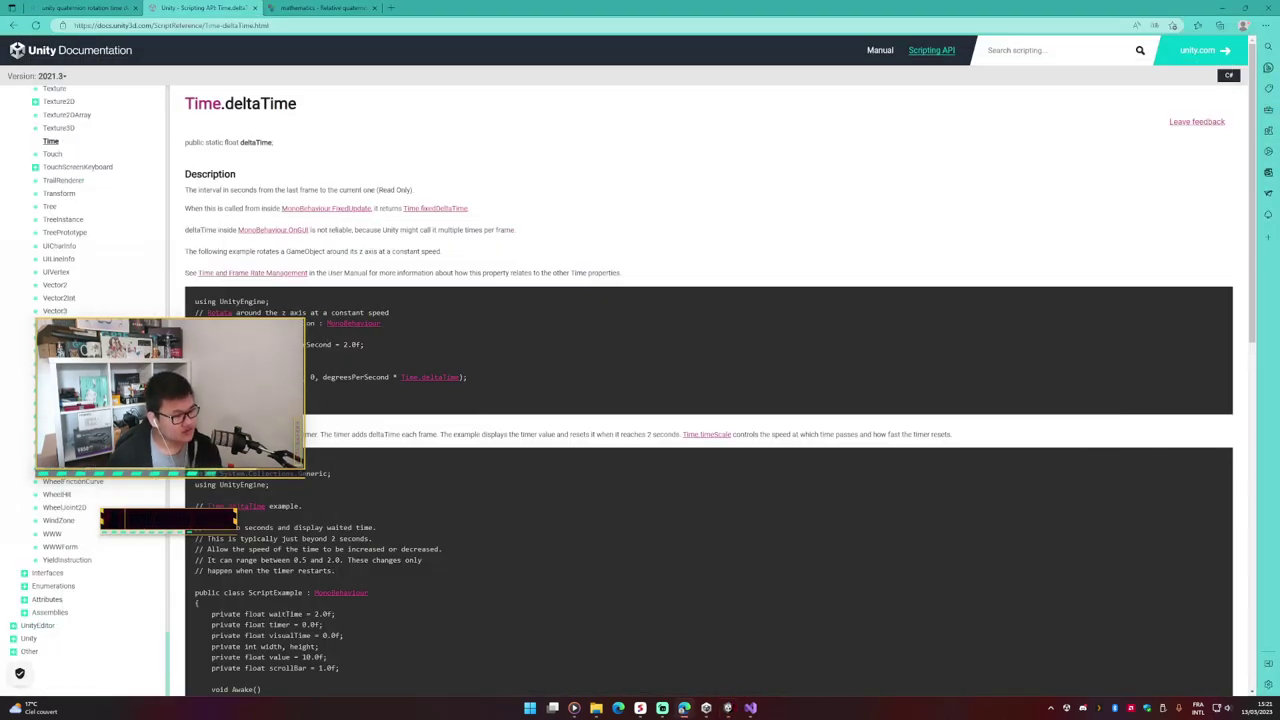
left_click(728, 707)
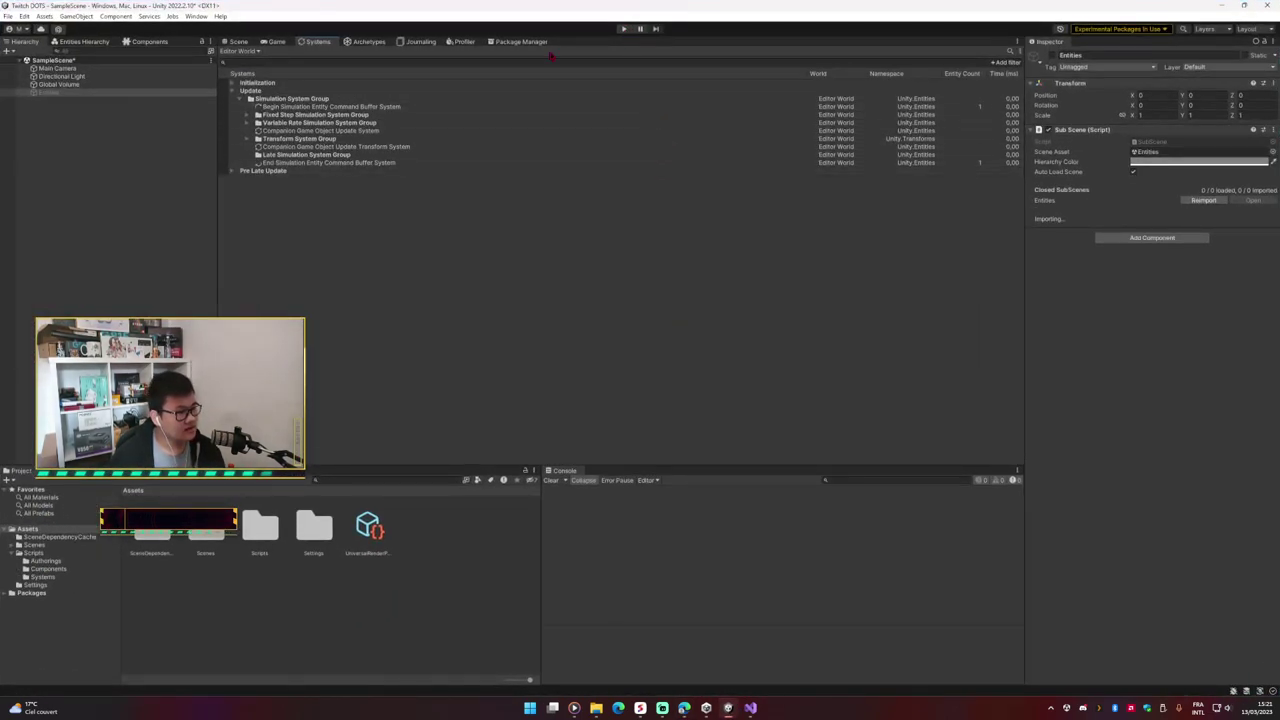
left_click(550, 60)
type("Rotation")
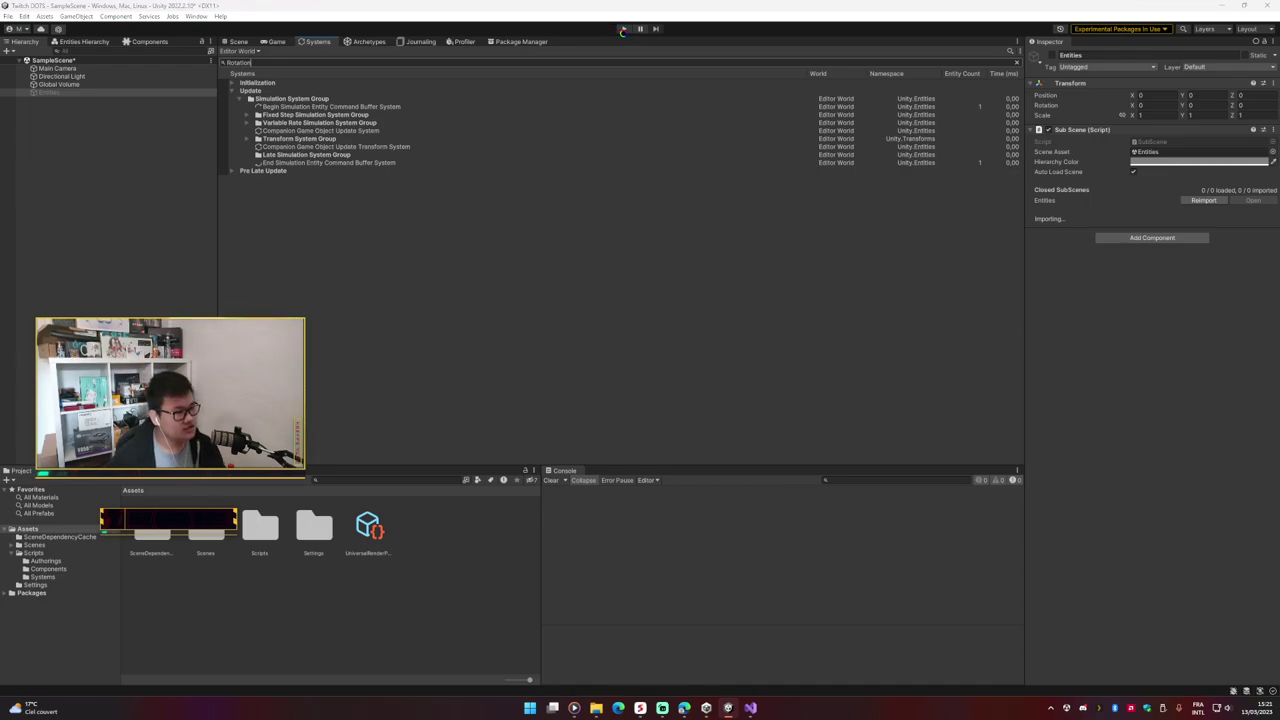
key("Escape")
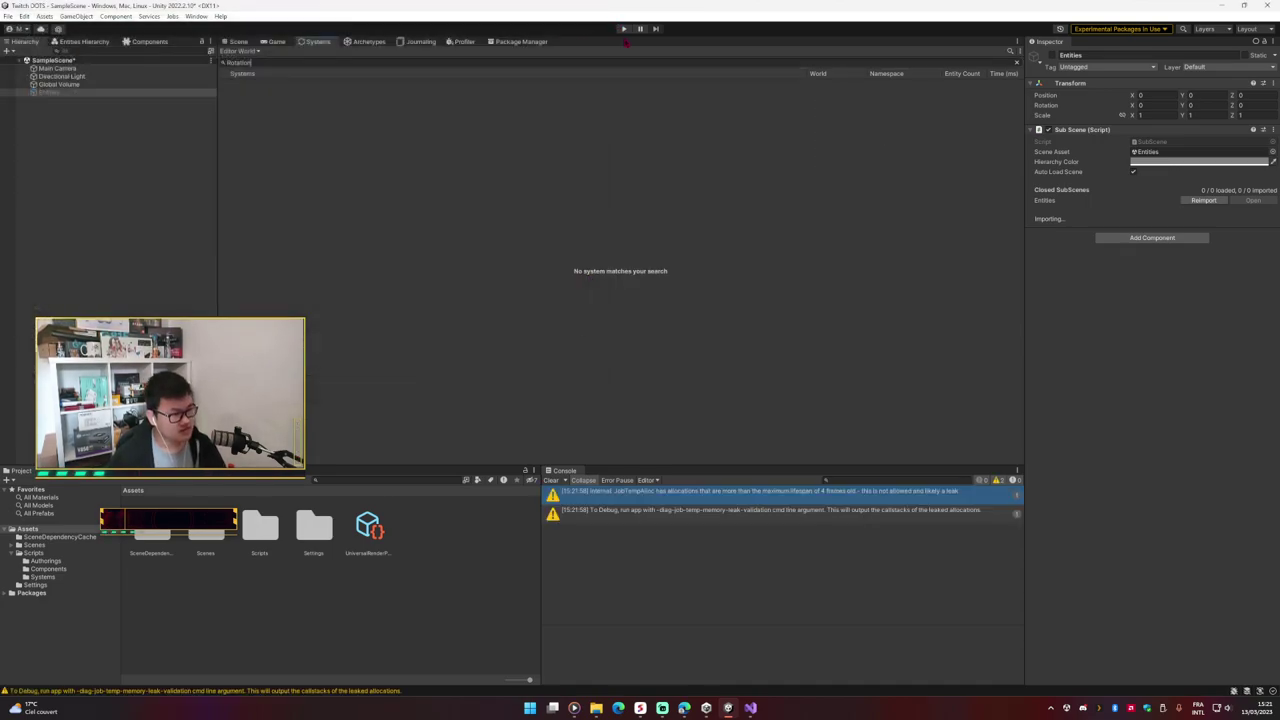
Step: Enter Play mode and select Rotation Cube System to view its queries
left_click(623, 29)
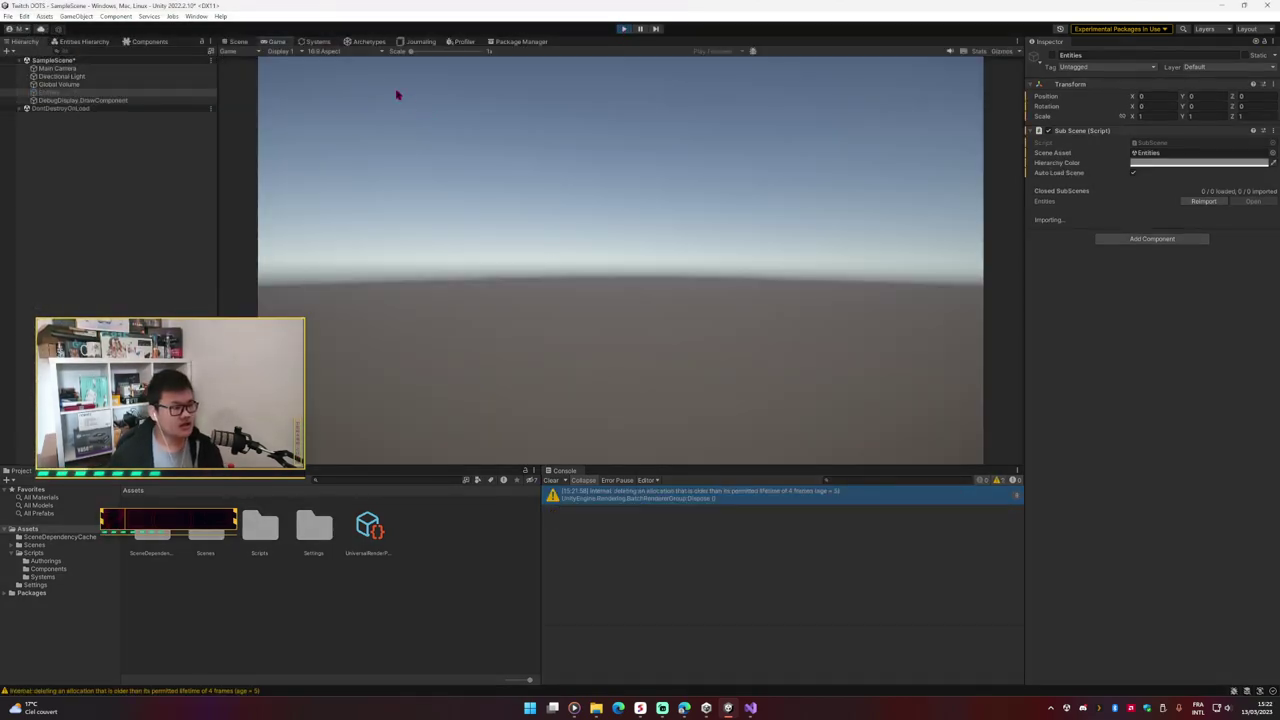
left_click(318, 41)
left_click(860, 86)
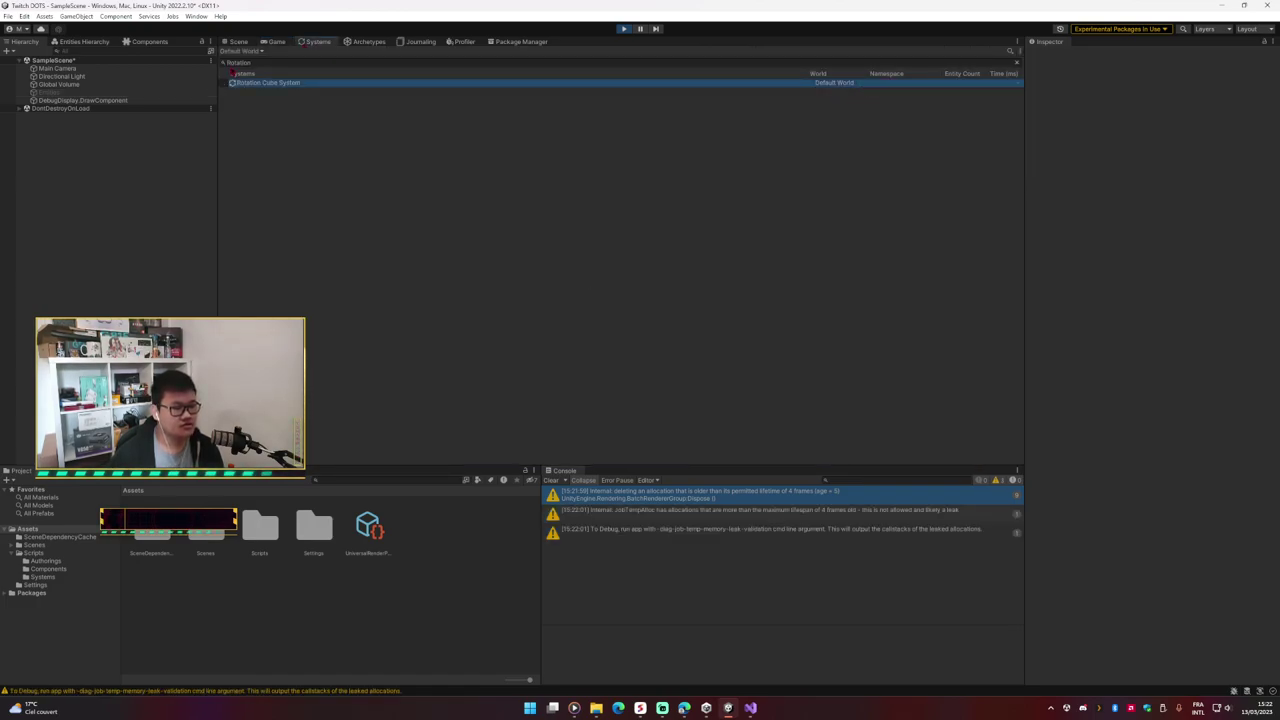
left_click(128, 92)
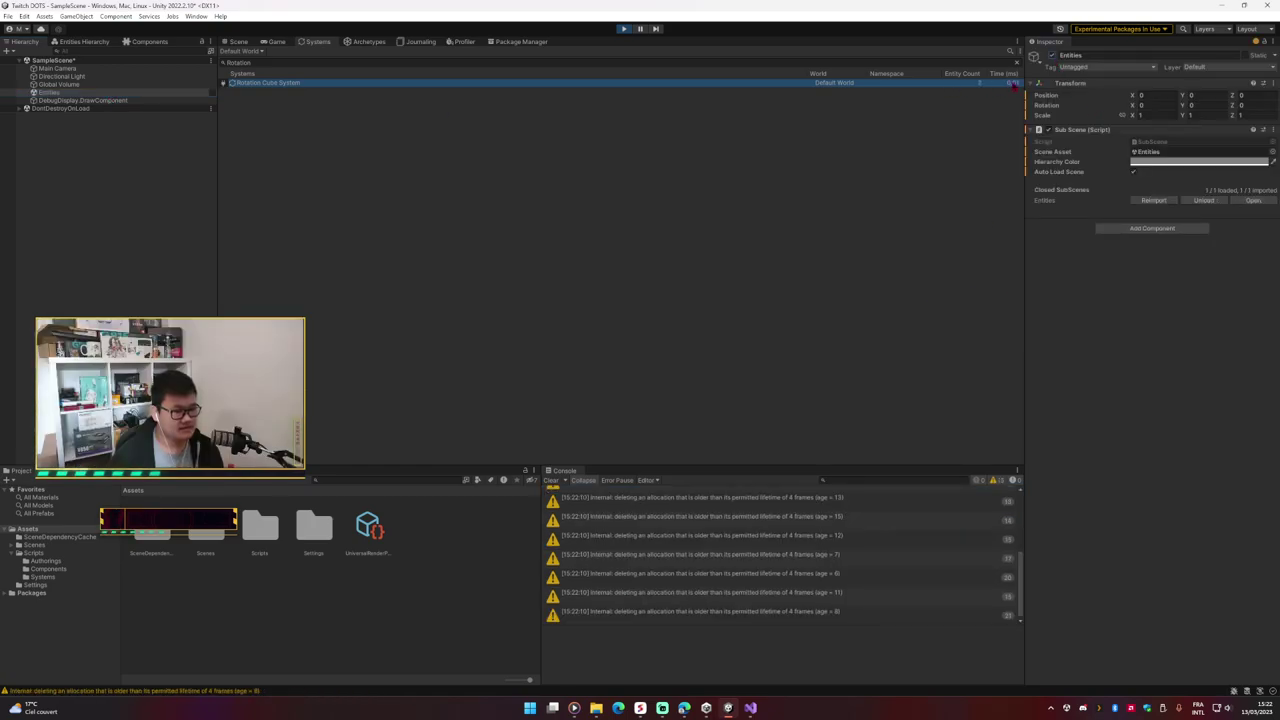
left_click(1013, 85)
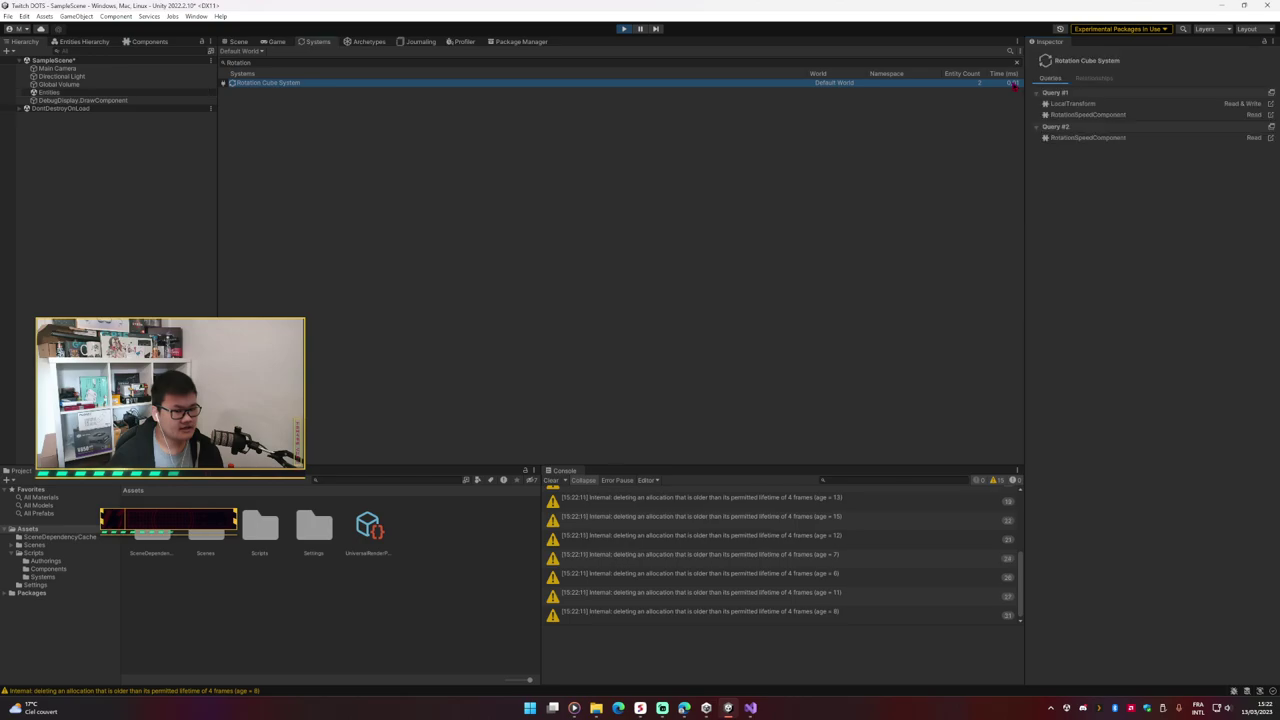
Step: Watch the rotating cube in a maximized Game view, then browse the entity archetypes
left_click(272, 42)
key("shift+space")
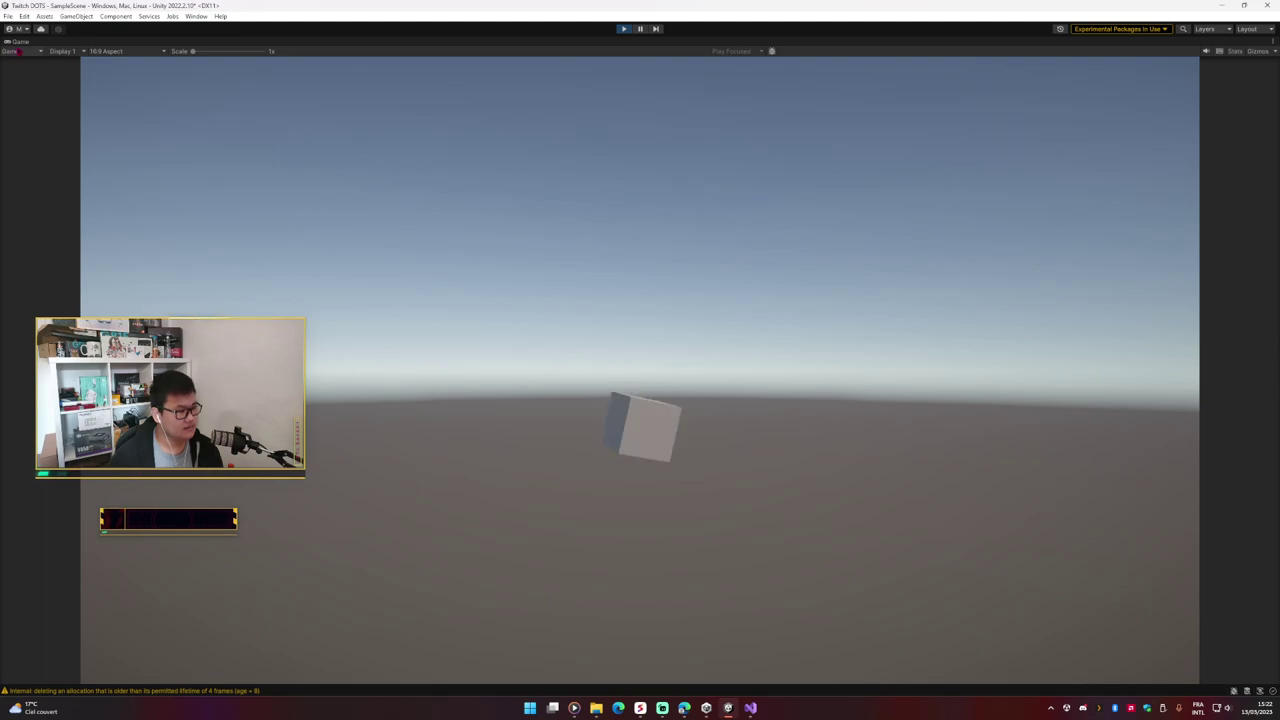
key("shift+space")
left_click(318, 42)
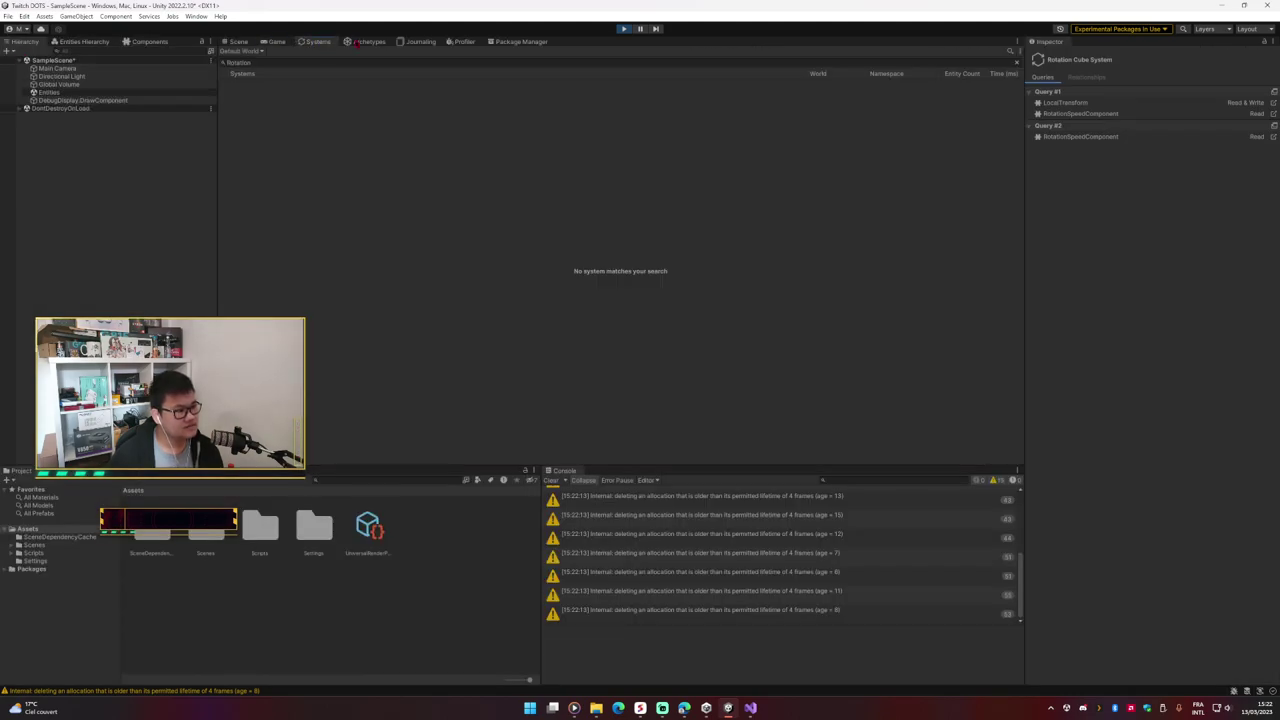
left_click(357, 44)
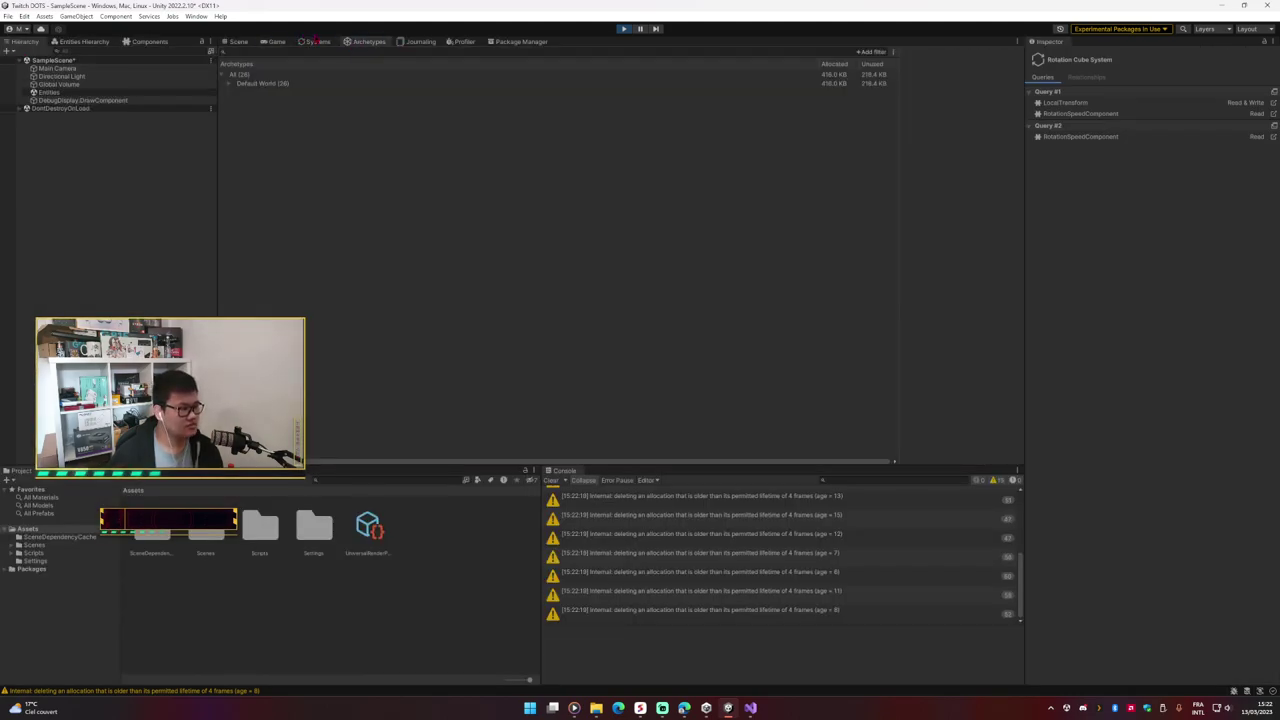
left_click(316, 42)
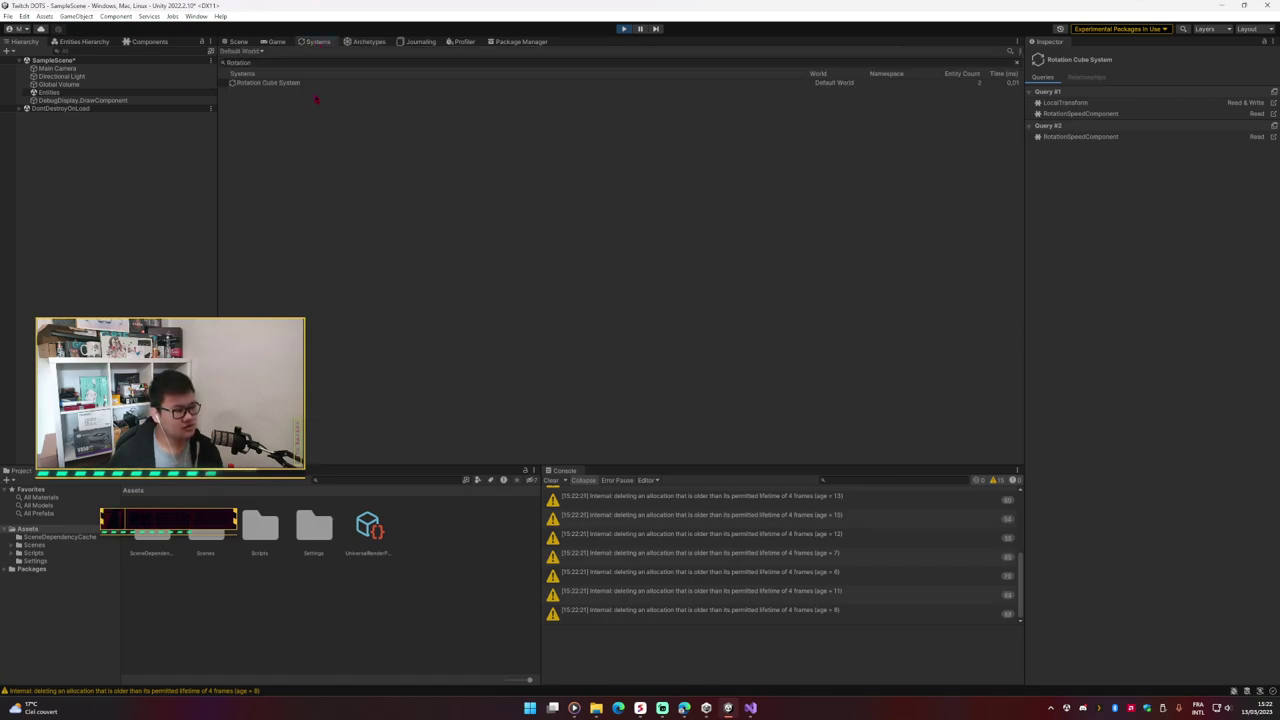
Step: Review Rotation Cube System's Relationships and Queries, then select the Entities subscene
left_click(289, 83)
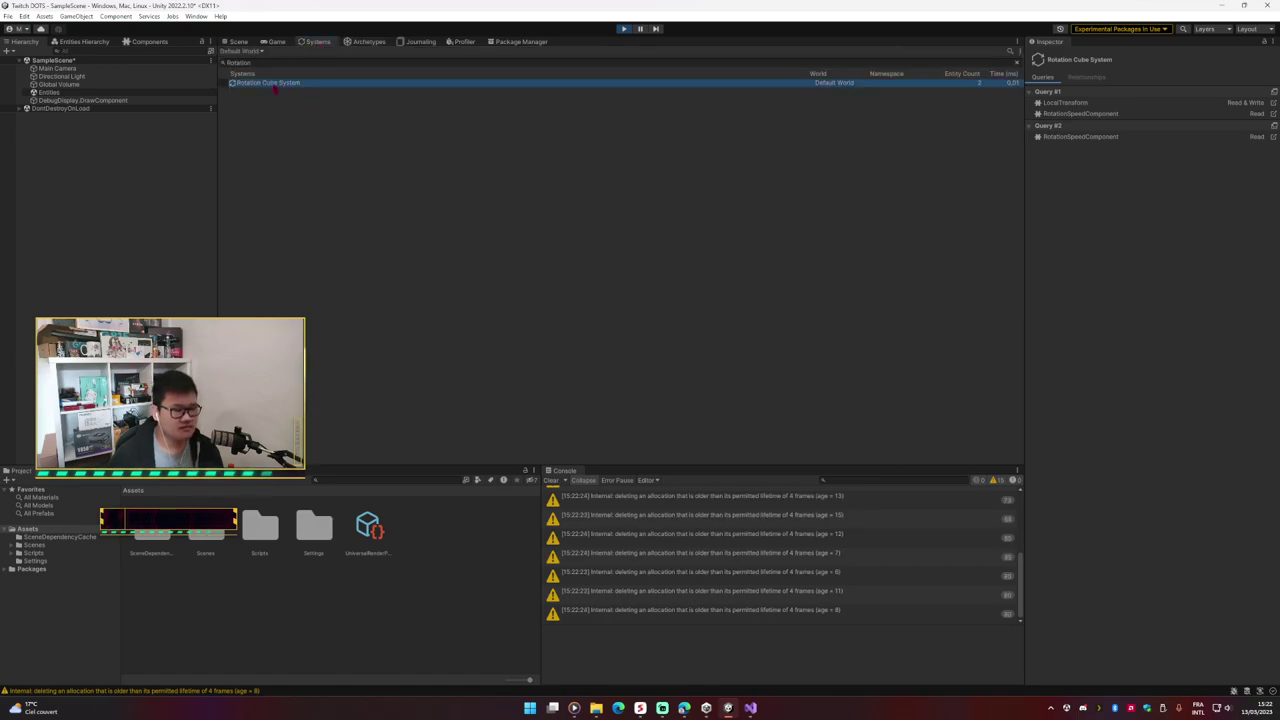
left_click(1079, 80)
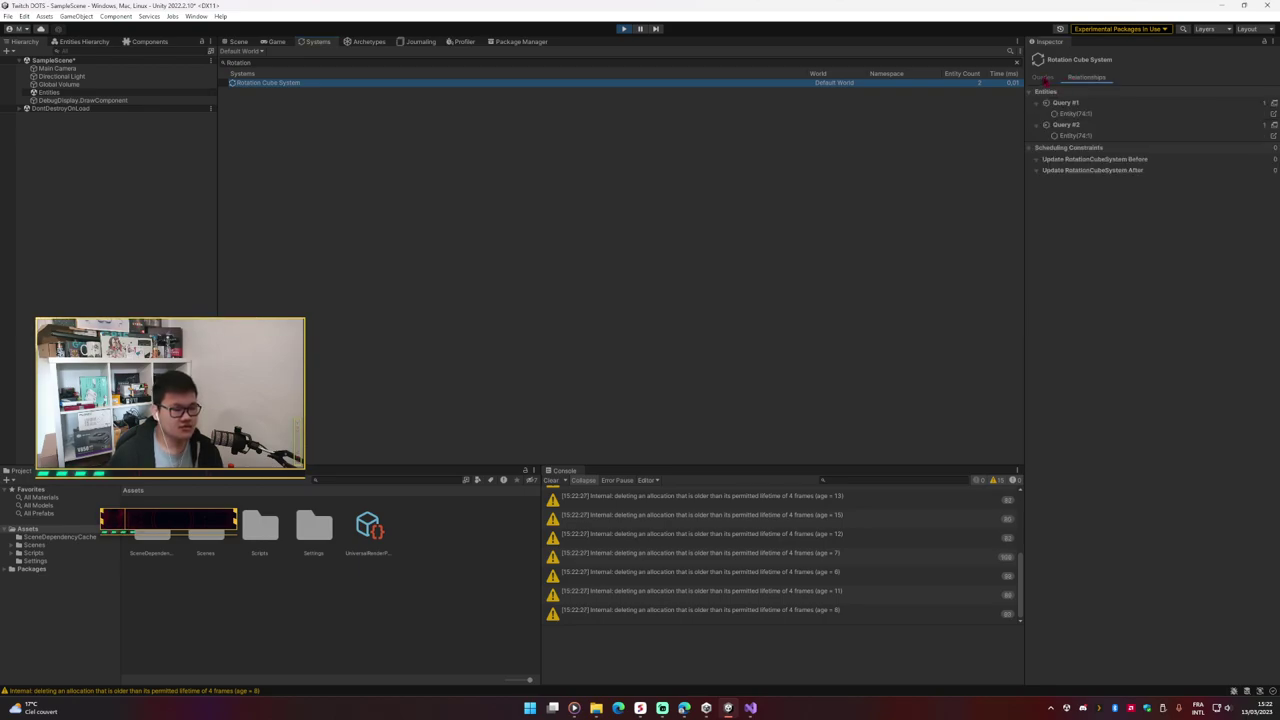
left_click(1045, 80)
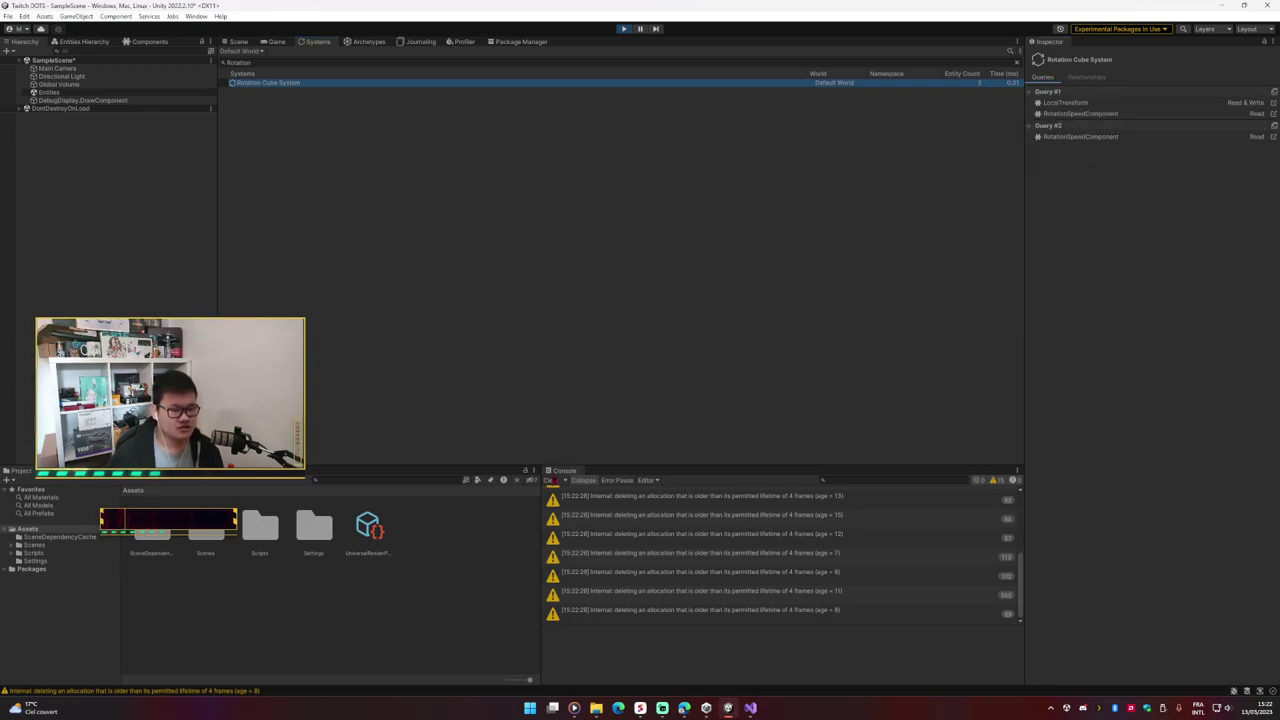
left_click(50, 92)
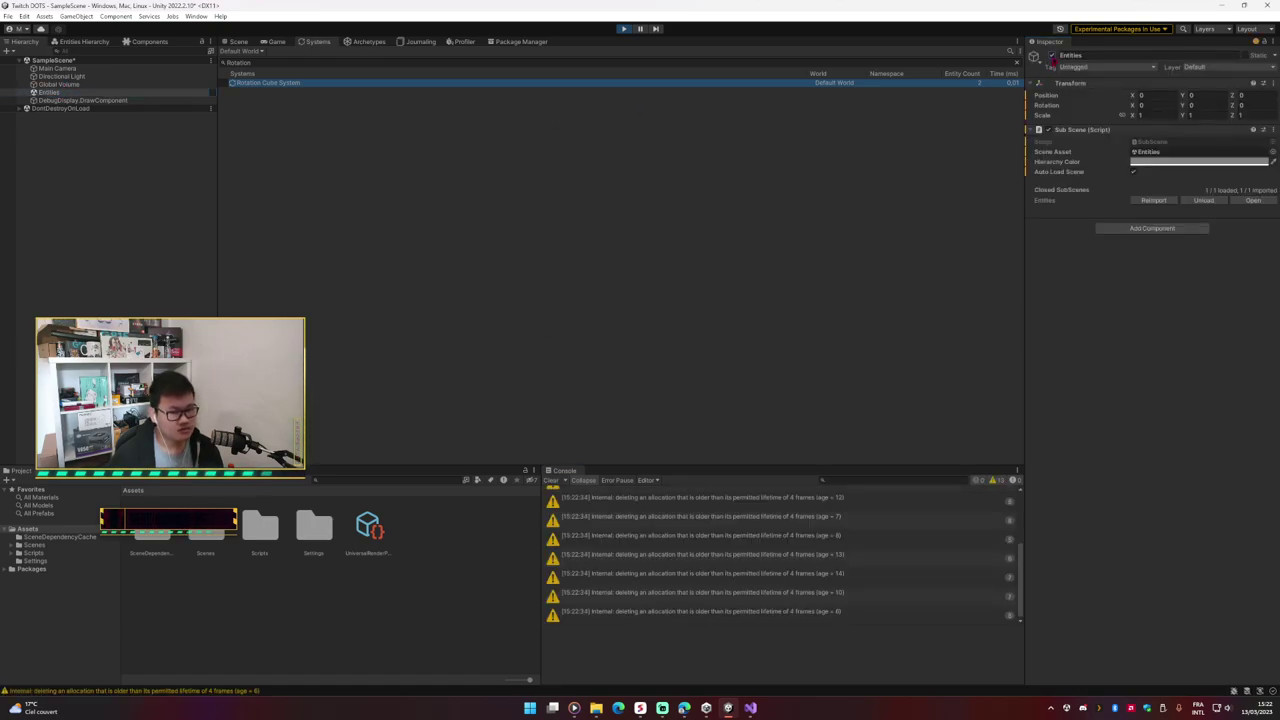
Step: Deactivate the Entities subscene, clear the Console and stop Play mode
left_click(1051, 55)
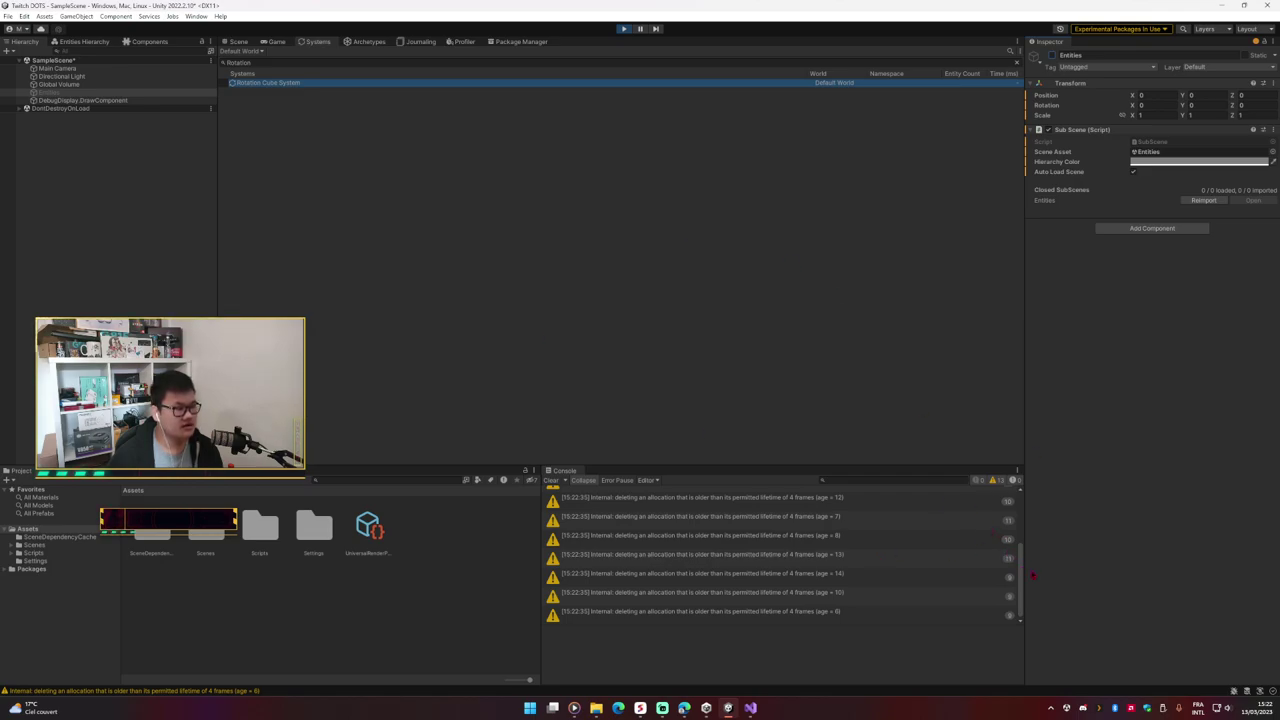
scroll(780, 560, "up", 5)
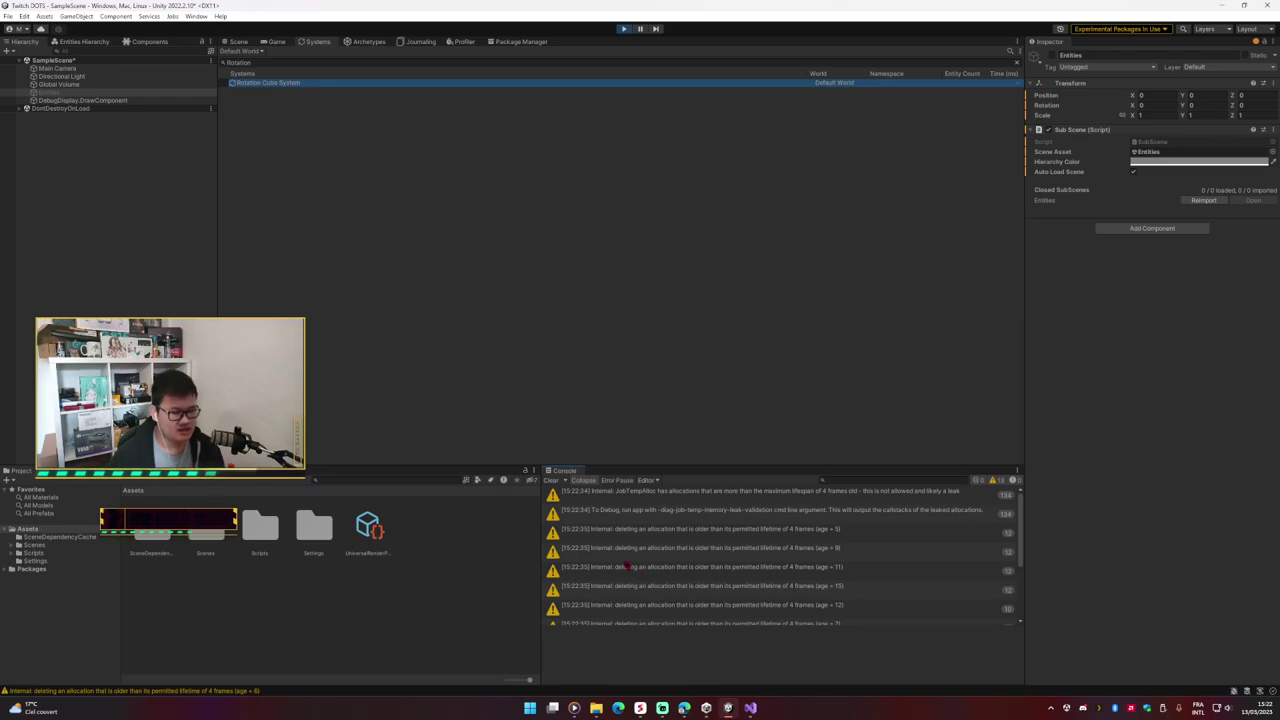
left_click(551, 481)
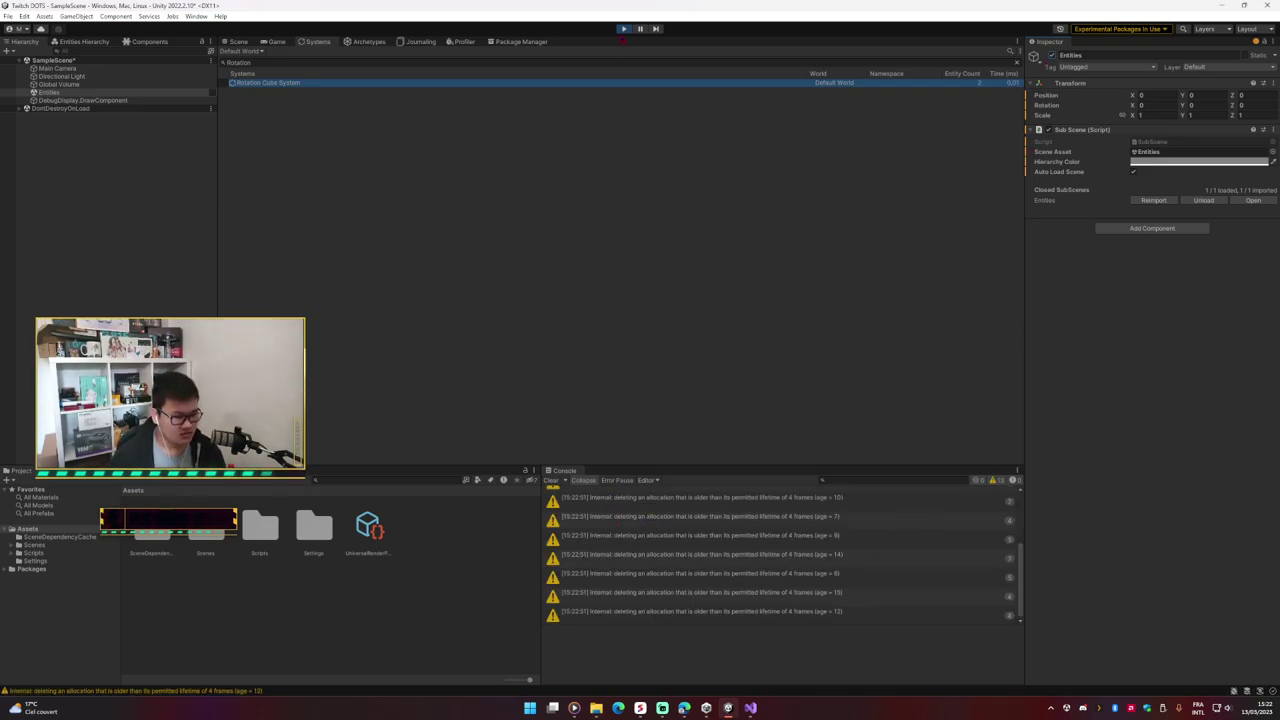
left_click(623, 28)
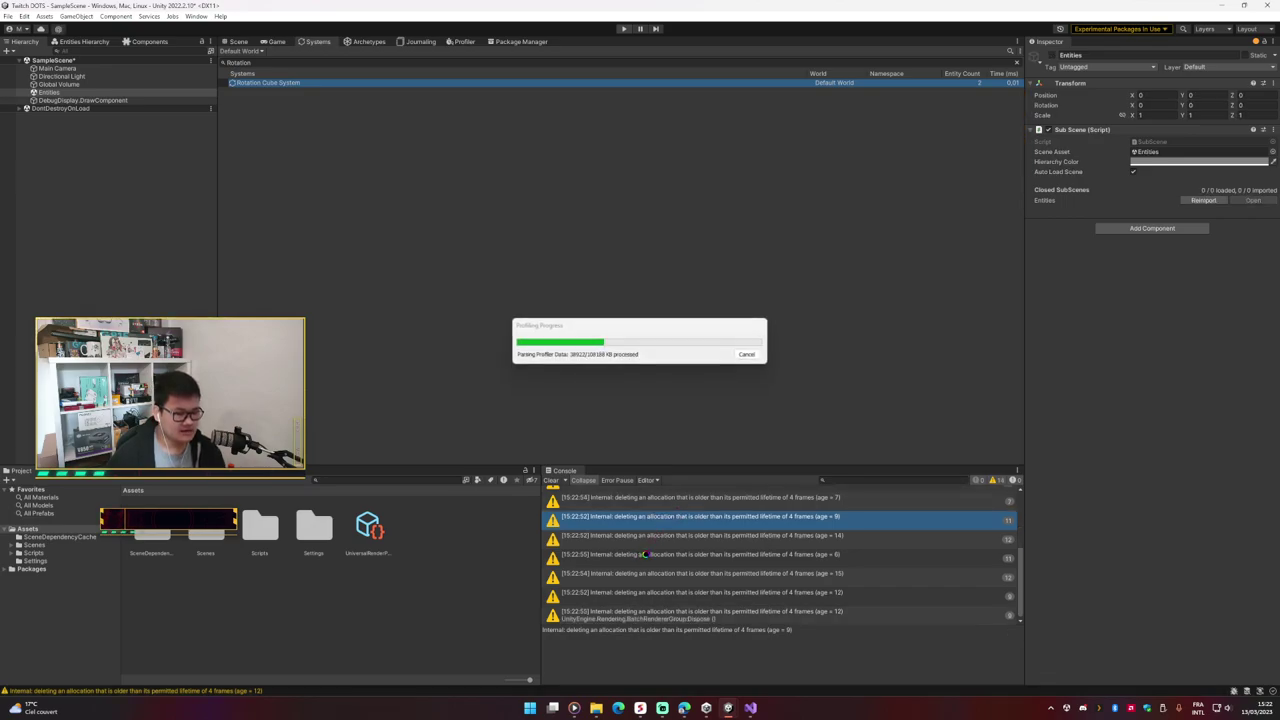
Step: Read the JobTempAlloc leak and allocation warnings' stack traces in the Console
scroll(765, 595, "up", 5)
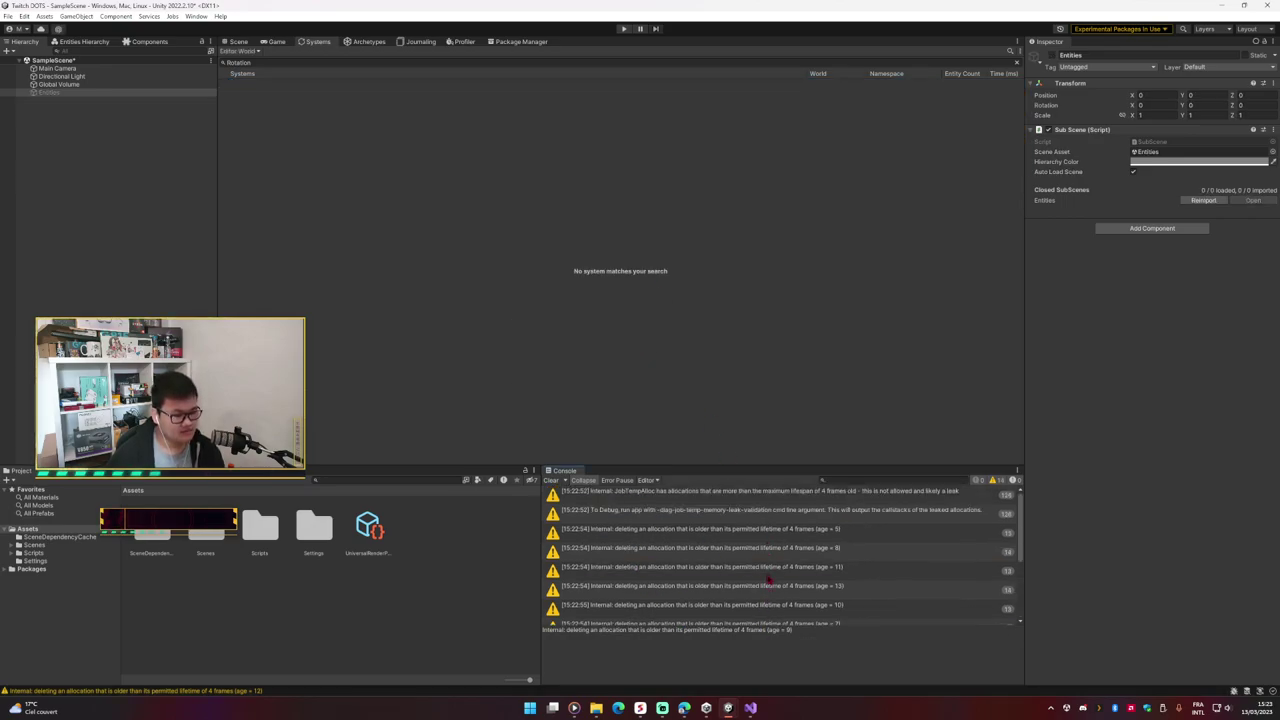
left_click(744, 511)
left_click(740, 497)
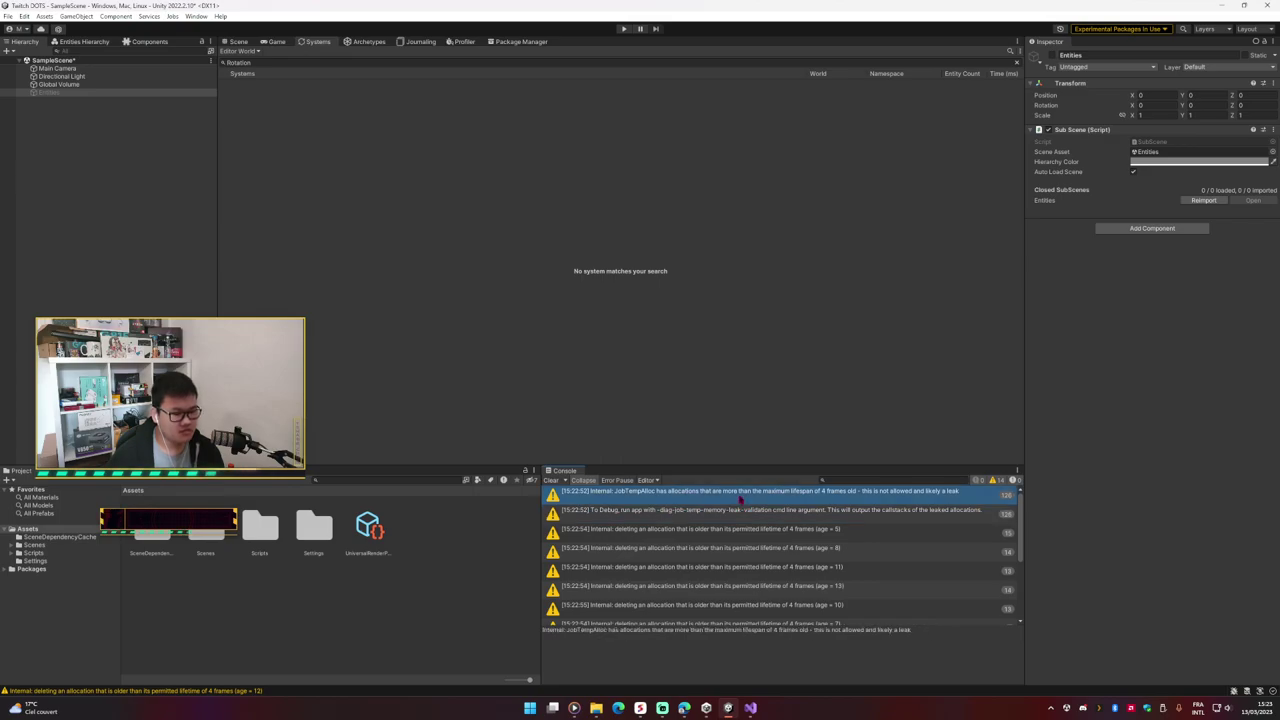
scroll(622, 567, "down", 5)
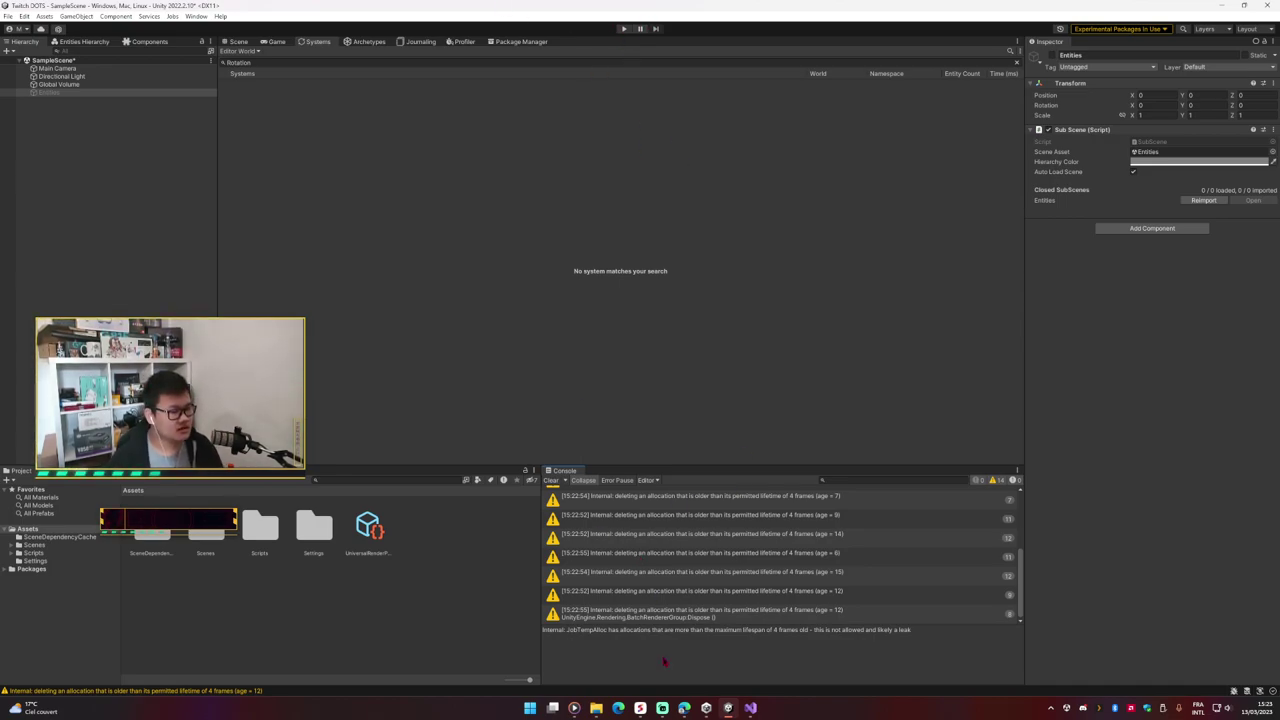
left_click(683, 617)
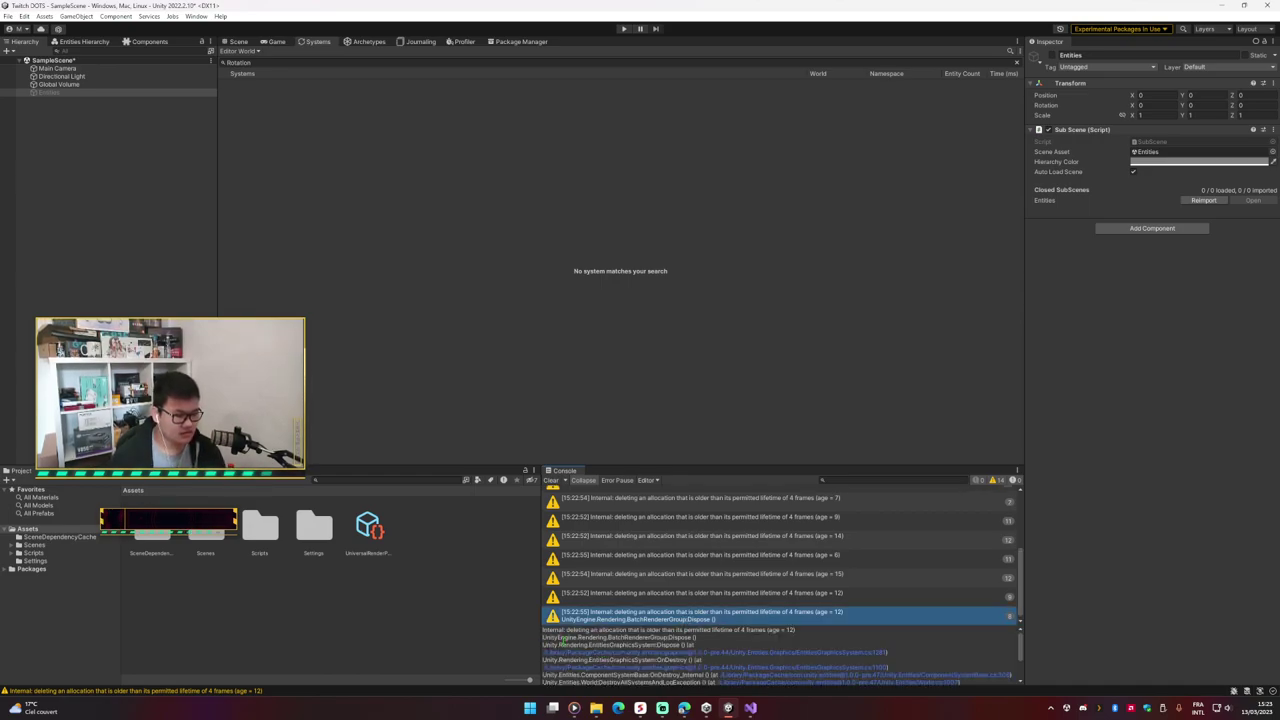
left_click_drag(544, 636, 676, 647)
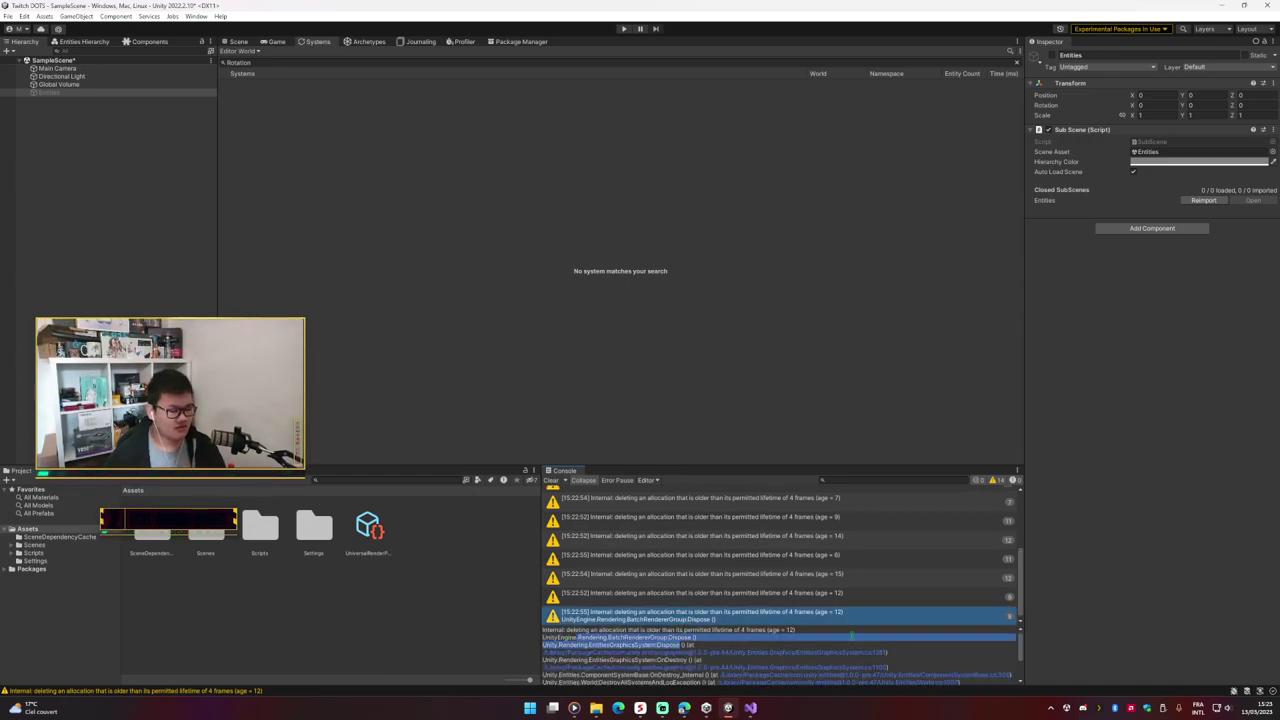
scroll(851, 635, "down", 3)
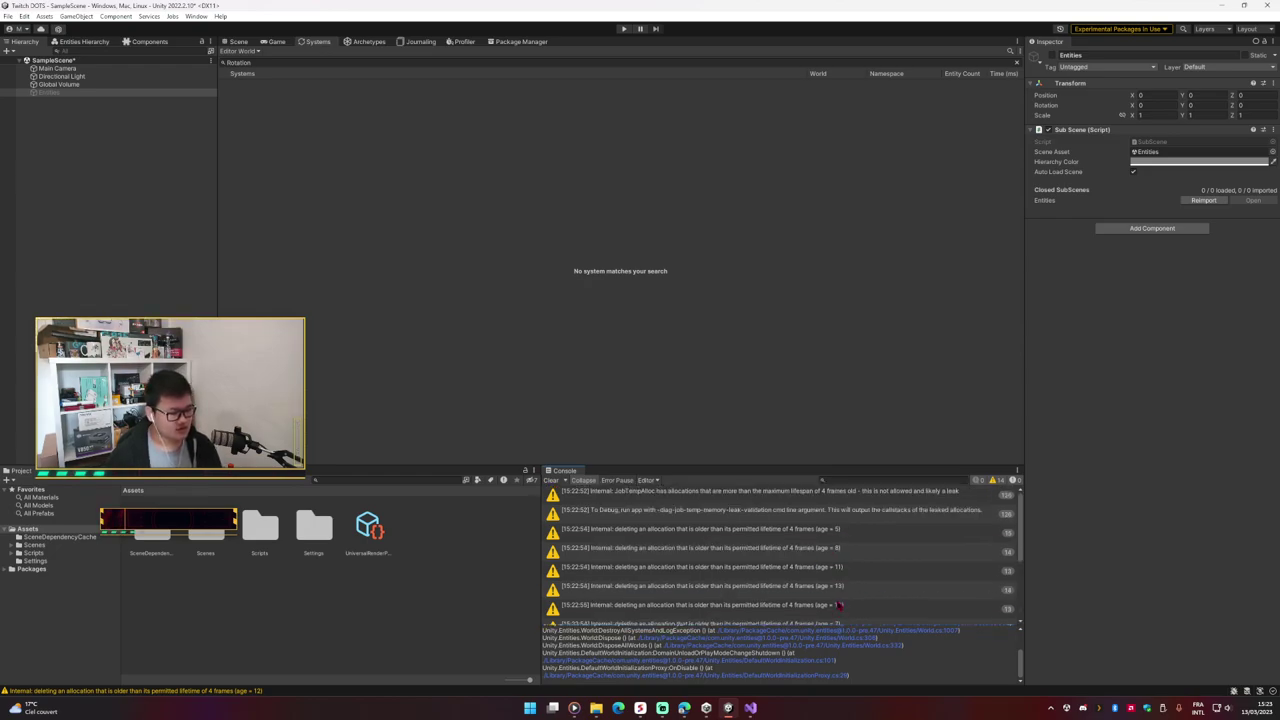
left_click(690, 550)
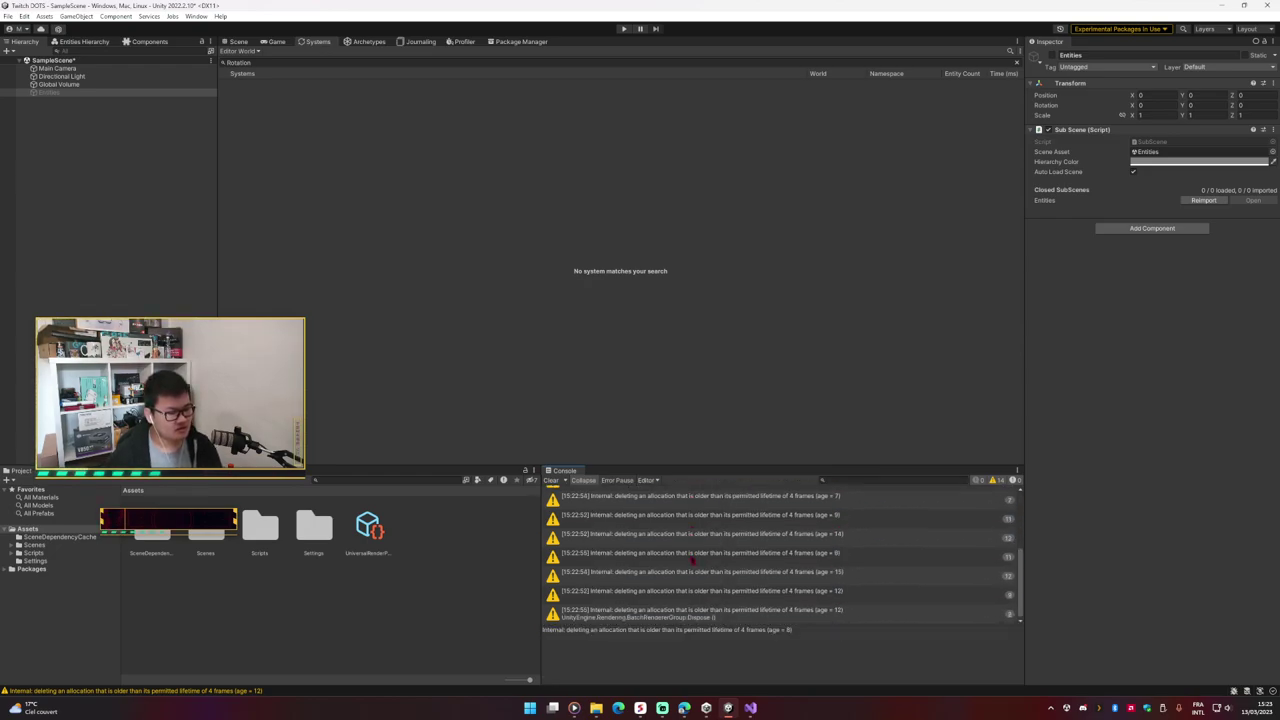
left_click(691, 561)
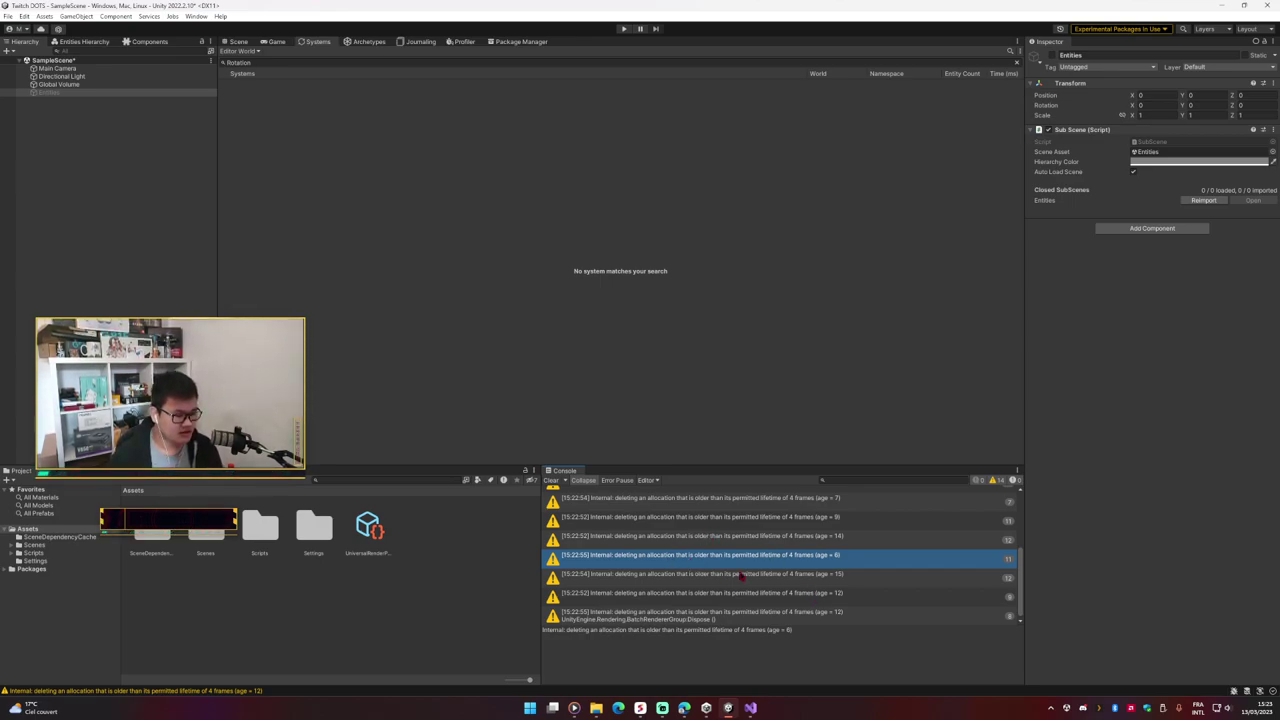
left_click(636, 616)
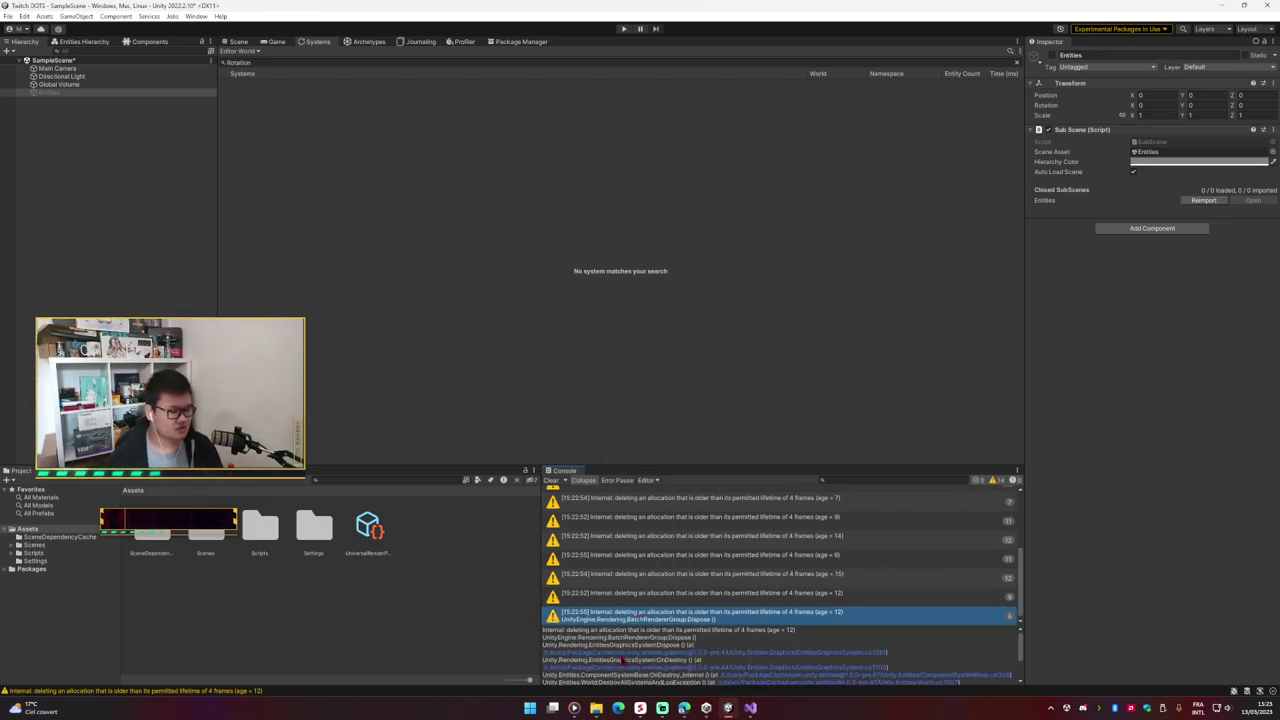
Step: Clear the Console warnings and start Play mode from the Scene view
left_click(235, 42)
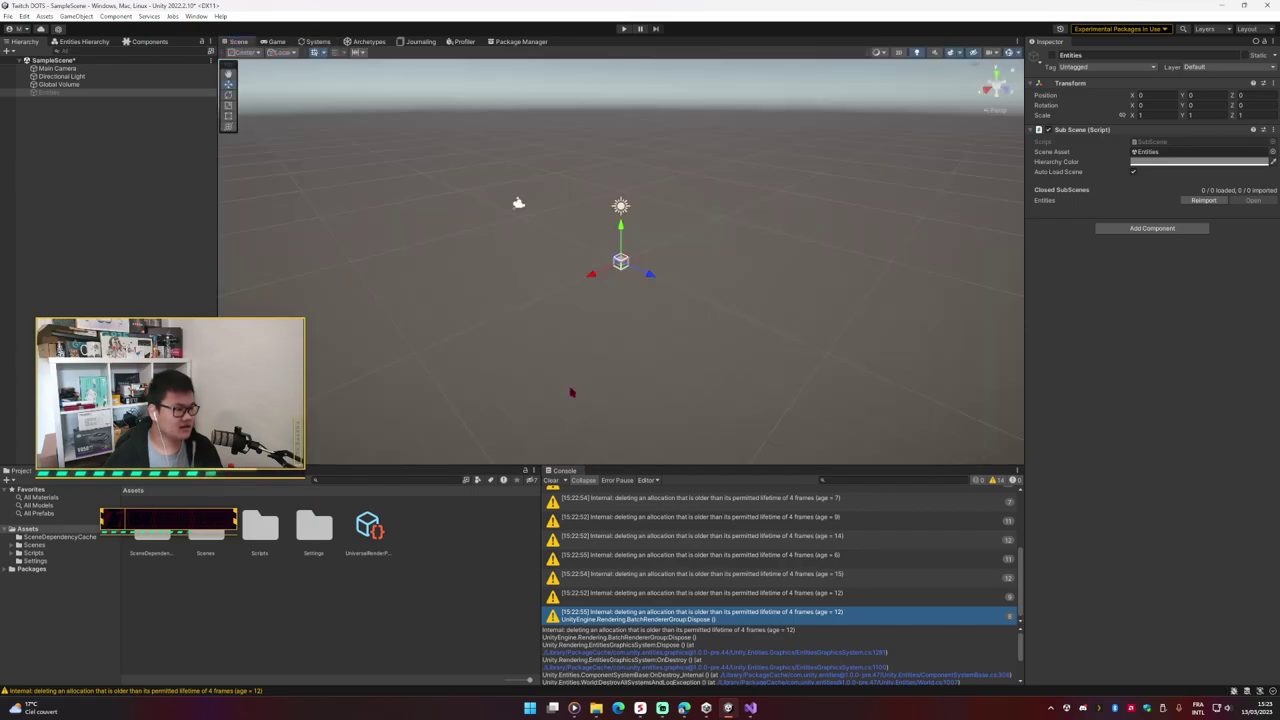
left_click(549, 480)
left_click(624, 29)
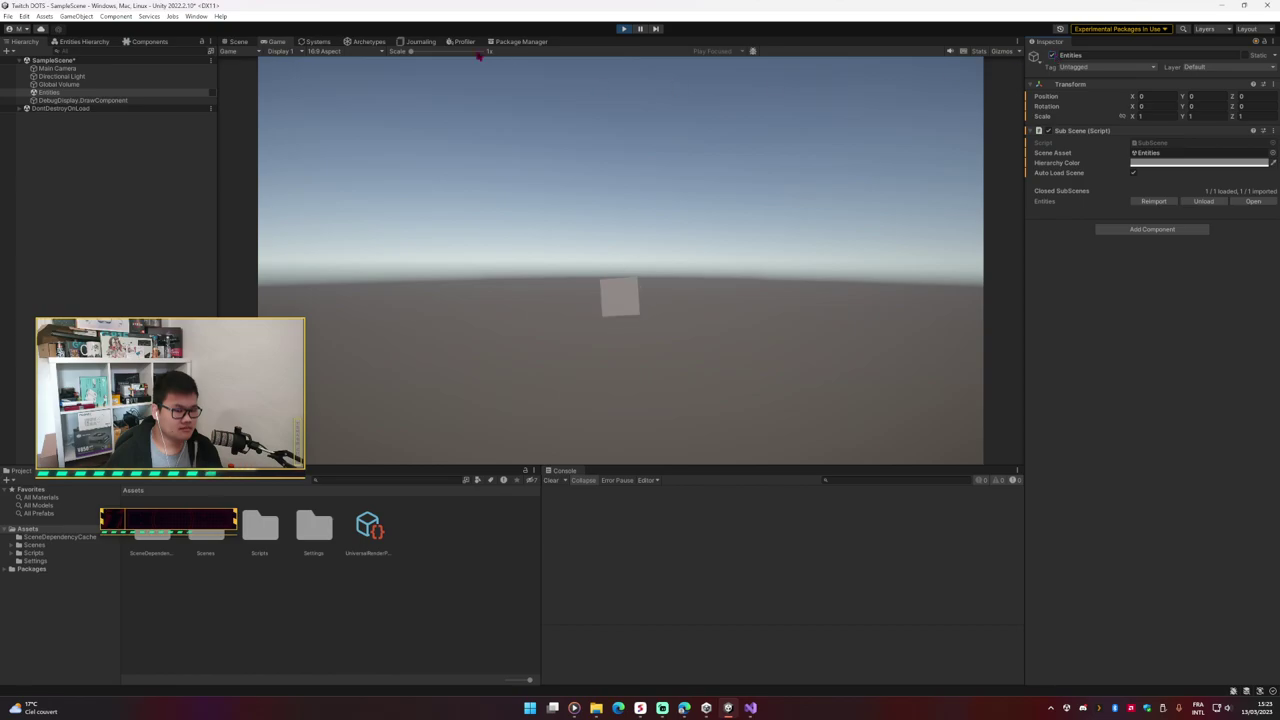
Step: Confirm Rotation Cube System runs and the cube rotates, then stop Play and clear warnings
left_click(318, 41)
left_click(265, 82)
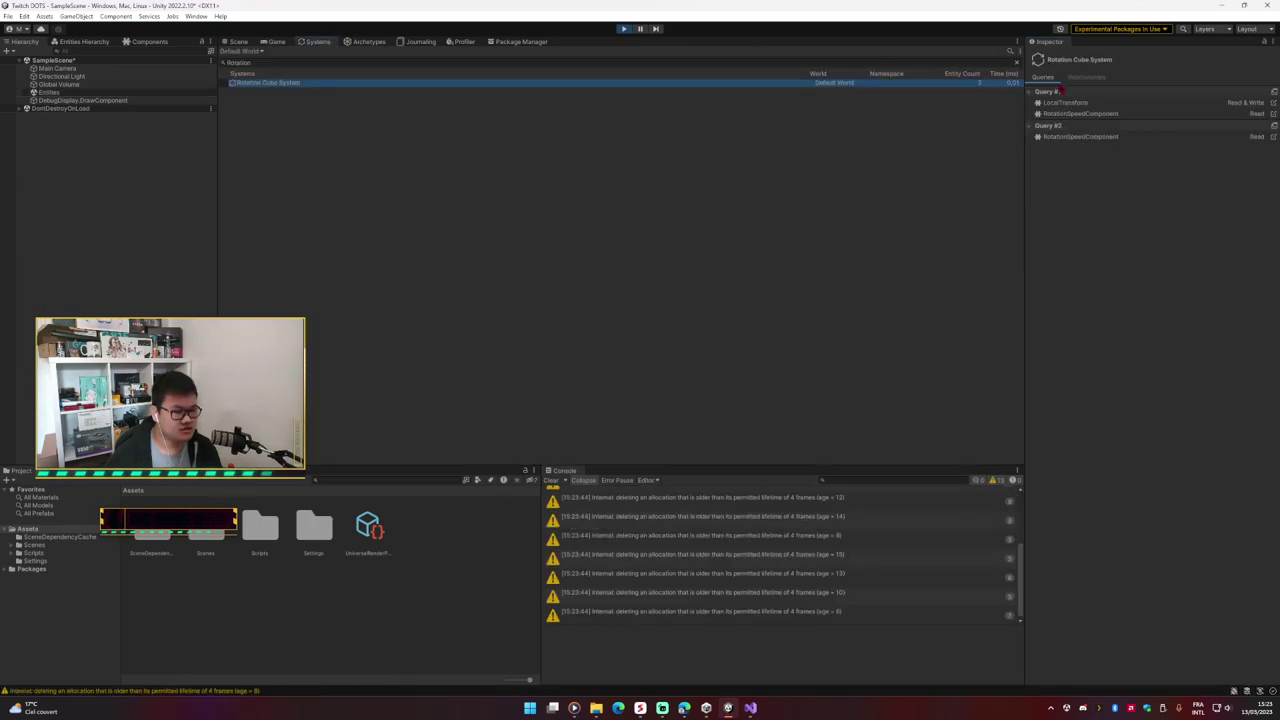
key("ctrl+2")
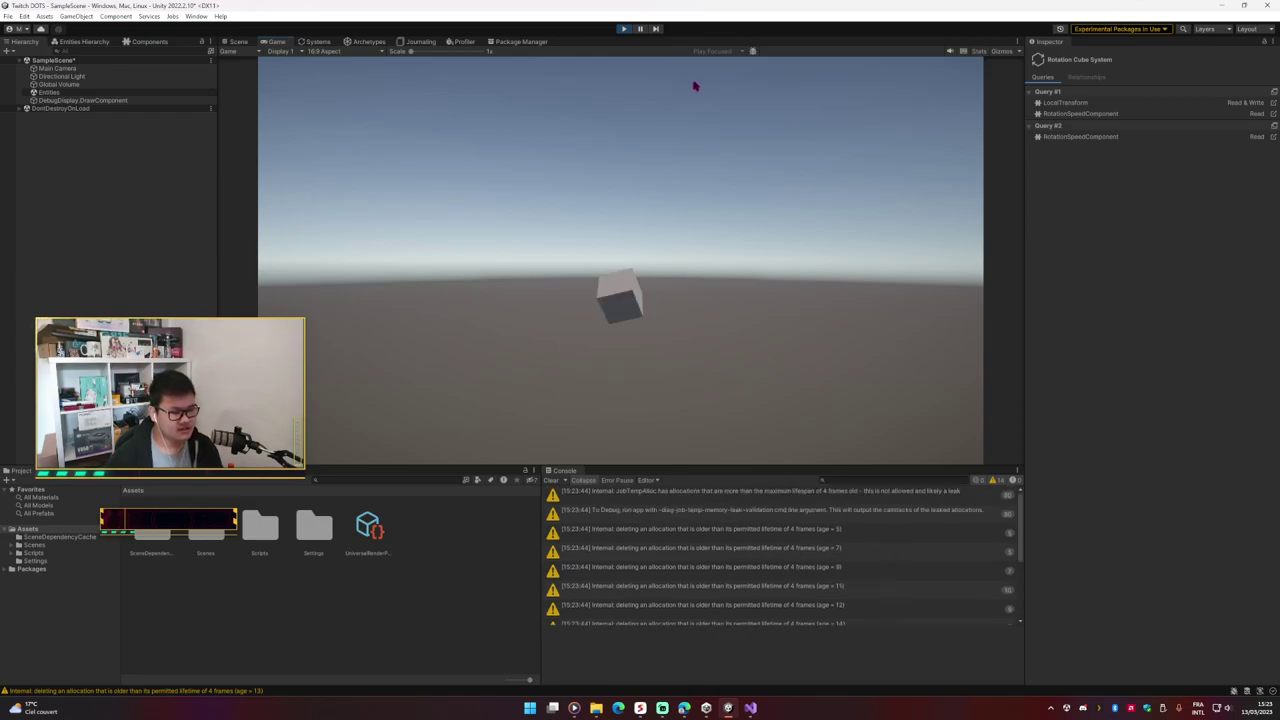
key("ctrl+p")
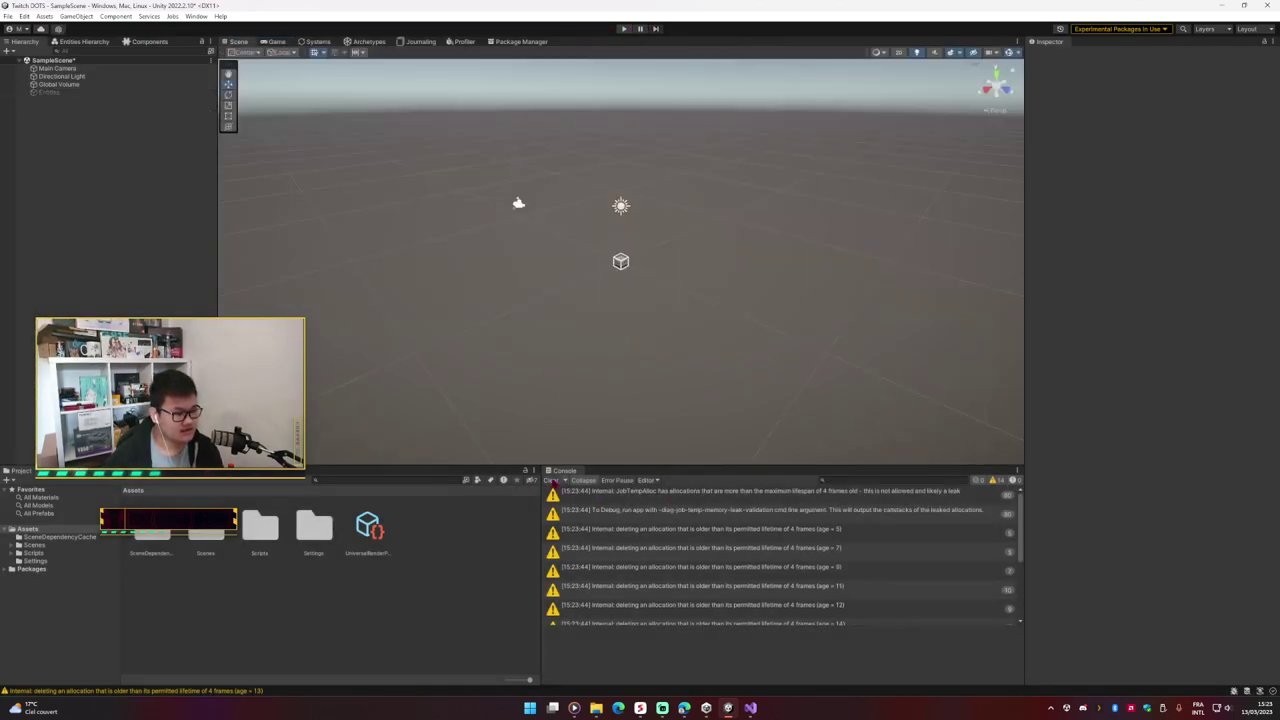
left_click(551, 481)
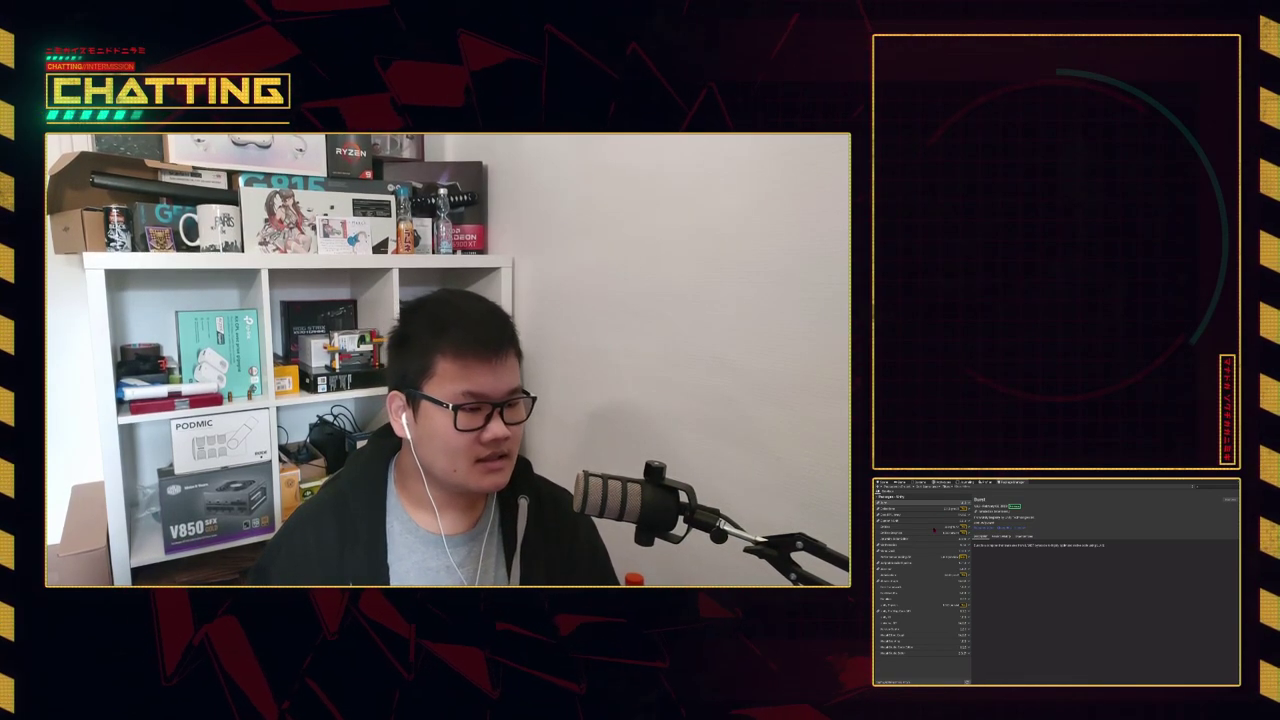
left_click(930, 527)
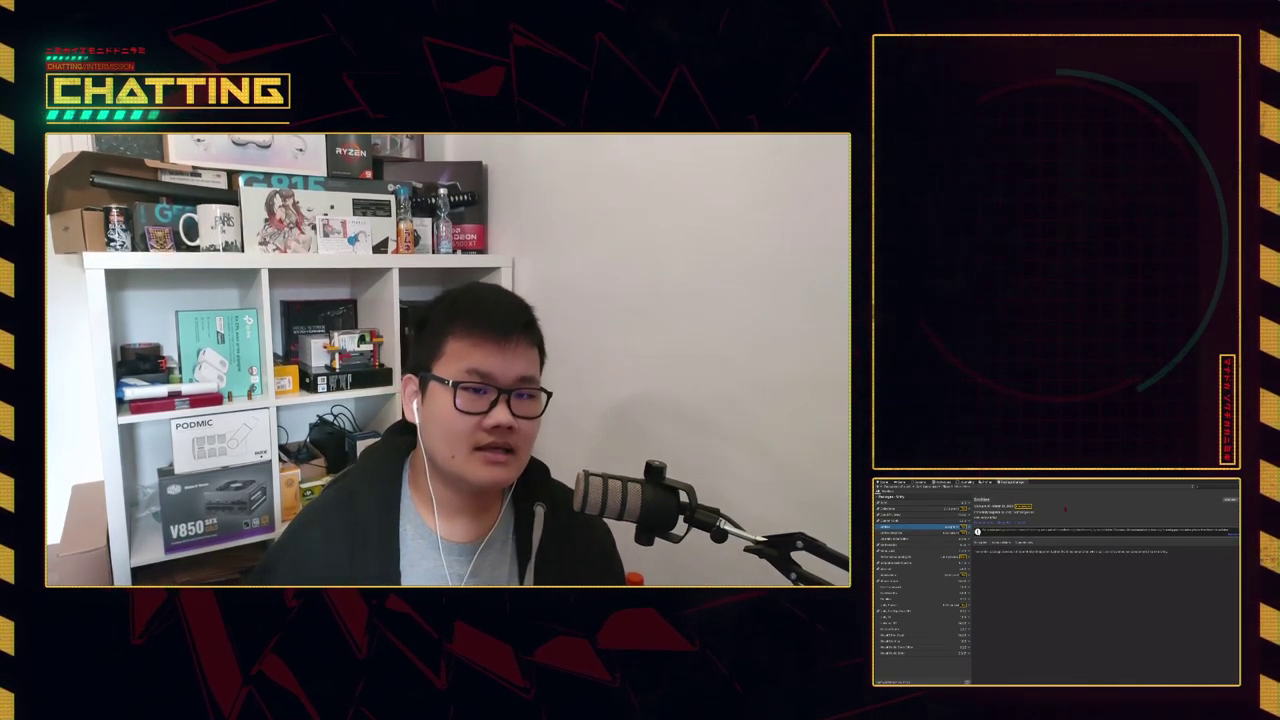